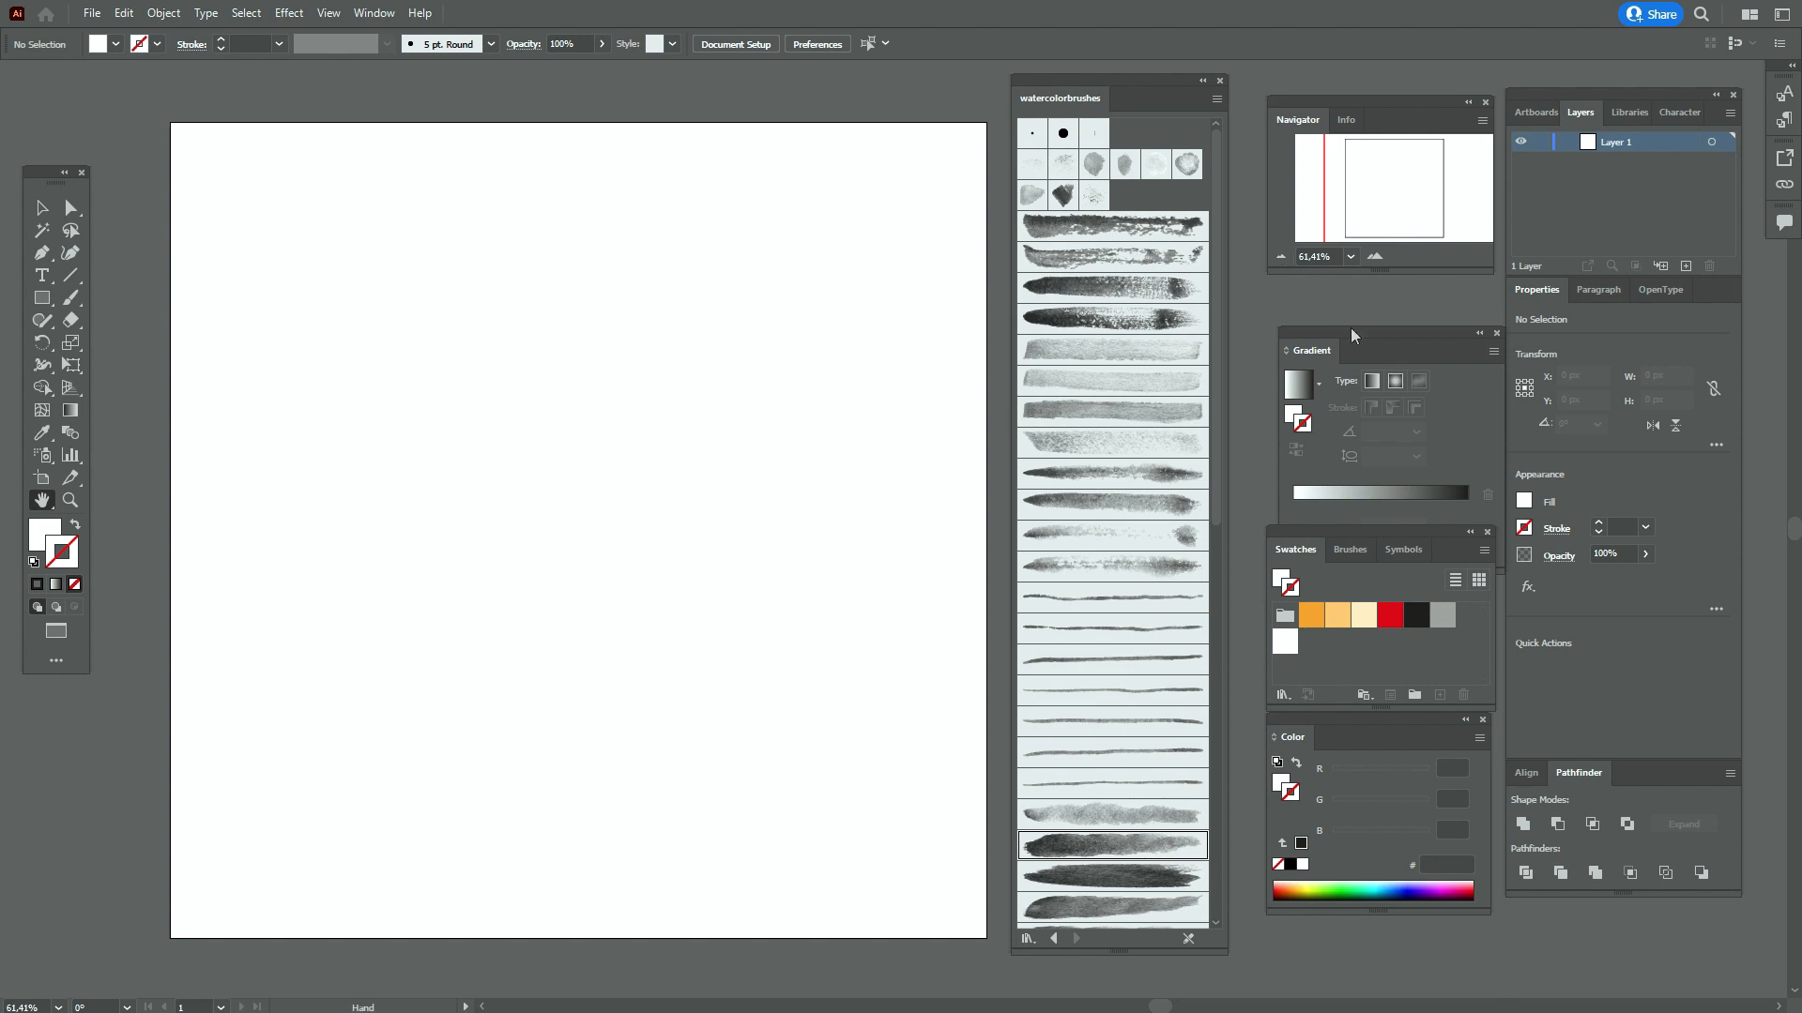
# Open the Artistic_Watercolor brush library to view its brushes, and close it again
pyautogui.click(1348, 551)
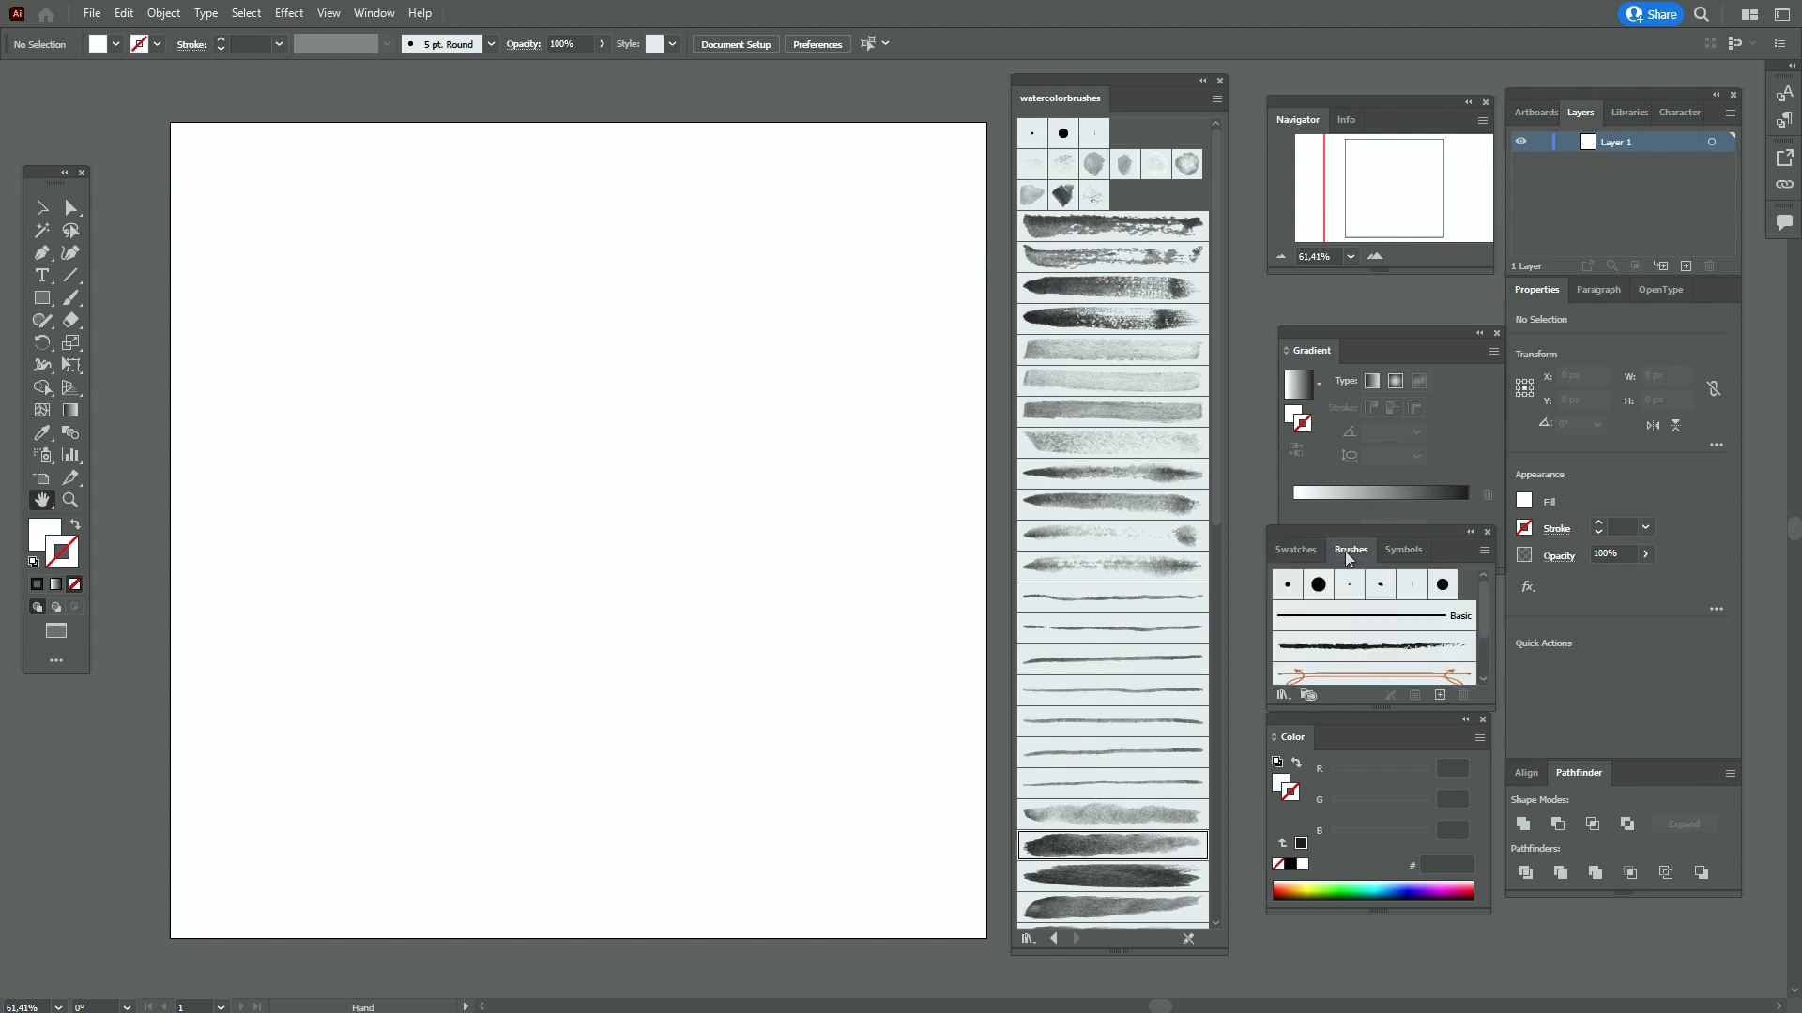
pyautogui.click(1484, 551)
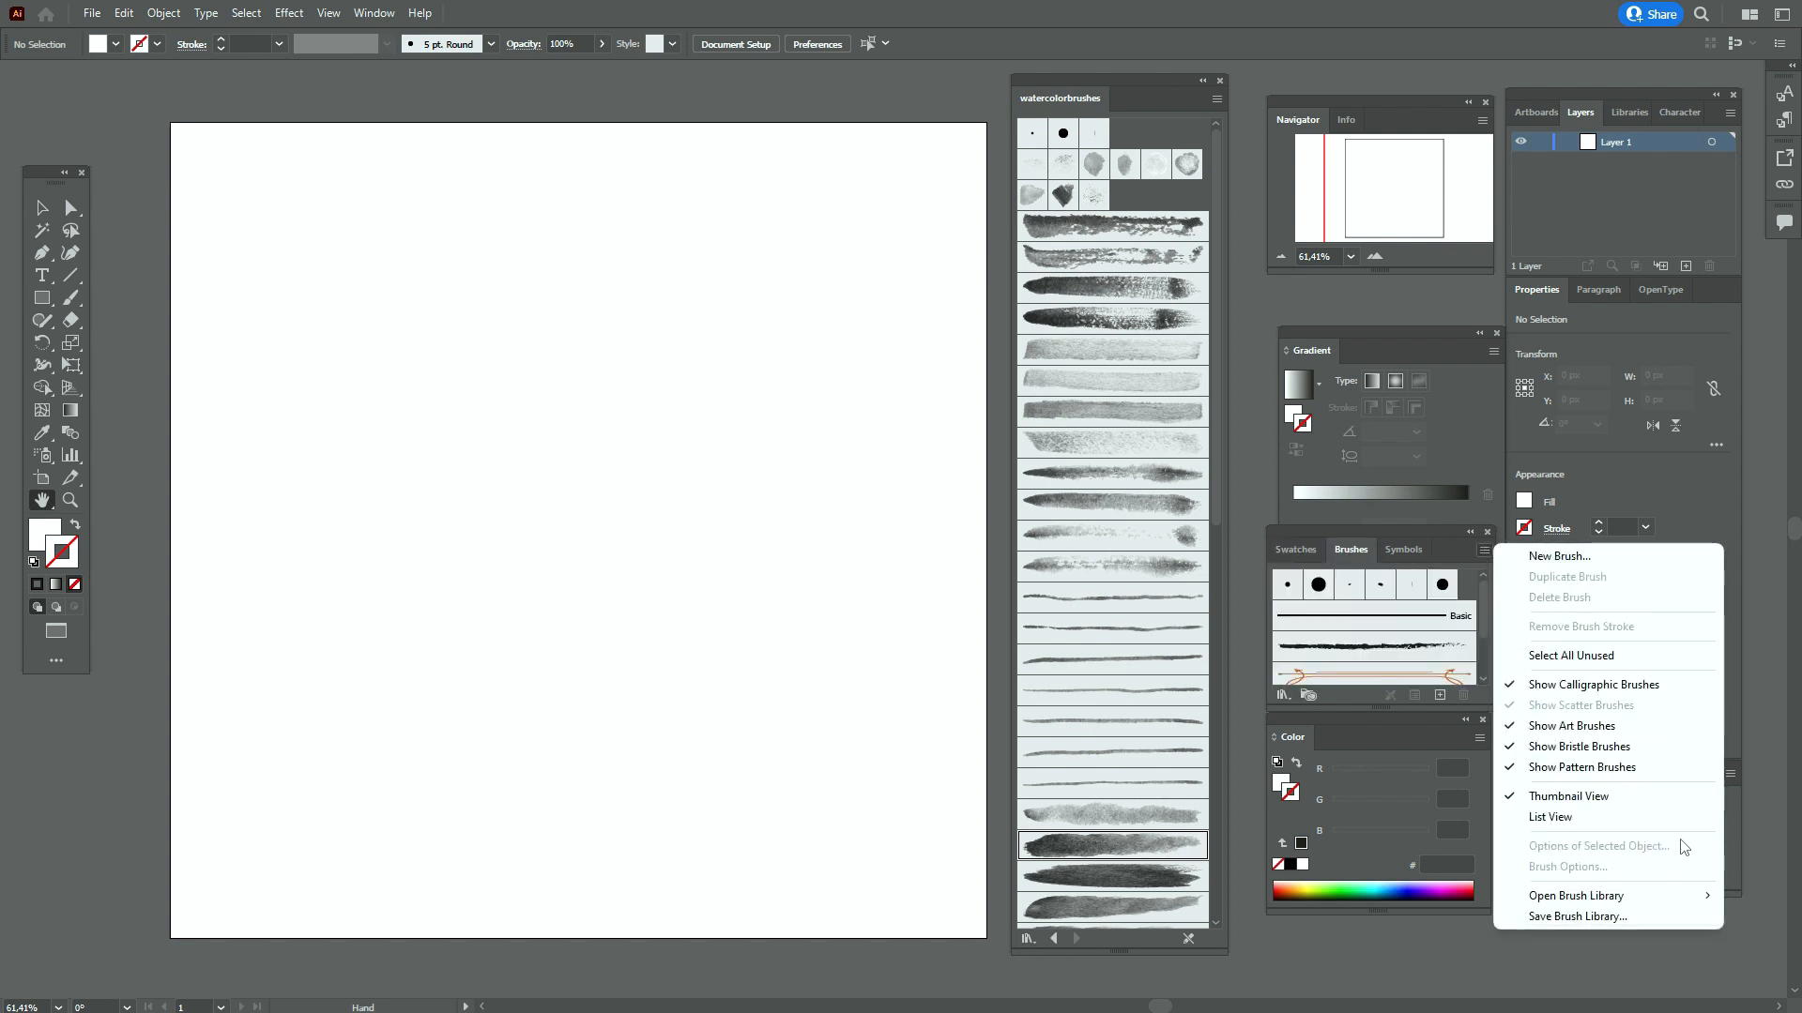
pyautogui.moveTo(1683, 901)
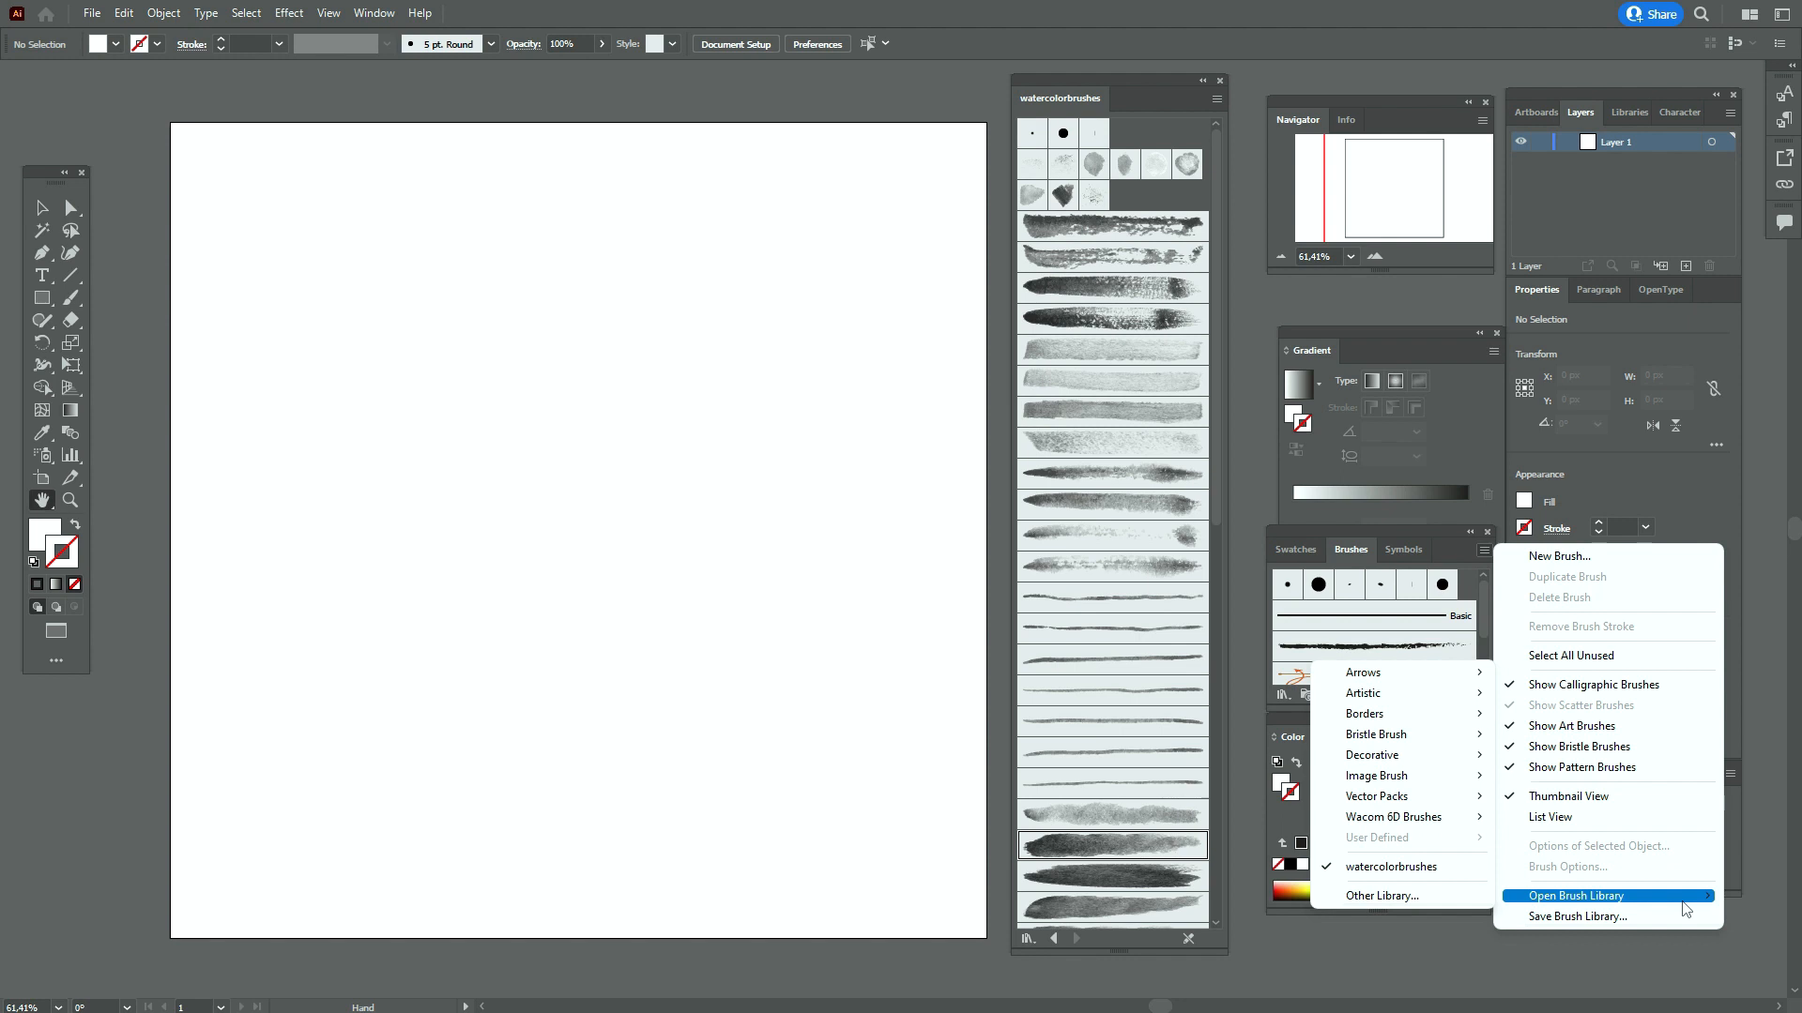
pyautogui.moveTo(1459, 699)
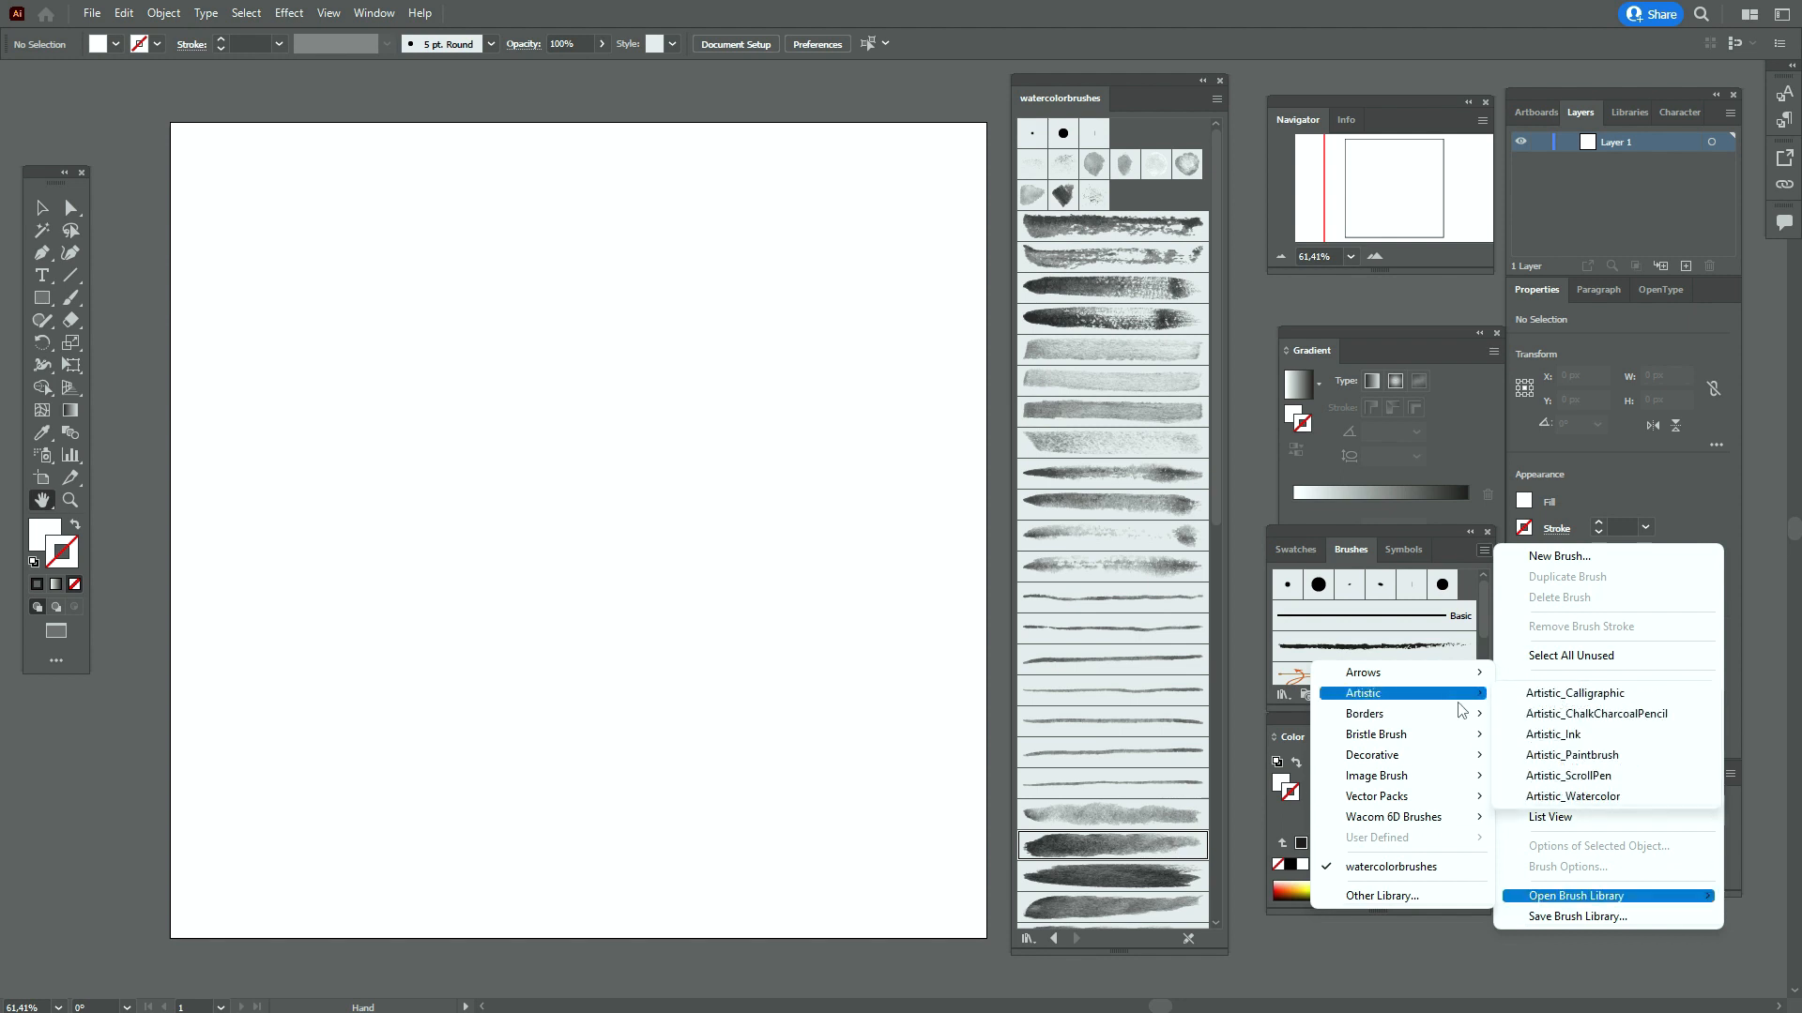
pyautogui.click(1616, 800)
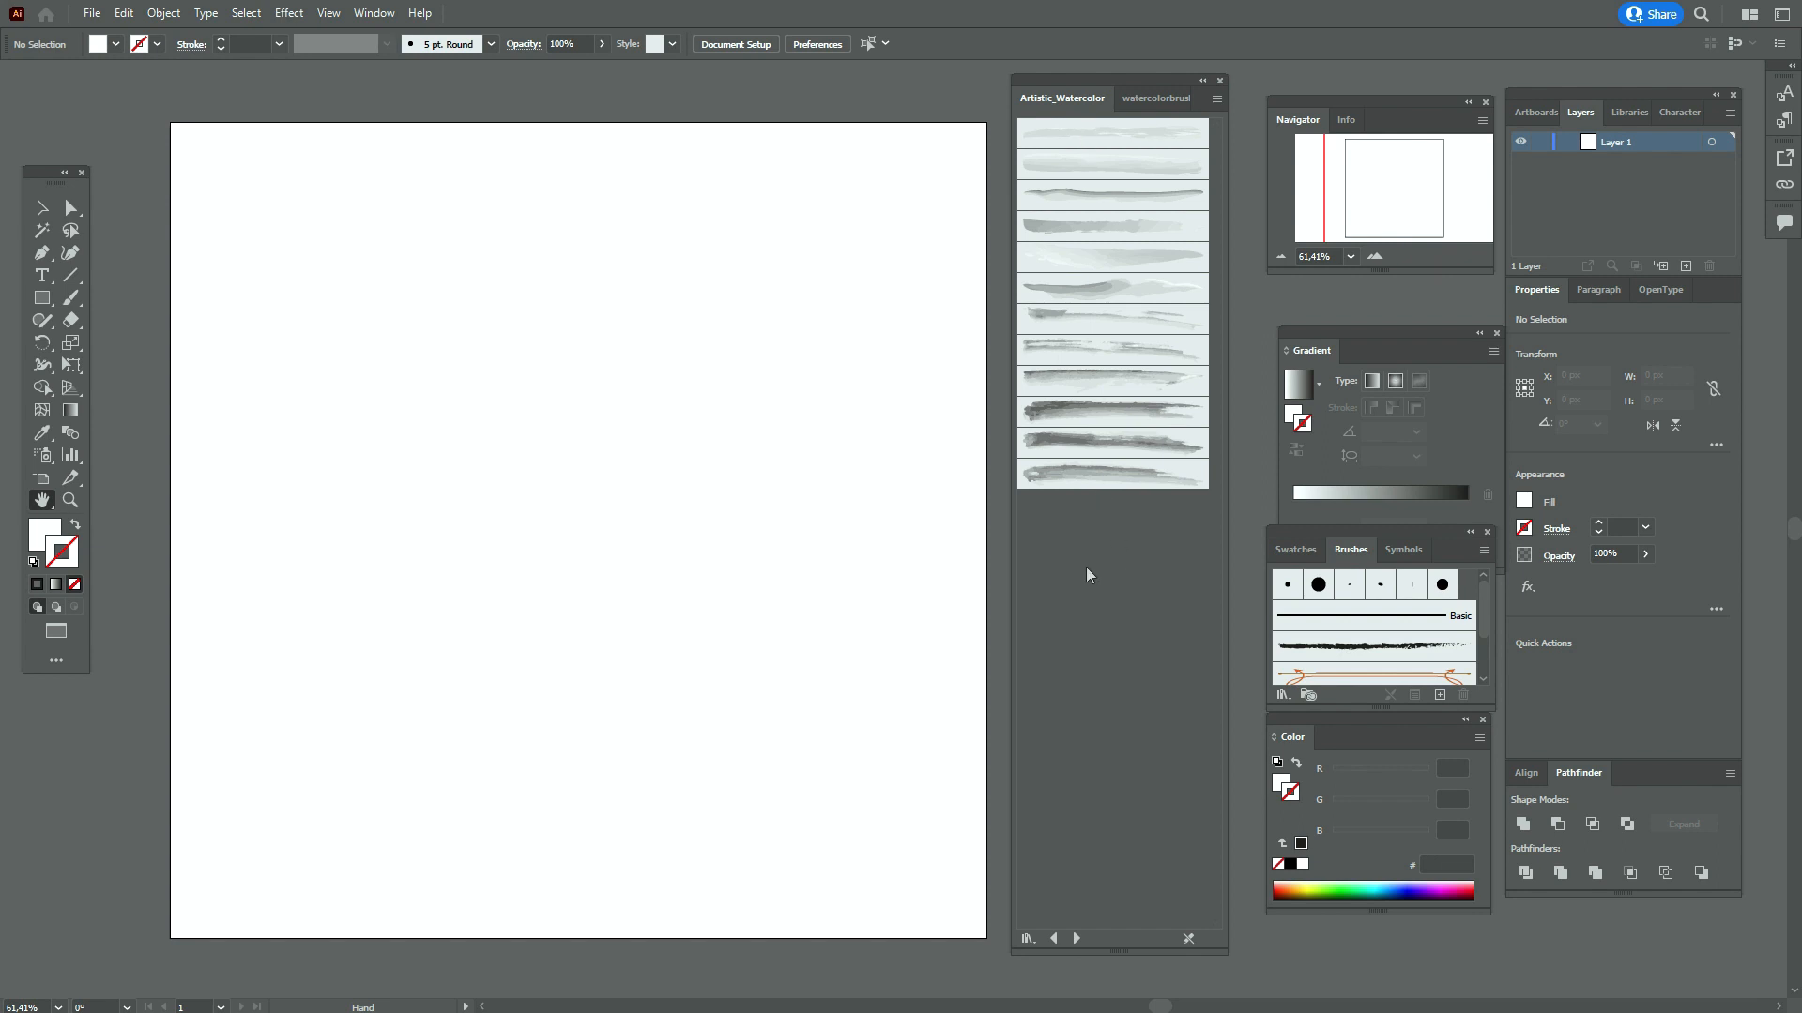
pyautogui.rightClick(1053, 106)
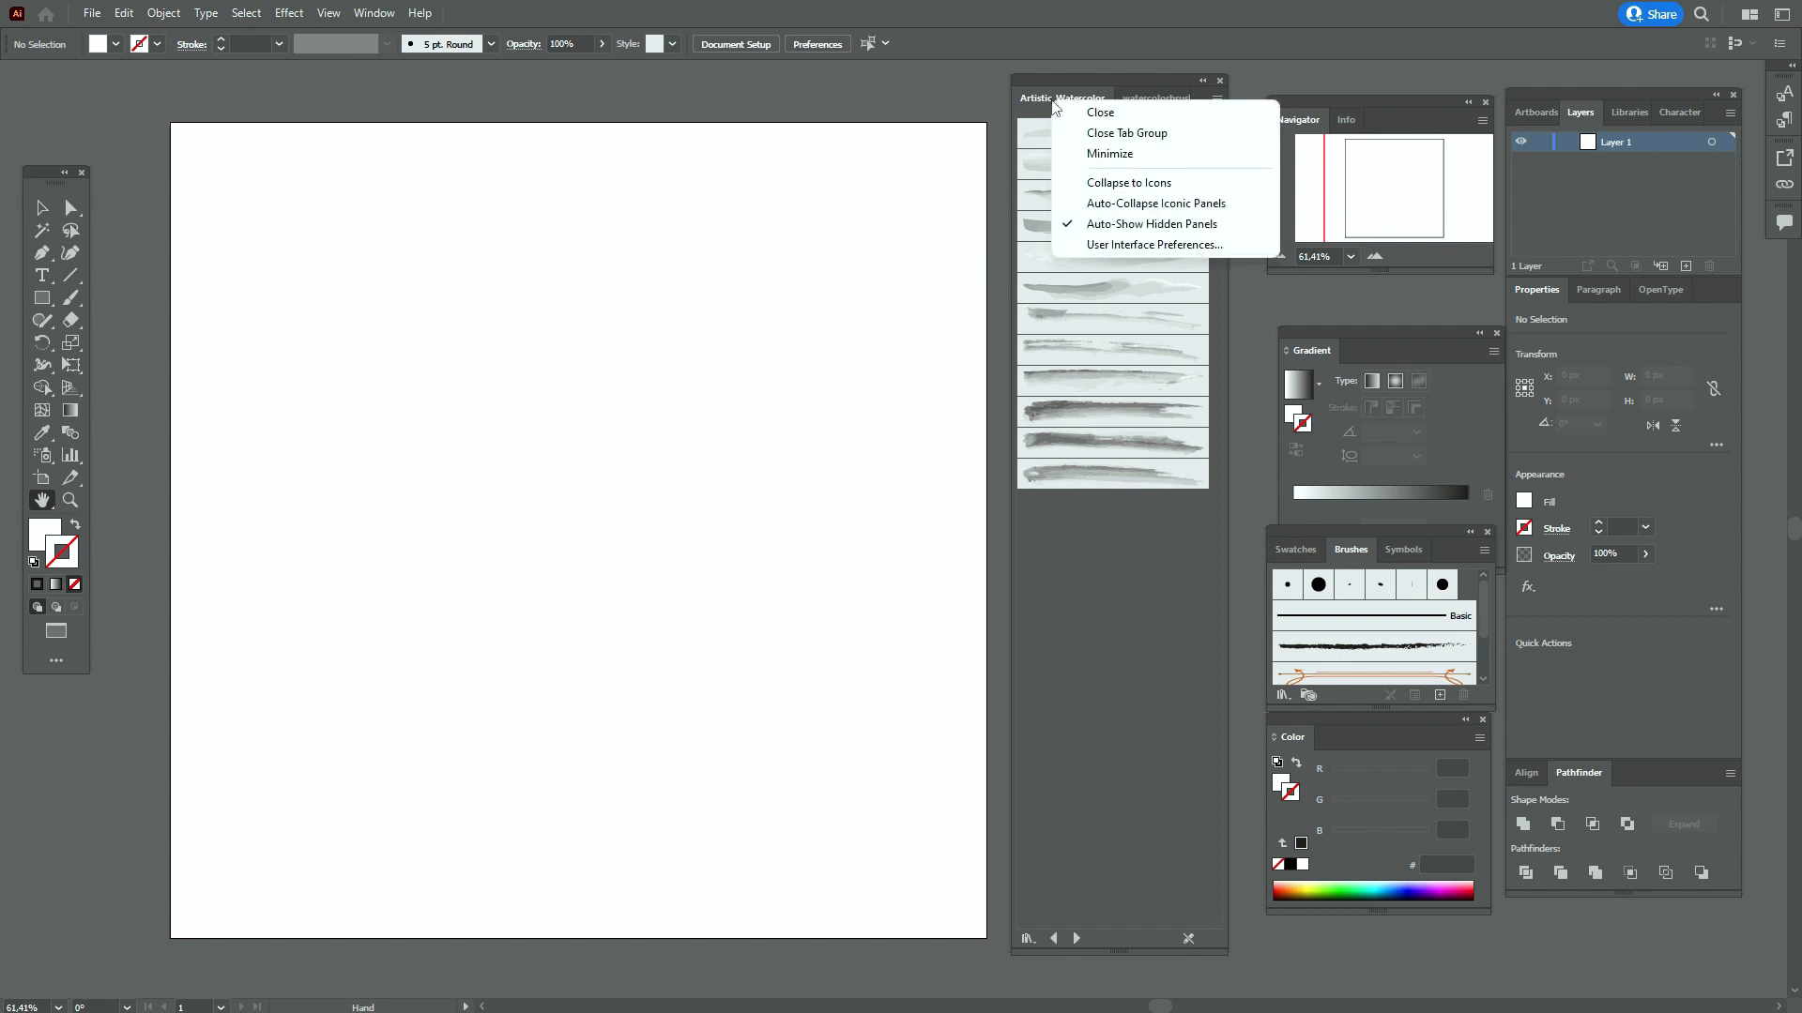
pyautogui.click(1080, 113)
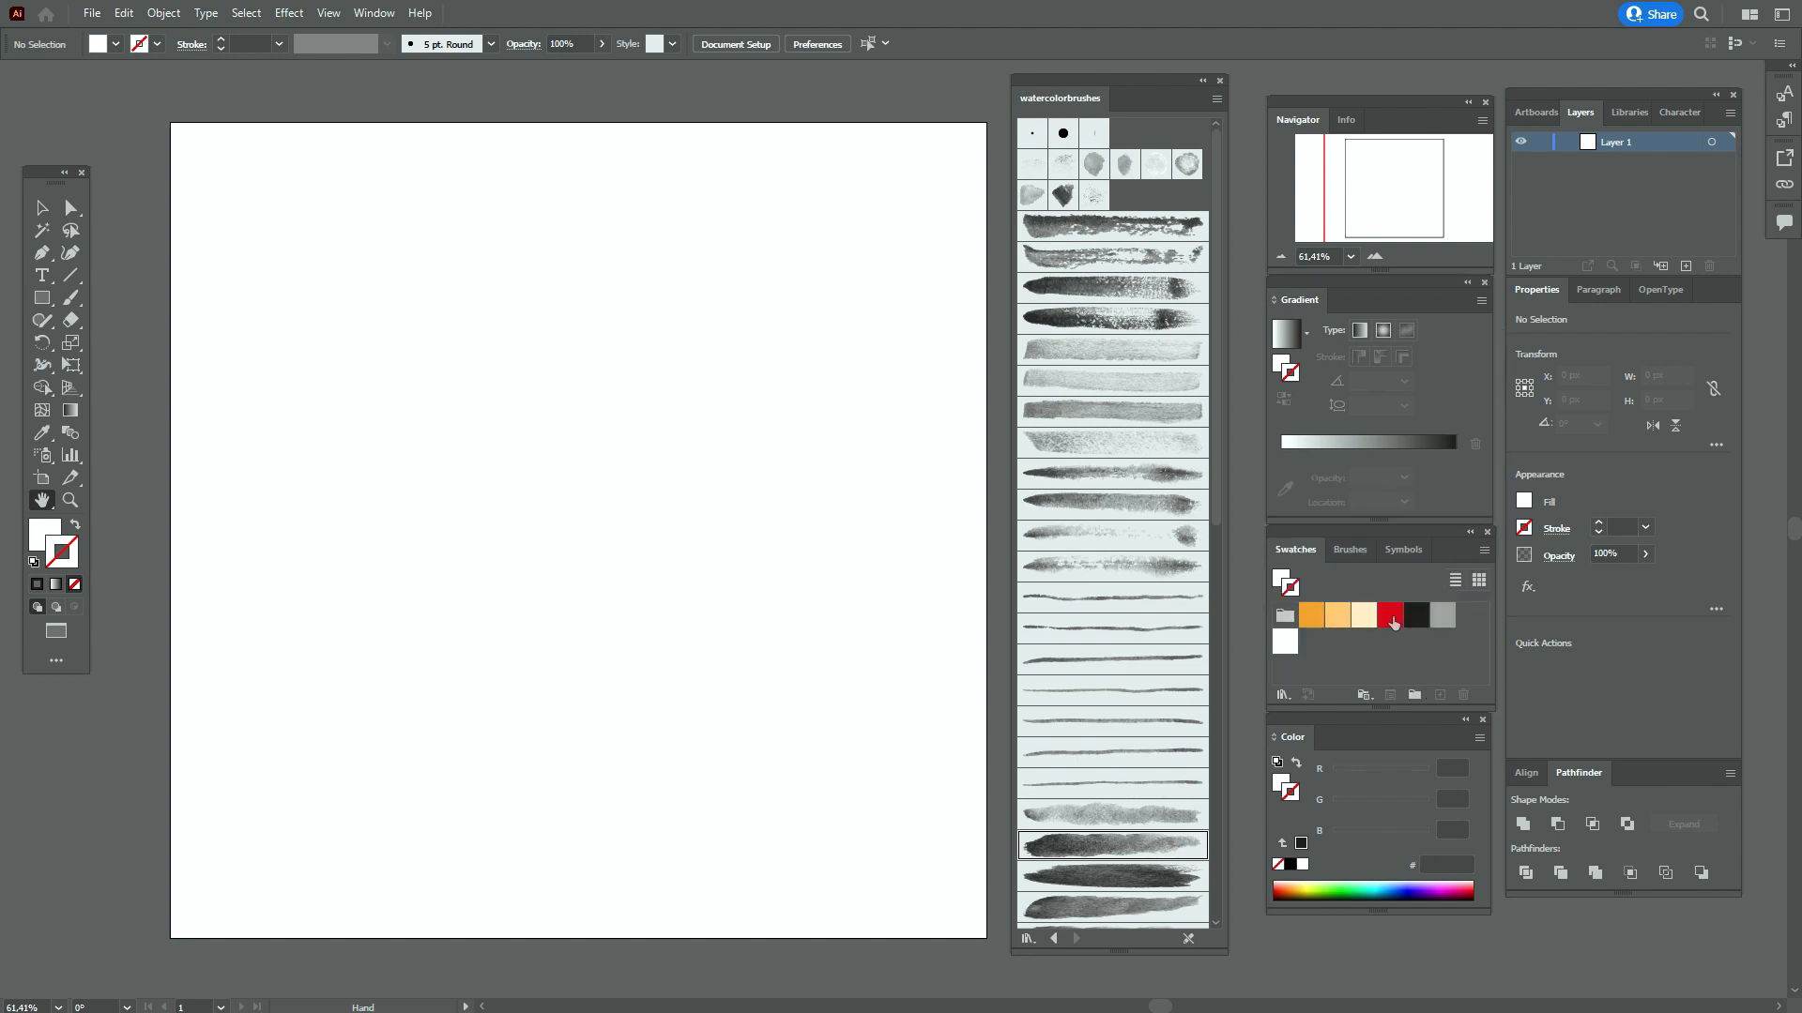
# Set the stroke to the red swatch (R=227 G=6 B=19) and the fill to none
pyautogui.click(1390, 615)
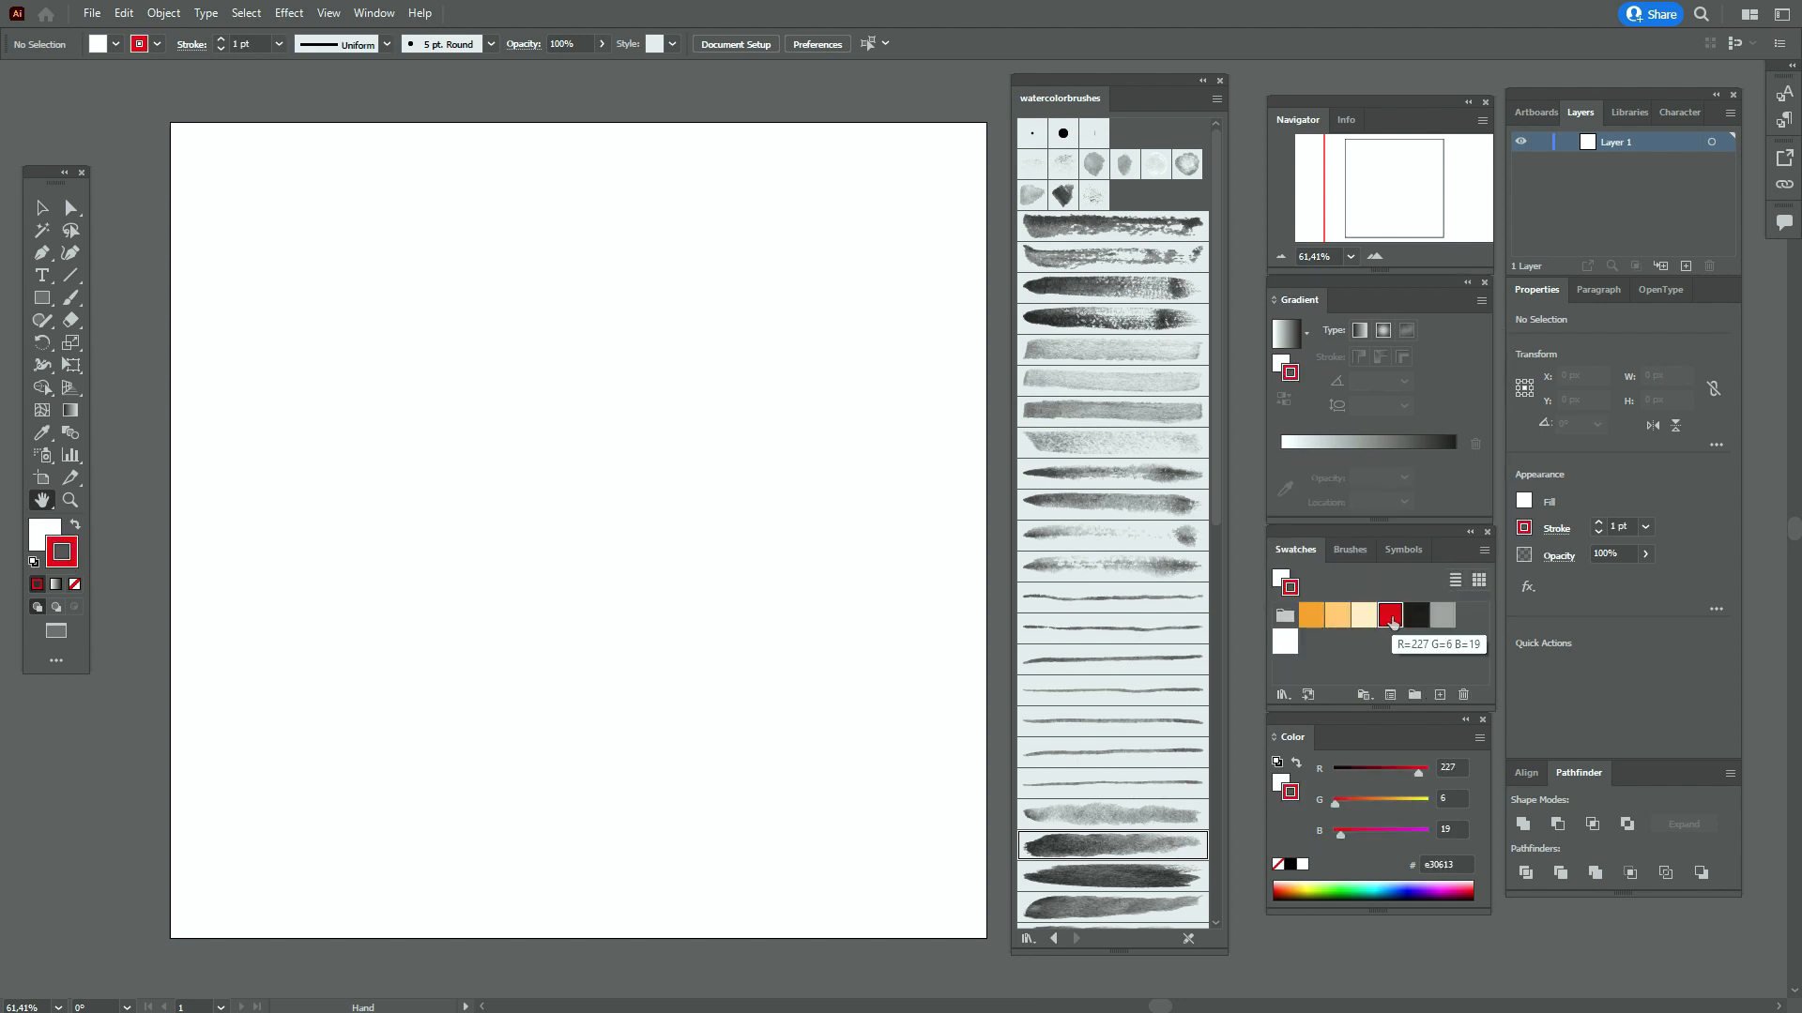
pyautogui.click(36, 544)
pyautogui.click(74, 584)
pyautogui.click(75, 563)
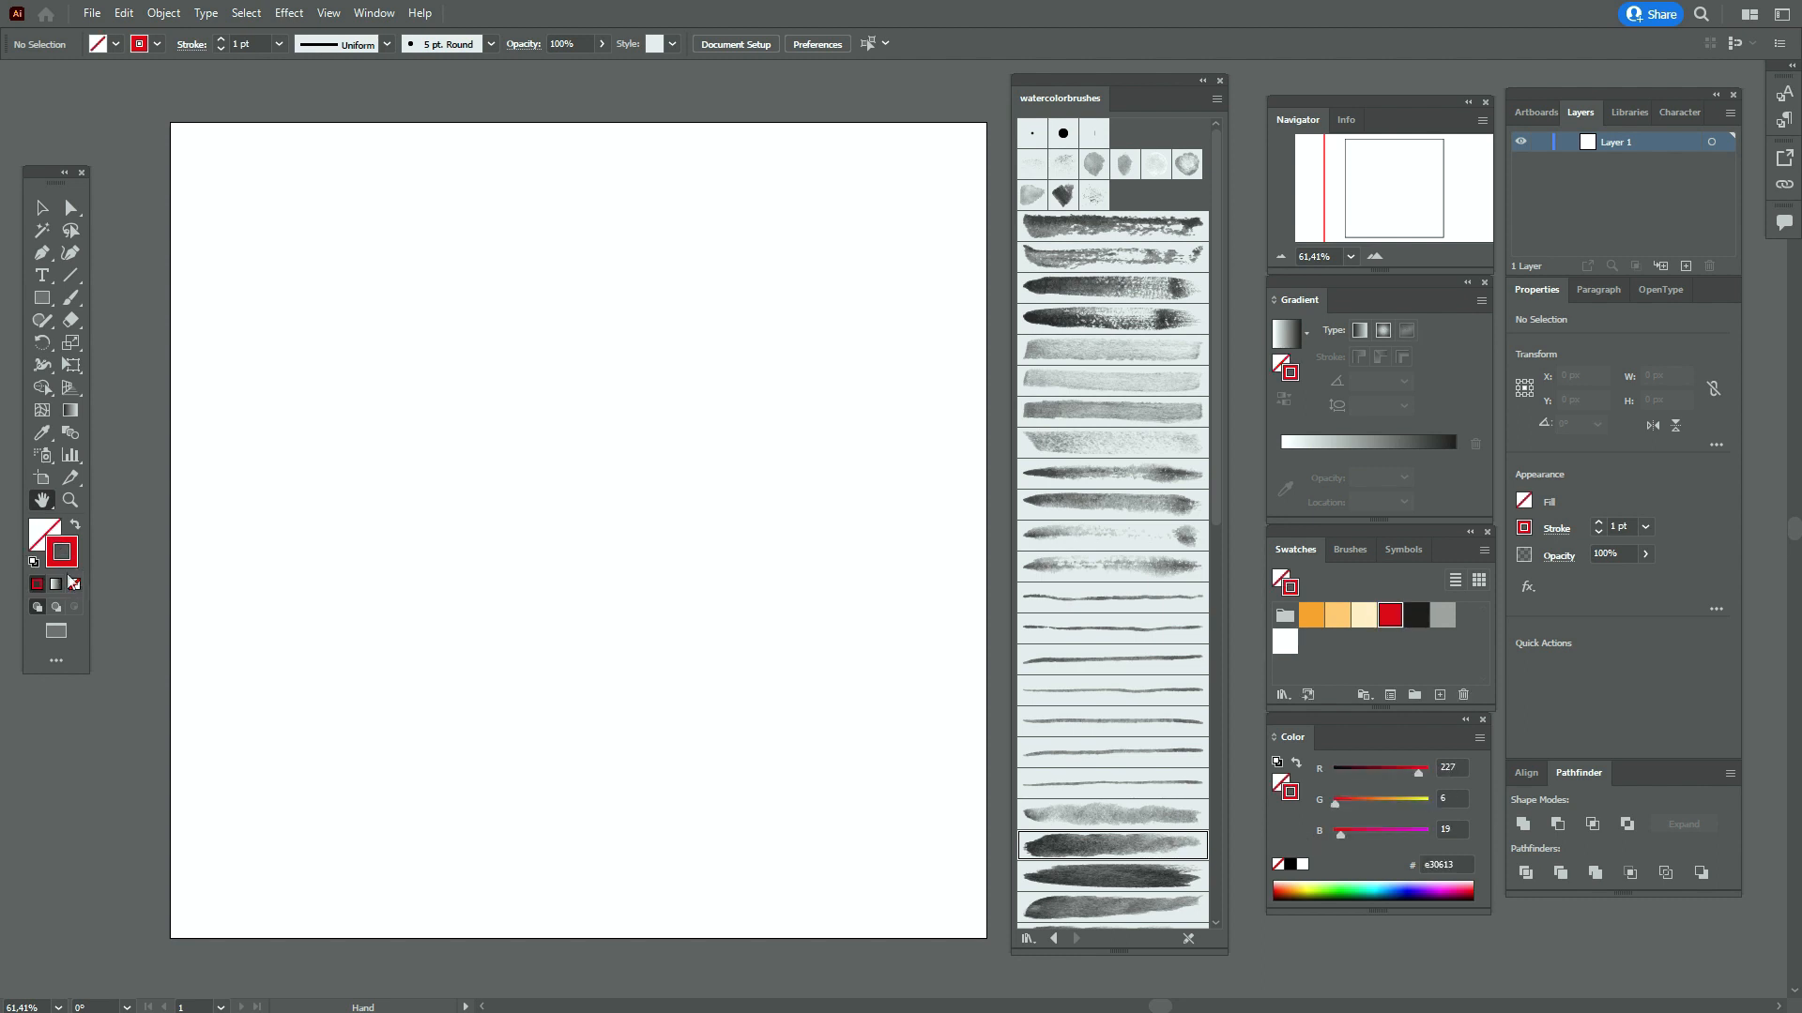
# Draw a vertical line 228 px long at 90° from the artboard's centre, and move it slightly down
pyautogui.click(70, 275)
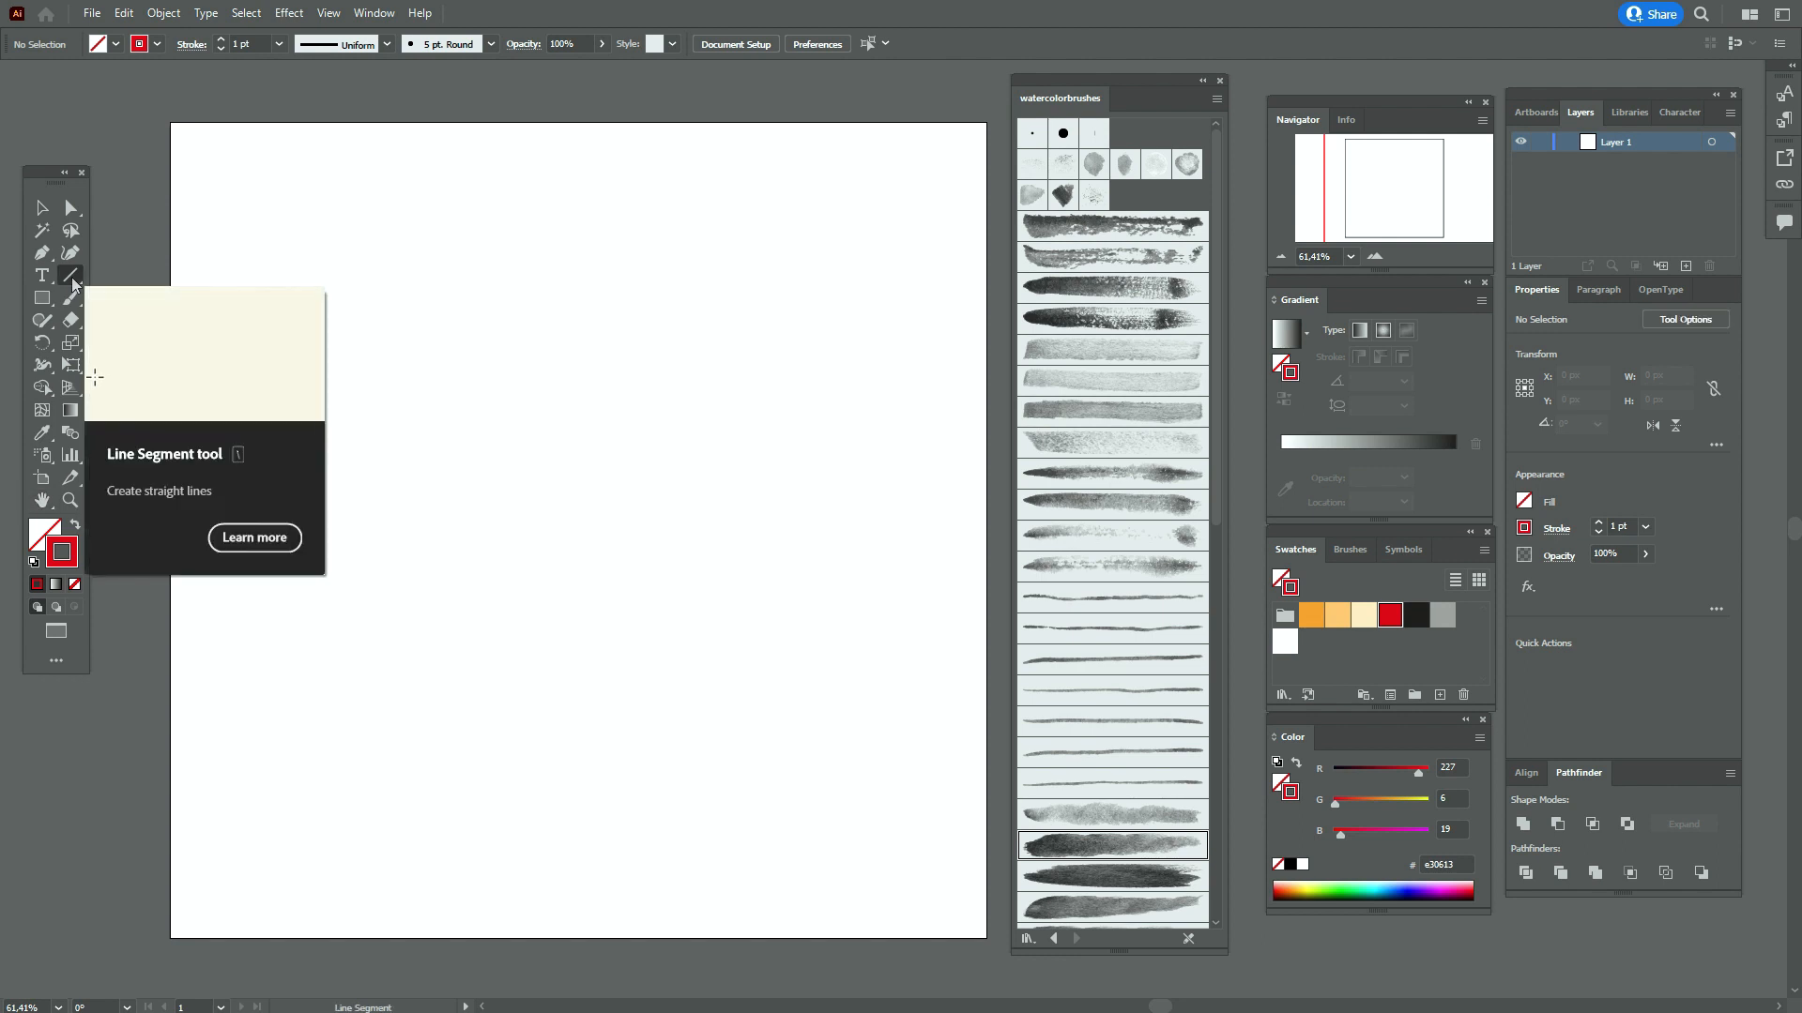
pyautogui.click(579, 539)
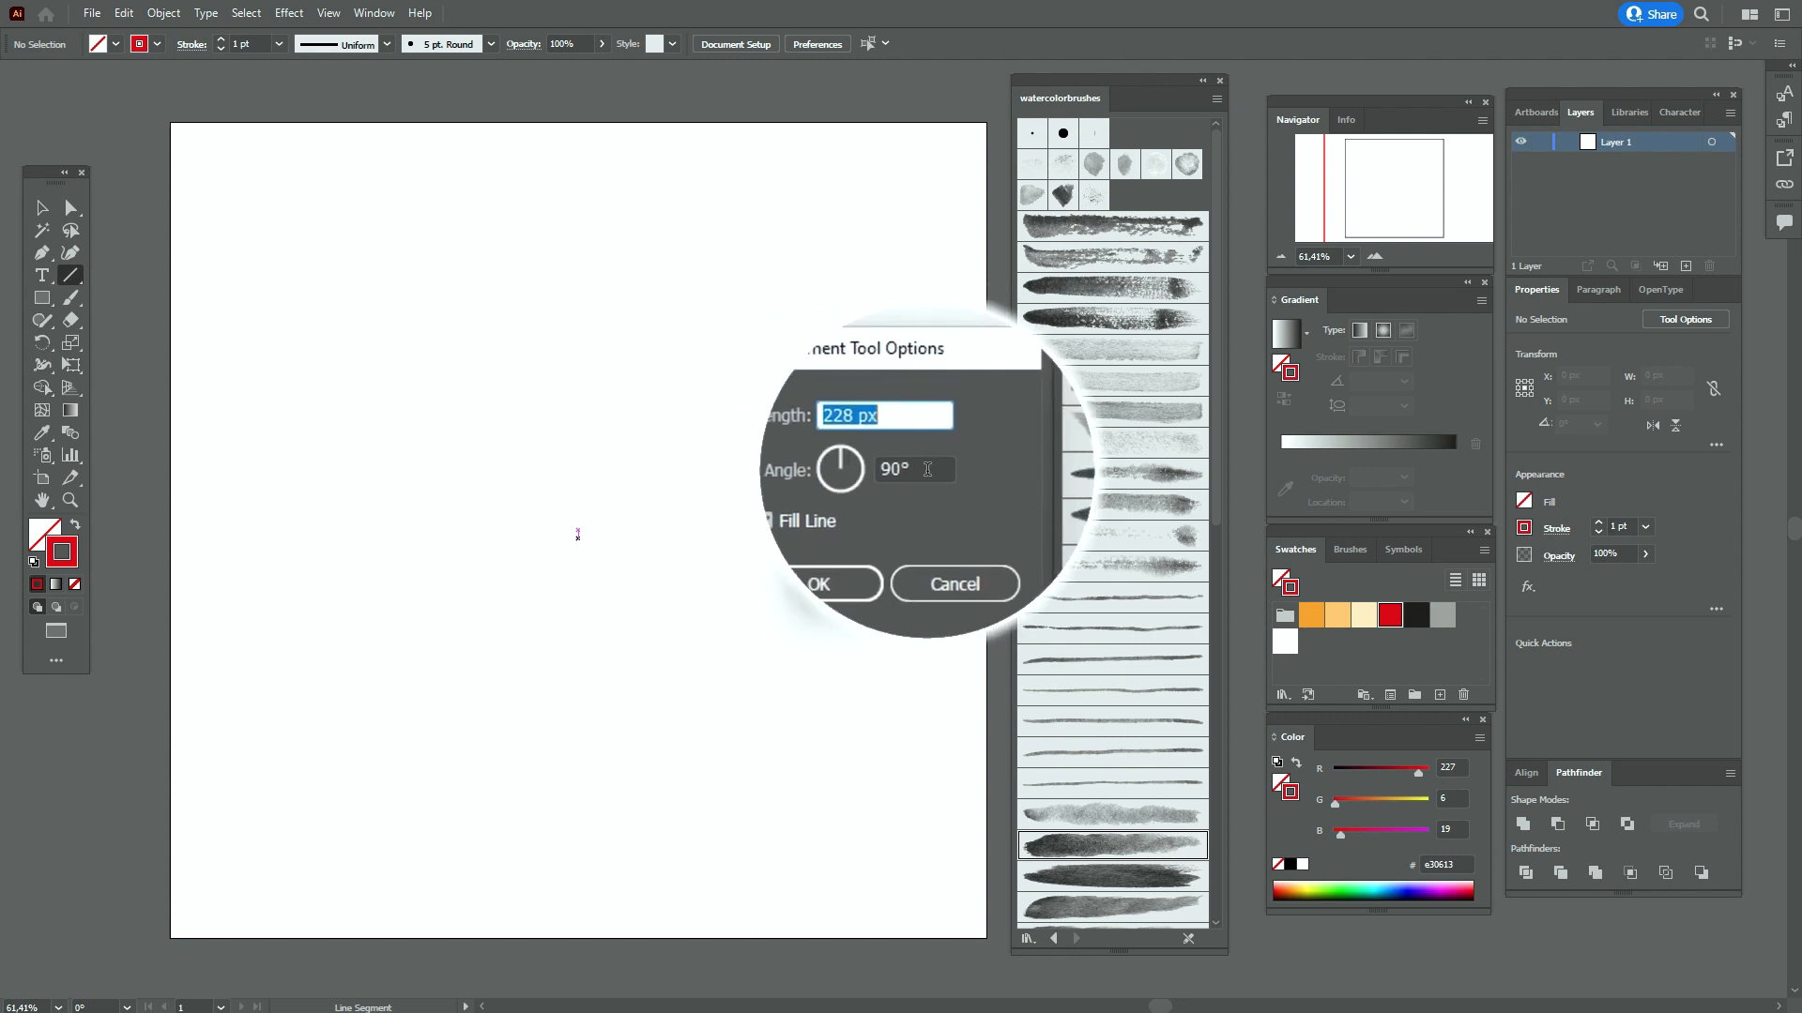
pyautogui.click(869, 543)
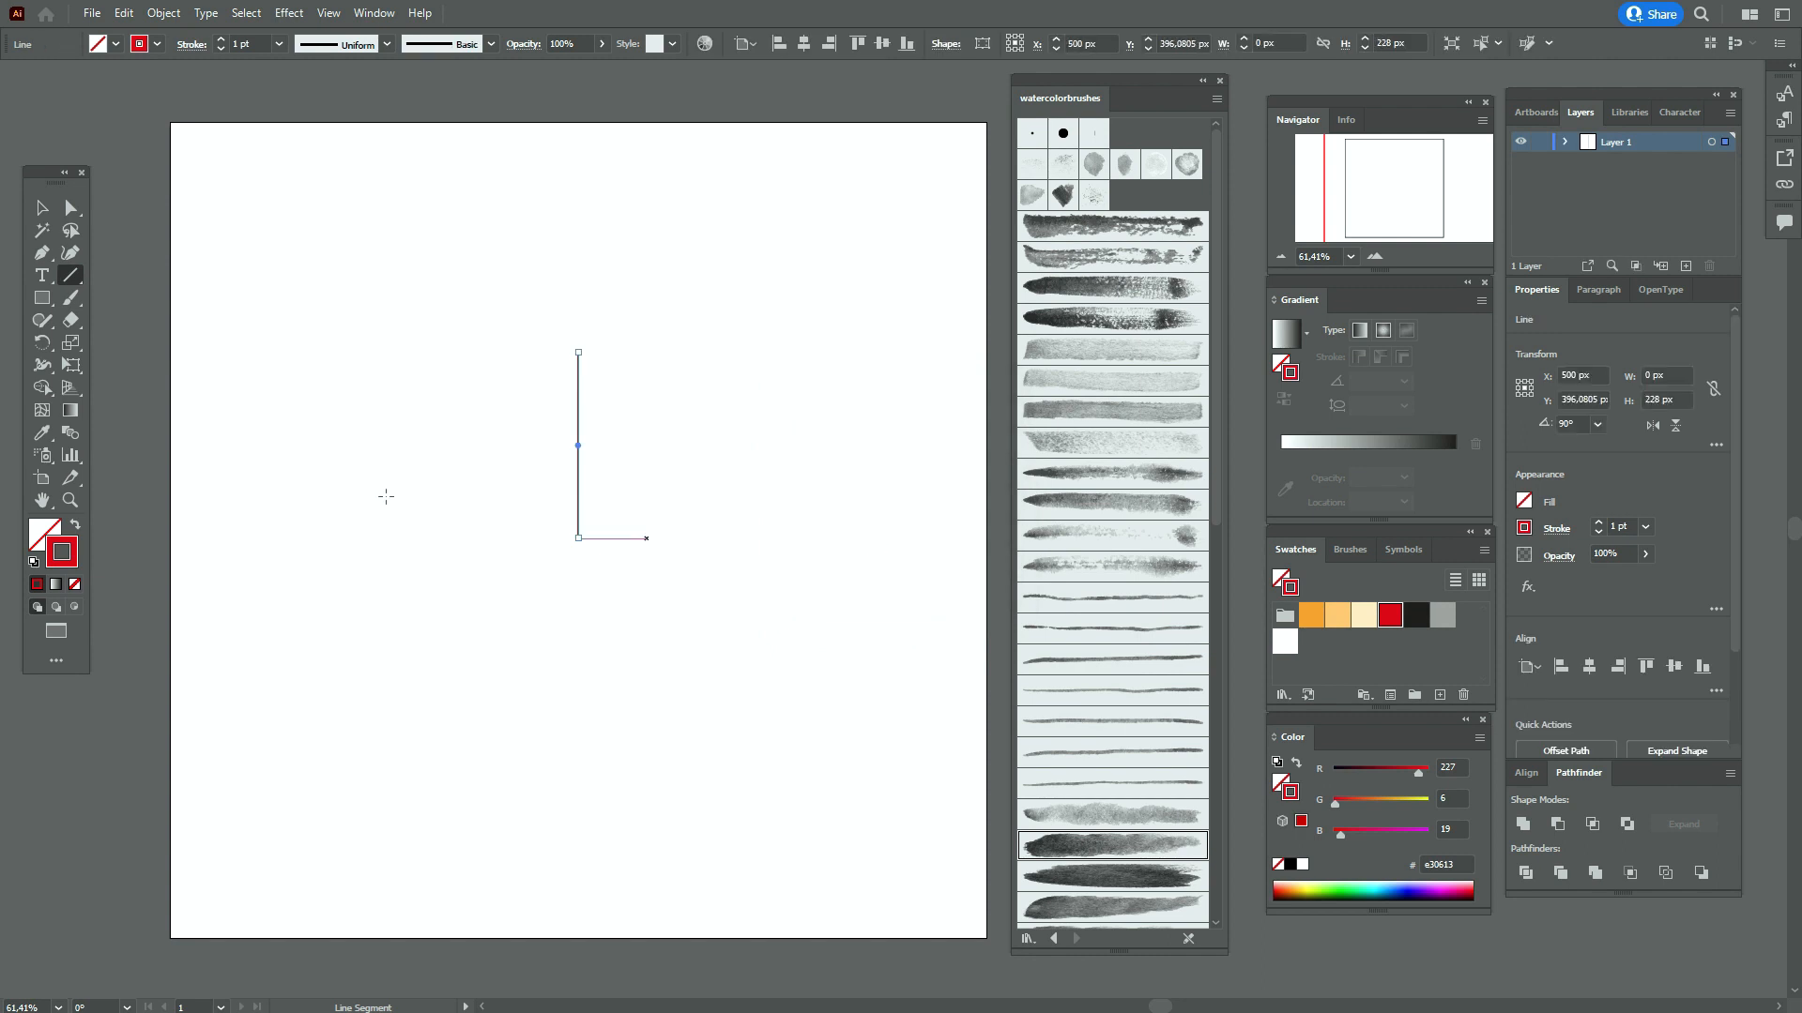
pyautogui.press('v')
pyautogui.moveTo(578, 392); pyautogui.dragTo(572, 488)
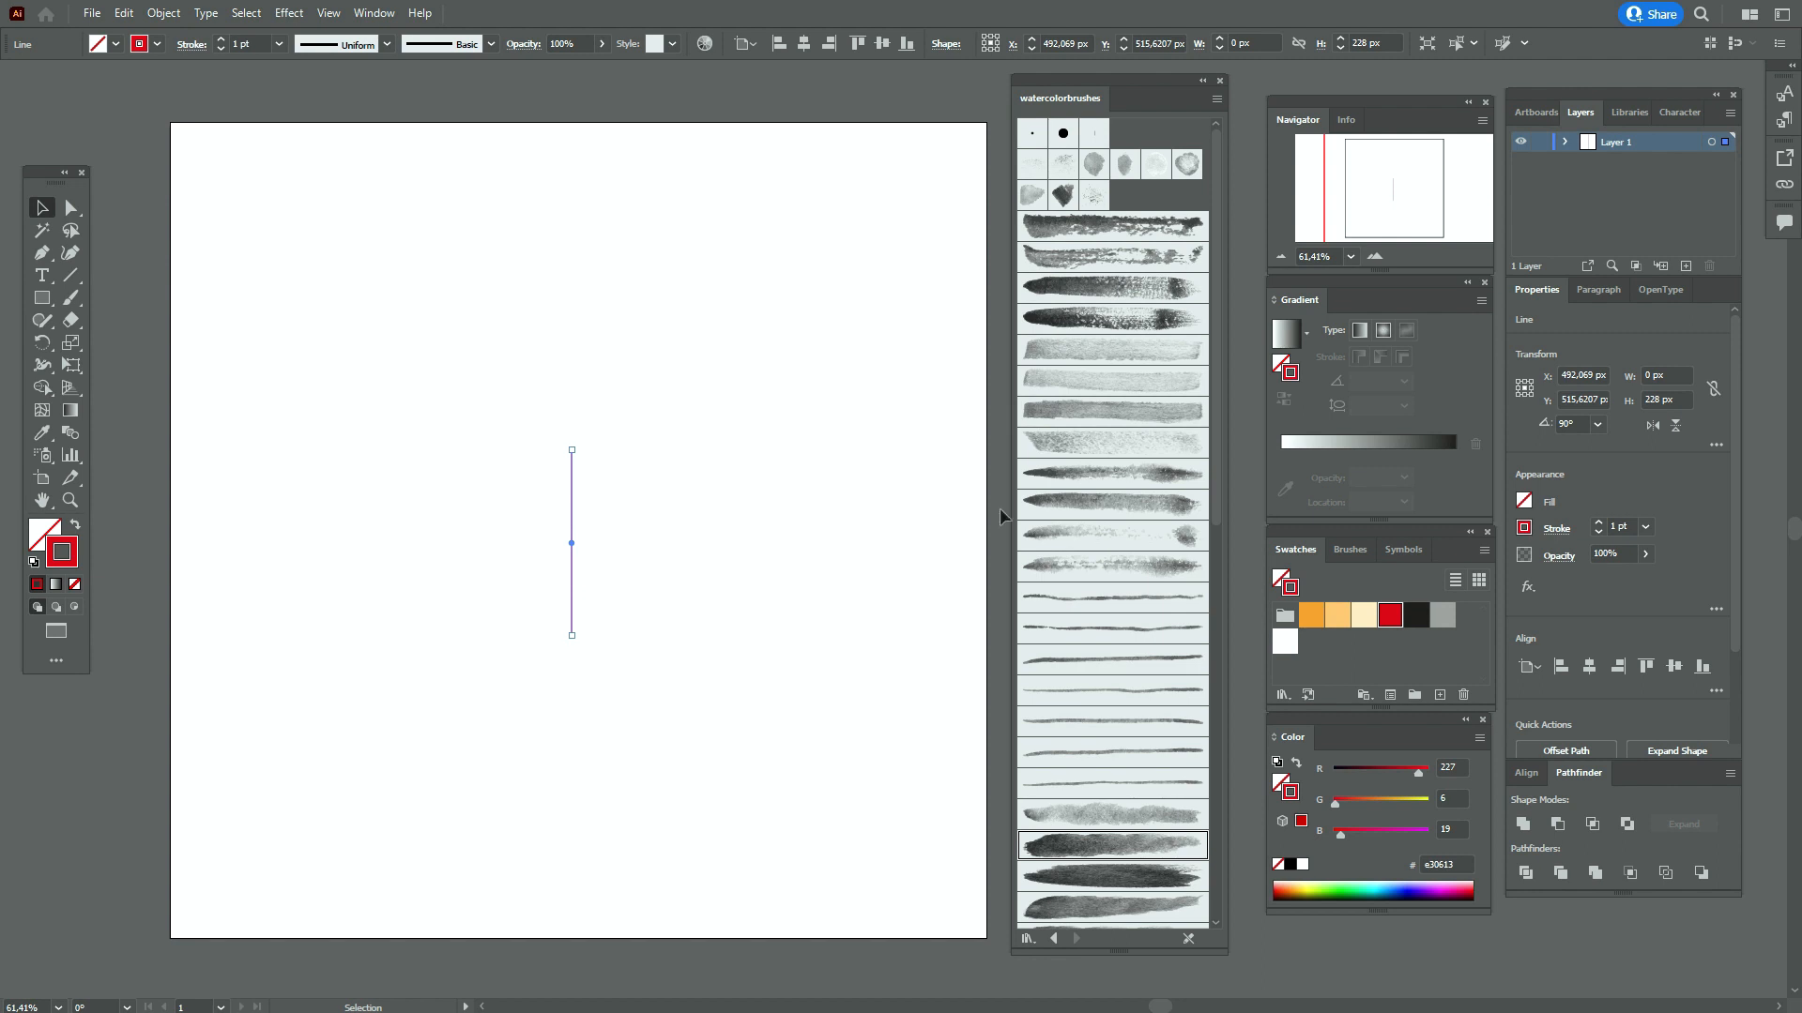
# Apply the broad dark watercolor brush with the ragged end to the line and set its stroke weight to 8 pt
pyautogui.scroll(-3, 1098, 356)
pyautogui.scroll(-3, 1100, 361)
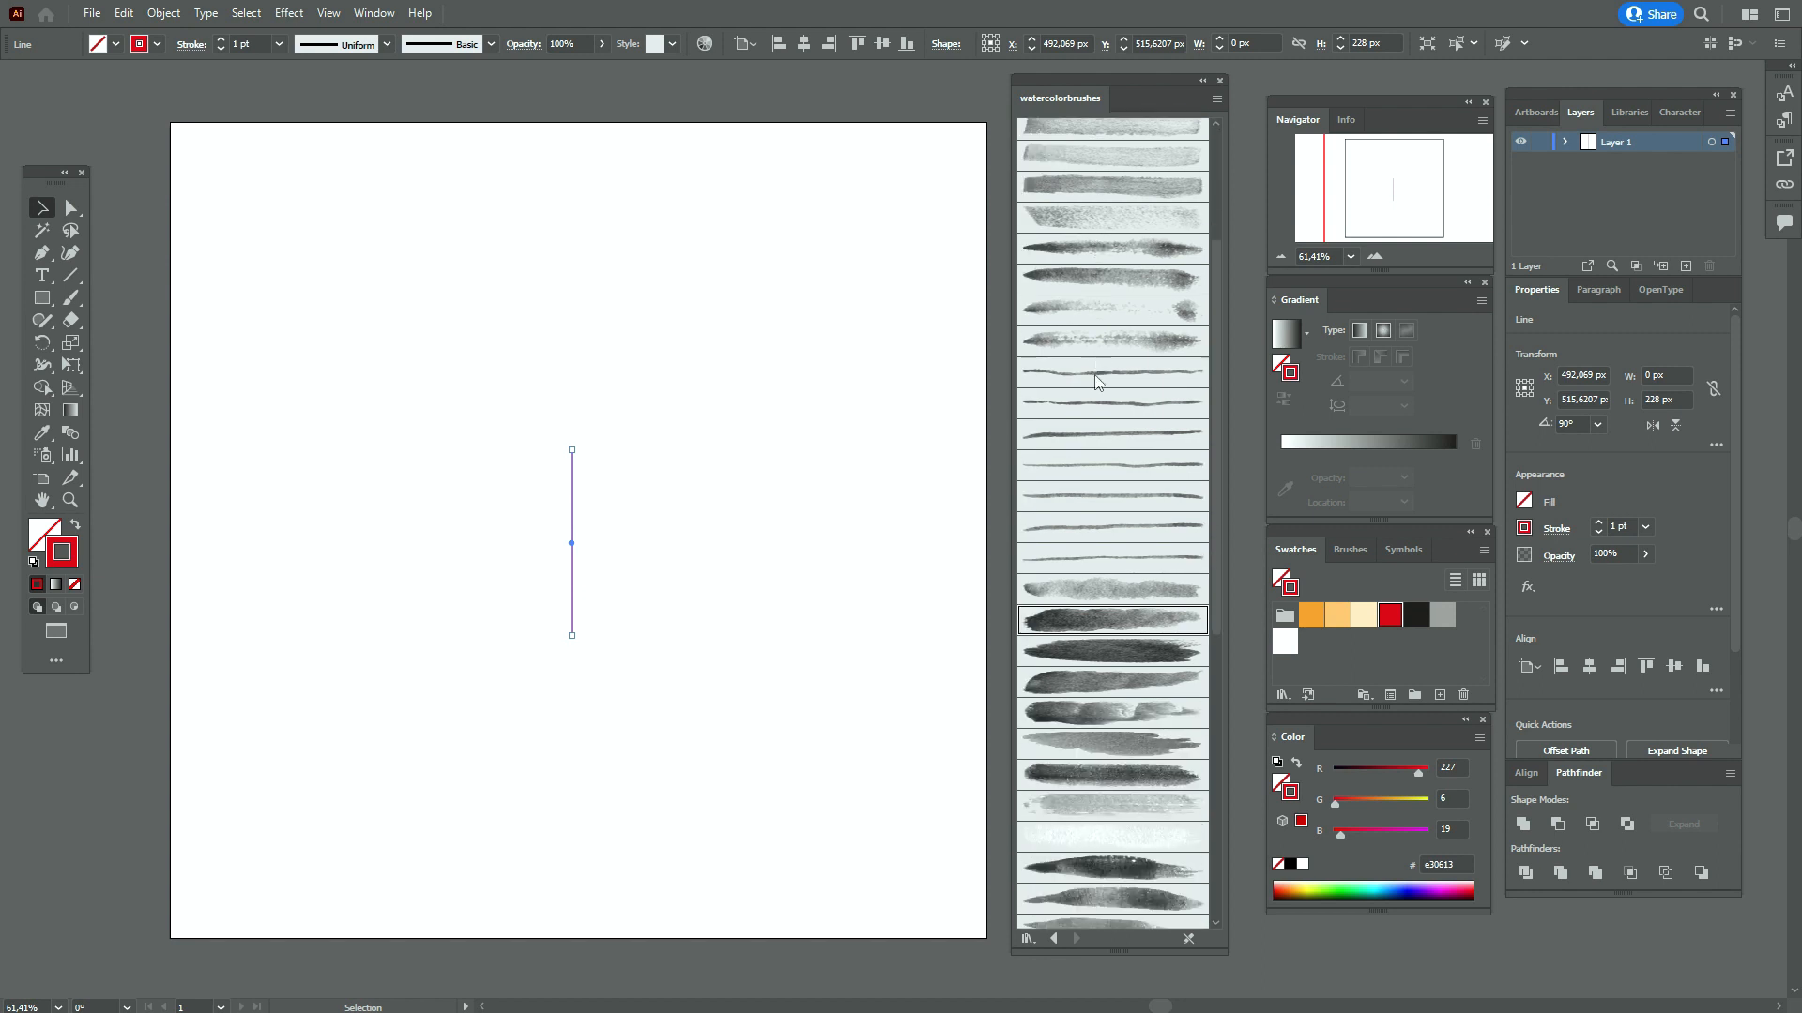
pyautogui.click(1120, 660)
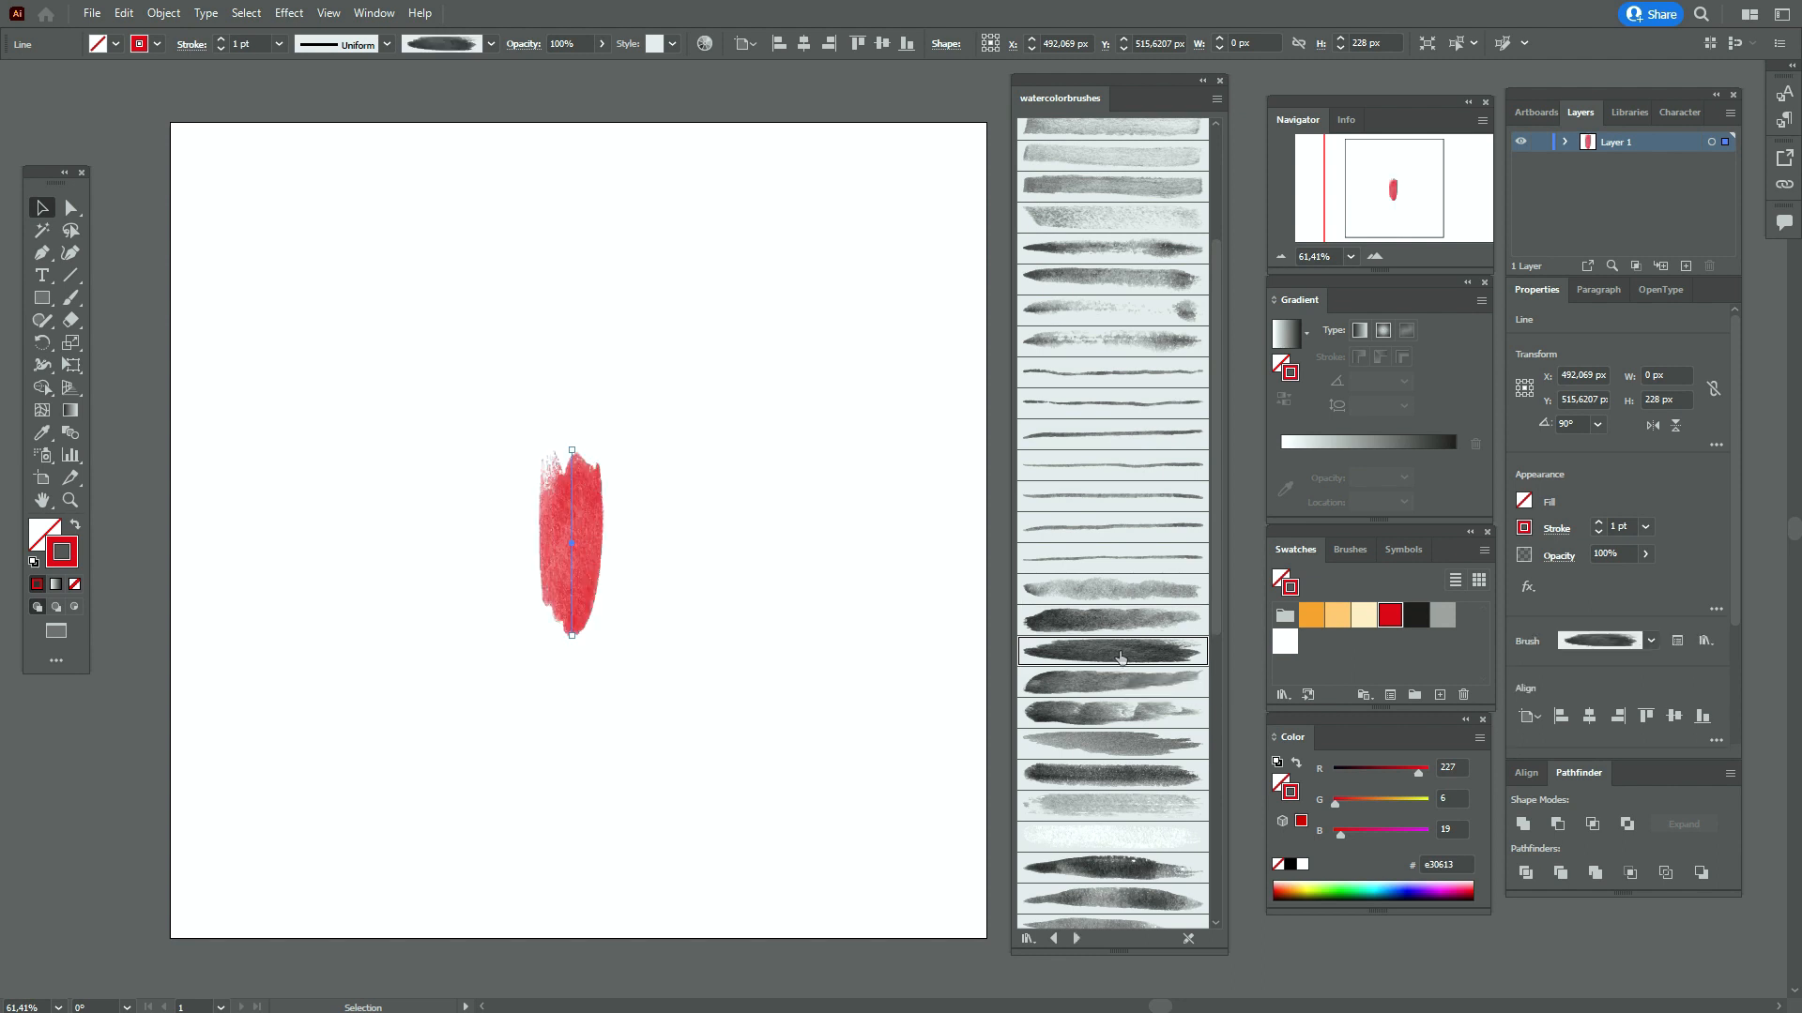
pyautogui.click(1615, 525)
pyautogui.write('8')
pyautogui.press('Return')
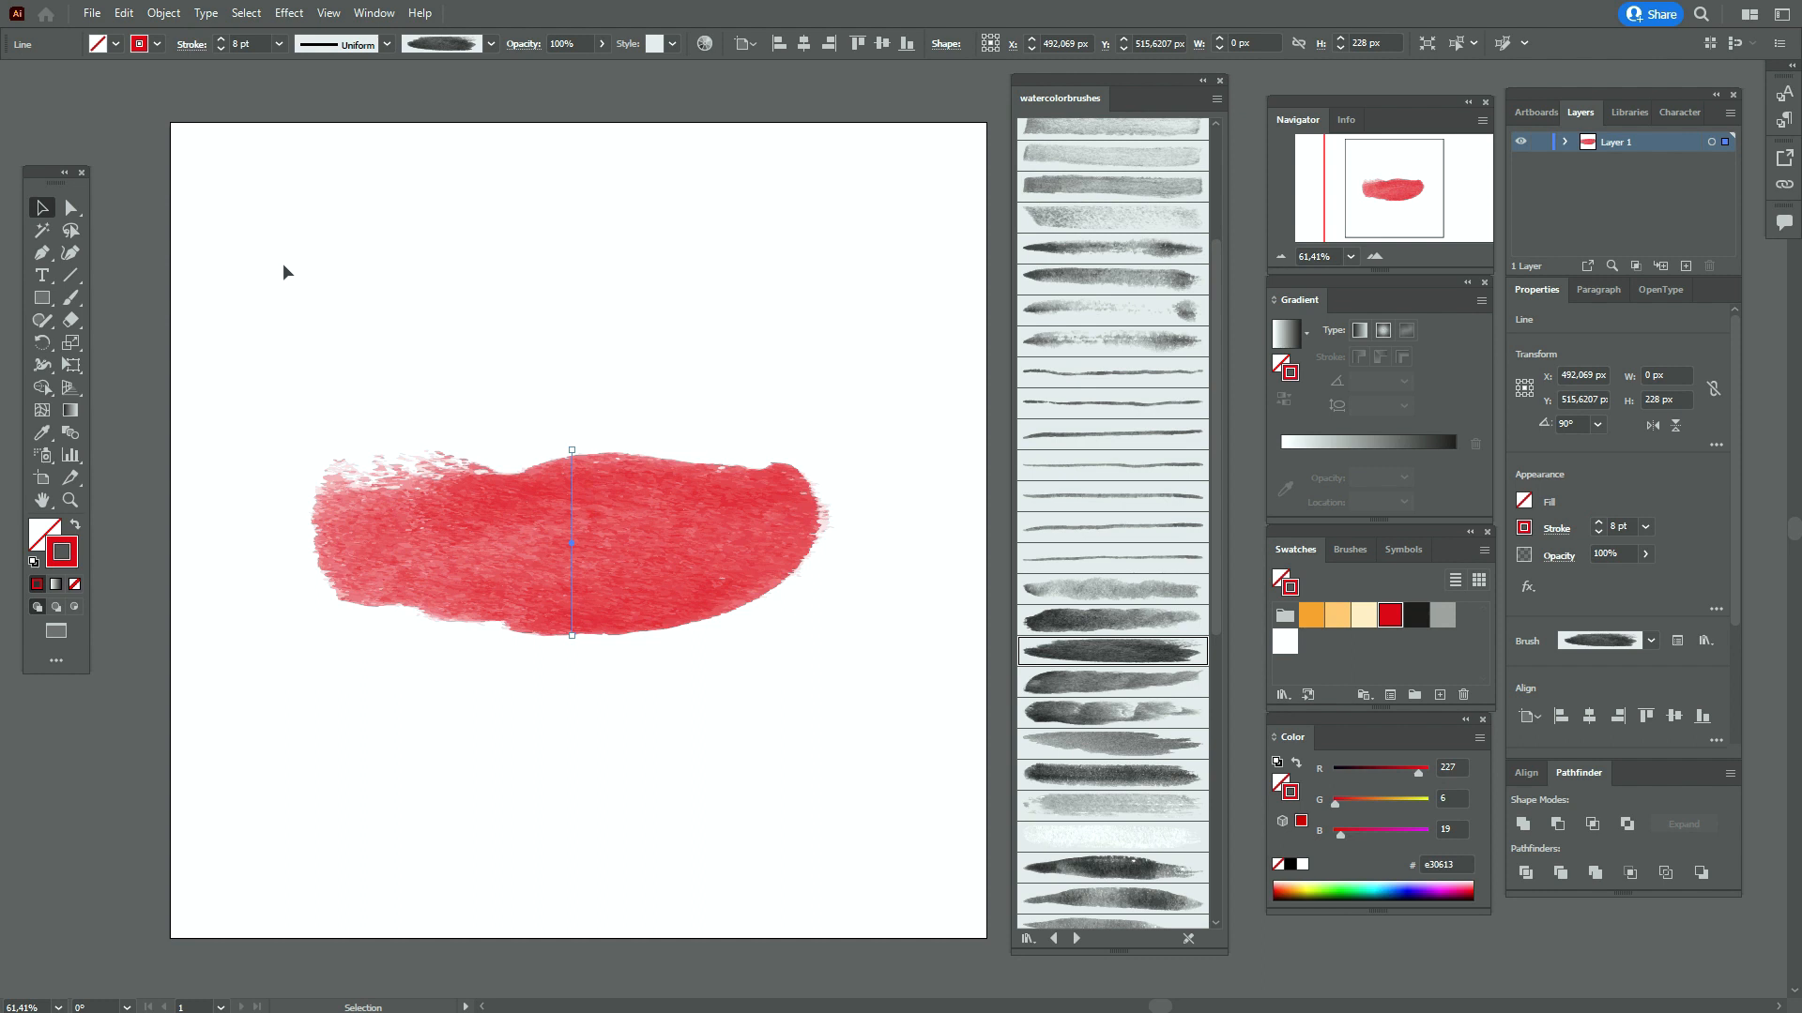
pyautogui.click(283, 271)
# Draw an unfilled red rectangle about 174 × 156 px over the lower middle of the red brush stroke
pyautogui.doubleClick(70, 499)
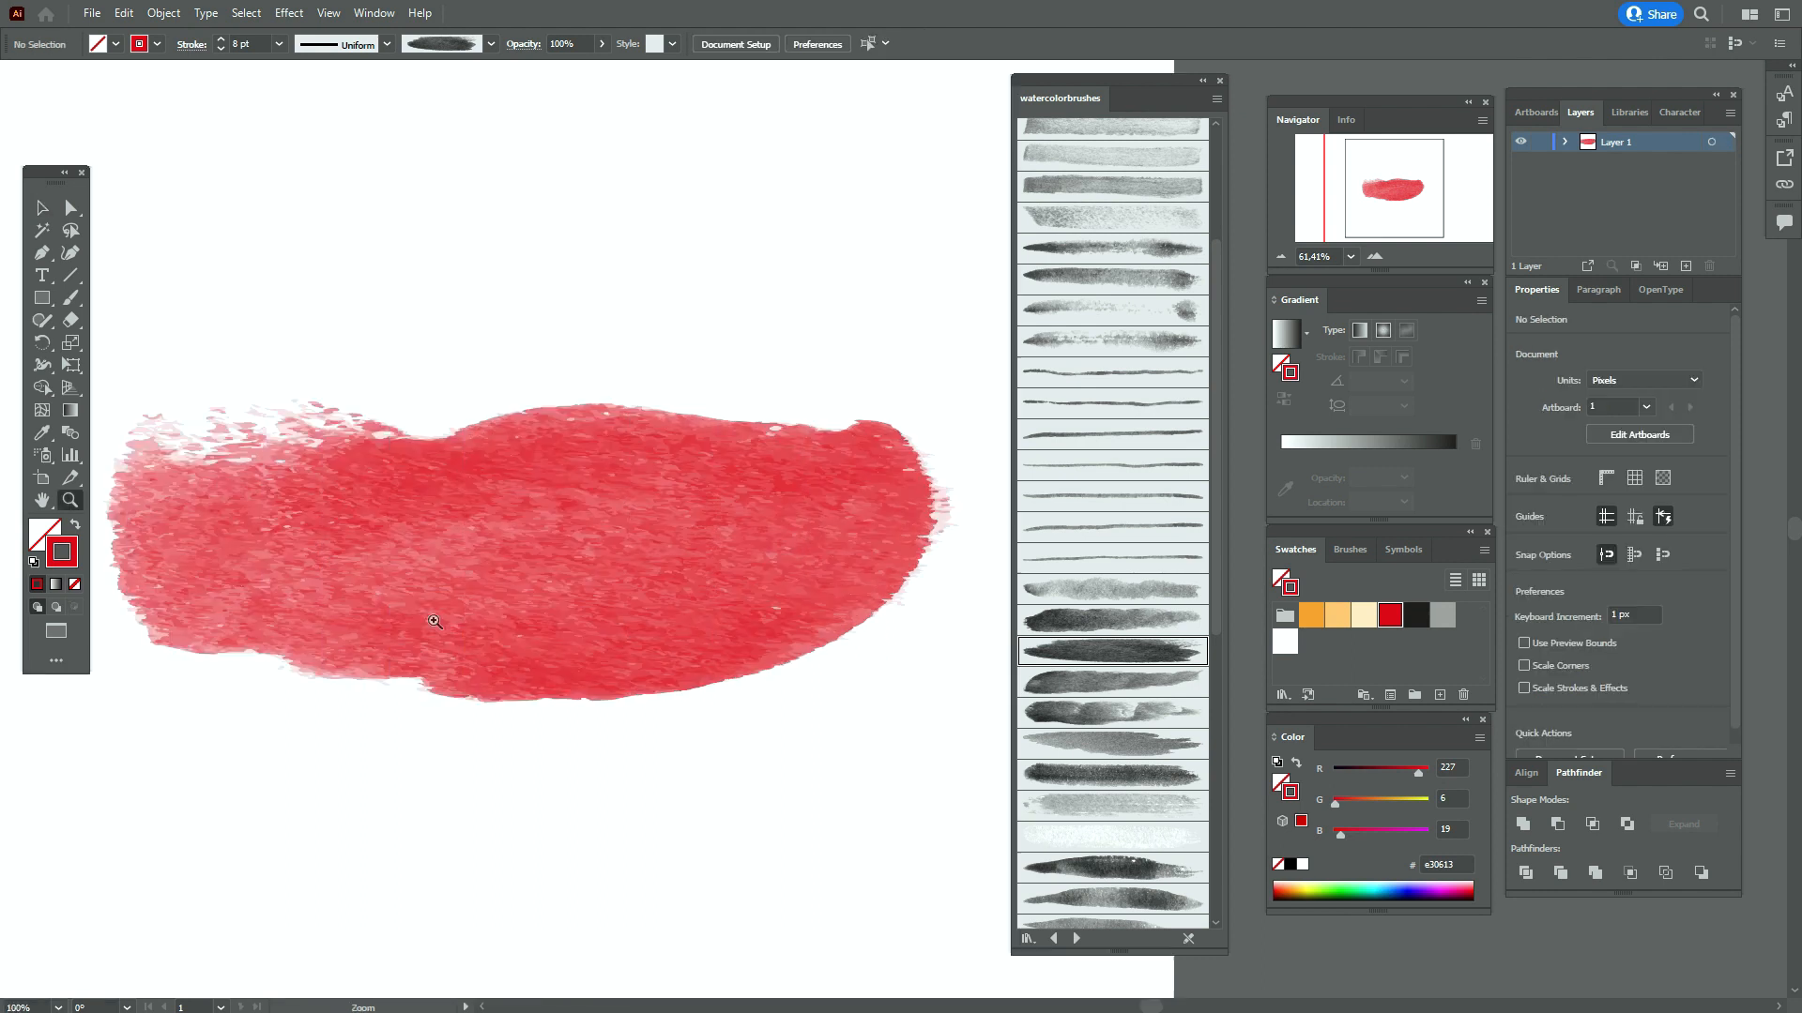
pyautogui.click(41, 307)
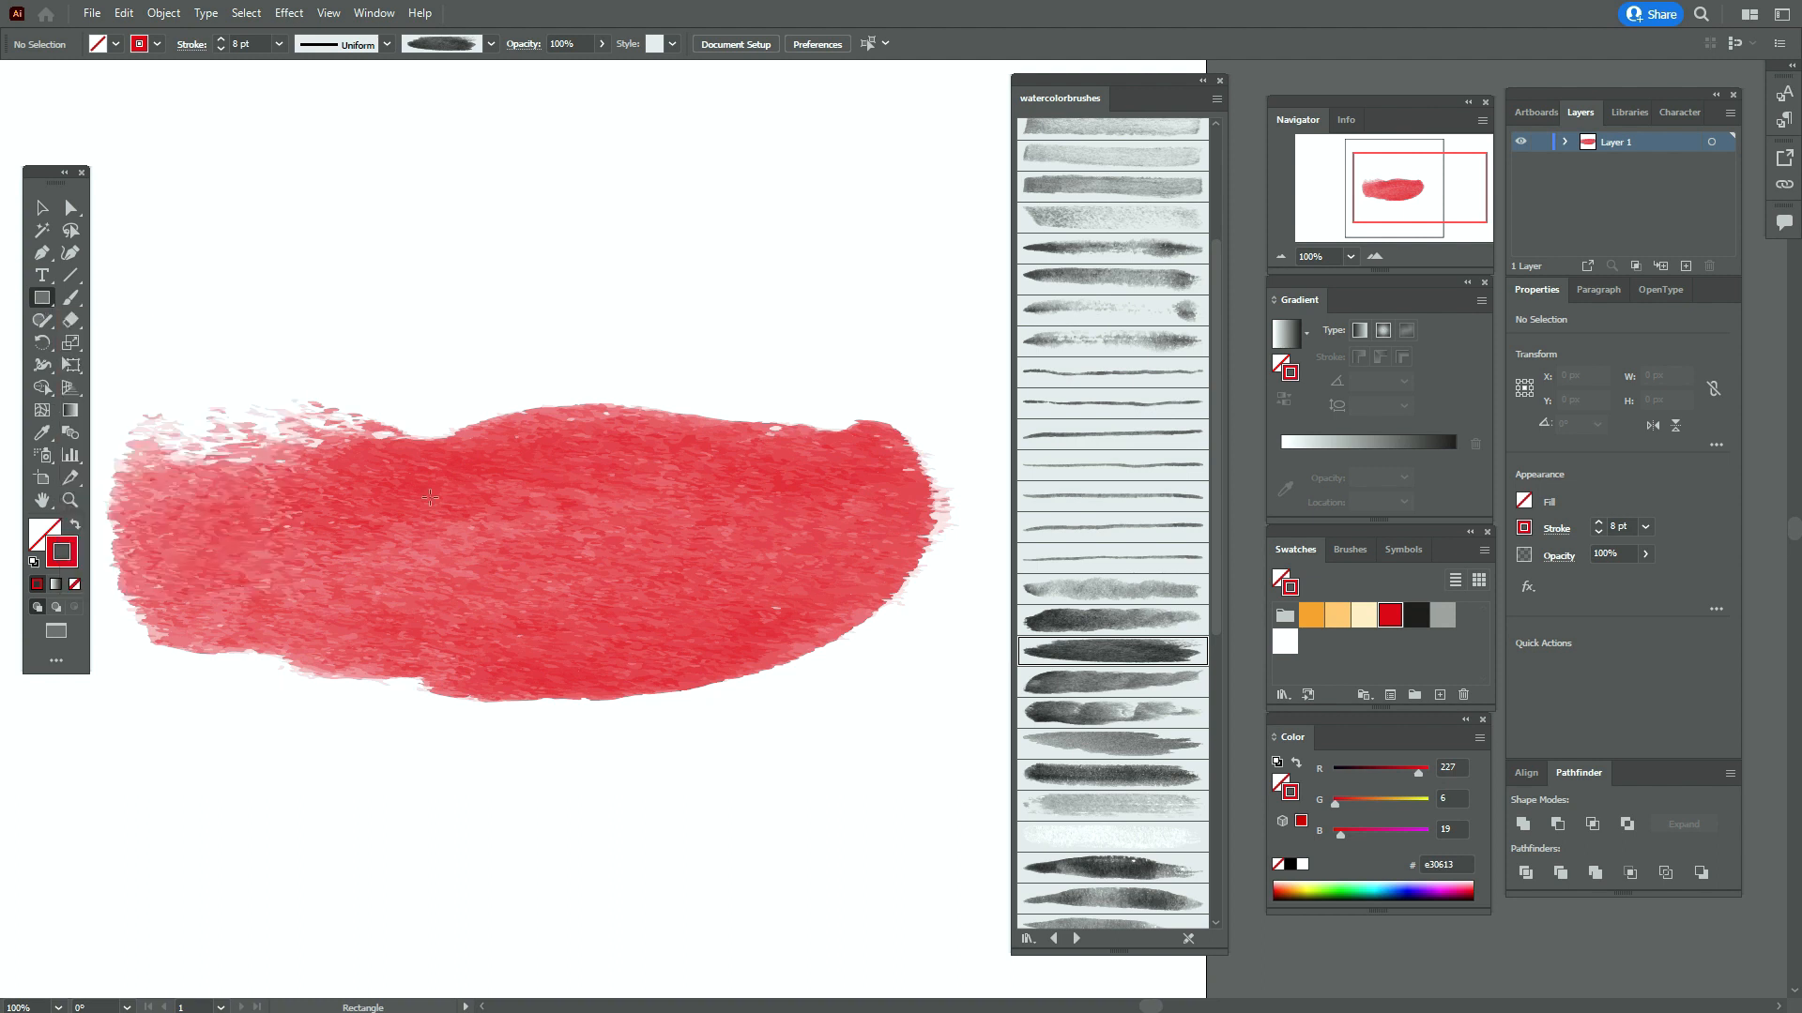
pyautogui.moveTo(432, 479)
pyautogui.mouseDown()
pyautogui.moveTo(454, 526)
pyautogui.moveTo(628, 684)
pyautogui.moveTo(665, 687)
pyautogui.mouseUp()
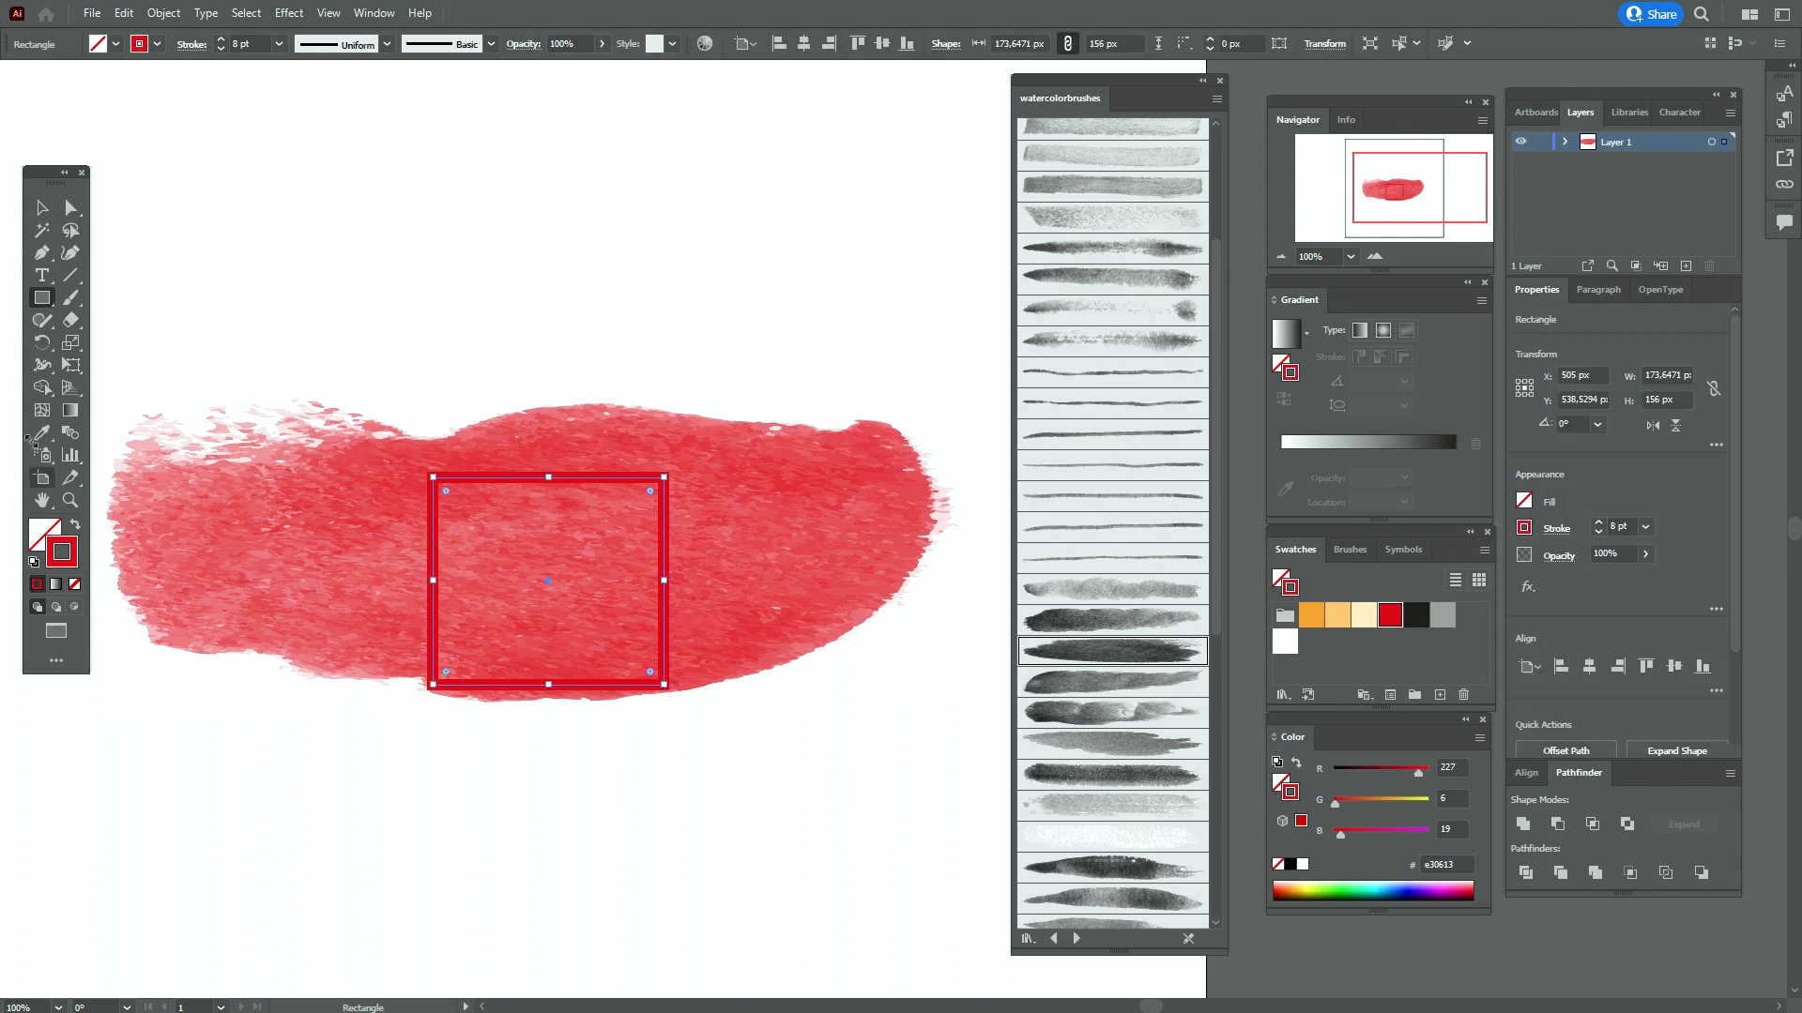
# Add an anchor point at the middle of the rectangle's upper edge and raise it into a roof-like peak
pyautogui.moveTo(41, 252); pyautogui.dragTo(122, 283)
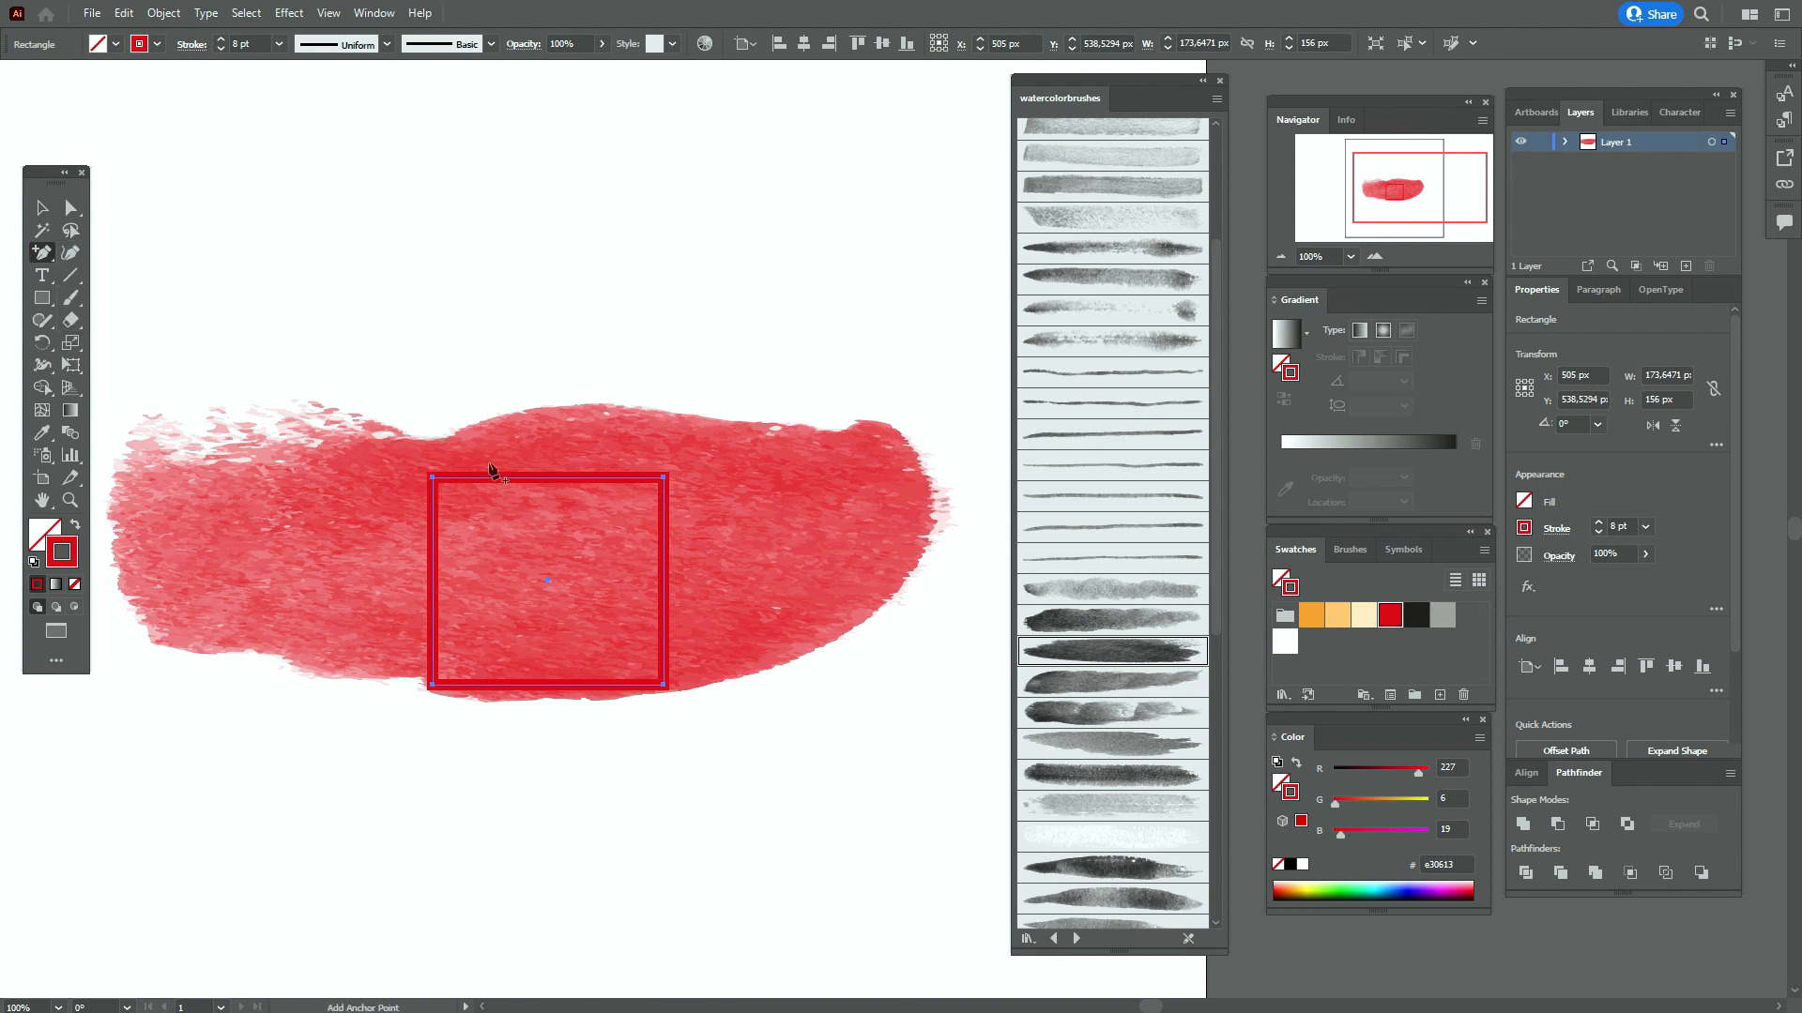
pyautogui.click(548, 479)
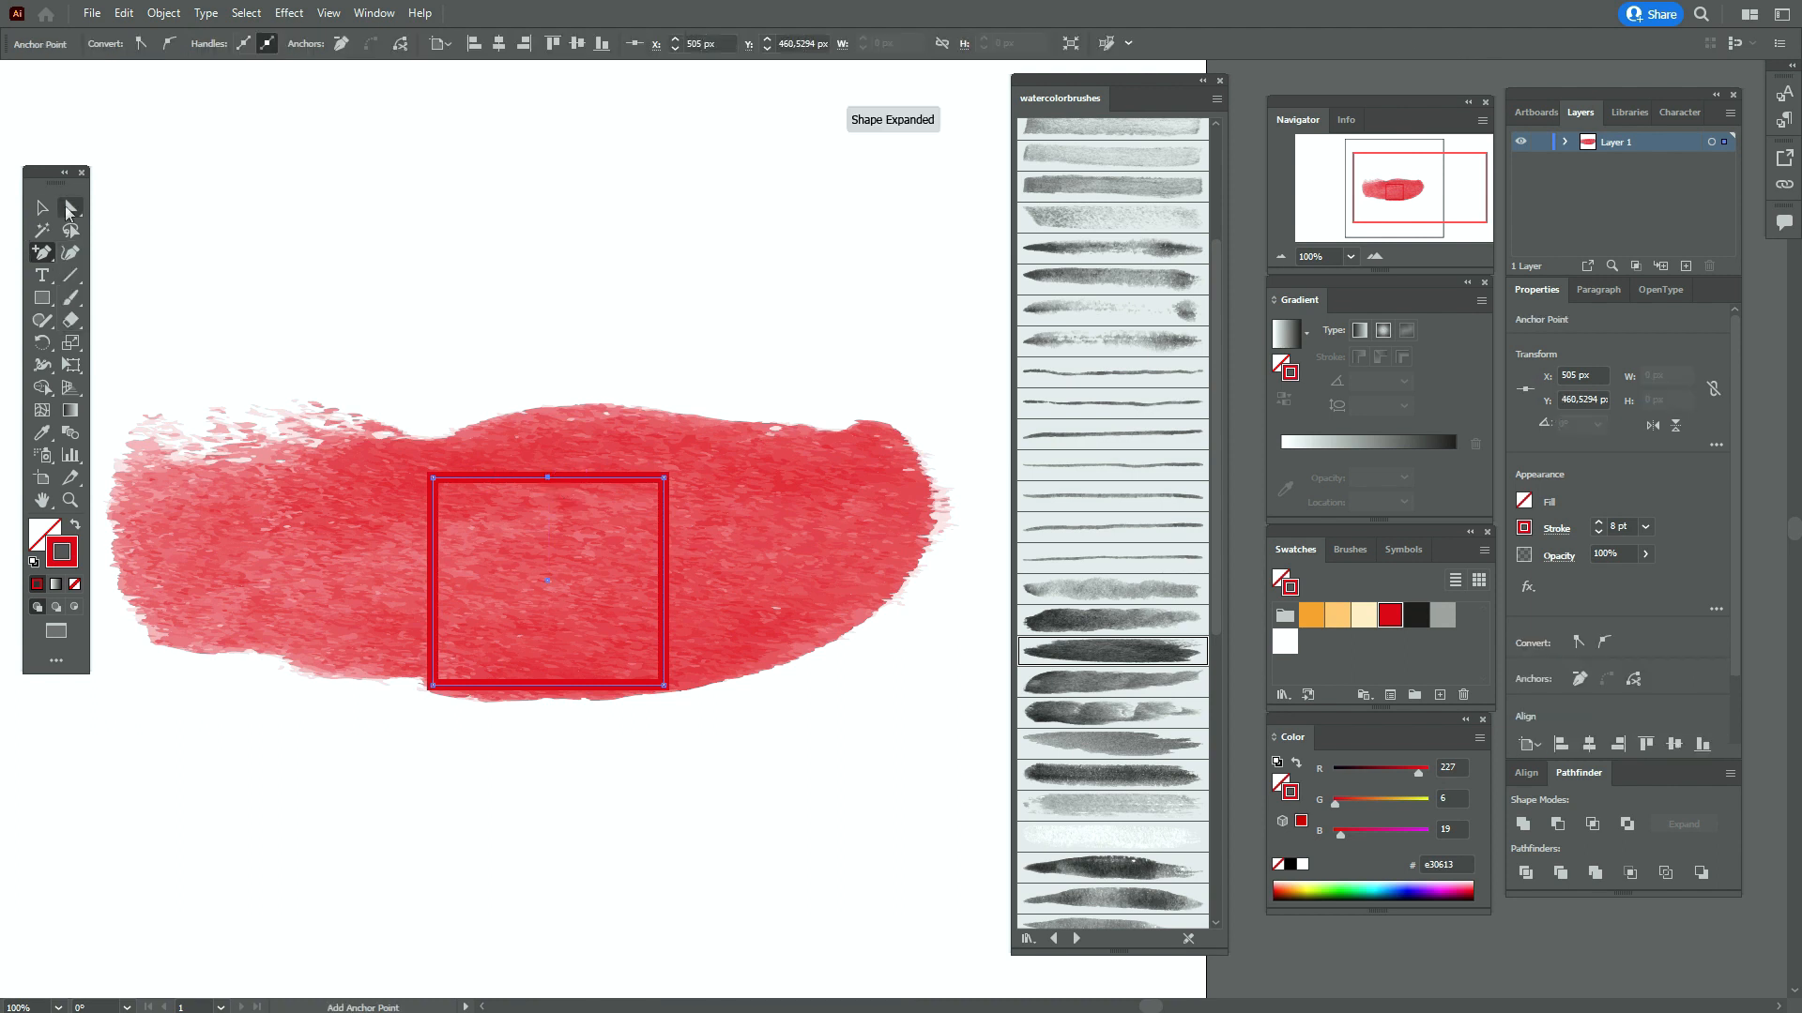
pyautogui.click(70, 209)
pyautogui.moveTo(549, 478); pyautogui.dragTo(544, 424)
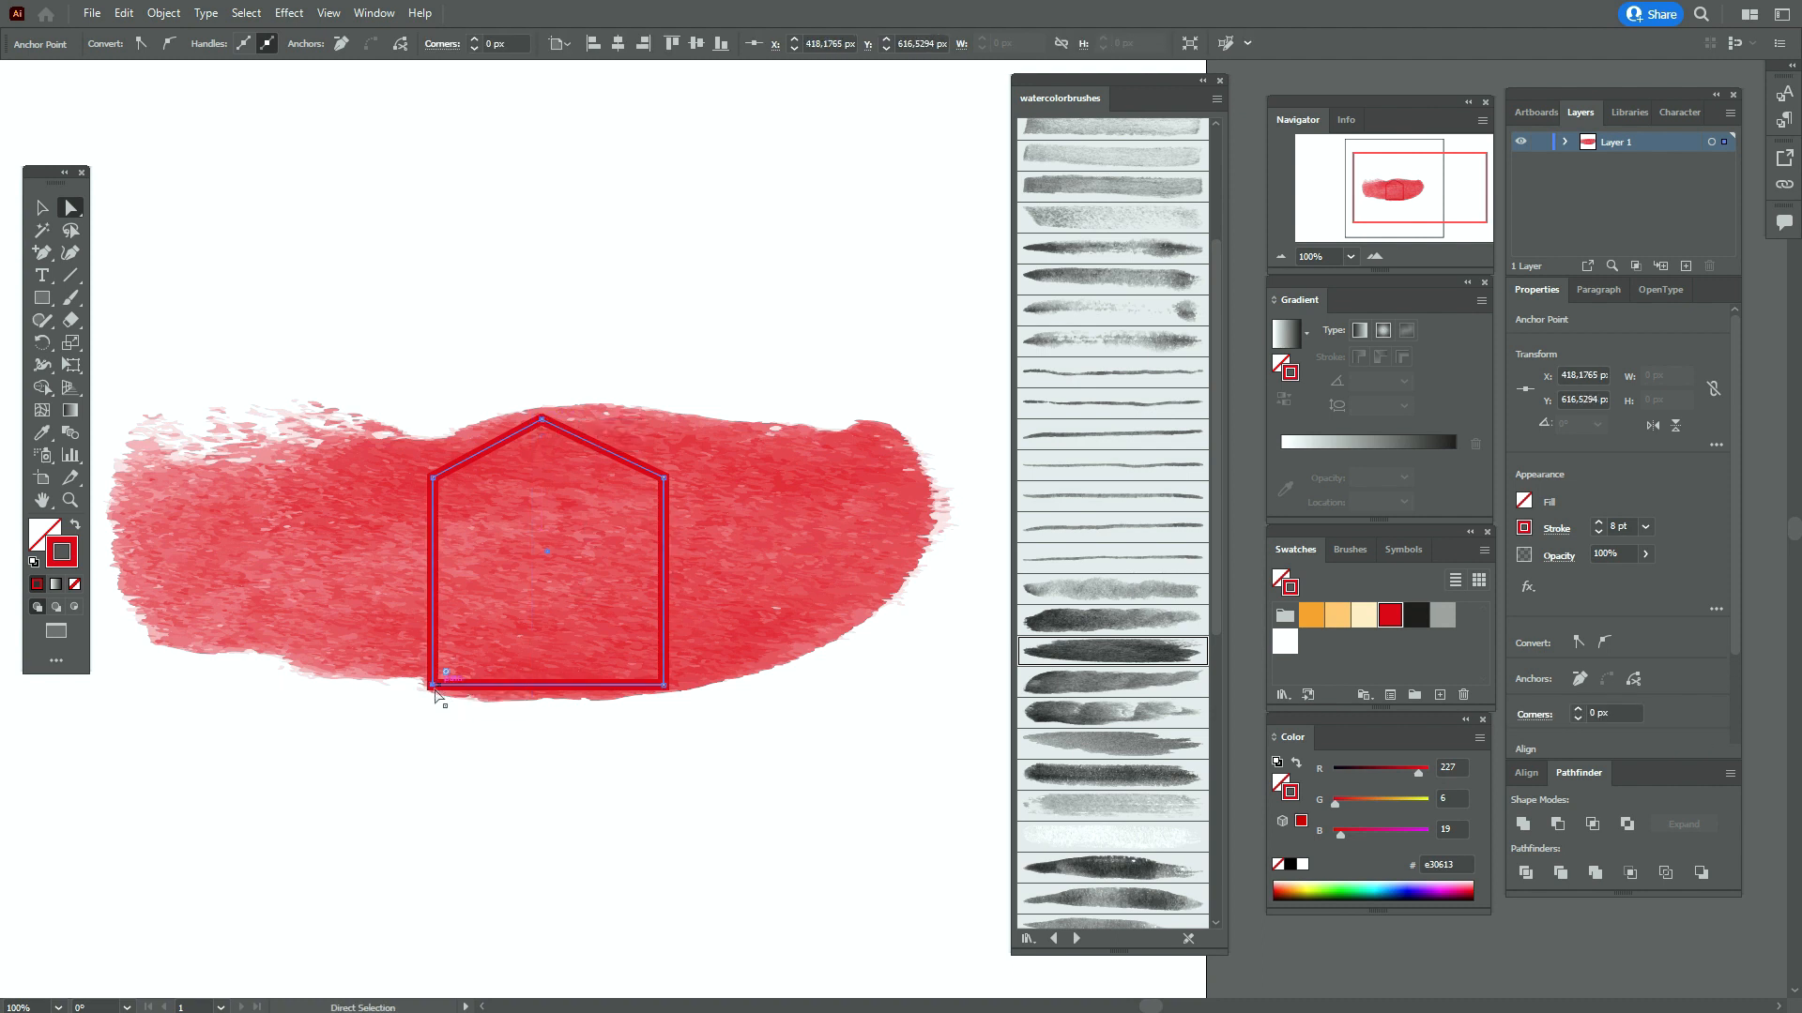
# Round the outline's four side corners, about 21.5 px at the lower-left corner and about 27 px at the upper-right corner, keeping the peak sharp
pyautogui.moveTo(441, 676); pyautogui.dragTo(461, 659)
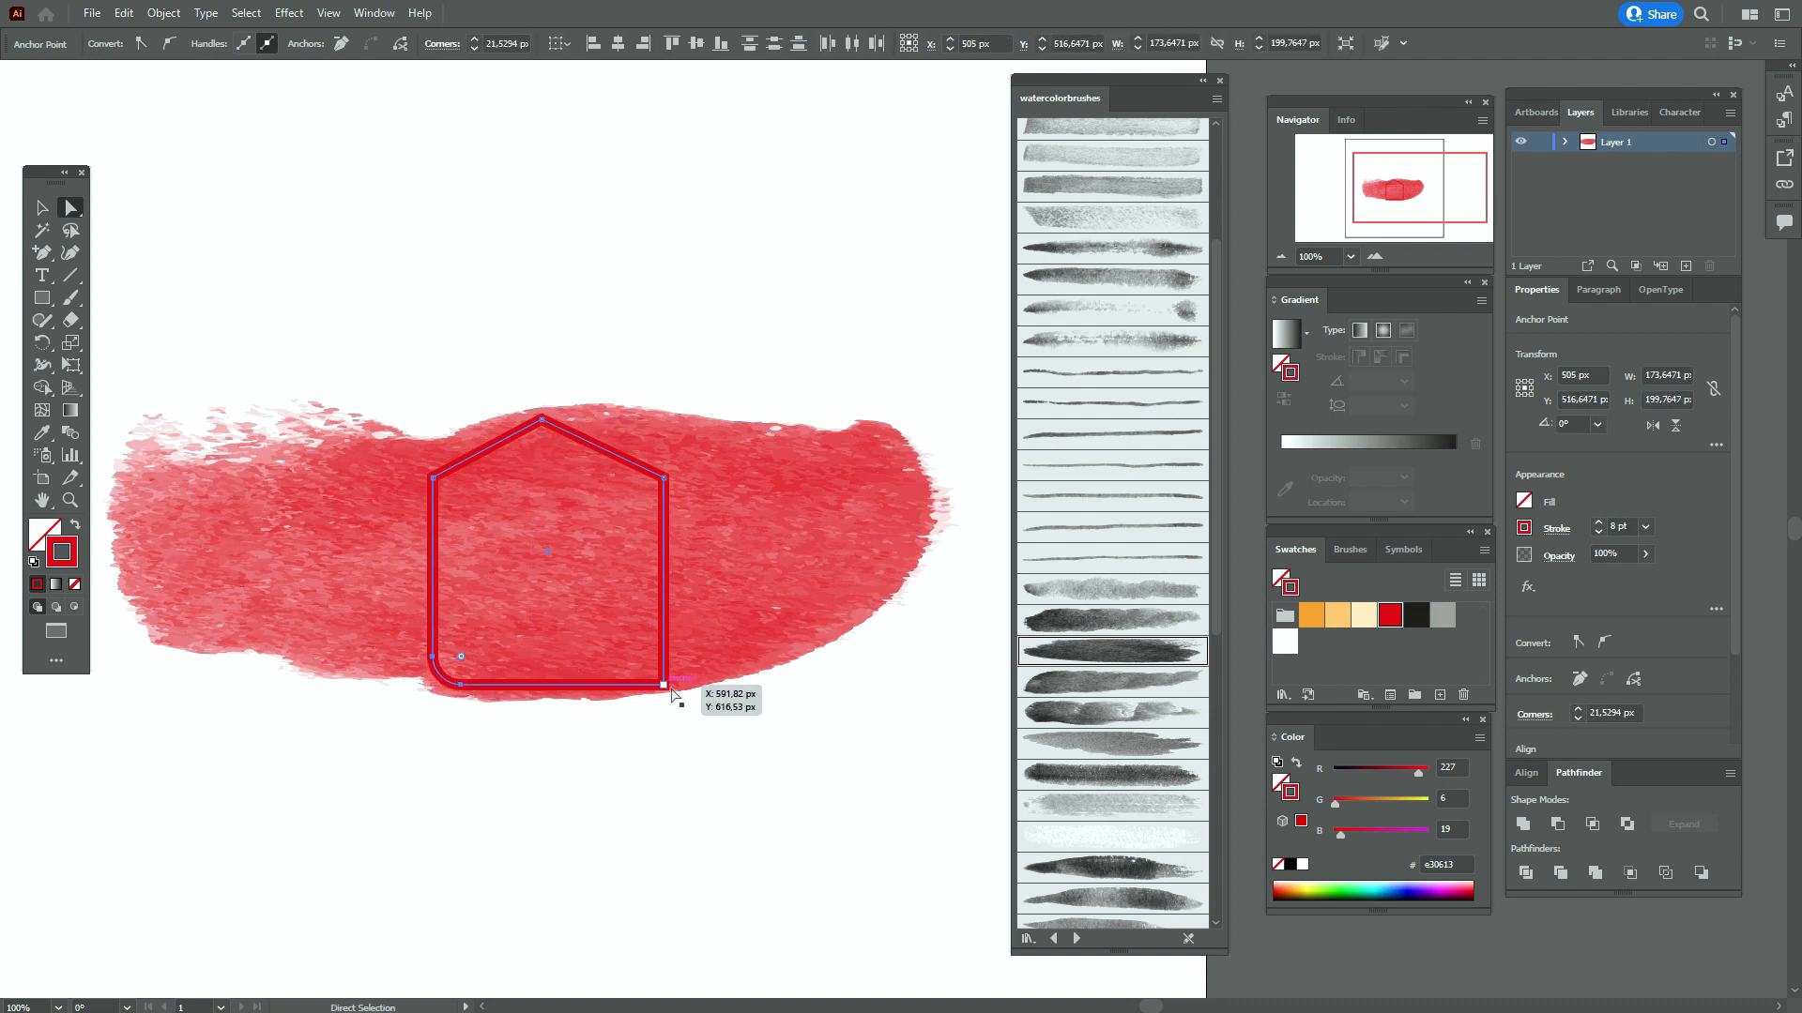
pyautogui.click(664, 684)
pyautogui.moveTo(650, 672); pyautogui.dragTo(636, 666)
pyautogui.click(433, 478)
pyautogui.moveTo(451, 492); pyautogui.dragTo(445, 516)
pyautogui.click(664, 478)
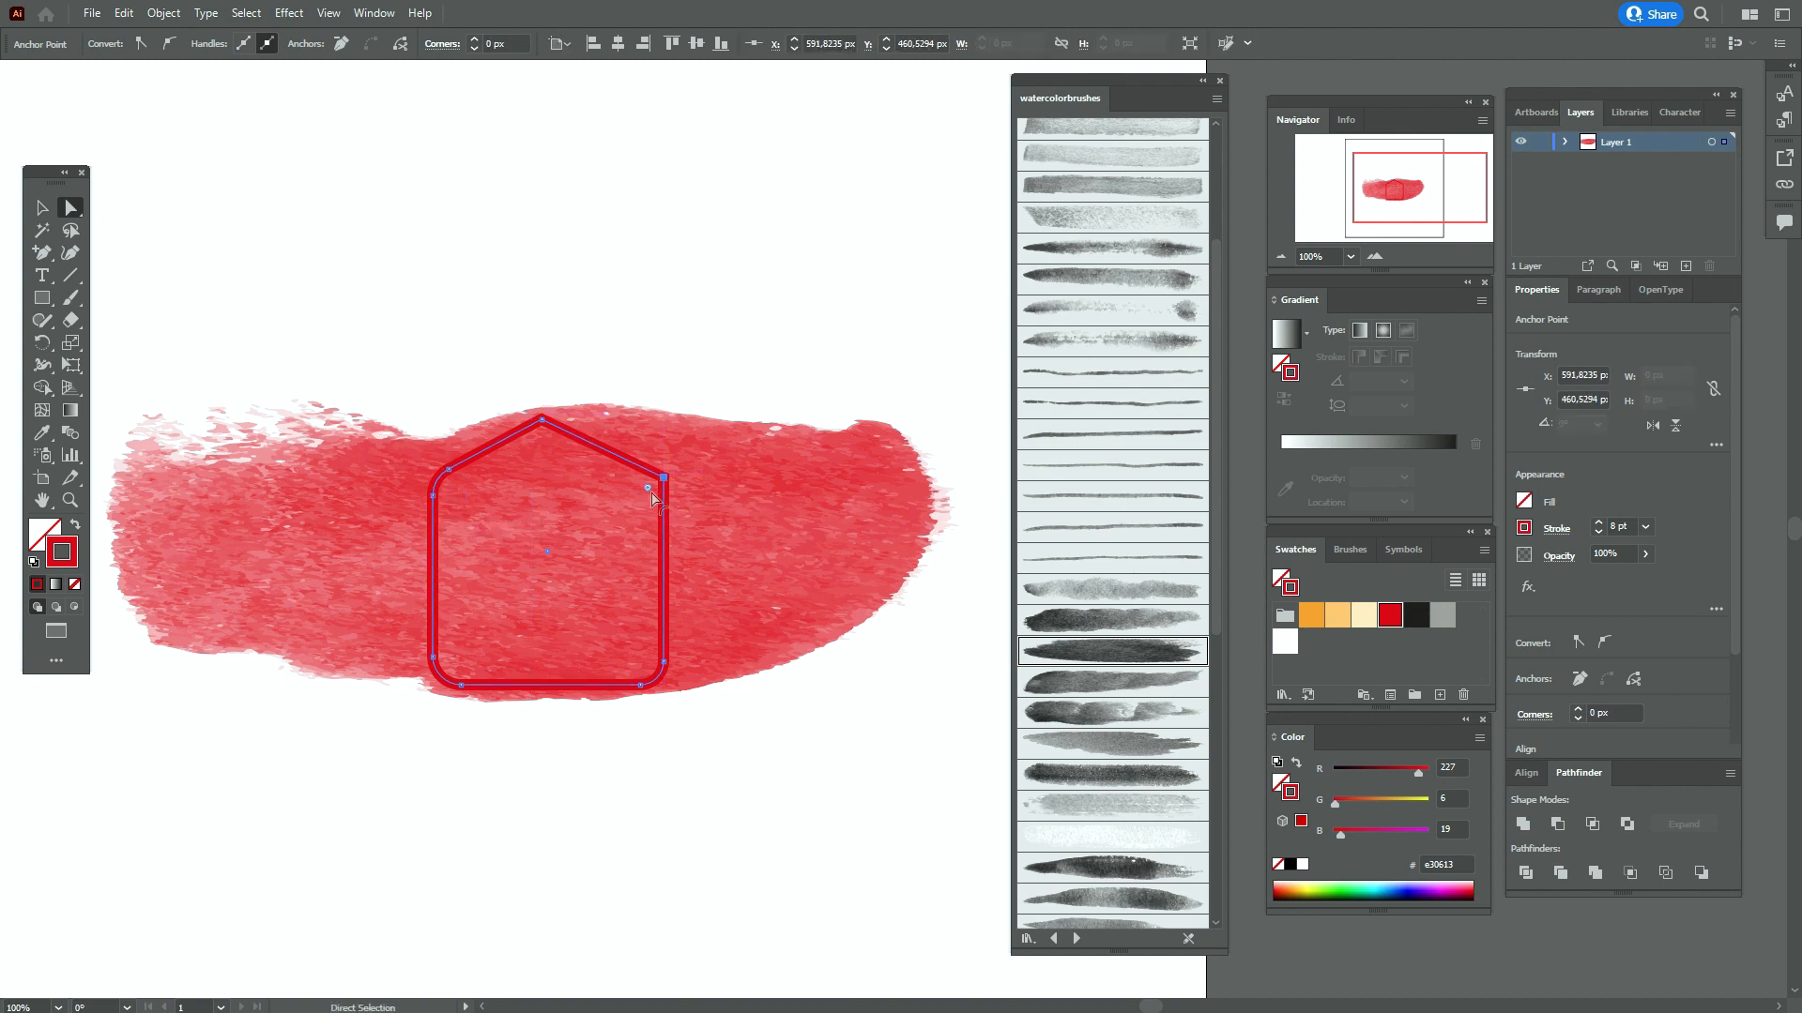
pyautogui.moveTo(647, 488); pyautogui.dragTo(629, 503)
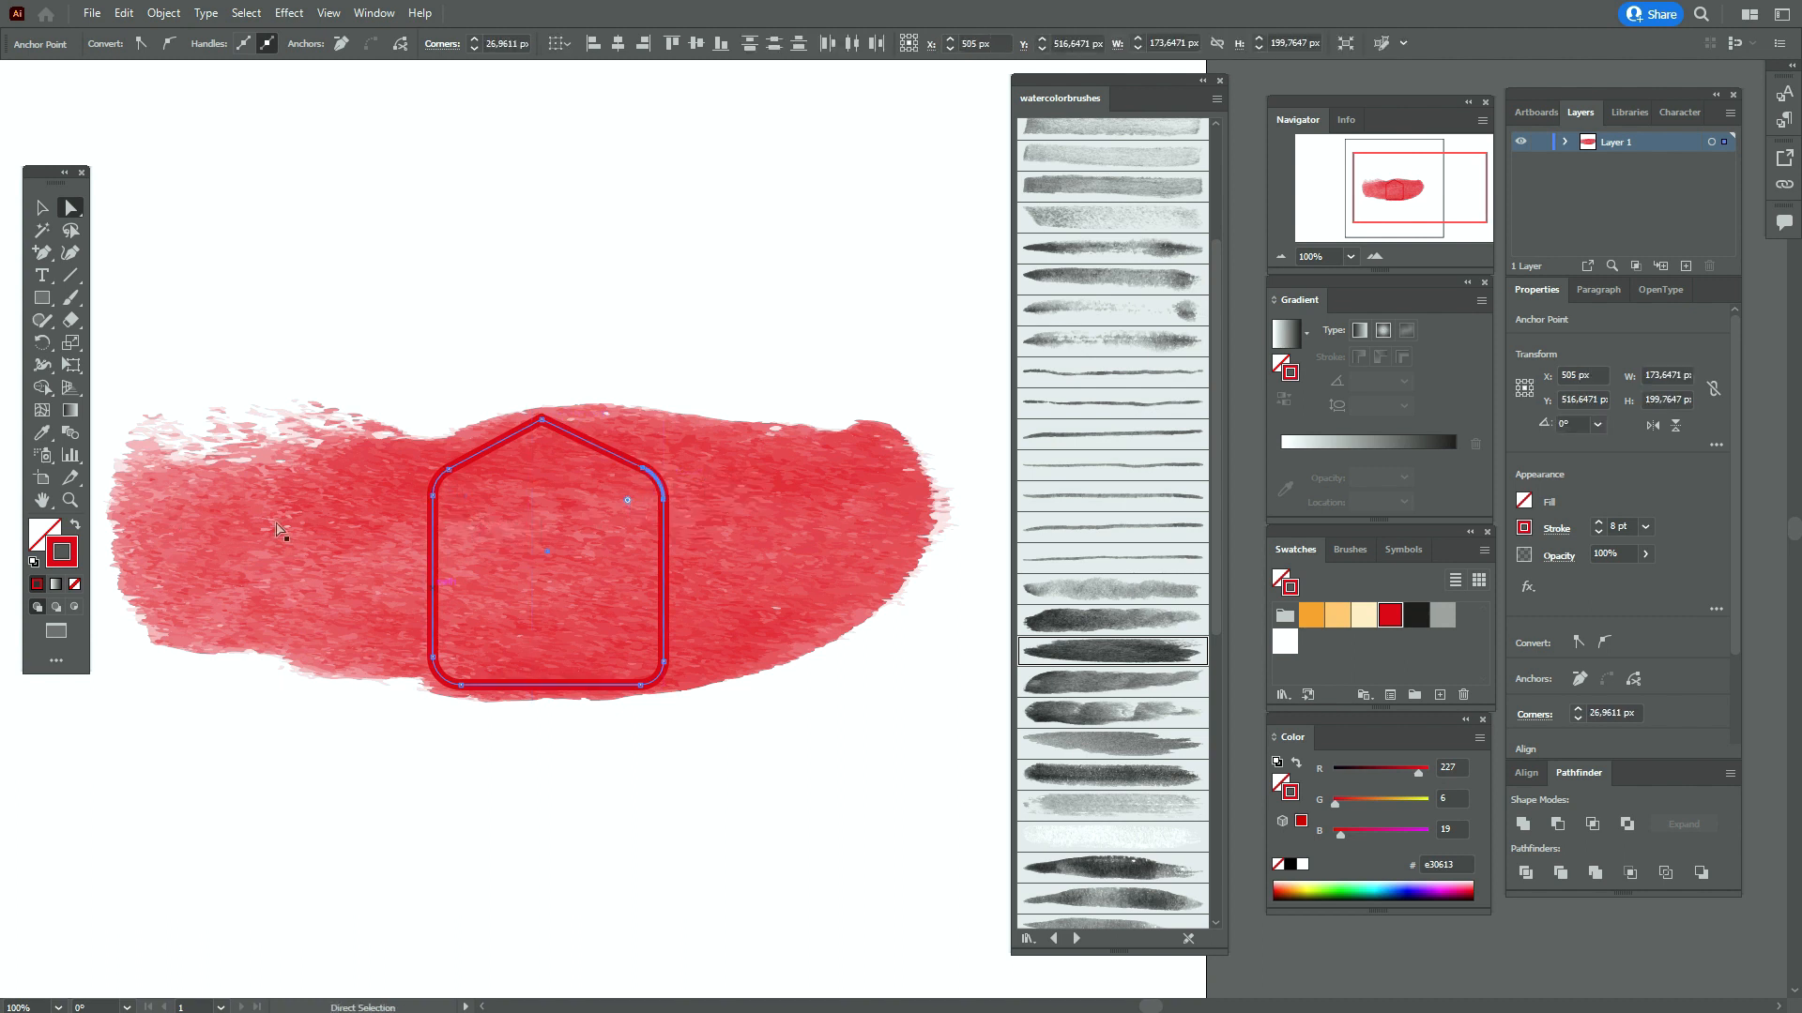
pyautogui.click(41, 208)
pyautogui.click(509, 328)
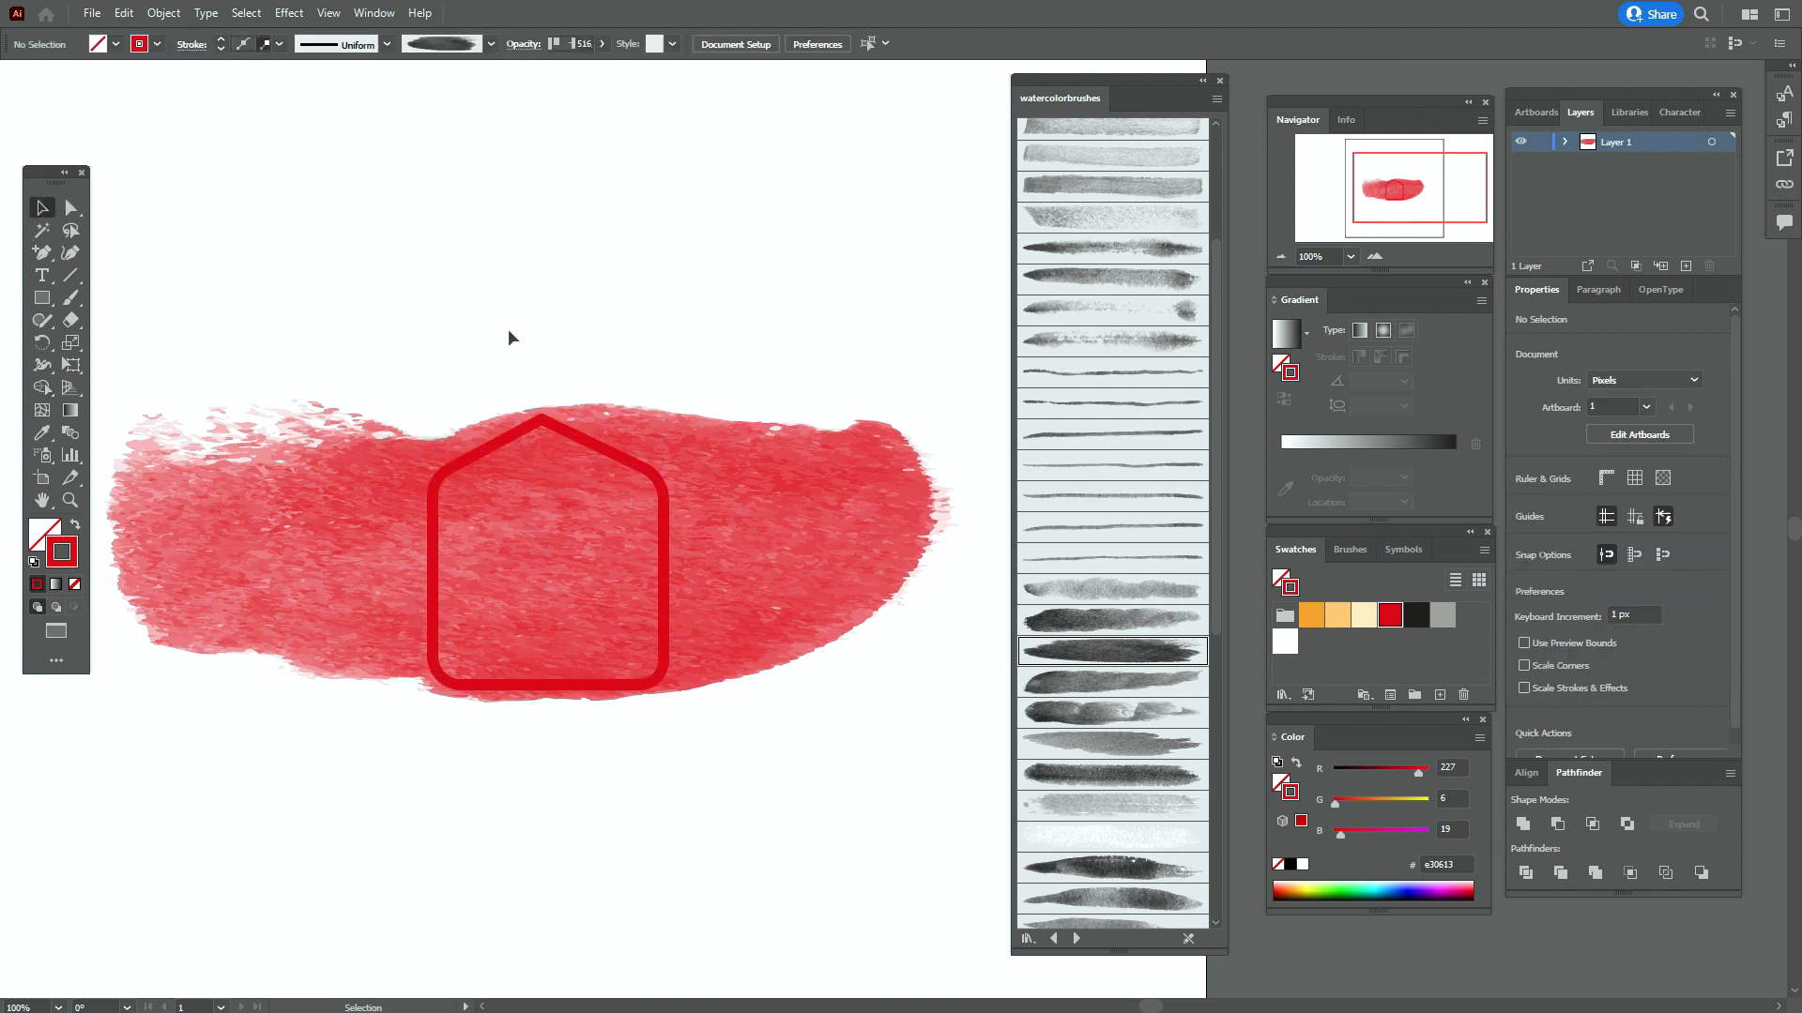
# Distort the sides, base and roof of the house-shaped outline with the Warp tool for an uneven, hand-drawn contour
pyautogui.click(651, 470)
pyautogui.click(49, 374)
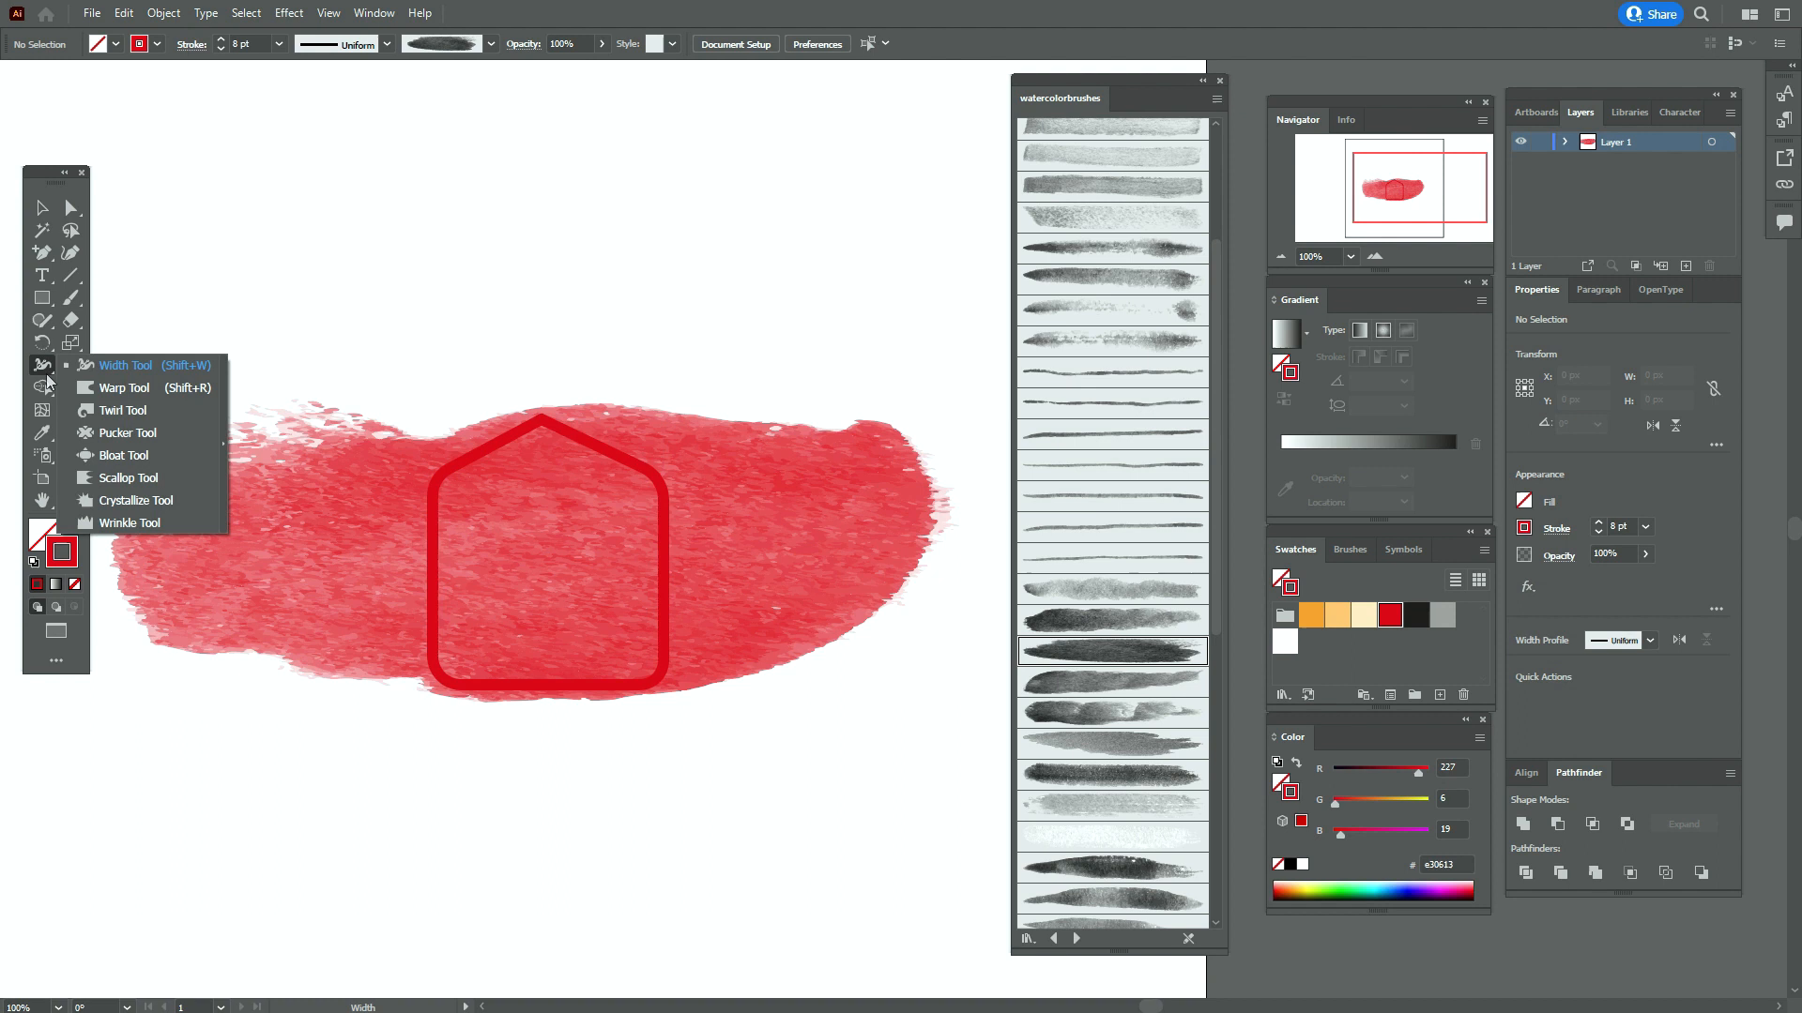
pyautogui.click(110, 392)
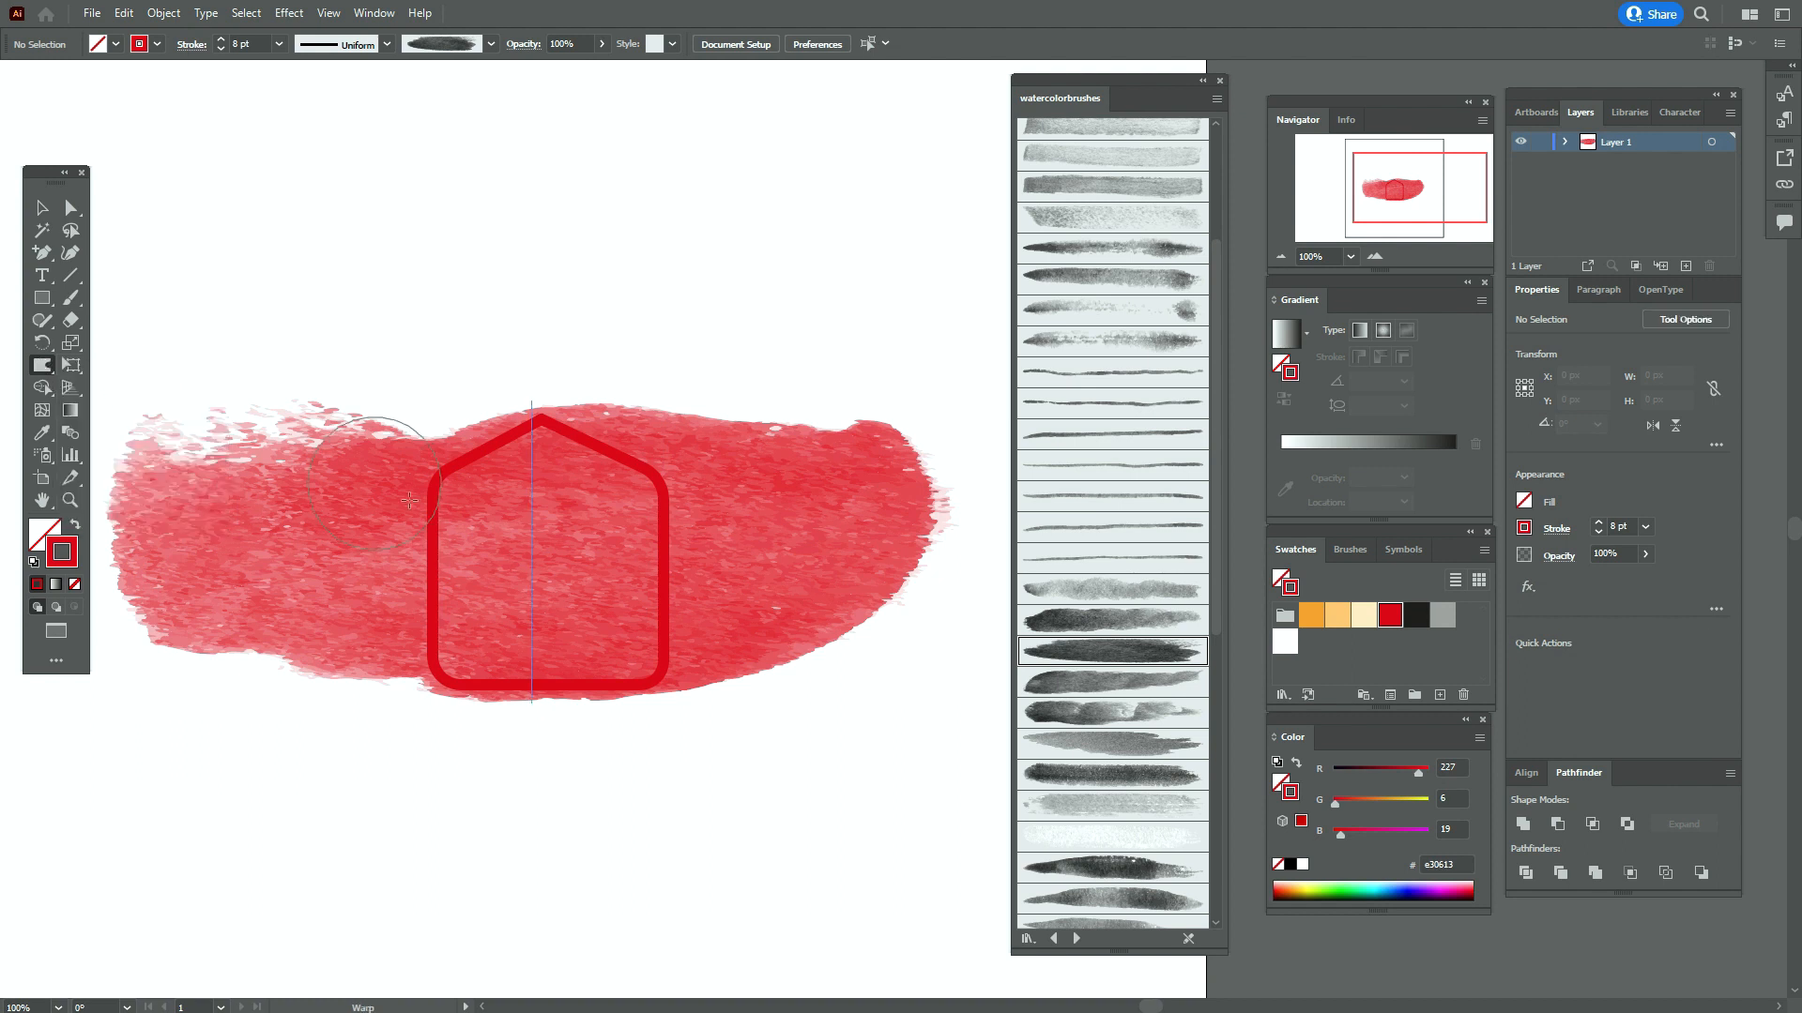
pyautogui.moveTo(456, 558); pyautogui.dragTo(471, 579)
pyautogui.moveTo(494, 694)
pyautogui.mouseDown()
pyautogui.moveTo(503, 673)
pyautogui.moveTo(494, 692)
pyautogui.mouseUp()
pyautogui.moveTo(672, 605); pyautogui.dragTo(661, 607)
pyautogui.moveTo(589, 453)
pyautogui.mouseDown()
pyautogui.moveTo(522, 490)
pyautogui.moveTo(484, 458)
pyautogui.mouseUp()
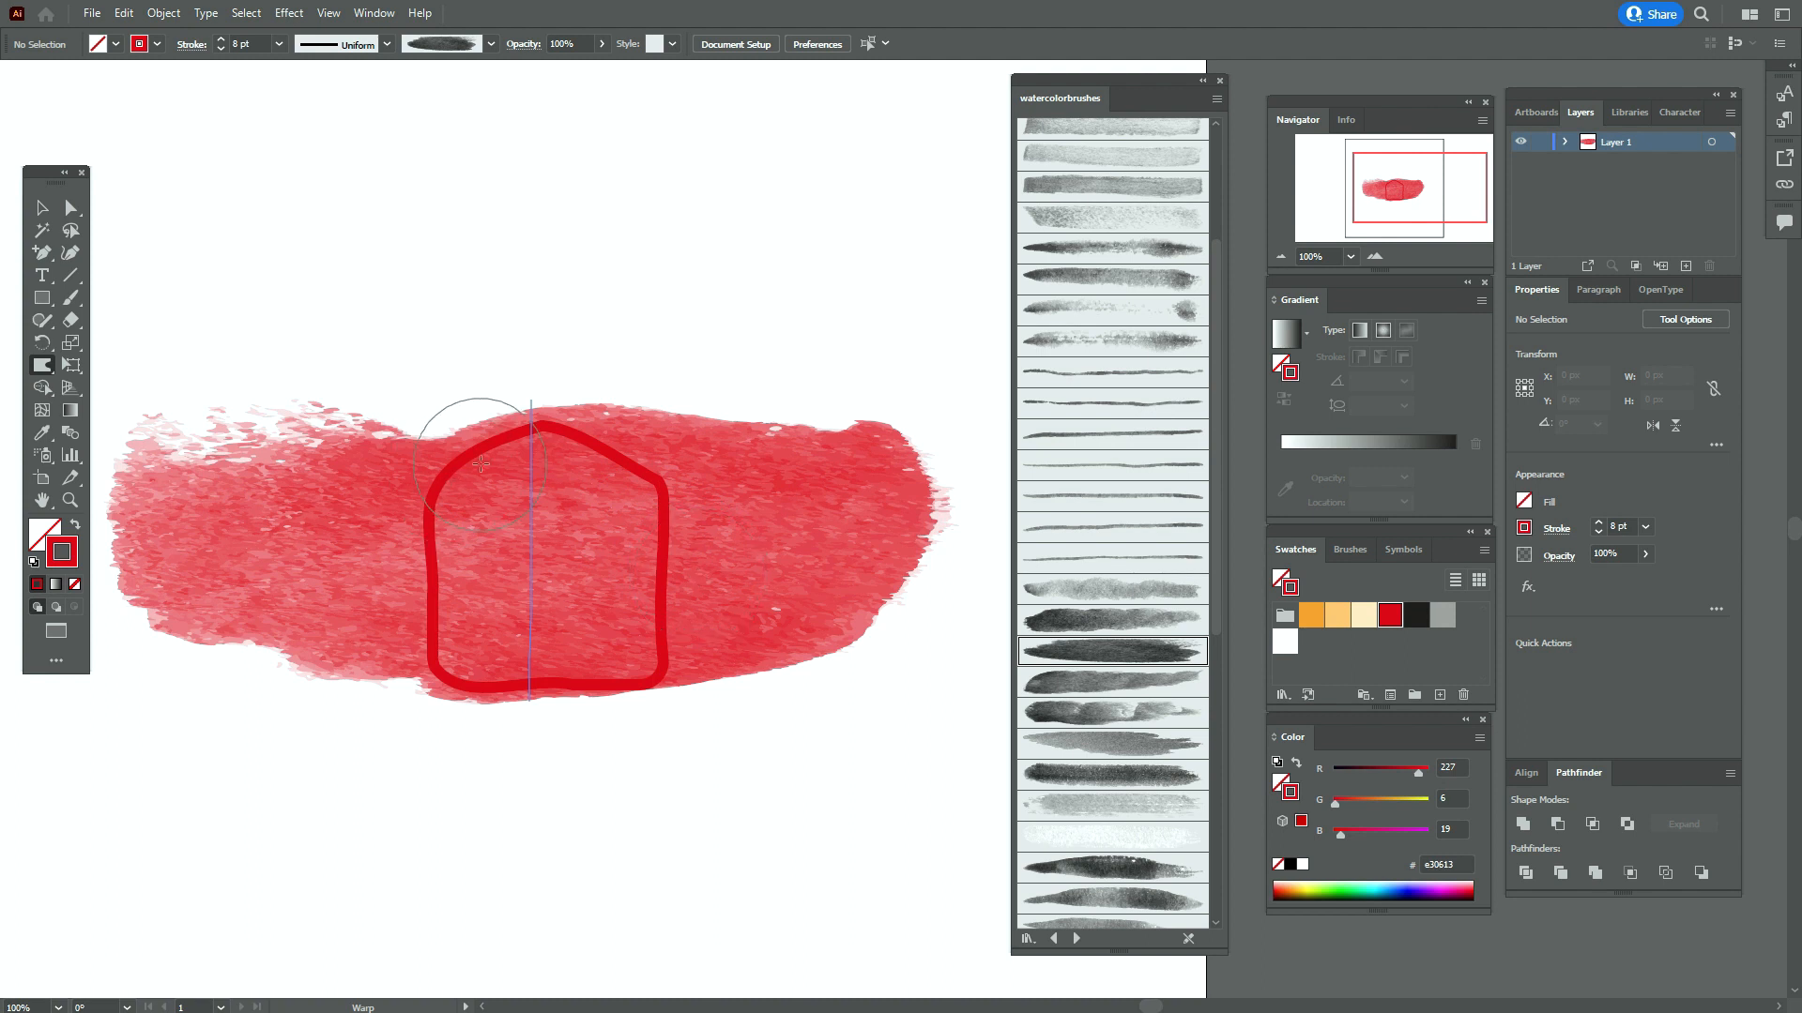
pyautogui.click(41, 208)
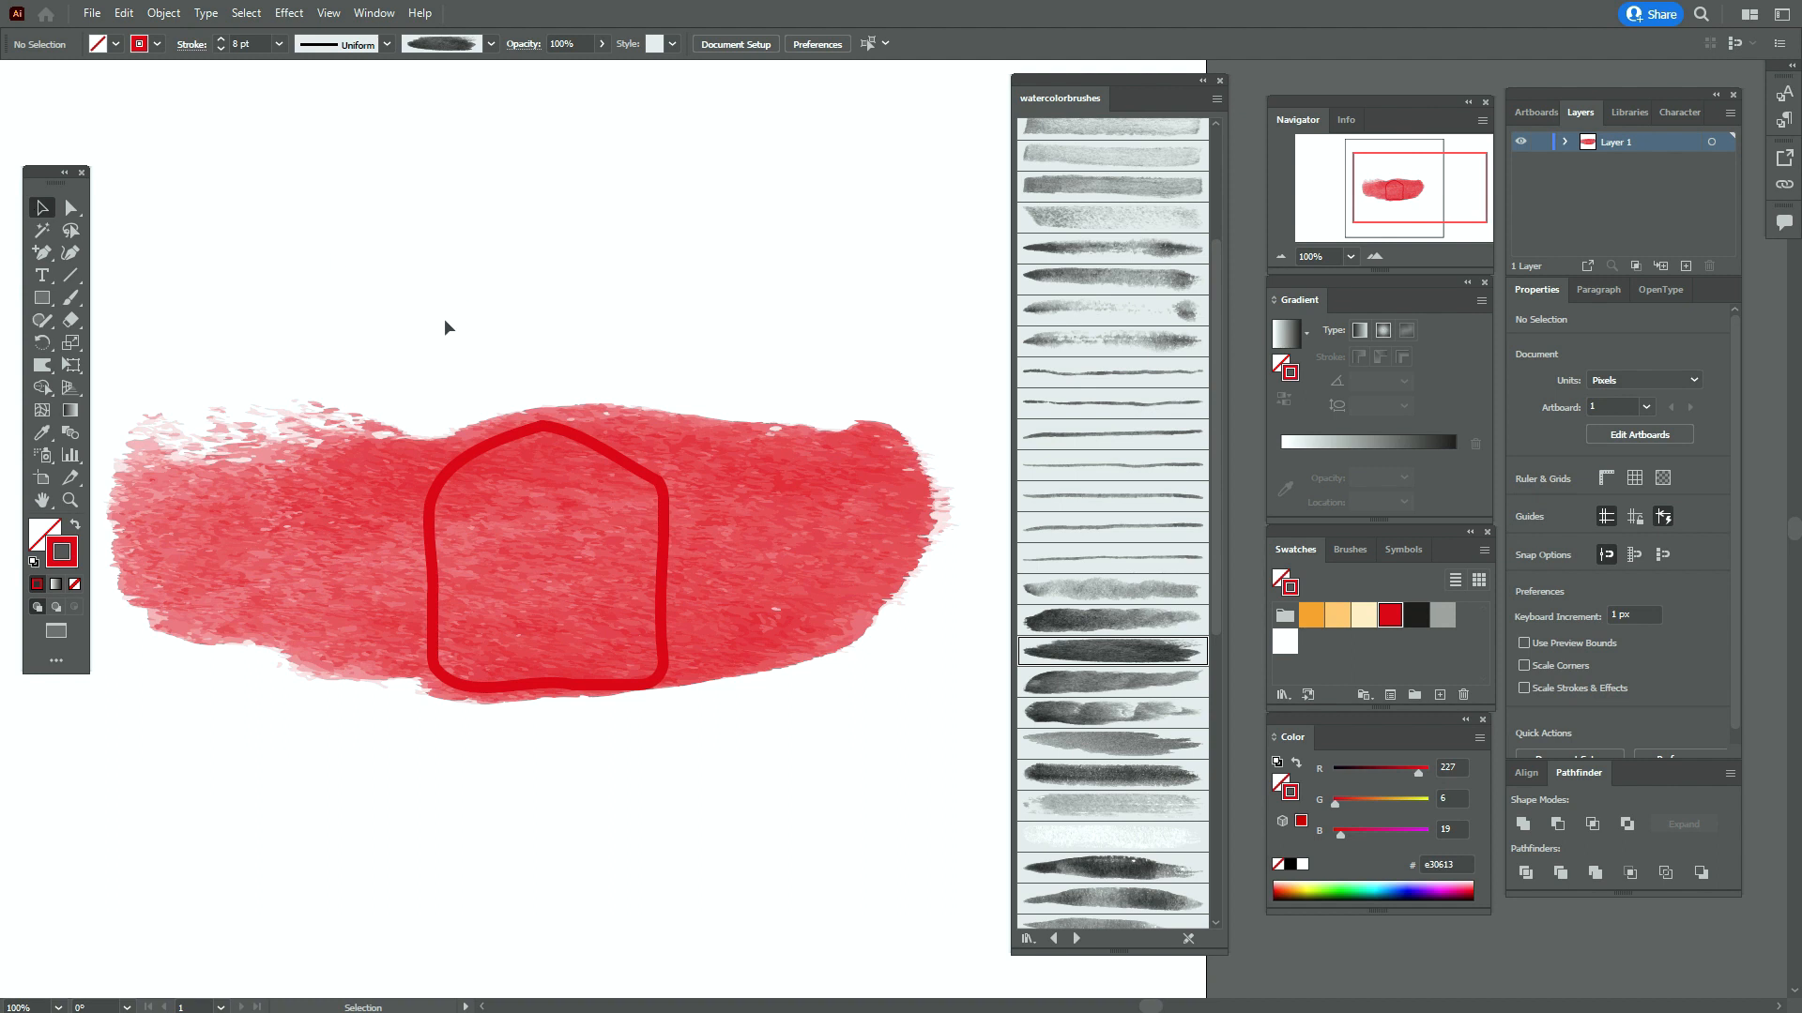
# Set the Paintbrush up with a thin, tapered watercolor brush at a 1 pt stroke
pyautogui.click(69, 501)
pyautogui.click(829, 554)
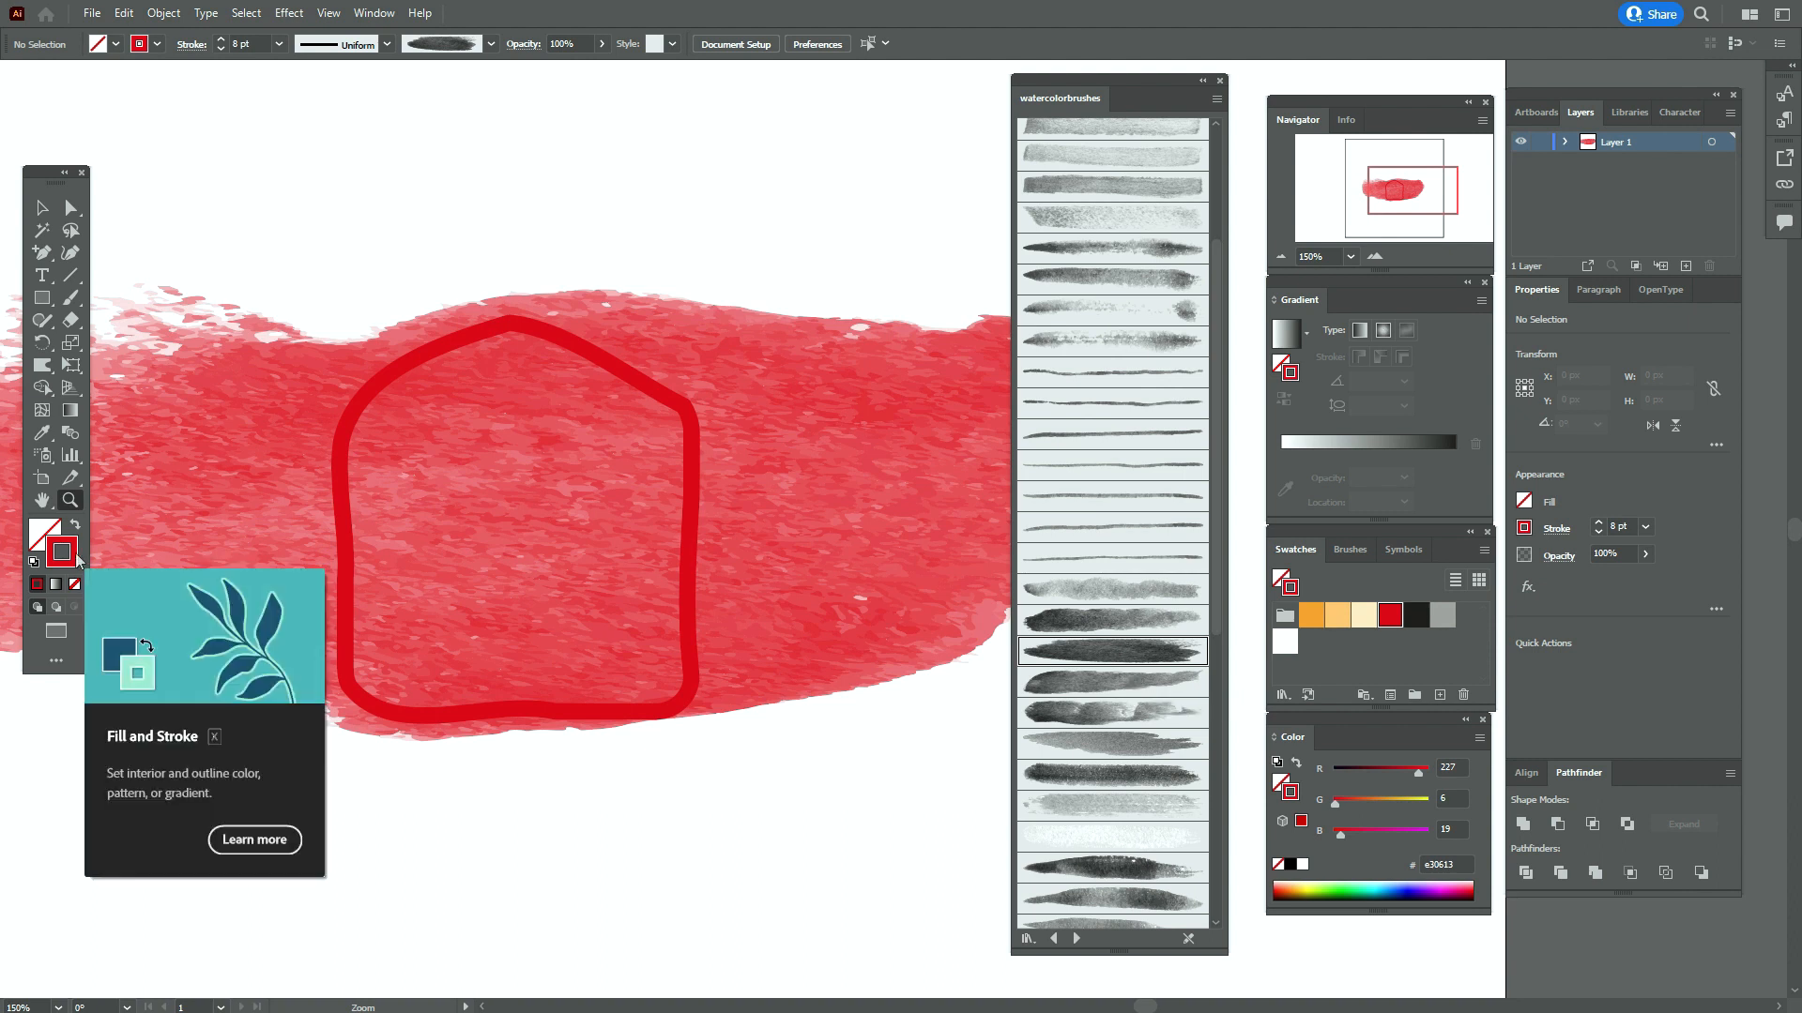
pyautogui.scroll(-5, 1141, 651)
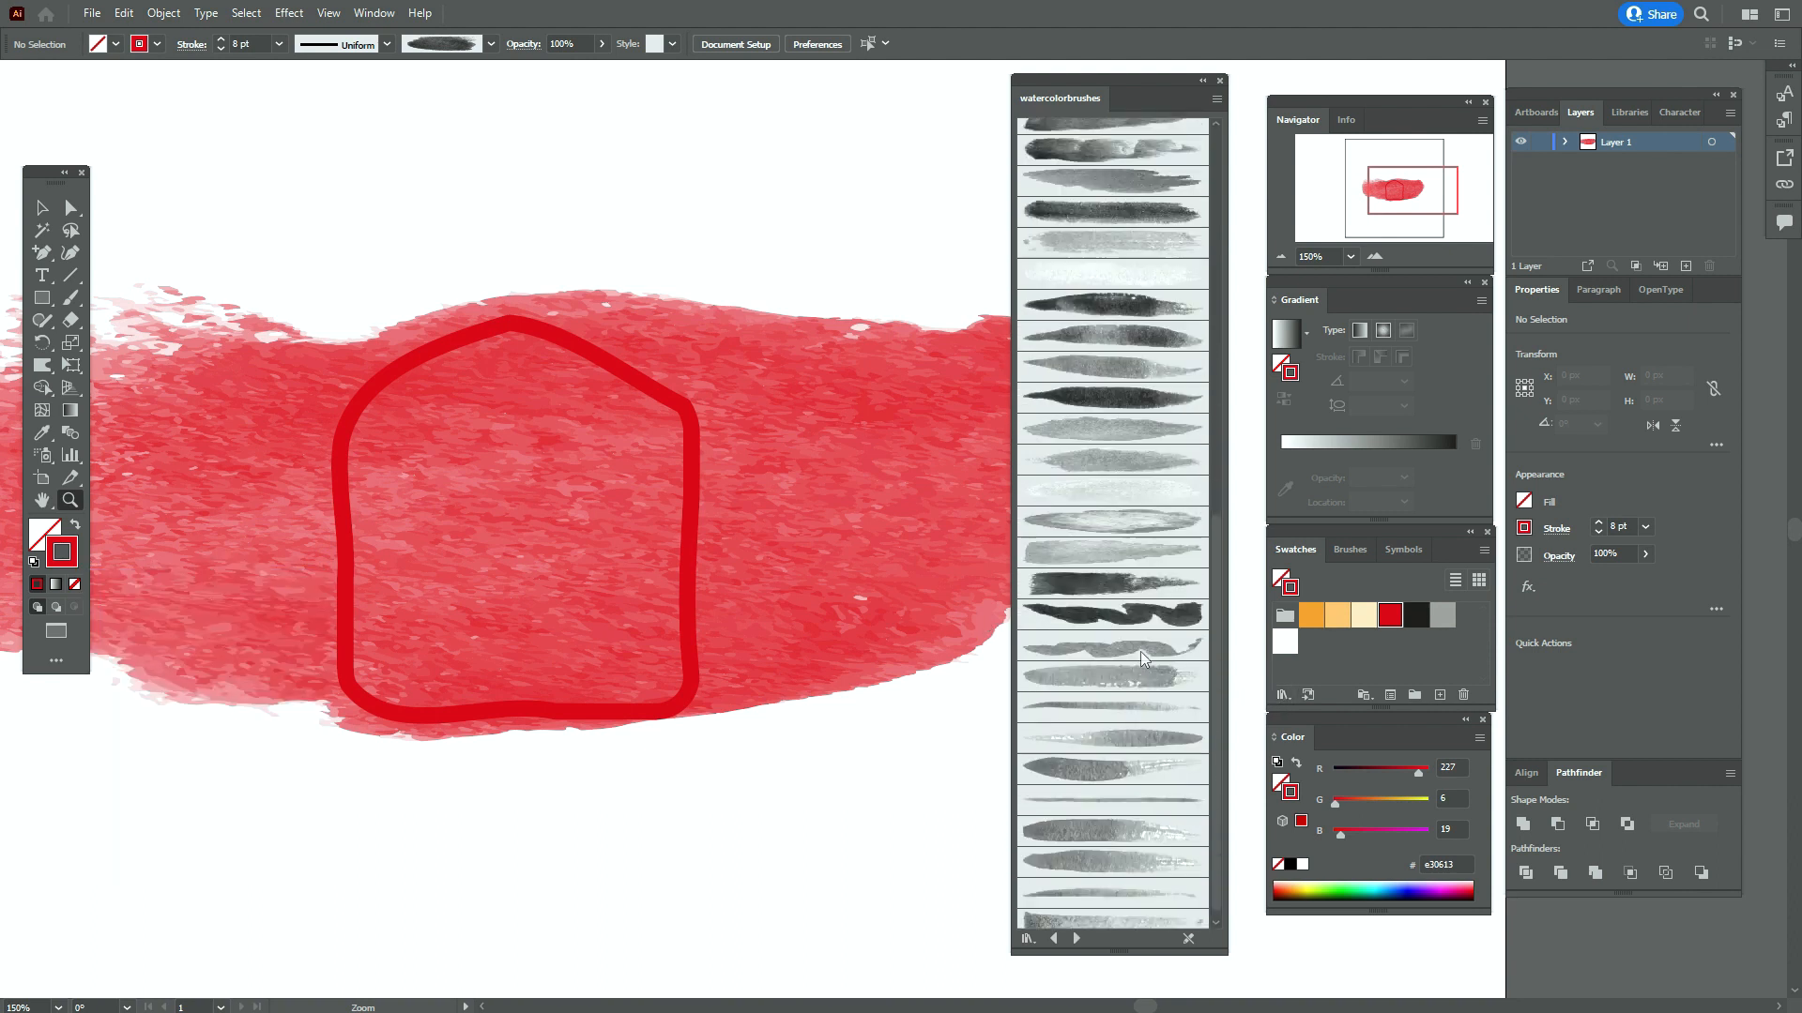
pyautogui.click(1132, 891)
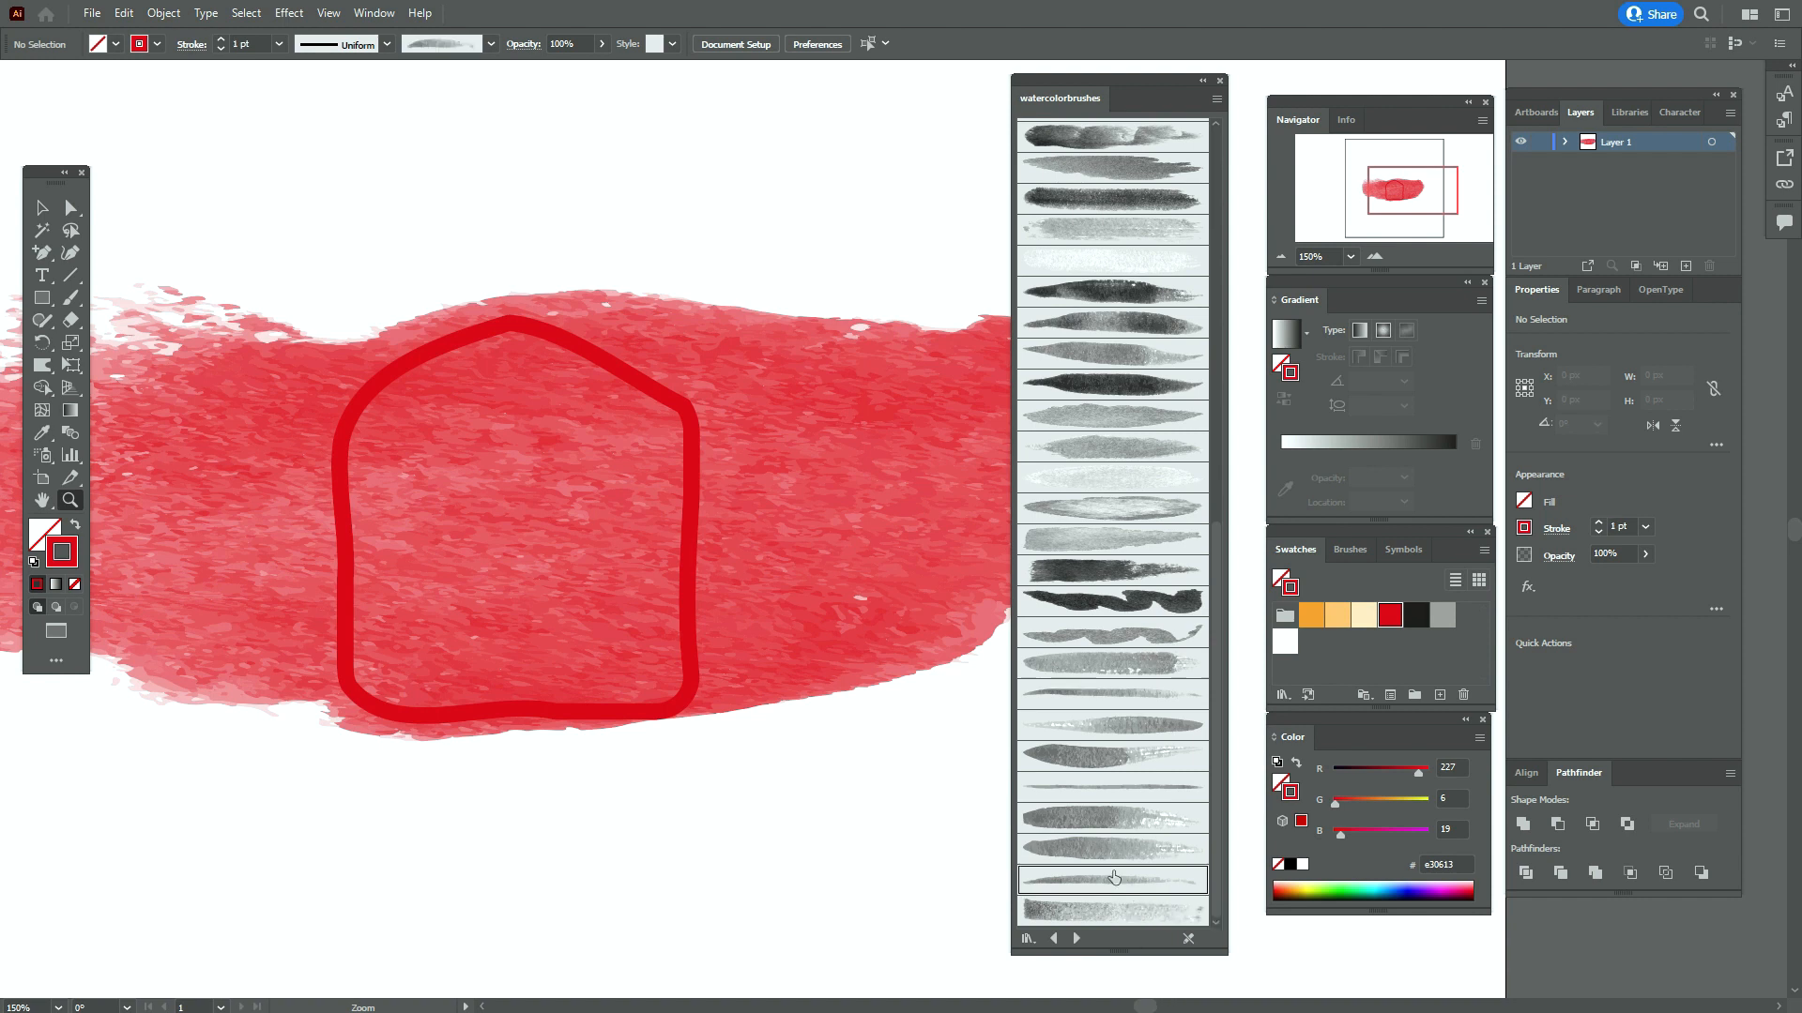
pyautogui.click(72, 298)
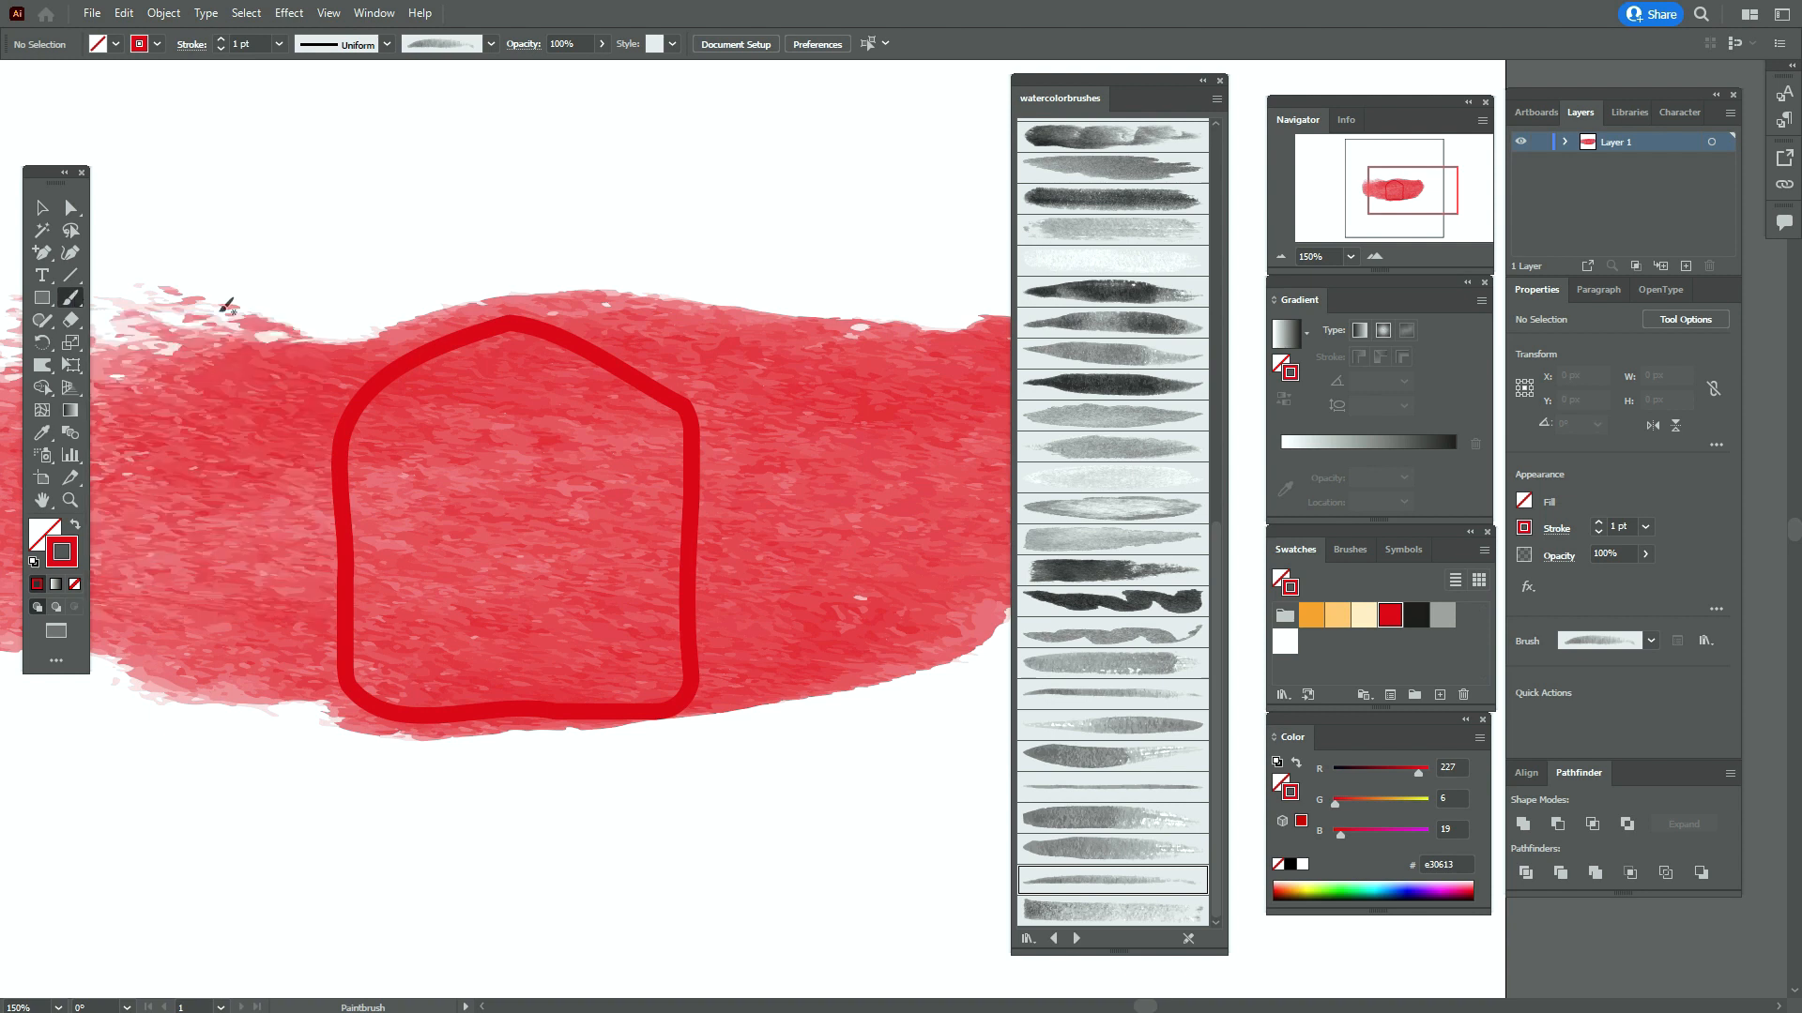
# Set the Paintbrush's blending mode to Multiply and its opacity to 50%
pyautogui.click(522, 45)
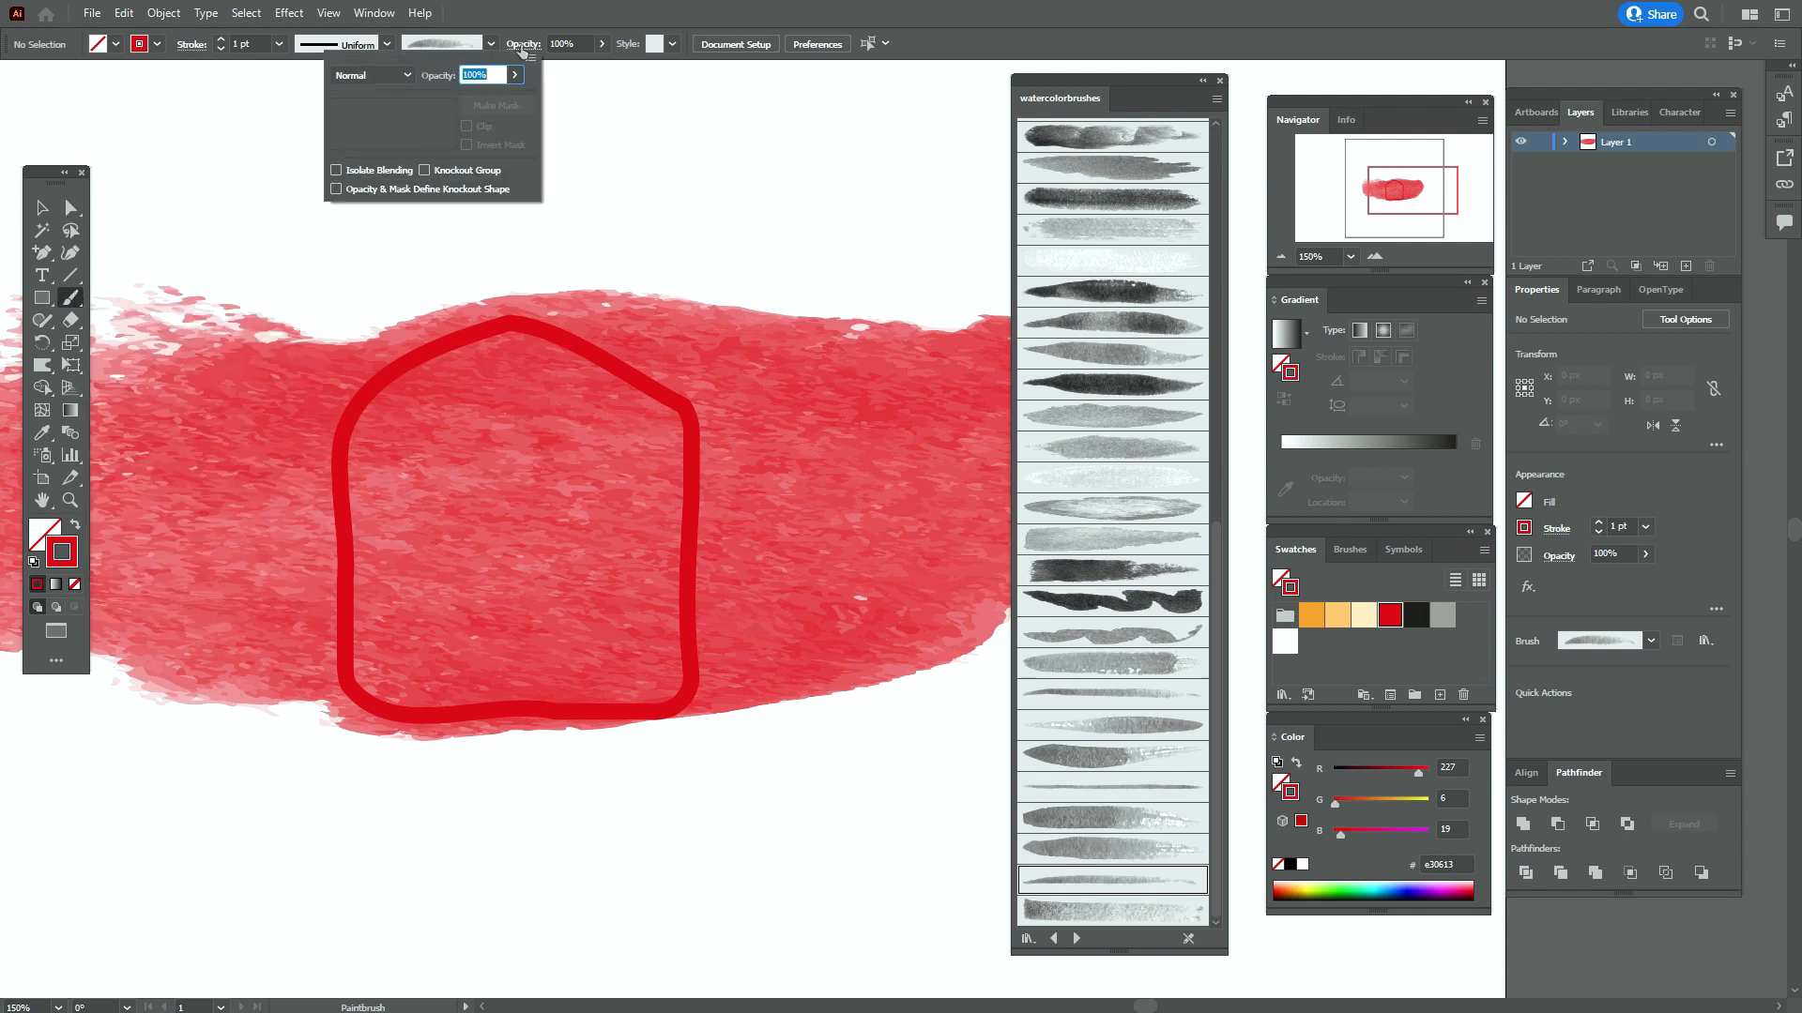
pyautogui.click(374, 75)
pyautogui.click(371, 155)
pyautogui.click(565, 44)
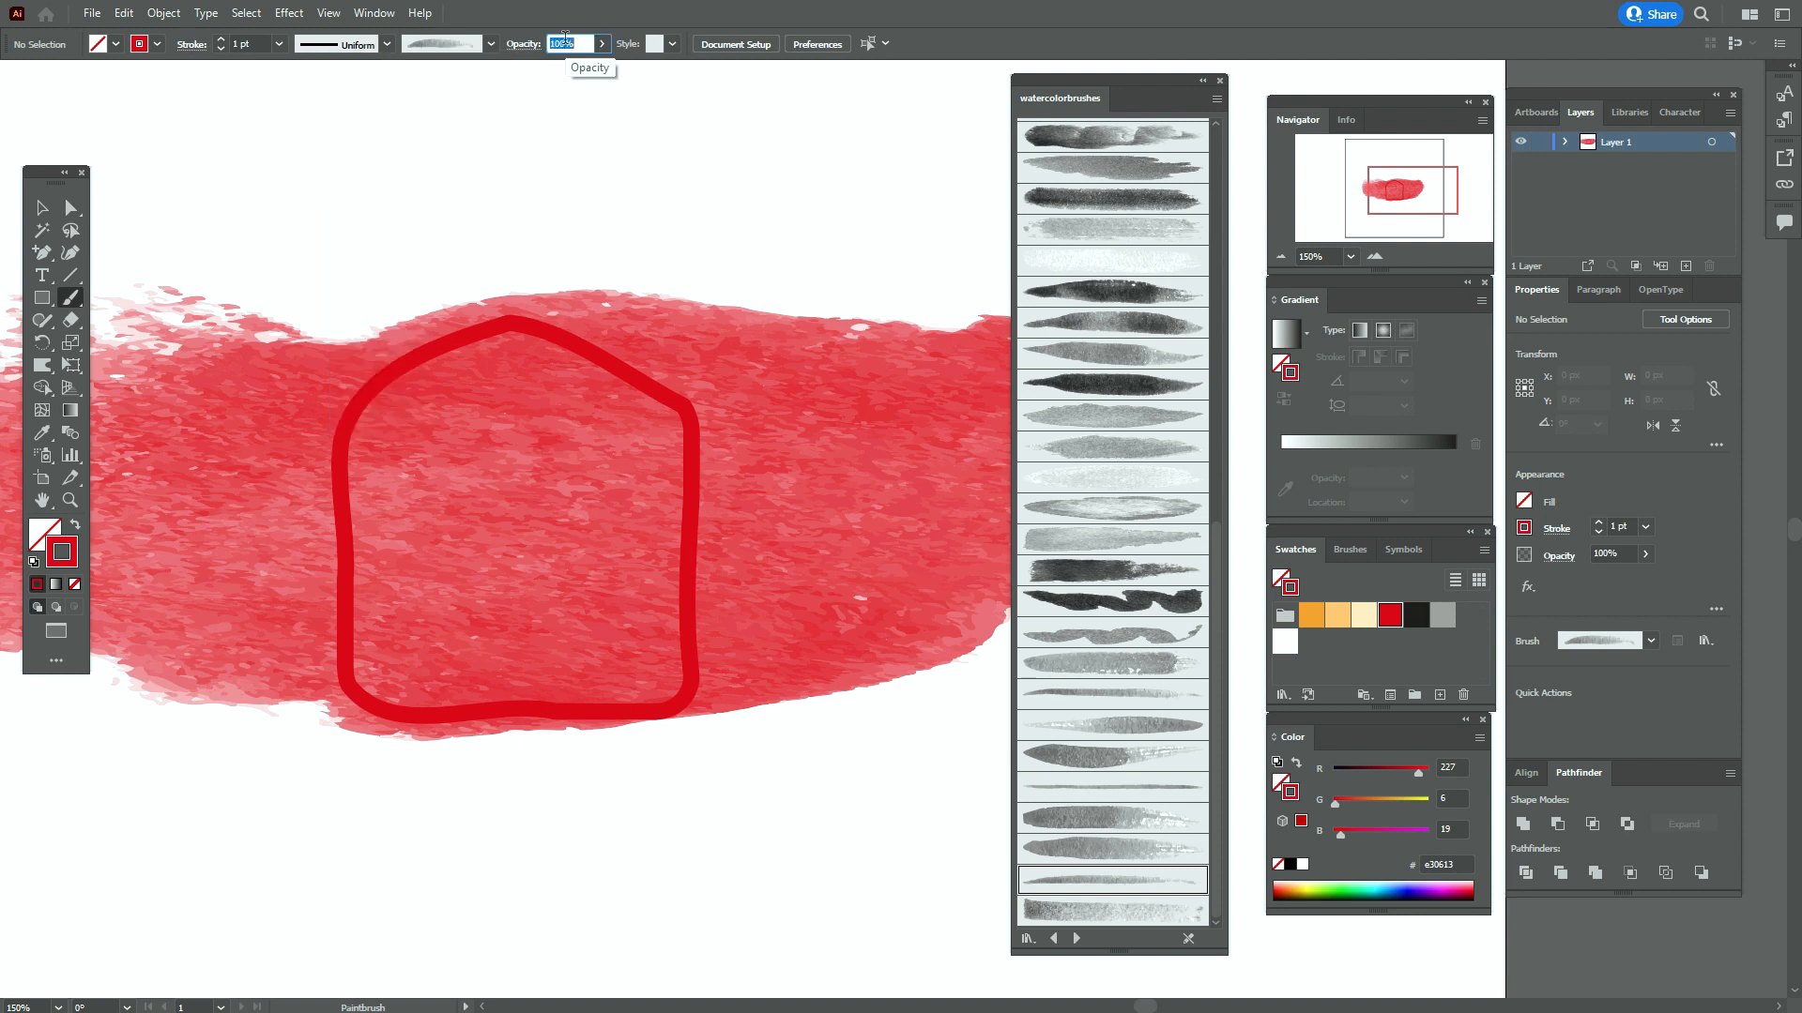
pyautogui.write('50')
pyautogui.press('Return')
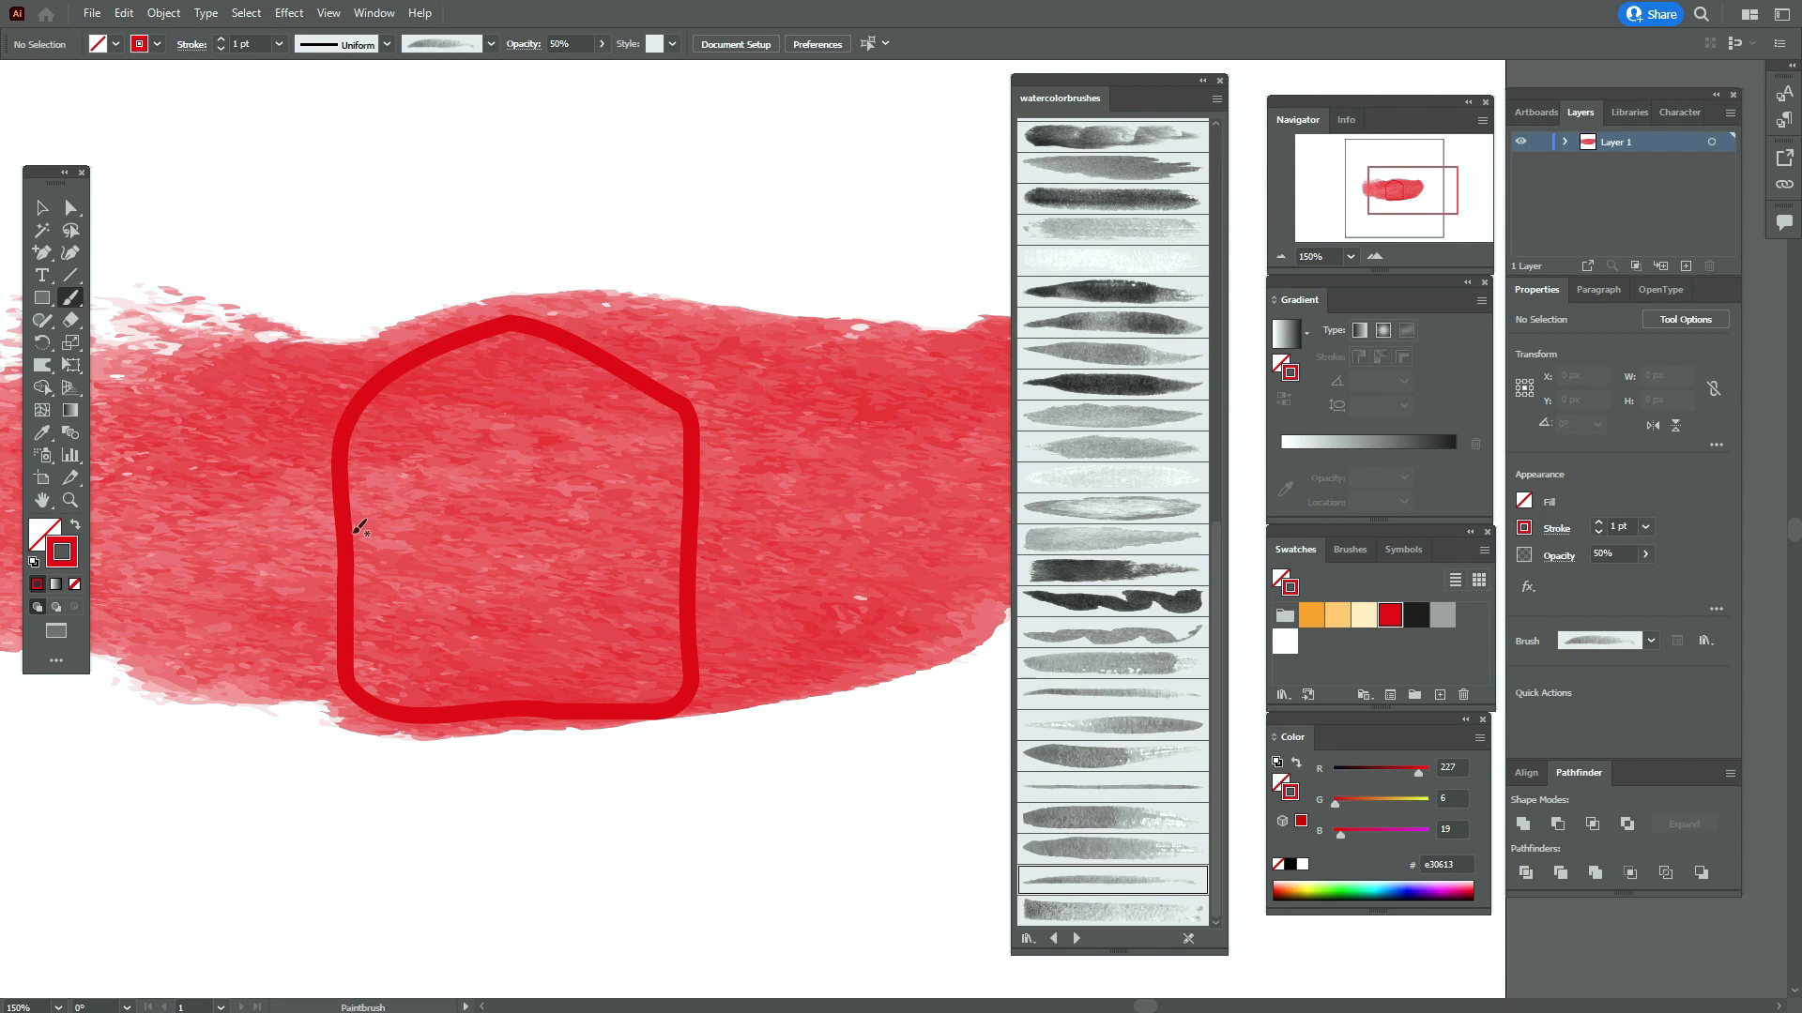
# Paint strokes along the outline: about 111 × 88 px around the lower-left corner, about 71 × 121 px down the right roof slope and side
pyautogui.moveTo(355, 532); pyautogui.dragTo(355, 637)
pyautogui.moveTo(435, 704); pyautogui.dragTo(577, 702)
pyautogui.click(42, 208)
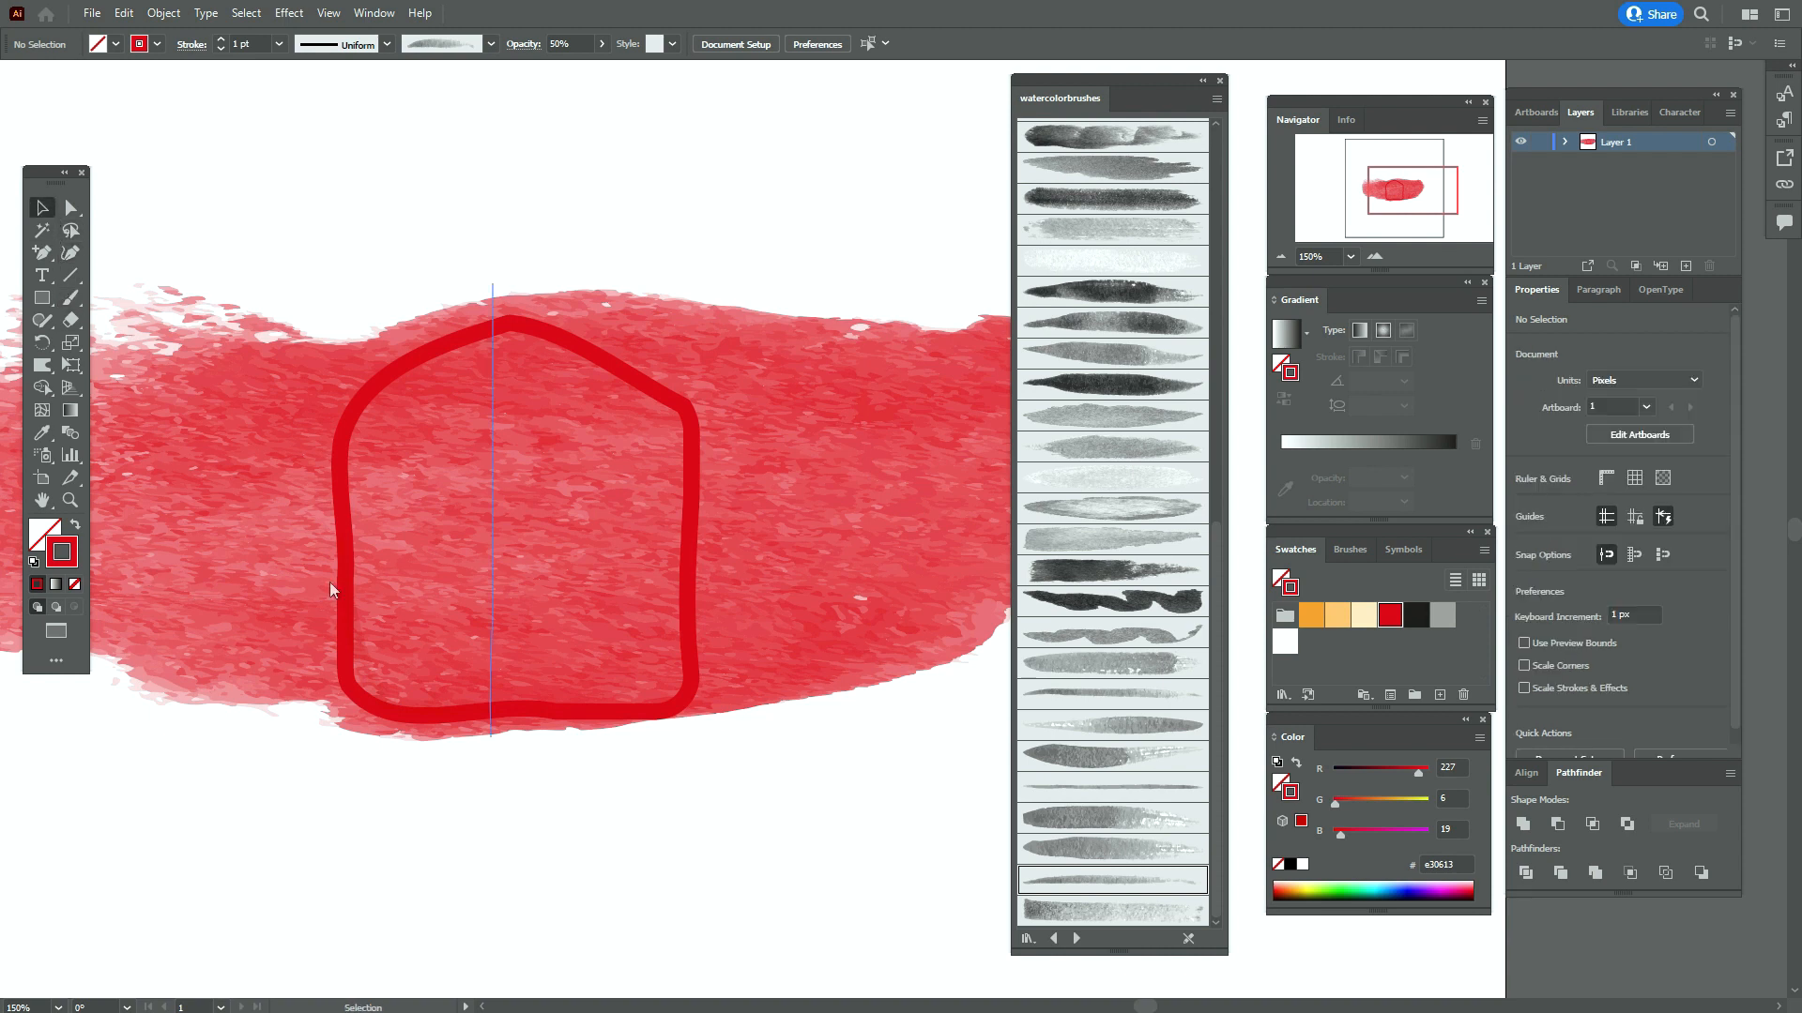
pyautogui.moveTo(359, 678); pyautogui.dragTo(629, 677)
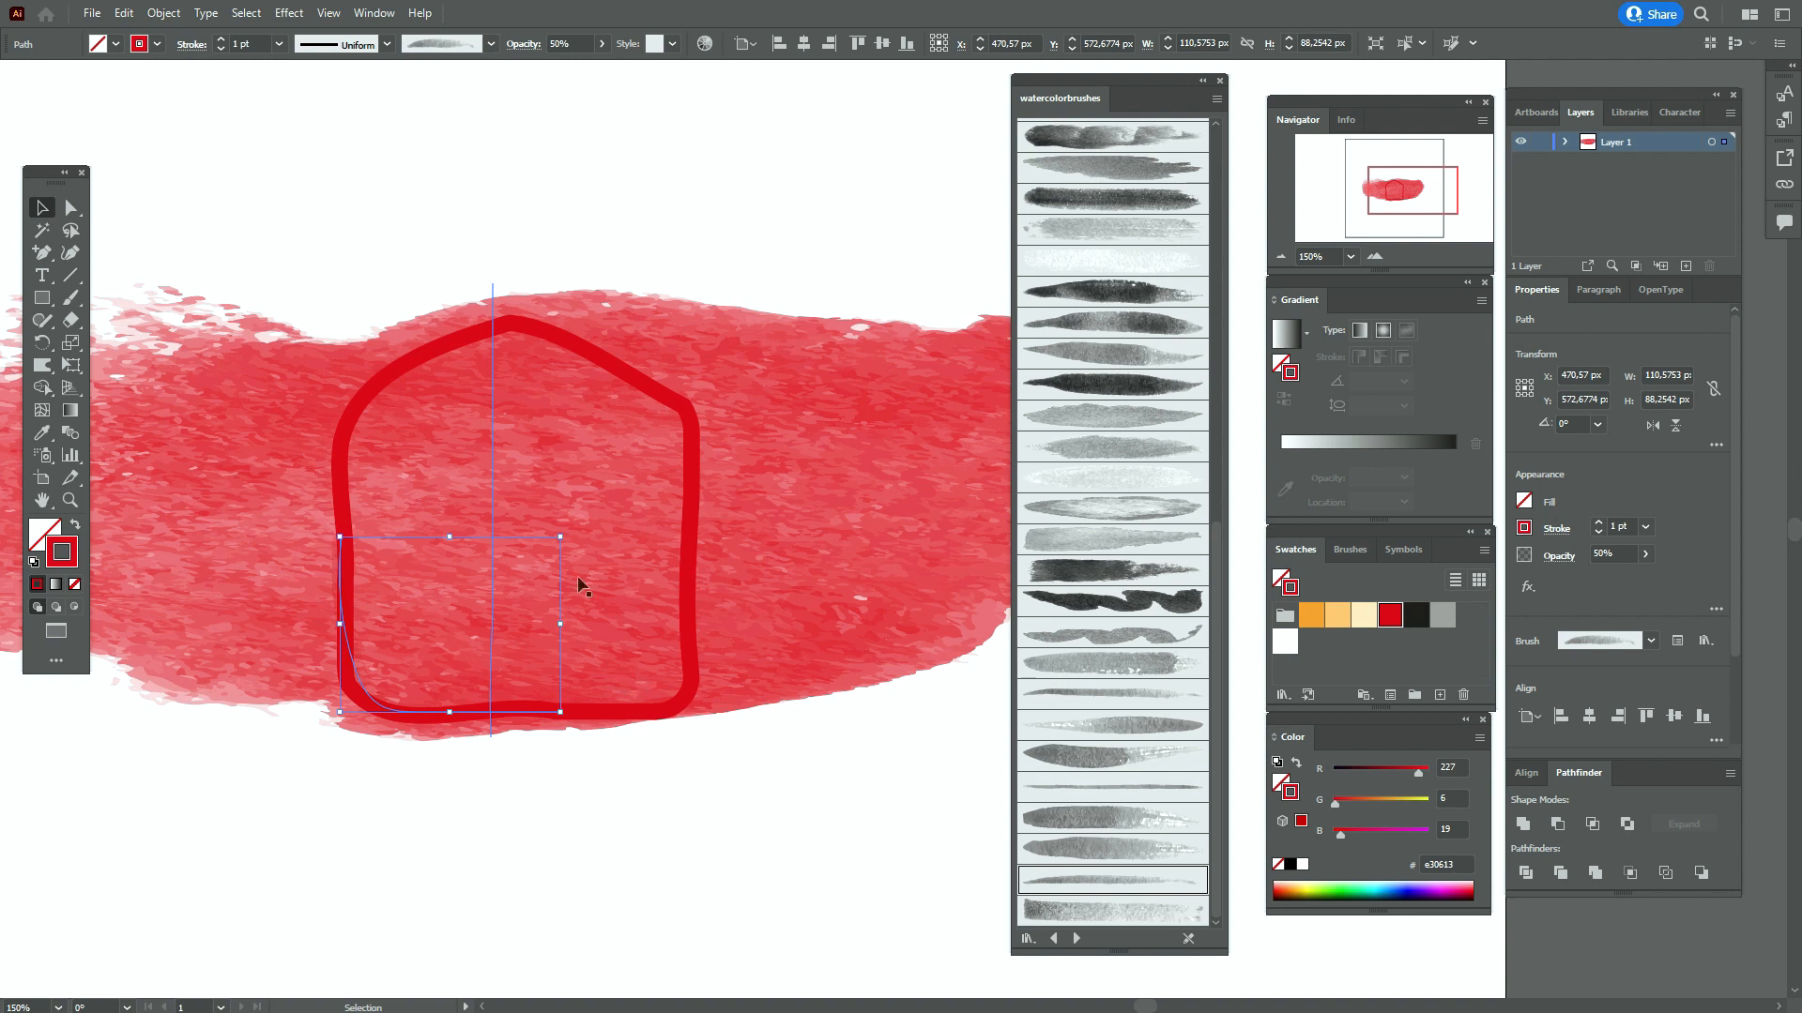
pyautogui.click(76, 302)
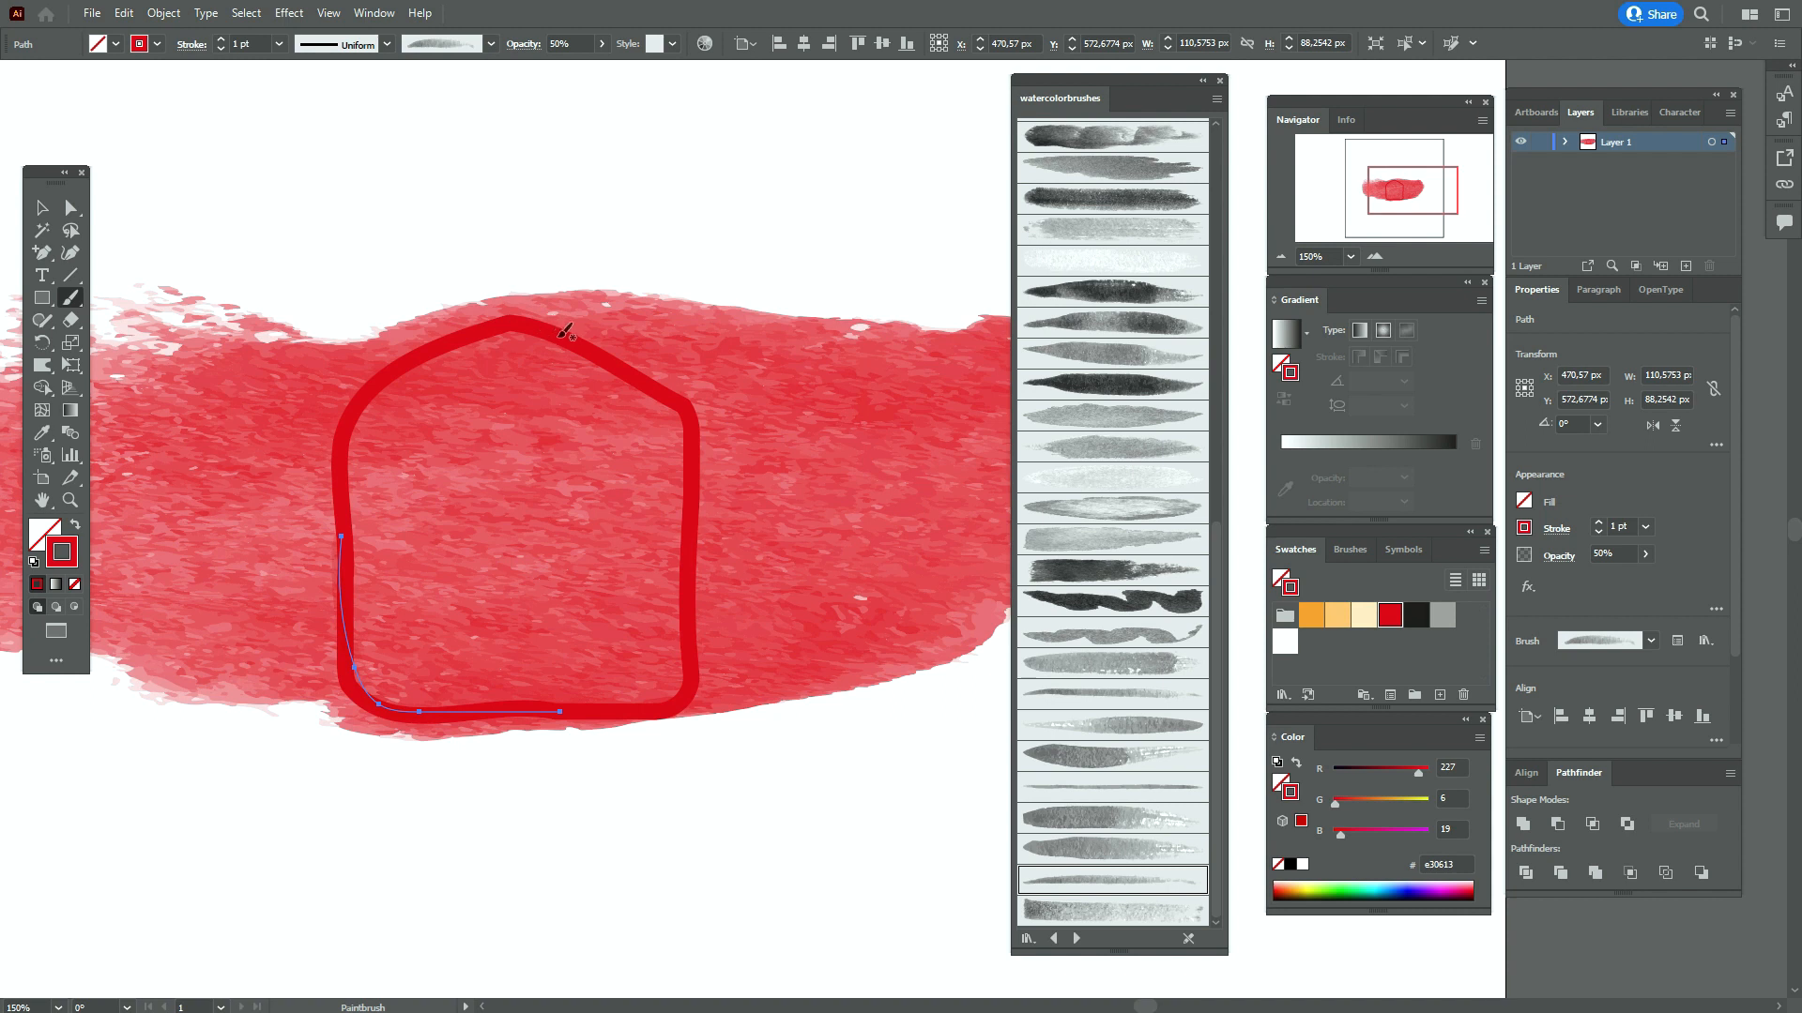
pyautogui.moveTo(563, 336)
pyautogui.mouseDown()
pyautogui.moveTo(693, 417)
pyautogui.moveTo(707, 577)
pyautogui.mouseUp()
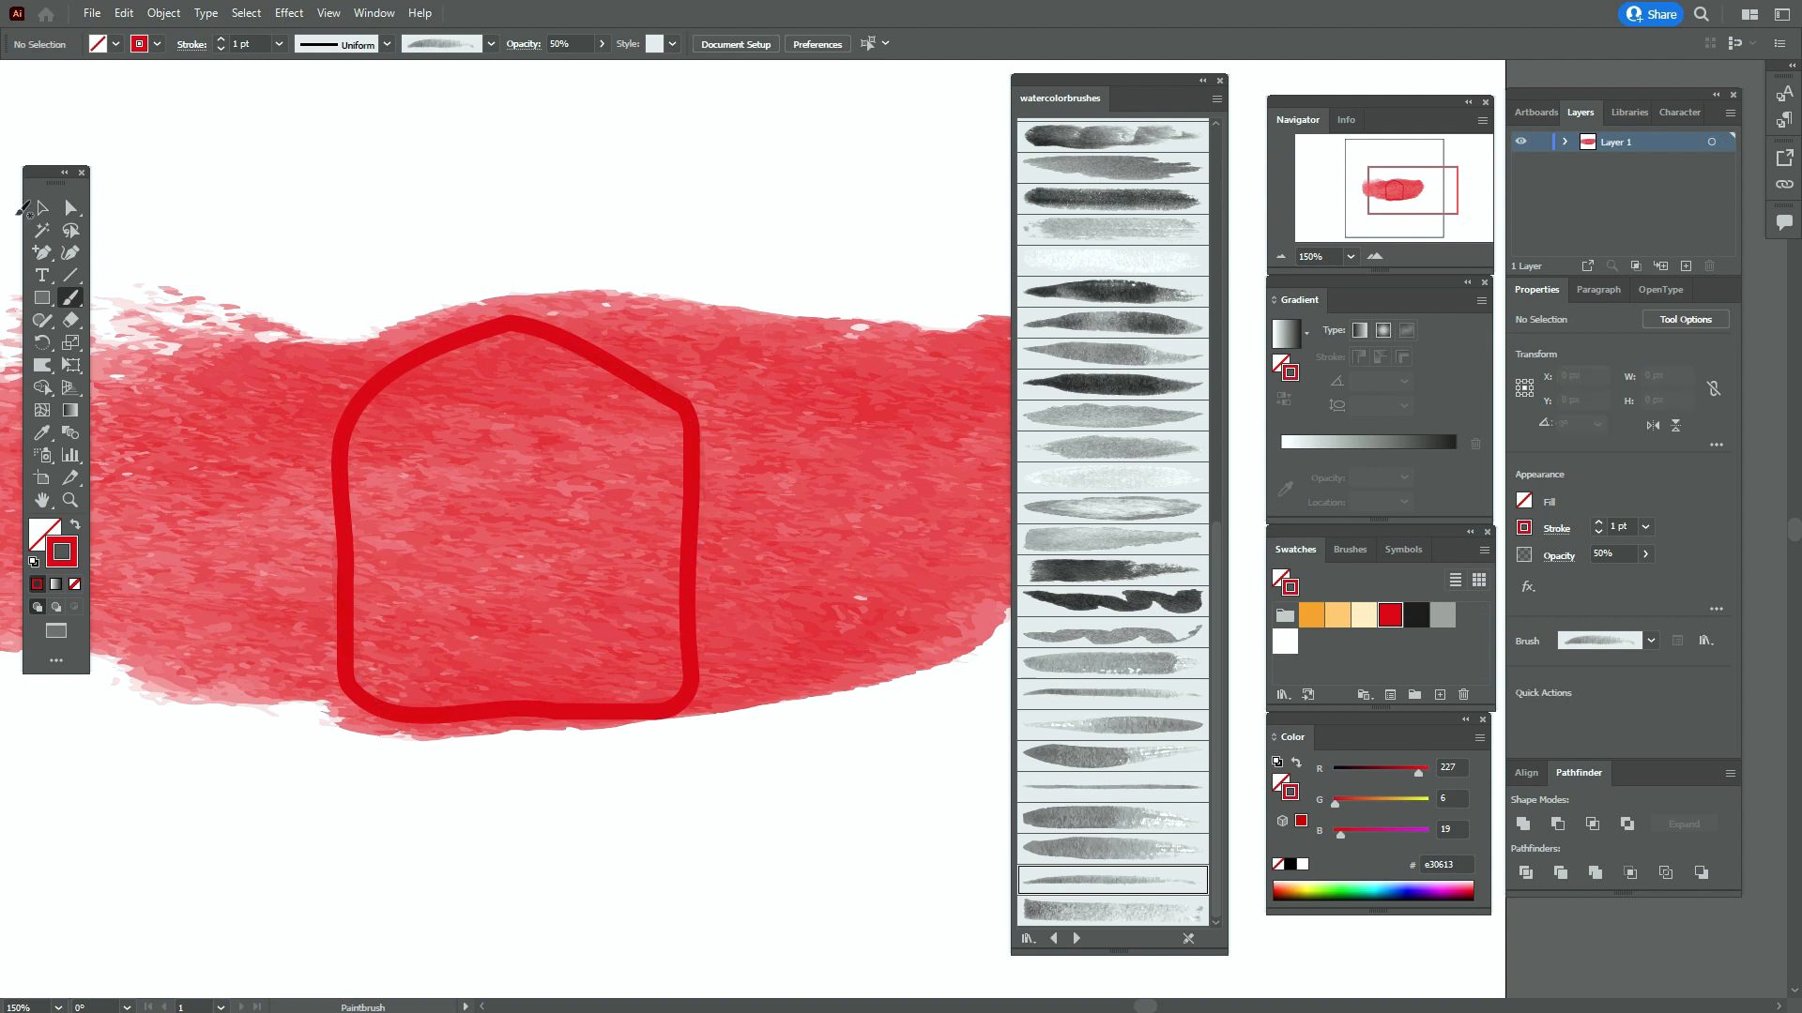
# Set the opacity of the stroke along the right roof slope and side to 100%
pyautogui.click(41, 208)
pyautogui.moveTo(684, 404); pyautogui.dragTo(674, 399)
pyautogui.click(564, 43)
pyautogui.write('100')
pyautogui.press('Return')
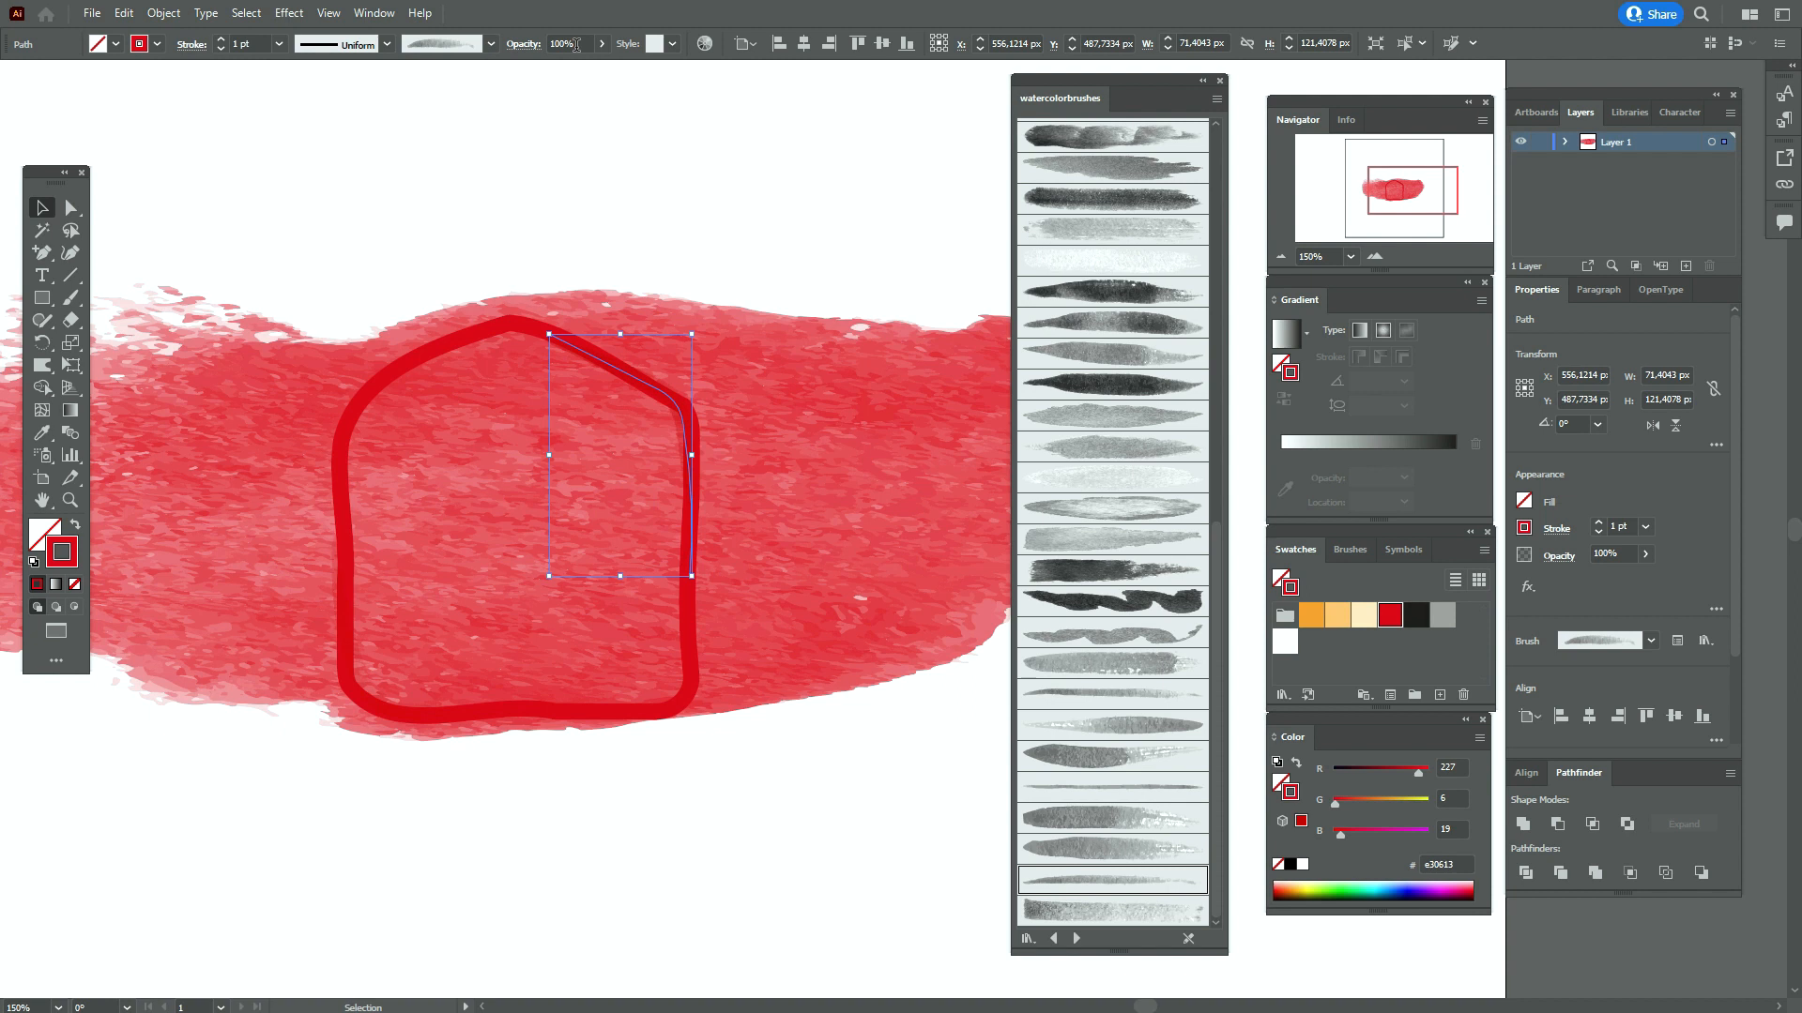
pyautogui.click(606, 188)
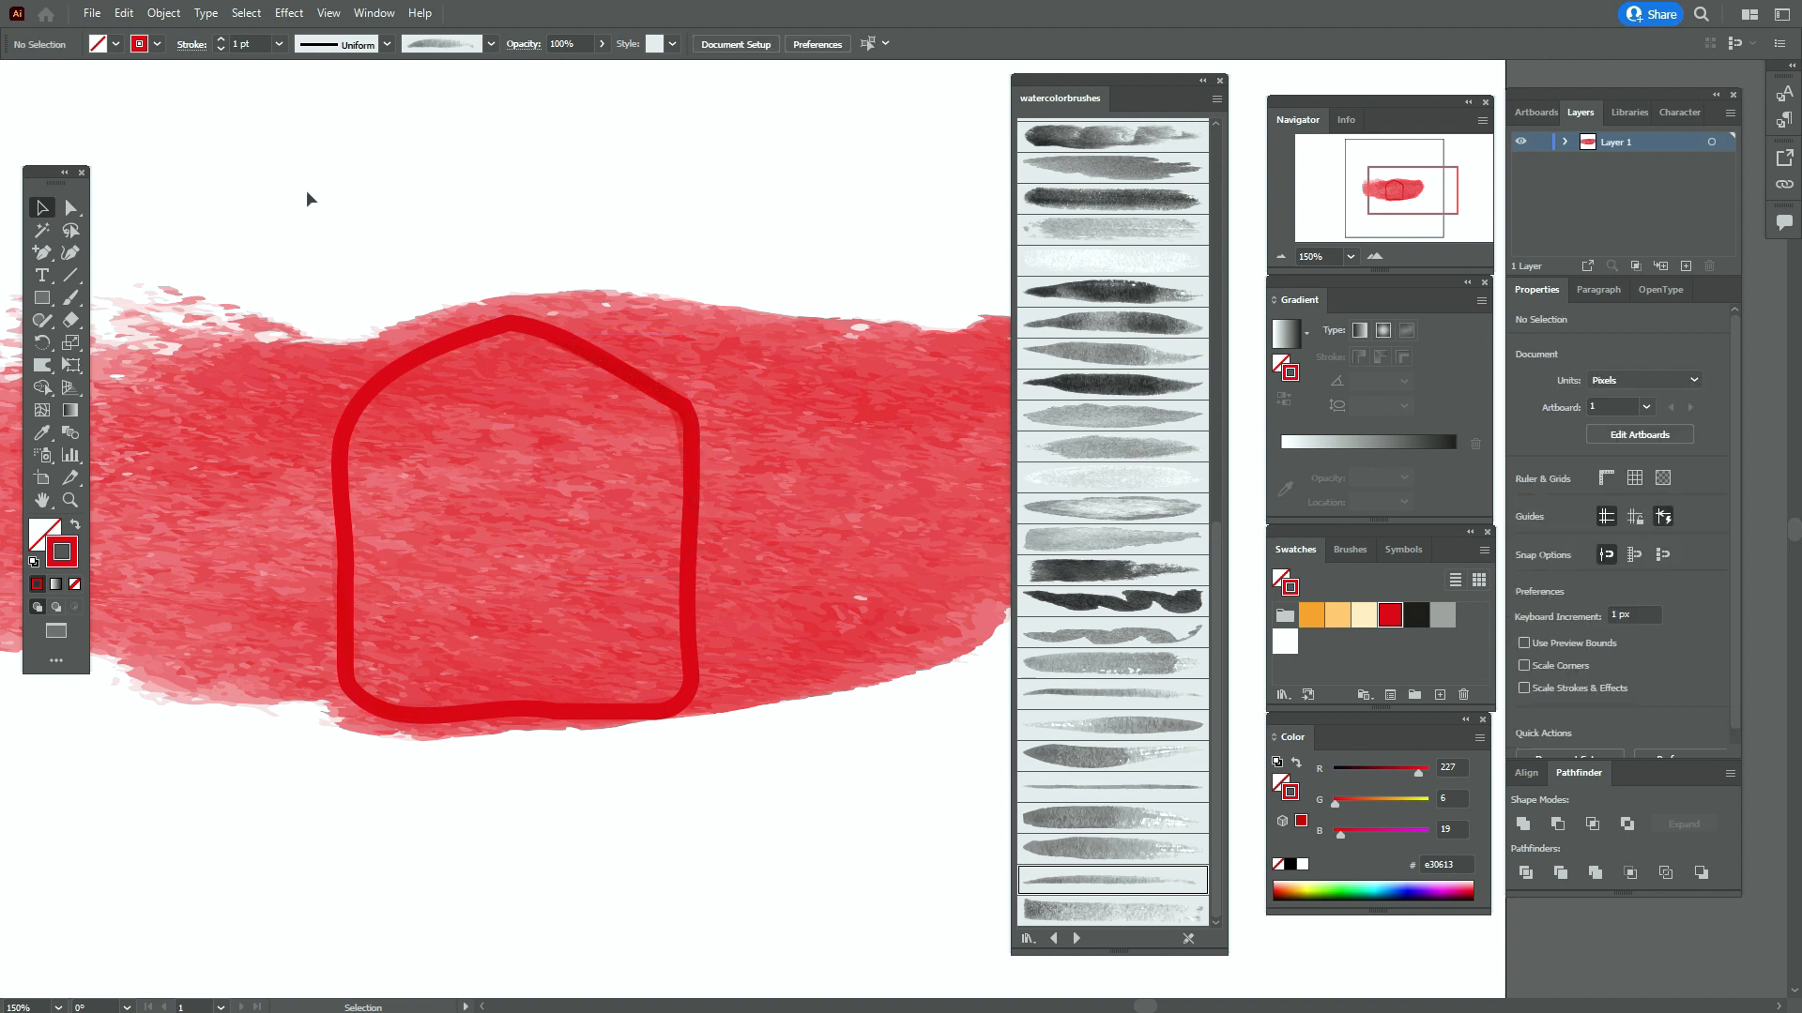
# Bring the house-shaped outline to the front of all the artwork
pyautogui.moveTo(276, 169); pyautogui.dragTo(403, 224)
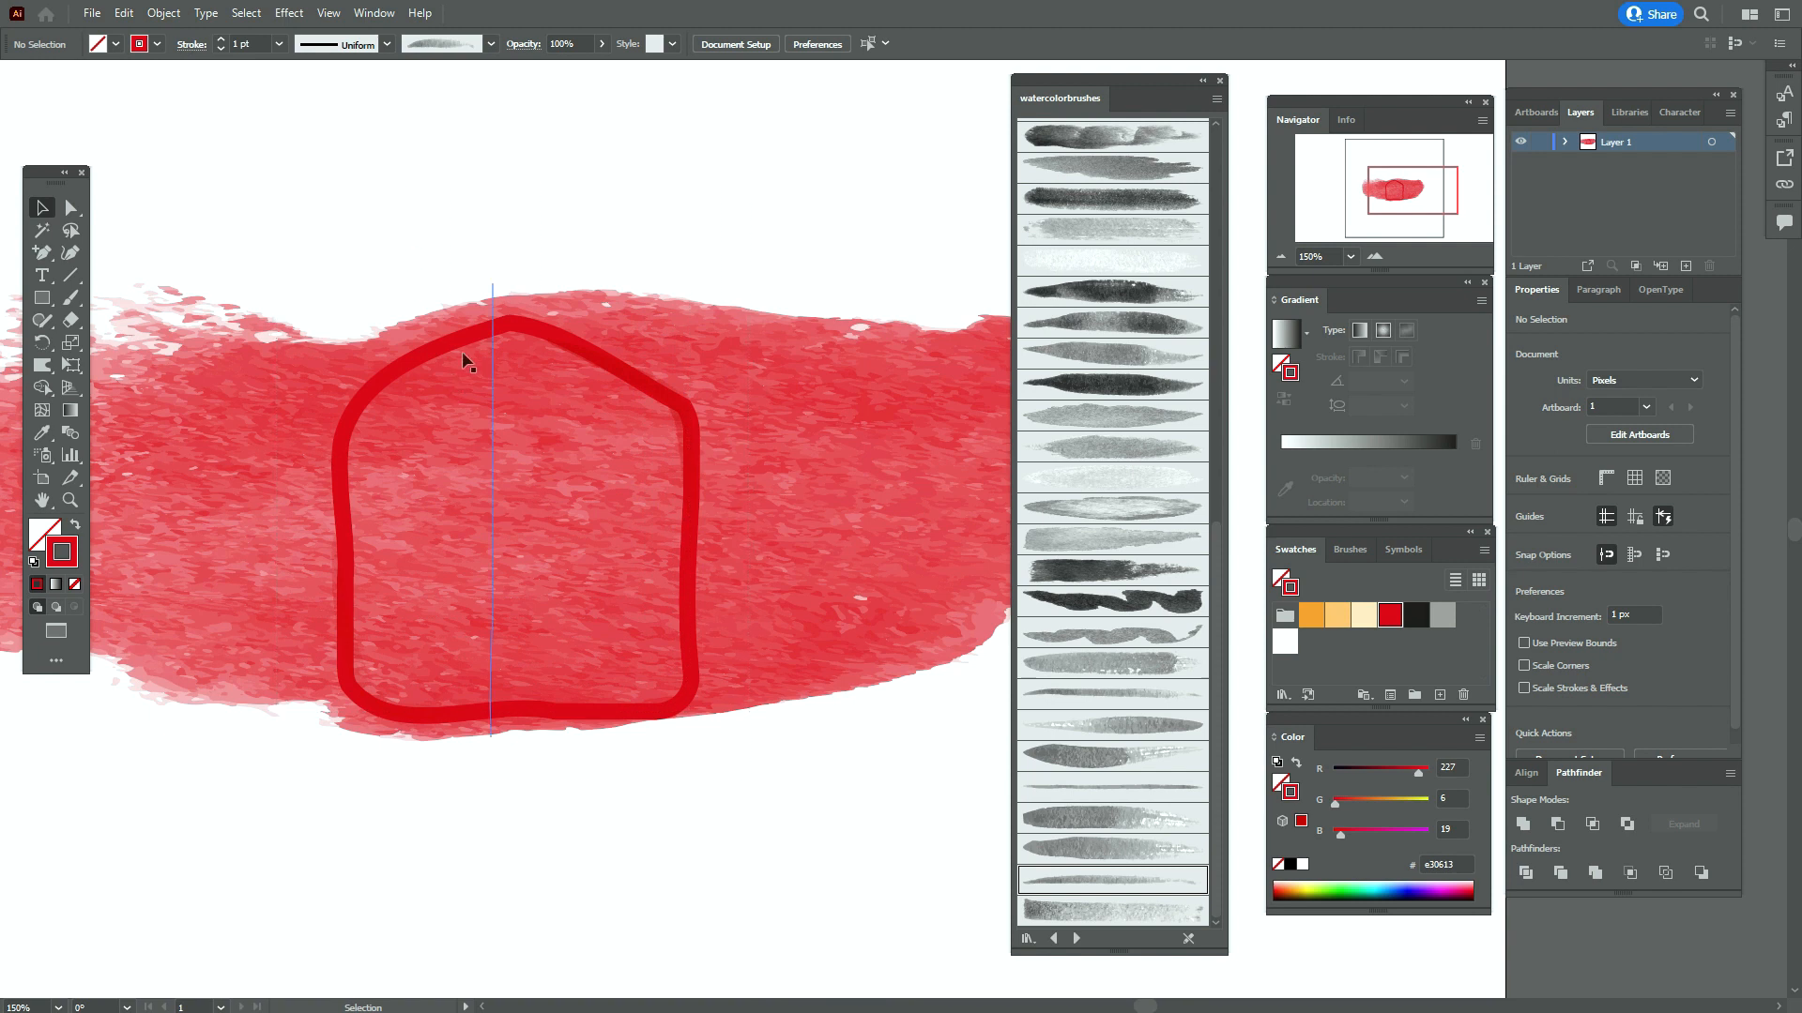
pyautogui.rightClick(405, 366)
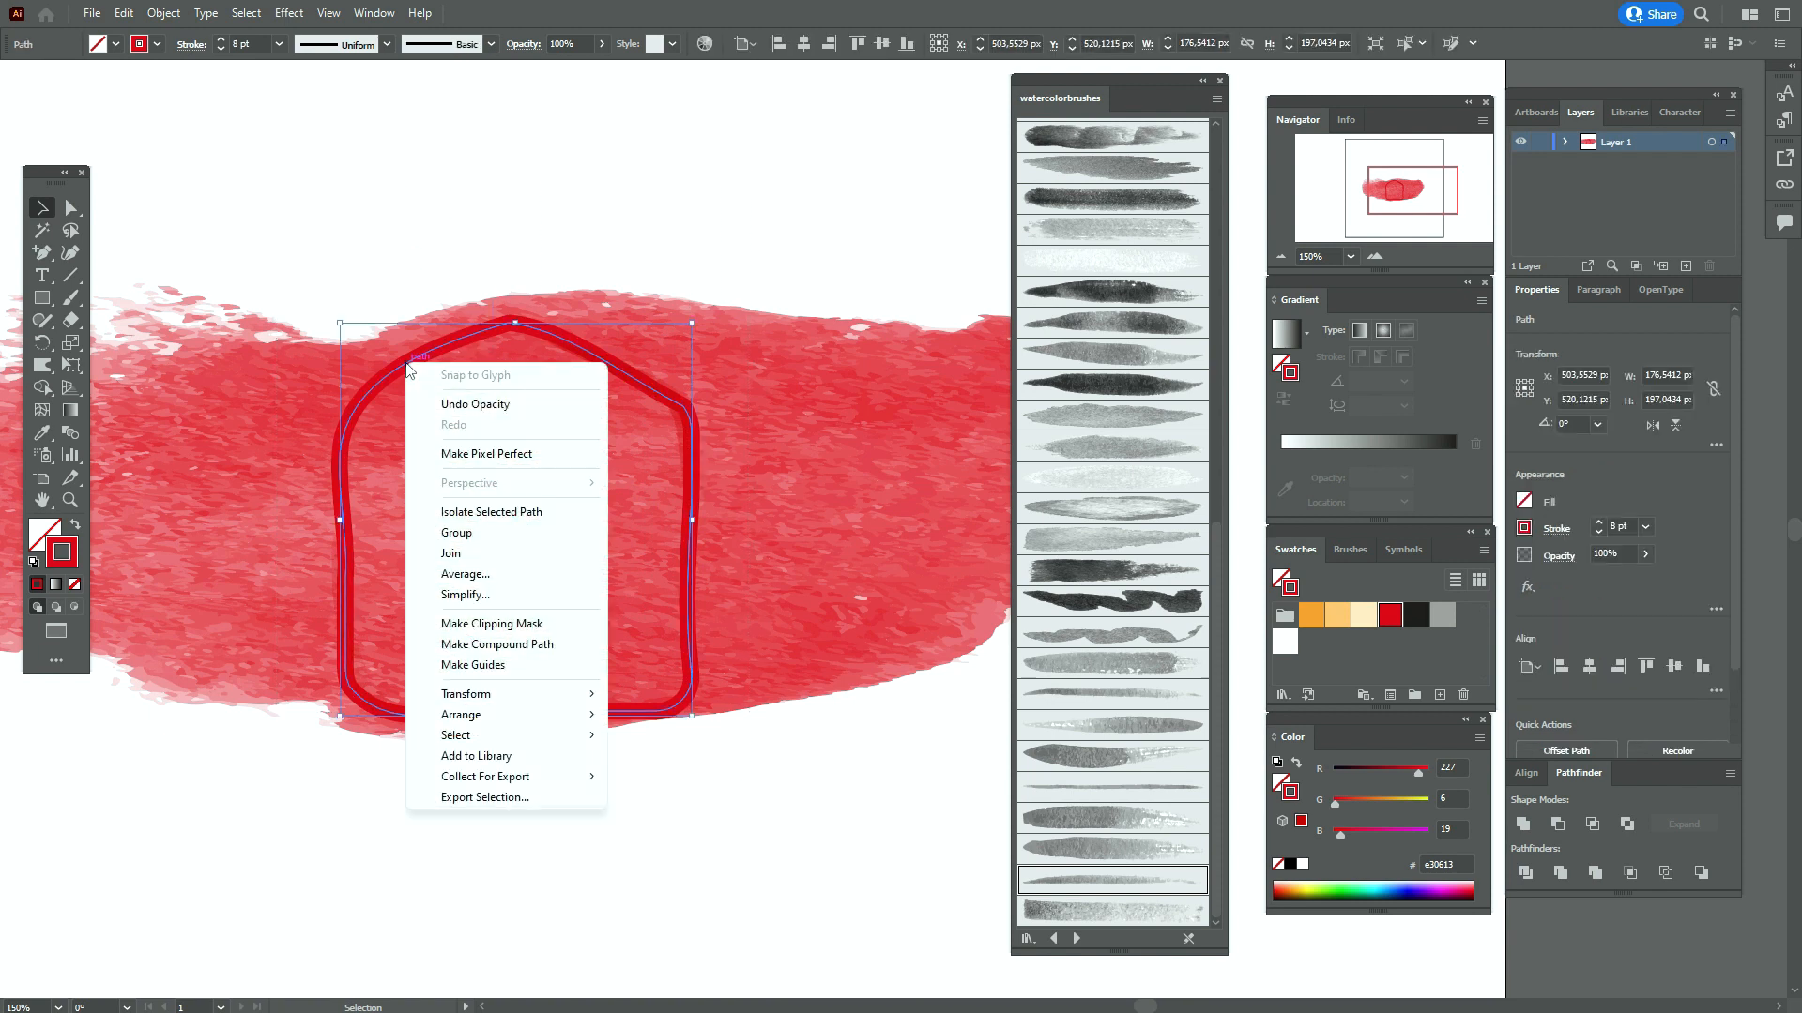
pyautogui.moveTo(540, 735)
pyautogui.click(657, 734)
# Clip the broad watercolor stroke and the detail strokes to the house-shaped outline with a clipping mask
pyautogui.moveTo(217, 186); pyautogui.dragTo(775, 797)
pyautogui.rightClick(645, 554)
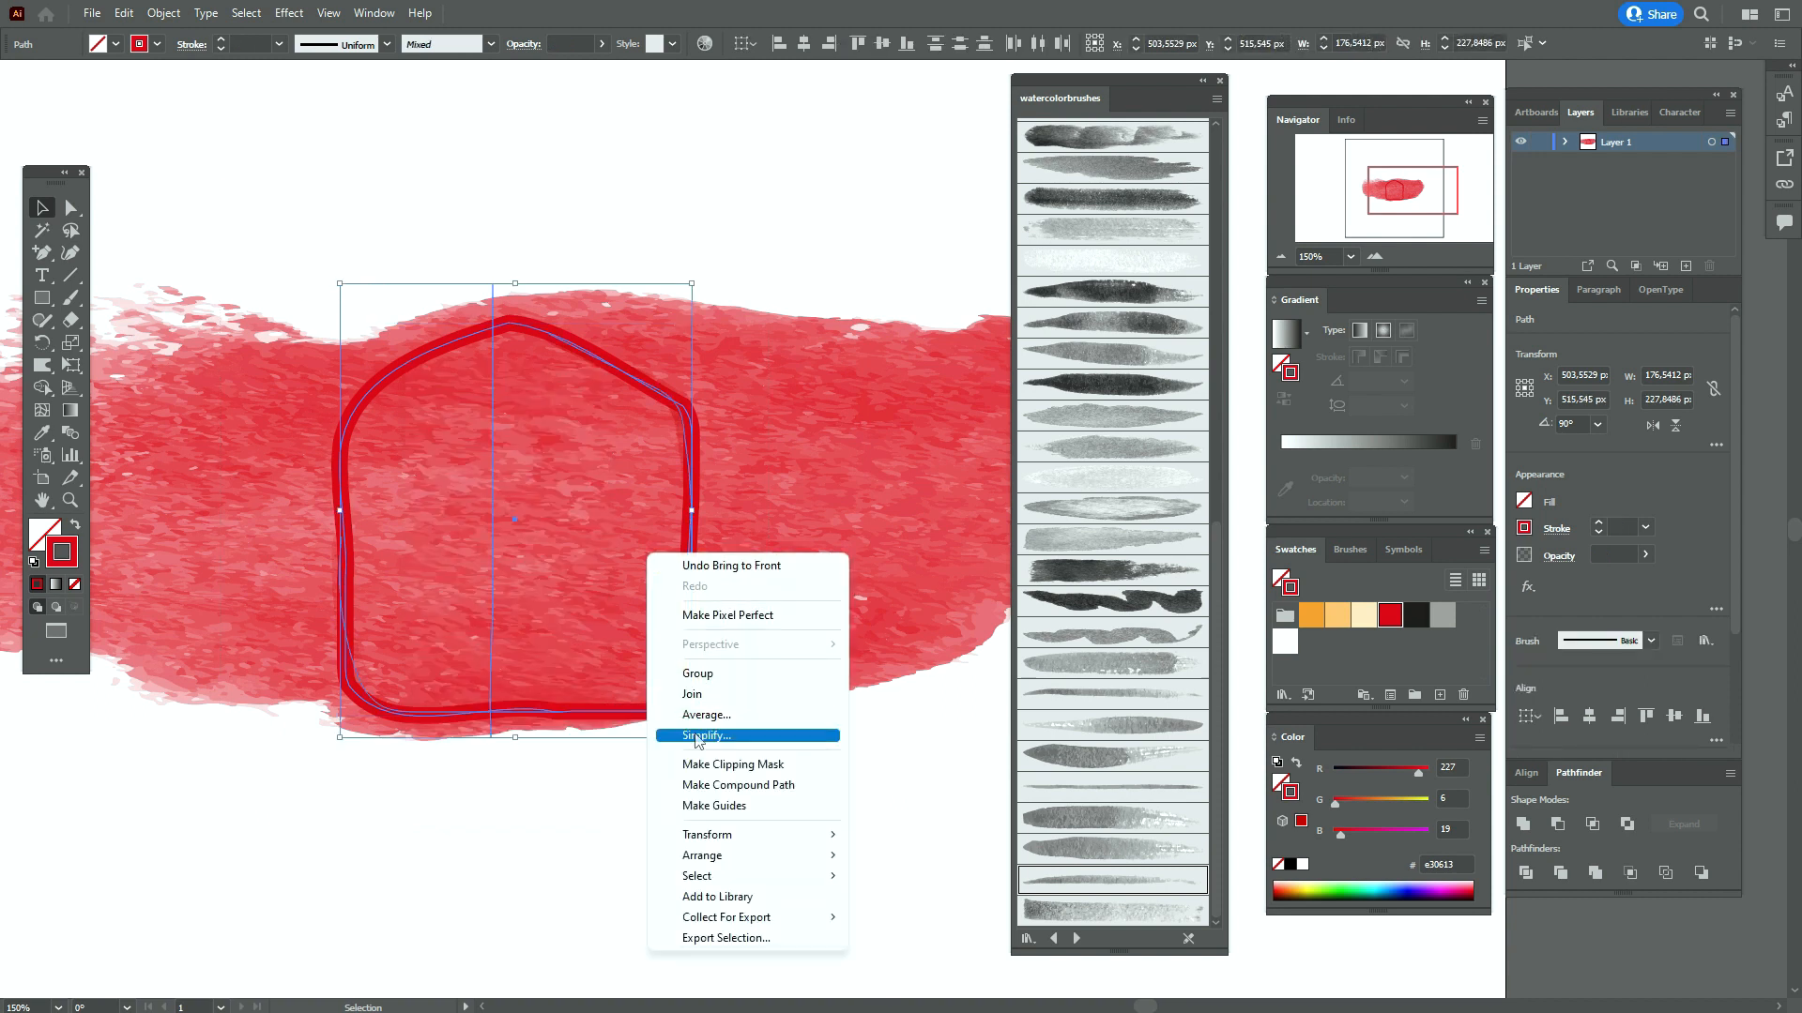
pyautogui.click(709, 766)
pyautogui.click(715, 784)
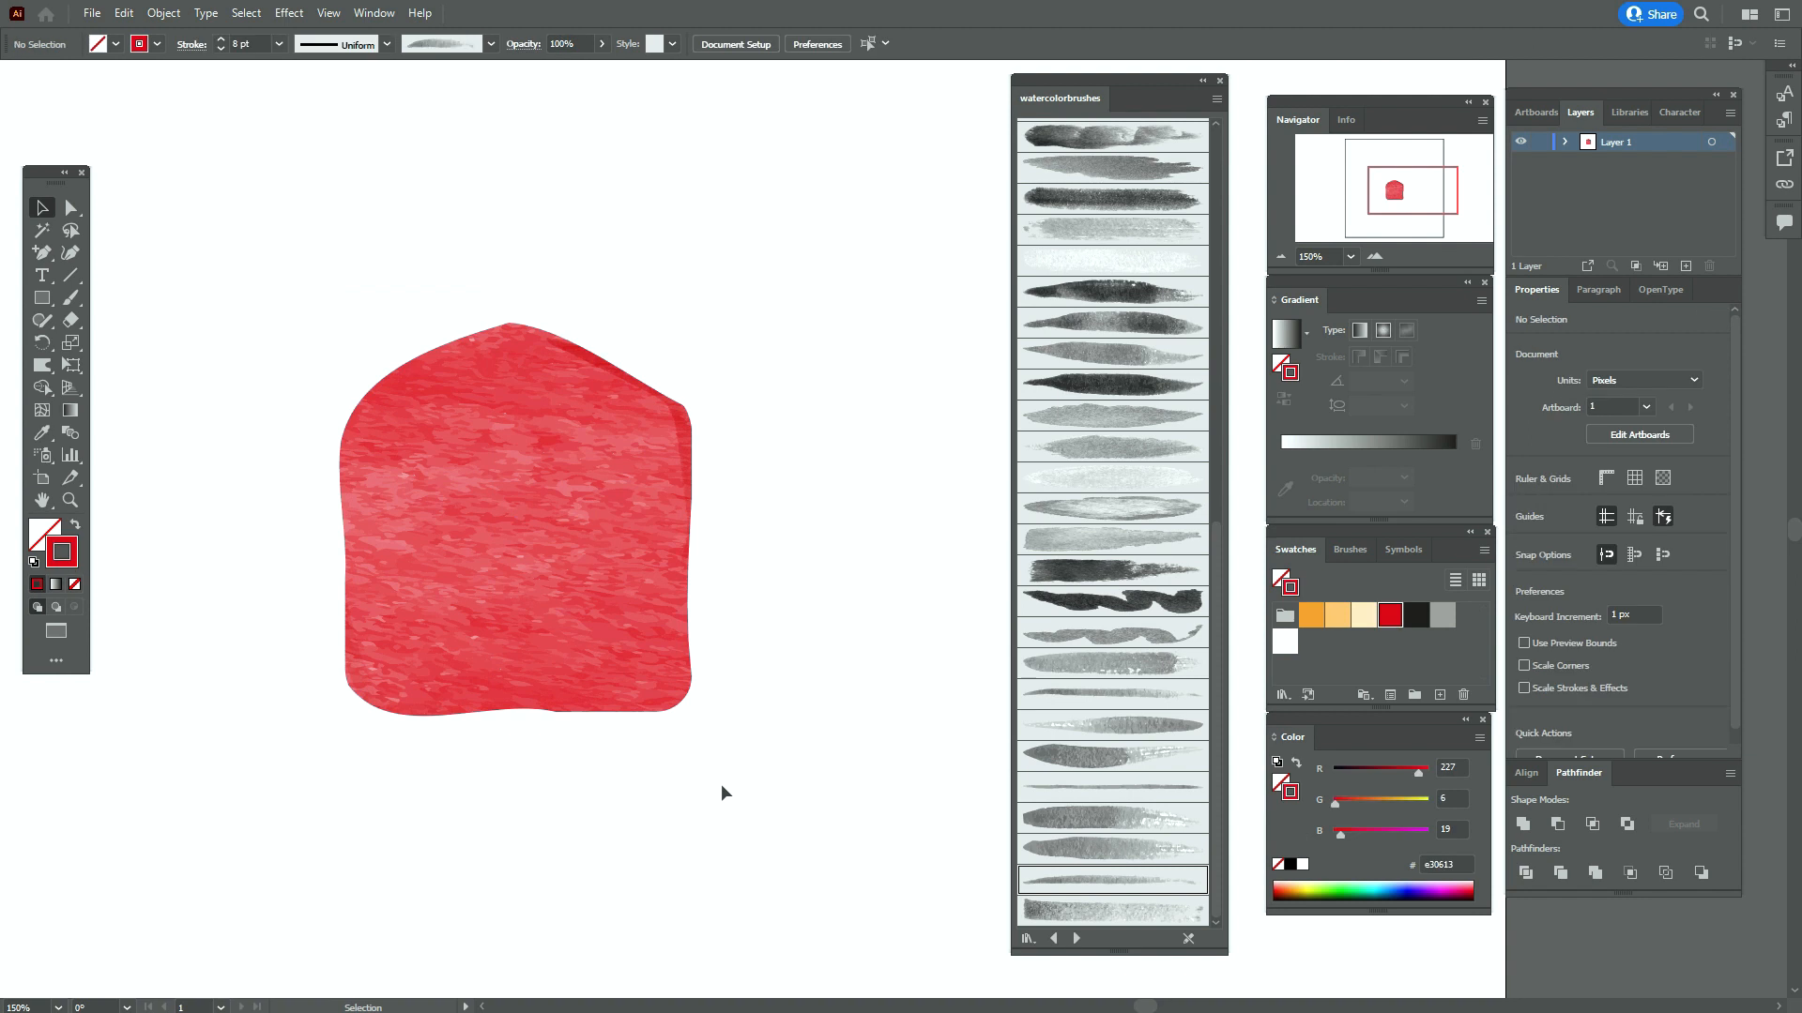
# Choose the first thin, uneven line brush in the watercolor library for the Paintbrush, at a 1 pt stroke
pyautogui.press('z')
pyautogui.click(311, 424)
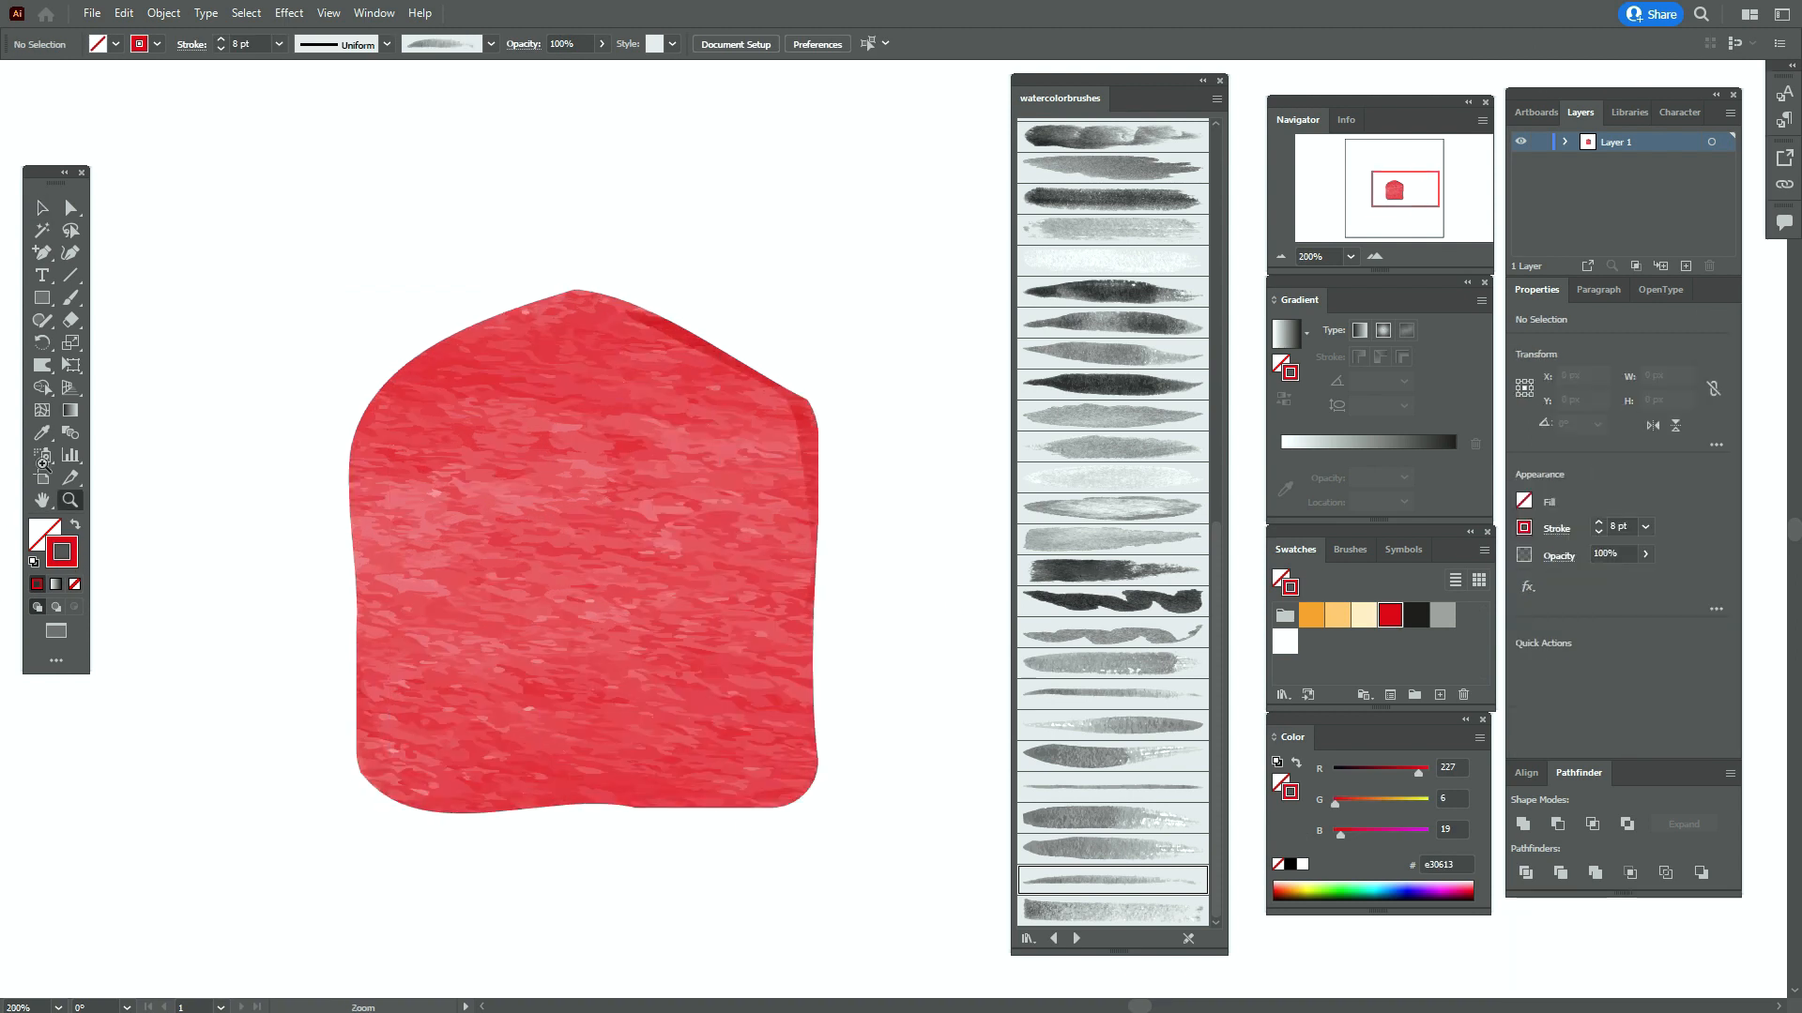
pyautogui.click(77, 302)
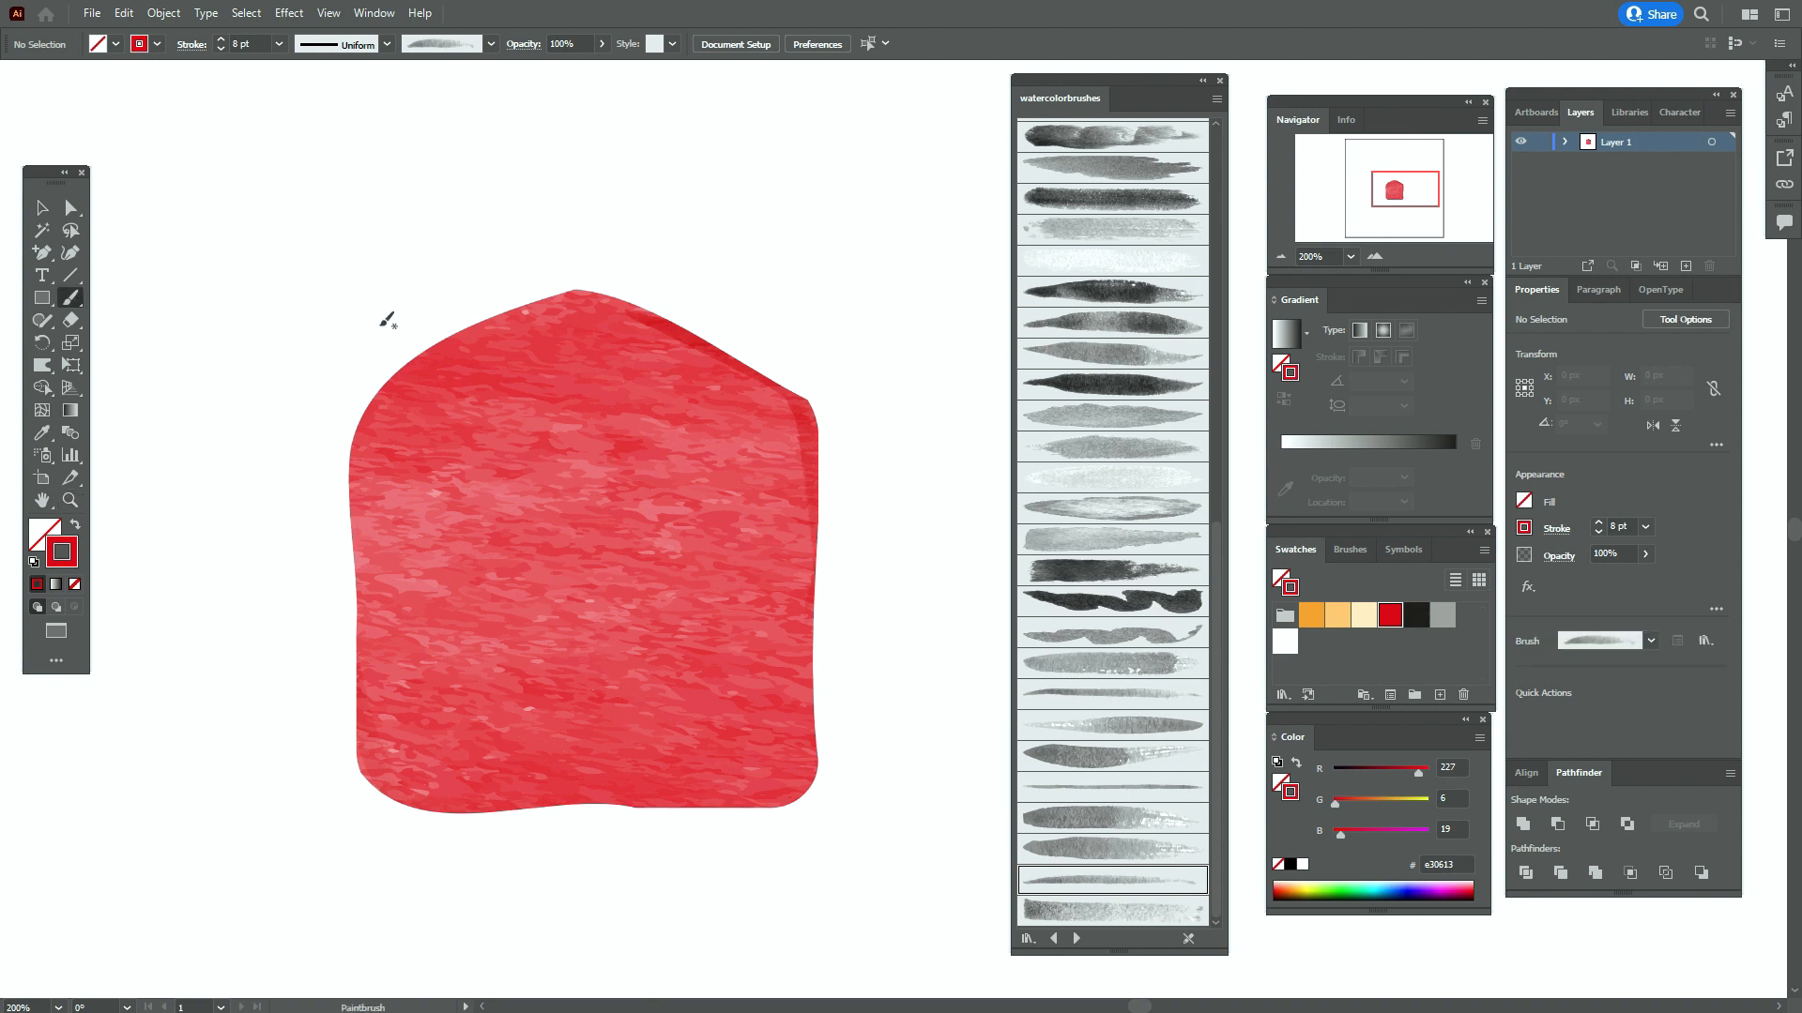
pyautogui.scroll(5, 1105, 568)
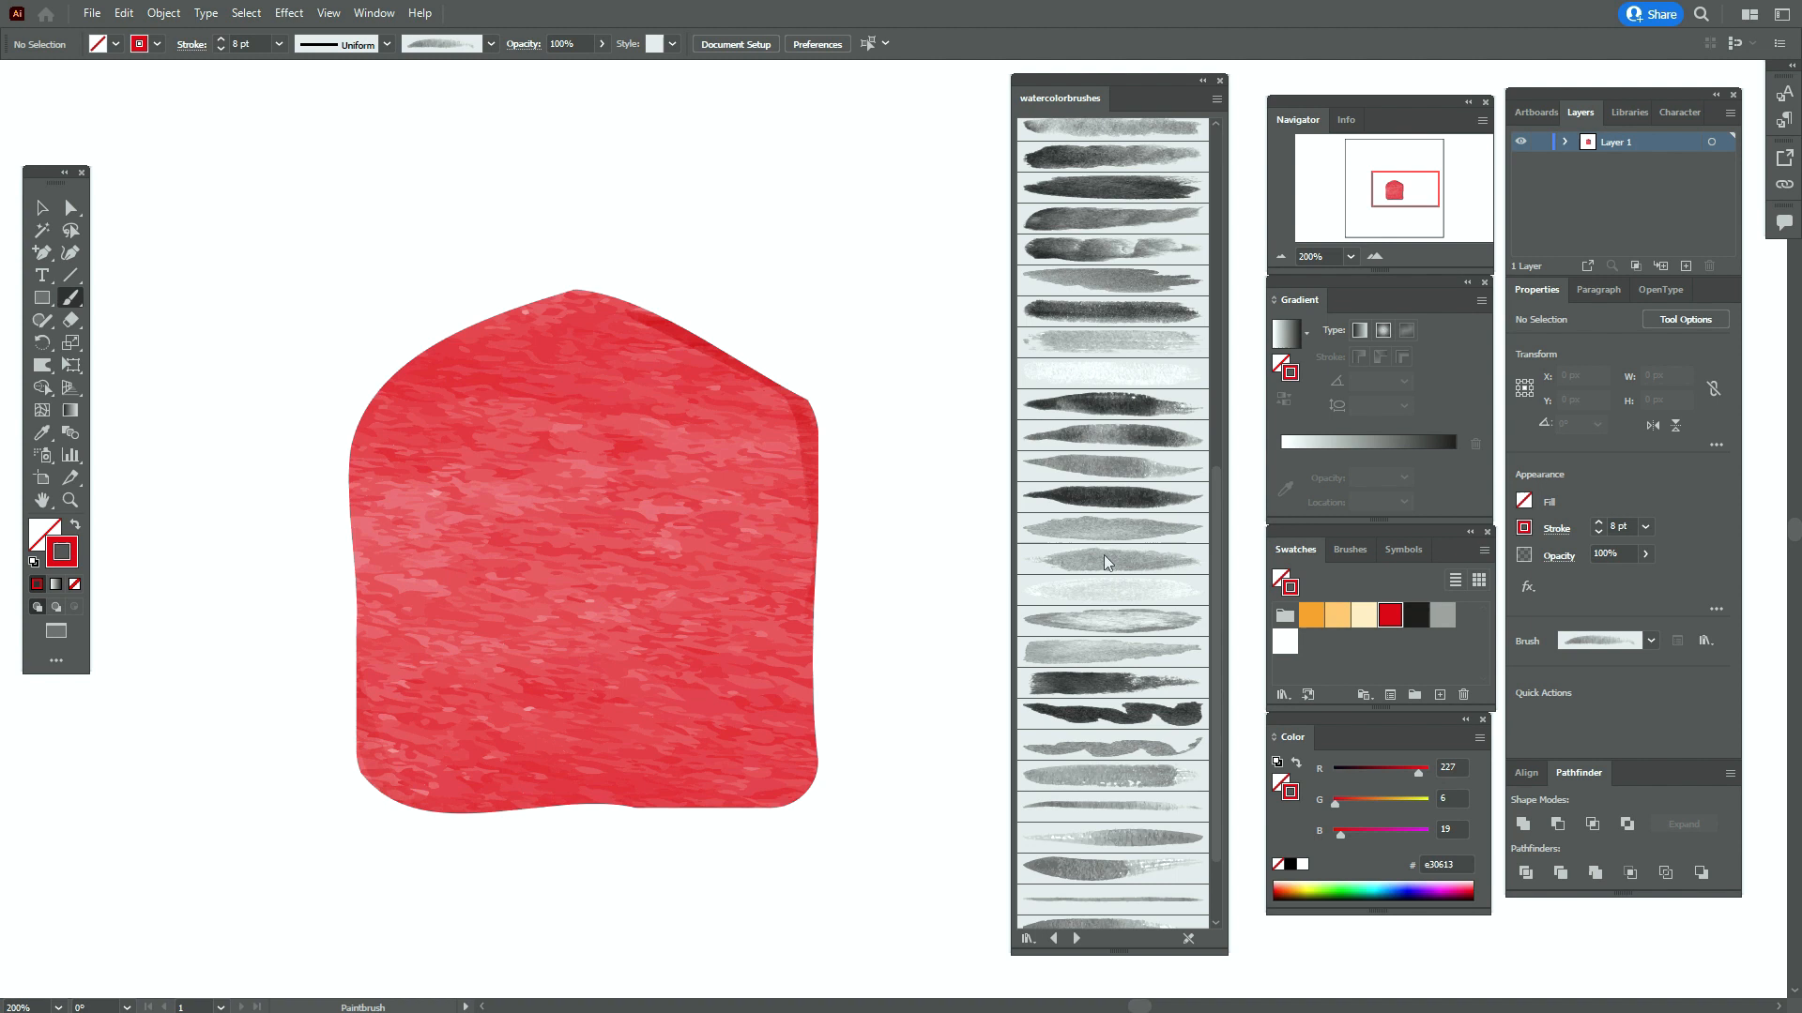
pyautogui.scroll(2, 1104, 563)
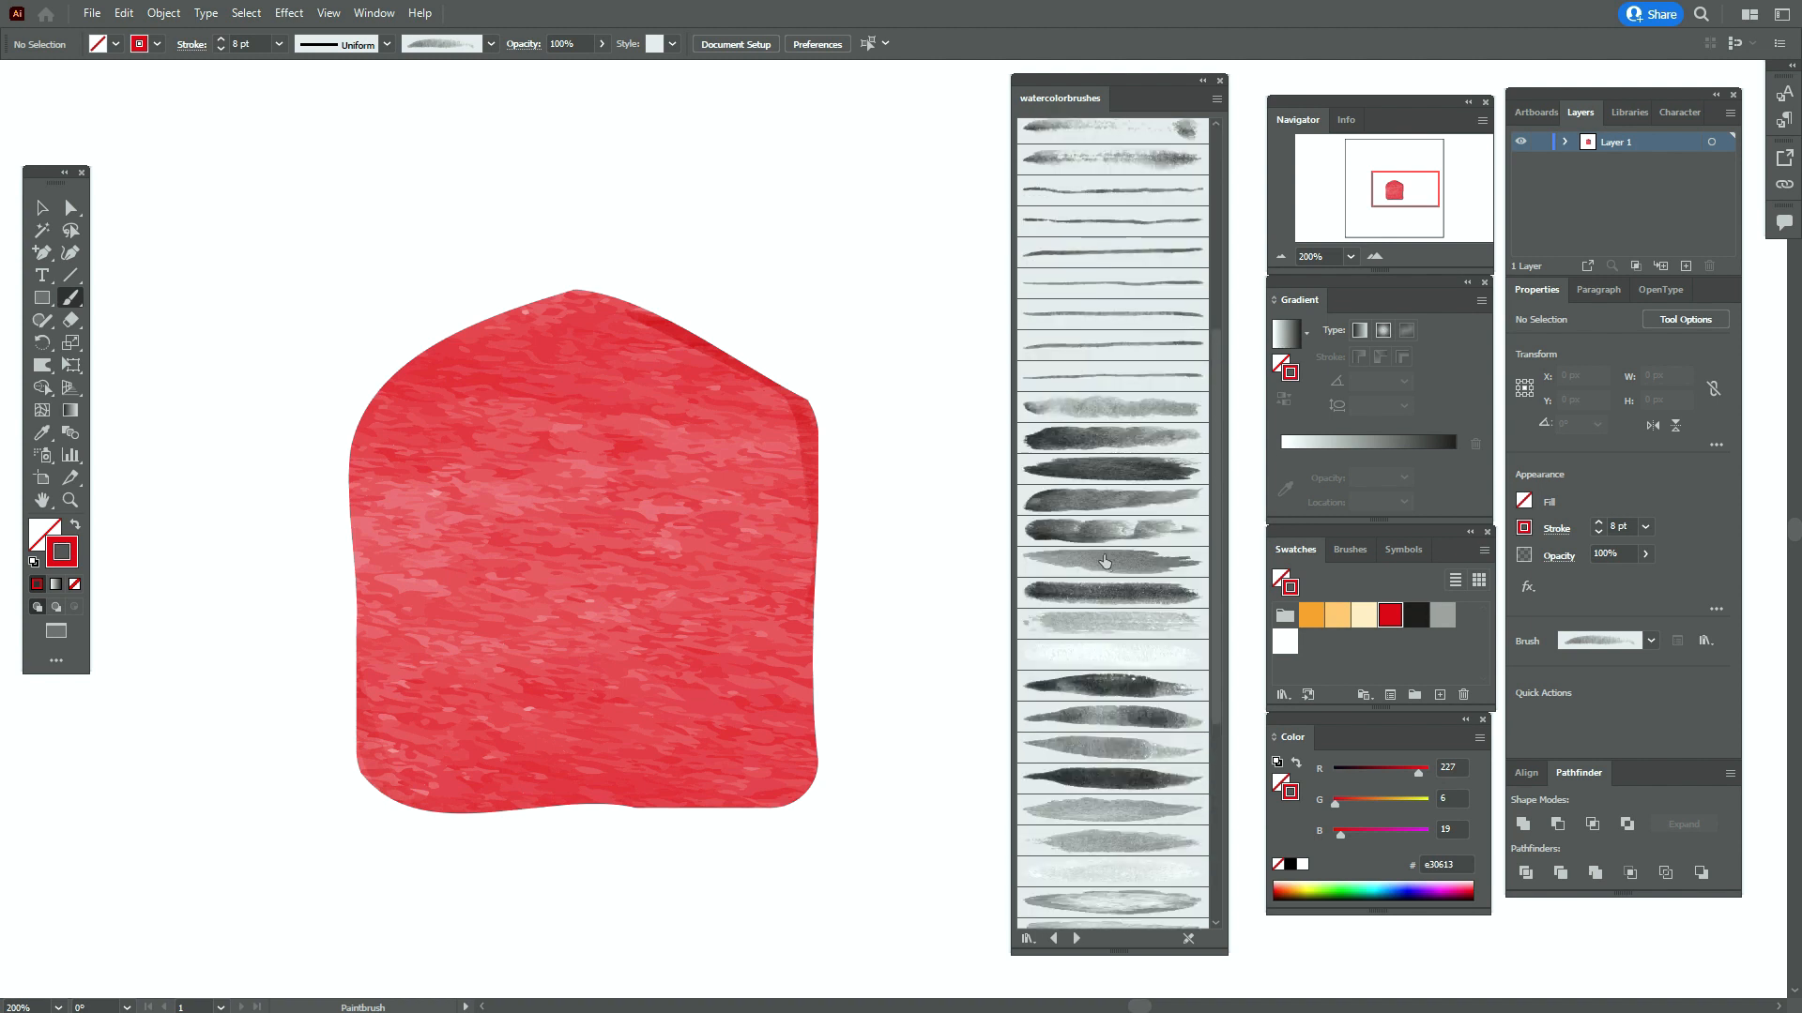
pyautogui.click(1141, 203)
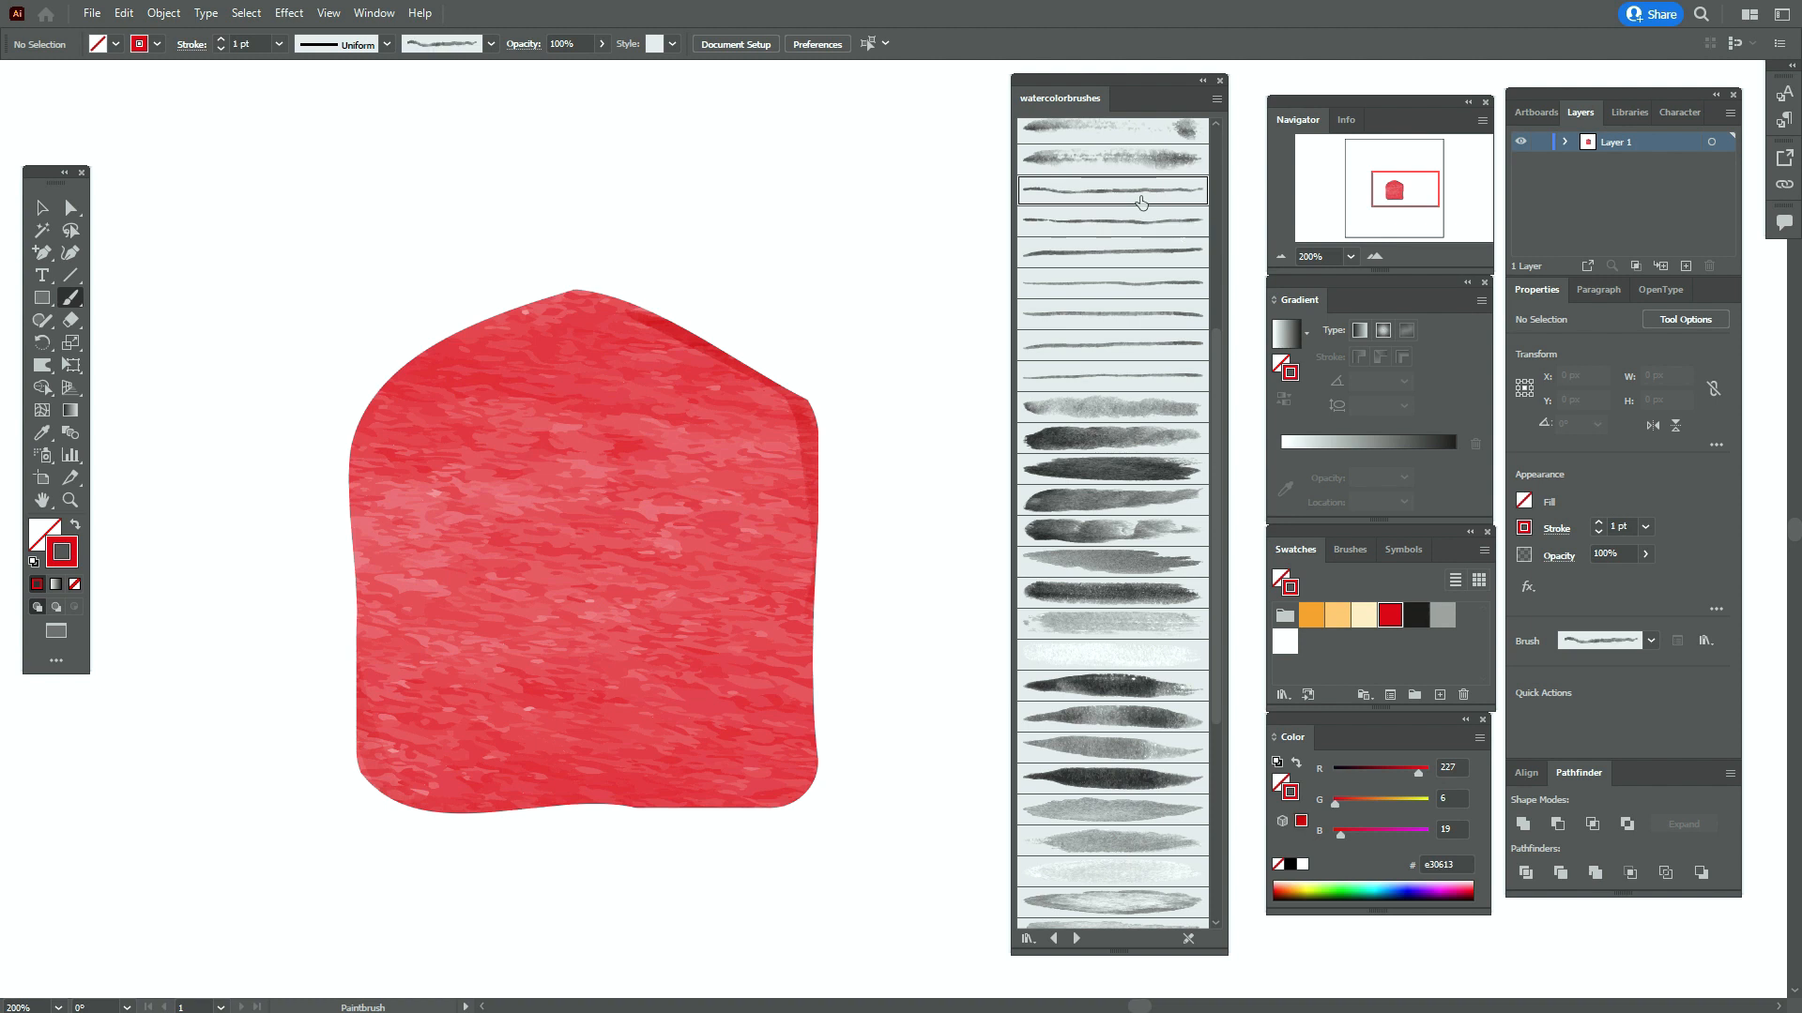
# Paint a stroke about 78 × 91 px along the left roof slope and down the upper left side of the house
pyautogui.click(71, 501)
pyautogui.click(843, 563)
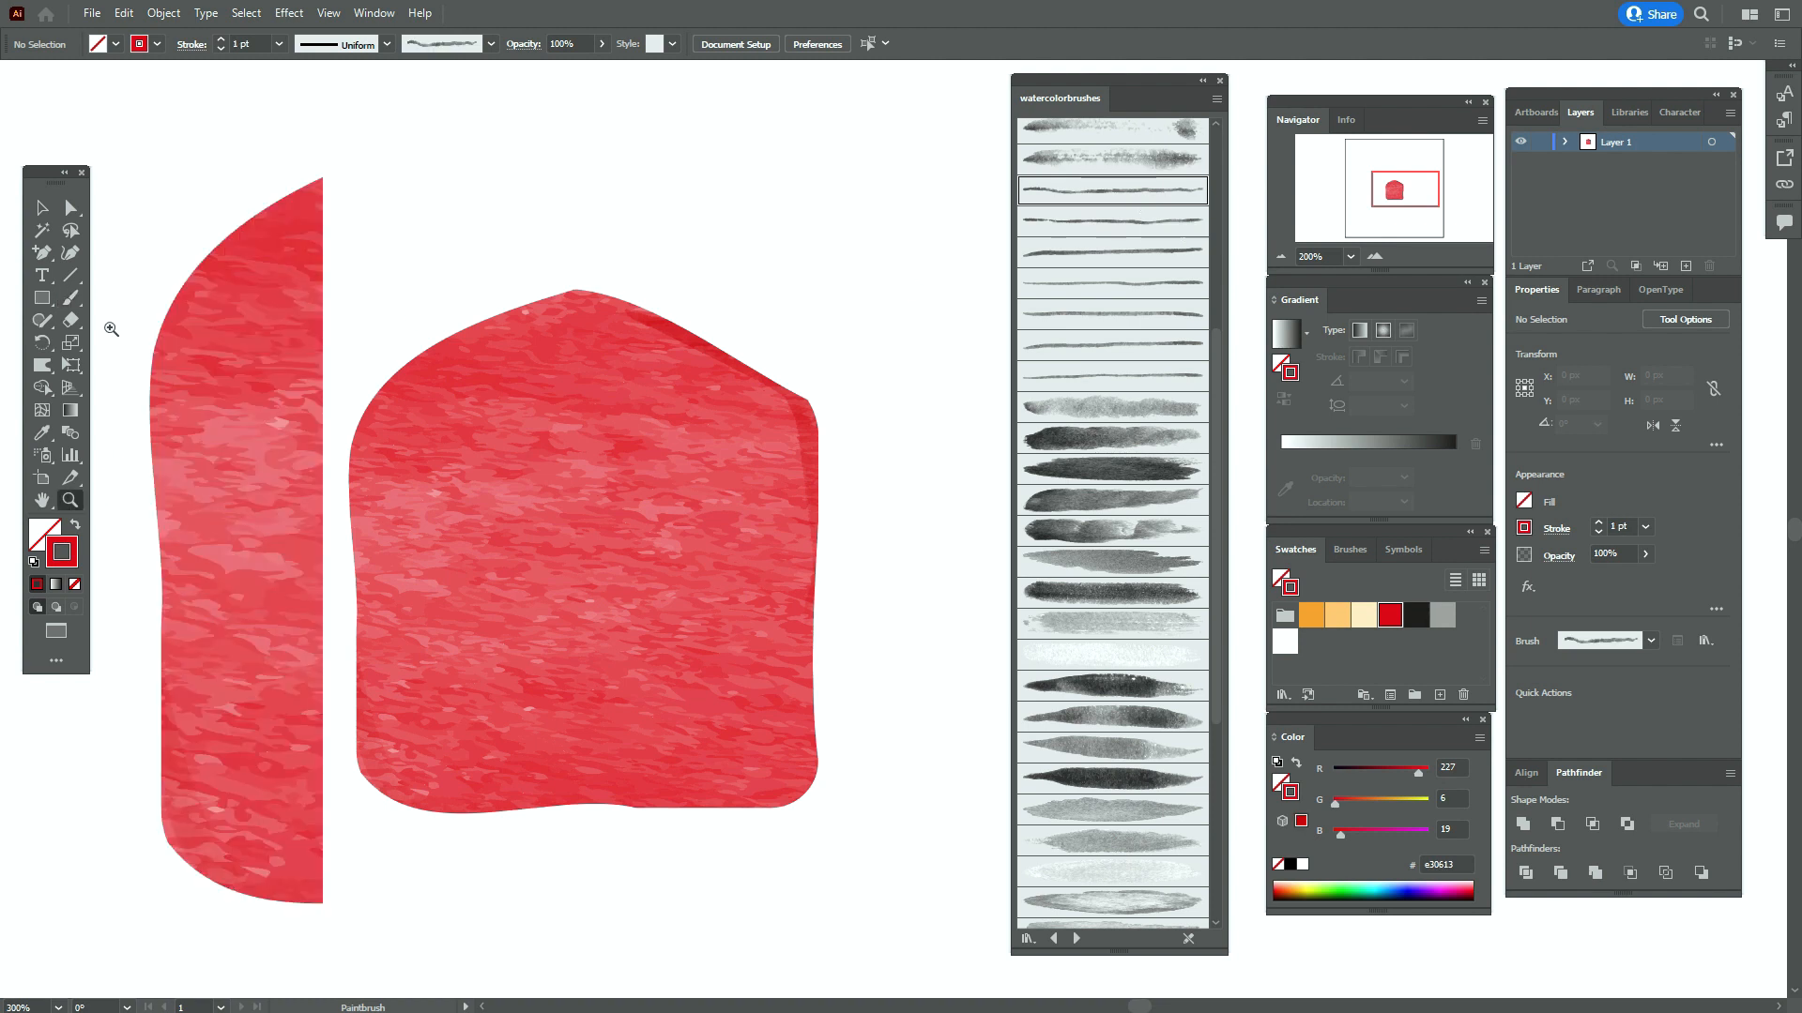
pyautogui.click(70, 298)
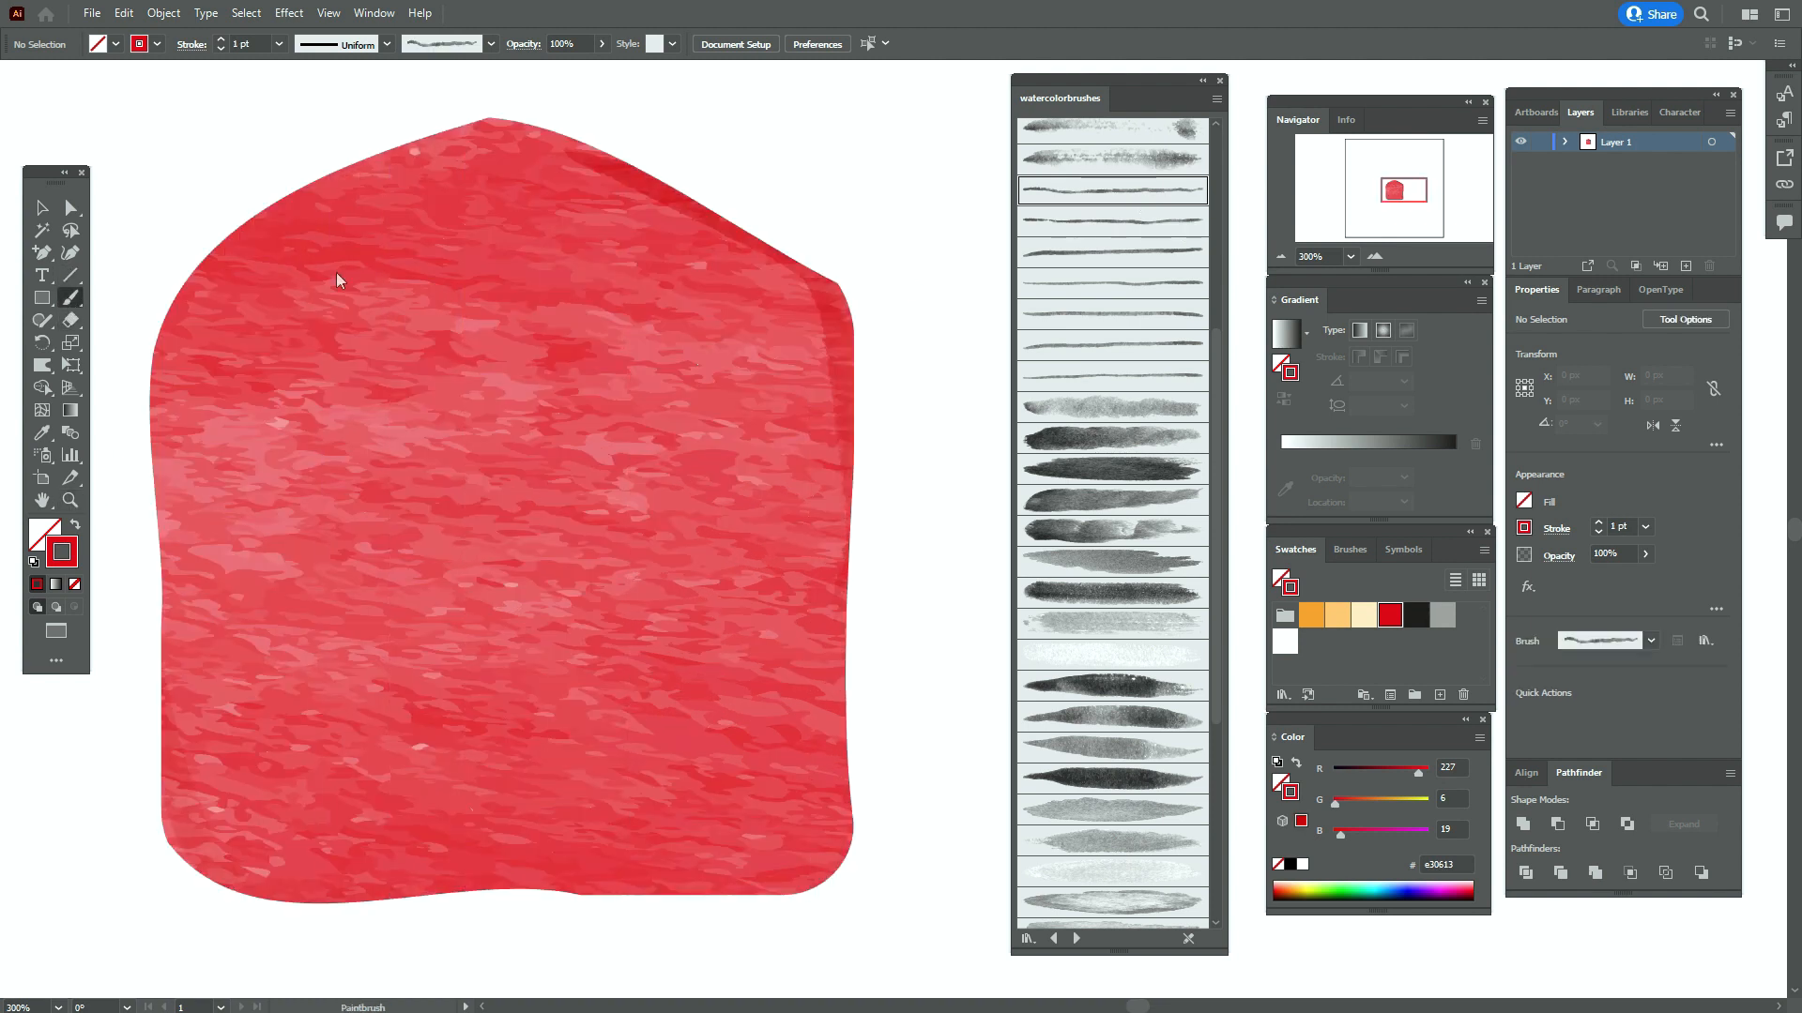
pyautogui.moveTo(484, 123); pyautogui.dragTo(422, 148)
pyautogui.moveTo(317, 193)
pyautogui.mouseDown()
pyautogui.moveTo(227, 248)
pyautogui.moveTo(184, 304)
pyautogui.moveTo(166, 491)
pyautogui.mouseUp()
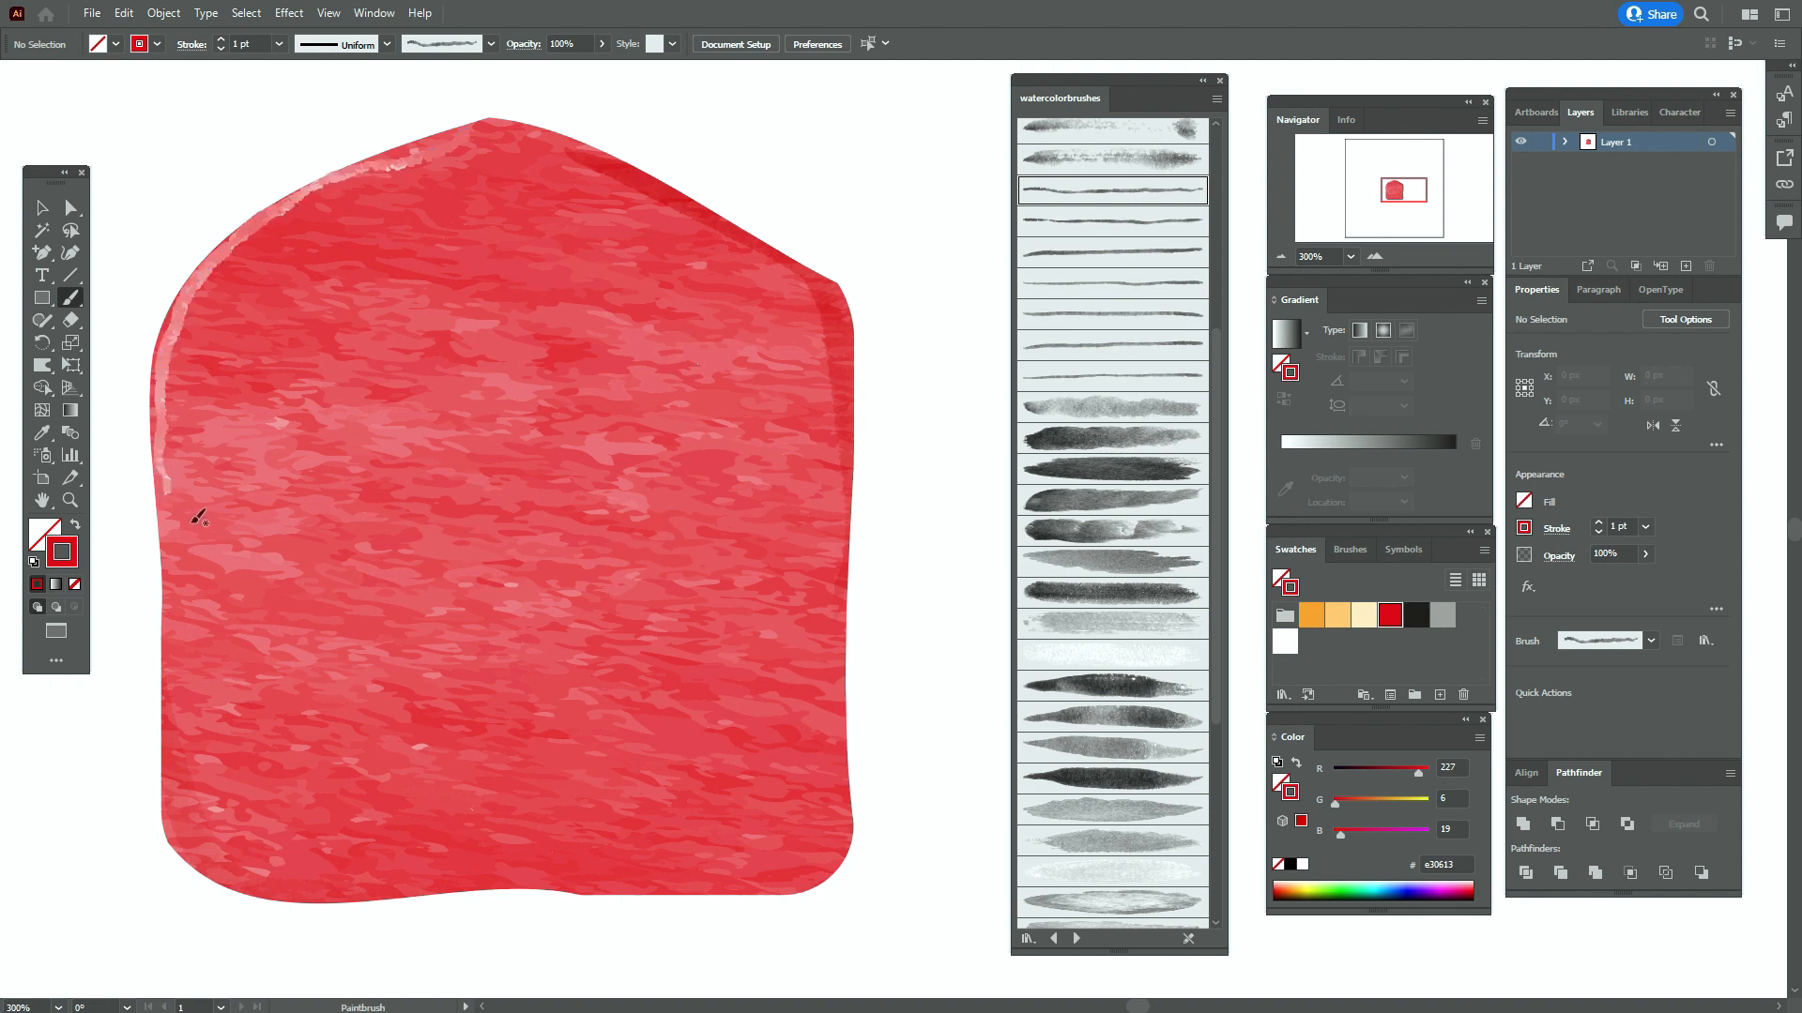
# Set the blending mode of the stroke along the left roof slope to Multiply
pyautogui.click(42, 207)
pyautogui.click(188, 298)
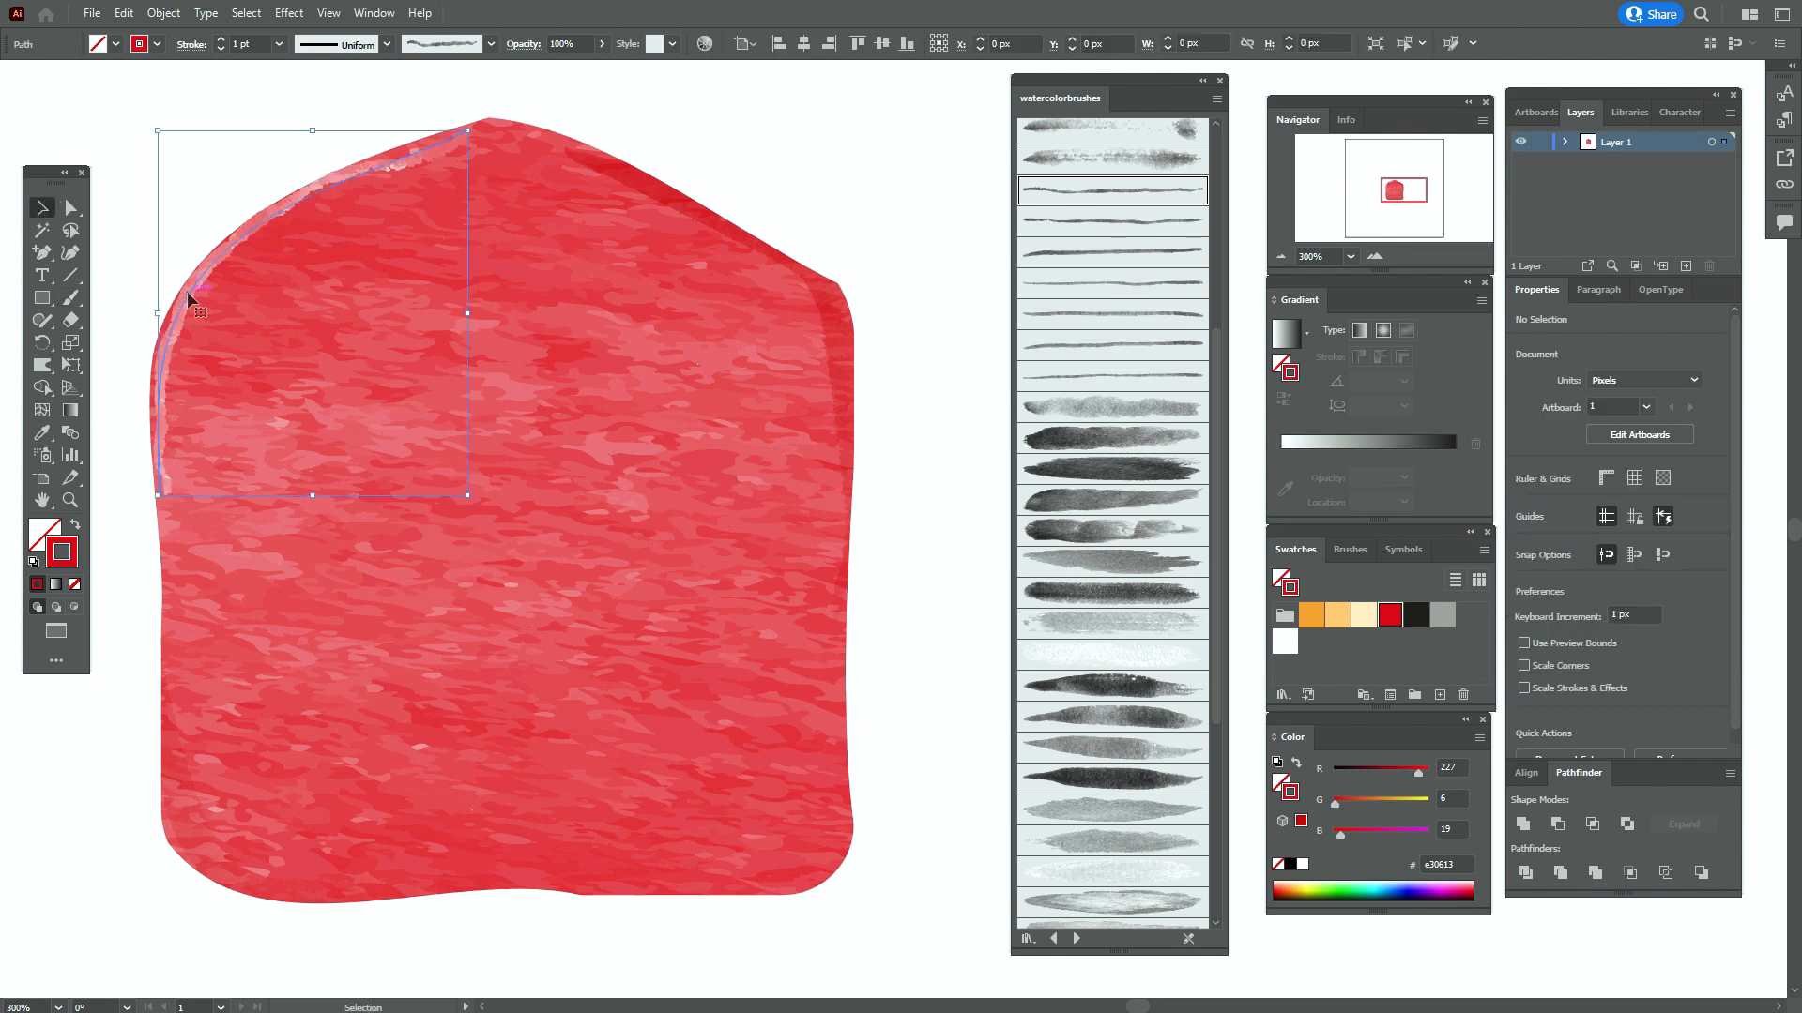
pyautogui.click(523, 47)
pyautogui.click(371, 75)
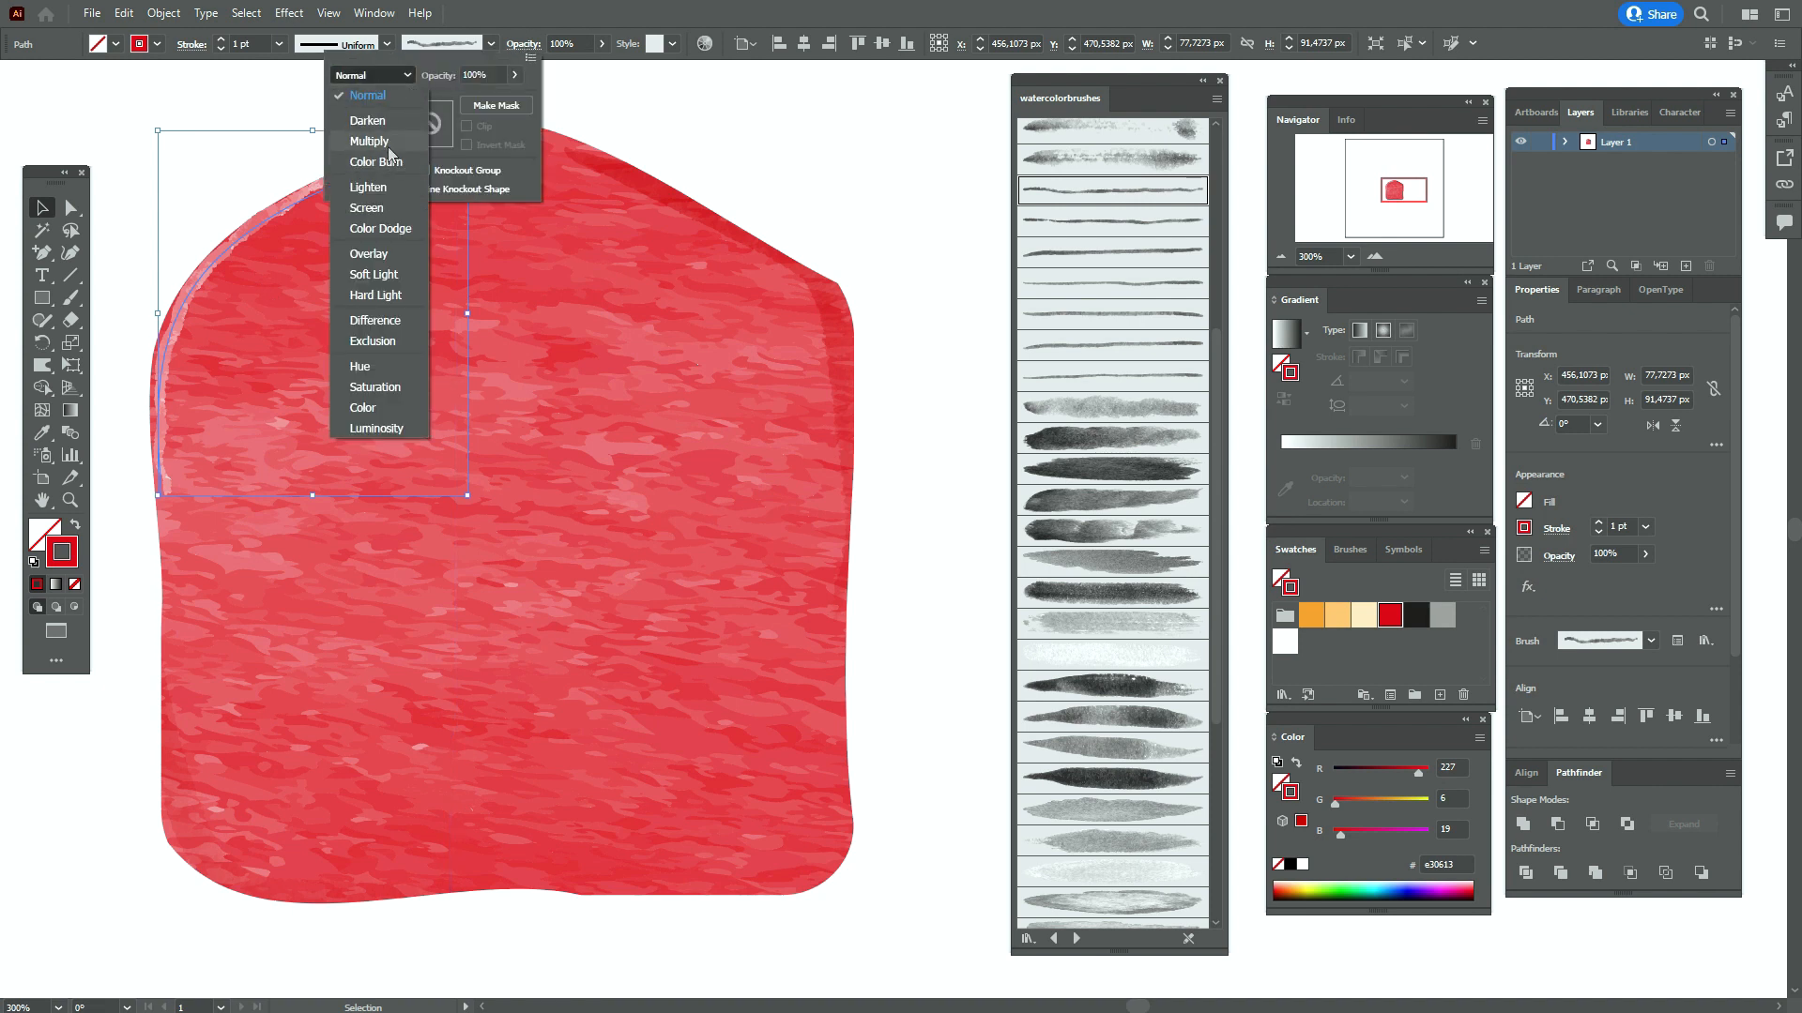
pyautogui.click(390, 153)
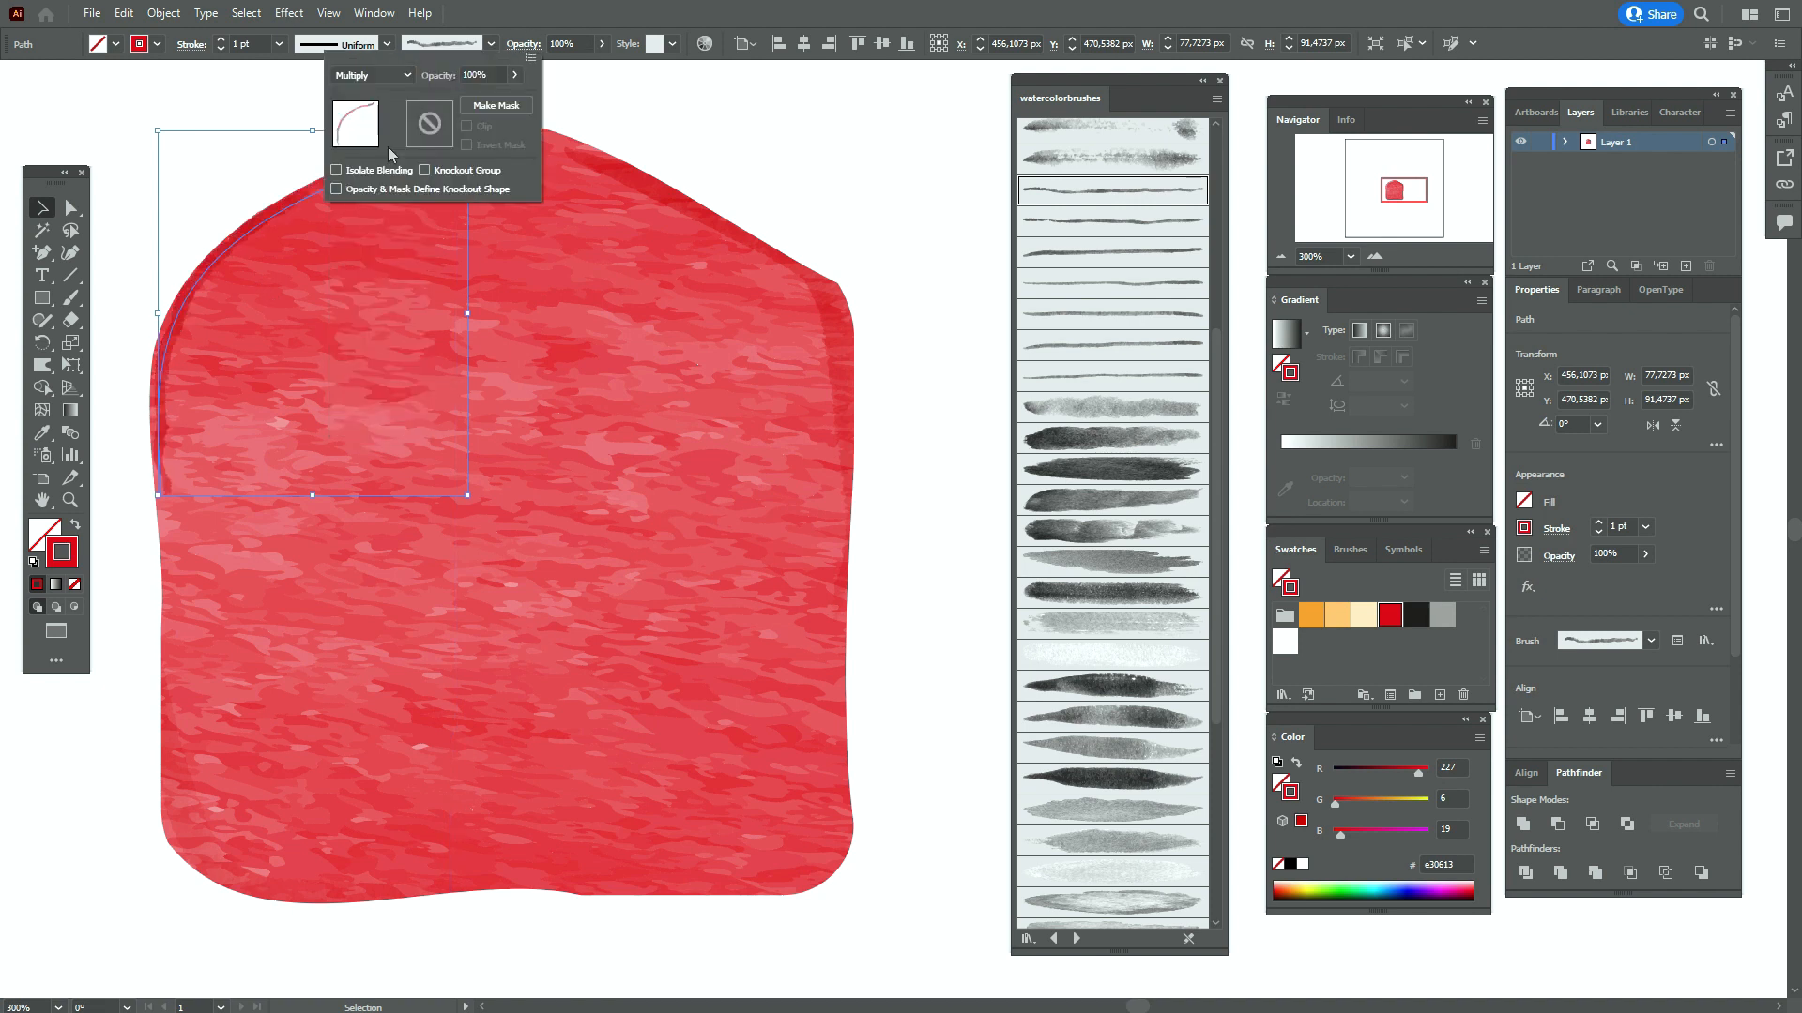
pyautogui.click(731, 161)
pyautogui.click(731, 159)
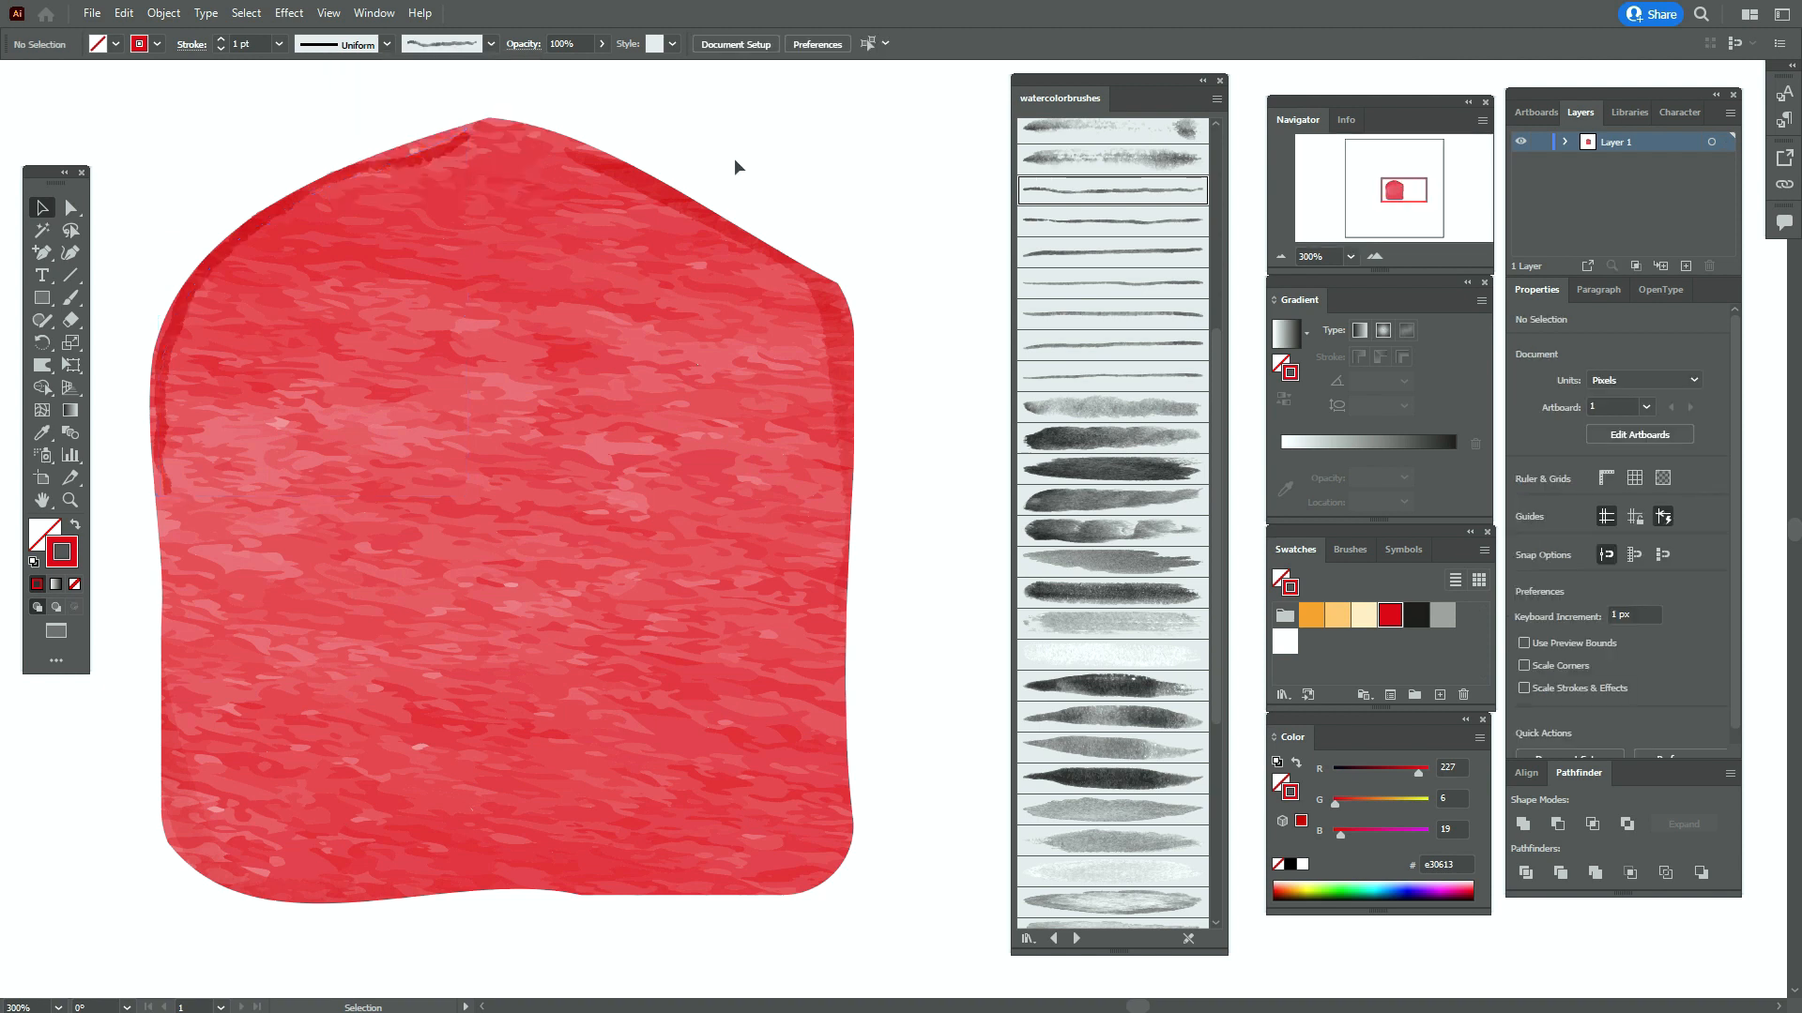
# Thin the stroke along the left roof slope to 0,5 pt and nudge it 1 px left
pyautogui.click(207, 274)
pyautogui.click(1607, 529)
pyautogui.press('KP_0')
pyautogui.write(',5')
pyautogui.press('Return')
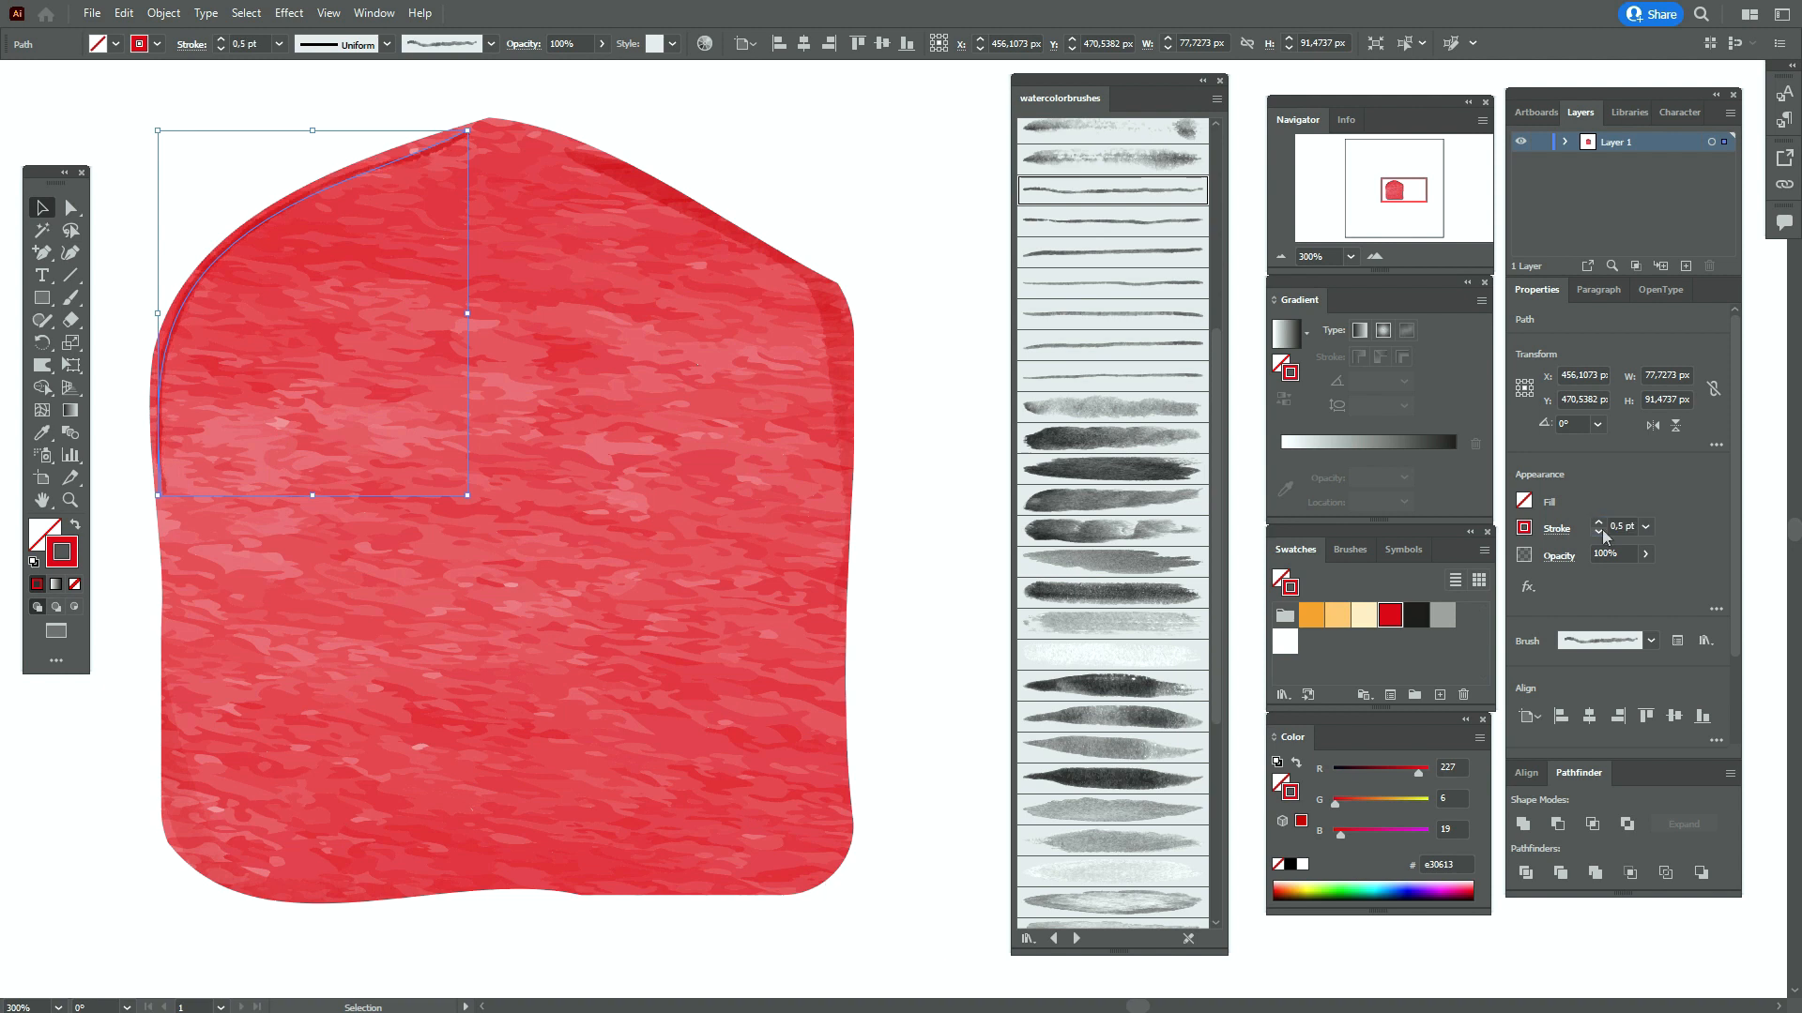
pyautogui.press('Left')
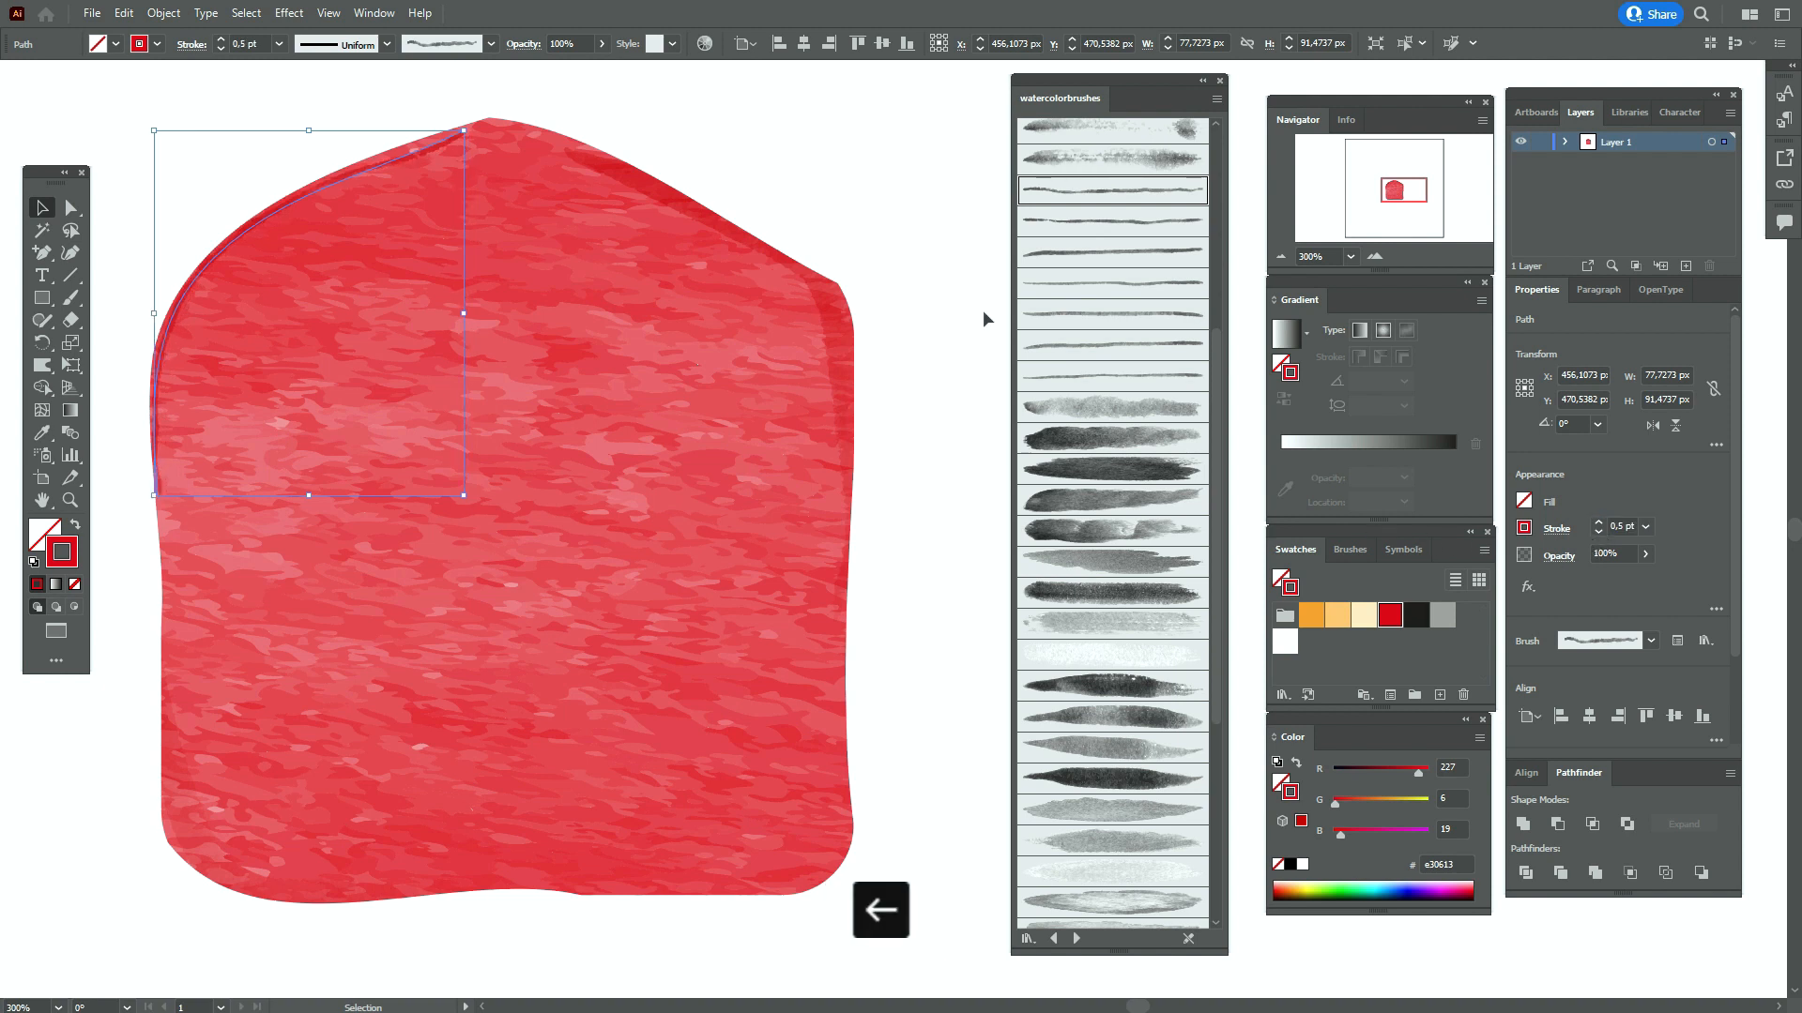
pyautogui.click(710, 139)
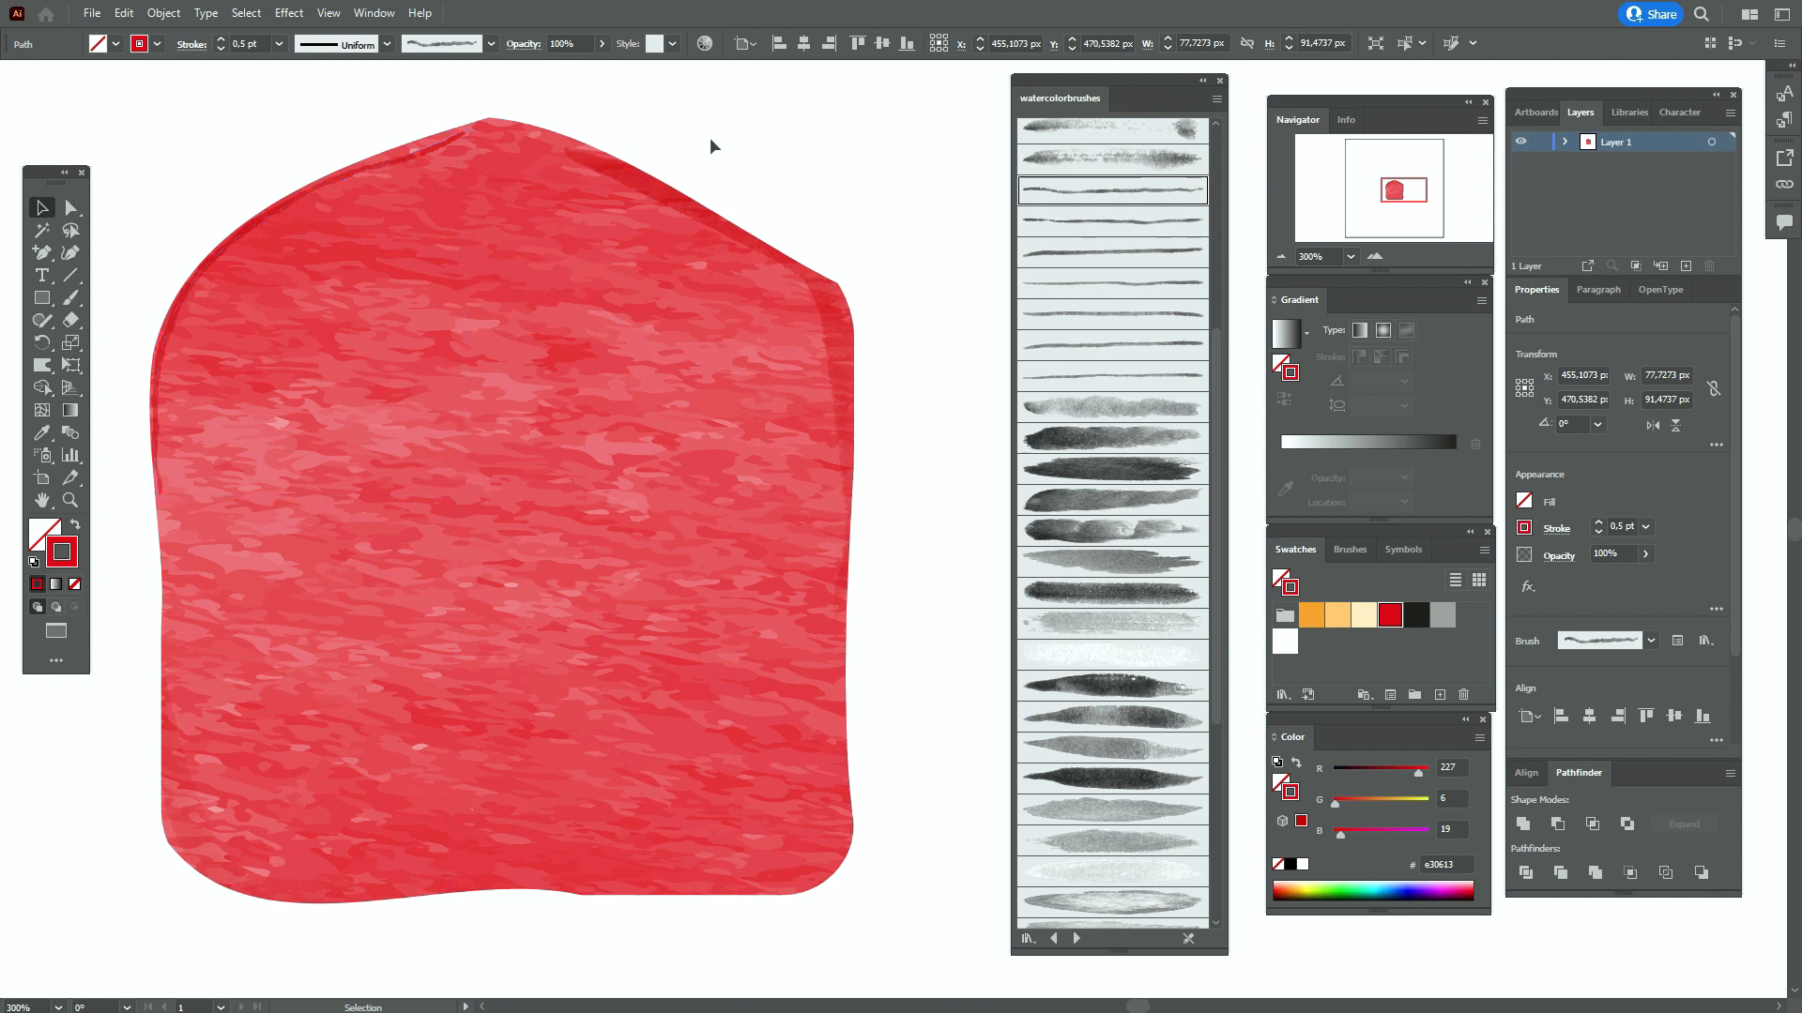
# Paint 0,5 pt strokes around the house's lower-left corner and base, and down its right roof slope and side
pyautogui.click(70, 298)
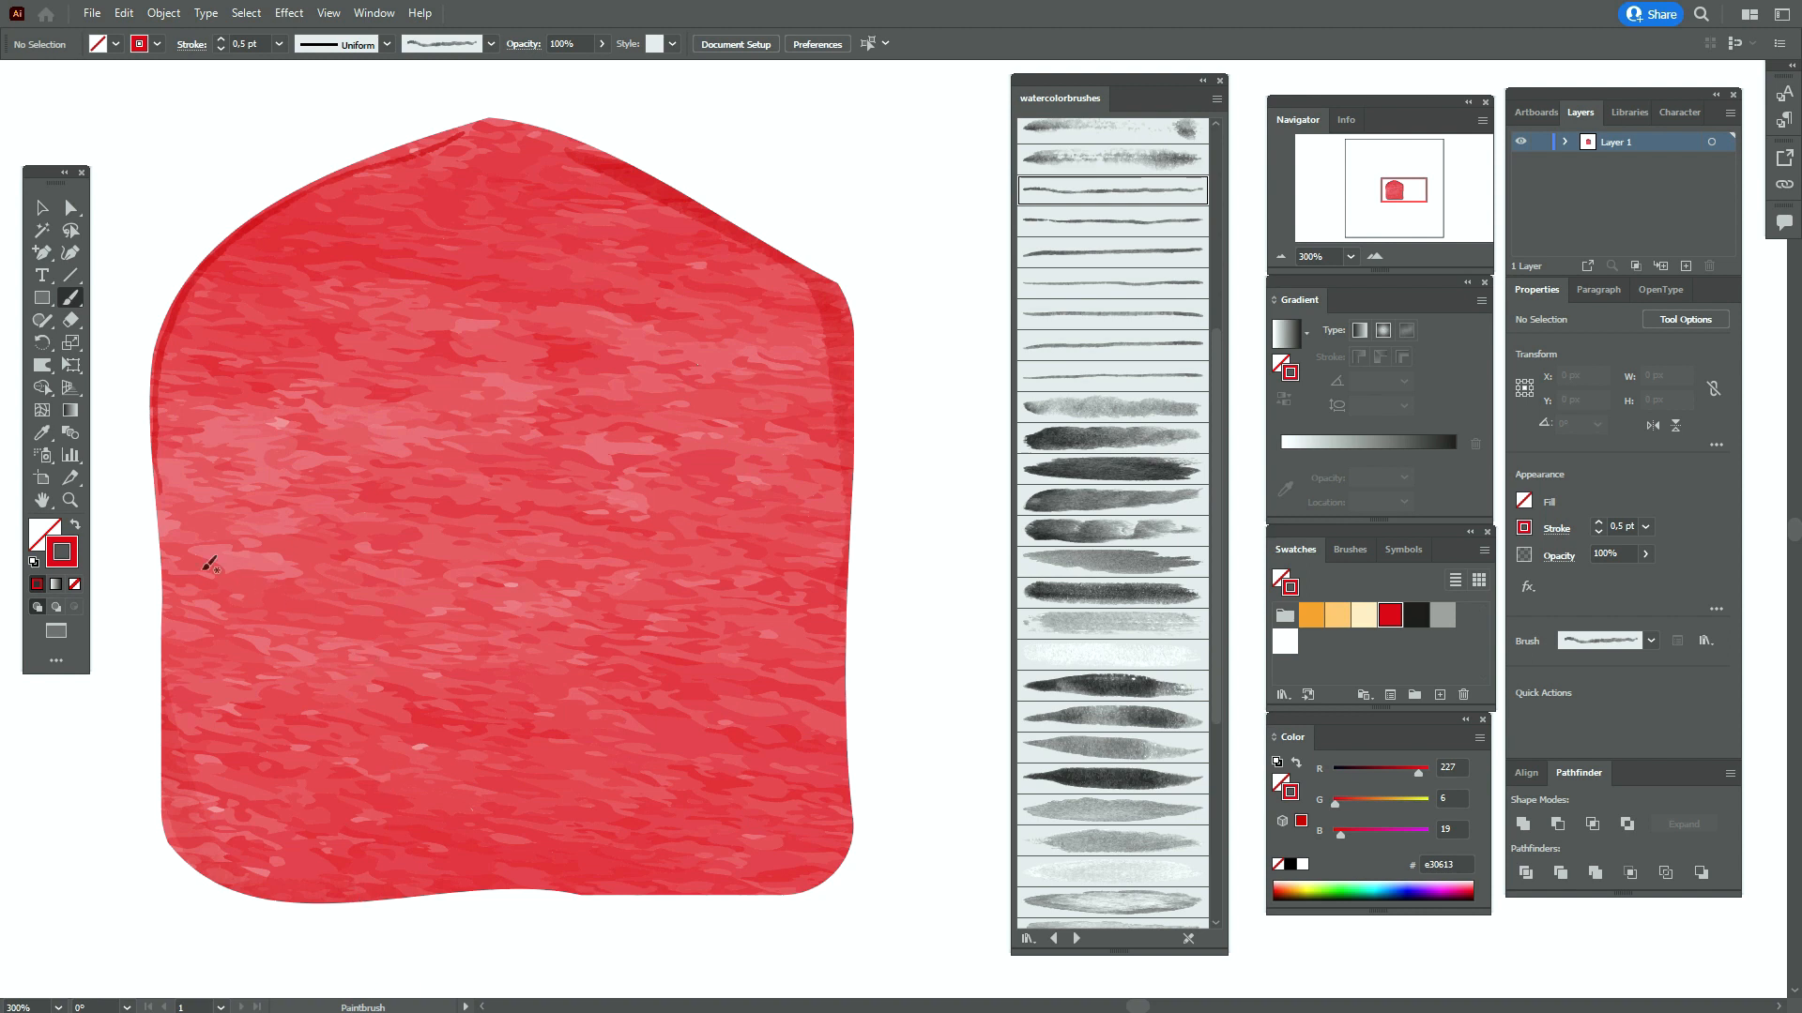
pyautogui.moveTo(167, 545); pyautogui.dragTo(166, 589)
pyautogui.moveTo(168, 712)
pyautogui.mouseDown()
pyautogui.moveTo(175, 823)
pyautogui.moveTo(270, 879)
pyautogui.mouseUp()
pyautogui.moveTo(426, 890); pyautogui.dragTo(499, 879)
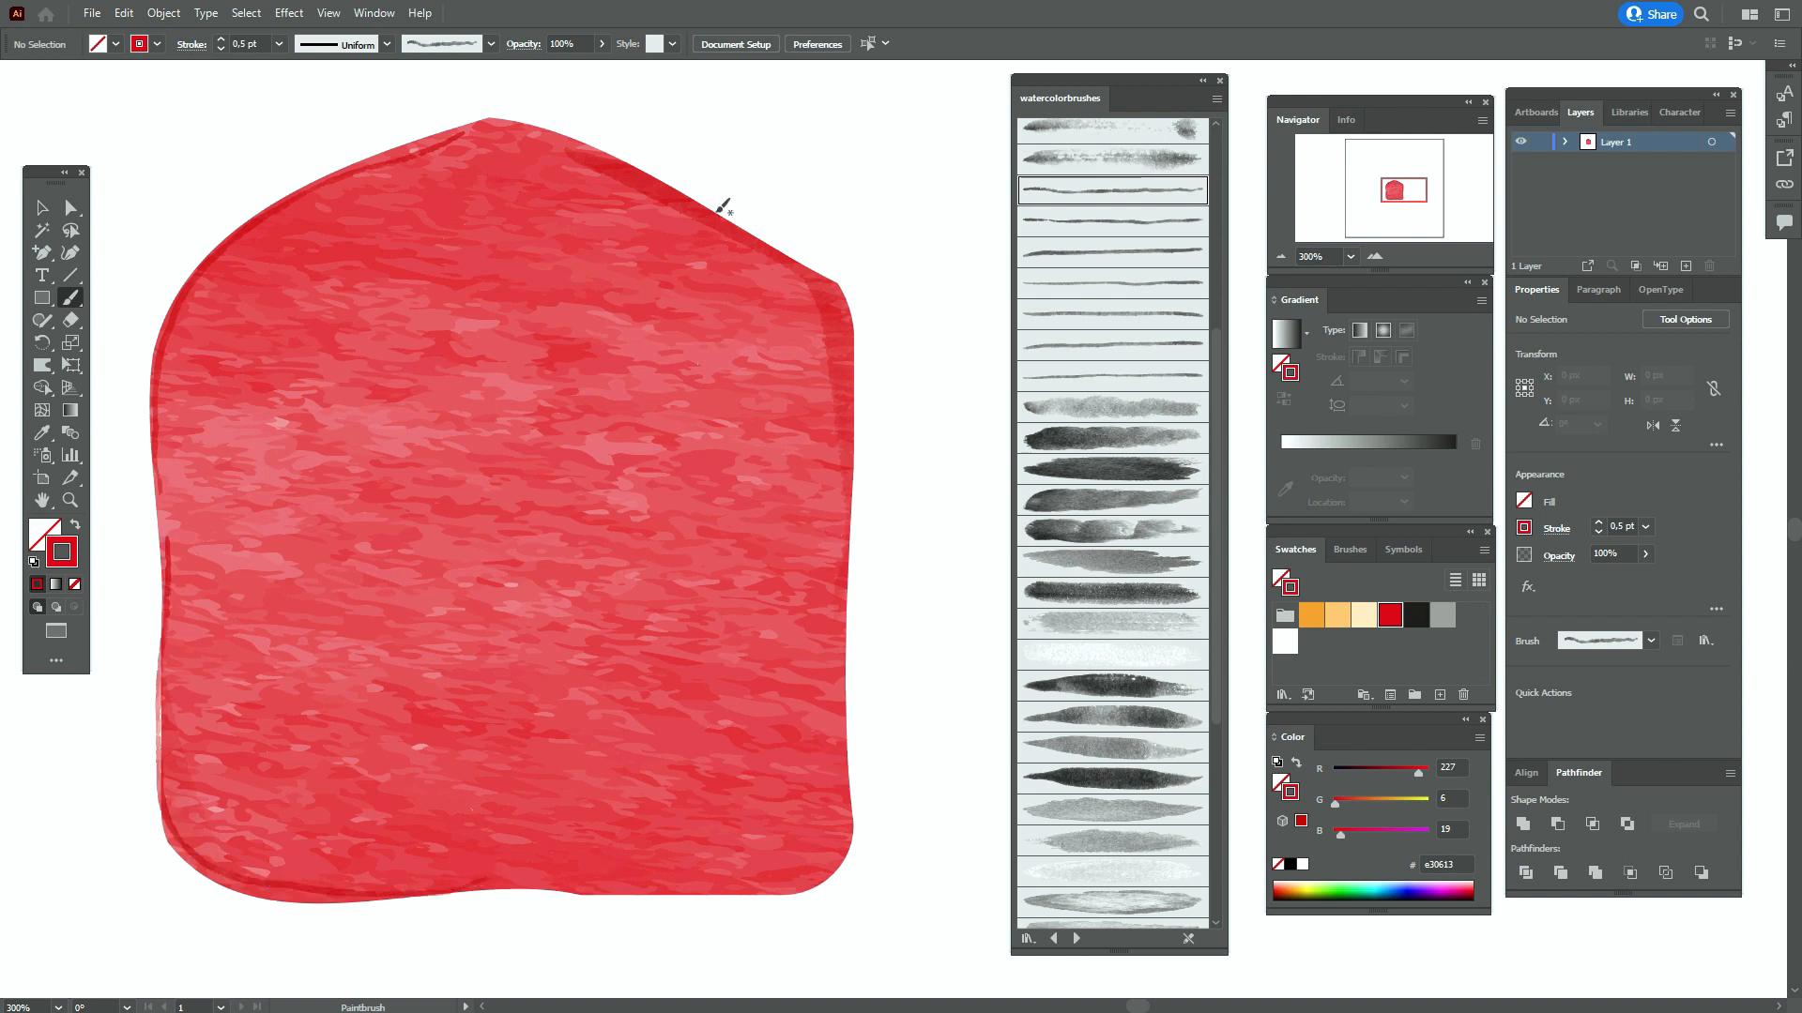
pyautogui.moveTo(647, 192)
pyautogui.mouseDown()
pyautogui.moveTo(823, 306)
pyautogui.moveTo(845, 505)
pyautogui.mouseUp()
pyautogui.moveTo(840, 581); pyautogui.dragTo(837, 614)
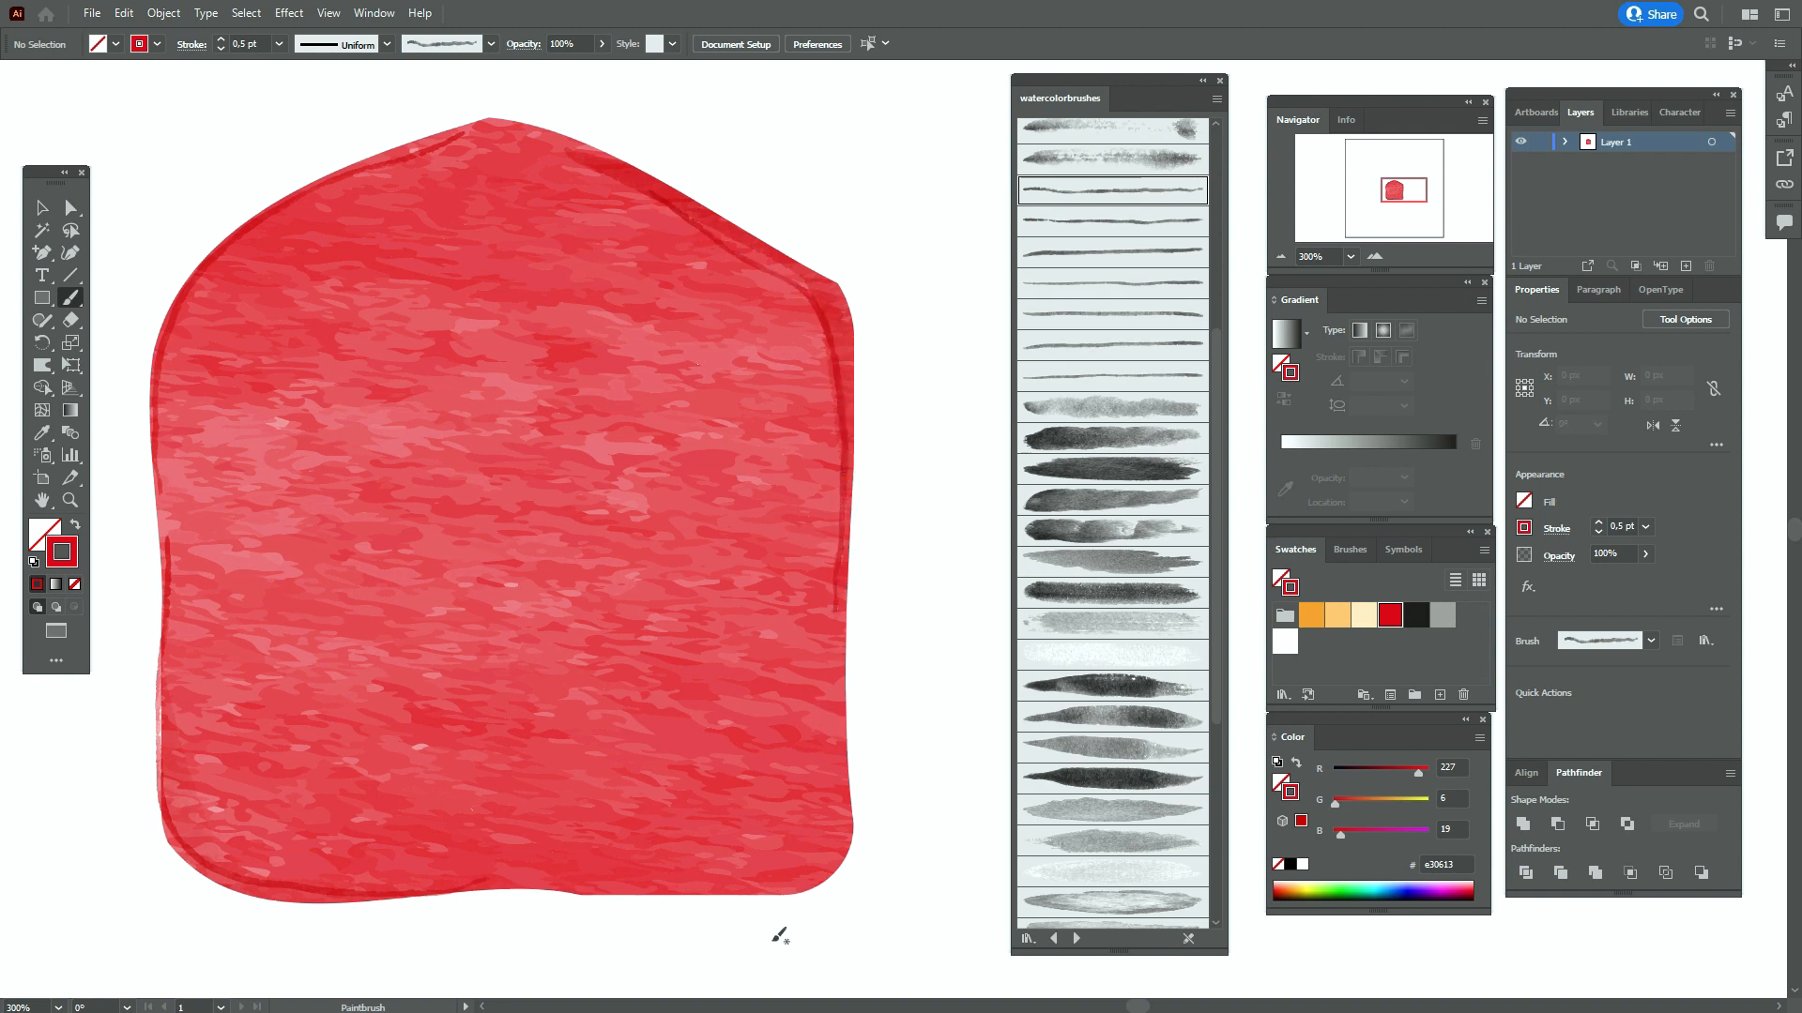
# Paint a 0,5 pt stroke around the house's lower-right corner and narrow it to about 62 px wide
pyautogui.moveTo(598, 893); pyautogui.dragTo(765, 886)
pyautogui.moveTo(847, 842); pyautogui.dragTo(857, 775)
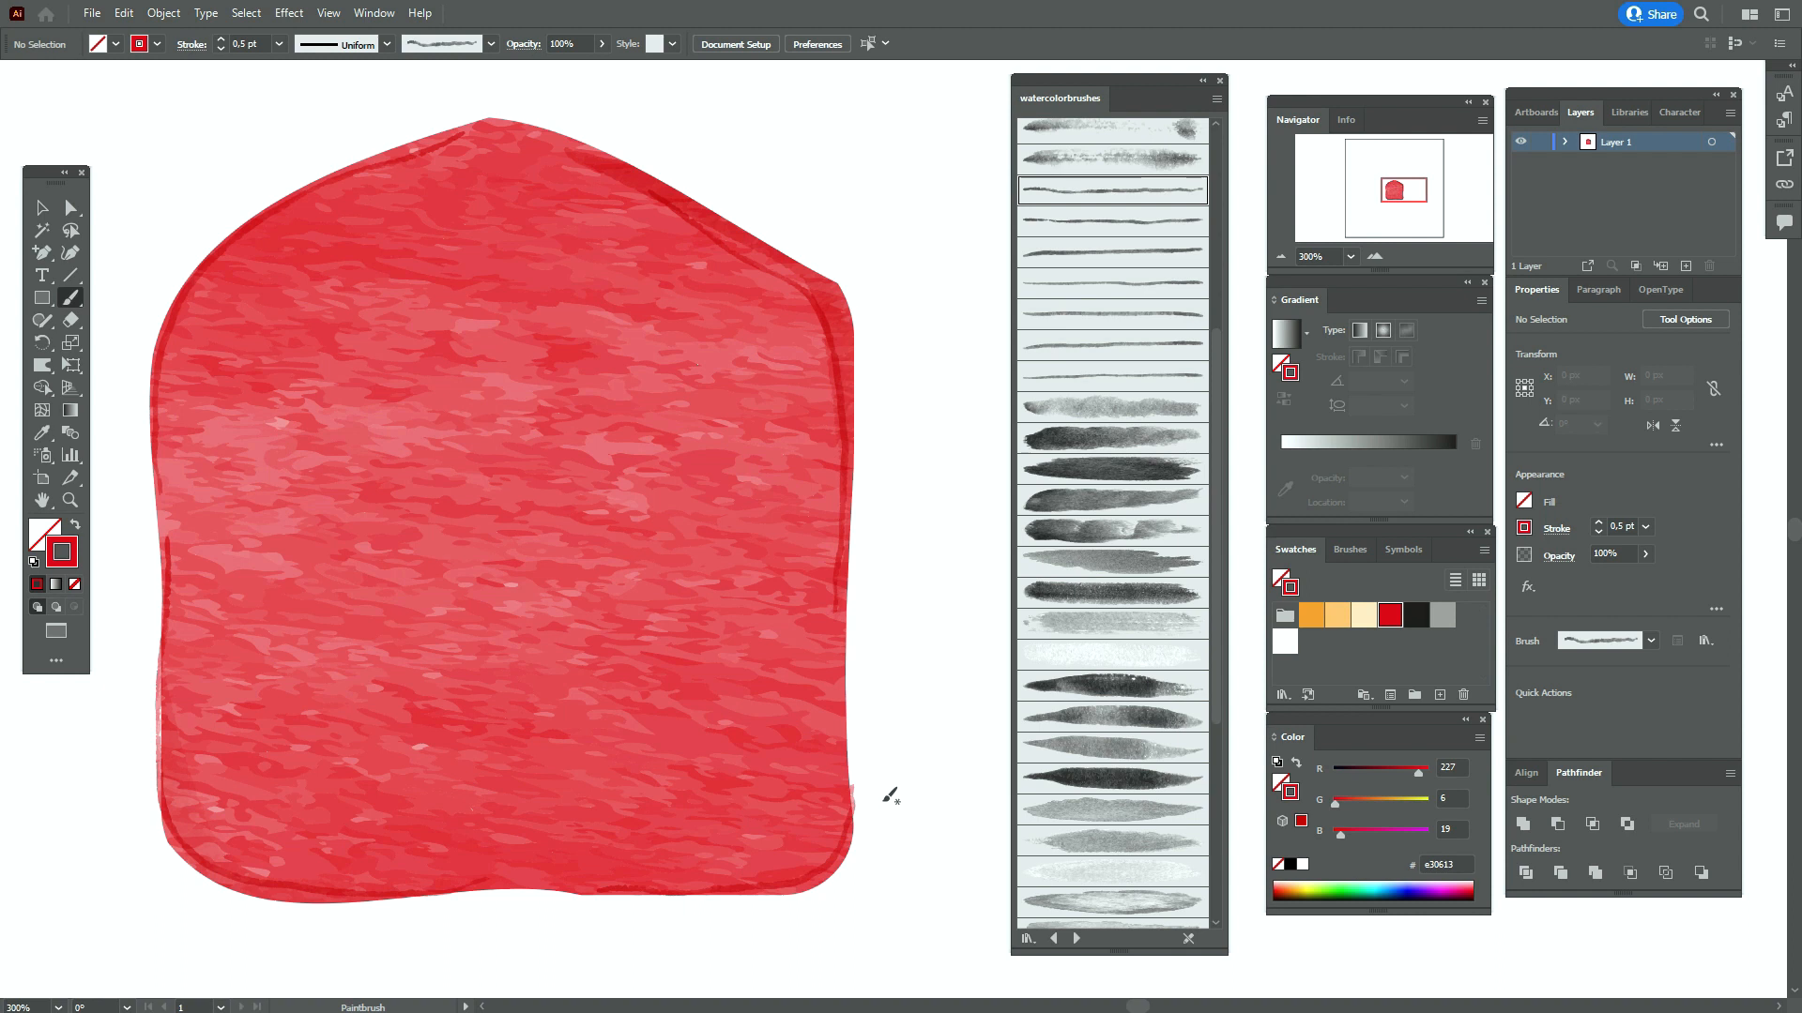
pyautogui.click(41, 208)
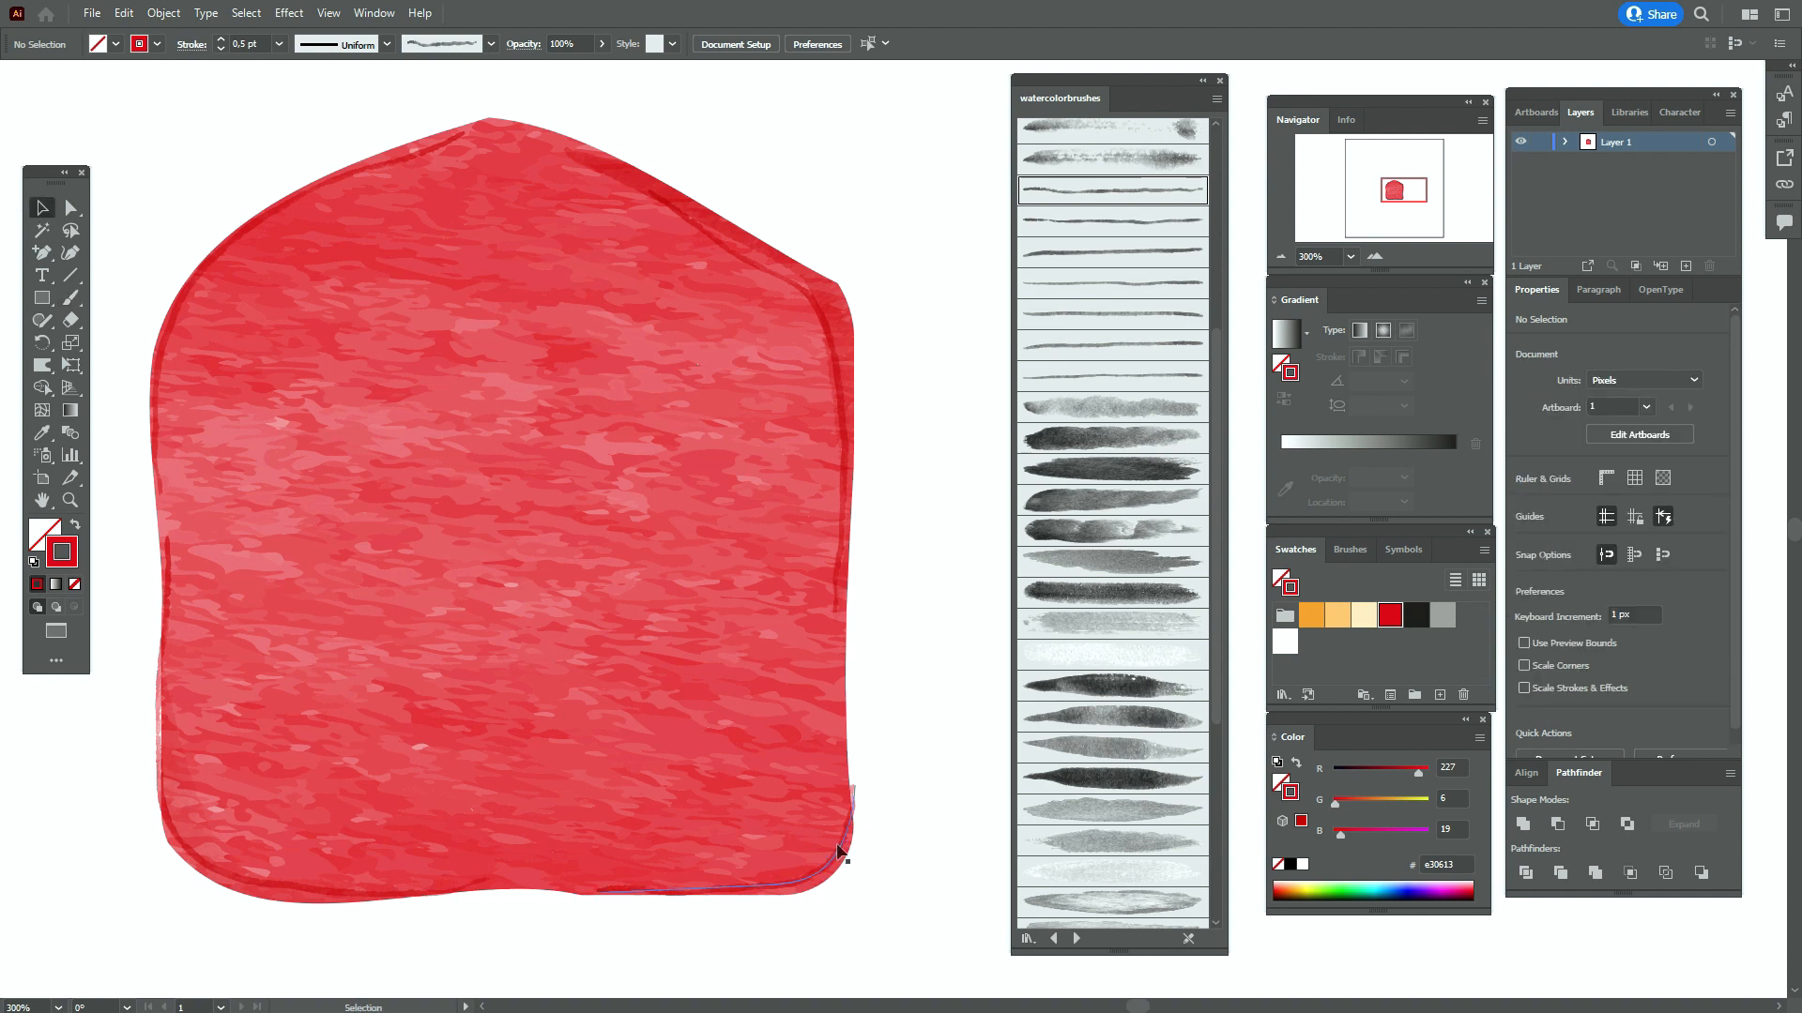
pyautogui.click(839, 852)
pyautogui.moveTo(857, 842); pyautogui.dragTo(843, 841)
# Adjust the path of the lower-right corner stroke so it follows the house's rounded corner
pyautogui.click(70, 208)
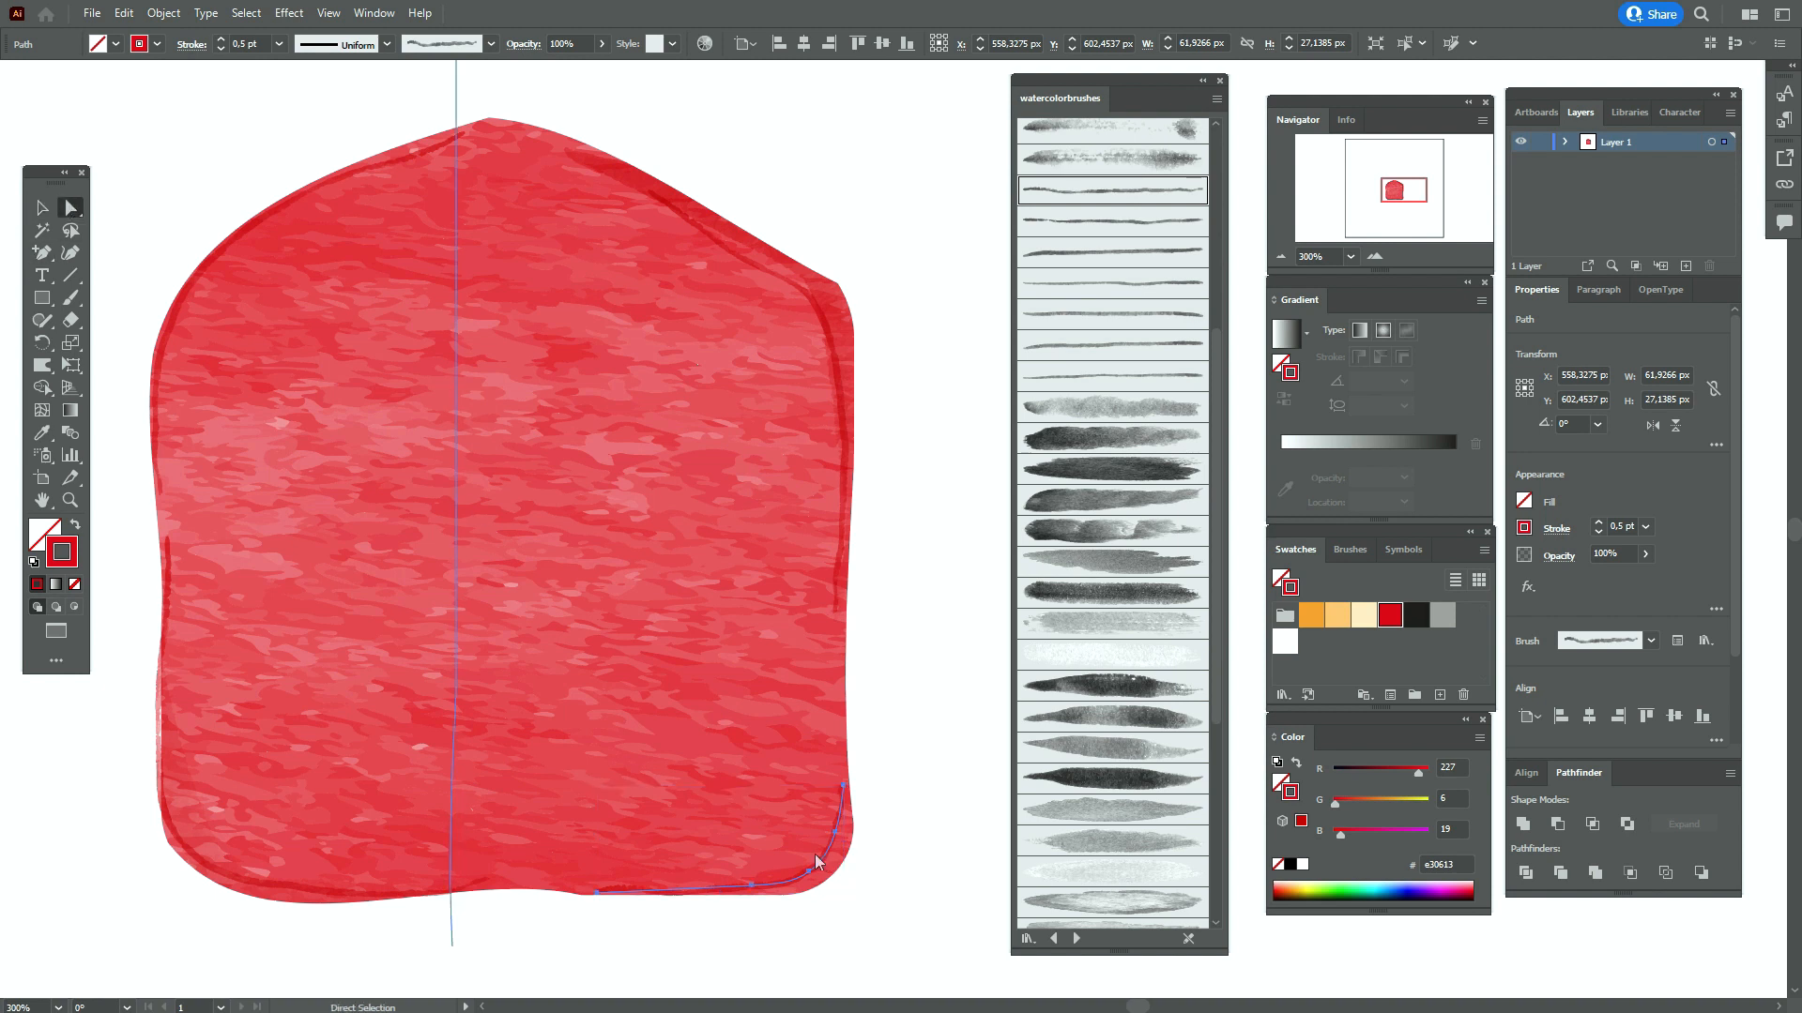
pyautogui.moveTo(814, 879); pyautogui.dragTo(839, 840)
pyautogui.hotkey('ctrl', 'z')
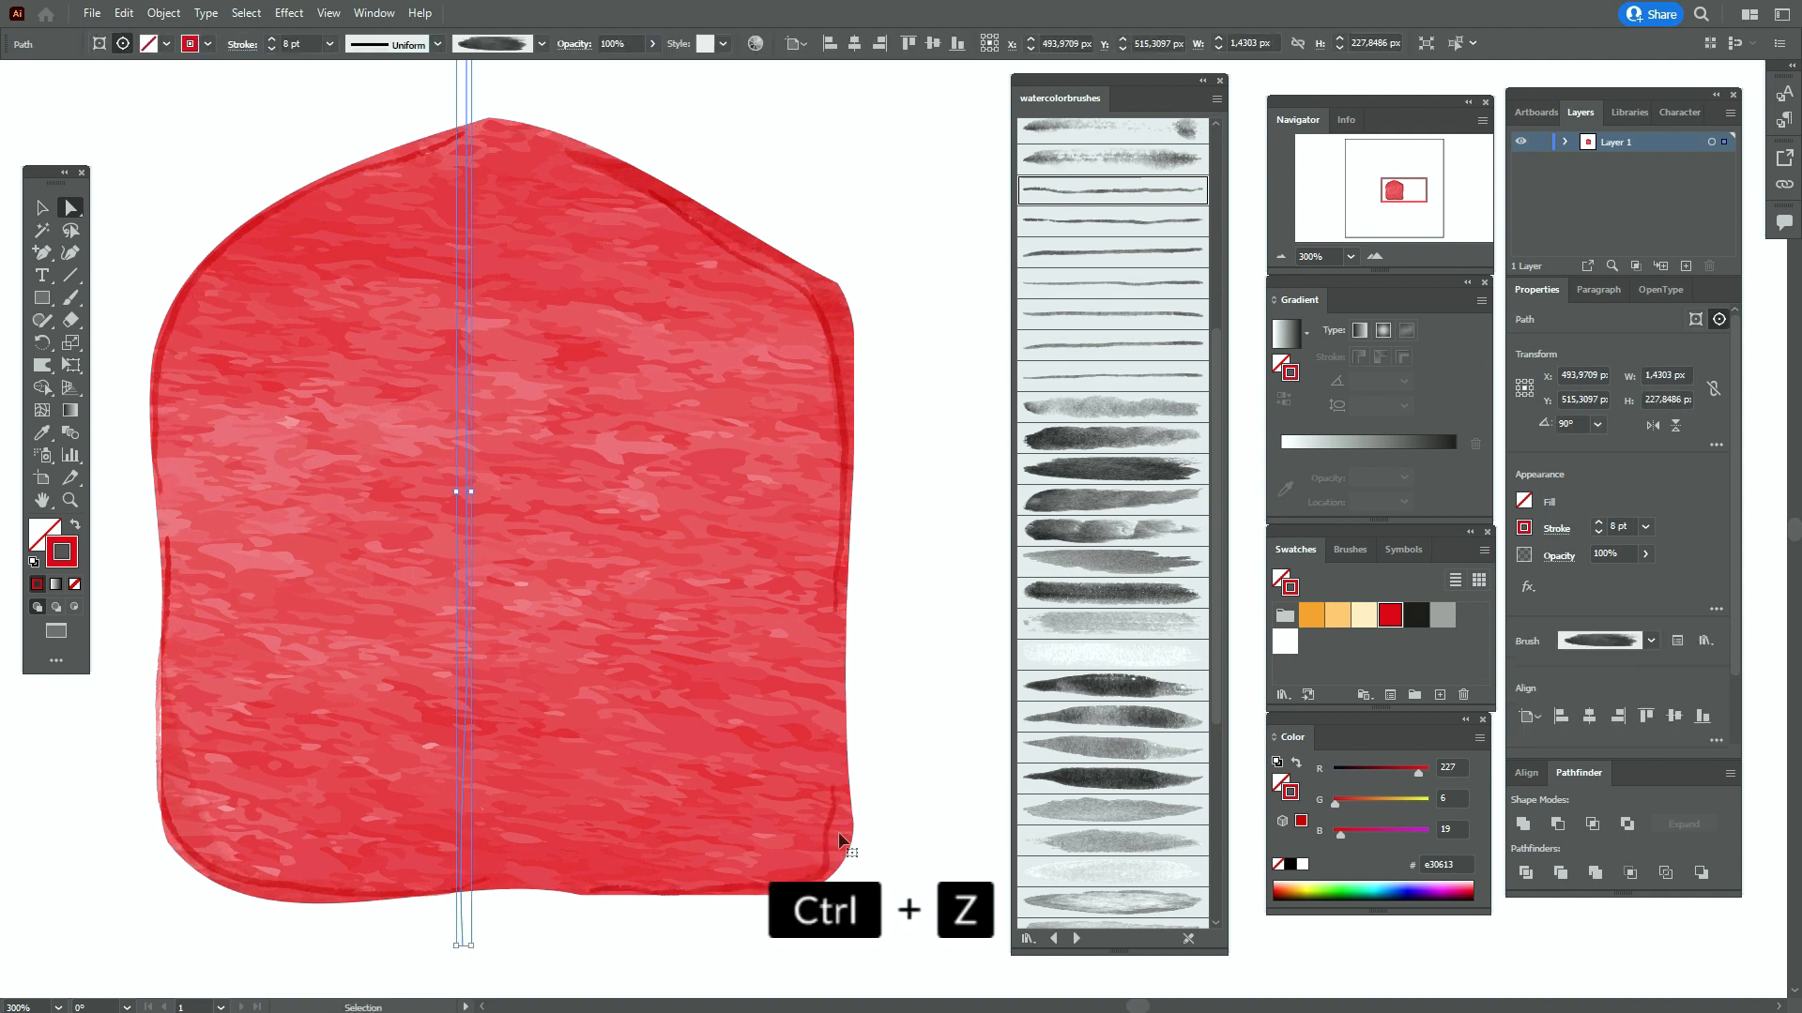
pyautogui.moveTo(827, 833); pyautogui.dragTo(837, 835)
pyautogui.click(903, 815)
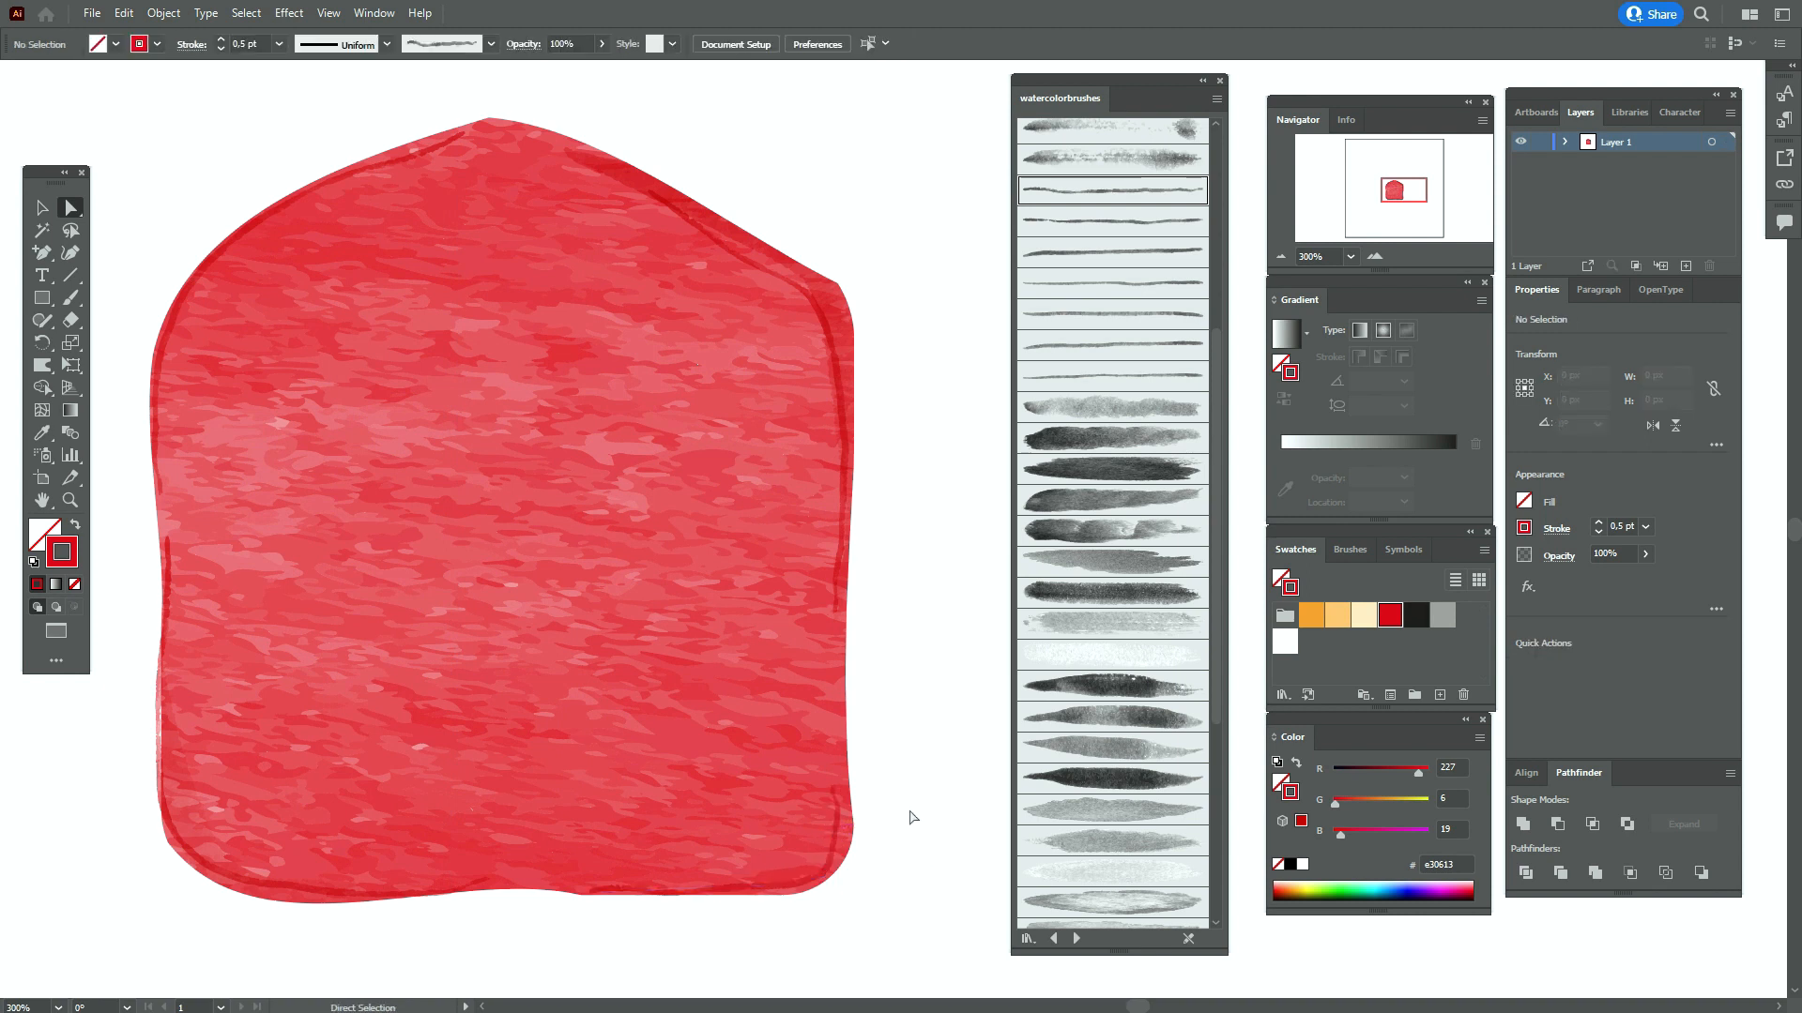
# Set the Paintbrush to Watercolor brush 9 with 50% opacity
pyautogui.click(42, 500)
pyautogui.scroll(3, 1109, 483)
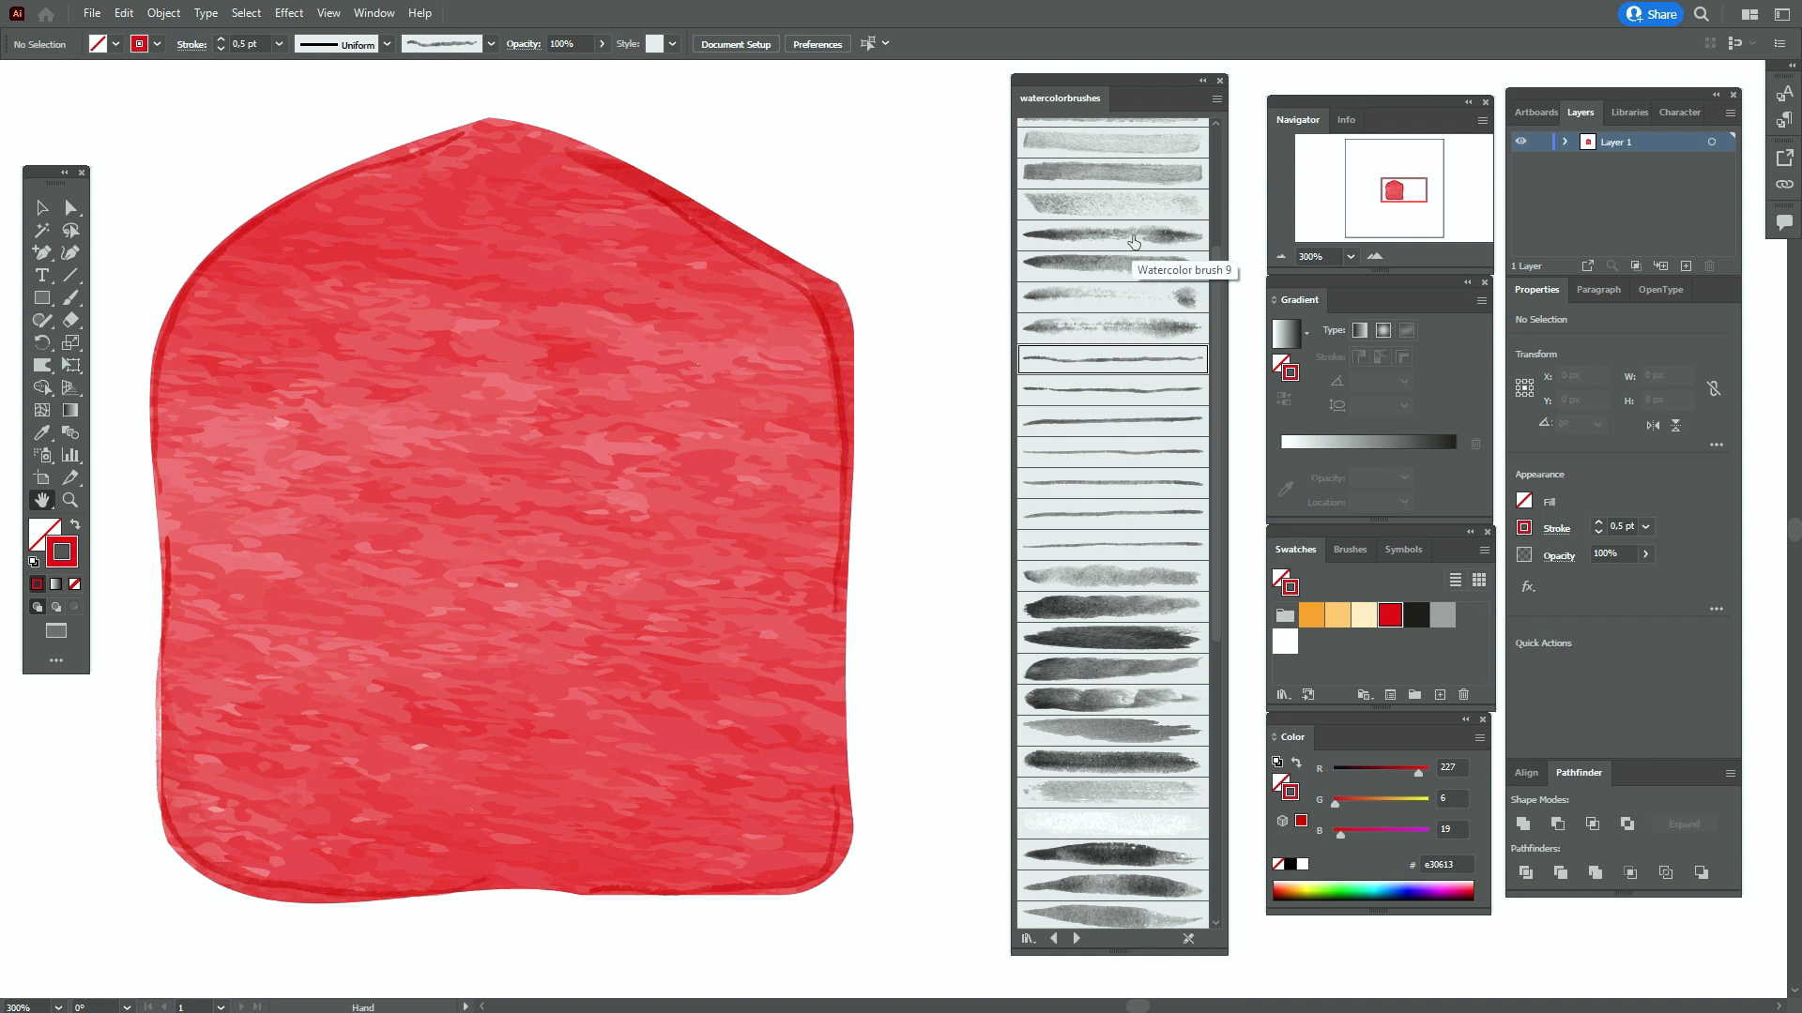
pyautogui.click(1134, 242)
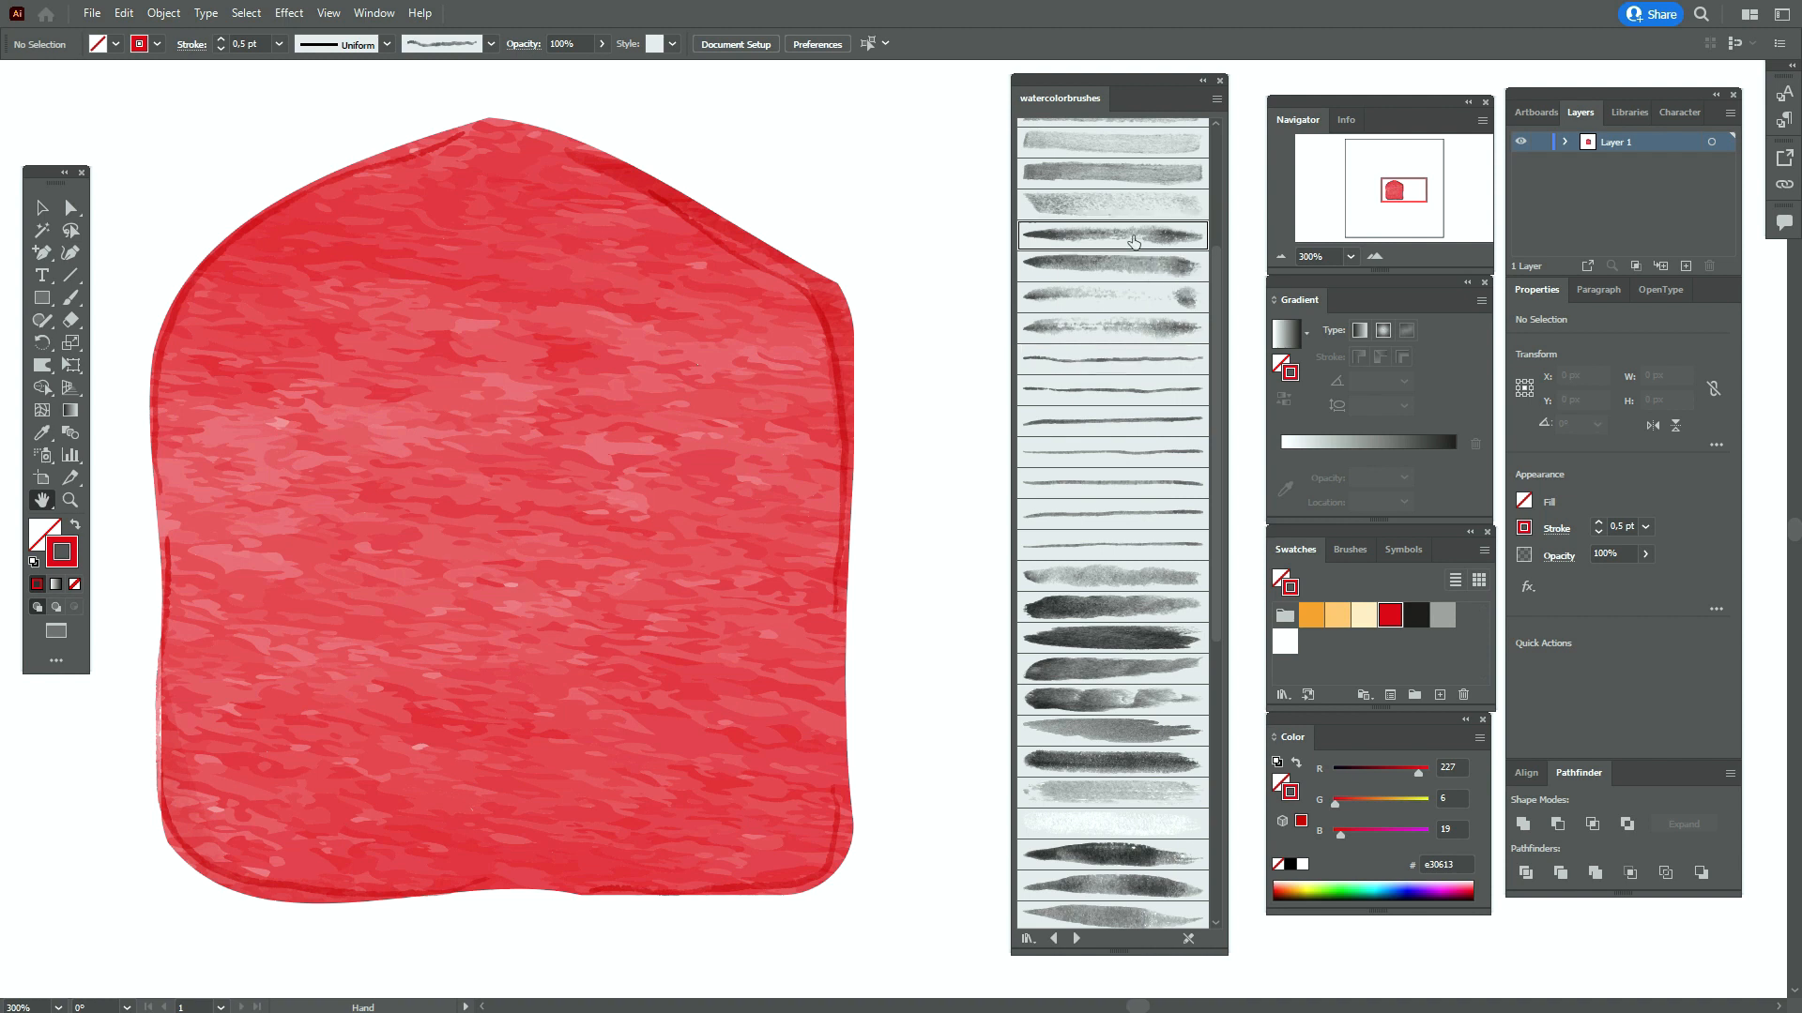
pyautogui.click(70, 298)
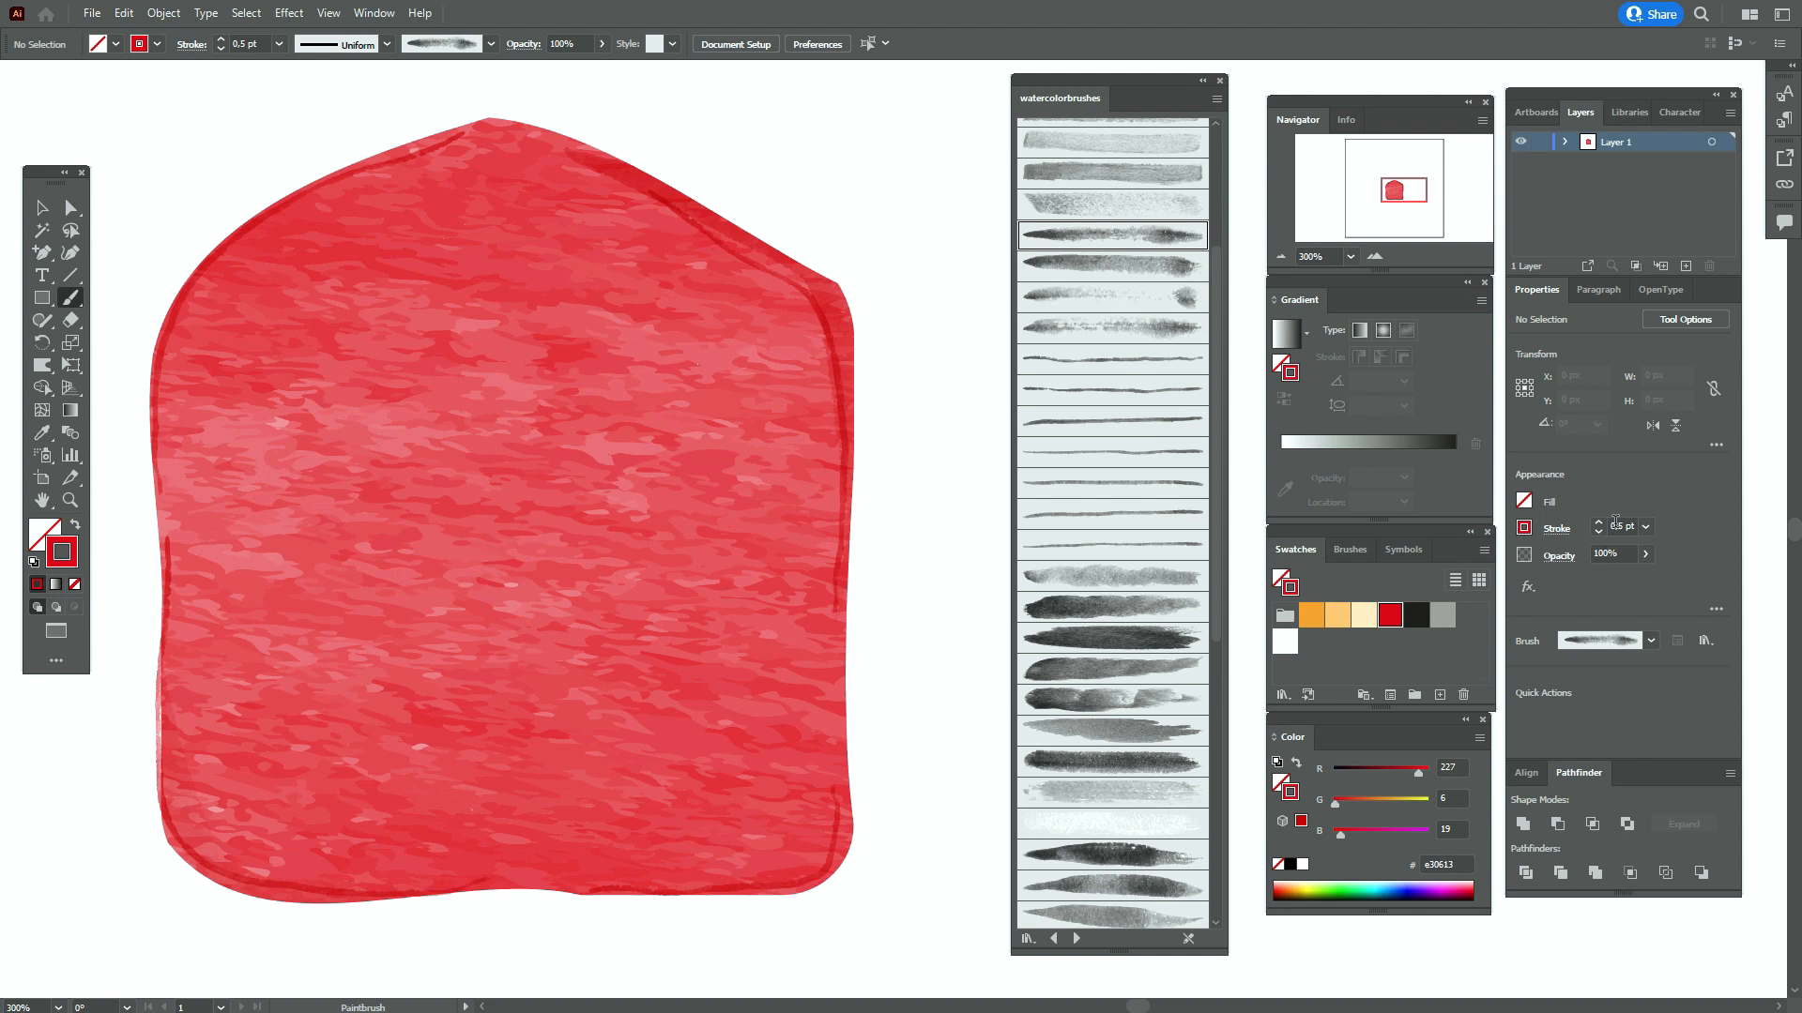
pyautogui.click(1605, 554)
pyautogui.write('50')
pyautogui.press('Return')
pyautogui.click(1559, 555)
pyautogui.click(1562, 557)
# Paint soft 0,5 pt shading strokes around the lower-left corner, up the left side and along both roof slopes to the right side
pyautogui.moveTo(174, 626)
pyautogui.mouseDown()
pyautogui.moveTo(164, 694)
pyautogui.moveTo(196, 805)
pyautogui.moveTo(248, 875)
pyautogui.moveTo(539, 883)
pyautogui.mouseUp()
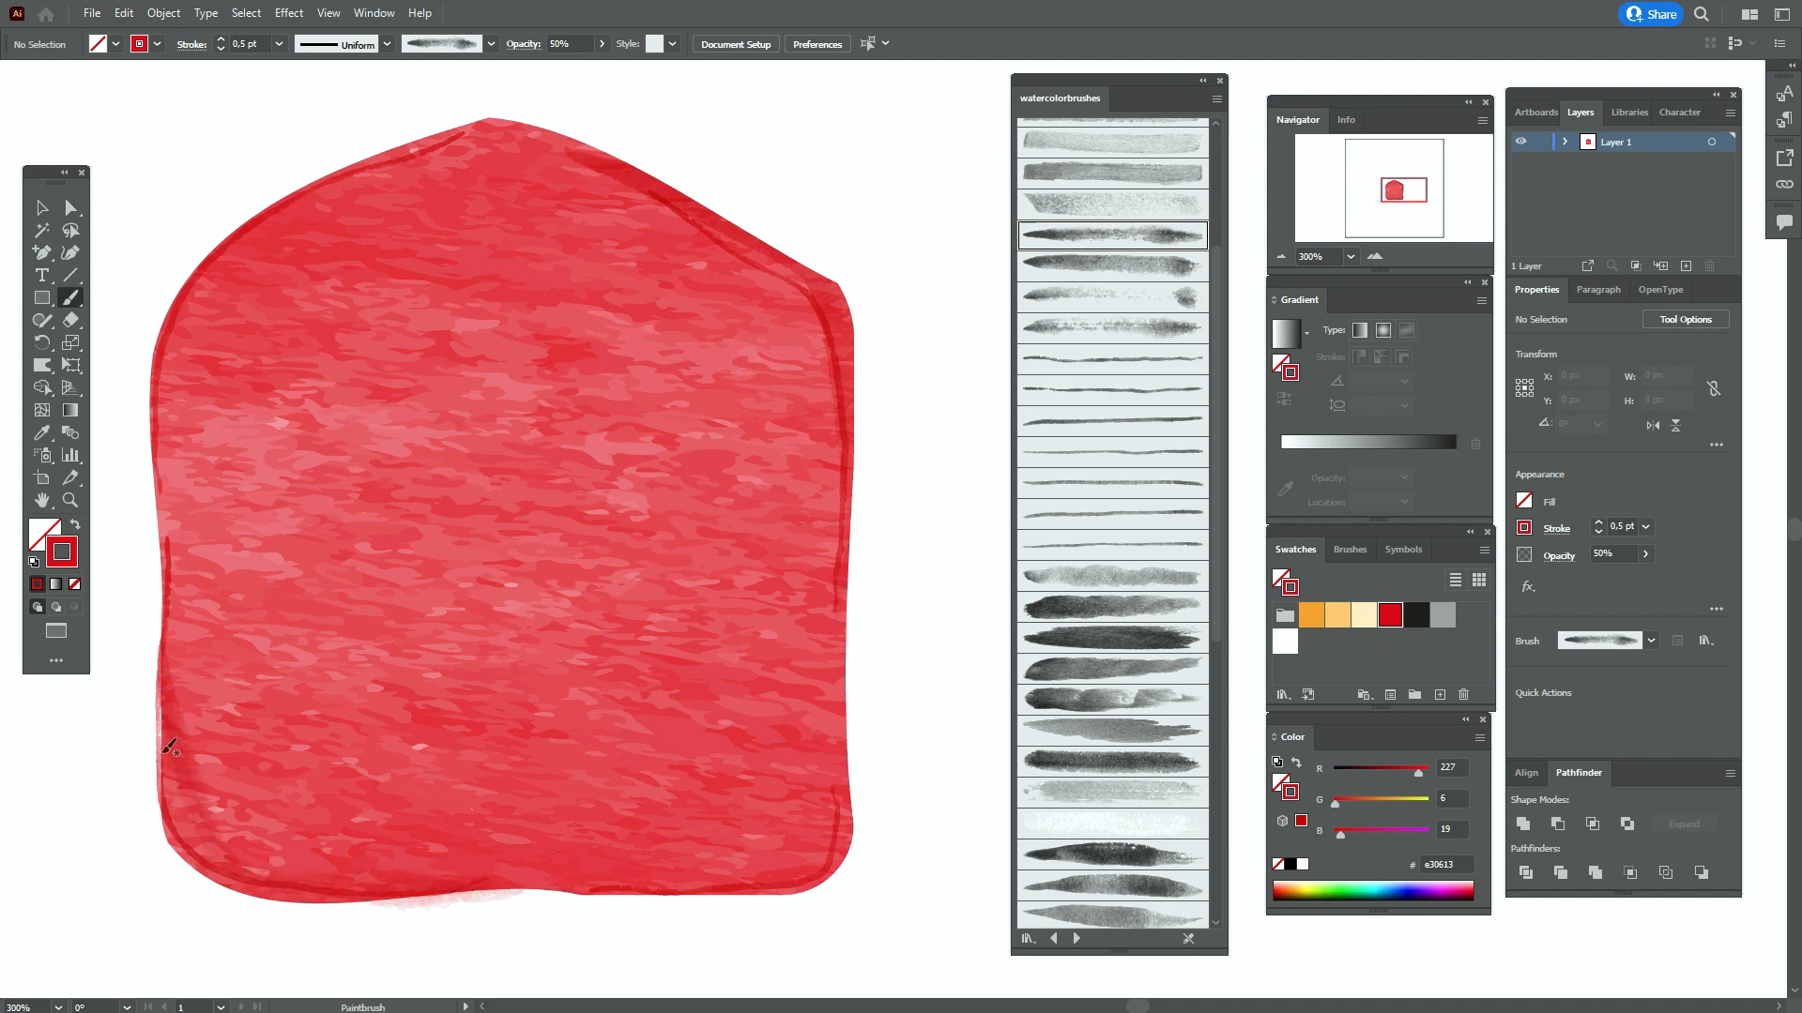
pyautogui.moveTo(170, 732)
pyautogui.mouseDown()
pyautogui.moveTo(217, 861)
pyautogui.moveTo(282, 865)
pyautogui.mouseUp()
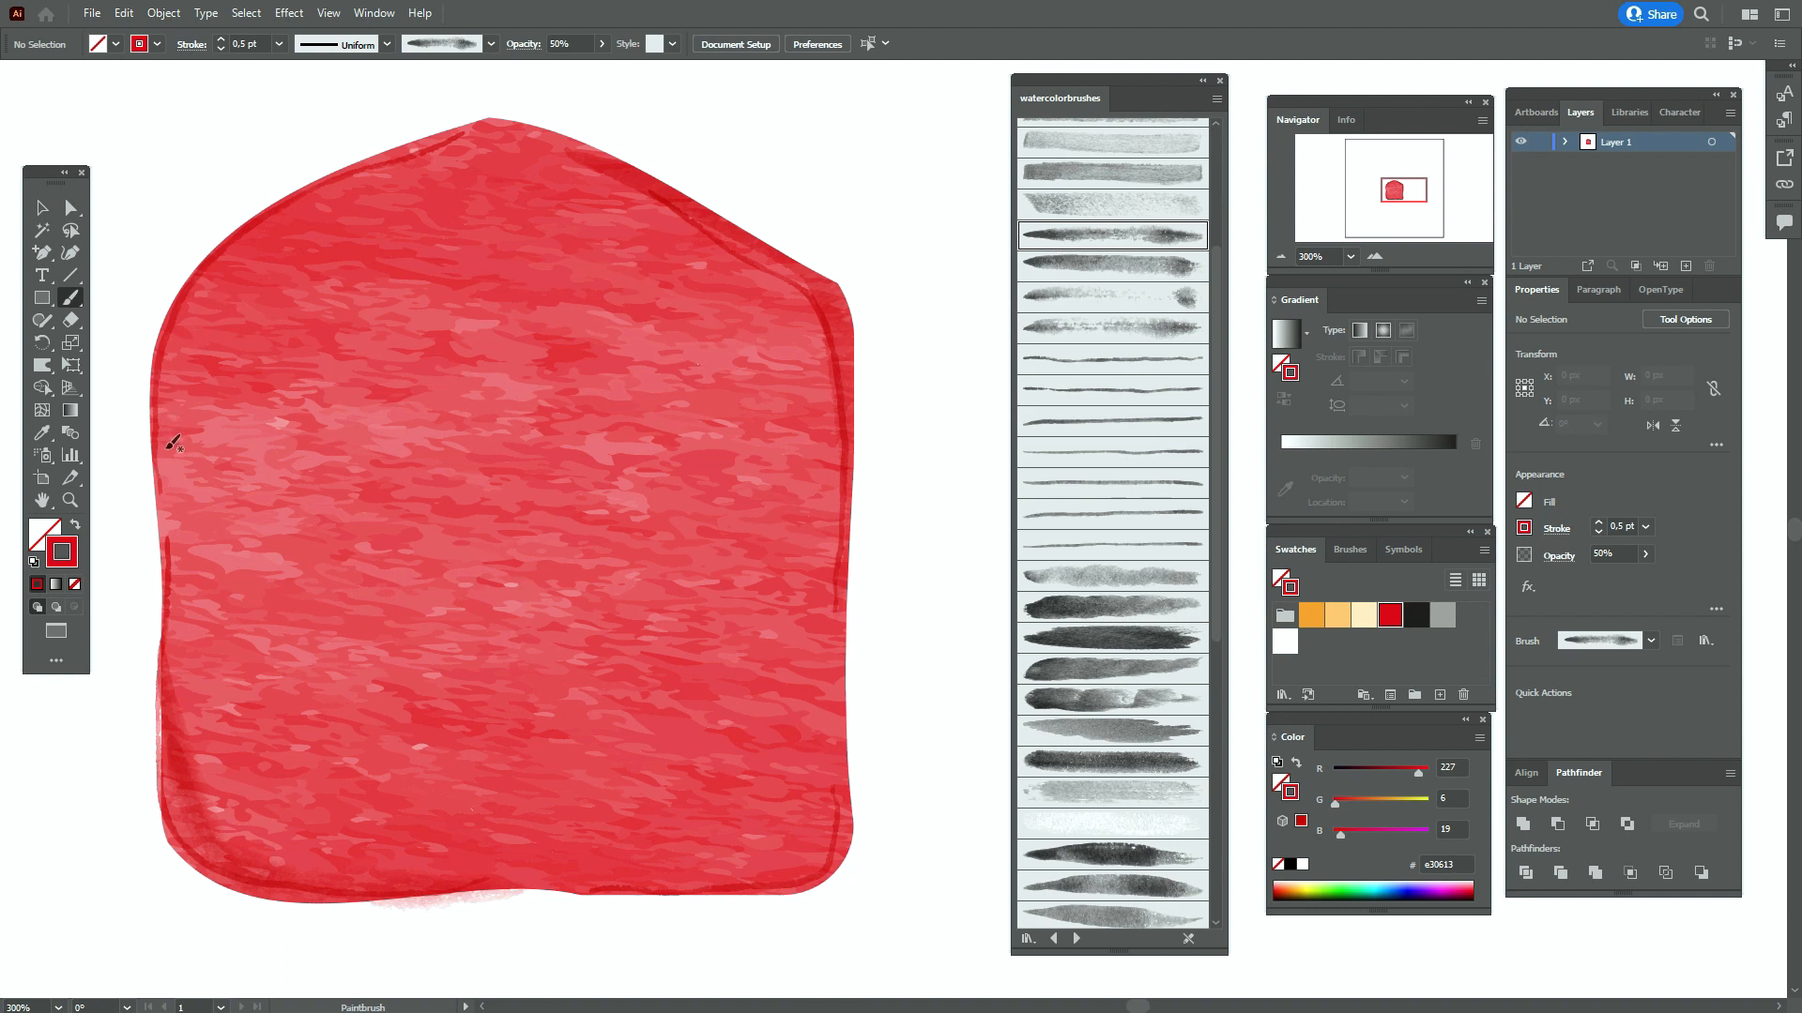
pyautogui.moveTo(159, 452); pyautogui.dragTo(170, 425)
pyautogui.moveTo(205, 280); pyautogui.dragTo(295, 208)
pyautogui.moveTo(378, 162); pyautogui.dragTo(507, 134)
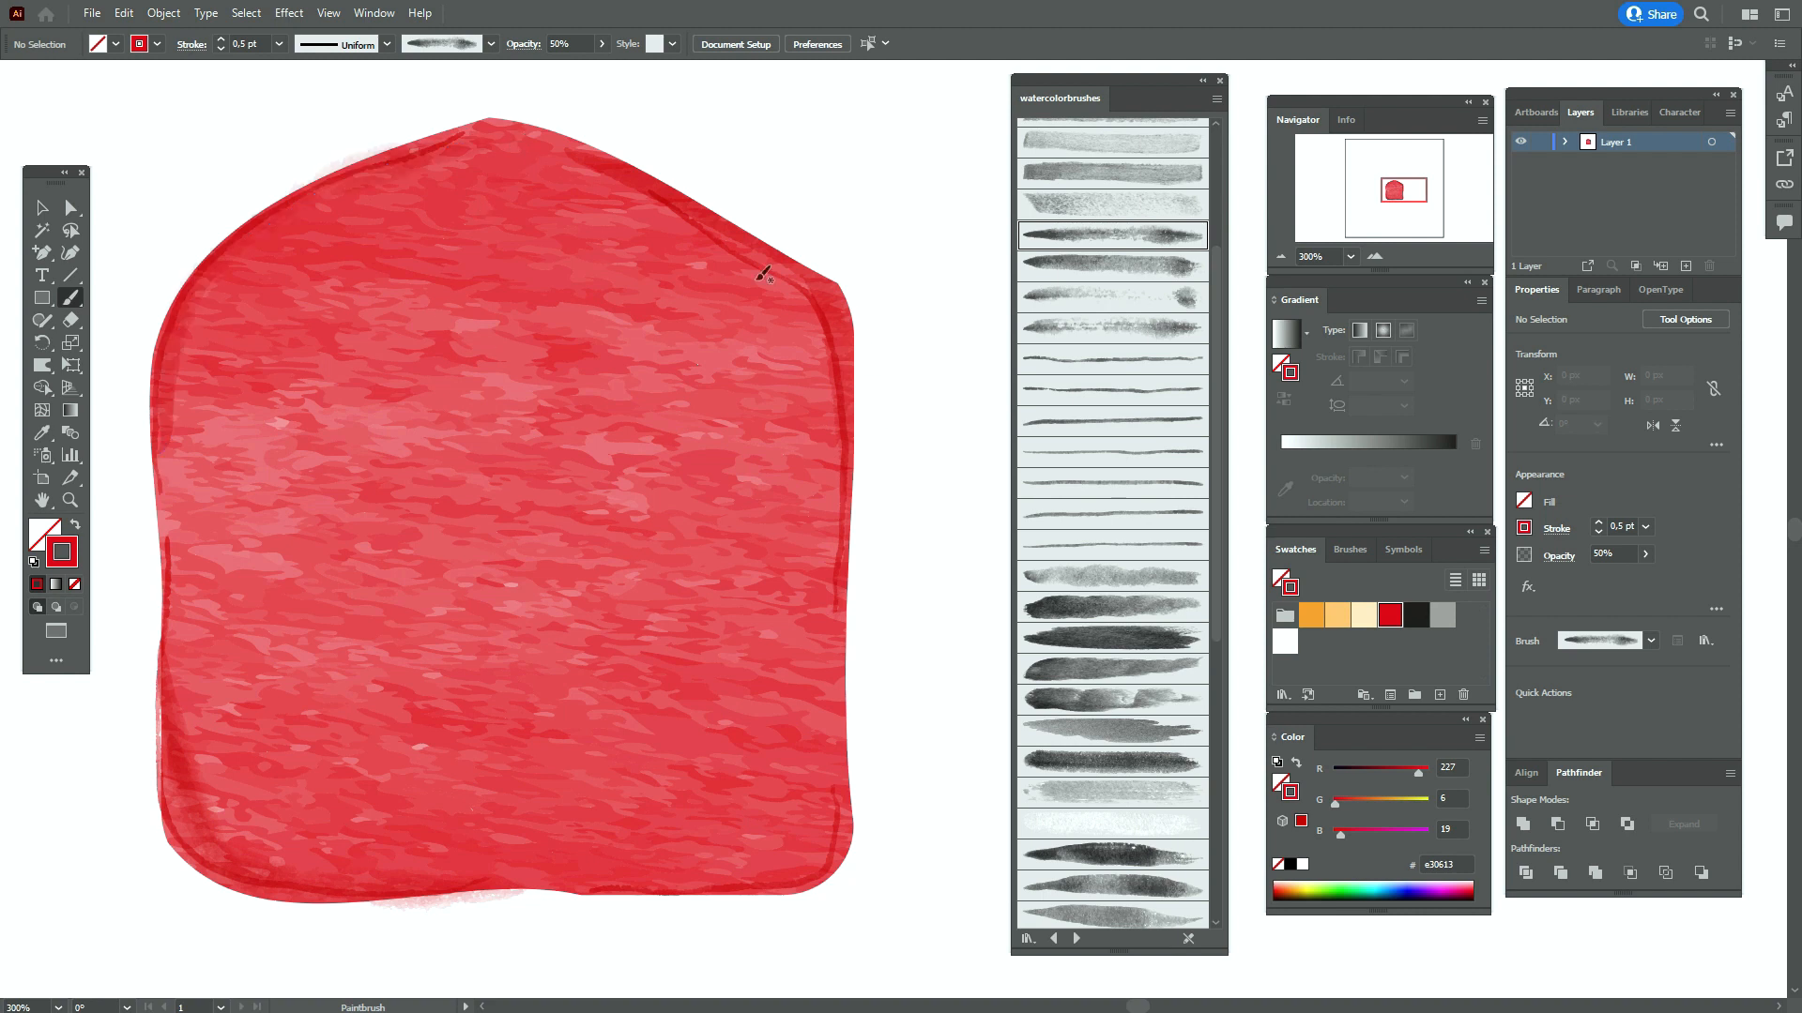
pyautogui.moveTo(619, 178)
pyautogui.mouseDown()
pyautogui.moveTo(789, 277)
pyautogui.moveTo(842, 349)
pyautogui.moveTo(847, 507)
pyautogui.mouseUp()
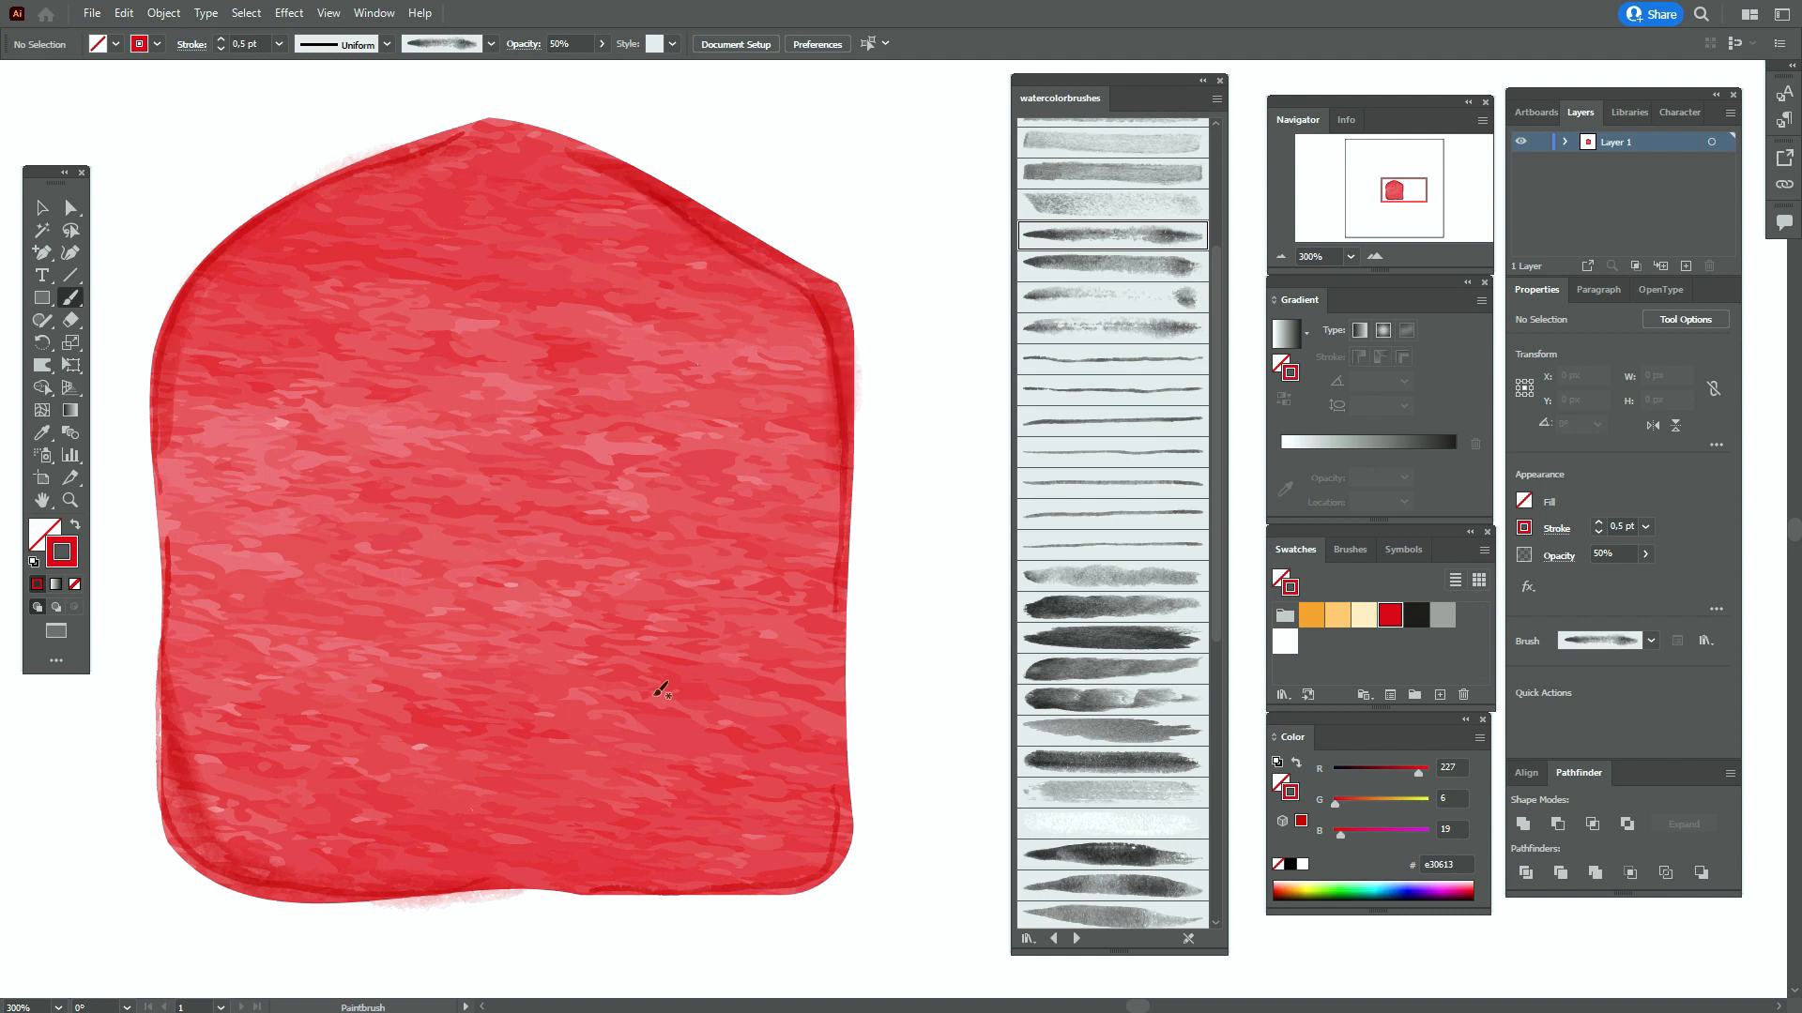
# Stretch the soft shading stroke around the house's lower-left corner and base slightly downward
pyautogui.click(41, 207)
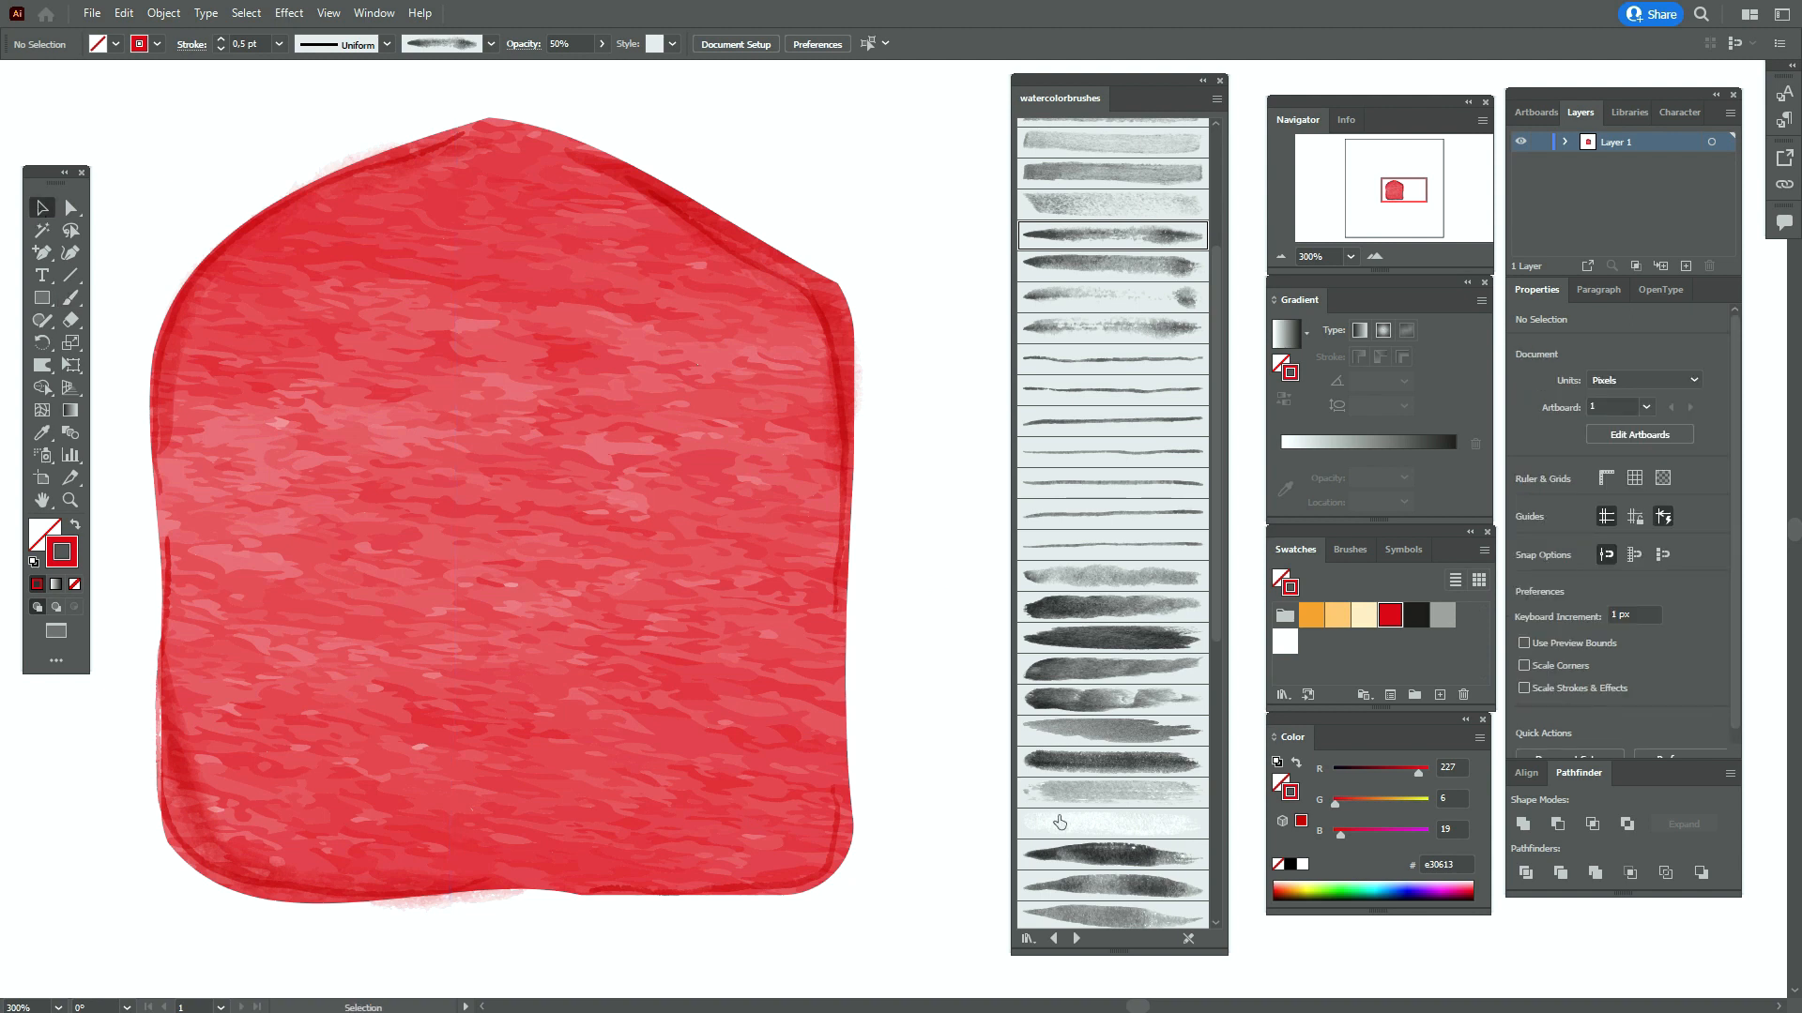
pyautogui.click(470, 903)
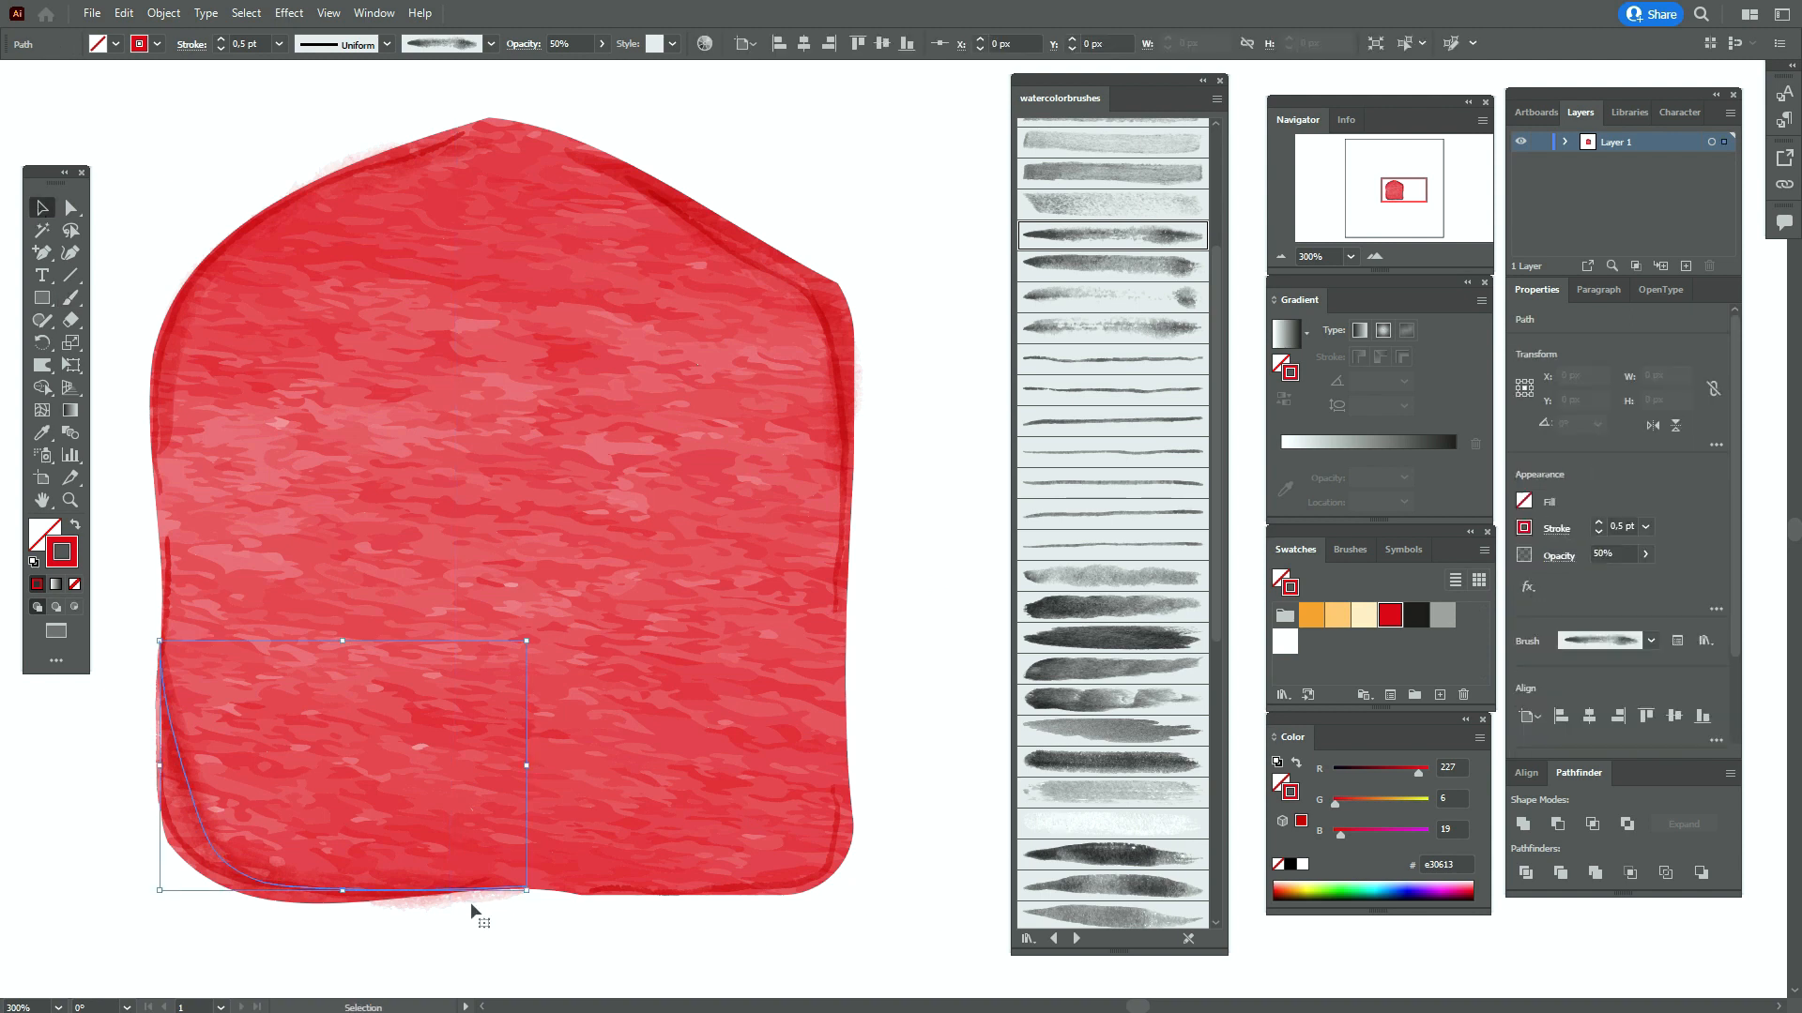
pyautogui.moveTo(340, 892); pyautogui.dragTo(341, 896)
# Release the clipping mask of the house
pyautogui.click(702, 798)
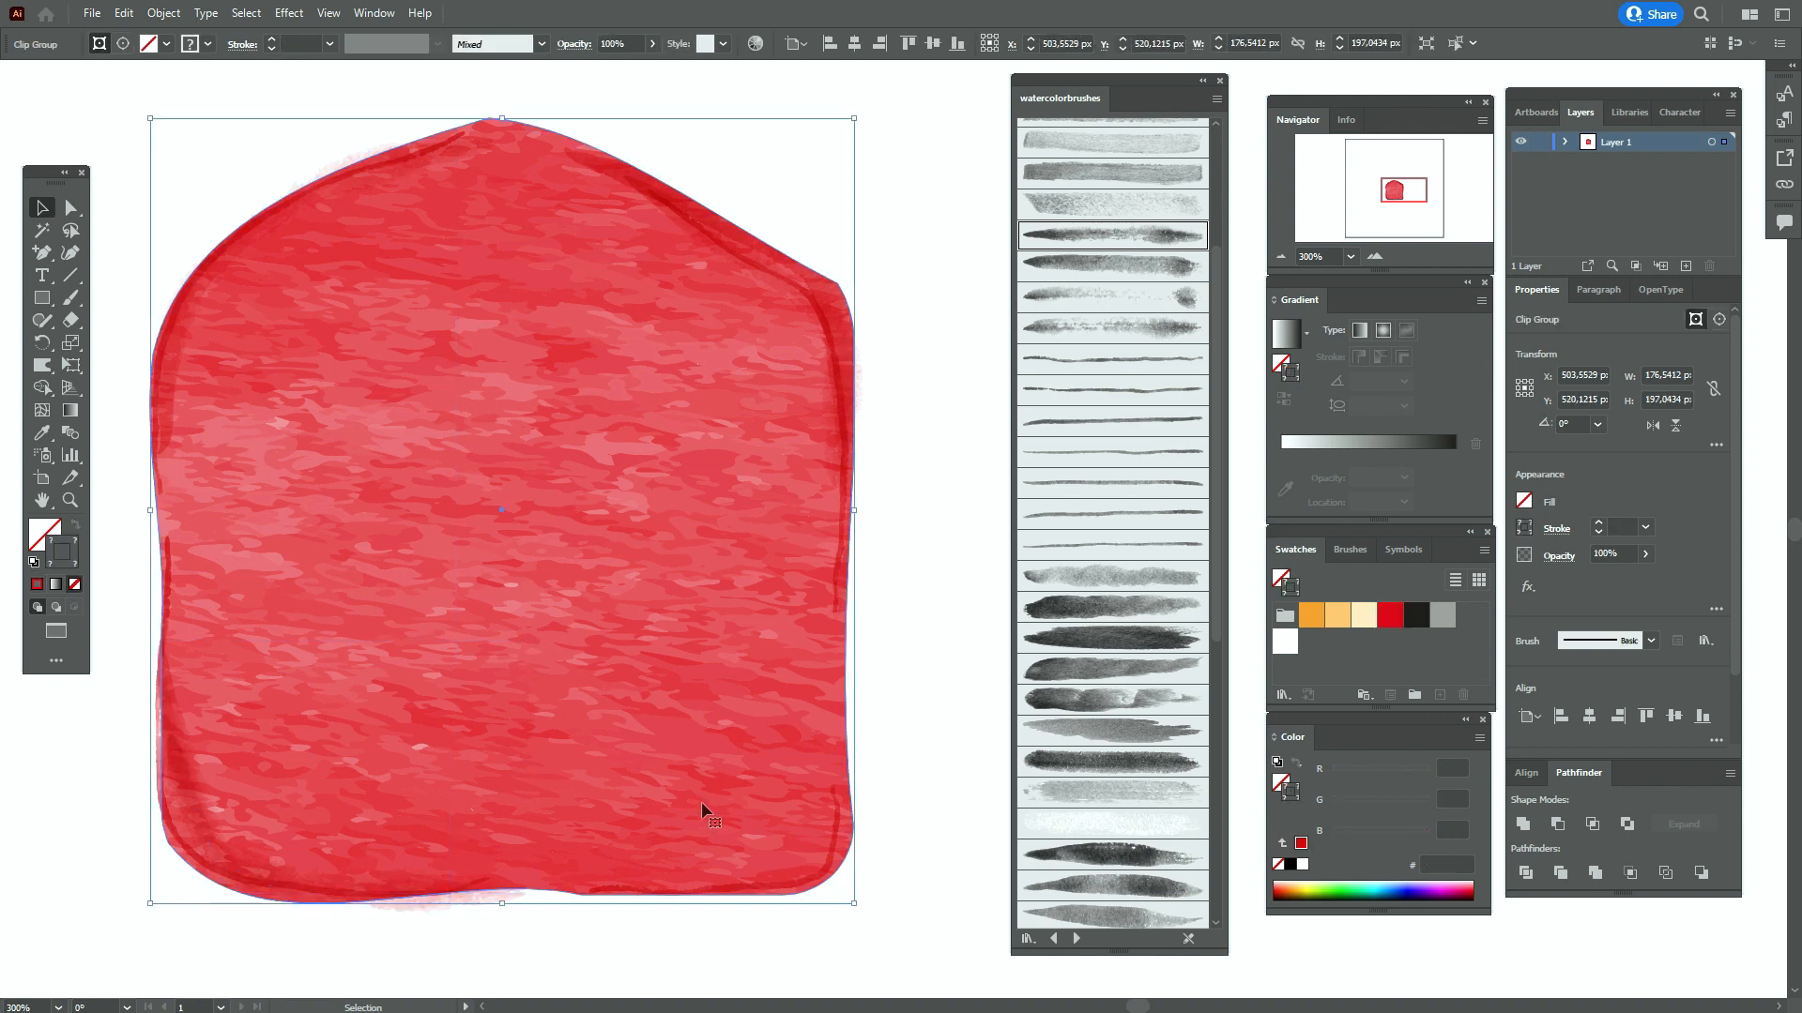
pyautogui.rightClick(701, 803)
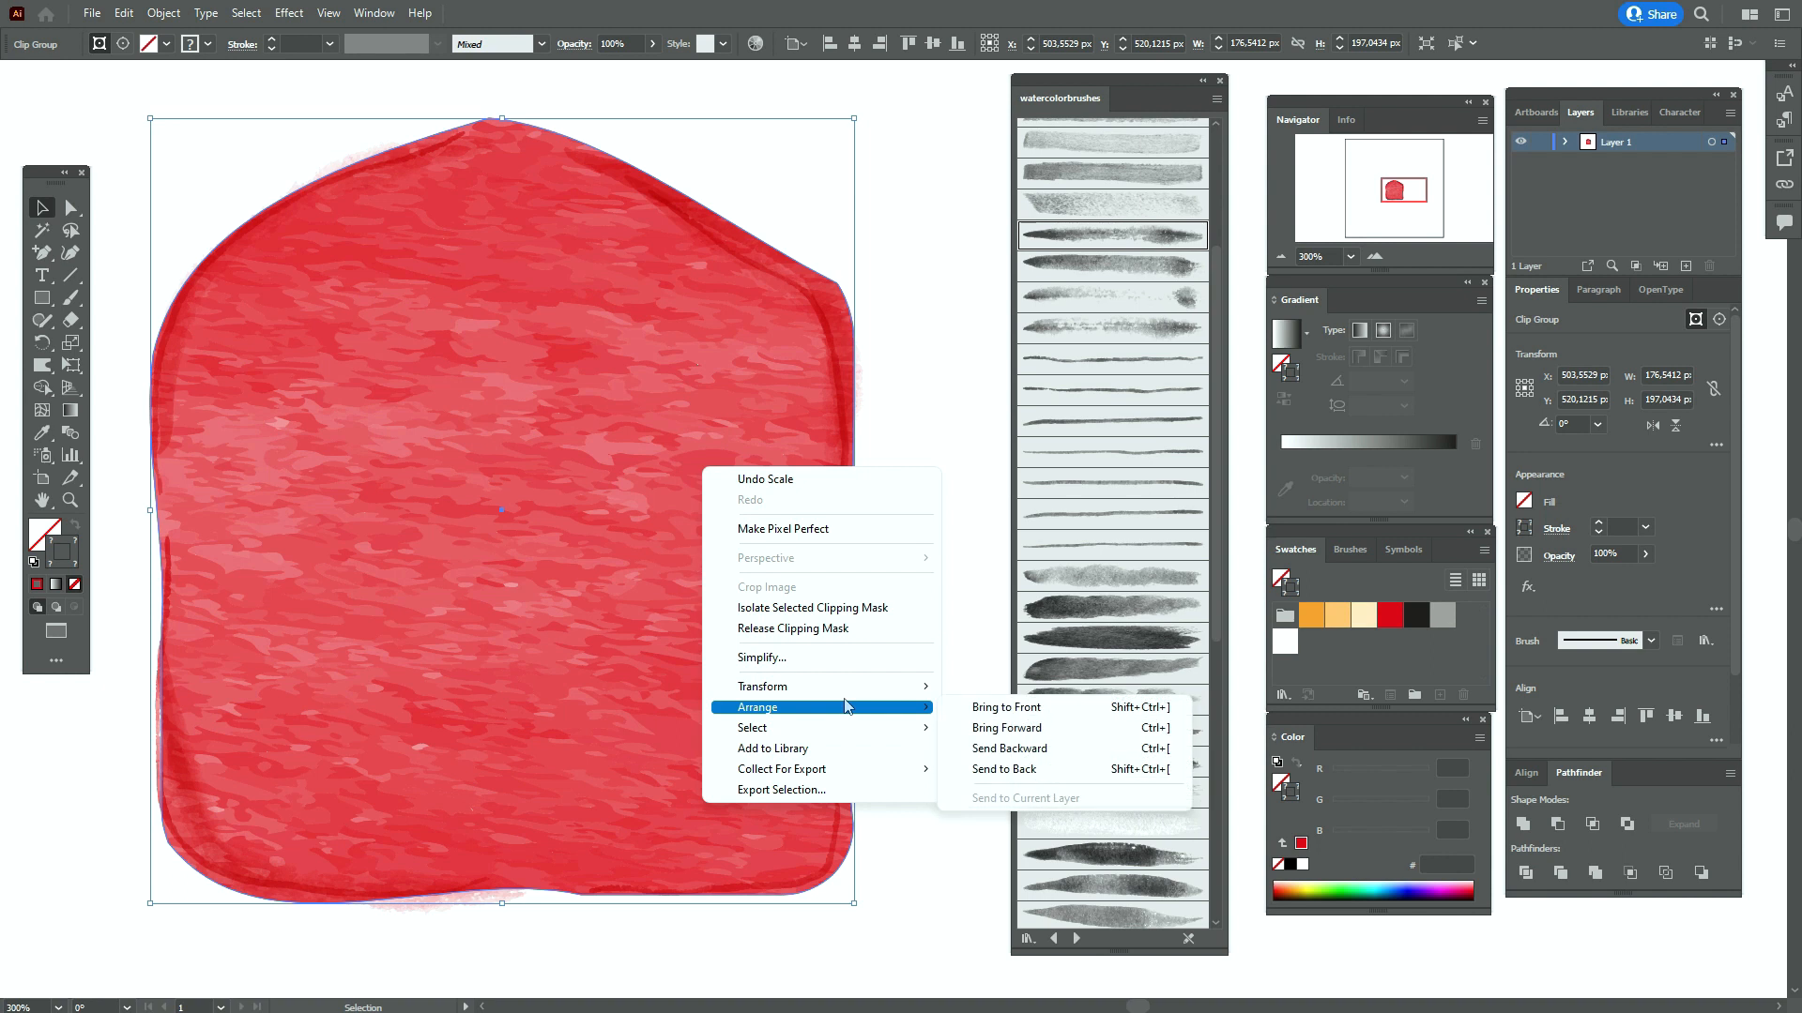
pyautogui.click(862, 633)
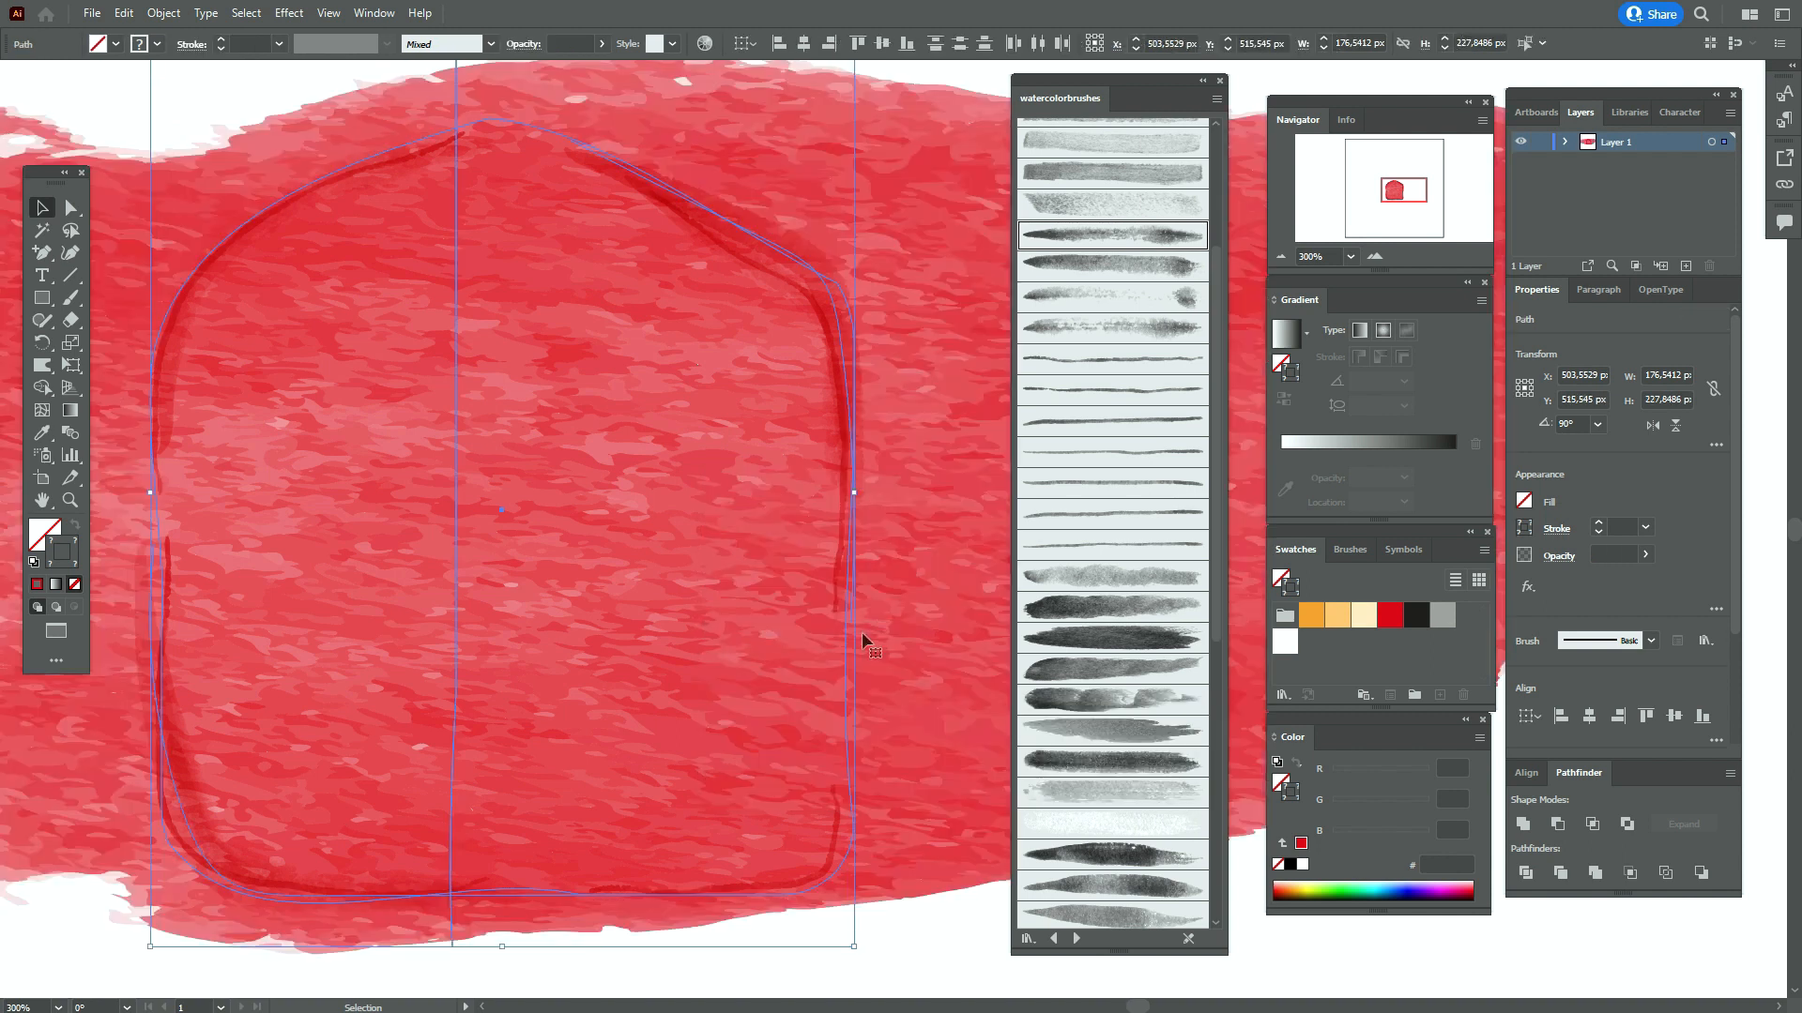
pyautogui.click(110, 84)
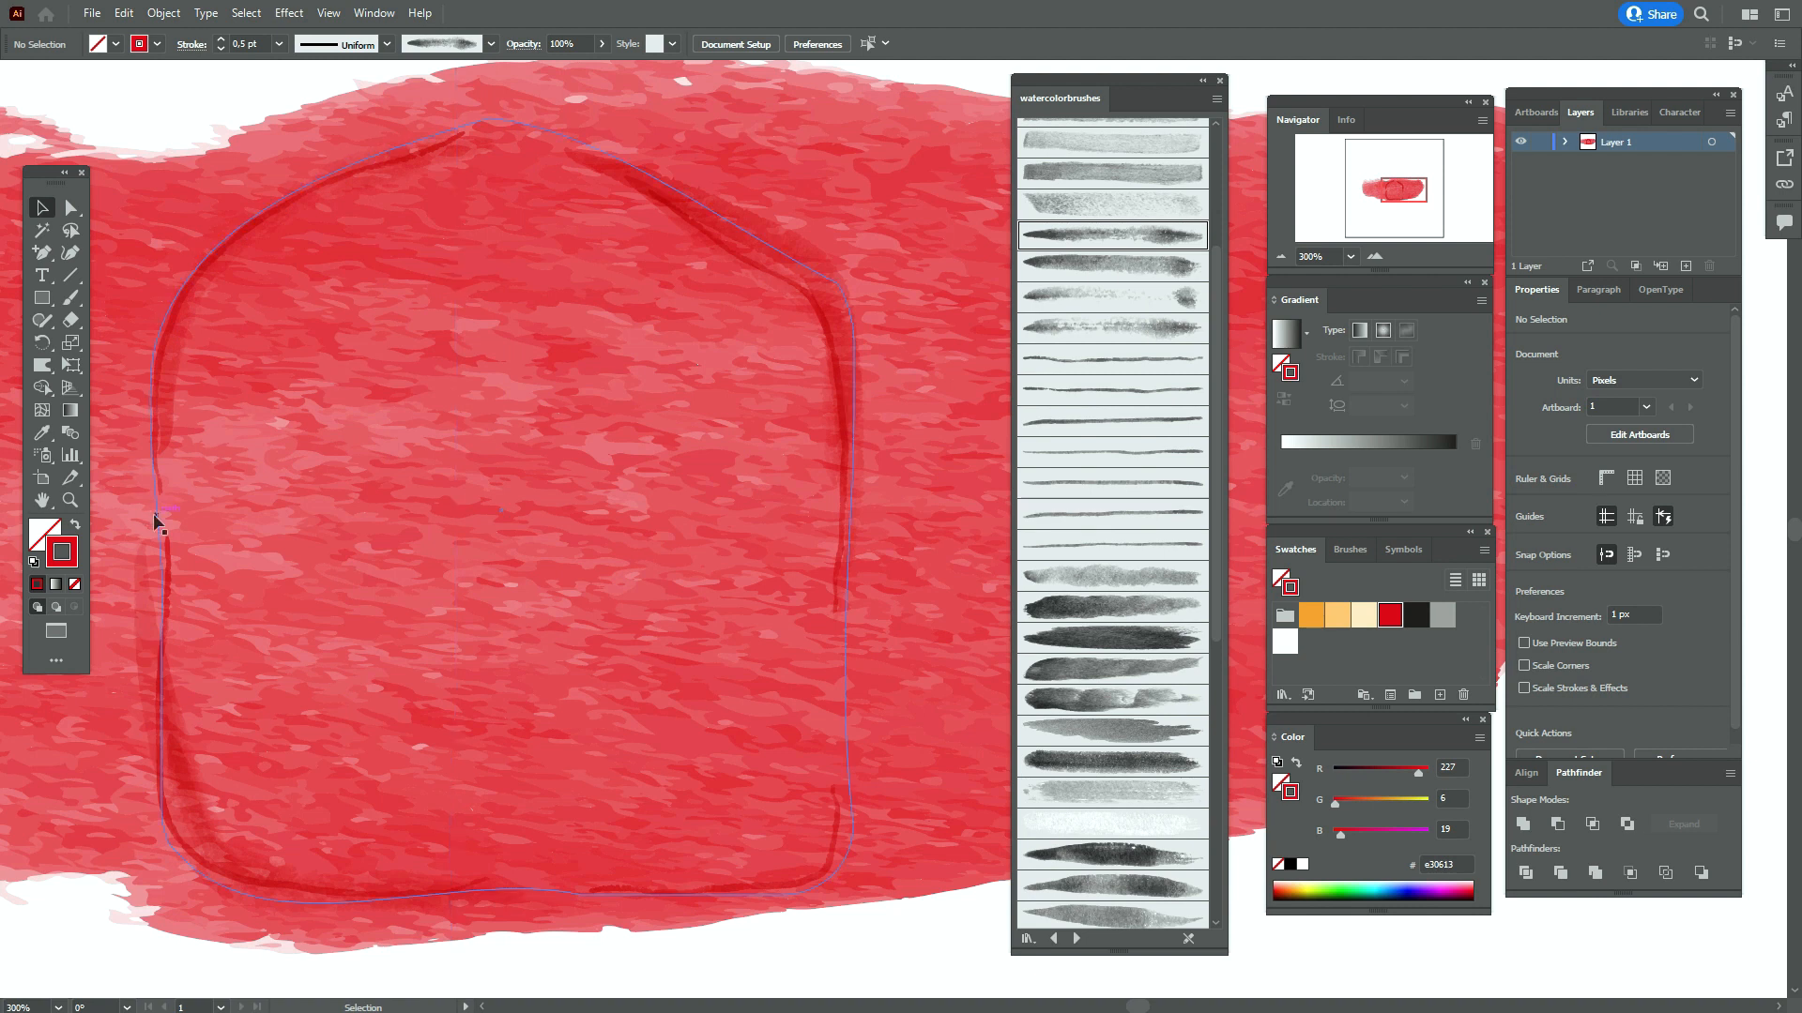
# Bring the house outline to the front and clip all the artwork to it with a clipping mask
pyautogui.click(157, 521)
pyautogui.rightClick(503, 551)
pyautogui.moveTo(671, 452)
pyautogui.click(805, 452)
pyautogui.hotkey('ctrl', 'a')
pyautogui.rightClick(832, 380)
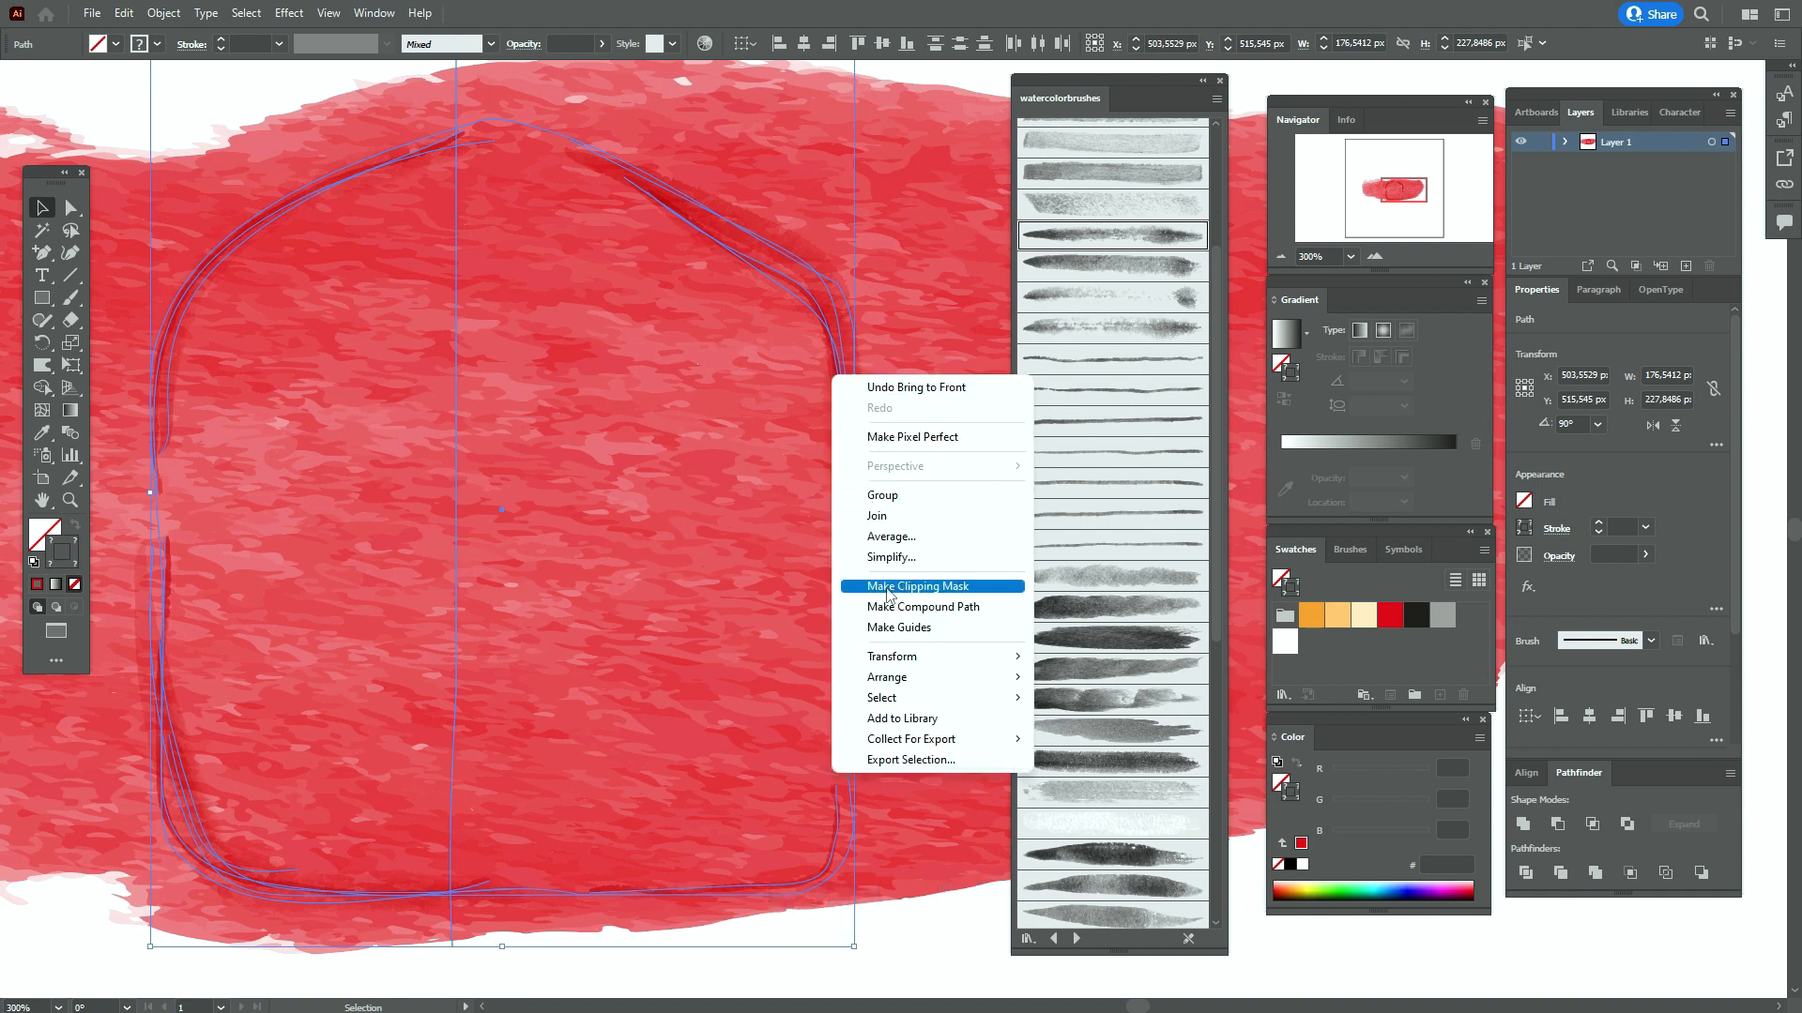
pyautogui.click(886, 586)
pyautogui.click(901, 671)
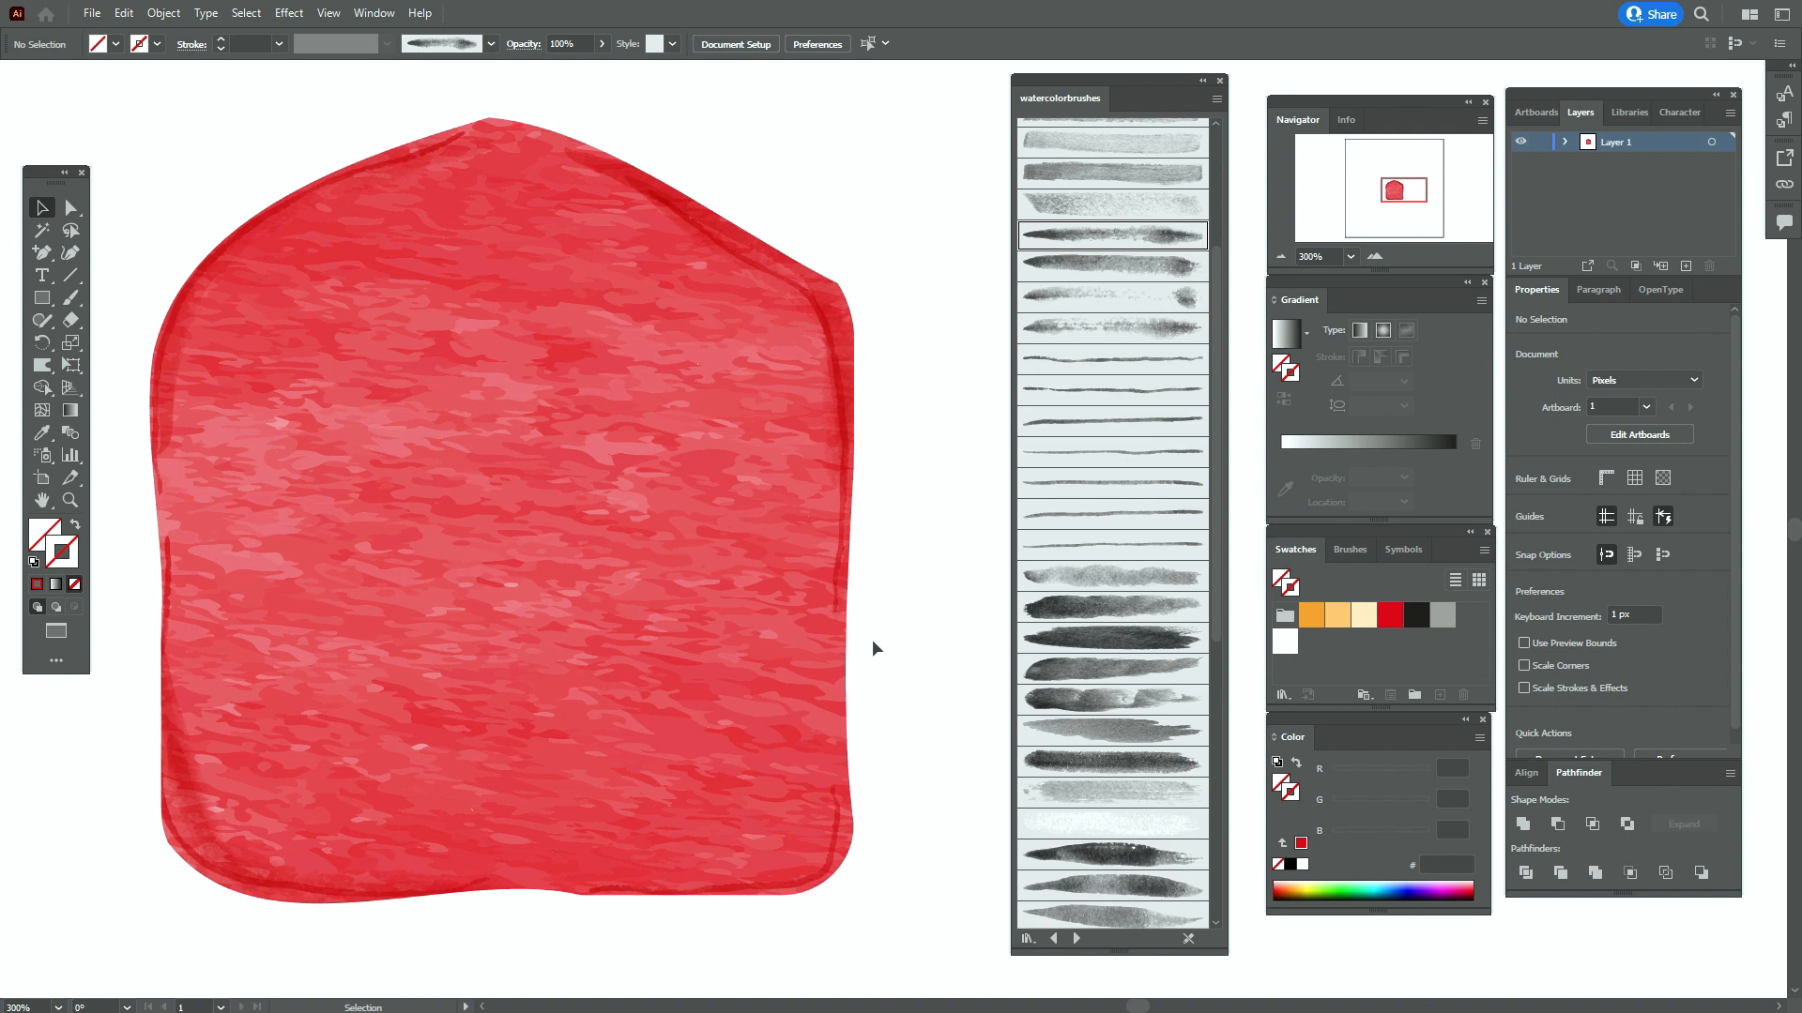
# Set the Paintbrush to Scatter Brush 2 with the red e30613 stroke color
pyautogui.click(1390, 616)
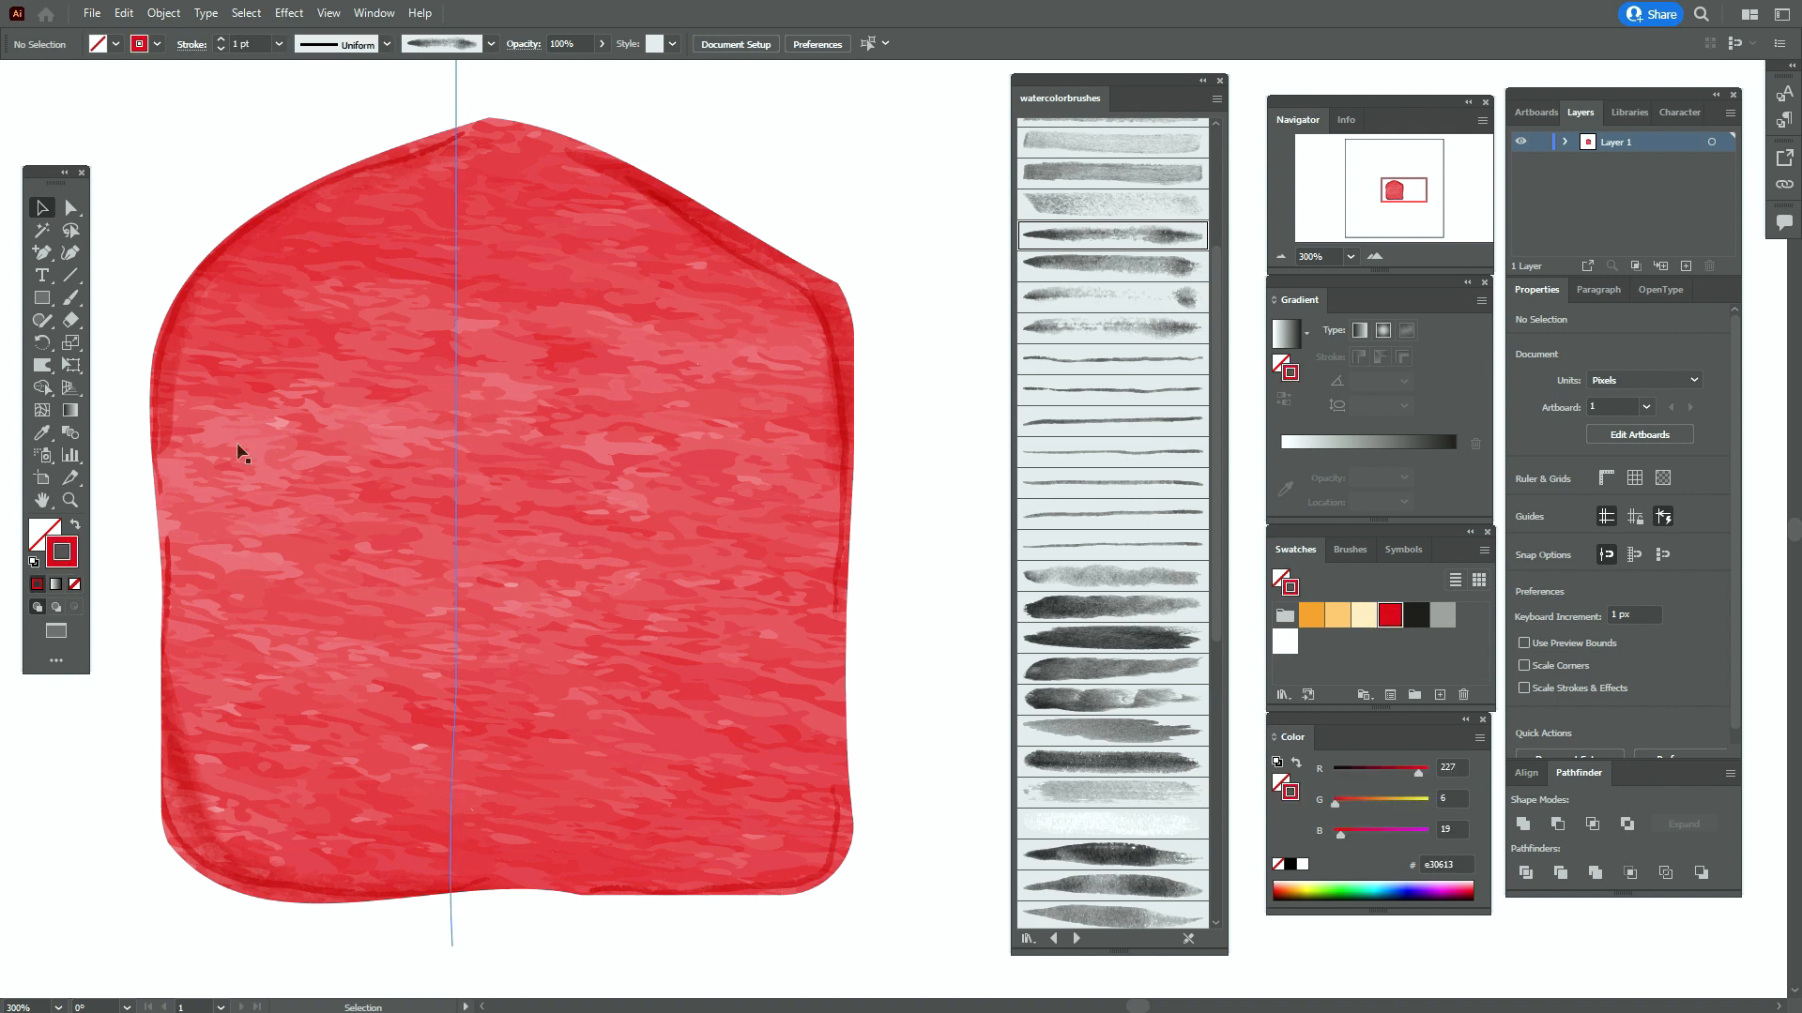
pyautogui.click(70, 297)
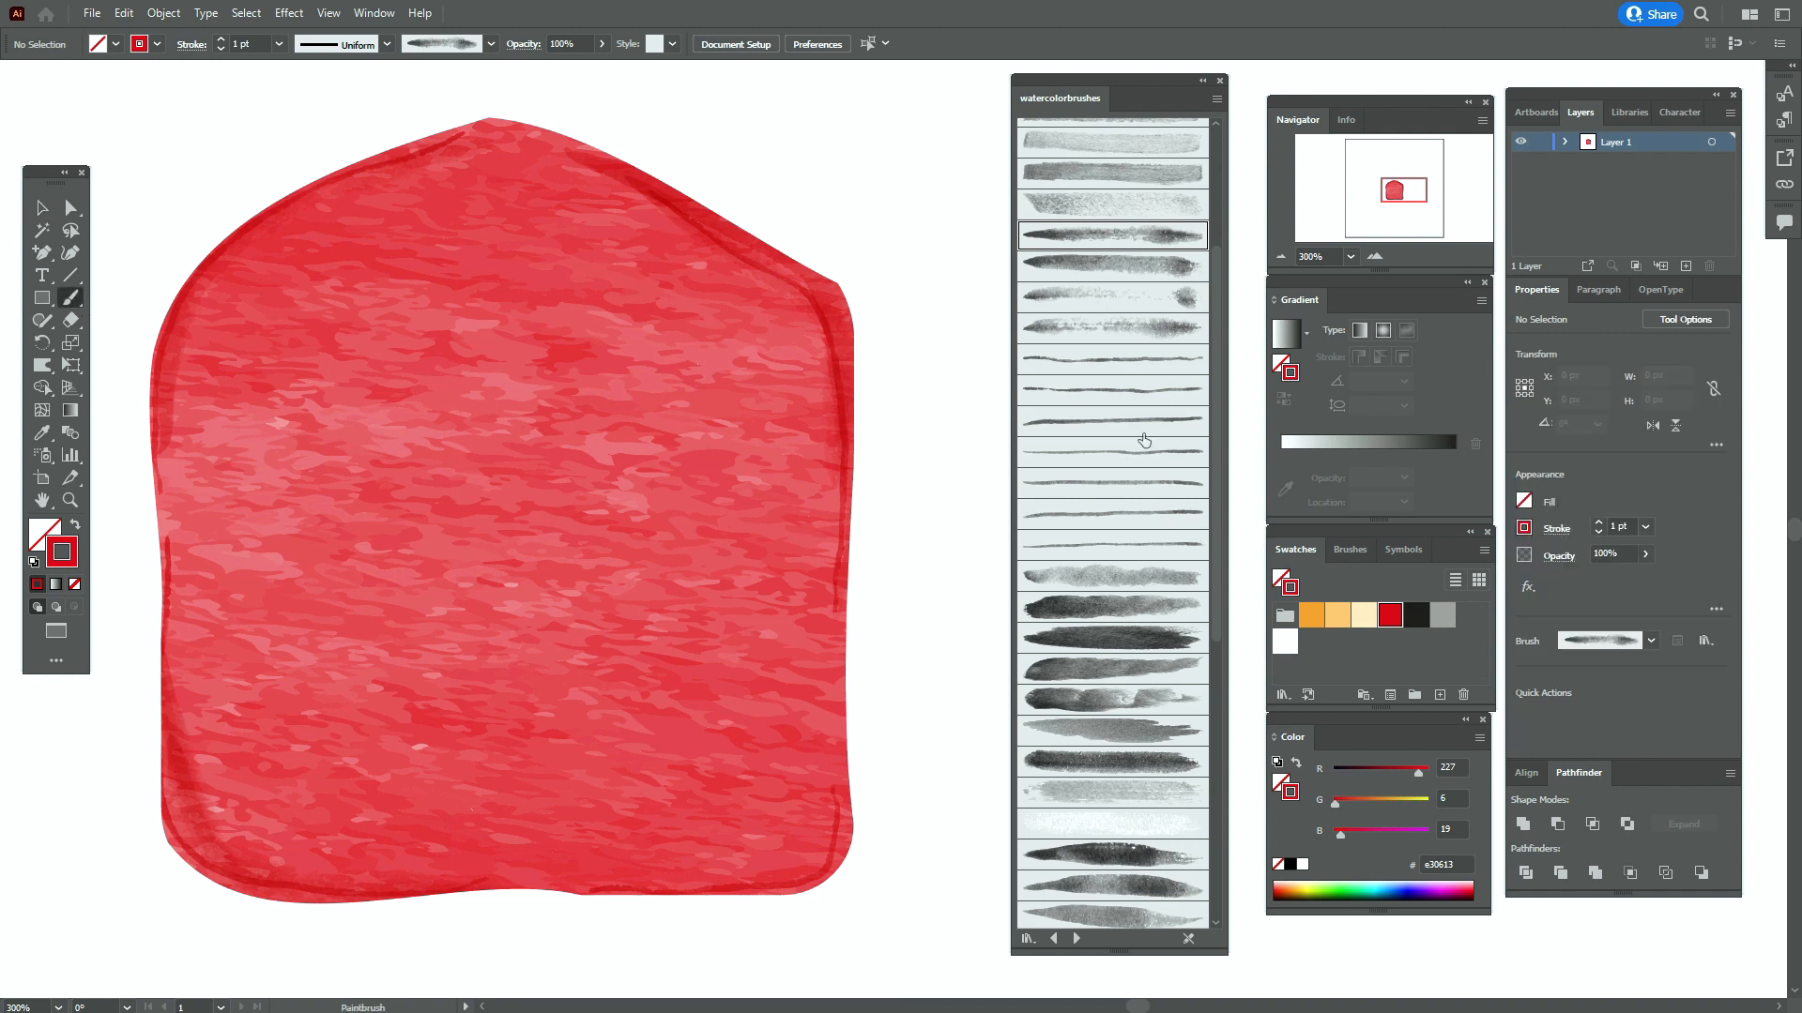
pyautogui.scroll(5, 1144, 440)
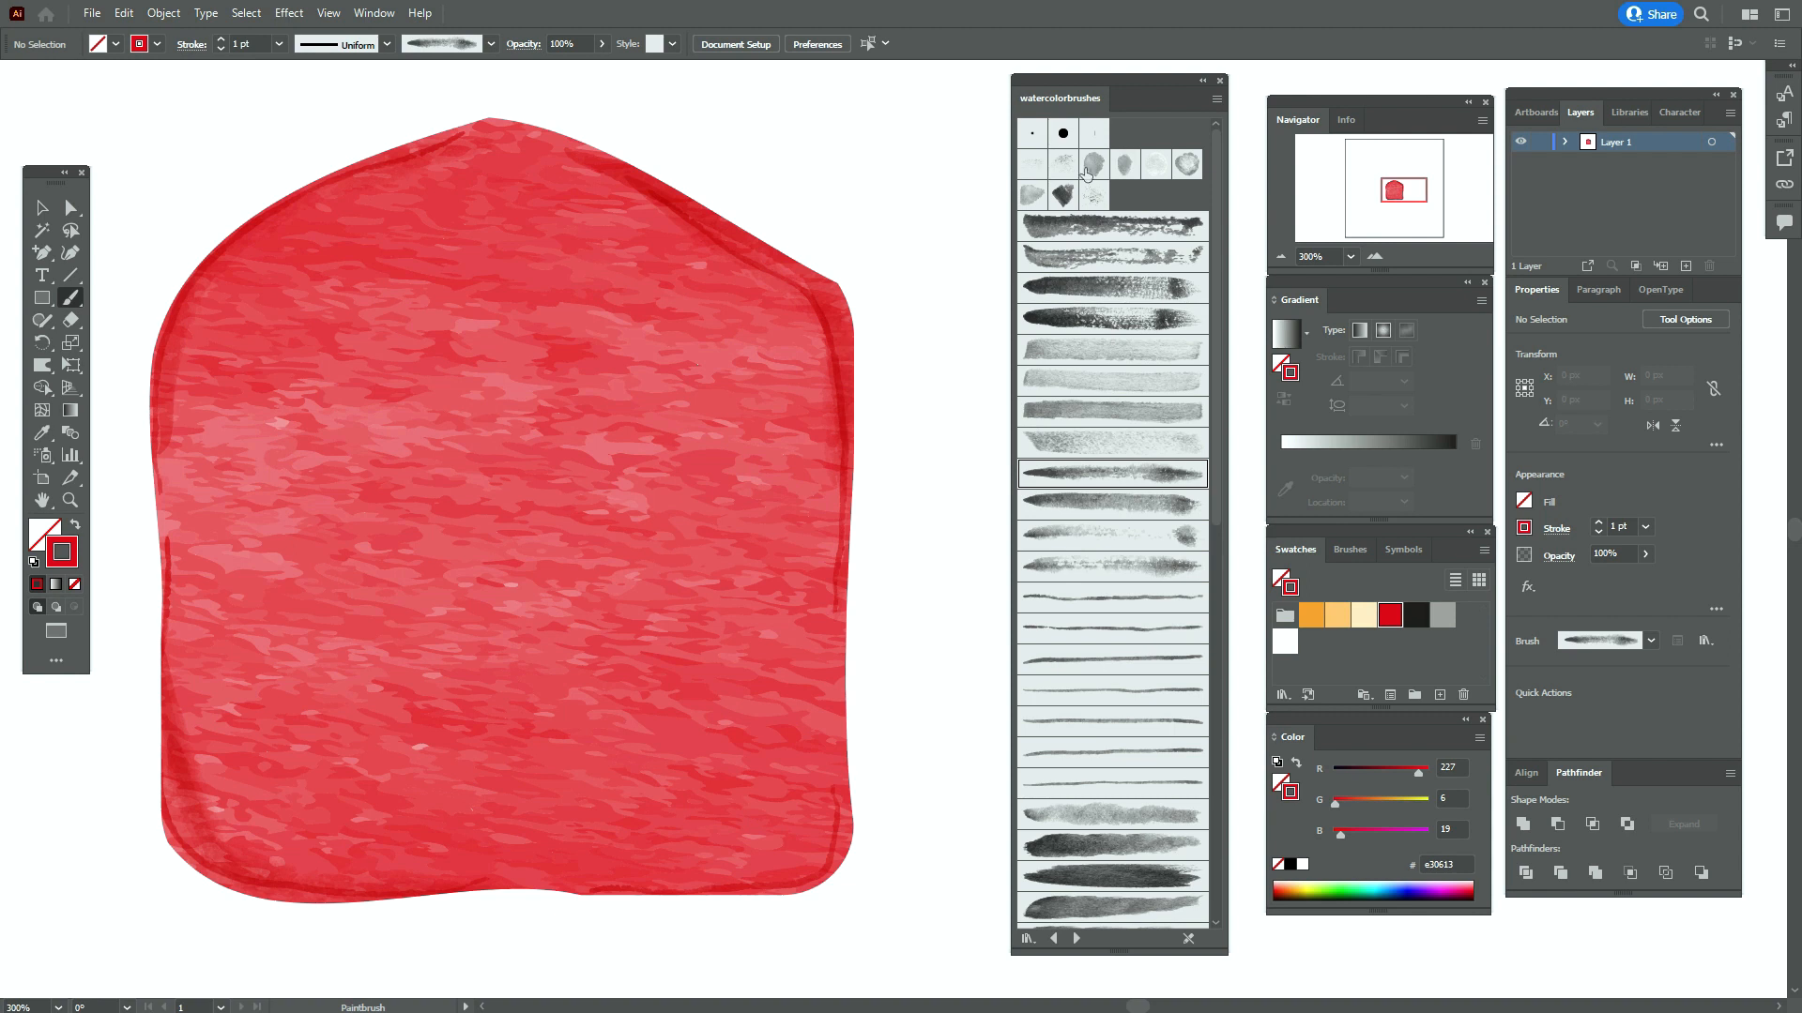
pyautogui.click(1089, 167)
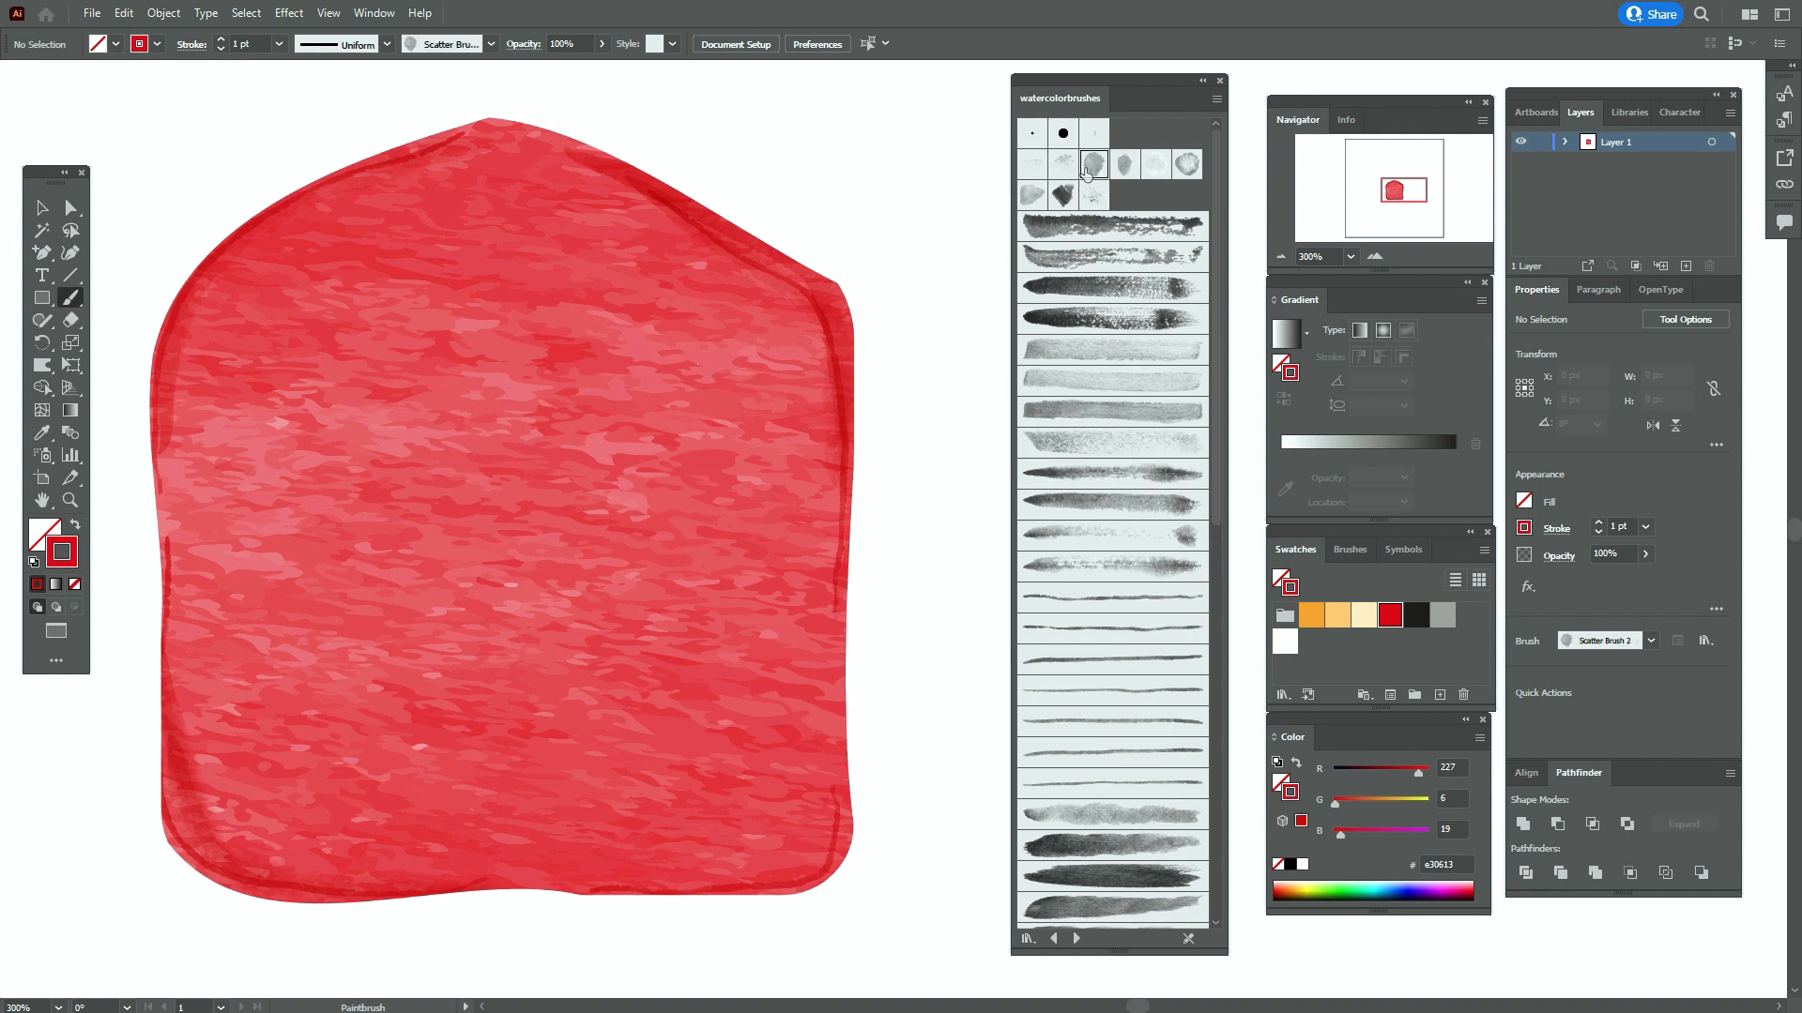
# Dab watercolor texture on the left-center of the house at 0,8 pt, 50% opacity and Multiply blending
pyautogui.click(1616, 526)
pyautogui.write('0.8')
pyautogui.click(1596, 553)
pyautogui.write('50')
pyautogui.click(1553, 559)
pyautogui.click(1427, 595)
pyautogui.click(1408, 662)
pyautogui.click(373, 453)
pyautogui.click(373, 438)
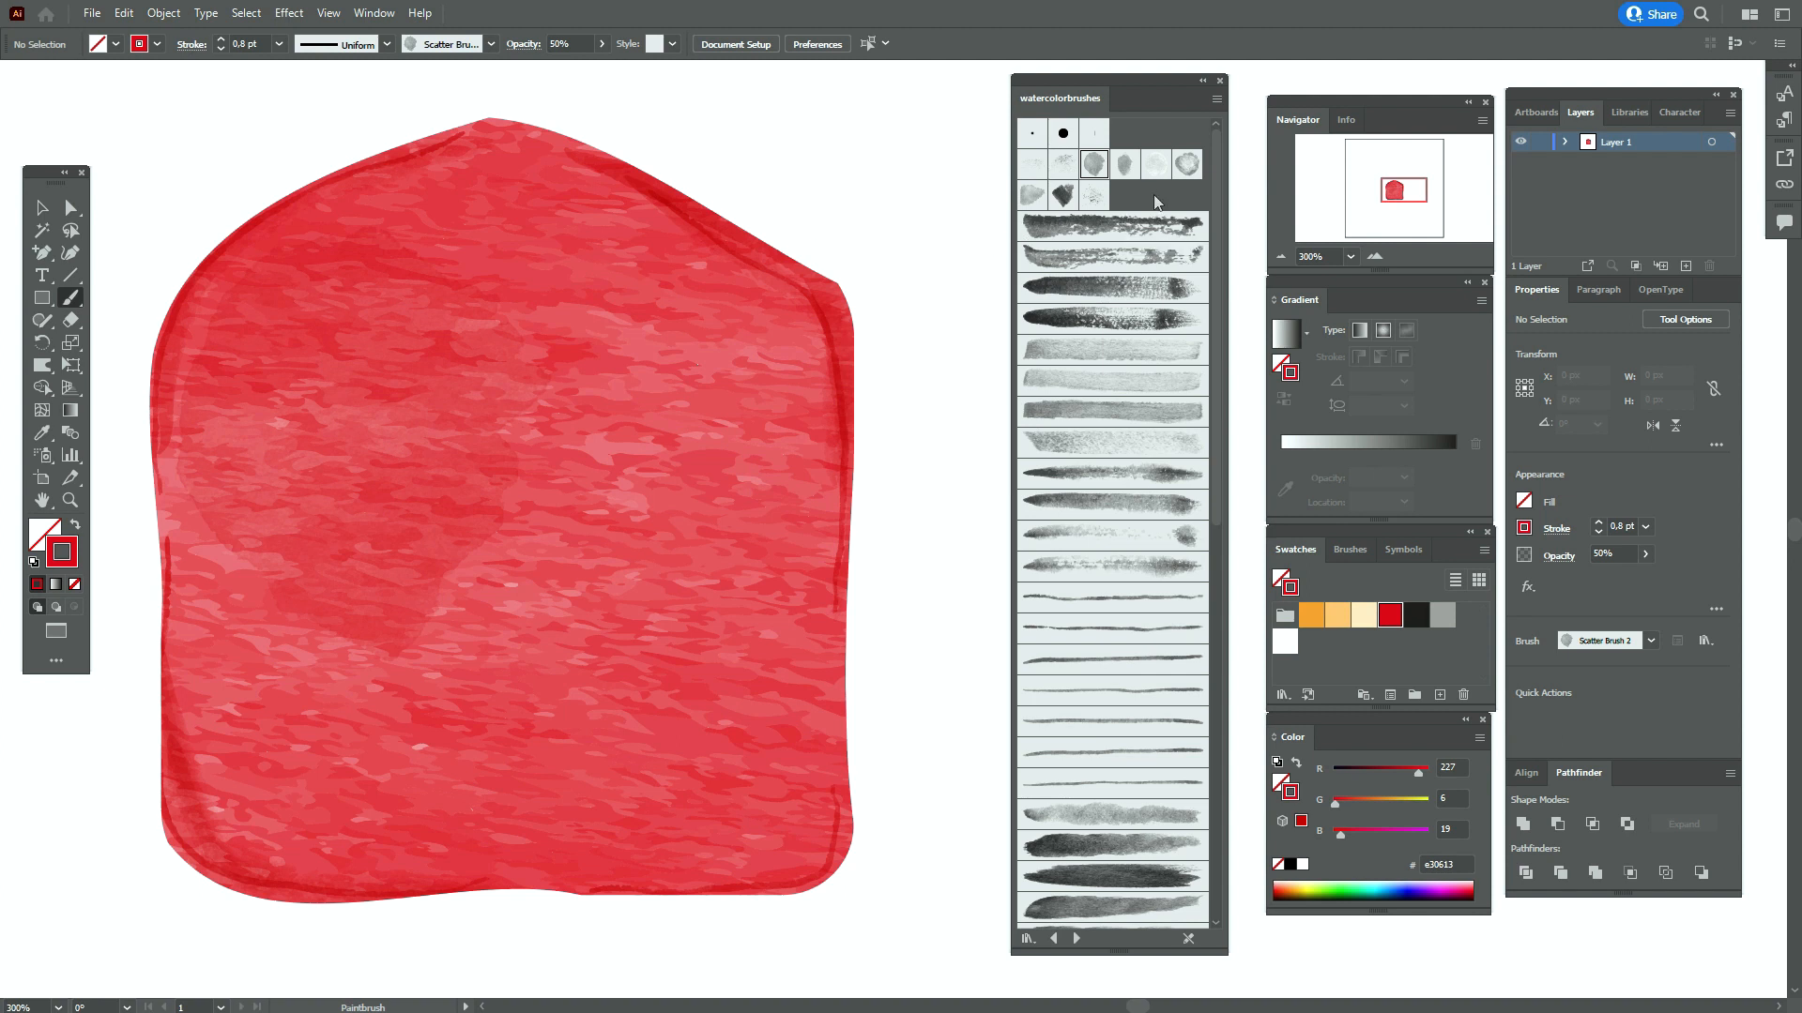
# Add a Scatter Brush 5 dab at 0,6 pt and 100% opacity and move it to the house's upper-left area
pyautogui.click(1187, 167)
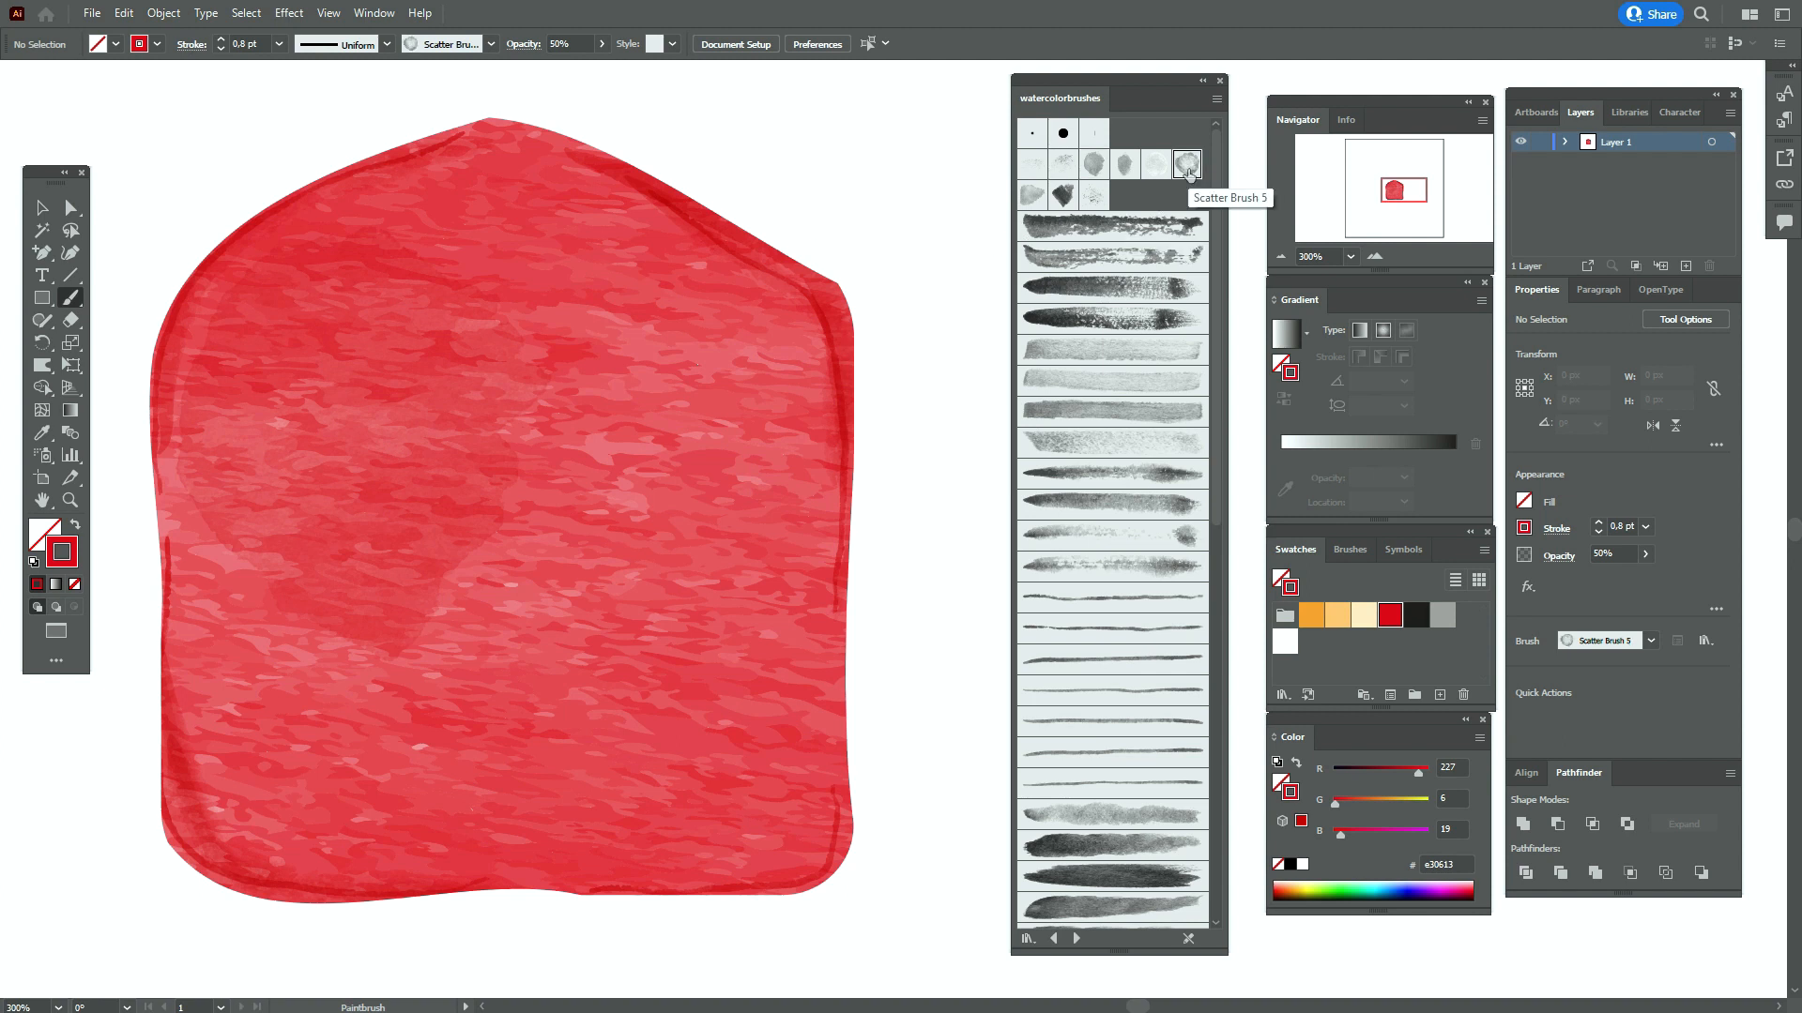
pyautogui.doubleClick(1623, 526)
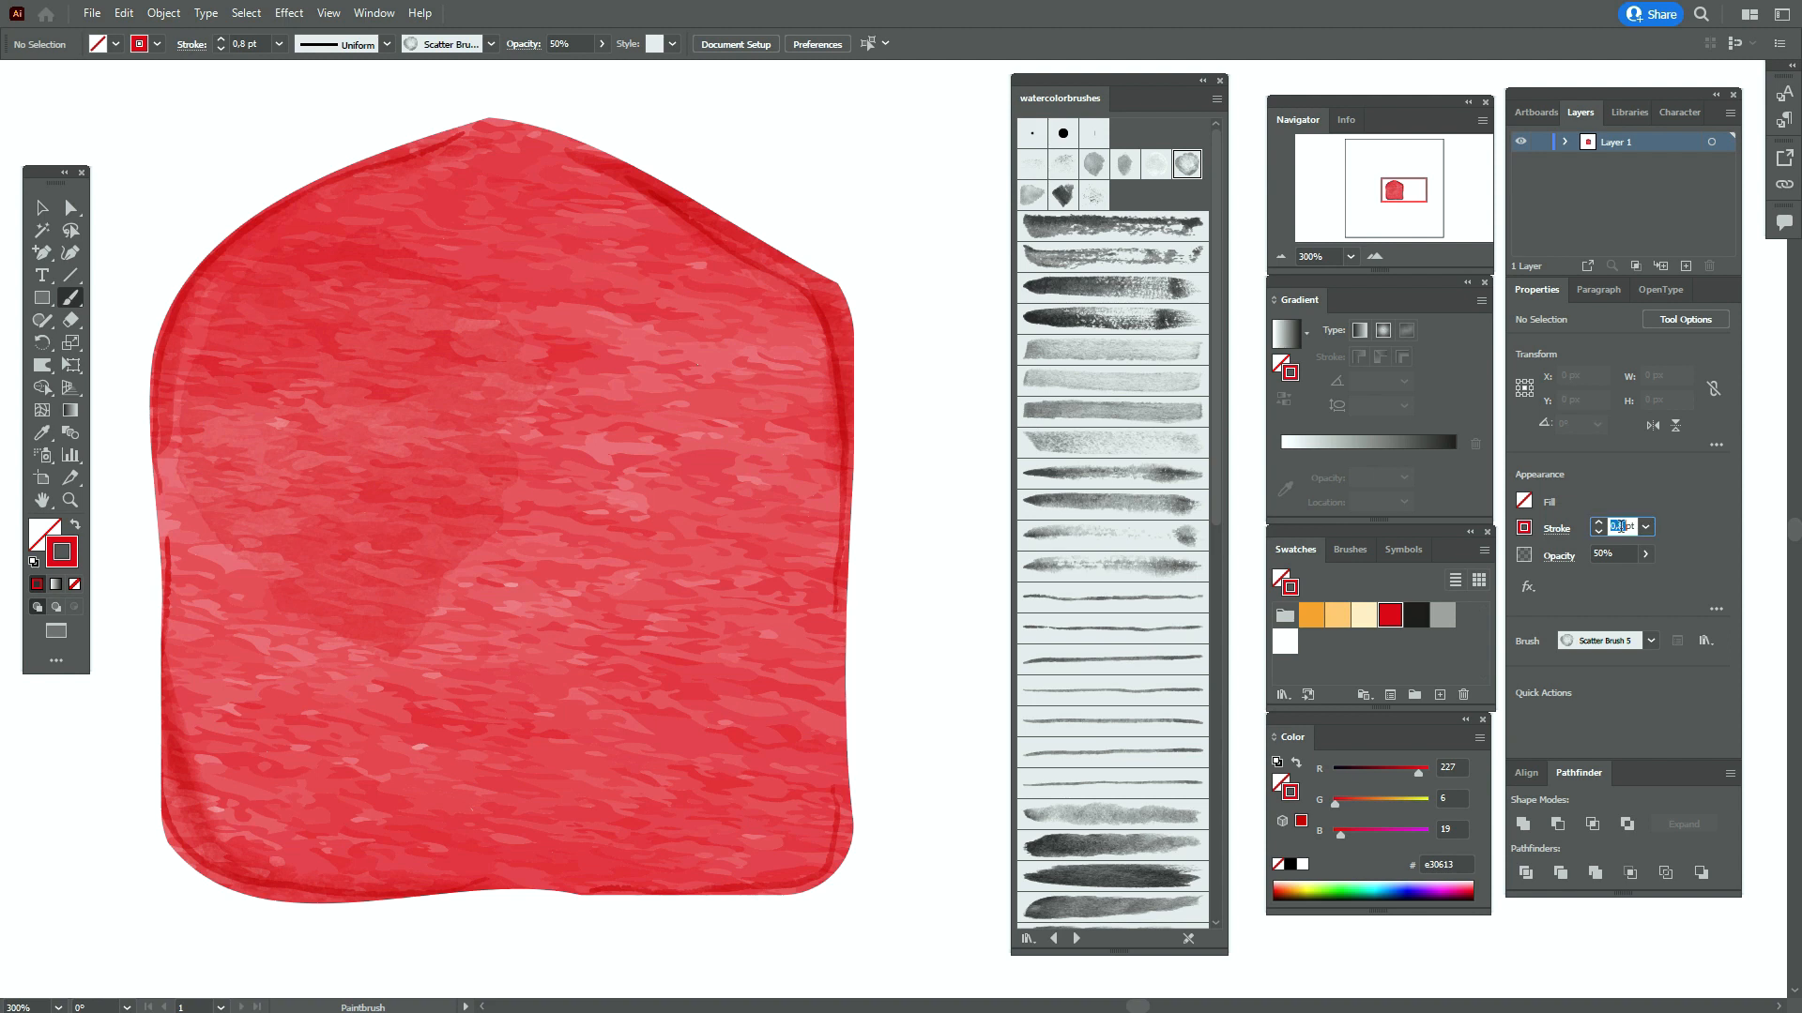
pyautogui.write('0,6')
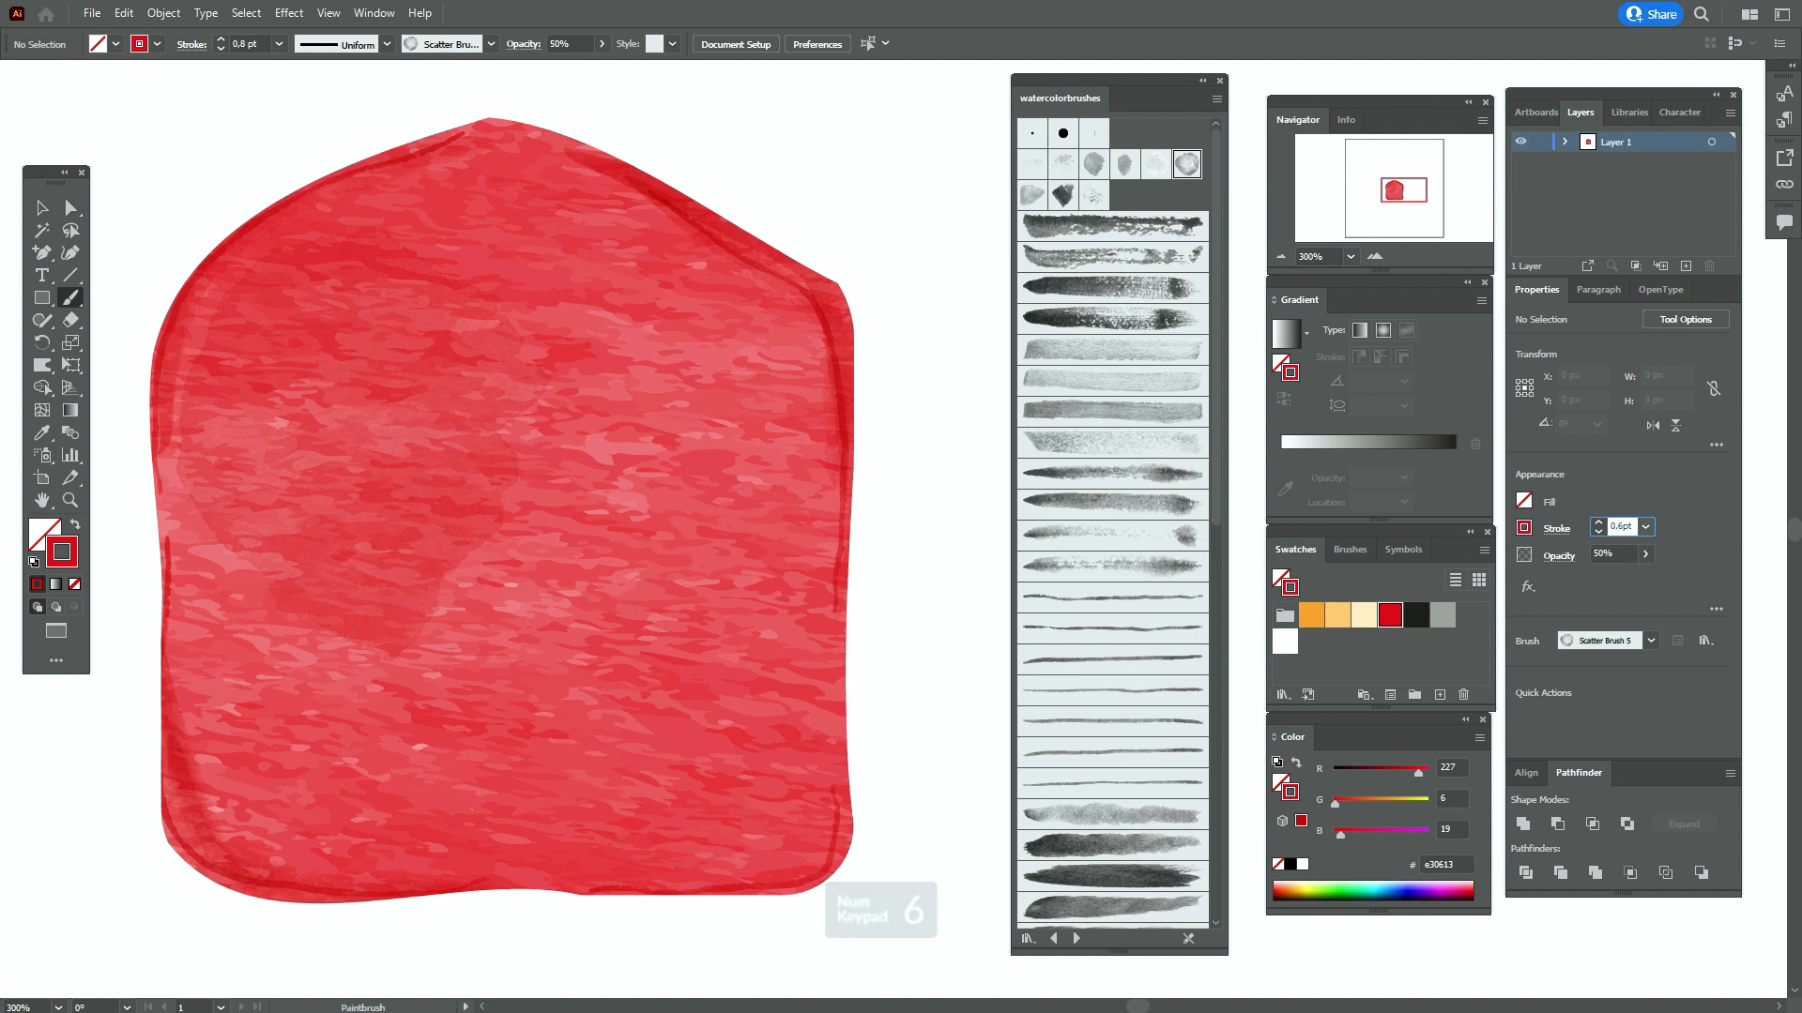
pyautogui.doubleClick(1602, 554)
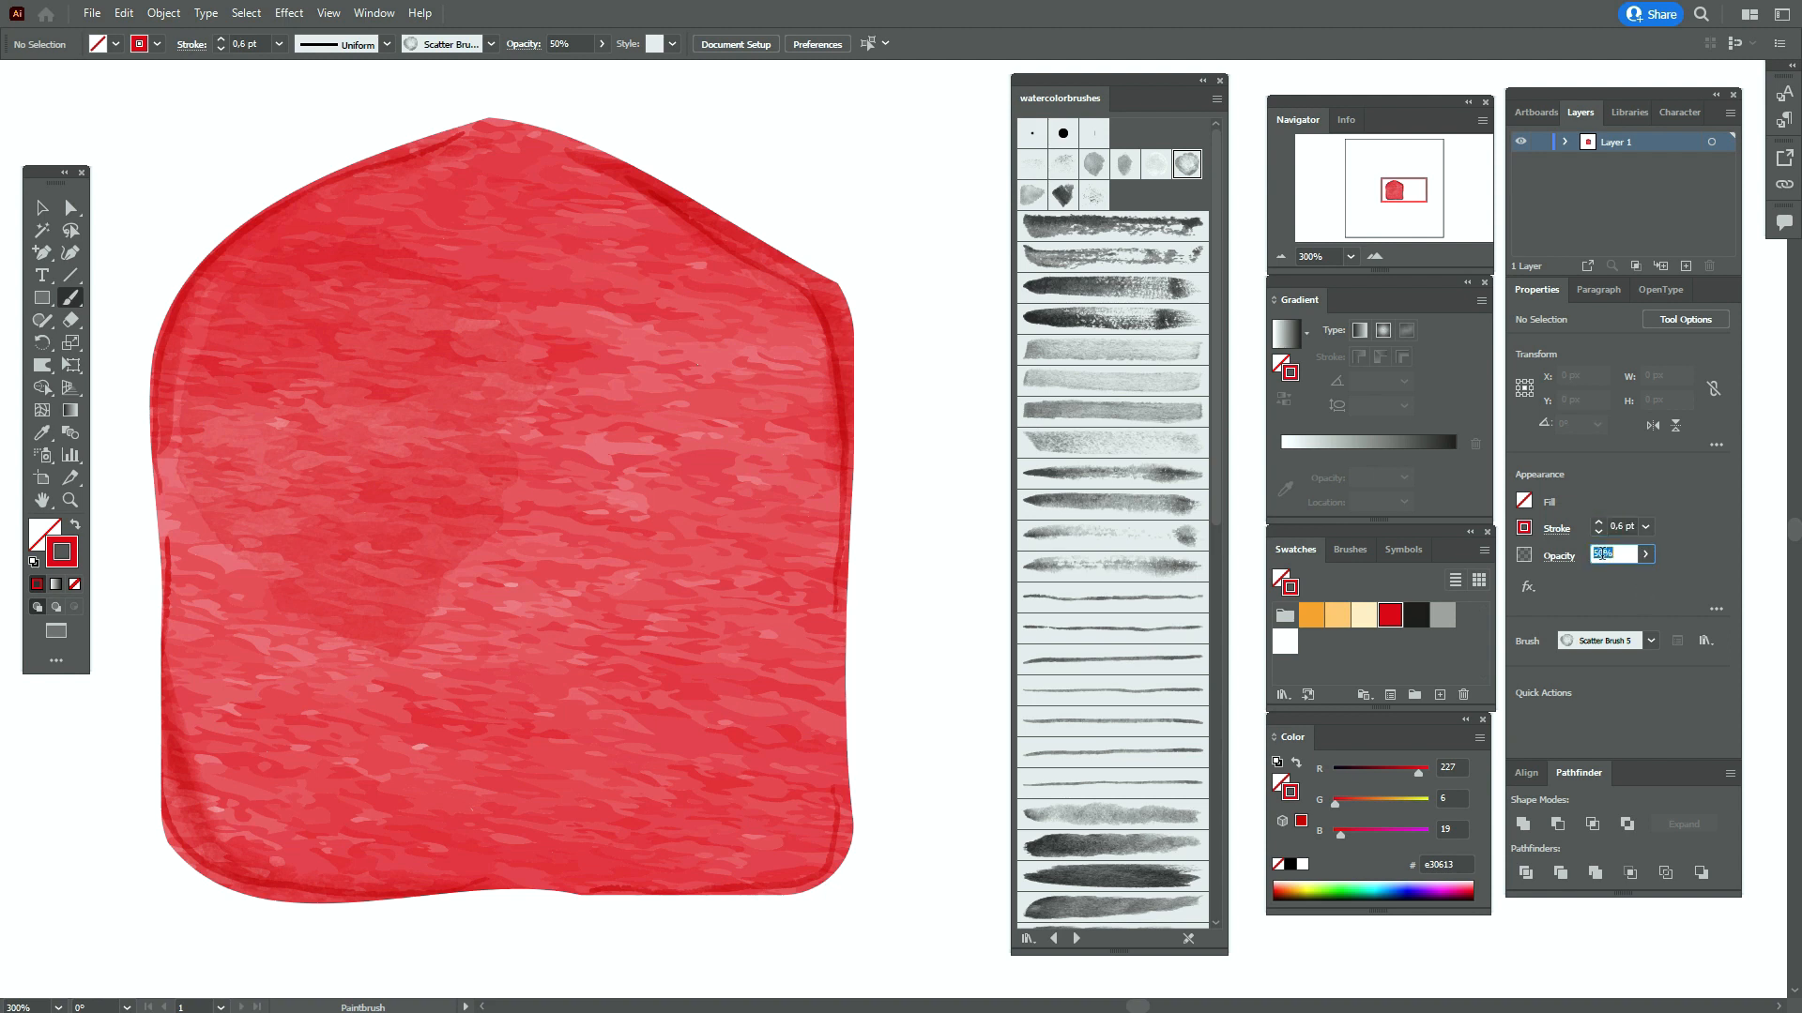
pyautogui.write('100')
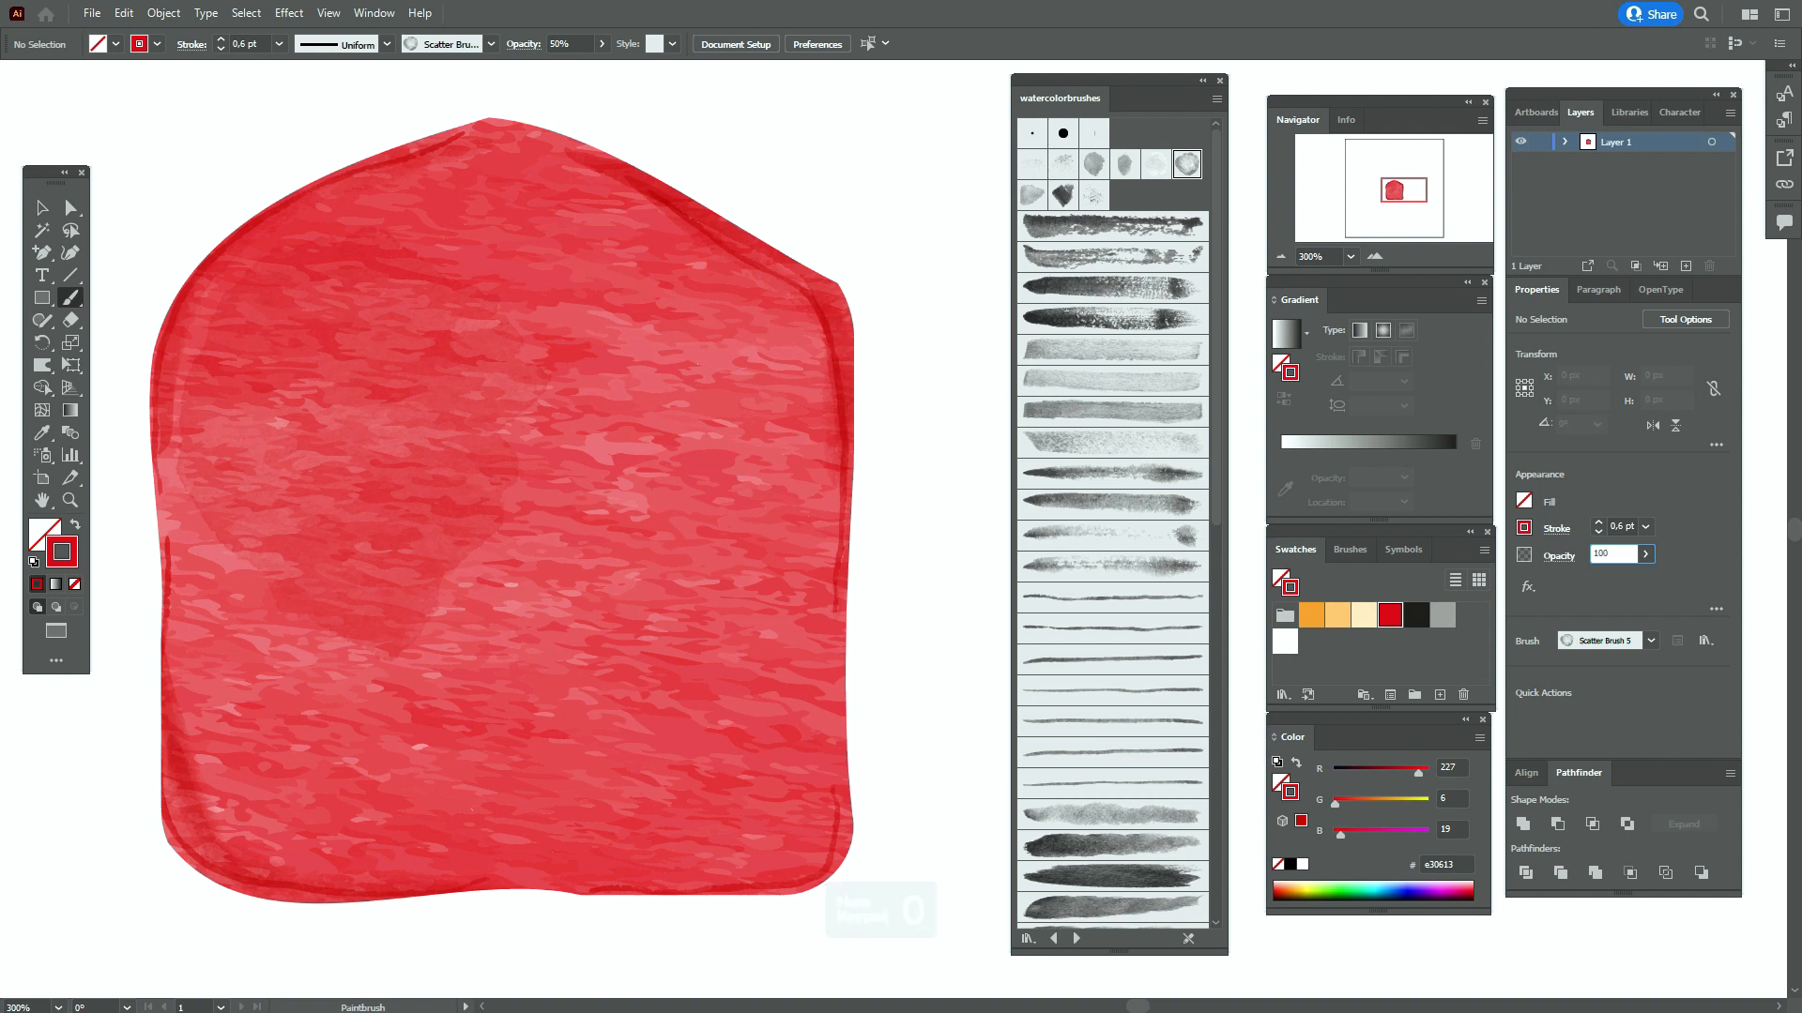
pyautogui.click(1560, 557)
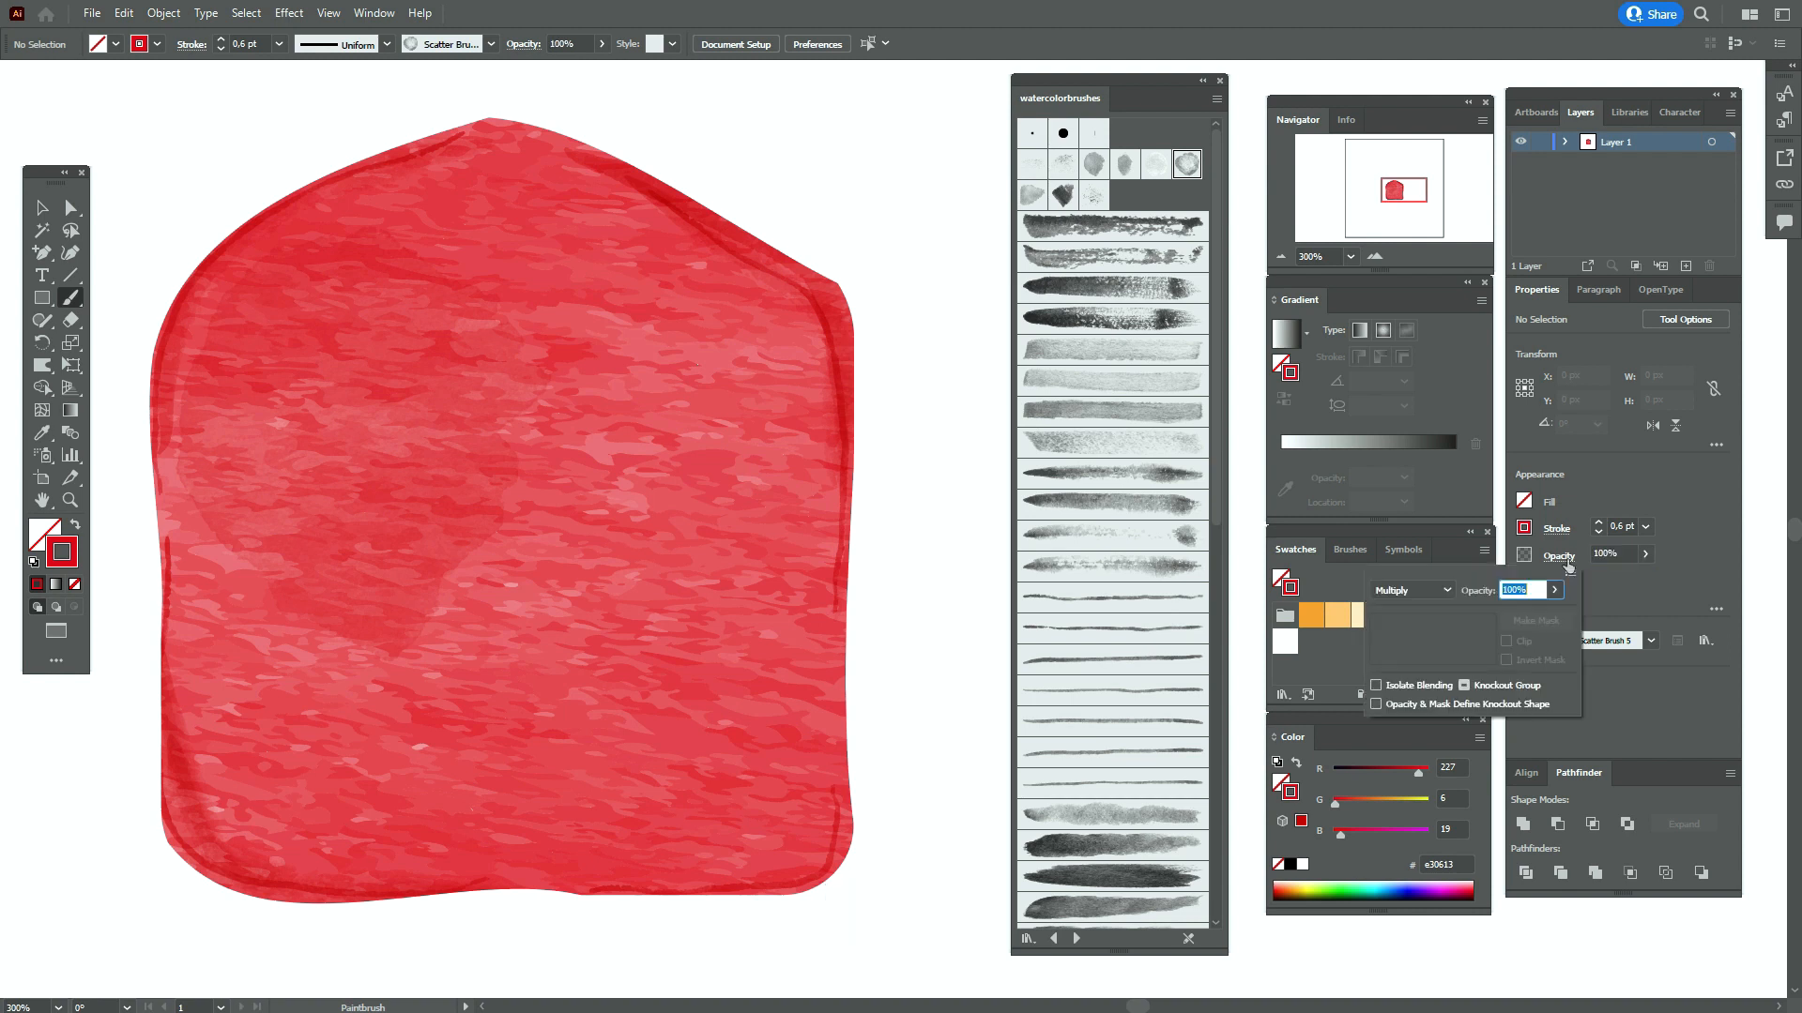
pyautogui.click(1567, 566)
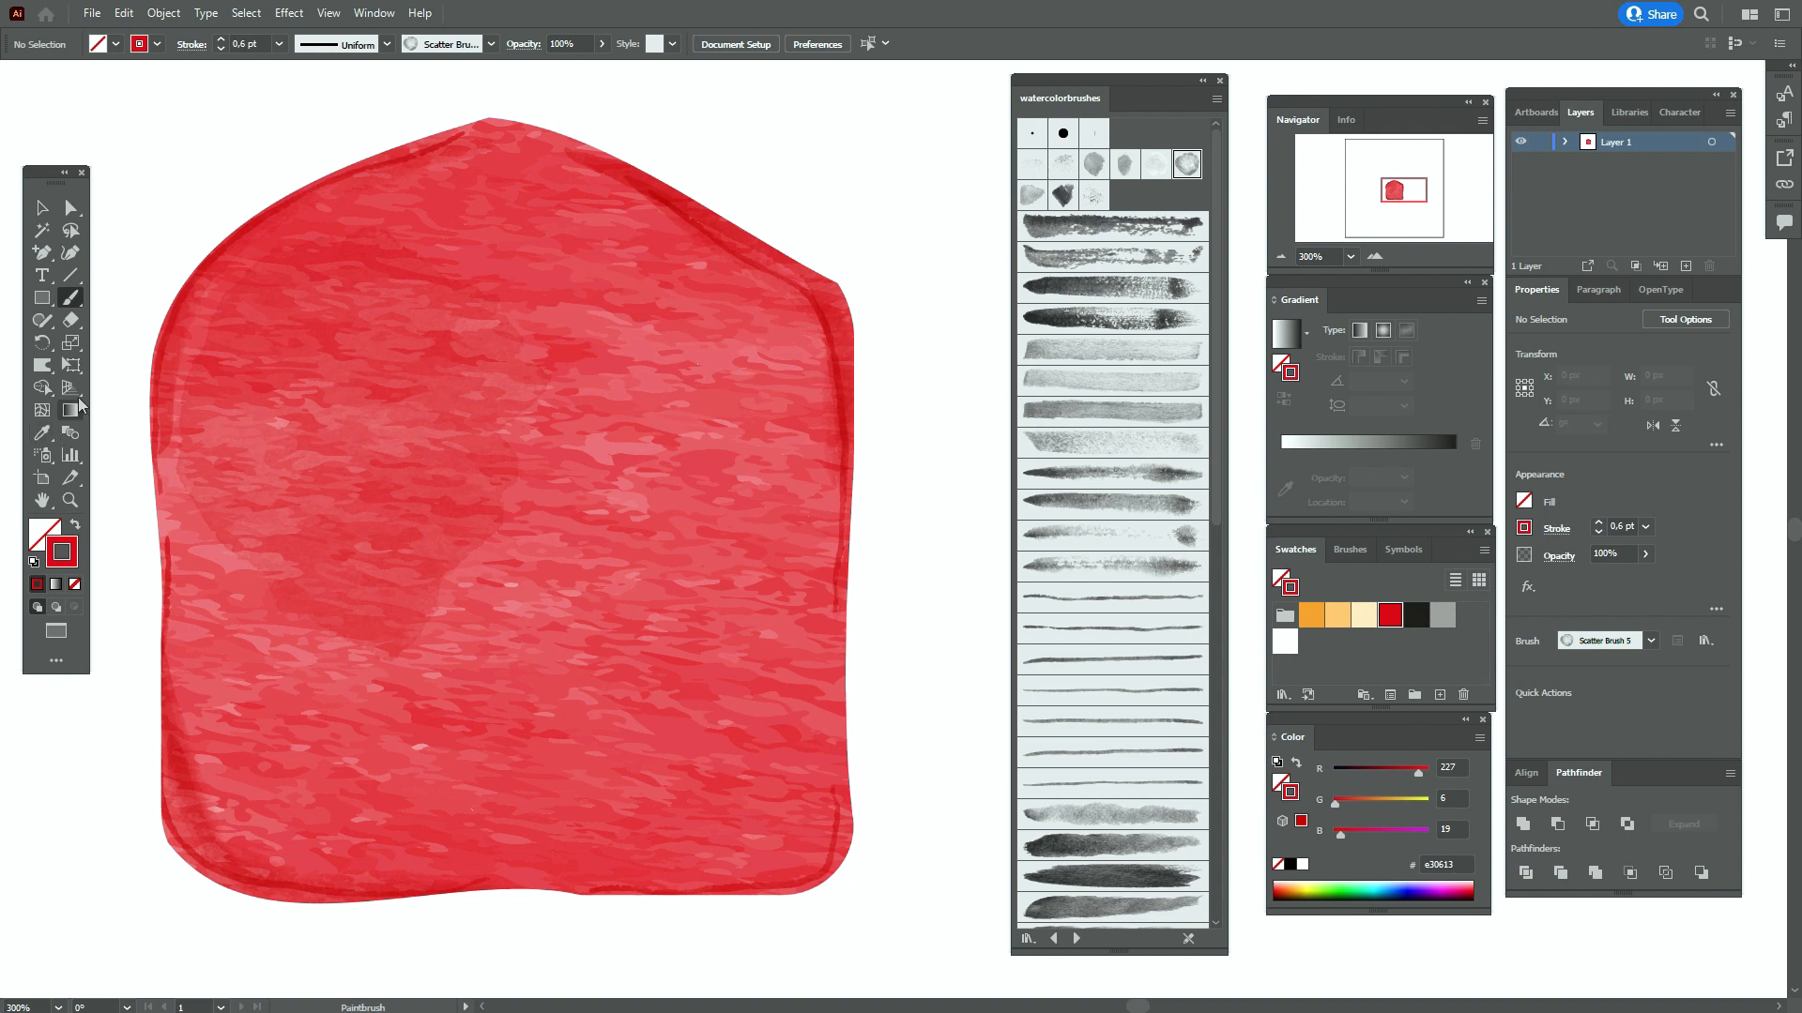
pyautogui.click(440, 415)
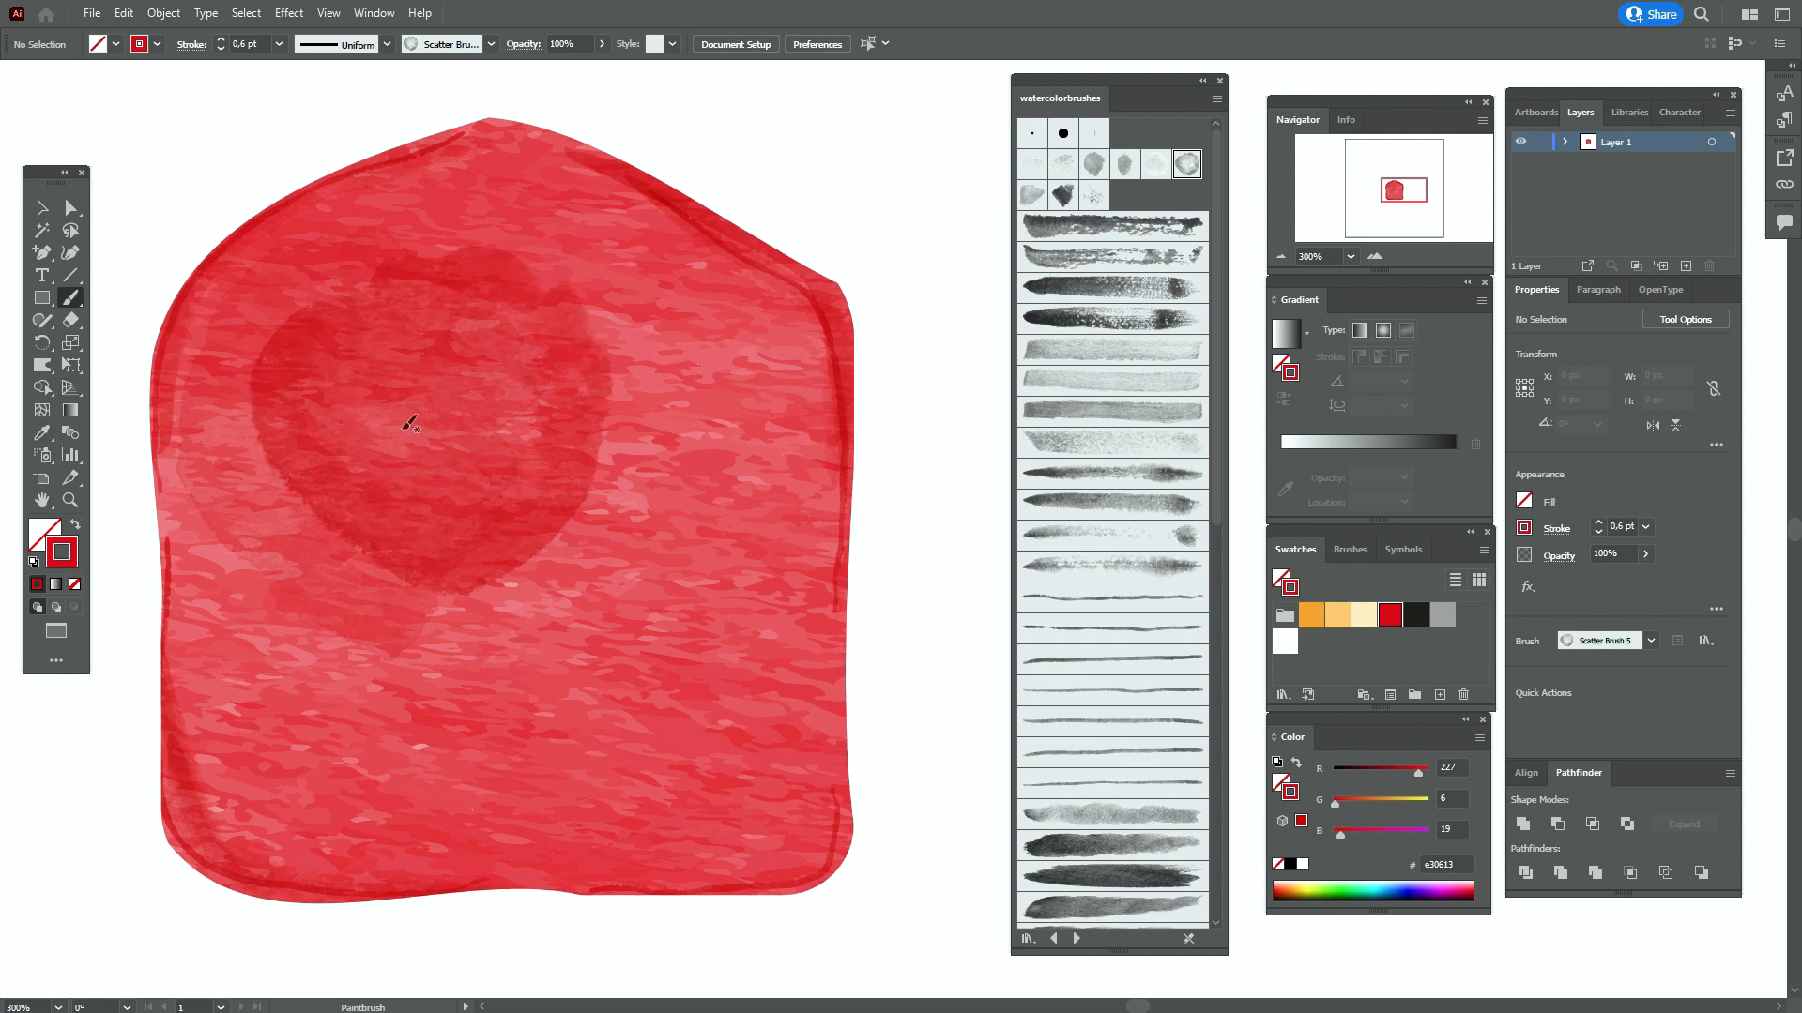
pyautogui.click(41, 208)
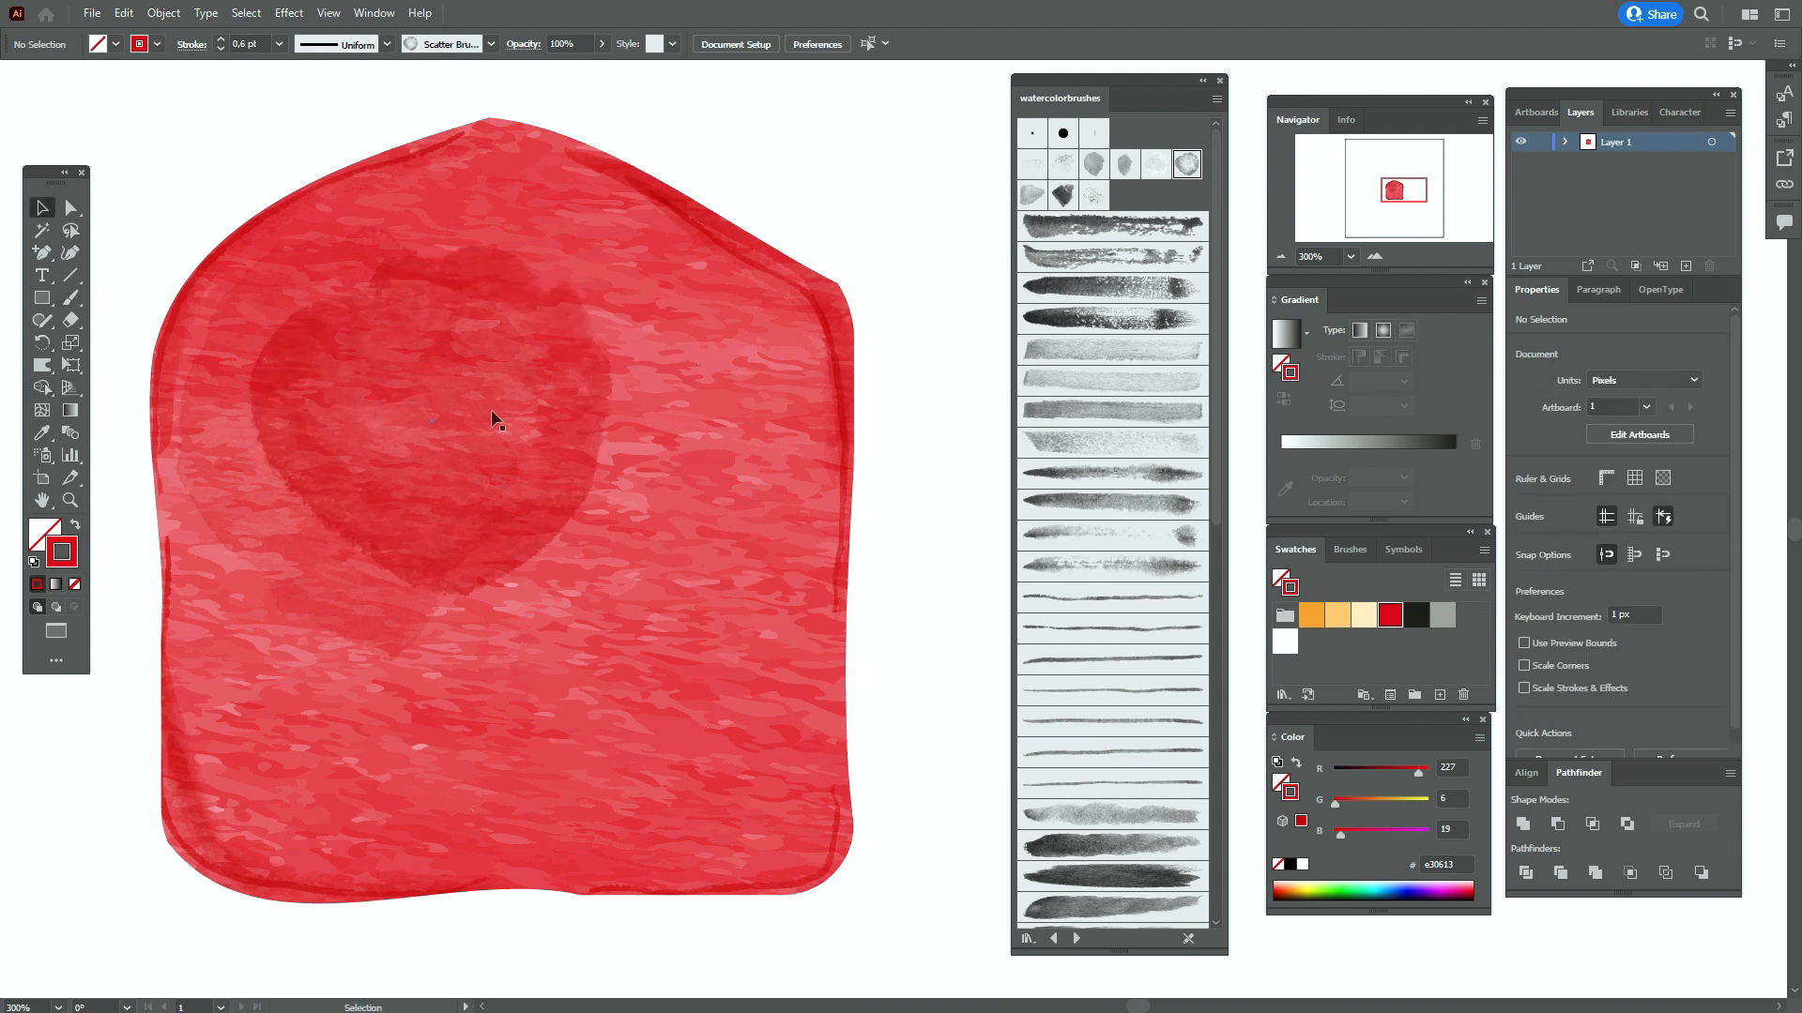
pyautogui.moveTo(479, 419); pyautogui.dragTo(414, 403)
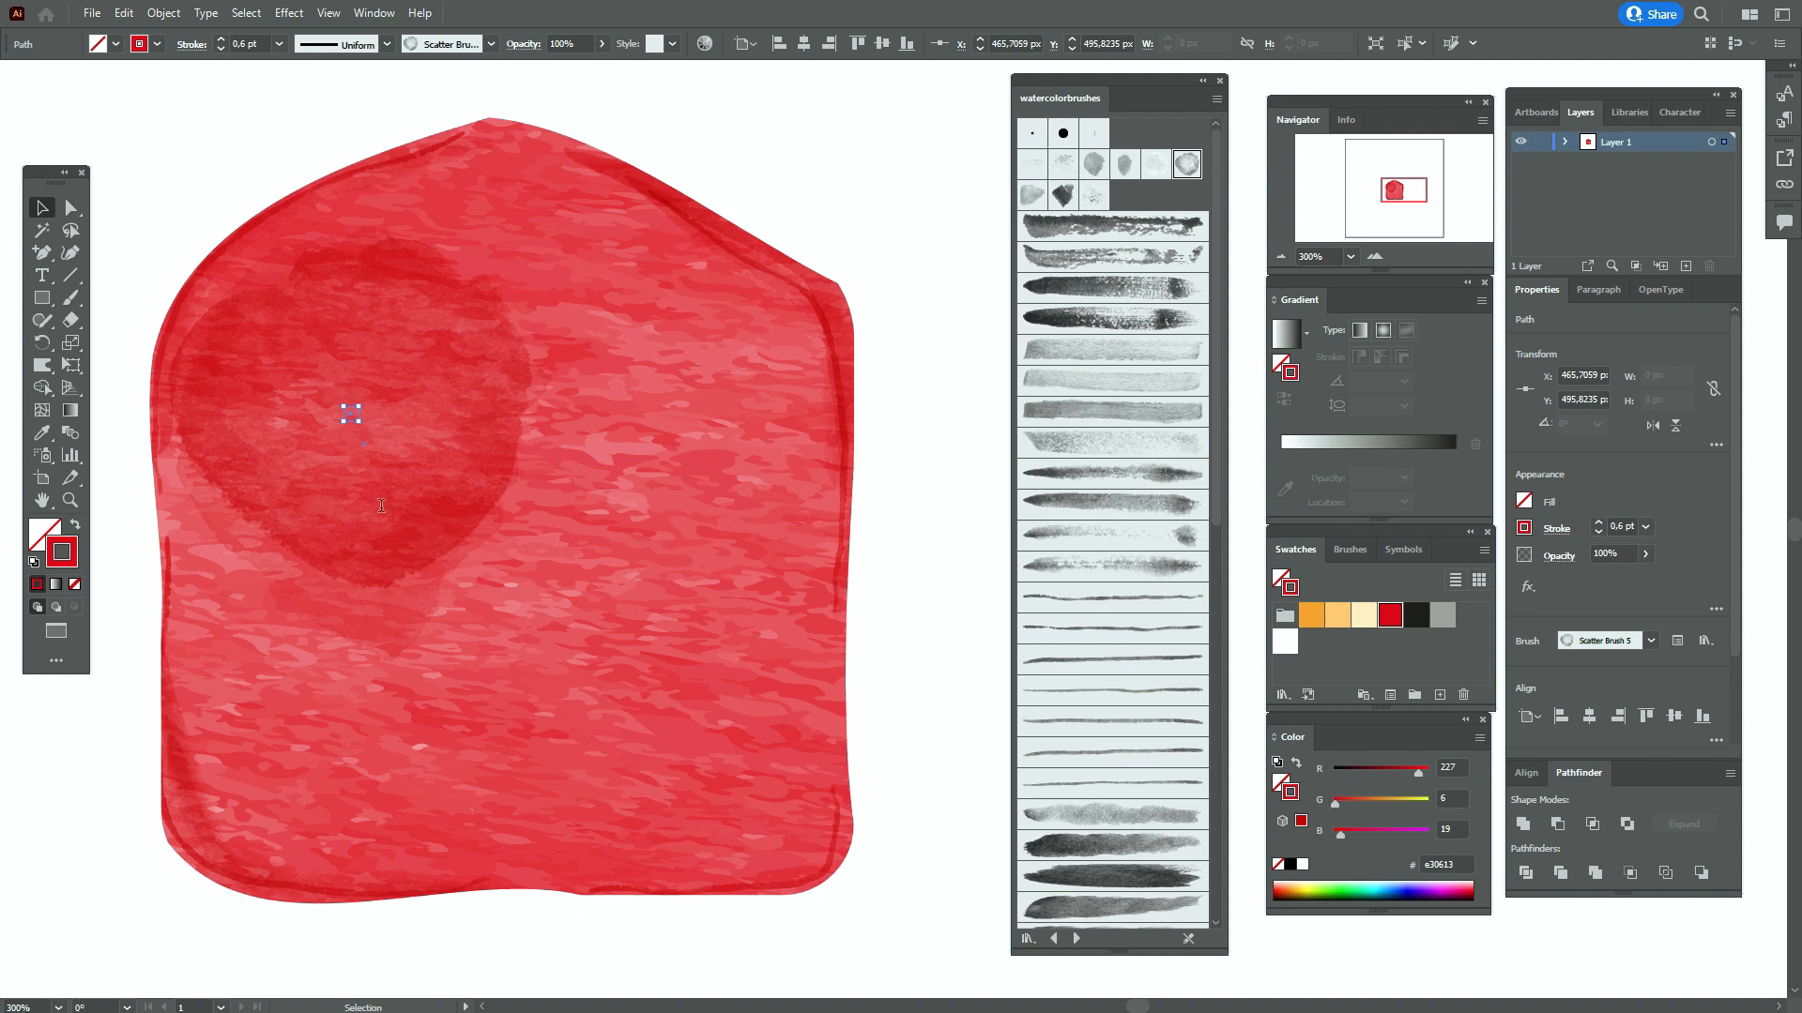
# Move the two overlapping scatter-brush dabs inward and down from the house's upper-left area
pyautogui.moveTo(360, 625); pyautogui.dragTo(376, 686)
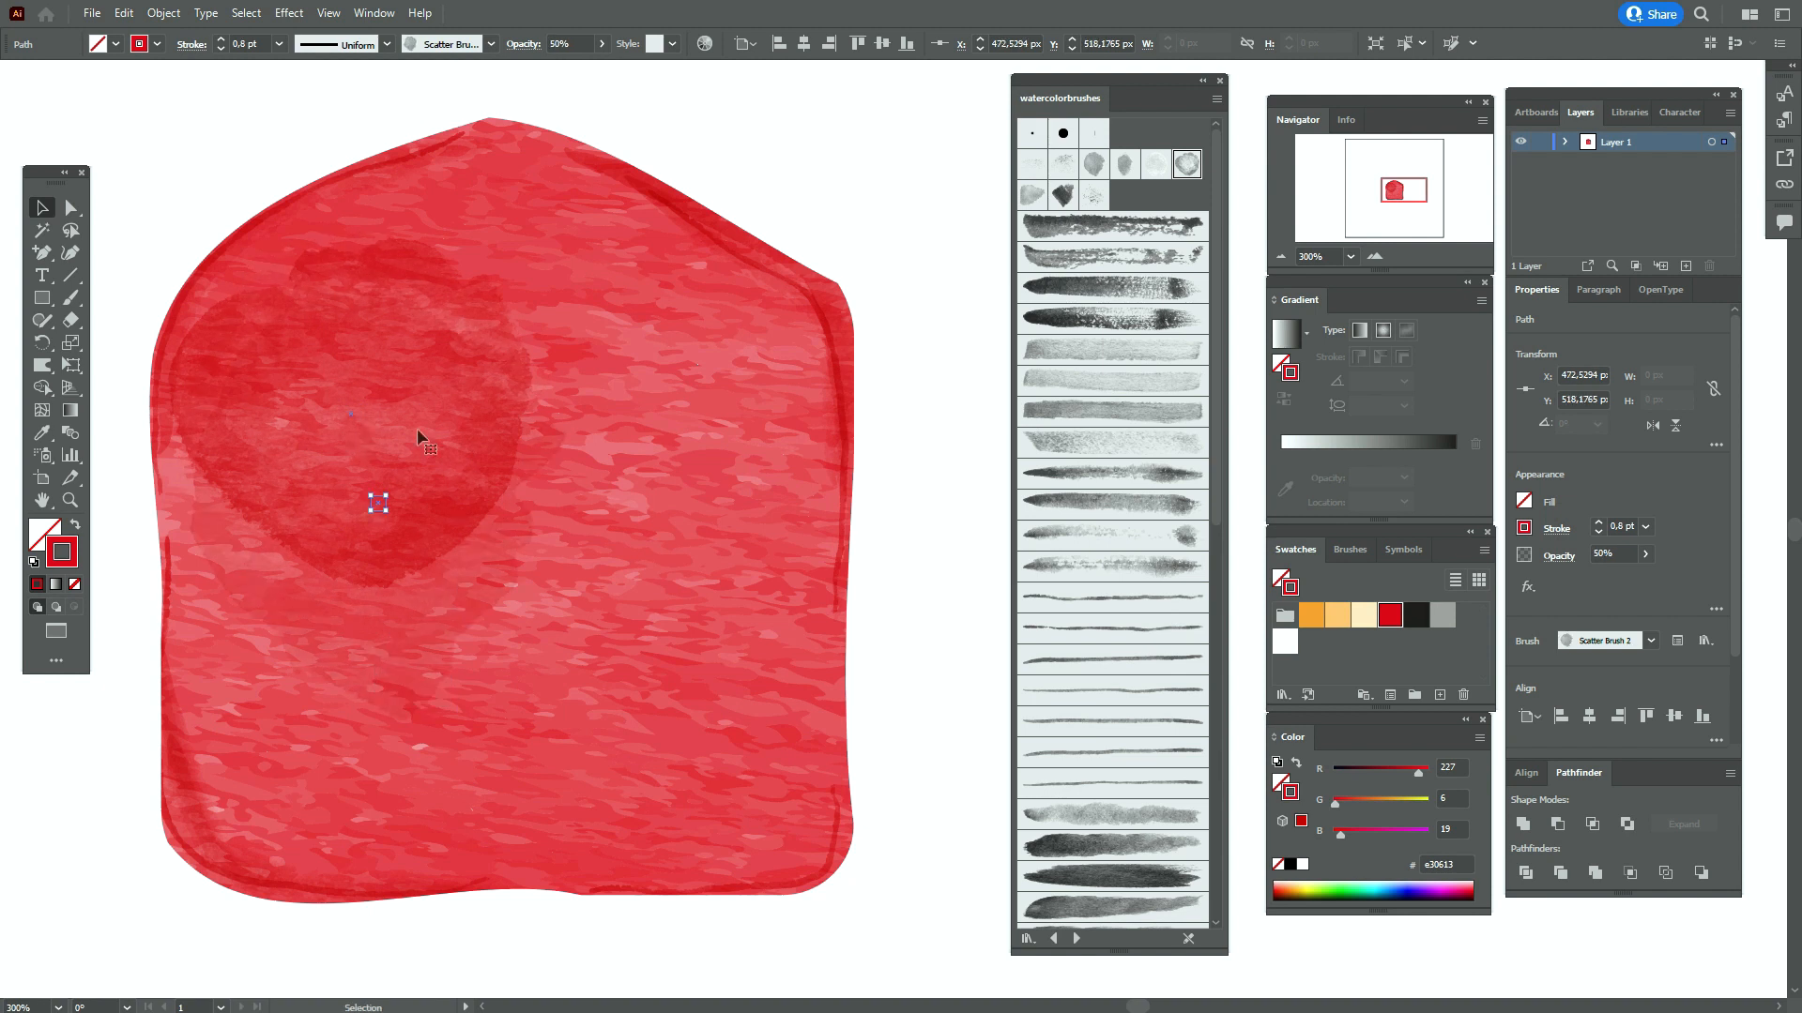
pyautogui.moveTo(211, 343); pyautogui.dragTo(240, 405)
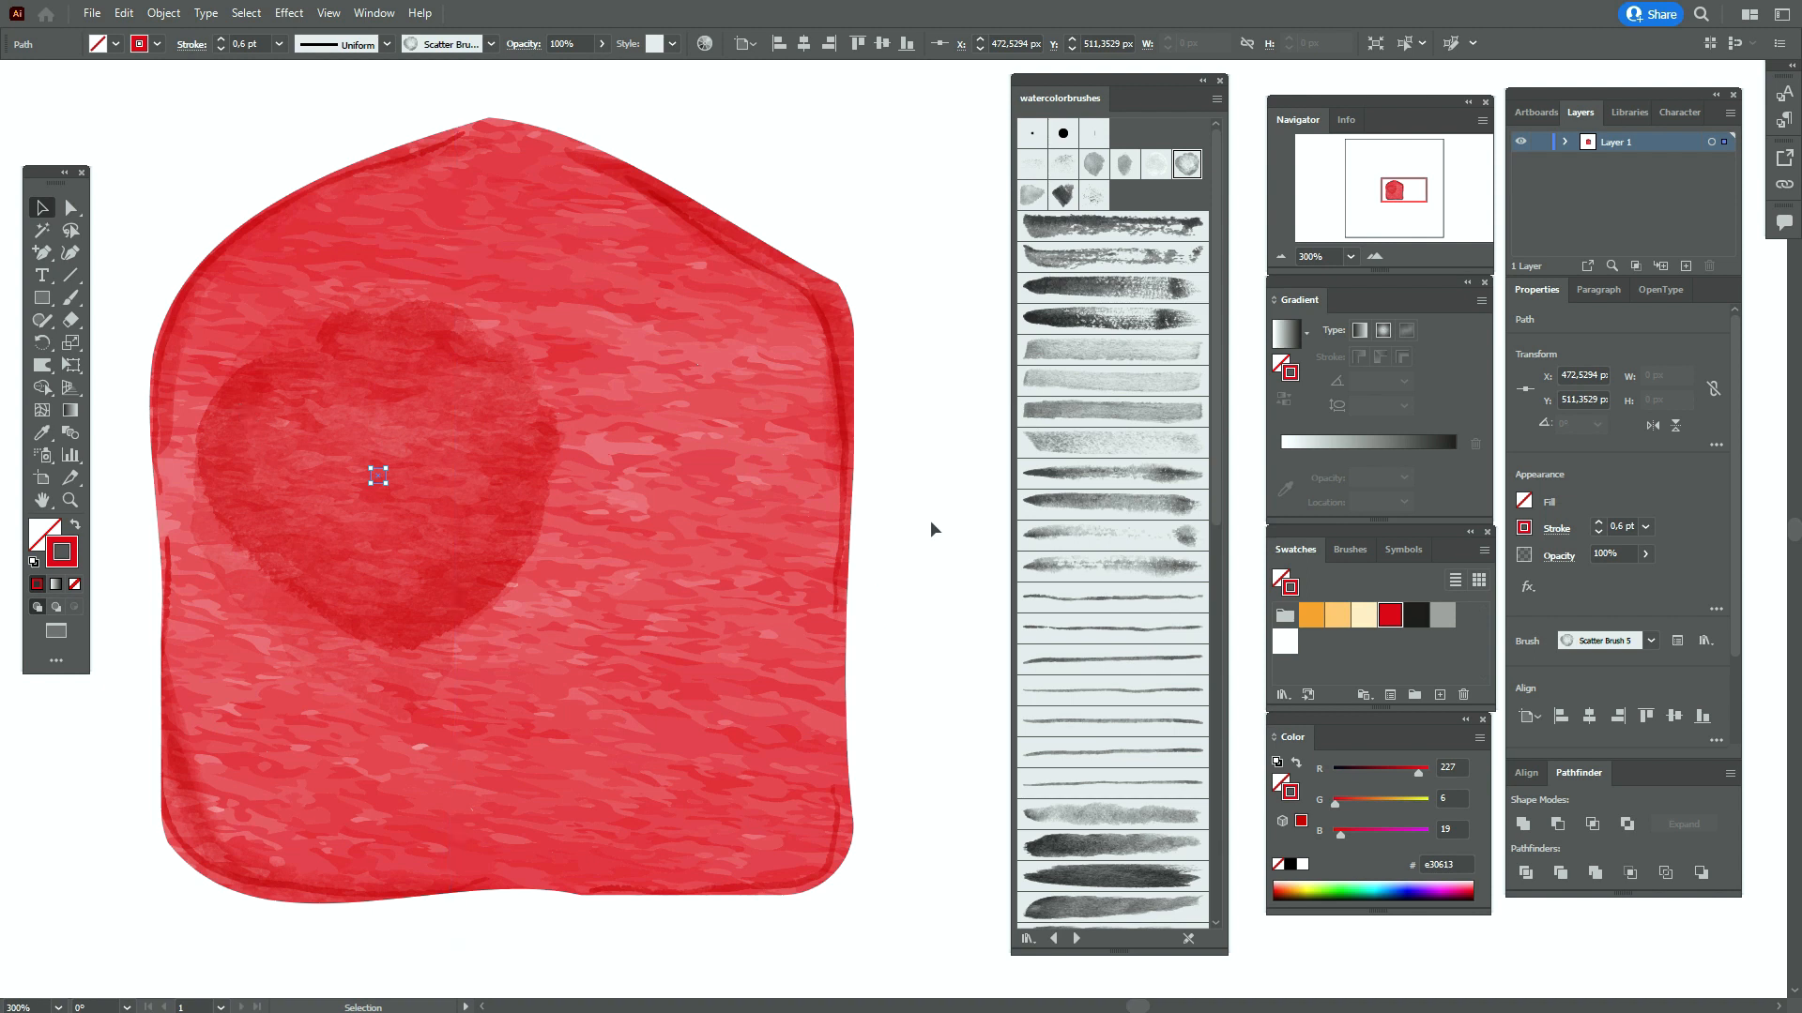
pyautogui.press('h')
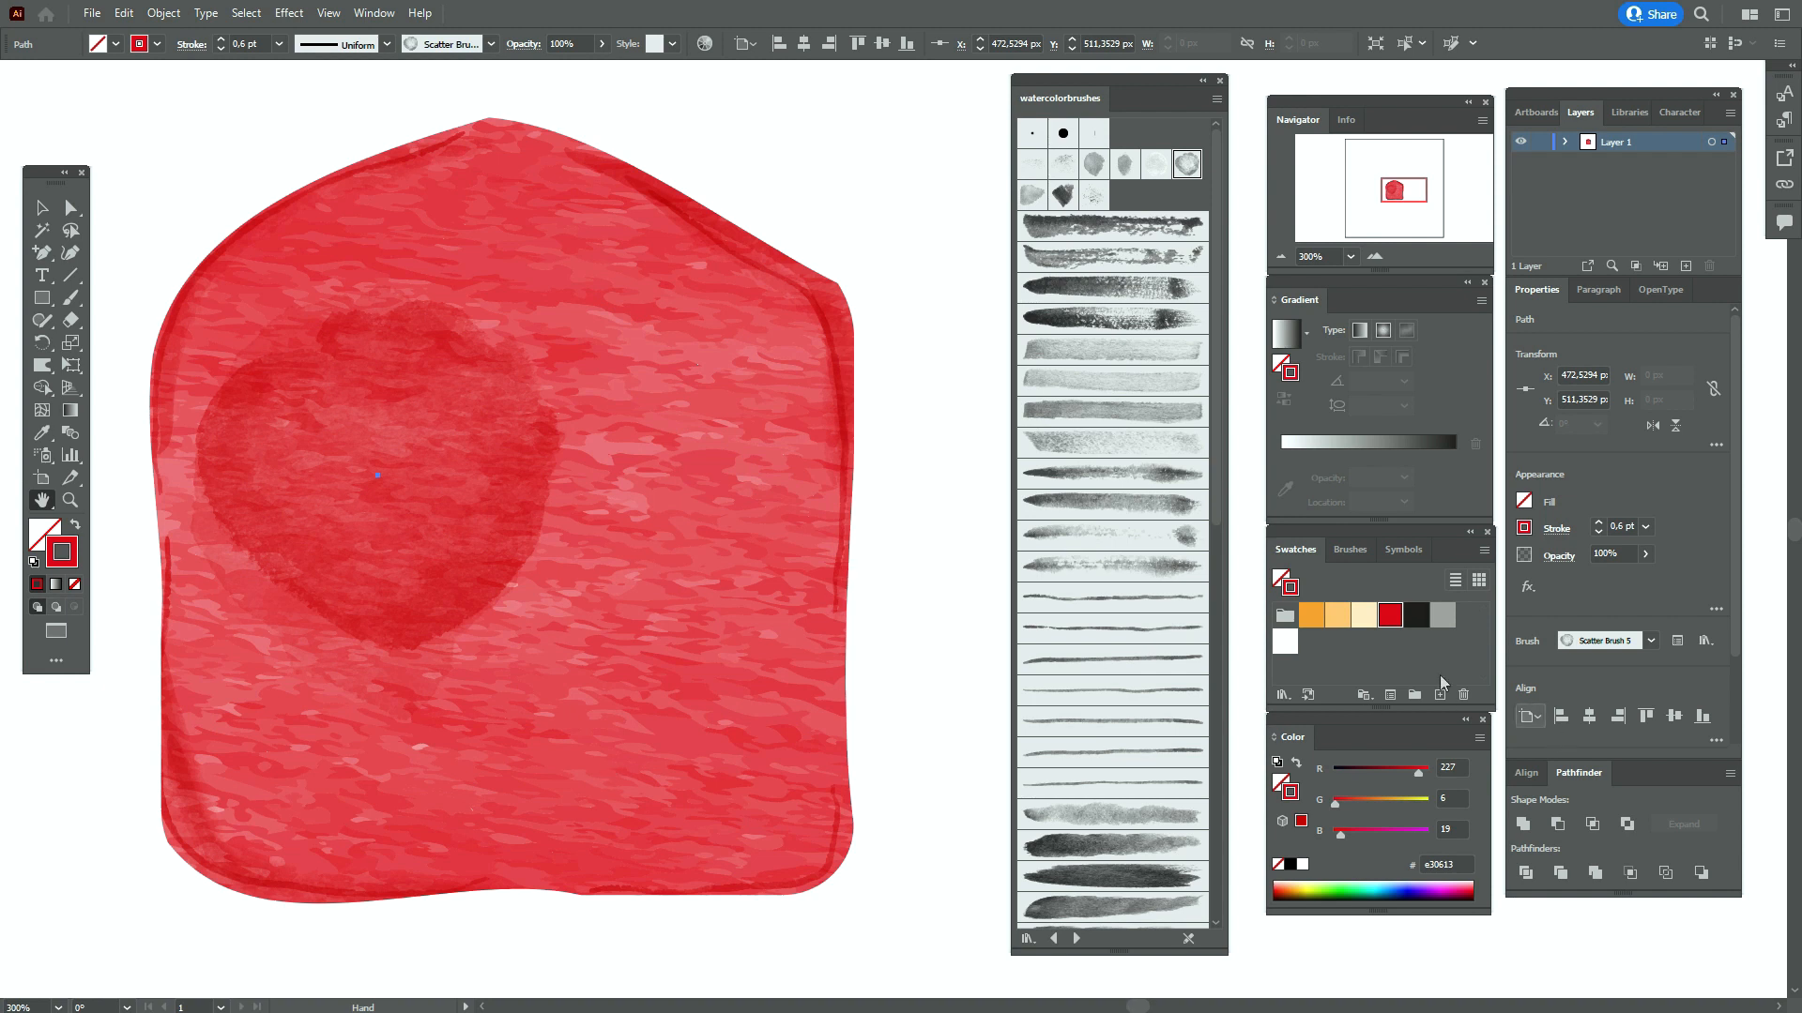
pyautogui.click(1285, 643)
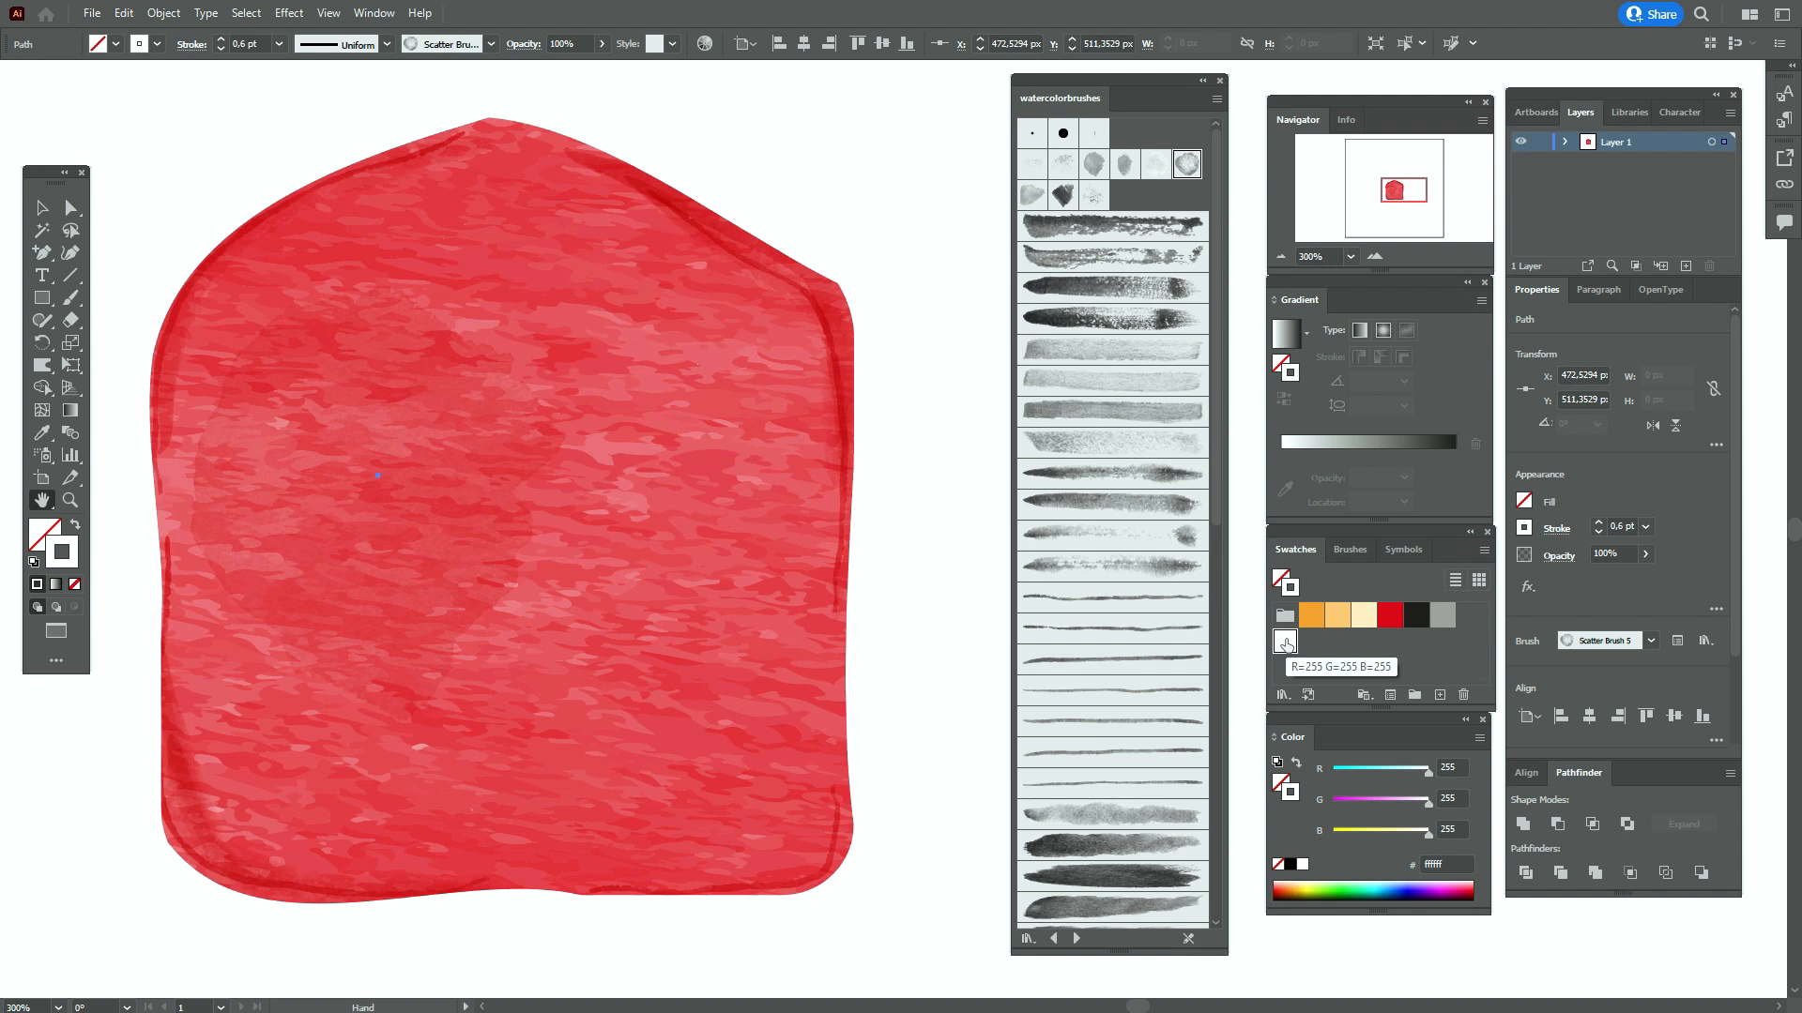
pyautogui.hotkey('ctrl', 'z')
# Paint a white curved stroke with the 1 pt Watercolor brush 9 along the inside of the house's lower-left corner
pyautogui.click(41, 210)
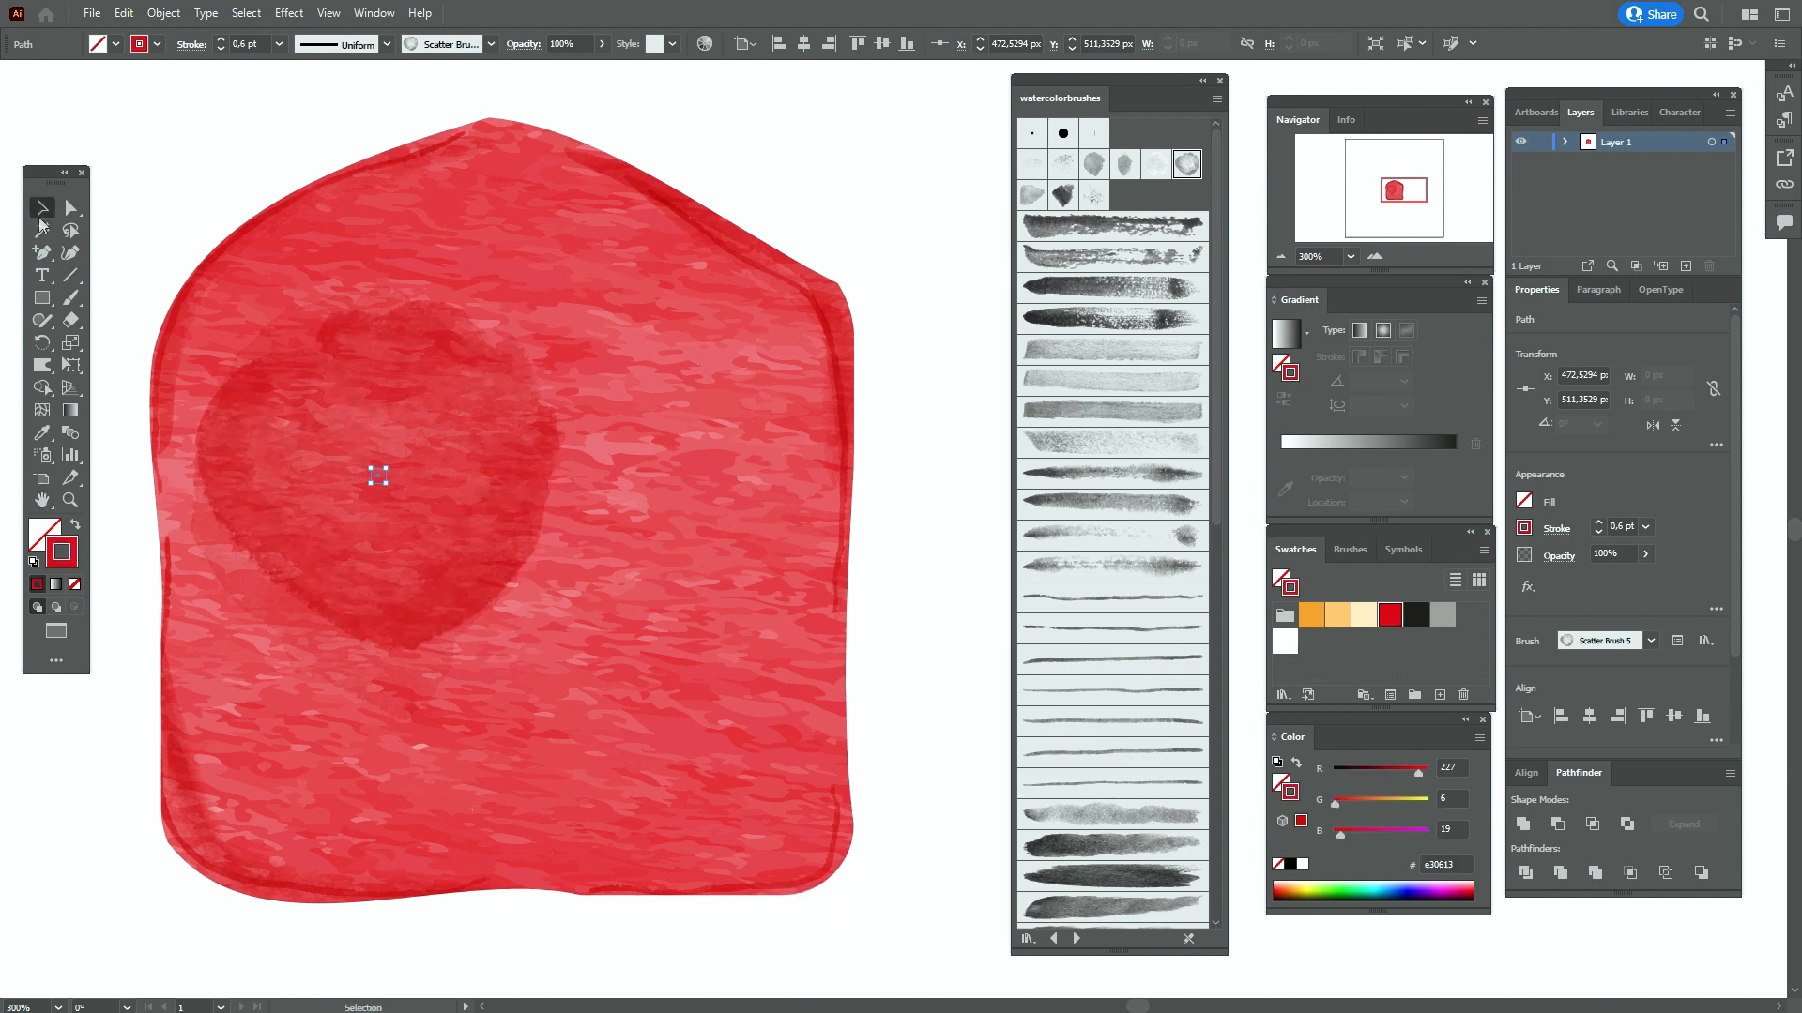
pyautogui.click(206, 143)
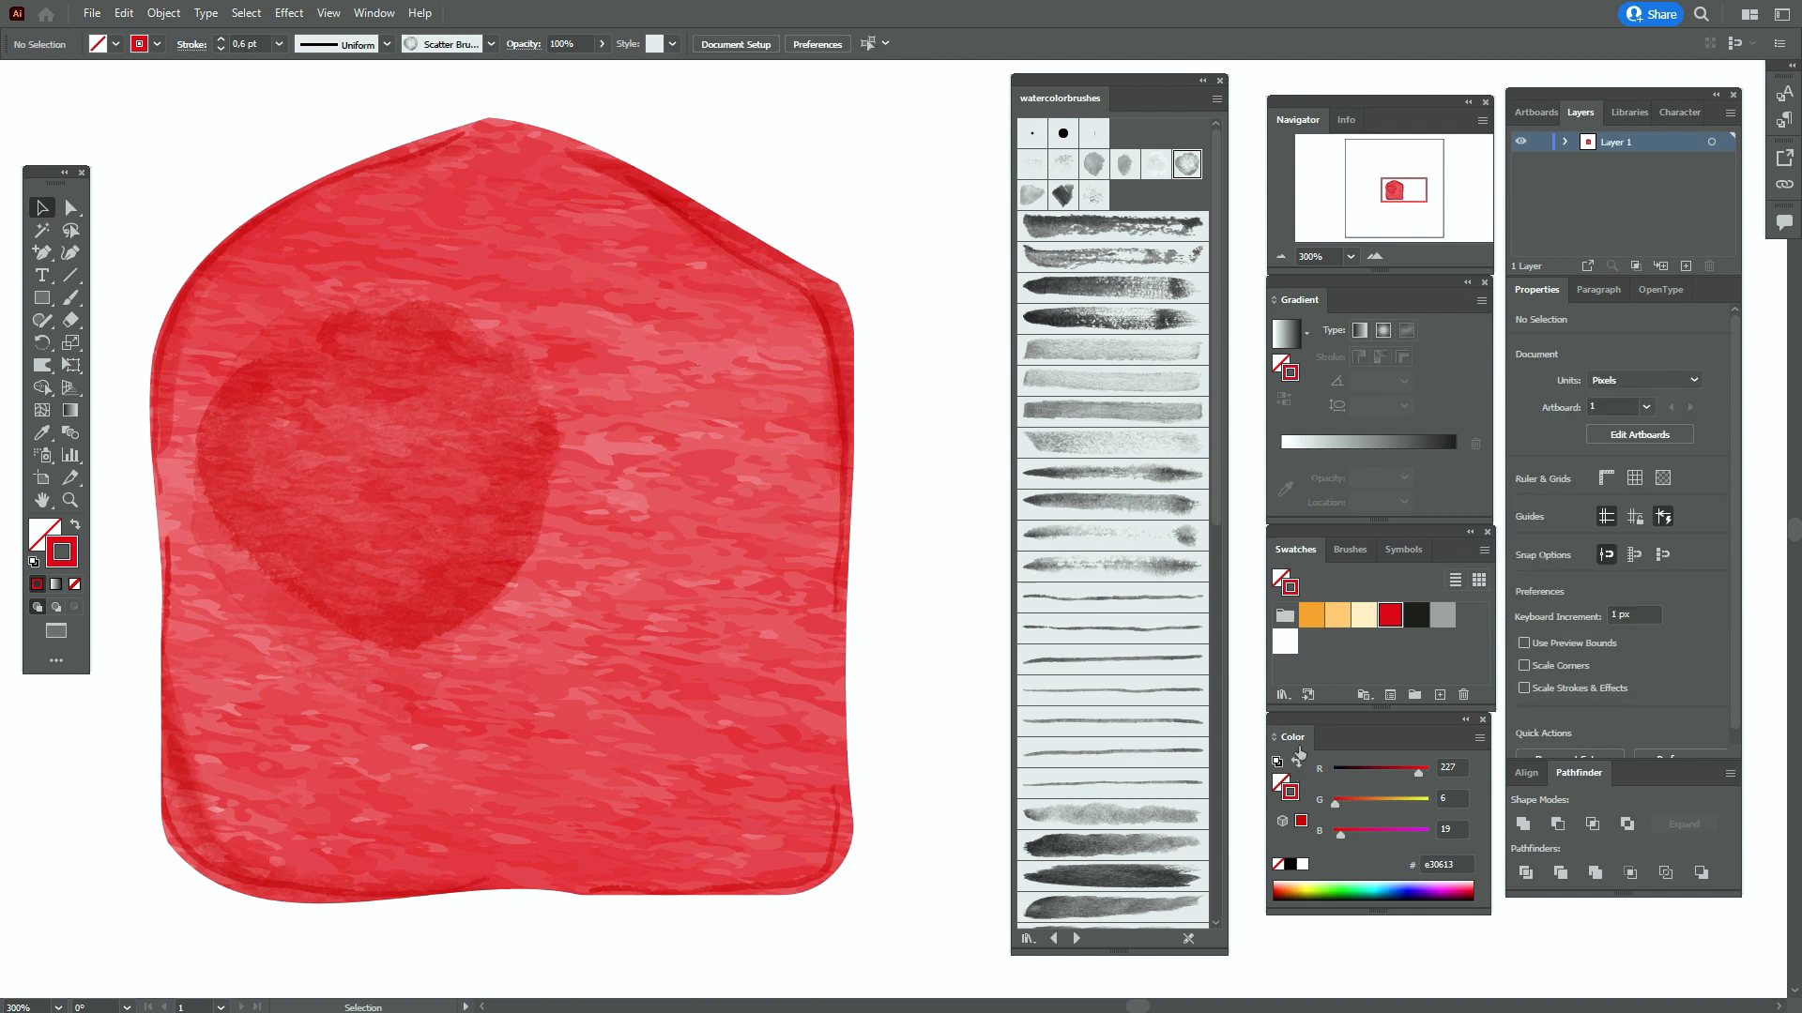
pyautogui.click(1287, 643)
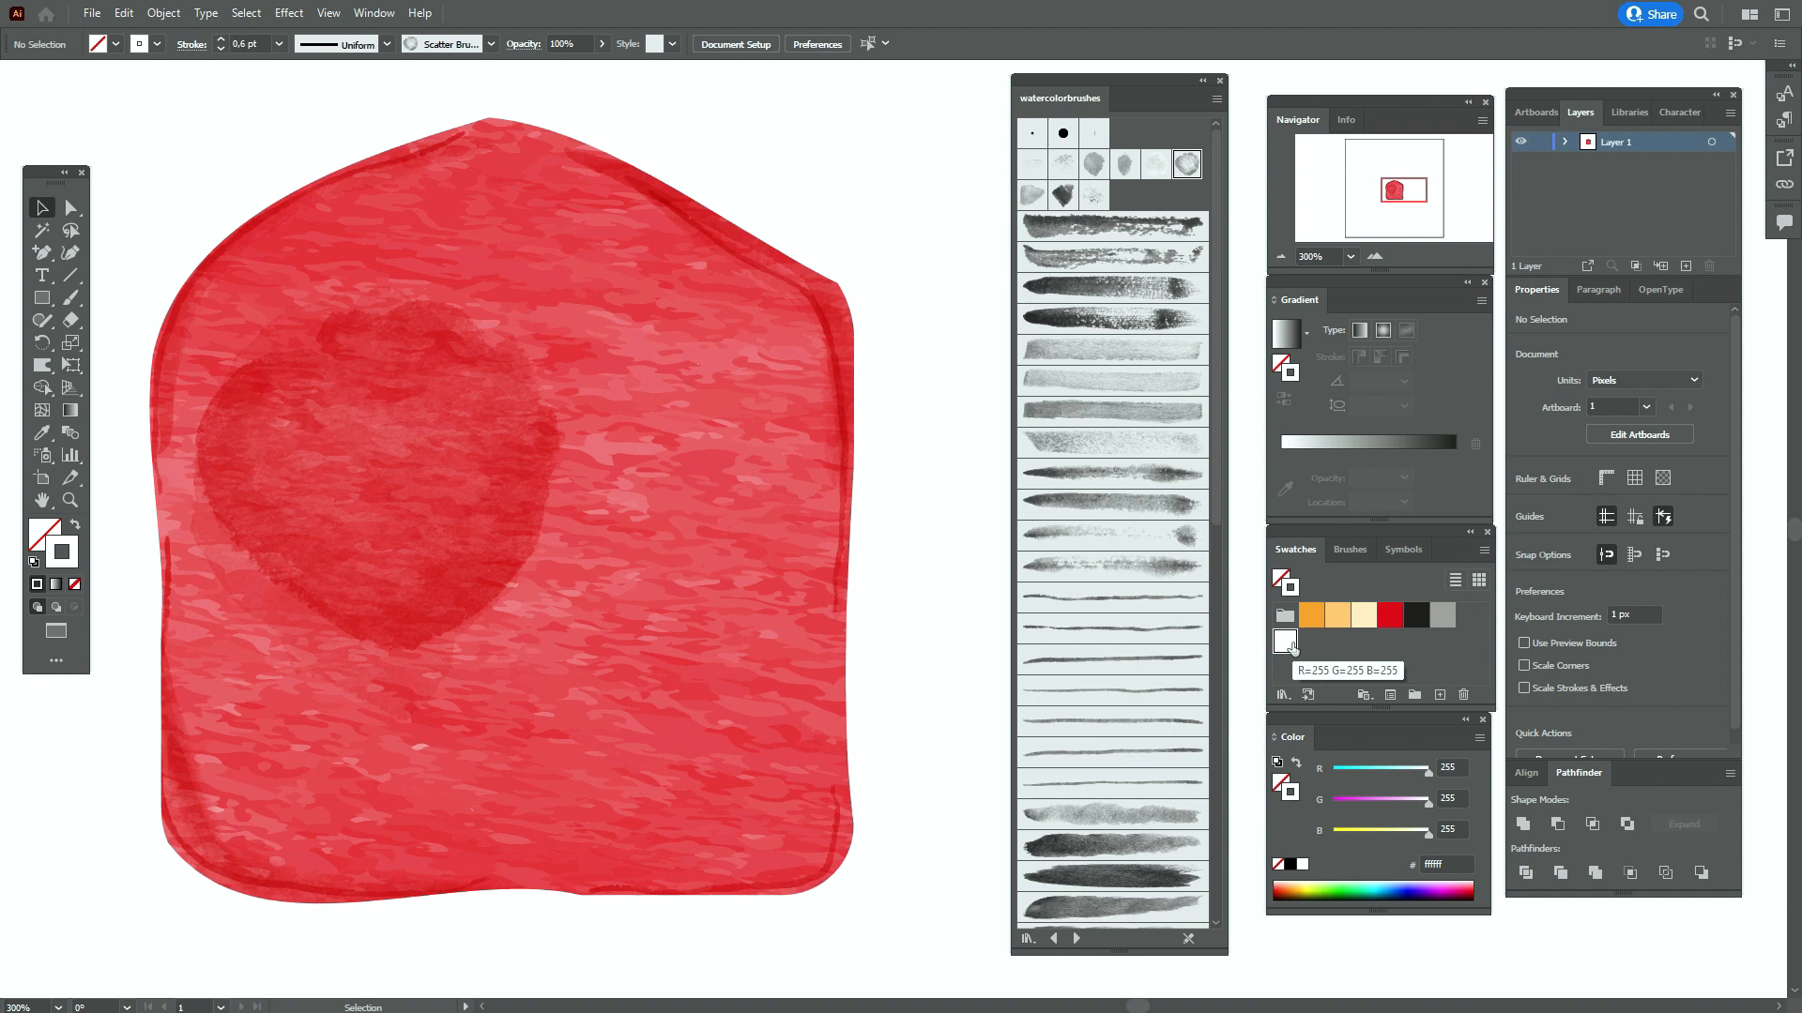
pyautogui.click(70, 297)
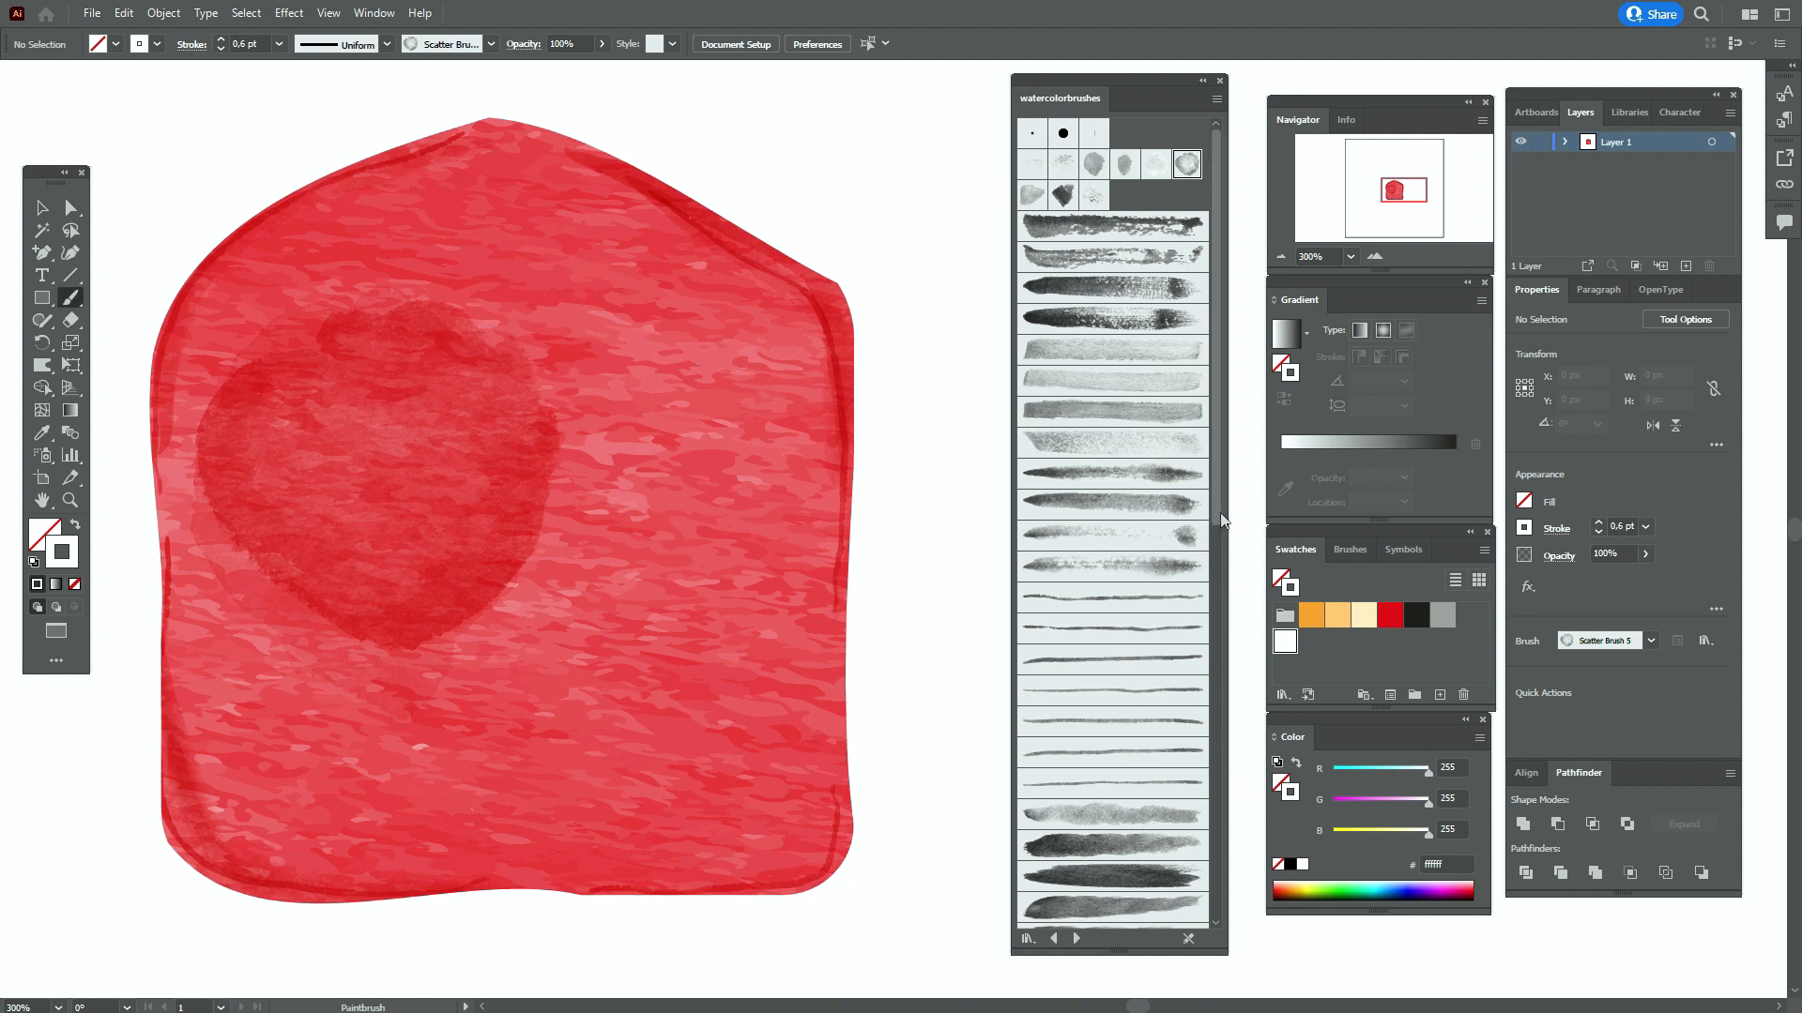
pyautogui.click(1144, 489)
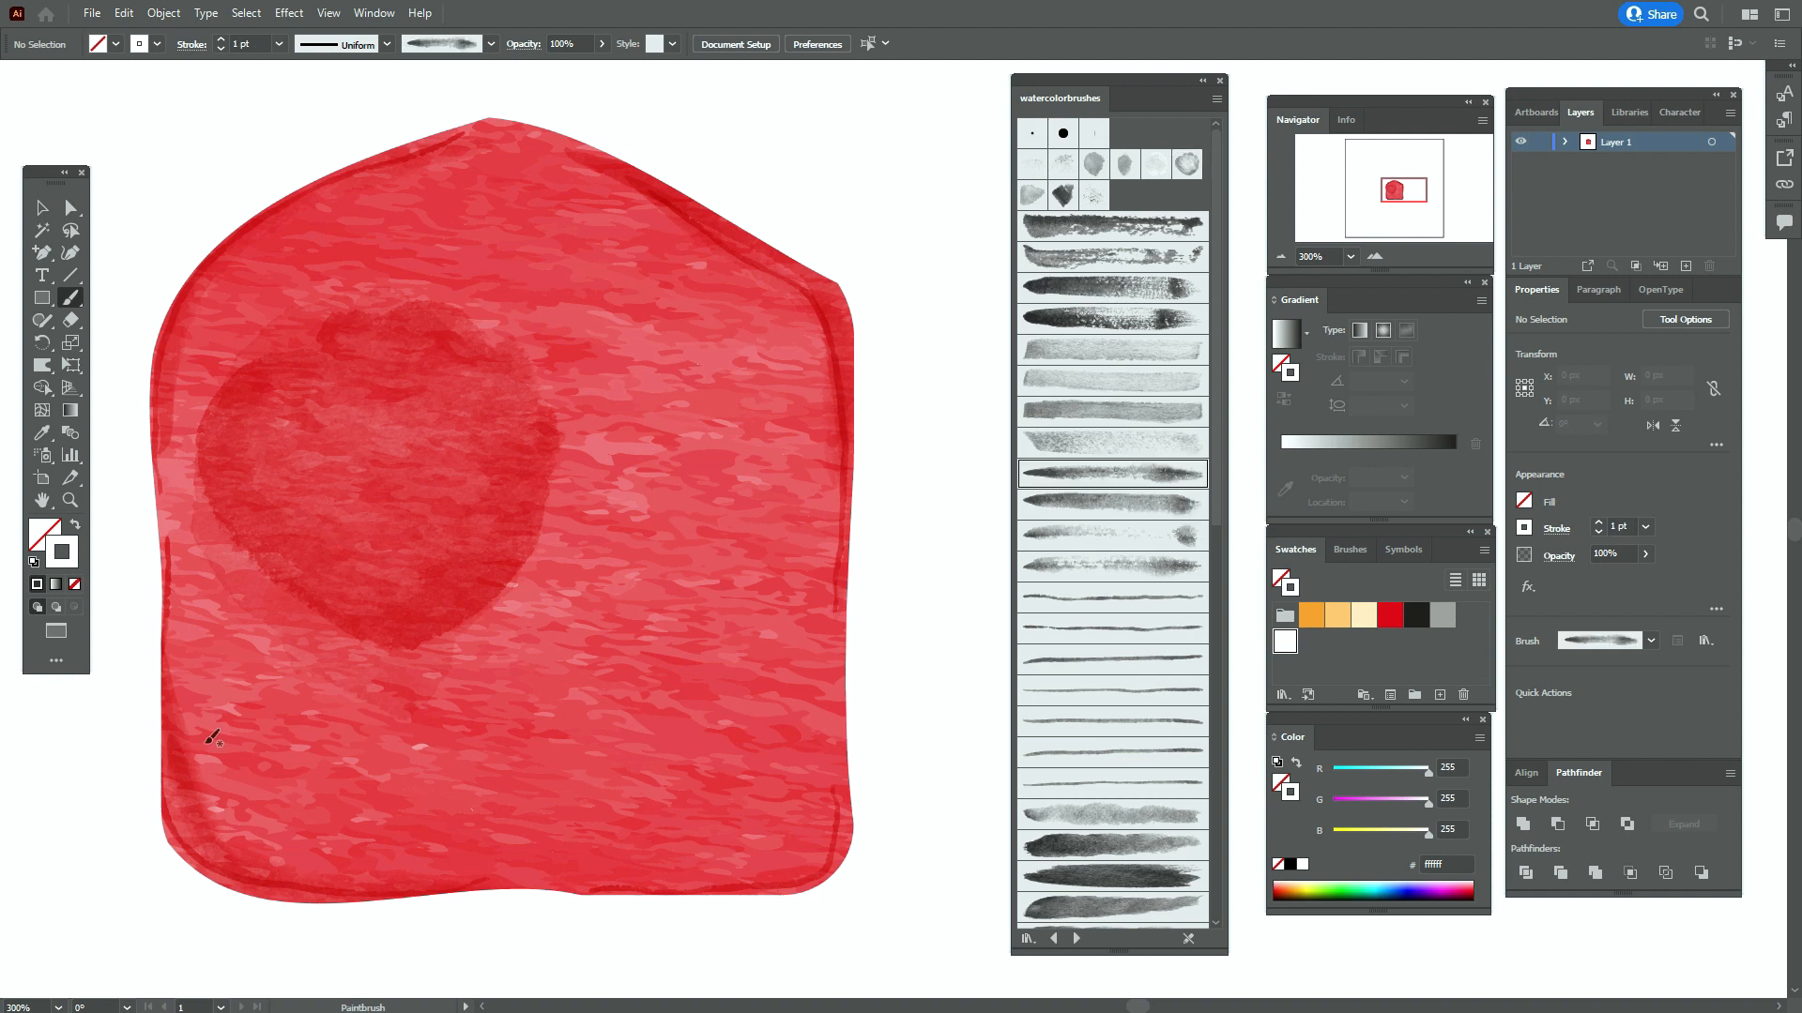
pyautogui.moveTo(190, 664)
pyautogui.mouseDown()
pyautogui.moveTo(237, 808)
pyautogui.moveTo(307, 856)
pyautogui.moveTo(430, 873)
pyautogui.mouseUp()
pyautogui.moveTo(542, 872); pyautogui.dragTo(541, 872)
# Give the white lower-left stroke Soft Light blending, a 0,5 pt stroke weight and 50% opacity
pyautogui.press('v')
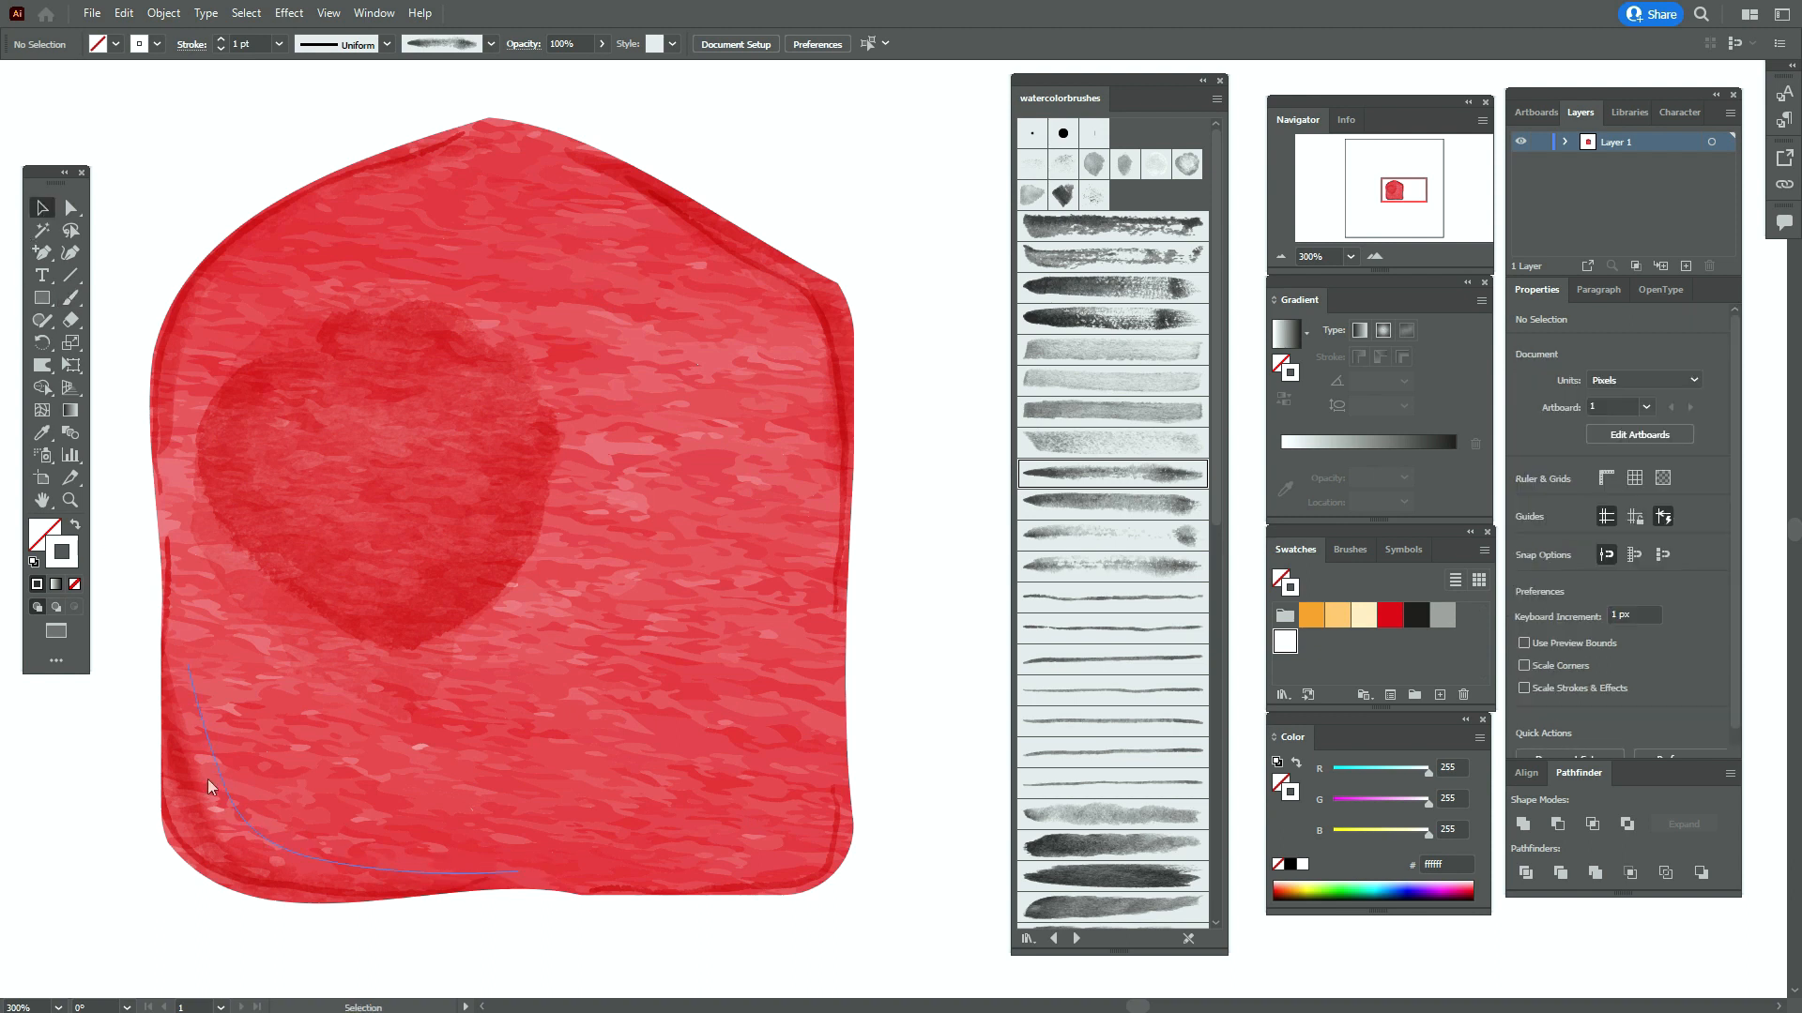
pyautogui.click(230, 795)
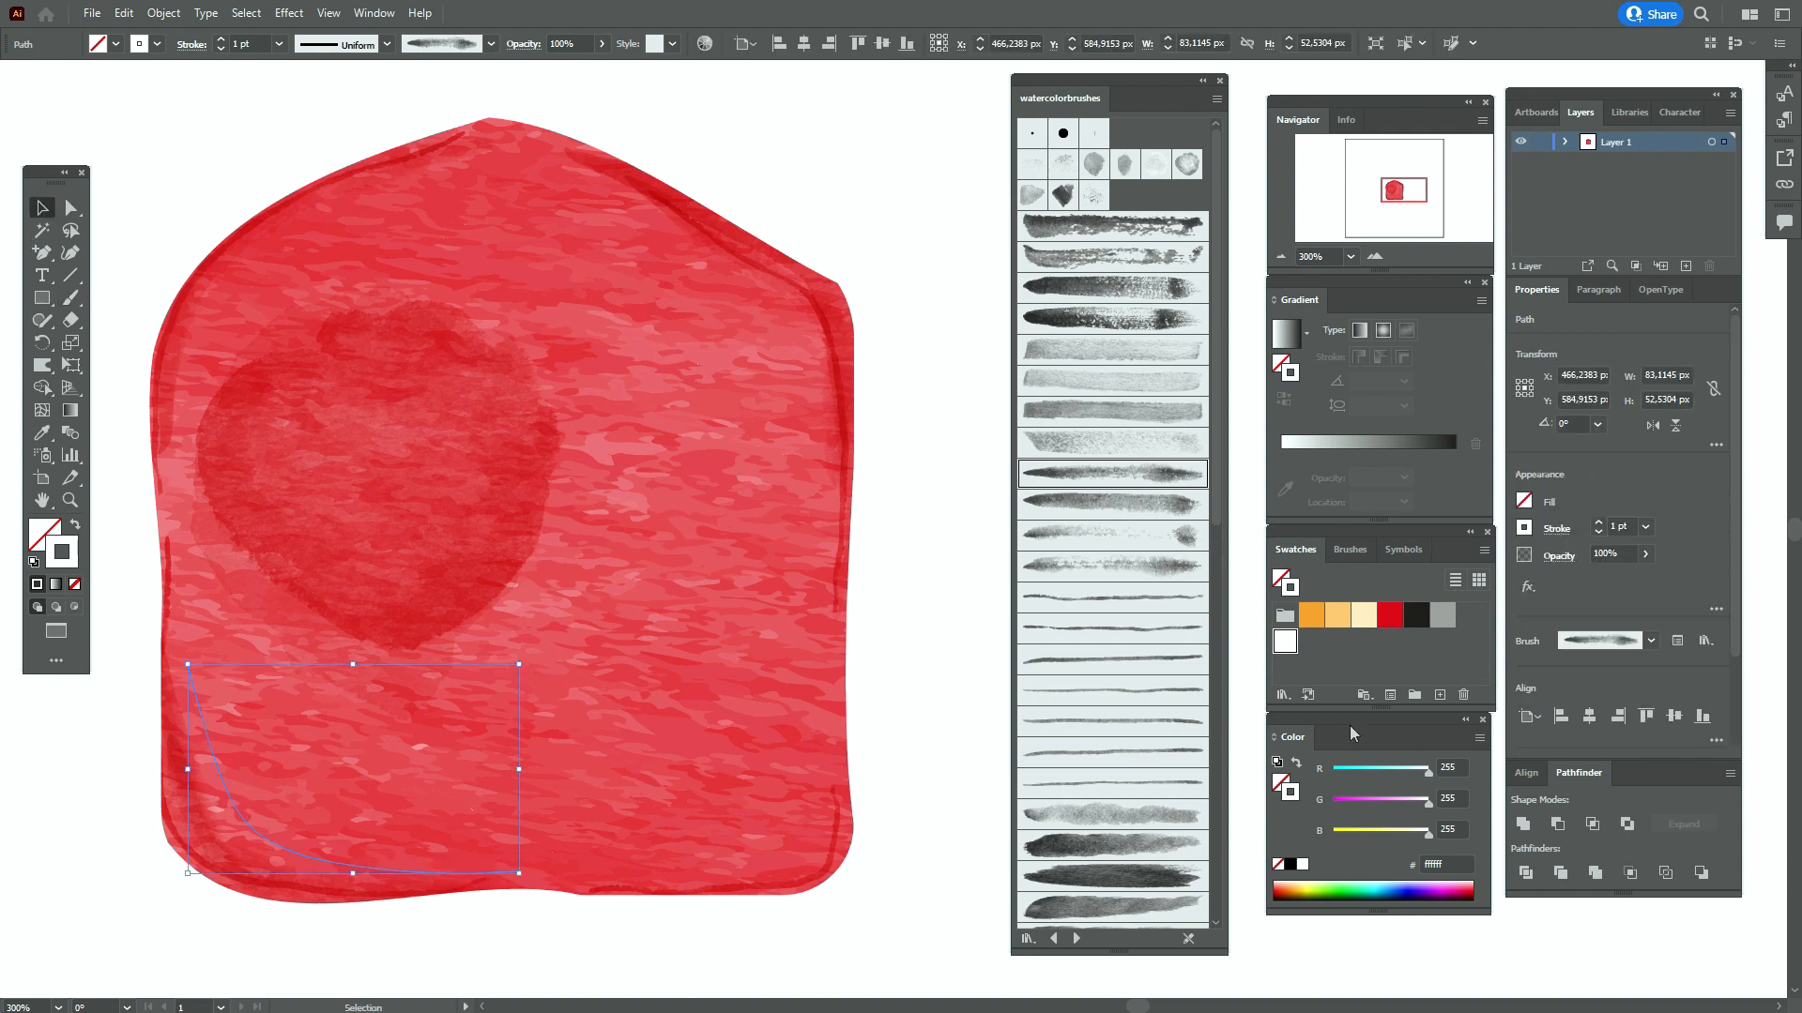
pyautogui.click(1550, 556)
pyautogui.click(1428, 590)
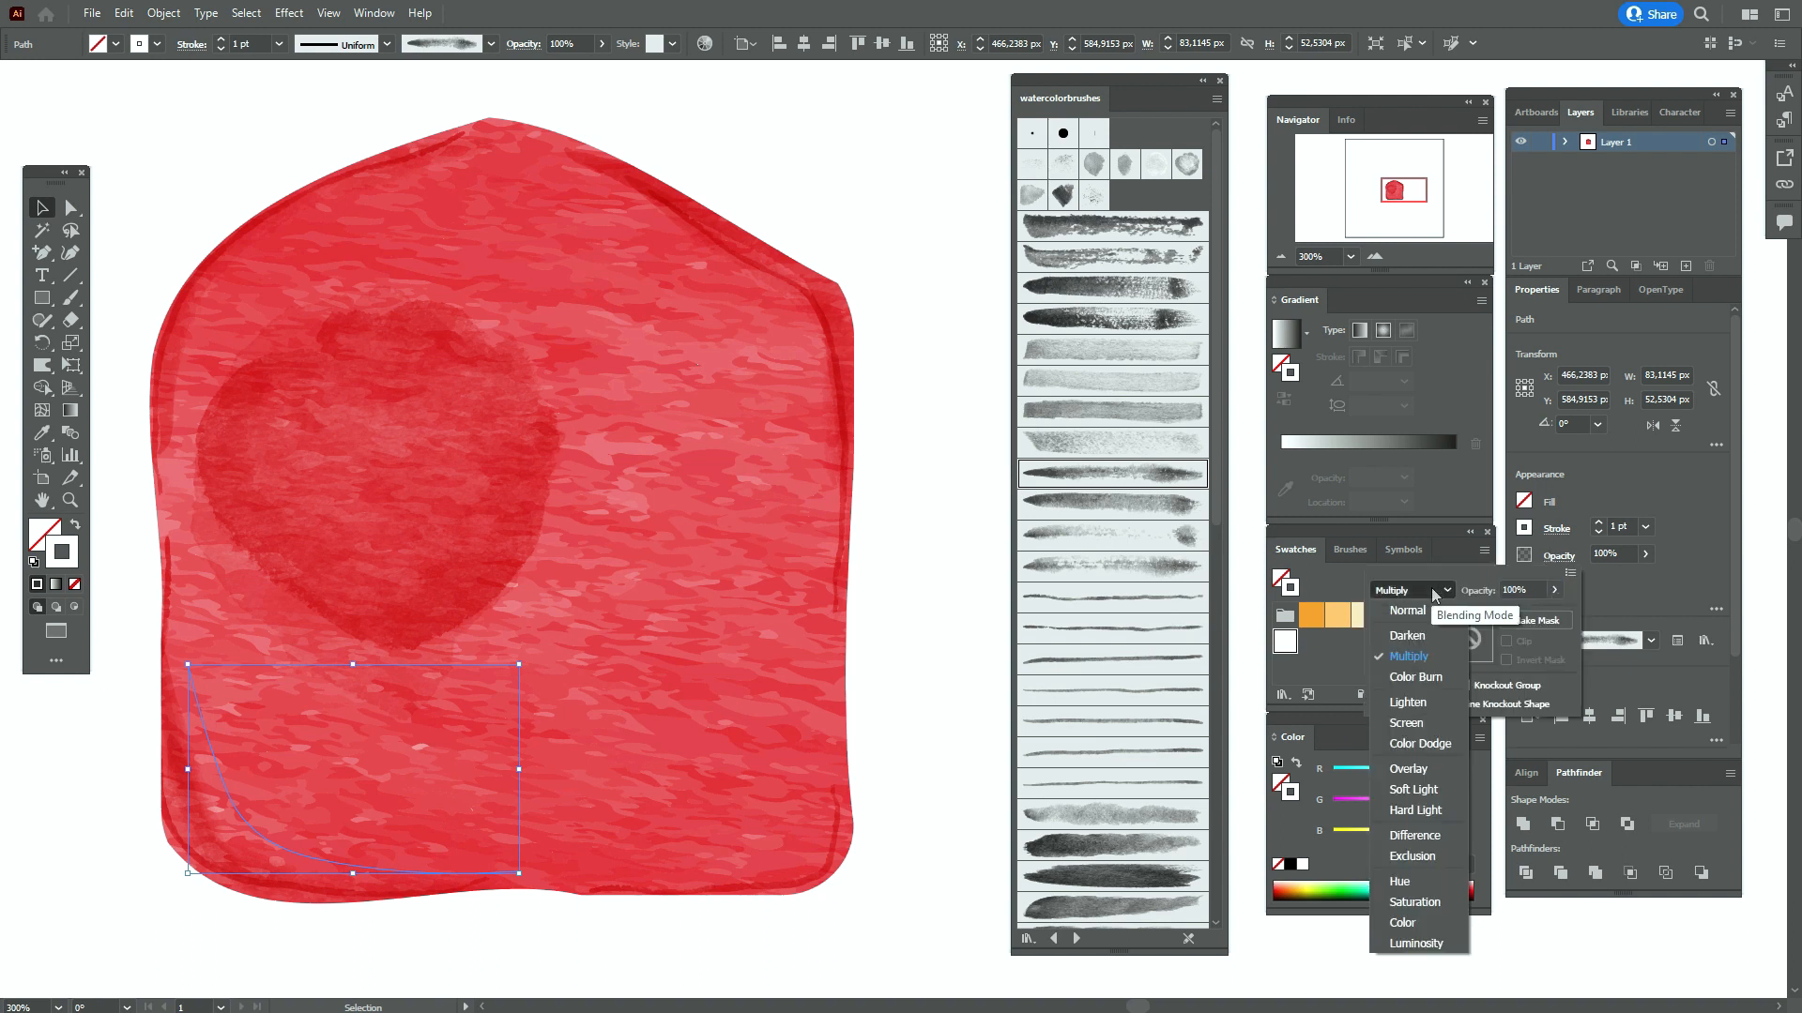
pyautogui.click(1436, 791)
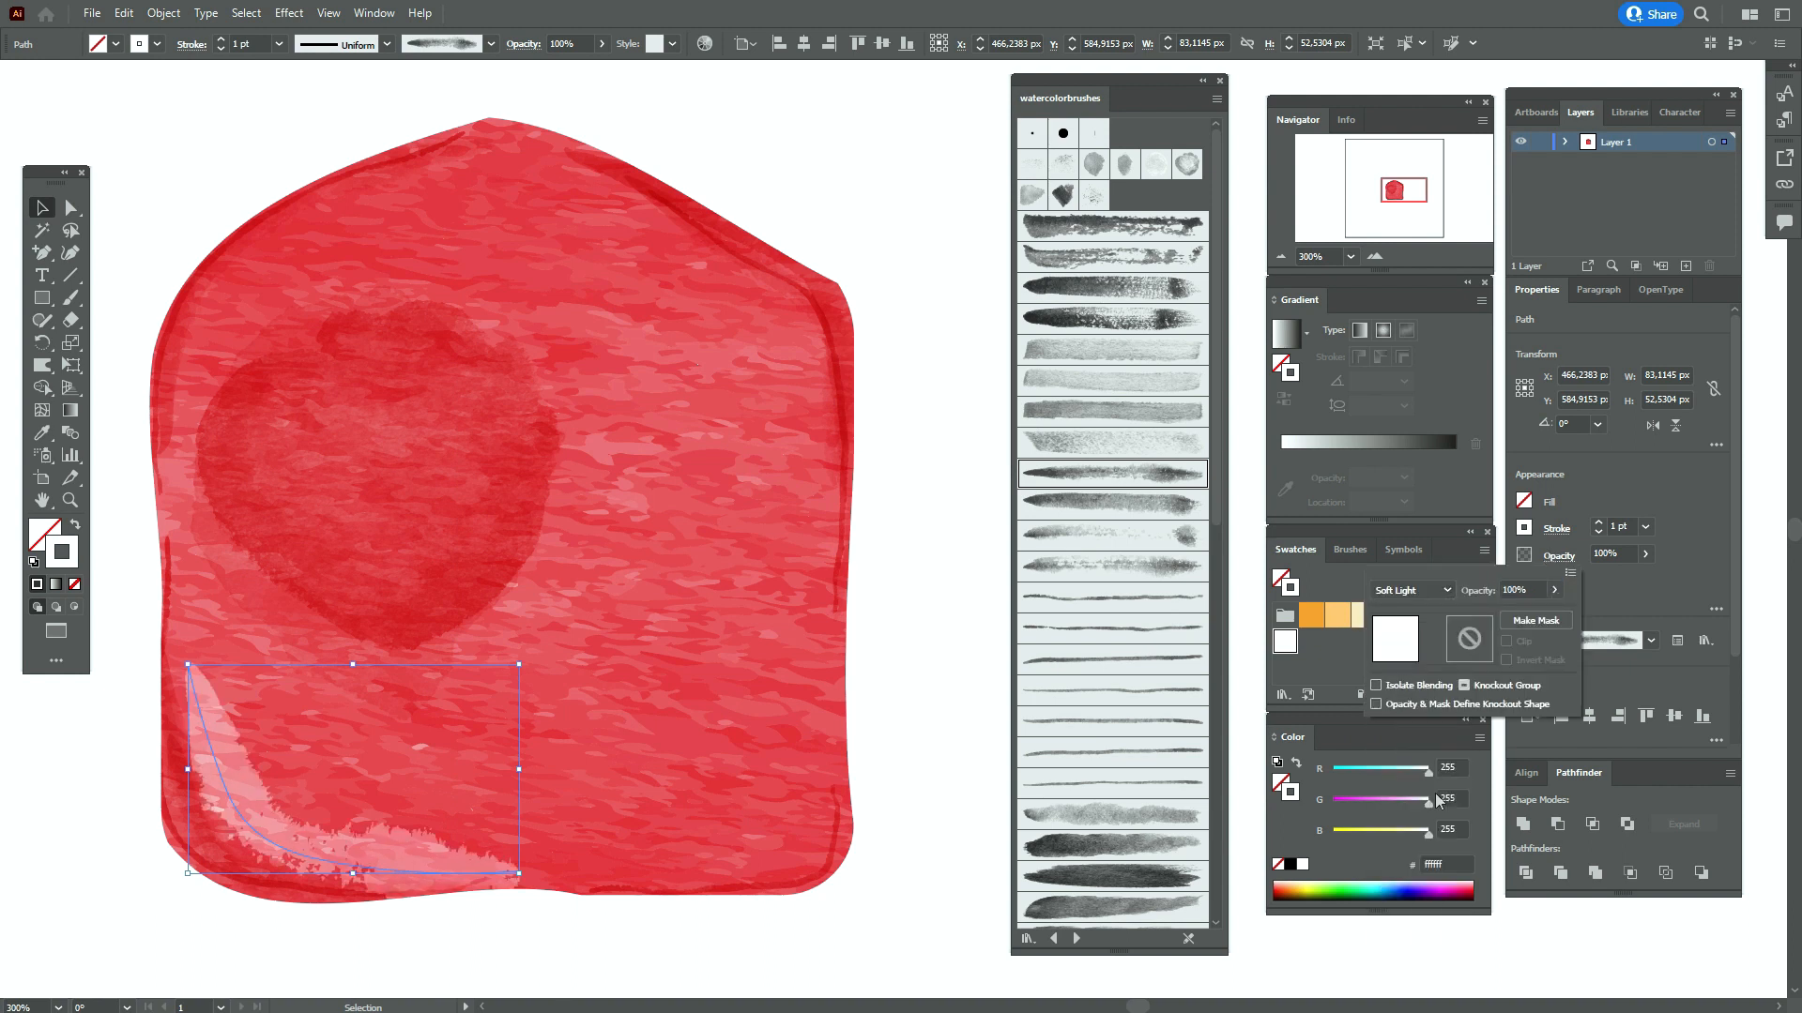
pyautogui.doubleClick(1614, 527)
pyautogui.write('0,5')
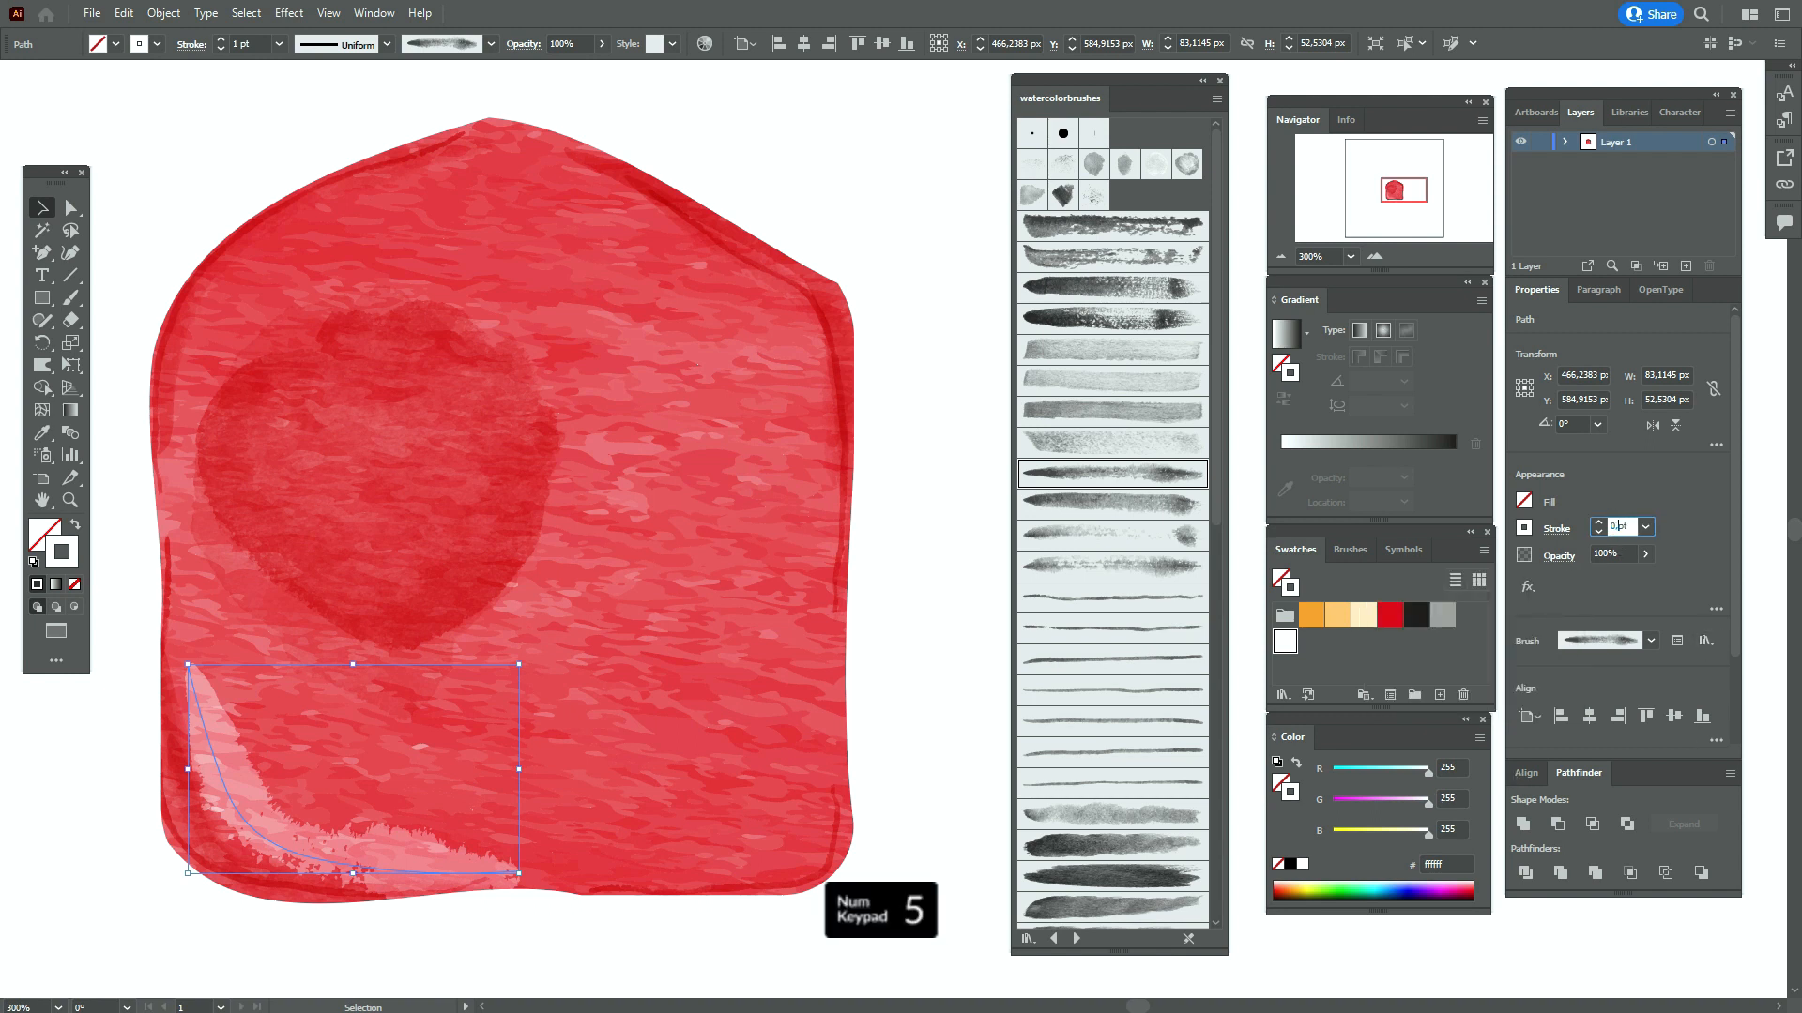
pyautogui.press('Return')
pyautogui.doubleClick(1601, 553)
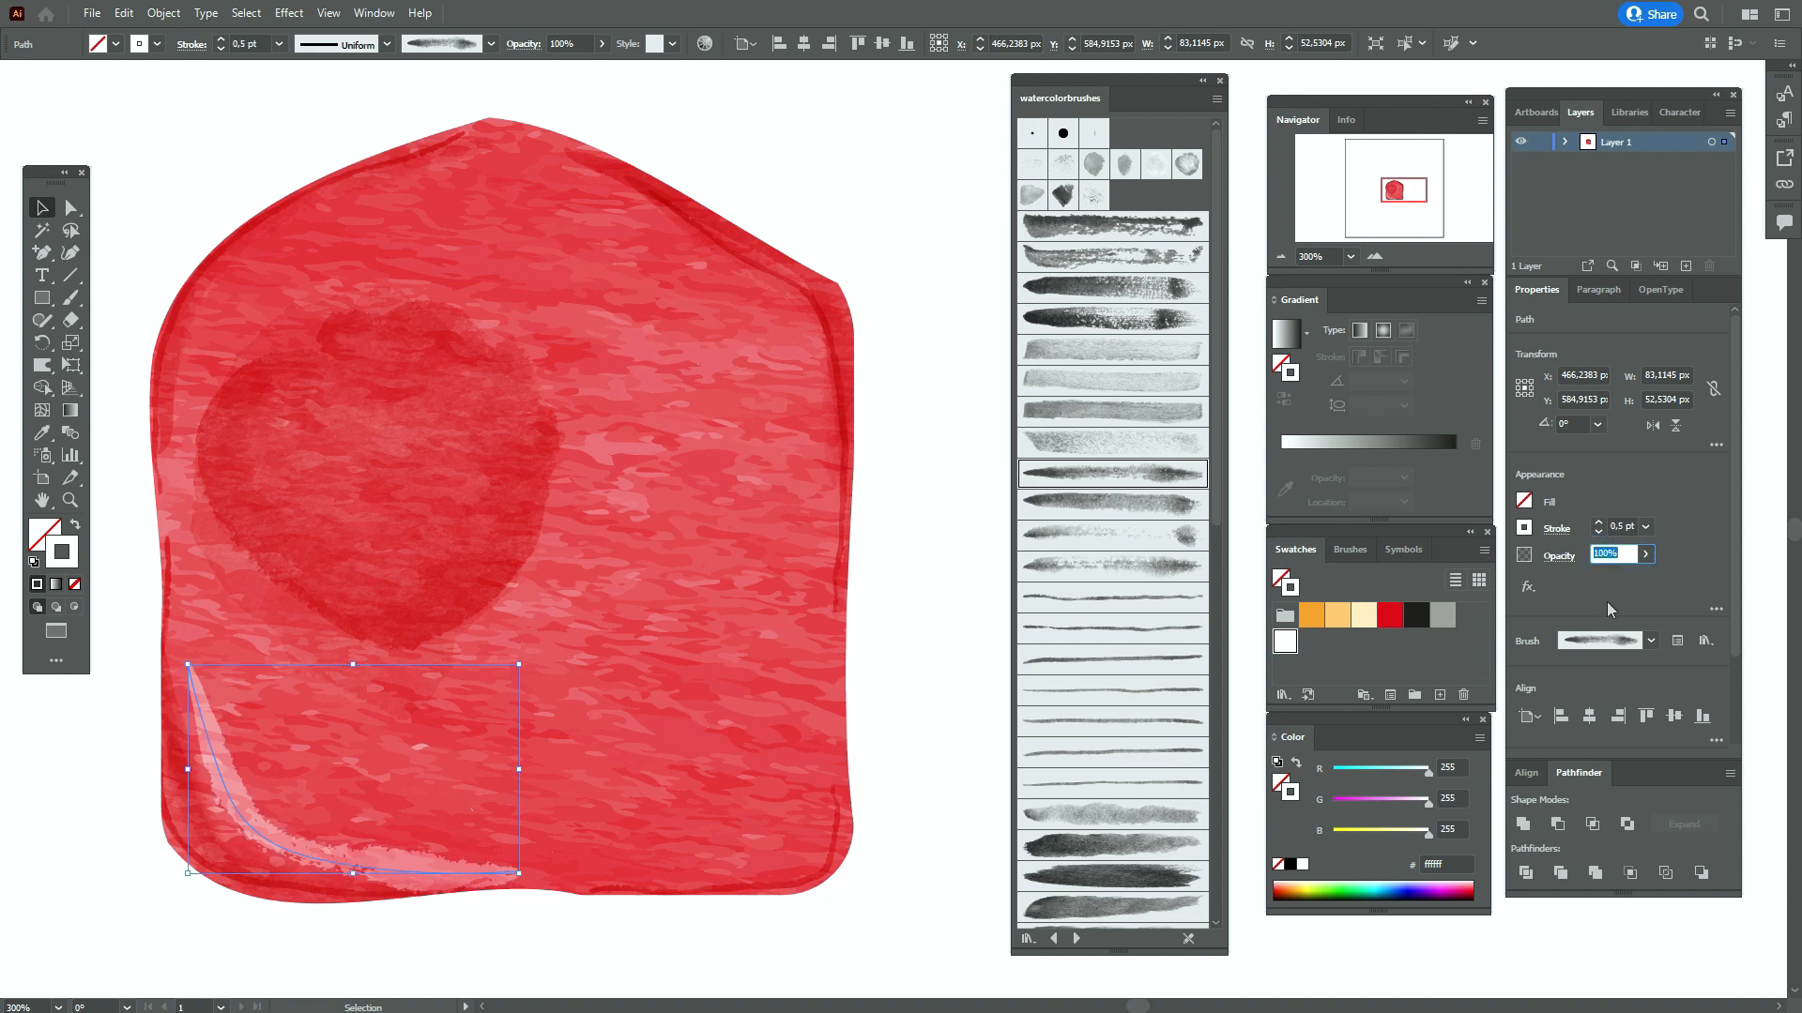
pyautogui.write('50')
pyautogui.press('Return')
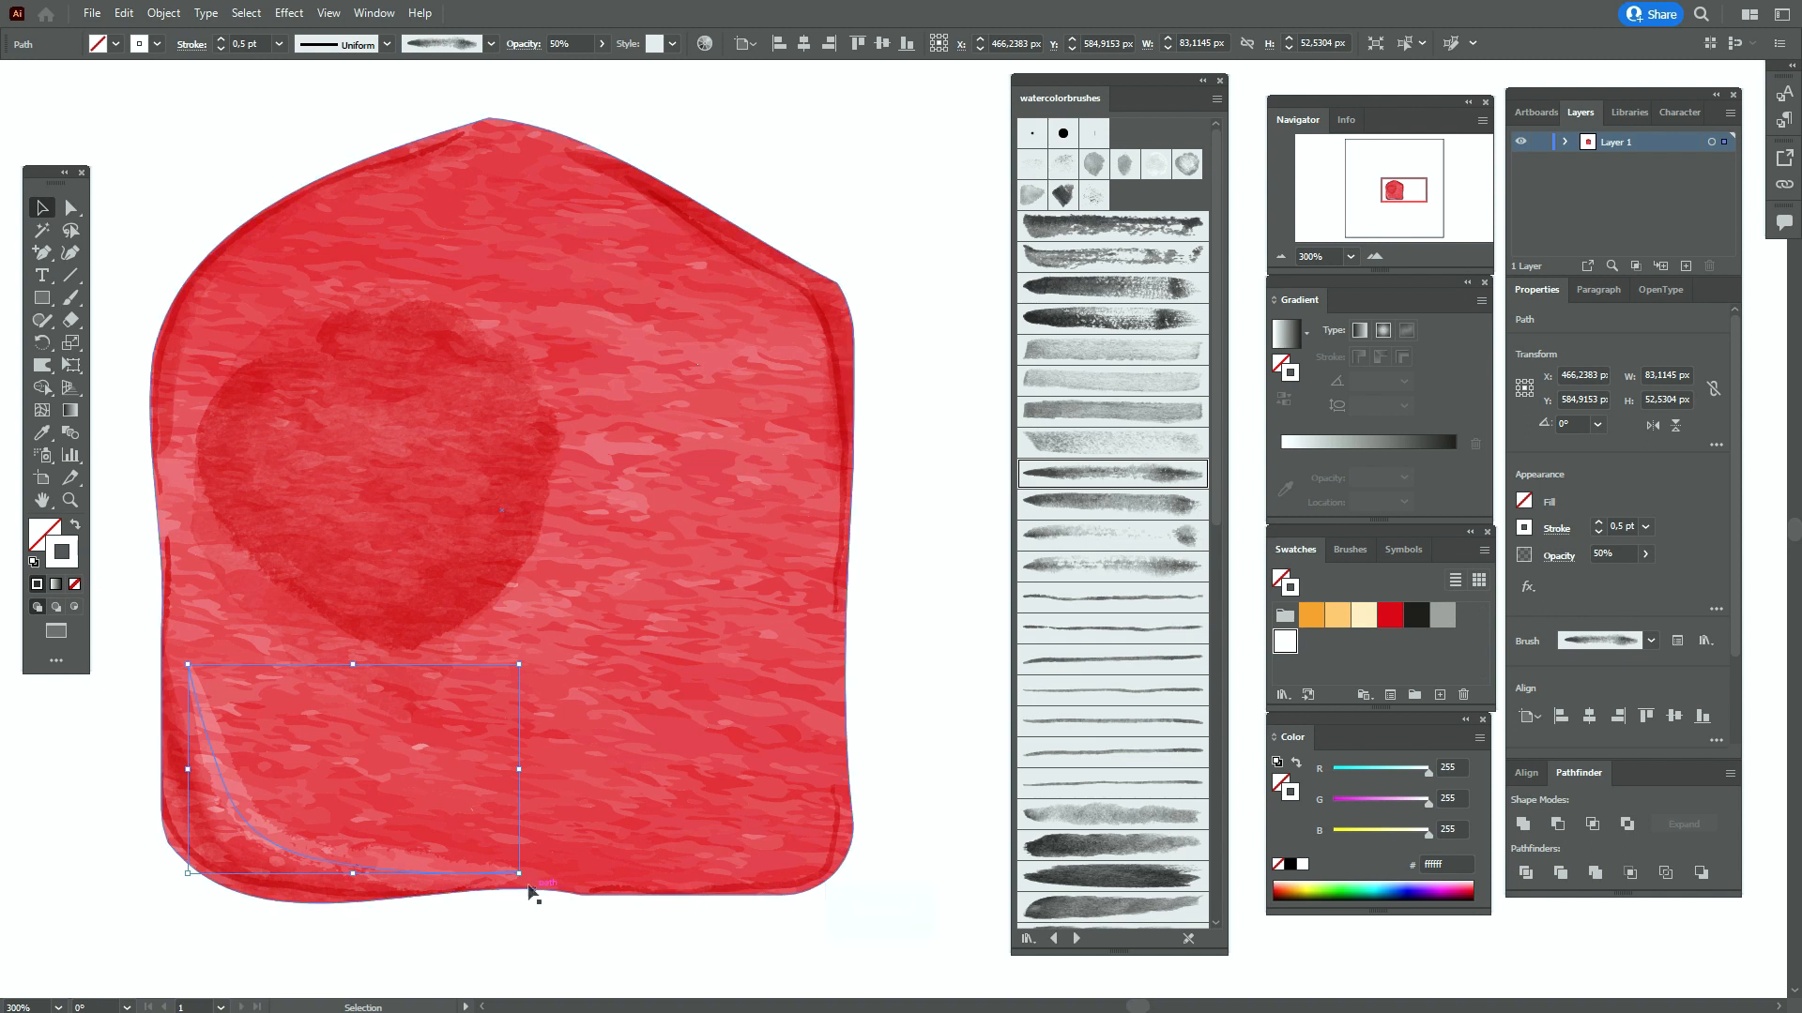
# Move the white lower-left highlight slightly up and inward from the house's edge, and deselect it
pyautogui.moveTo(441, 864); pyautogui.dragTo(447, 845)
pyautogui.click(933, 849)
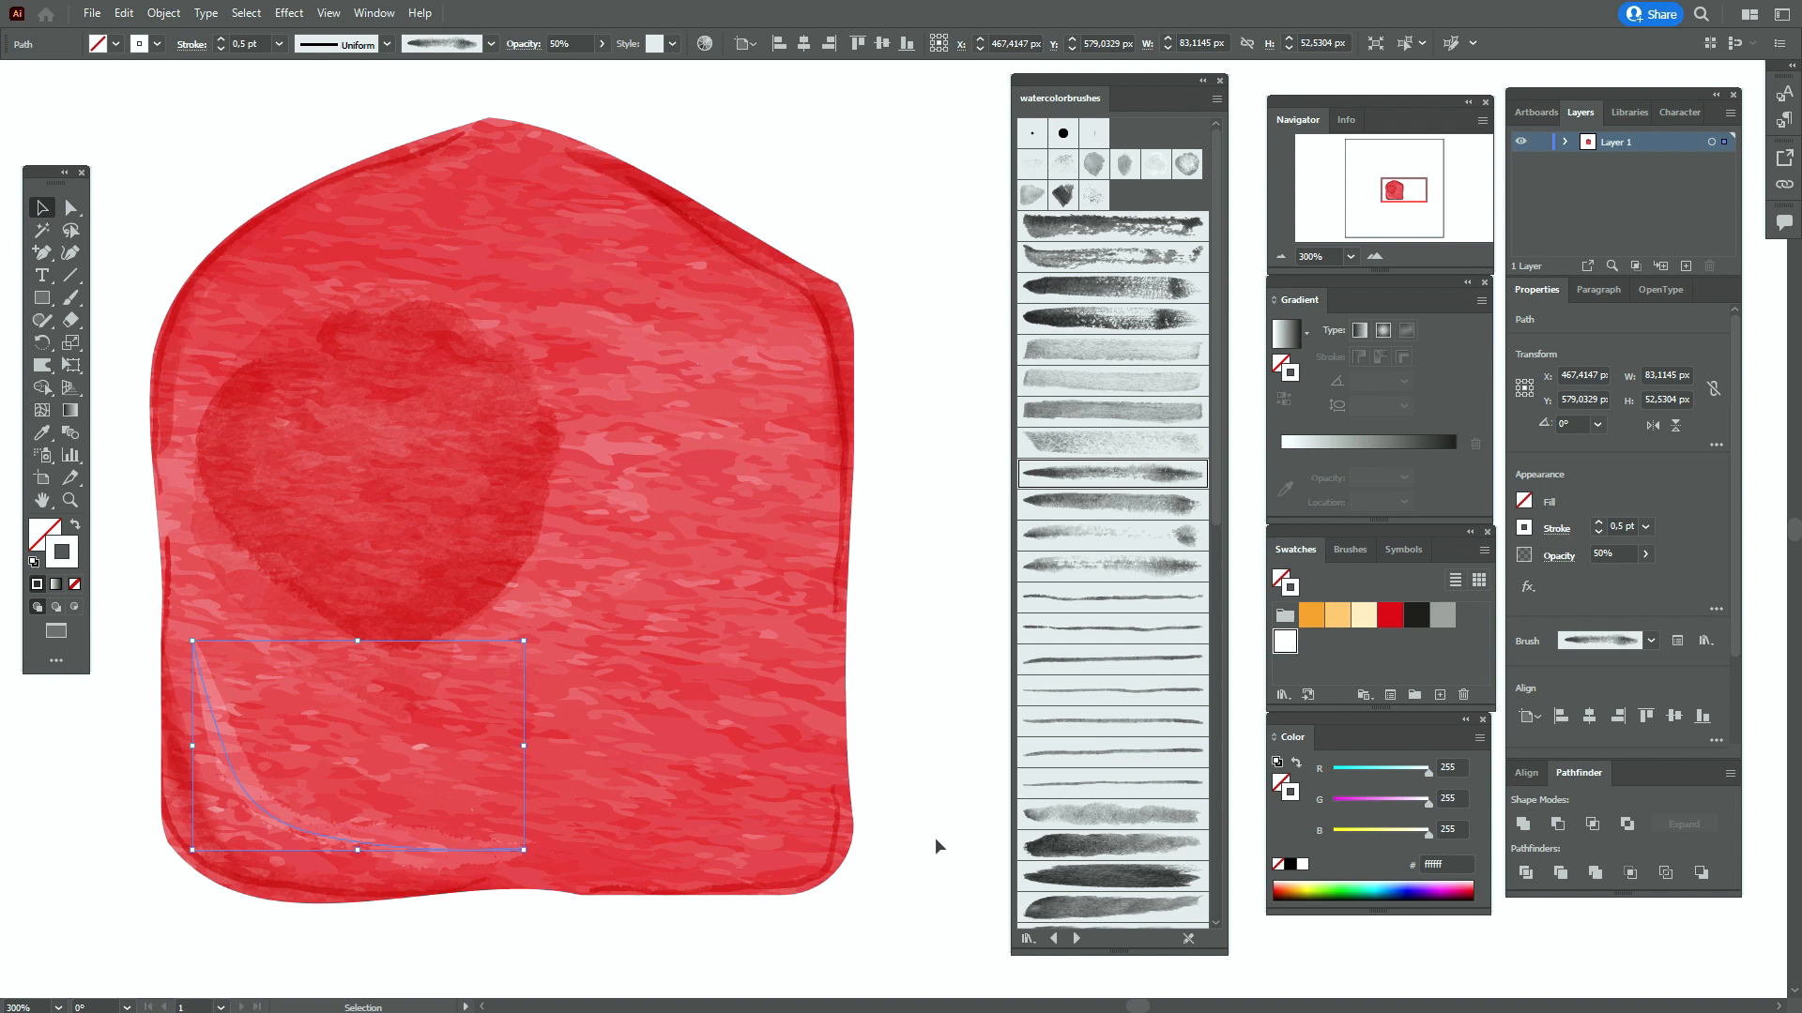
pyautogui.click(935, 840)
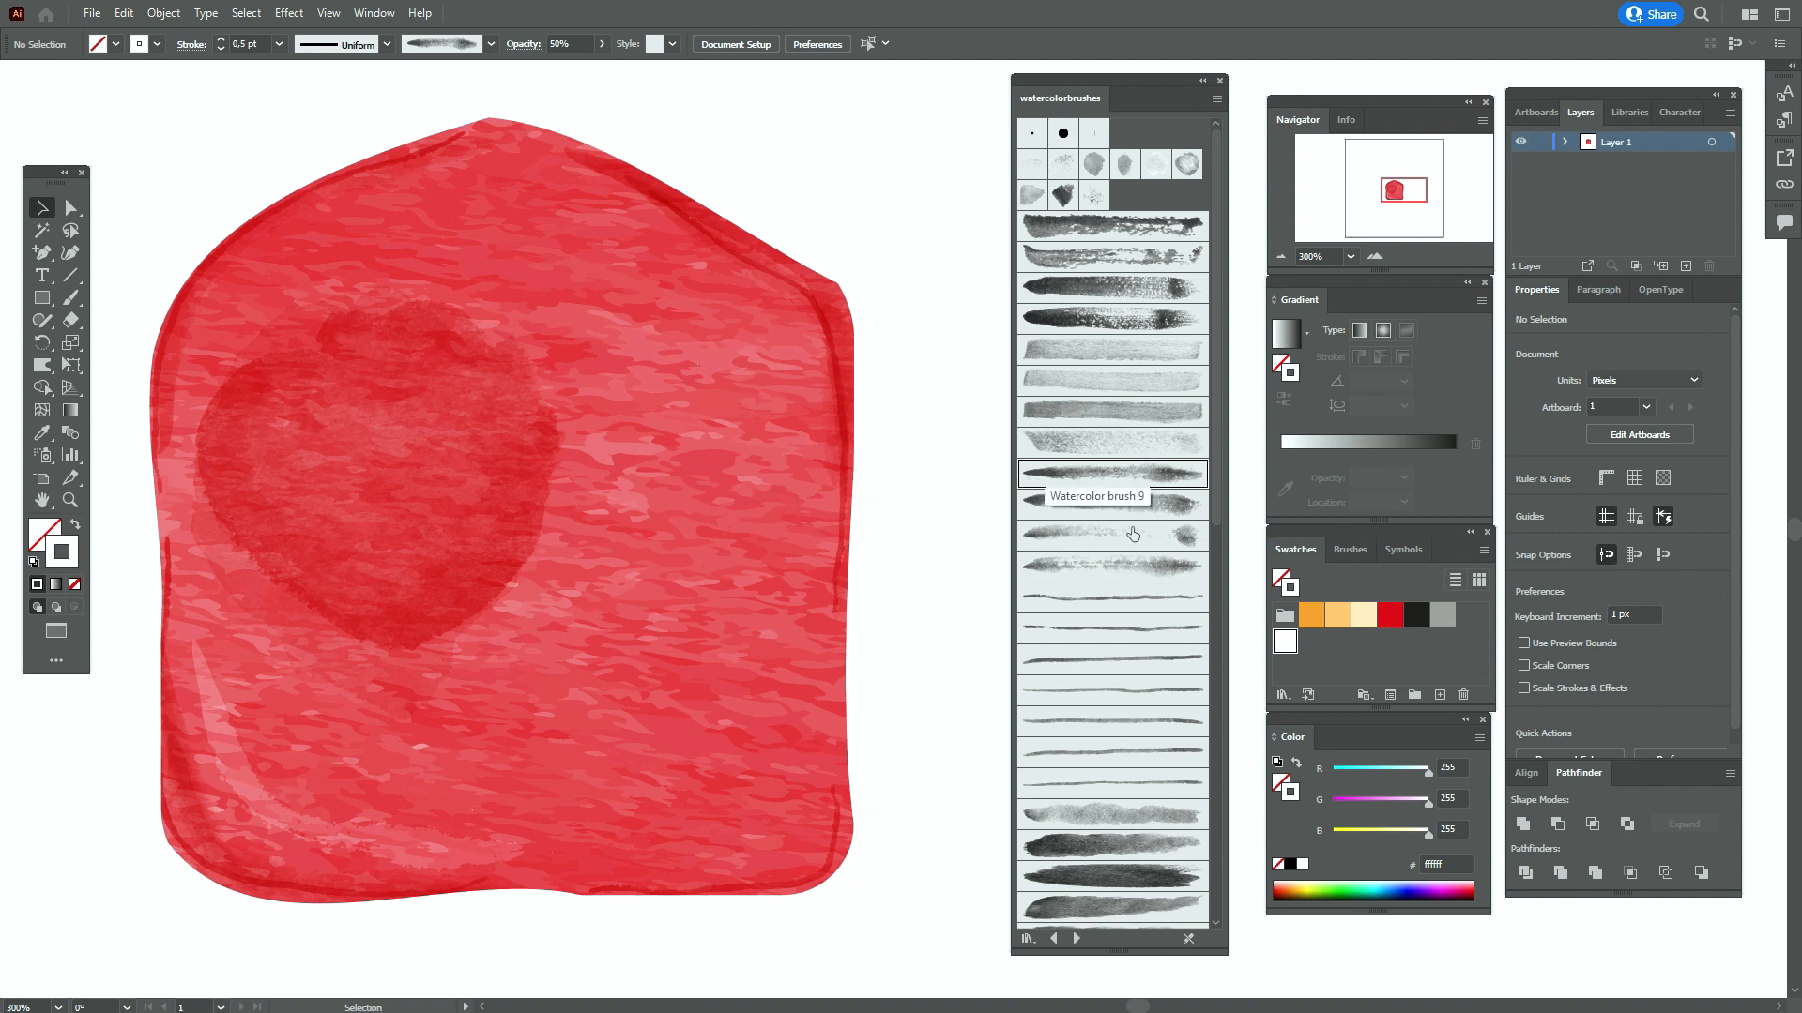
# Paint a white curved highlight about 34 × 47 px with the gray wavy watercolor brush in the house's upper-right area, adjusting its position
pyautogui.scroll(-10, 1131, 528)
pyautogui.scroll(-3, 1134, 536)
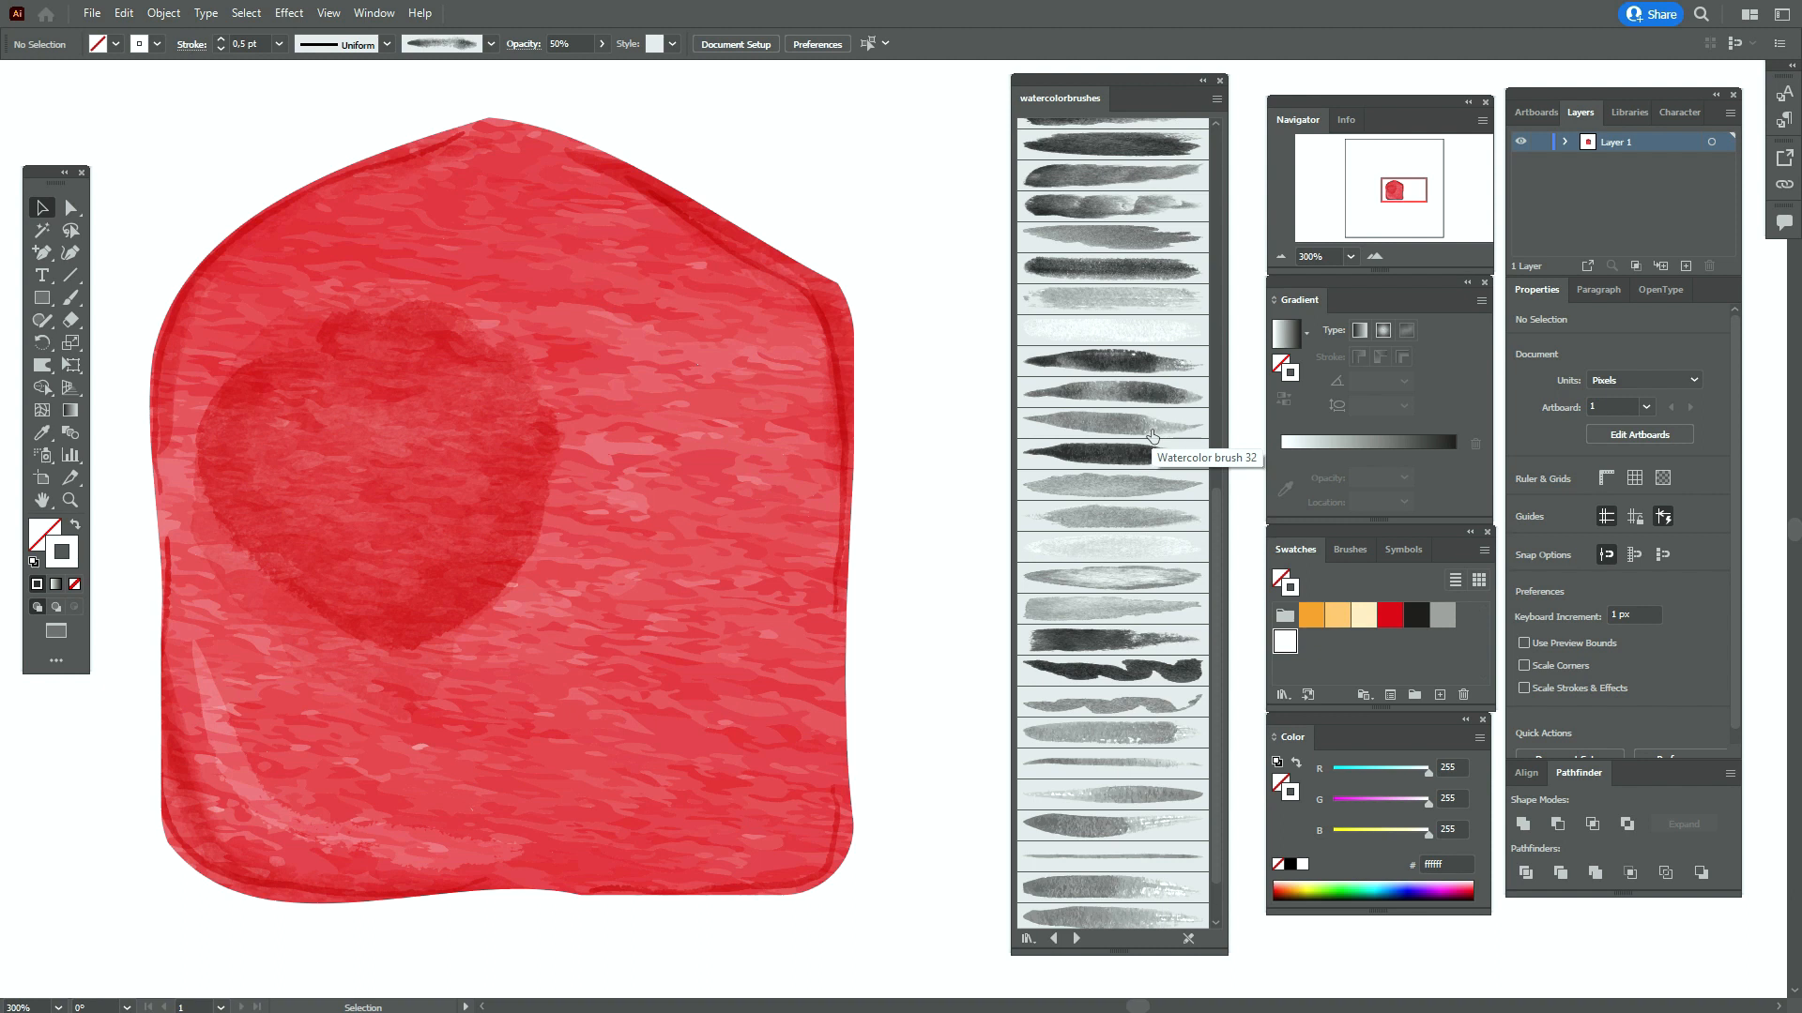
pyautogui.scroll(-1, 1153, 436)
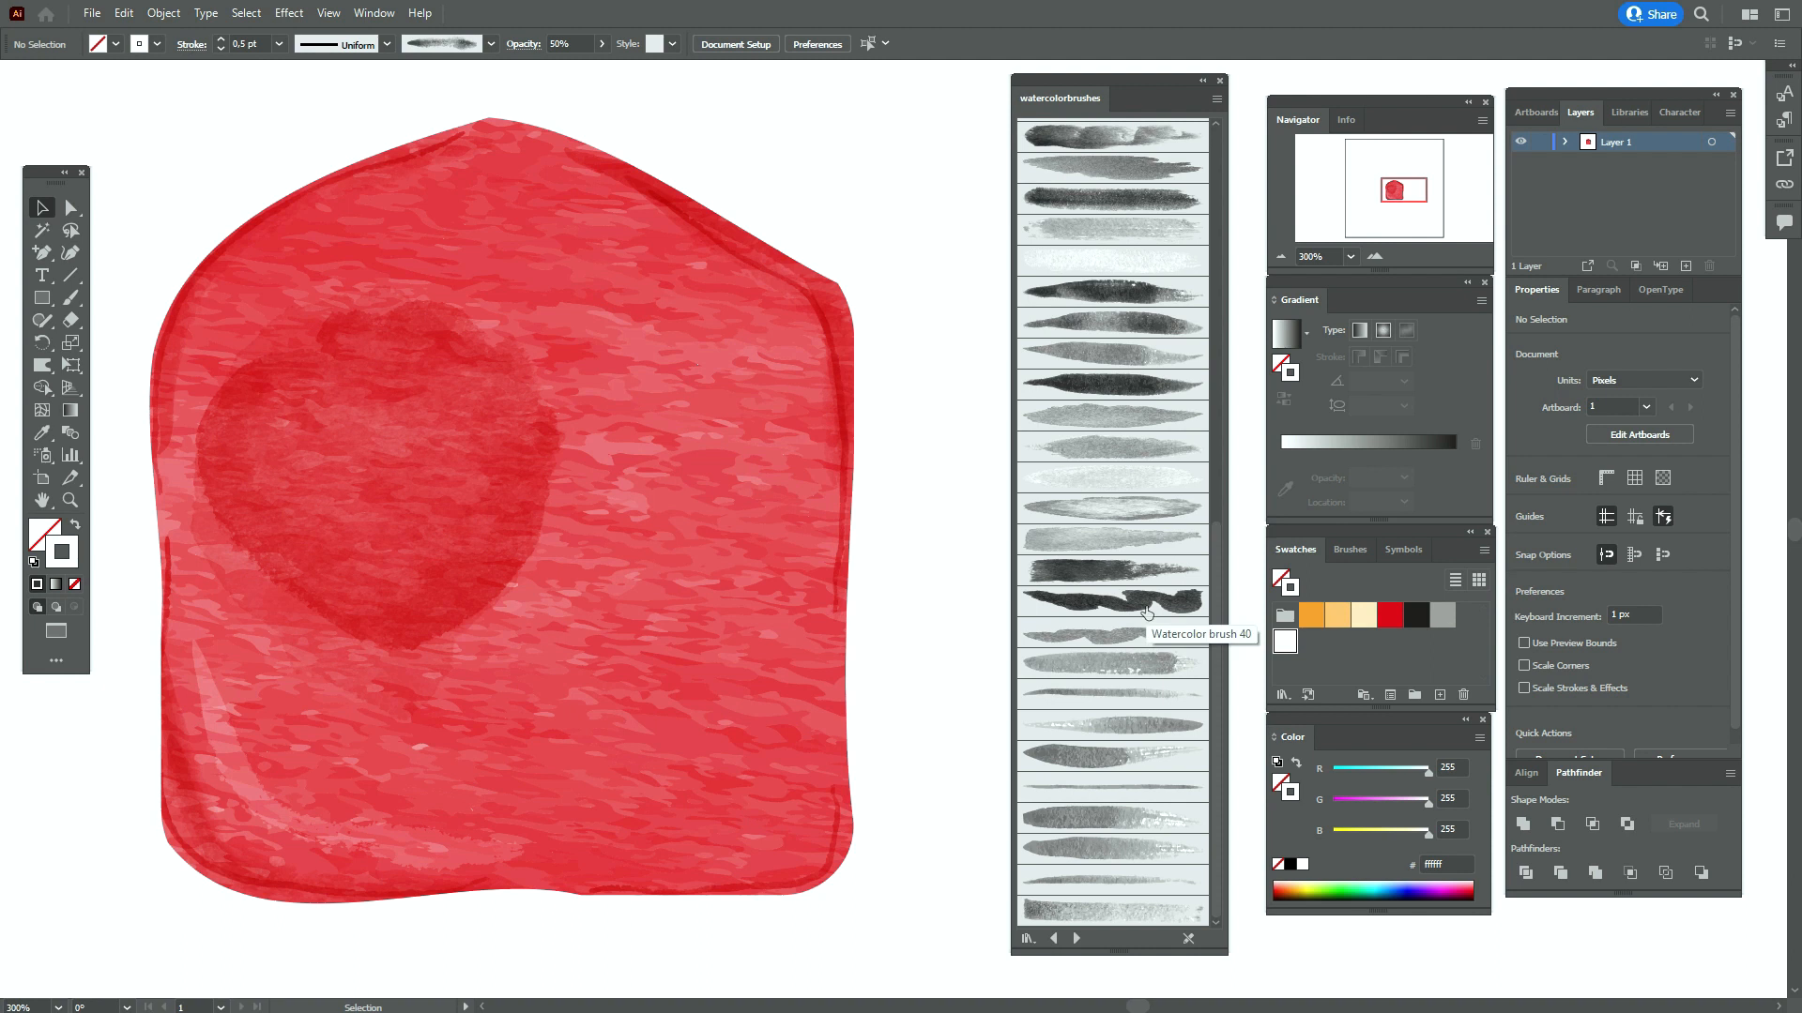
pyautogui.click(1132, 646)
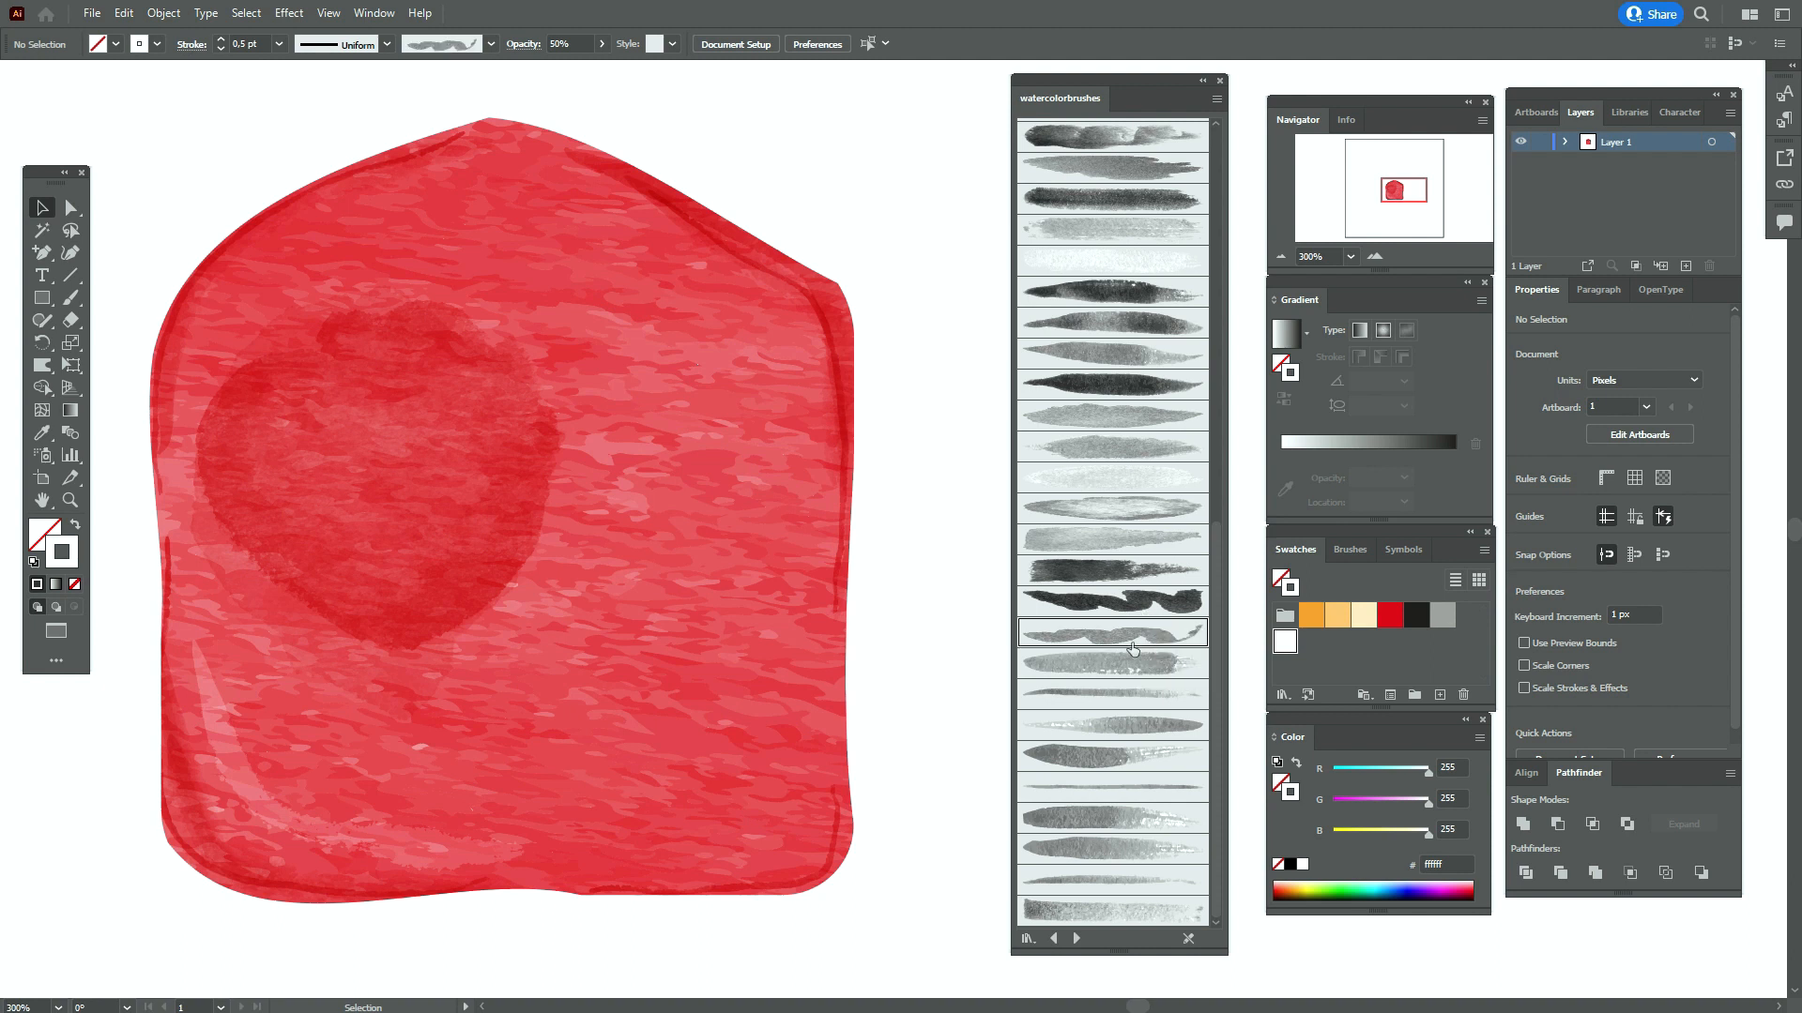
pyautogui.click(70, 298)
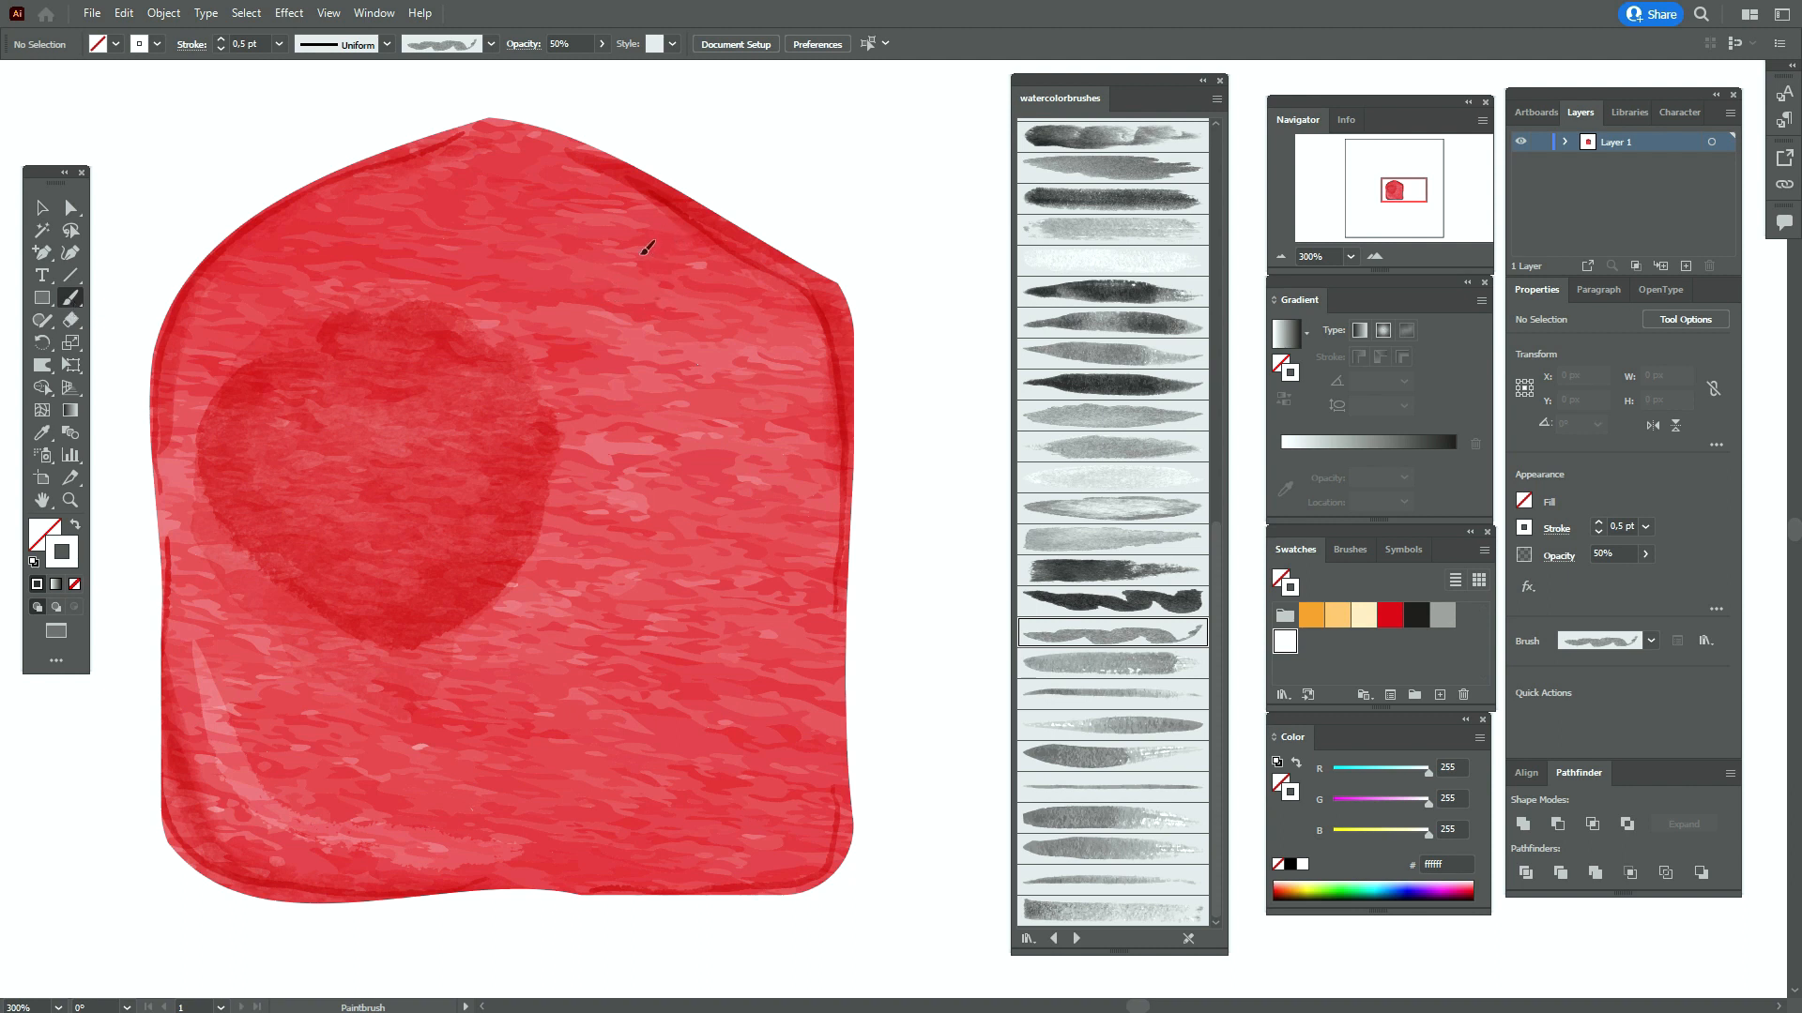
pyautogui.moveTo(775, 449); pyautogui.dragTo(778, 458)
pyautogui.click(42, 208)
pyautogui.moveTo(753, 352); pyautogui.dragTo(738, 339)
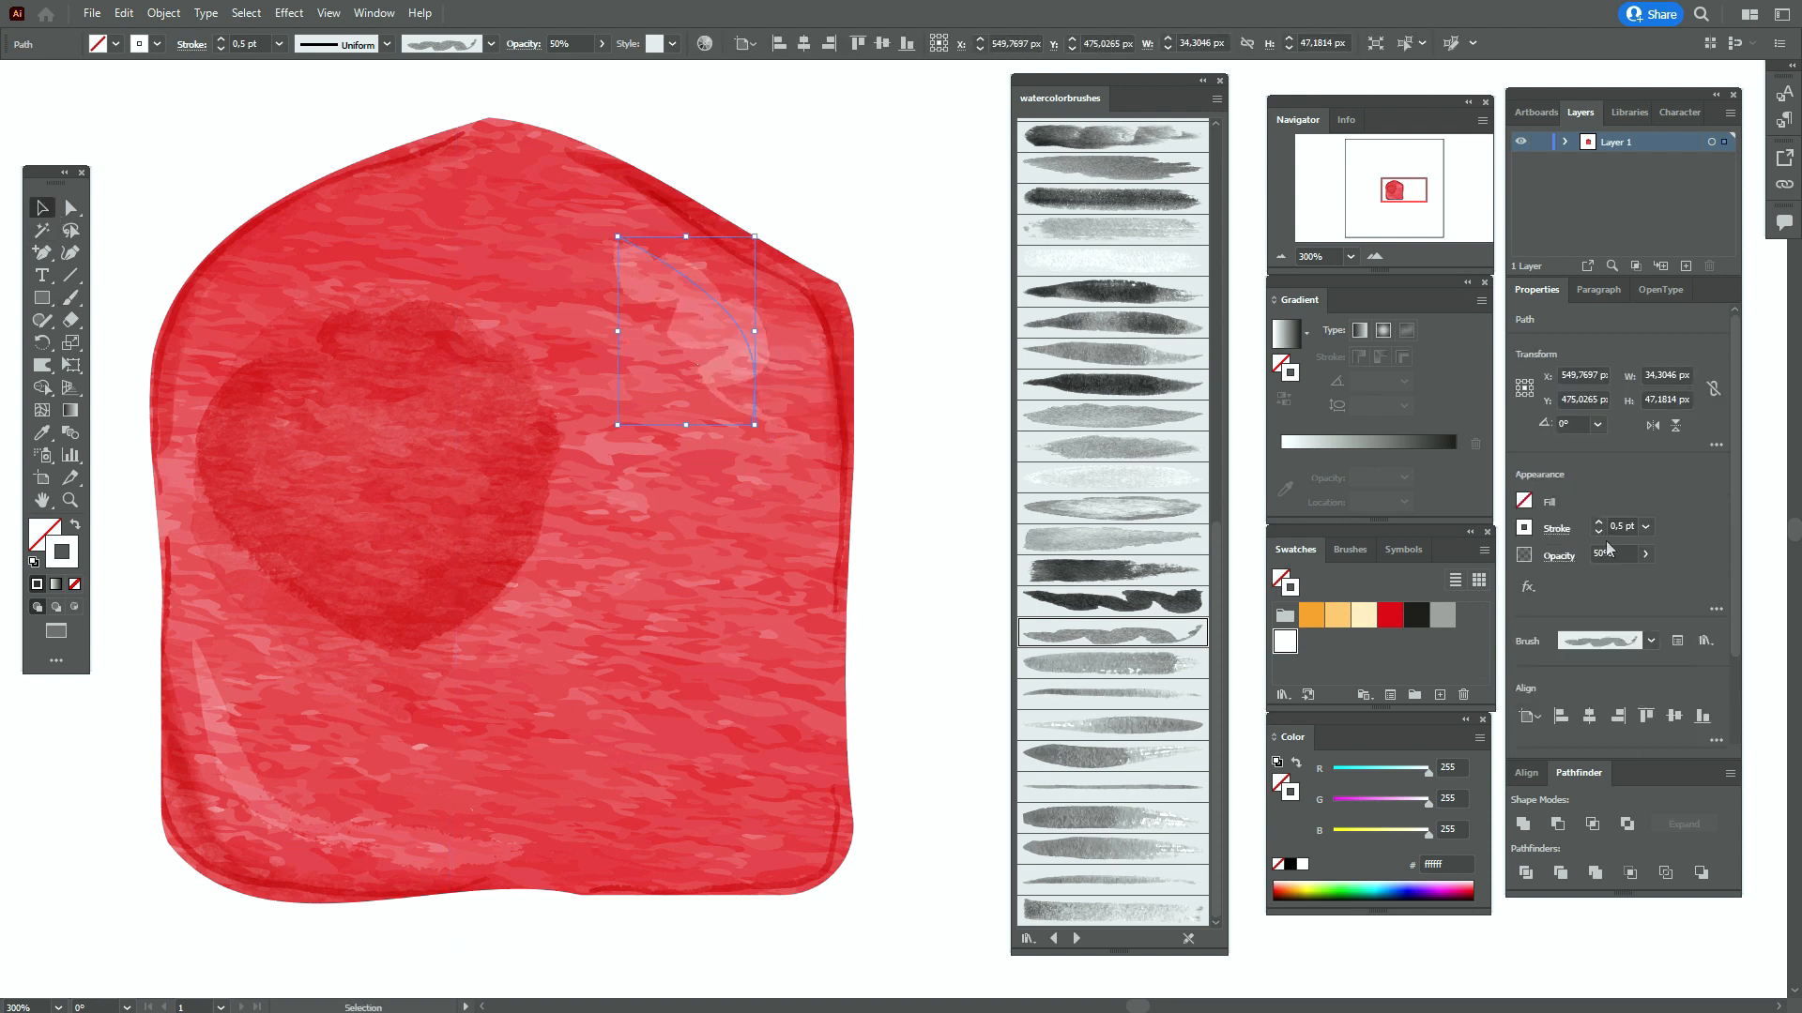
# Set the wavy upper-right highlight's opacity to 100% and deselect it
pyautogui.click(1607, 554)
pyautogui.write('100')
pyautogui.press('Return')
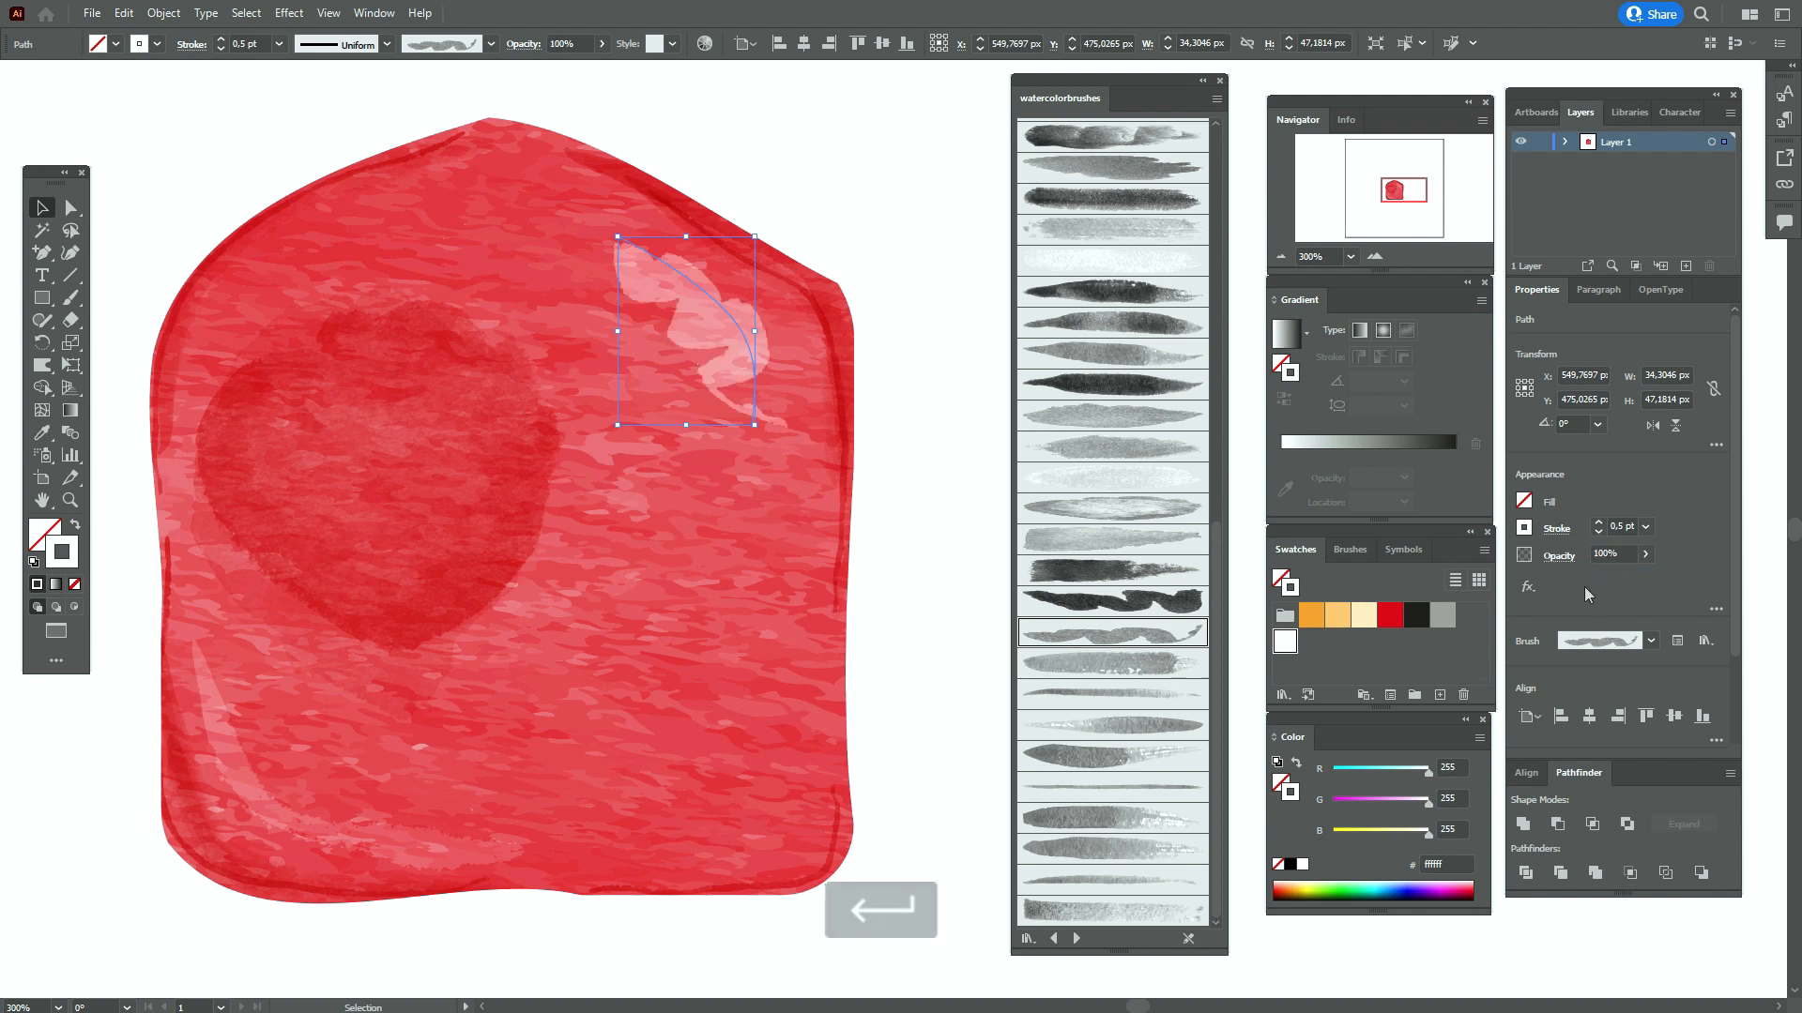
pyautogui.click(1560, 559)
pyautogui.click(1563, 565)
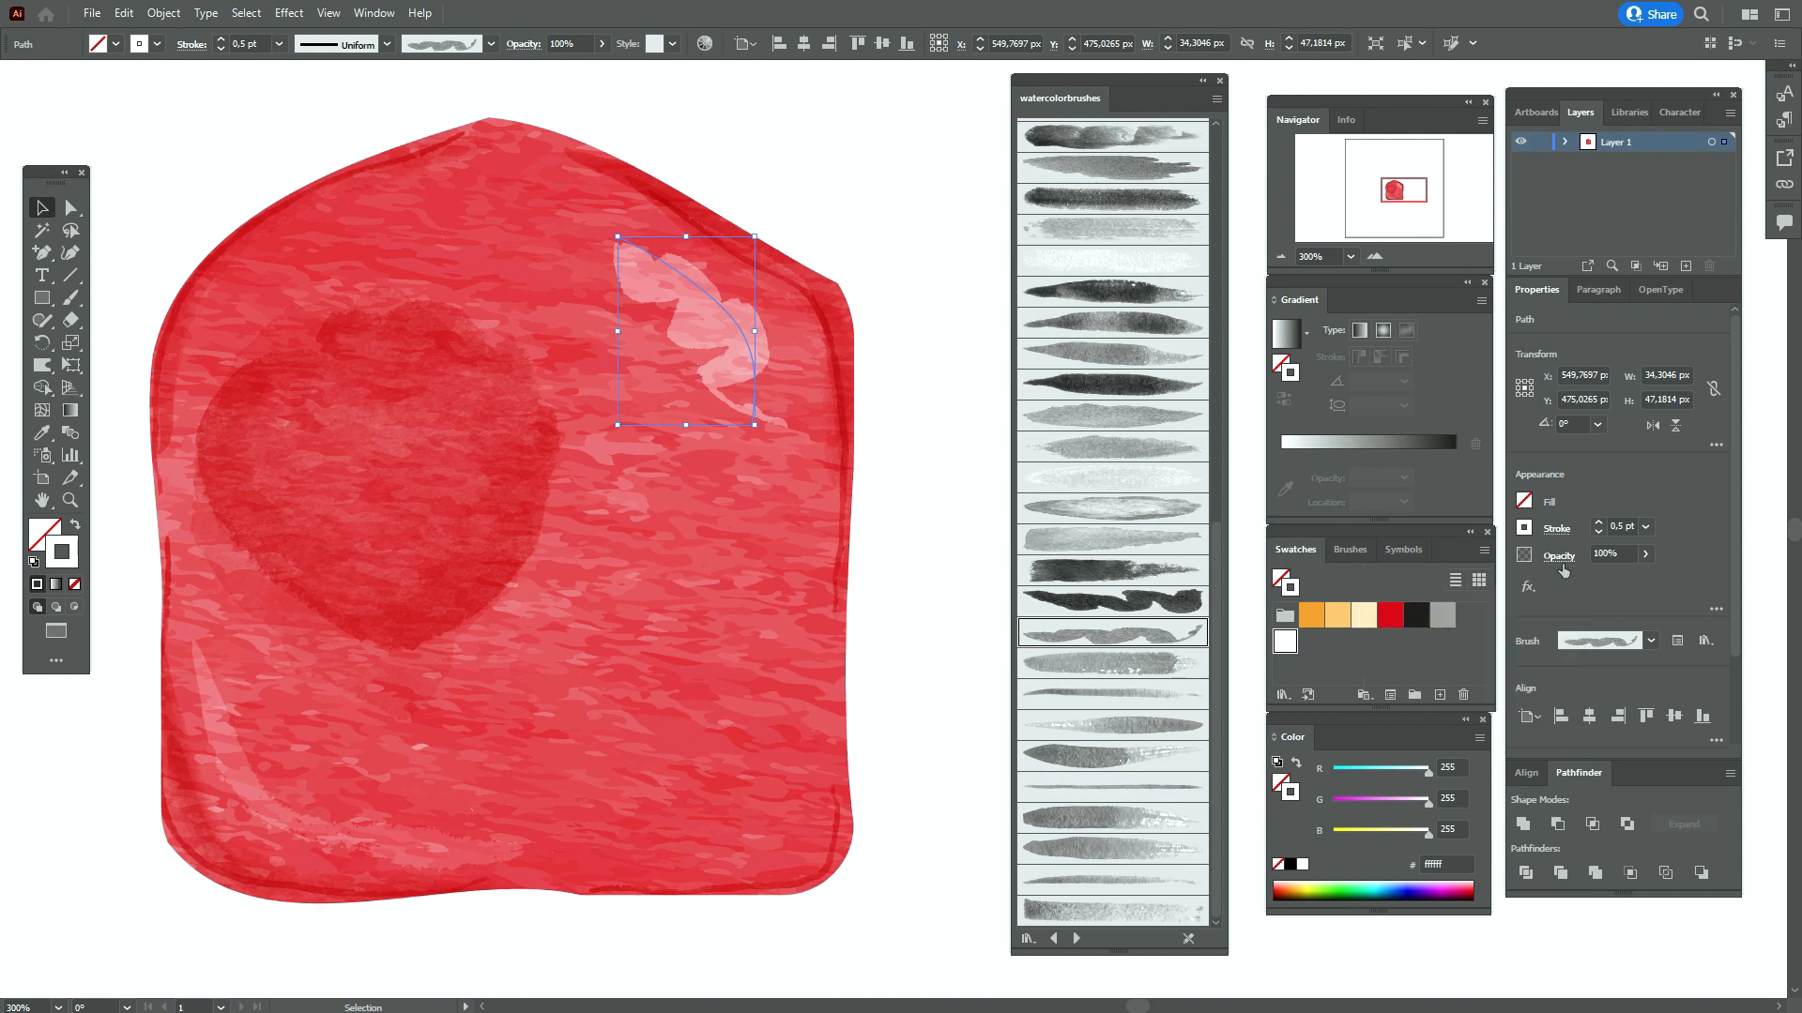
pyautogui.click(841, 249)
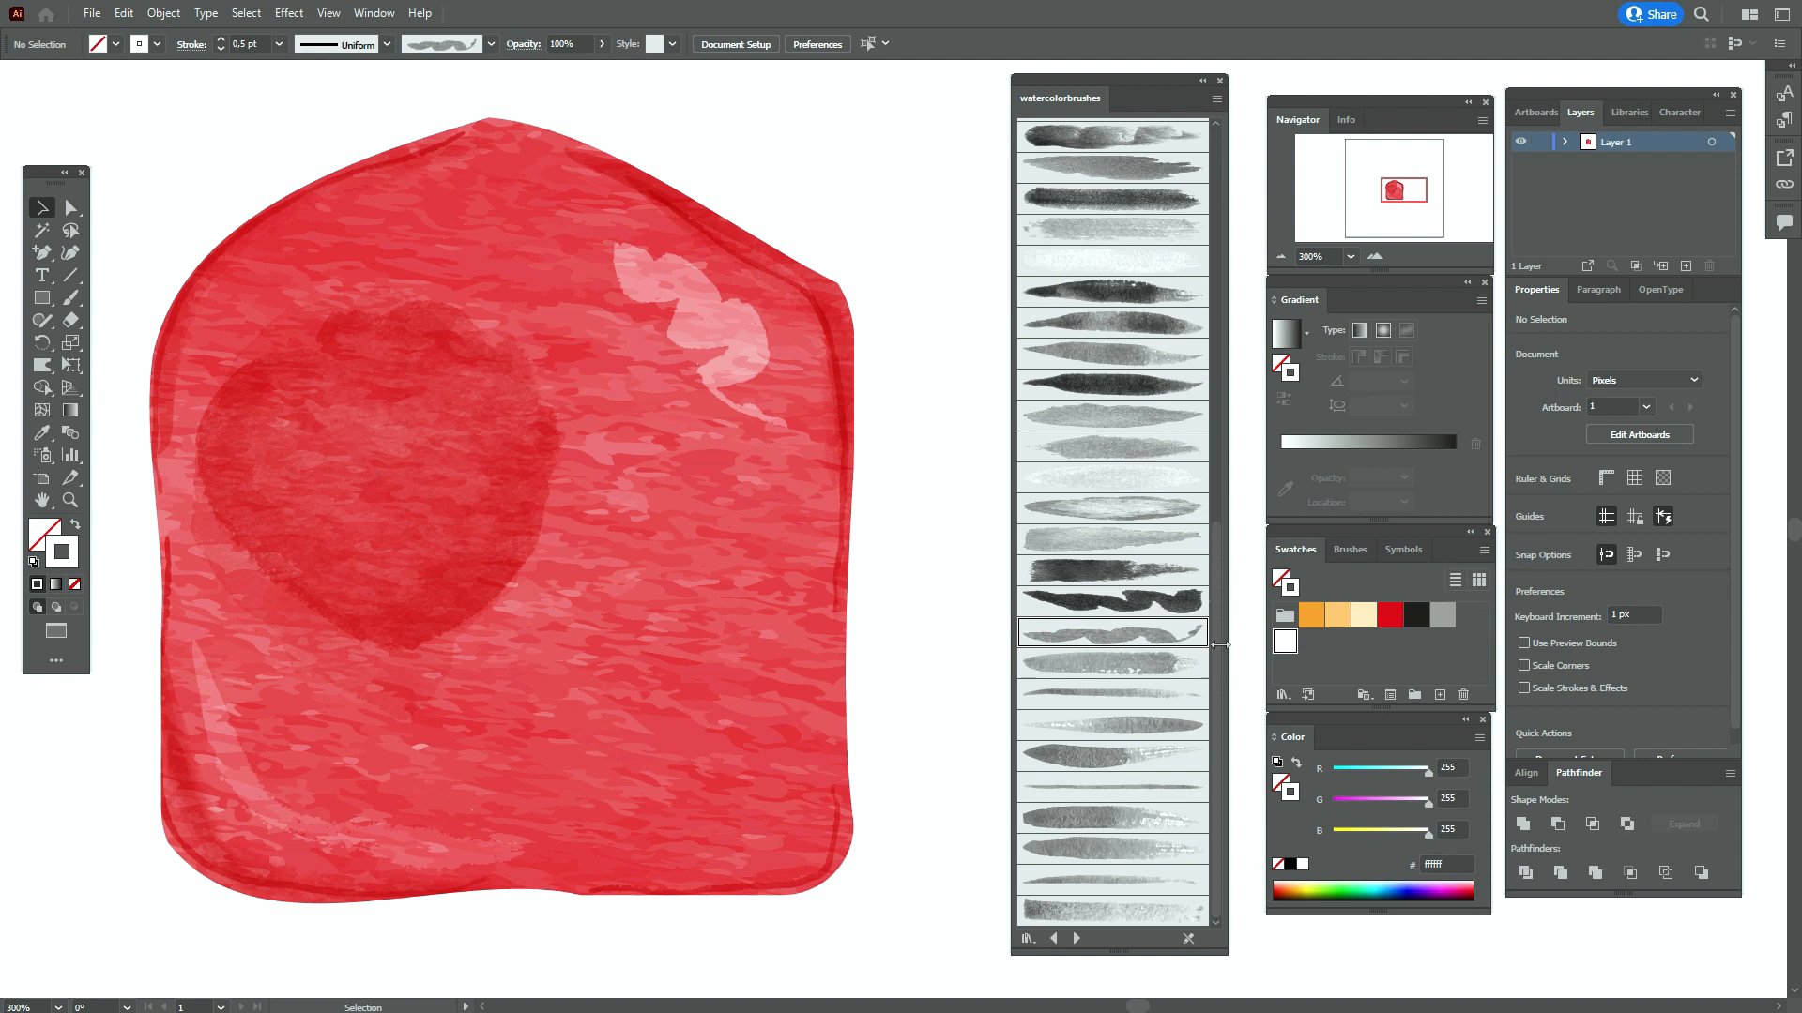
# Set the Paintbrush to Watercolor brush 32 with 70% opacity and Screen blending
pyautogui.click(1125, 361)
pyautogui.click(73, 299)
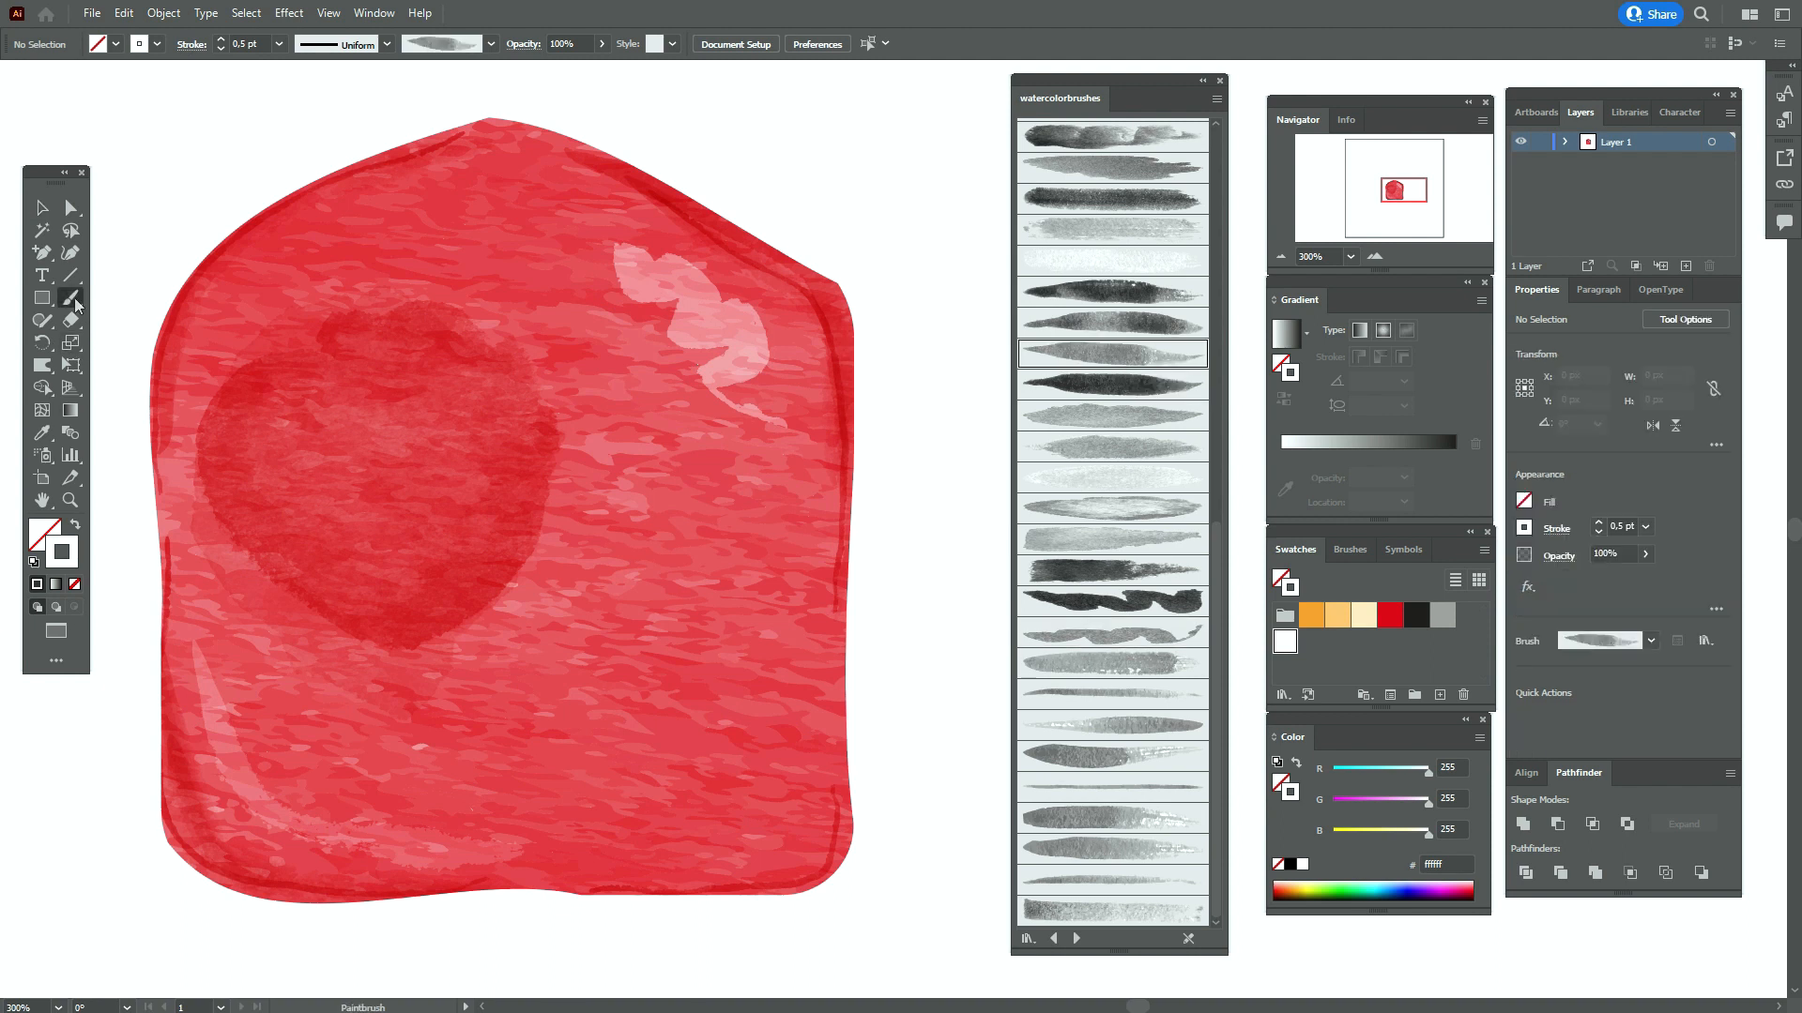
pyautogui.click(1612, 556)
pyautogui.write('70')
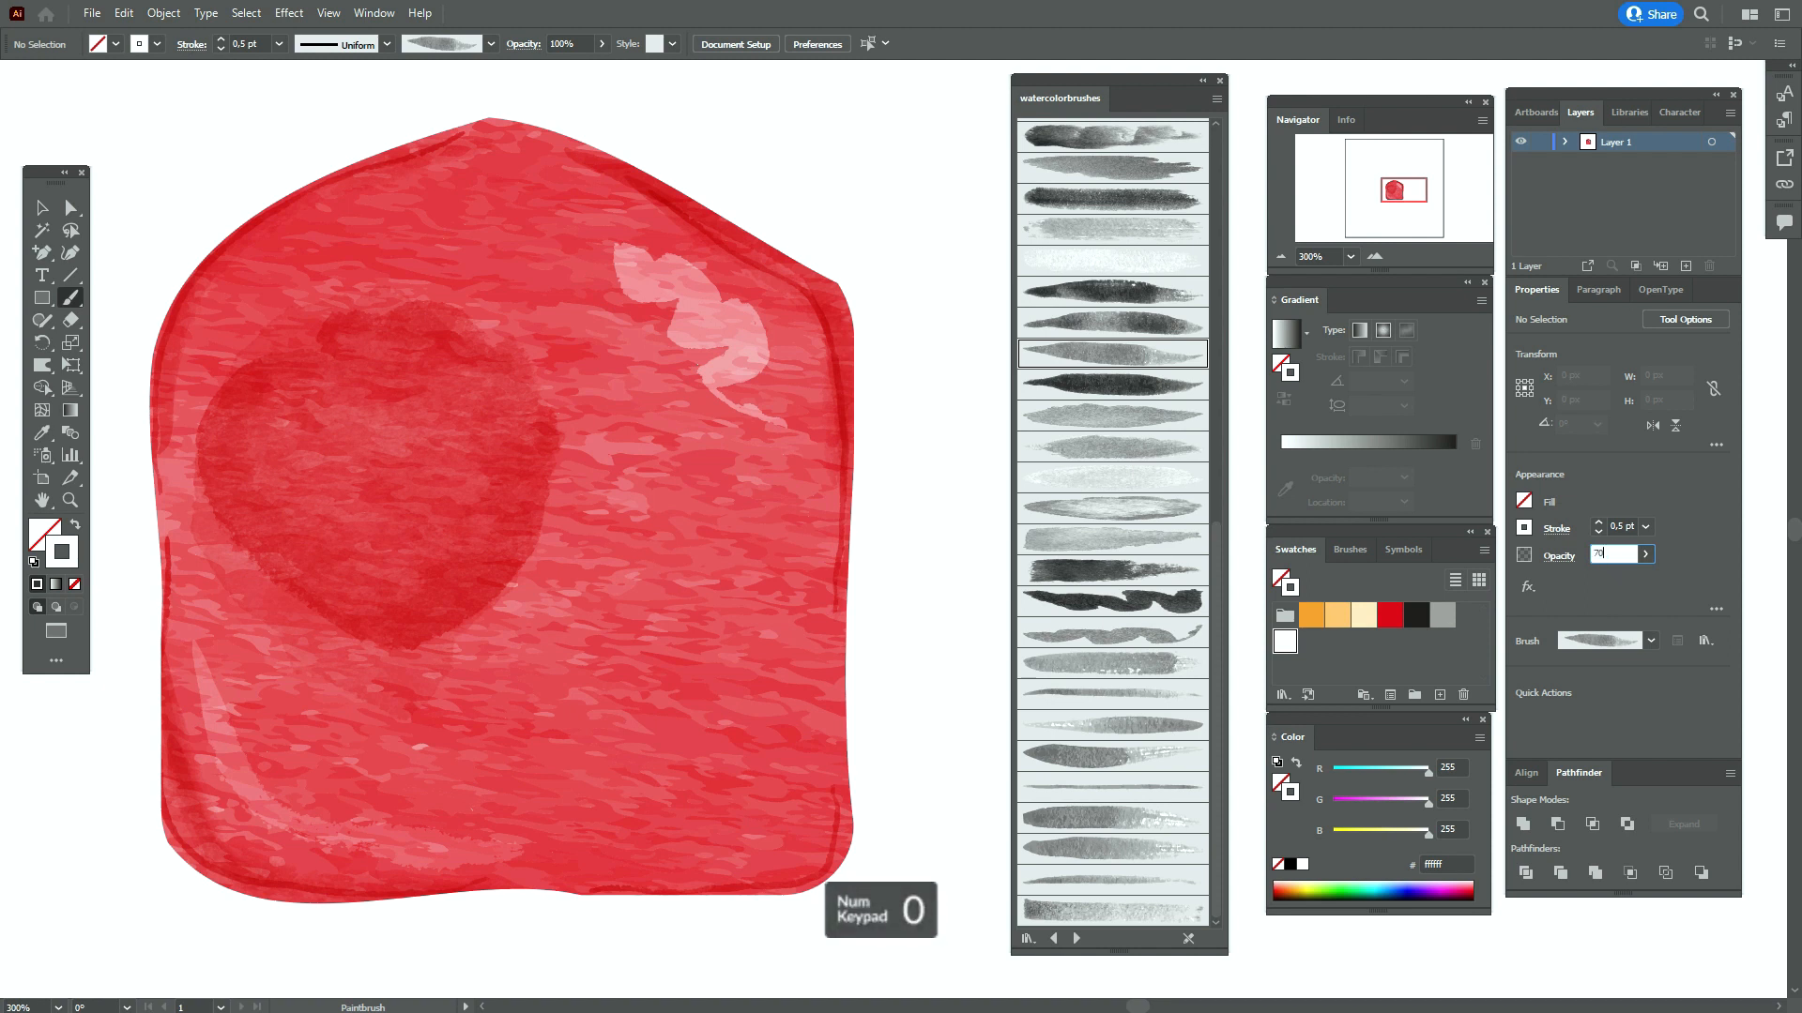
pyautogui.click(1558, 556)
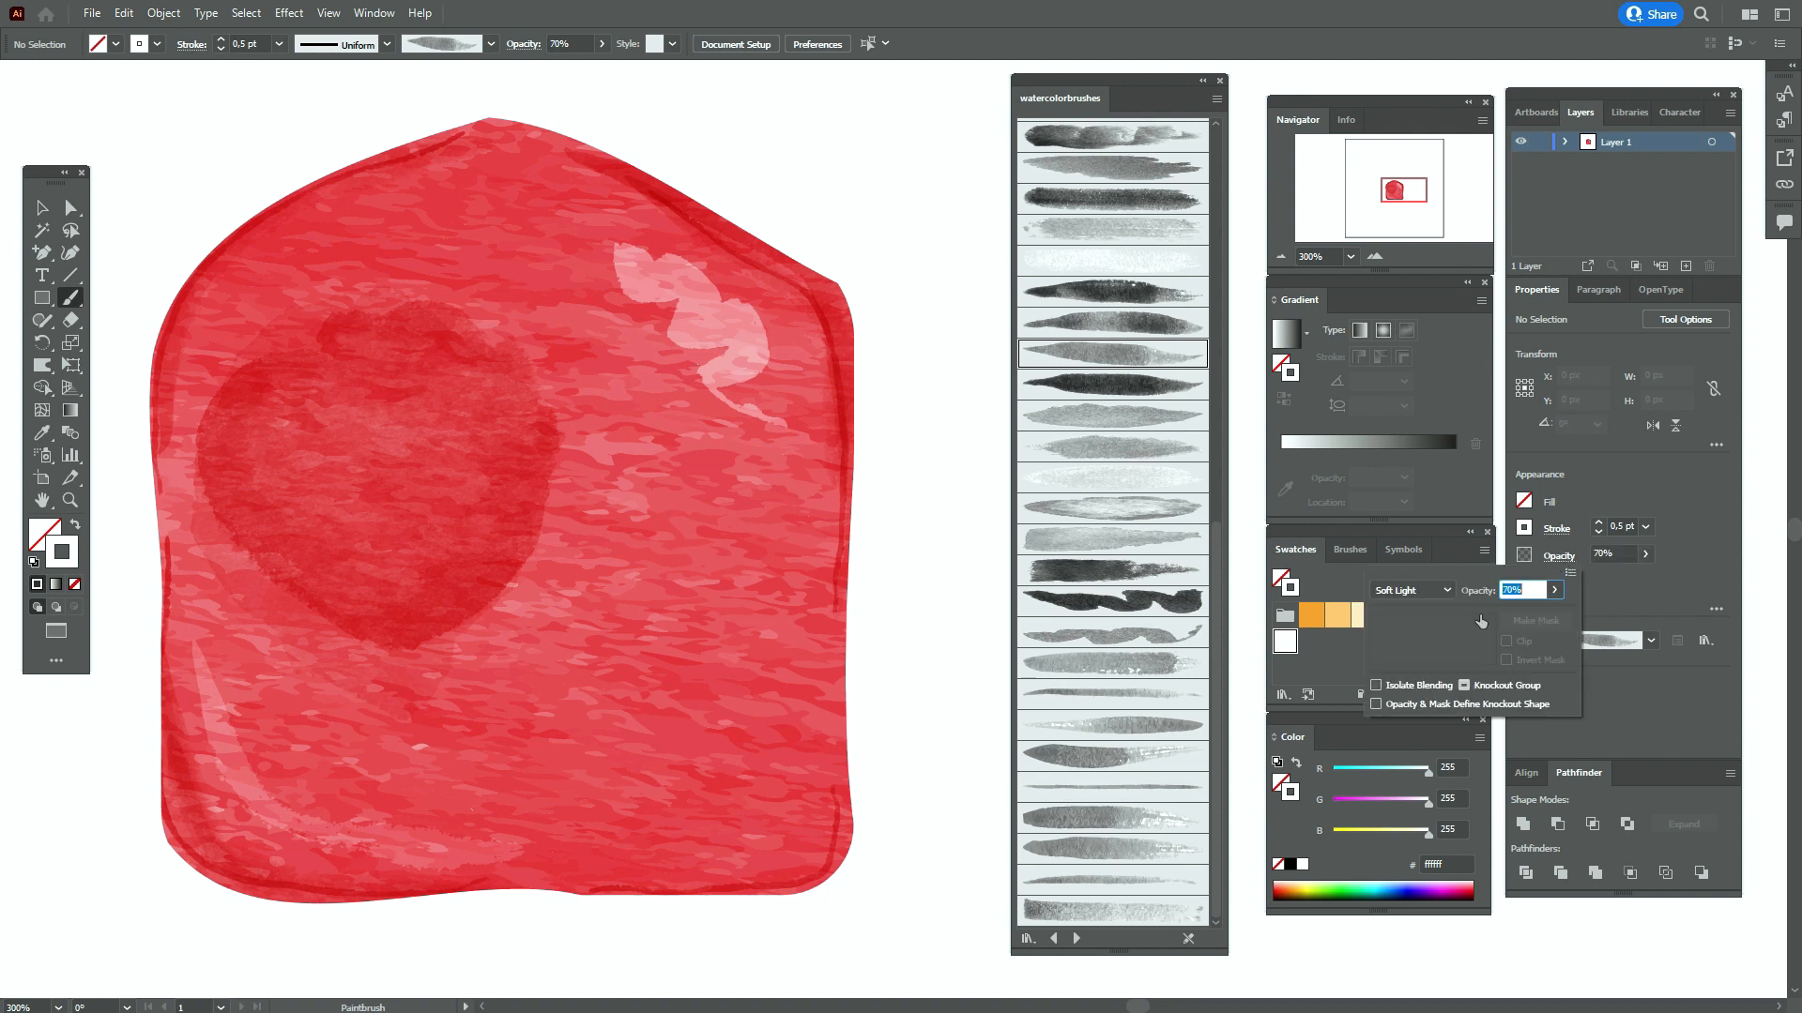
pyautogui.click(1446, 591)
pyautogui.click(1413, 725)
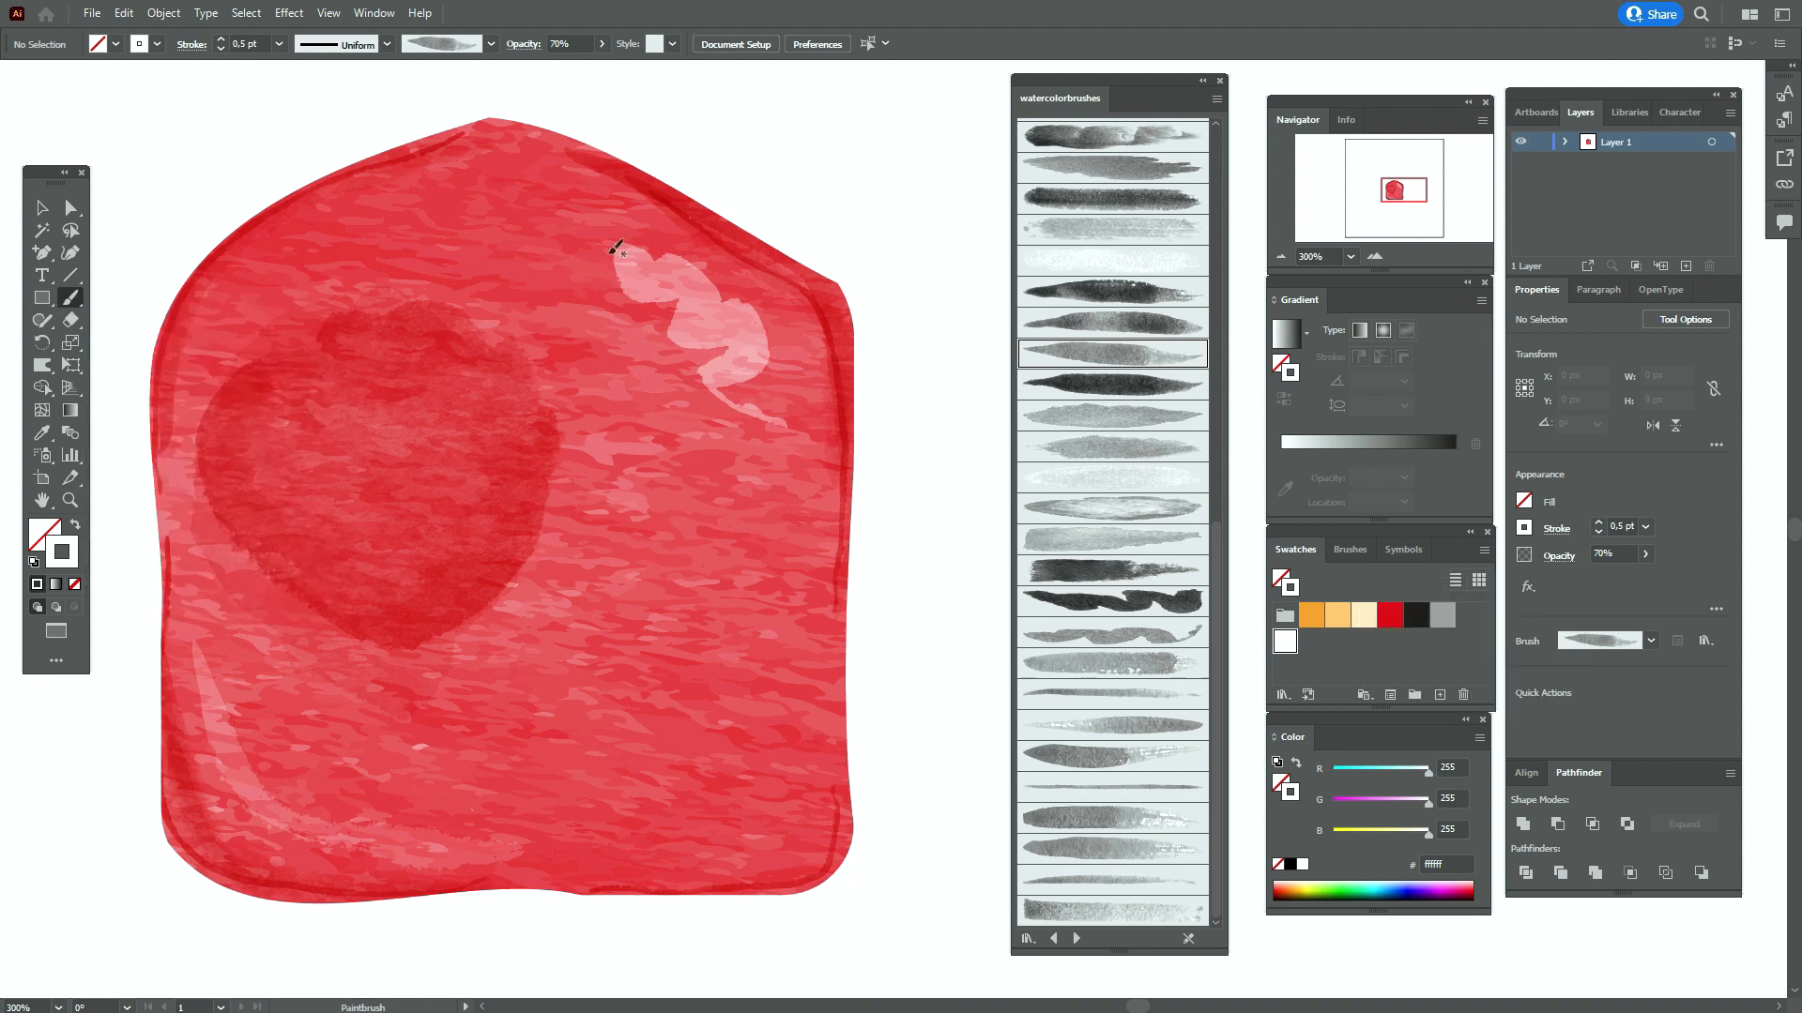
# Paint a tapered white curve over the wavy upper-right highlight, undoing the first stroke and redrawing it closer to the house's outer edge
pyautogui.moveTo(778, 423); pyautogui.dragTo(779, 427)
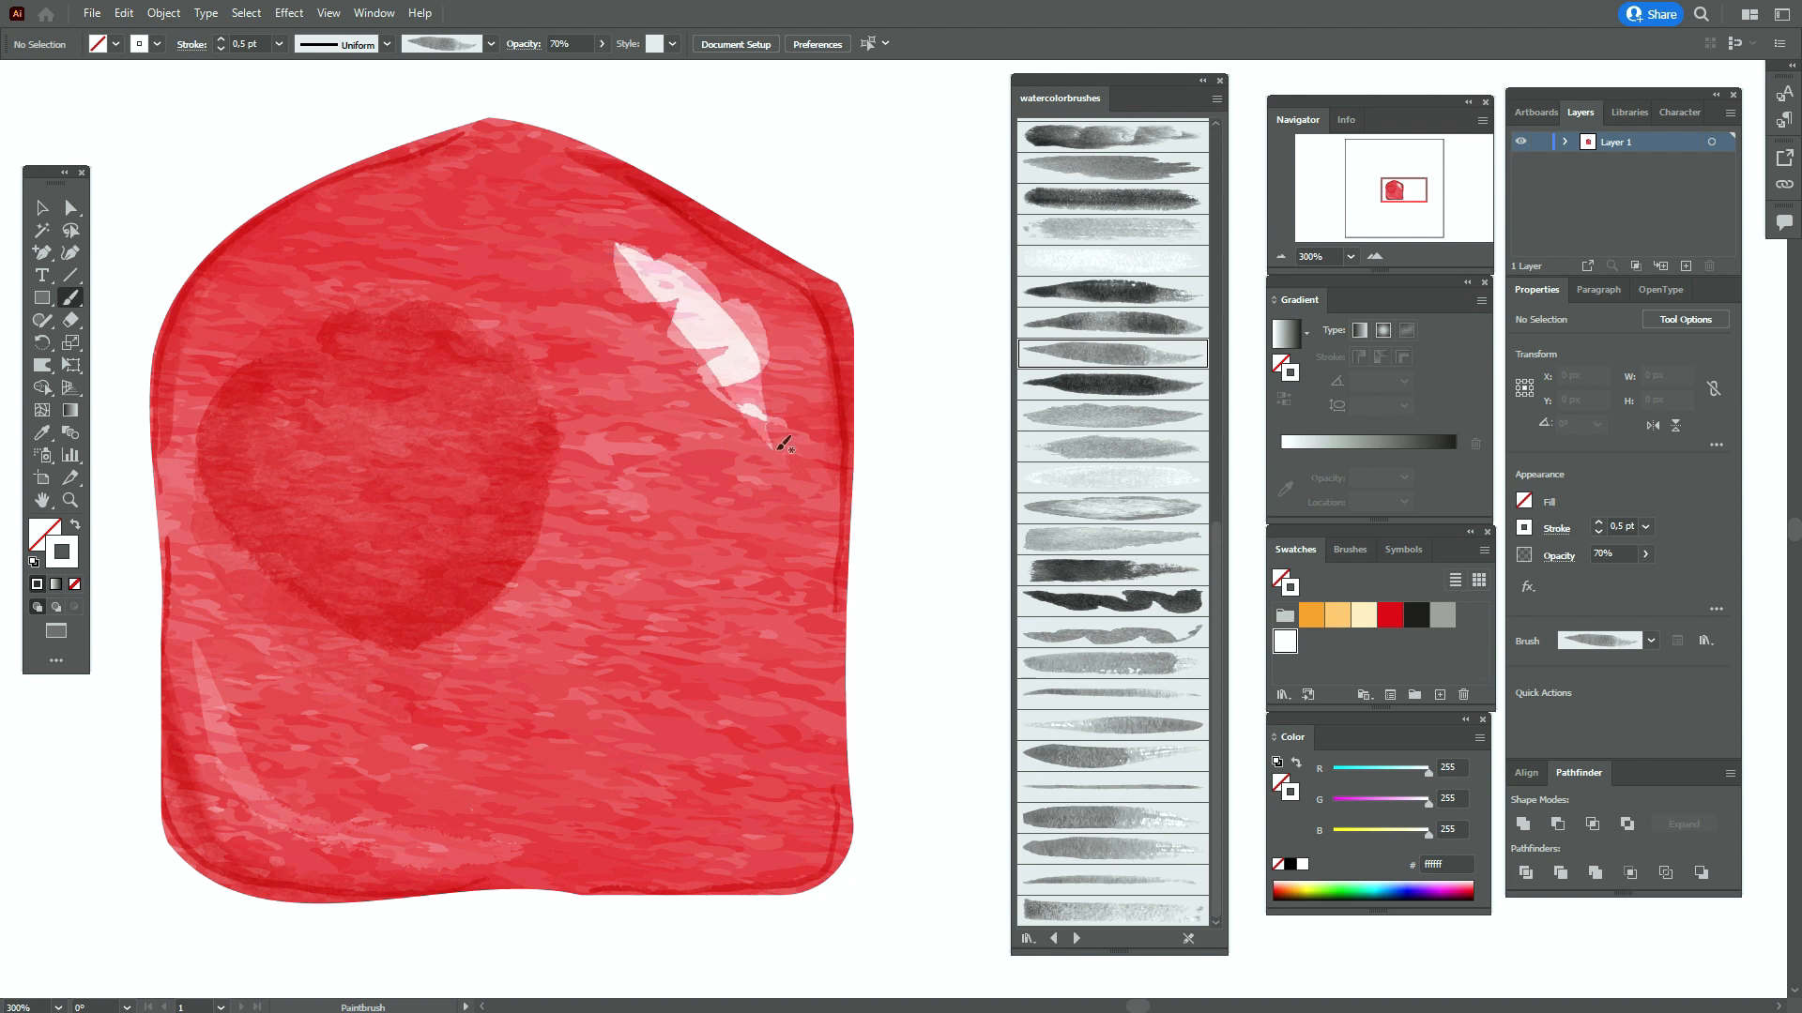
pyautogui.hotkey('ctrl', 'z')
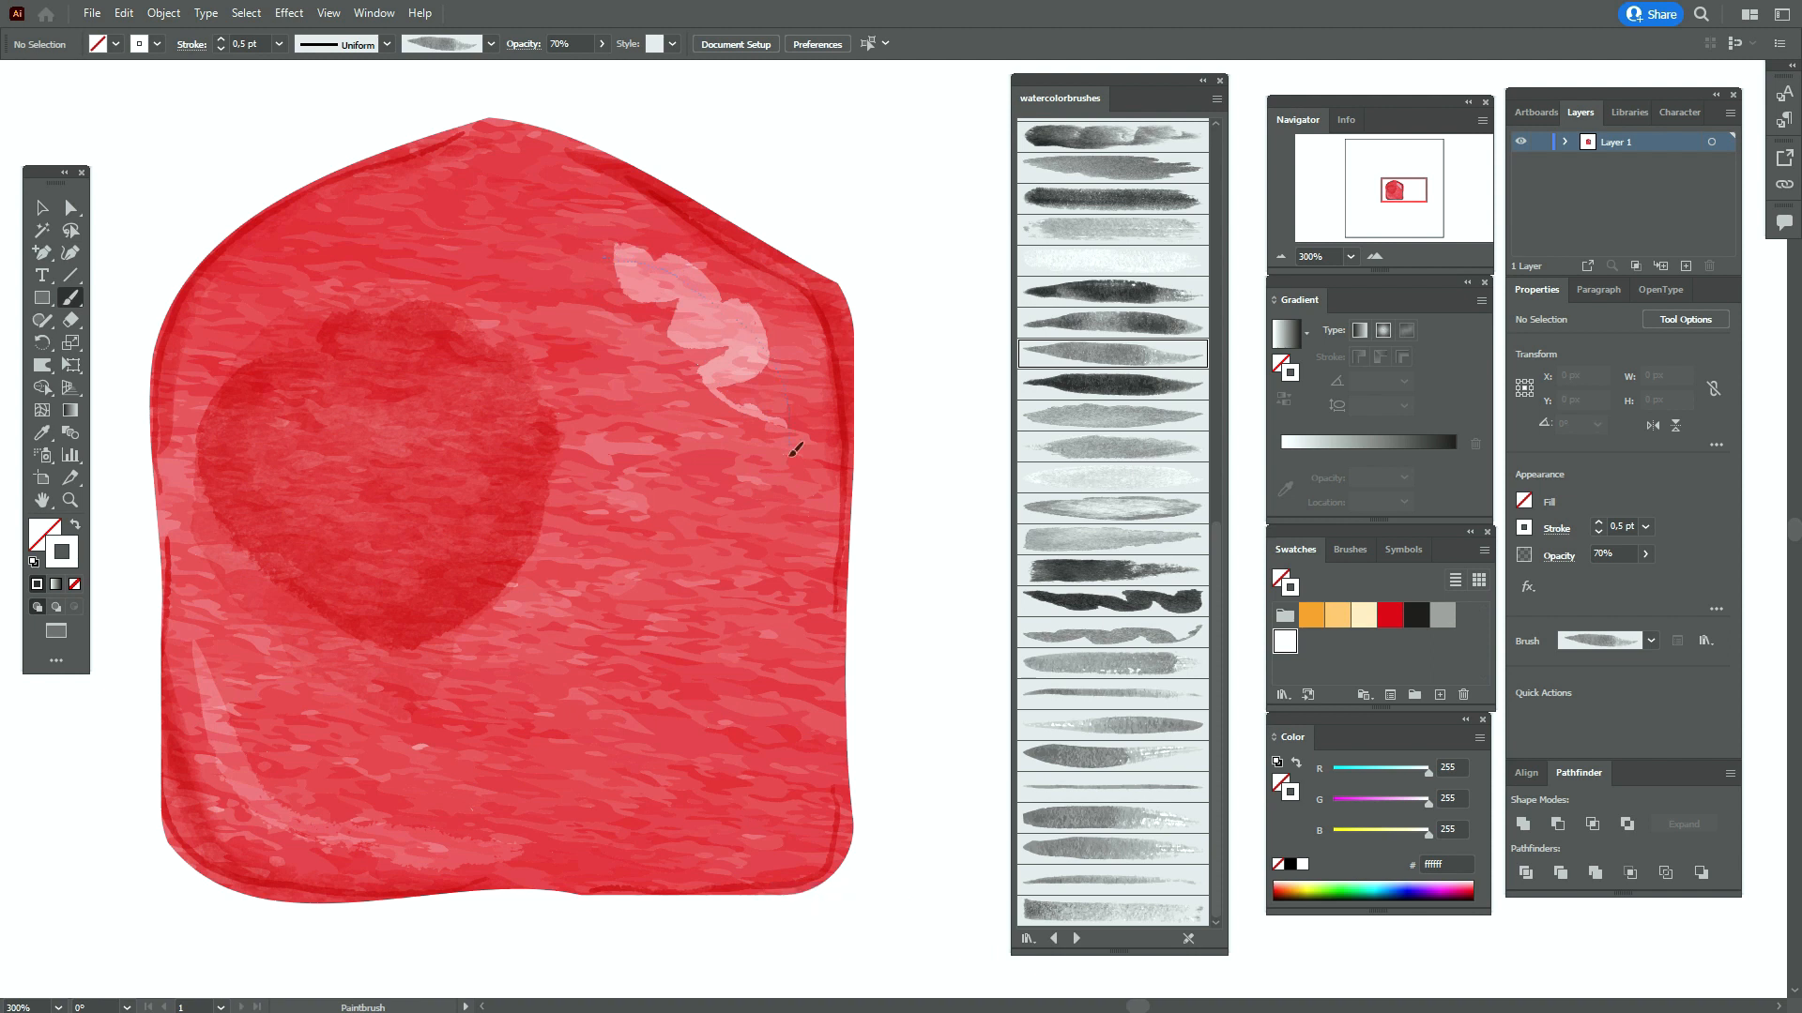
pyautogui.moveTo(791, 454); pyautogui.dragTo(791, 461)
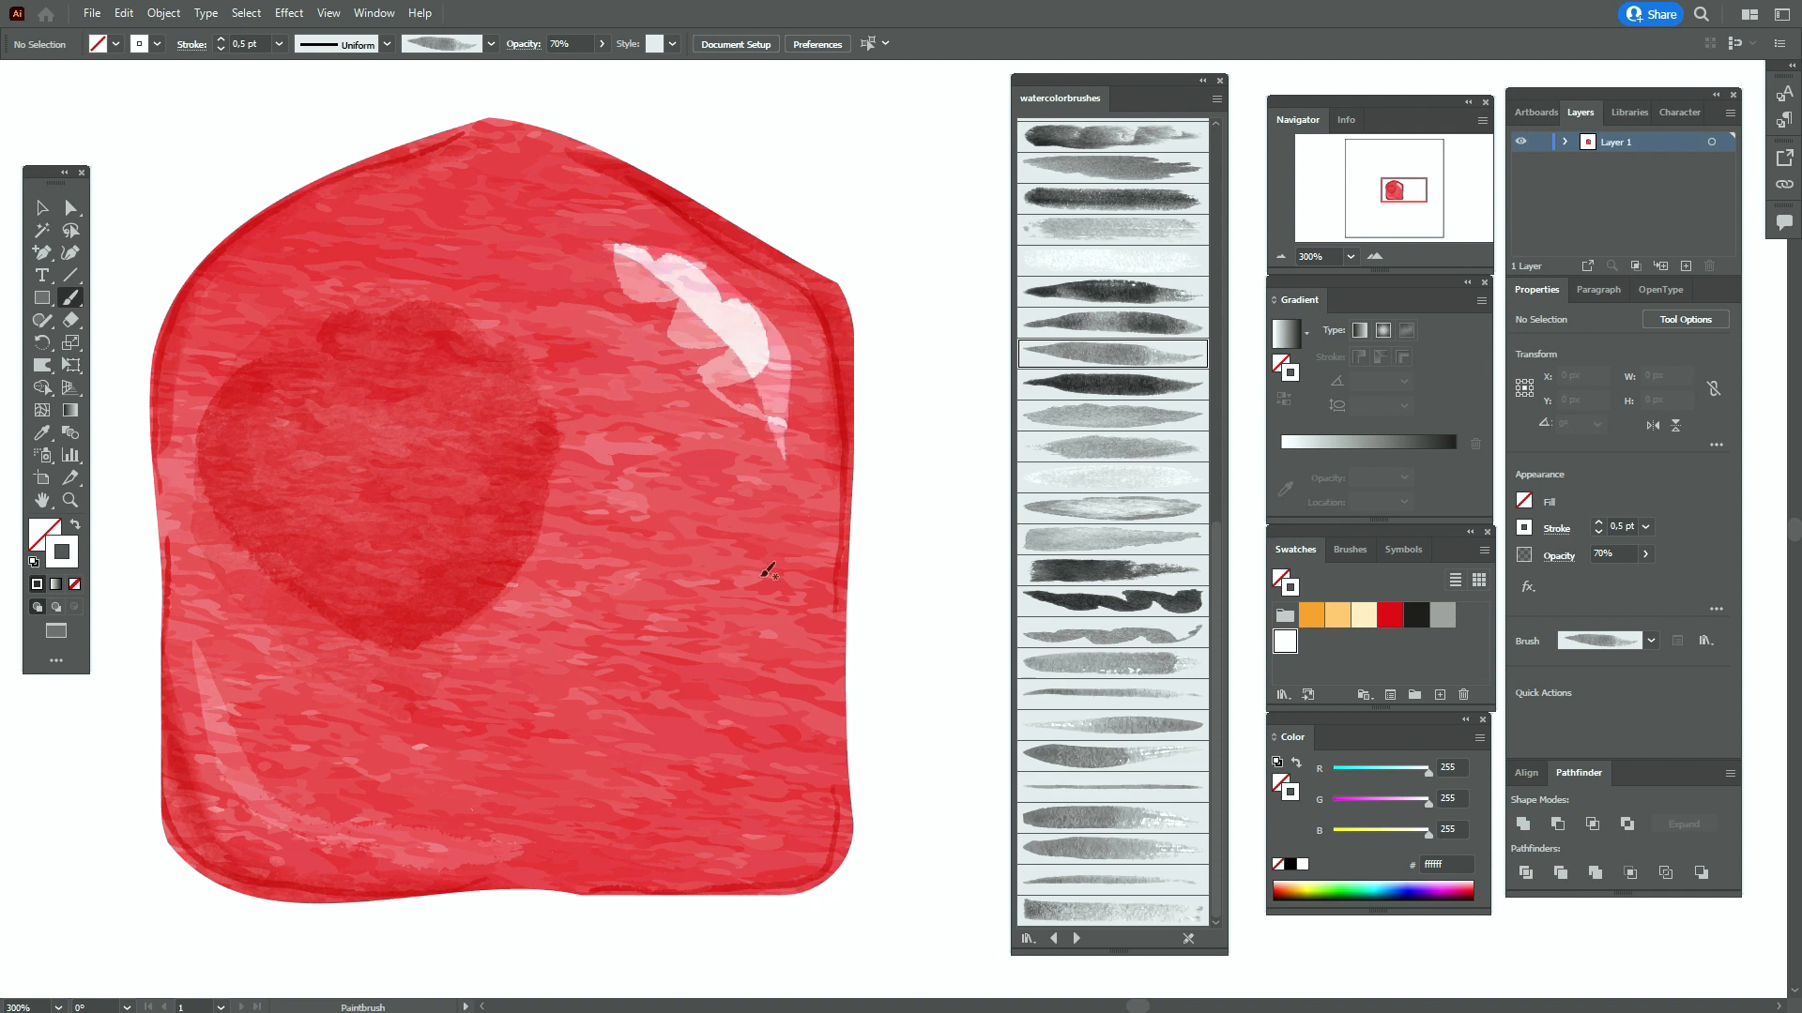
# Set the Paintbrush to the dark tapered watercolor brush just below Watercolor brush 32, with a 1 pt stroke
pyautogui.click(1091, 387)
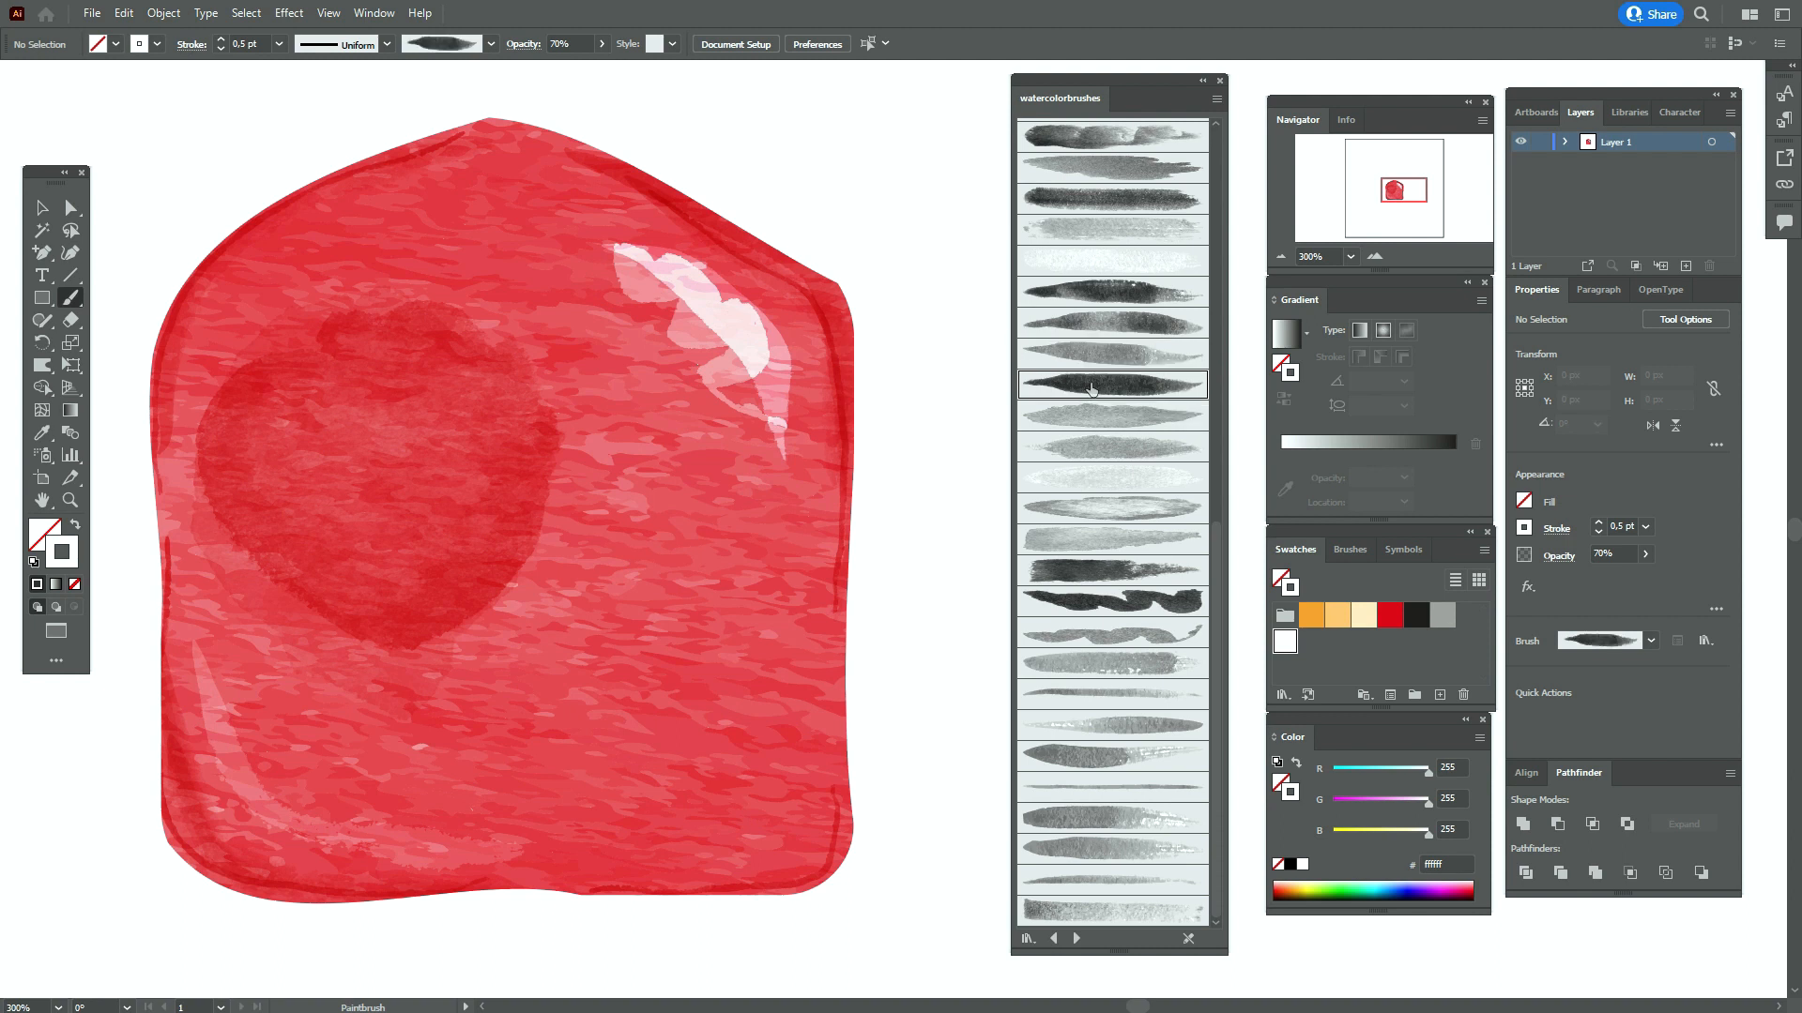
pyautogui.click(1618, 528)
pyautogui.write('1')
pyautogui.press('Return')
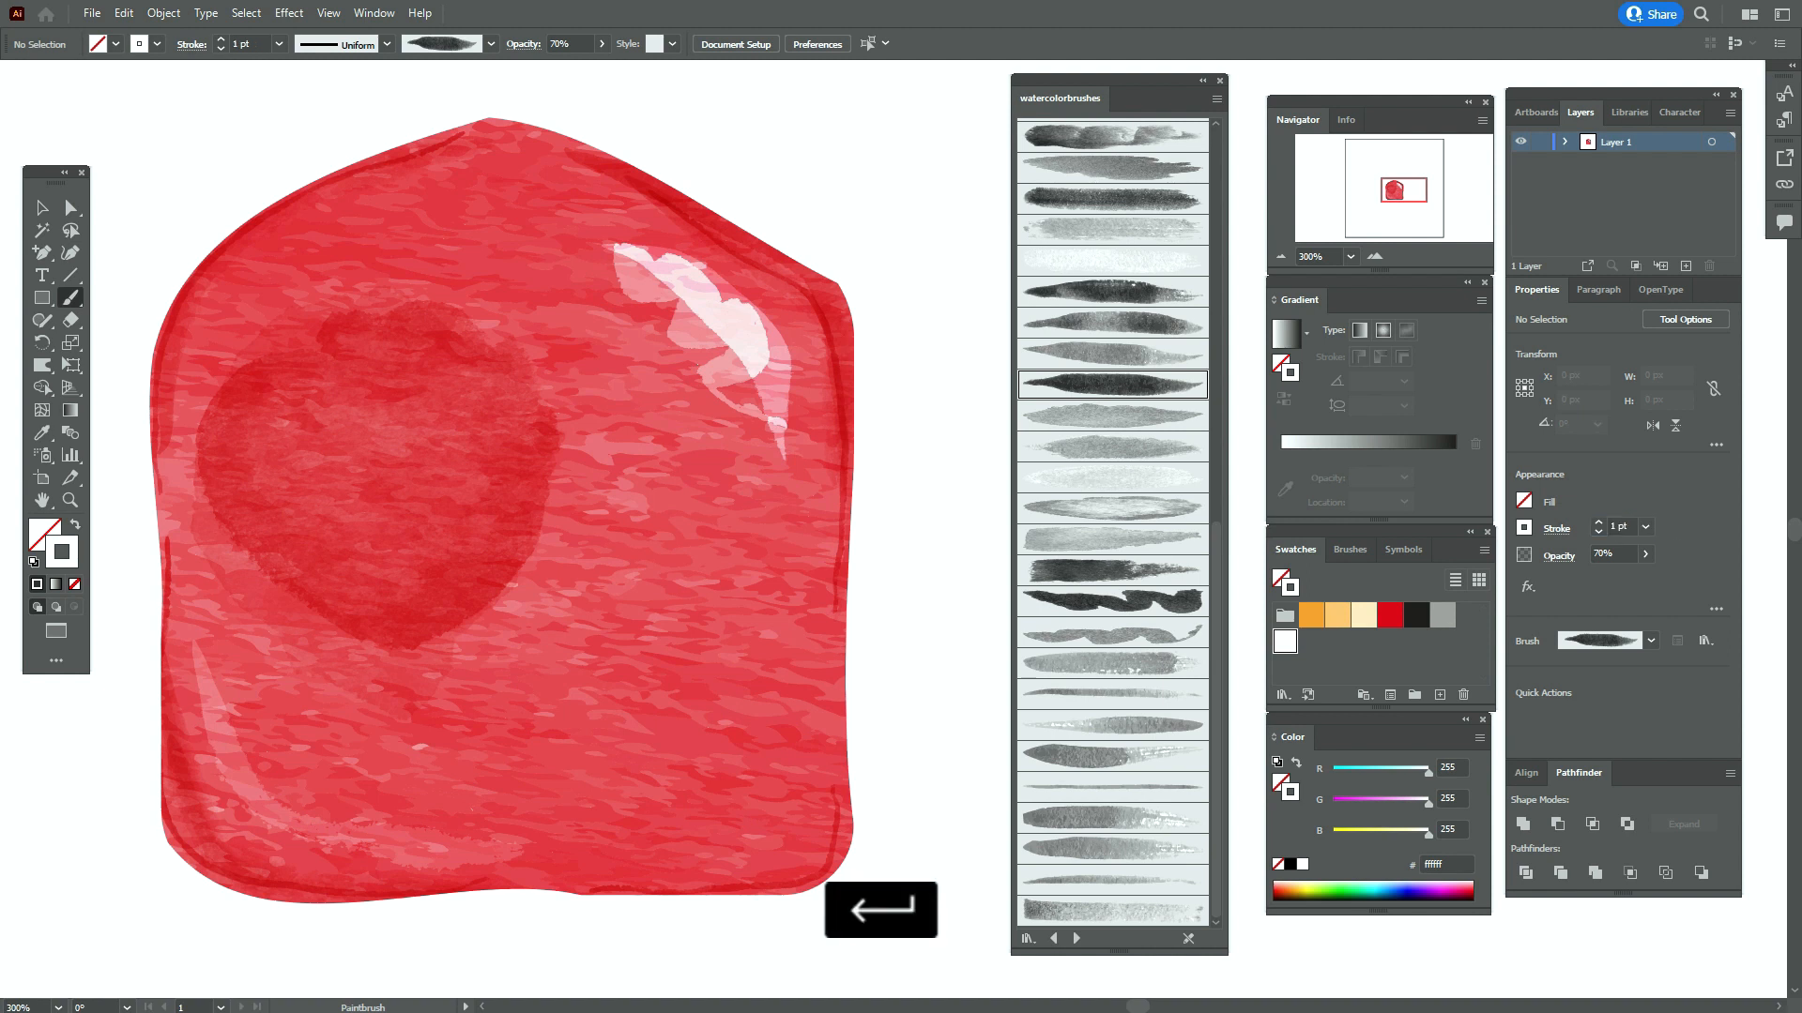
# Set the Paintbrush opacity to 100% and paint a tapered white stroke over the upper-right highlight
pyautogui.click(1613, 554)
pyautogui.write('100')
pyautogui.press('Return')
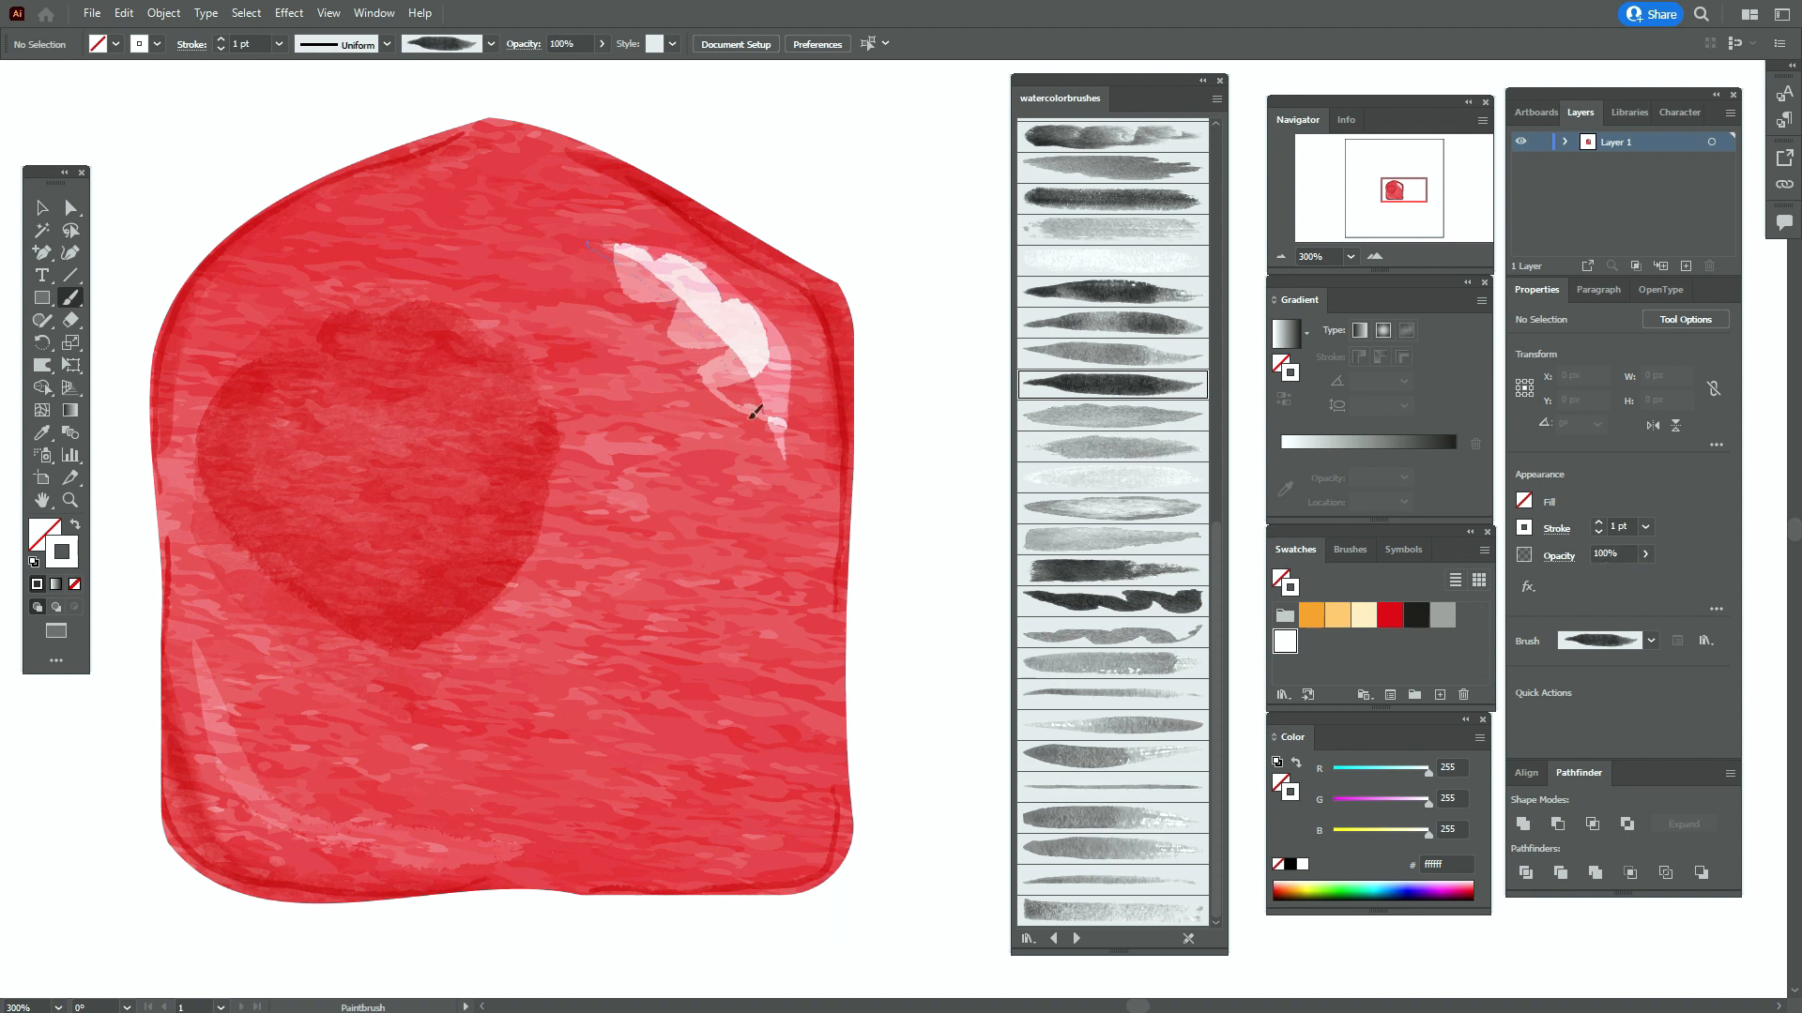
pyautogui.moveTo(772, 497); pyautogui.dragTo(772, 499)
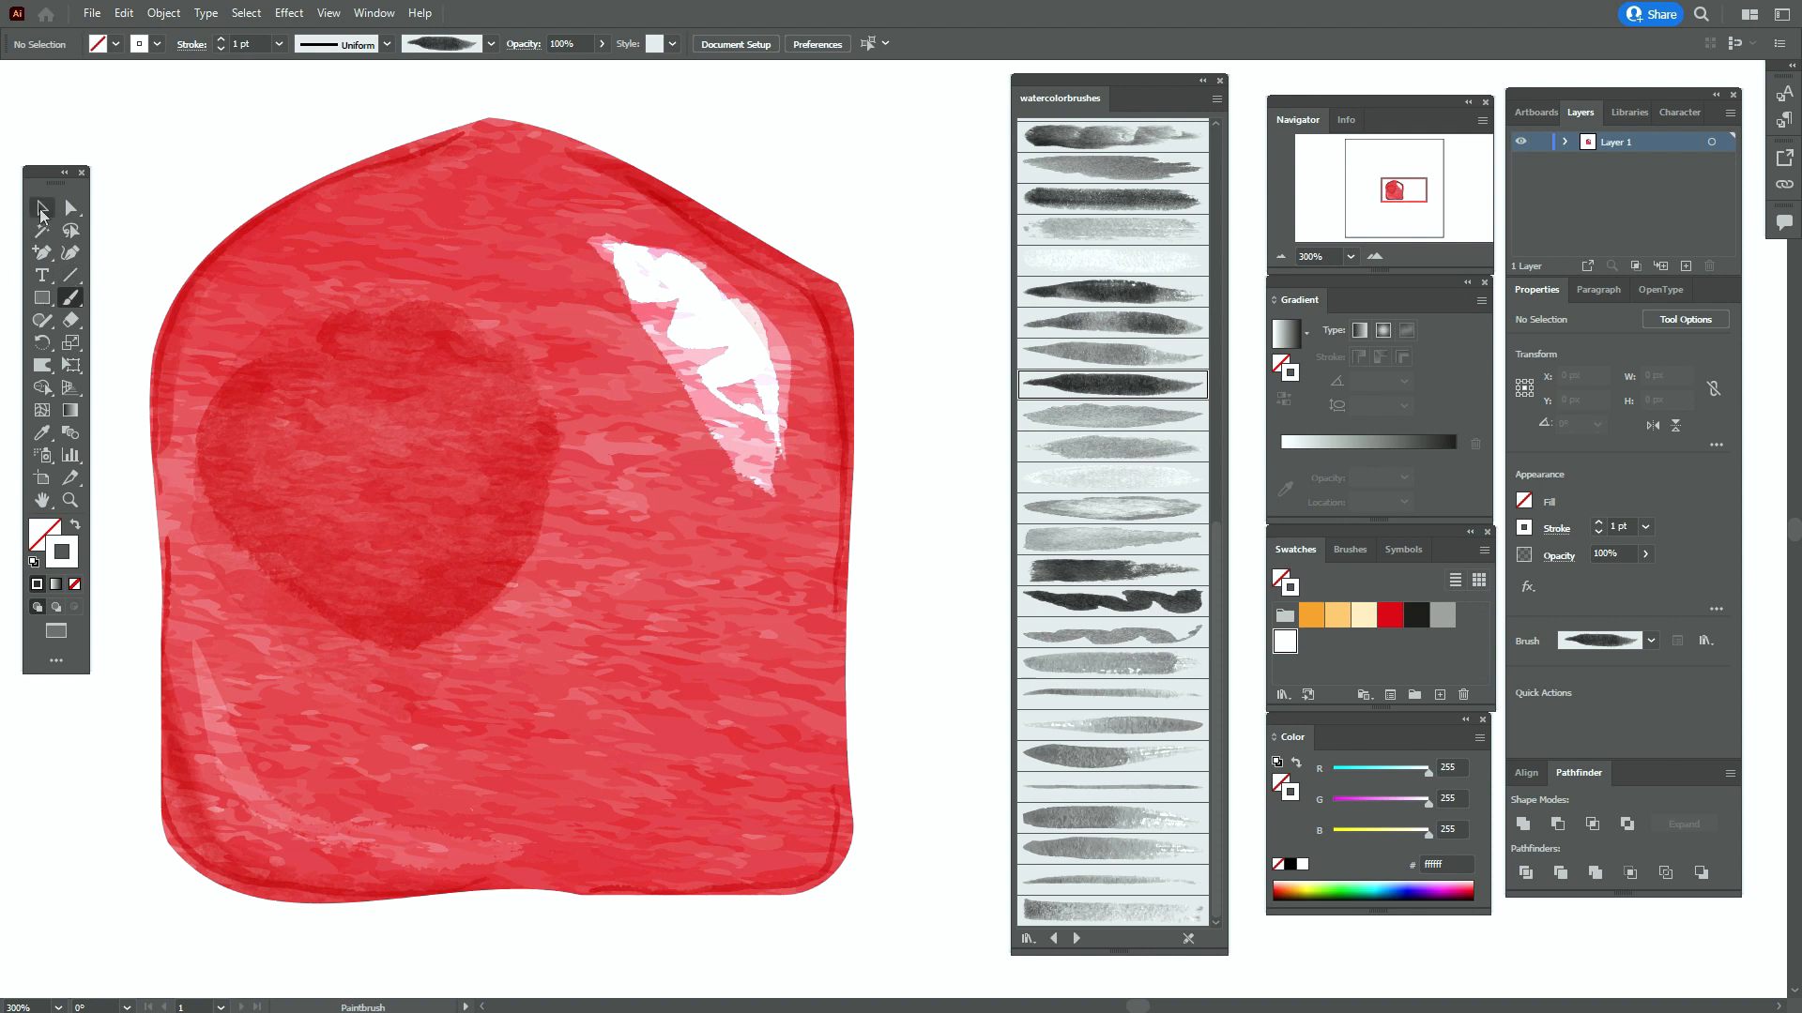
# Shift the new white highlight stroke about 3.5 px horizontally toward the house's outer edge and deselect it
pyautogui.click(41, 207)
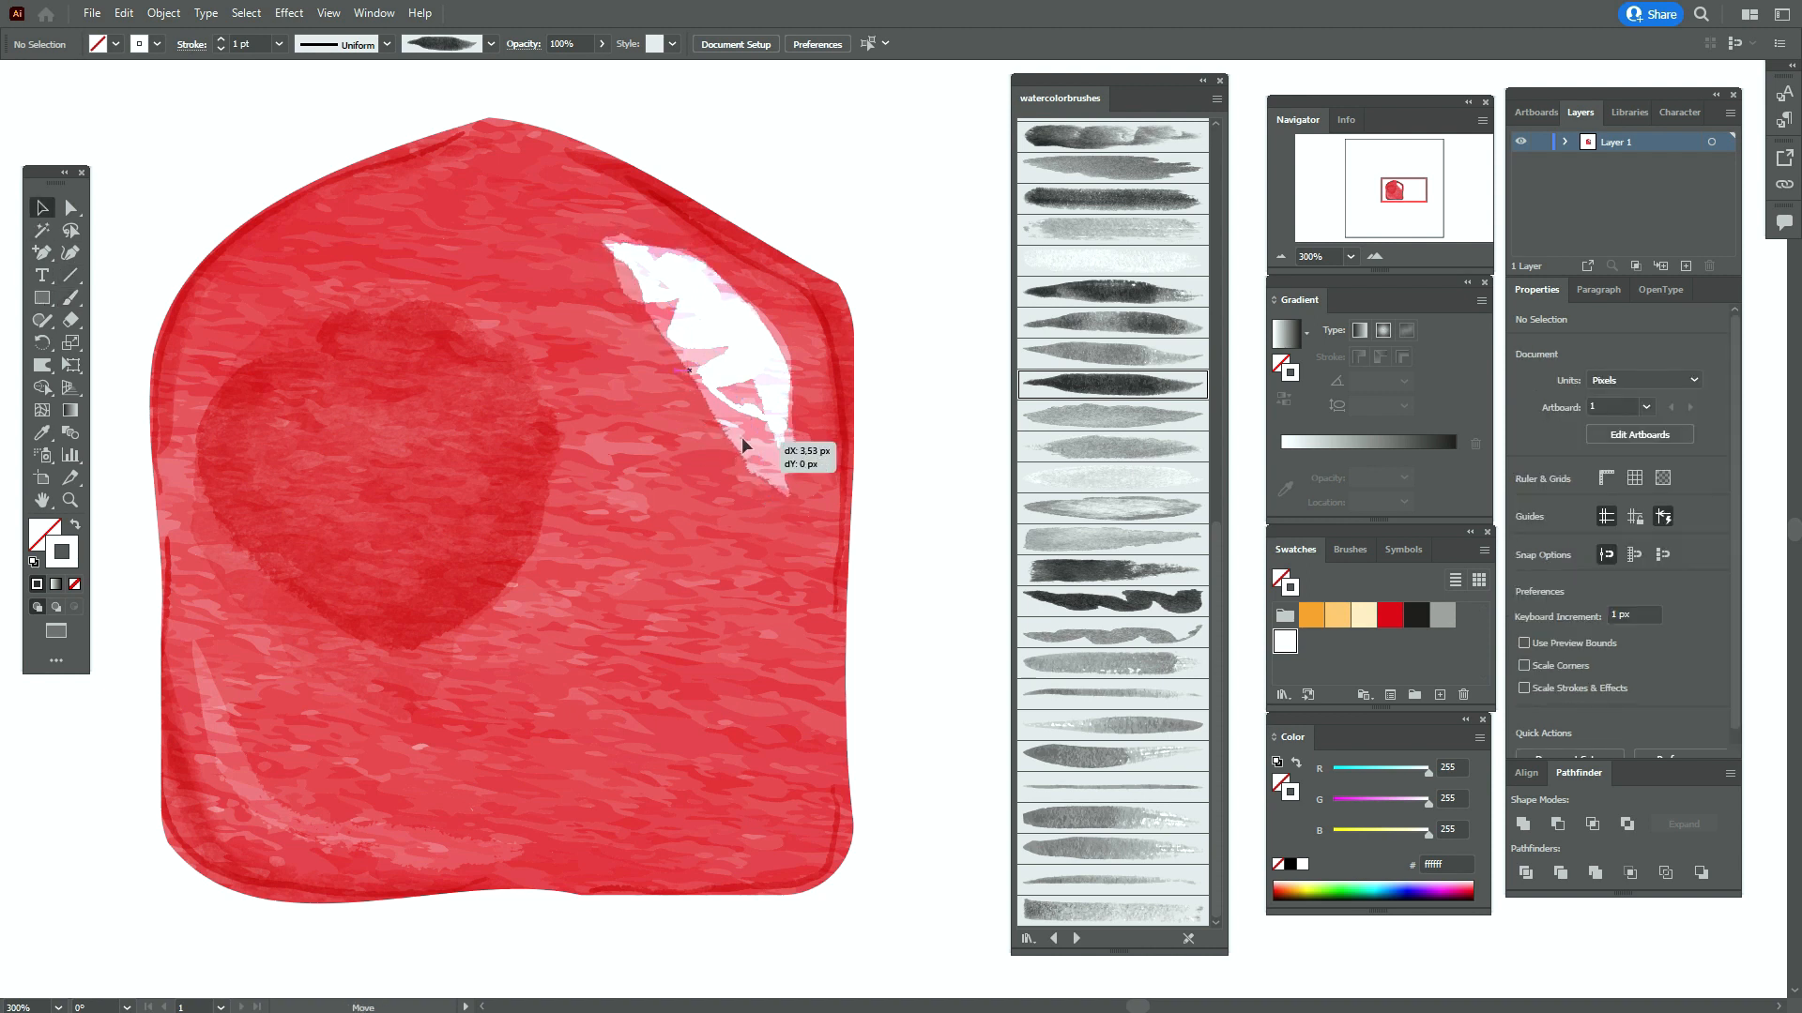
pyautogui.click(740, 439)
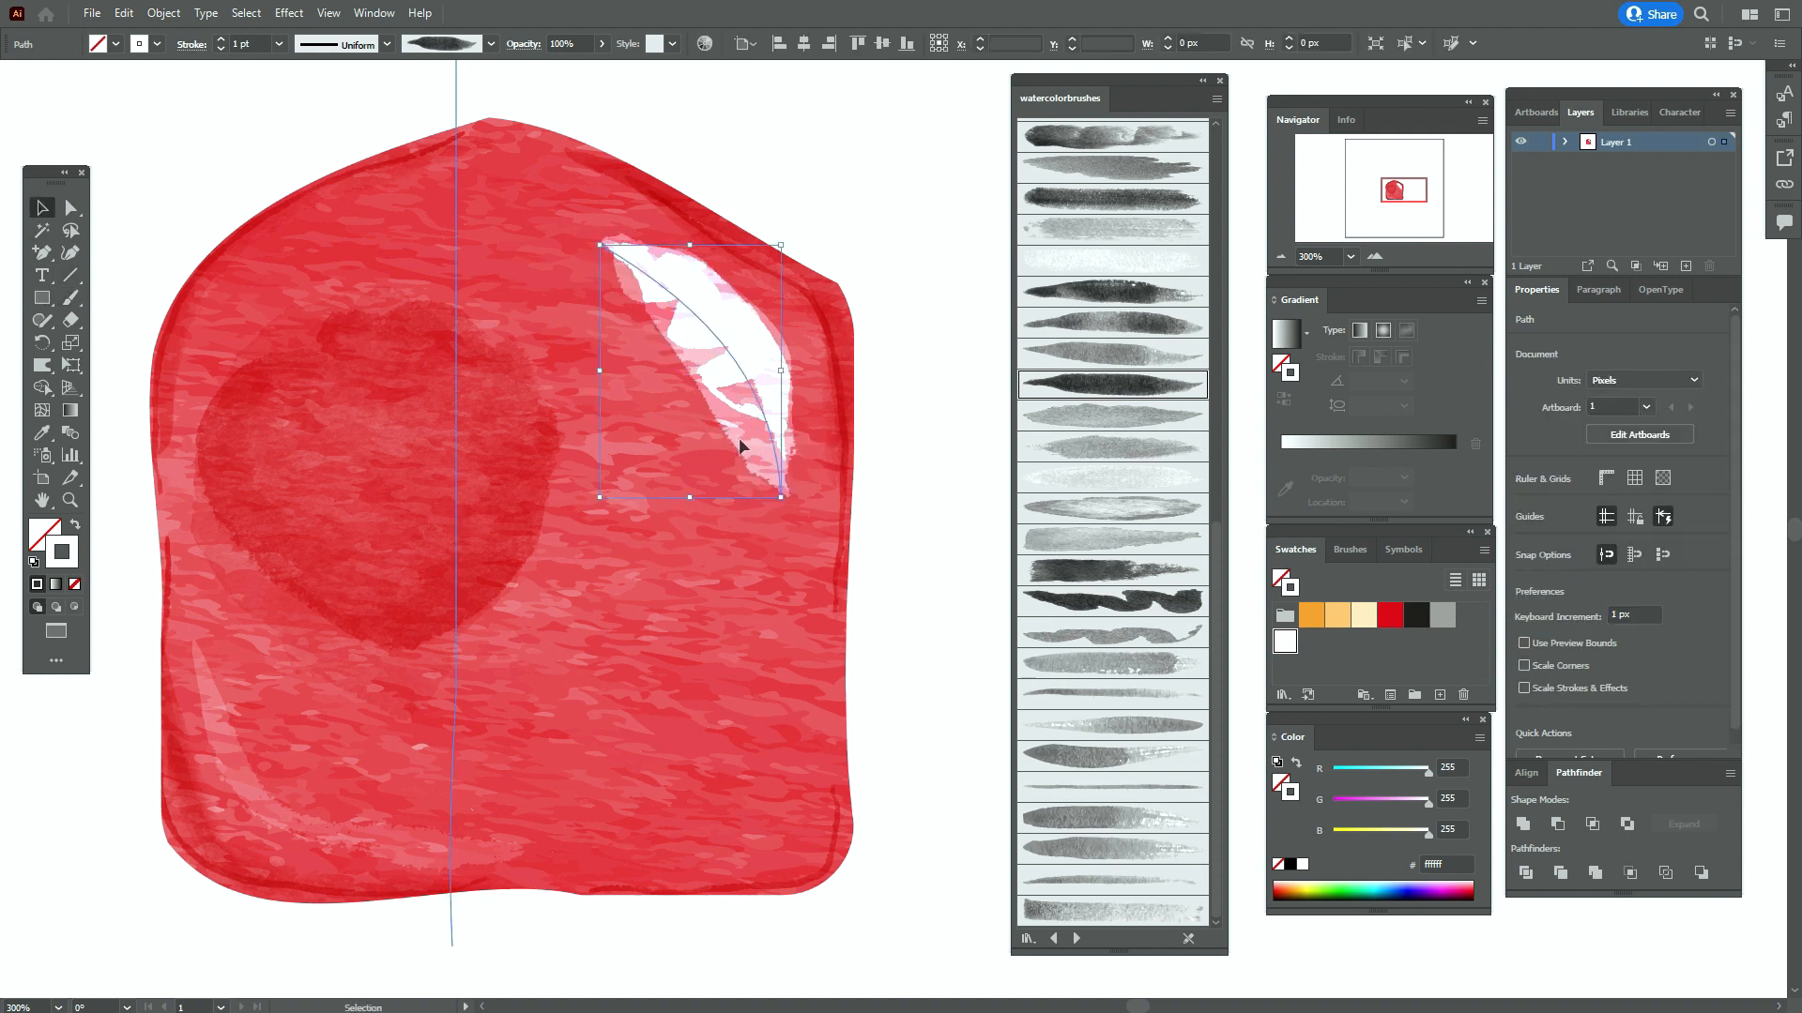
pyautogui.click(954, 442)
# Select all the upper-right highlight strokes together, enlarge them slightly and reposition them inside the house
pyautogui.hotkey('ctrl', '-')
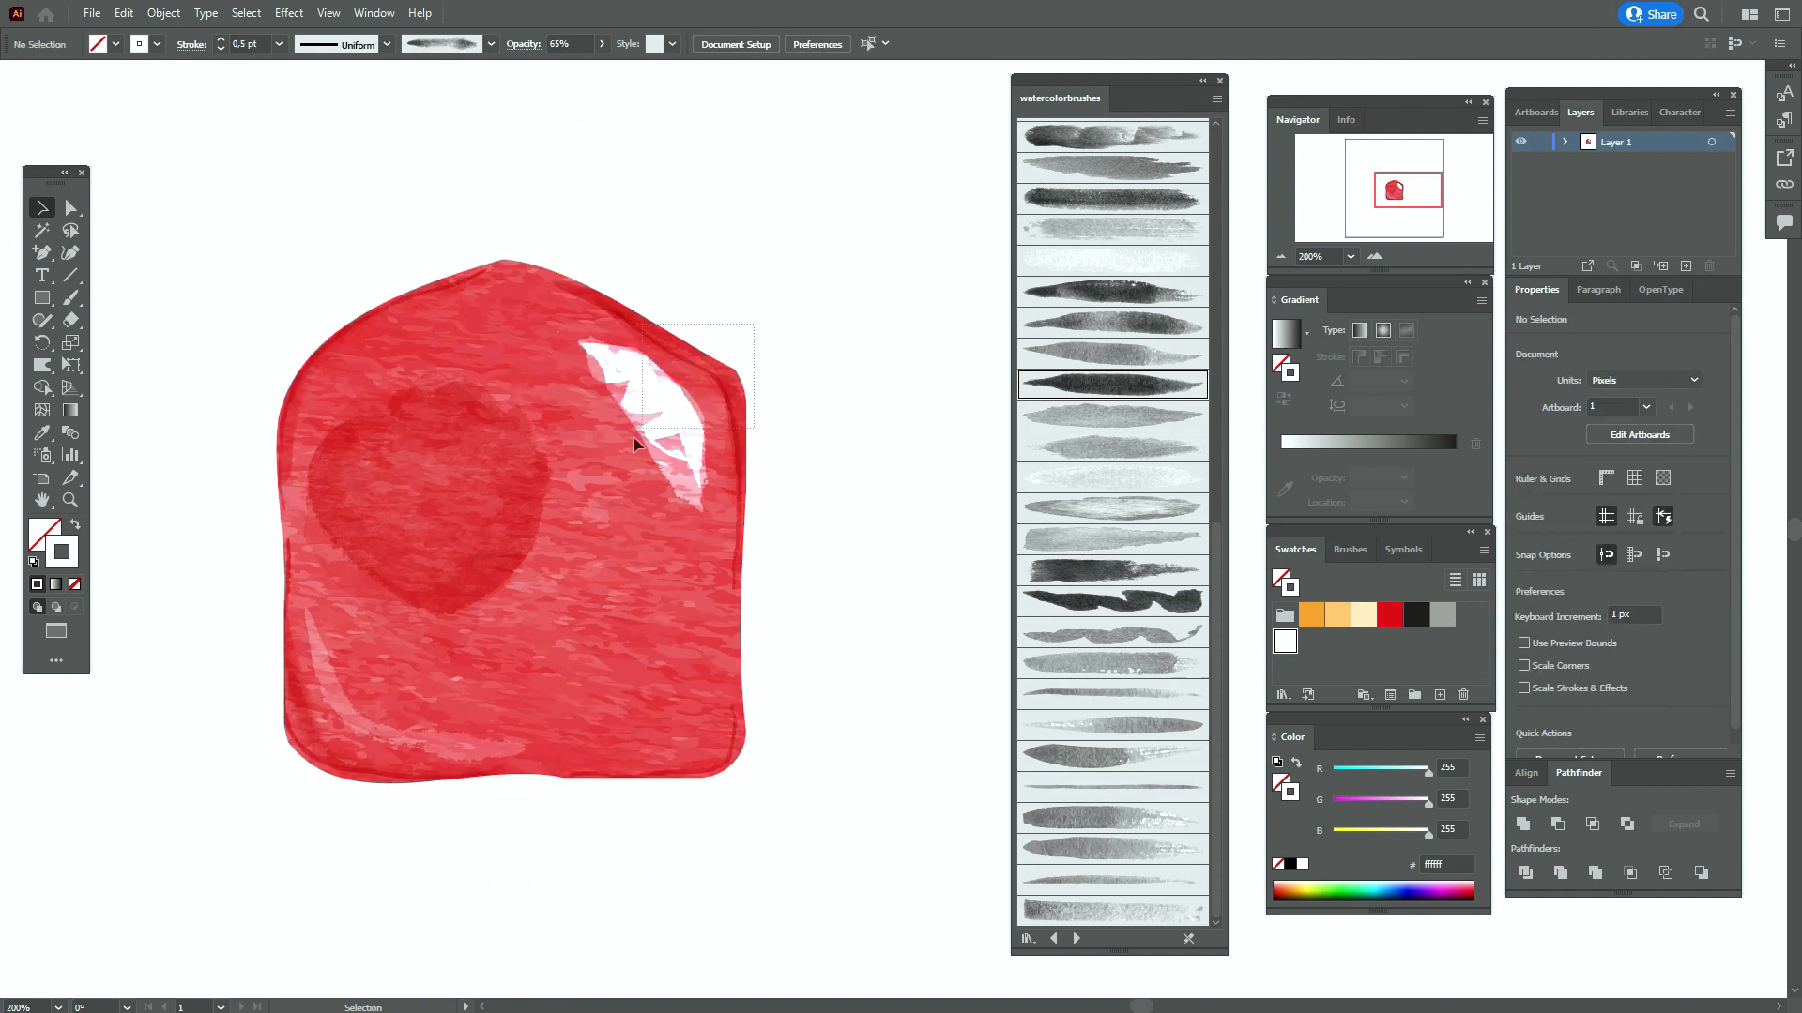
pyautogui.moveTo(754, 325); pyautogui.dragTo(628, 444)
pyautogui.keyDown('shift'); pyautogui.moveTo(816, 551); pyautogui.dragTo(710, 597); pyautogui.keyUp('shift')
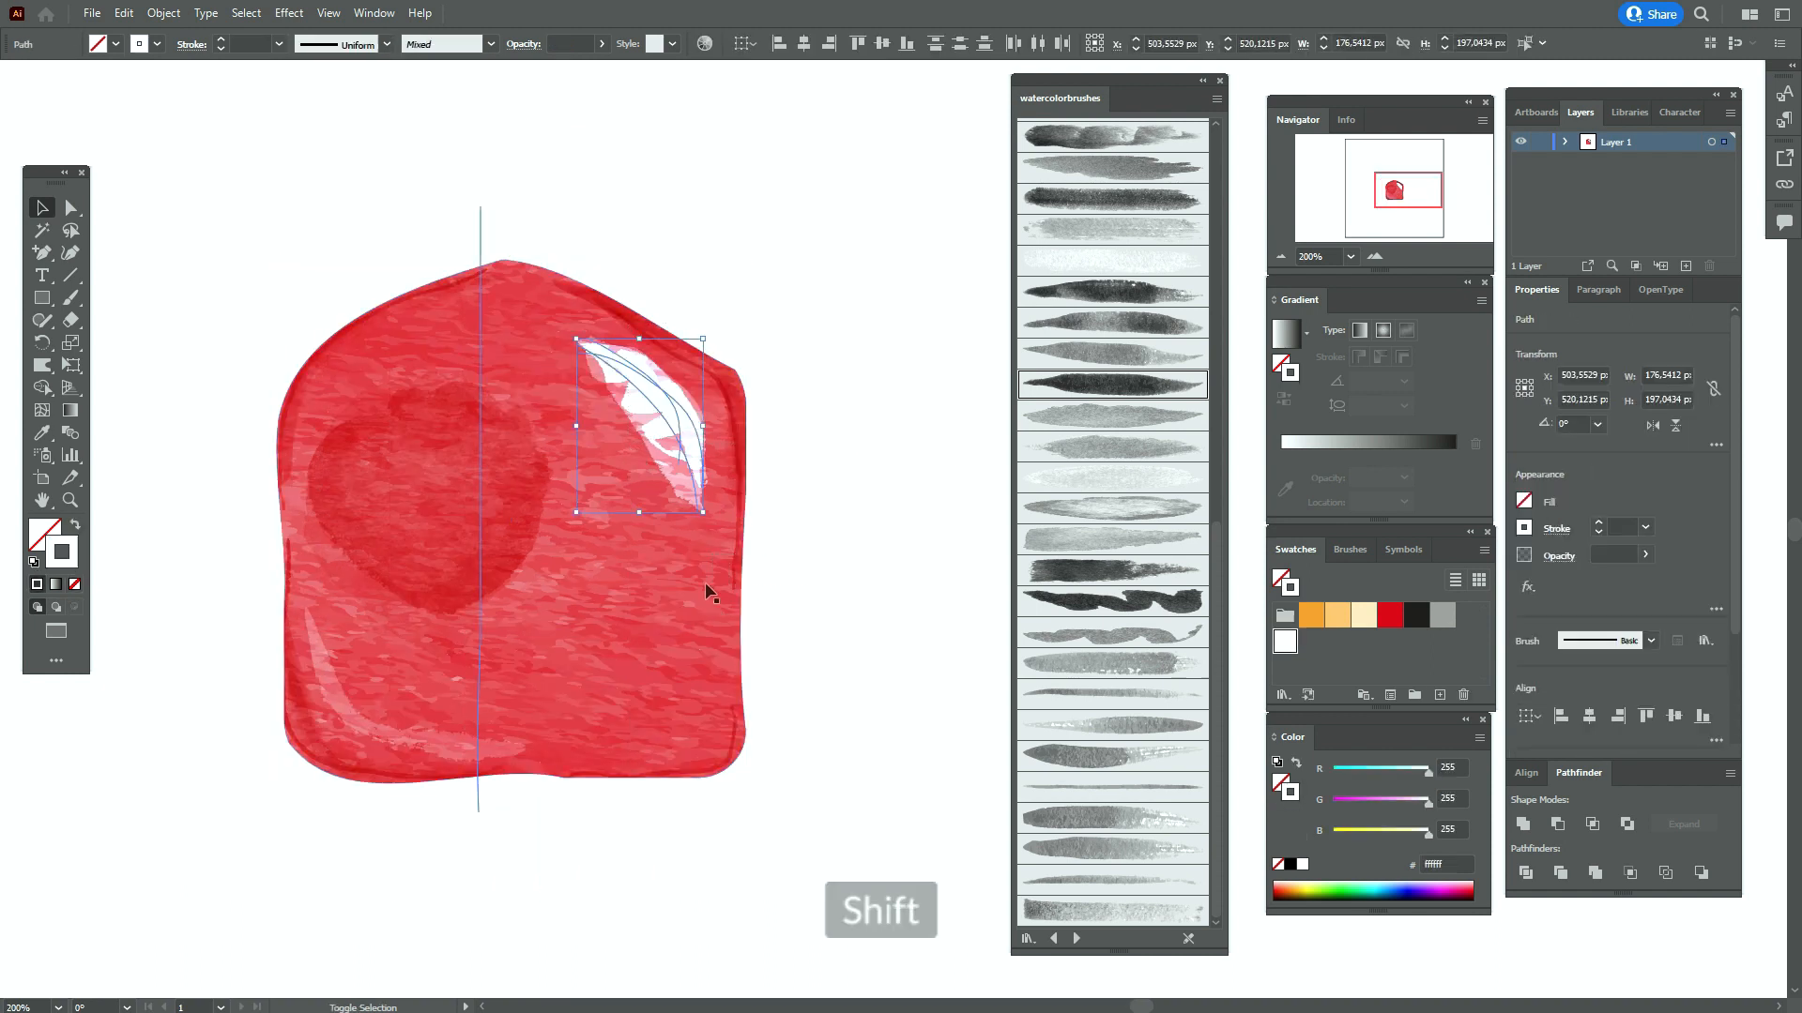
pyautogui.moveTo(640, 515); pyautogui.dragTo(668, 548)
pyautogui.moveTo(691, 458); pyautogui.dragTo(690, 453)
pyautogui.click(903, 480)
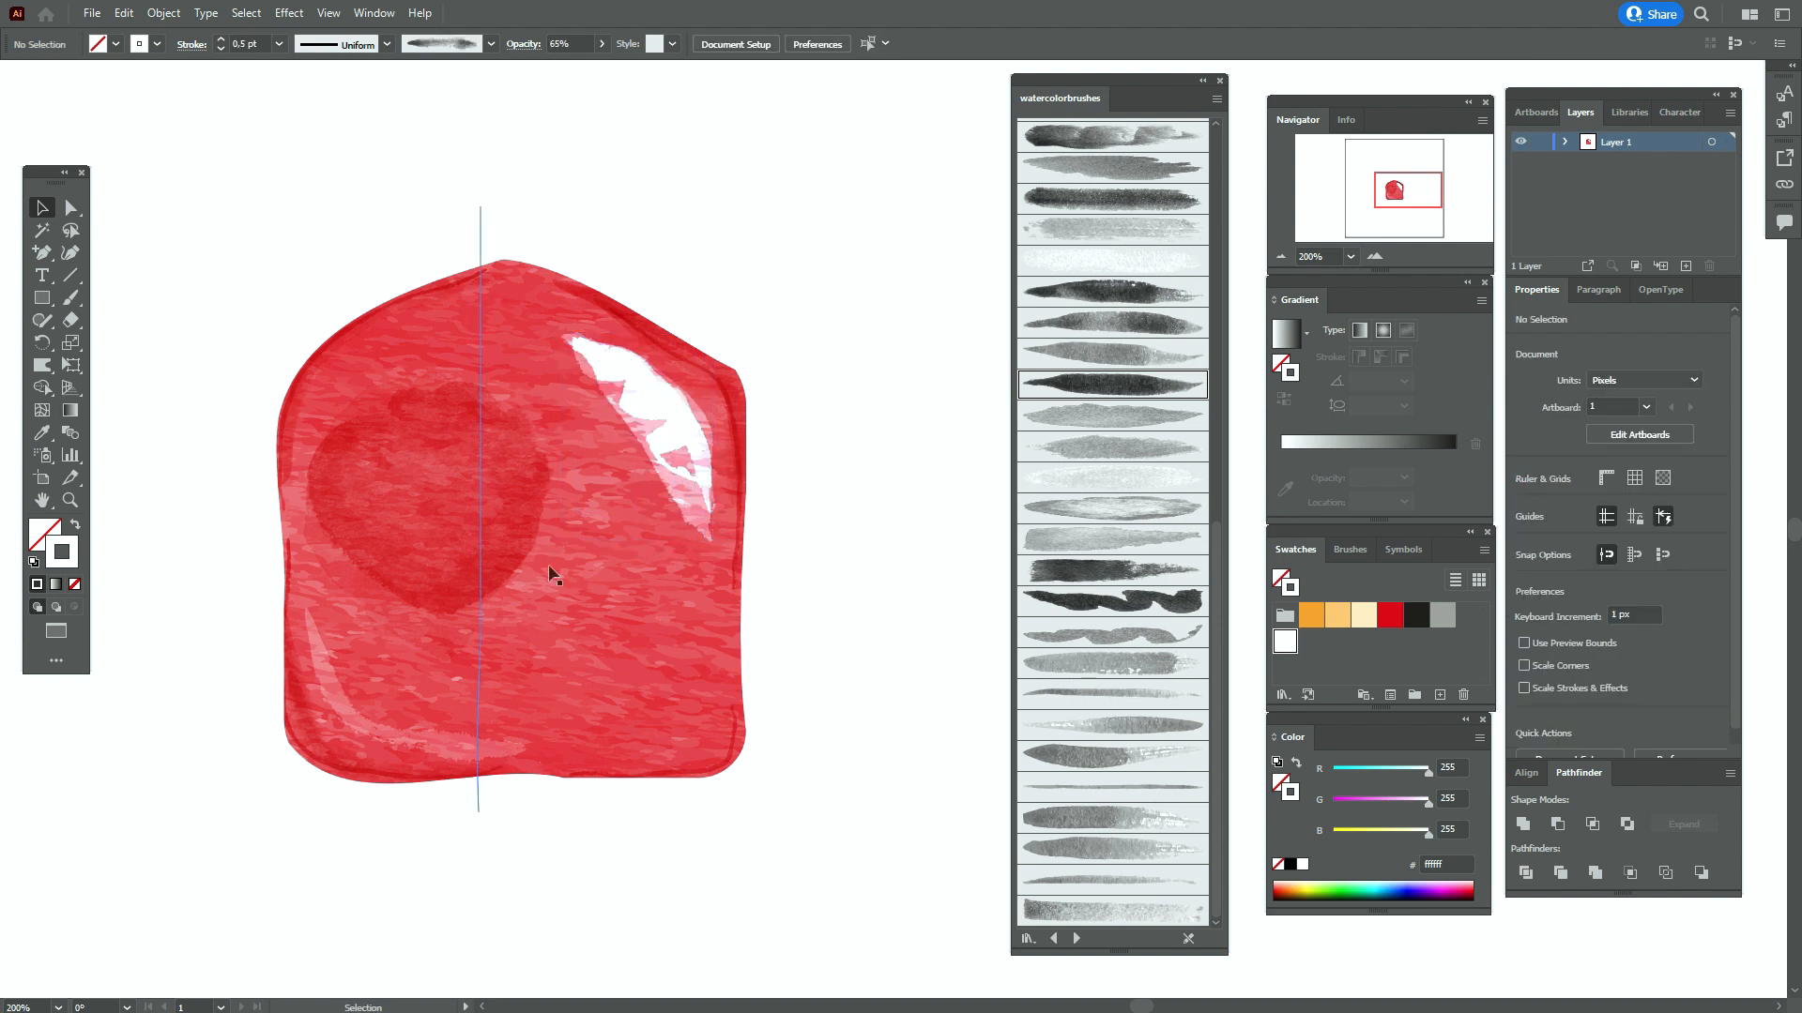
# Set the Scatter Brush 2 texture dab's stroke to 1 pt and move it about 10 px to the right
pyautogui.click(480, 531)
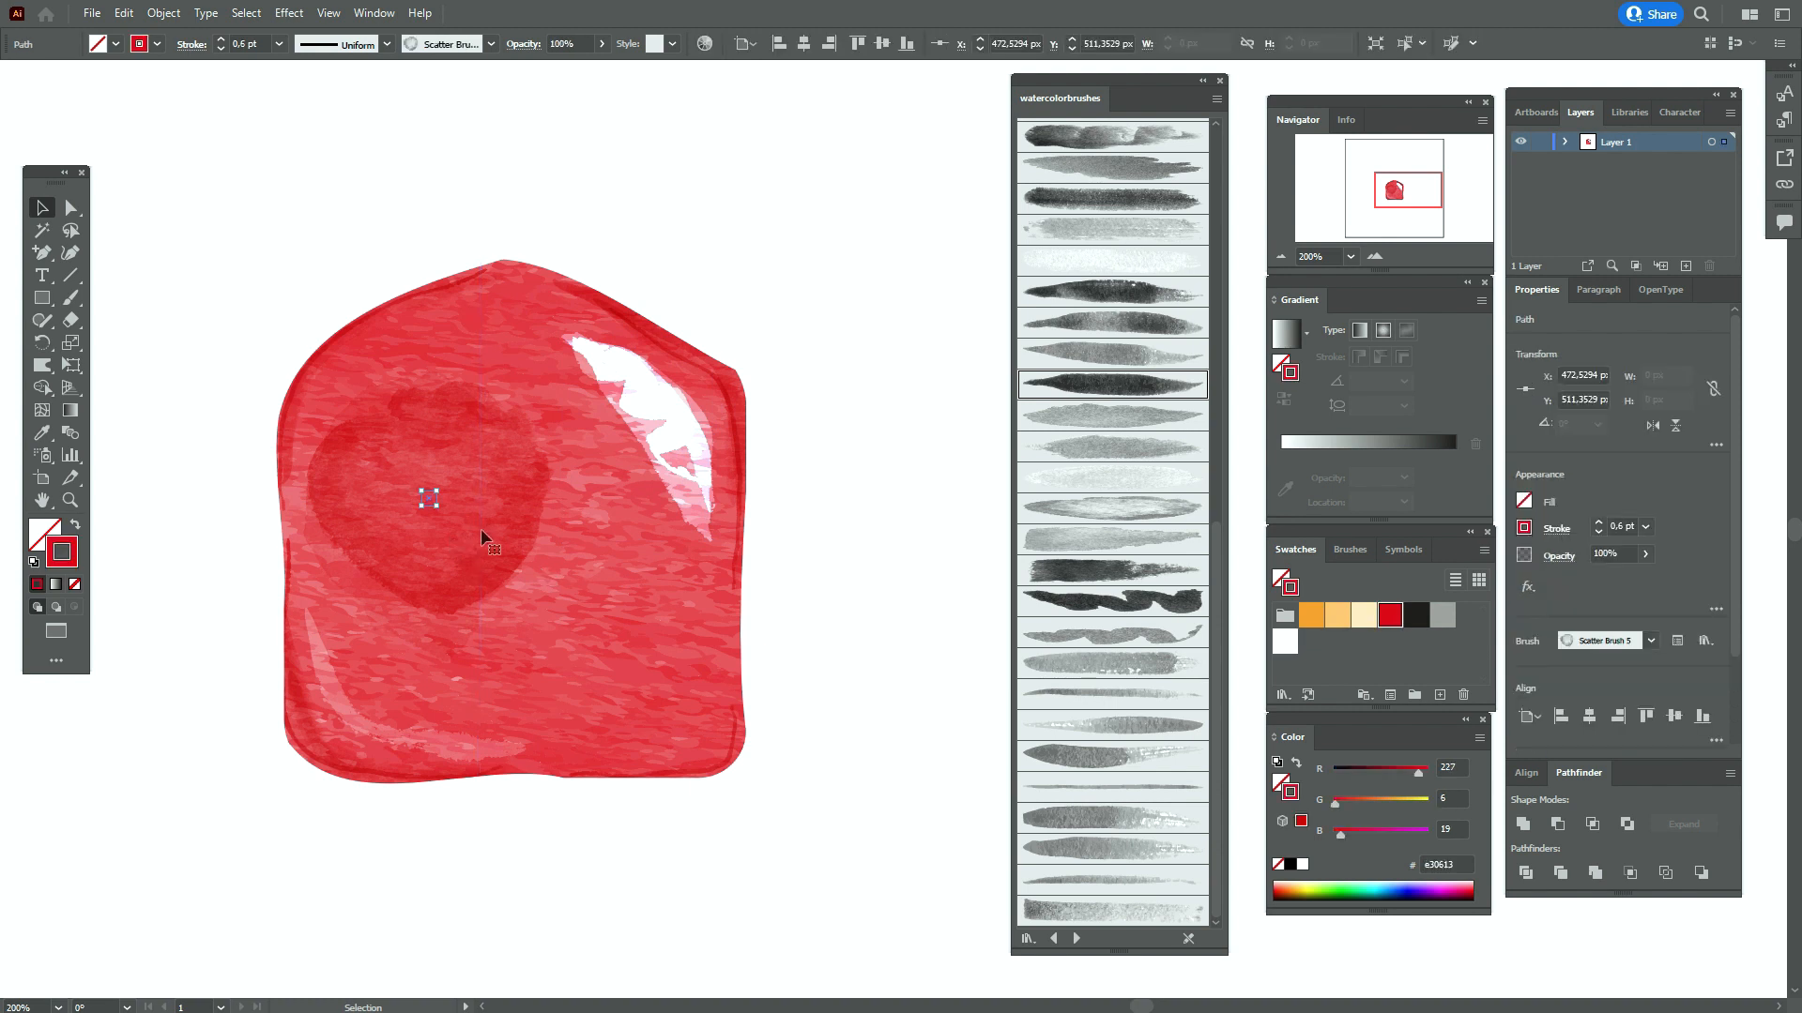
pyautogui.click(373, 395)
pyautogui.click(1619, 527)
pyautogui.write('1')
pyautogui.press('Return')
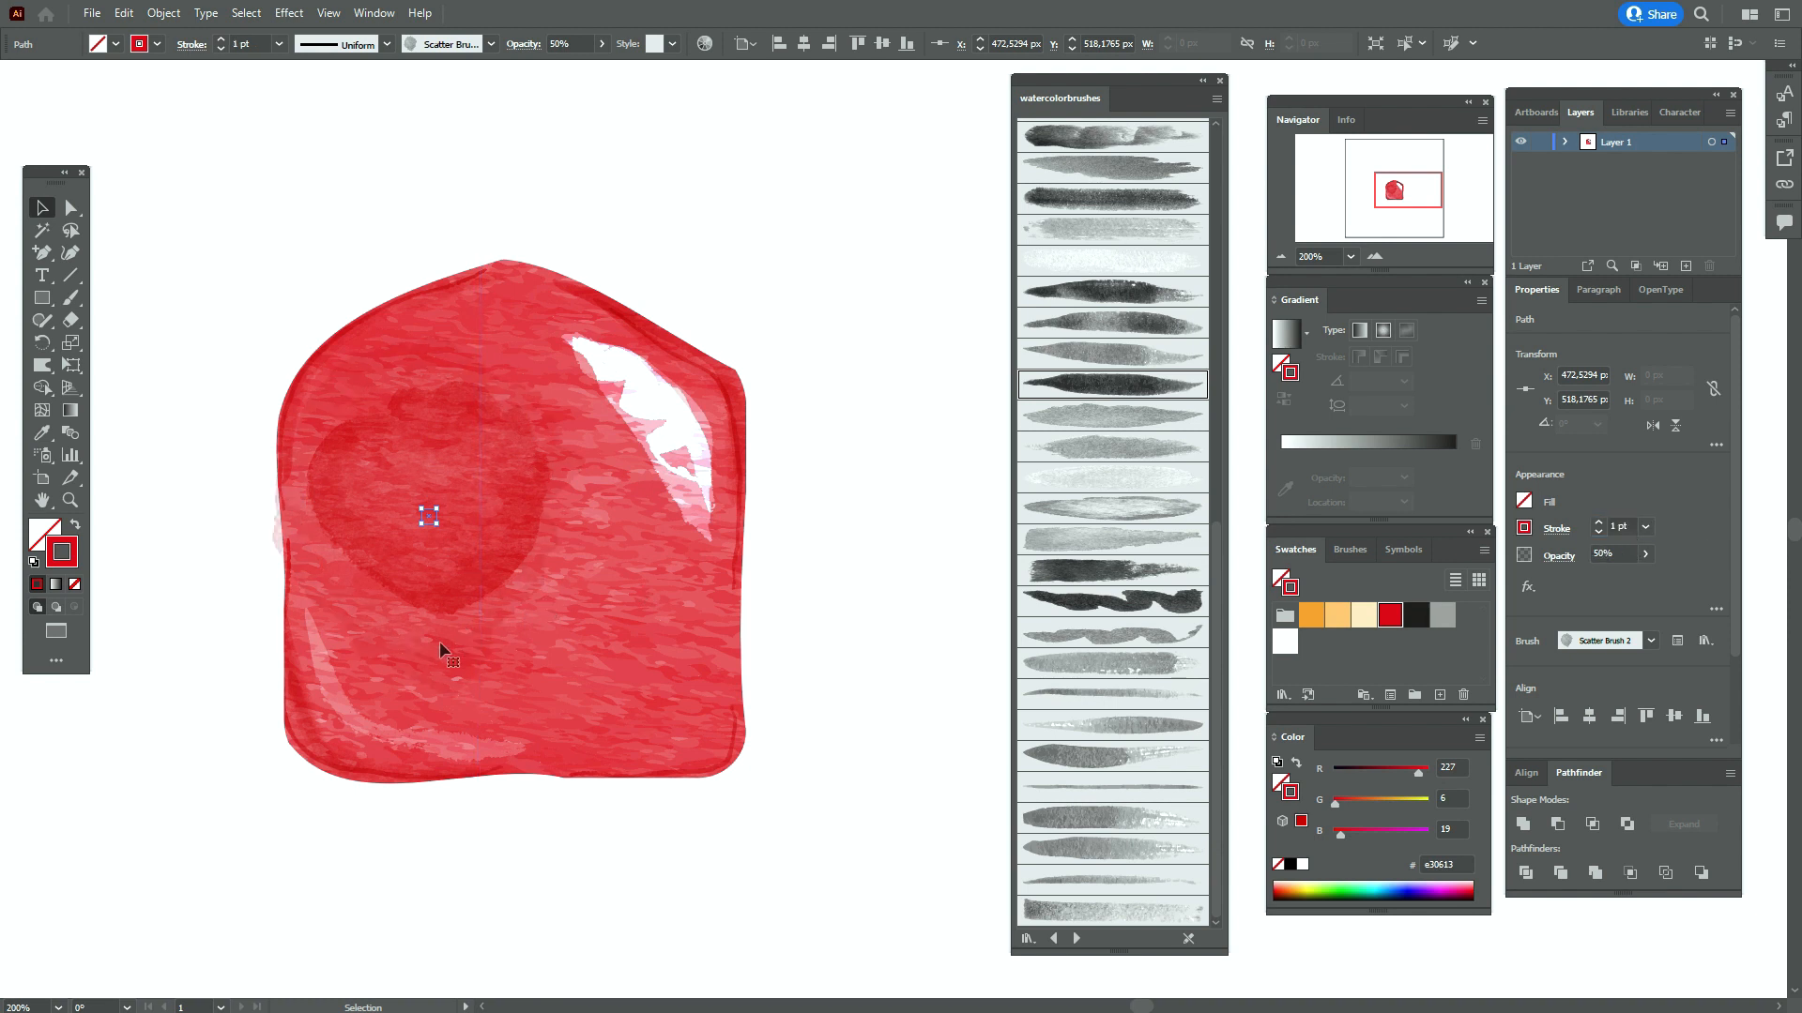
pyautogui.moveTo(449, 642); pyautogui.dragTo(467, 646)
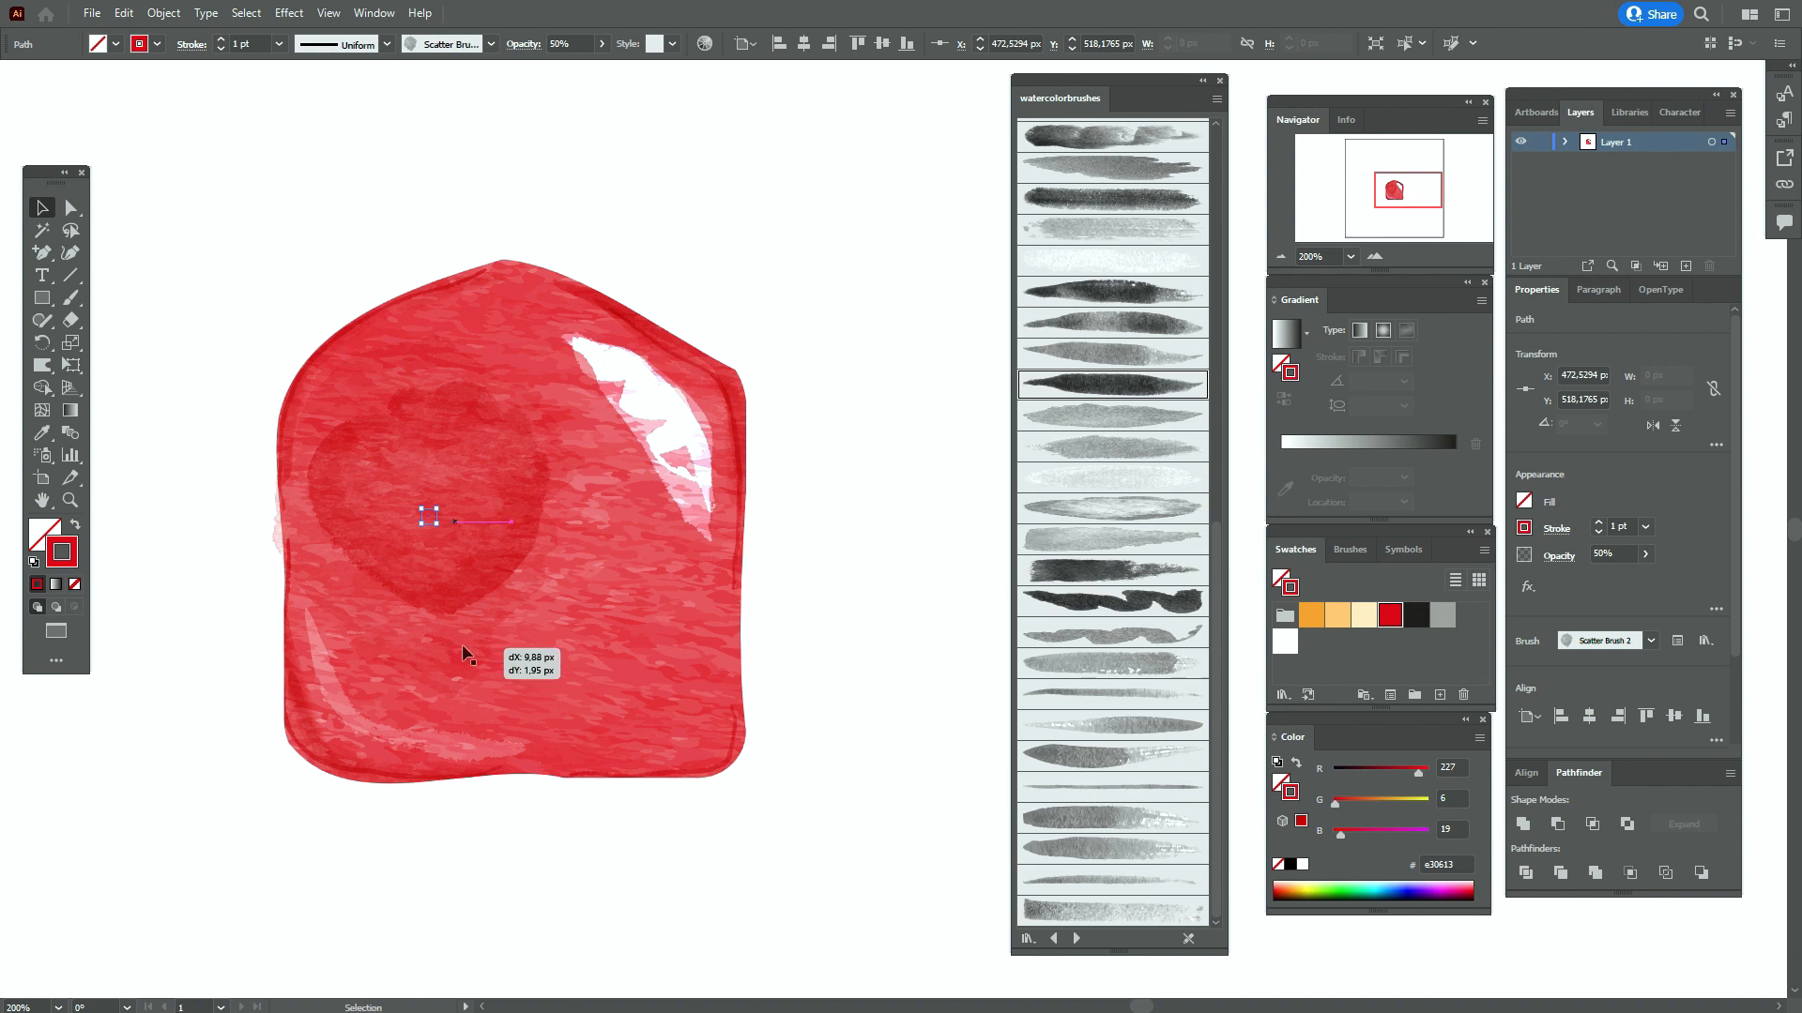
pyautogui.click(852, 504)
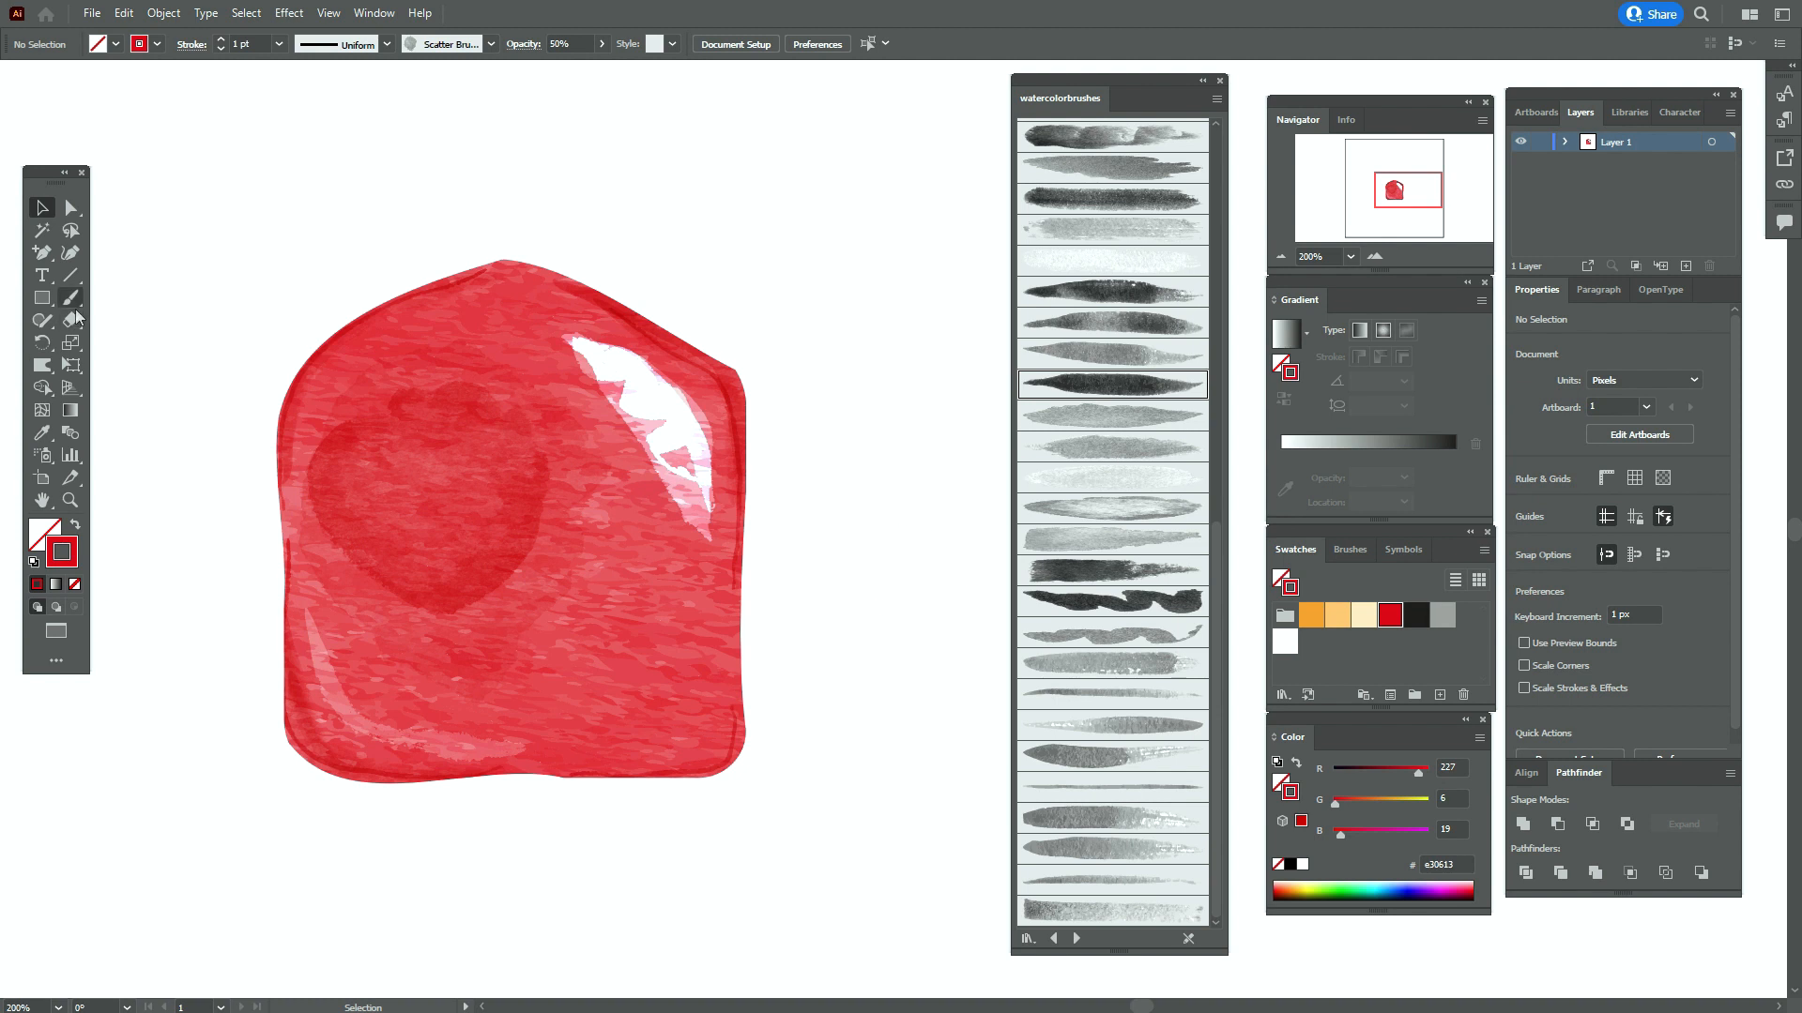
# Draw a grey house-shaped outline around the red shape with the Pen tool, leaving it open at the roof peak
pyautogui.click(60, 253)
pyautogui.click(105, 258)
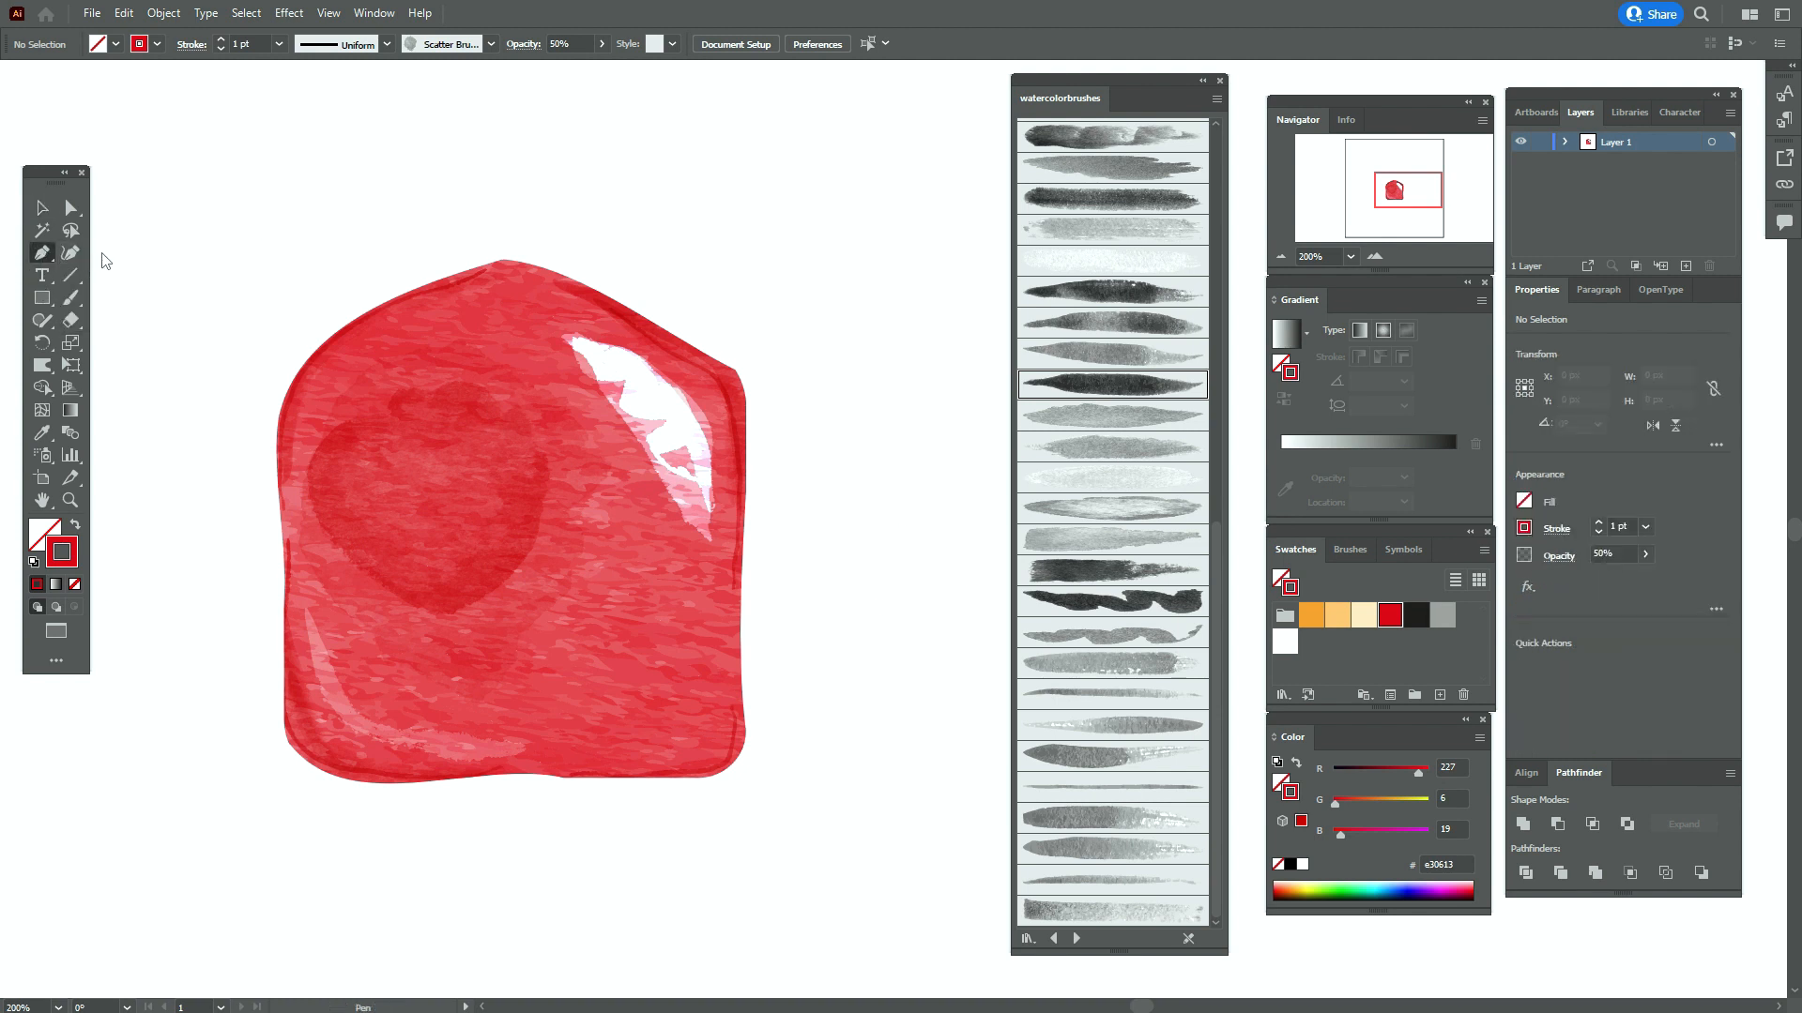
pyautogui.click(1451, 624)
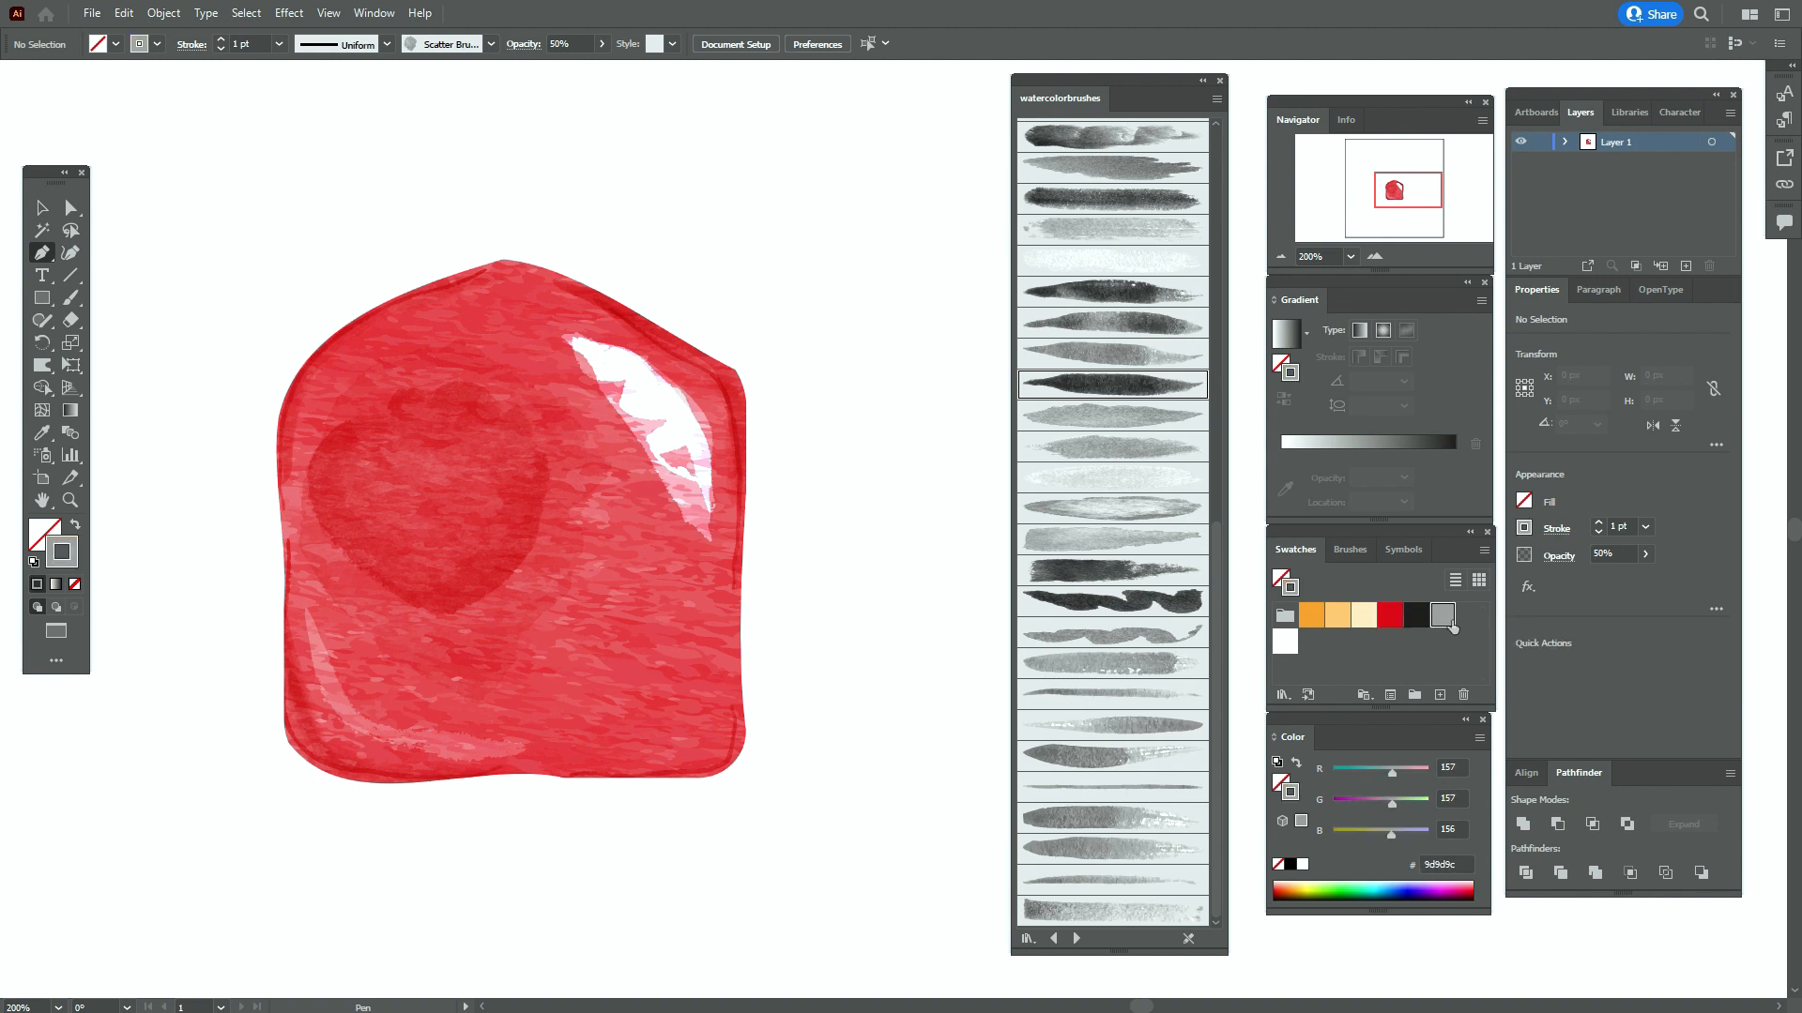
pyautogui.click(515, 239)
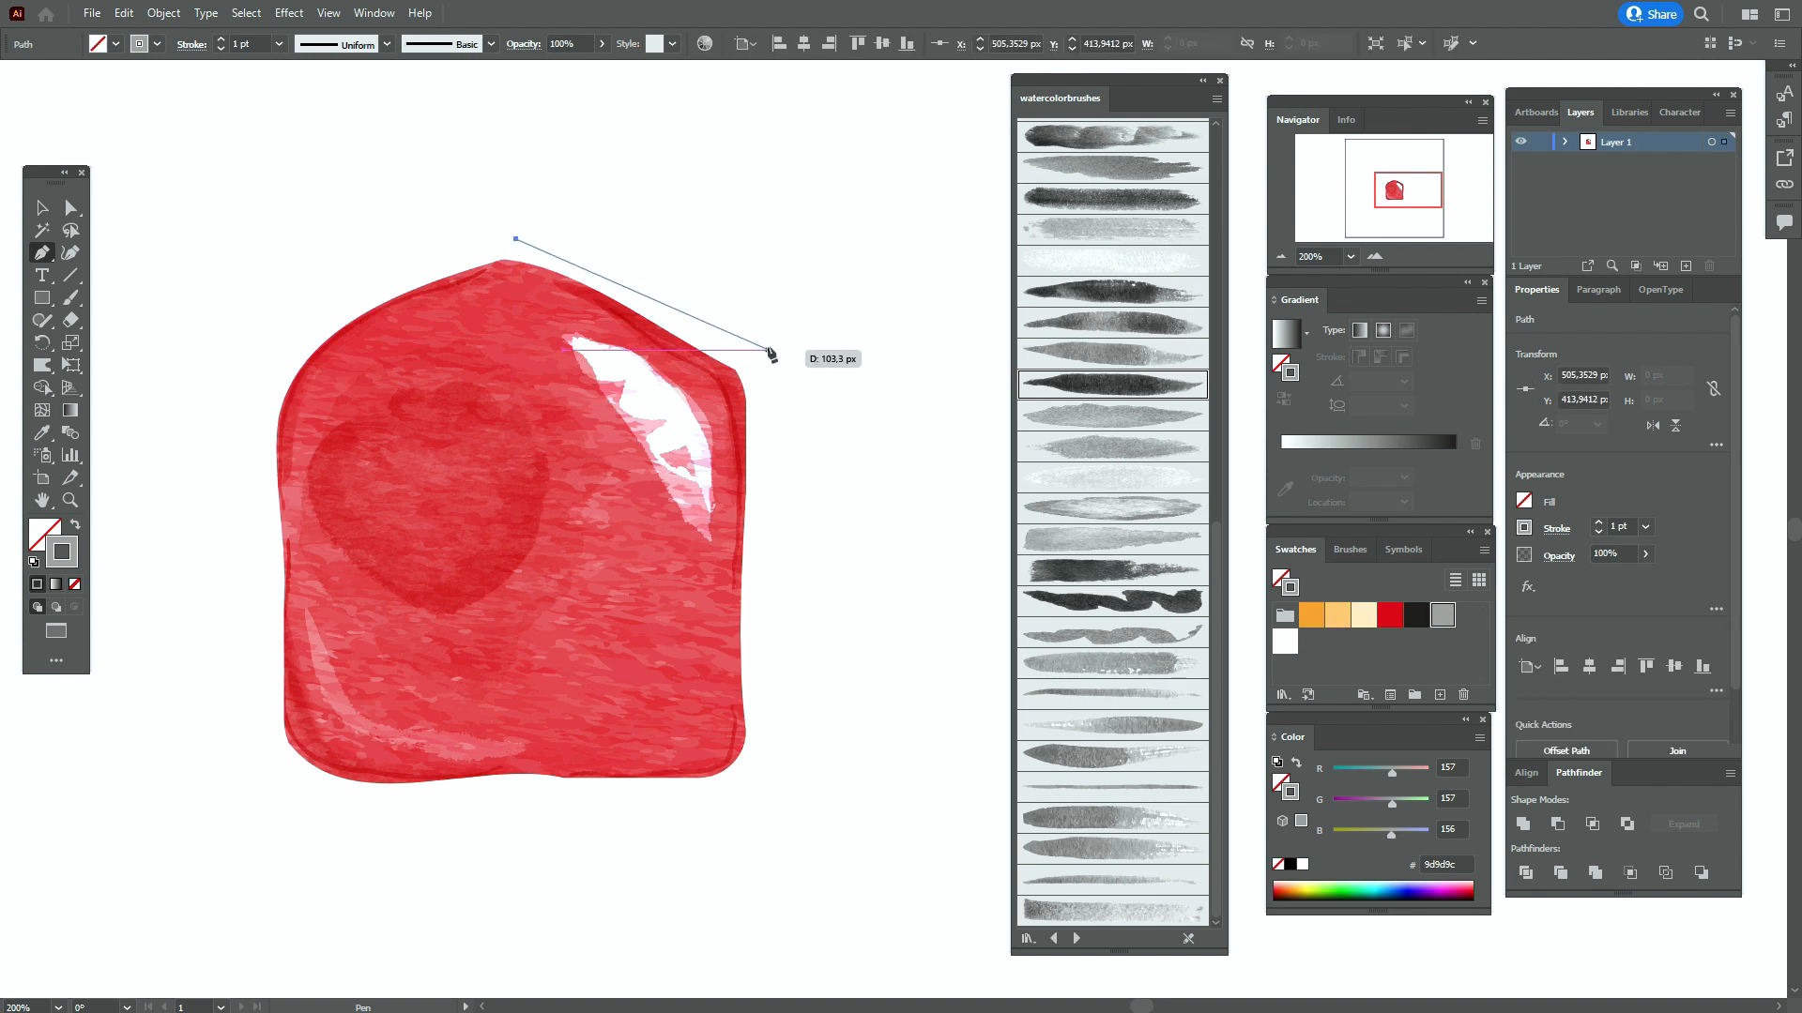
pyautogui.click(768, 350)
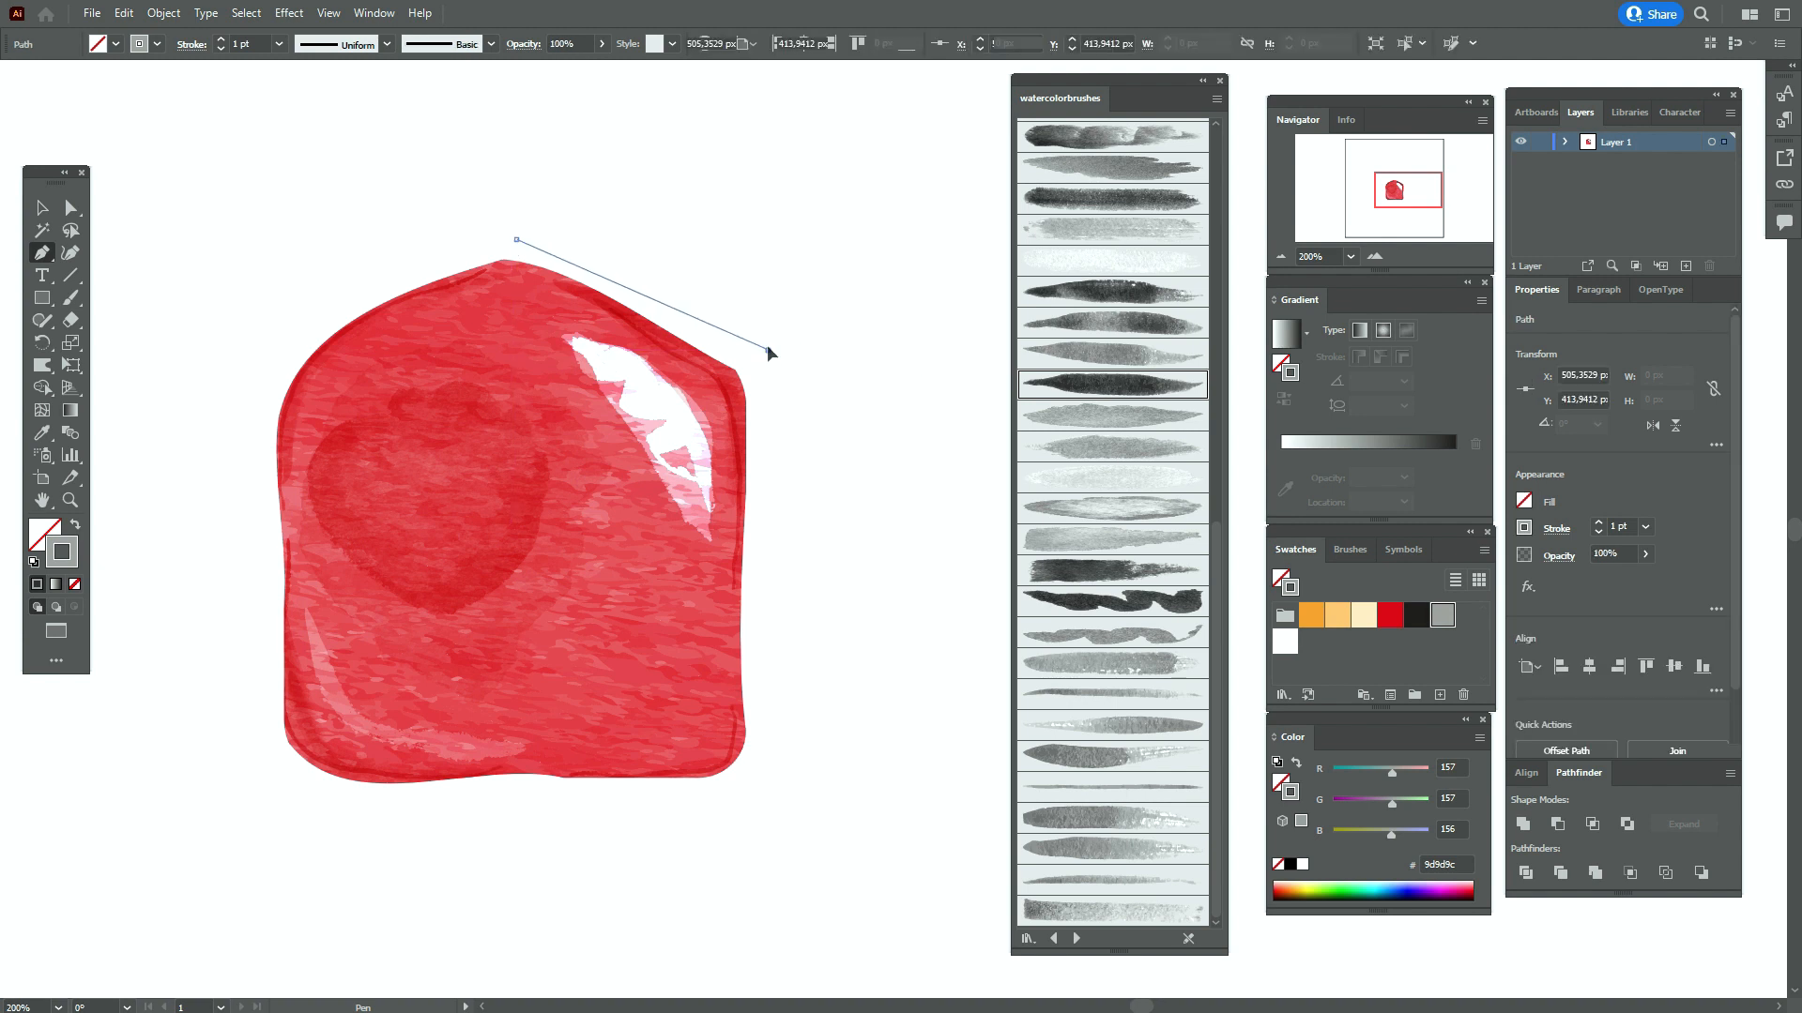
pyautogui.click(773, 792)
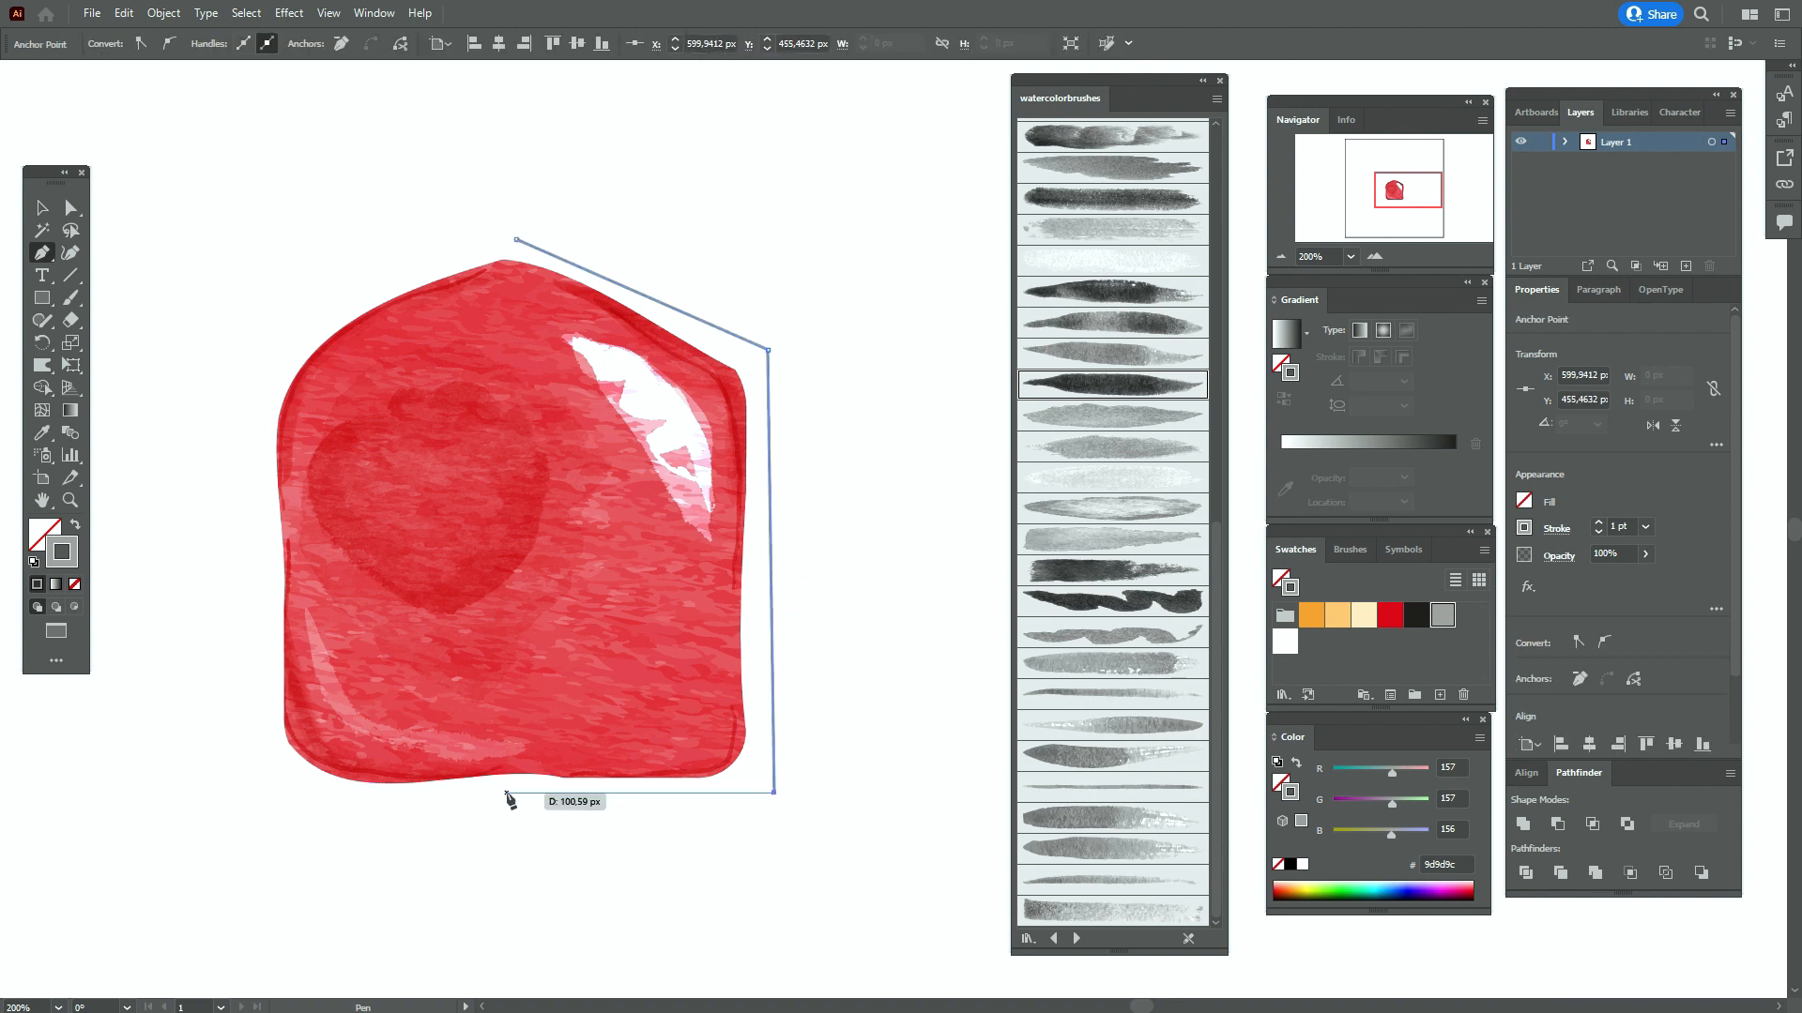
pyautogui.click(257, 796)
pyautogui.click(259, 373)
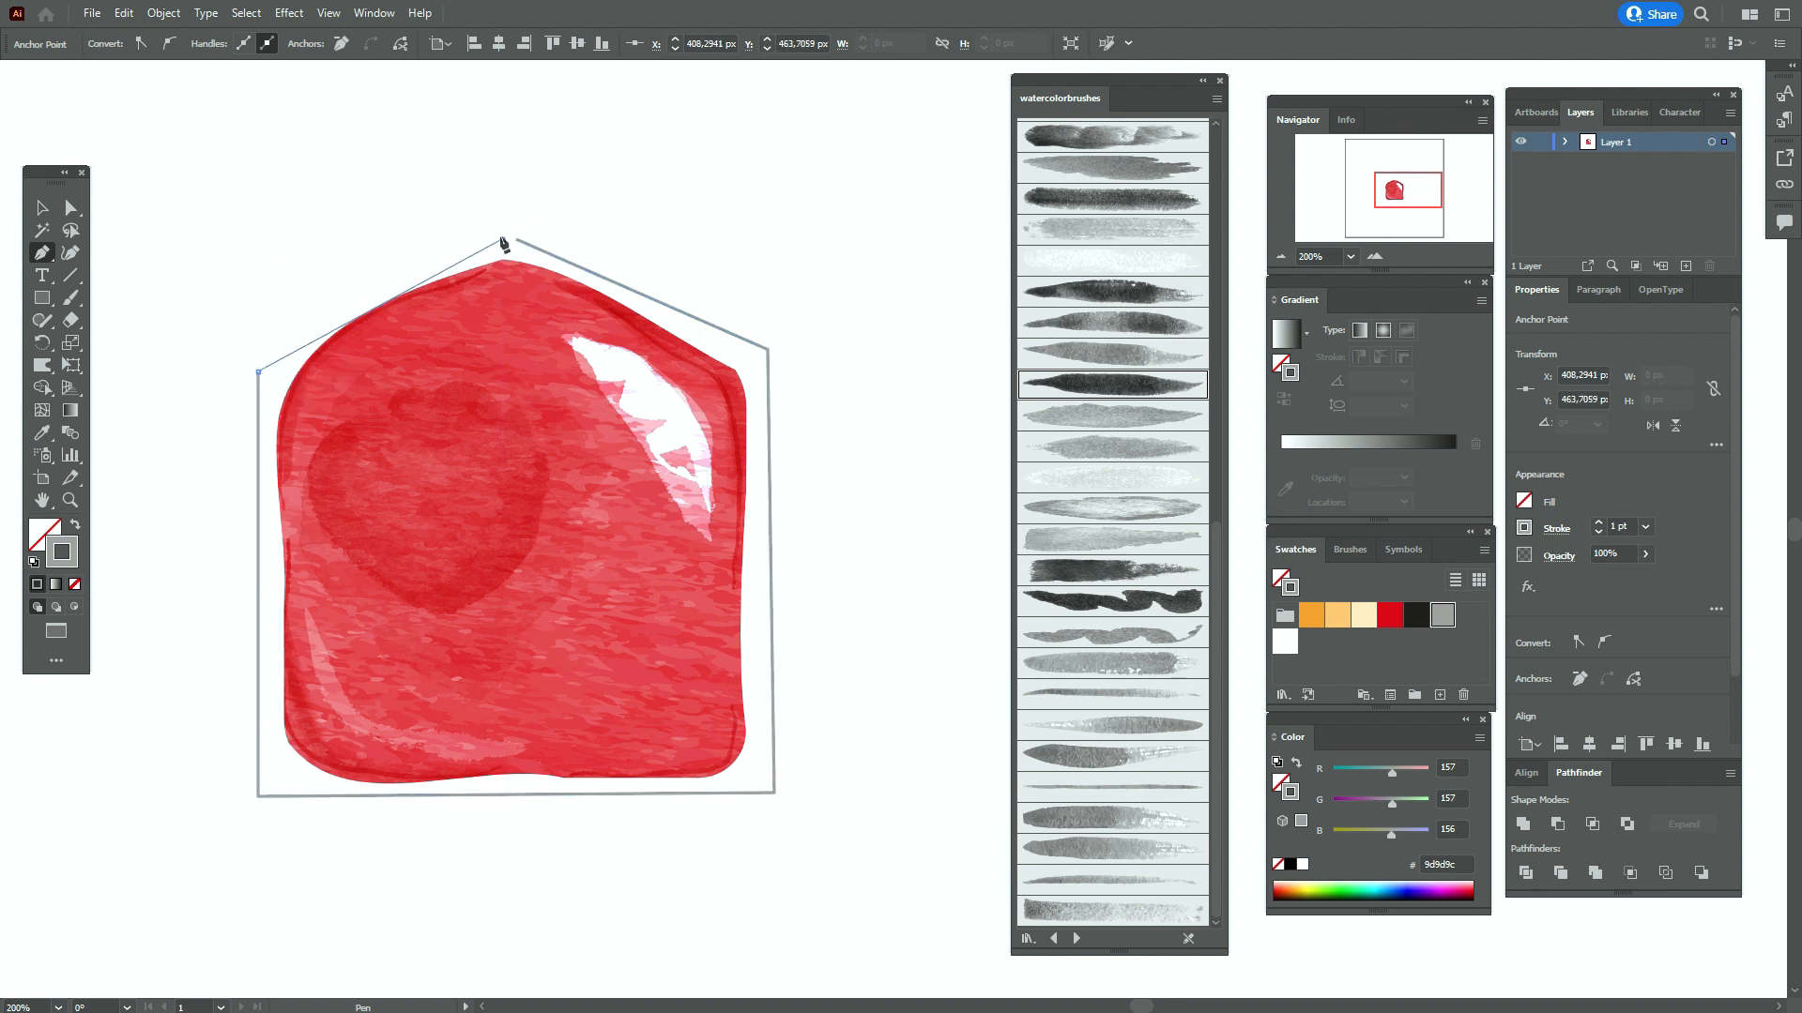
pyautogui.press('Escape')
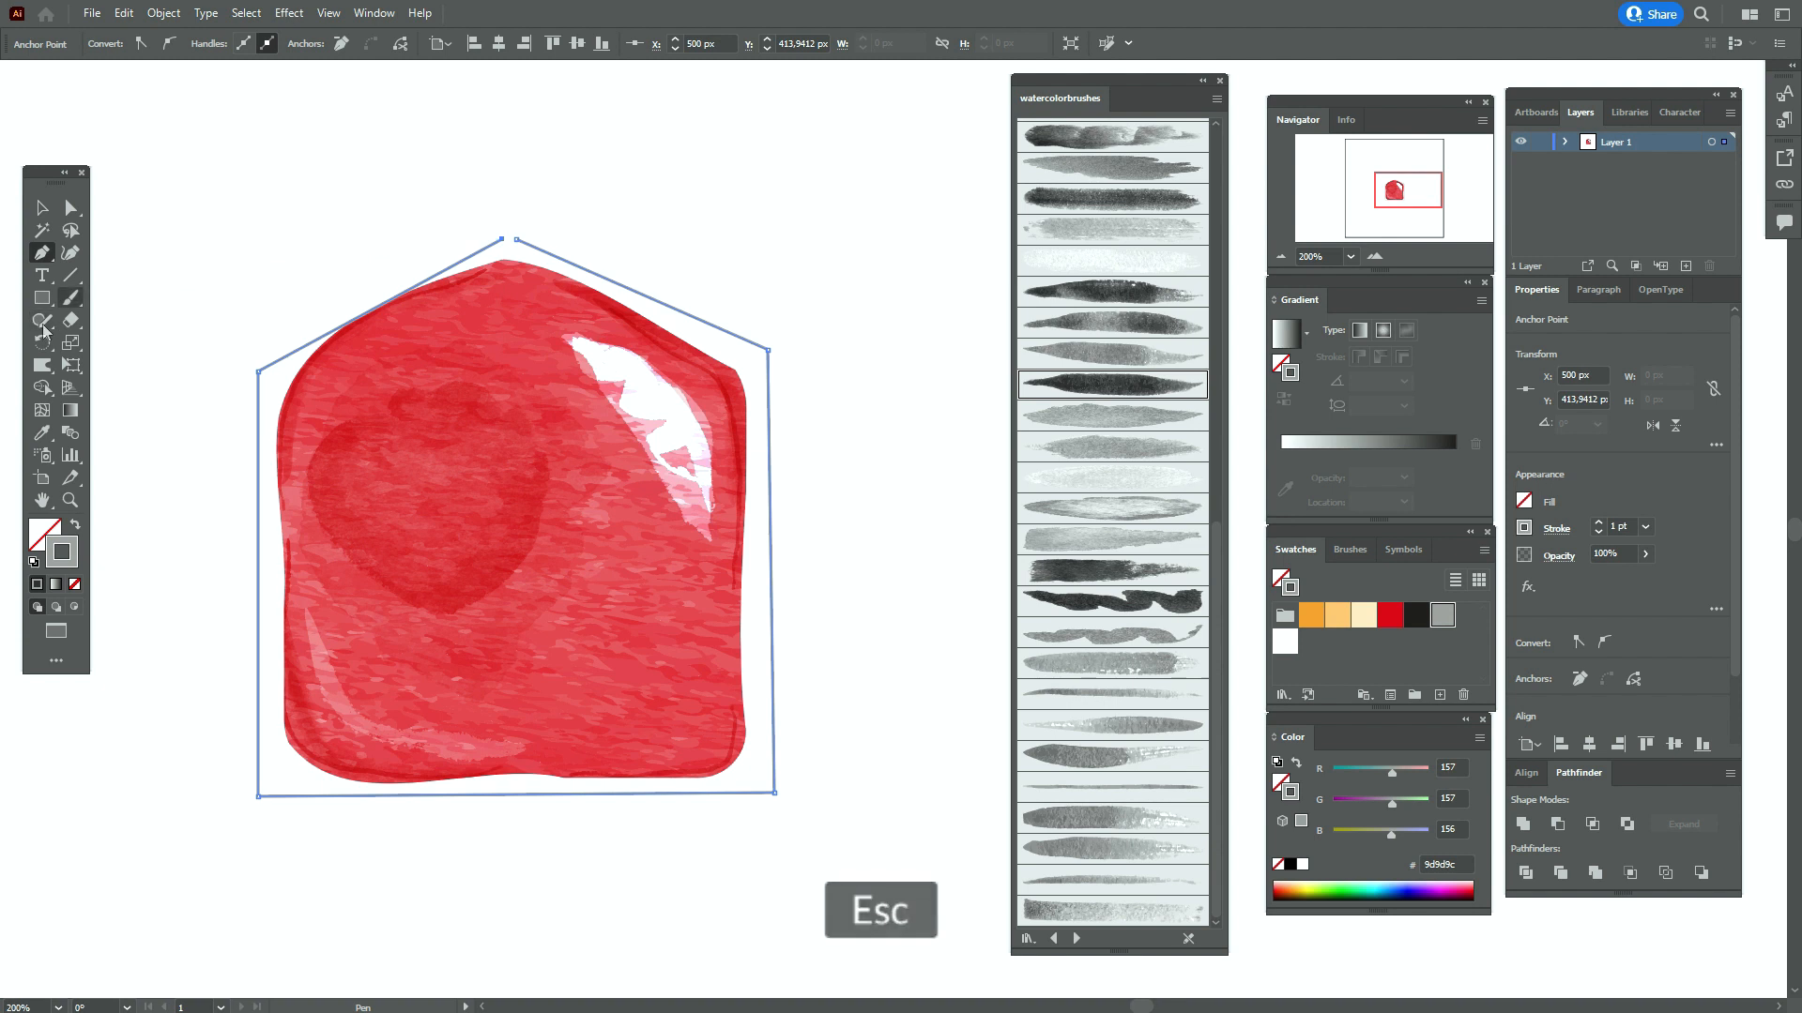
# Round both bottom corners of the grey outline to a radius of about 14.6 px
pyautogui.click(71, 209)
pyautogui.click(246, 830)
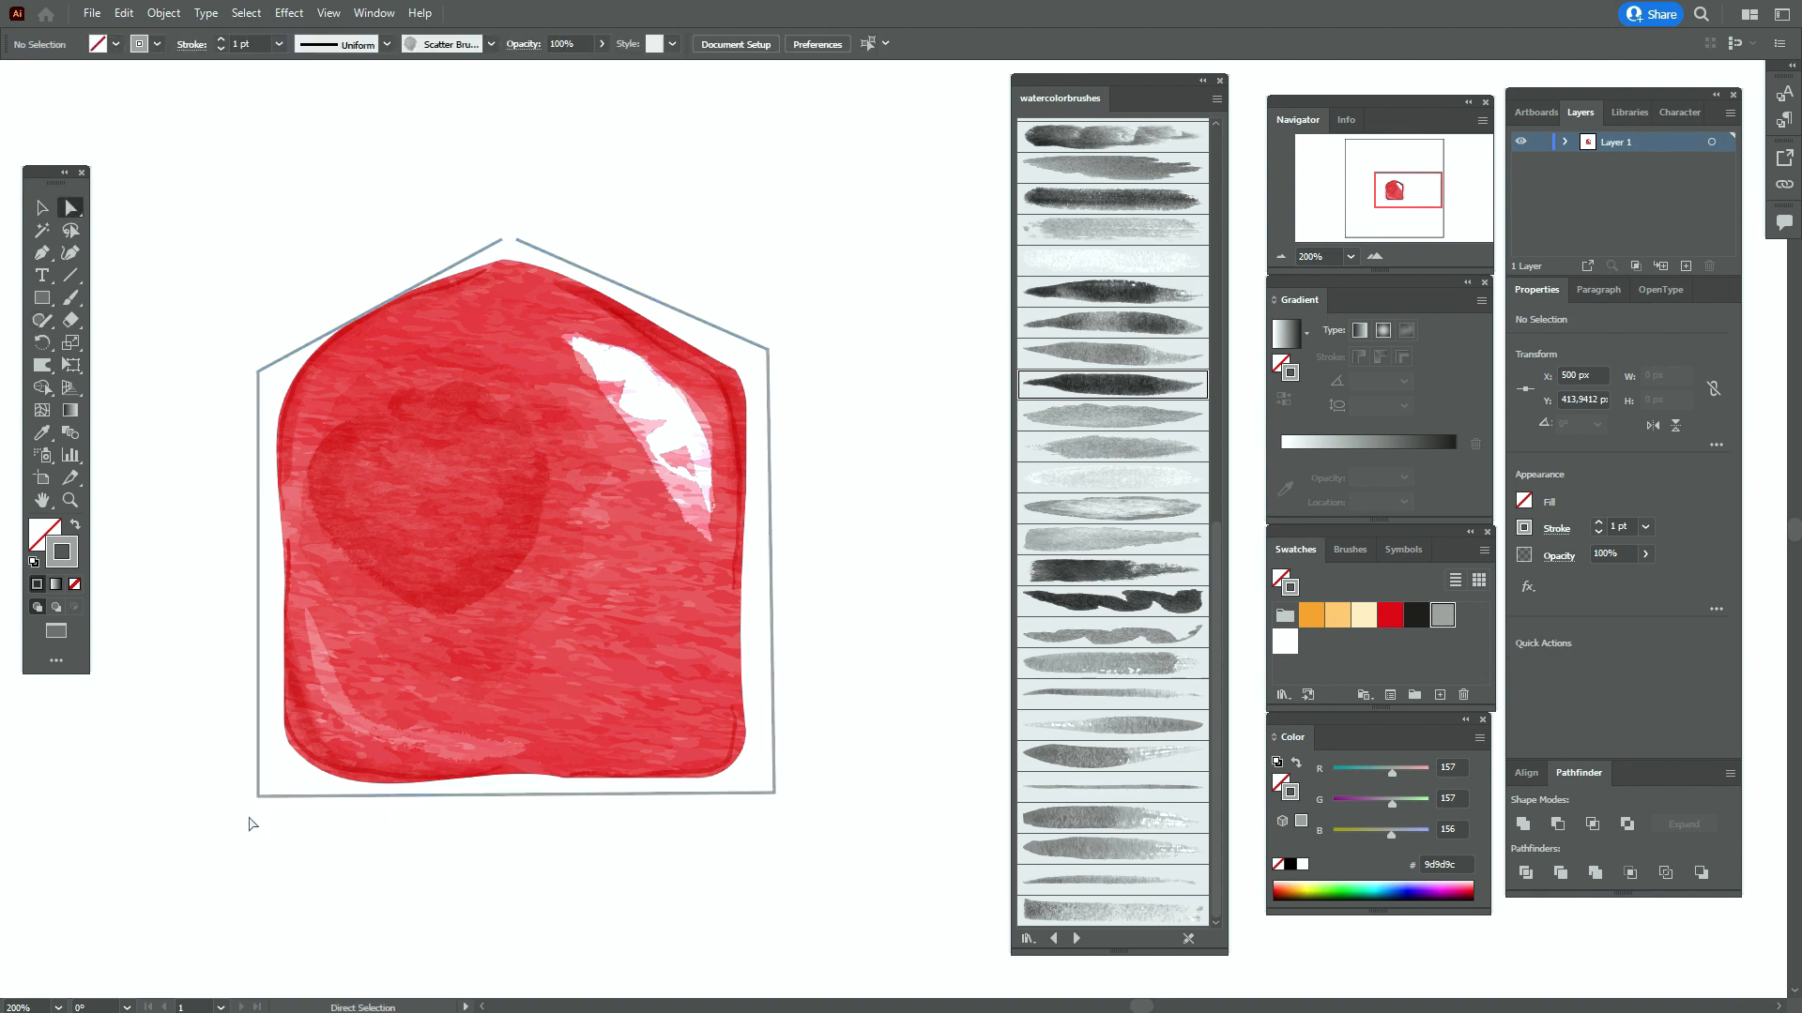
pyautogui.click(258, 796)
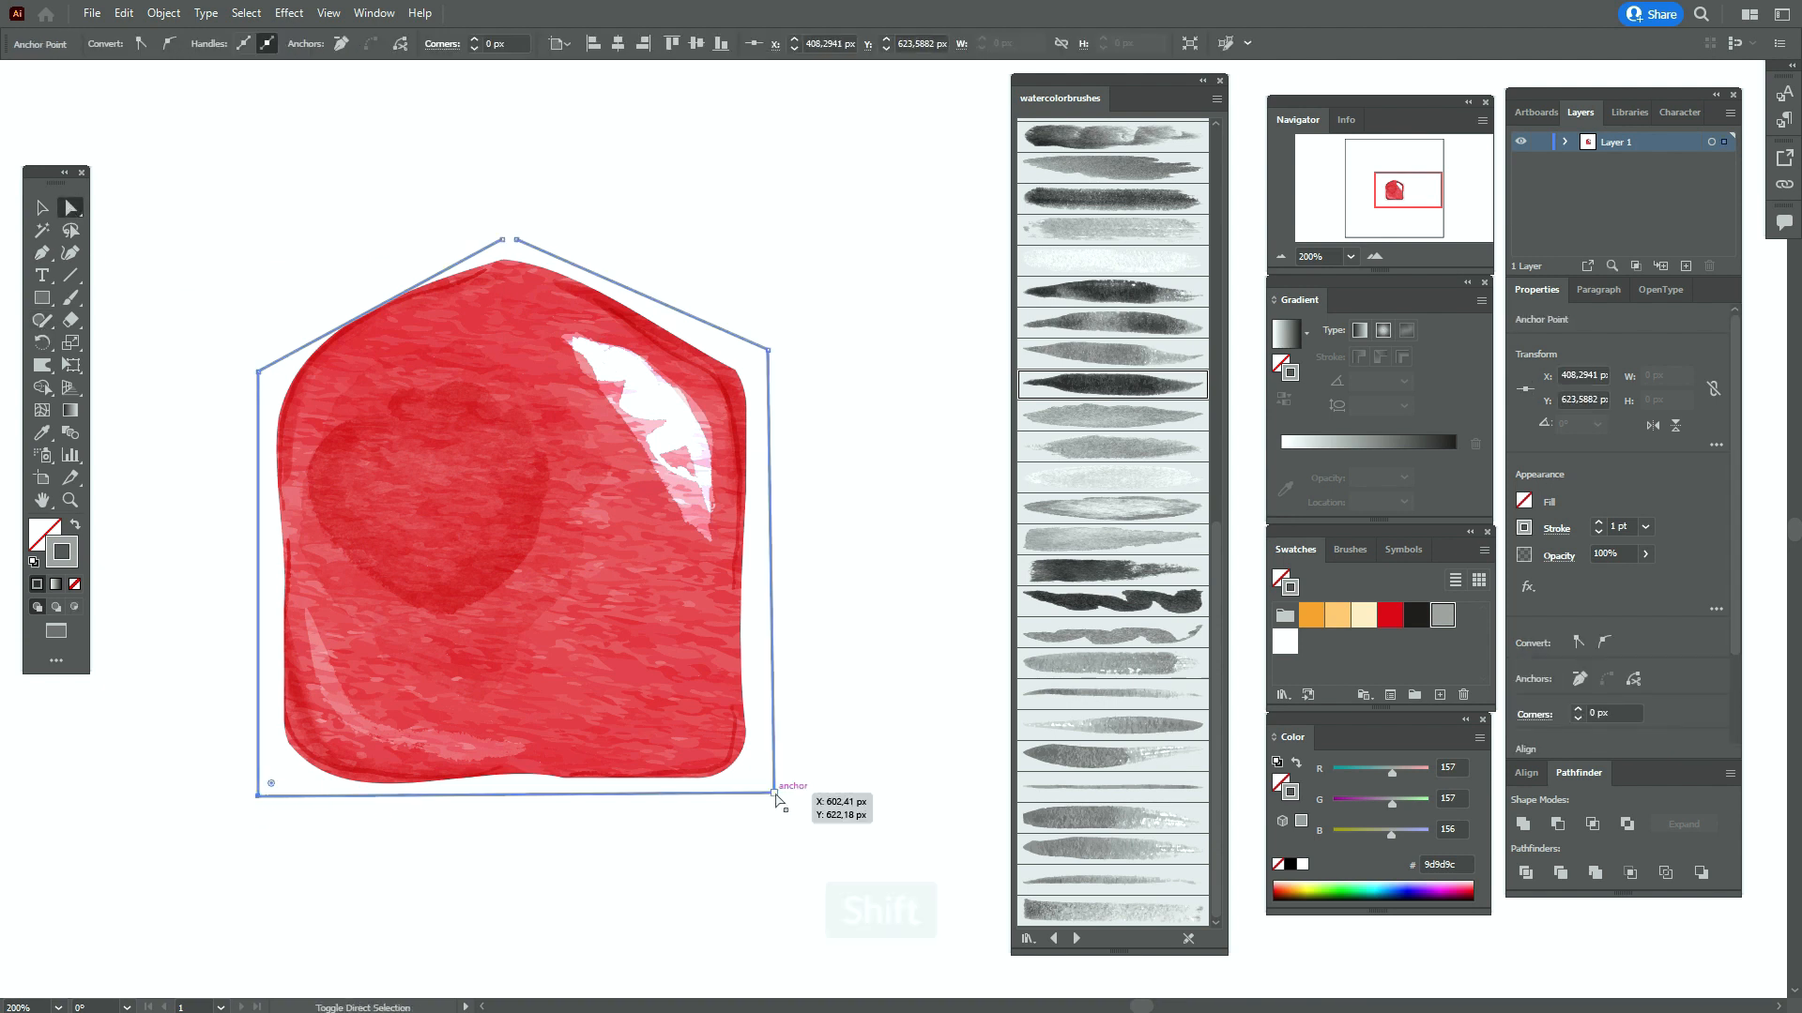
pyautogui.keyDown('shift'); pyautogui.click(775, 794); pyautogui.keyUp('shift')
pyautogui.moveTo(278, 788); pyautogui.dragTo(318, 785)
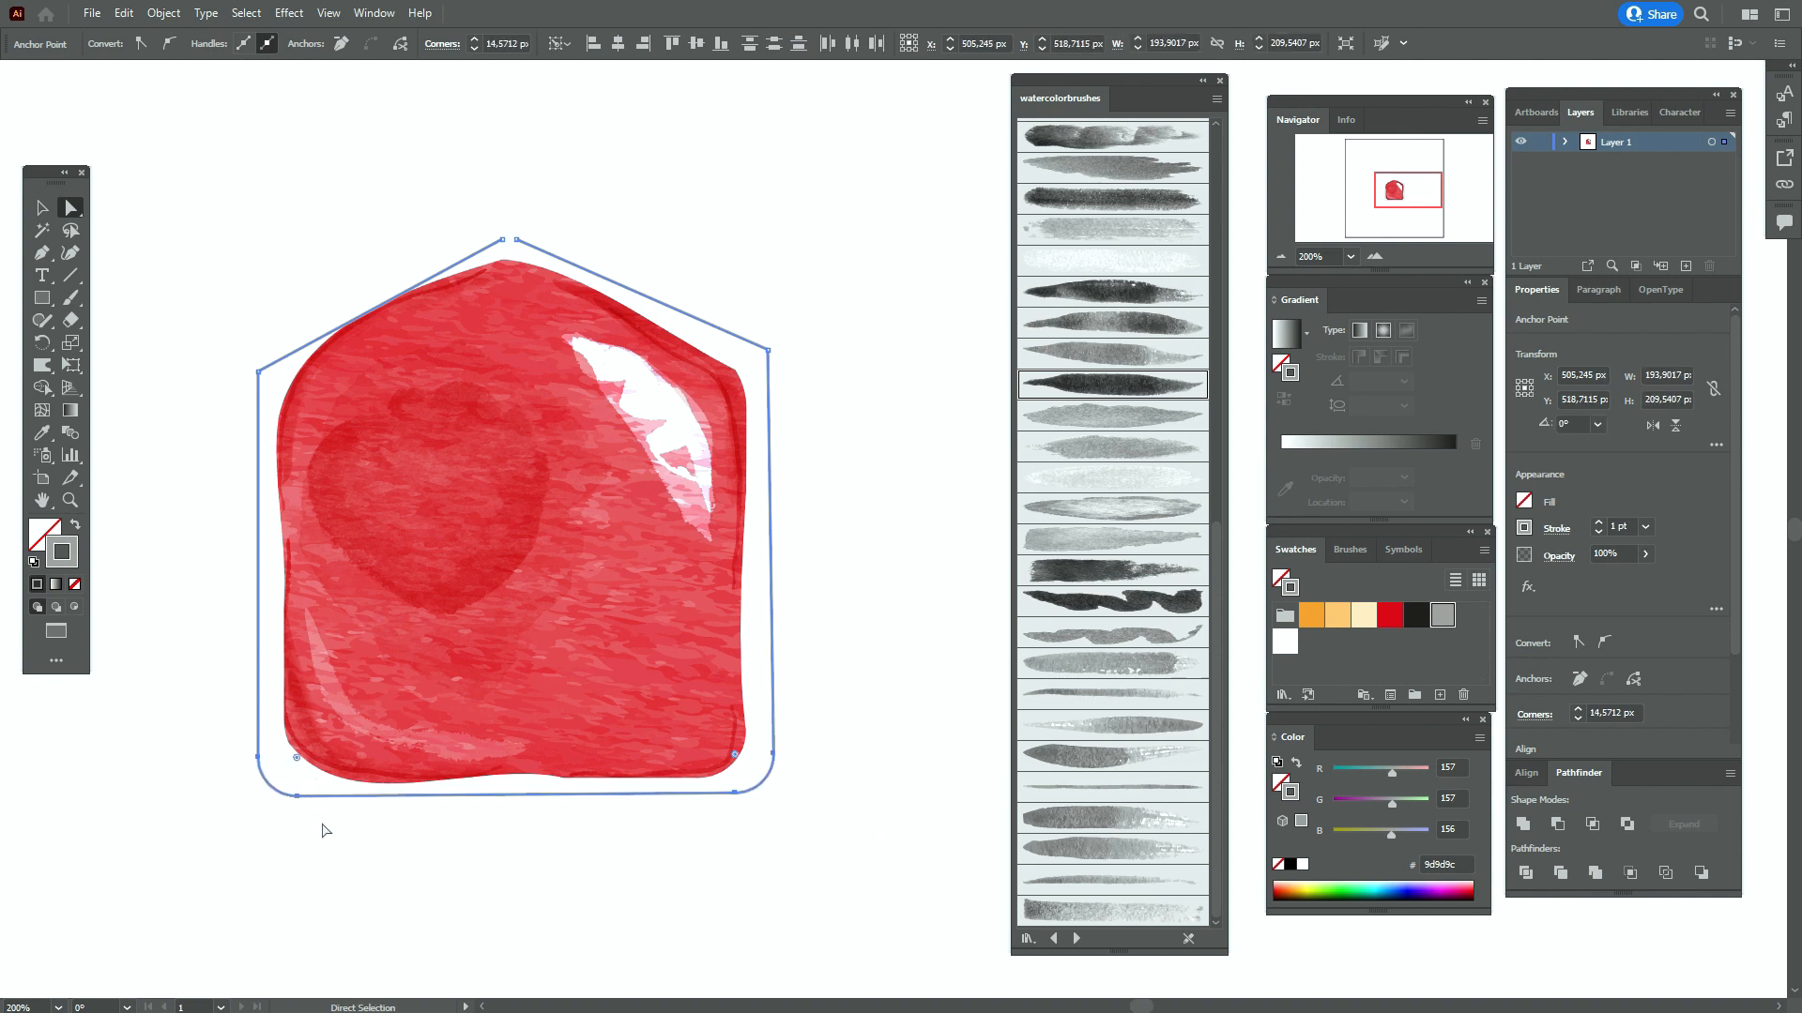
# Round the outline's two eave corners, giving the left one a radius of about 16.4 px, and deselect the path
pyautogui.click(259, 373)
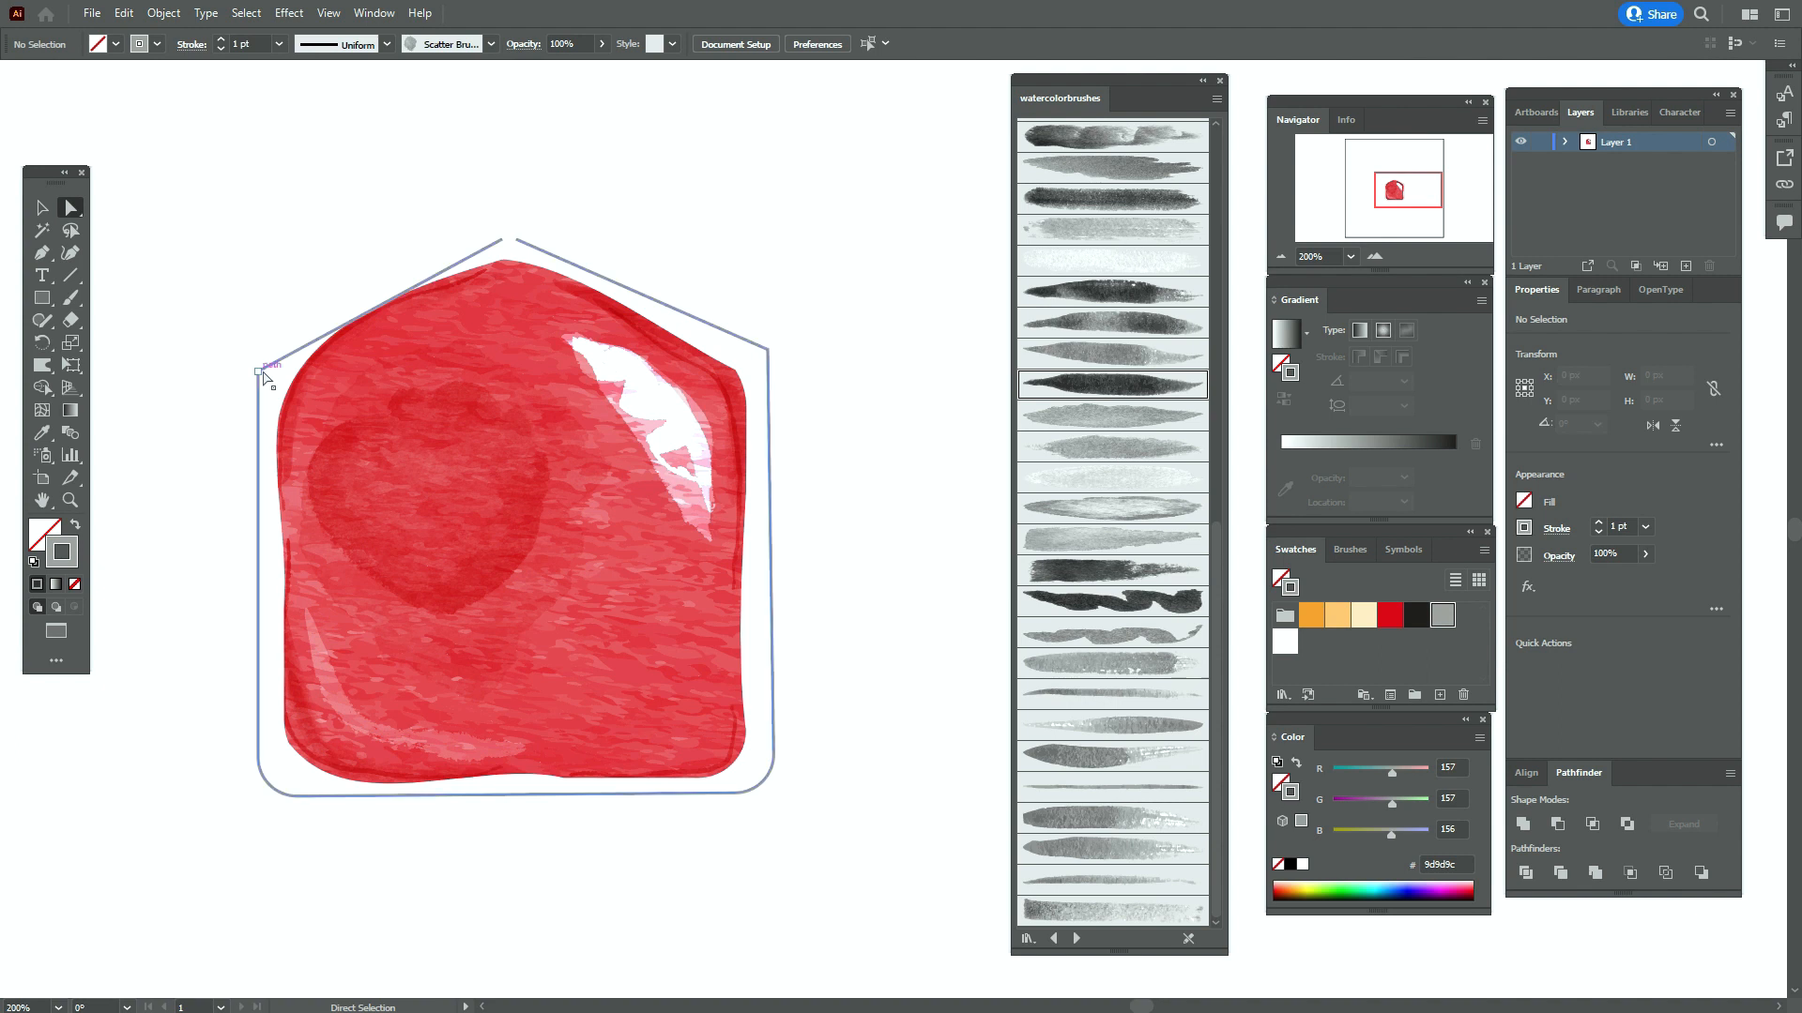
pyautogui.moveTo(273, 382); pyautogui.dragTo(301, 397)
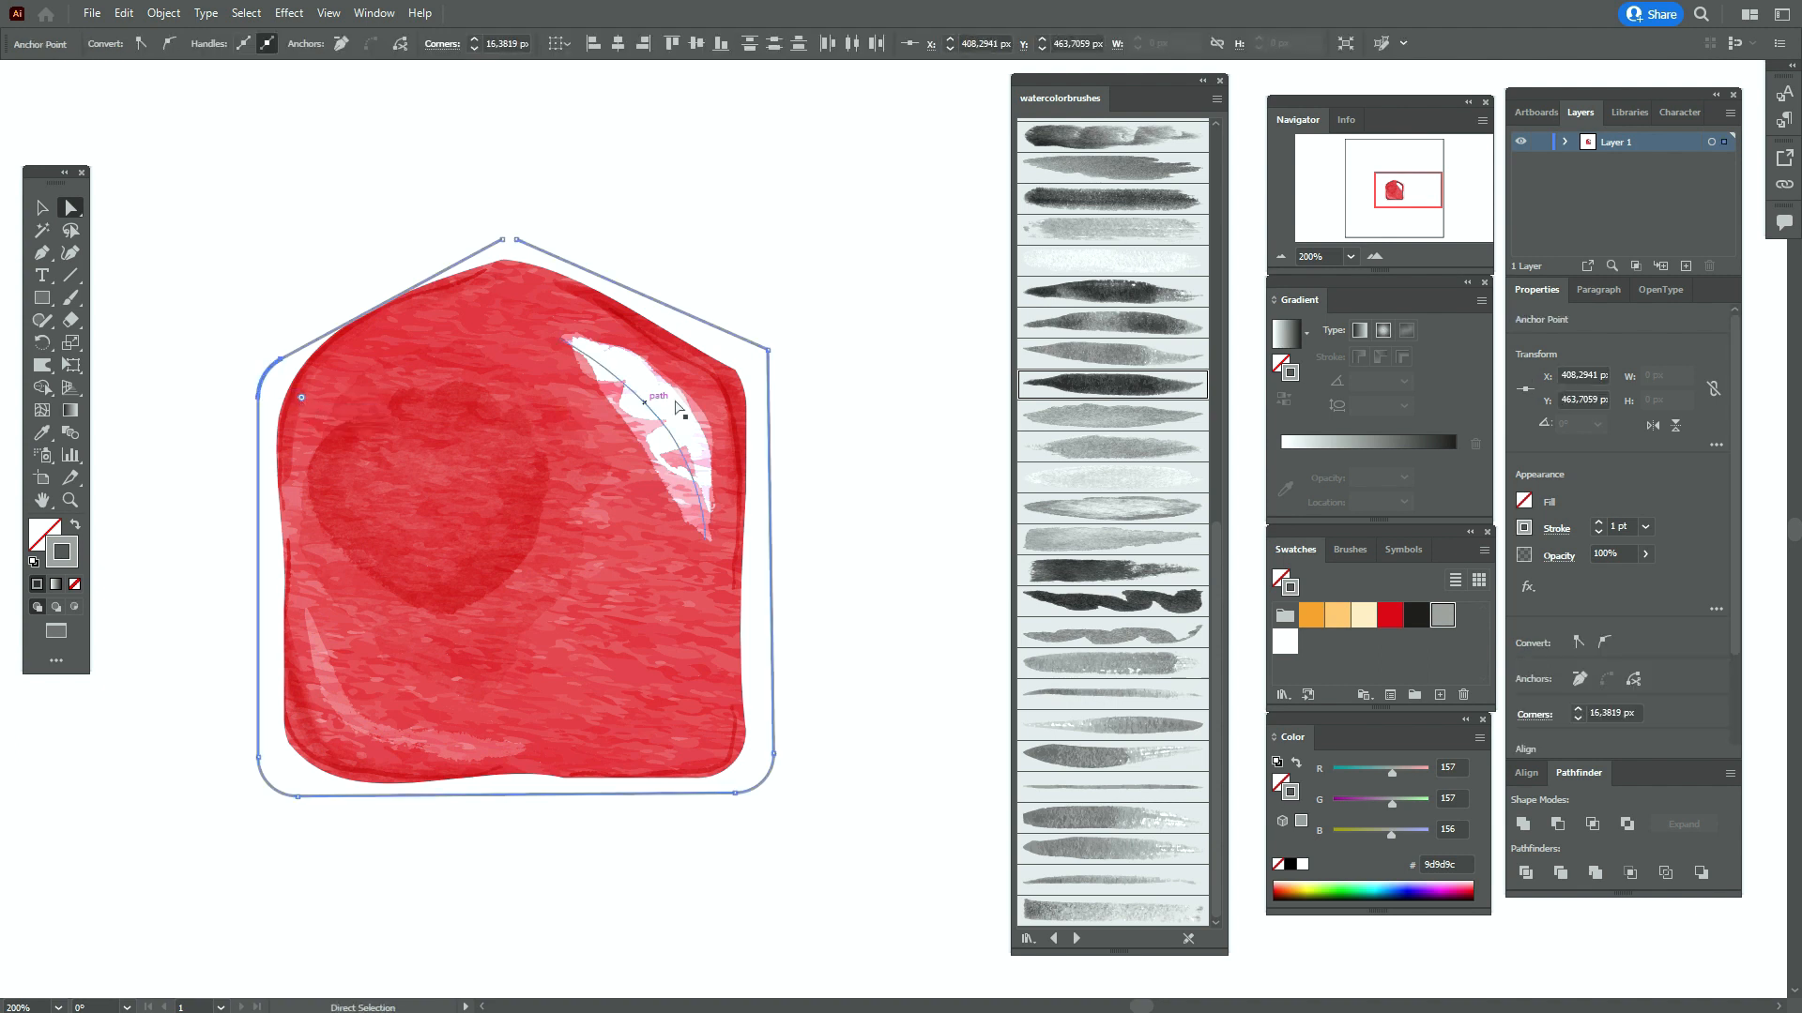
pyautogui.click(768, 350)
pyautogui.moveTo(754, 363); pyautogui.dragTo(762, 396)
pyautogui.click(887, 427)
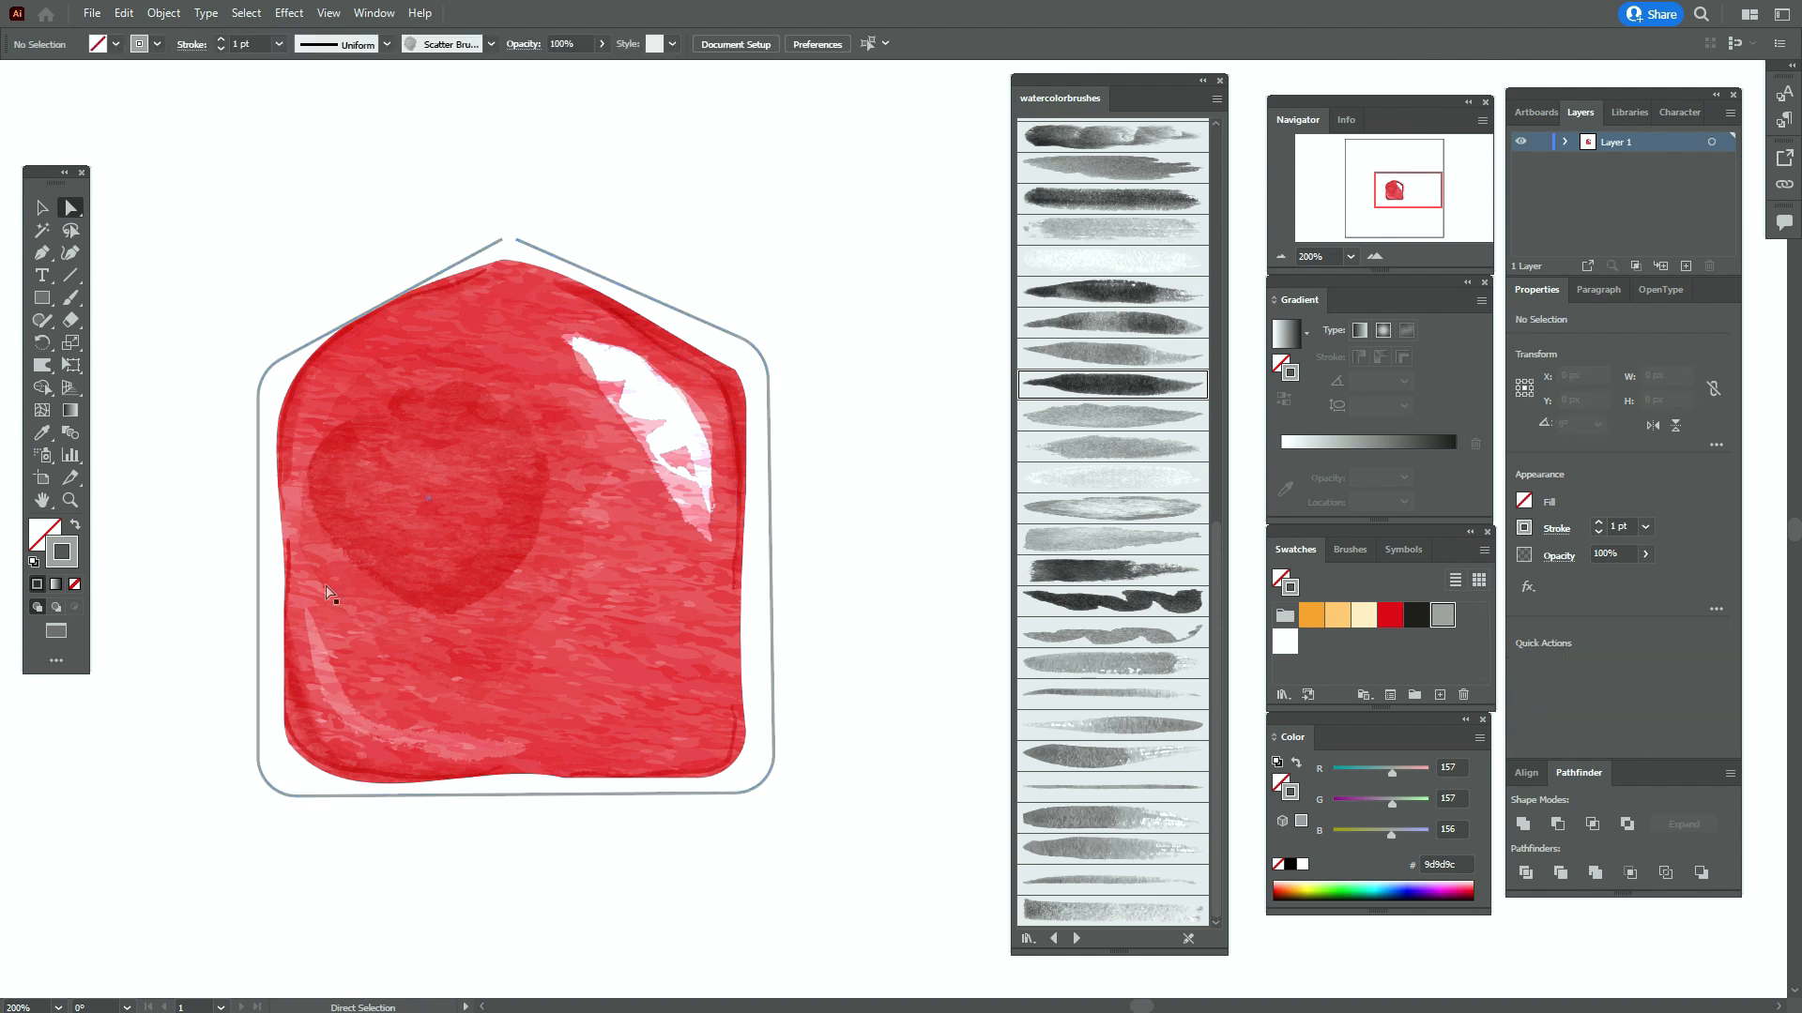
# Warp the grey outline's left side, bottom edge and left roof slope outward into gentle curves, and slightly bend the right side
pyautogui.click(41, 205)
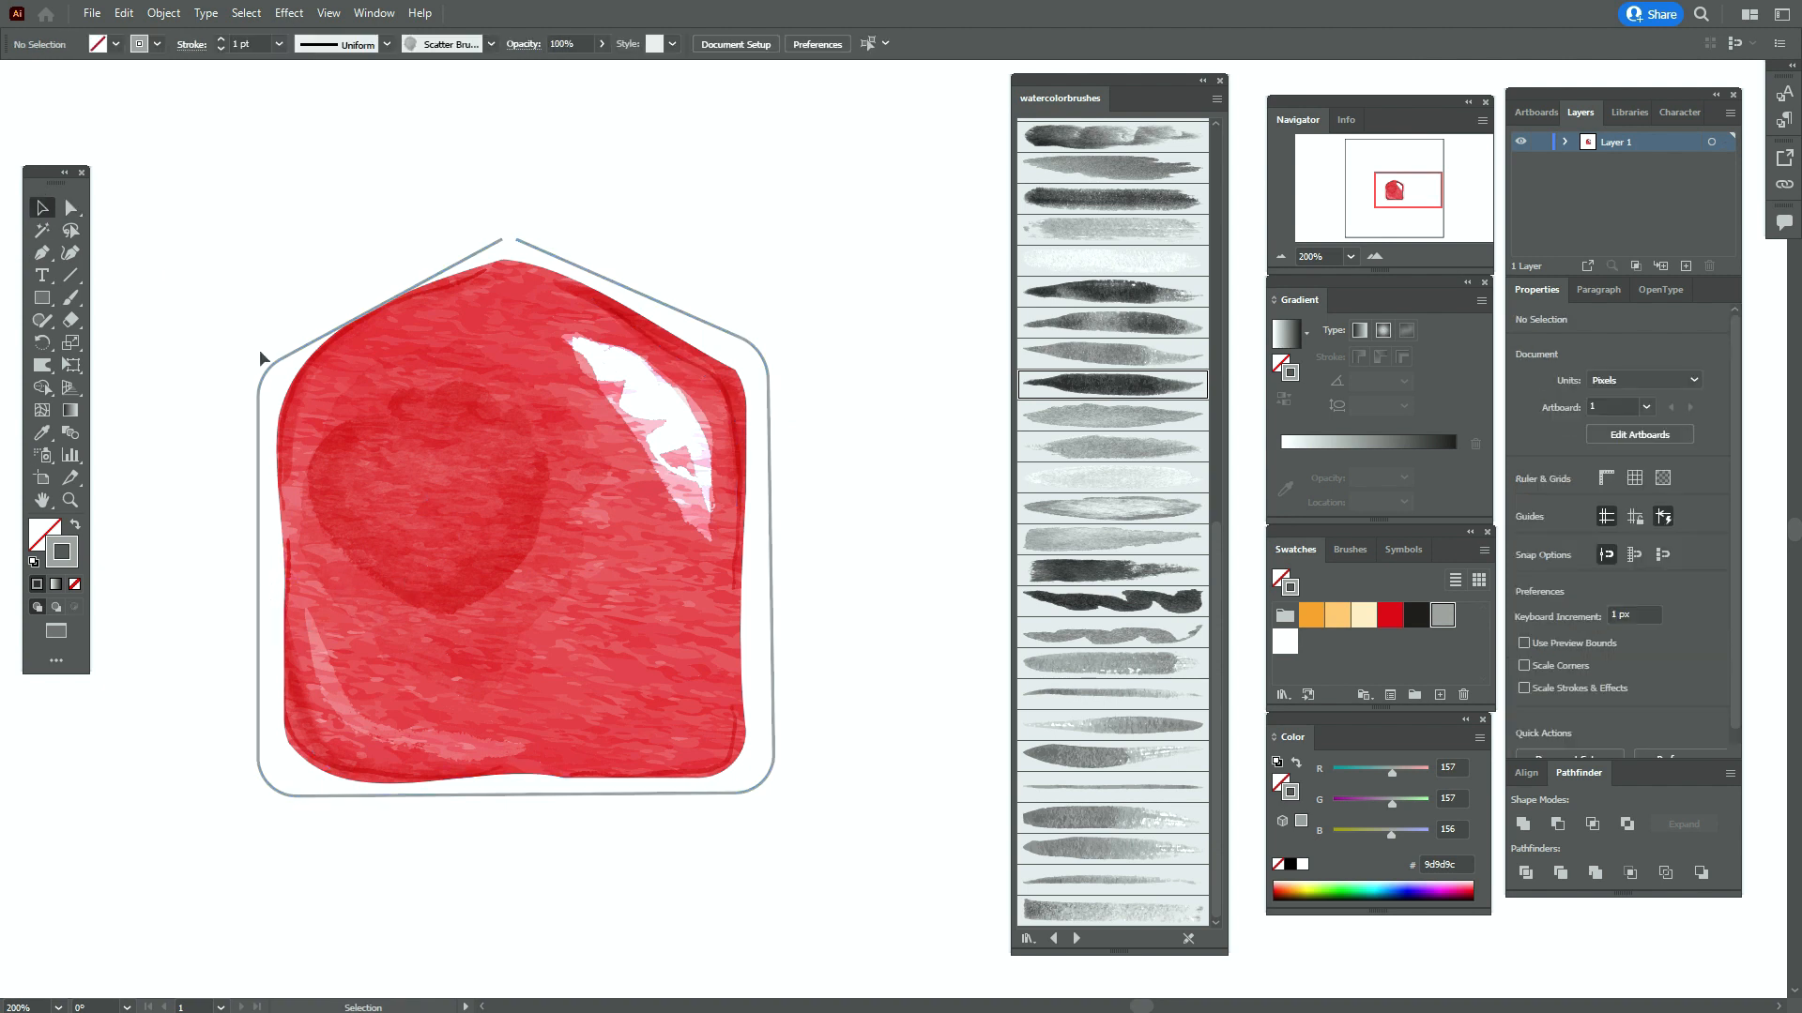
pyautogui.click(282, 373)
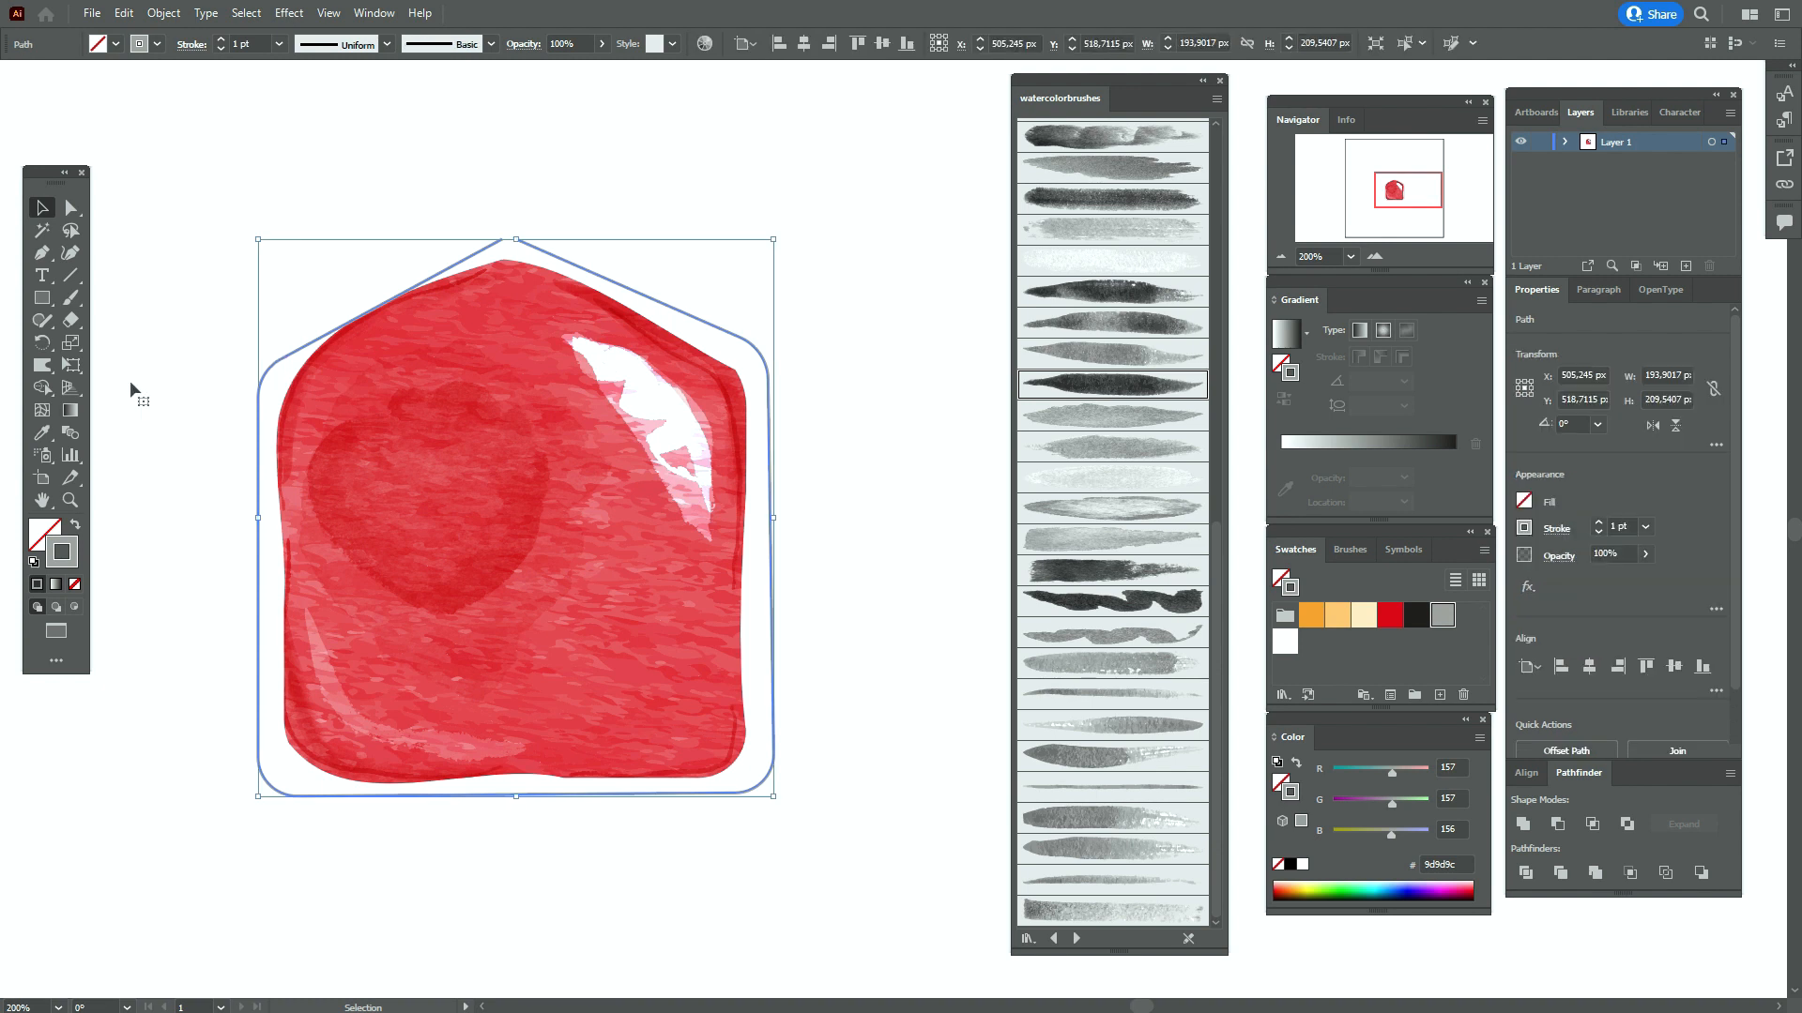
pyautogui.click(41, 371)
pyautogui.moveTo(39, 373); pyautogui.dragTo(100, 392)
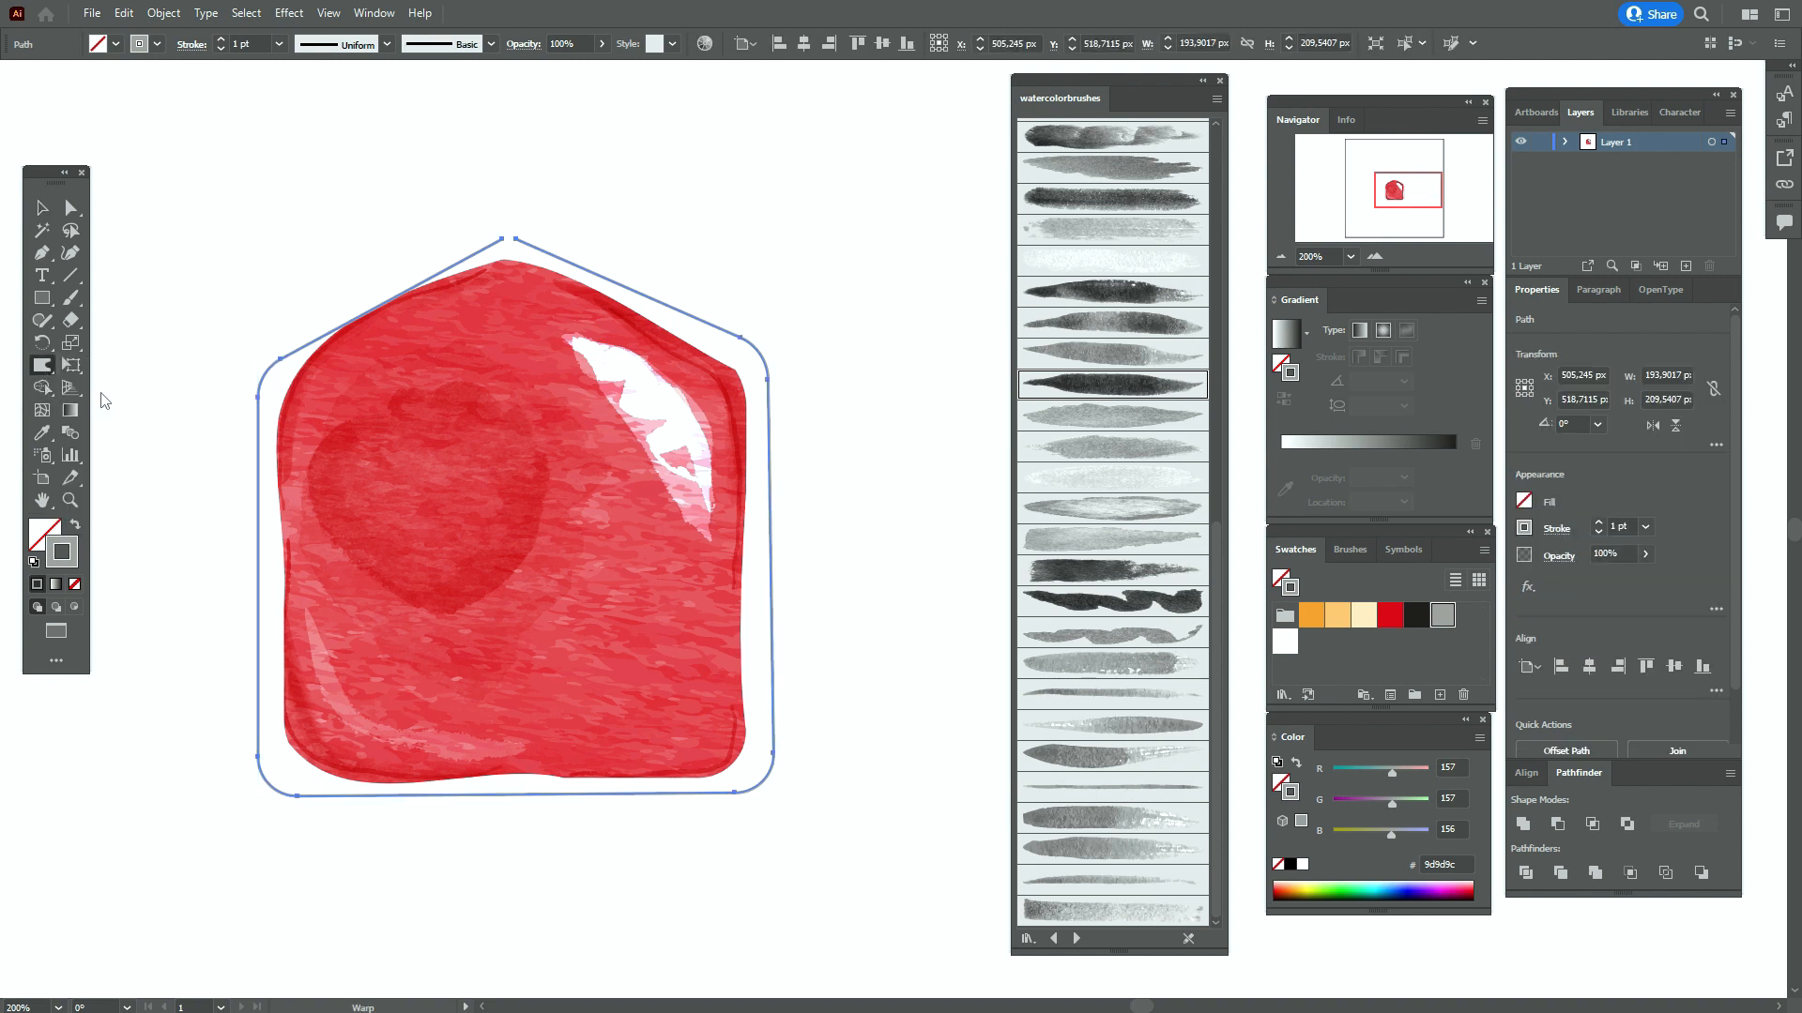
pyautogui.moveTo(328, 563); pyautogui.dragTo(286, 570)
pyautogui.moveTo(302, 482); pyautogui.dragTo(266, 456)
pyautogui.moveTo(307, 694); pyautogui.dragTo(287, 686)
pyautogui.moveTo(419, 756); pyautogui.dragTo(424, 787)
pyautogui.moveTo(534, 775); pyautogui.dragTo(541, 791)
pyautogui.moveTo(386, 339); pyautogui.dragTo(373, 325)
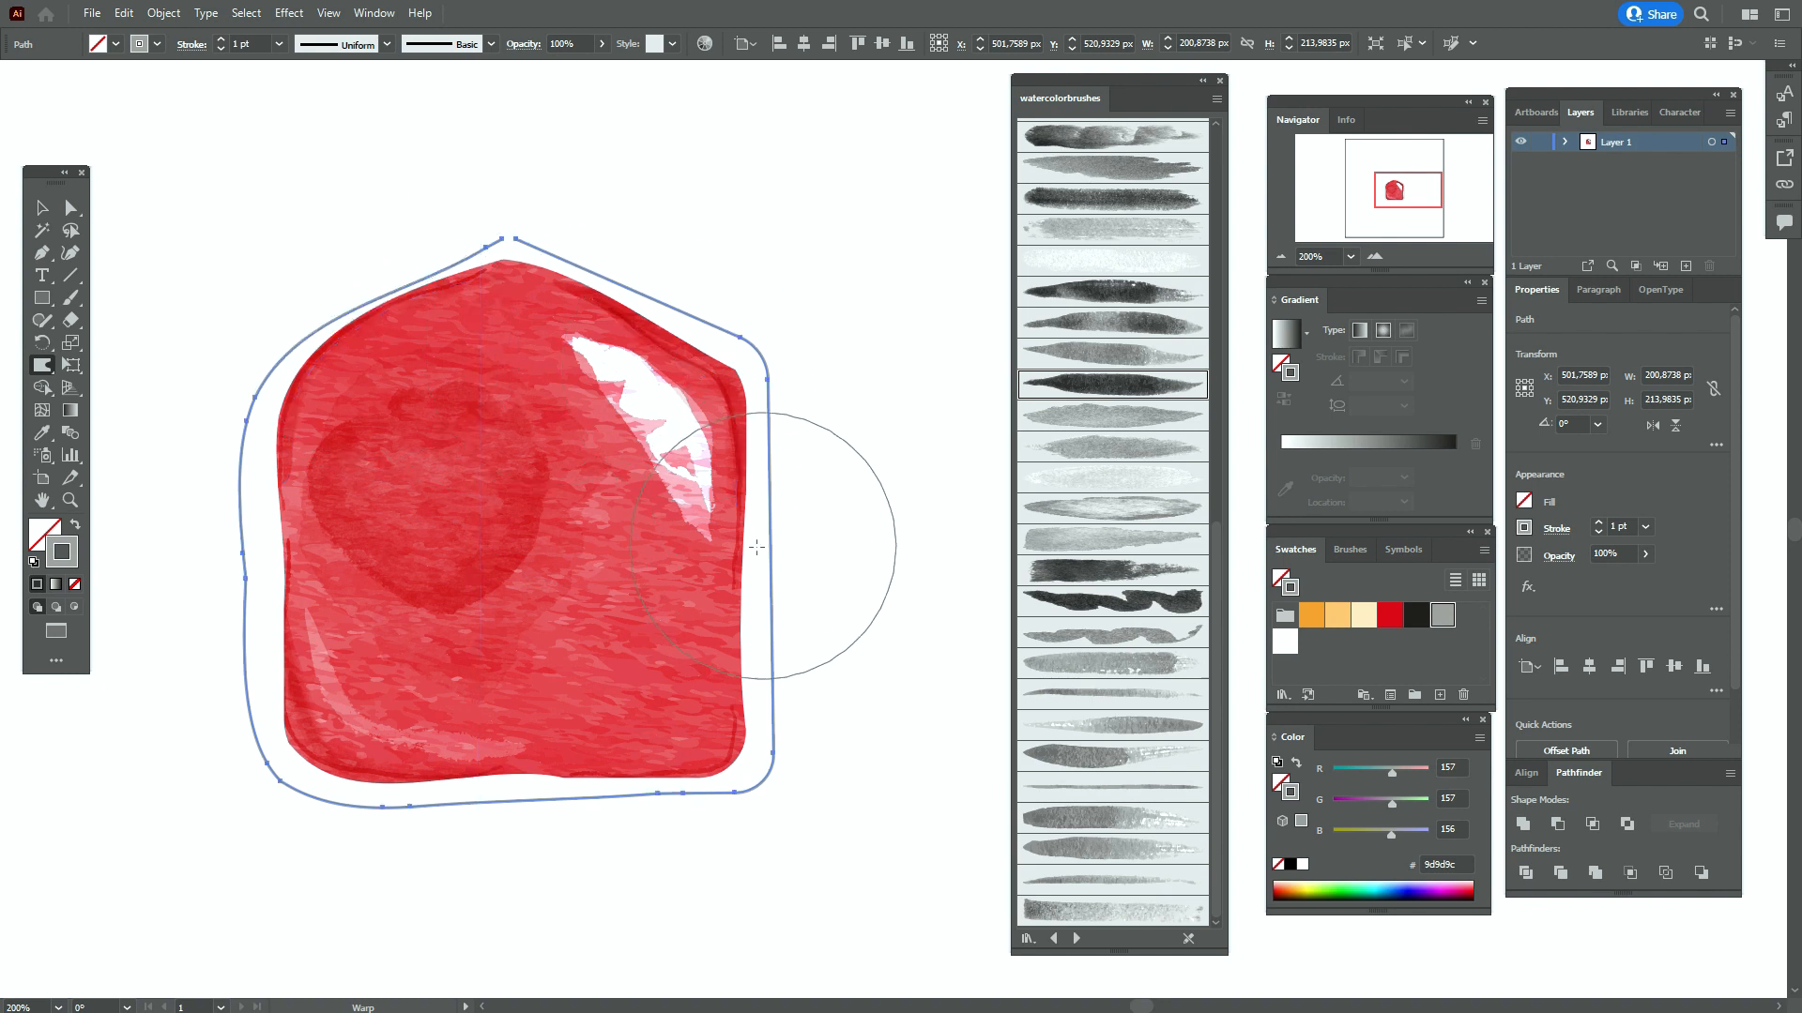
pyautogui.moveTo(746, 556); pyautogui.dragTo(751, 552)
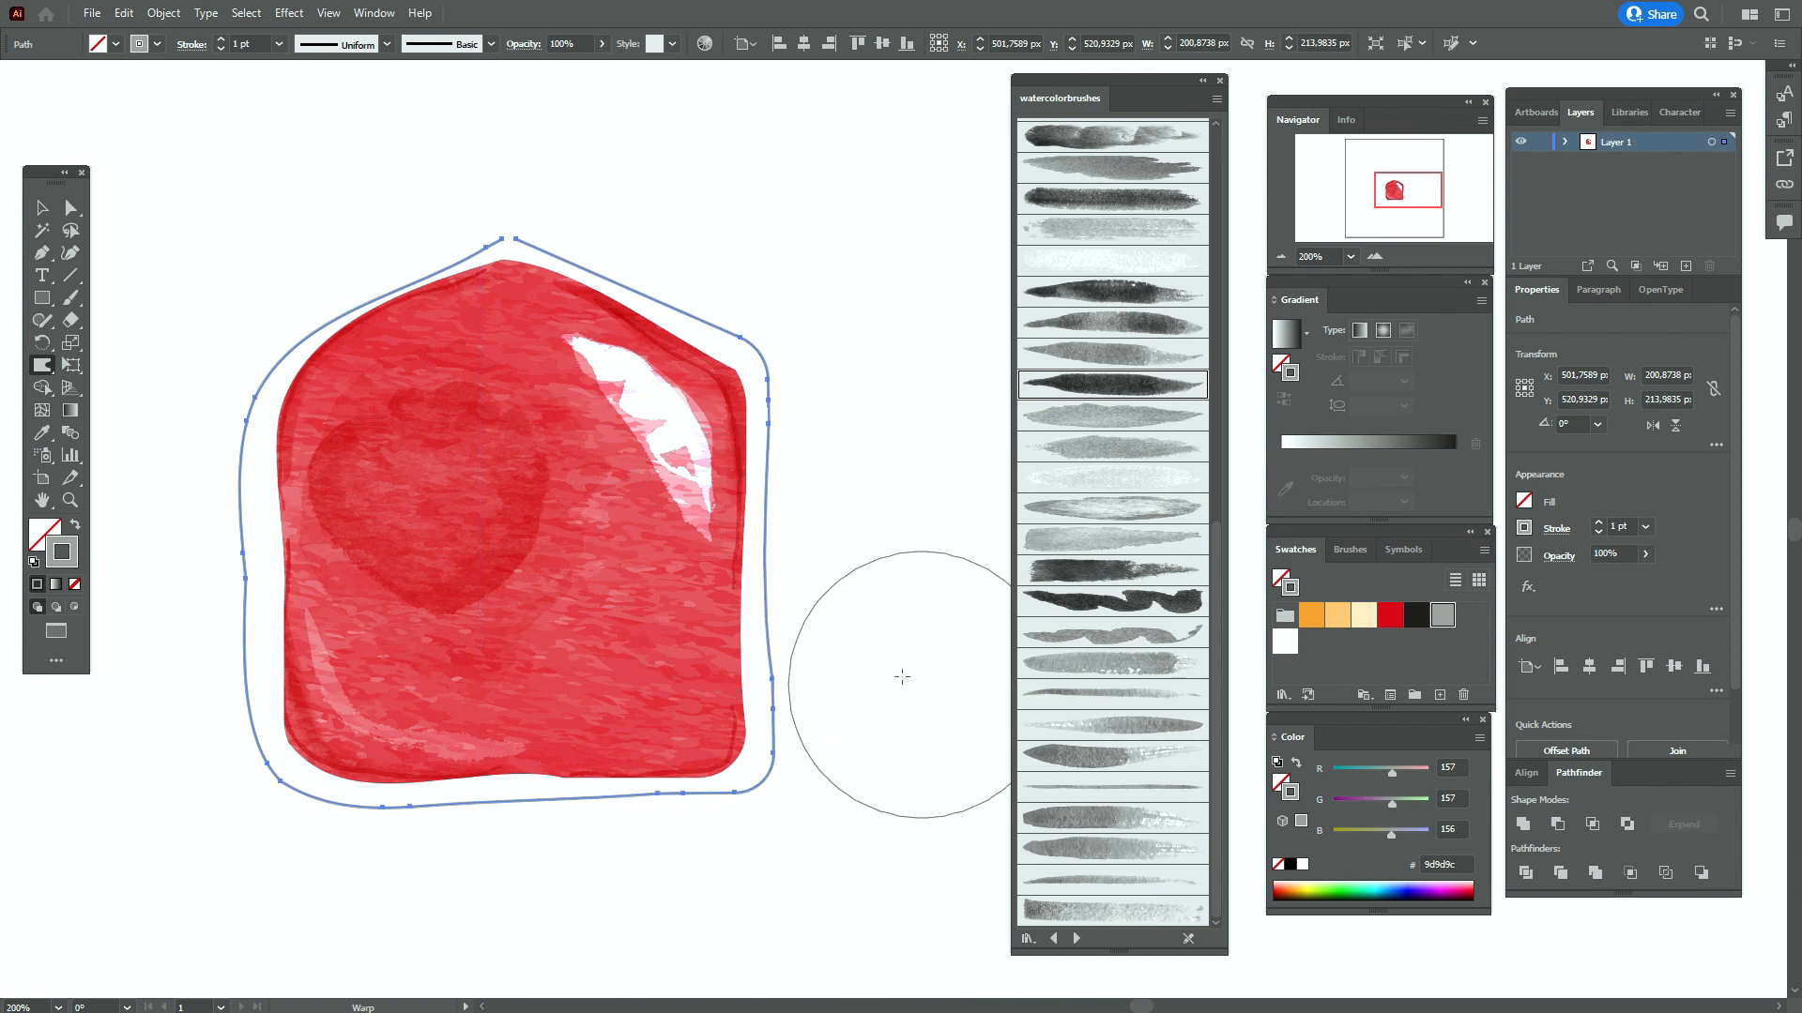
pyautogui.click(41, 207)
pyautogui.click(339, 227)
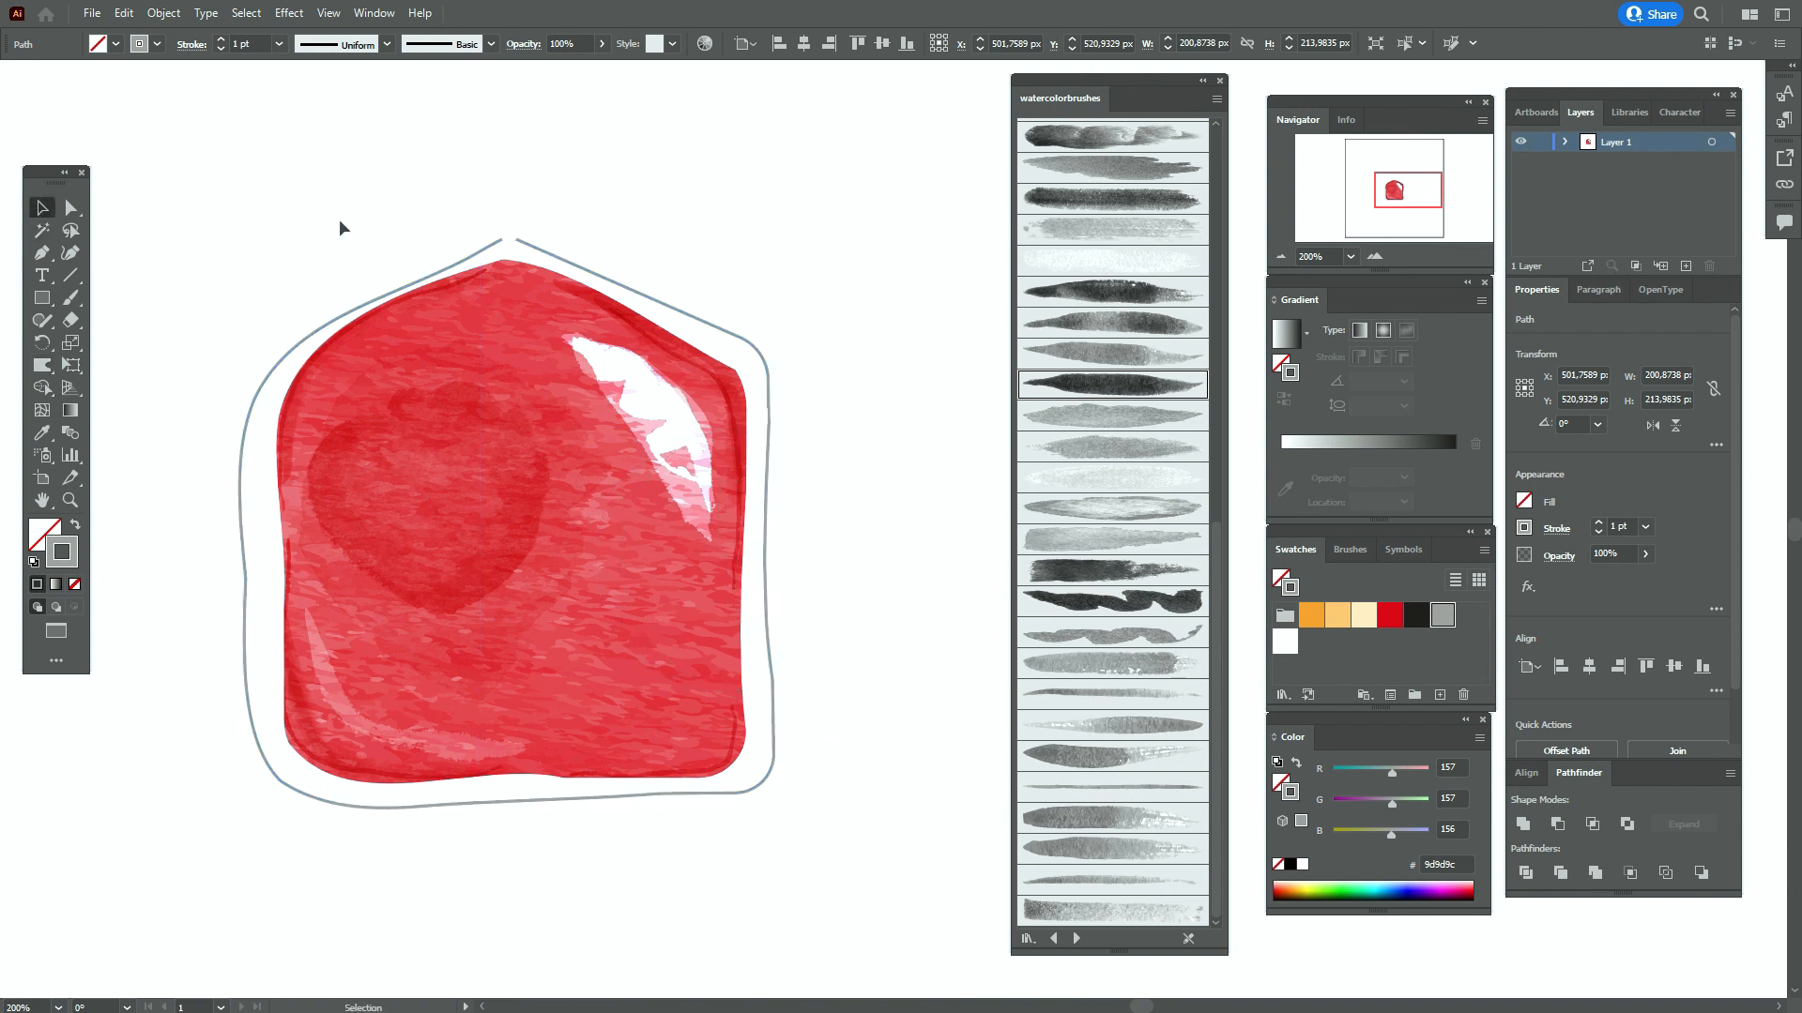
# Apply the dark tapered watercolor brush to the grey outline with a 0,8 pt stroke and deselect it
pyautogui.click(746, 344)
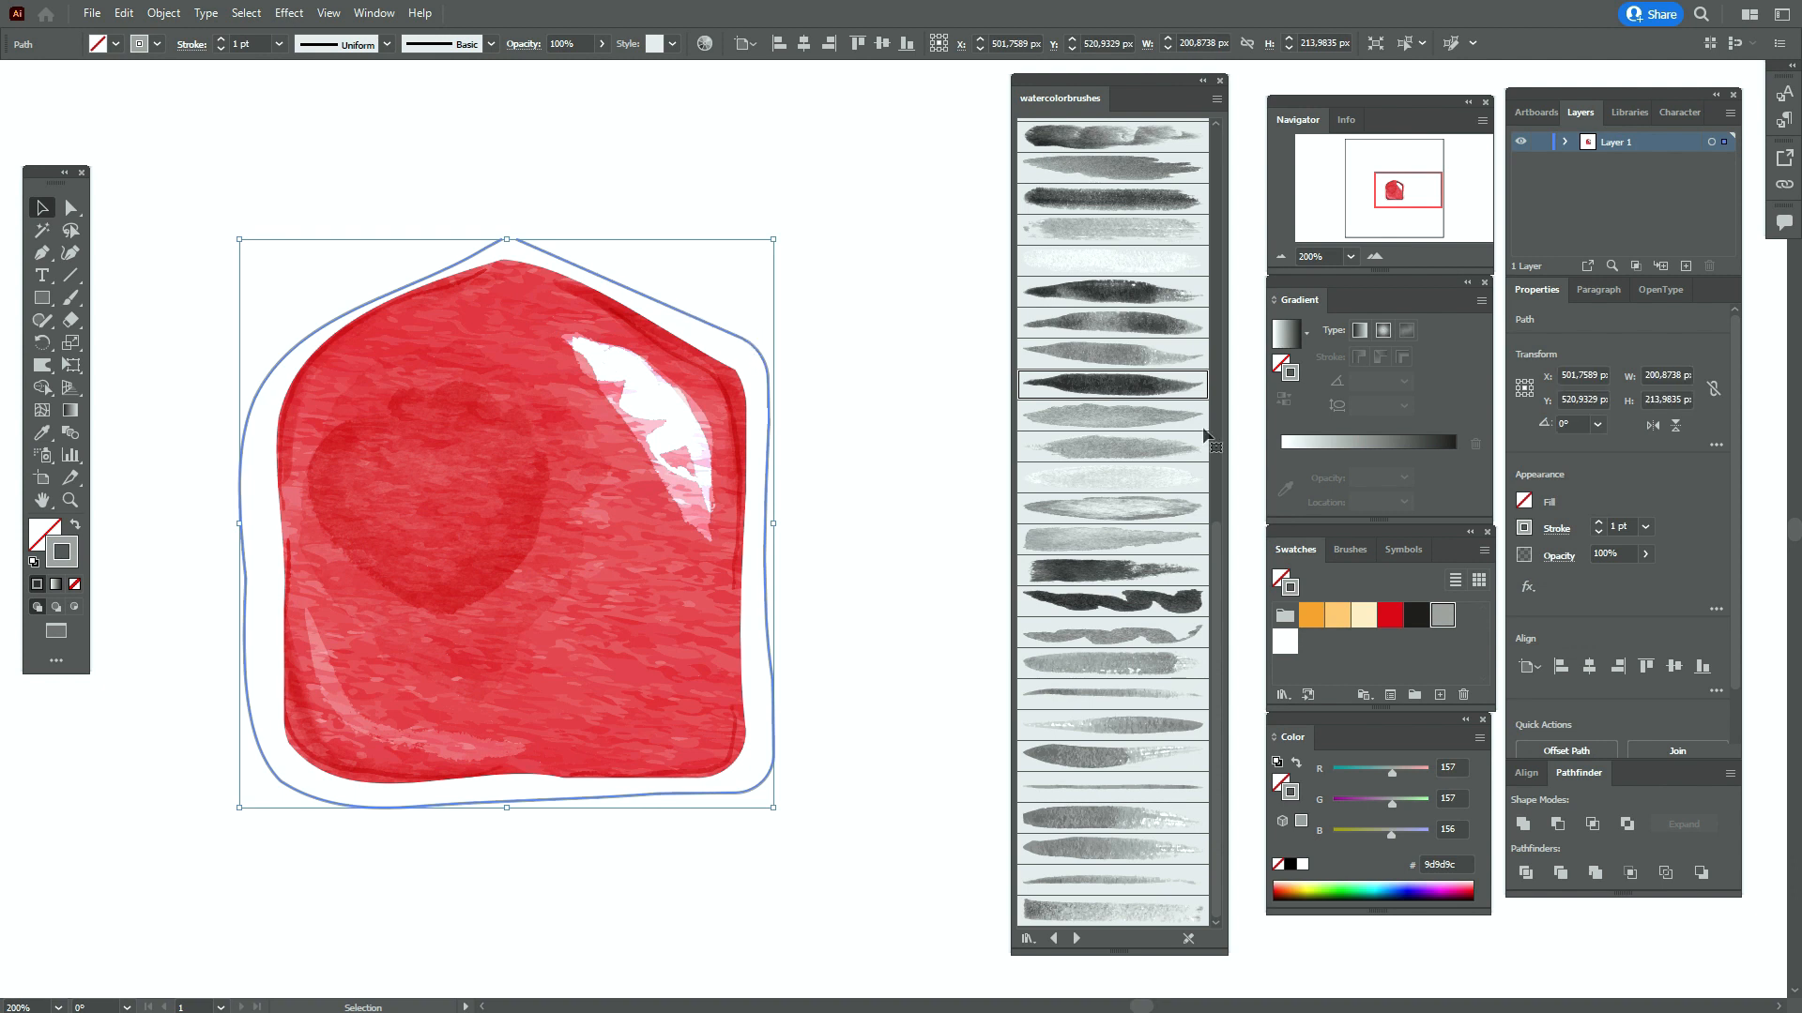
pyautogui.click(1151, 398)
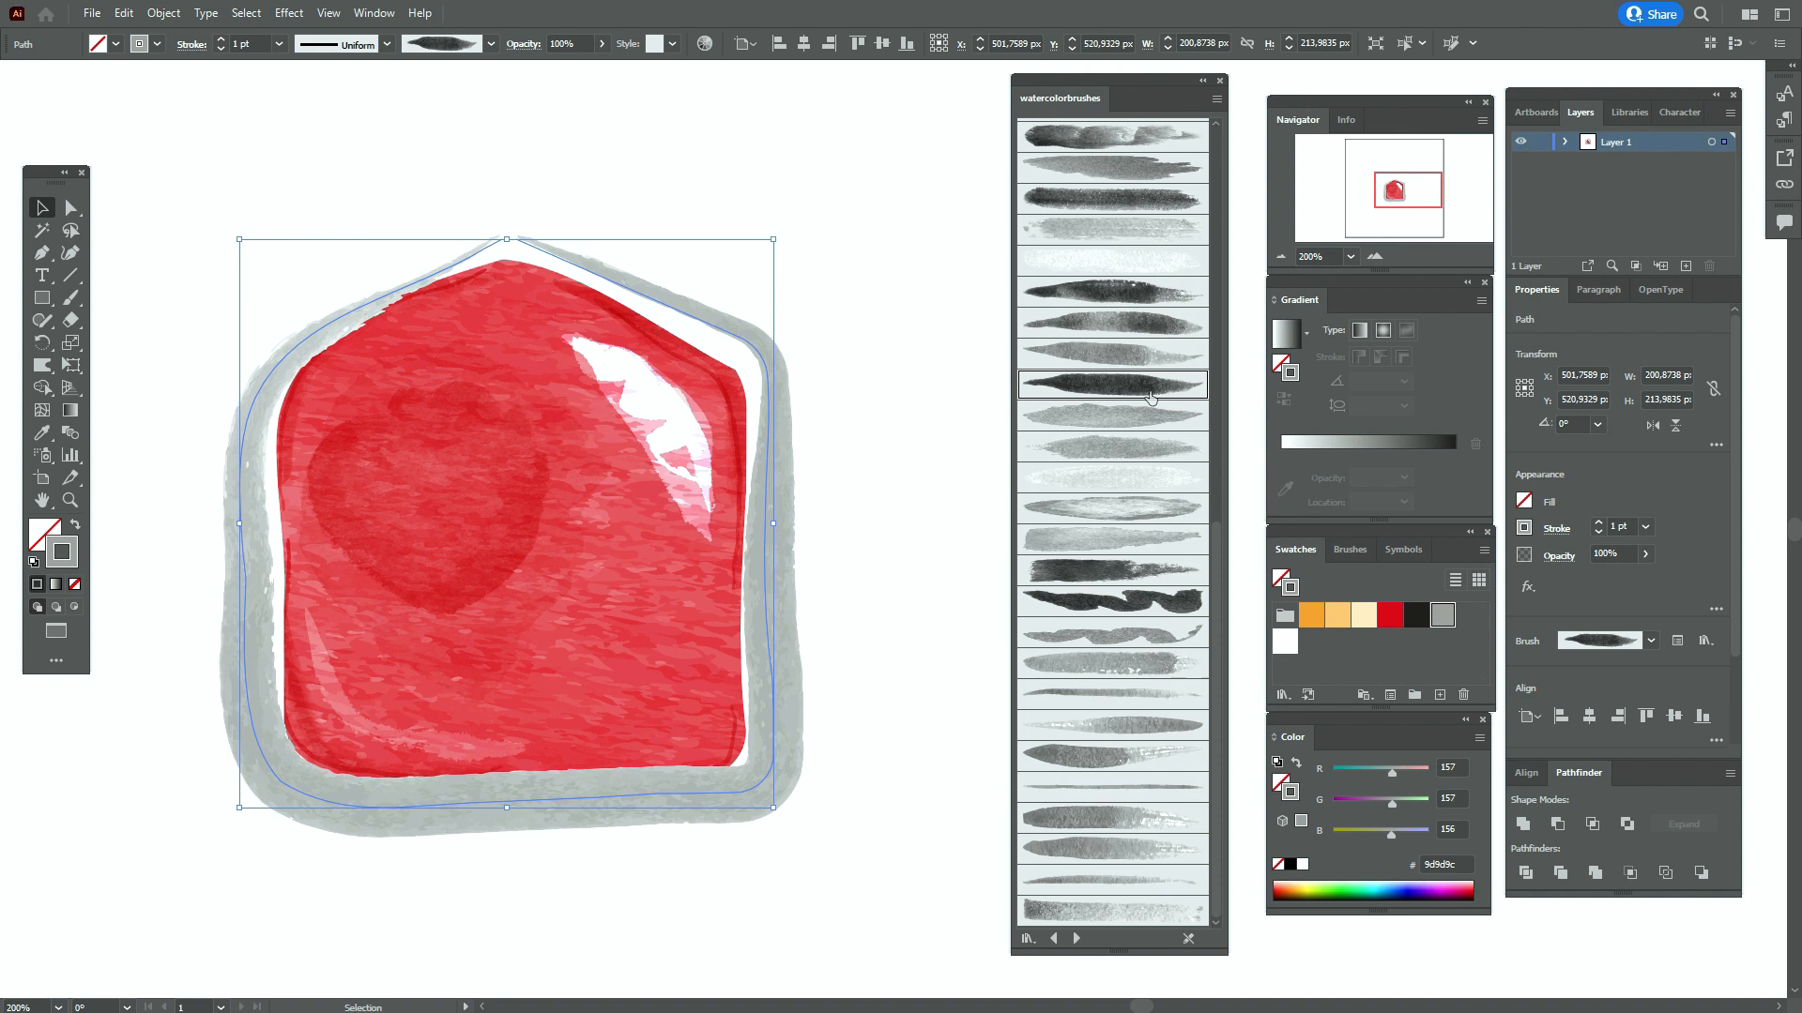
pyautogui.doubleClick(1620, 528)
pyautogui.write('0,8')
pyautogui.press('Return')
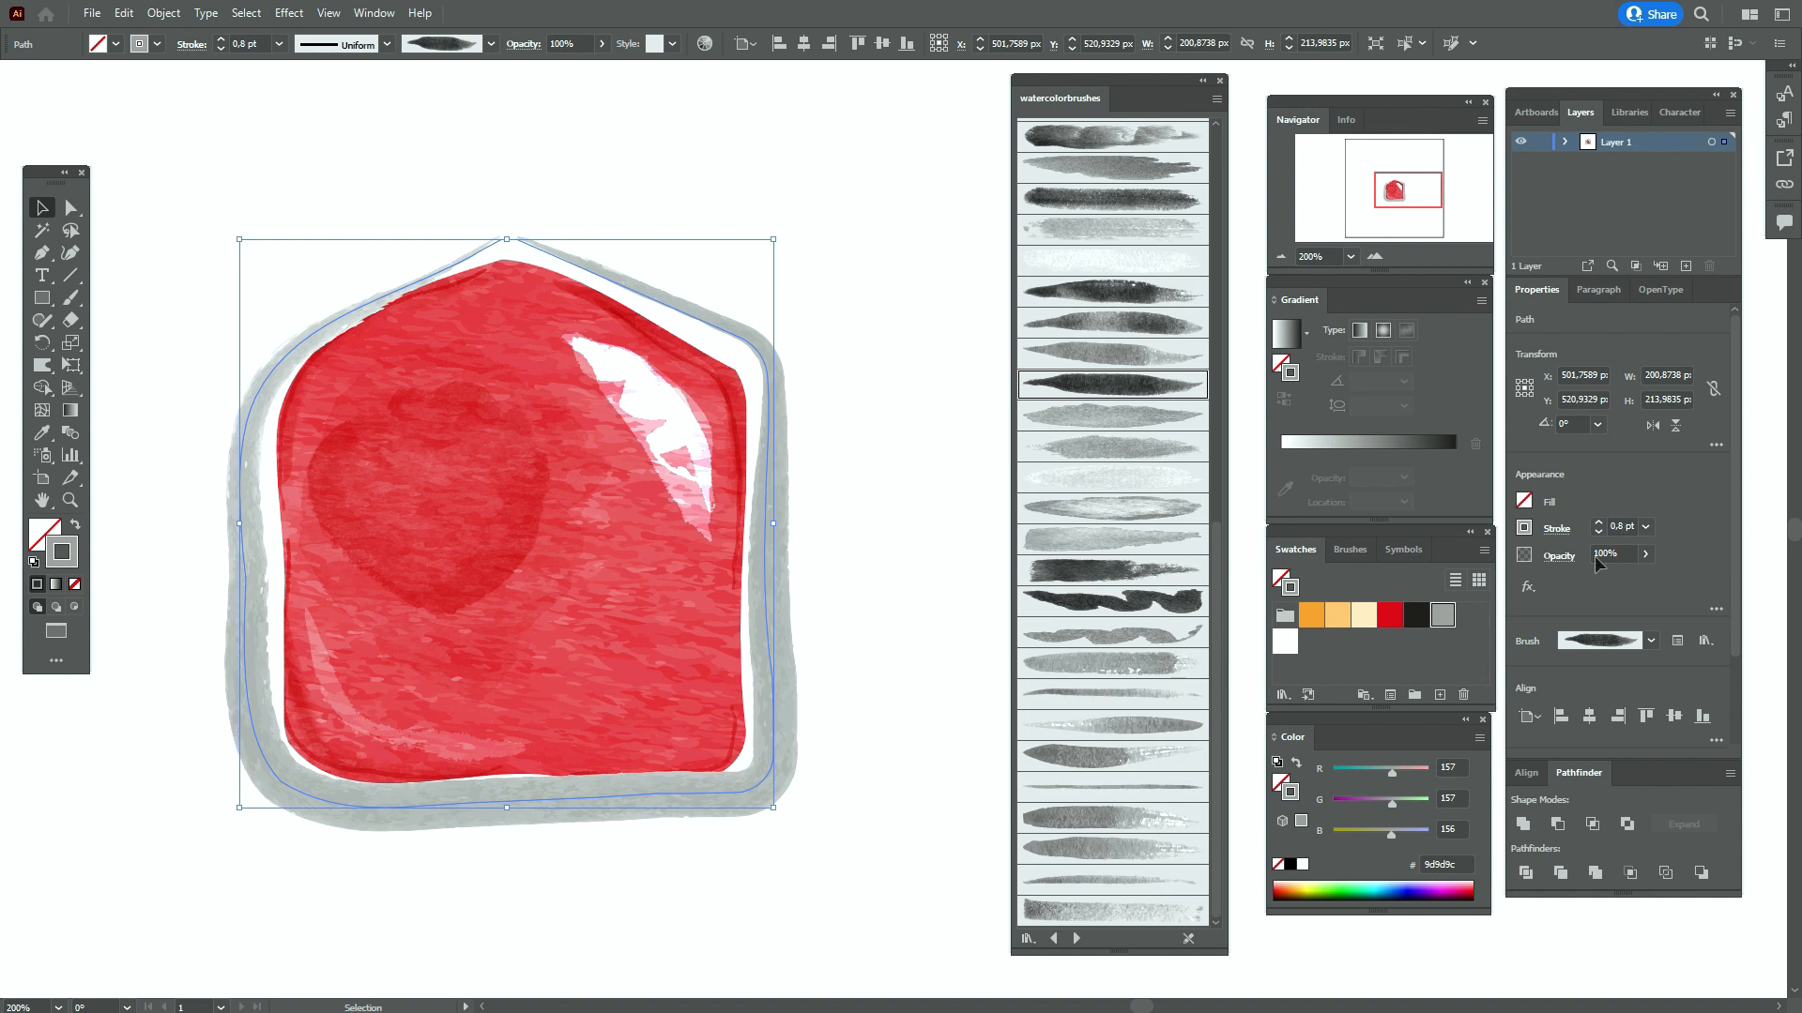
pyautogui.click(1556, 558)
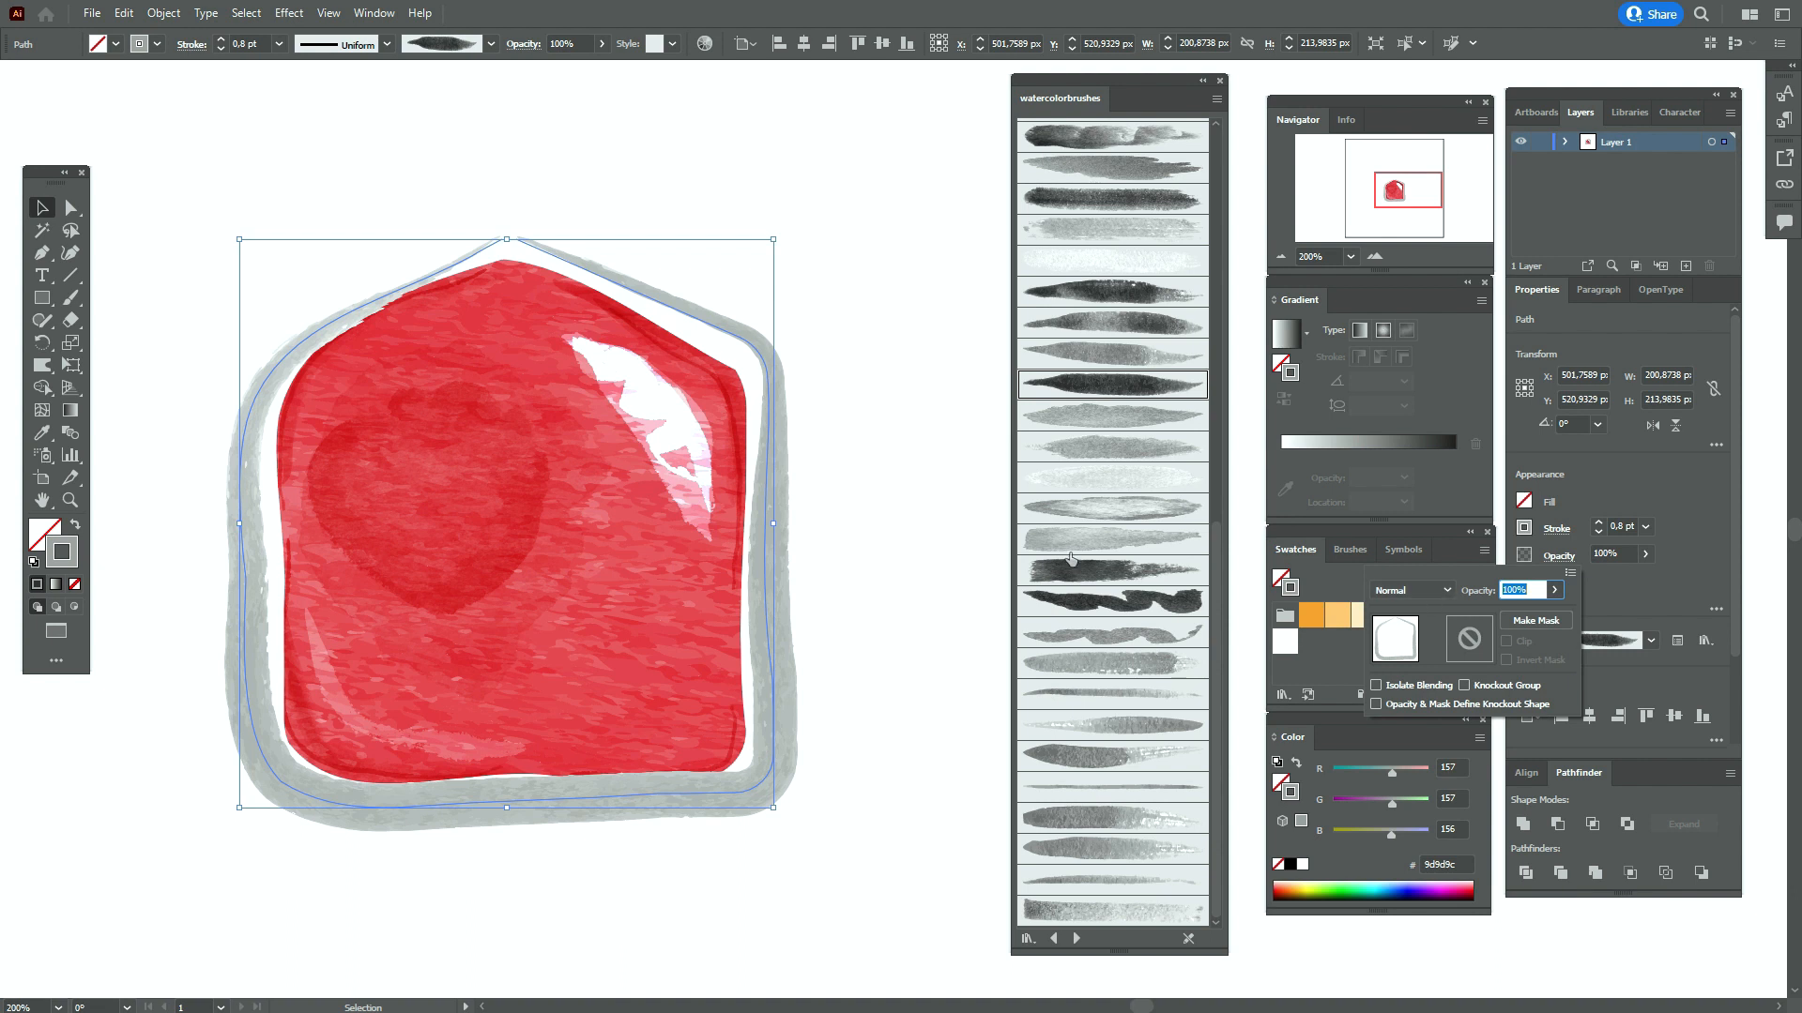
pyautogui.click(907, 469)
pyautogui.click(903, 465)
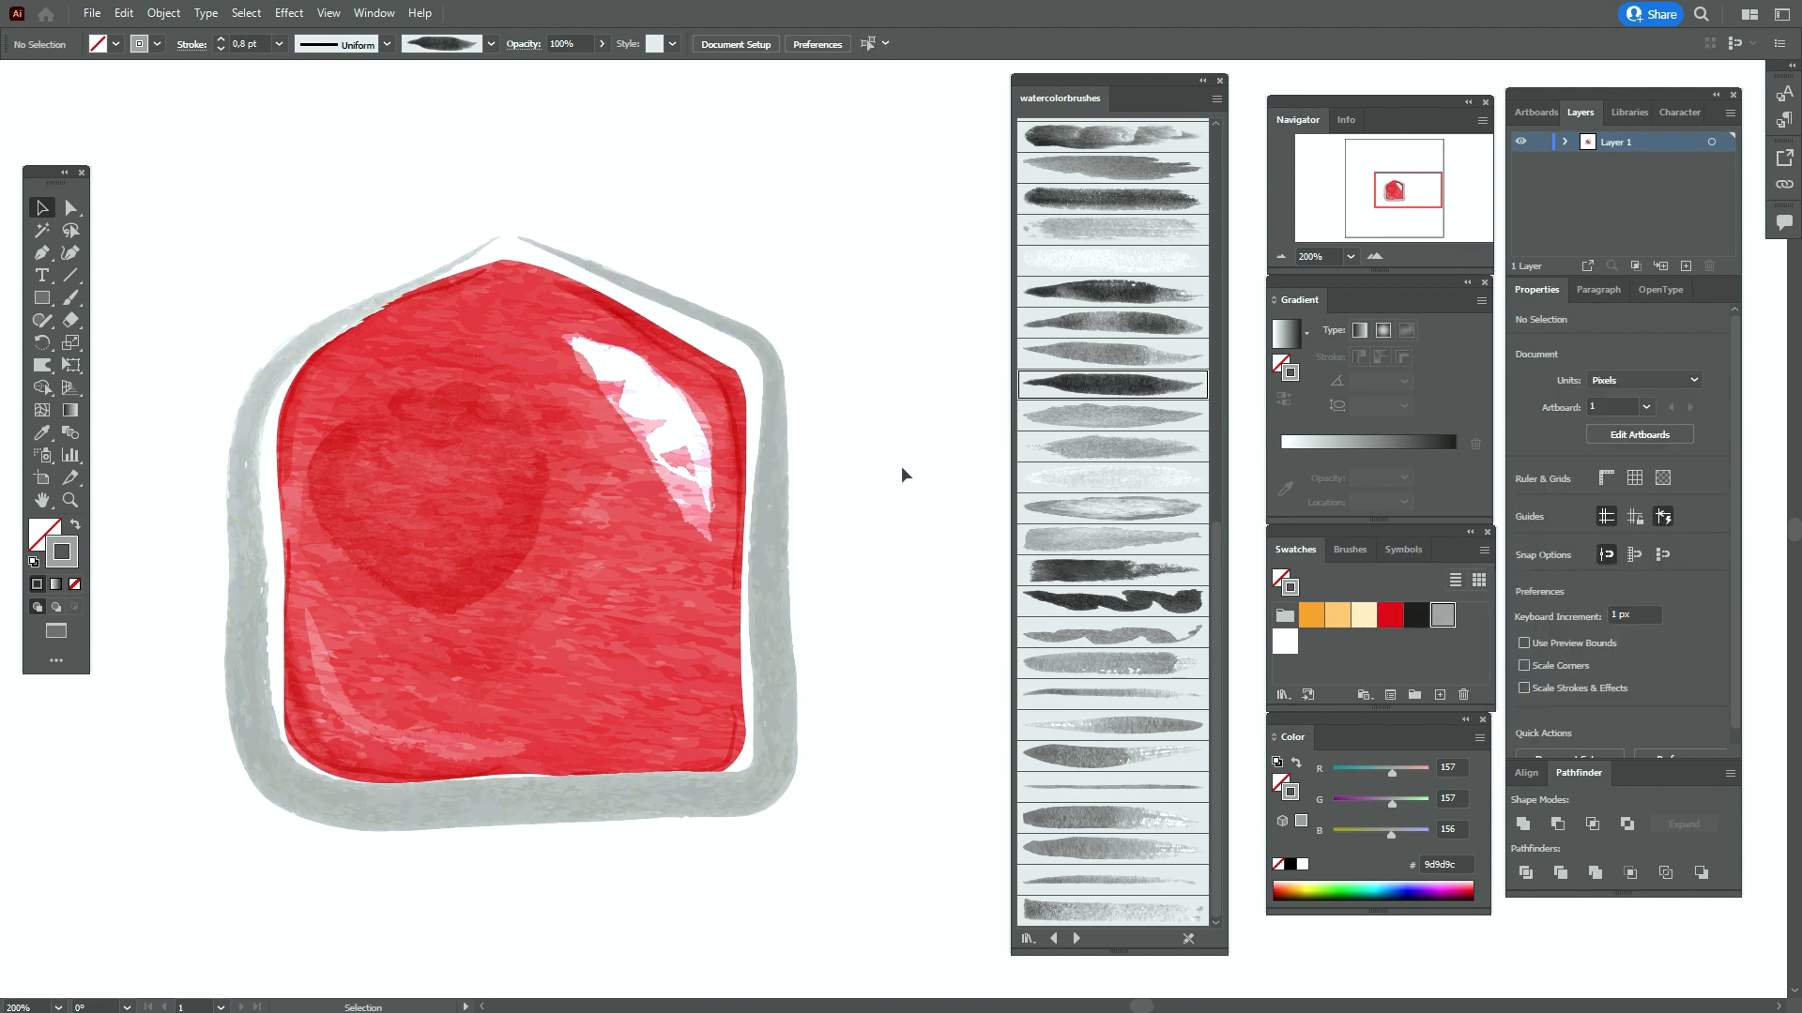
# Stretch the grey outline's bottom edge slightly downward to widen the gap below the red house, and deselect it
pyautogui.click(41, 500)
pyautogui.moveTo(623, 503); pyautogui.dragTo(603, 631)
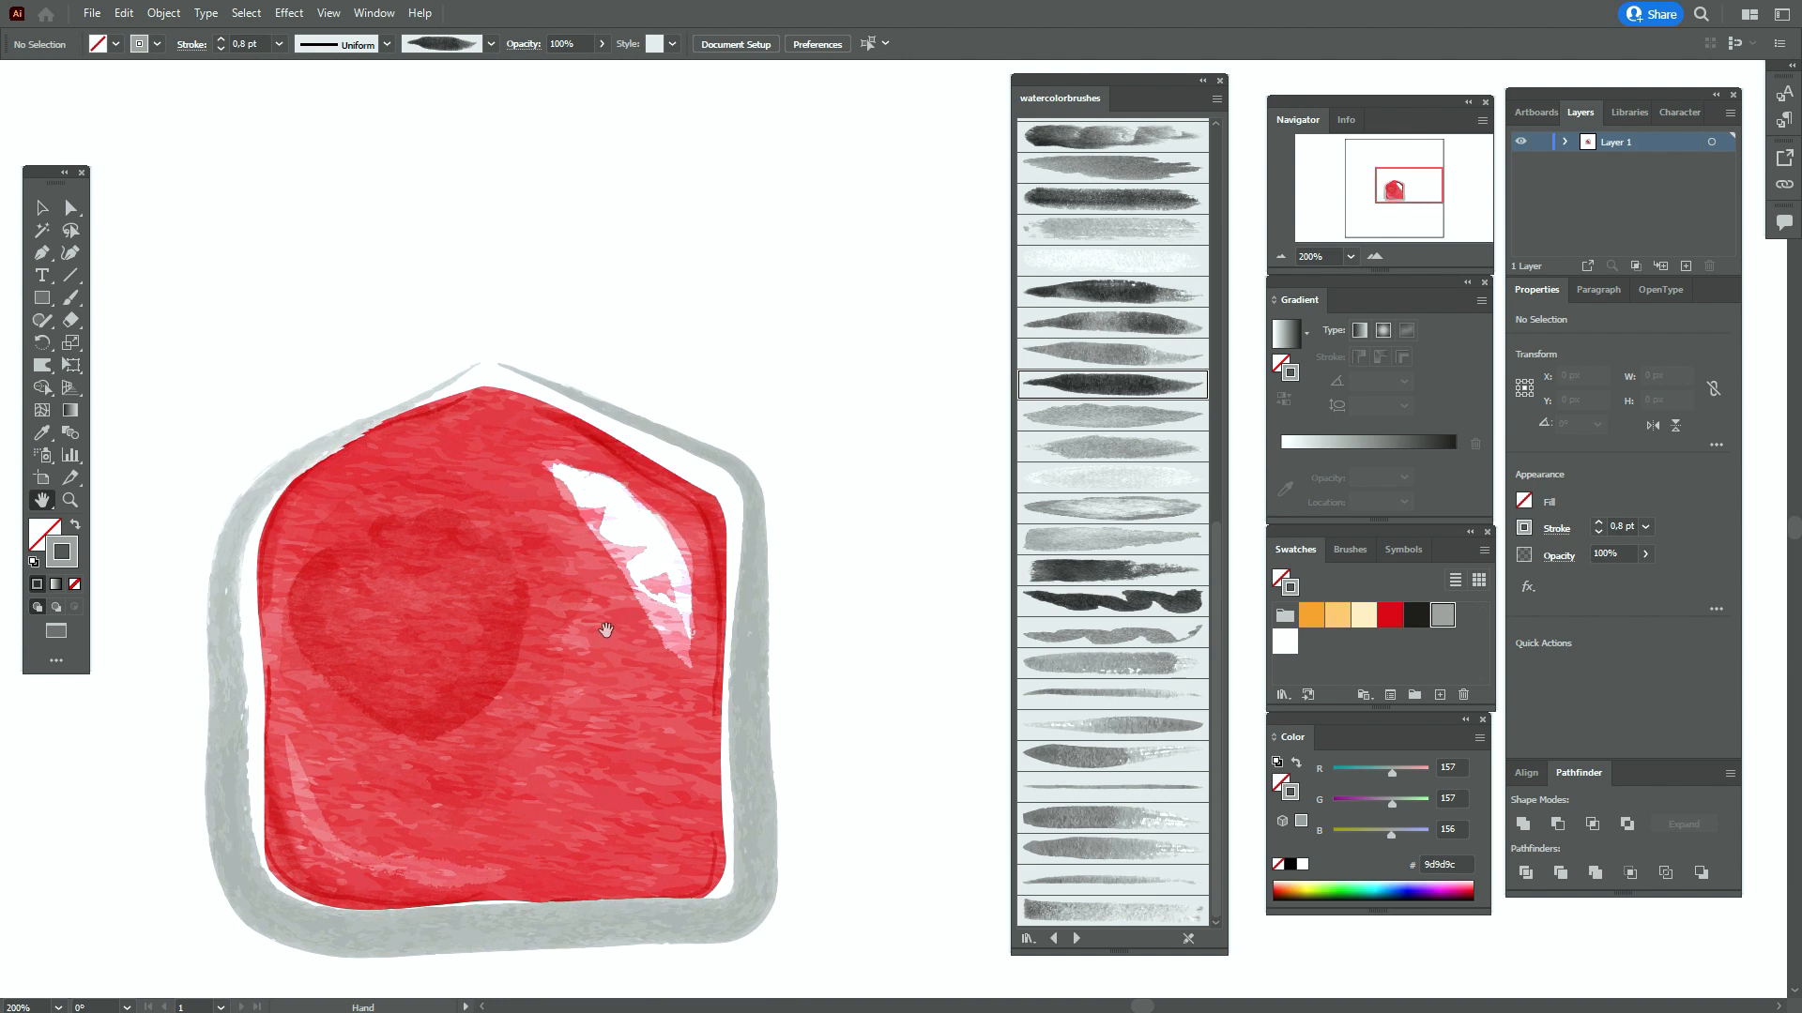
pyautogui.click(41, 208)
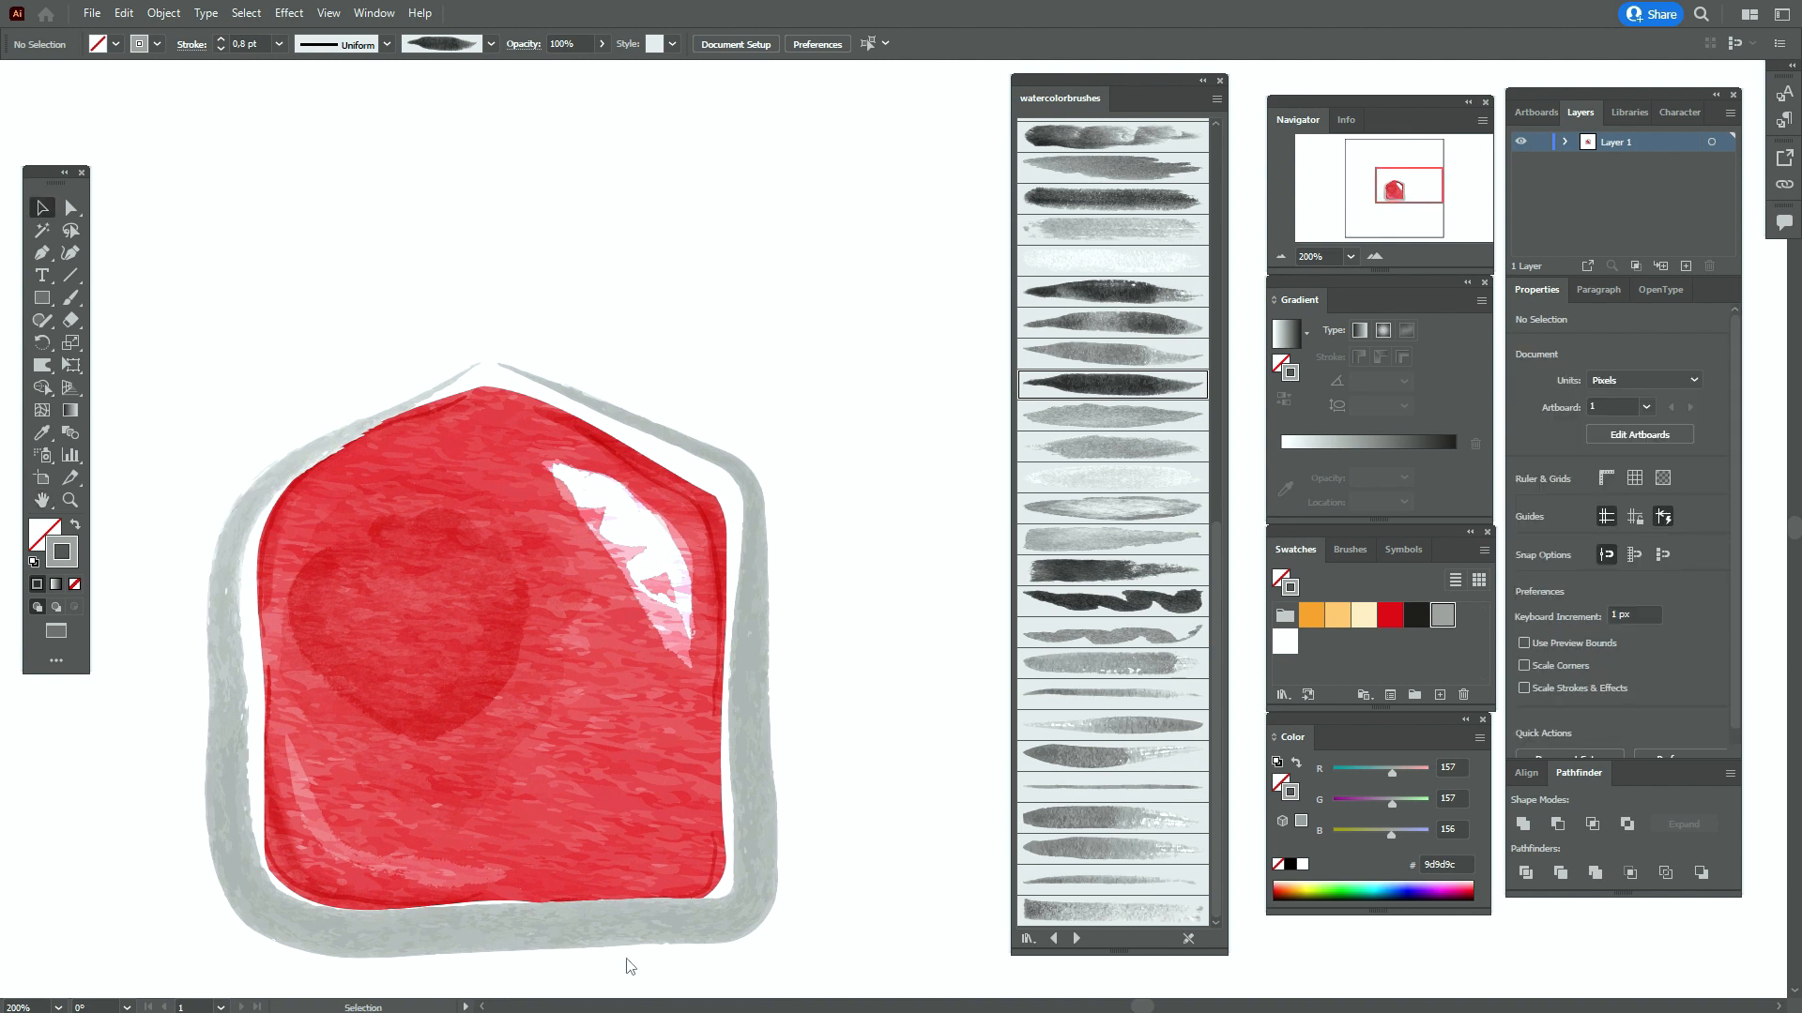
pyautogui.click(589, 929)
pyautogui.moveTo(487, 934); pyautogui.dragTo(495, 944)
pyautogui.click(992, 756)
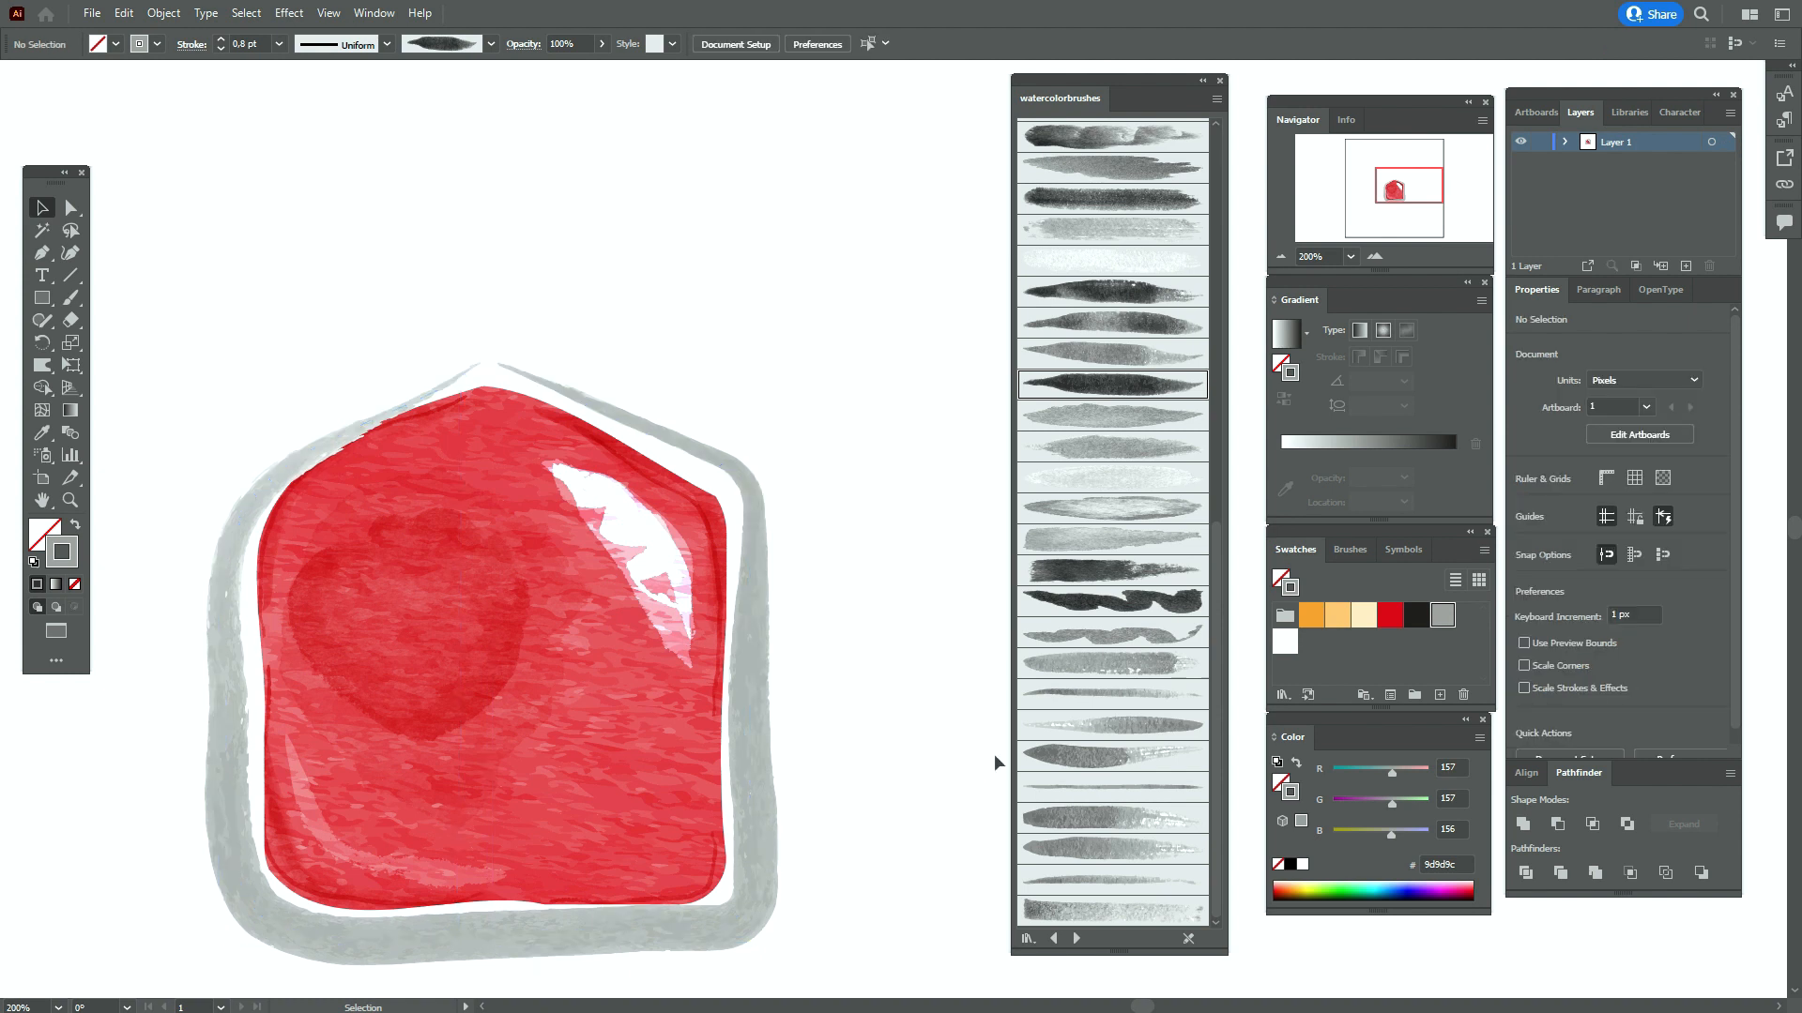
# Paint a straight vertical stroke about 212 px tall upward from just below the roof peak in the dark R=29 G=29 B=27 swatch
pyautogui.click(41, 500)
pyautogui.moveTo(765, 514); pyautogui.dragTo(817, 550)
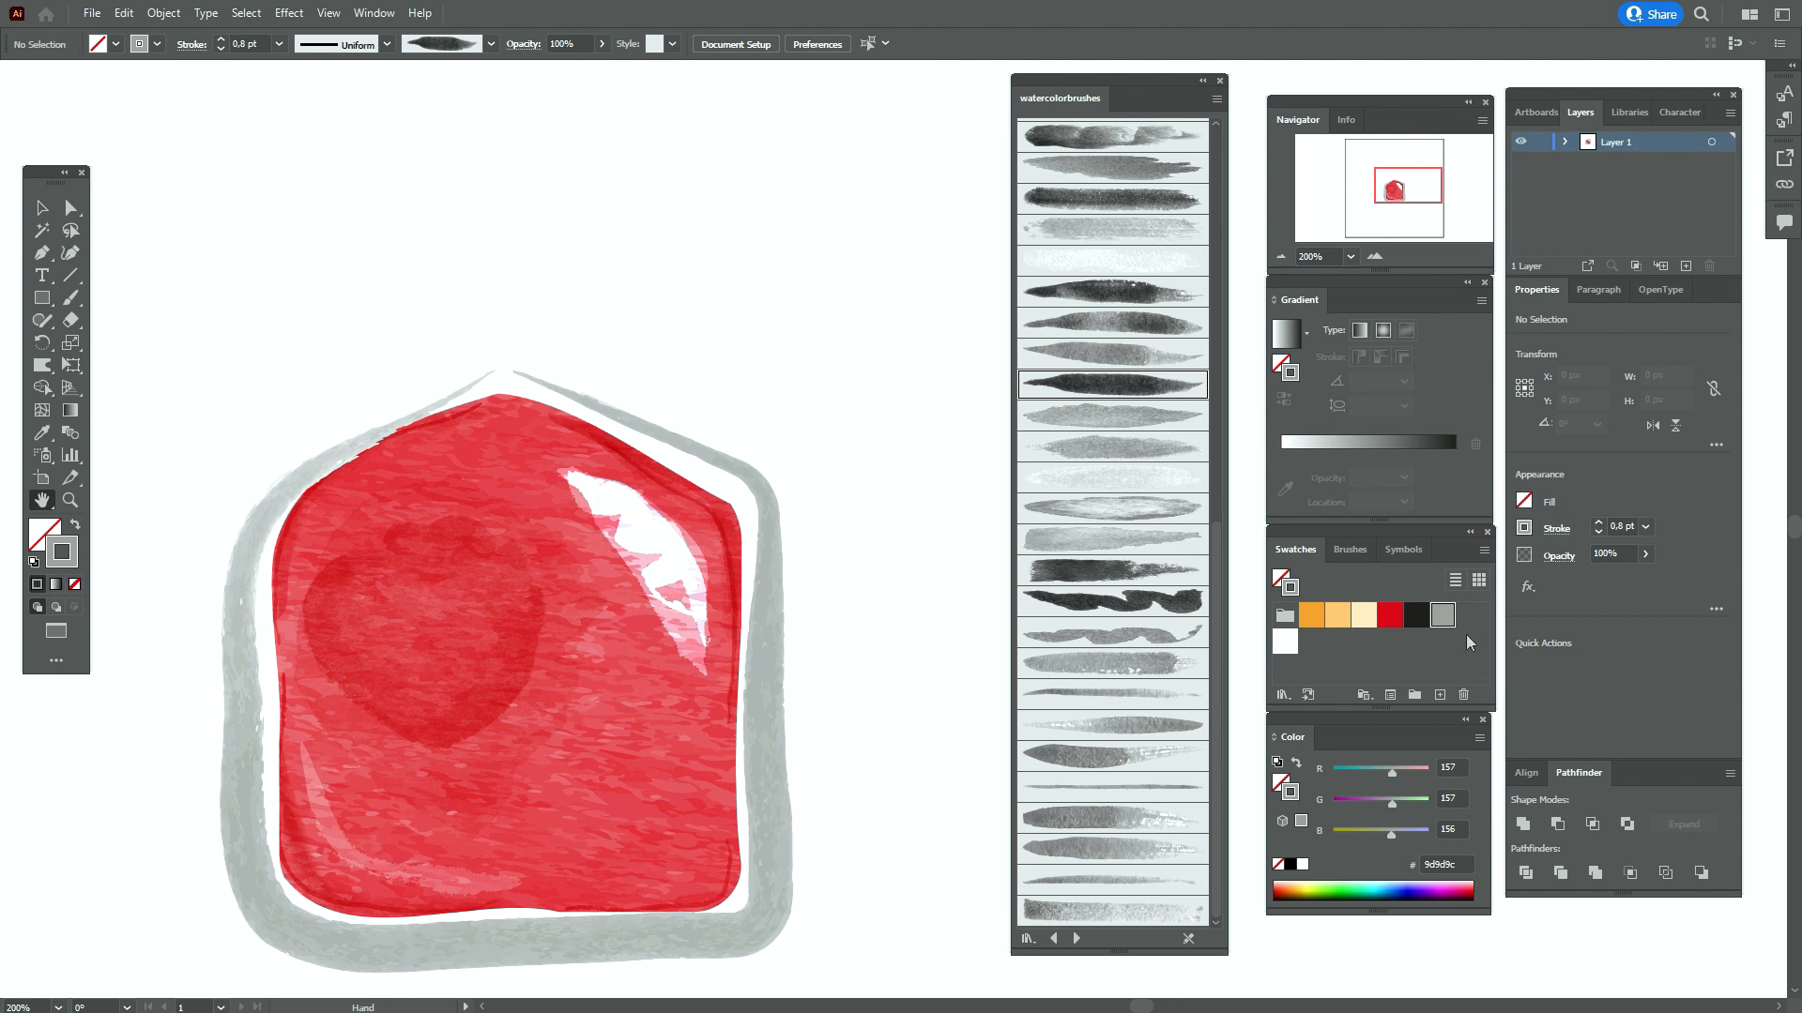
pyautogui.click(1415, 626)
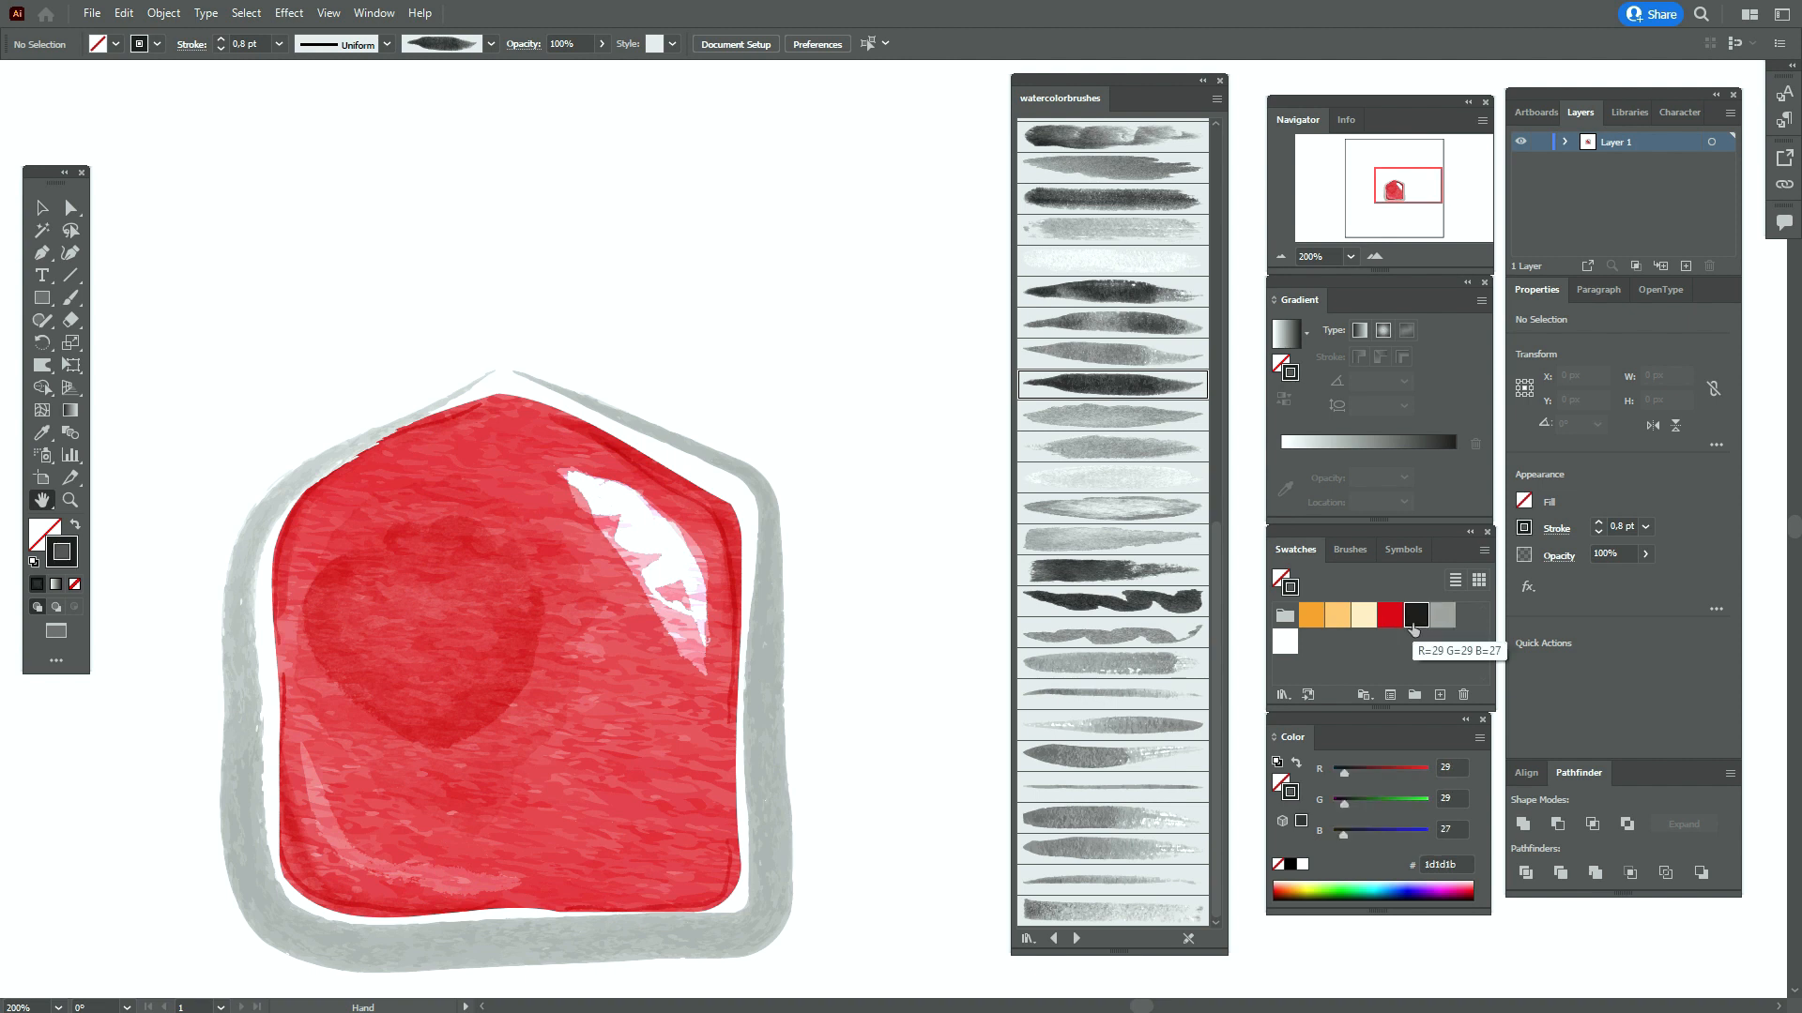
pyautogui.click(69, 296)
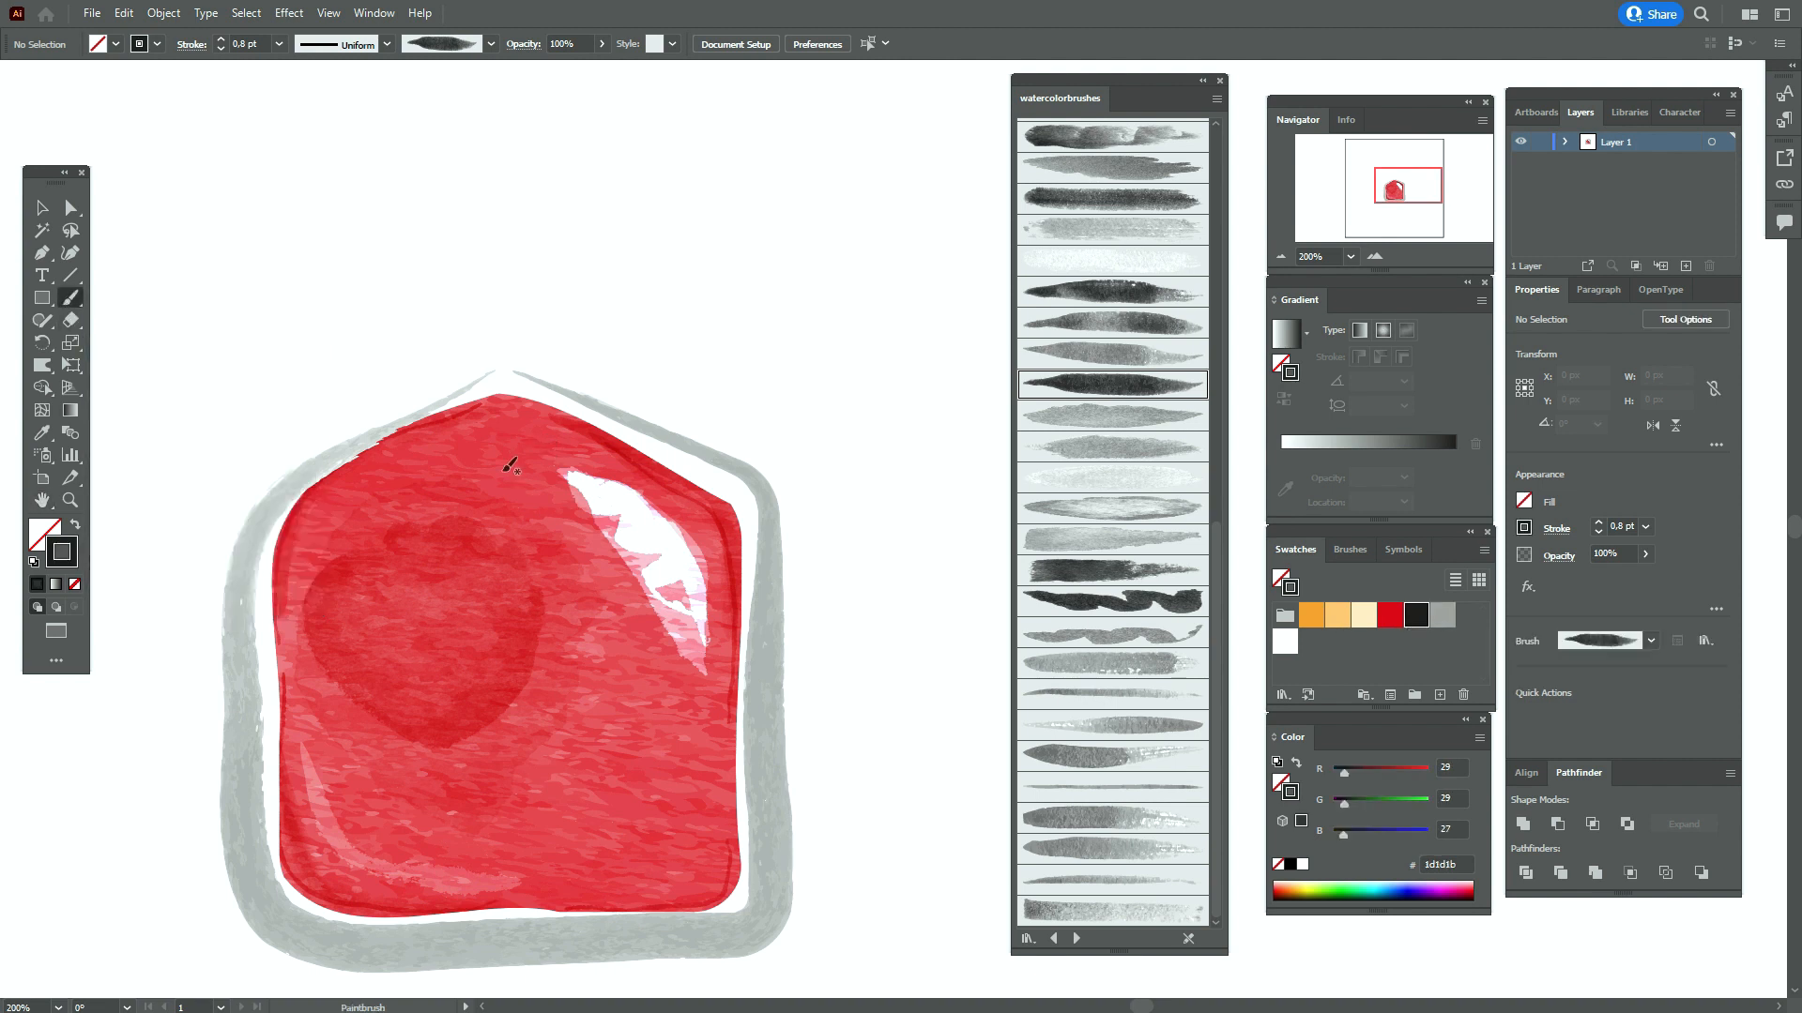
pyautogui.click(39, 504)
pyautogui.moveTo(585, 522); pyautogui.dragTo(578, 661)
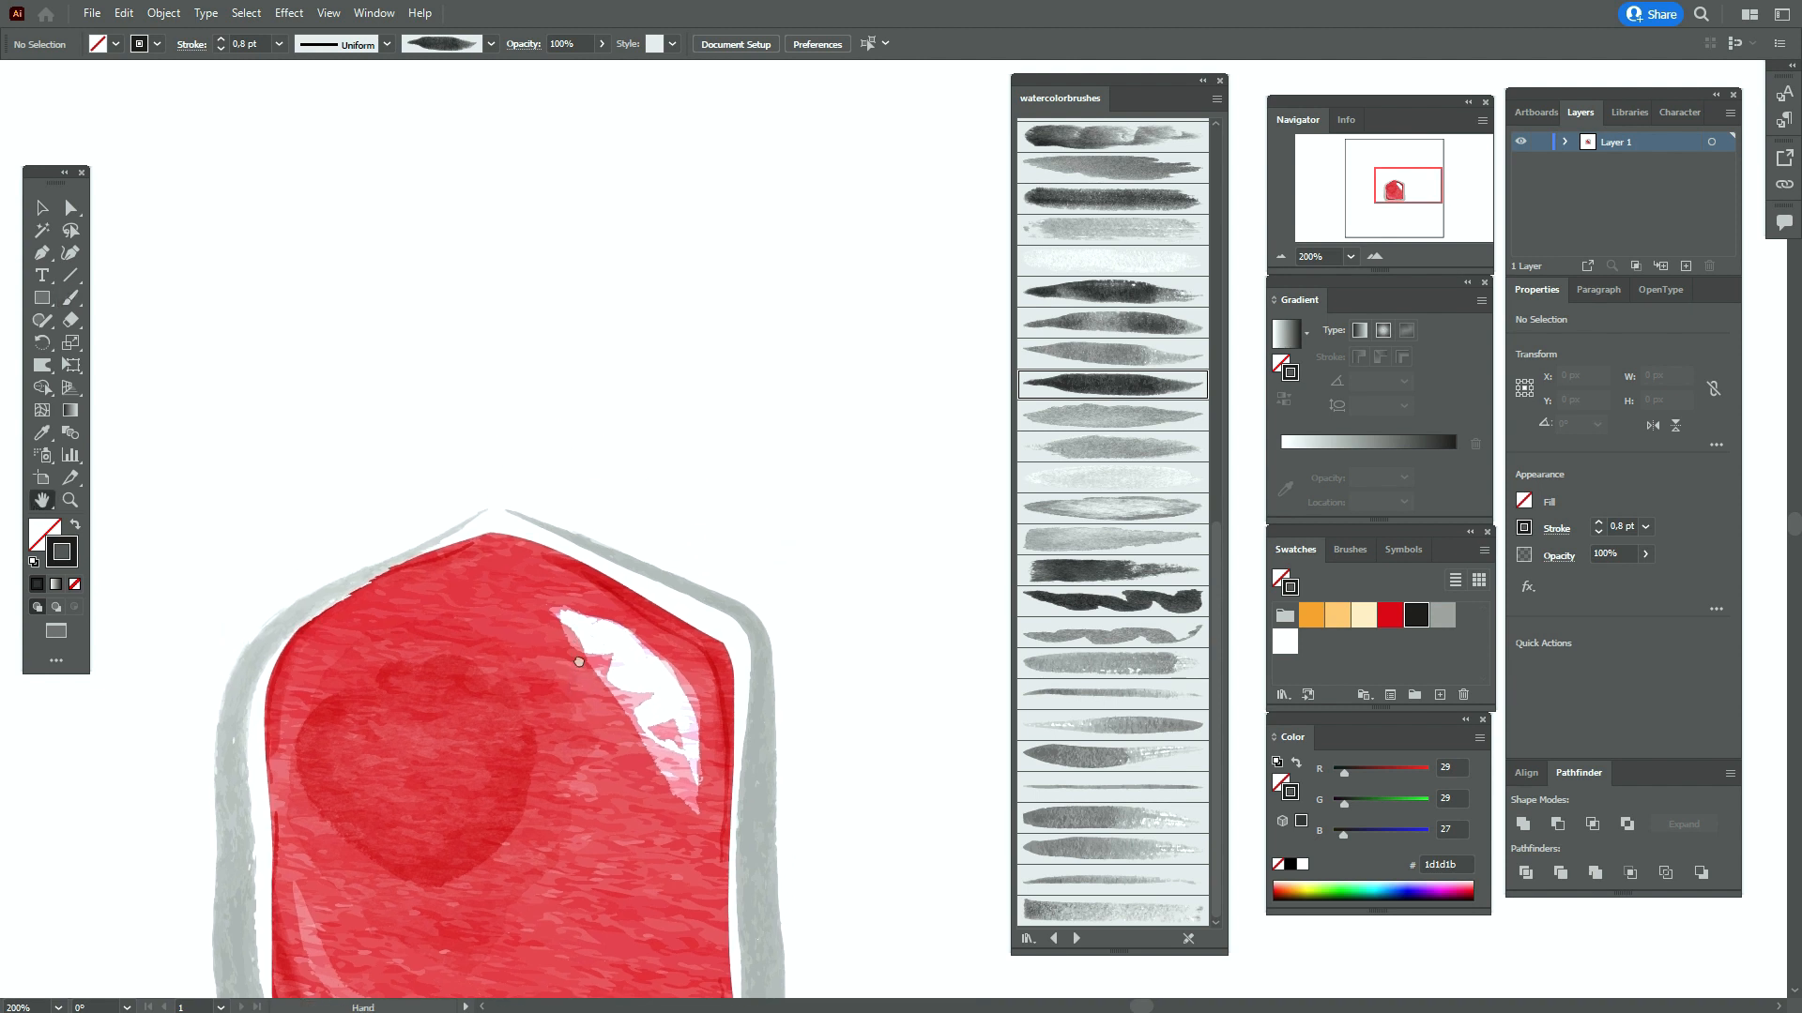
pyautogui.click(65, 298)
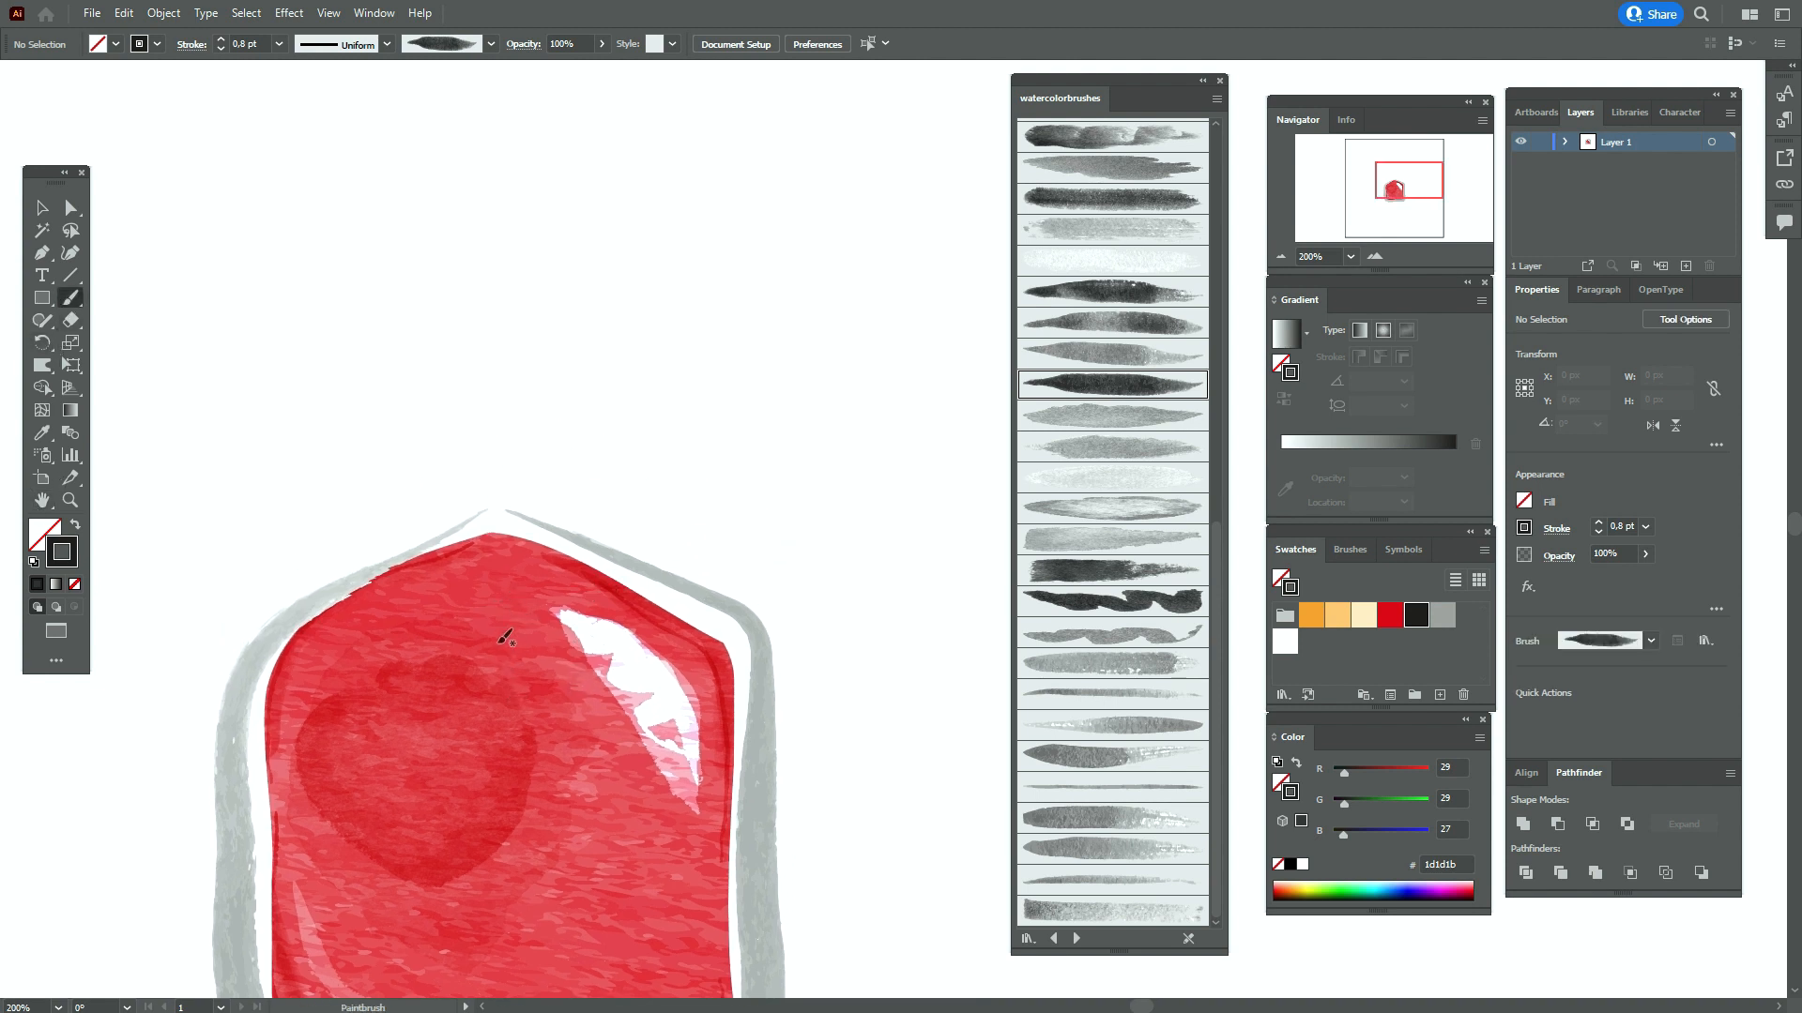
pyautogui.moveTo(497, 626); pyautogui.dragTo(499, 589)
pyautogui.moveTo(497, 178); pyautogui.dragTo(496, 58)
# Apply the wide dark-to-light watercolor brush to the vertical stroke above the roof, set its stroke to 2 pt, and deselect it
pyautogui.click(42, 207)
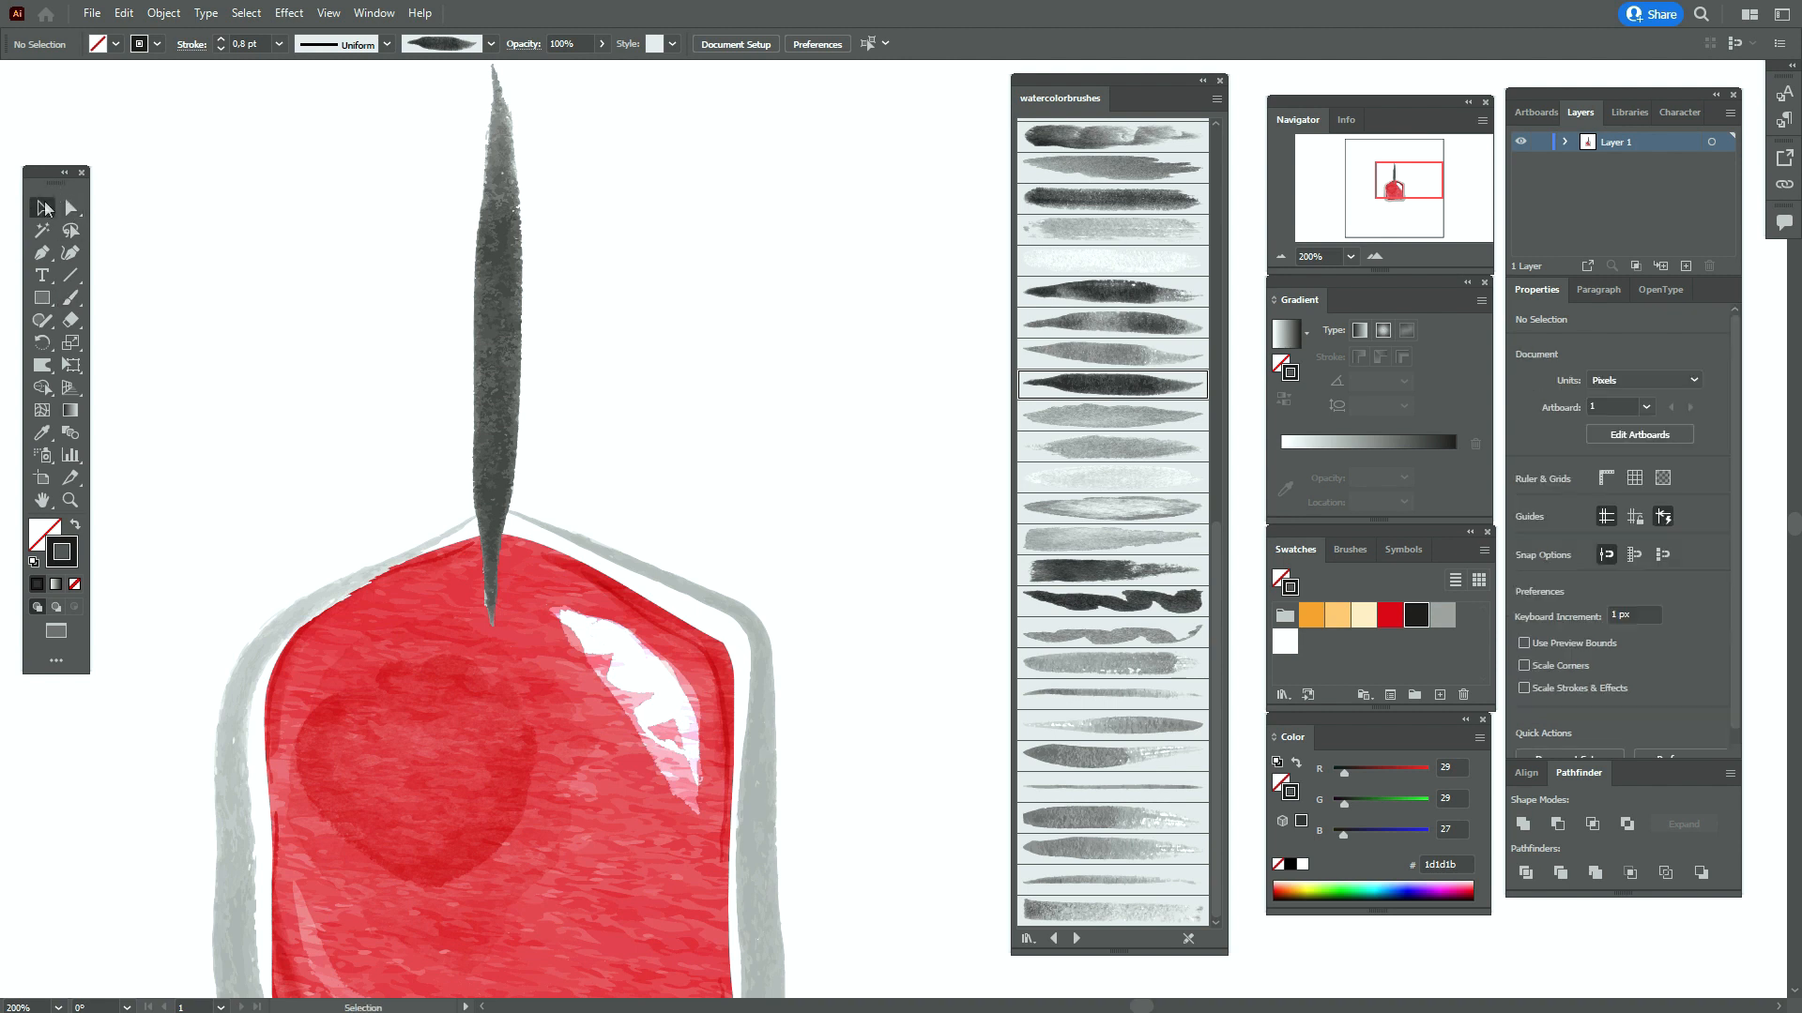
pyautogui.click(504, 387)
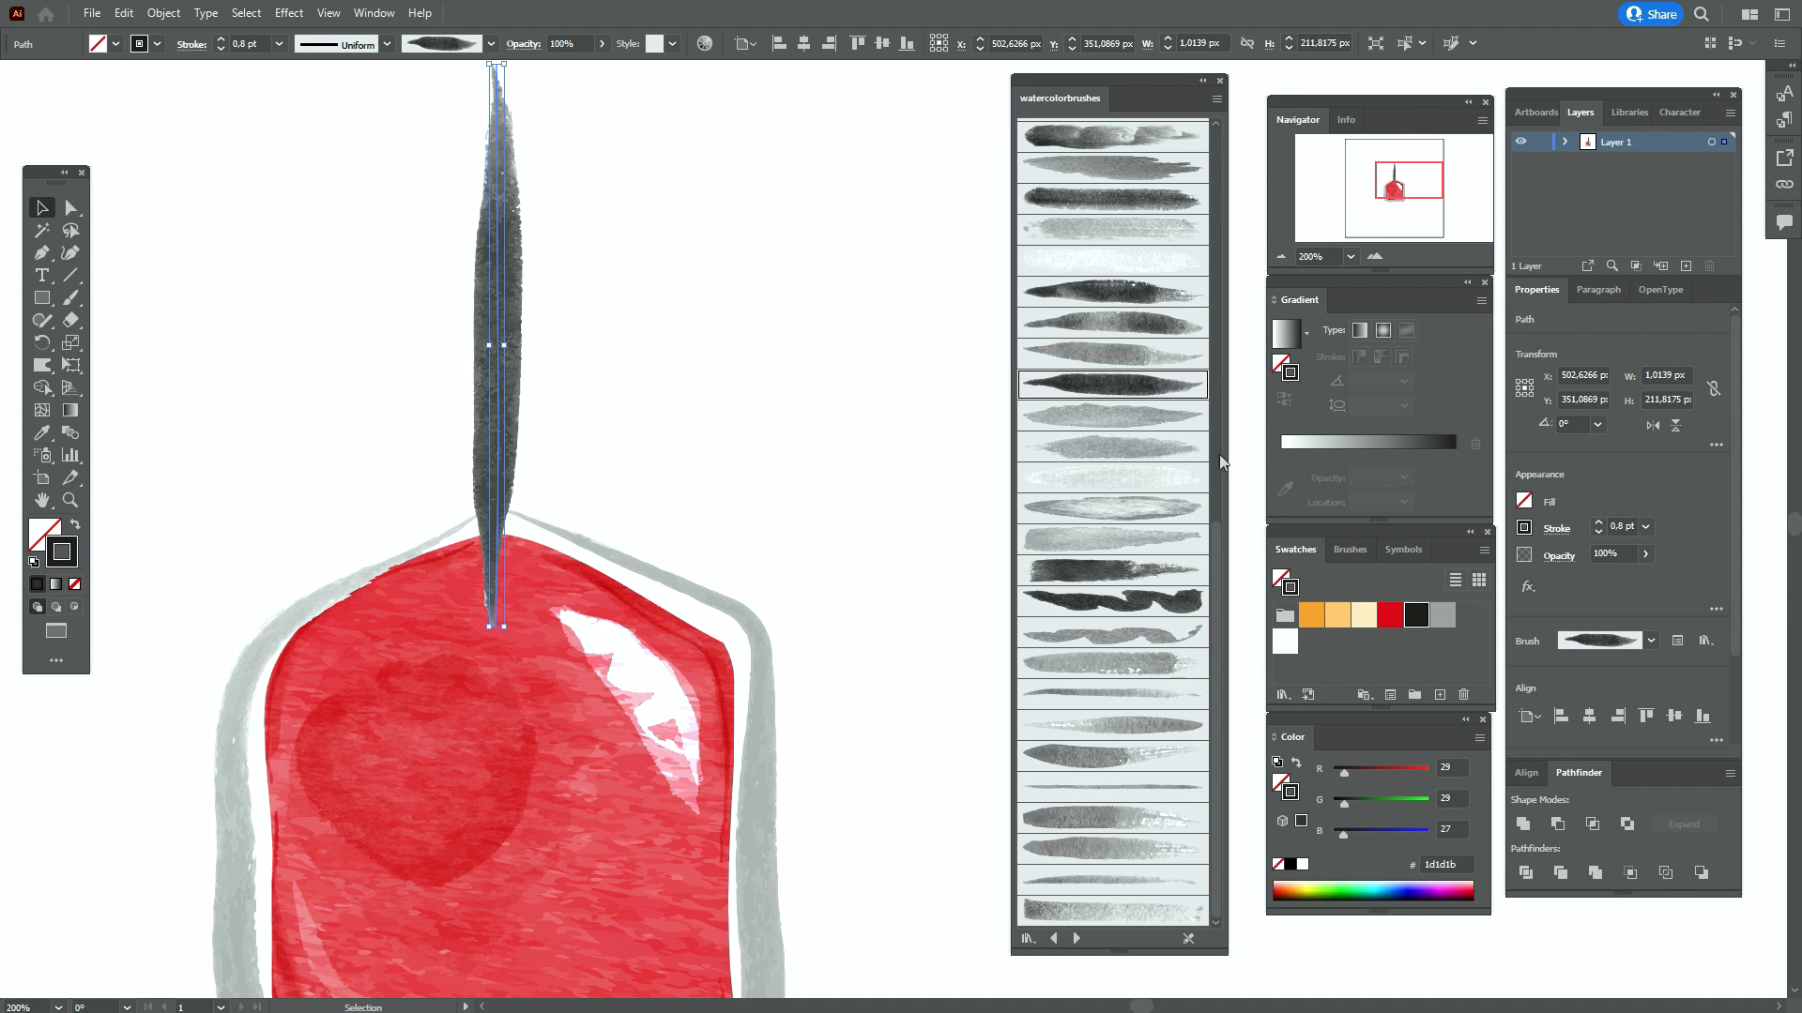
pyautogui.scroll(3, 1105, 395)
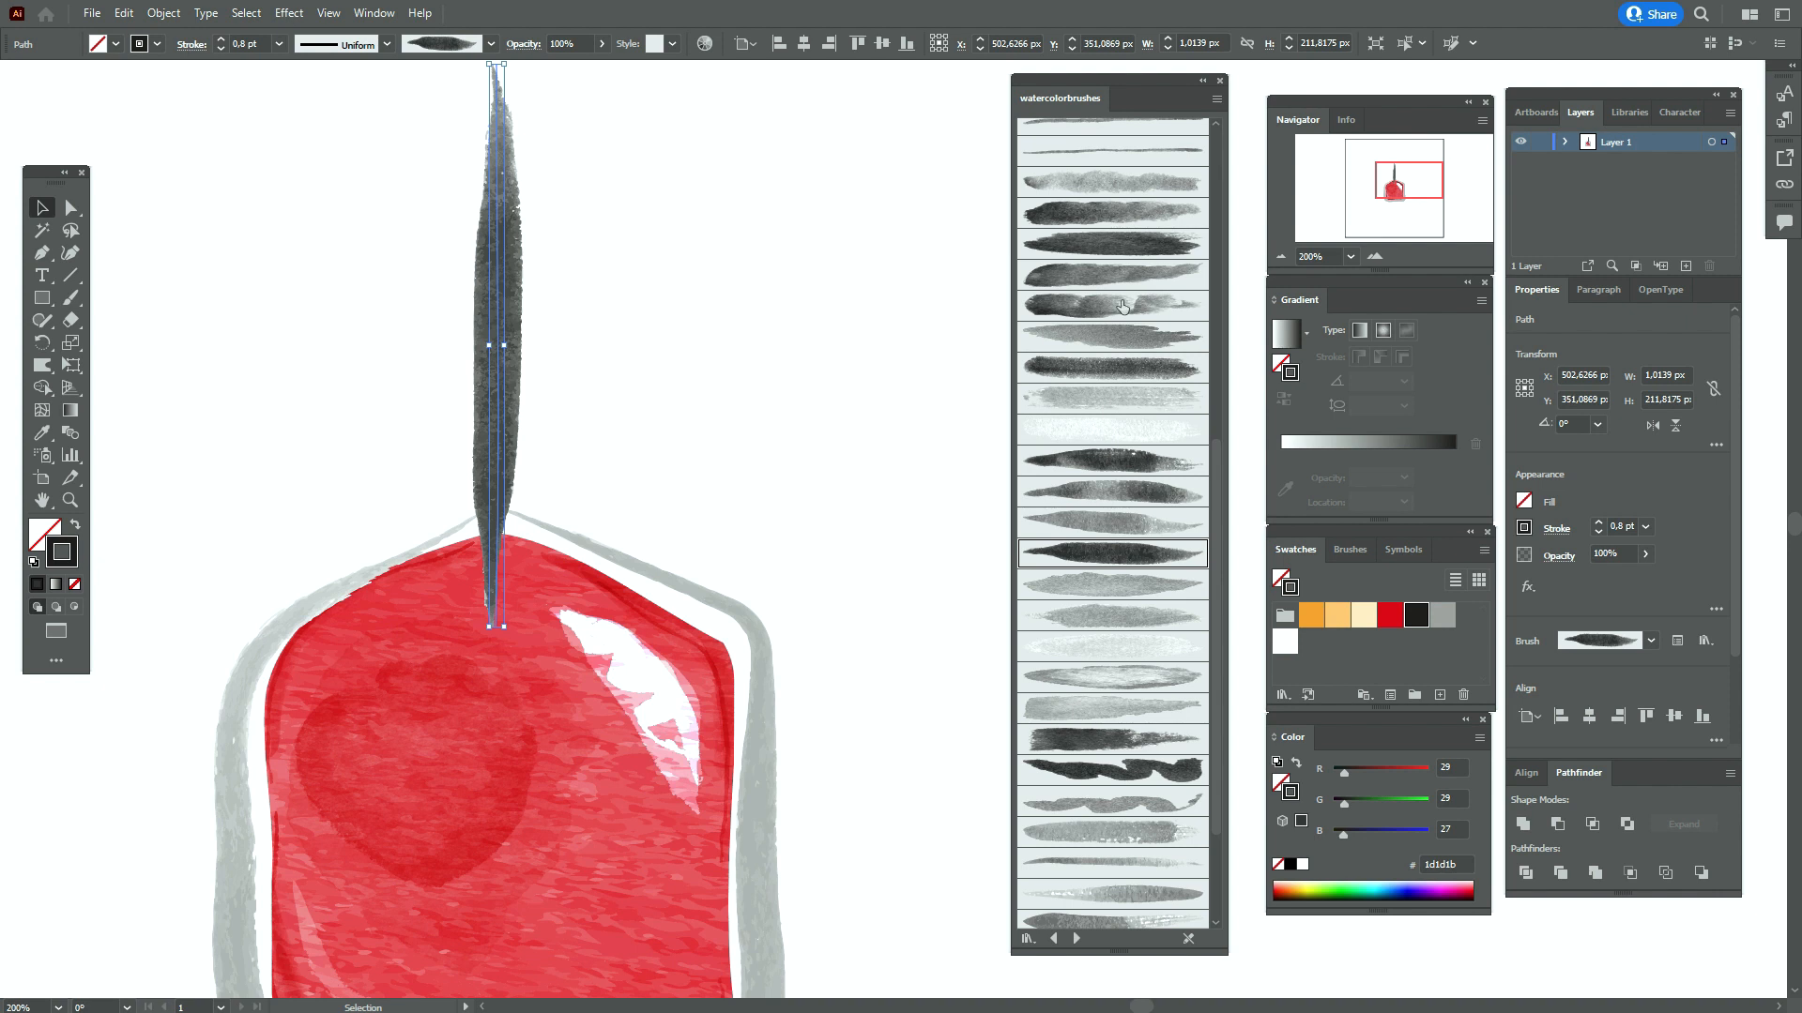
pyautogui.click(1131, 217)
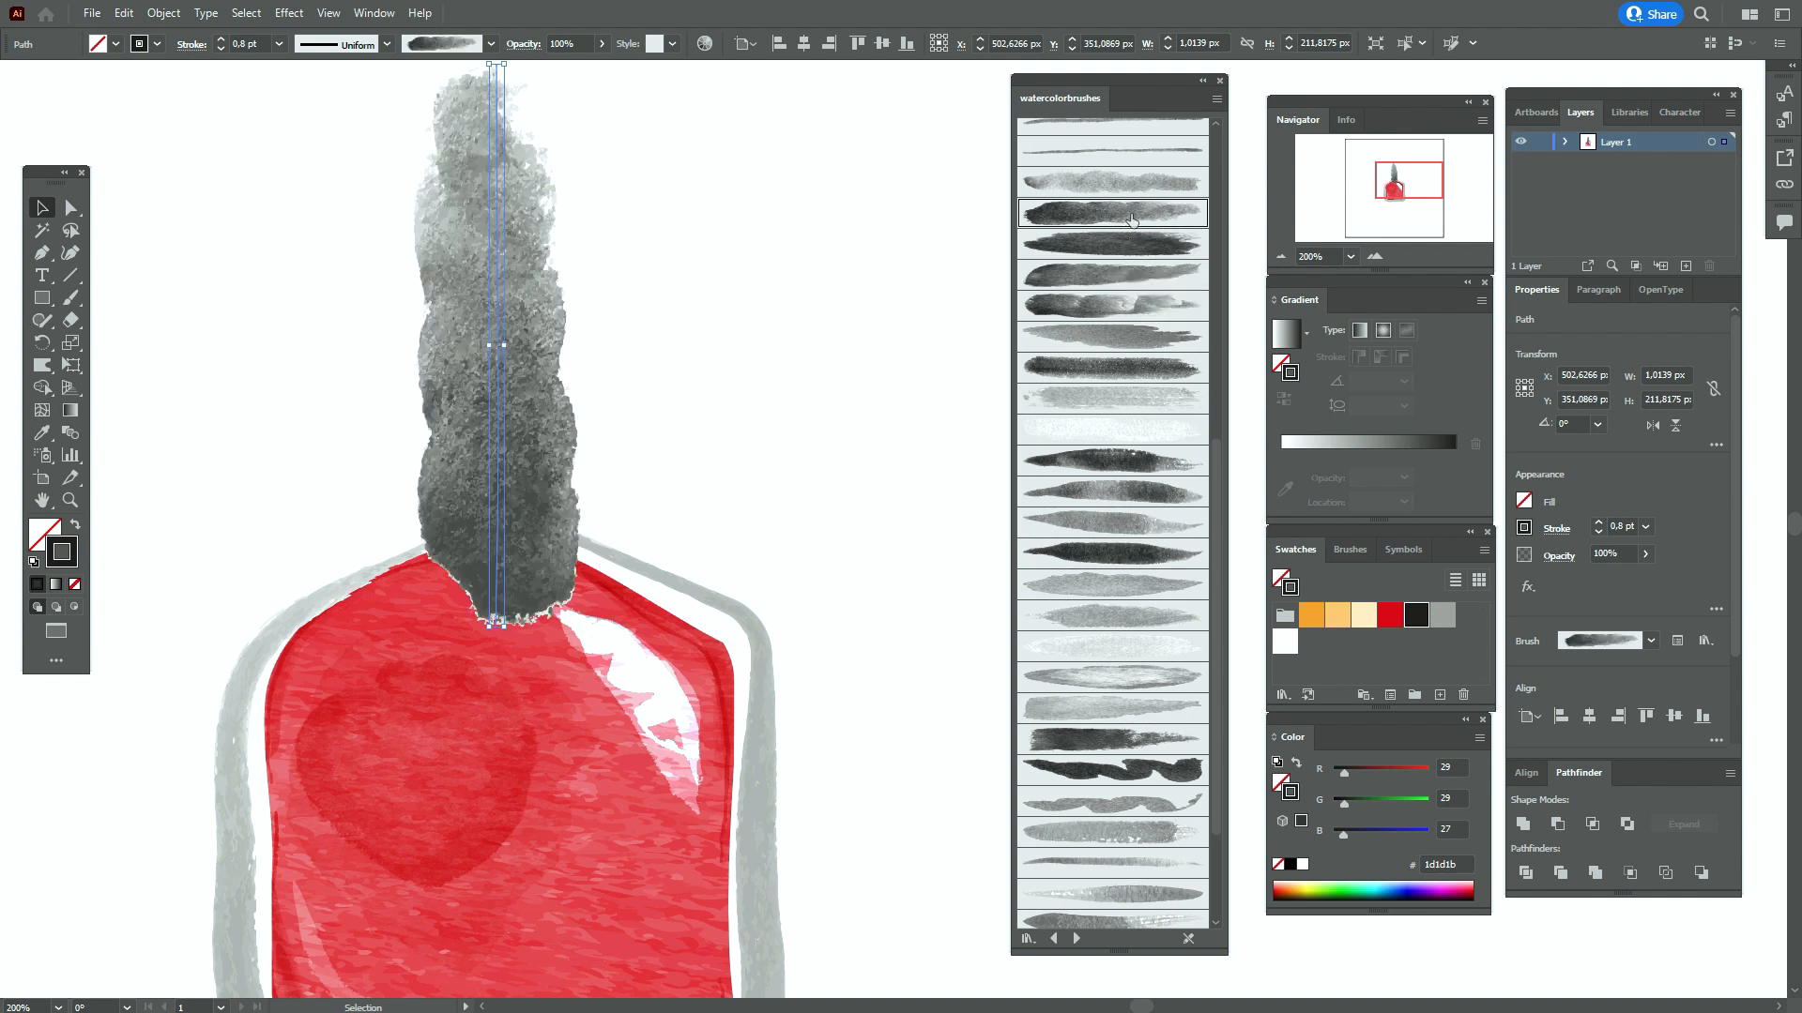
pyautogui.click(1622, 525)
pyautogui.write('2')
pyautogui.press('Return')
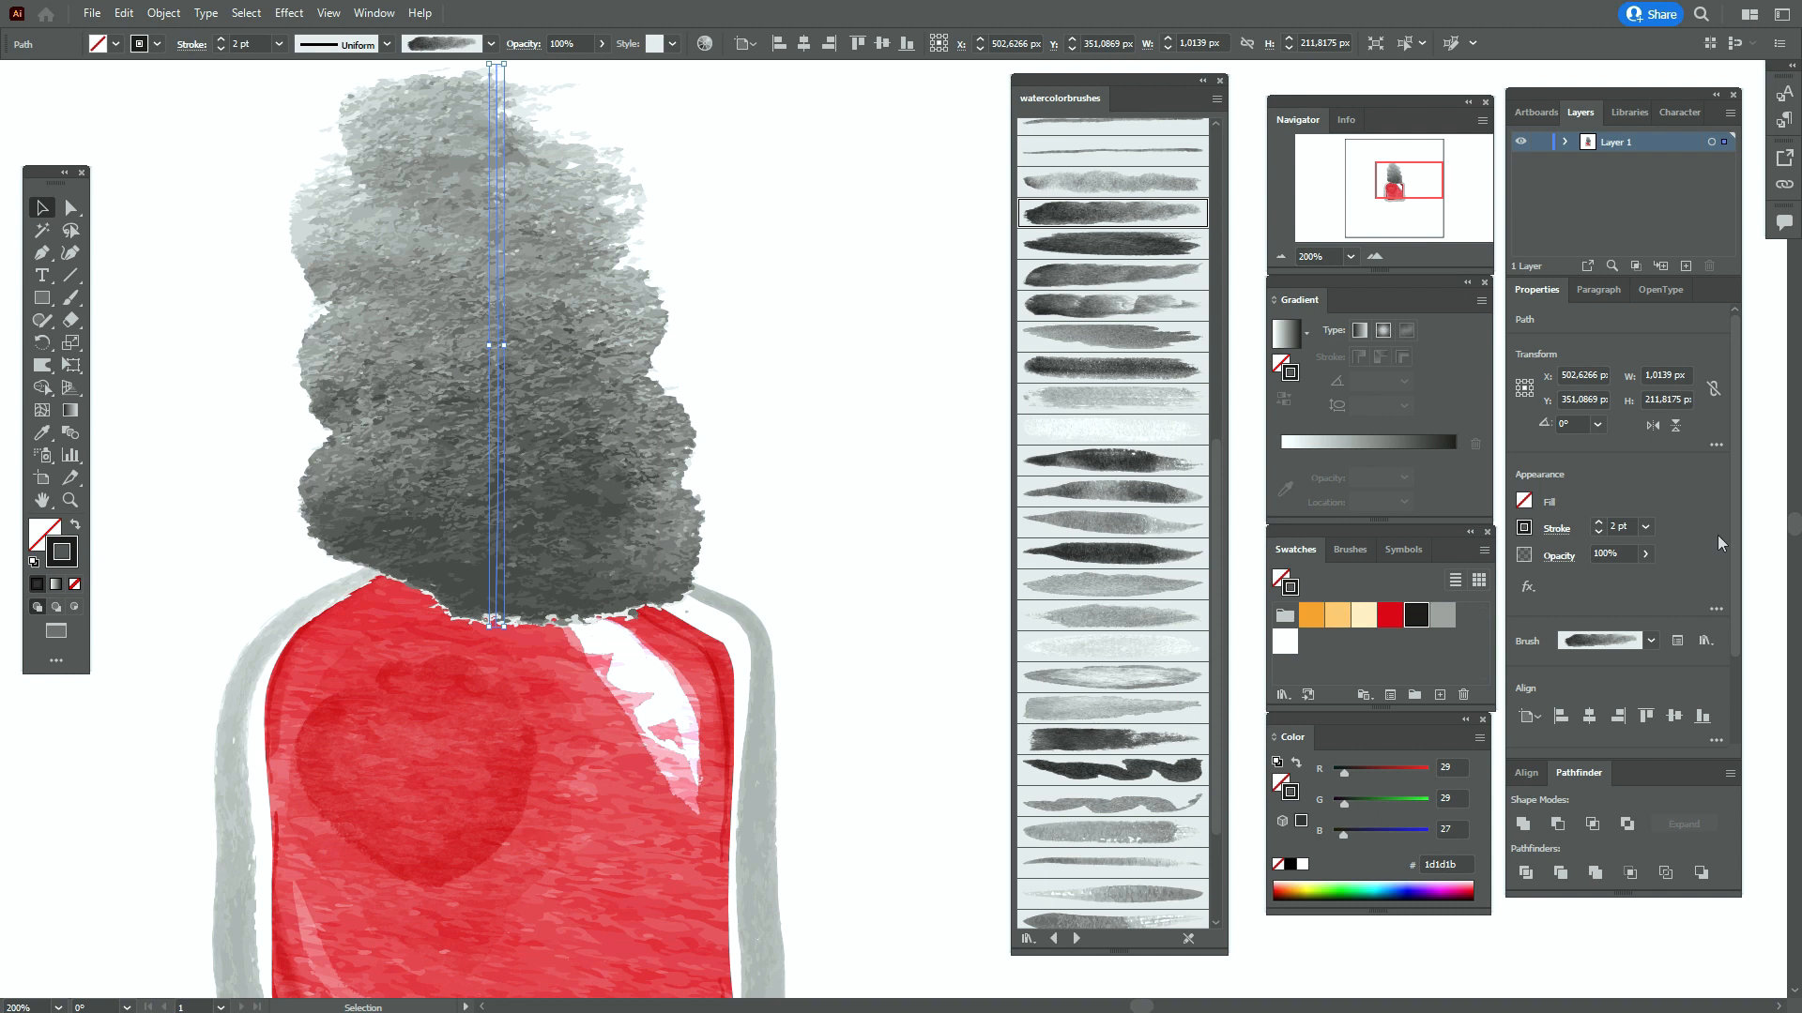
pyautogui.click(926, 282)
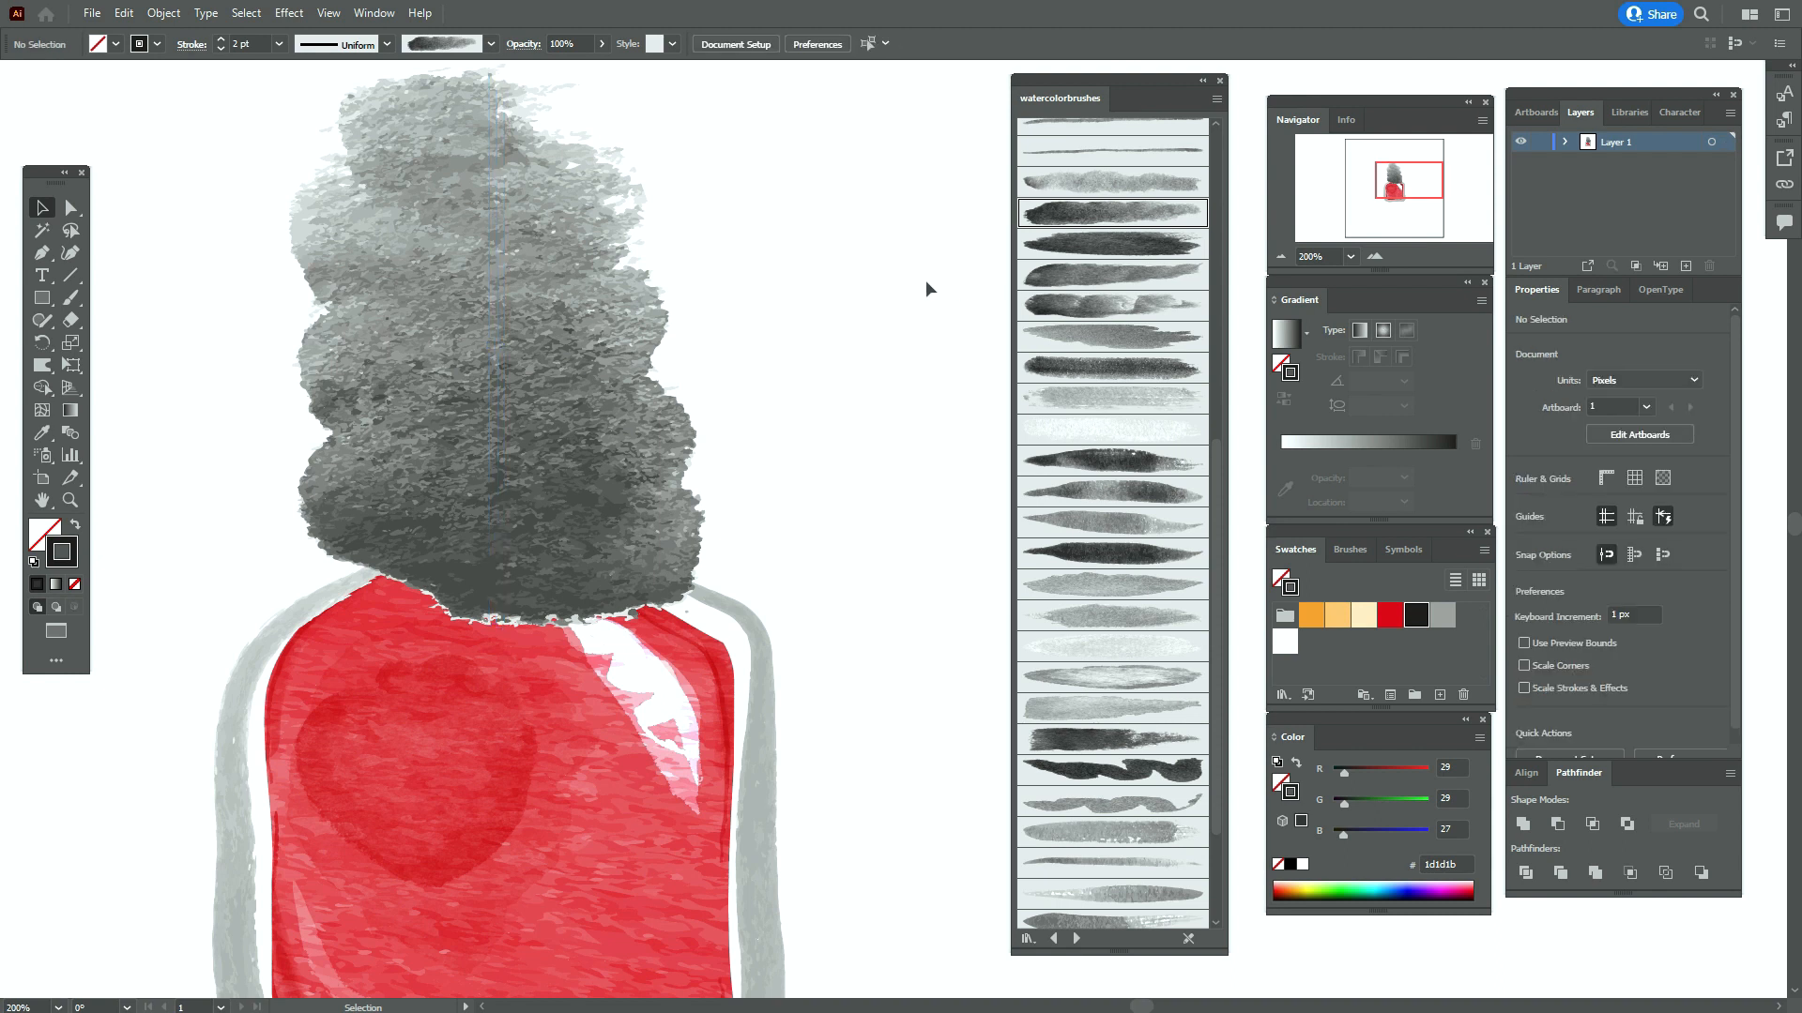
# Draw a tall rectangle about 77 by 151 px over the dark stroke, round its corners to about 7 px, and deselect it
pyautogui.click(41, 297)
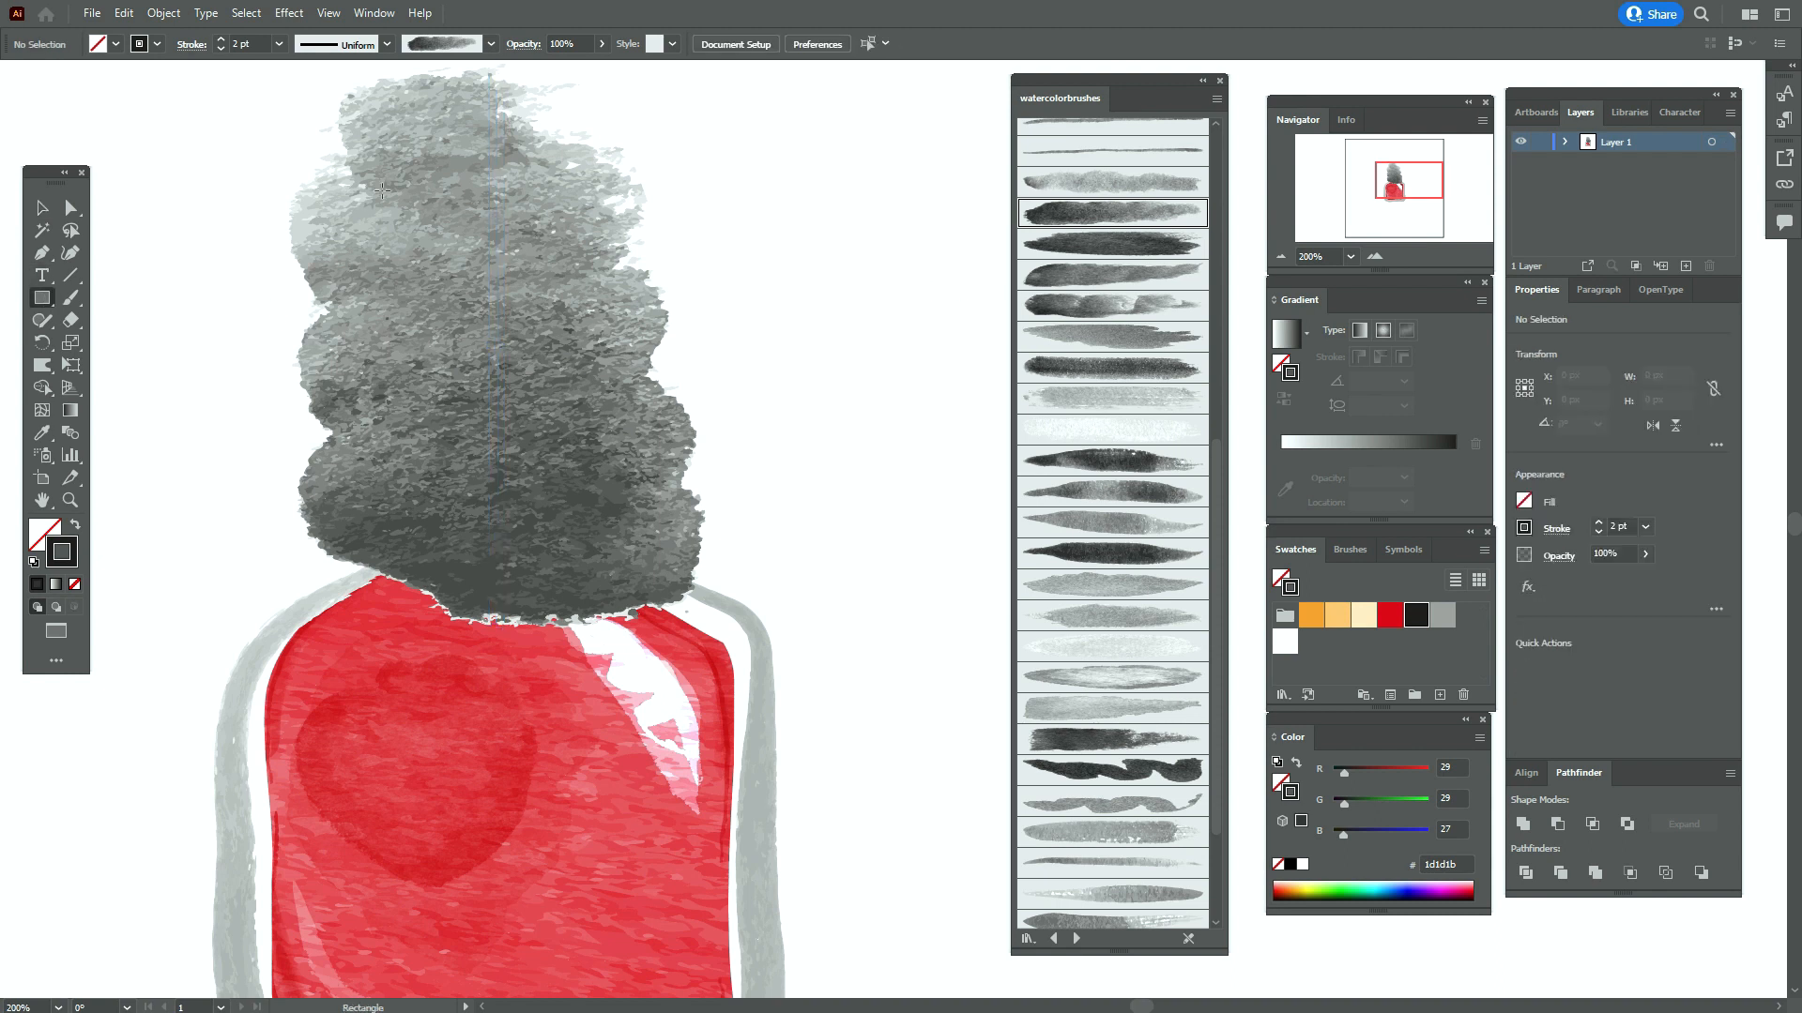
pyautogui.moveTo(401, 162)
pyautogui.mouseDown()
pyautogui.moveTo(551, 546)
pyautogui.moveTo(609, 566)
pyautogui.mouseUp()
pyautogui.press('a')
pyautogui.moveTo(418, 178); pyautogui.dragTo(429, 187)
pyautogui.click(42, 207)
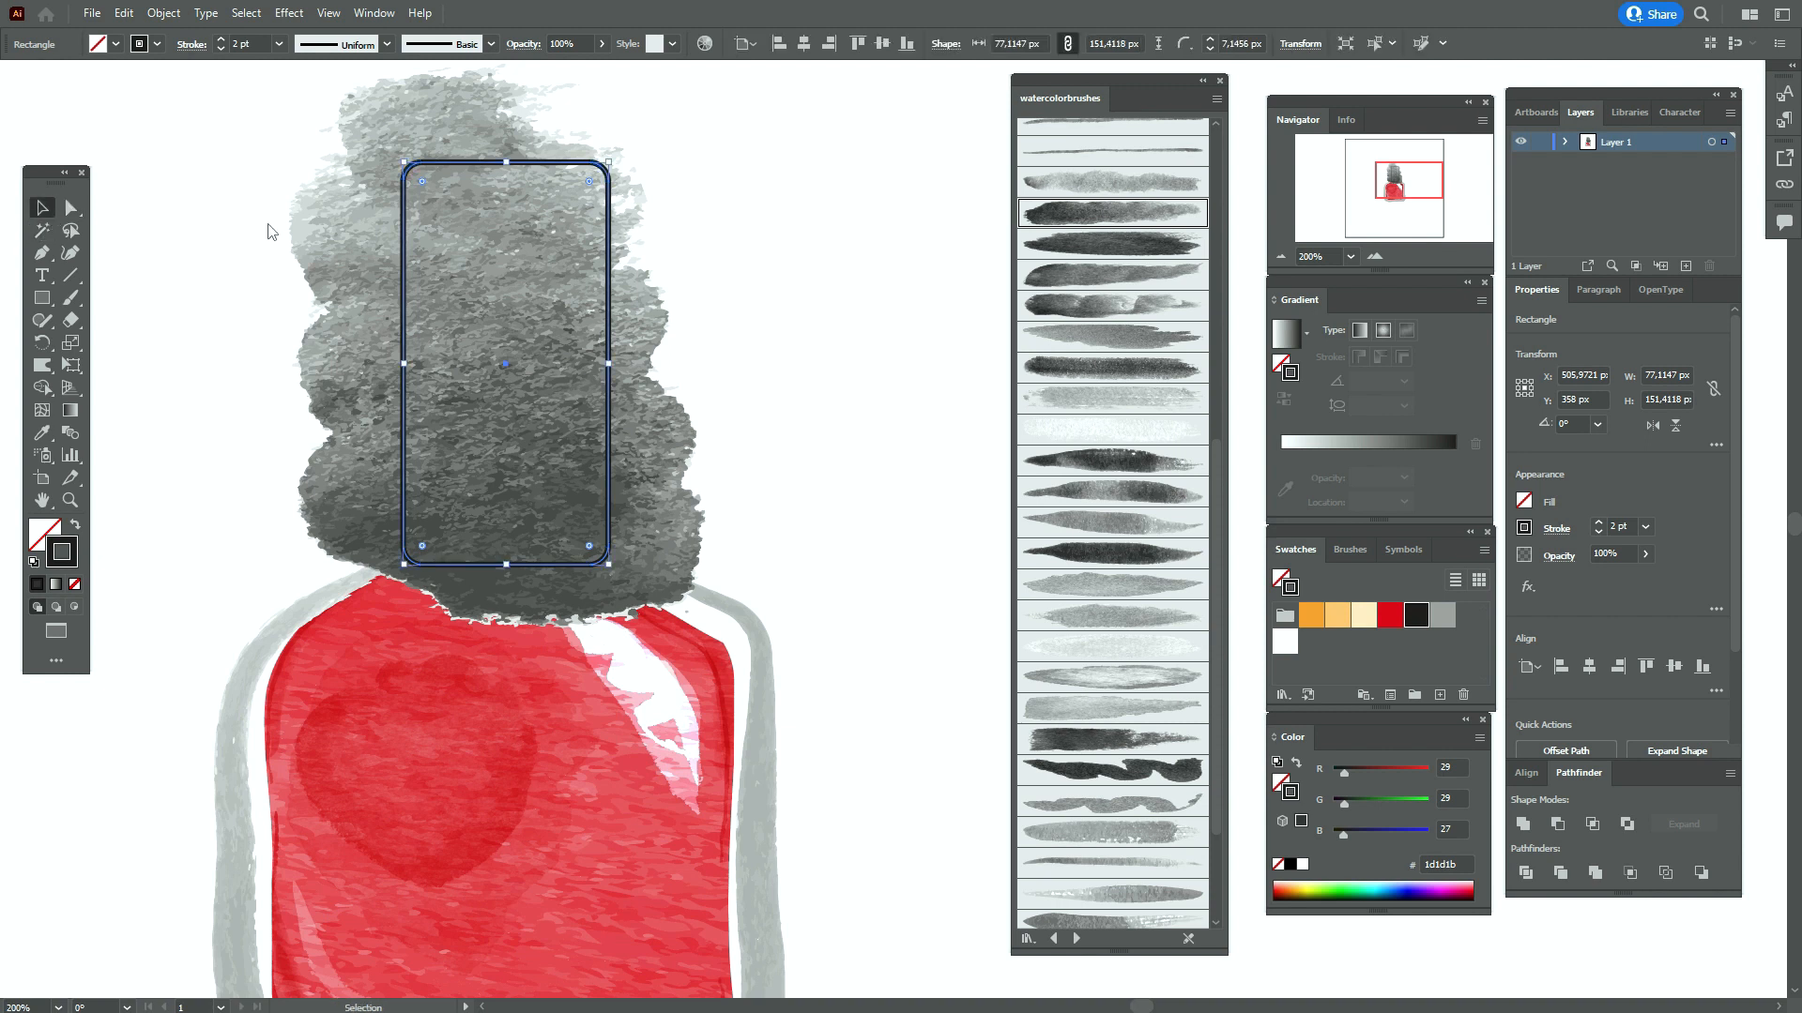
pyautogui.click(756, 263)
# Warp the rounded rectangle's left side outward into a gentle curve
pyautogui.click(561, 163)
pyautogui.click(46, 365)
pyautogui.moveTo(433, 339); pyautogui.dragTo(411, 331)
pyautogui.moveTo(514, 223)
pyautogui.mouseDown()
pyautogui.moveTo(517, 193)
pyautogui.moveTo(507, 206)
pyautogui.mouseUp()
pyautogui.hotkey('ctrl', 'z')
pyautogui.hotkey('ctrl', 'z')
pyautogui.hotkey('ctrl', 'z')
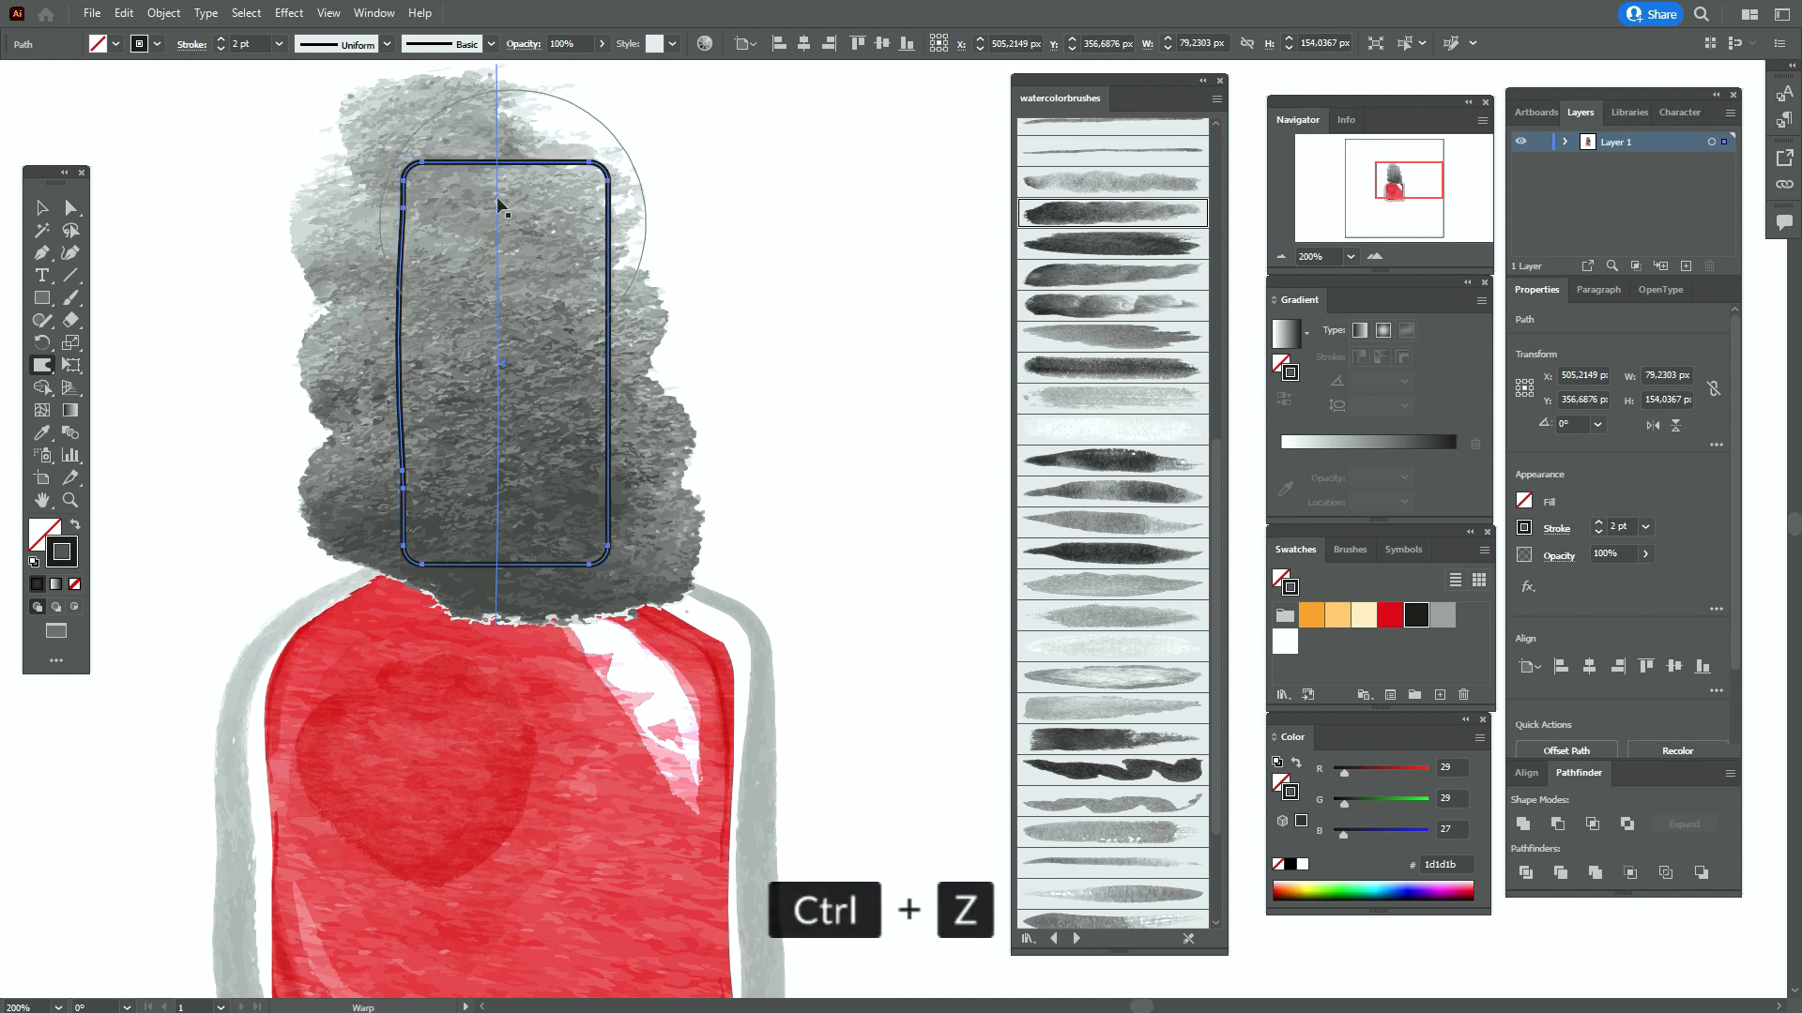
pyautogui.press('v')
pyautogui.hotkey('ctrl', 'z')
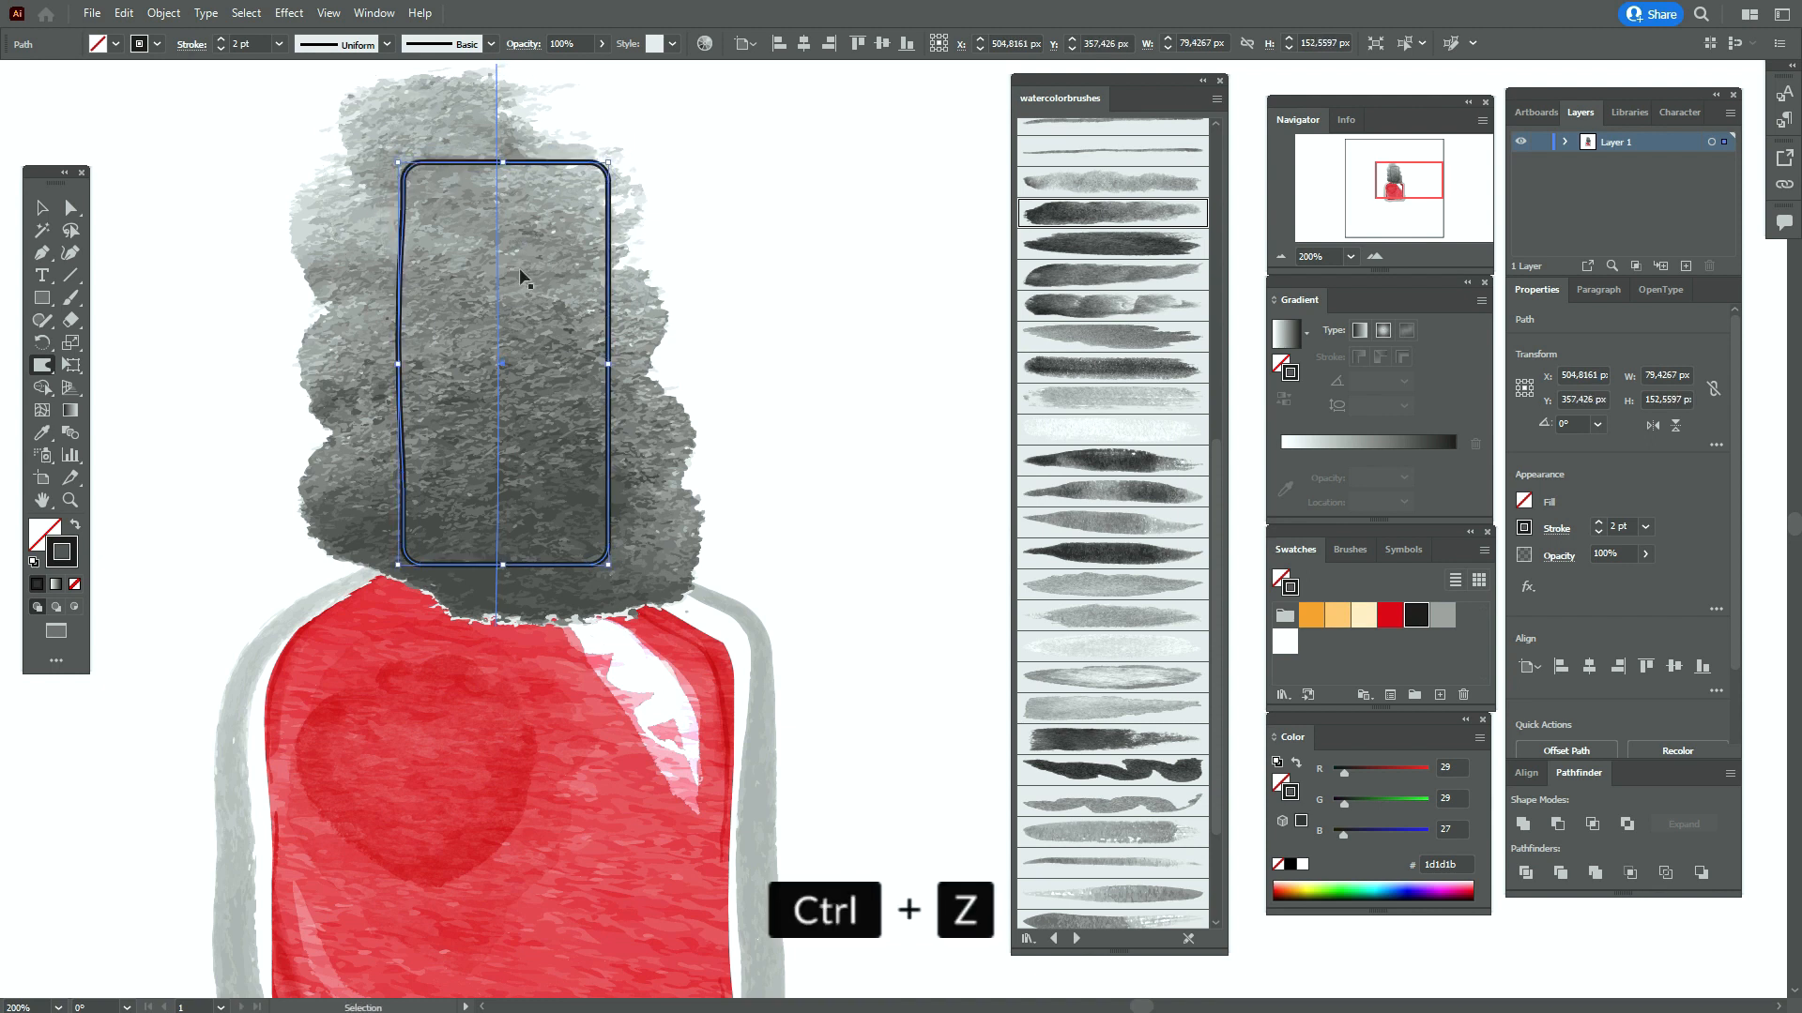
# Set the Warp tool's brush width and height to 50 px
pyautogui.click(42, 368)
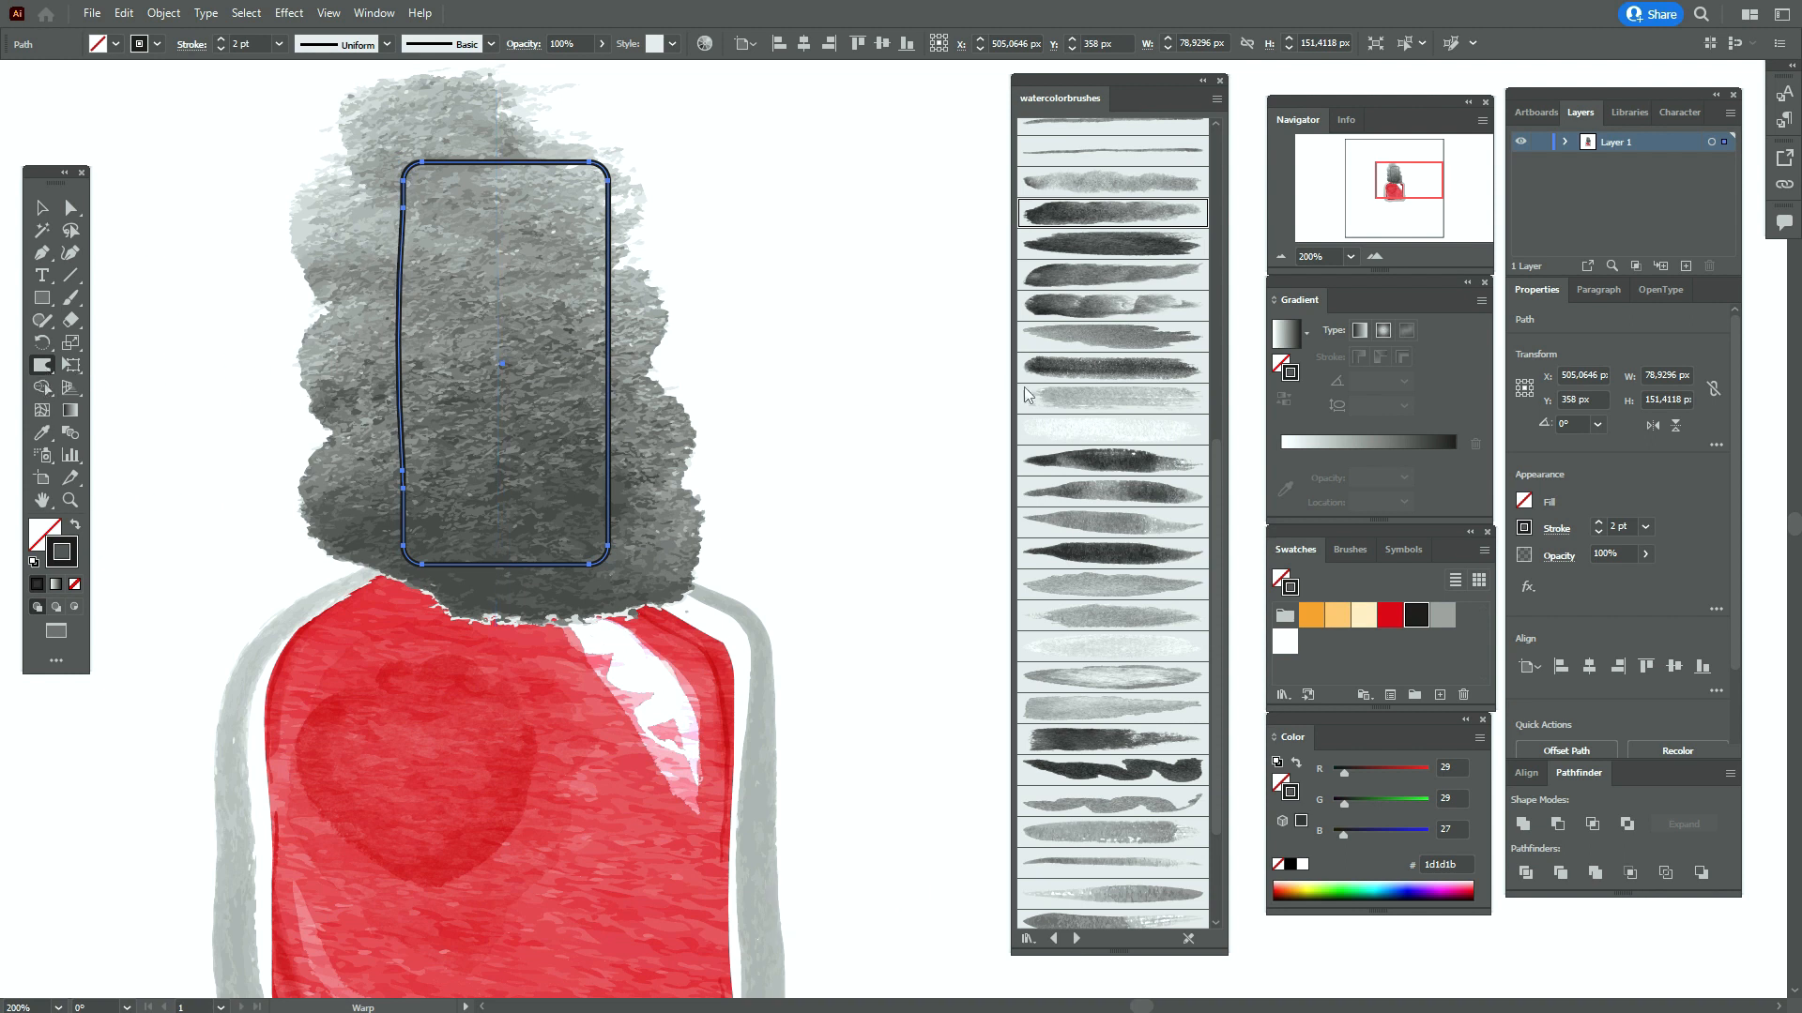
pyautogui.press('Return')
pyautogui.write('50')
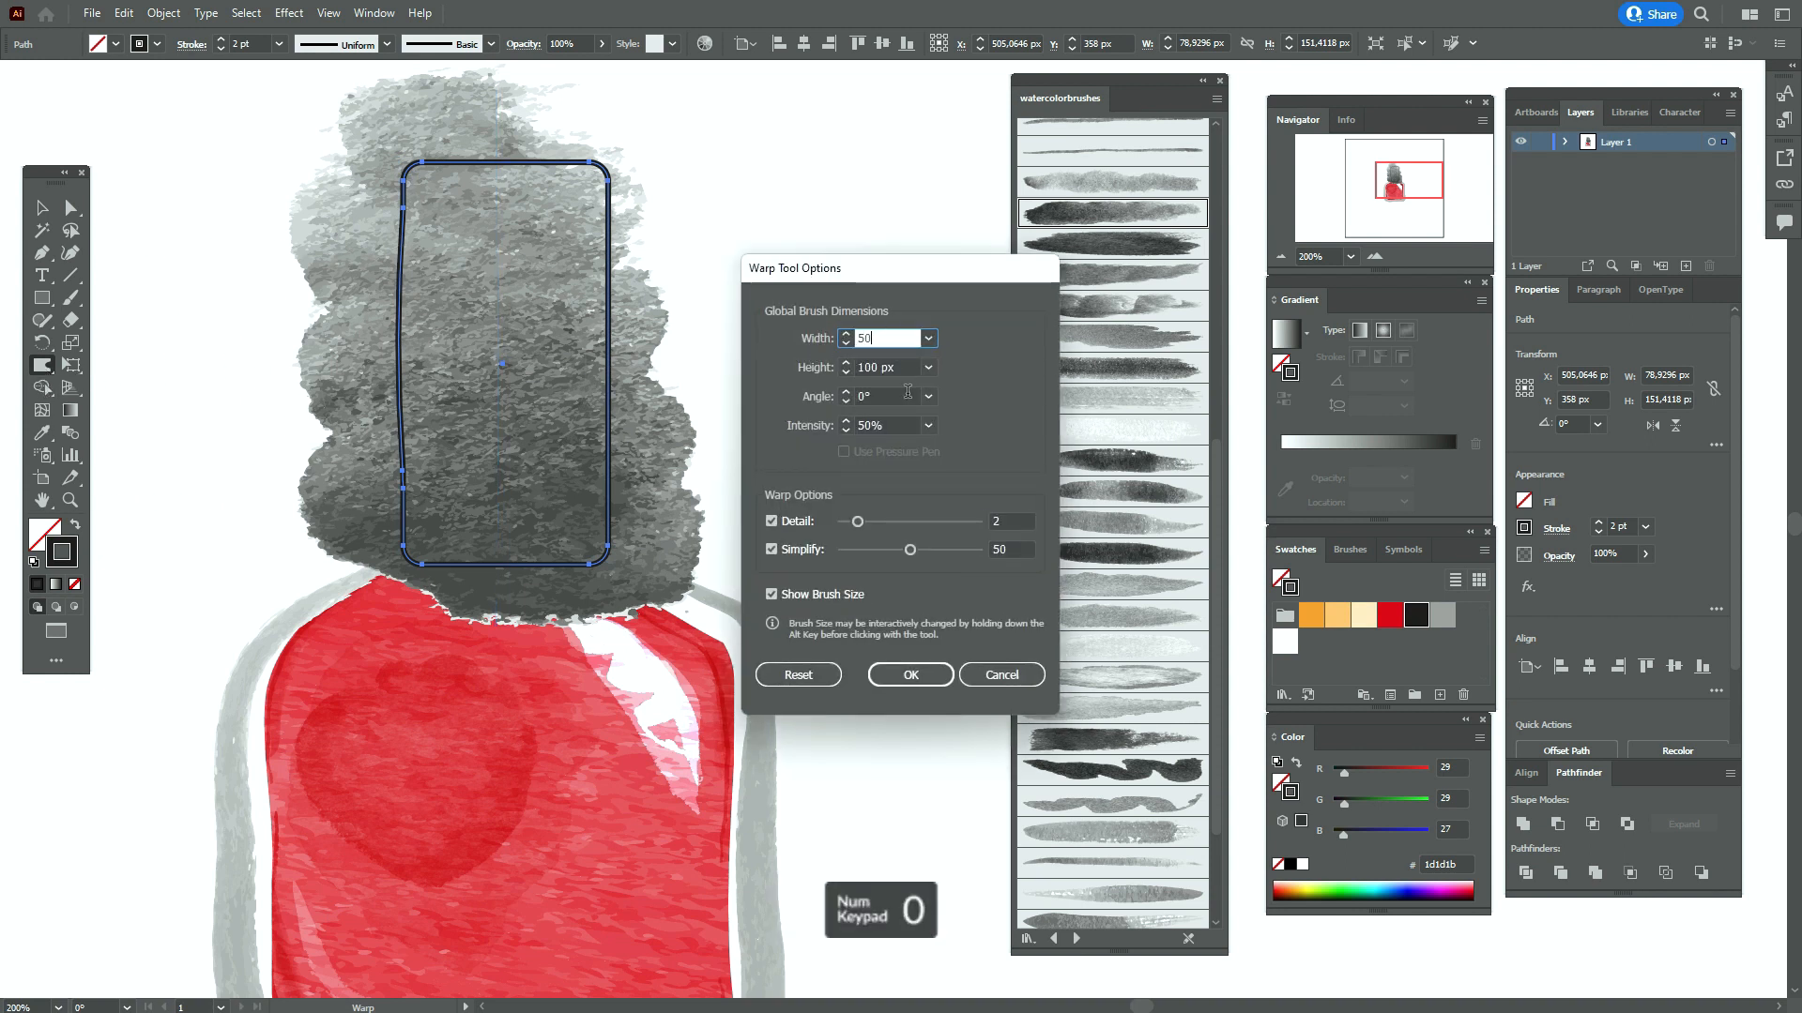
pyautogui.press('Tab')
pyautogui.write('50')
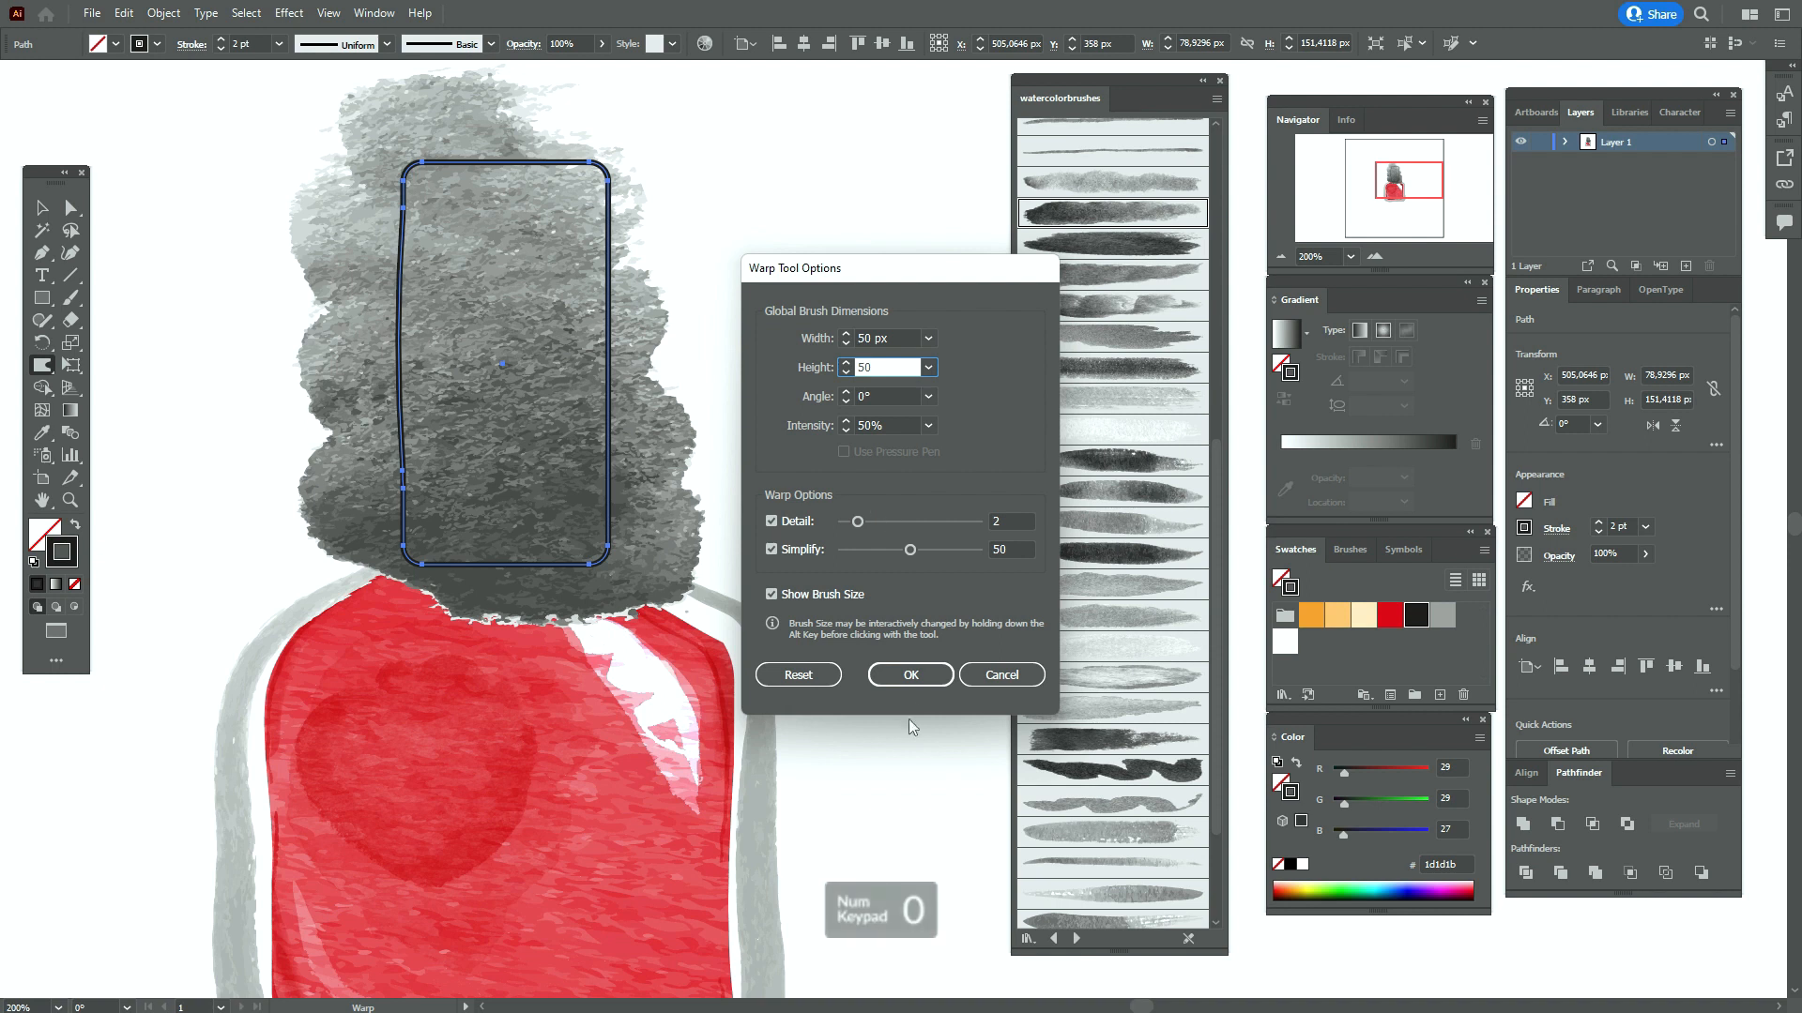
pyautogui.click(910, 675)
# Warp the rounded rectangle's top, bottom and right edges into slight hand-drawn curves, and deselect it
pyautogui.moveTo(508, 178); pyautogui.dragTo(504, 184)
pyautogui.moveTo(504, 532); pyautogui.dragTo(496, 554)
pyautogui.moveTo(567, 402); pyautogui.dragTo(580, 401)
pyautogui.moveTo(578, 326); pyautogui.dragTo(590, 328)
pyautogui.moveTo(488, 459); pyautogui.dragTo(560, 469)
pyautogui.click(44, 207)
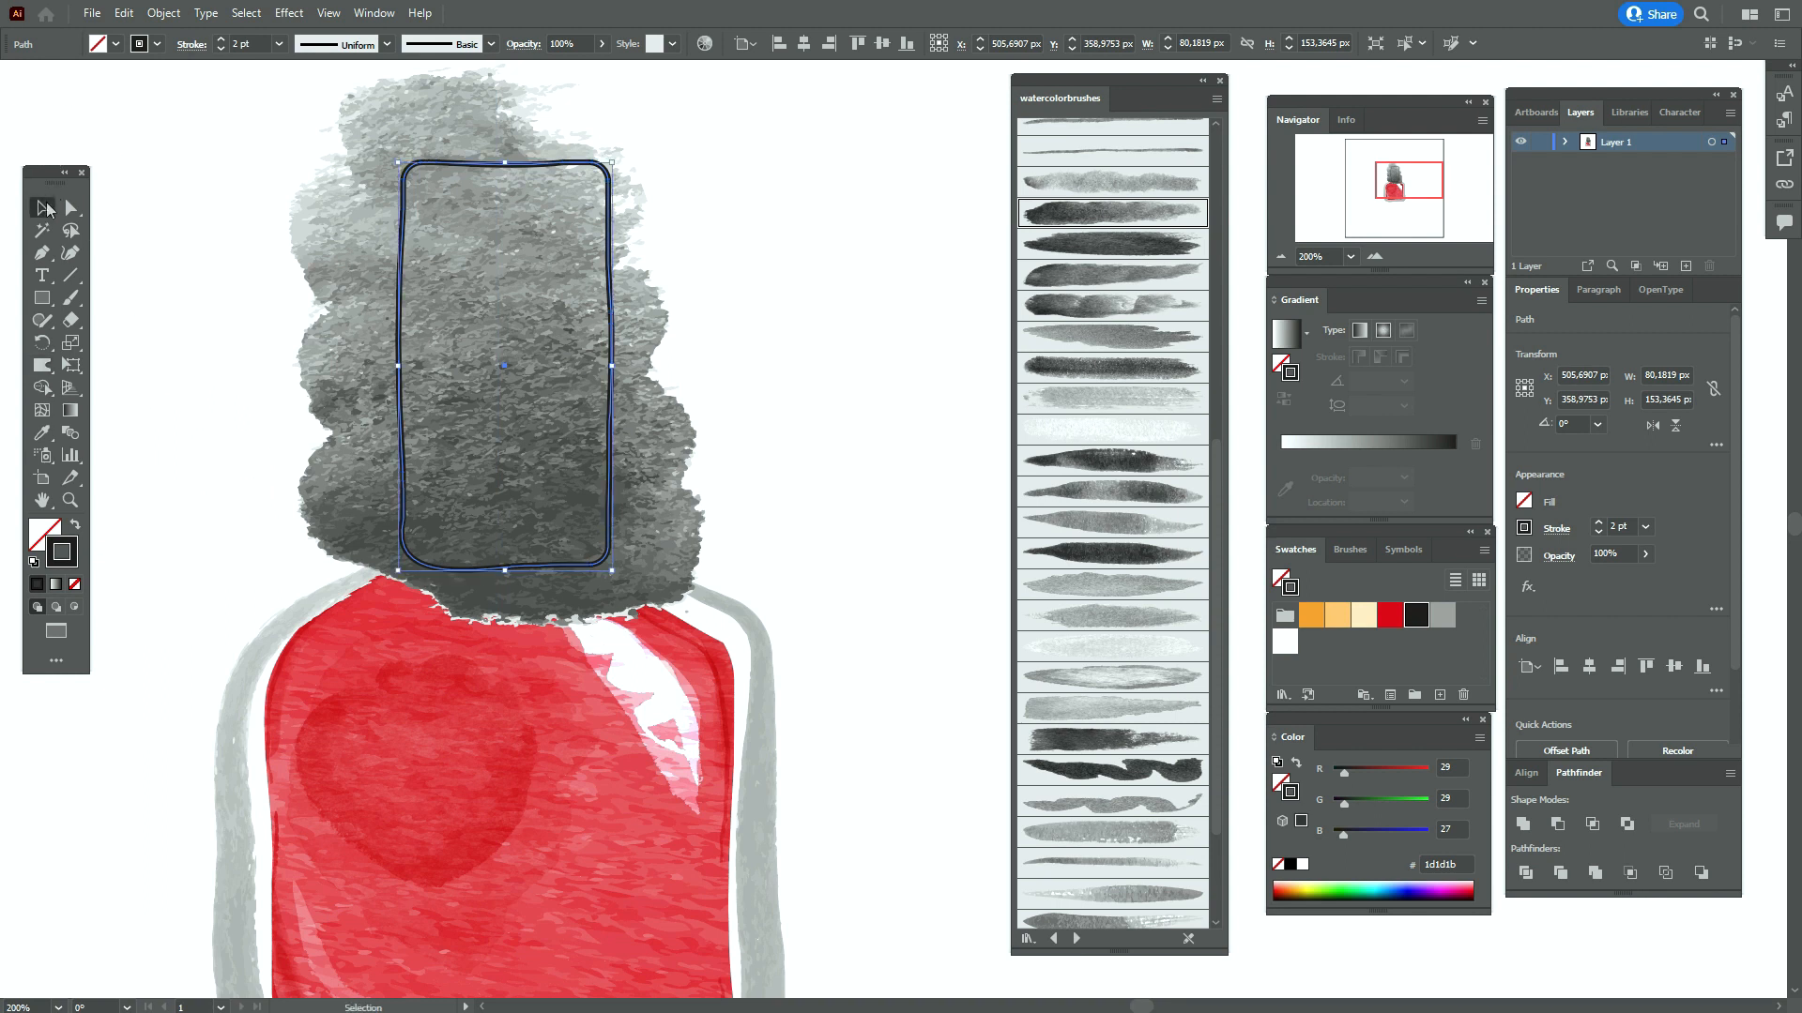
pyautogui.click(848, 268)
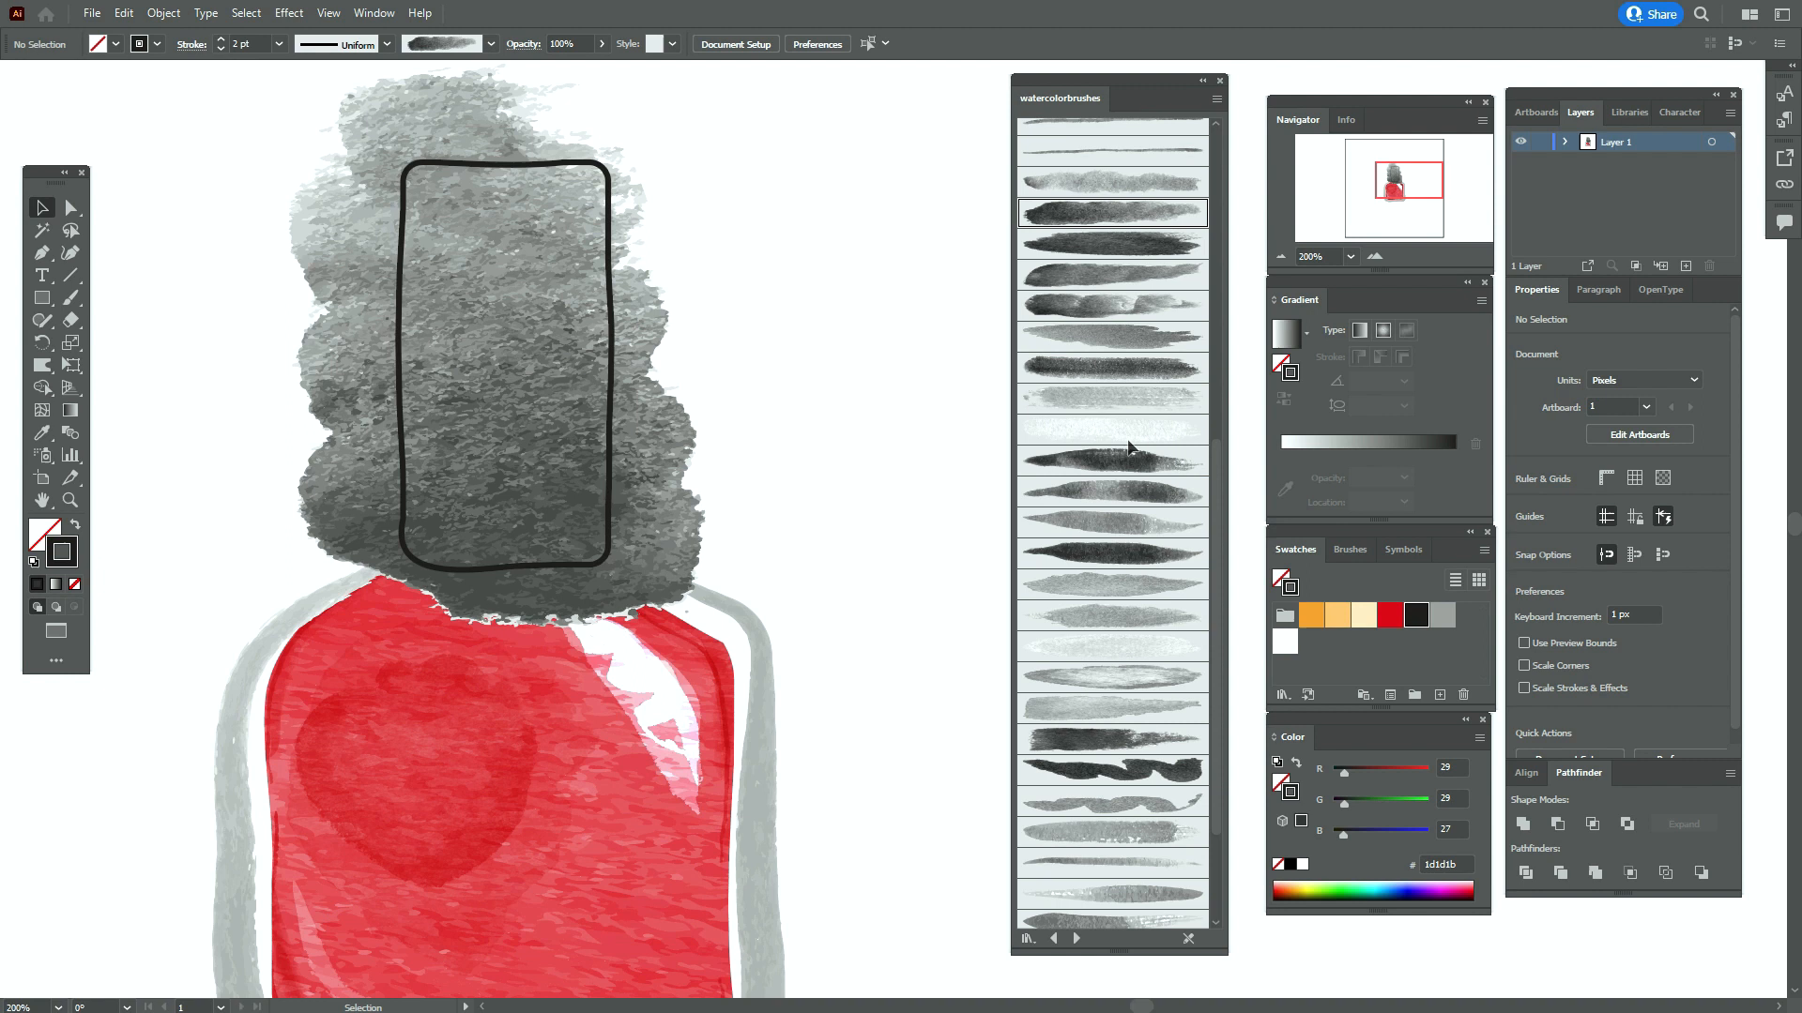
# Set up the Paintbrush with the thin grey watercolor brush, 50% opacity and Multiply blending
pyautogui.scroll(-3, 1130, 479)
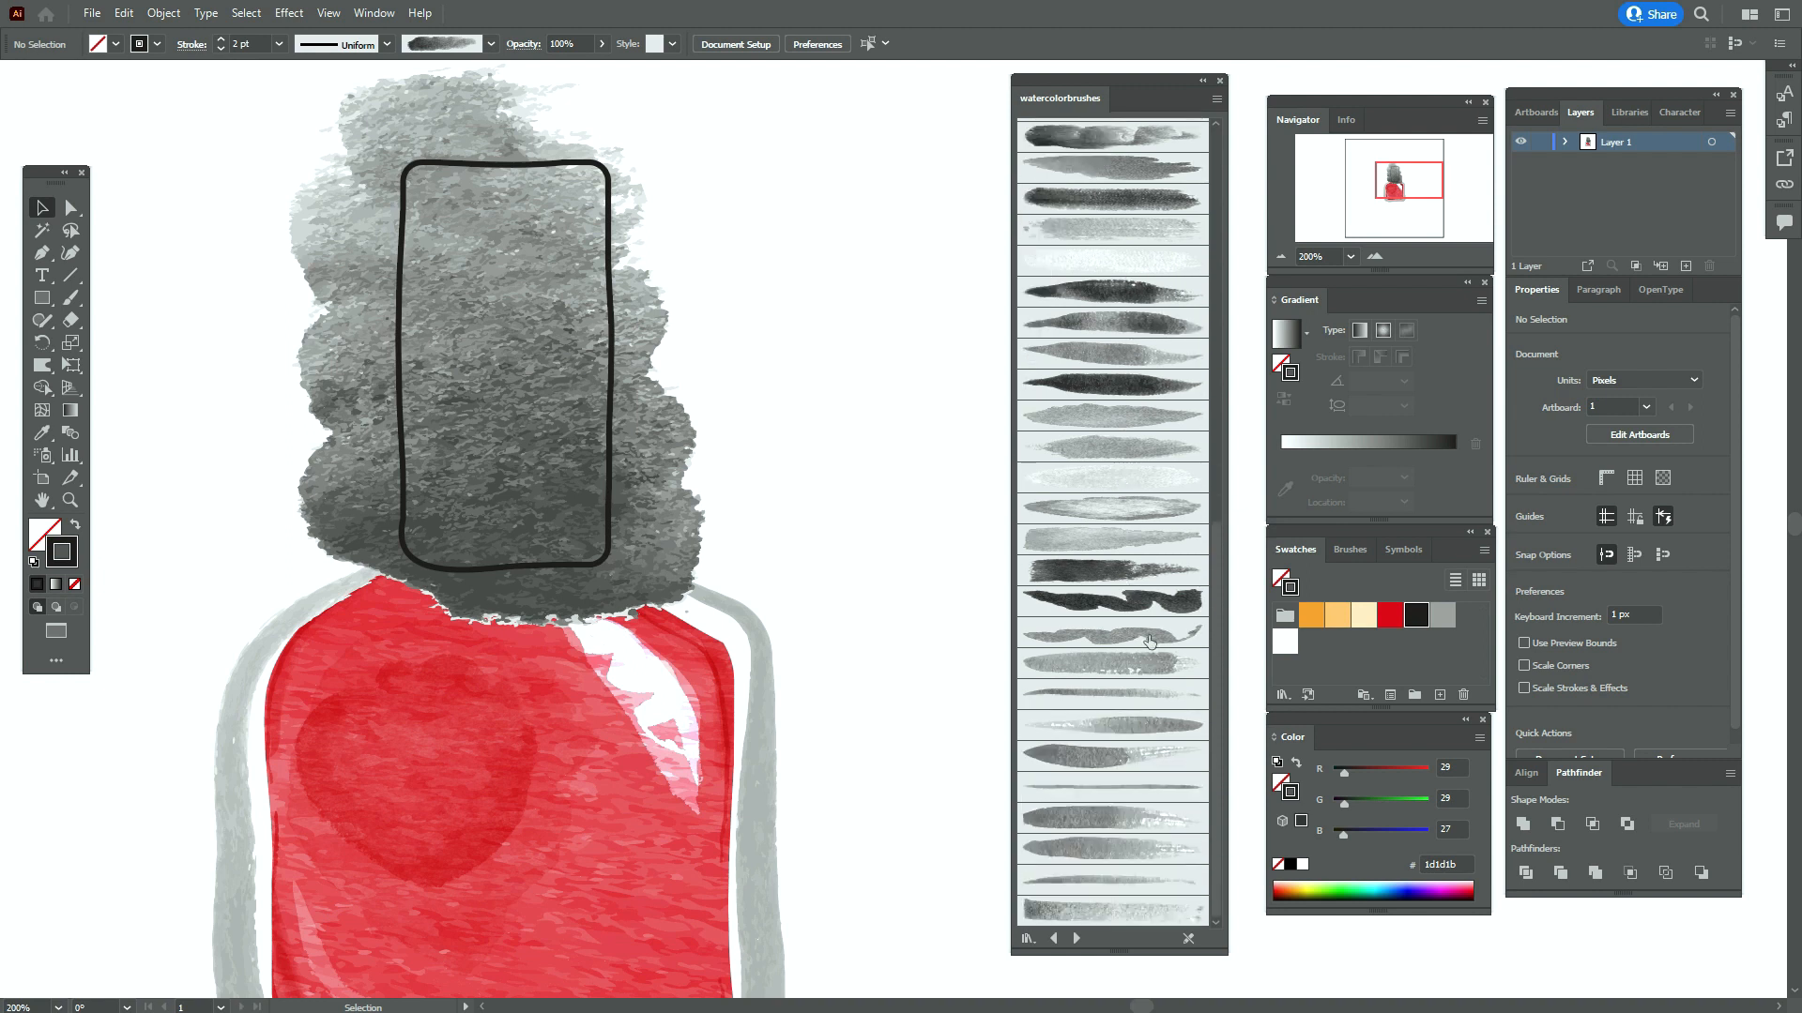
pyautogui.click(1156, 699)
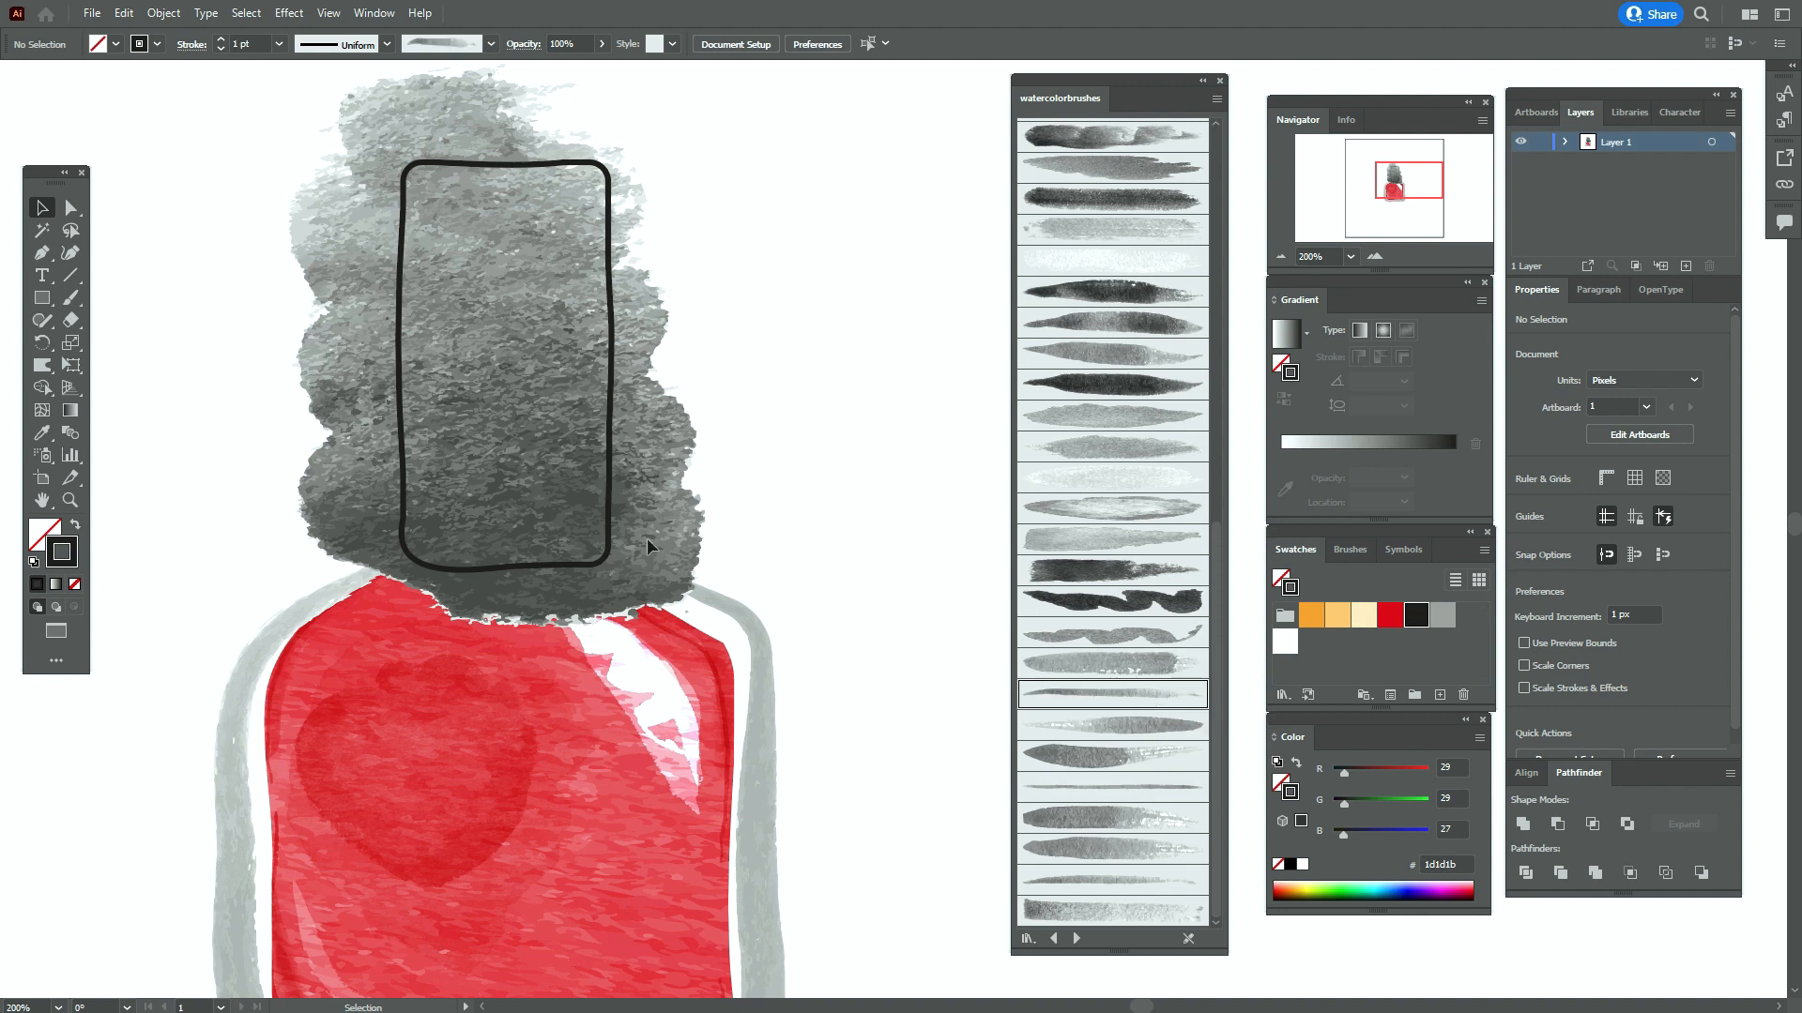
pyautogui.click(69, 299)
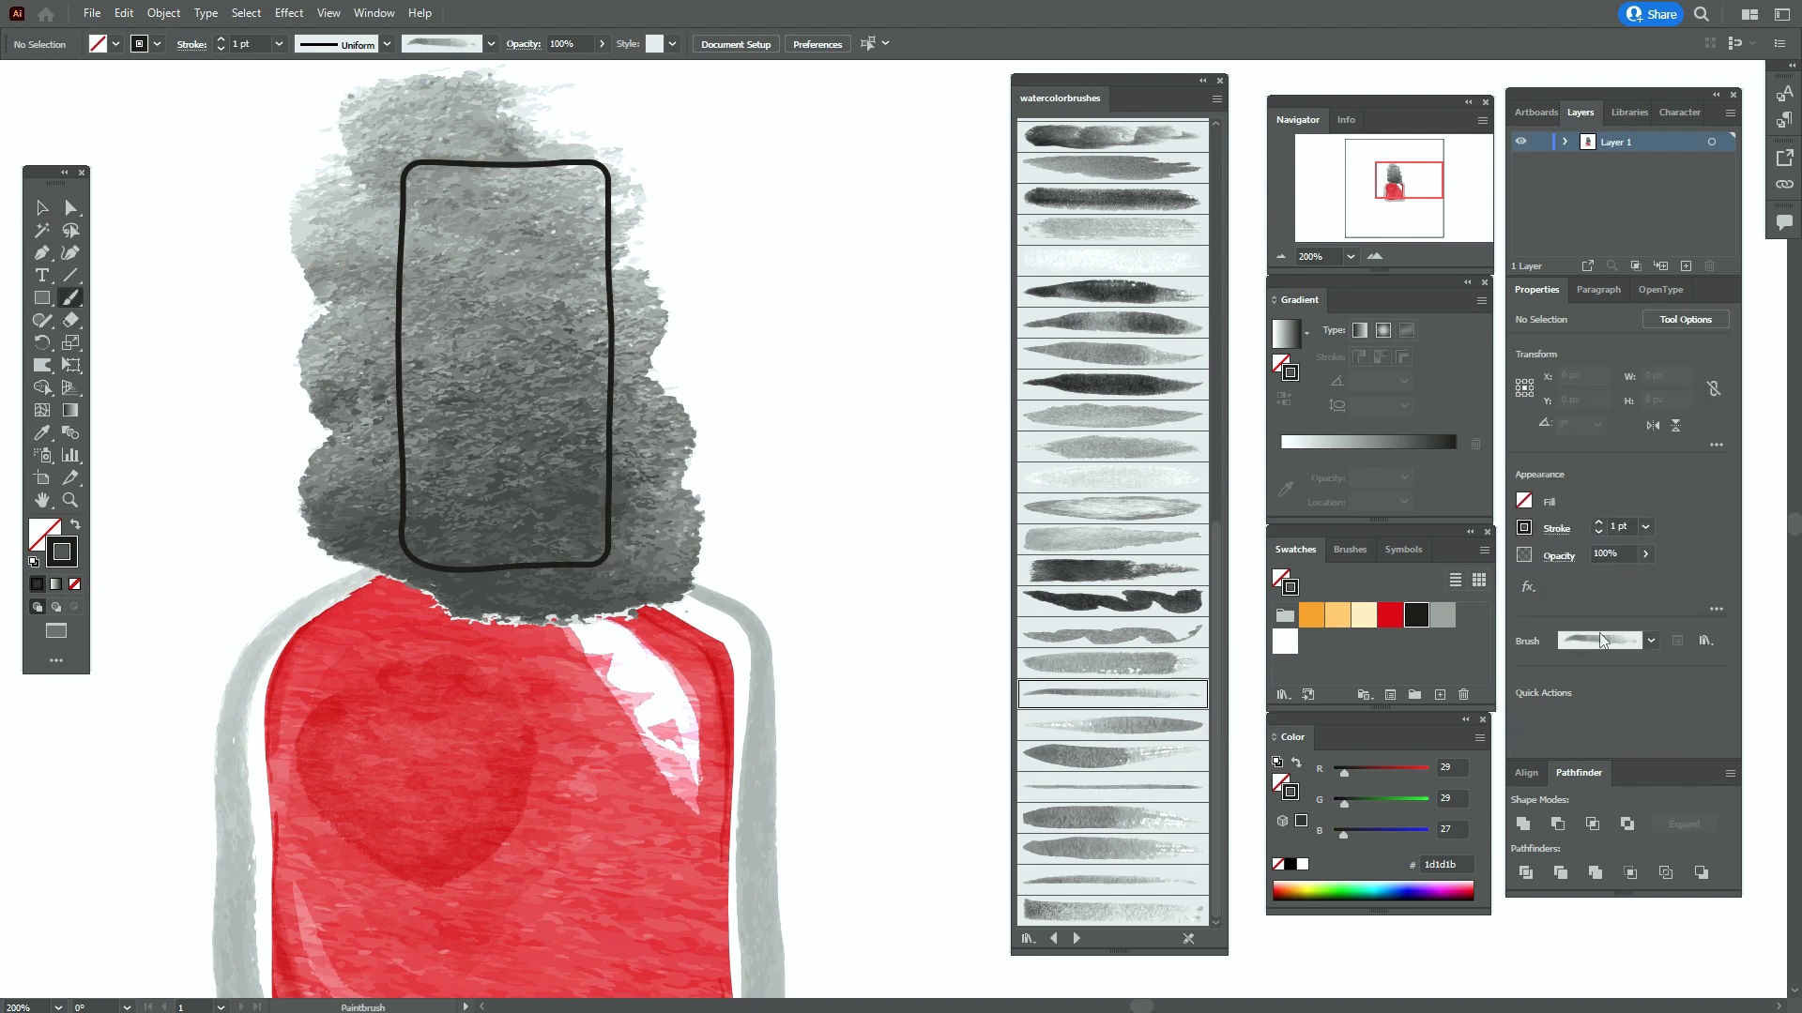
pyautogui.click(1604, 553)
pyautogui.write('50')
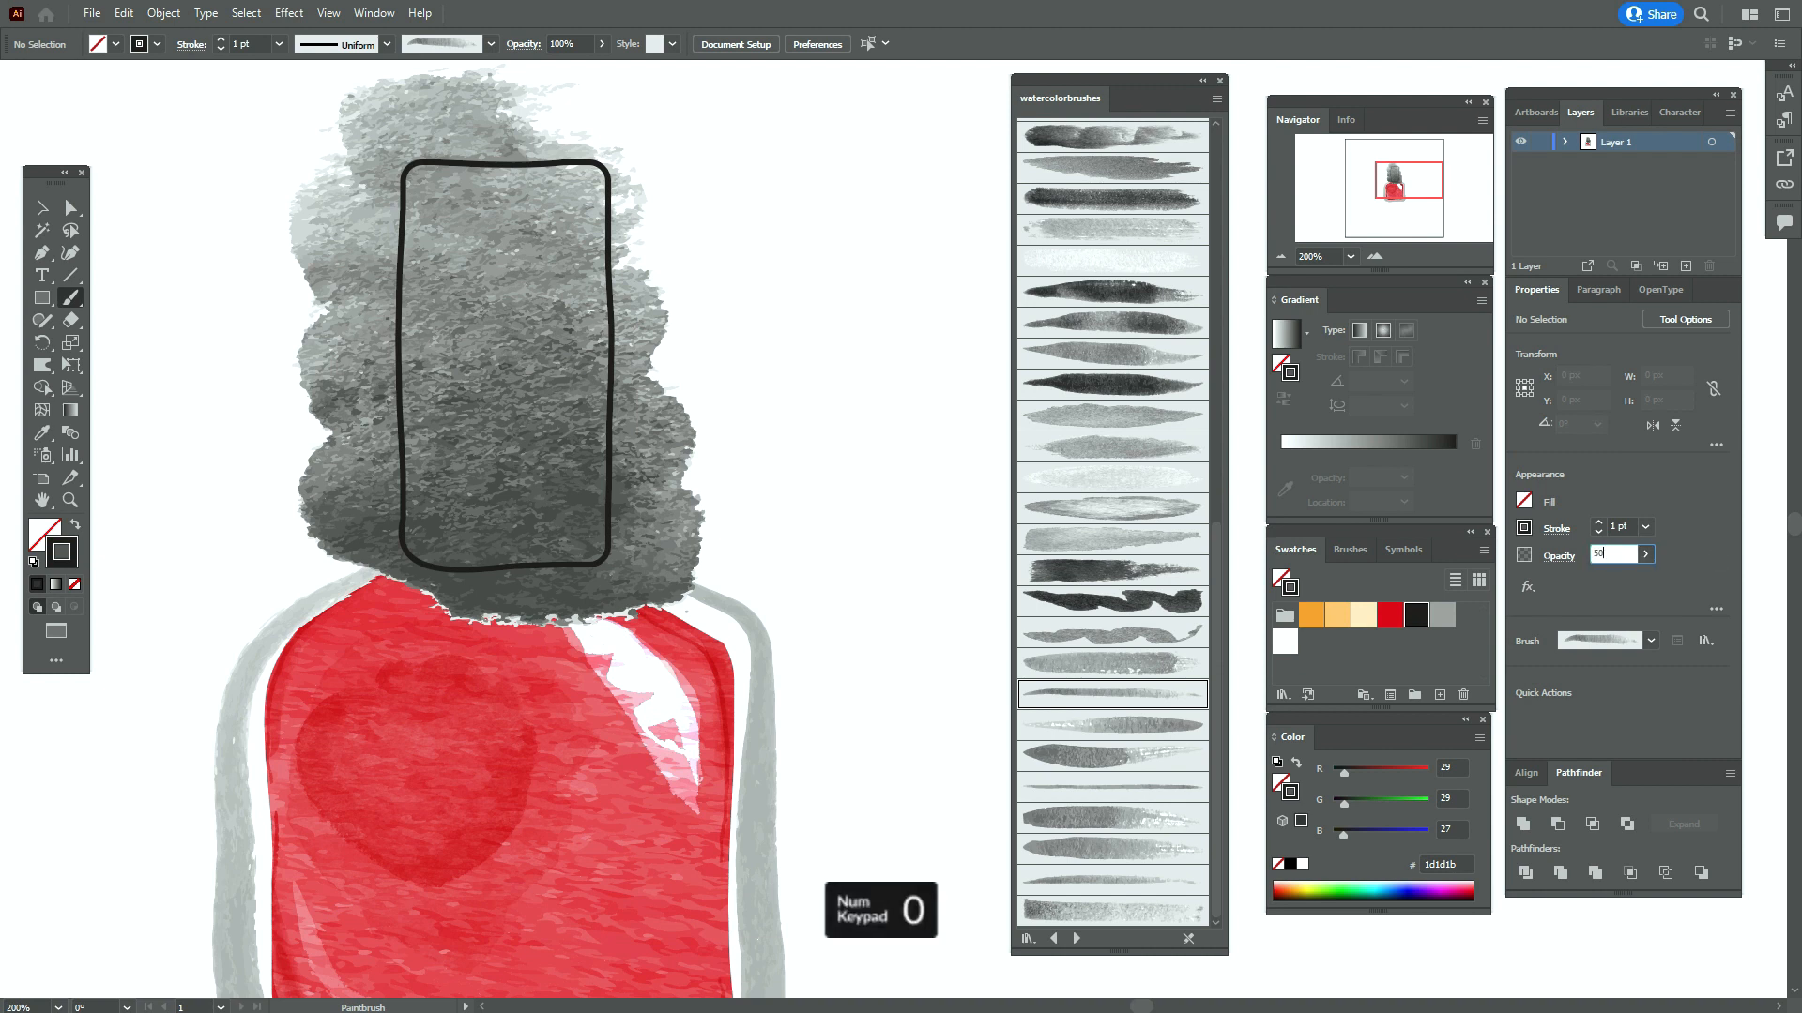
pyautogui.click(1558, 557)
pyautogui.click(1412, 590)
pyautogui.click(1414, 657)
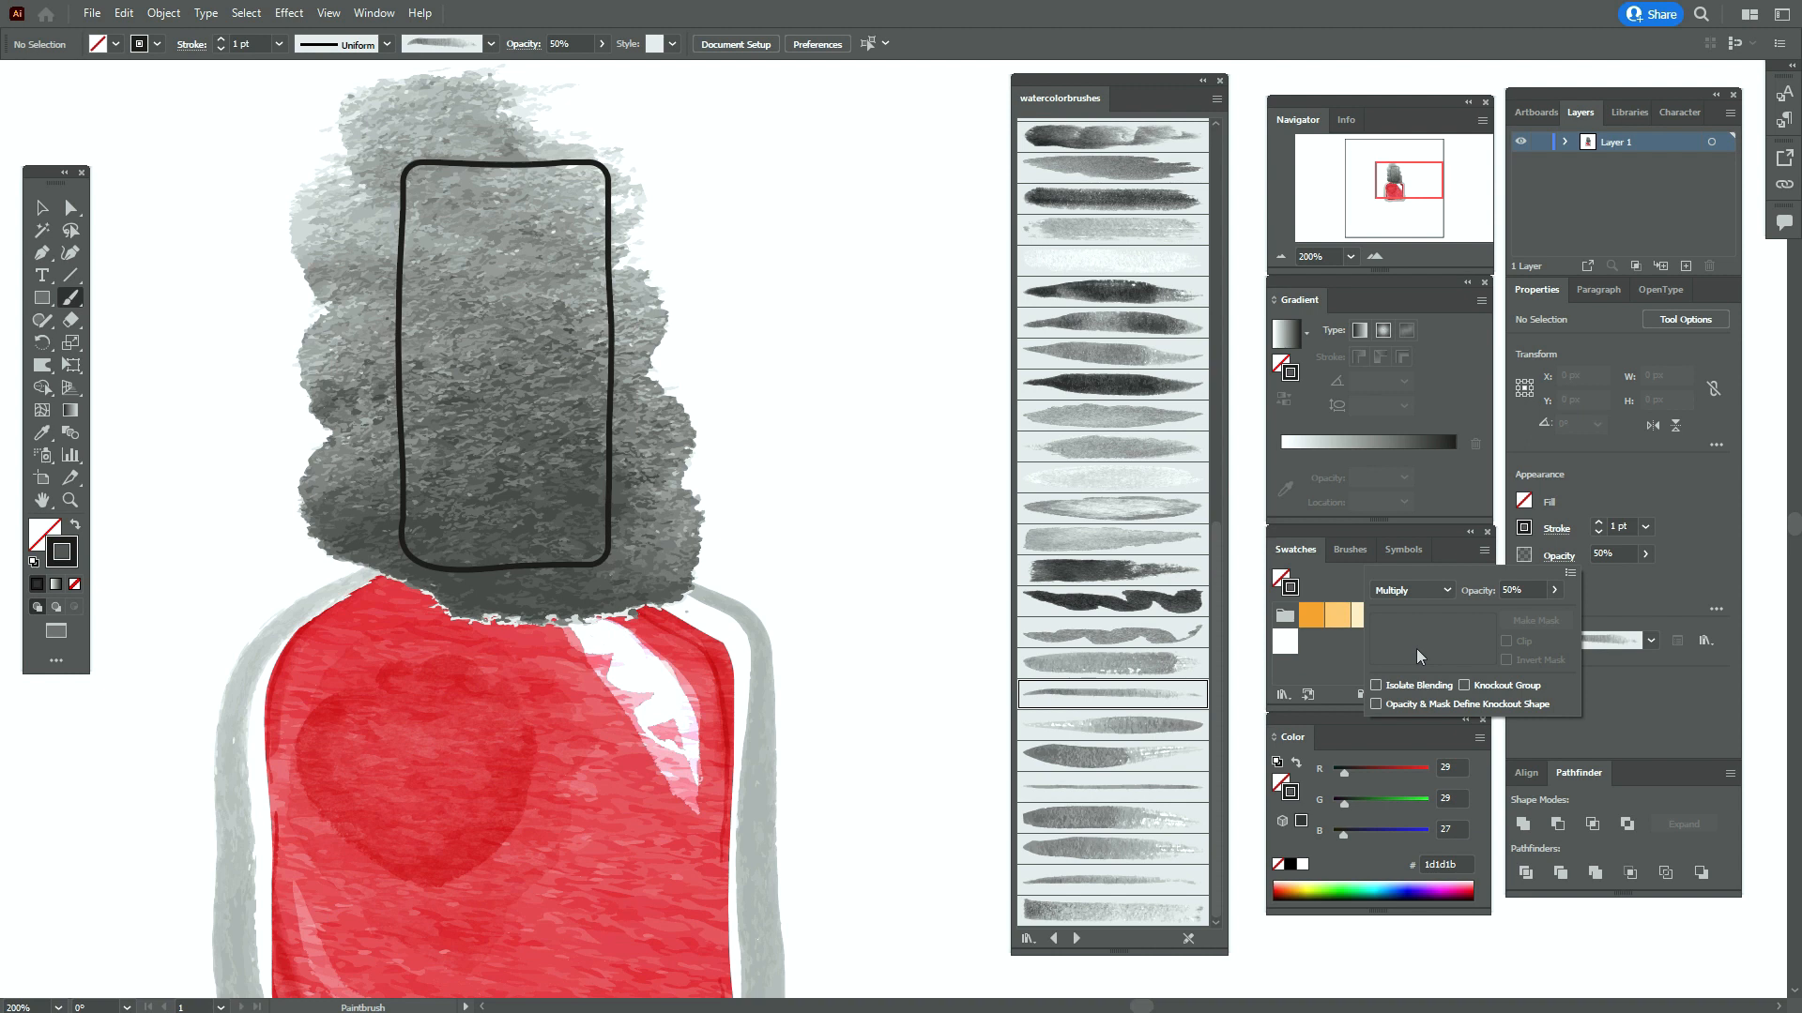
# Paint dark shading strokes along the sides and bottom of the rounded rectangle, over the dark texture
pyautogui.click(73, 299)
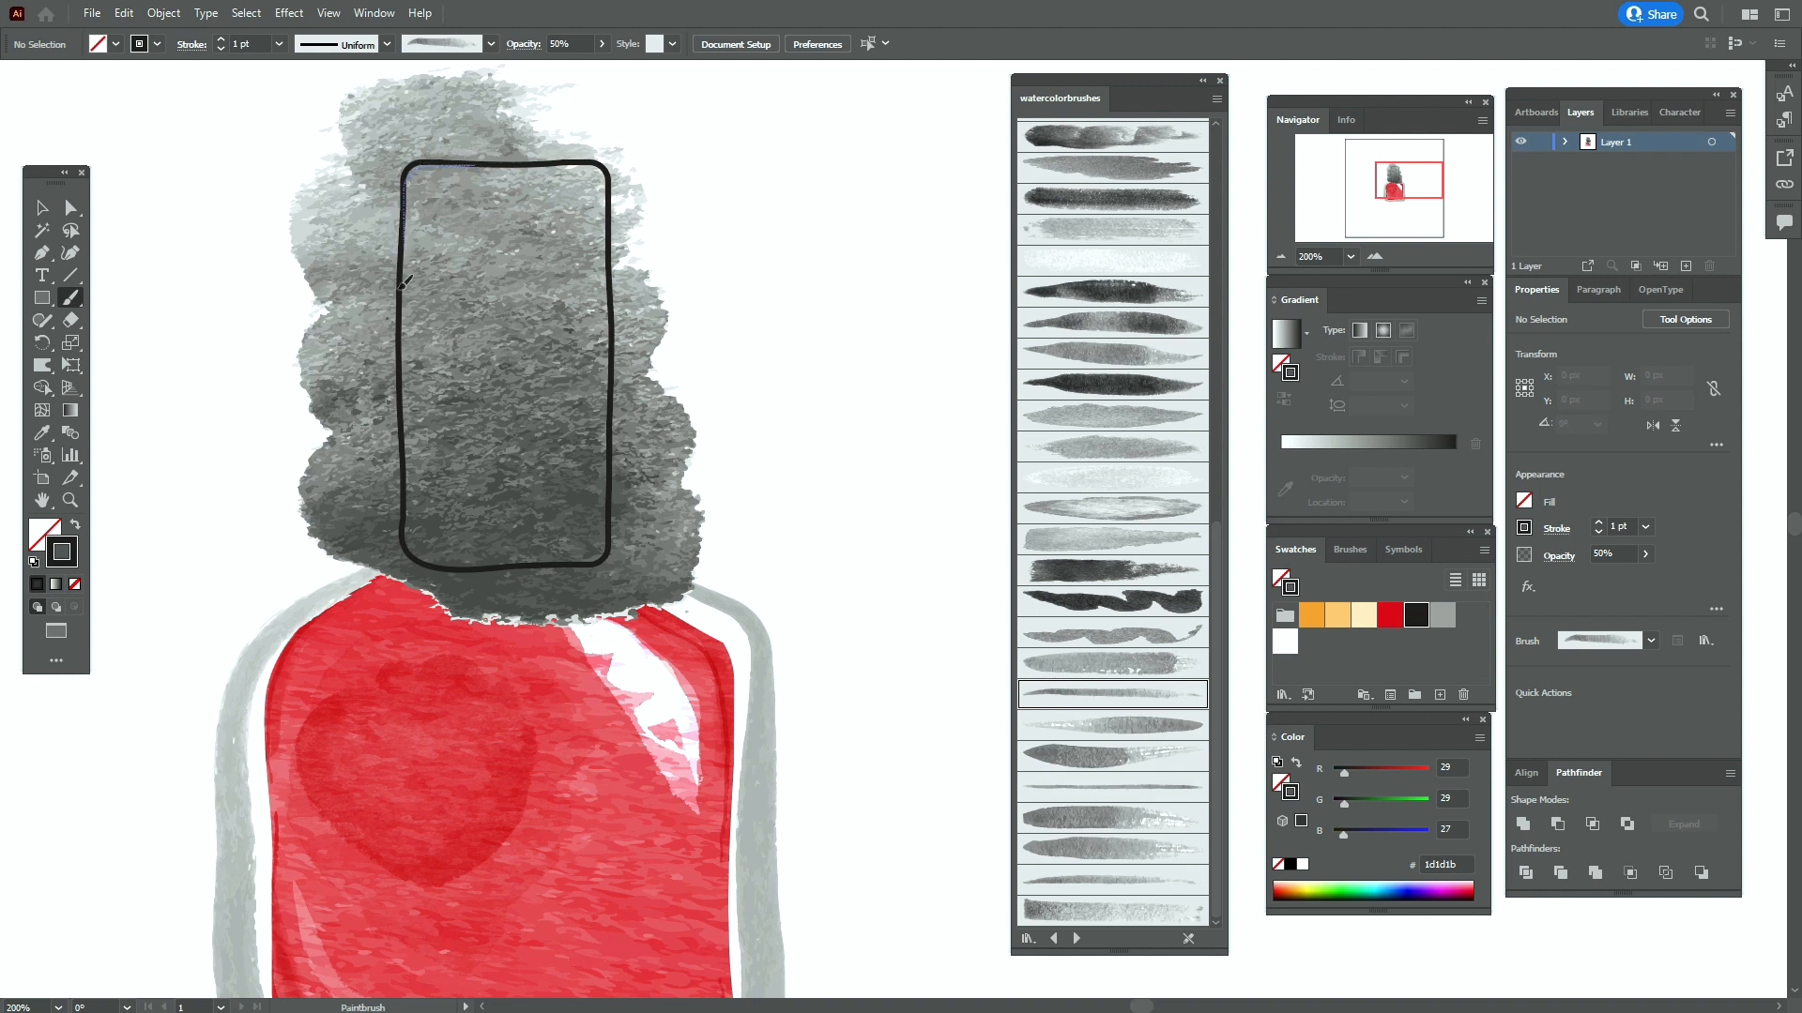
pyautogui.moveTo(405, 418); pyautogui.dragTo(405, 420)
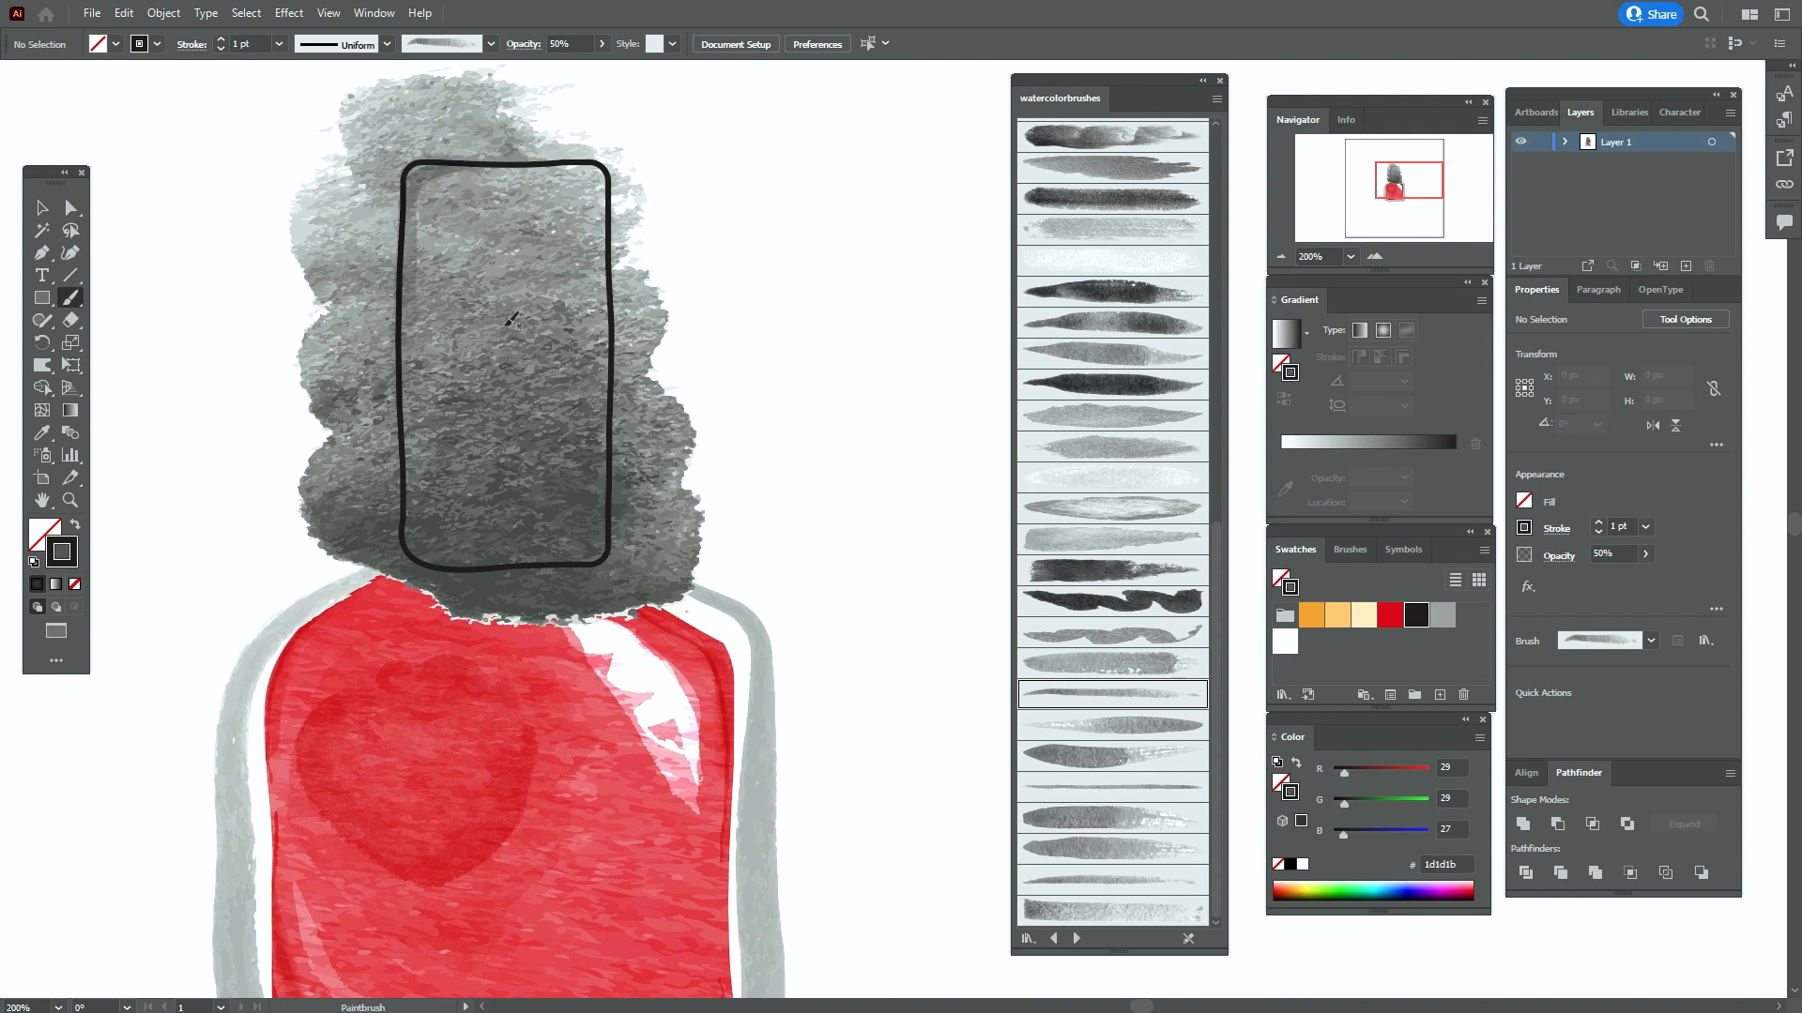
pyautogui.moveTo(459, 562); pyautogui.dragTo(602, 544)
pyautogui.moveTo(615, 333); pyautogui.dragTo(616, 334)
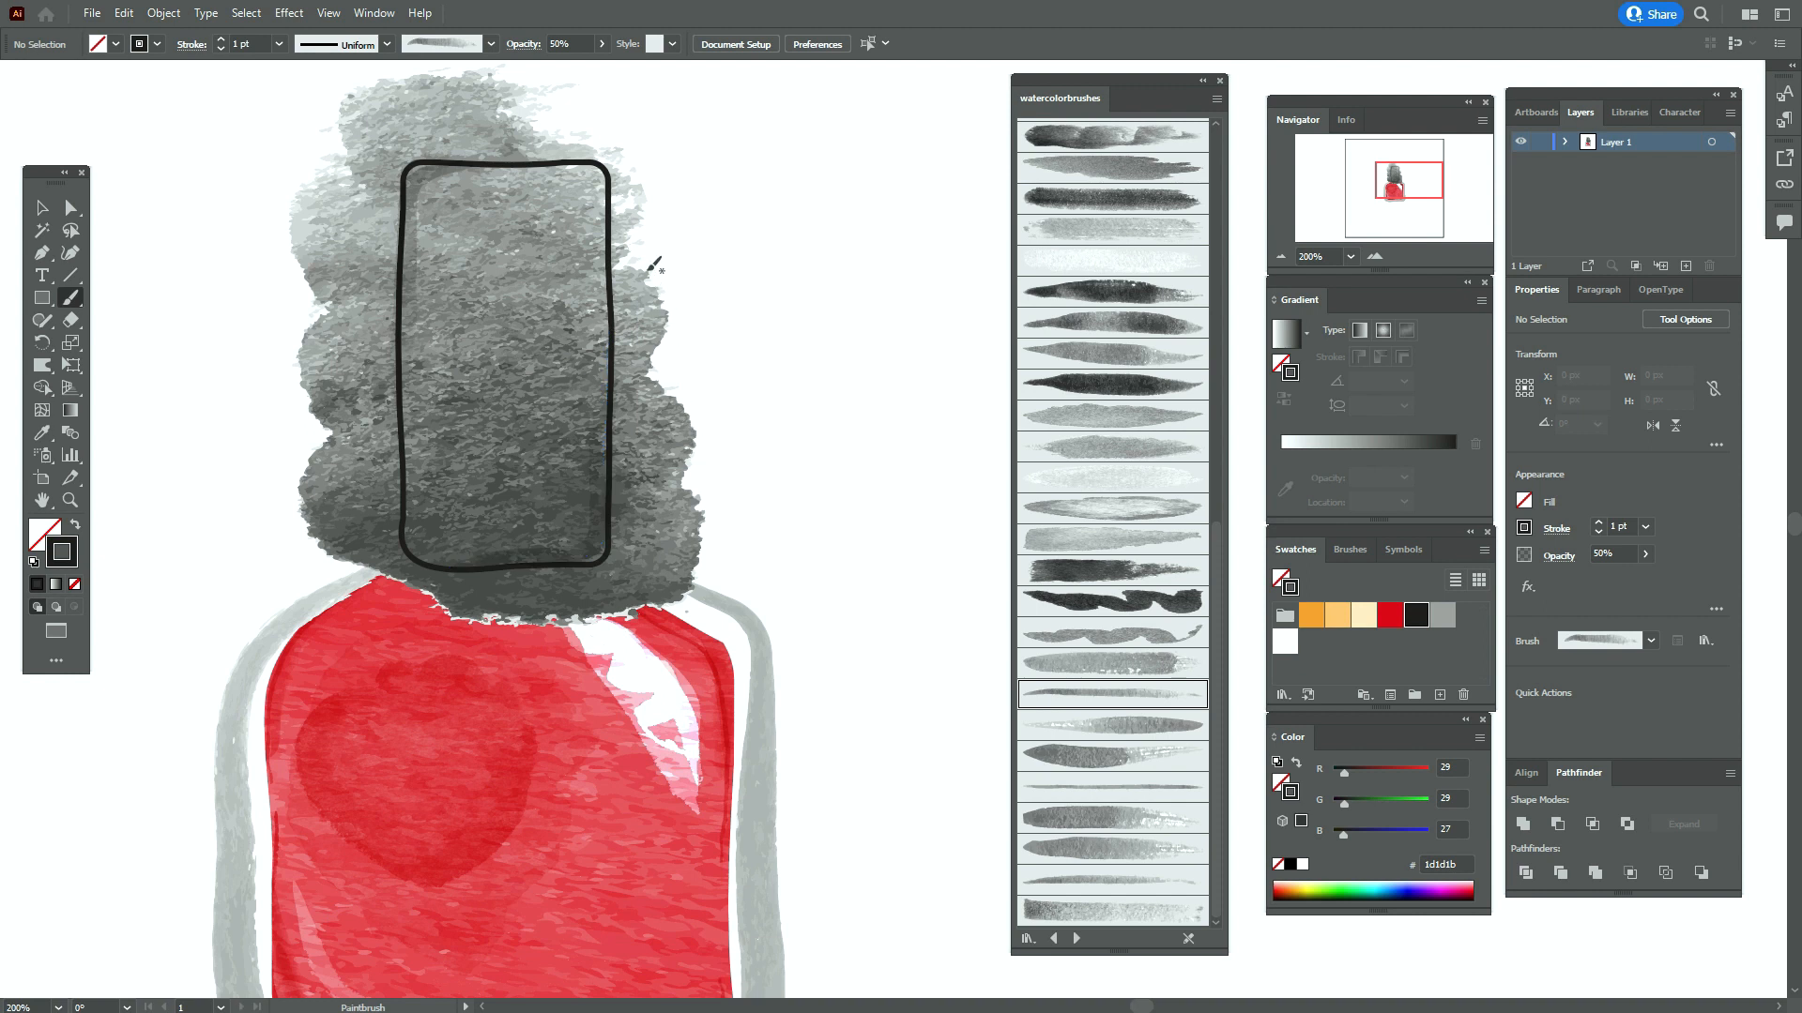
# Bring the rounded rectangle to the front, above the dark texture and shading strokes
pyautogui.click(43, 212)
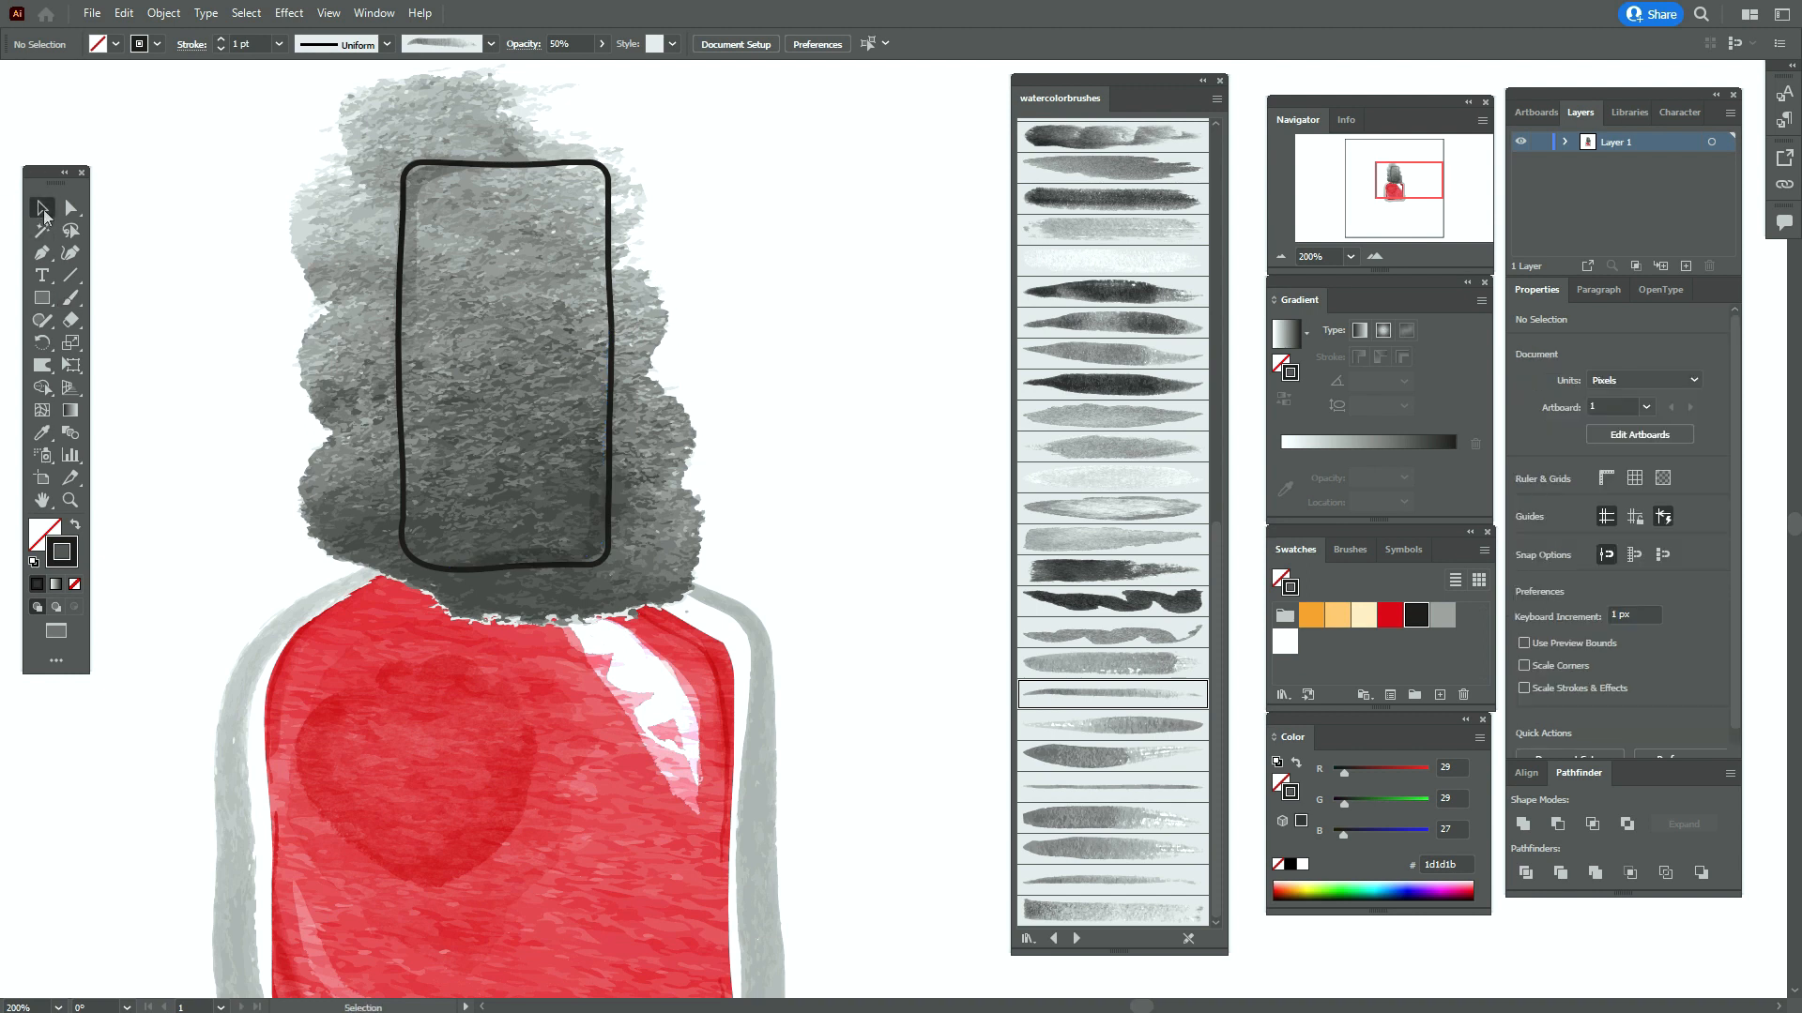
pyautogui.click(518, 171)
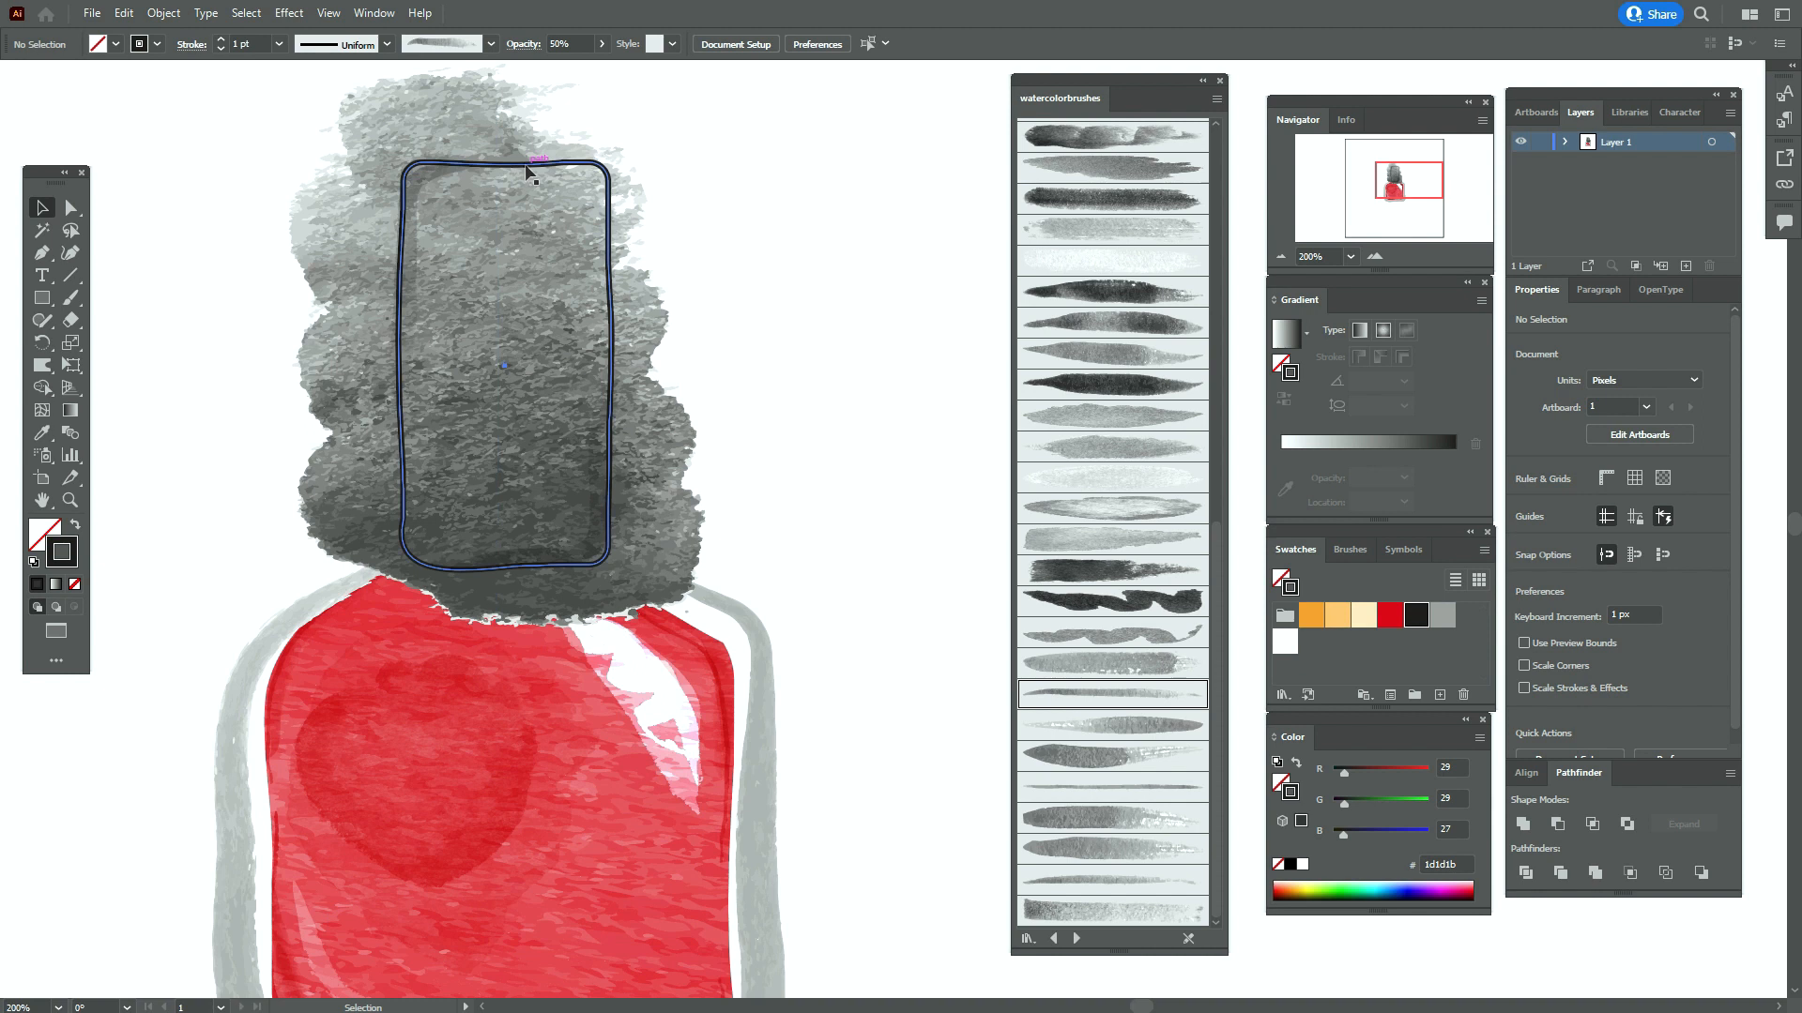
pyautogui.rightClick(524, 169)
pyautogui.click(816, 518)
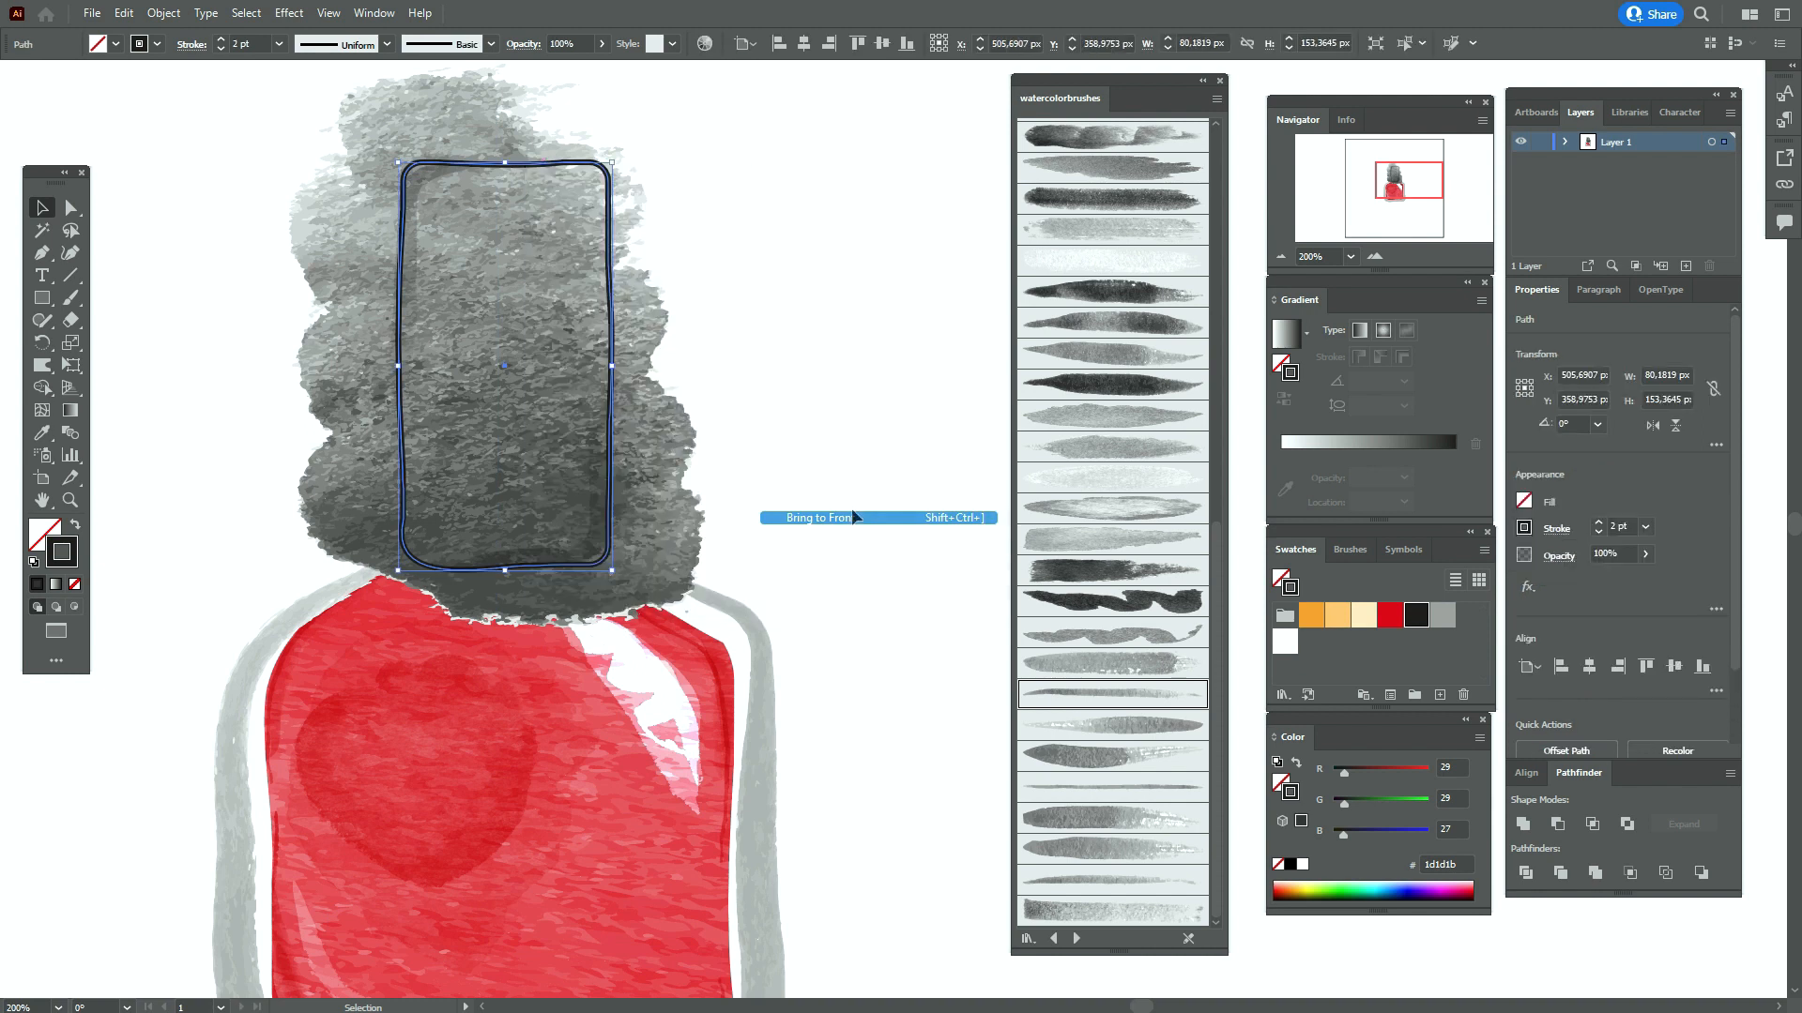
# Clip the dark texture and its shading strokes to the rounded rectangle, leaving the grey outline out of the selection
pyautogui.moveTo(244, 139); pyautogui.dragTo(745, 516)
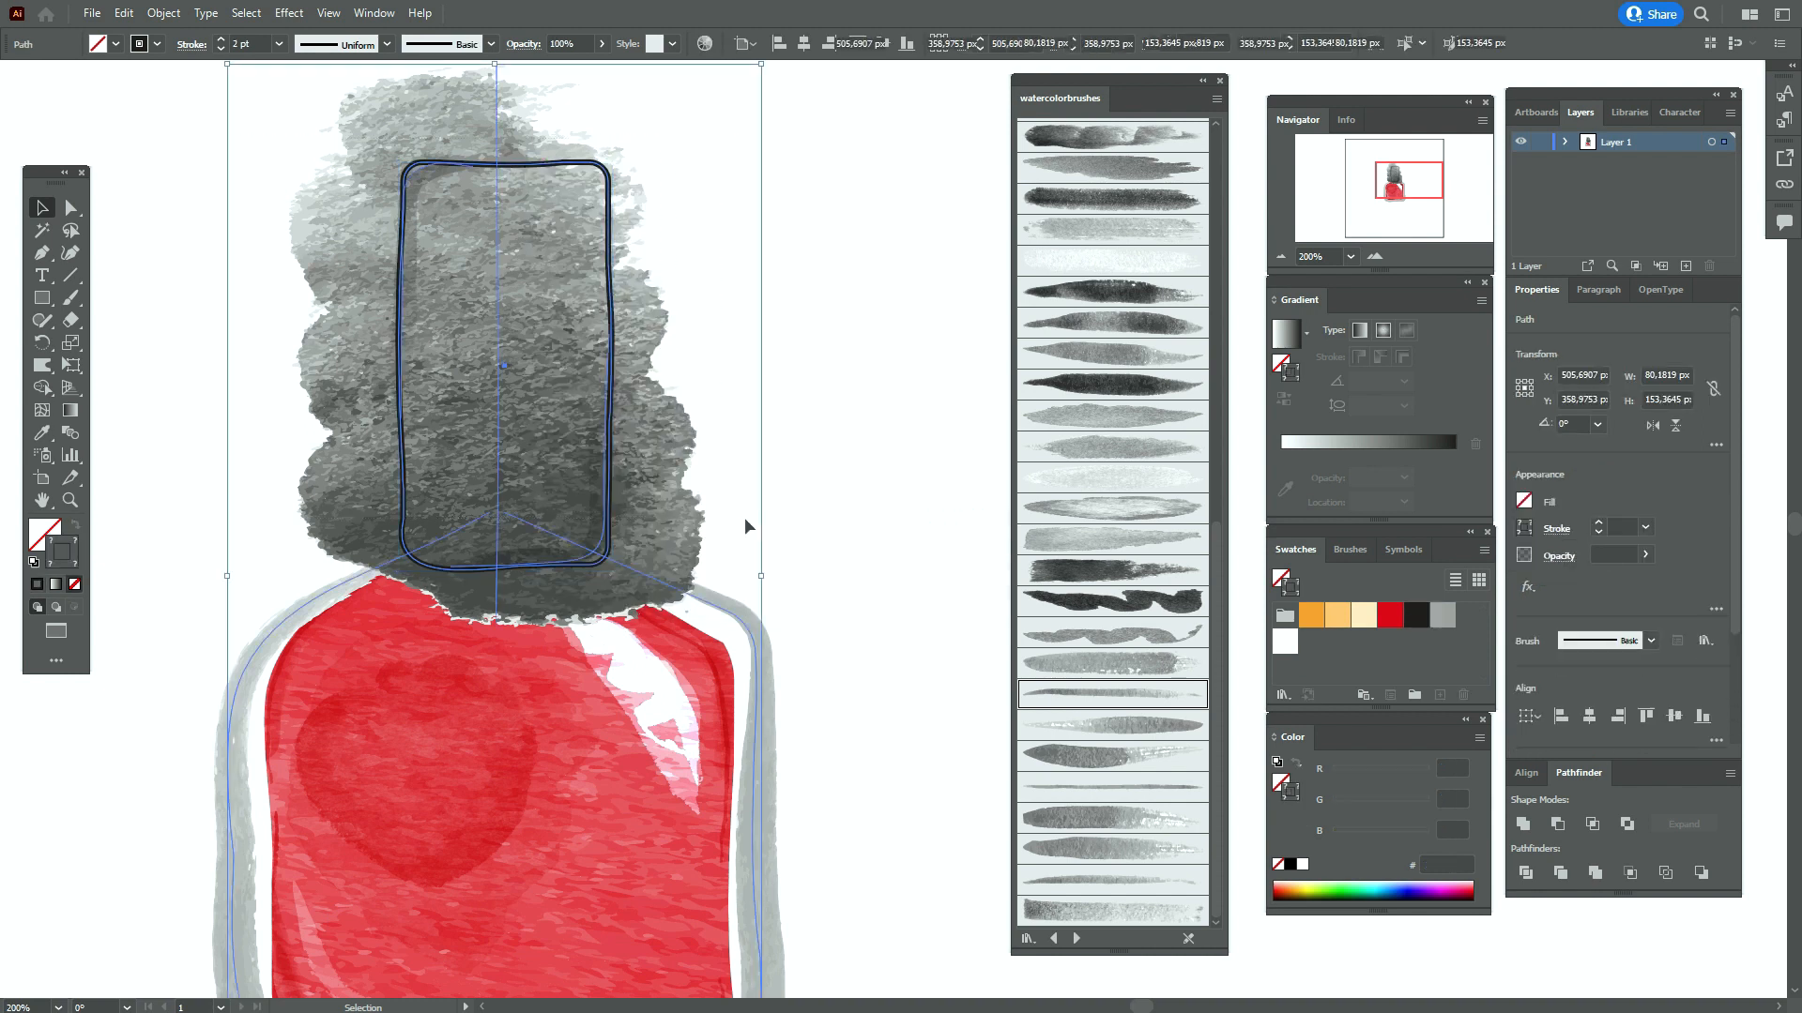
pyautogui.hotkey('ctrl', 'h')
pyautogui.moveTo(259, 161); pyautogui.dragTo(718, 474)
pyautogui.rightClick(631, 452)
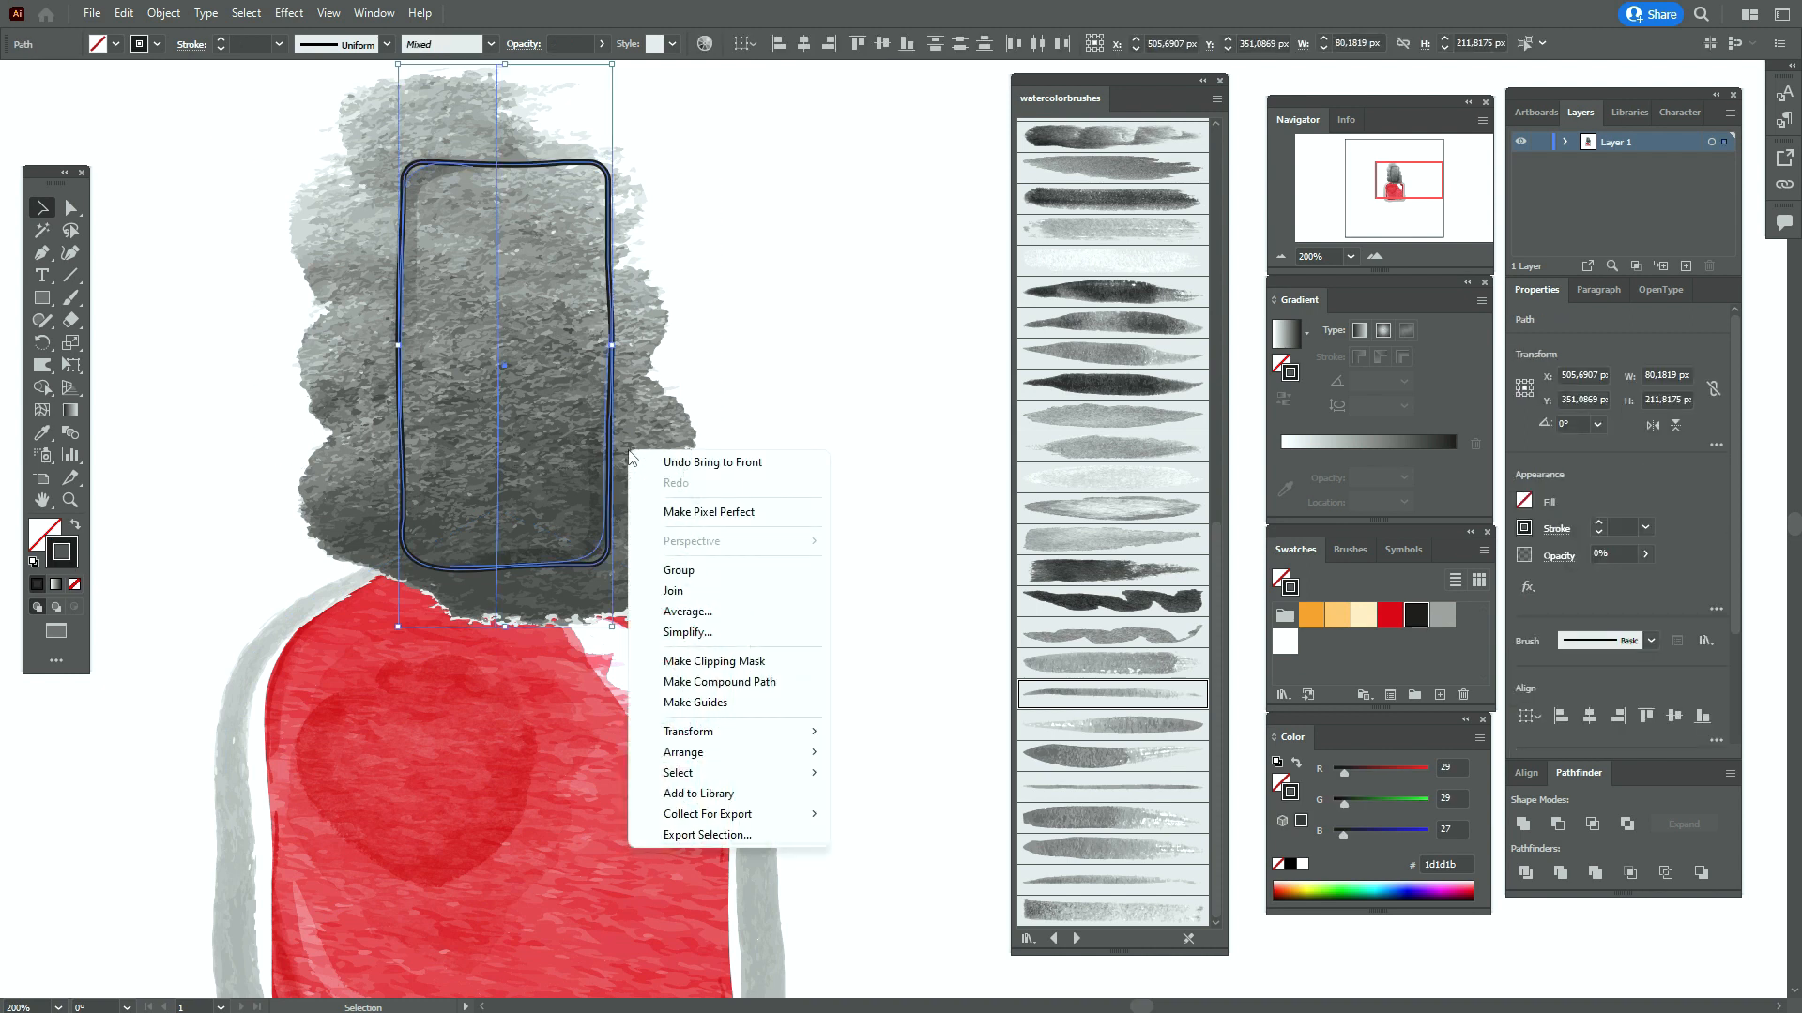
pyautogui.click(723, 657)
pyautogui.click(784, 471)
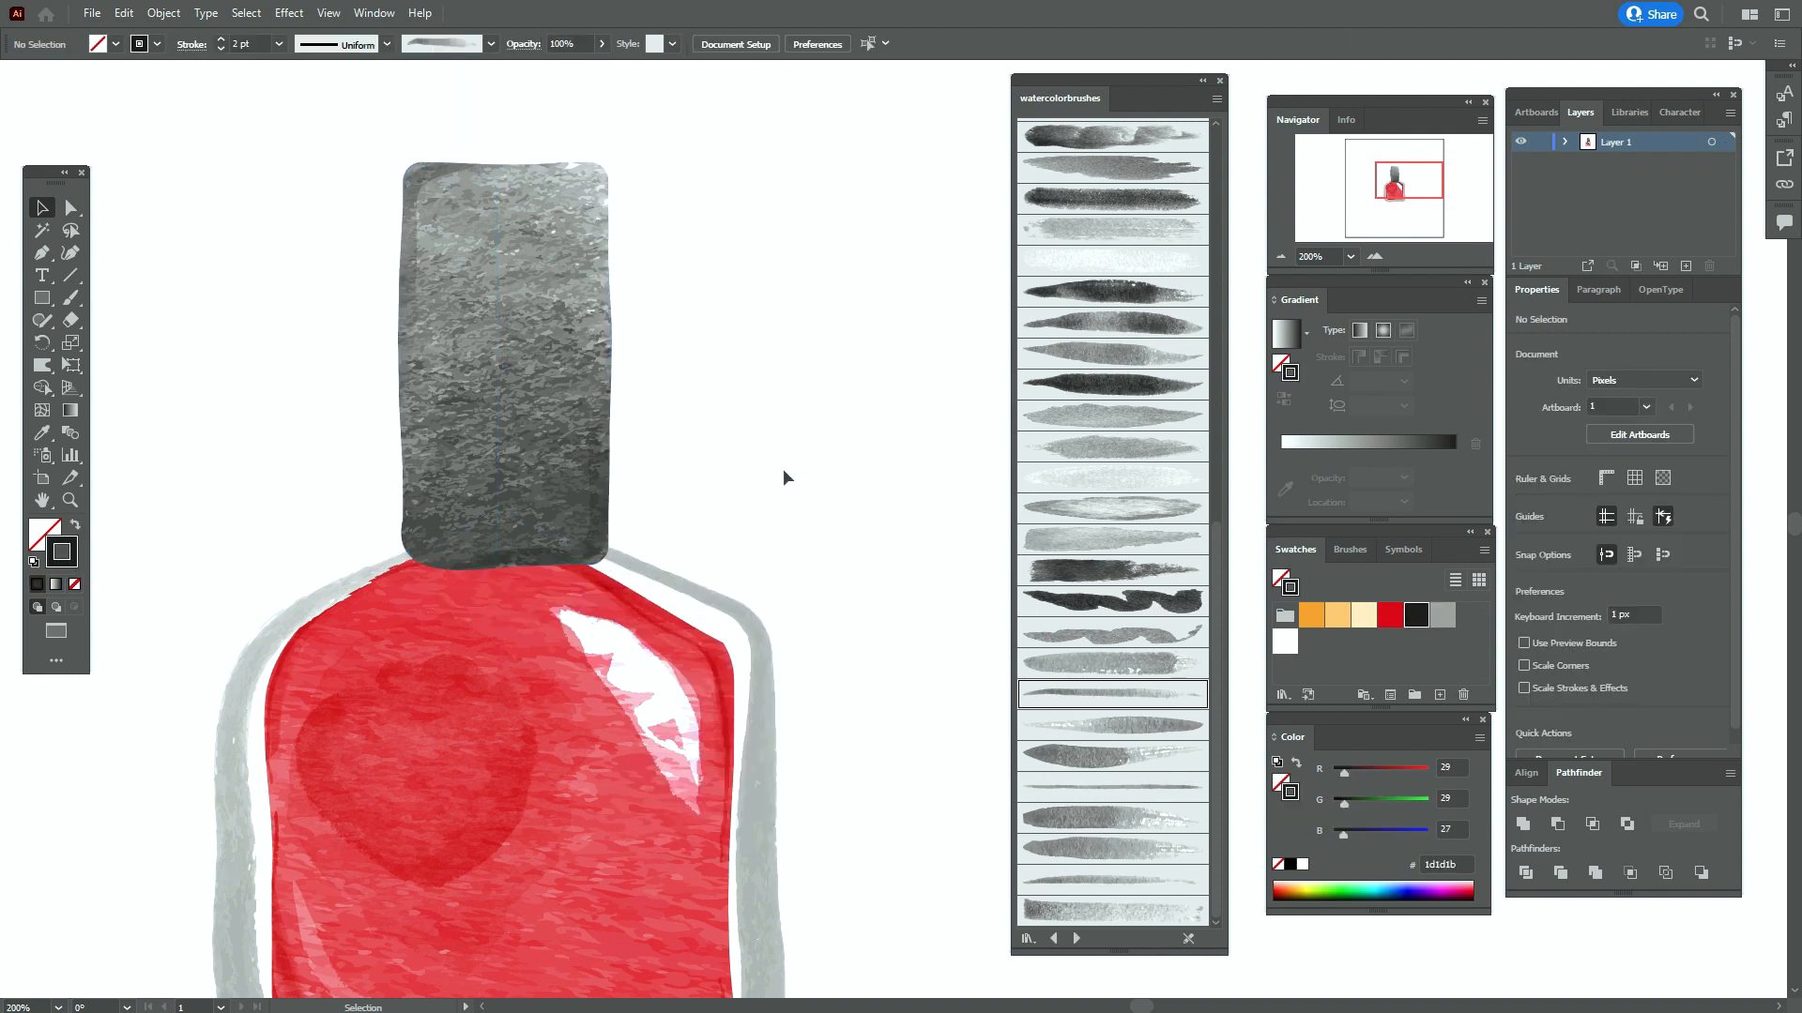
# Release the rounded rectangle's clipping mask and rotate the dark texture stroke 180°
pyautogui.click(68, 501)
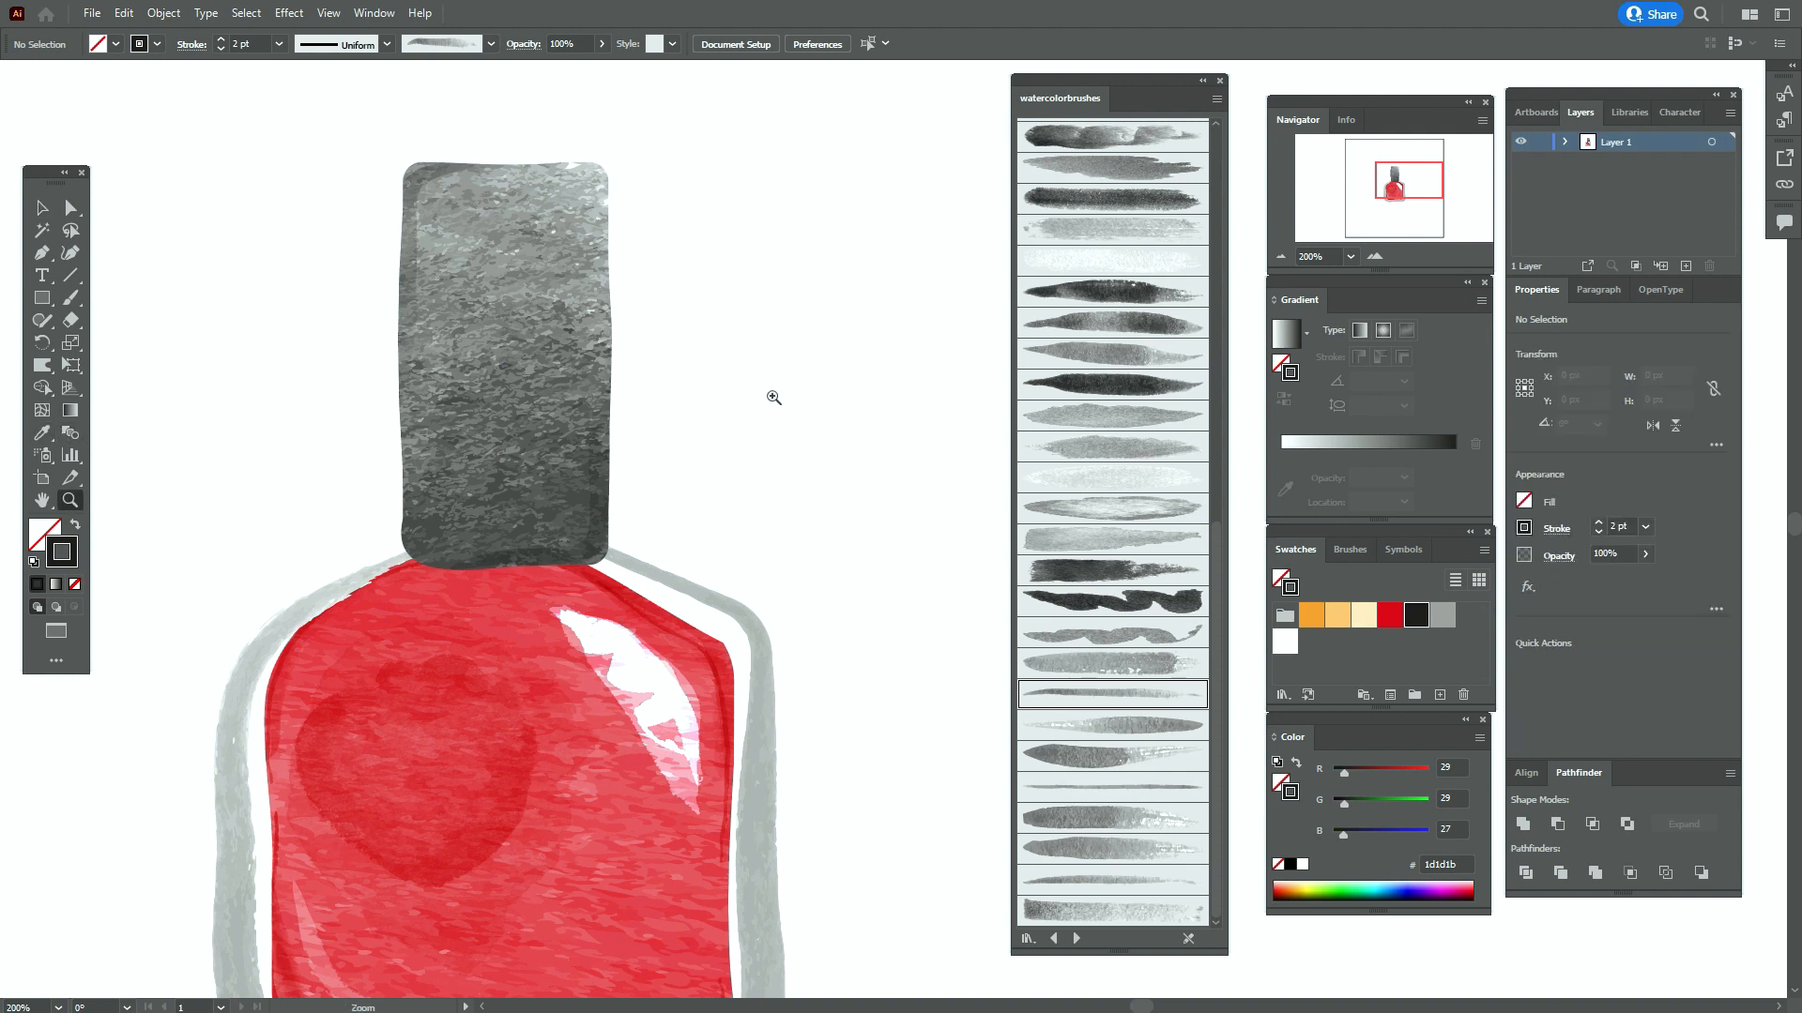
pyautogui.click(42, 207)
pyautogui.click(589, 368)
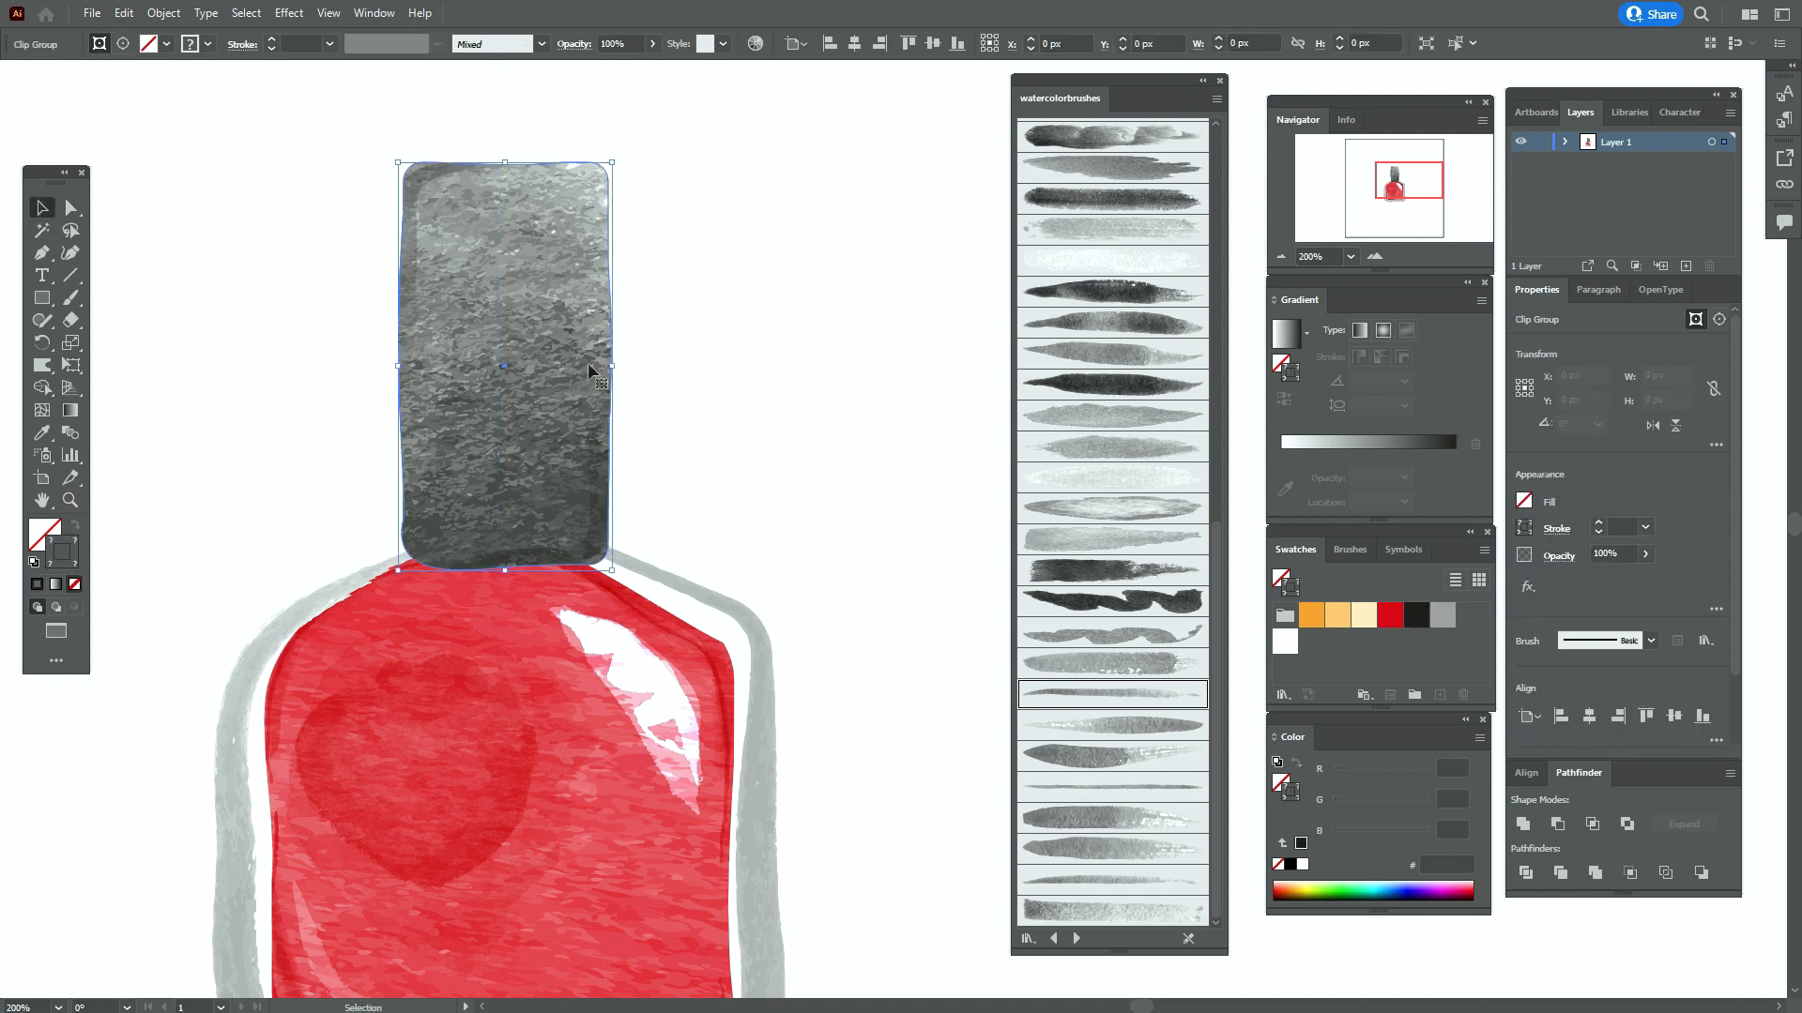
pyautogui.rightClick(589, 367)
pyautogui.click(690, 530)
pyautogui.click(865, 380)
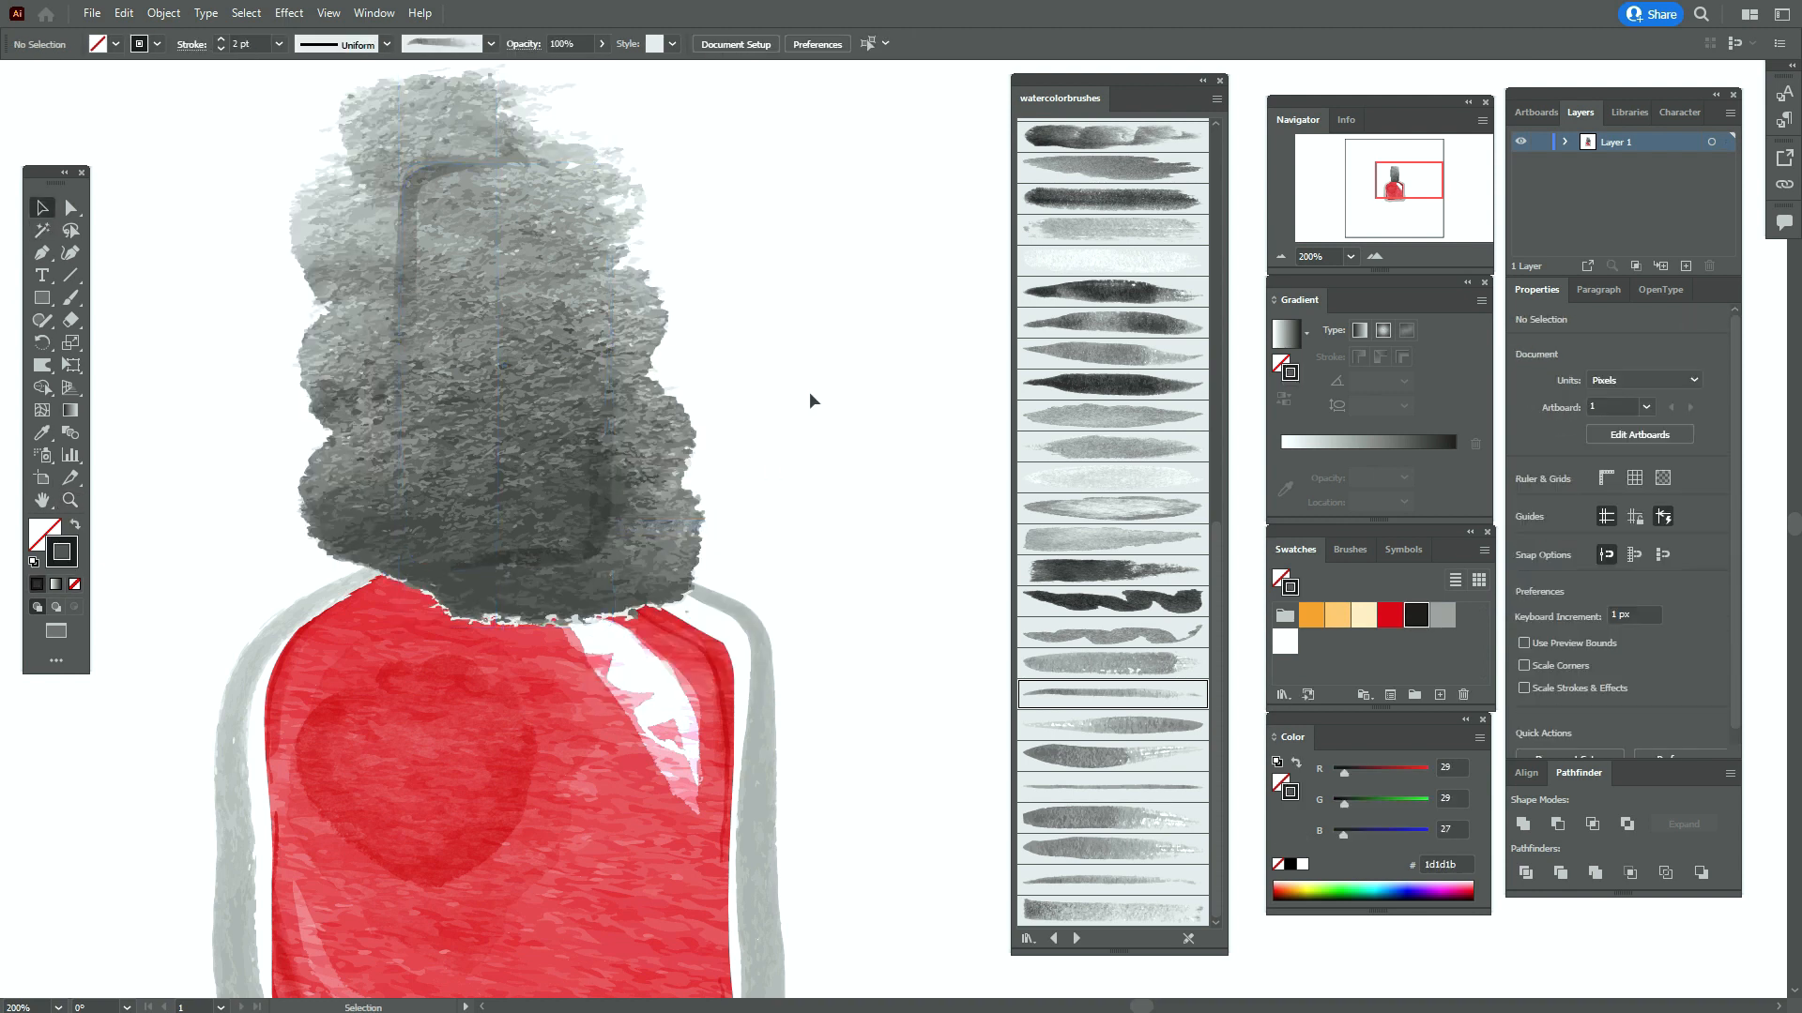
pyautogui.click(522, 374)
pyautogui.moveTo(495, 645)
pyautogui.mouseDown()
pyautogui.moveTo(764, 391)
pyautogui.moveTo(500, 222)
pyautogui.mouseUp()
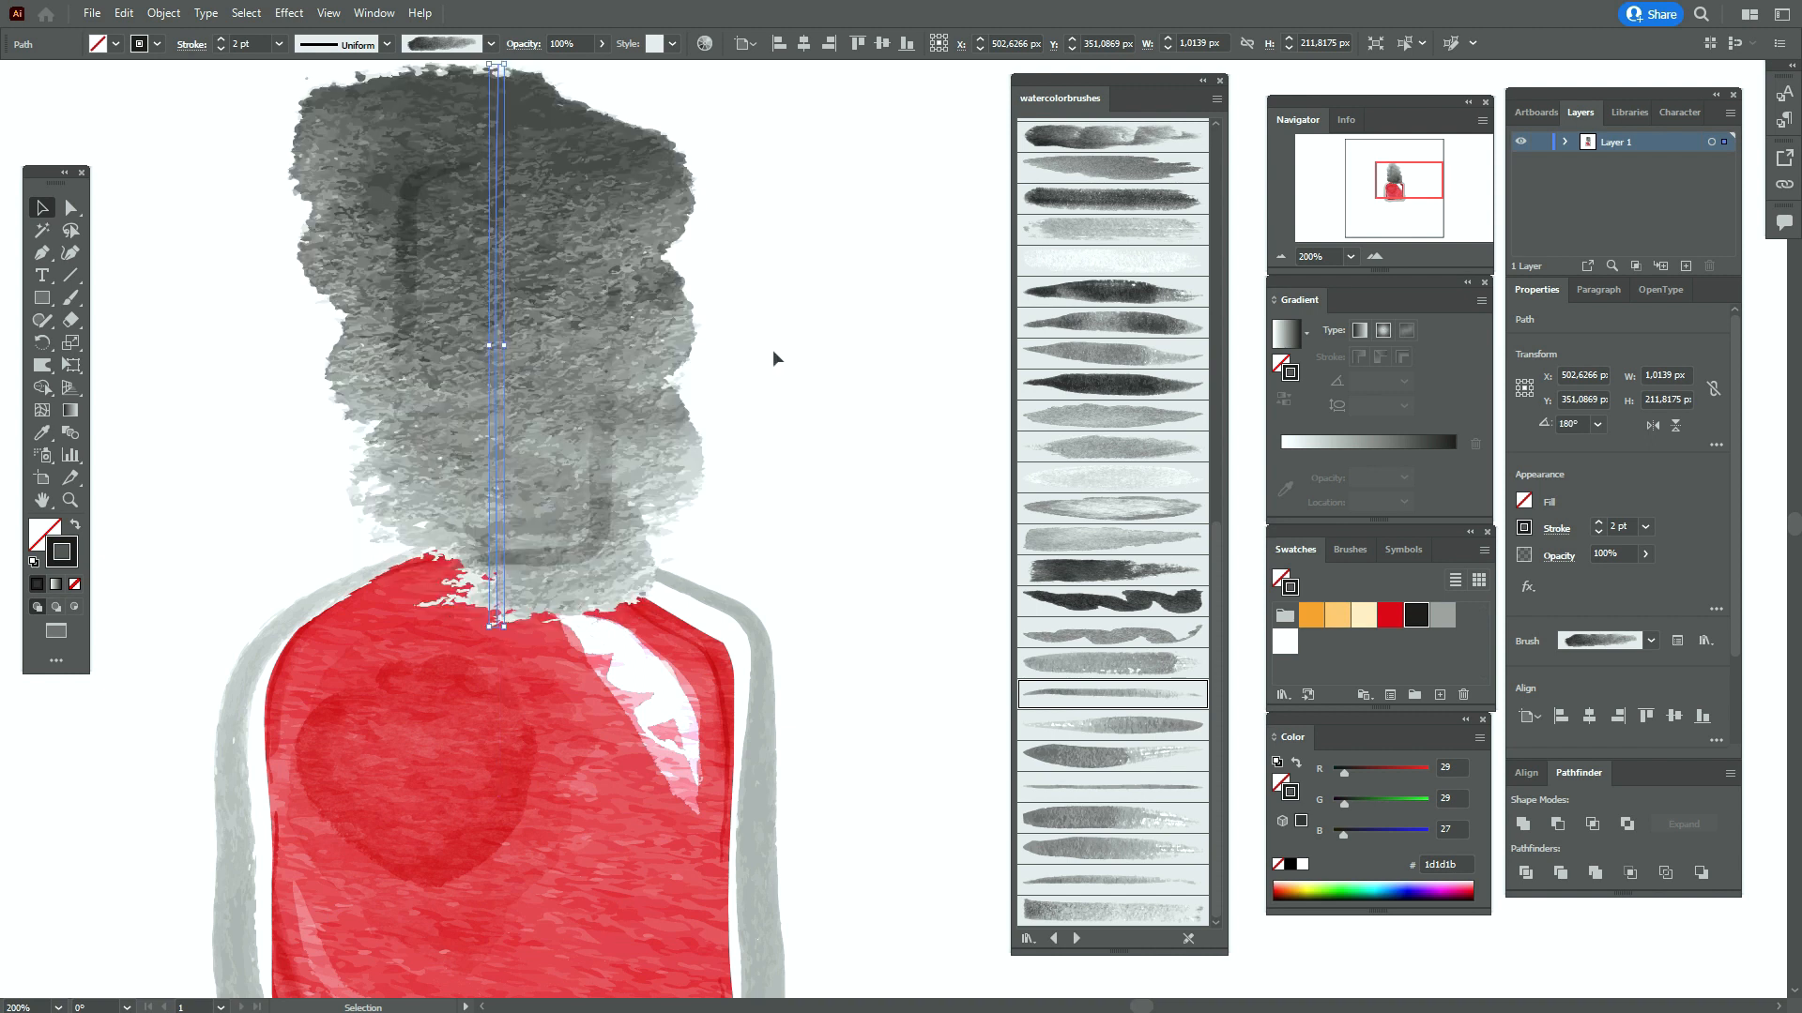
pyautogui.click(773, 351)
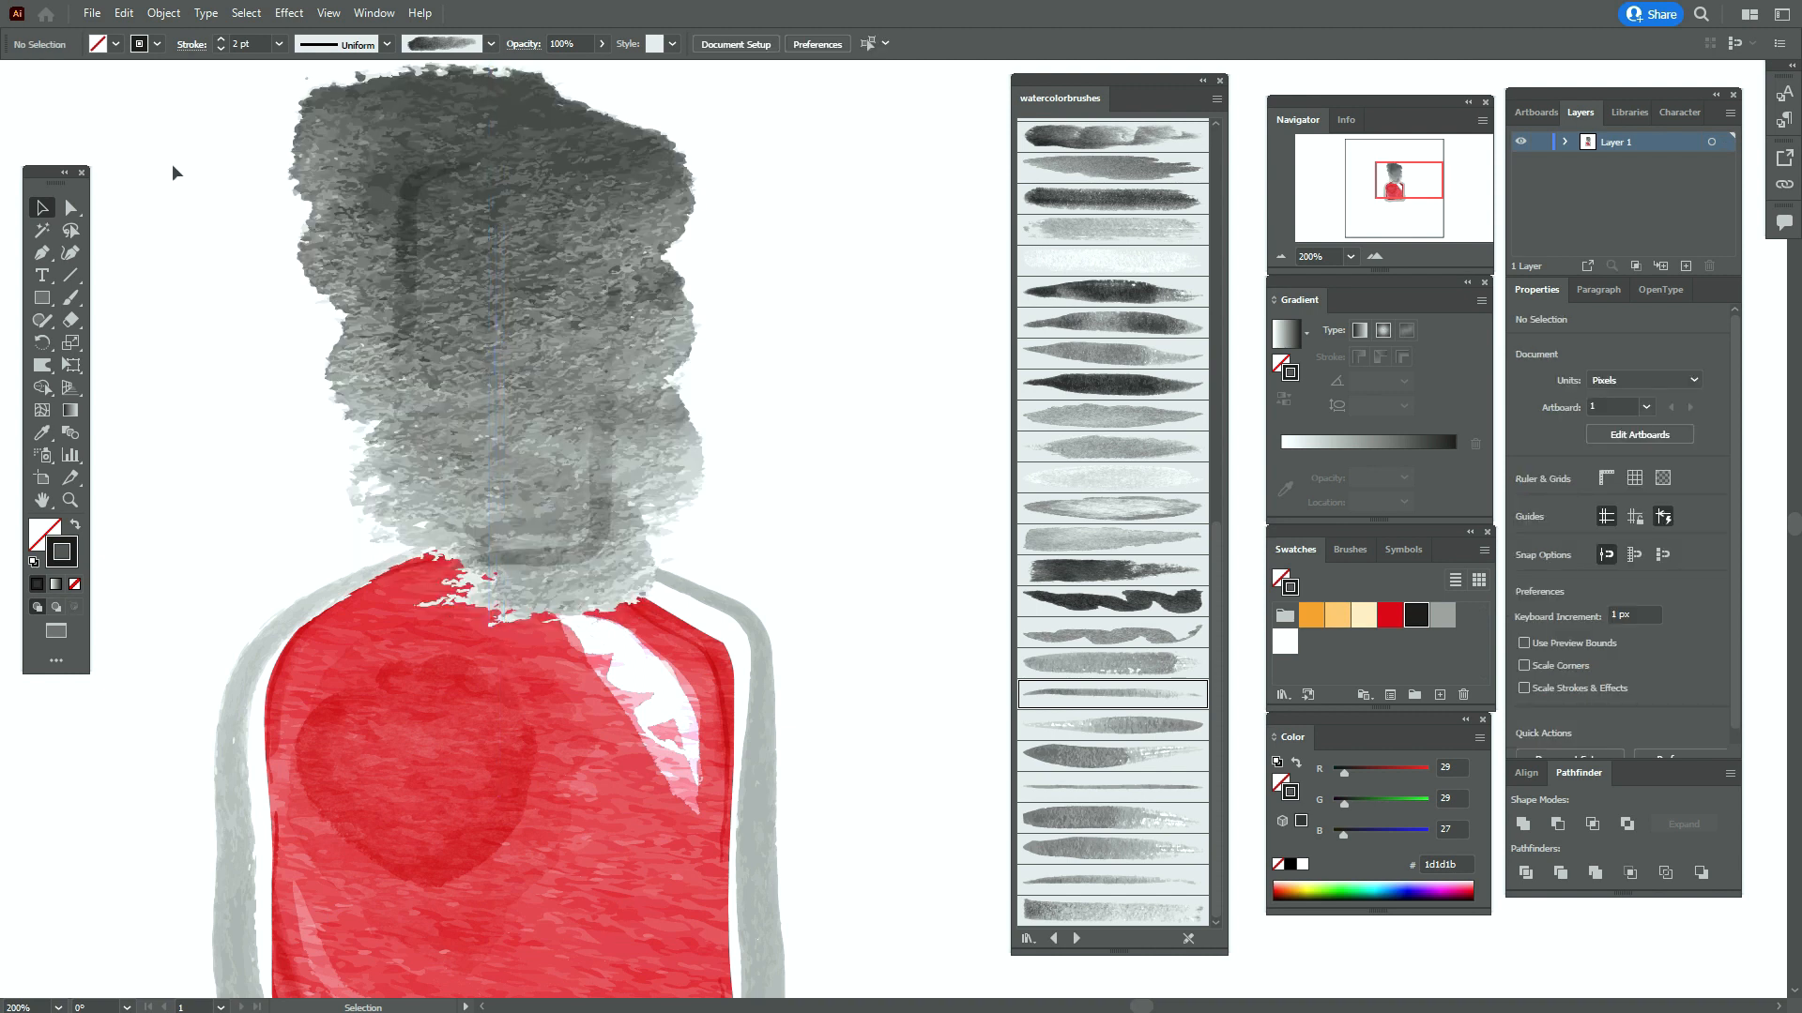
# Make a clipping mask from the rounded rectangle with the rotated texture and shading strokes
pyautogui.moveTo(245, 127); pyautogui.dragTo(790, 498)
pyautogui.rightClick(678, 403)
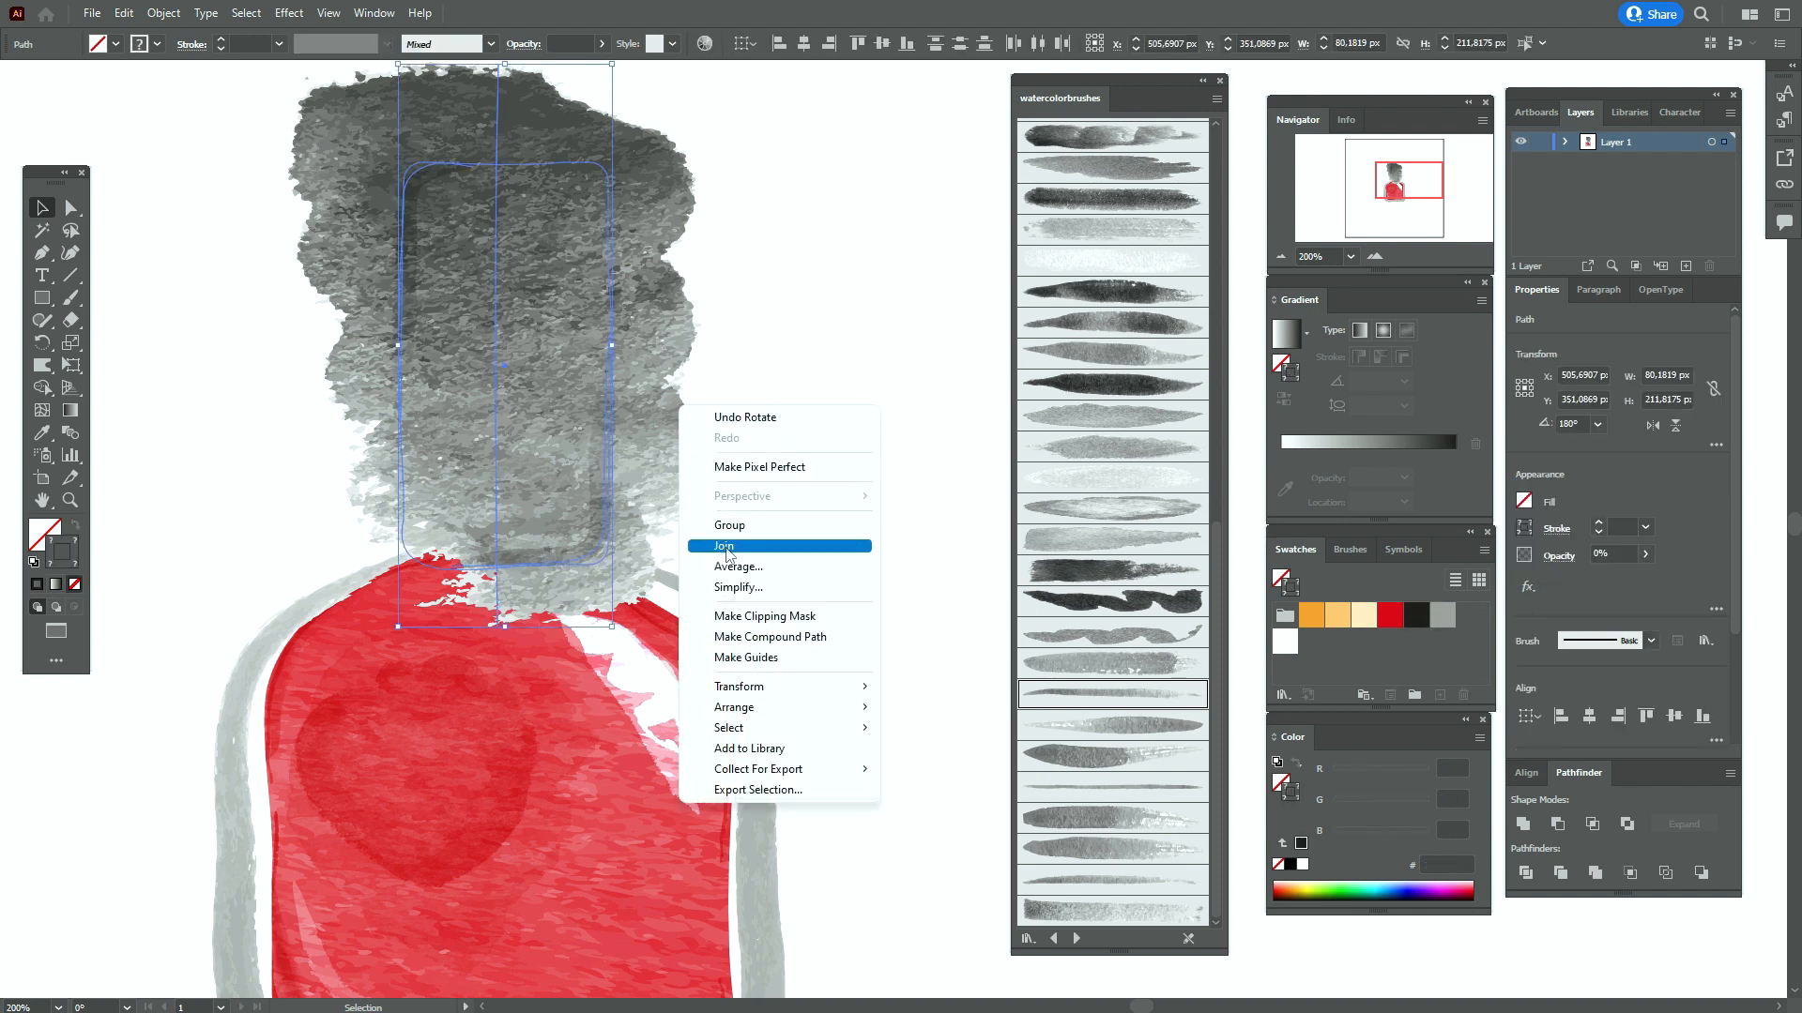
pyautogui.click(750, 613)
pyautogui.click(767, 426)
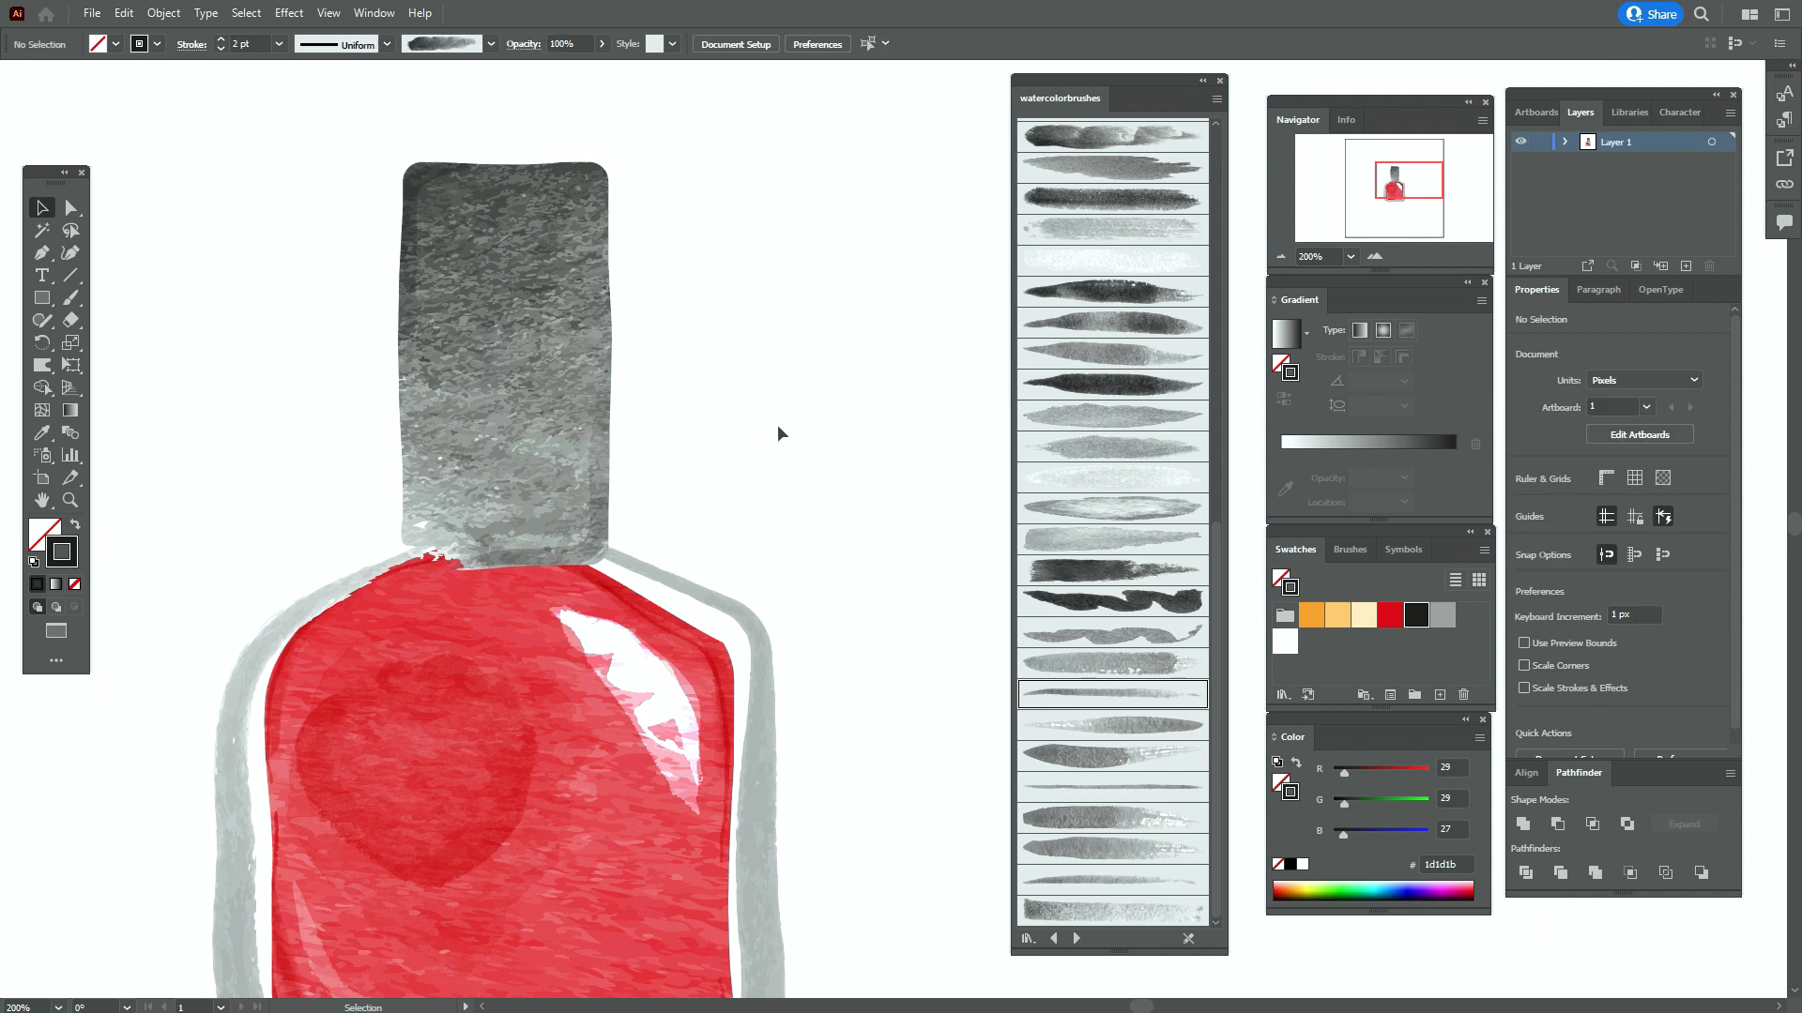
# Release the clipping mask again and move the dark texture slightly down so it covers the rounded rectangle's lower corners
pyautogui.rightClick(591, 377)
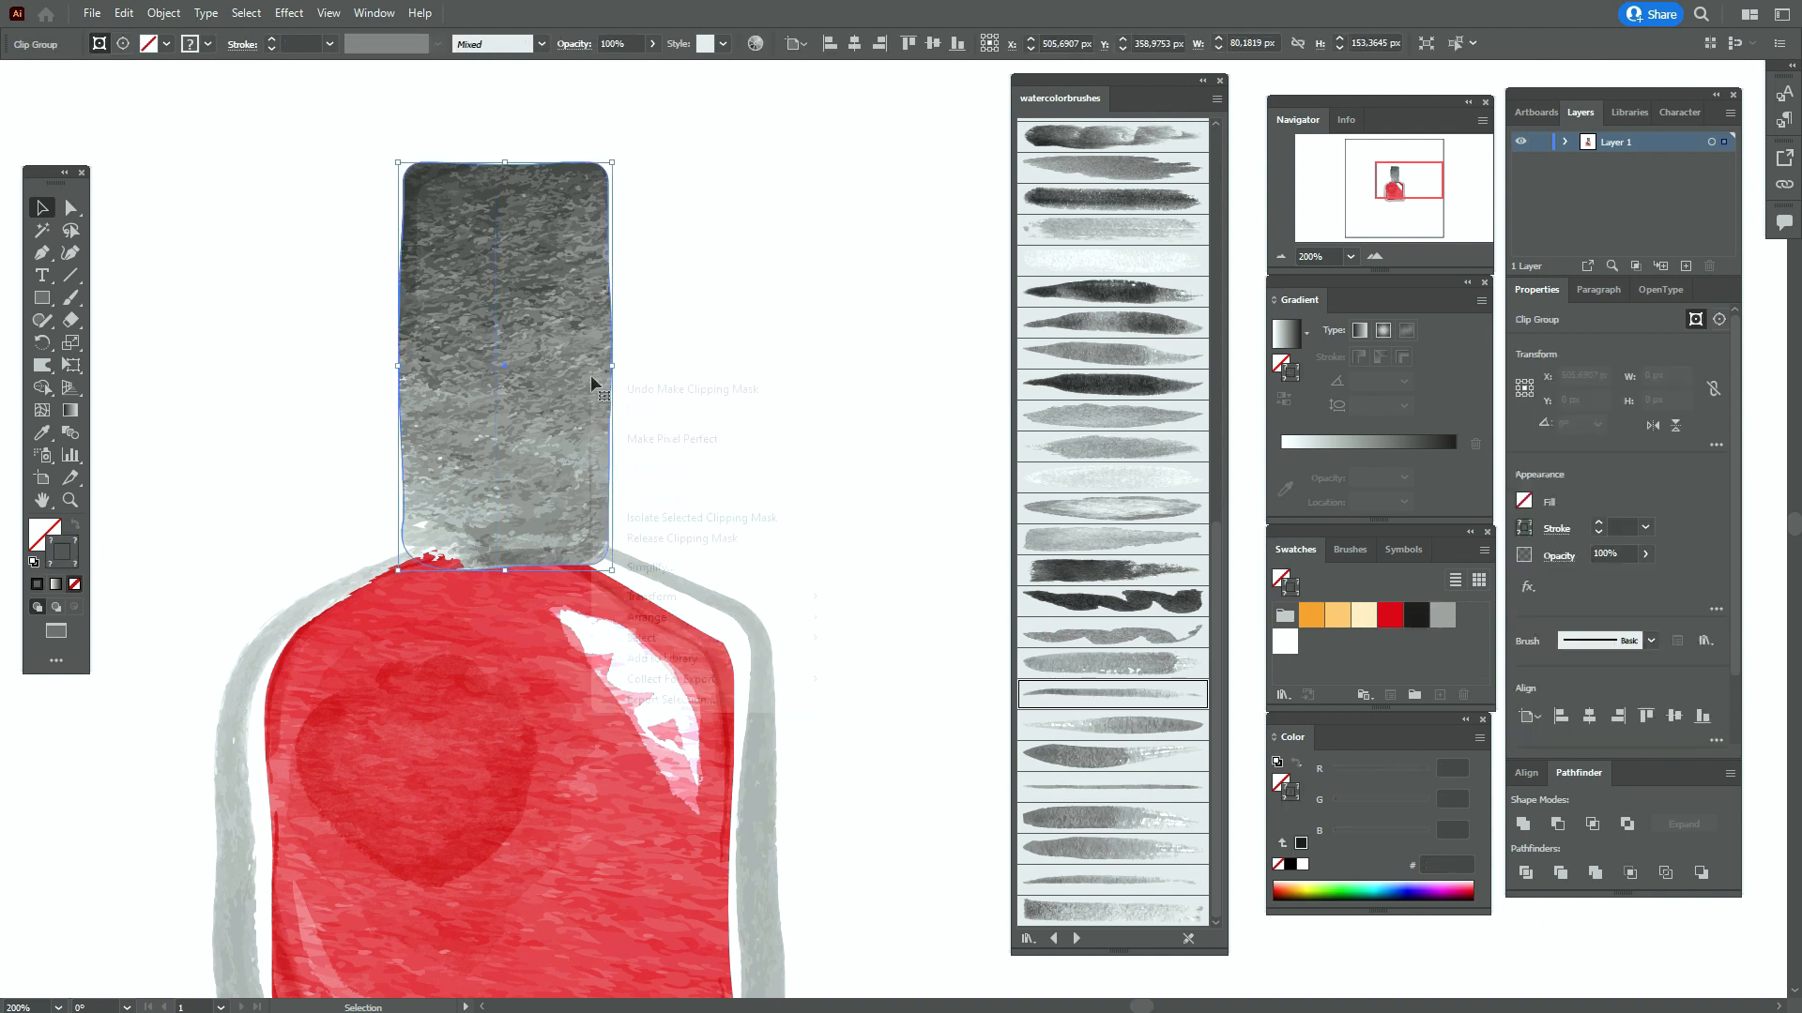
pyautogui.click(732, 540)
pyautogui.click(836, 462)
pyautogui.moveTo(668, 373); pyautogui.dragTo(667, 397)
# Clip the repositioned texture and shading strokes to the rounded rectangle and deselect the result
pyautogui.moveTo(230, 150); pyautogui.dragTo(770, 492)
pyautogui.rightClick(651, 414)
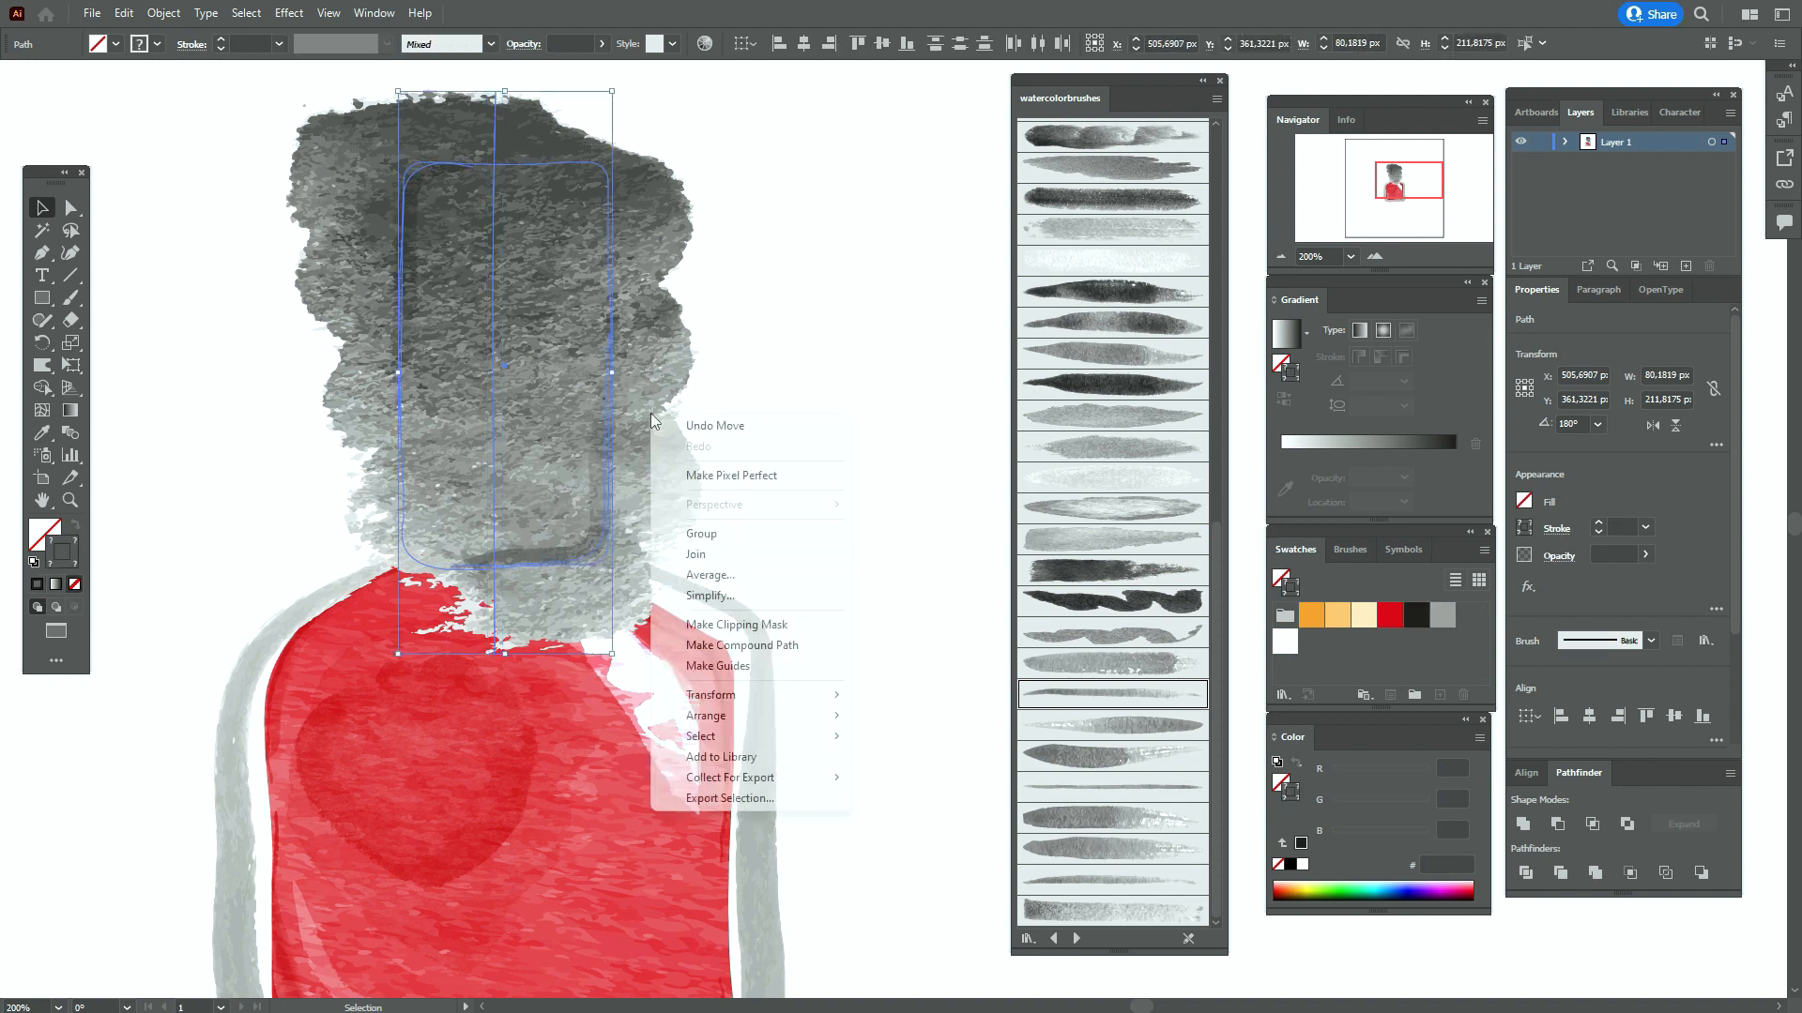
pyautogui.click(741, 624)
pyautogui.click(819, 437)
# Set up the Paintbrush with a thin dark line brush from the watercolor library and a 0,5 pt stroke
pyautogui.click(43, 500)
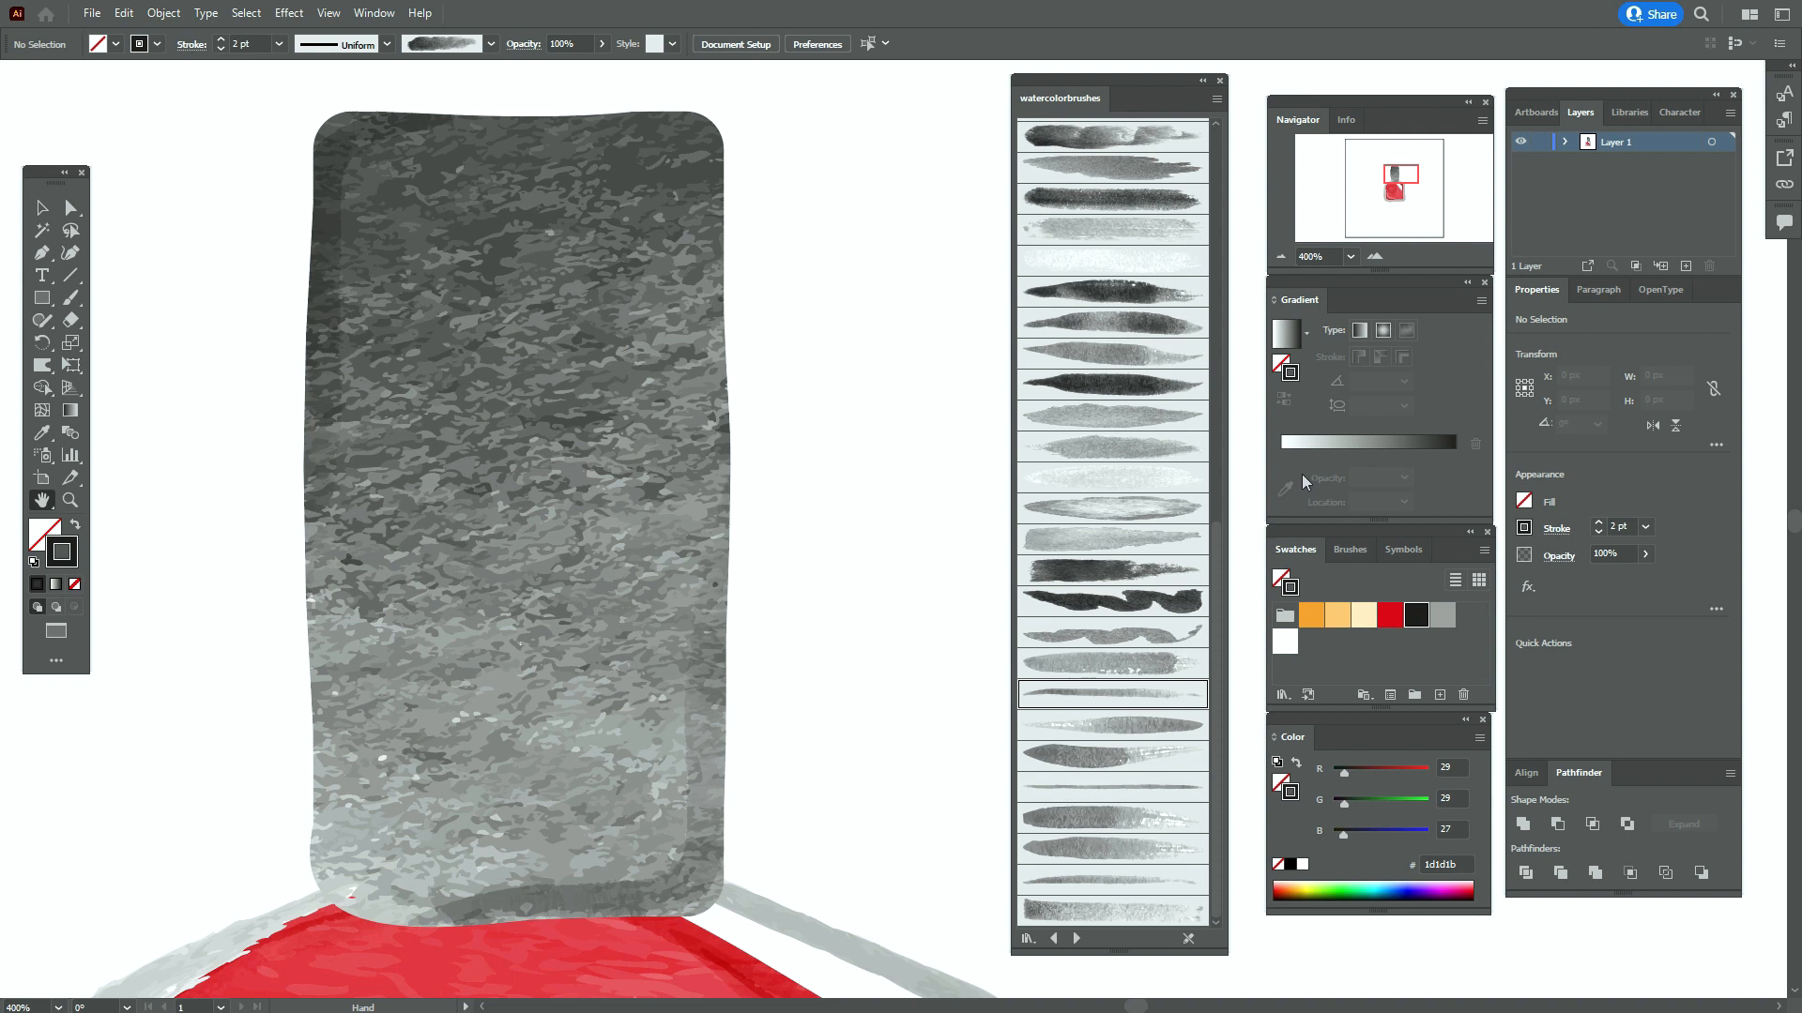
pyautogui.scroll(10, 1116, 620)
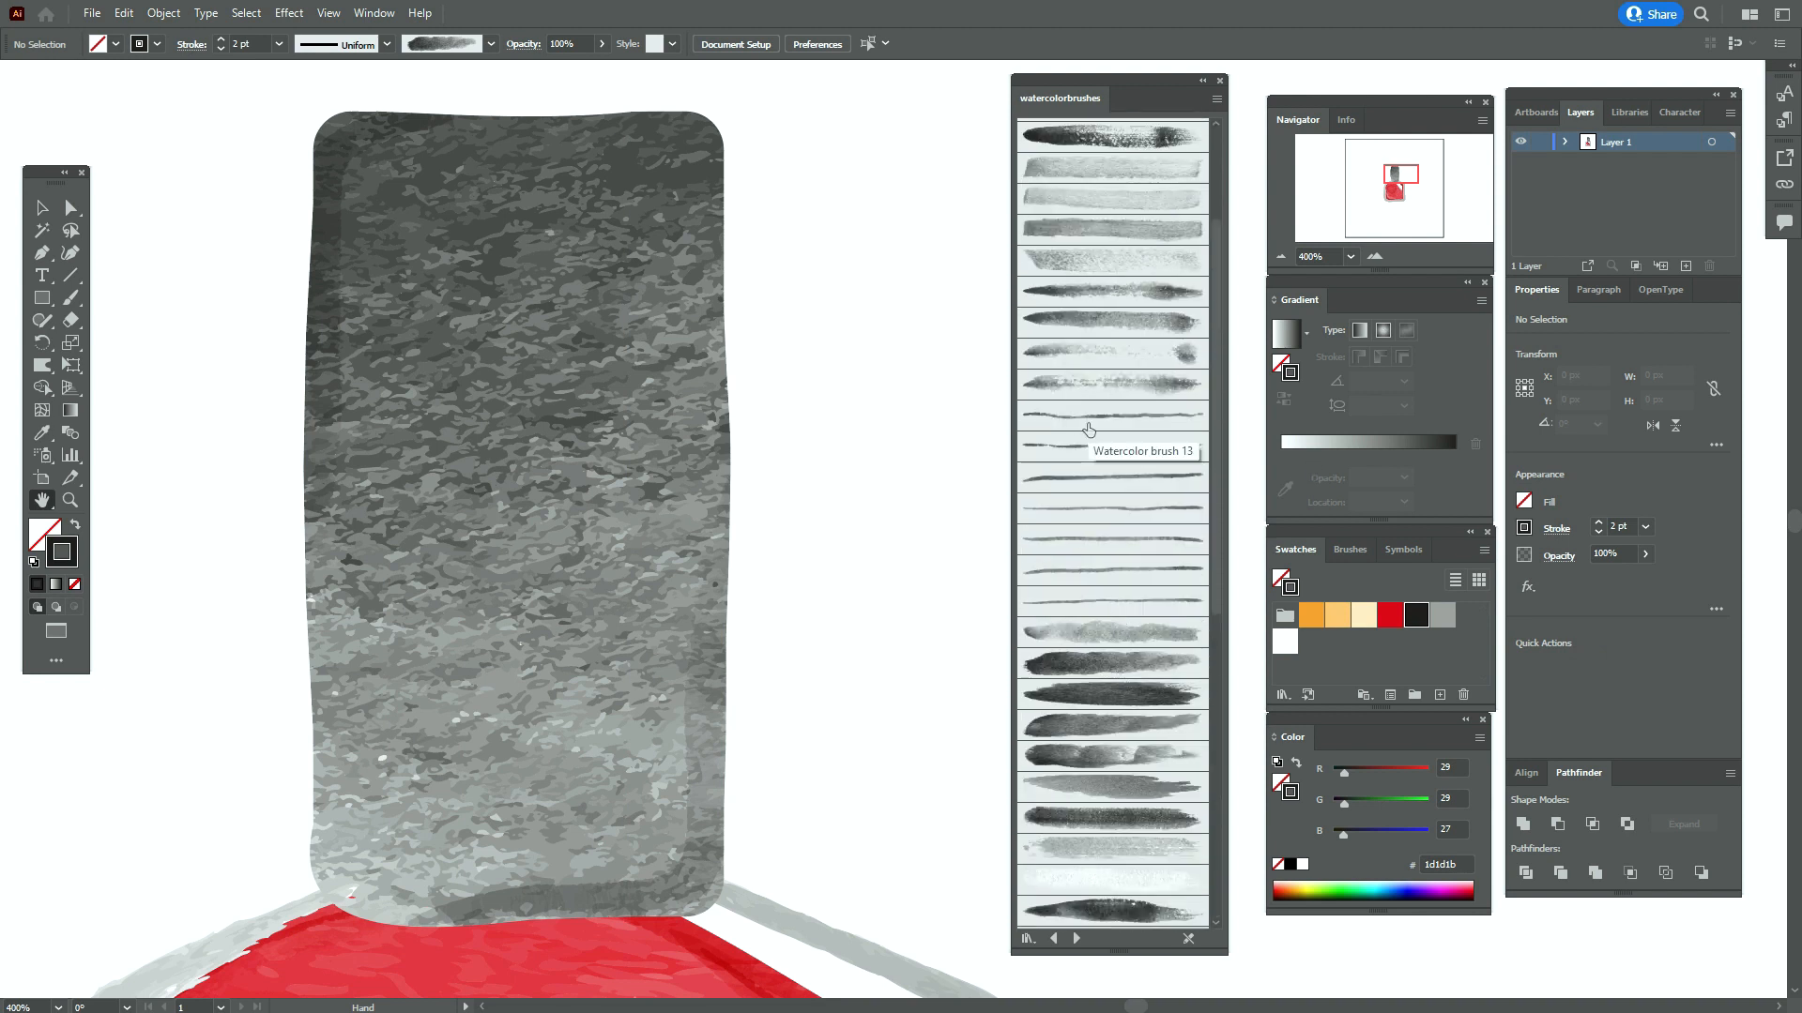
pyautogui.click(1072, 477)
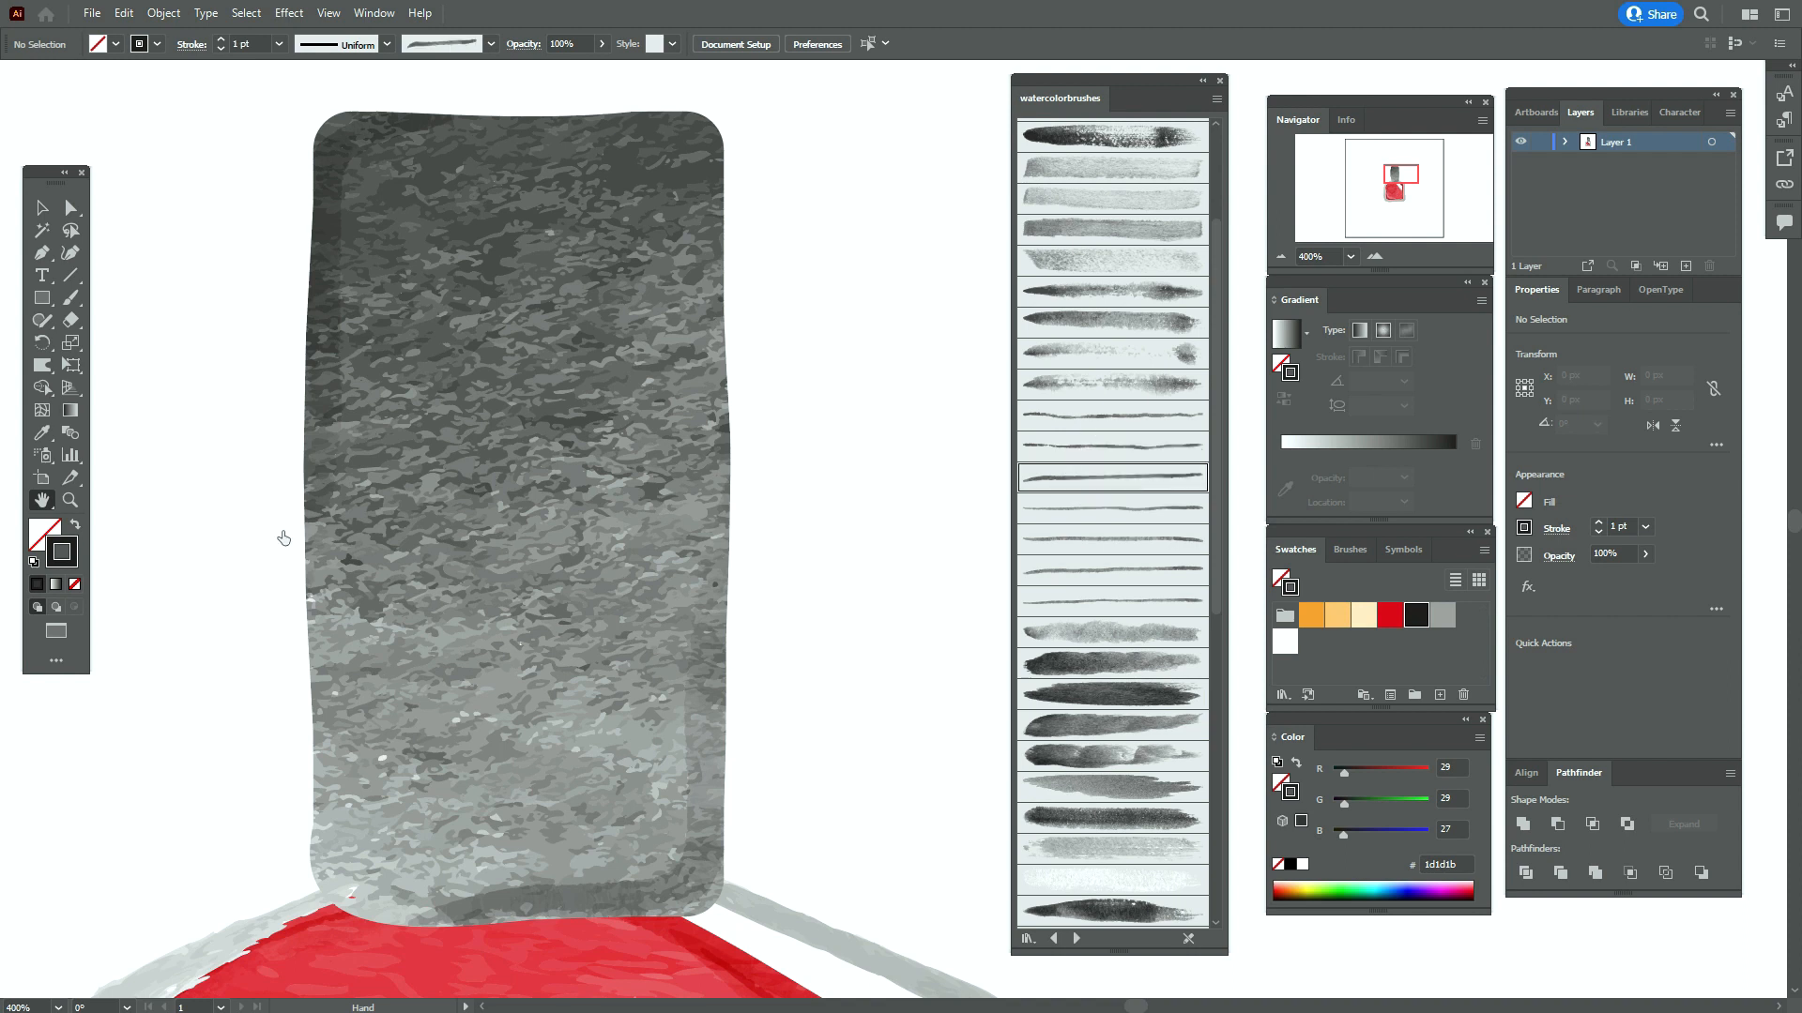
pyautogui.click(71, 301)
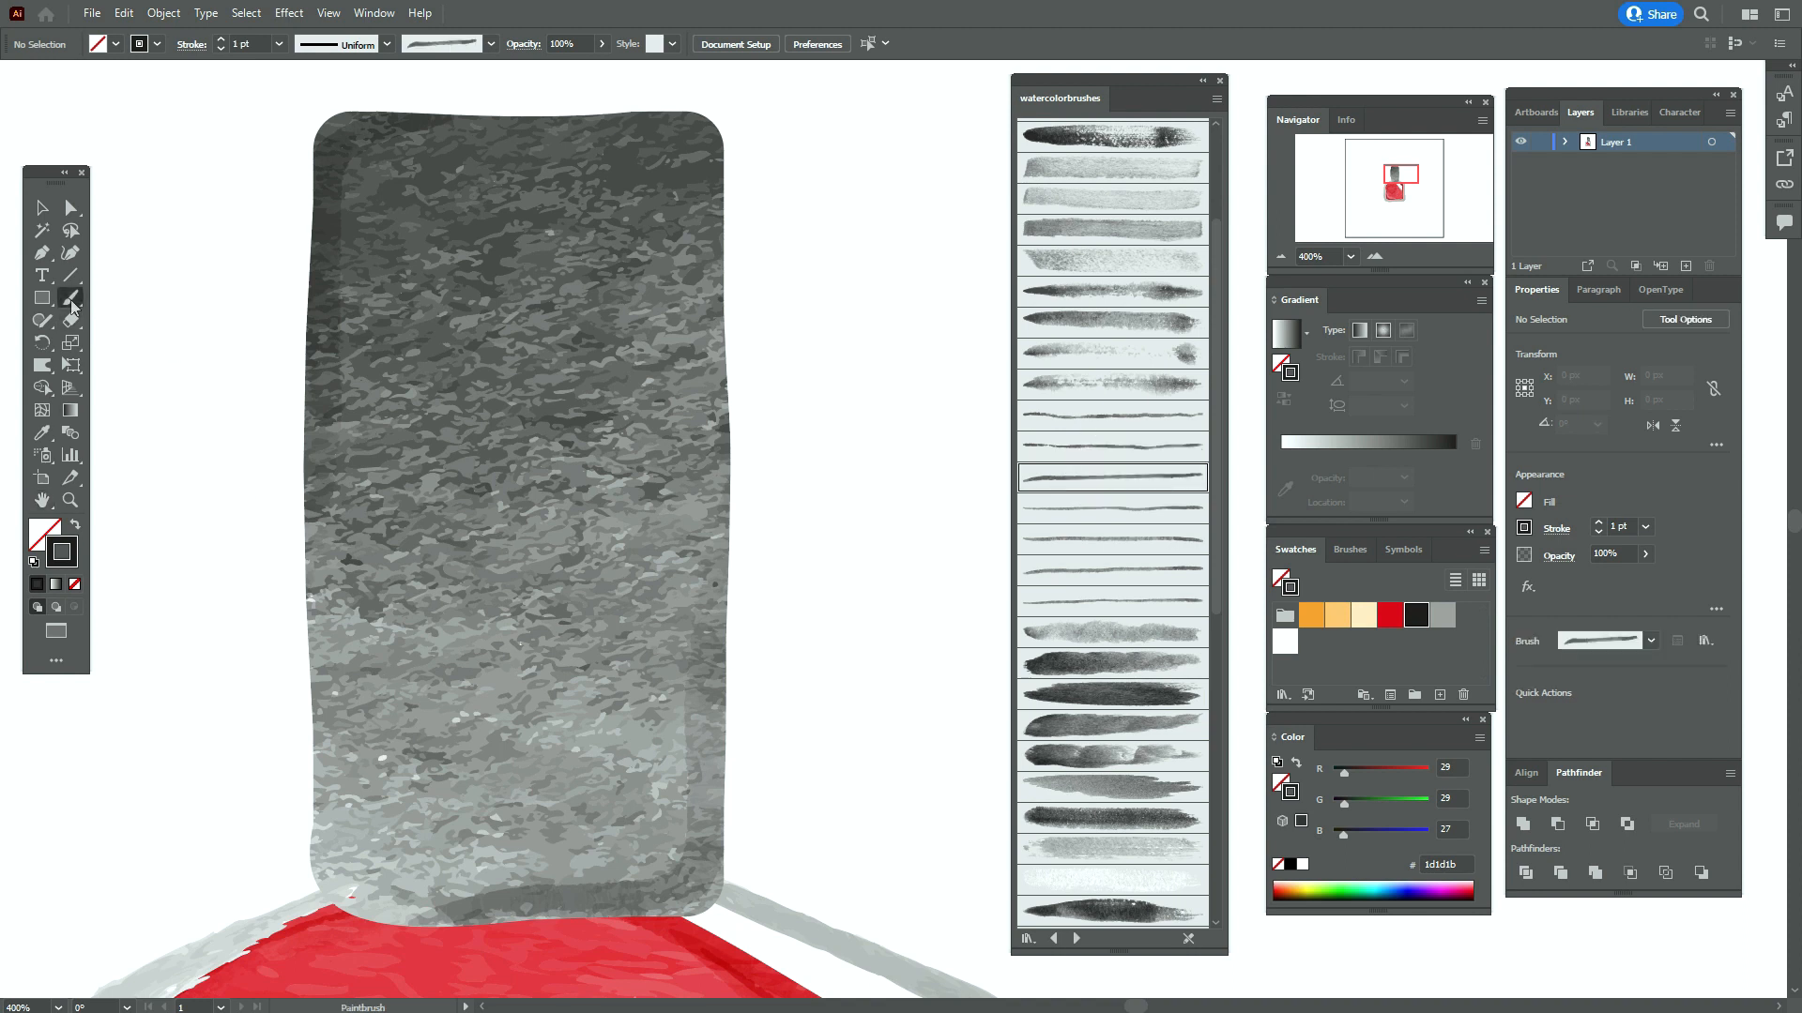
pyautogui.moveTo(1620, 528); pyautogui.dragTo(1610, 526)
pyautogui.write('0,5')
pyautogui.press('Return')
# Set the Paintbrush strokes to 50% opacity and Multiply blending
pyautogui.click(1599, 554)
pyautogui.write('50')
pyautogui.press('Return')
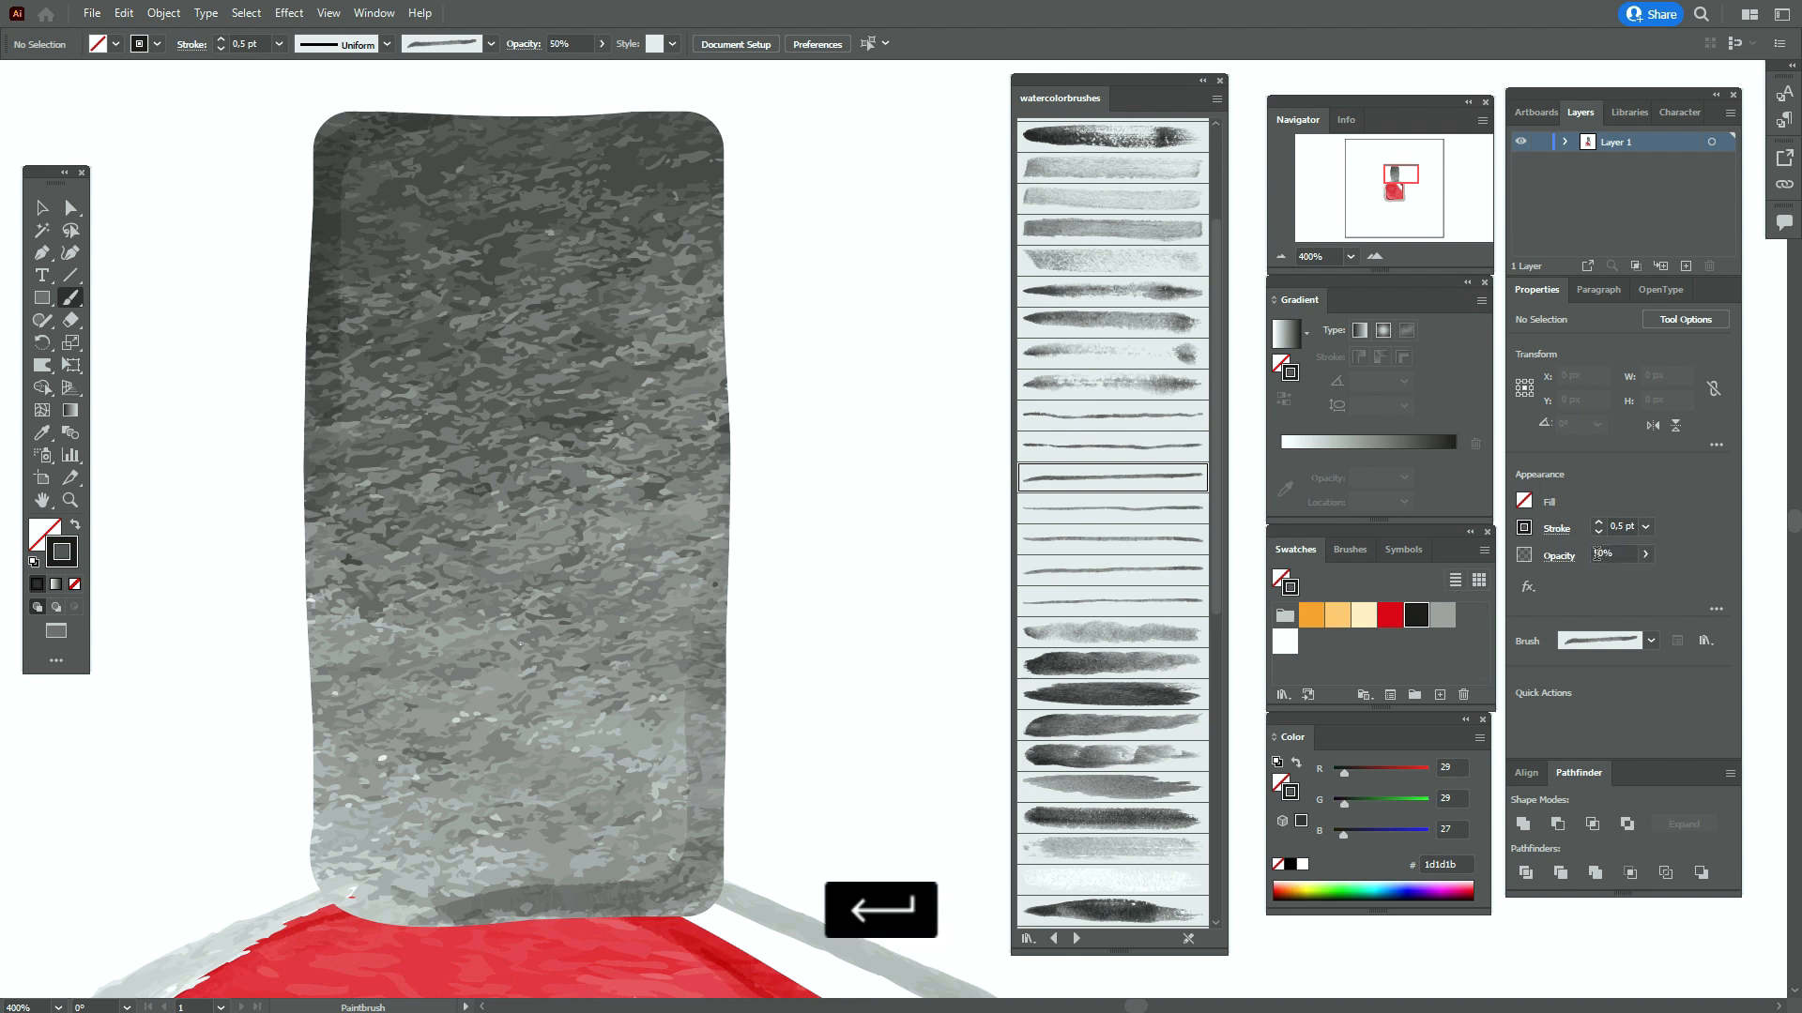
pyautogui.click(1563, 558)
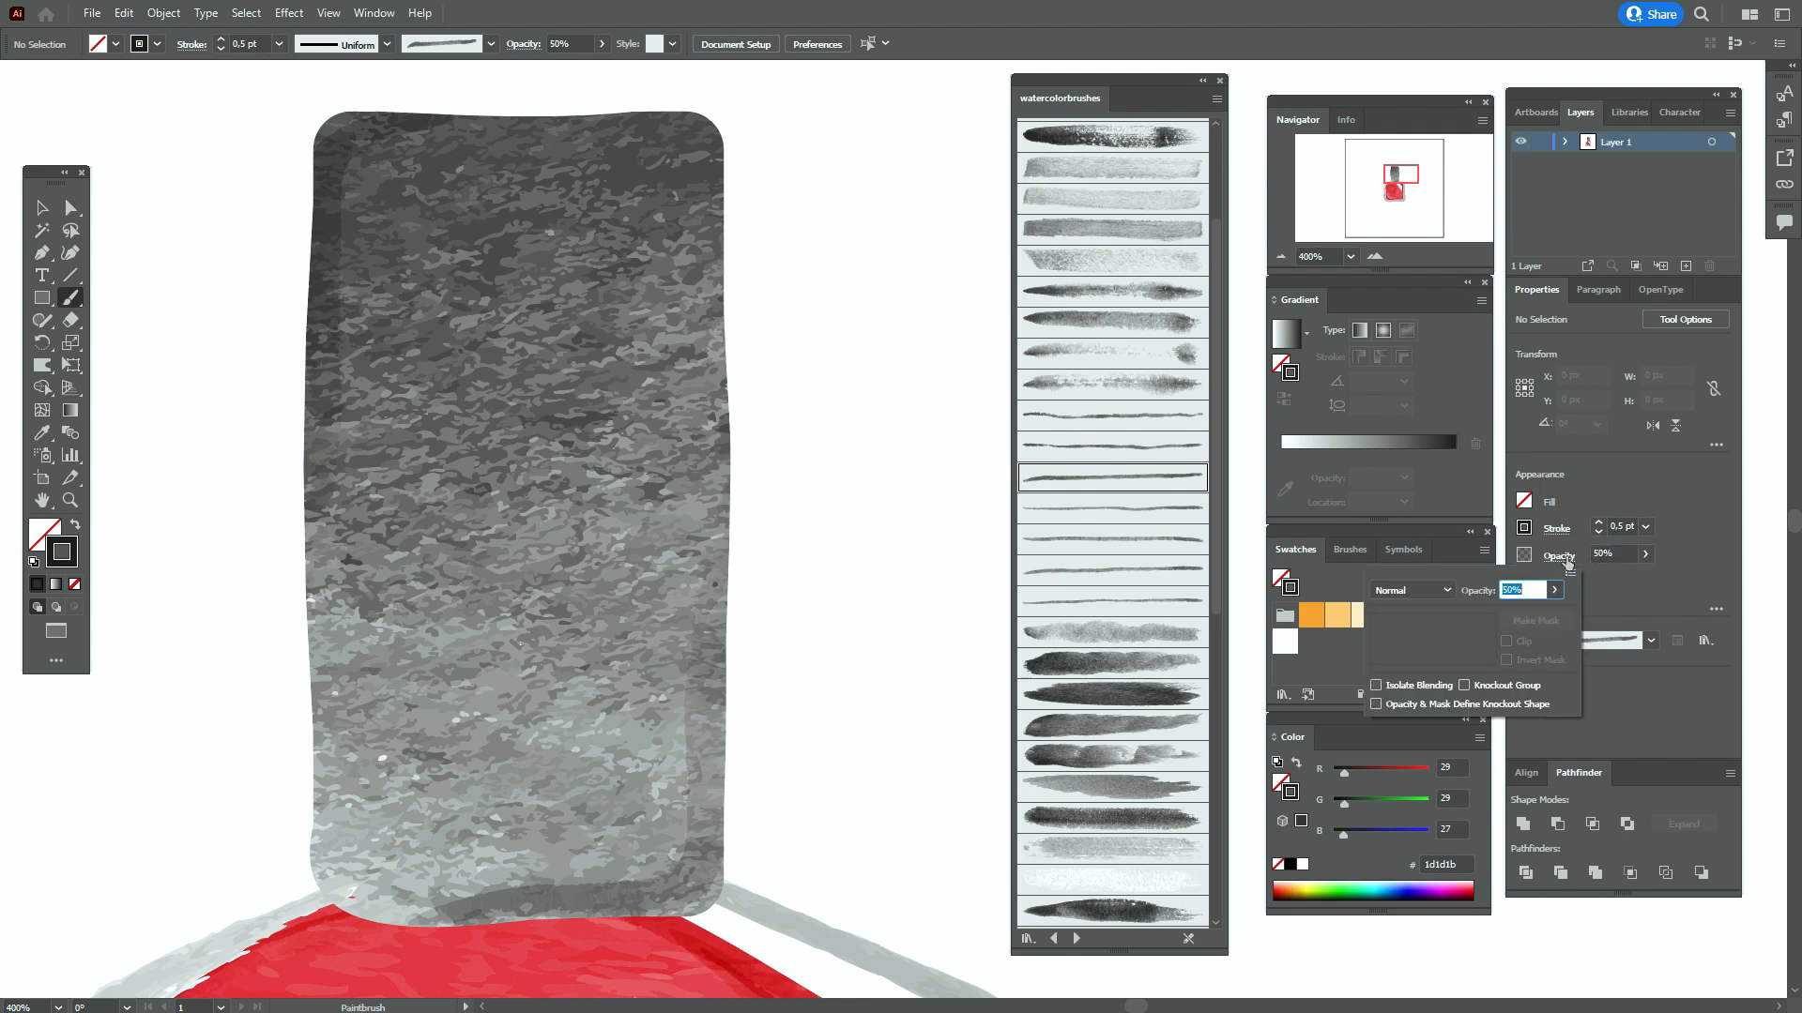
pyautogui.click(1423, 590)
pyautogui.click(1406, 657)
pyautogui.click(79, 302)
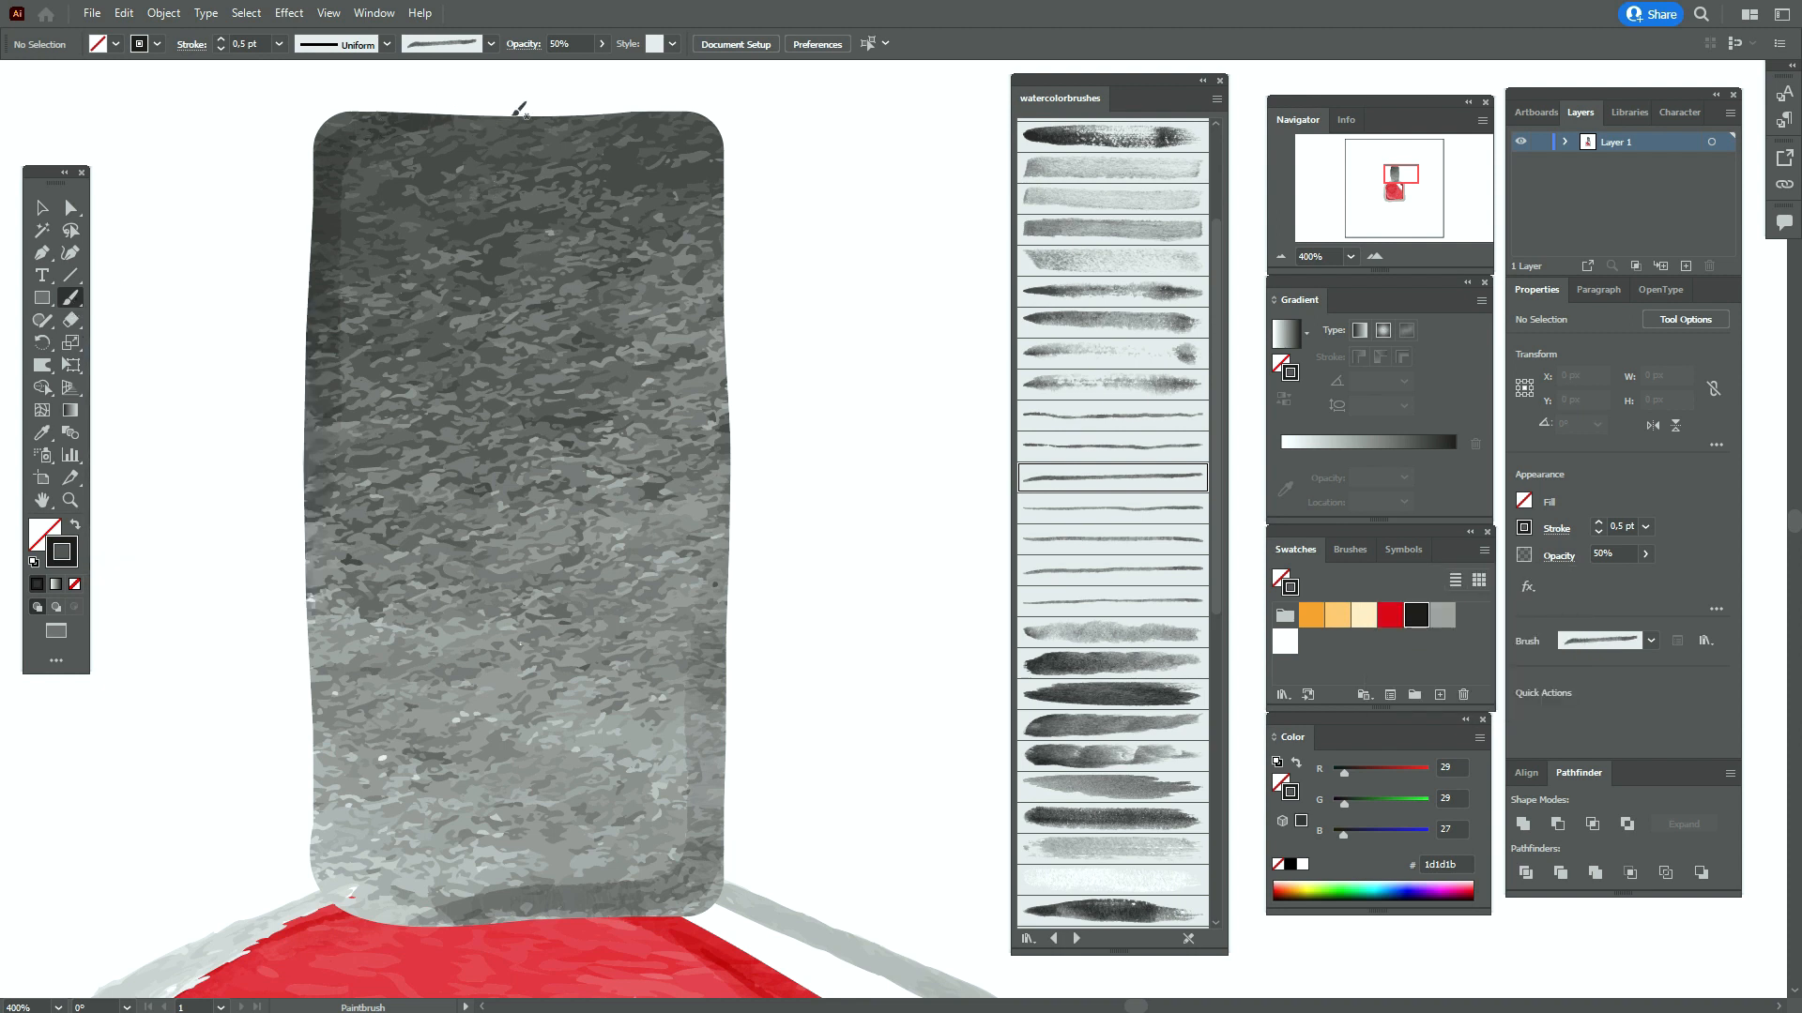
pyautogui.moveTo(518, 117)
pyautogui.mouseDown()
pyautogui.moveTo(354, 119)
pyautogui.moveTo(319, 188)
pyautogui.moveTo(323, 239)
pyautogui.mouseUp()
pyautogui.moveTo(335, 311); pyautogui.dragTo(334, 349)
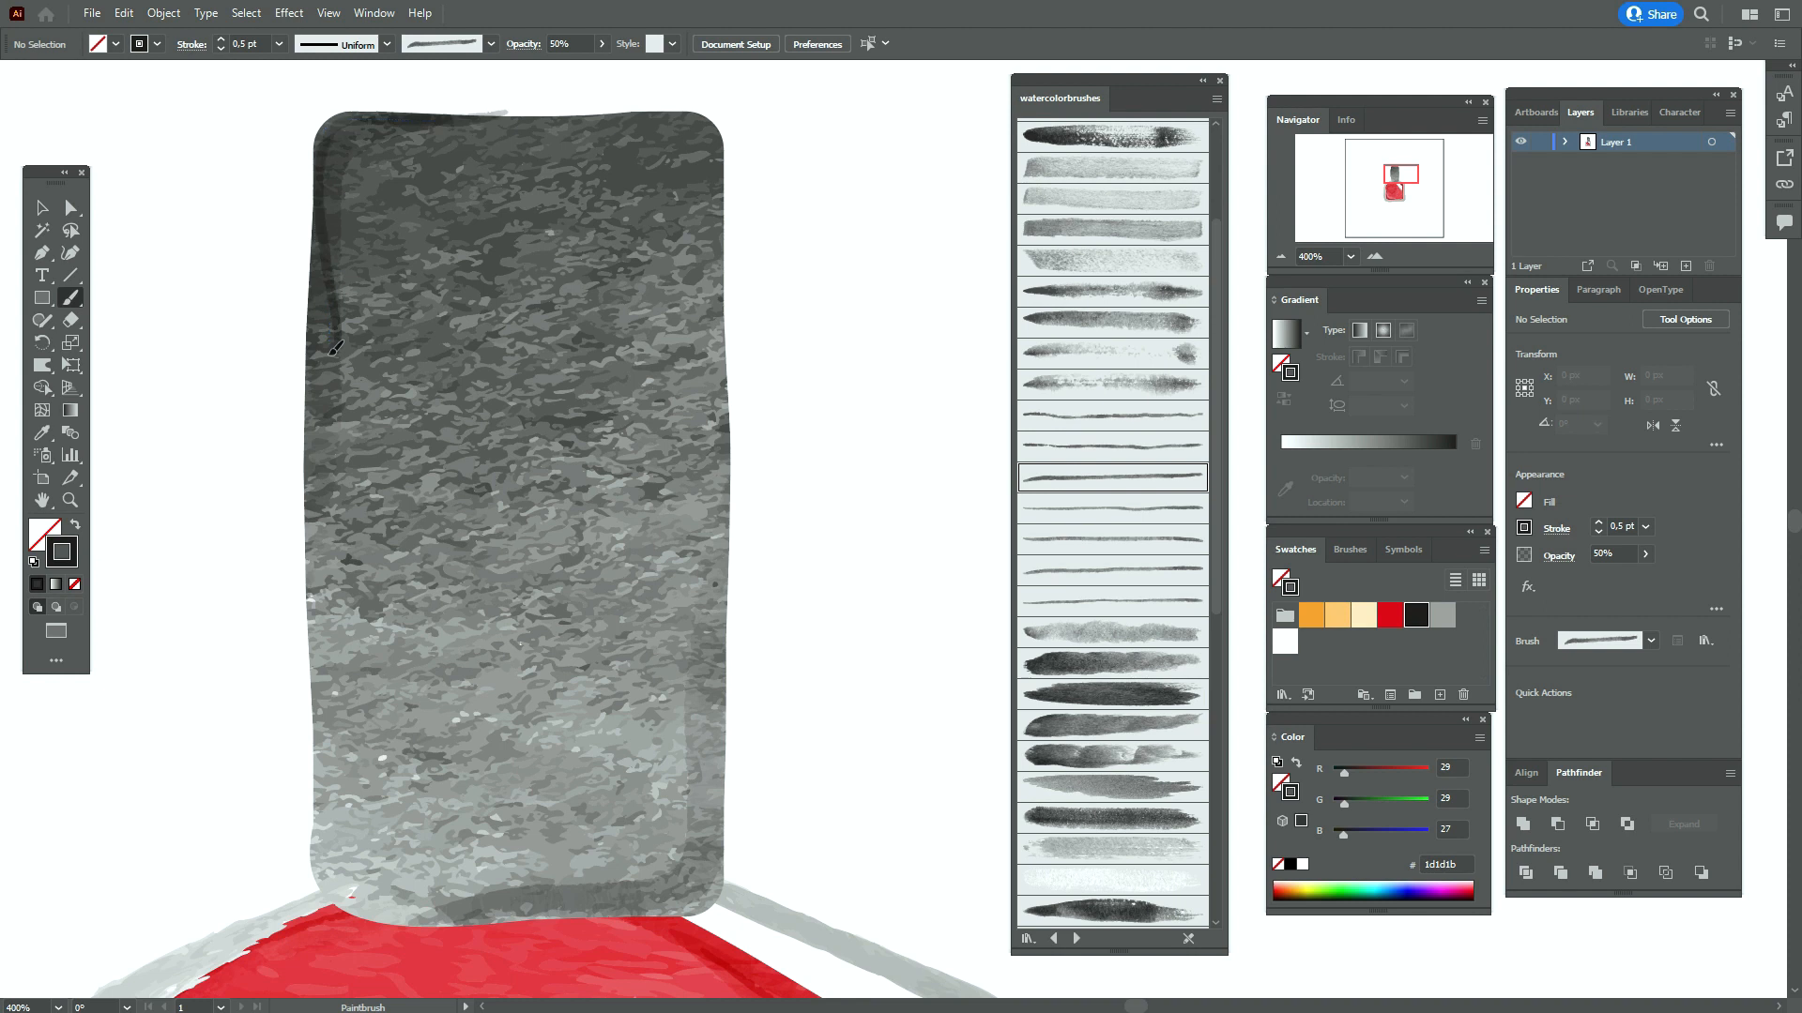
pyautogui.hotkey('ctrl', 'z')
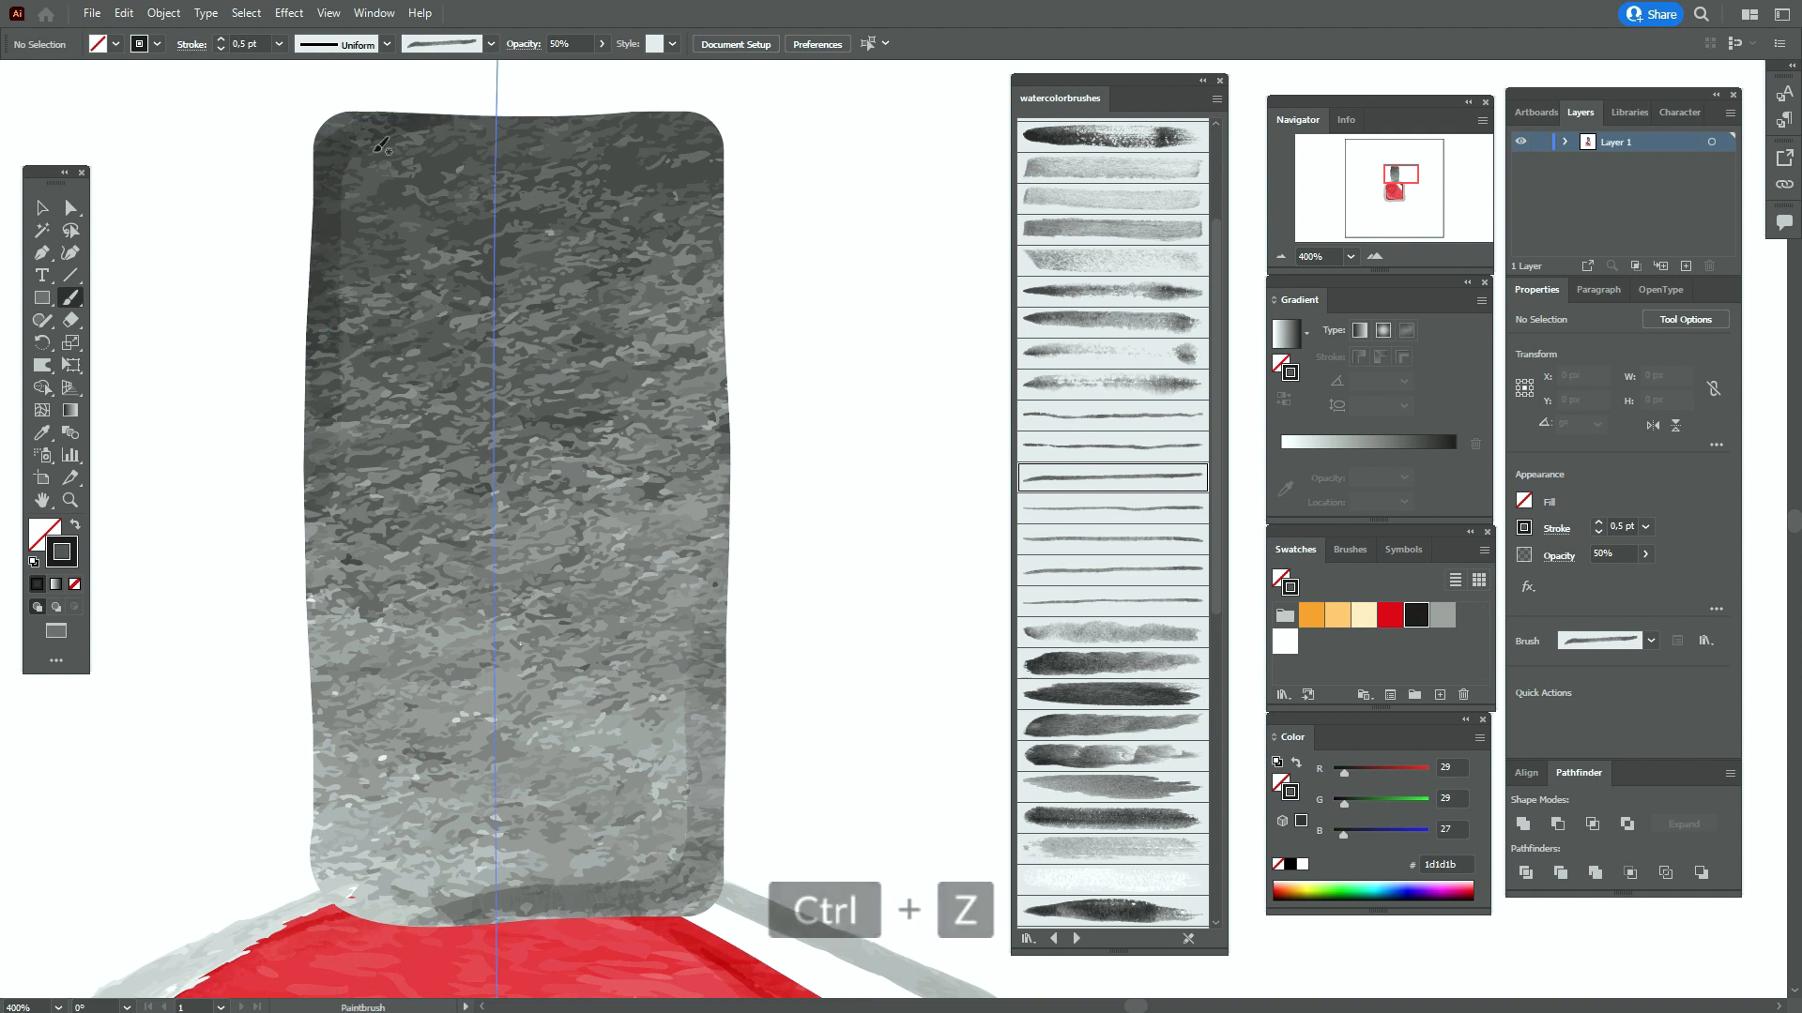
# Paint a thin stroke around the dark piece's upper-left corner and nudge it down inside the top edge
pyautogui.moveTo(321, 334)
pyautogui.mouseDown()
pyautogui.moveTo(332, 132)
pyautogui.moveTo(518, 114)
pyautogui.mouseUp()
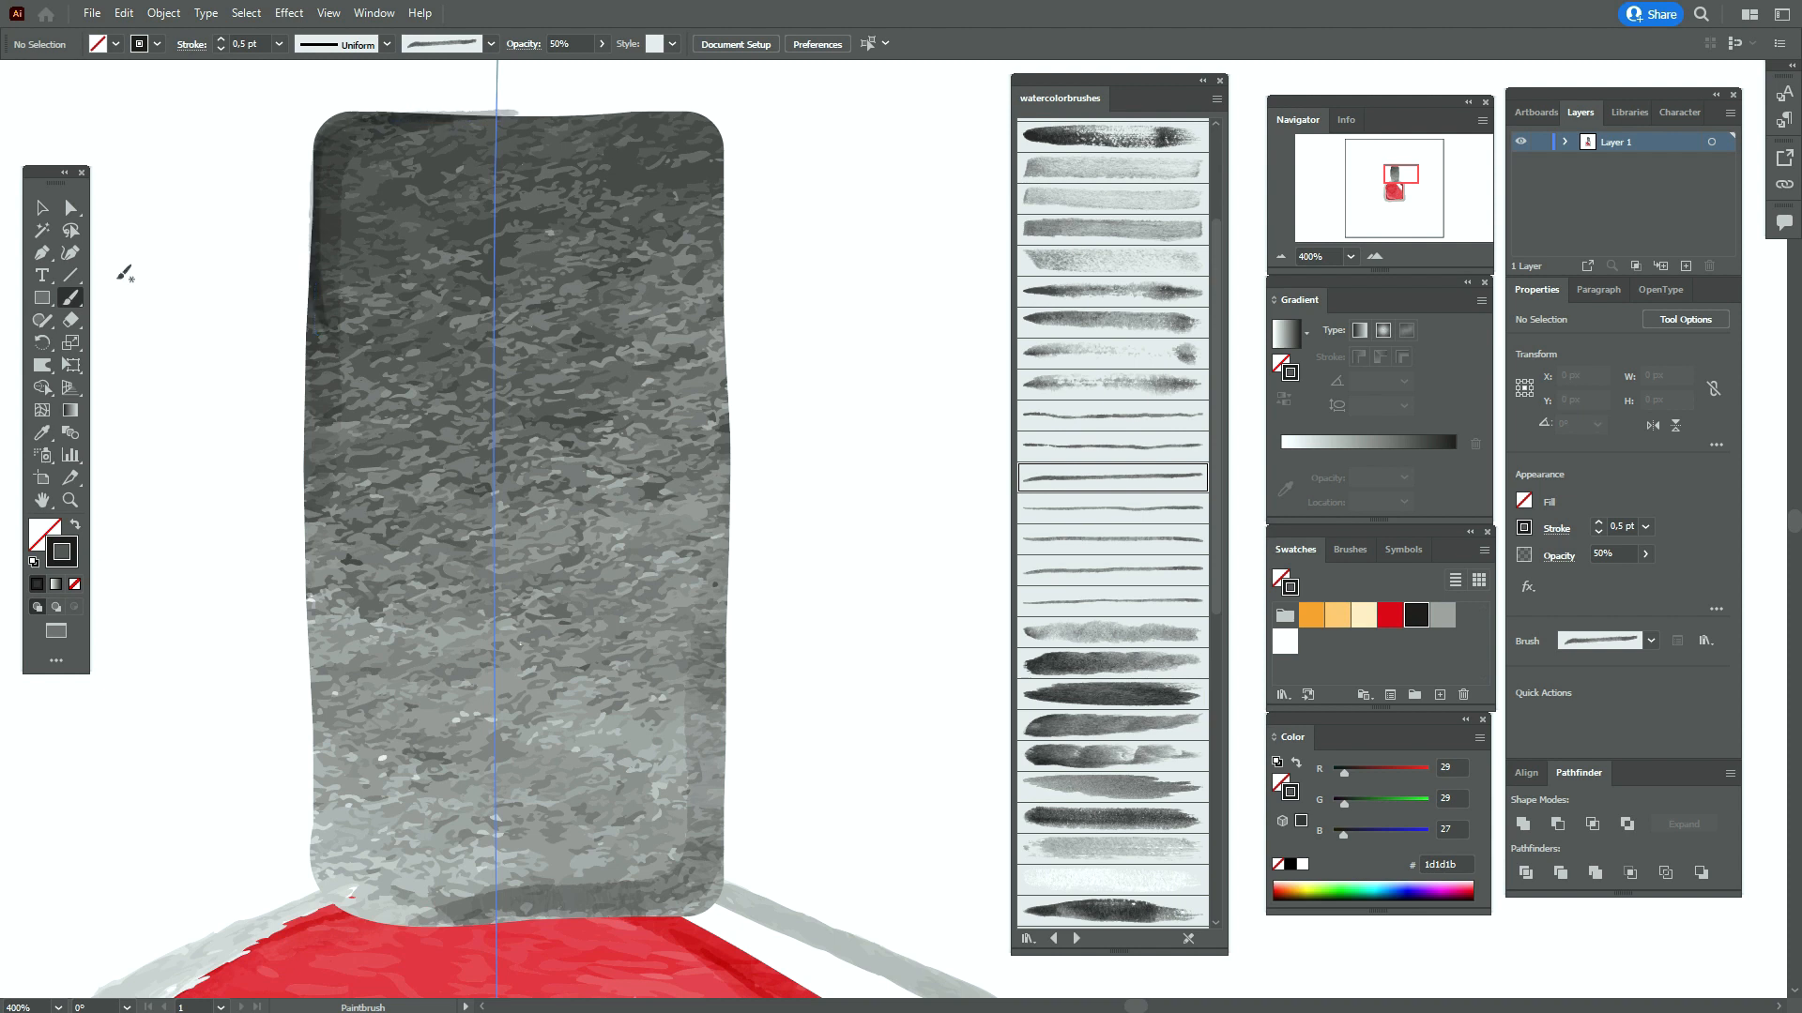
pyautogui.click(42, 208)
pyautogui.click(316, 234)
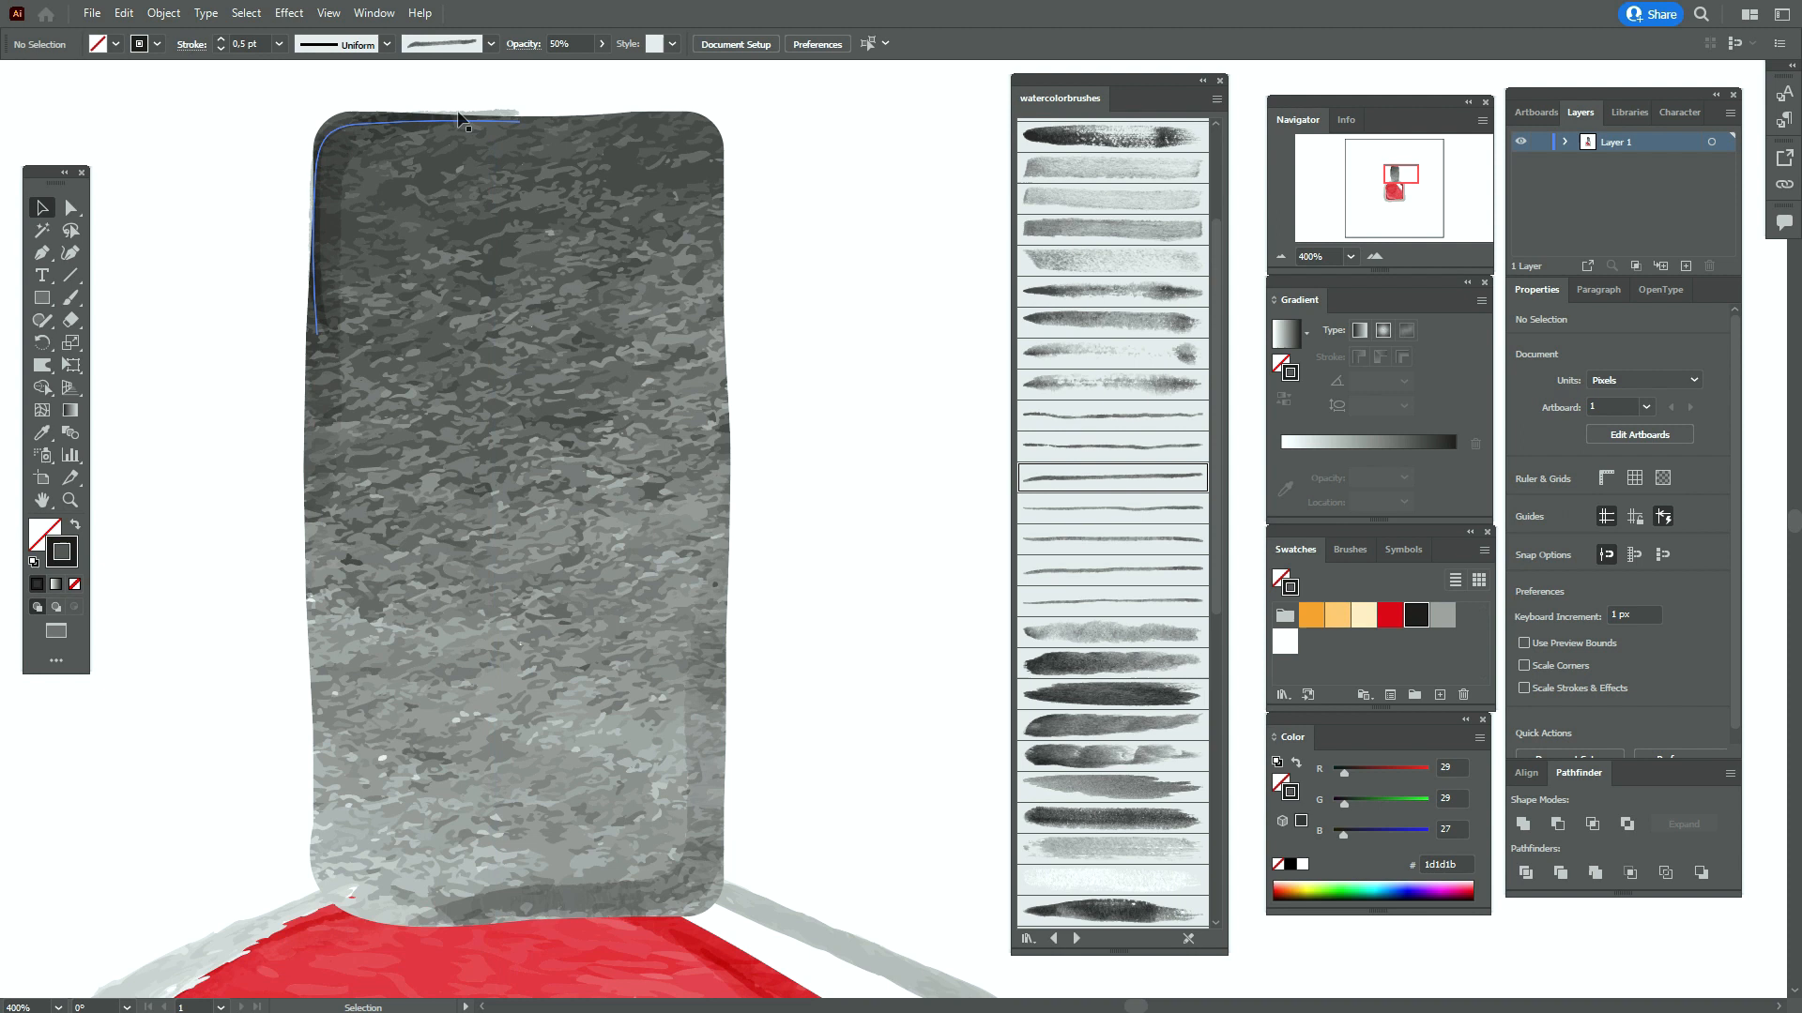
pyautogui.press('Down')
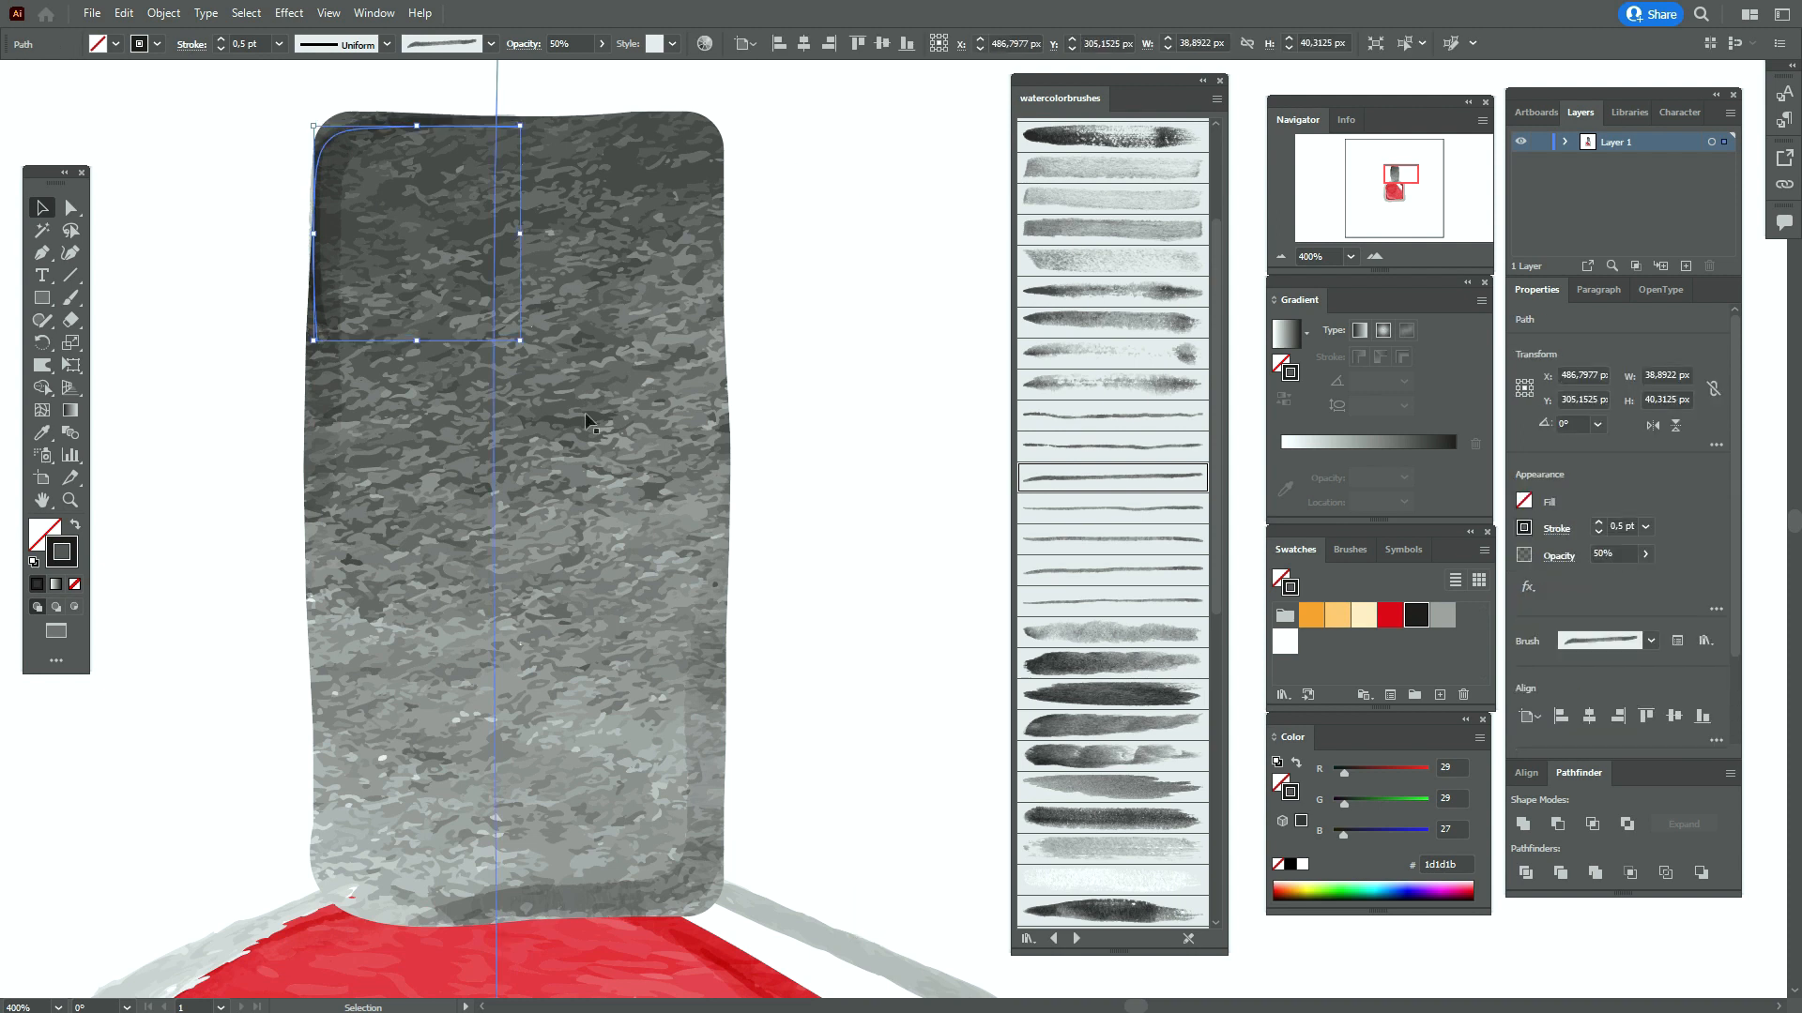
# Paint a thin stroke around the dark piece's lower-left corner and move its upper end point inside the left edge
pyautogui.click(70, 298)
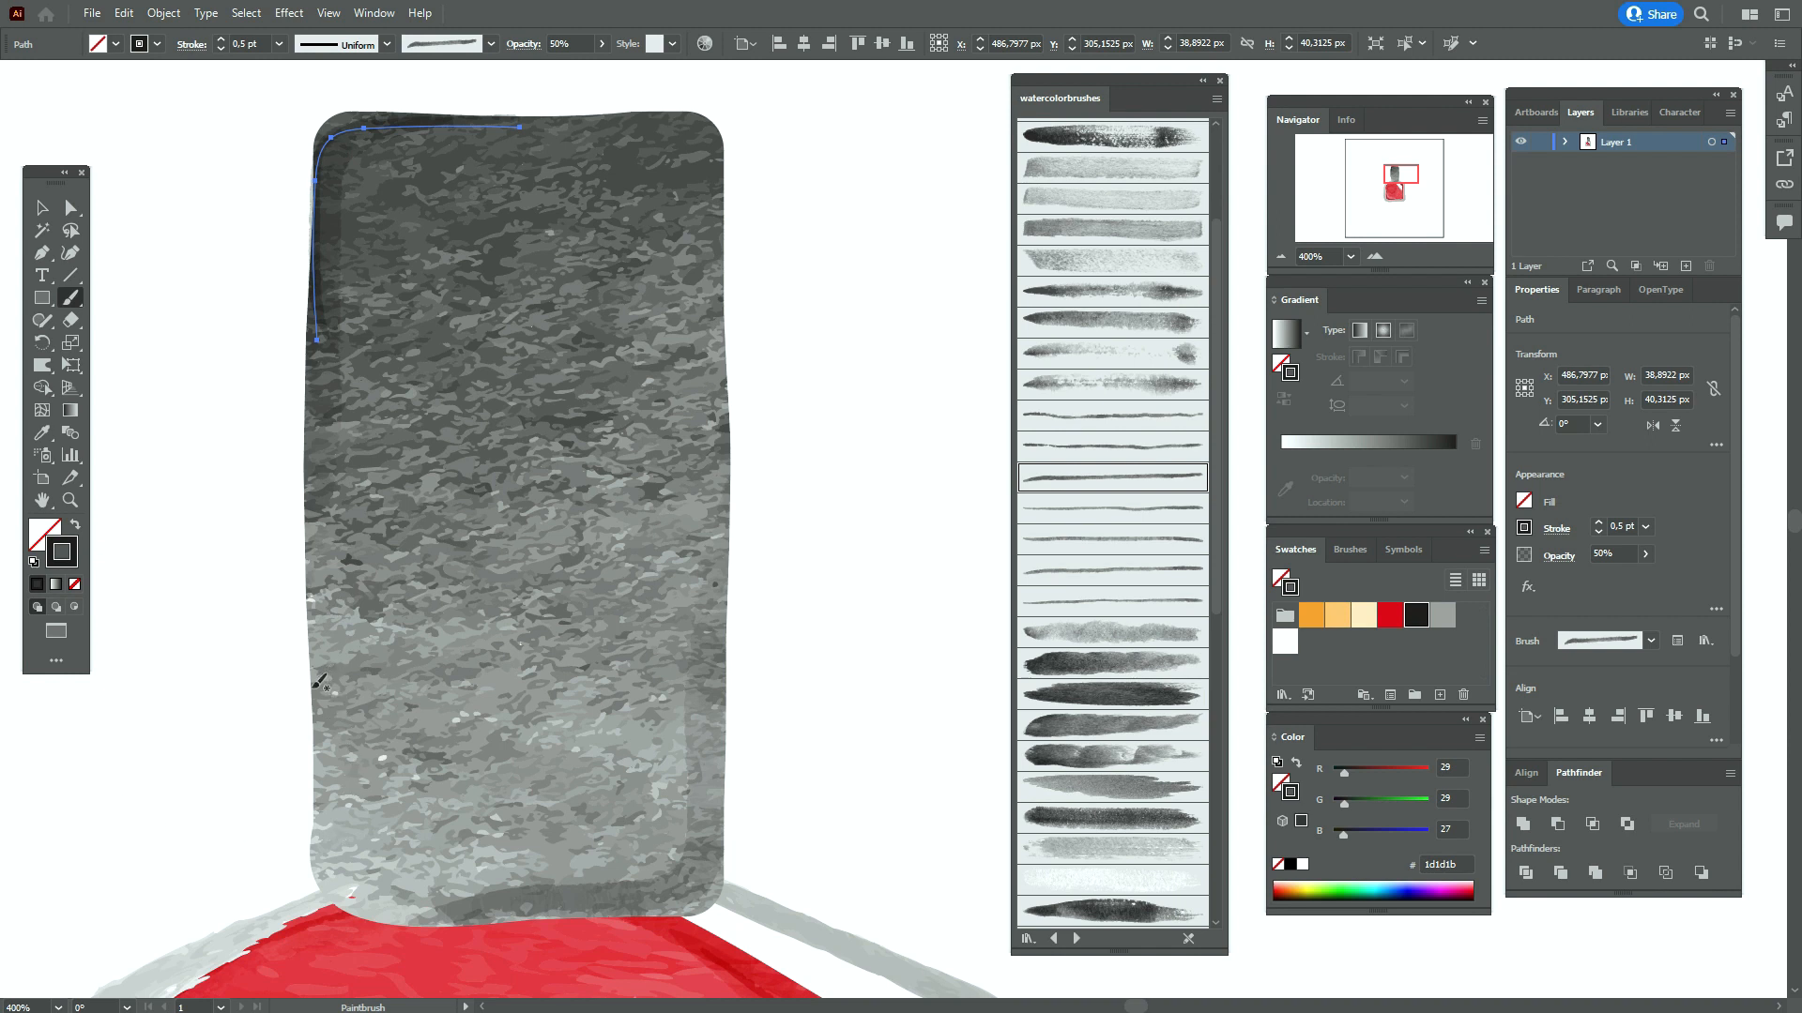
pyautogui.hotkey('ctrl', 'z')
pyautogui.moveTo(327, 798)
pyautogui.mouseDown()
pyautogui.moveTo(340, 901)
pyautogui.moveTo(445, 915)
pyautogui.mouseUp()
pyautogui.moveTo(574, 912); pyautogui.dragTo(575, 914)
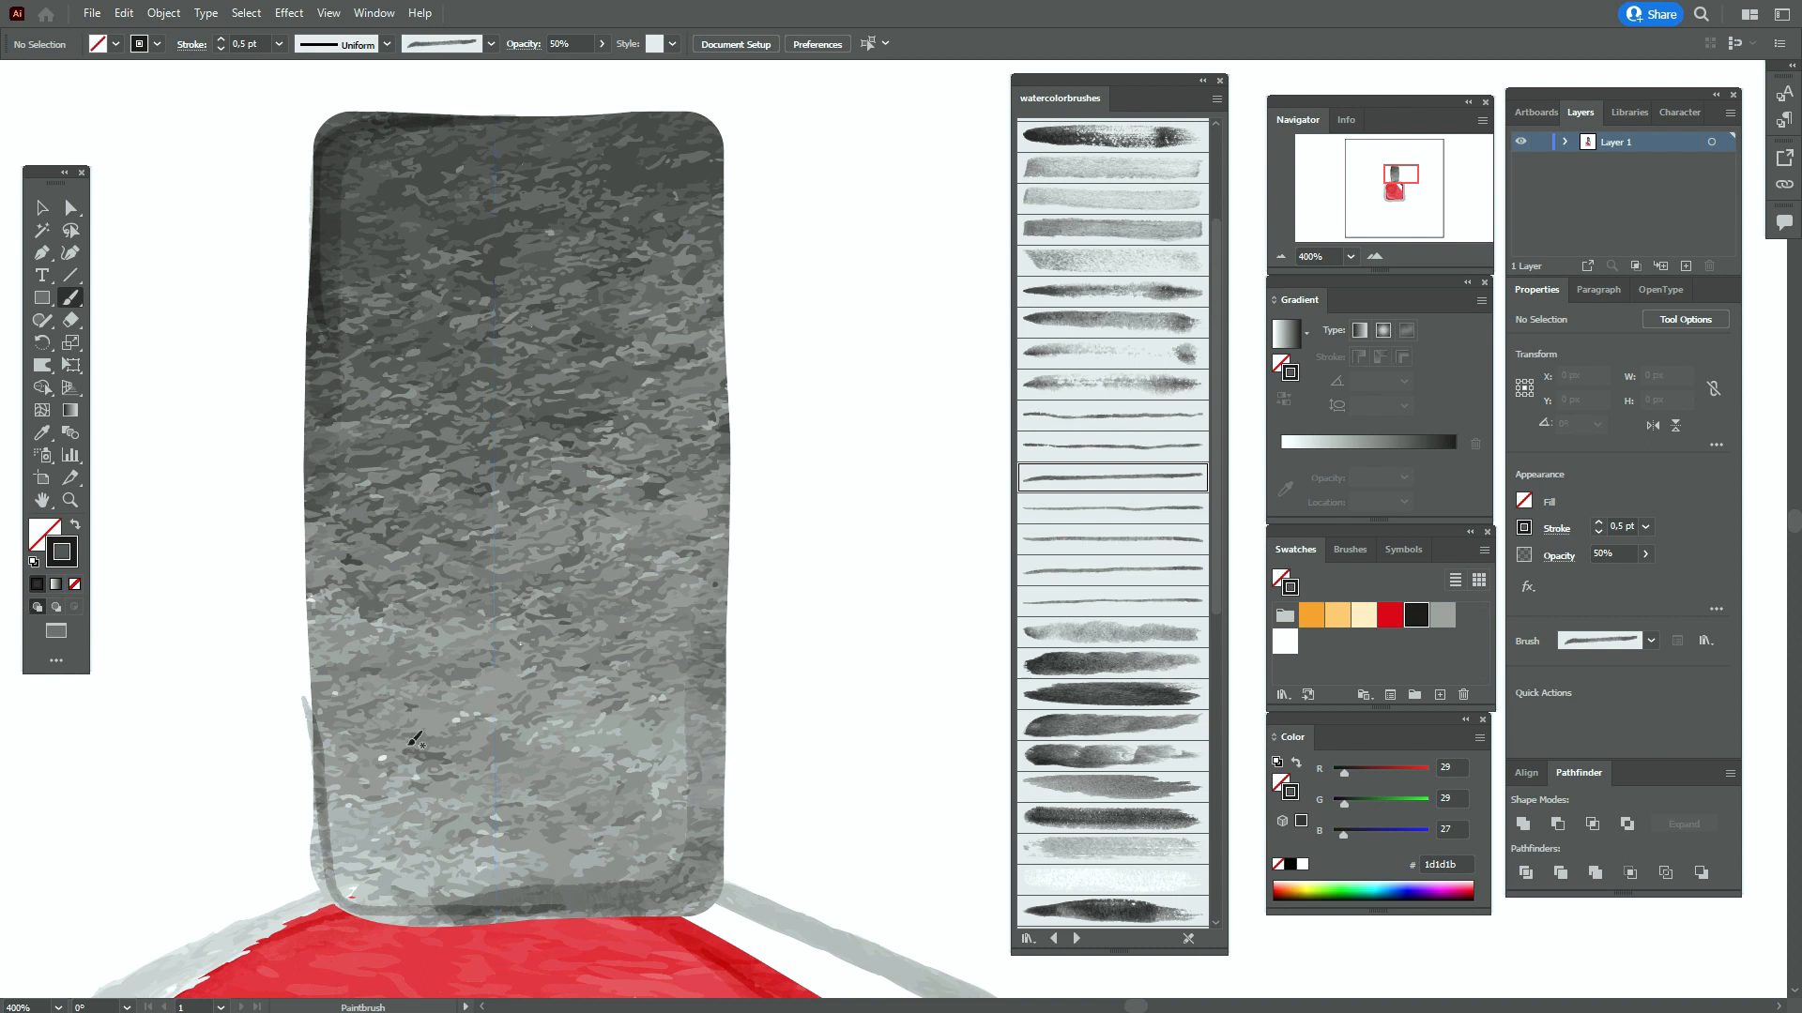
pyautogui.click(71, 207)
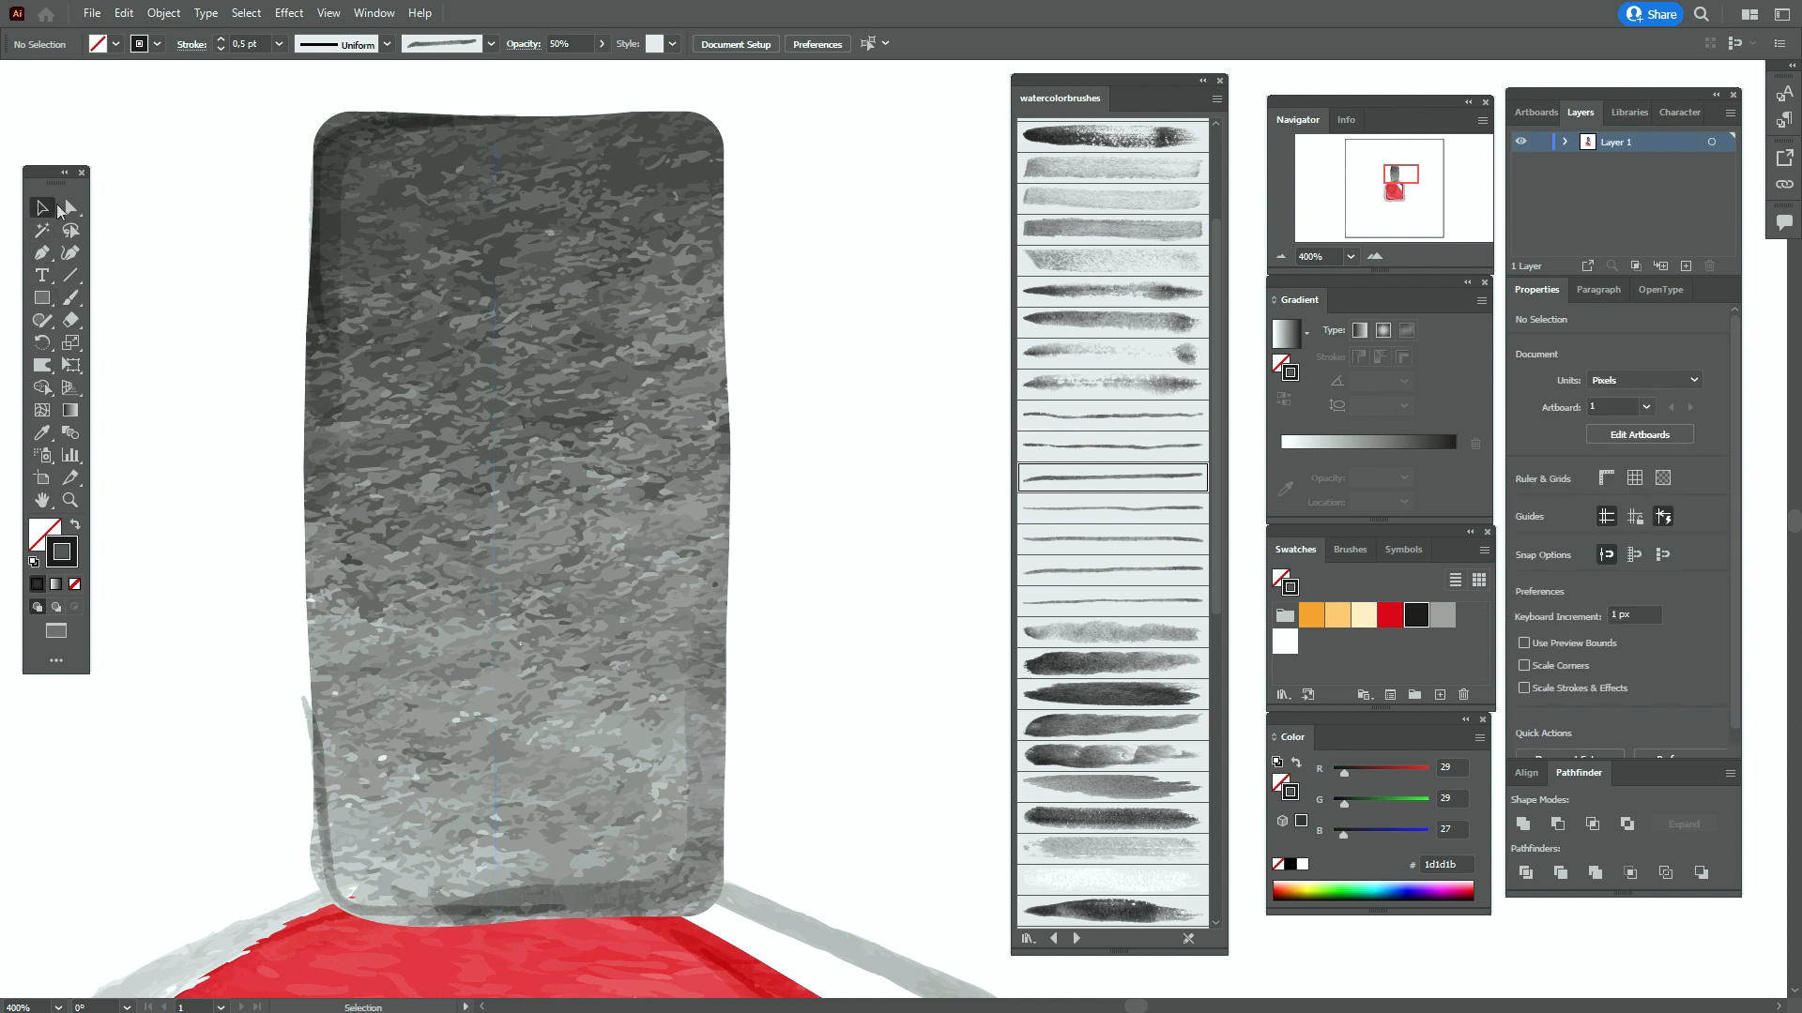
pyautogui.click(314, 698)
pyautogui.moveTo(316, 702); pyautogui.dragTo(322, 702)
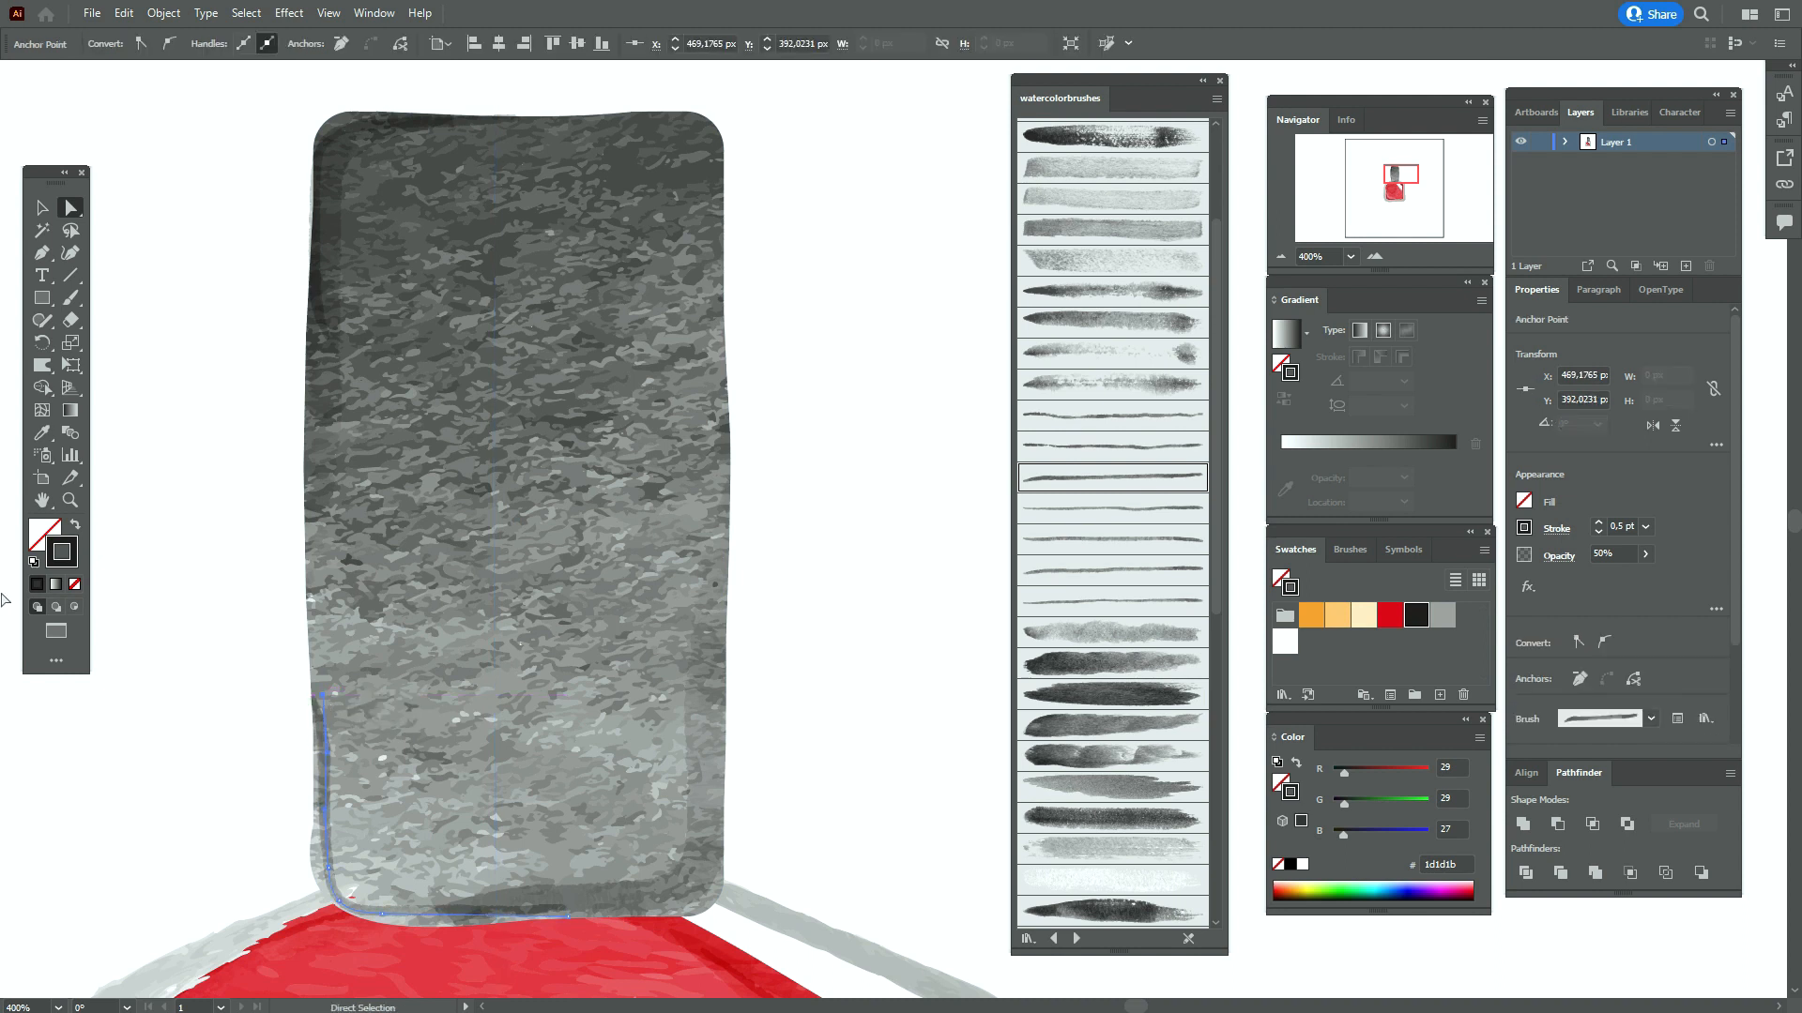
# Paint additional thin strokes around the lower-left corner and along the bottom edge to darken them, redoing a stroke where needed
pyautogui.click(71, 298)
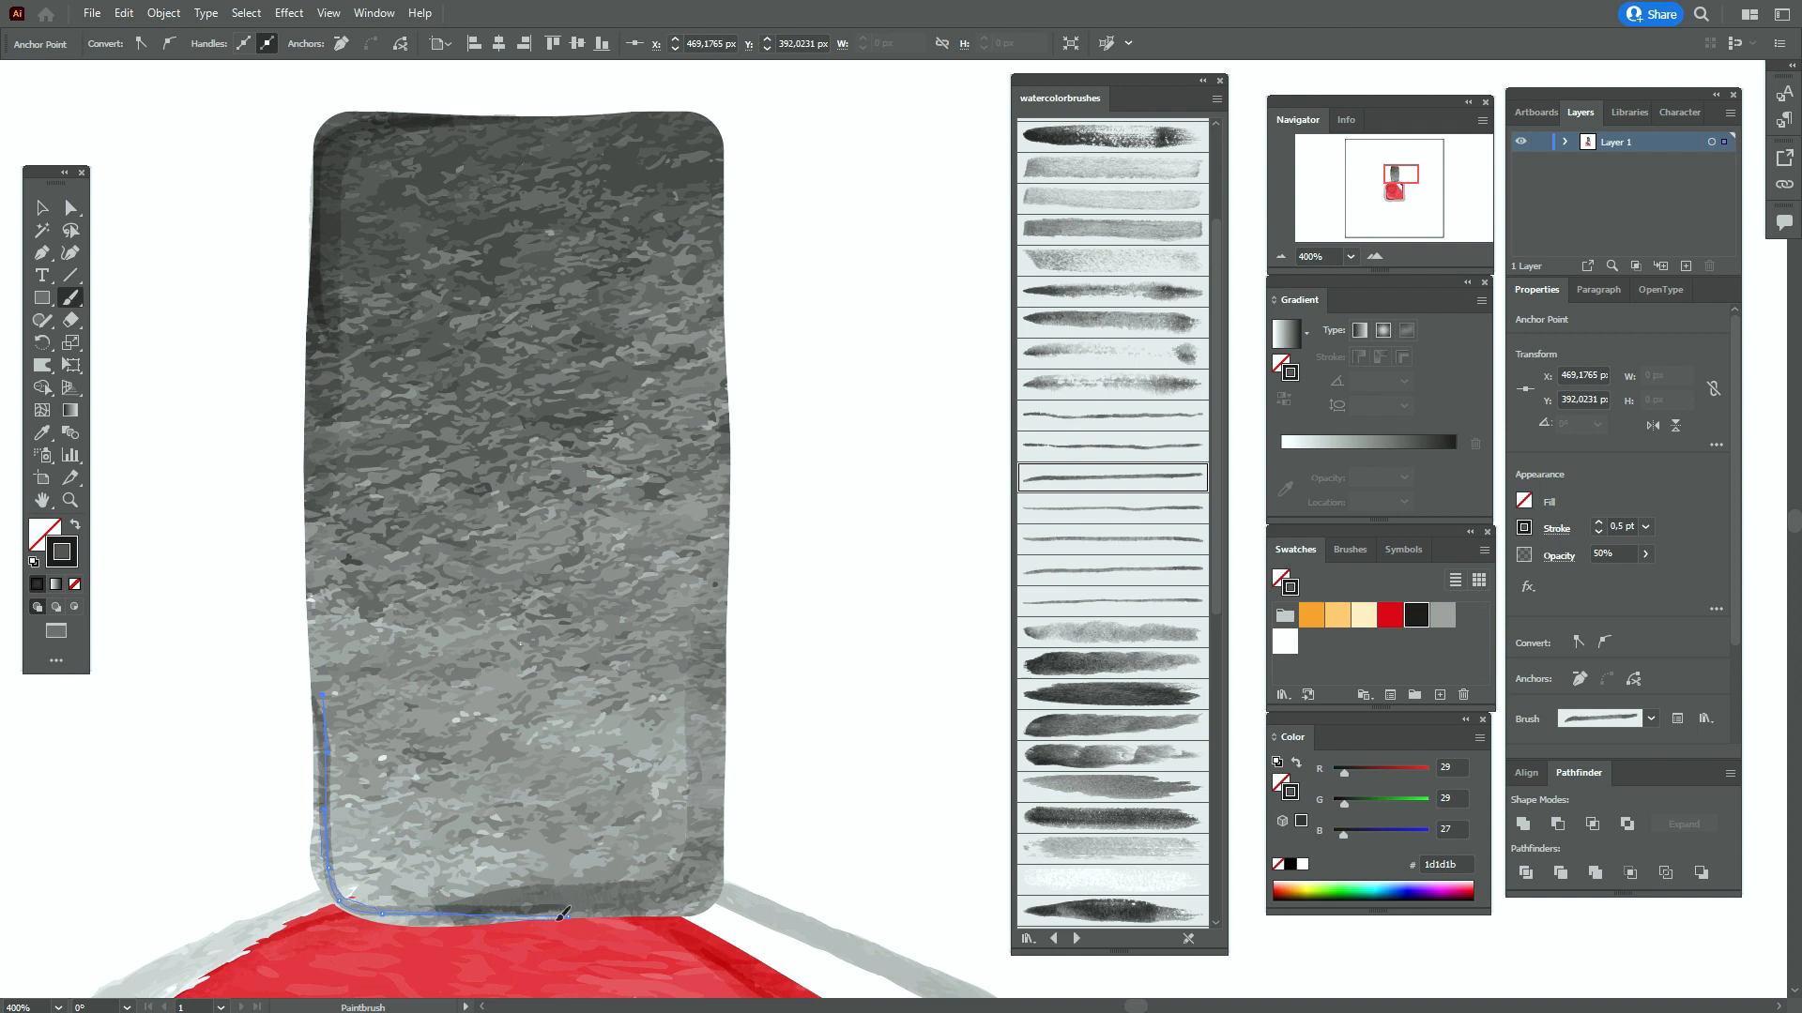
pyautogui.moveTo(557, 920); pyautogui.dragTo(564, 920)
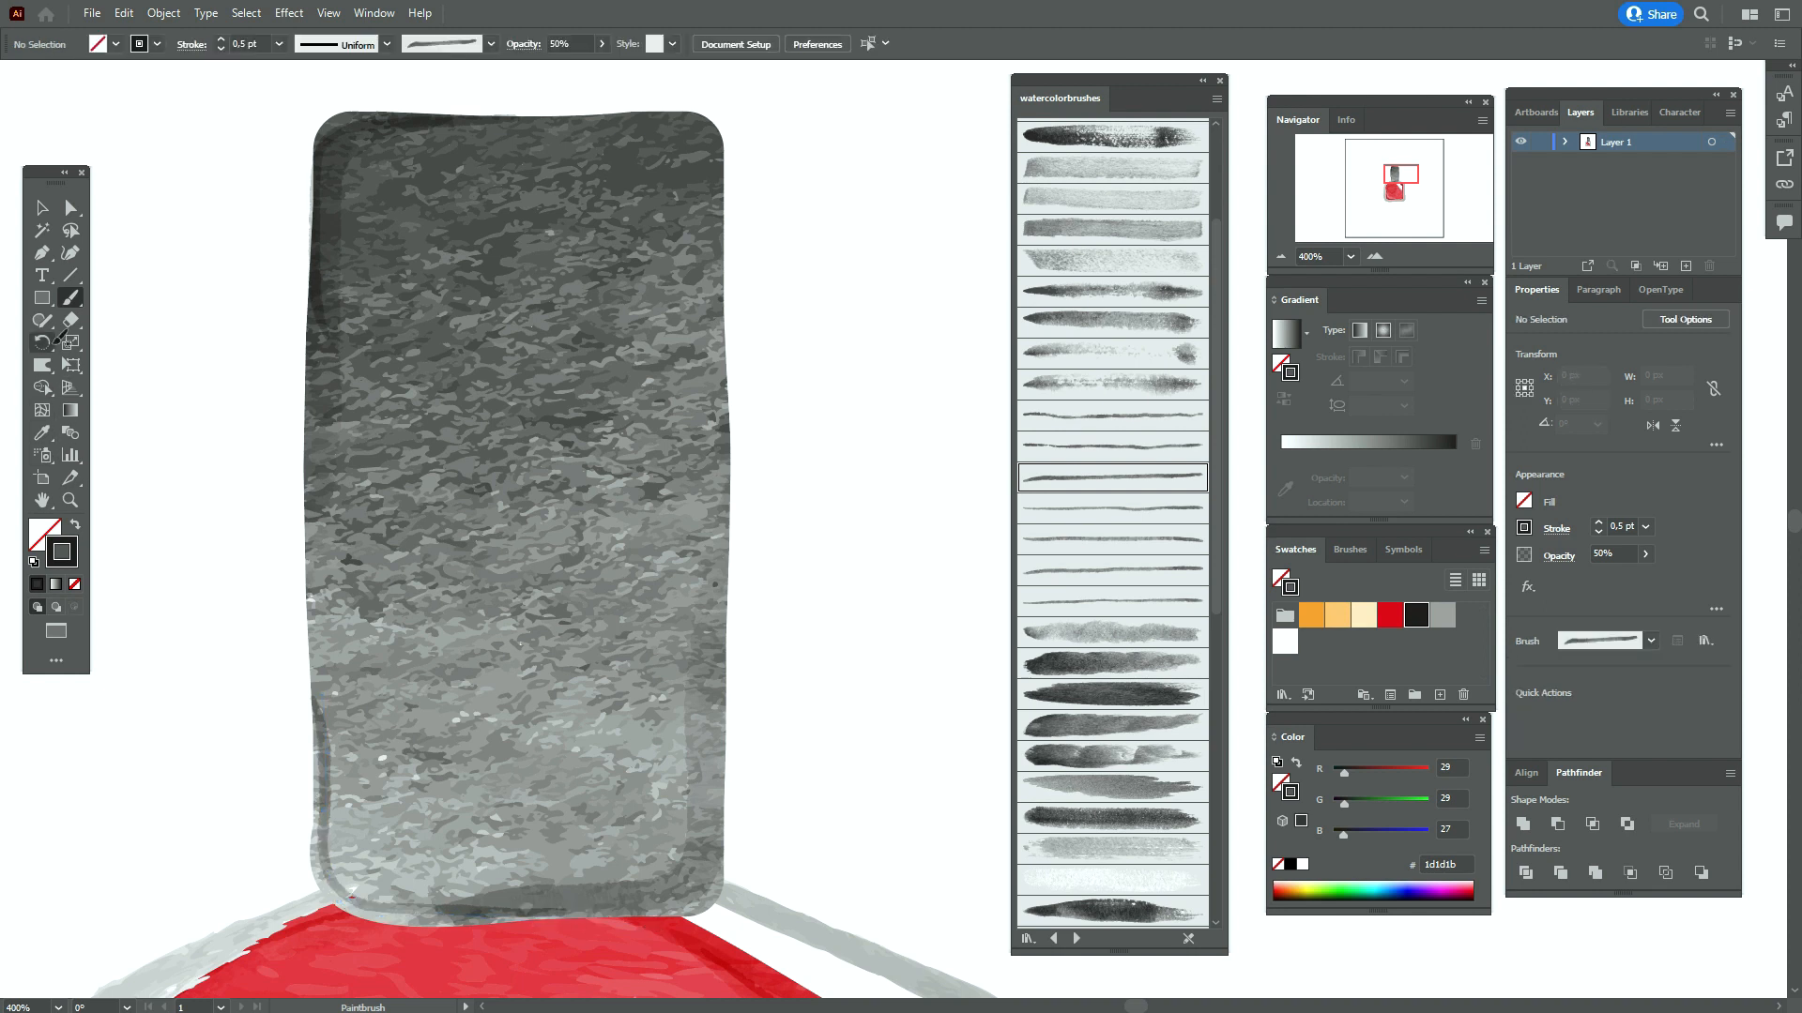
pyautogui.click(42, 208)
pyautogui.click(79, 302)
pyautogui.moveTo(330, 798)
pyautogui.mouseDown()
pyautogui.moveTo(335, 871)
pyautogui.moveTo(471, 914)
pyautogui.moveTo(575, 903)
pyautogui.mouseUp()
pyautogui.hotkey('ctrl', 'z')
pyautogui.moveTo(521, 907); pyautogui.dragTo(526, 906)
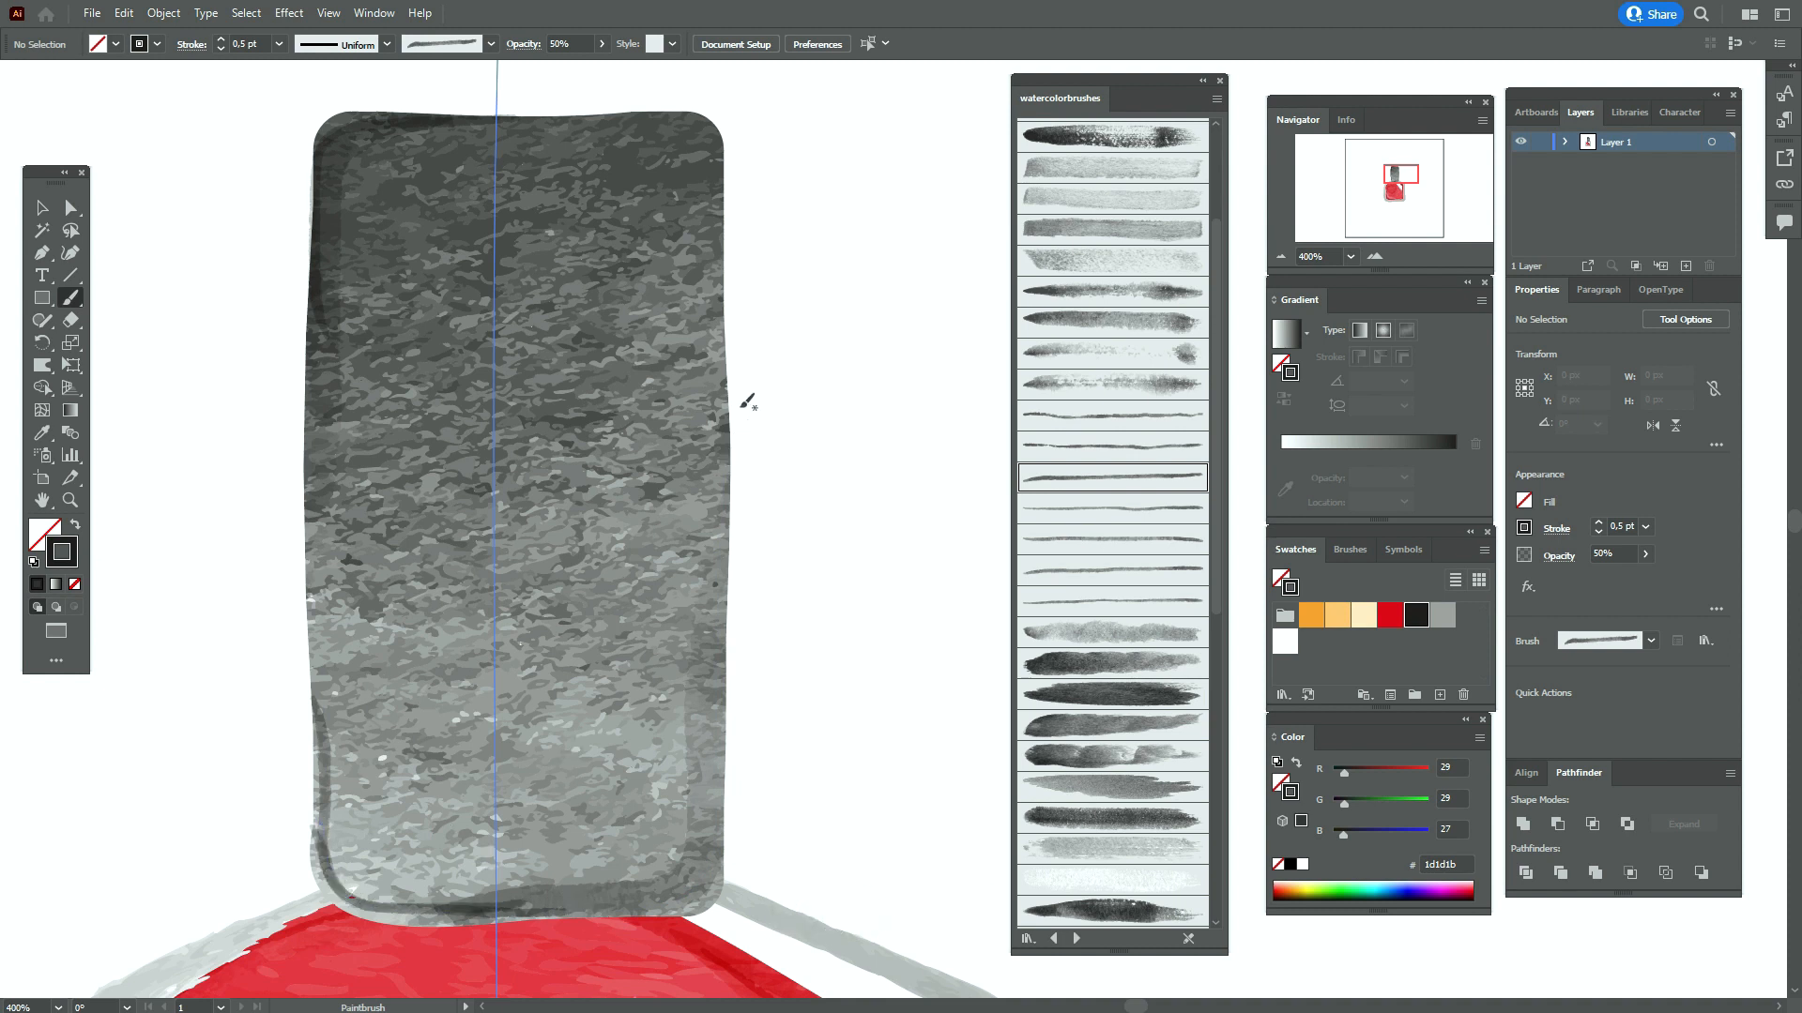
# Paint a thin stroke from the middle of the top edge around the upper-right corner and down the right edge
pyautogui.moveTo(528, 124)
pyautogui.mouseDown()
pyautogui.moveTo(702, 124)
pyautogui.moveTo(714, 158)
pyautogui.mouseUp()
pyautogui.moveTo(722, 228); pyautogui.dragTo(719, 433)
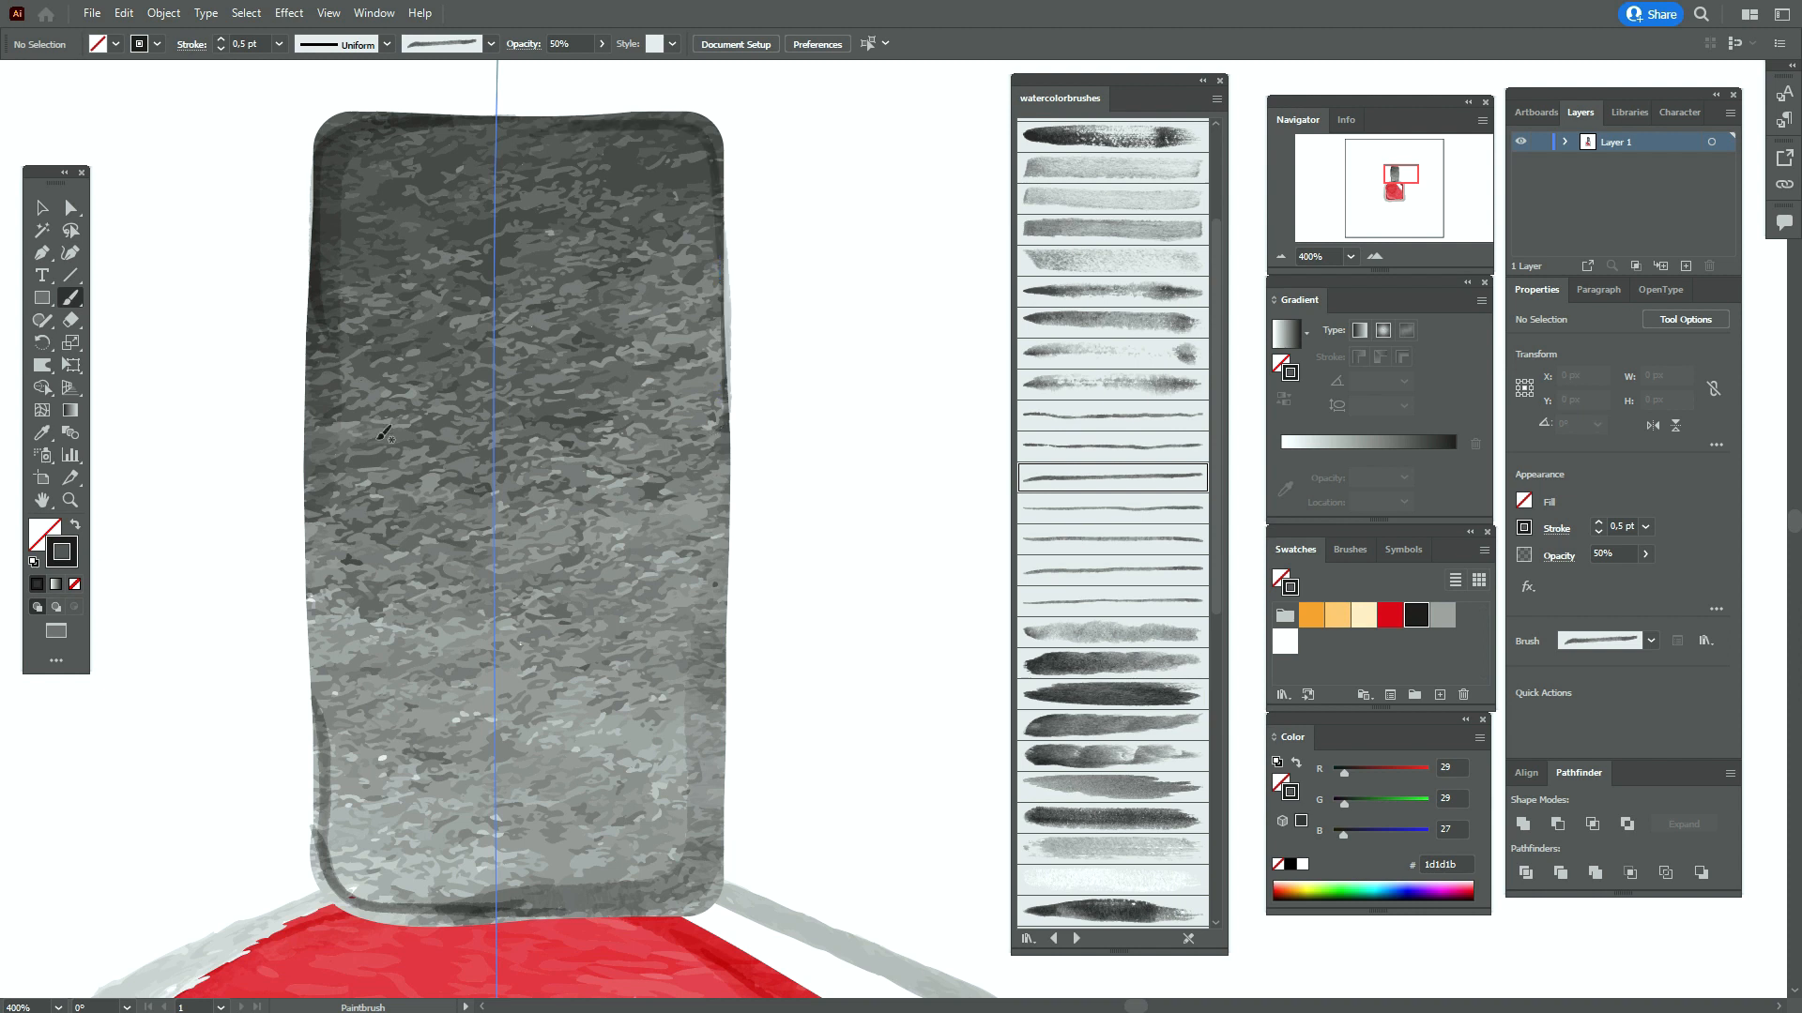
# Narrow the thin stroke around the dark cap's upper-right corner so that it sits further inside the right edge
pyautogui.click(42, 208)
pyautogui.click(729, 284)
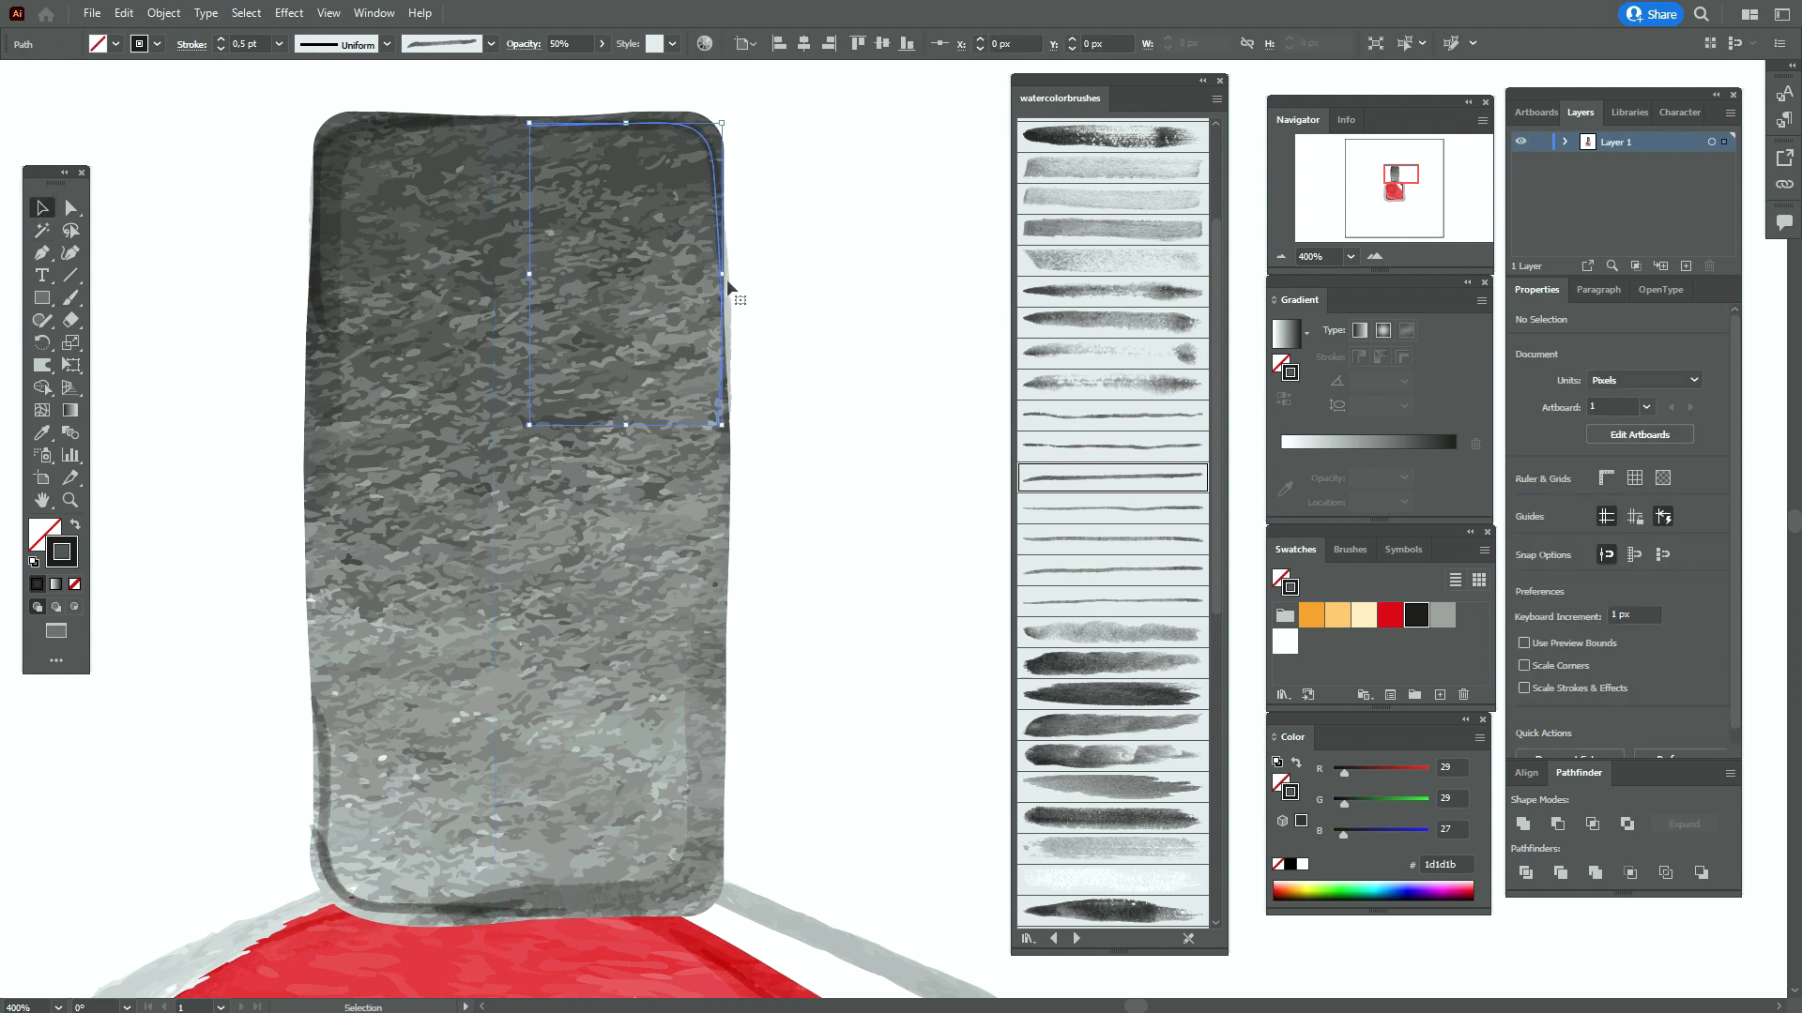
pyautogui.moveTo(728, 283); pyautogui.dragTo(721, 277)
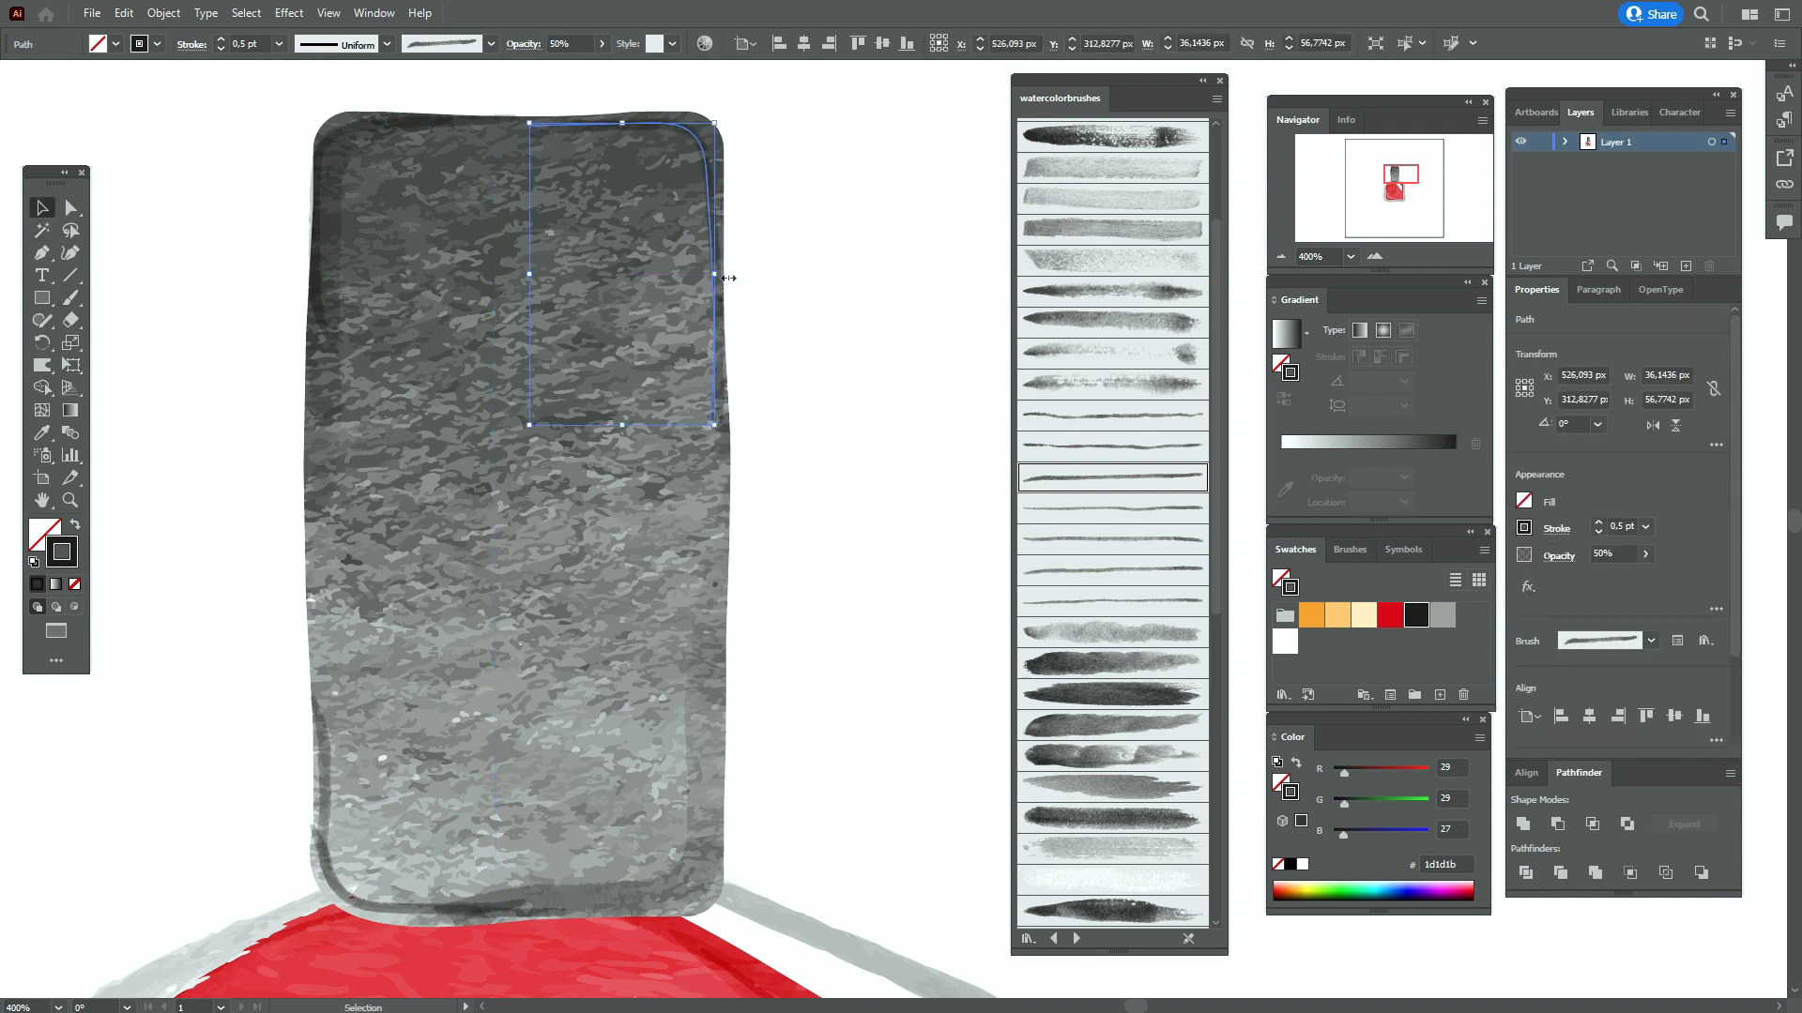
pyautogui.click(789, 228)
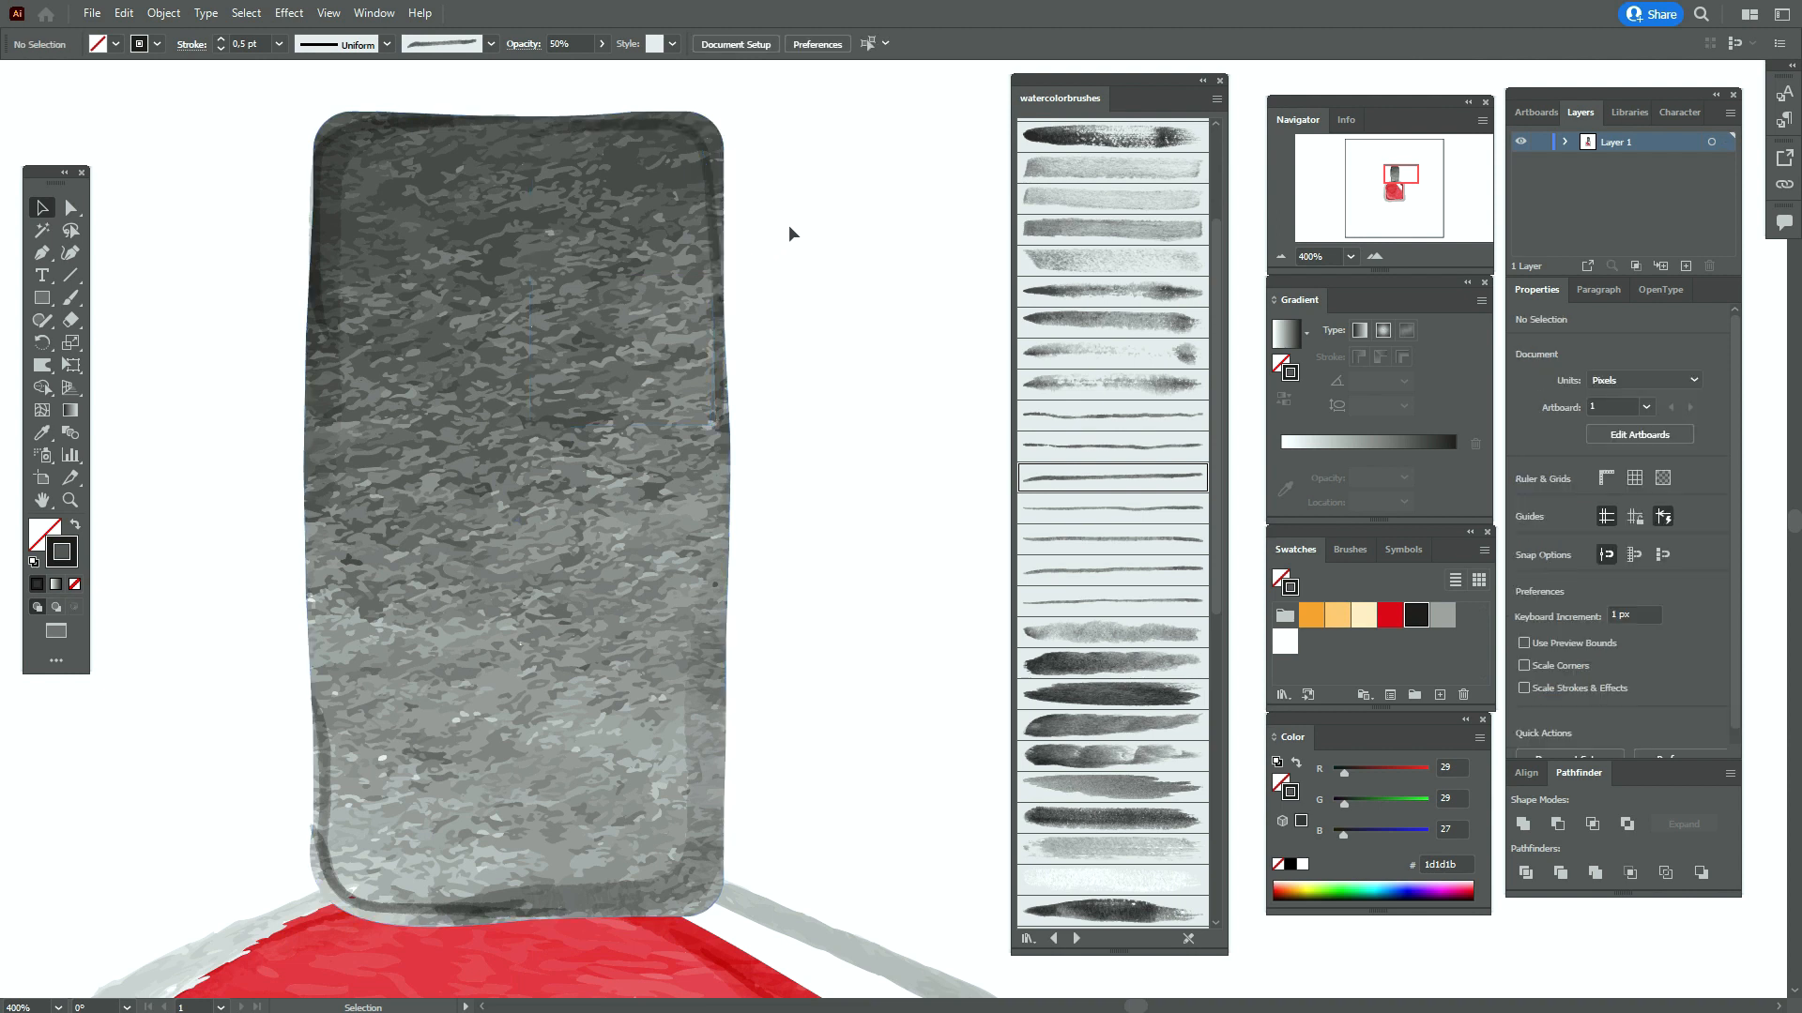
# Paint thin strokes around the cap's lower-right corner and along the bottom edge, redoing the one that runs up the right edge
pyautogui.click(70, 298)
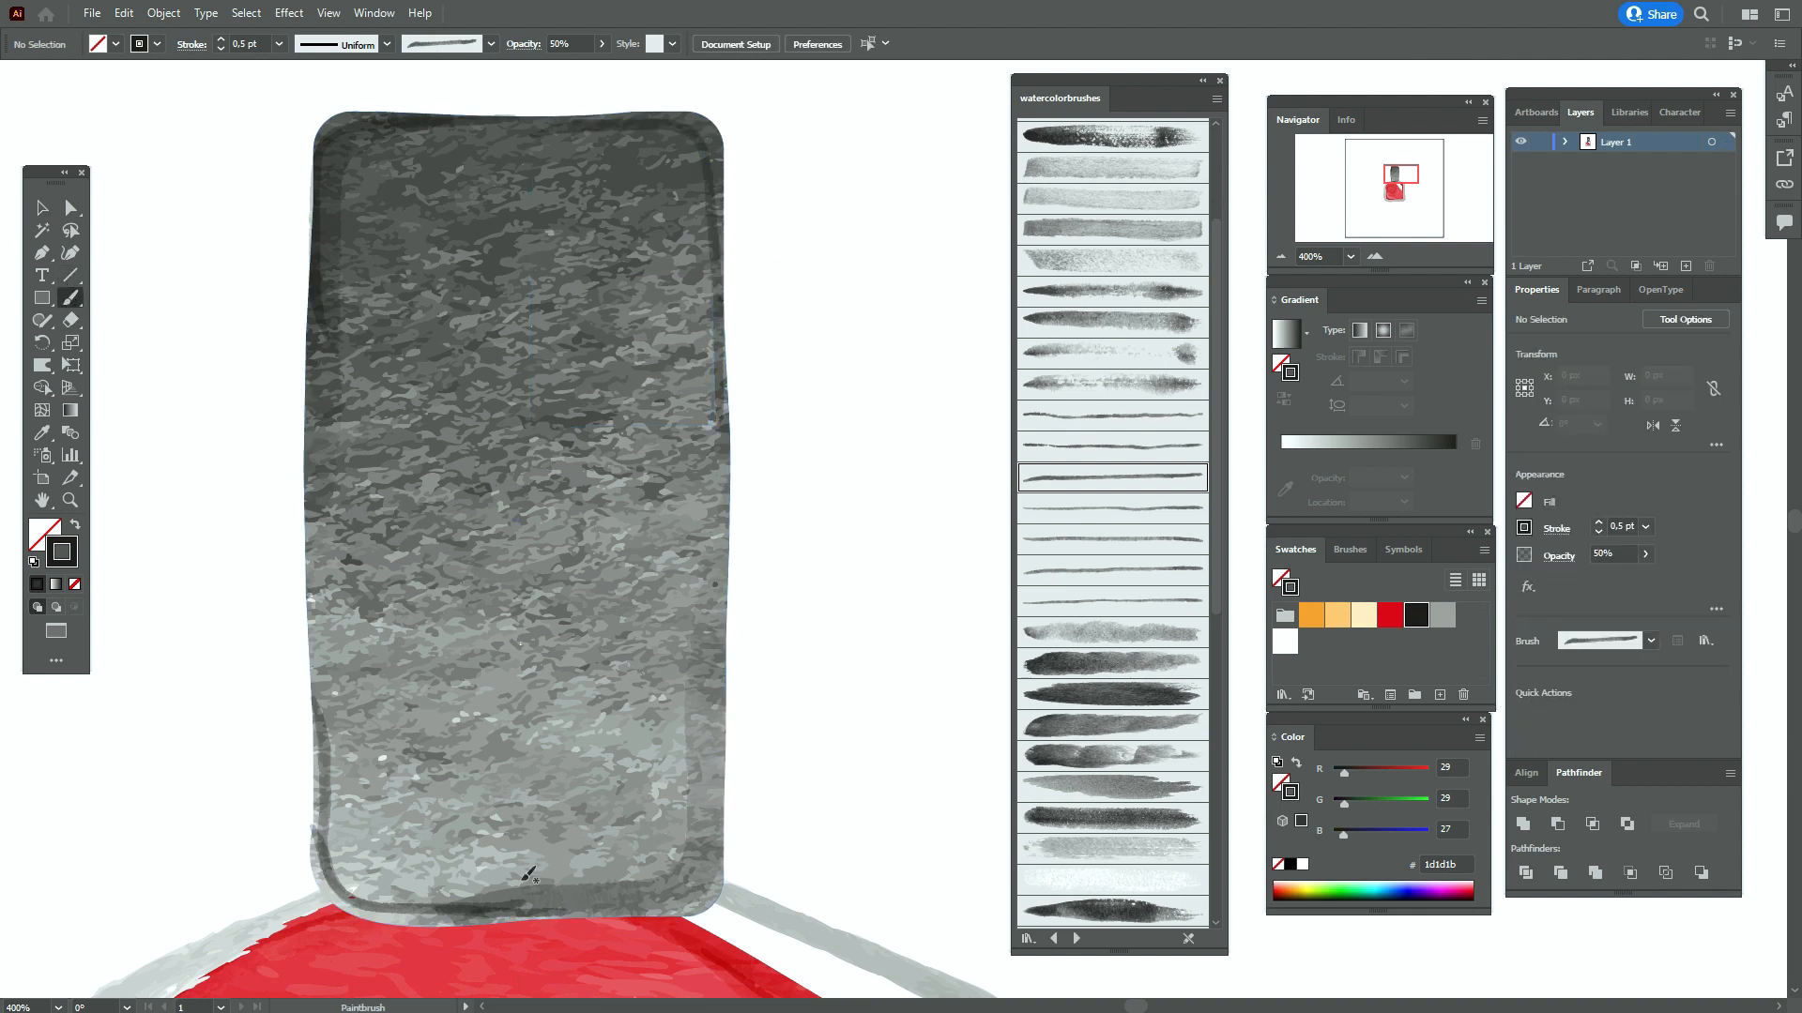
pyautogui.moveTo(495, 904); pyautogui.dragTo(608, 896)
pyautogui.moveTo(715, 830)
pyautogui.mouseDown()
pyautogui.moveTo(721, 774)
pyautogui.moveTo(715, 818)
pyautogui.mouseUp()
pyautogui.hotkey('ctrl', 'z')
pyautogui.moveTo(597, 909); pyautogui.dragTo(413, 920)
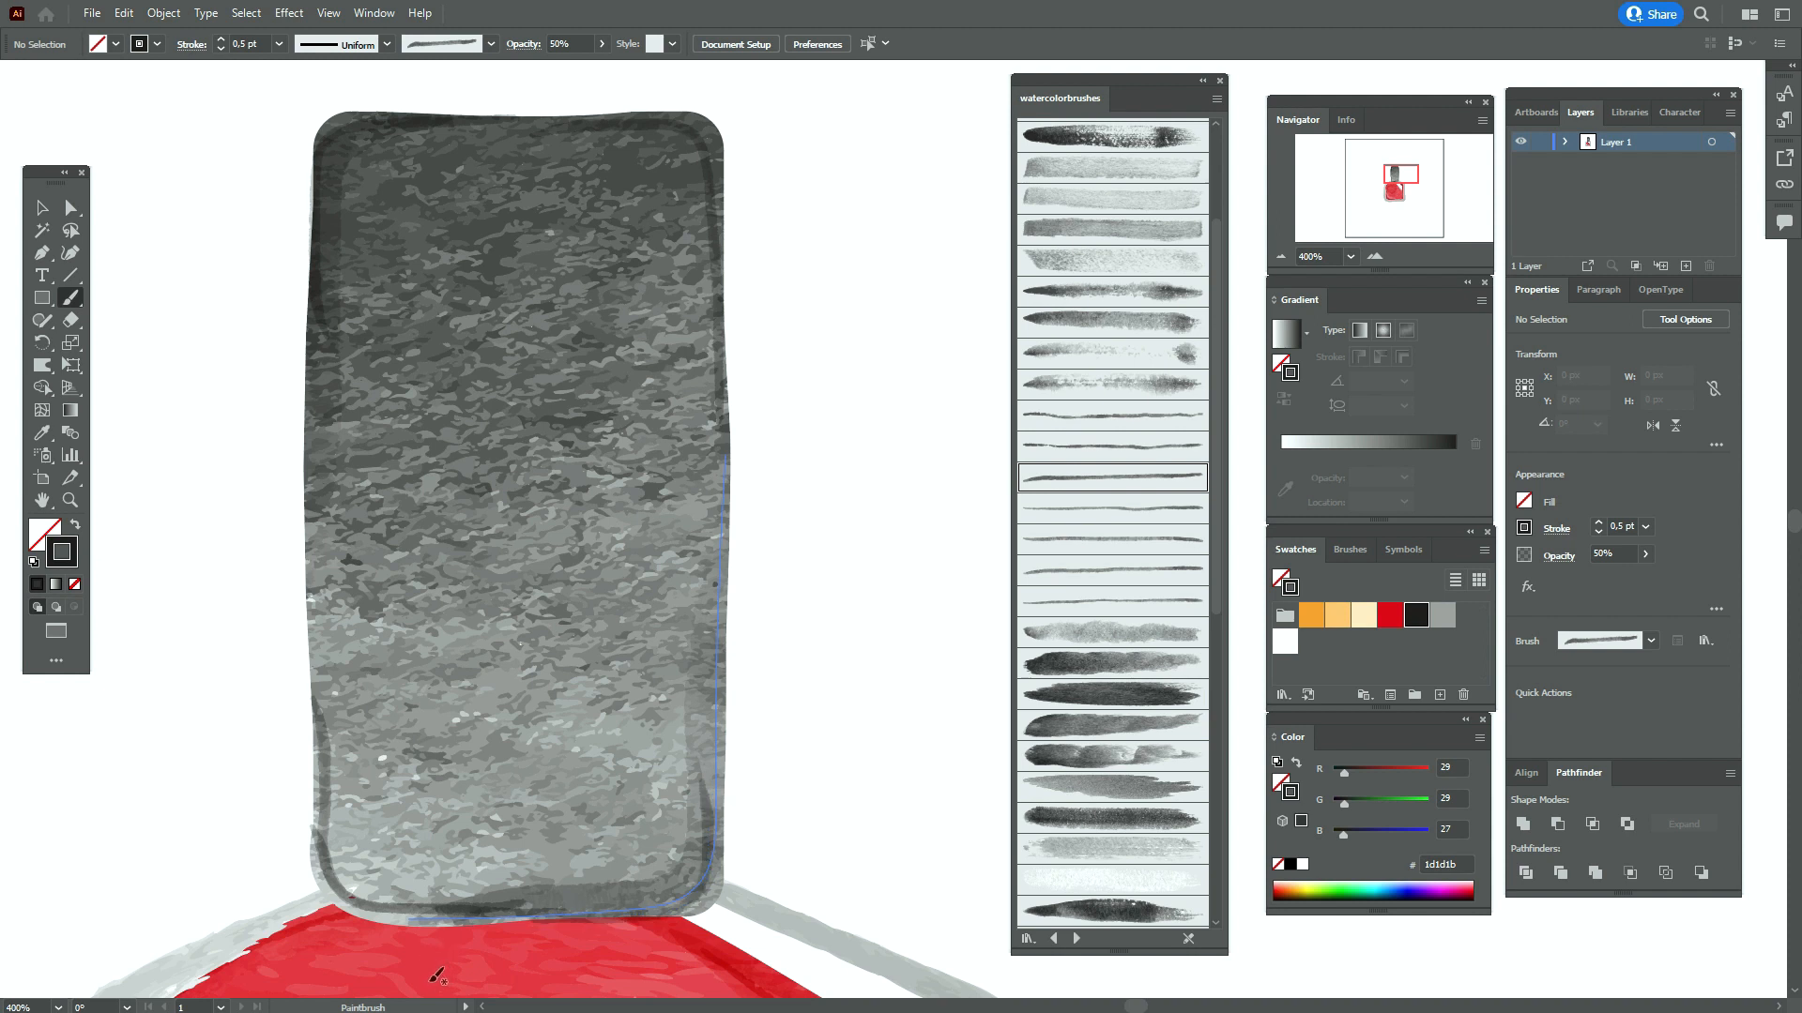
pyautogui.click(41, 207)
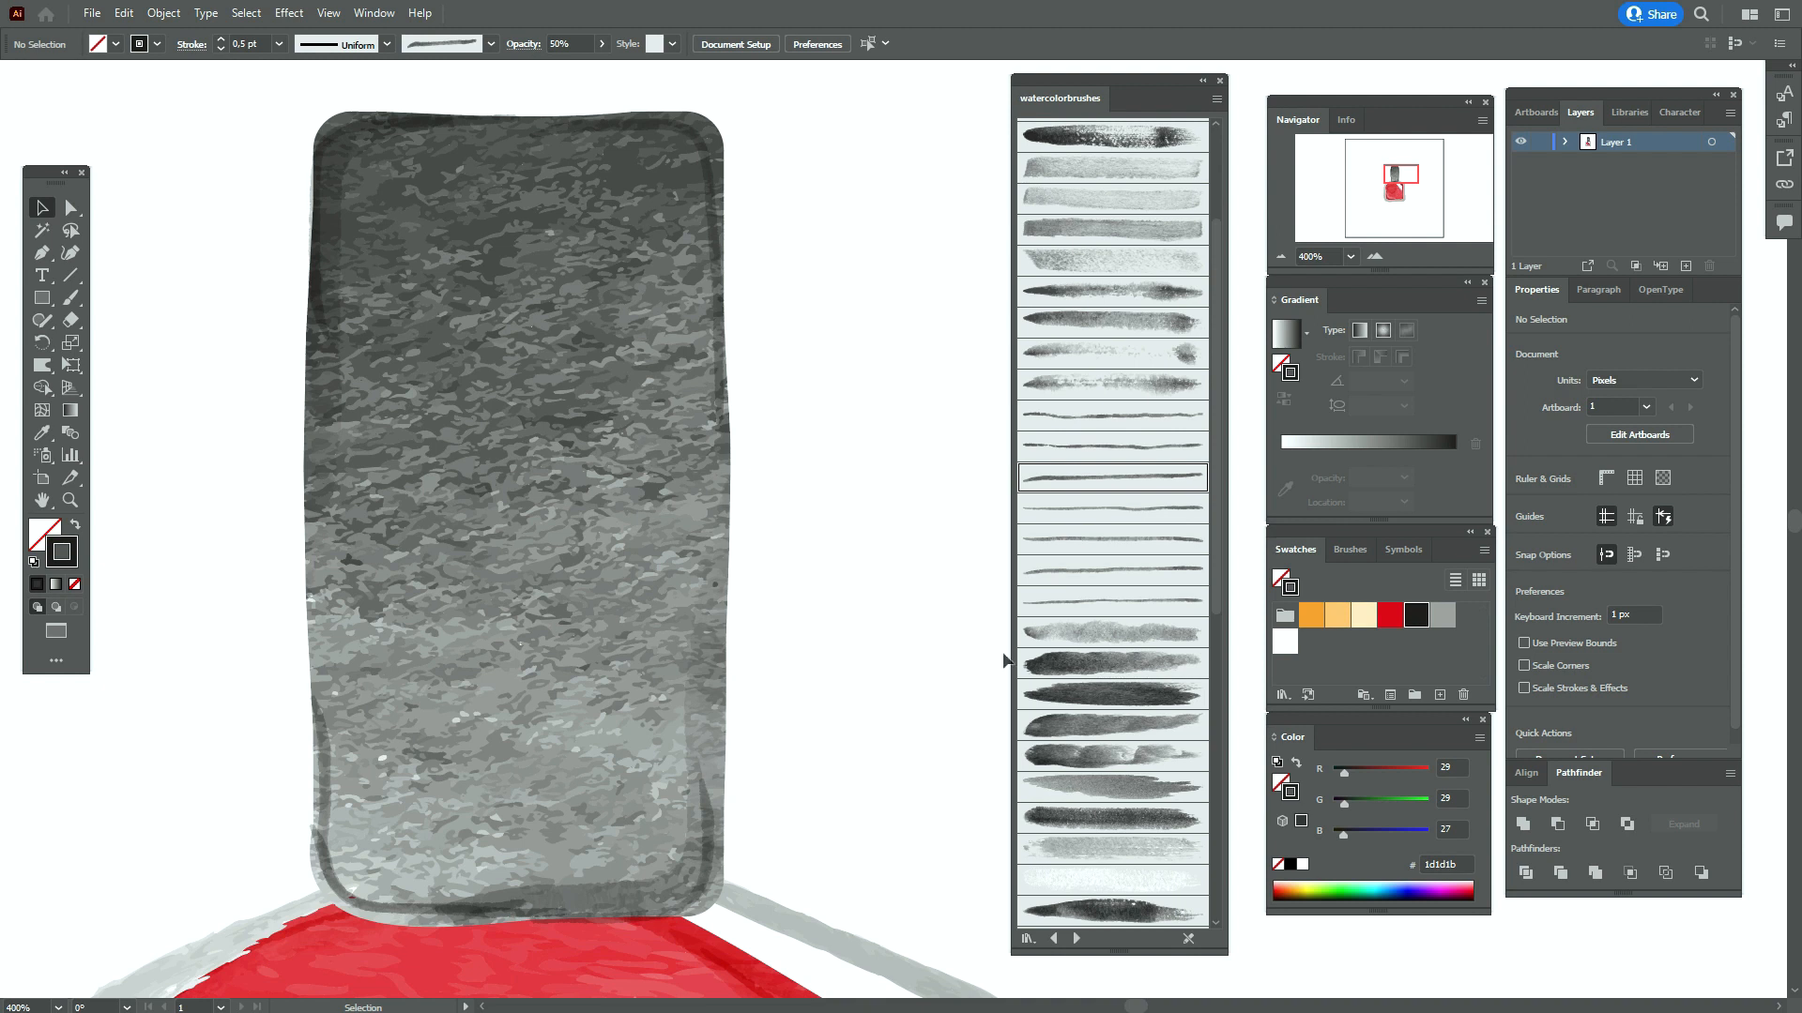
# Paint a broad vertical shadow stroke down the right half of the cap with a wide, dense dark watercolor brush
pyautogui.click(1092, 700)
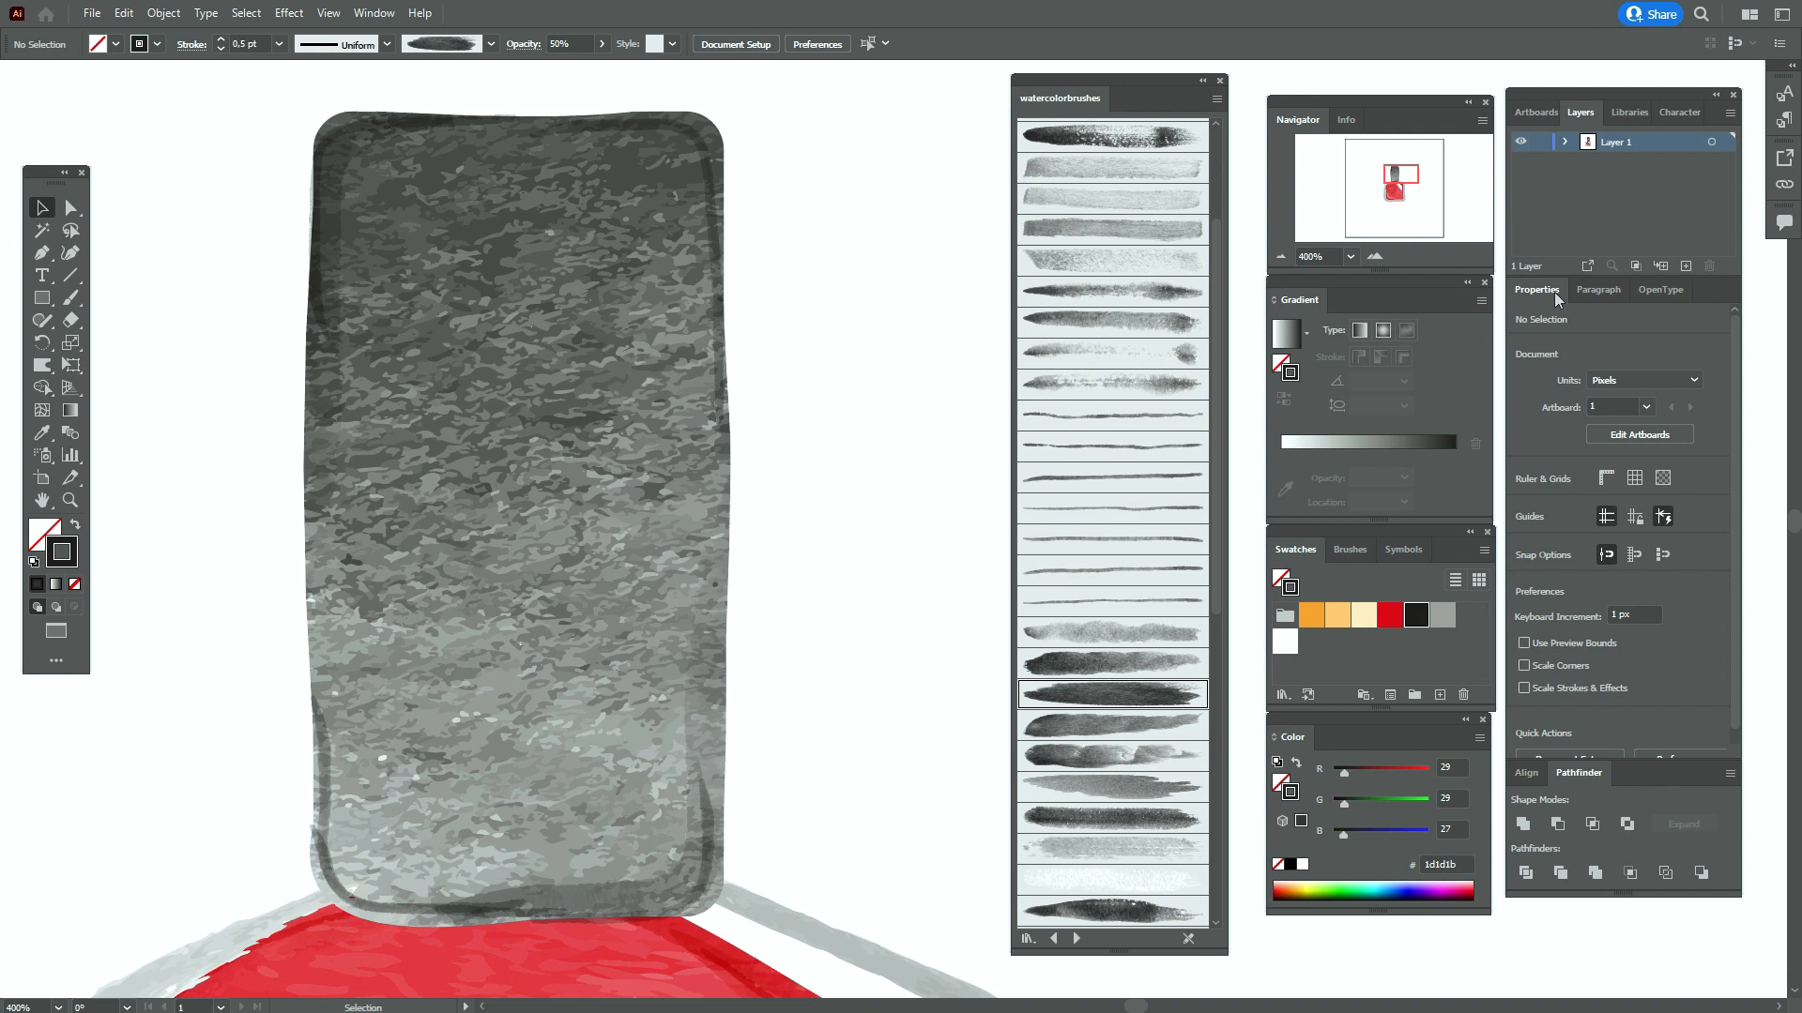
pyautogui.click(71, 298)
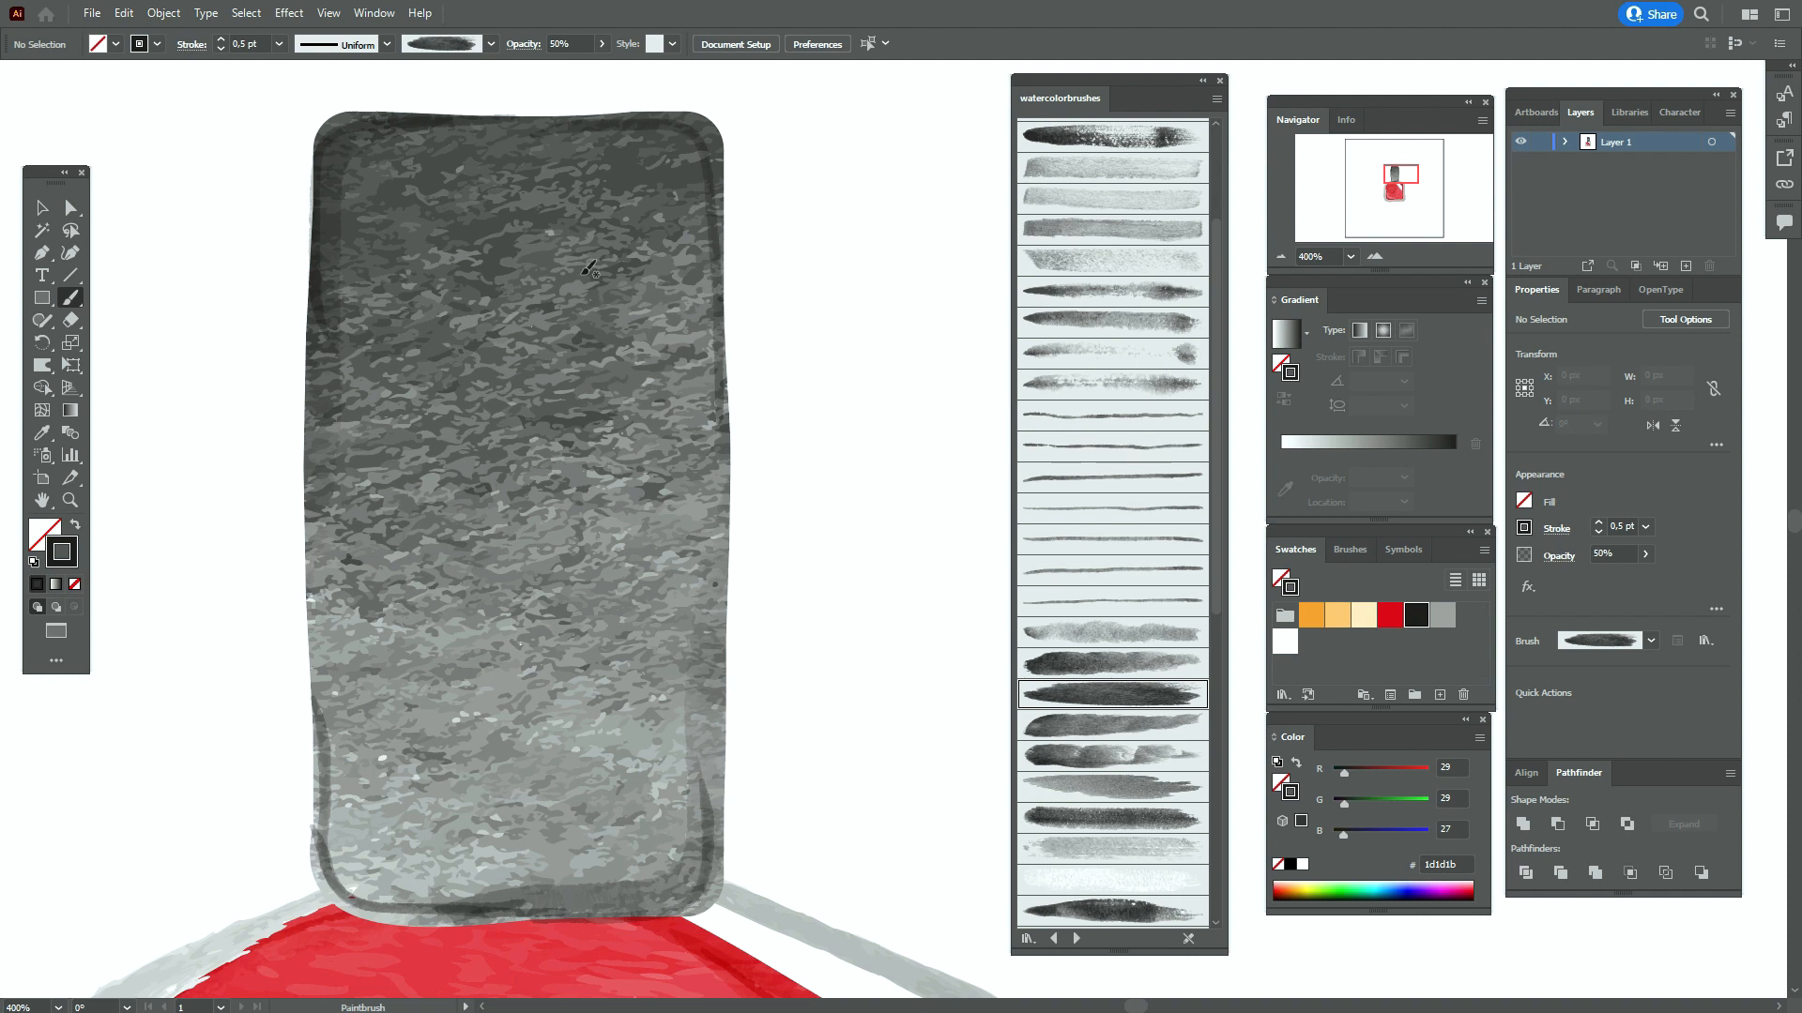
pyautogui.moveTo(593, 696); pyautogui.dragTo(595, 698)
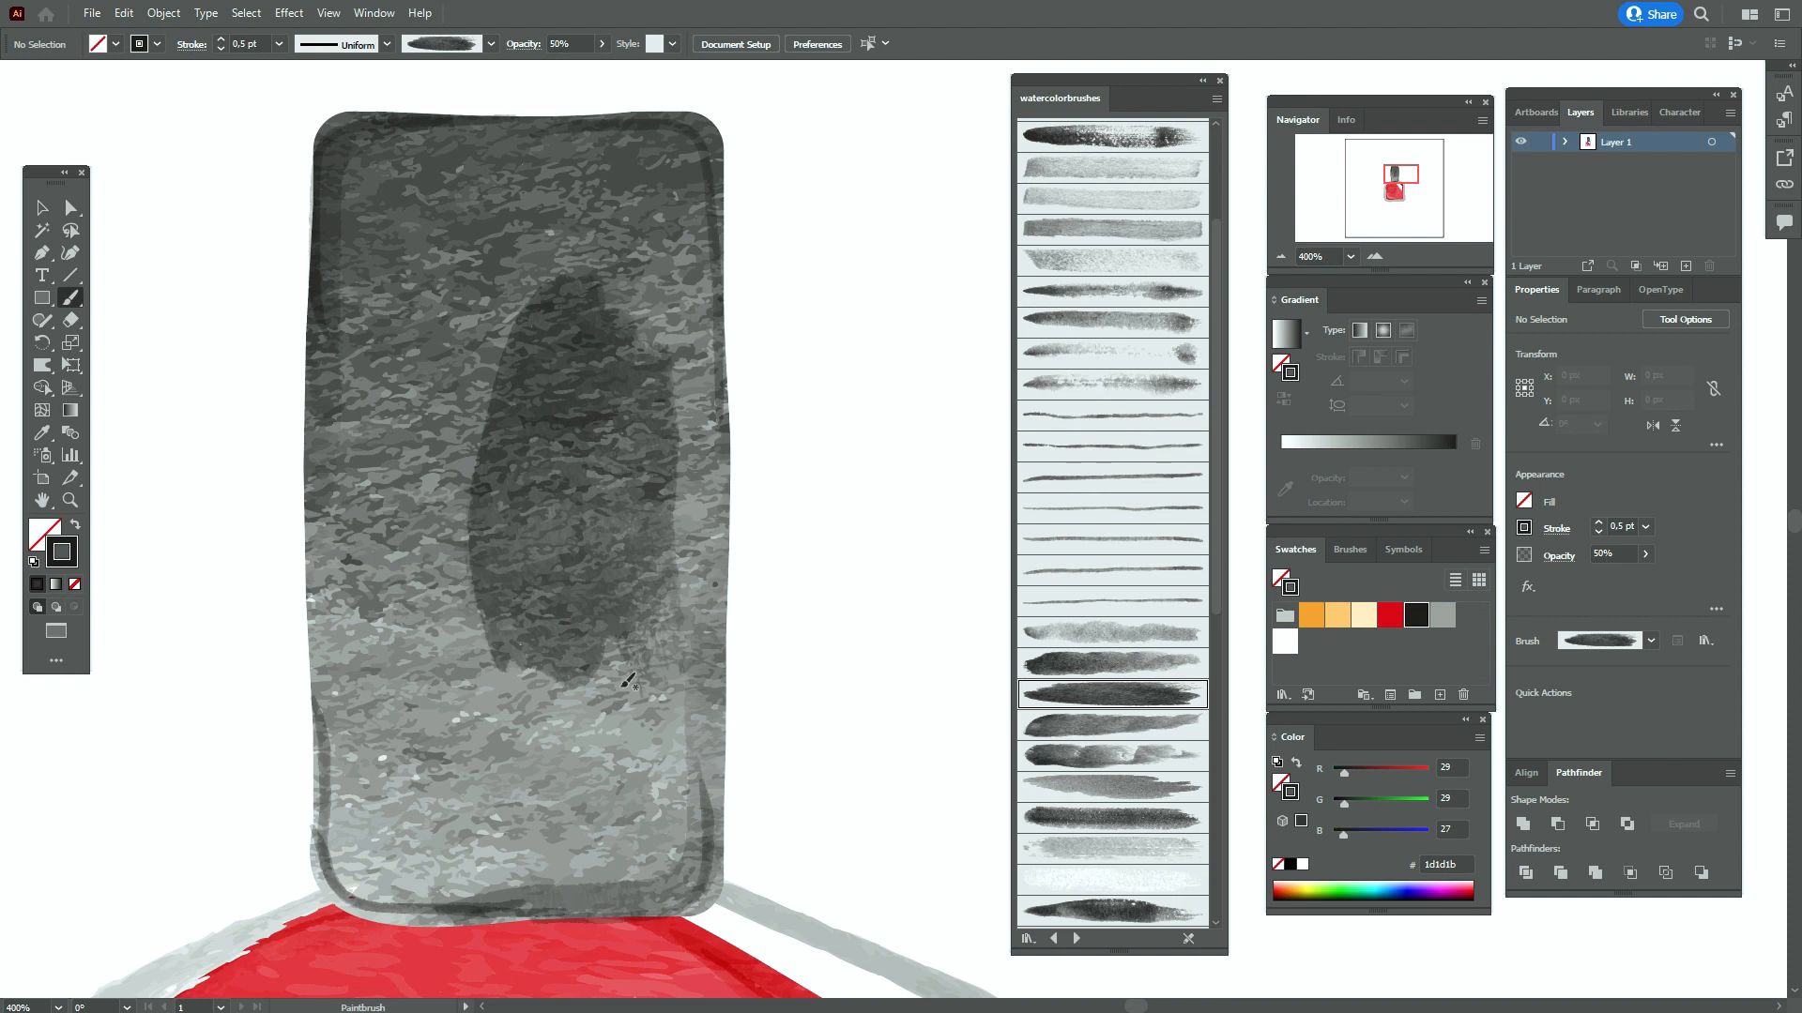
# Lengthen the broad shadow stroke by moving its end points up and down, and shift the whole stroke slightly up and right
pyautogui.click(70, 207)
pyautogui.click(579, 281)
pyautogui.click(582, 279)
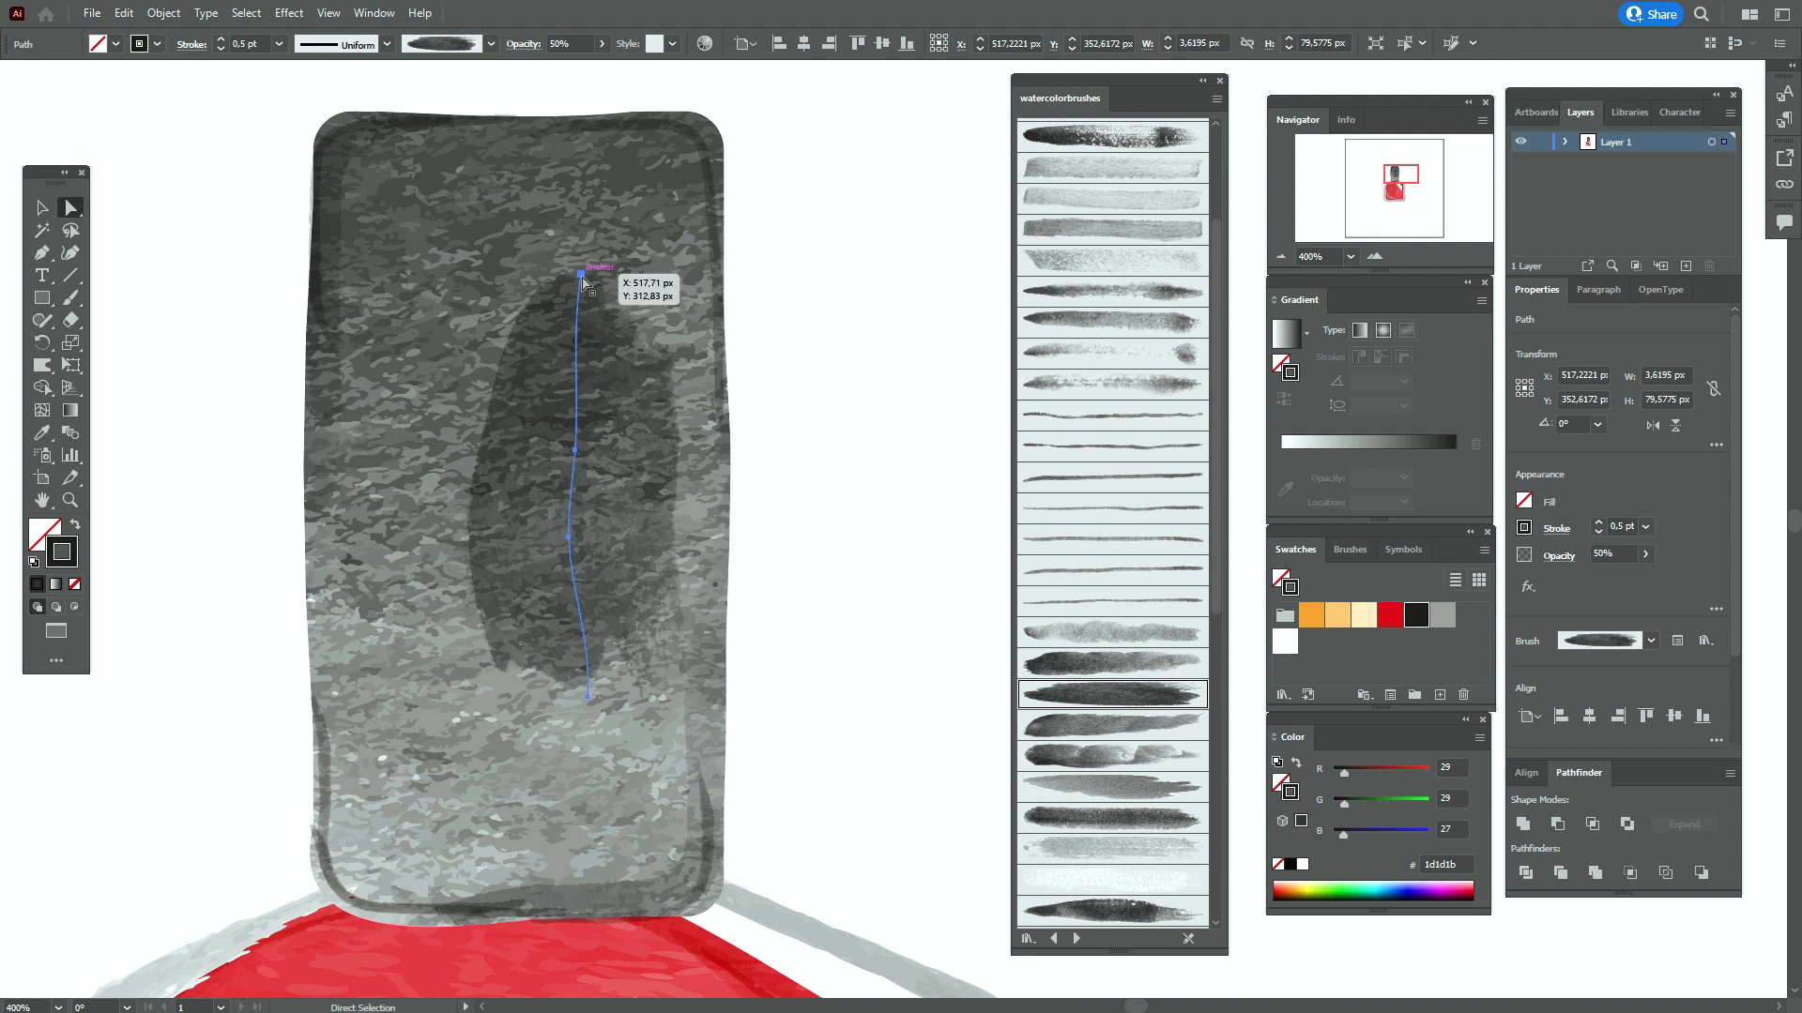
pyautogui.moveTo(583, 279); pyautogui.dragTo(589, 187)
pyautogui.moveTo(589, 710); pyautogui.dragTo(594, 807)
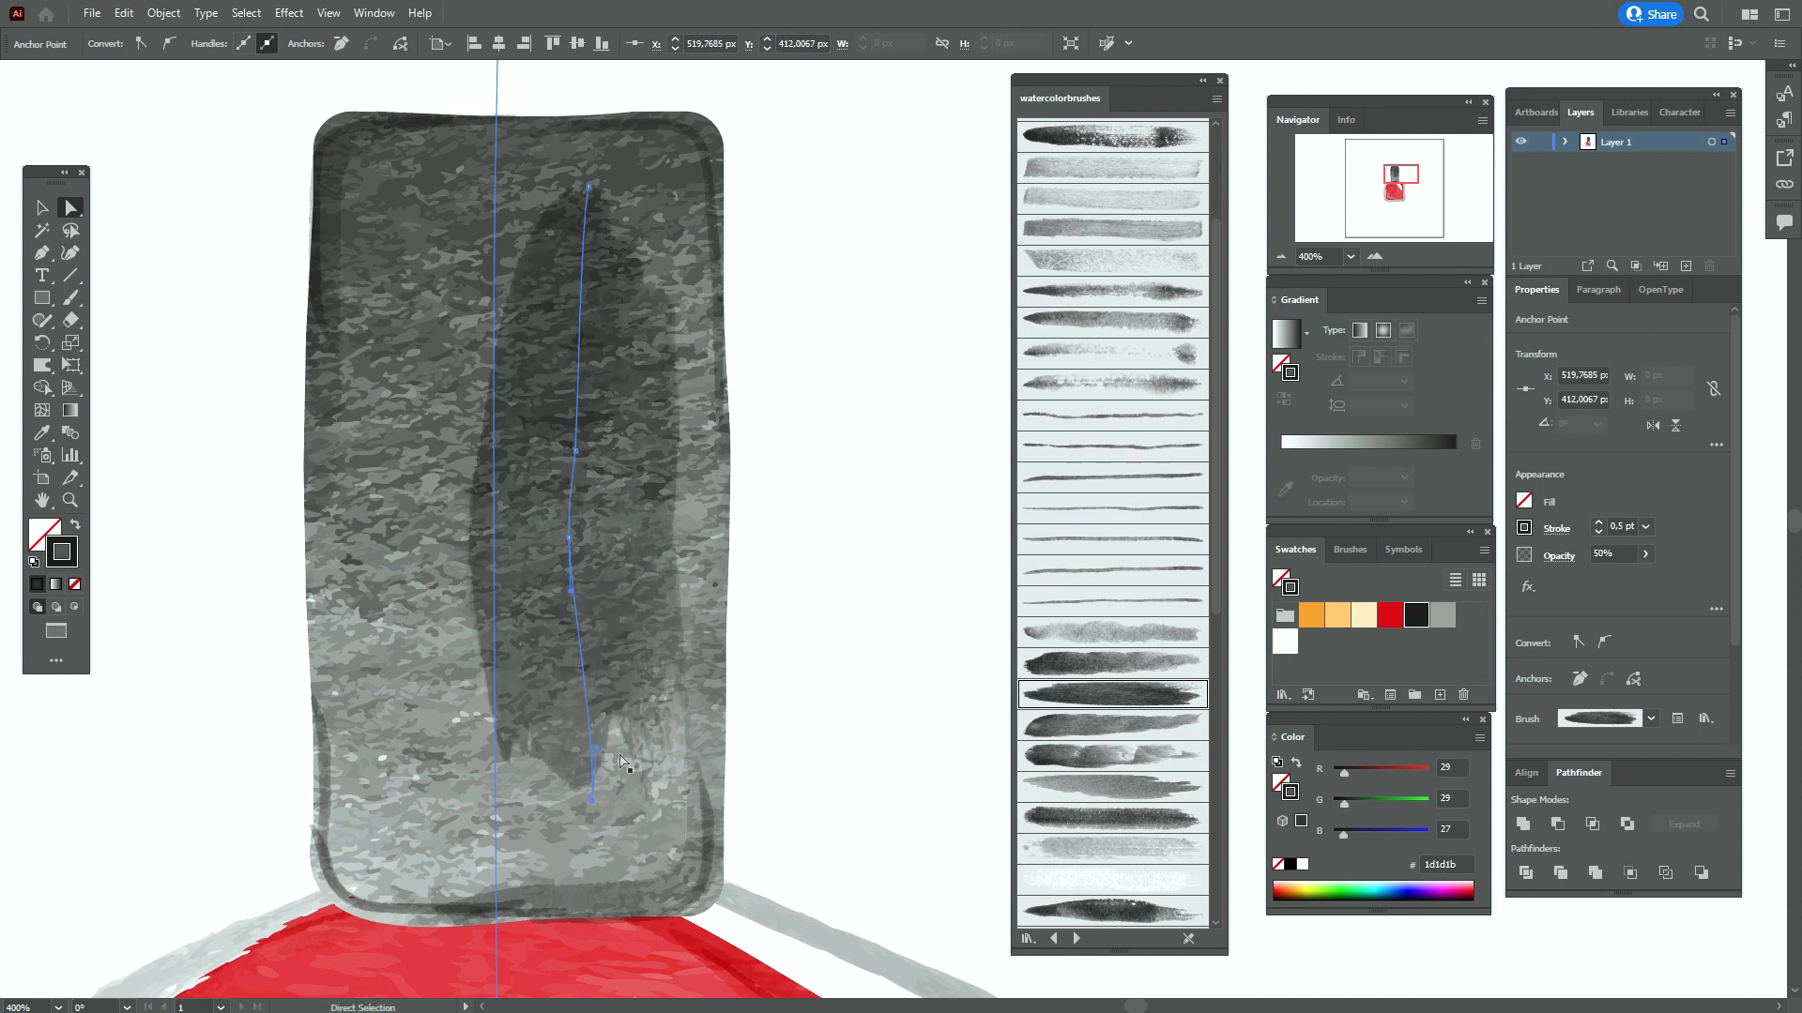
pyautogui.click(42, 208)
pyautogui.moveTo(599, 436); pyautogui.dragTo(603, 427)
pyautogui.click(803, 347)
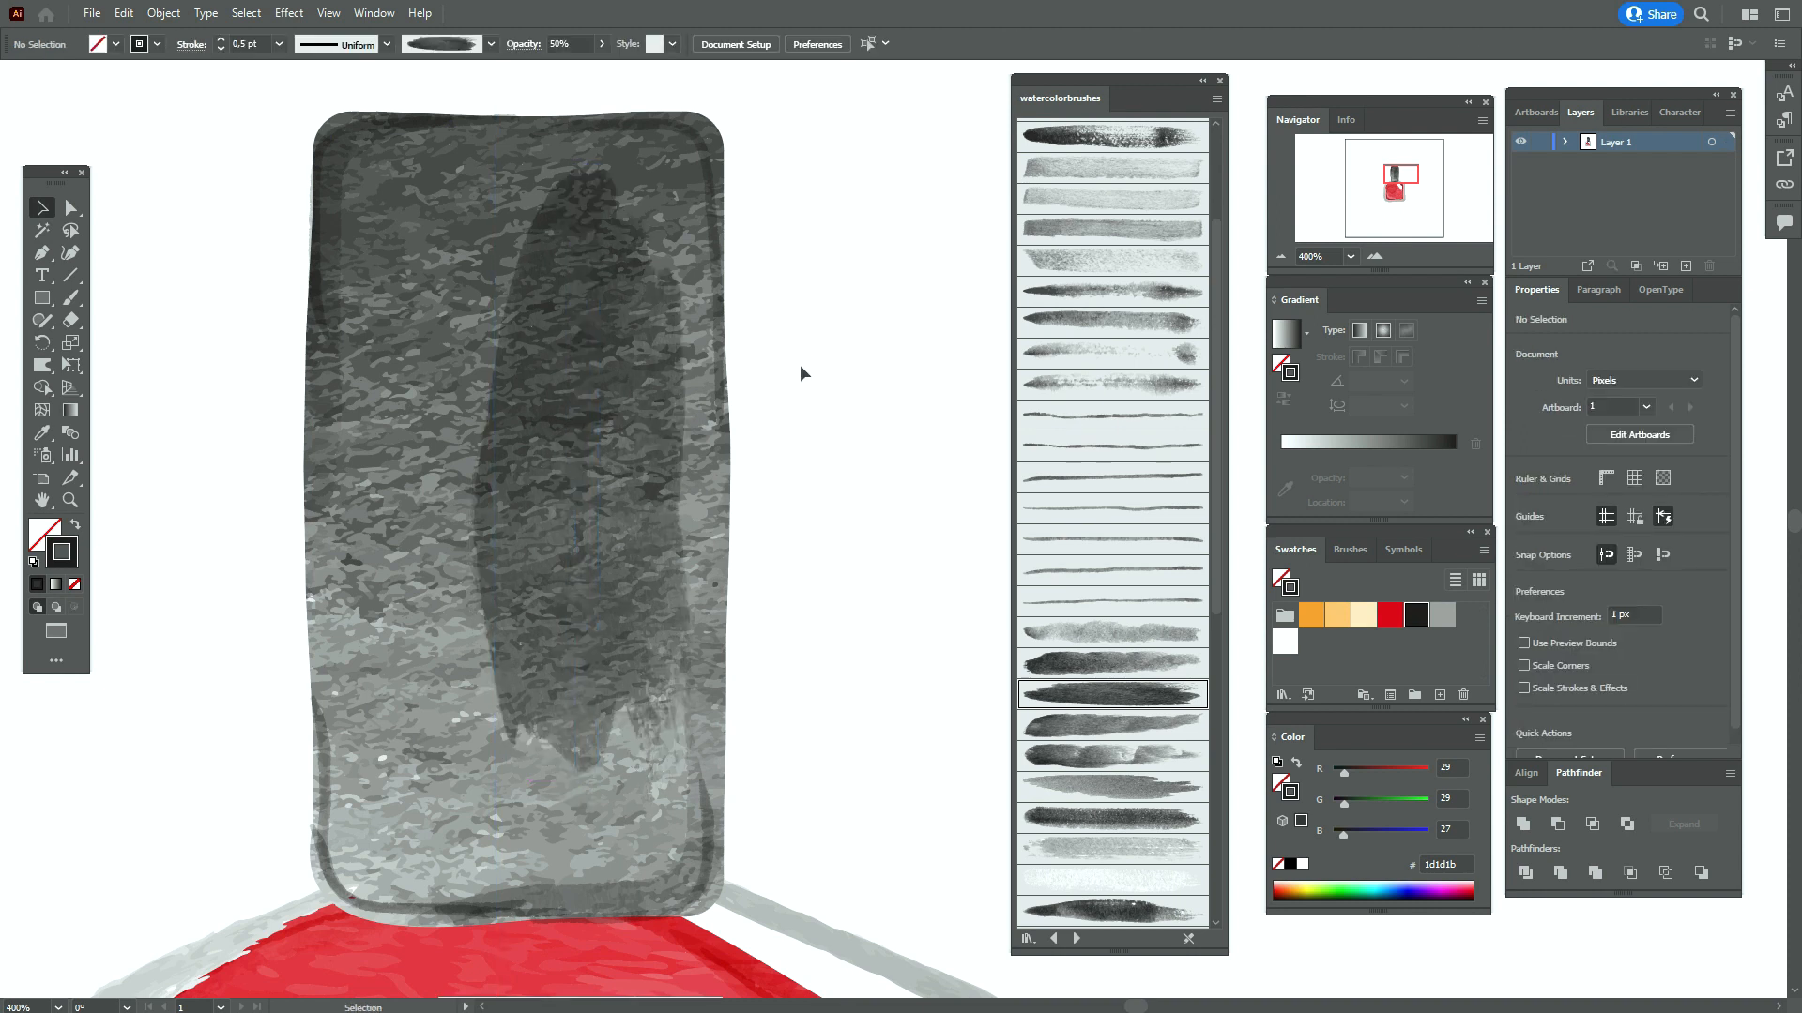
# Set up the Paintbrush with the textured watercolor brush just above the current one, a white stroke and a 0,3 pt weight
pyautogui.click(1143, 666)
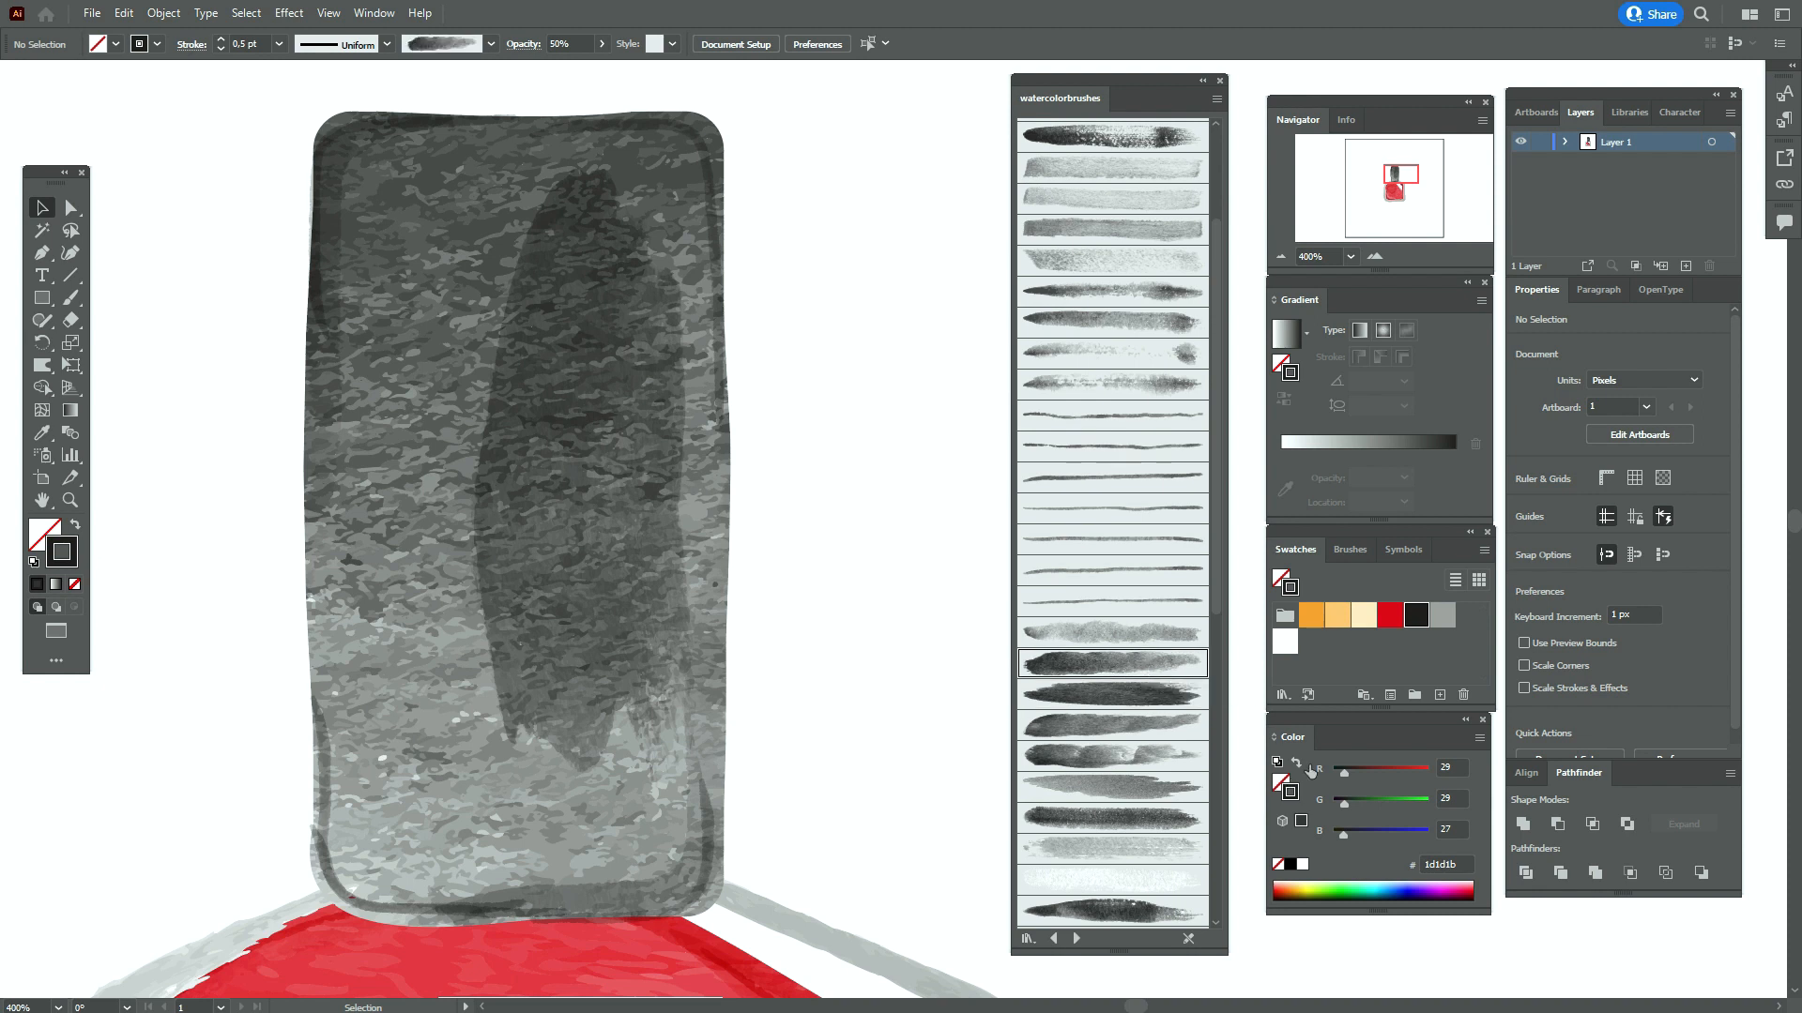
pyautogui.click(1286, 642)
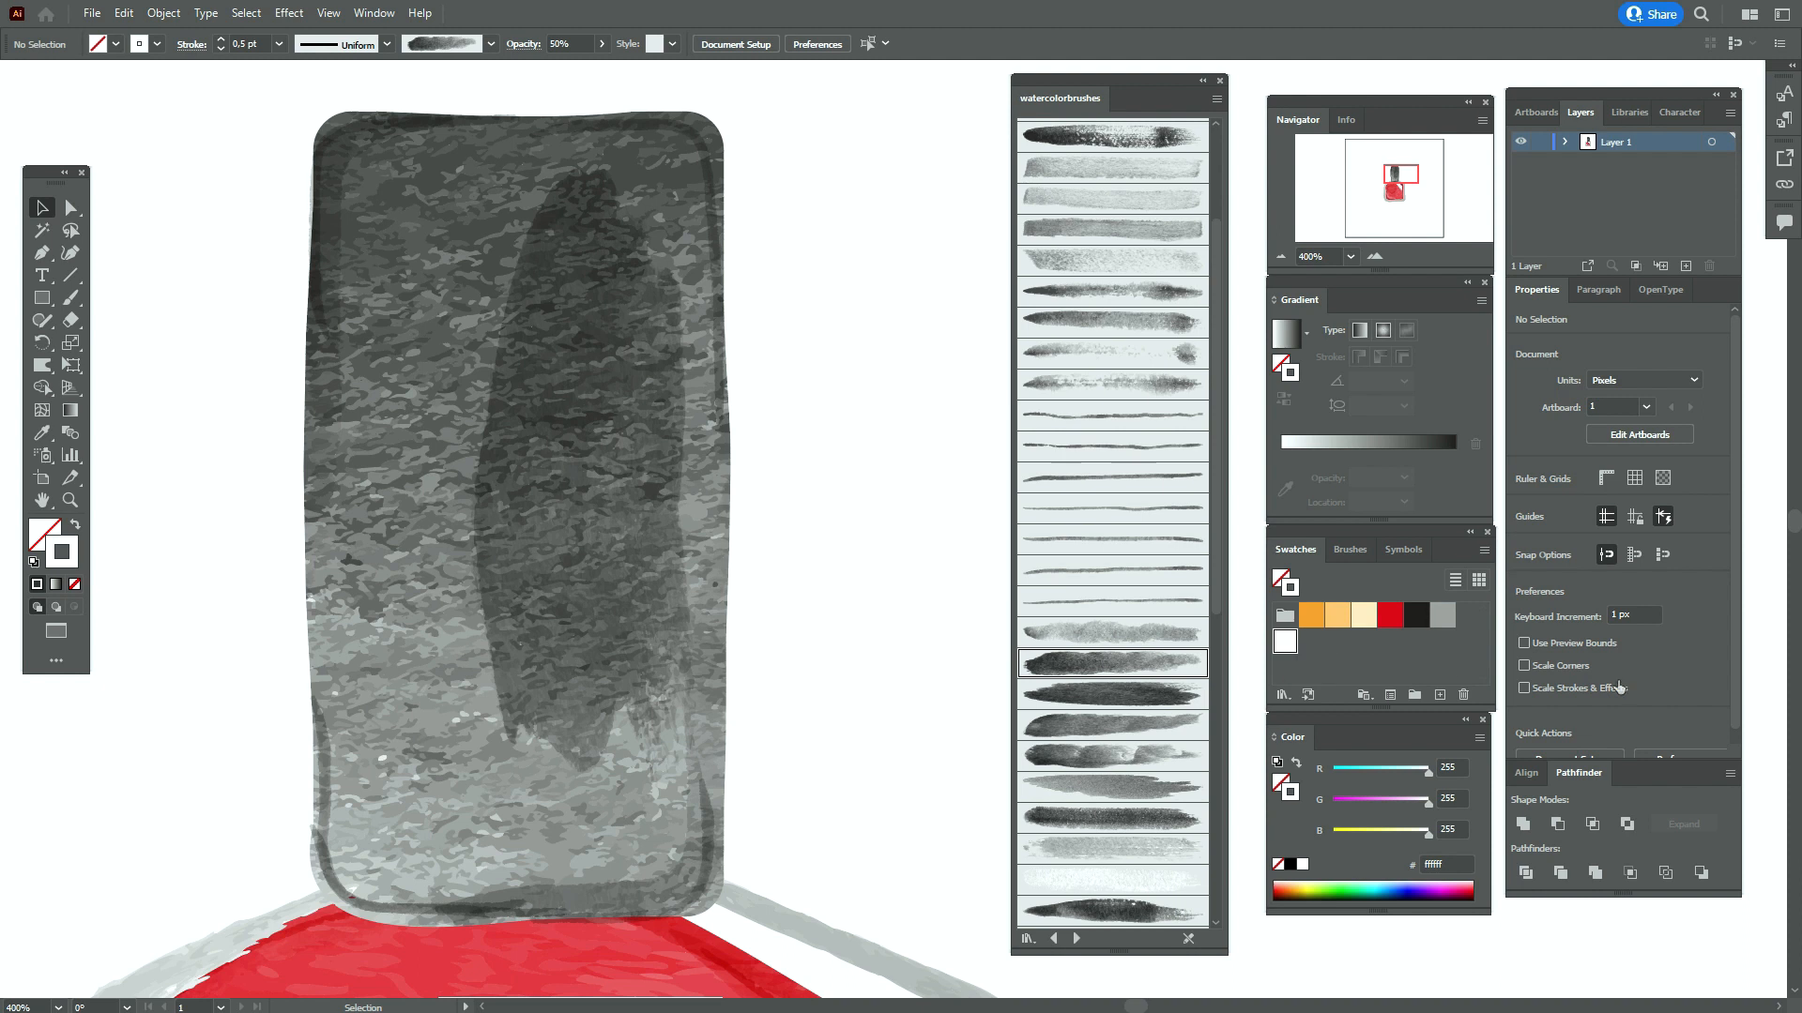
pyautogui.click(70, 297)
pyautogui.click(1621, 527)
pyautogui.write('0,3pt')
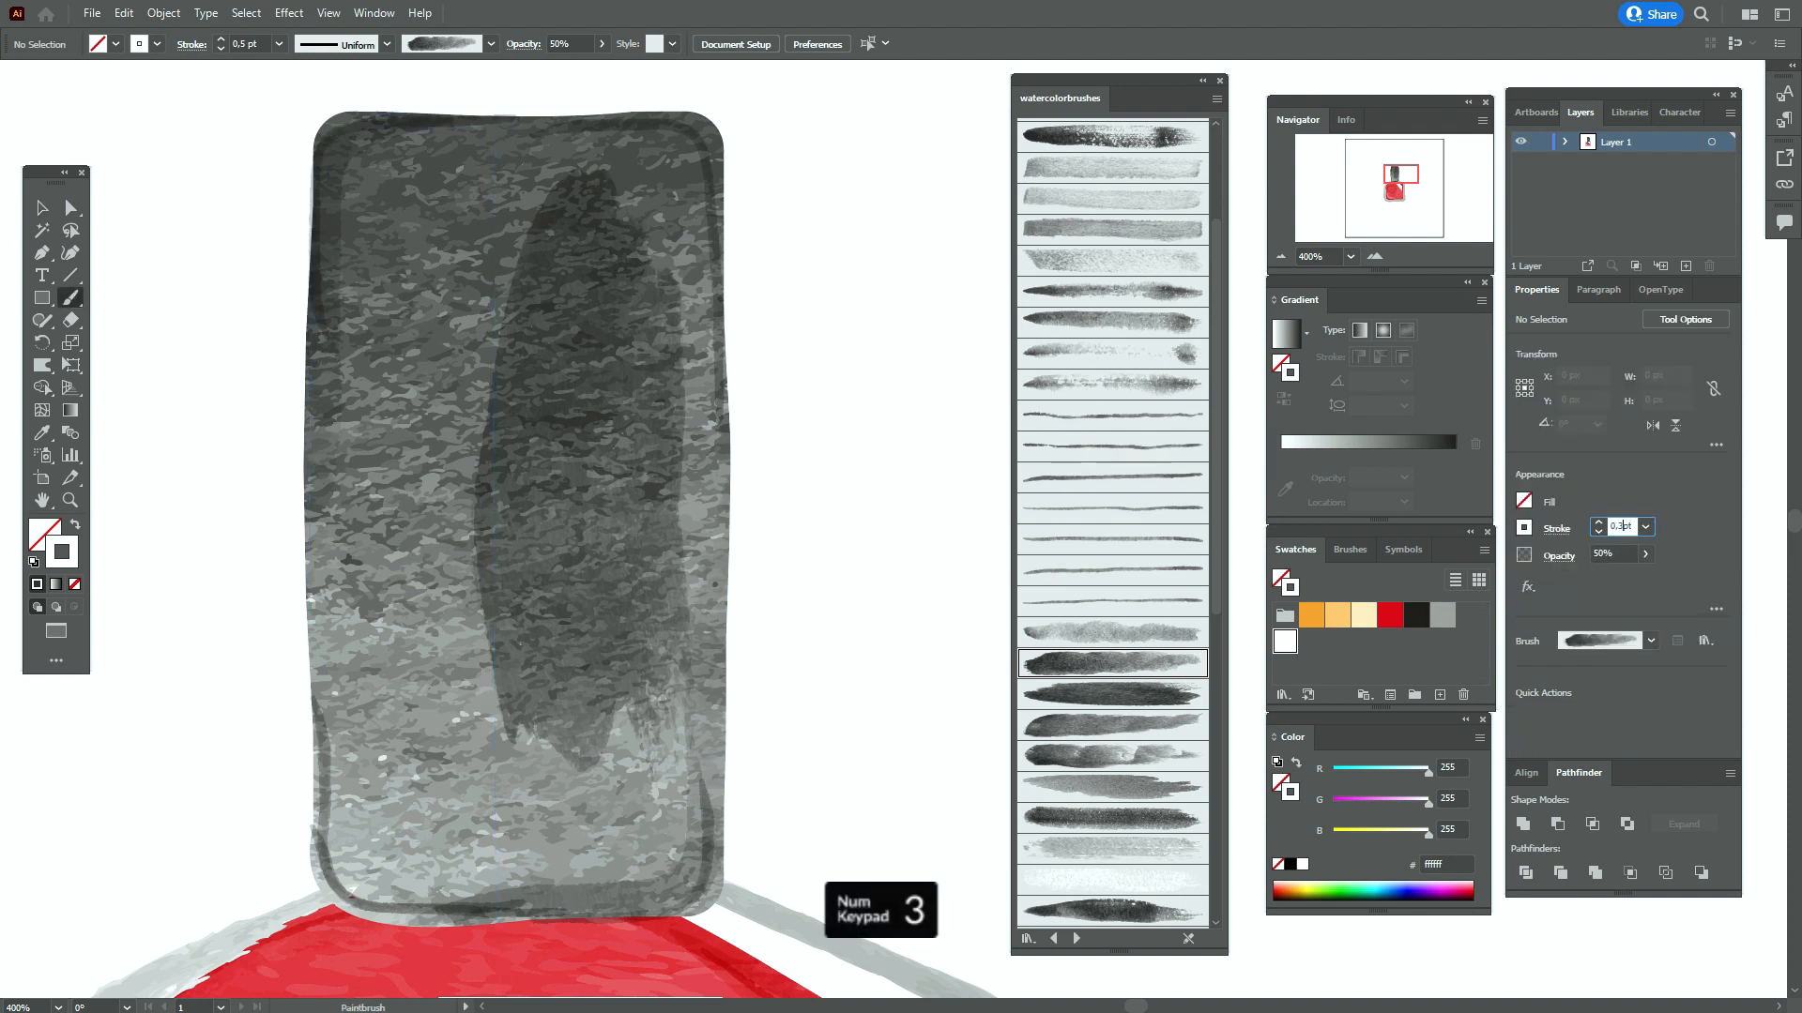
pyautogui.press('Return')
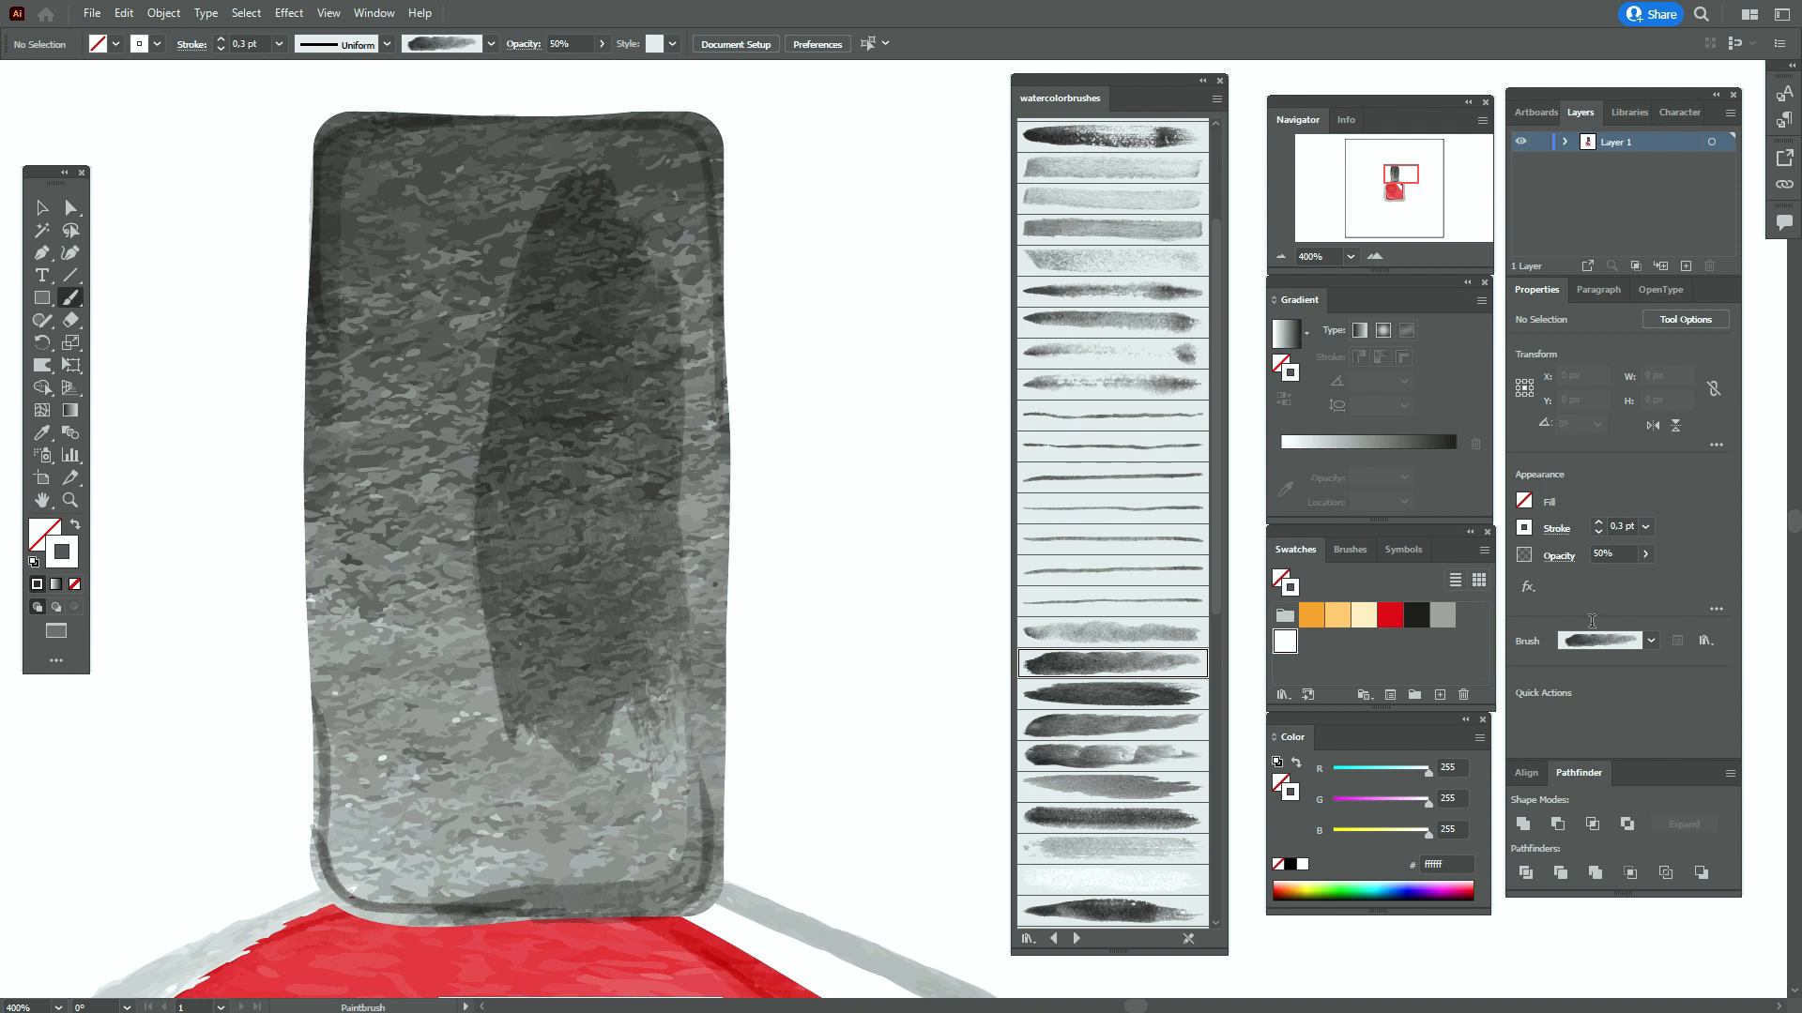
# Set the white stroke's blending mode to Overlay and its opacity to 100%
pyautogui.click(1556, 557)
pyautogui.click(1436, 591)
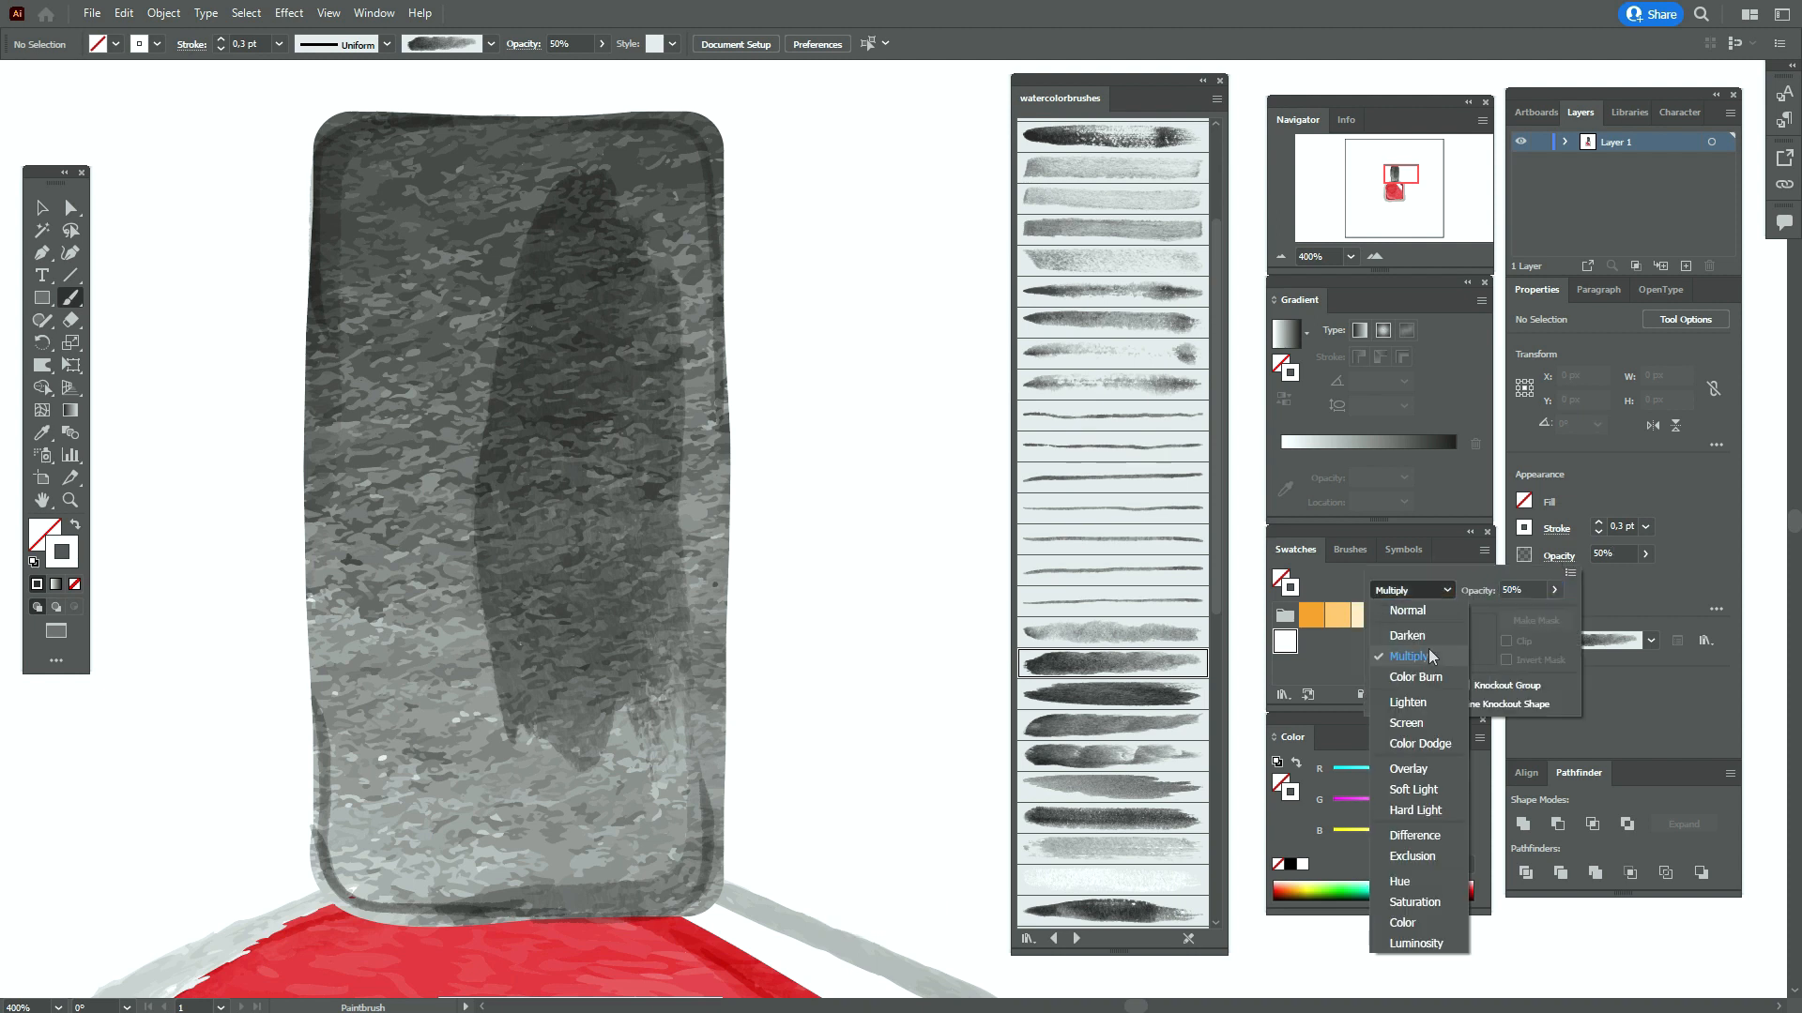
pyautogui.click(1432, 765)
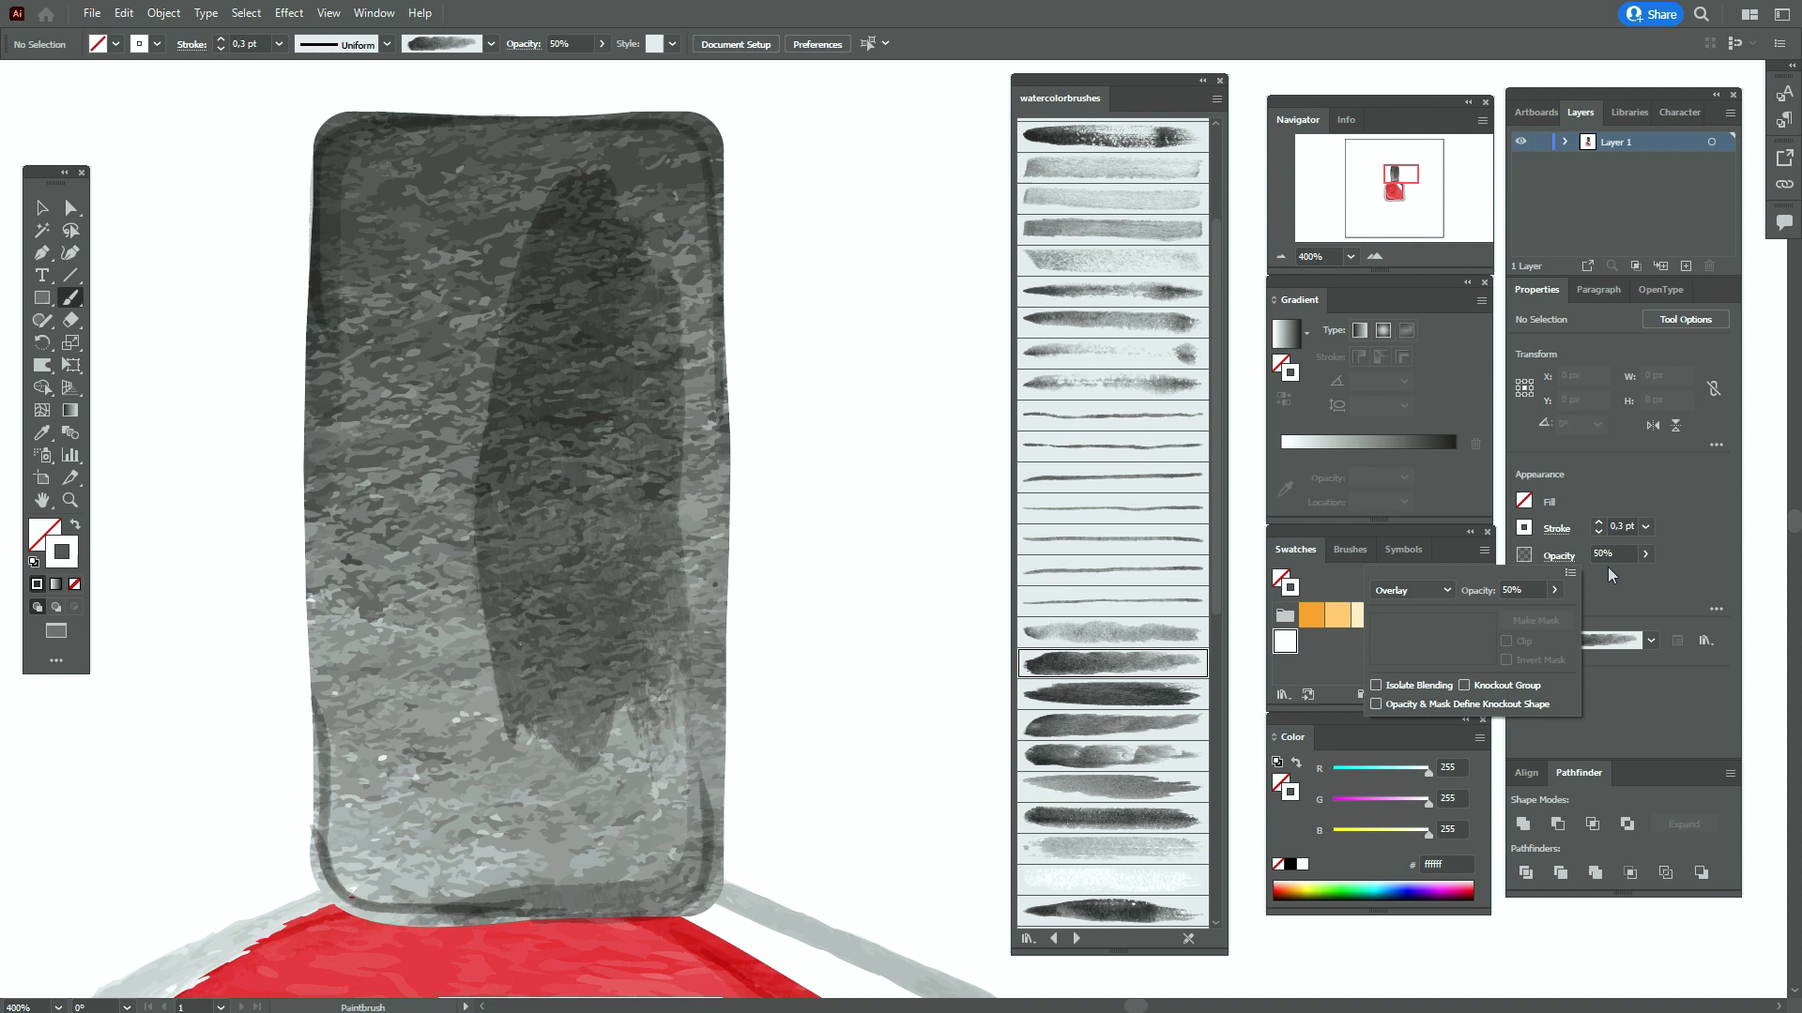
pyautogui.click(1616, 528)
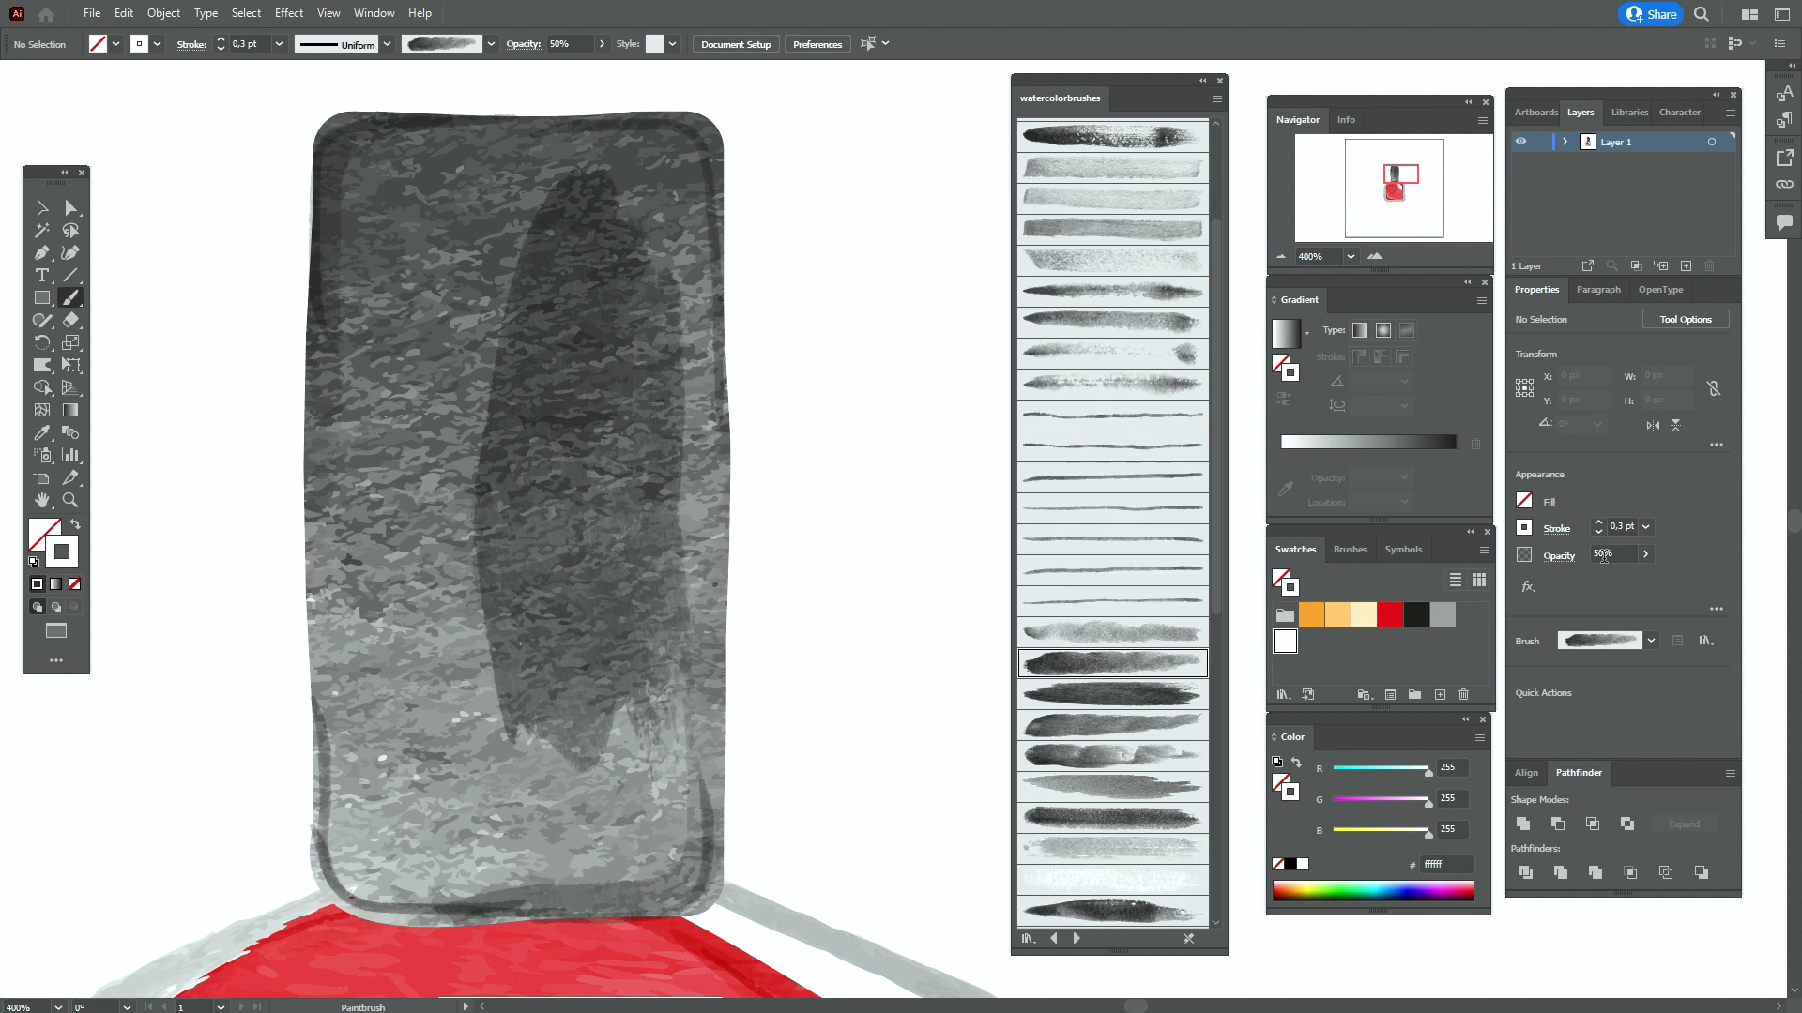
pyautogui.click(1604, 556)
pyautogui.write('100')
pyautogui.press('Return')
# Paint a long white highlight down the cap's left half, tilt and shorten it slightly, and move it closer to the top edge
pyautogui.moveTo(380, 233); pyautogui.dragTo(420, 704)
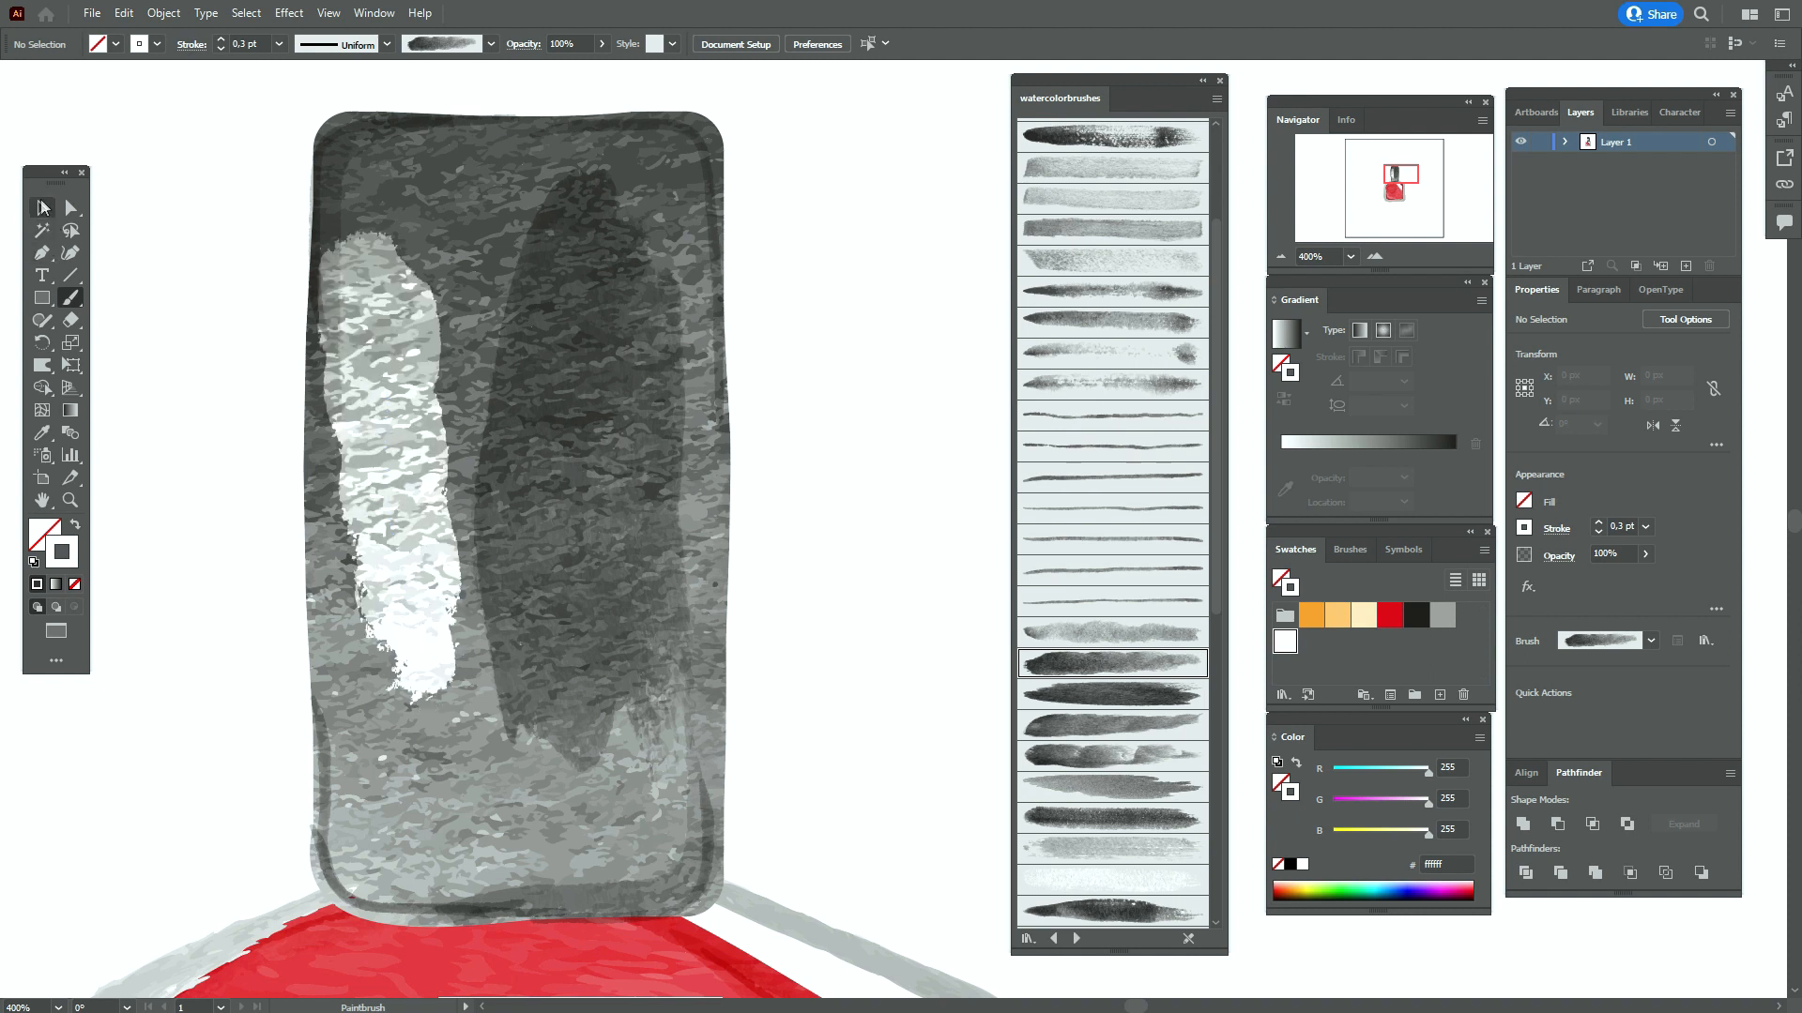
pyautogui.click(41, 207)
pyautogui.click(390, 373)
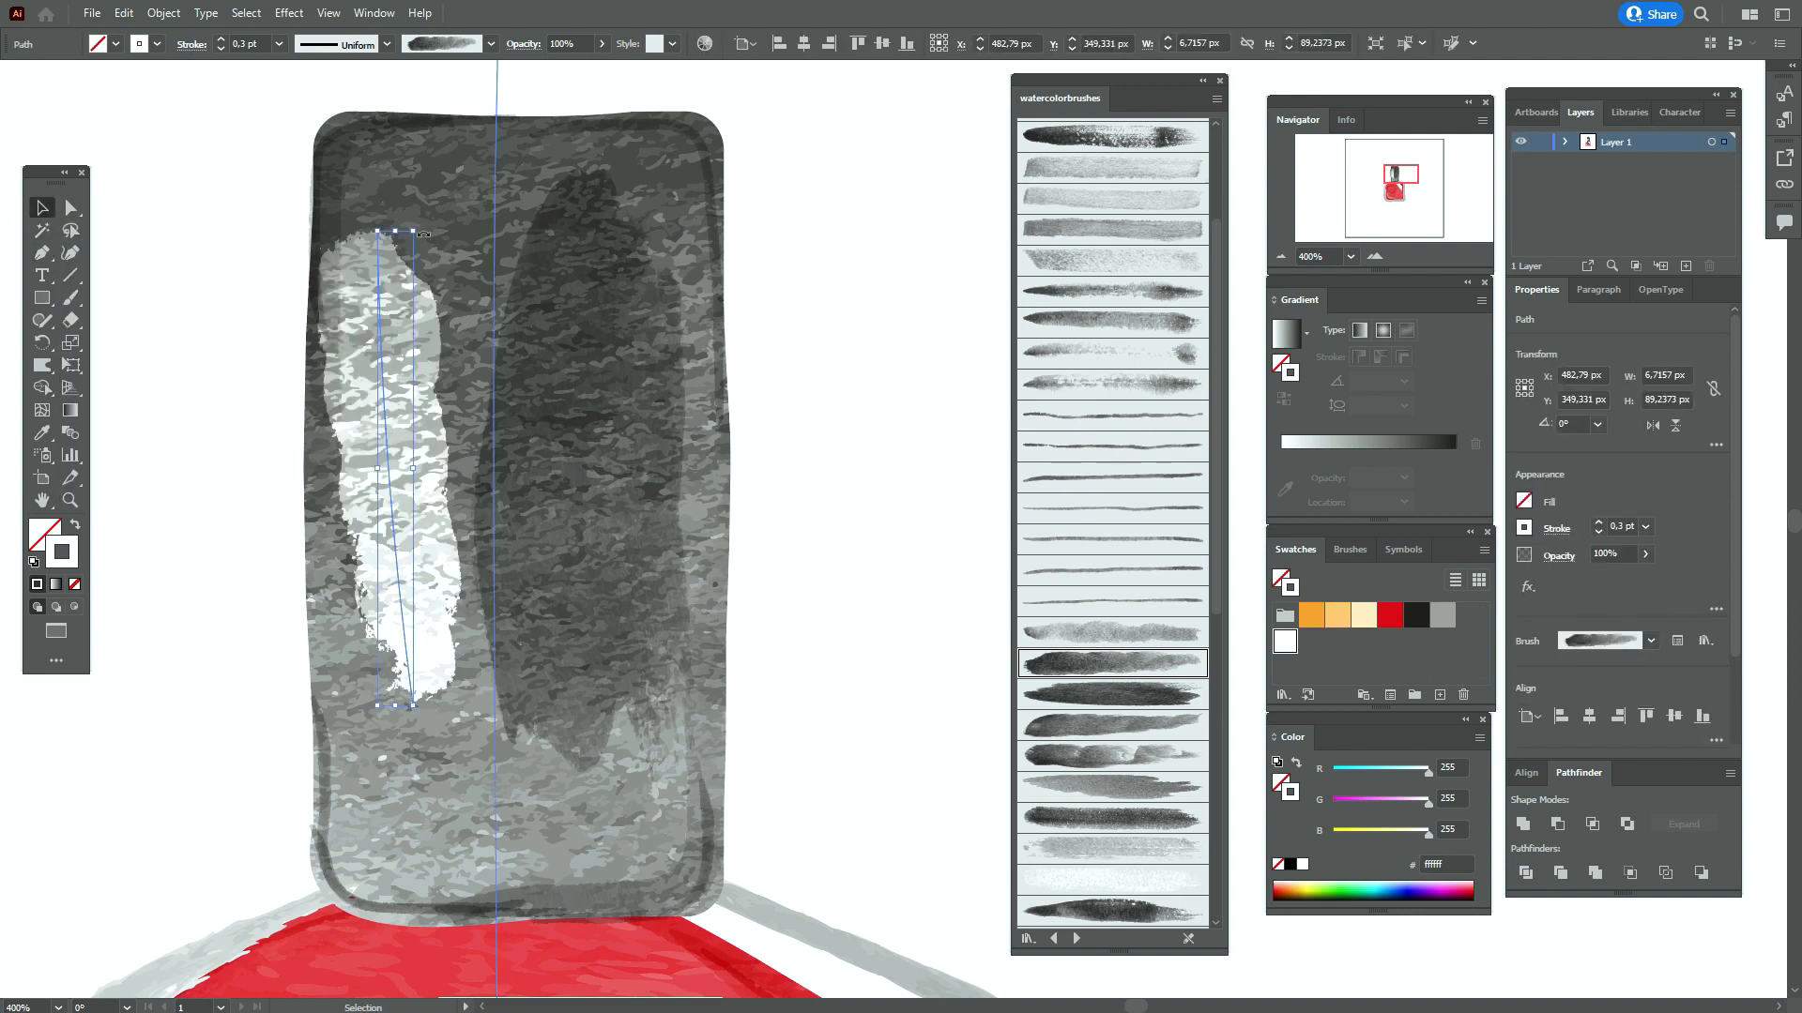
pyautogui.moveTo(424, 233)
pyautogui.mouseDown()
pyautogui.moveTo(447, 263)
pyautogui.moveTo(418, 234)
pyautogui.moveTo(401, 270)
pyautogui.mouseUp()
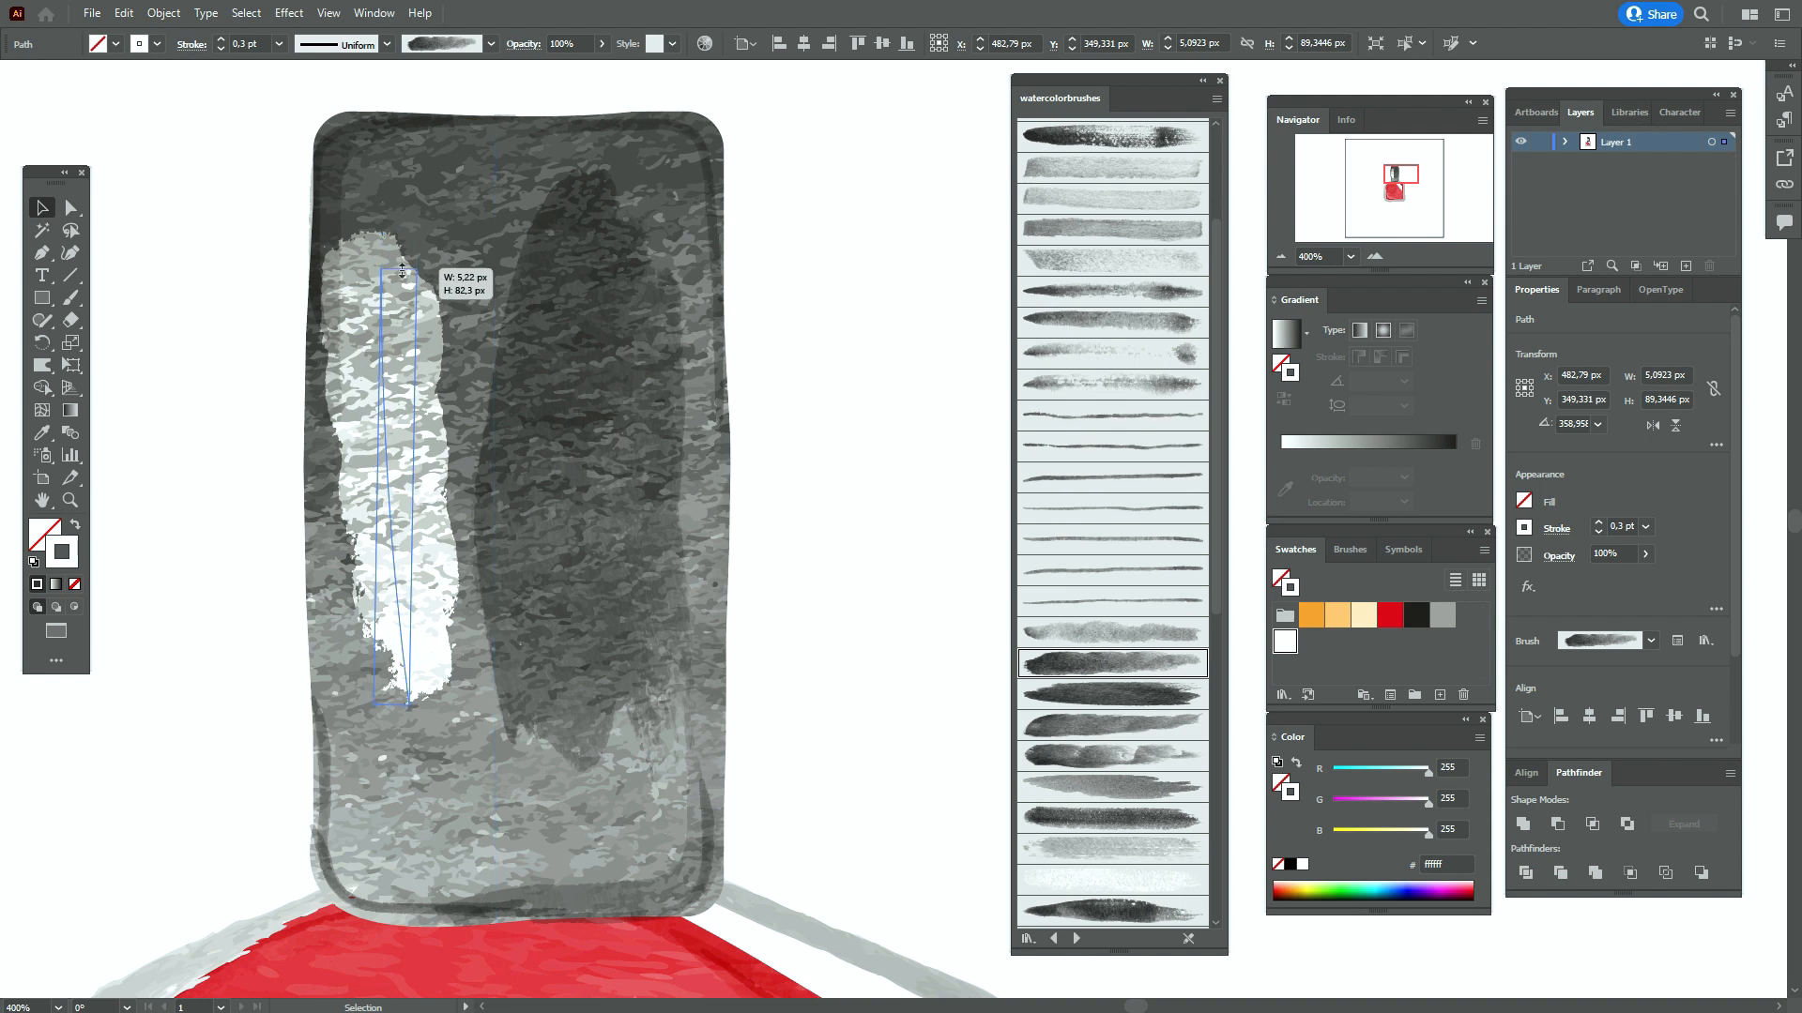
pyautogui.moveTo(395, 401)
pyautogui.mouseDown()
pyautogui.moveTo(411, 310)
pyautogui.moveTo(406, 324)
pyautogui.mouseUp()
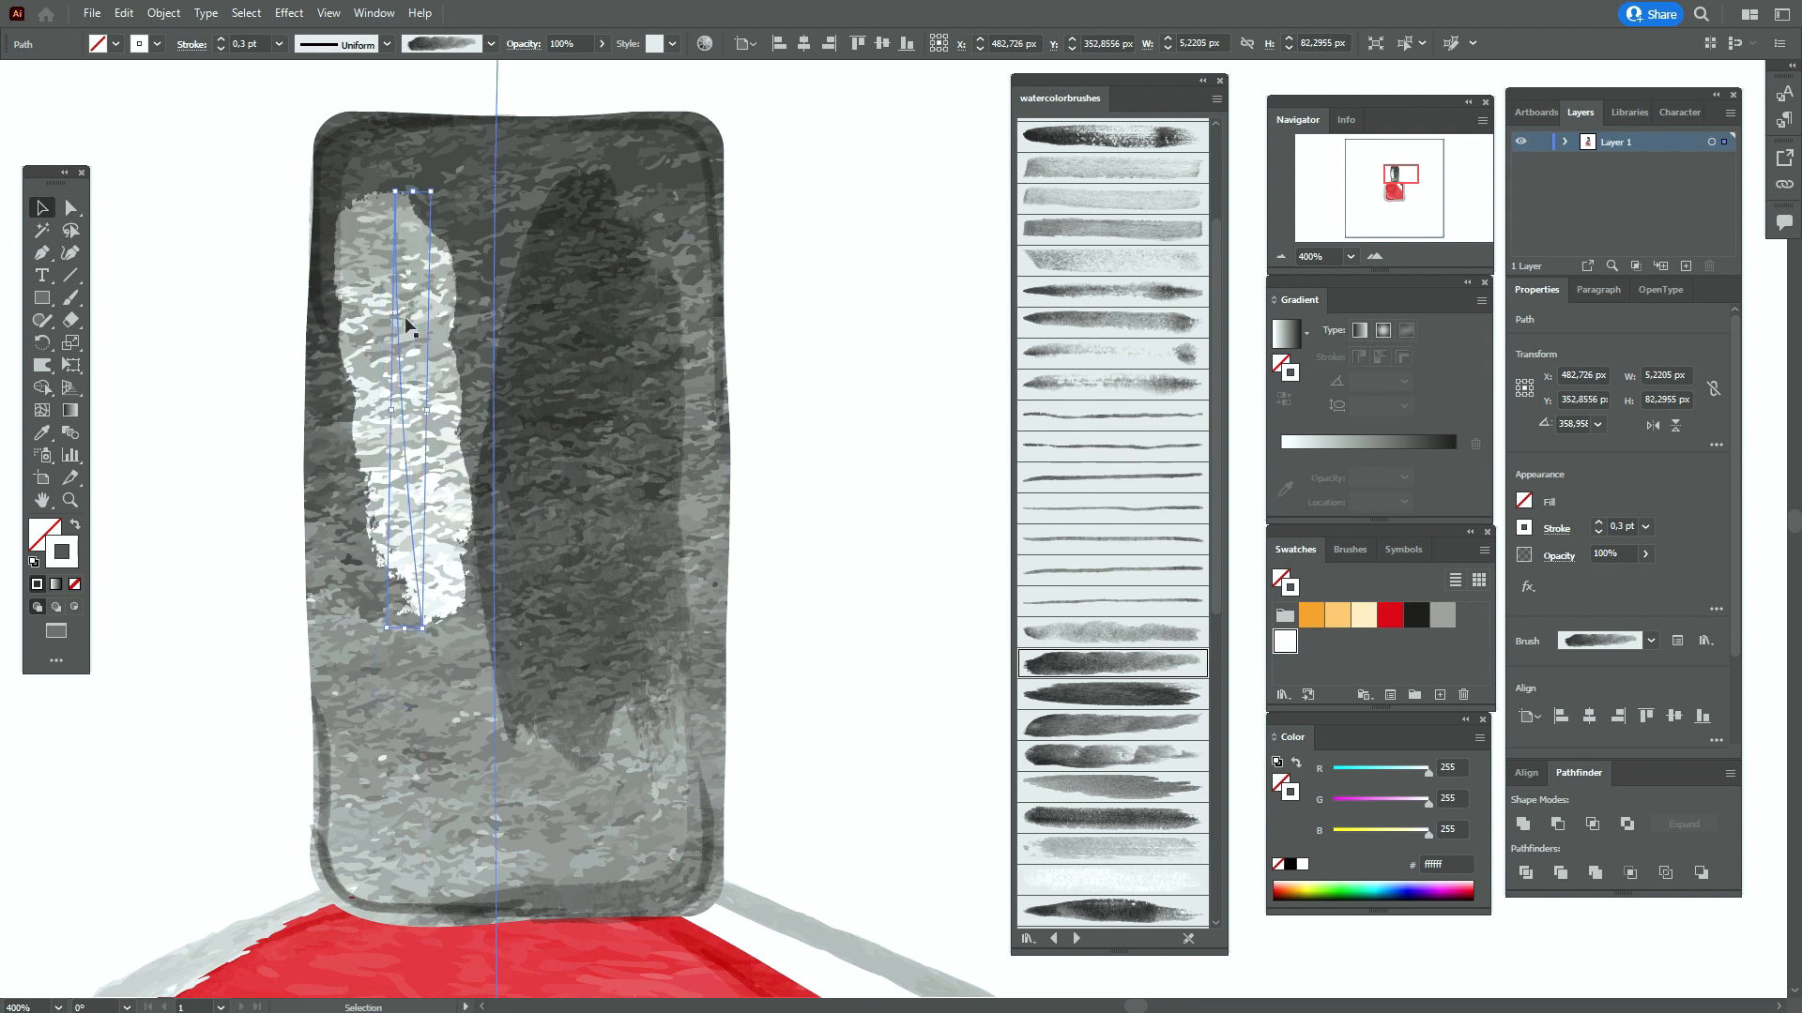
pyautogui.click(839, 398)
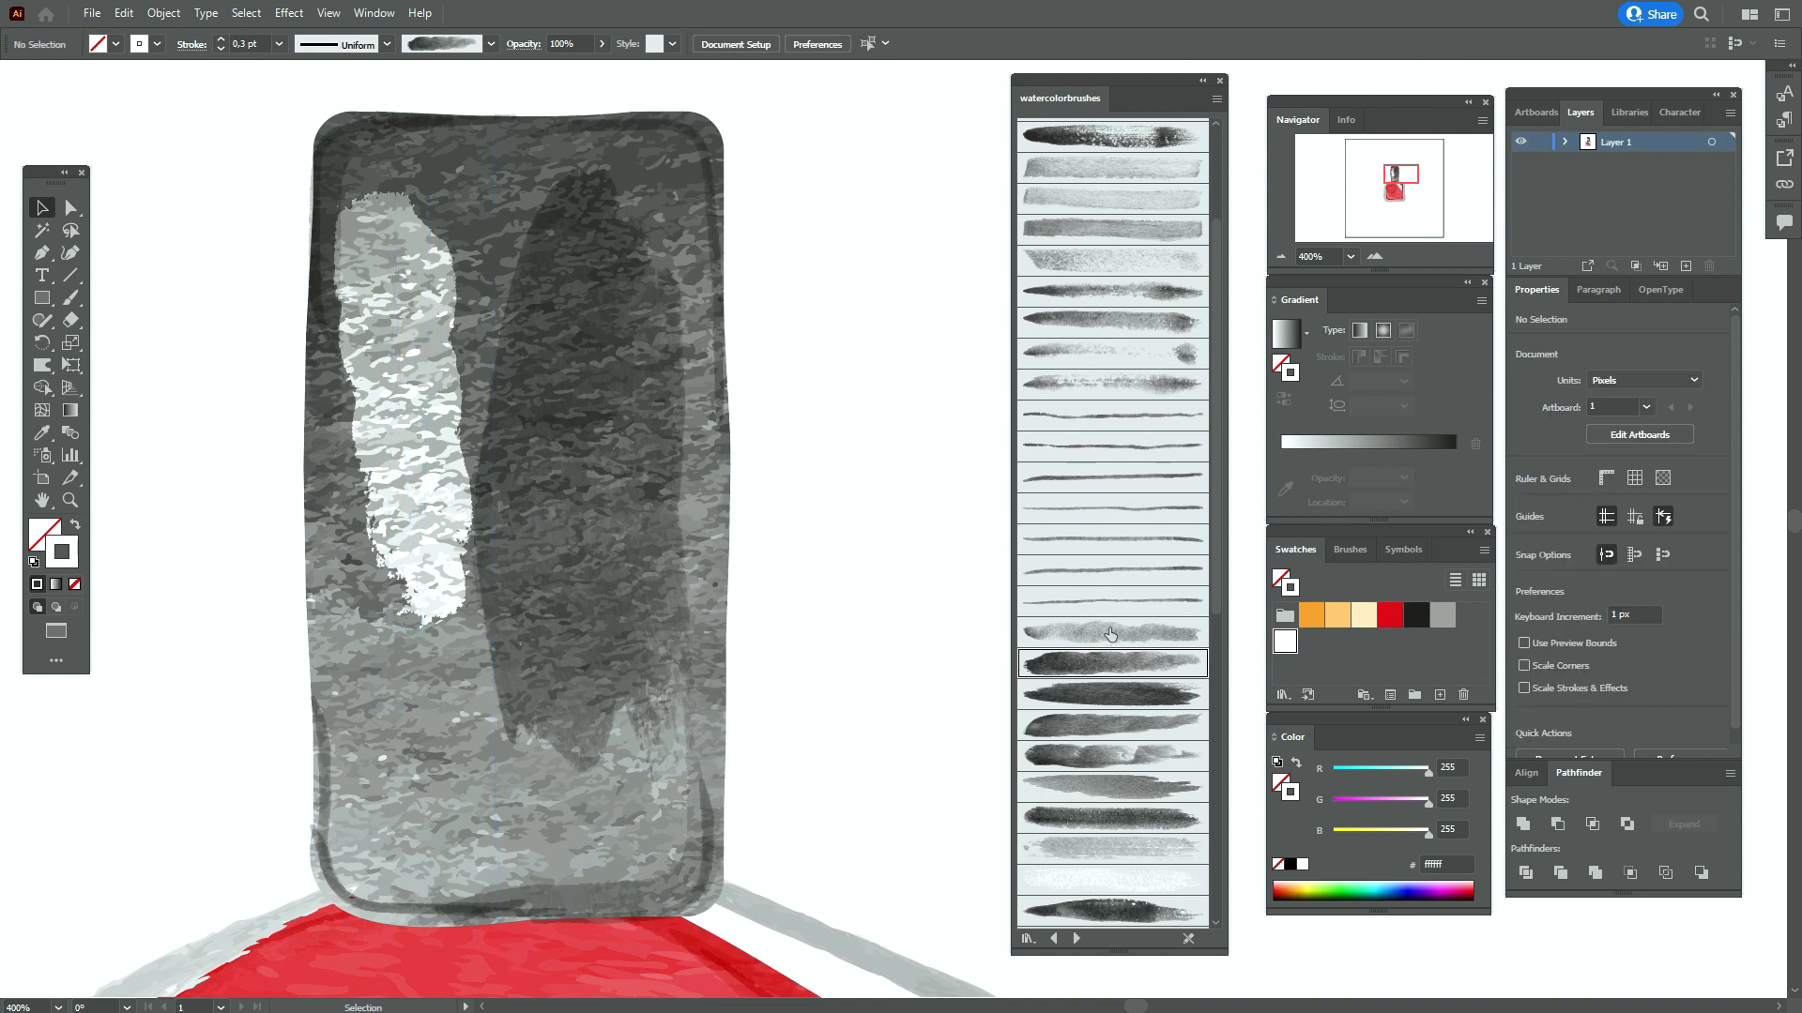
# Paint a shorter white stroke about 40 px tall over the highlight's upper part with a light tapered watercolor brush at 0,5 pt
pyautogui.scroll(-2, 1107, 624)
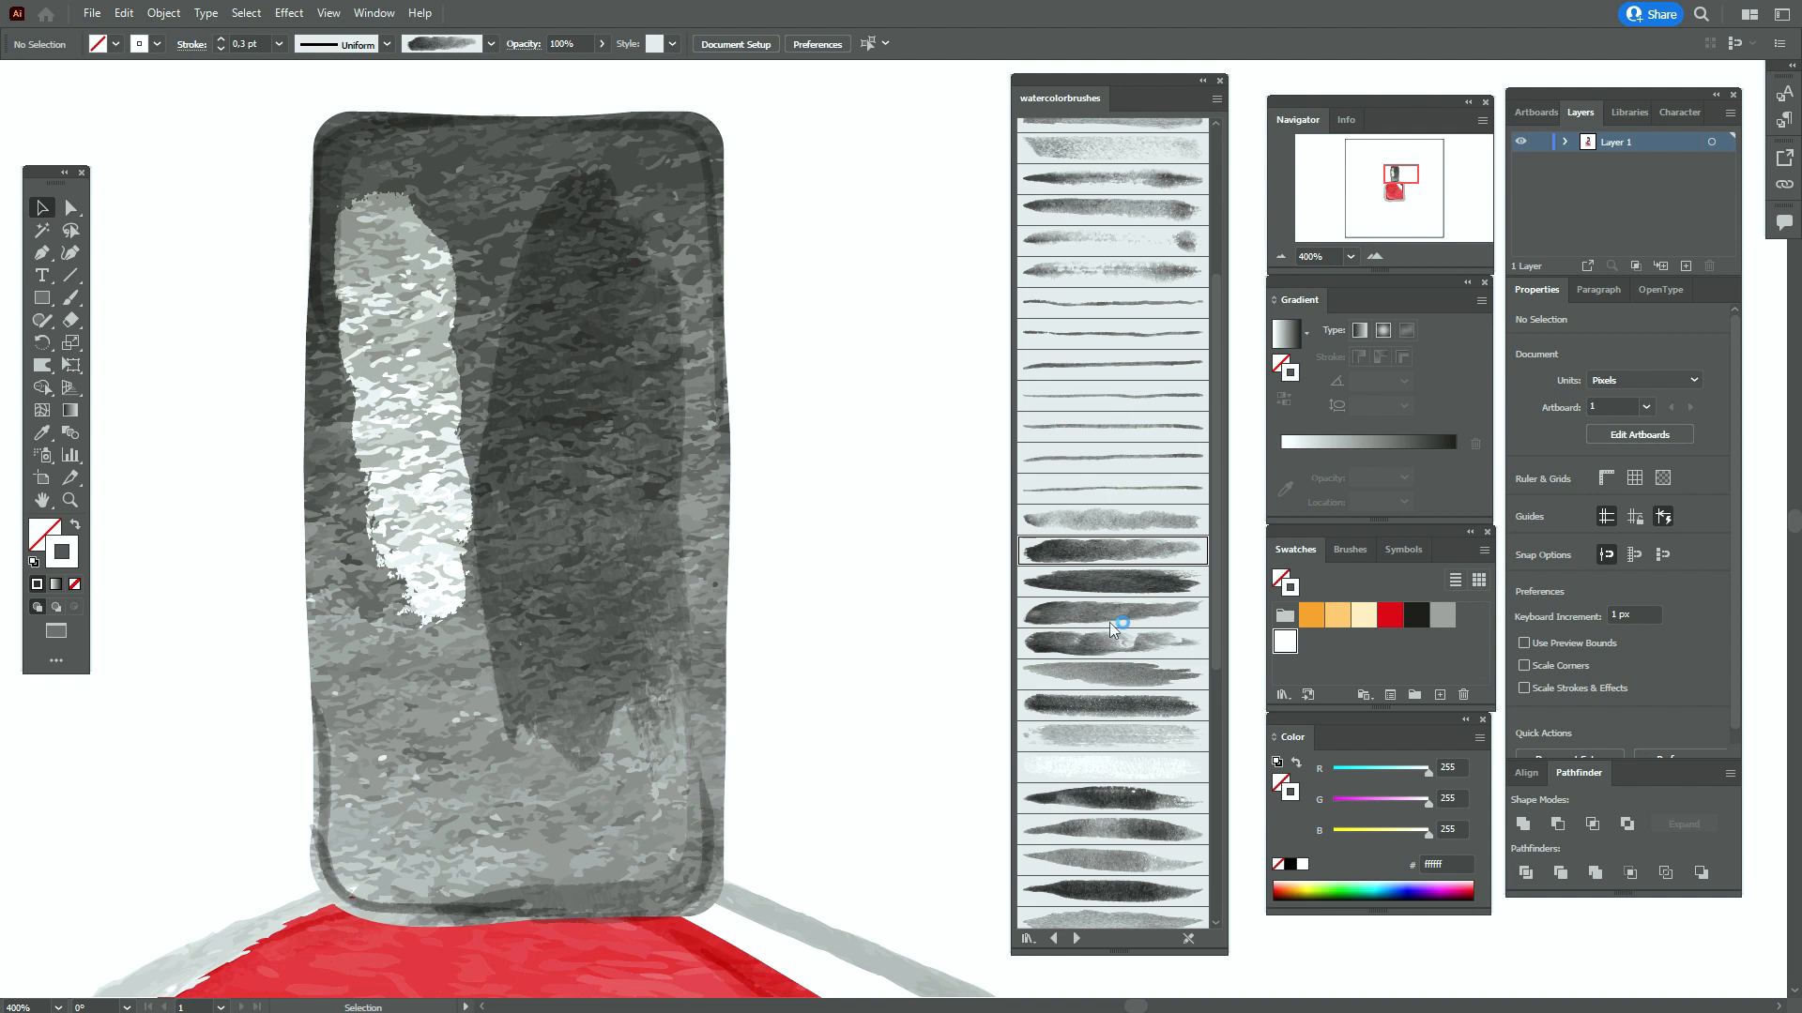
pyautogui.scroll(-3, 1109, 622)
pyautogui.click(1127, 685)
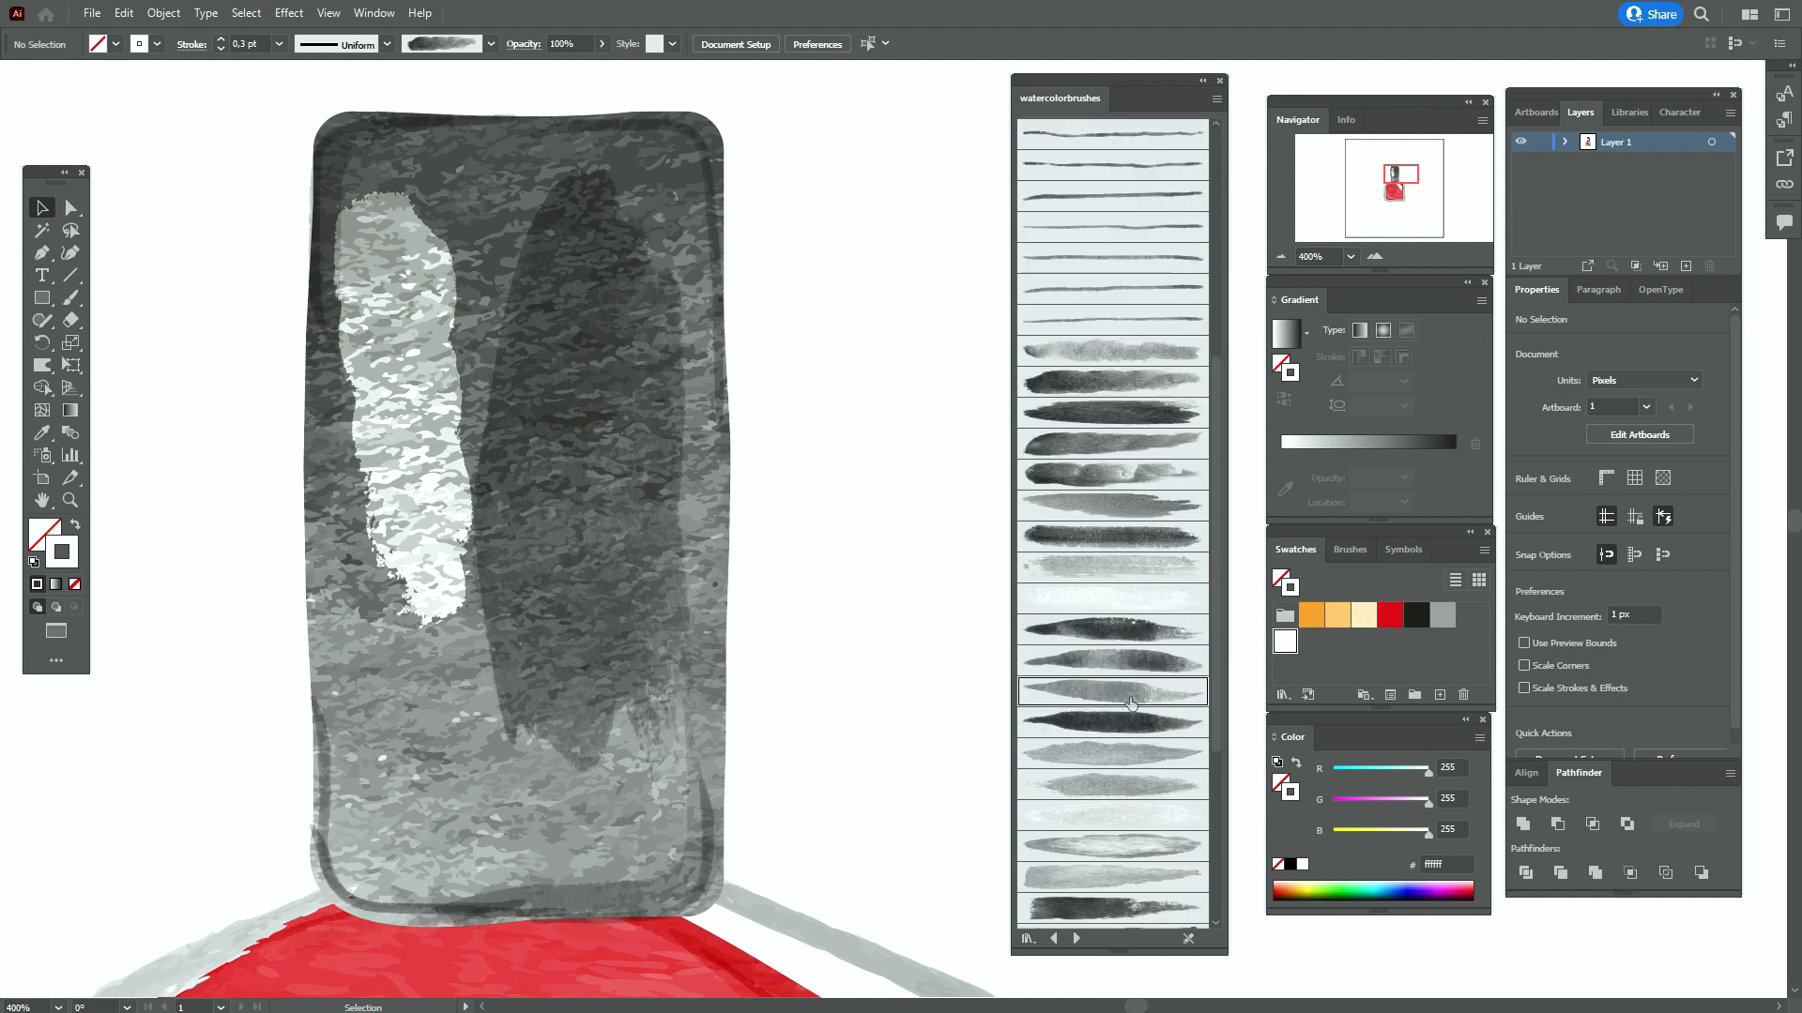
pyautogui.click(70, 299)
pyautogui.click(1610, 526)
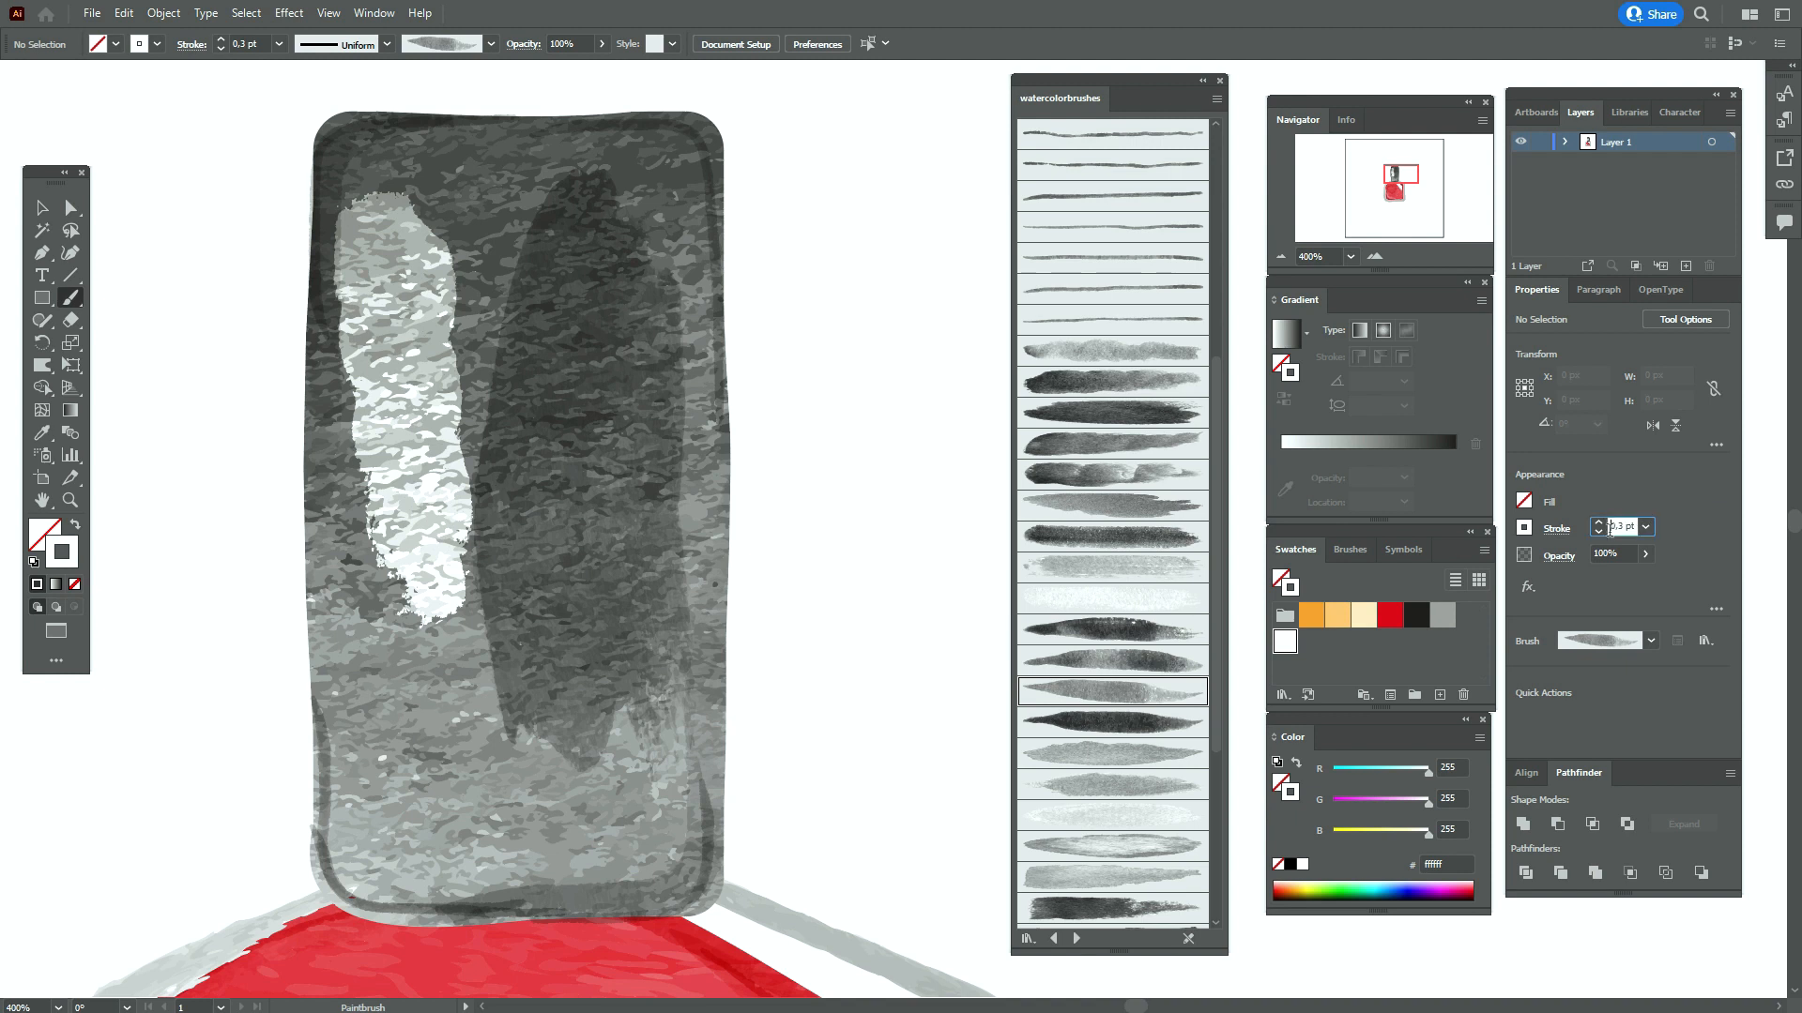
pyautogui.write('0,5')
pyautogui.press('Return')
pyautogui.moveTo(410, 450); pyautogui.dragTo(410, 450)
# Move the short tapered highlight slightly up and right and stretch its lower end further down
pyautogui.click(41, 206)
pyautogui.click(383, 339)
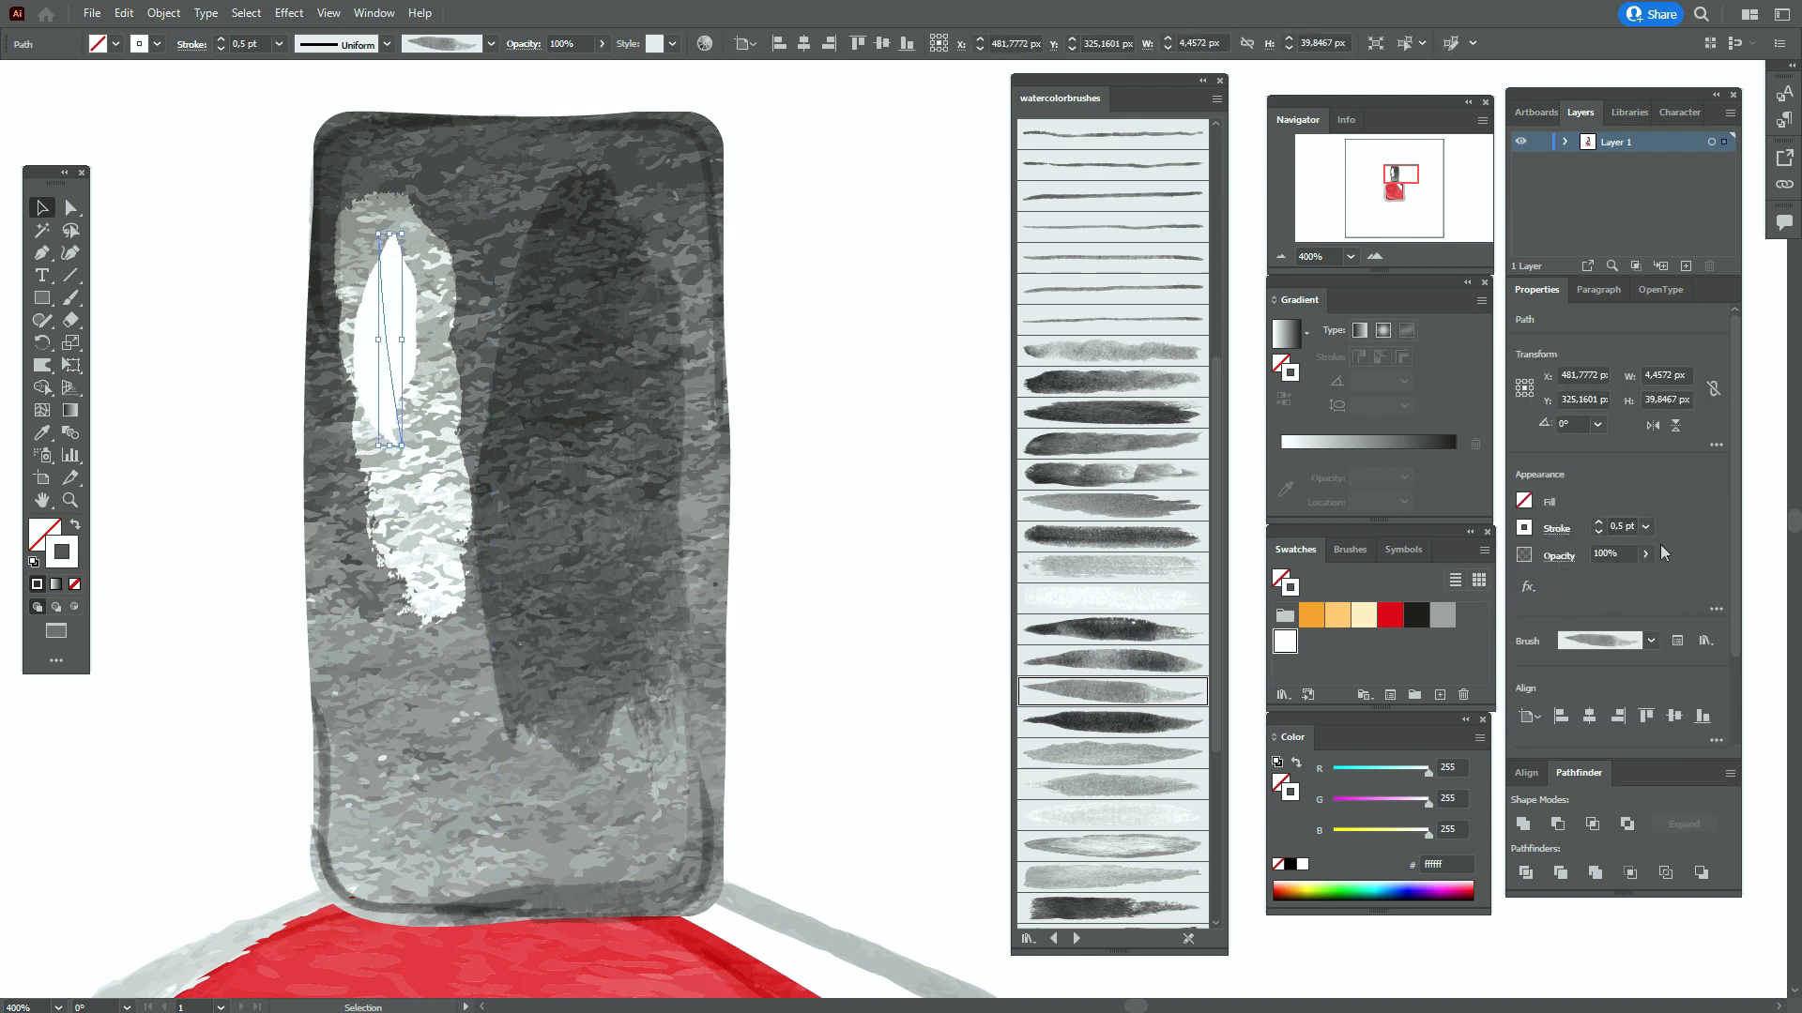
pyautogui.click(1563, 561)
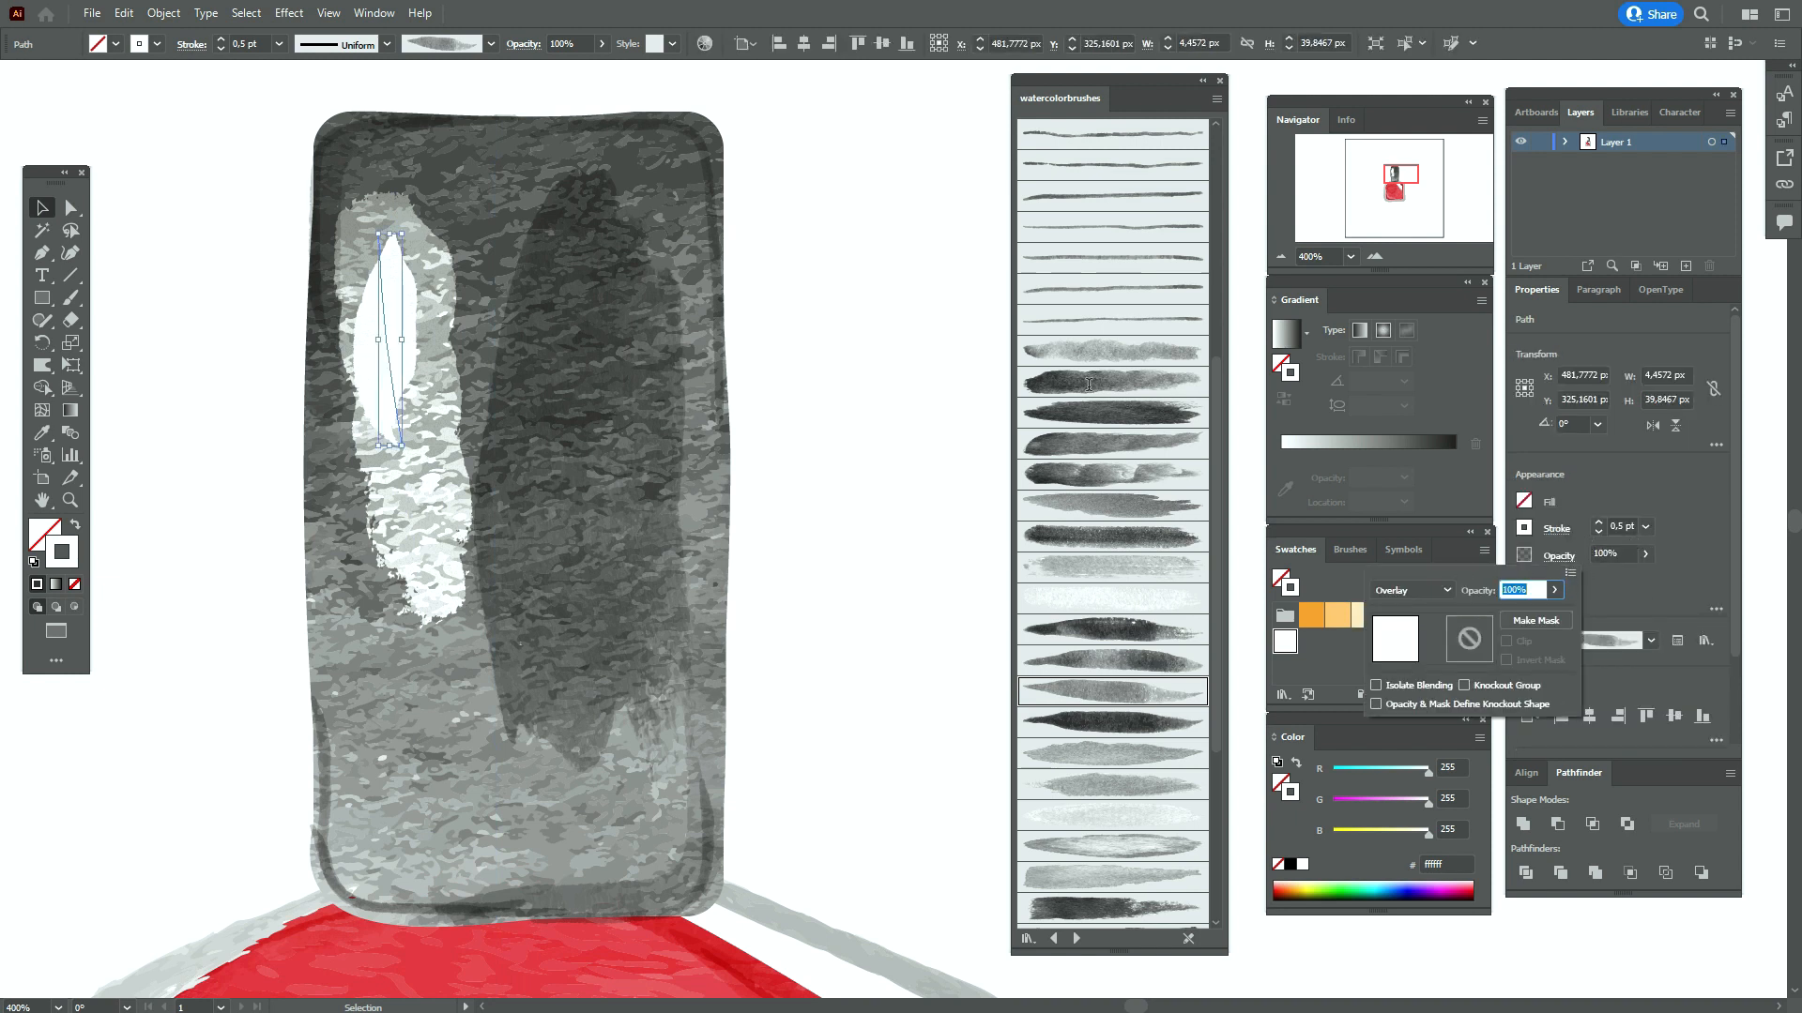
pyautogui.press('Escape')
pyautogui.moveTo(398, 352); pyautogui.dragTo(406, 337)
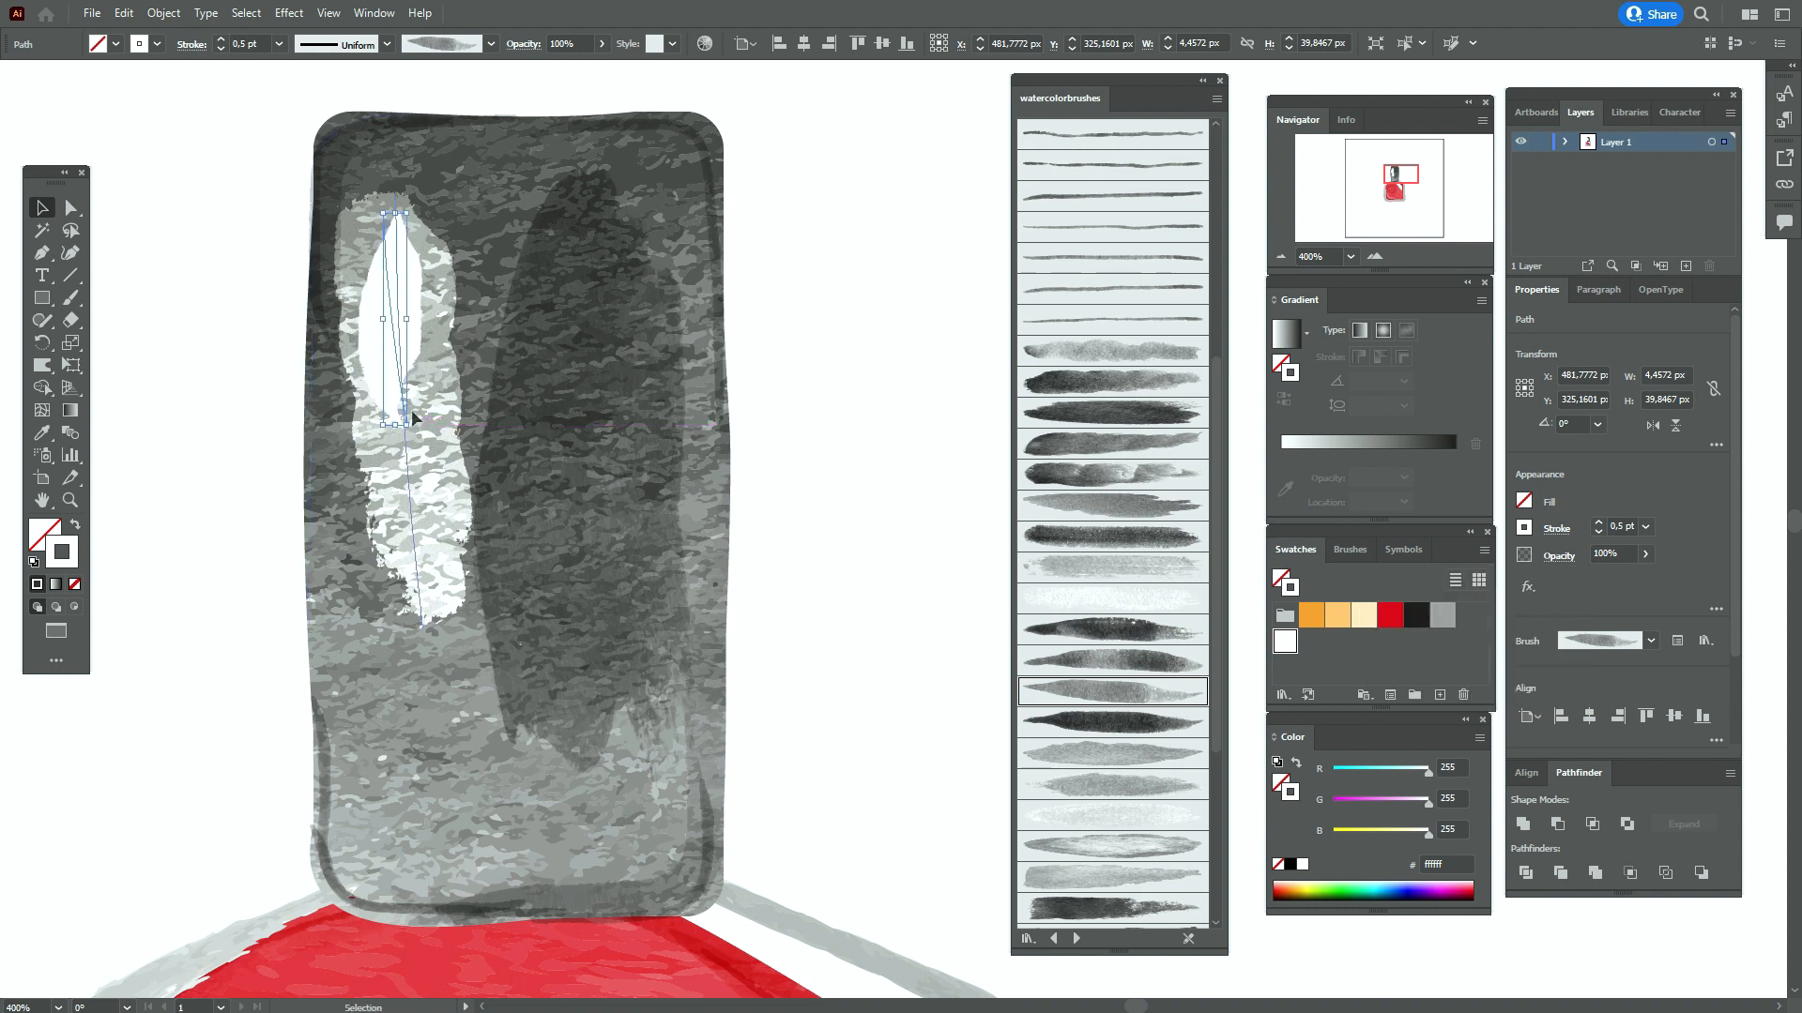
pyautogui.moveTo(406, 424); pyautogui.dragTo(413, 491)
pyautogui.click(792, 416)
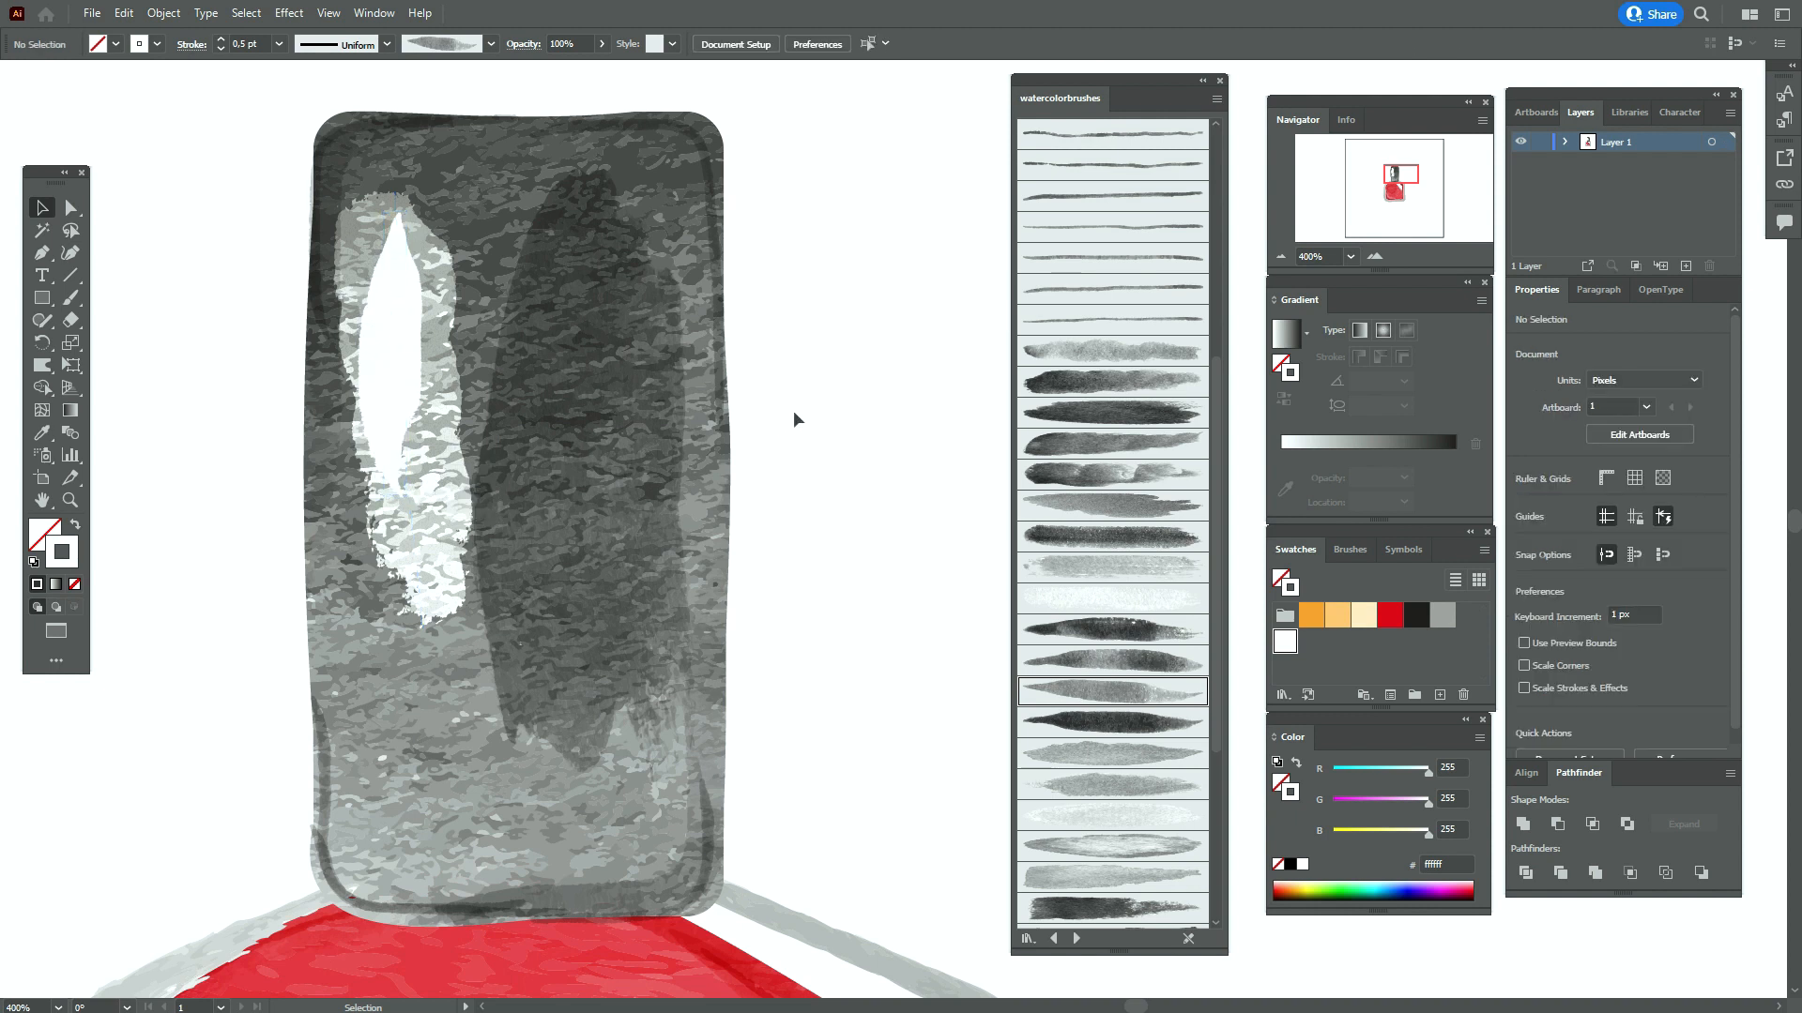
# Paint another white stroke over the upper part of the highlight with the dark tapered brush at 1 pt
pyautogui.click(1160, 722)
pyautogui.click(68, 302)
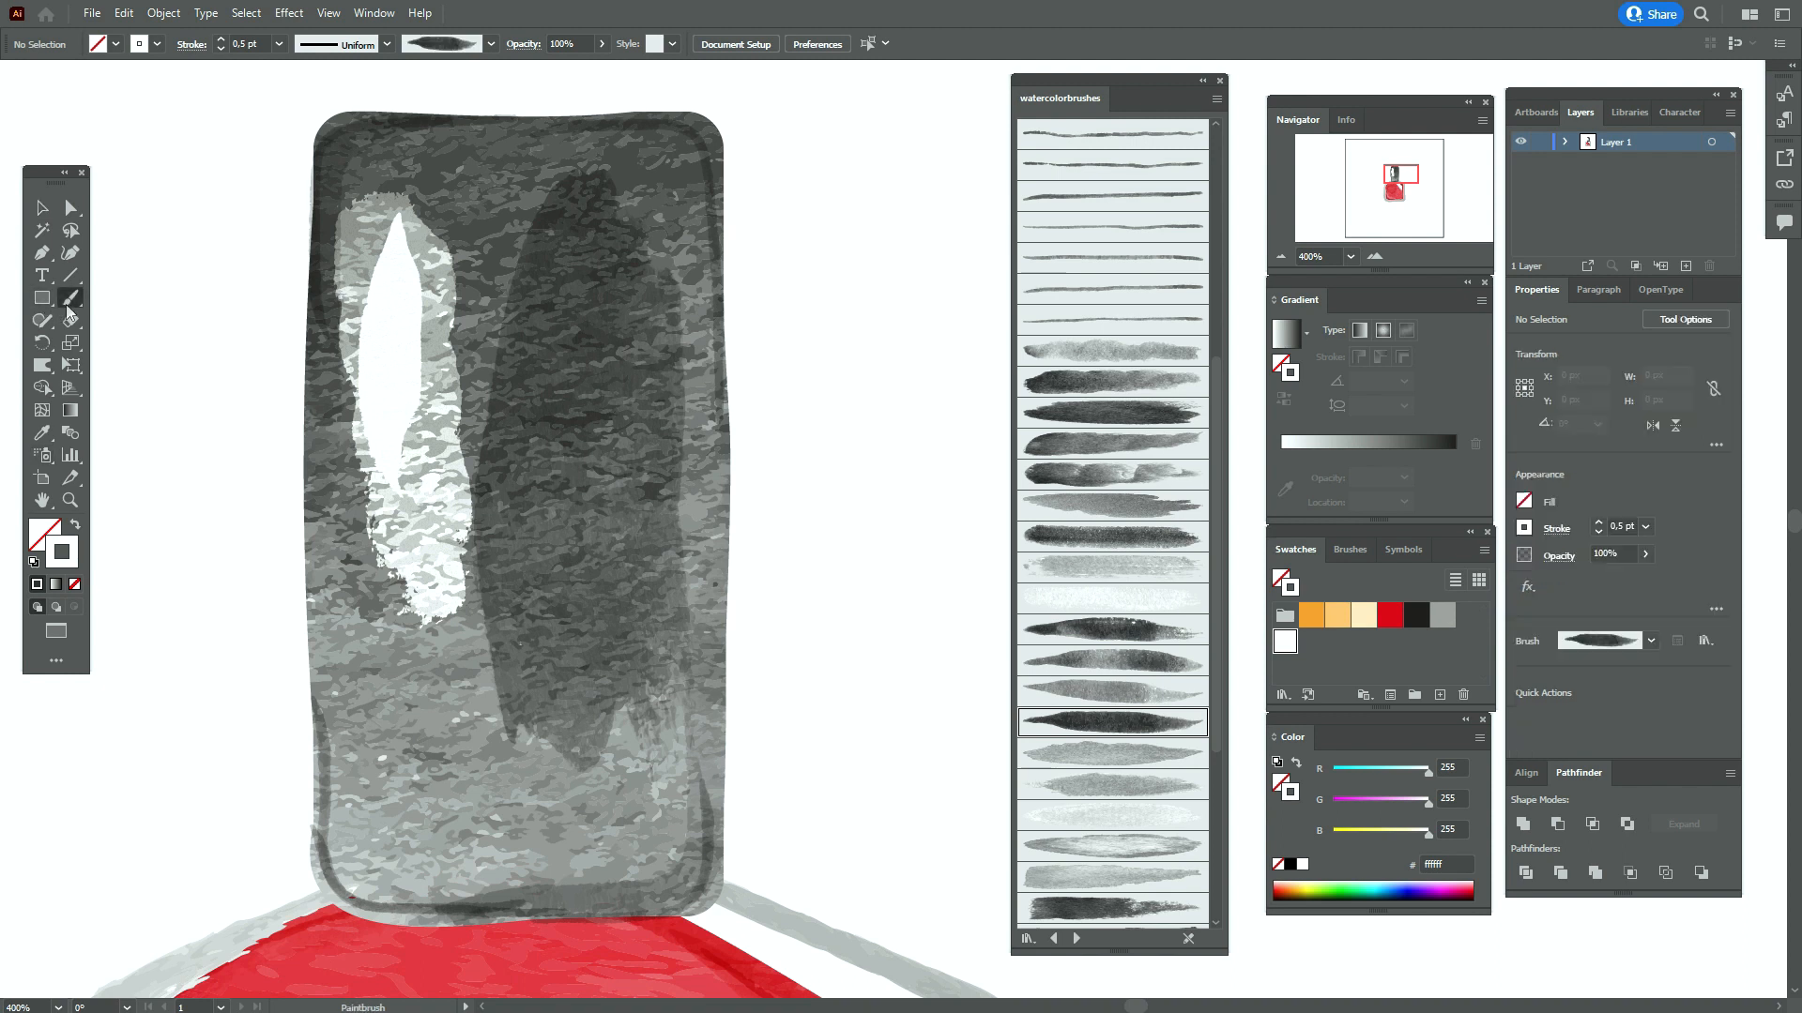
pyautogui.doubleClick(1615, 526)
pyautogui.write('1')
pyautogui.press('Return')
pyautogui.moveTo(388, 228); pyautogui.dragTo(383, 429)
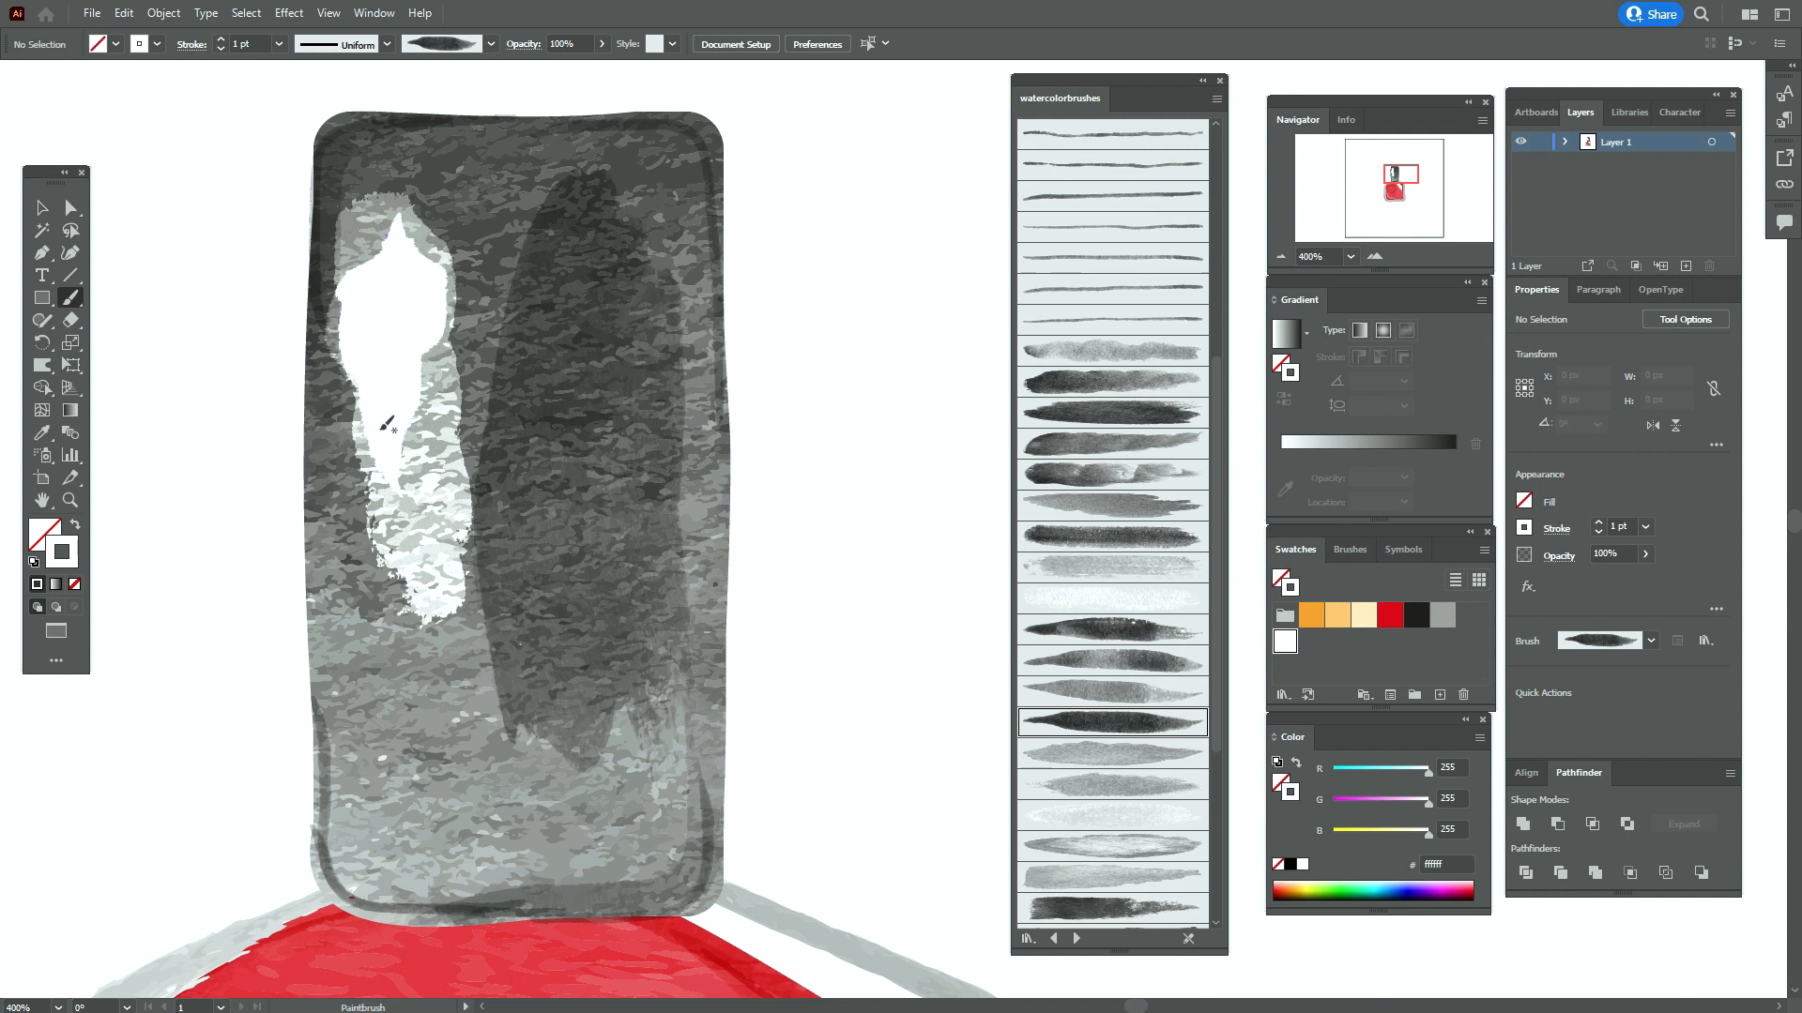
# Rotate the long textured highlight stroke slightly so that its lower end swings left
pyautogui.click(41, 208)
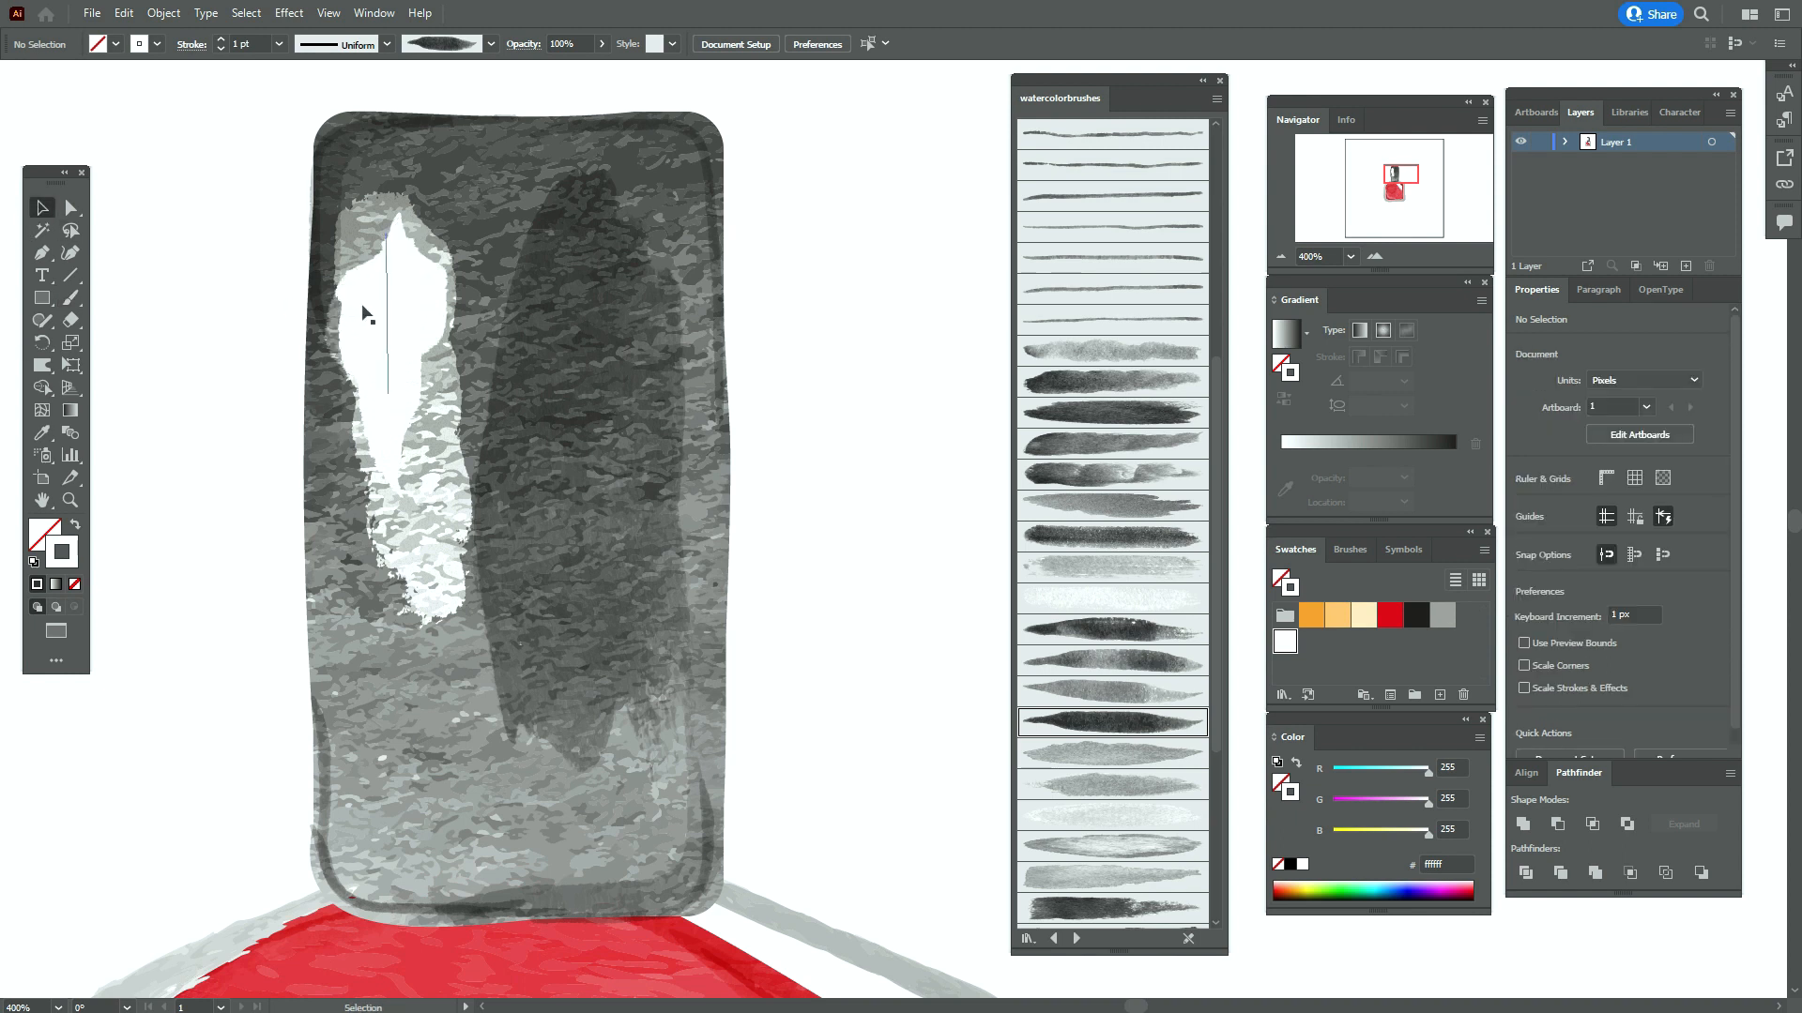
pyautogui.click(464, 584)
pyautogui.moveTo(424, 638); pyautogui.dragTo(411, 643)
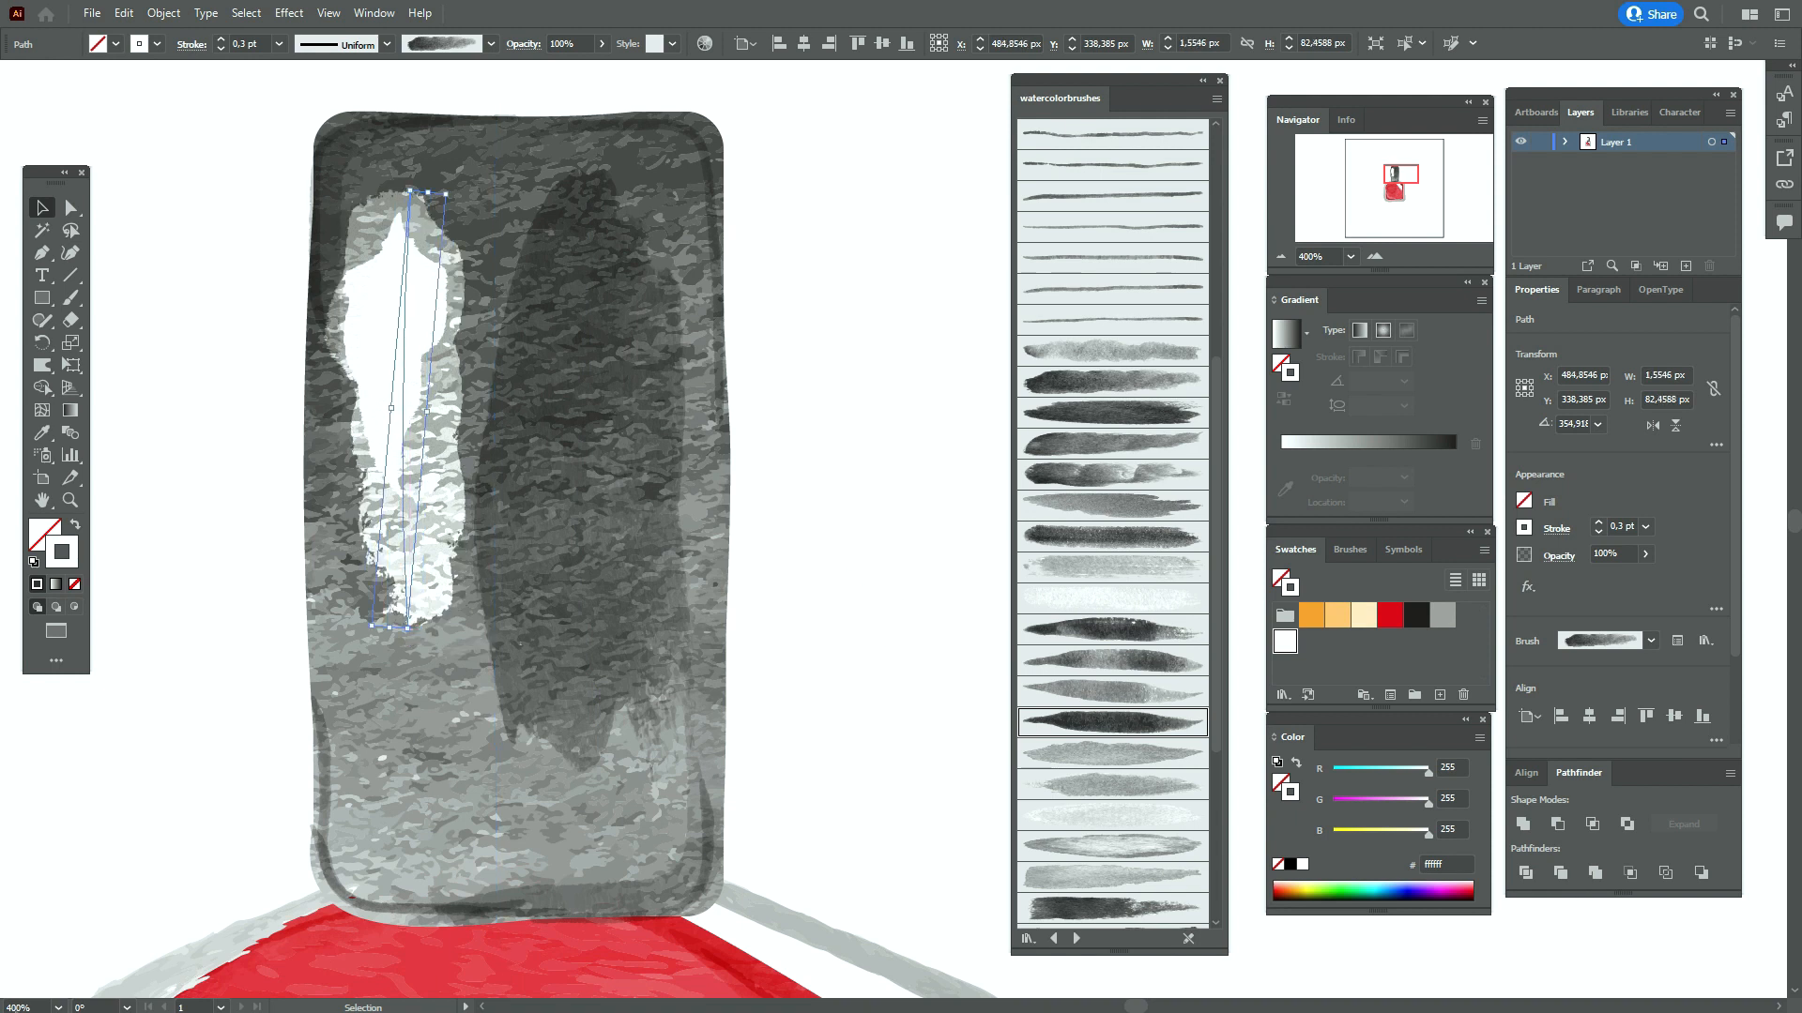
# Enlarge the round red scatter-brush dab inside the bottle by setting its stroke to 0,8 pt, and nudge it slightly right and down
pyautogui.doubleClick(35, 1008)
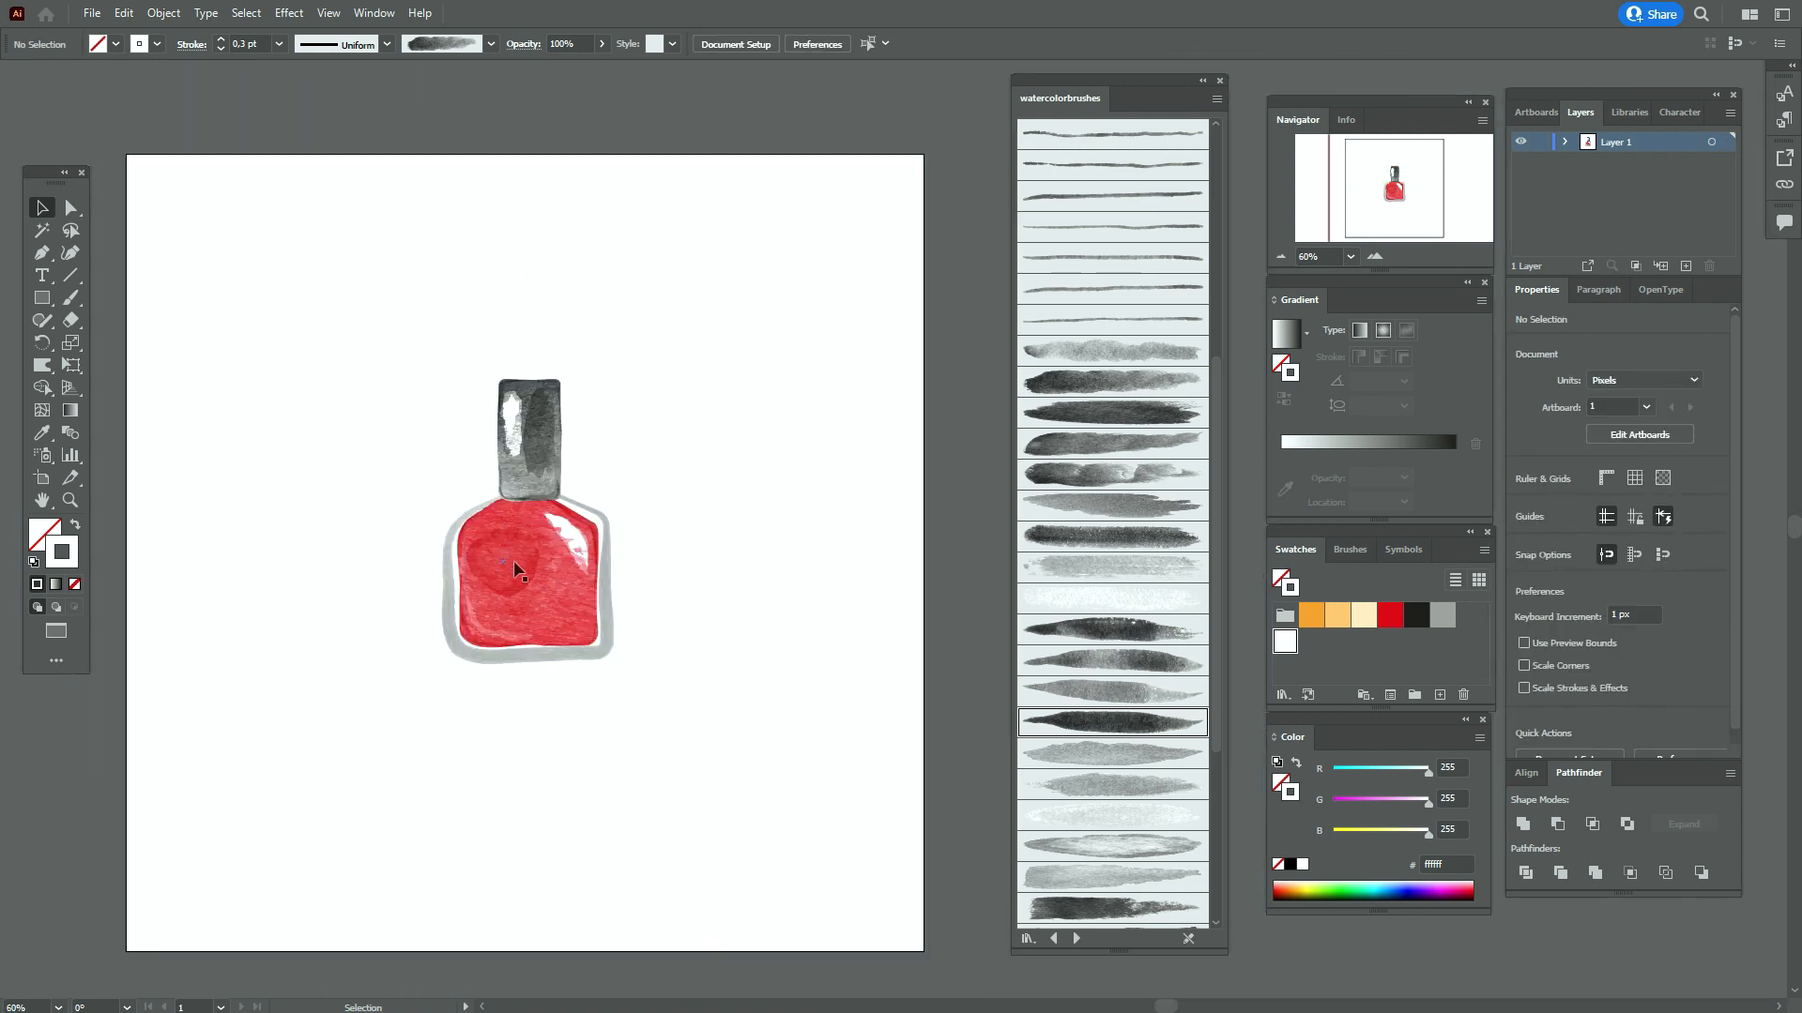
pyautogui.click(514, 562)
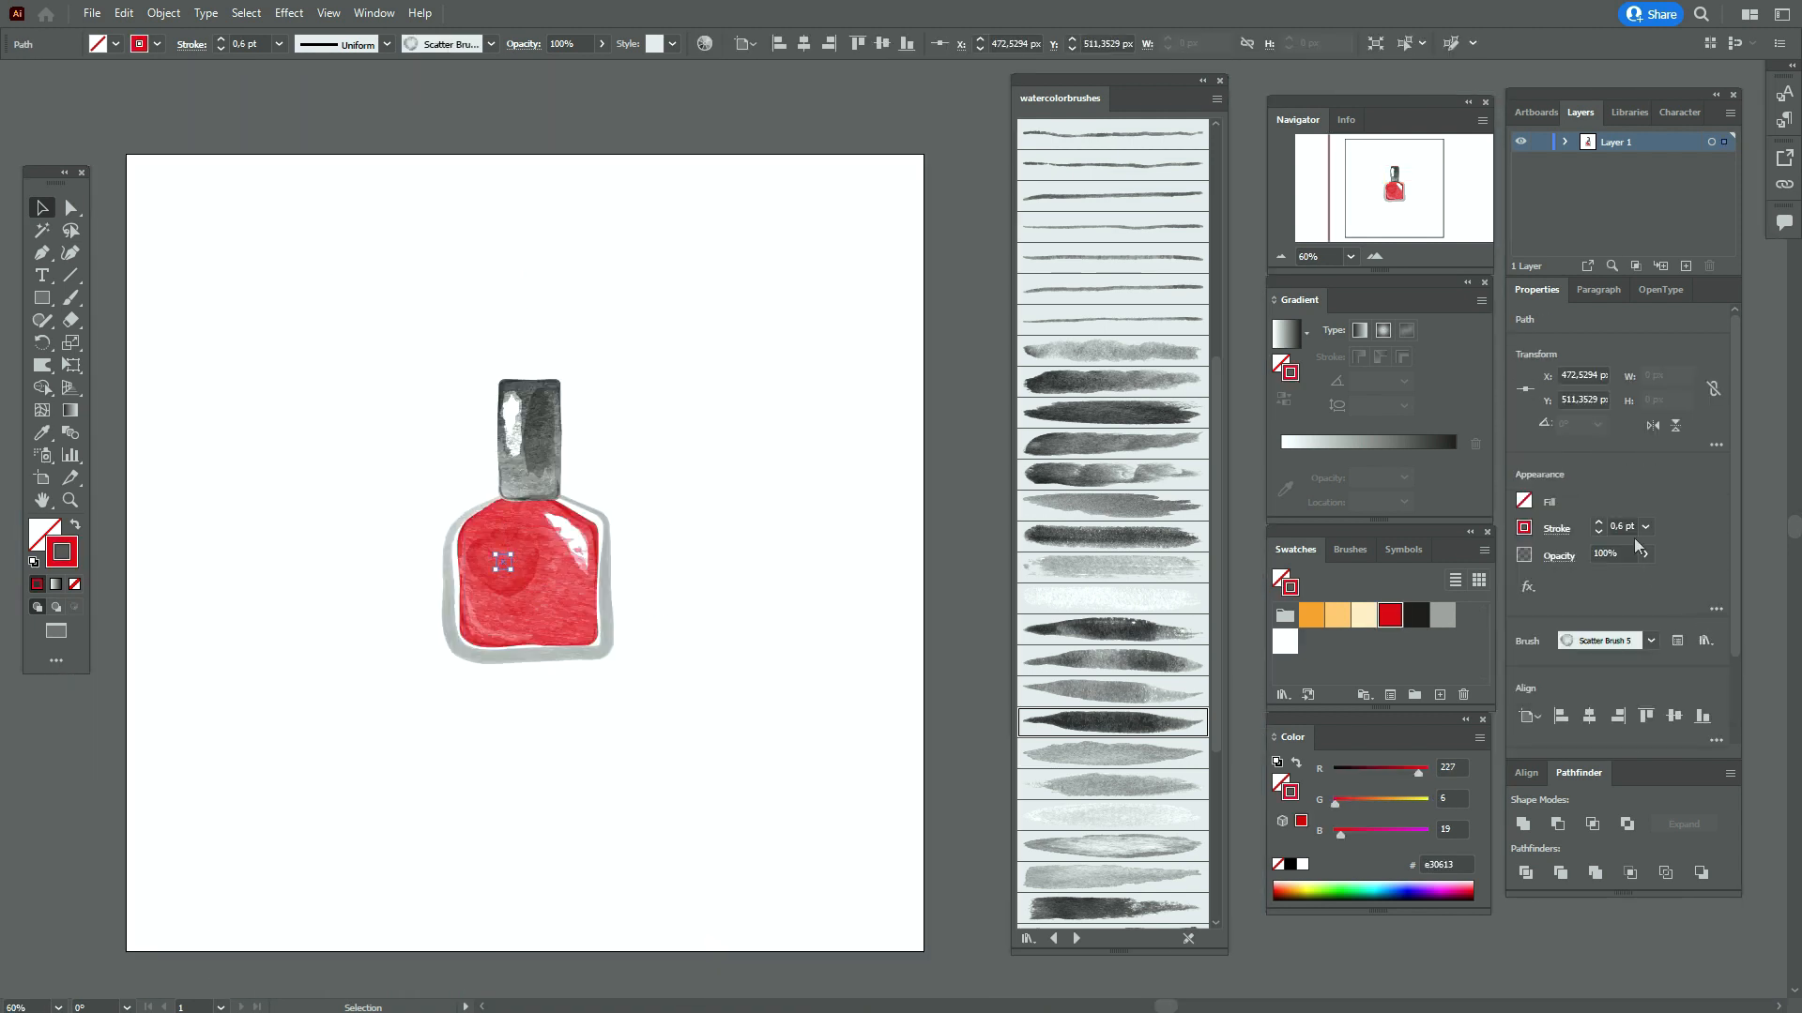
pyautogui.doubleClick(1619, 531)
pyautogui.write('0,8')
pyautogui.press('Return')
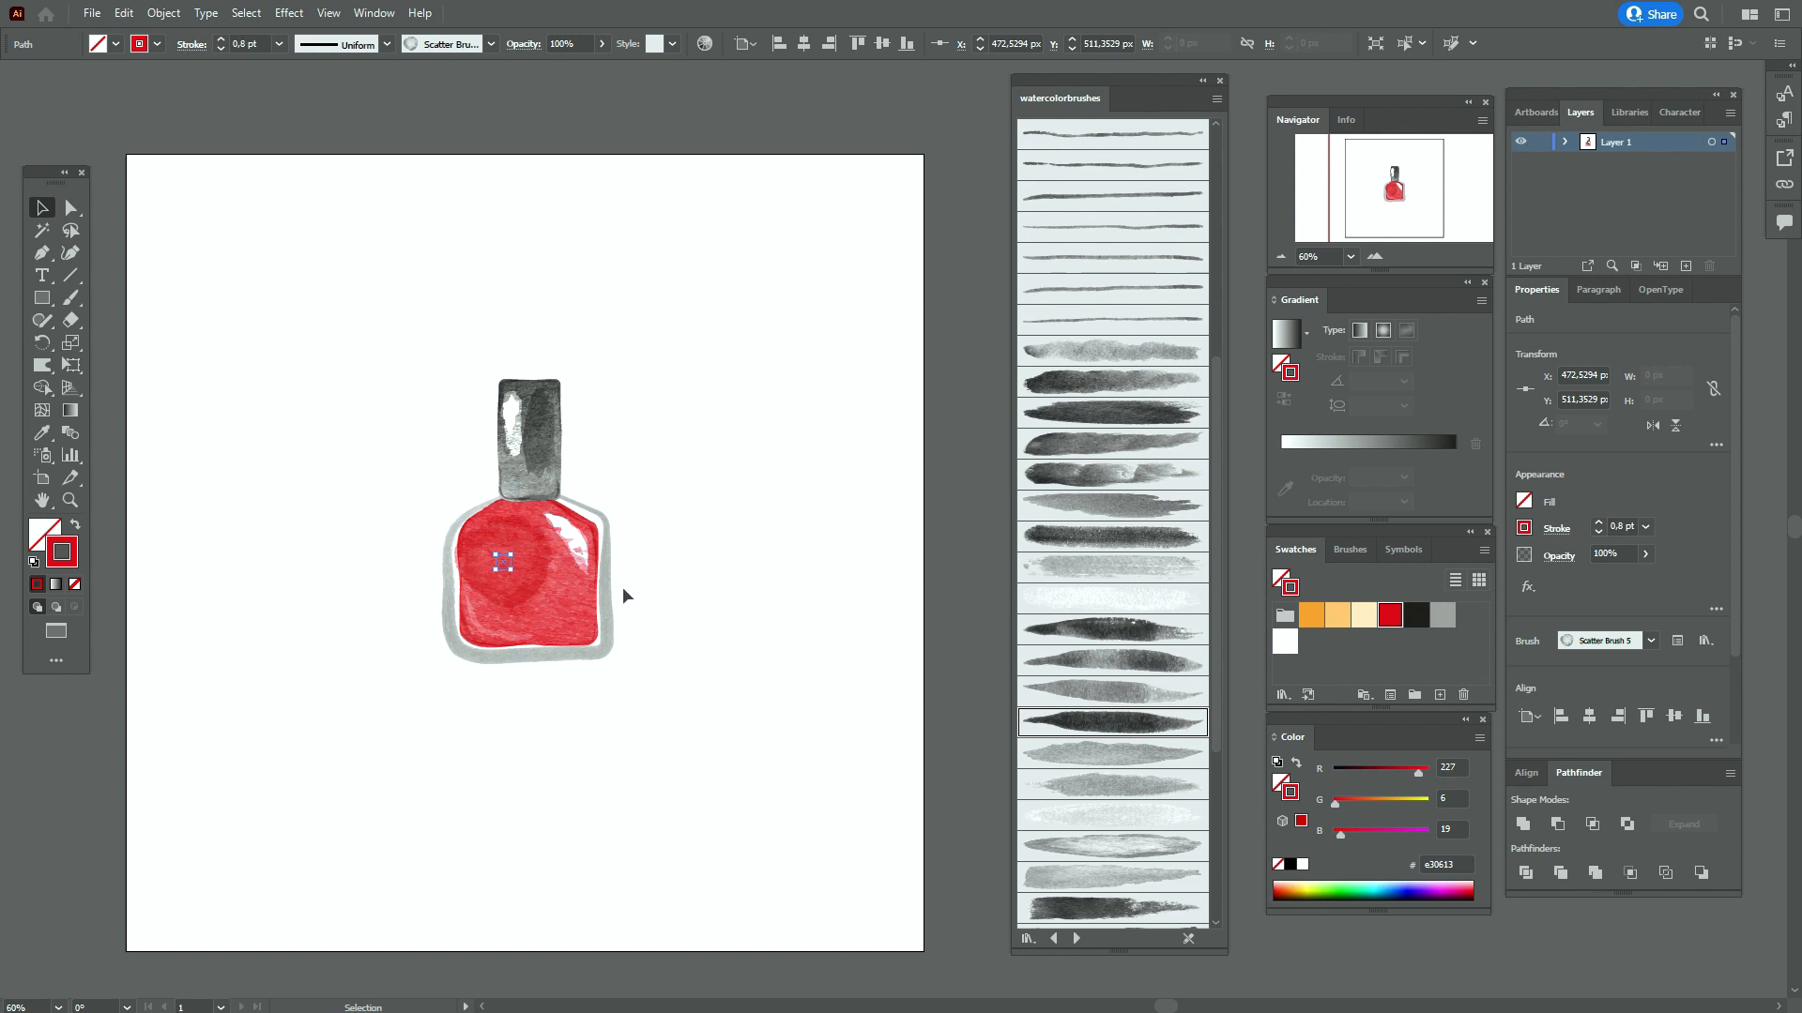
pyautogui.press('Right')
pyautogui.press('Down')
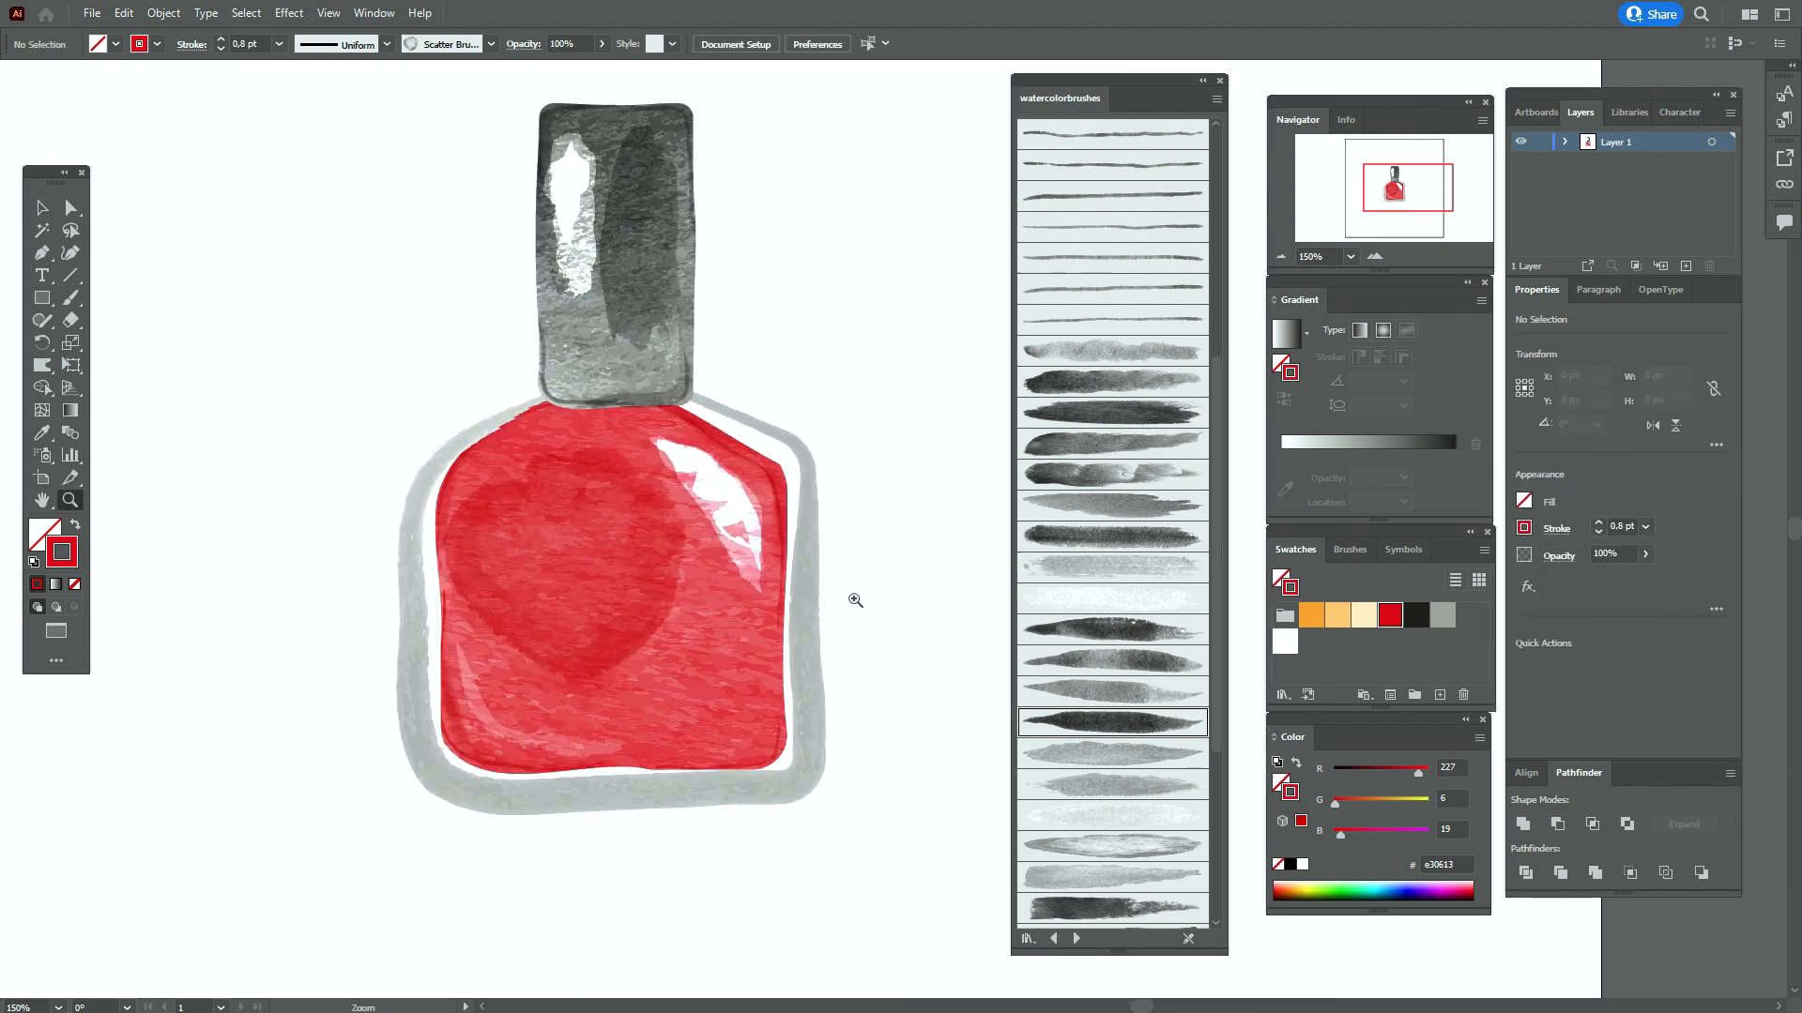
# Paint a curved red stroke around the bottle's lower-left corner with a dark textured watercolor brush at 1 pt
pyautogui.click(1137, 390)
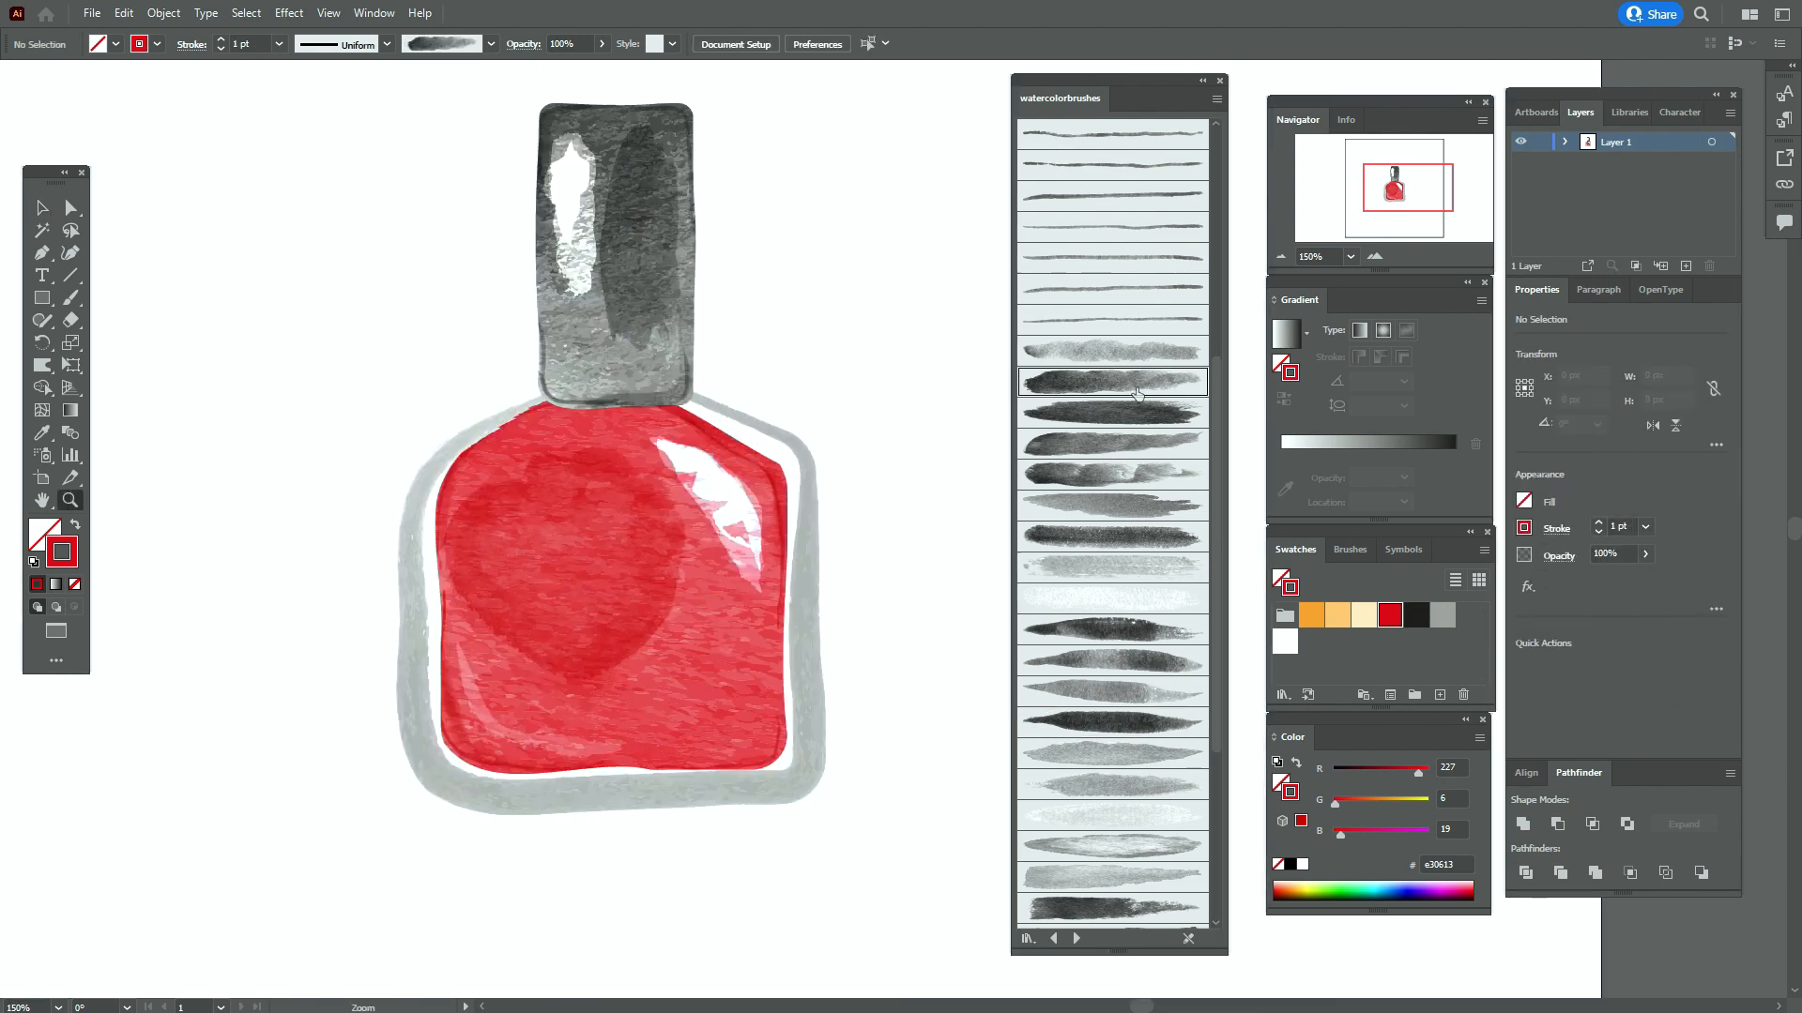
pyautogui.click(64, 303)
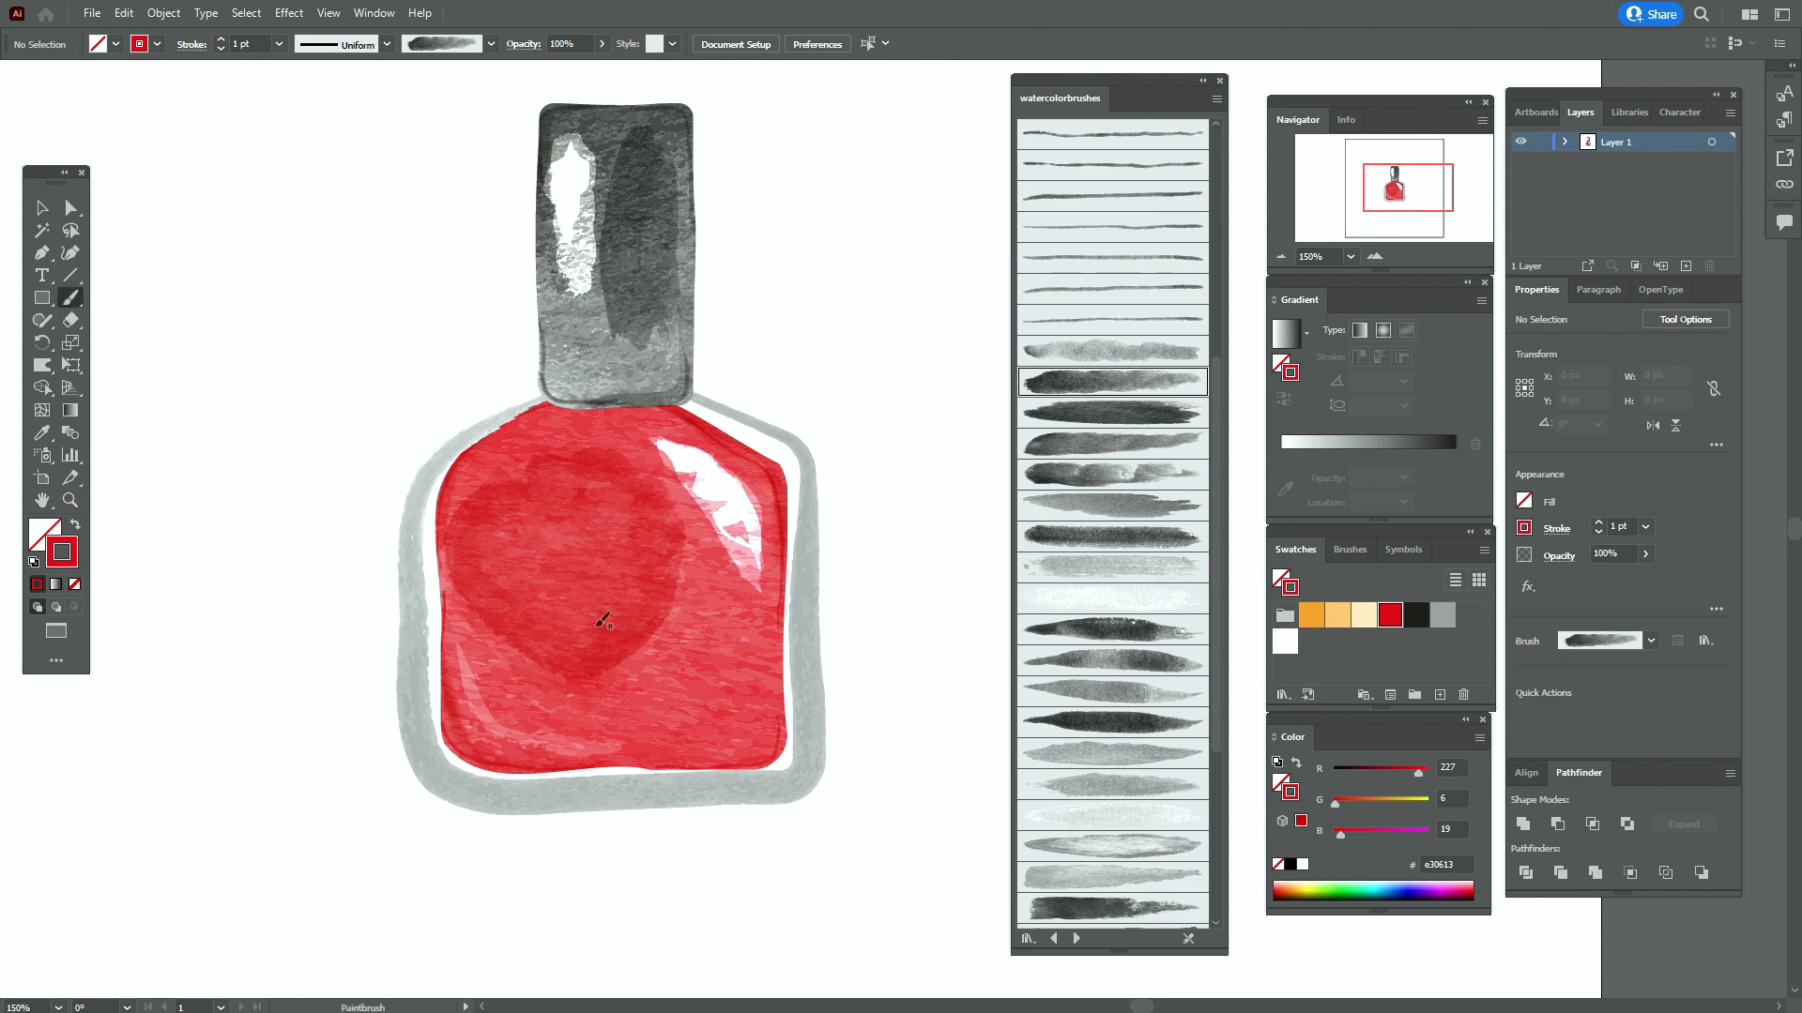
pyautogui.moveTo(447, 598); pyautogui.dragTo(456, 642)
pyautogui.moveTo(600, 754); pyautogui.dragTo(671, 757)
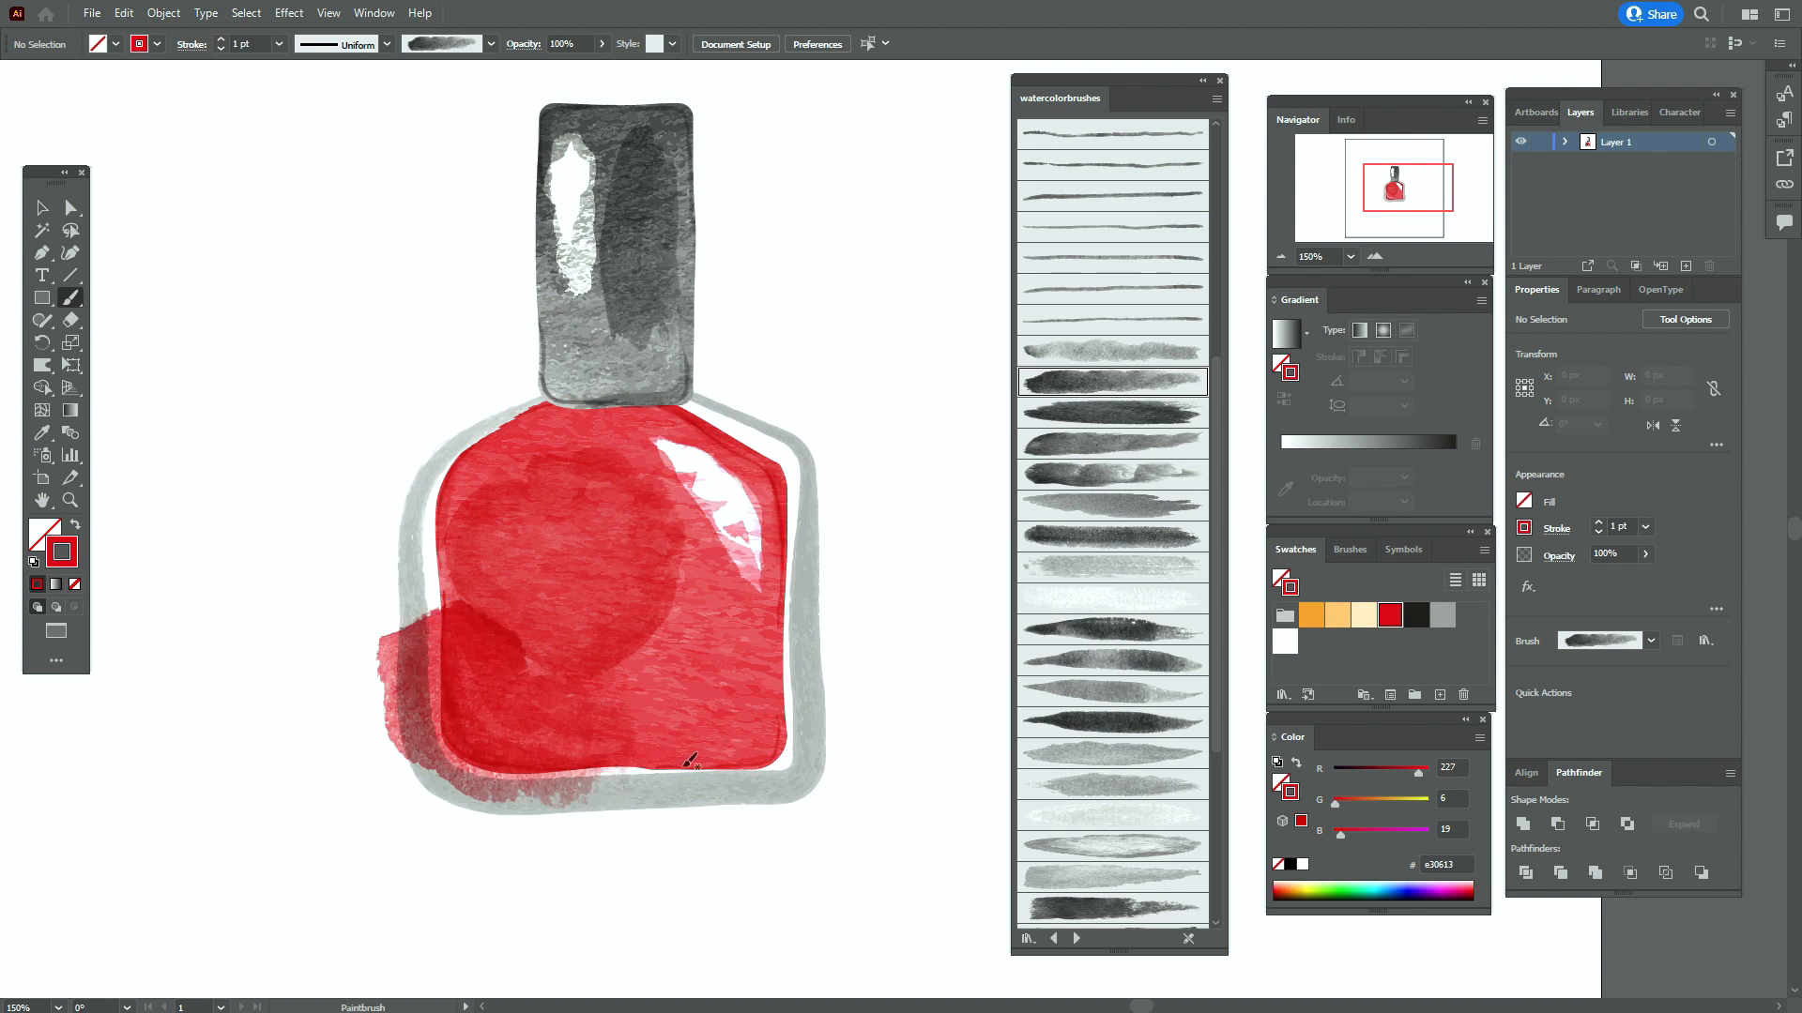
# Select the red bottle's clip group and open its stacking-order options
pyautogui.click(41, 212)
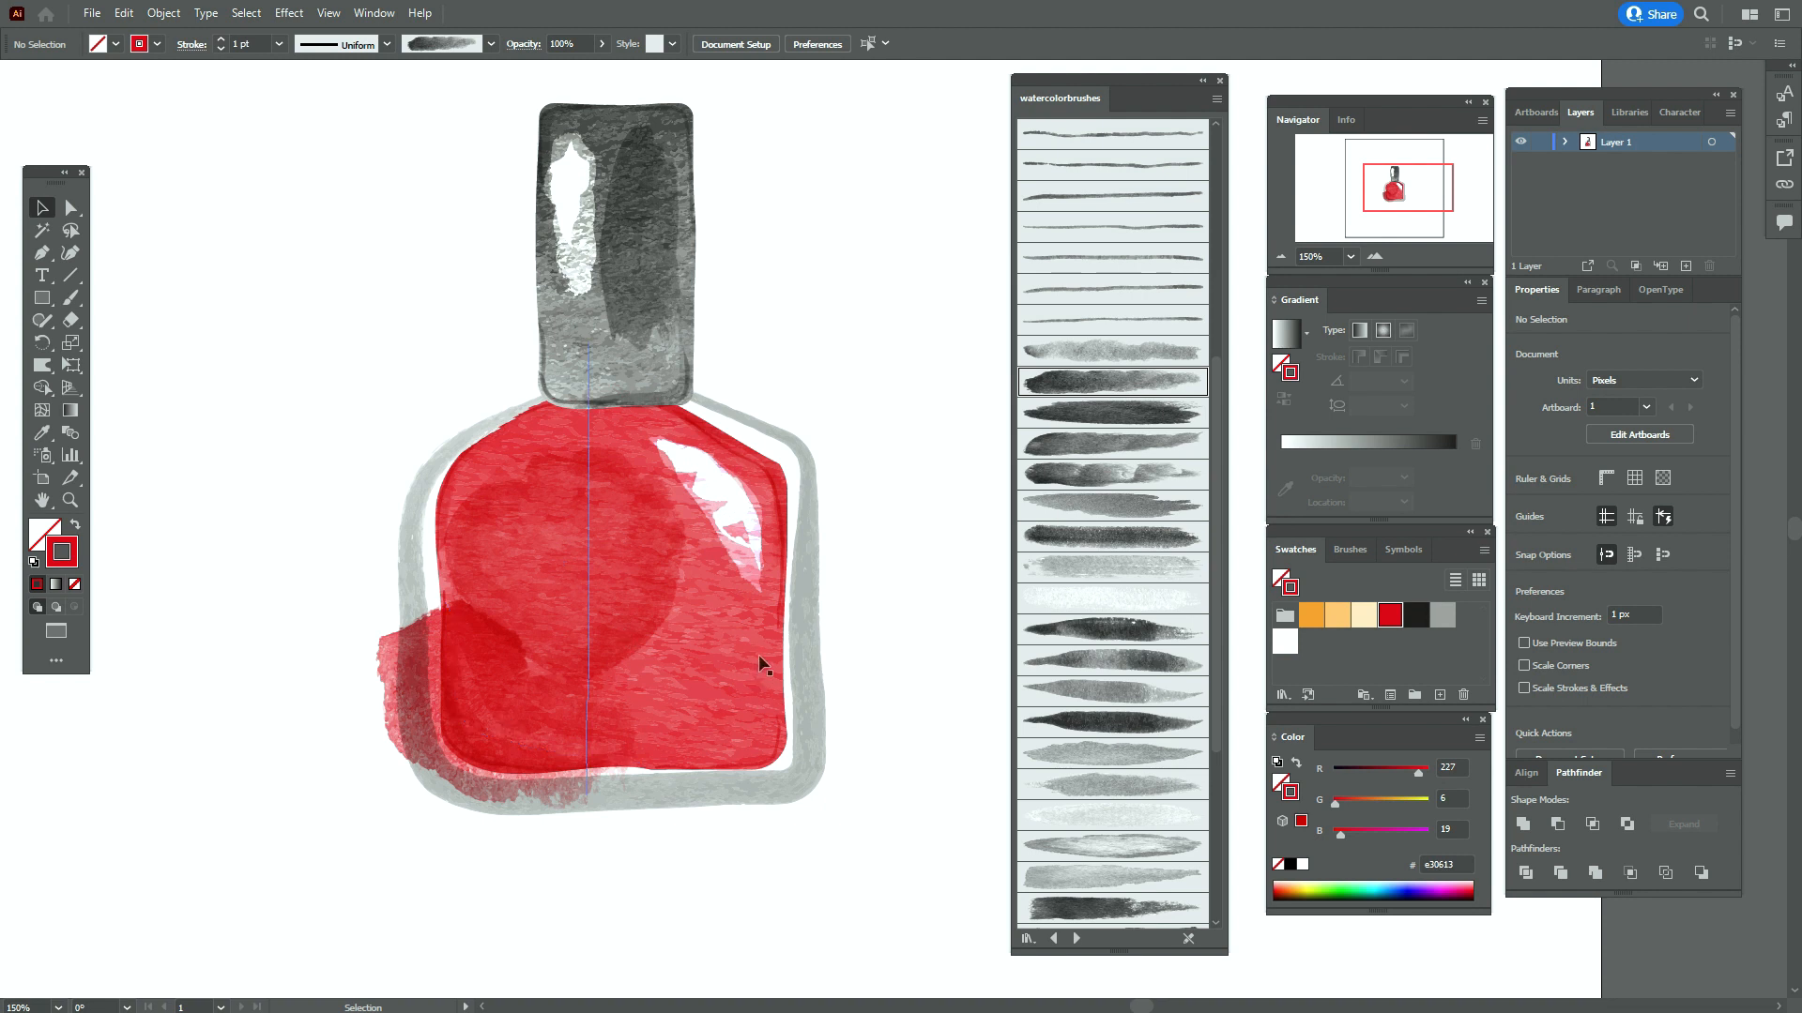
pyautogui.click(783, 647)
pyautogui.rightClick(783, 648)
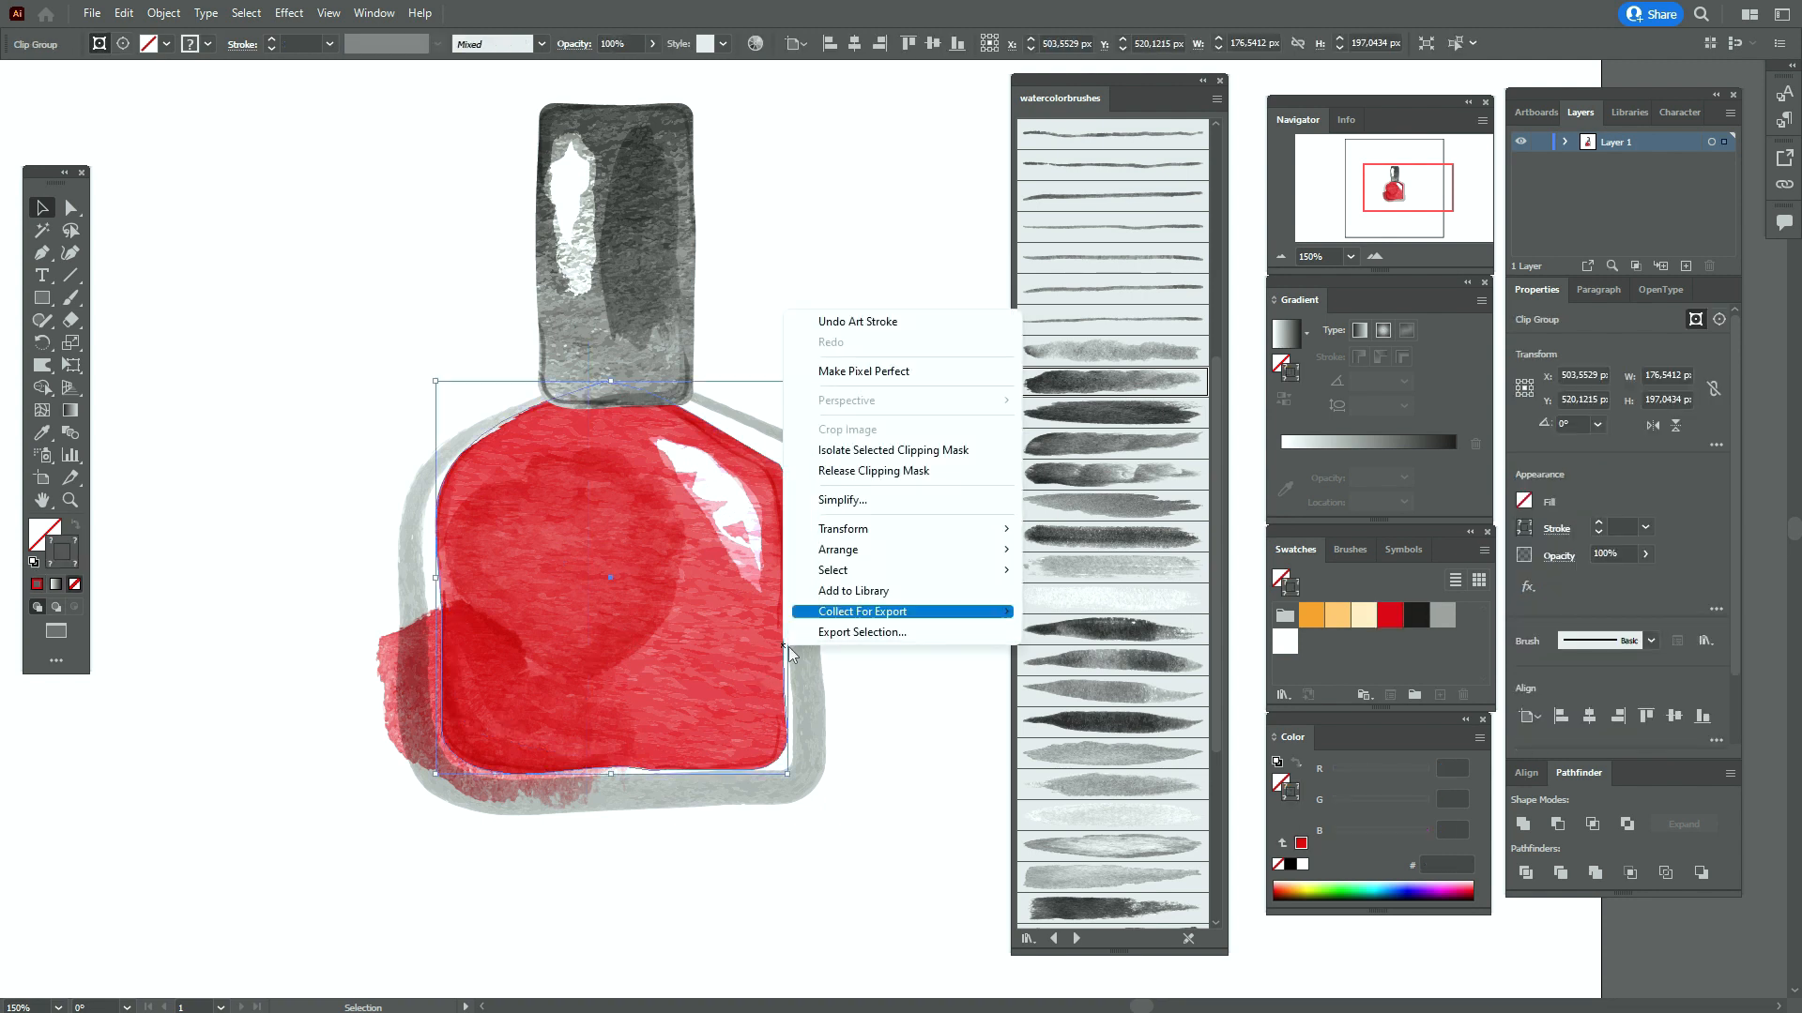
pyautogui.moveTo(905, 550)
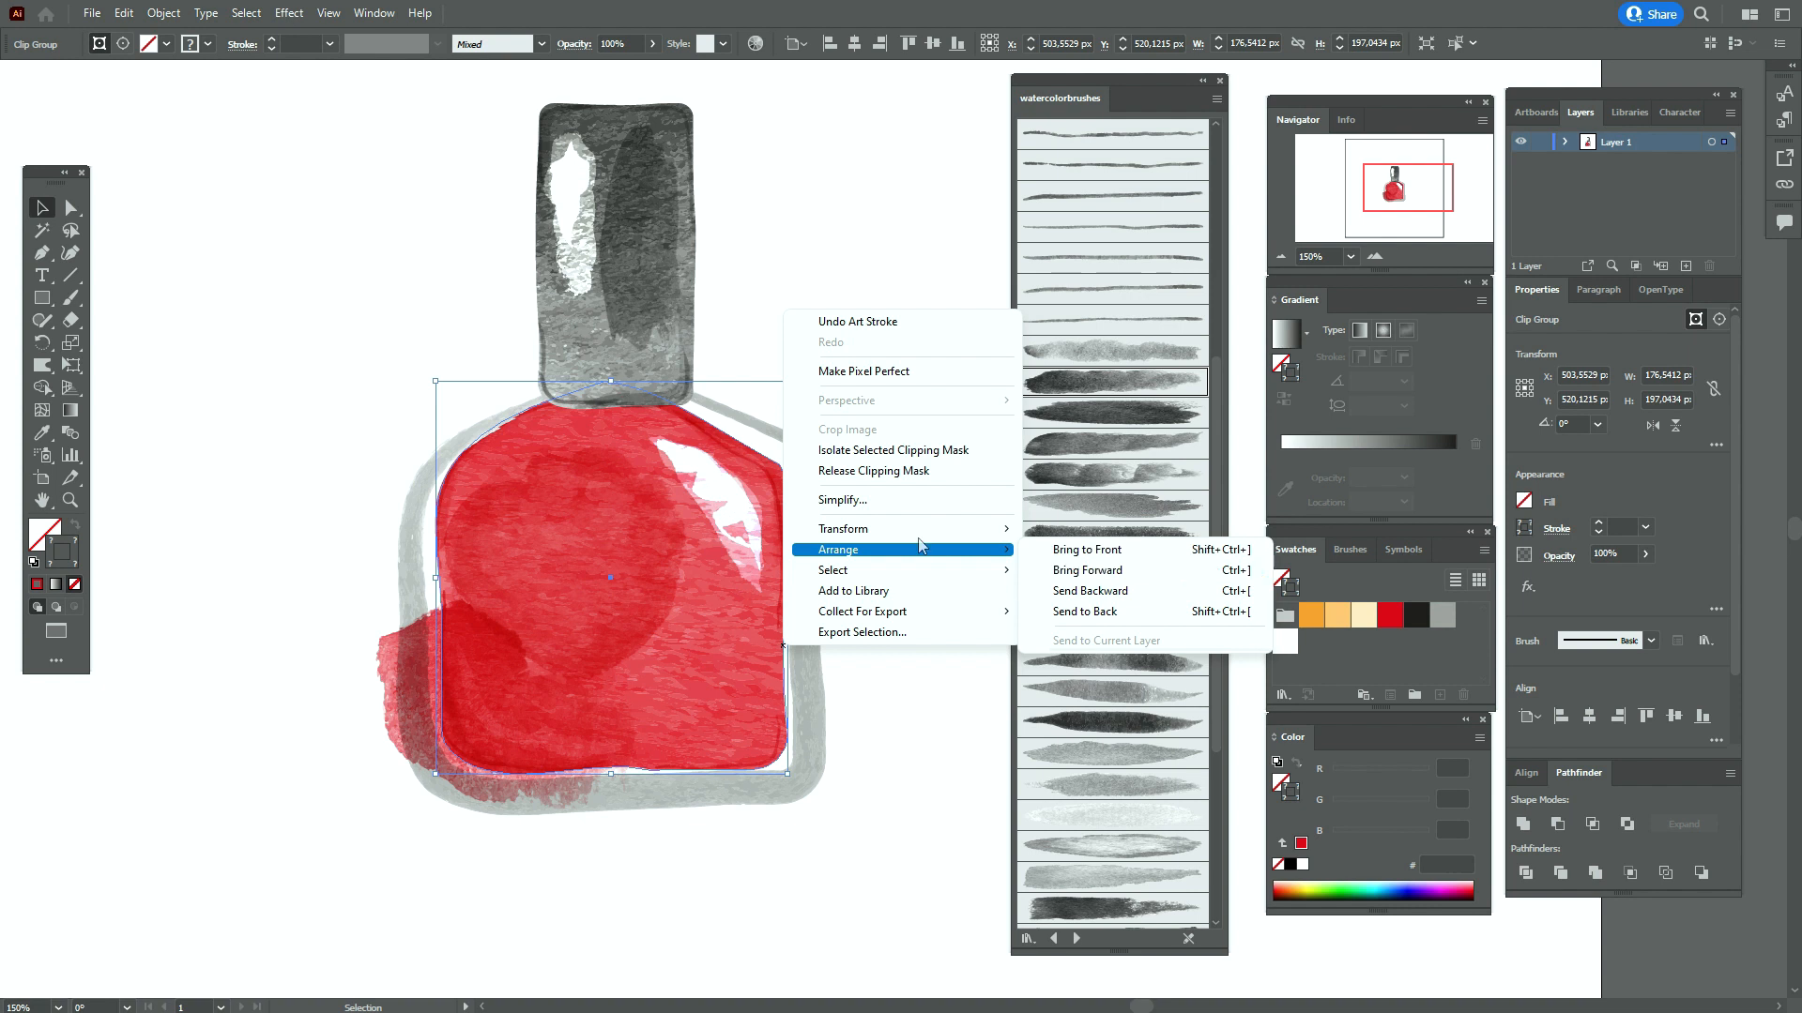
# Release the clipping mask on the red bottle body
pyautogui.click(927, 472)
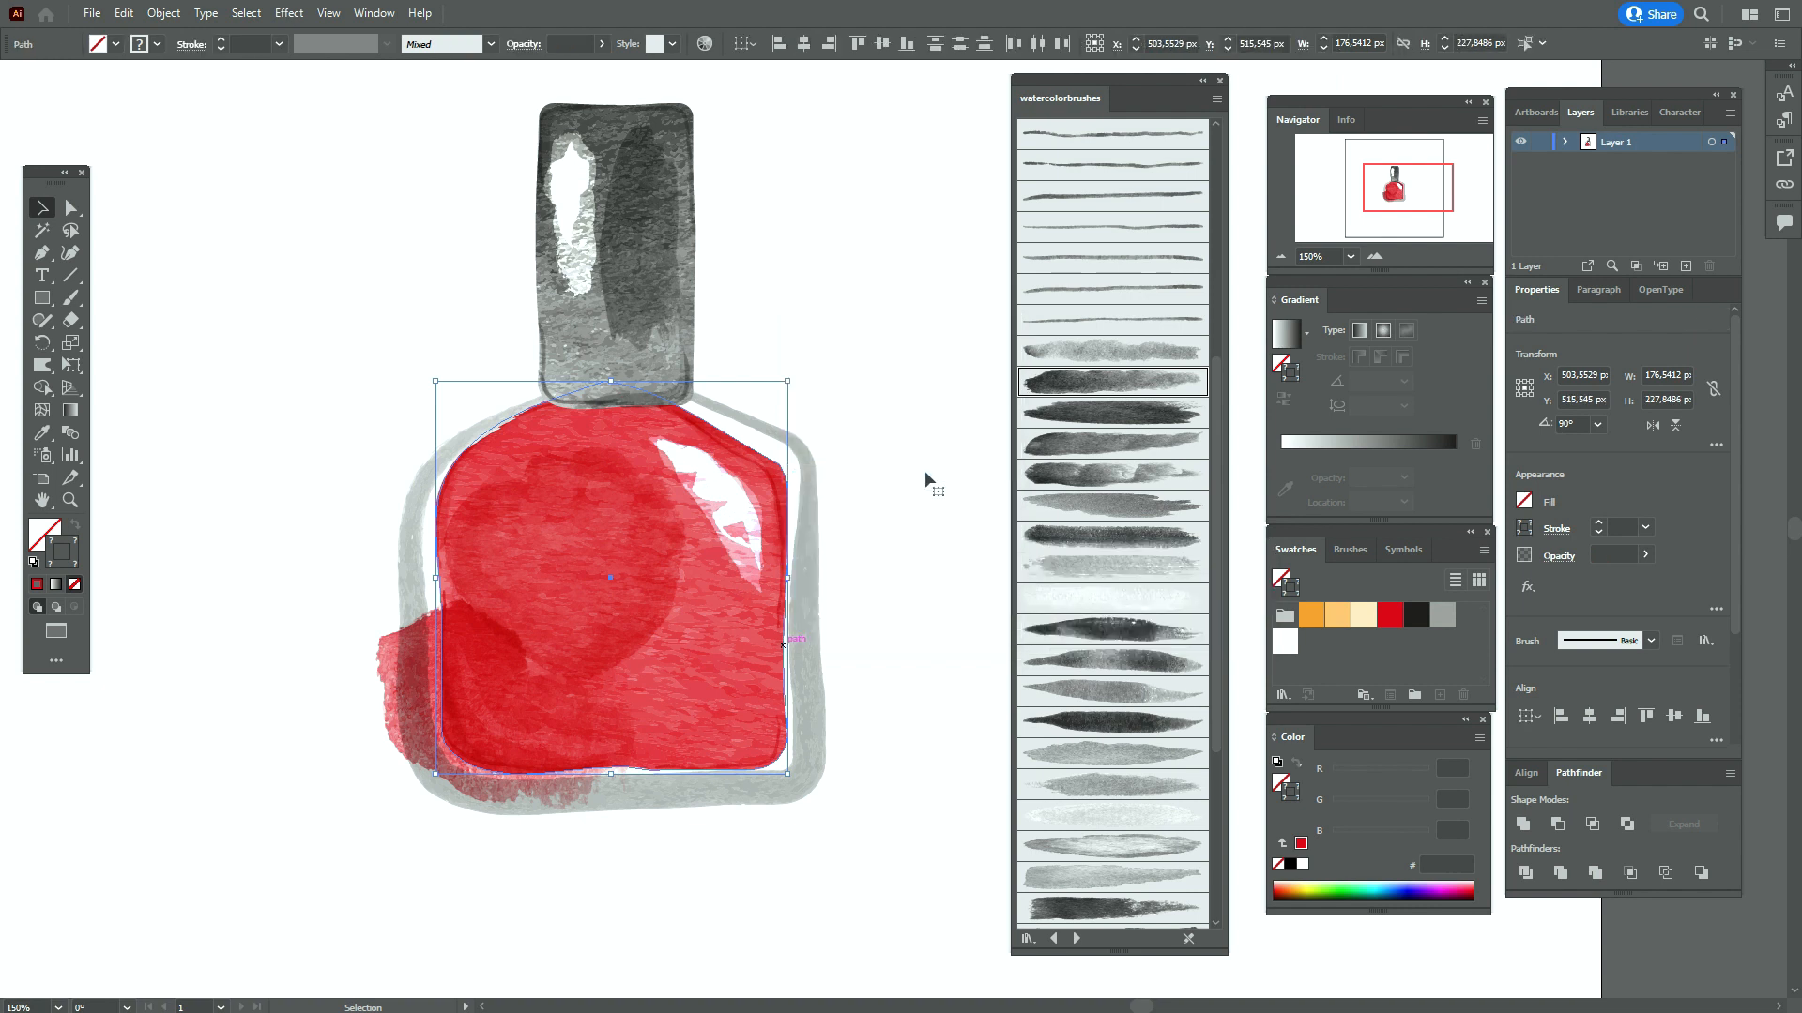
pyautogui.click(795, 854)
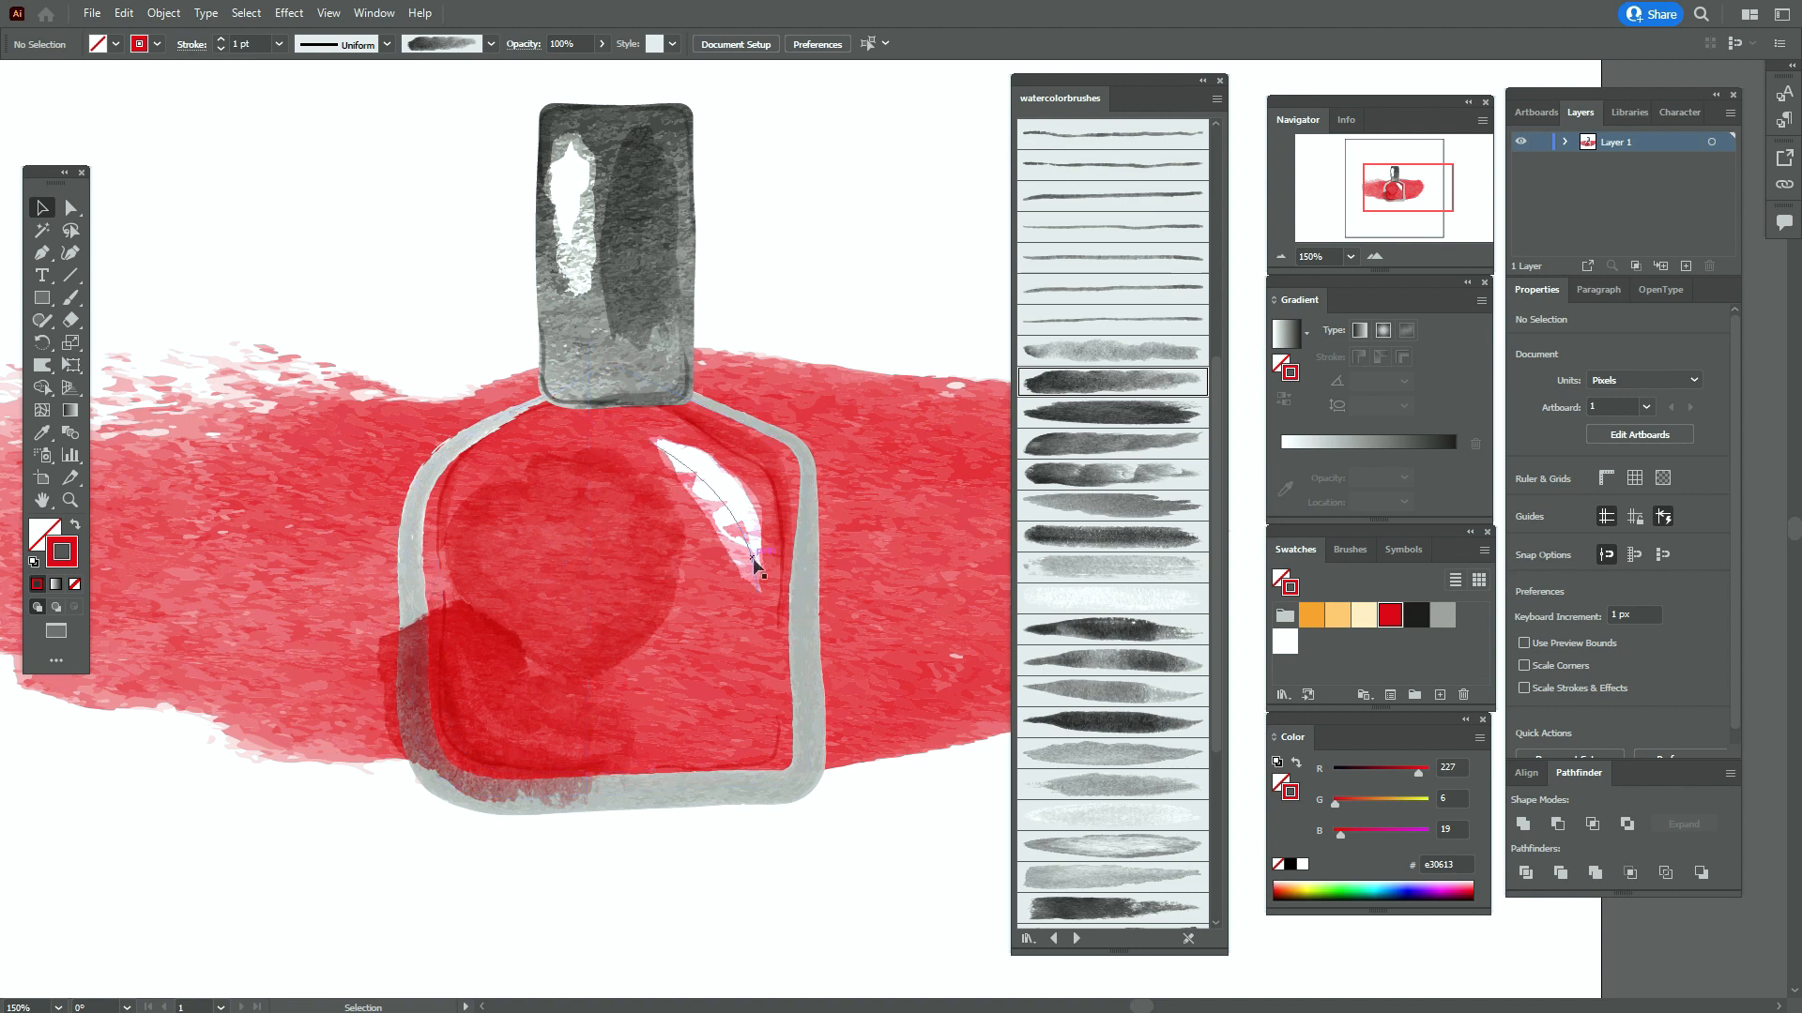
pyautogui.click(788, 591)
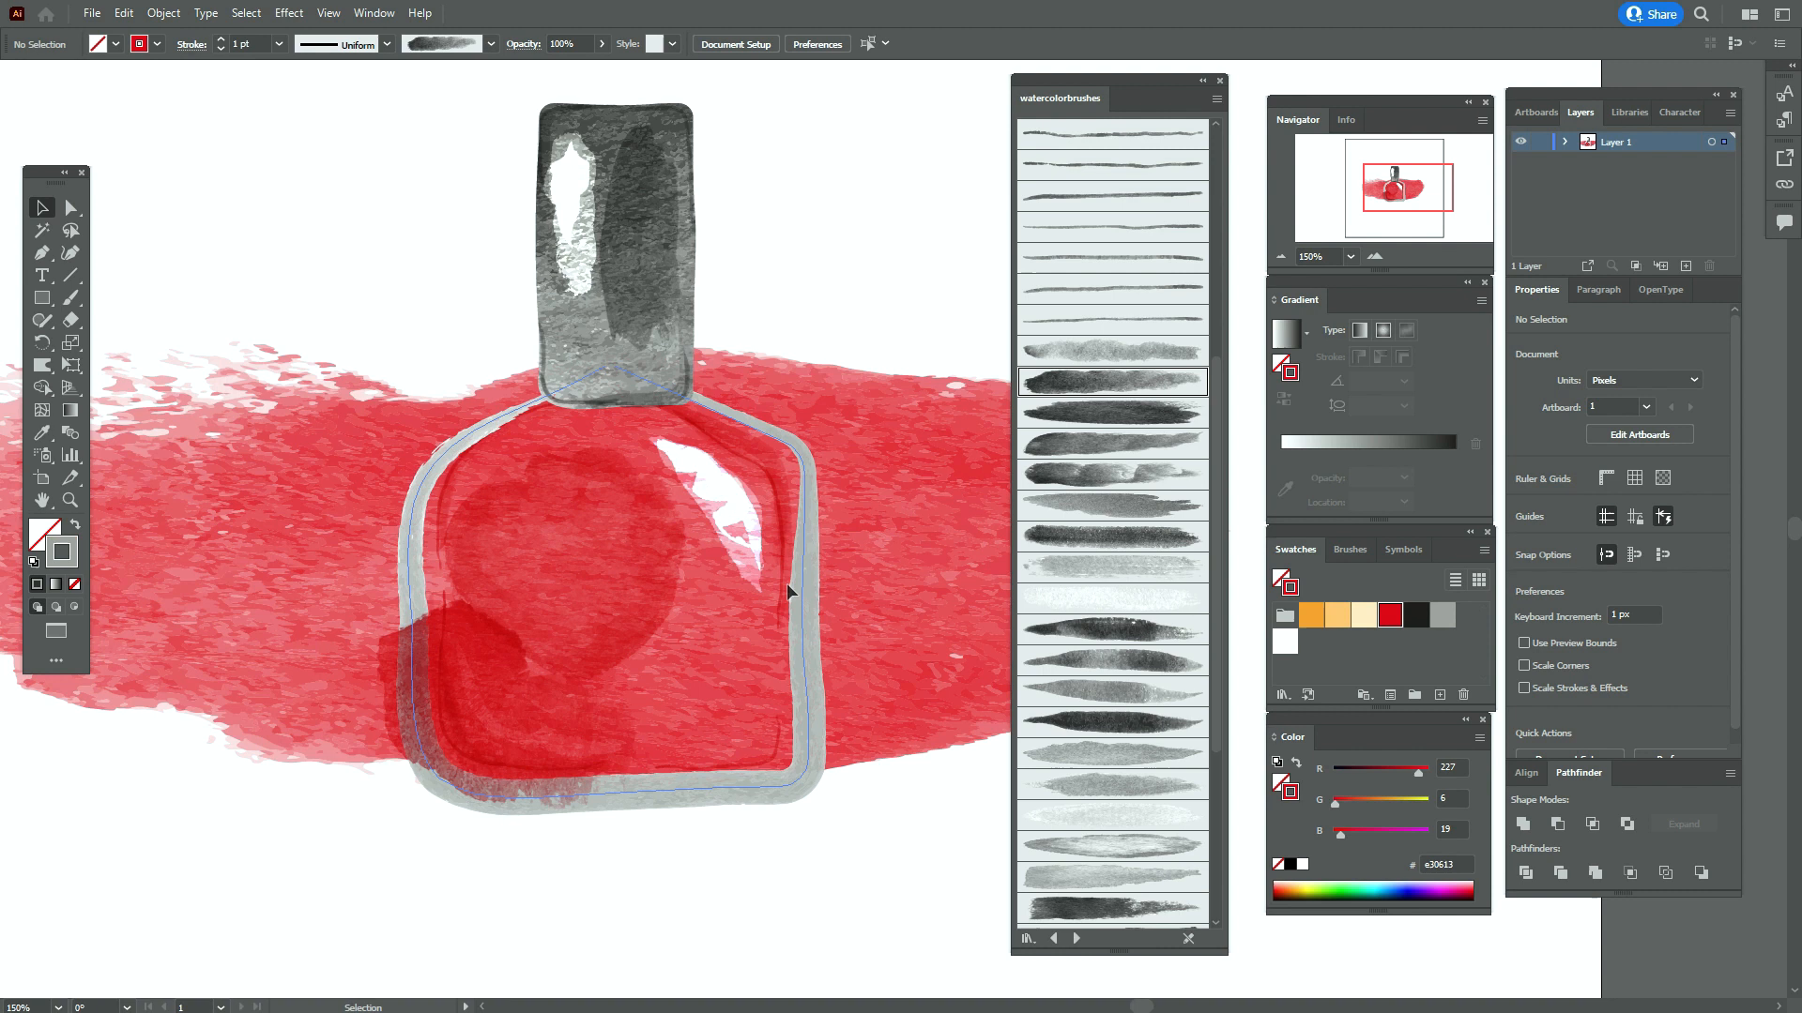
pyautogui.rightClick(789, 591)
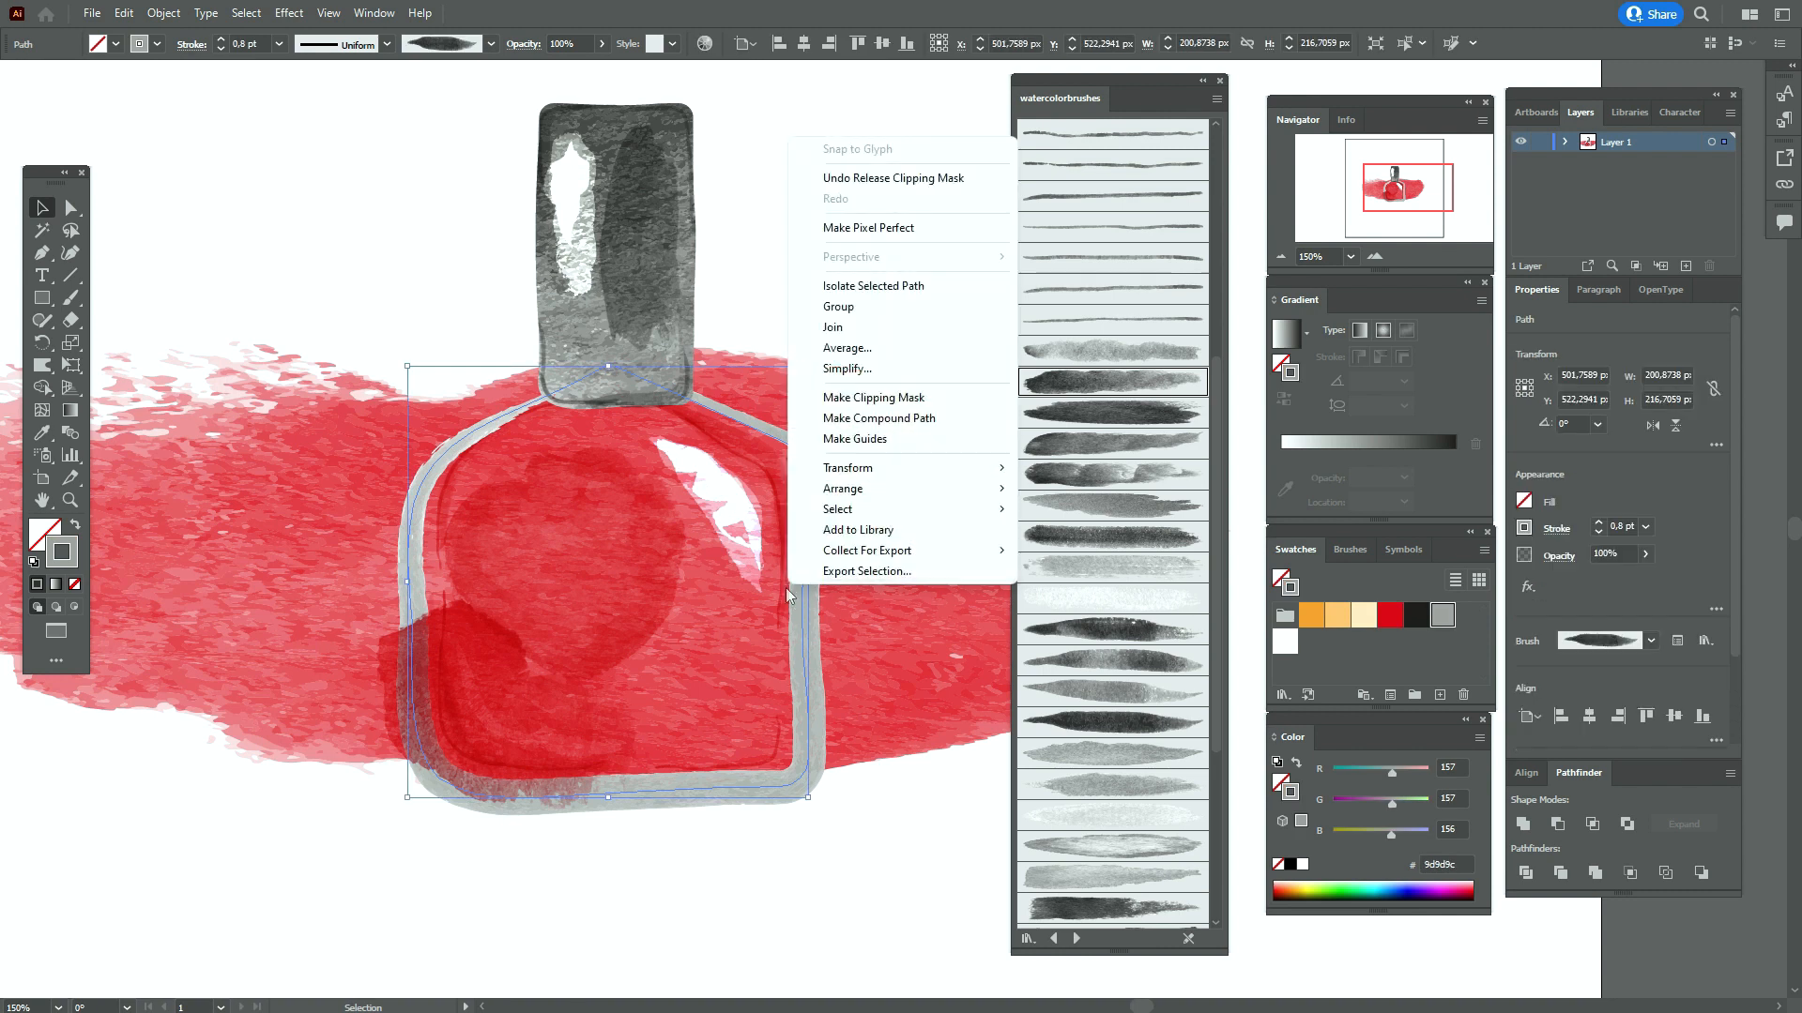
pyautogui.click(784, 906)
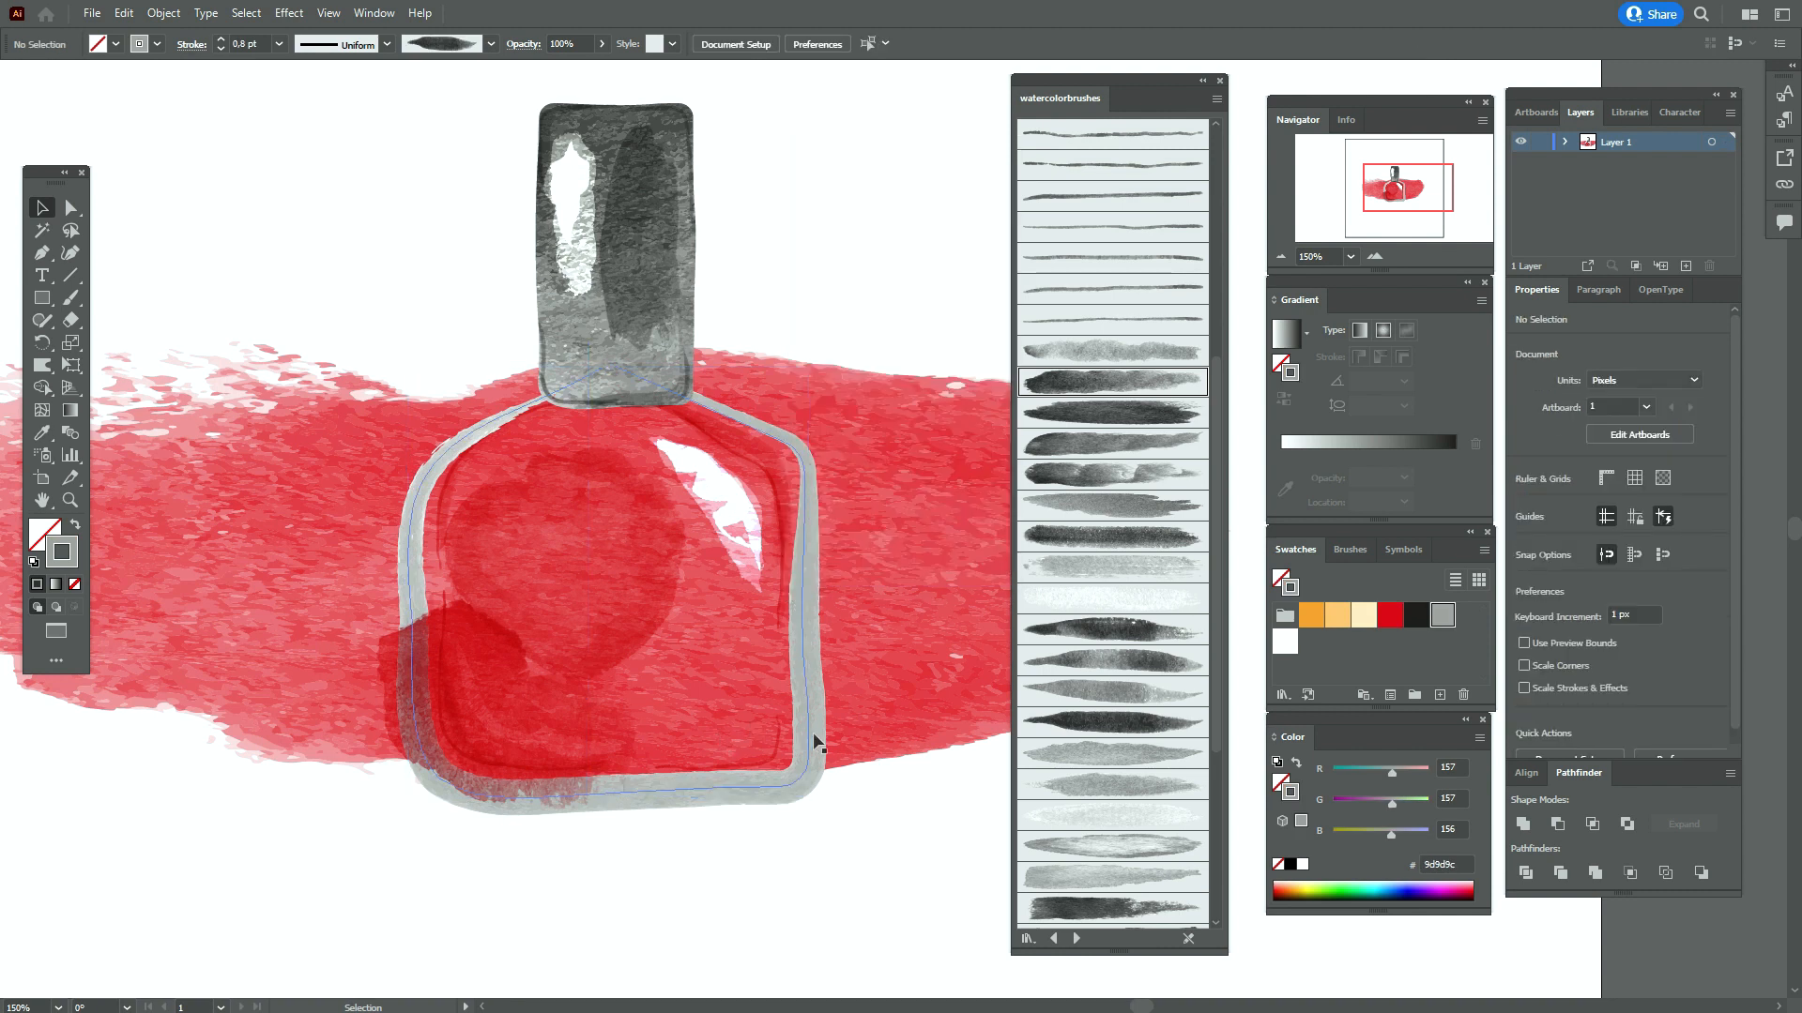
# Bring the unstroked inner bottle outline path to the front of the red brush strokes
pyautogui.click(786, 706)
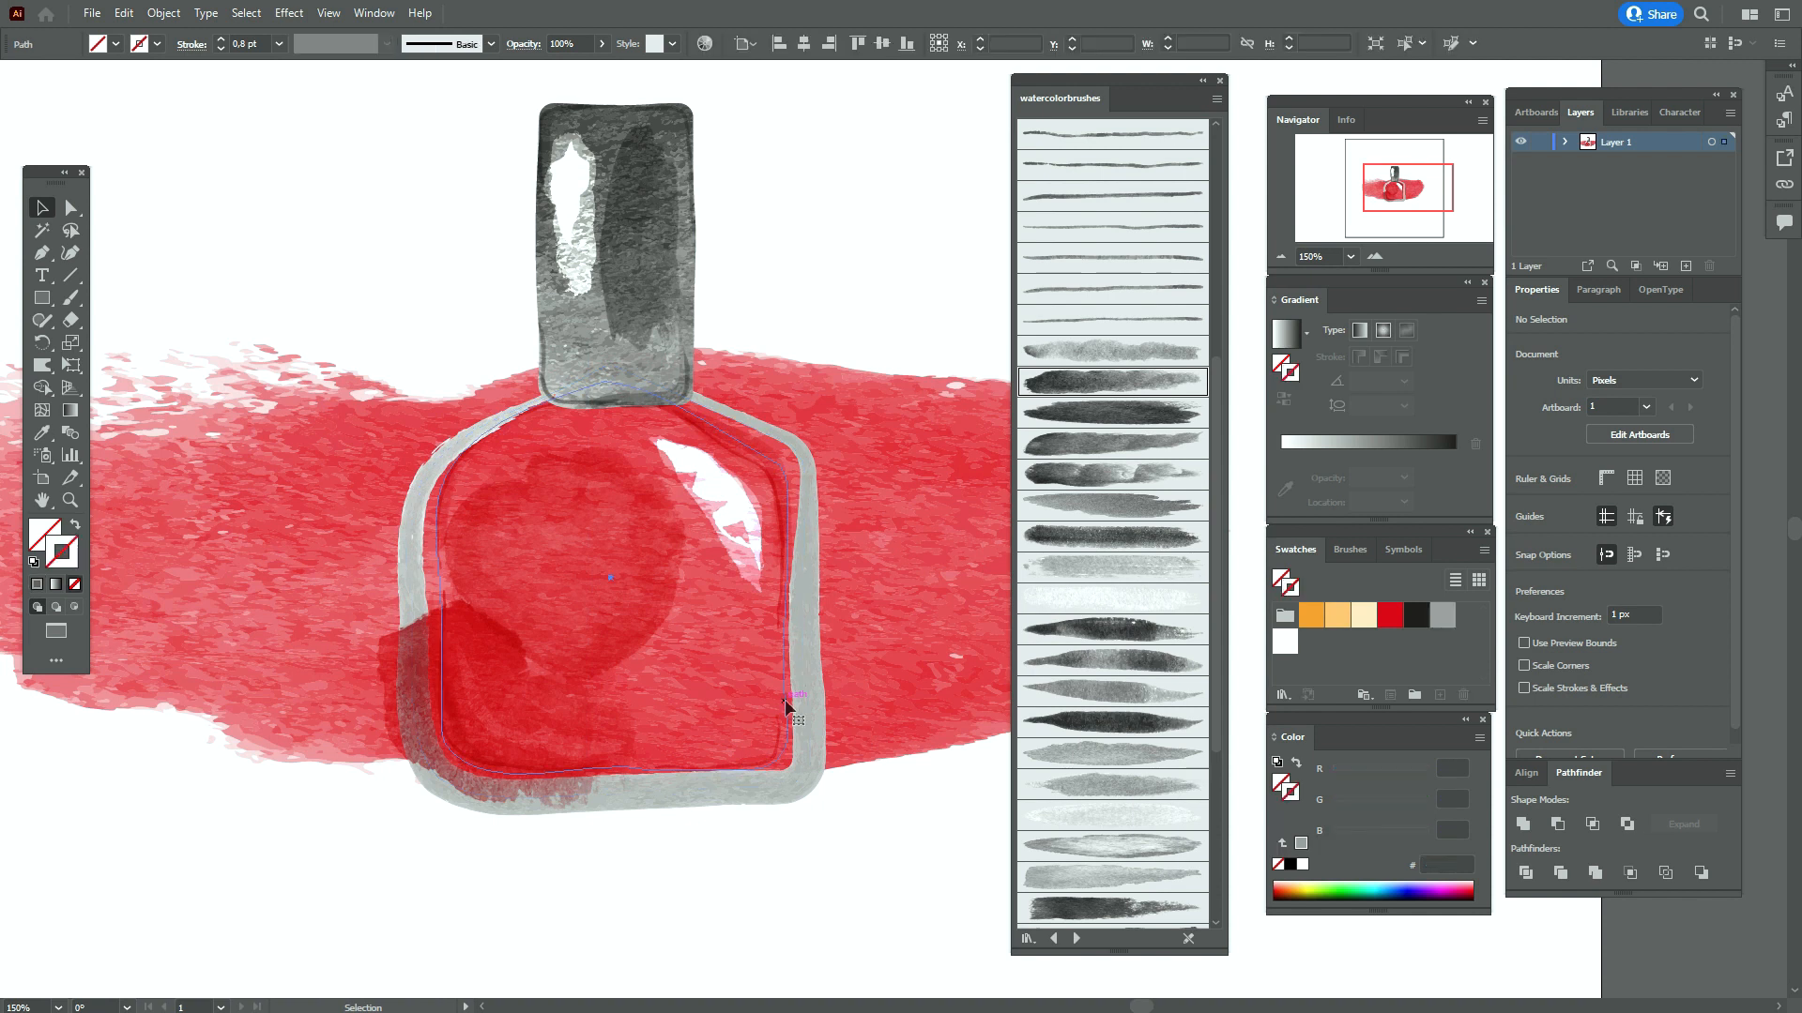
pyautogui.rightClick(785, 700)
pyautogui.moveTo(917, 624)
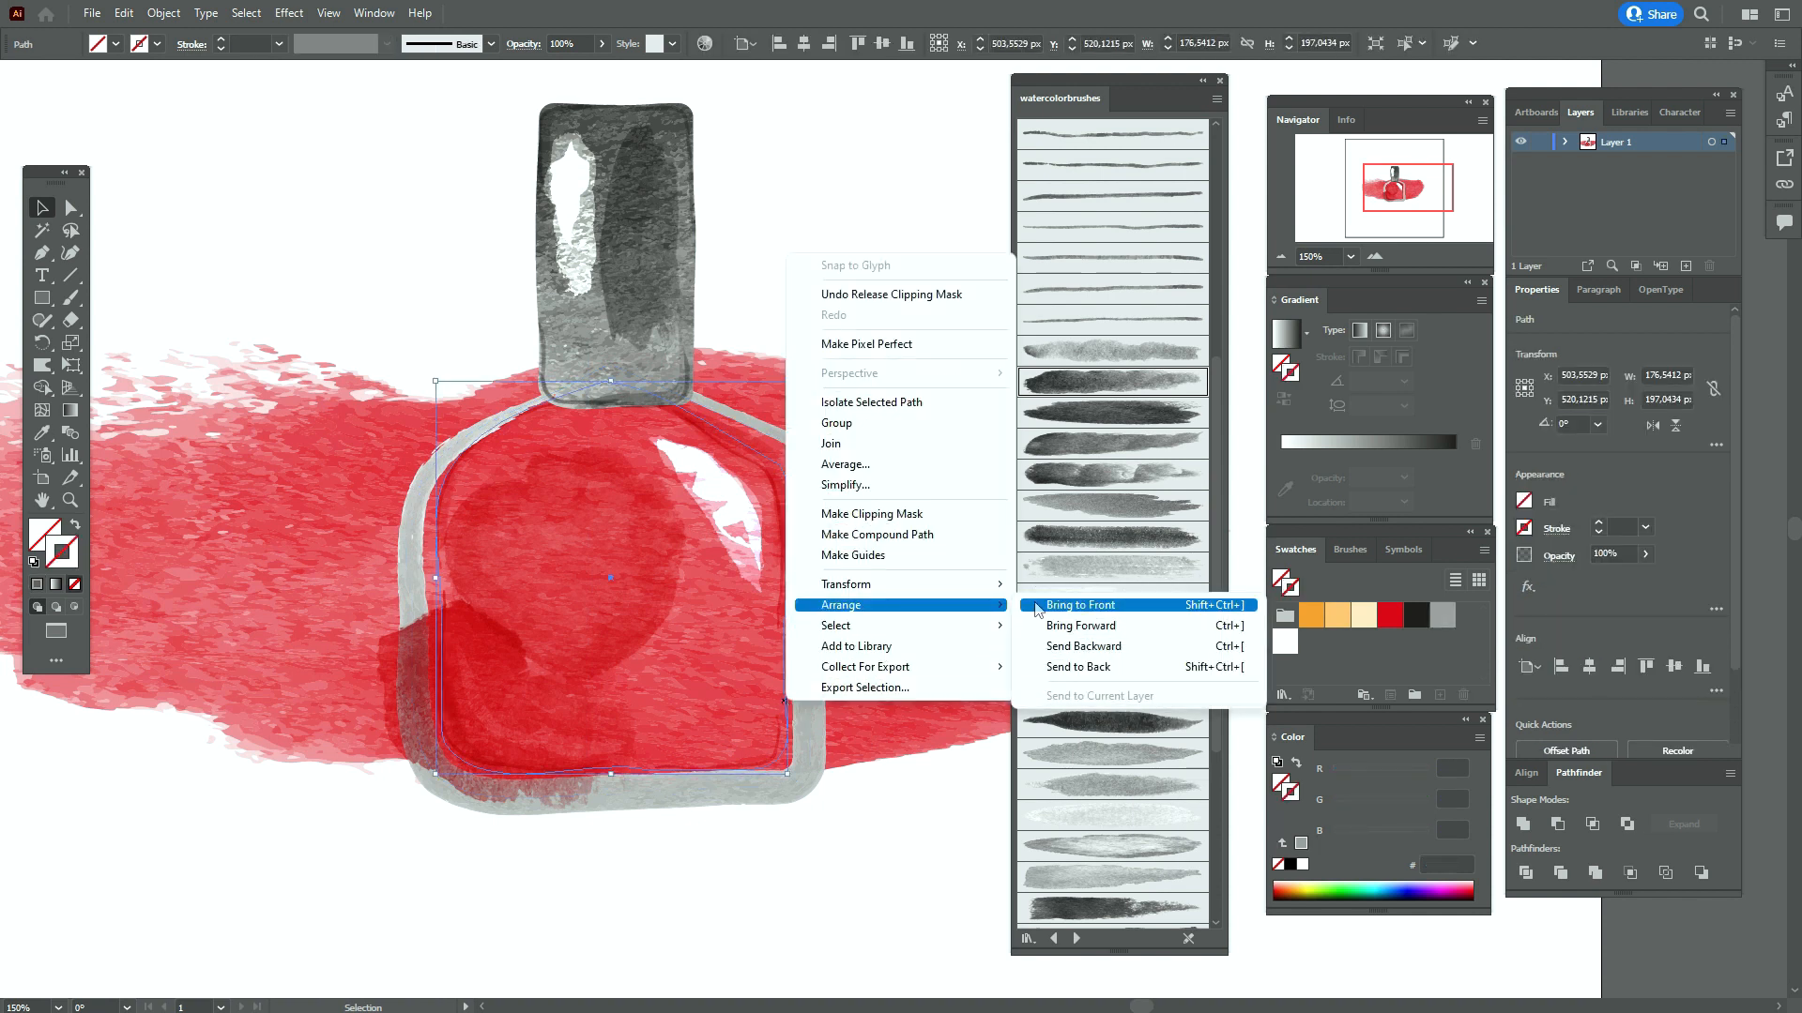
pyautogui.click(1033, 612)
# Make a clipping mask from the red body strokes and inner outline path, leaving the grey bottle outline out of the selection
pyautogui.moveTo(317, 876); pyautogui.dragTo(858, 424)
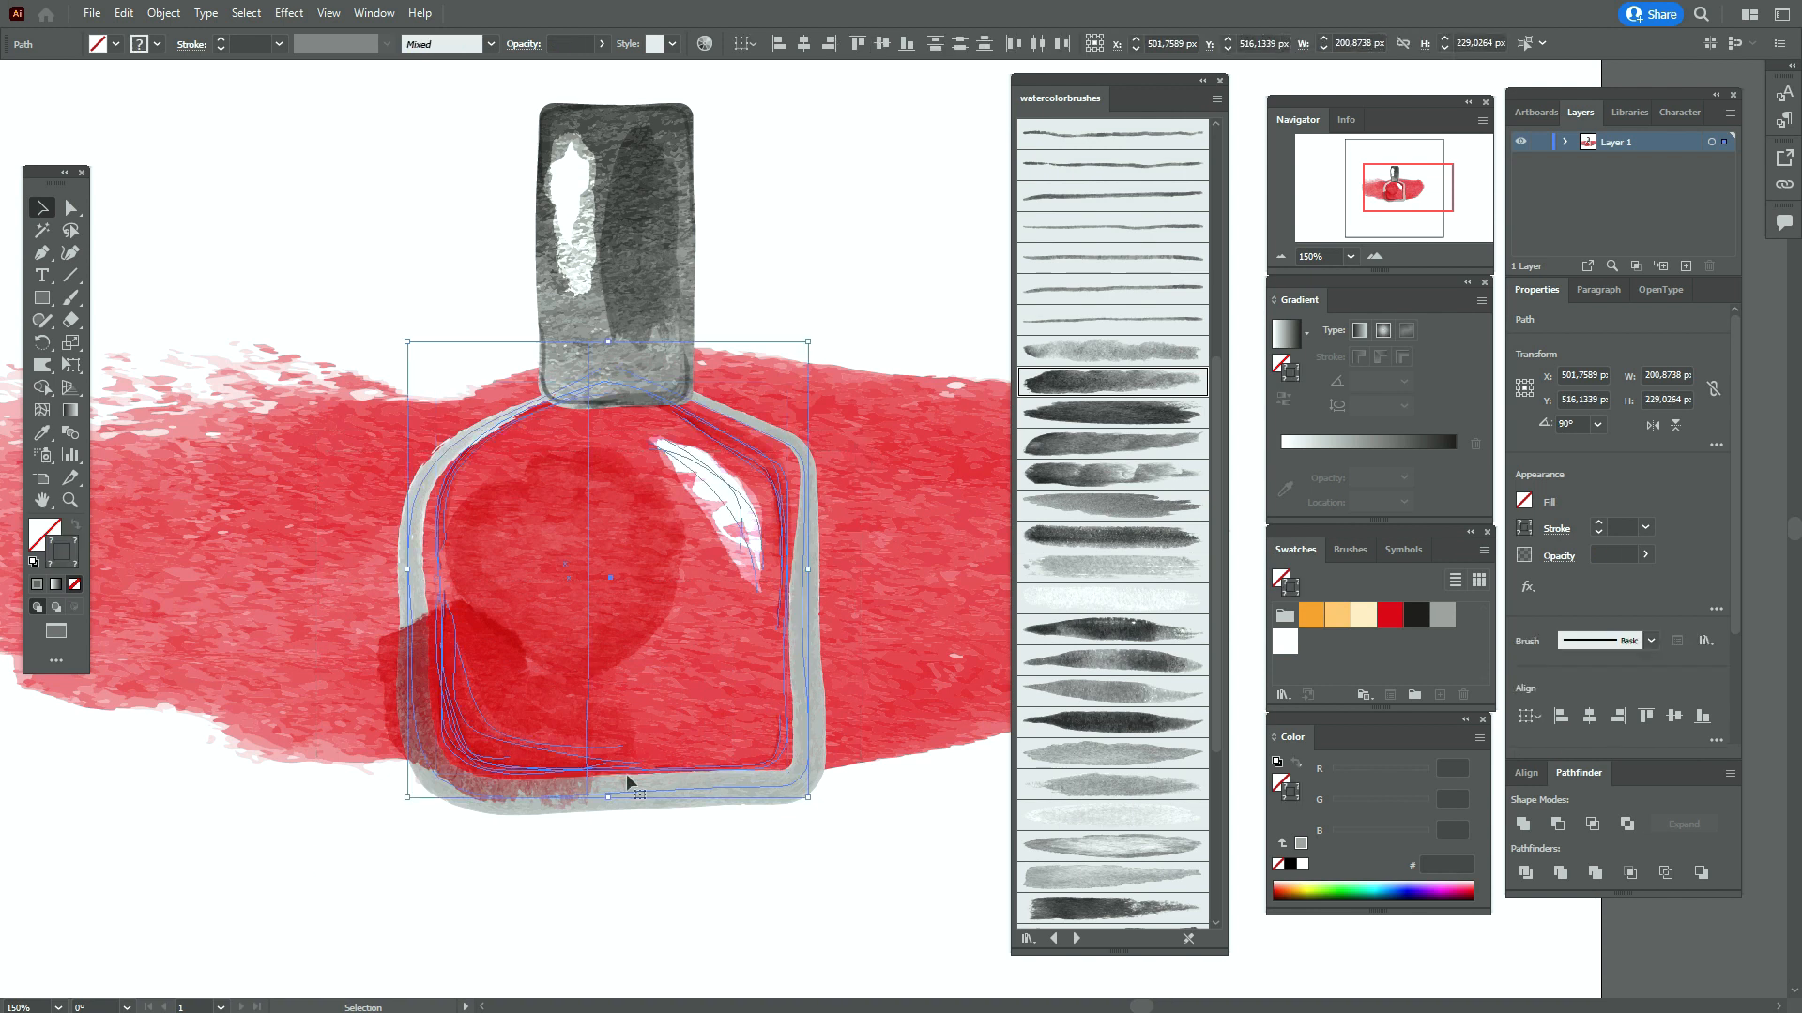
pyautogui.keyDown('shift'); pyautogui.click(413, 506); pyautogui.keyUp('shift')
pyautogui.keyDown('shift'); pyautogui.click(412, 507); pyautogui.keyUp('shift')
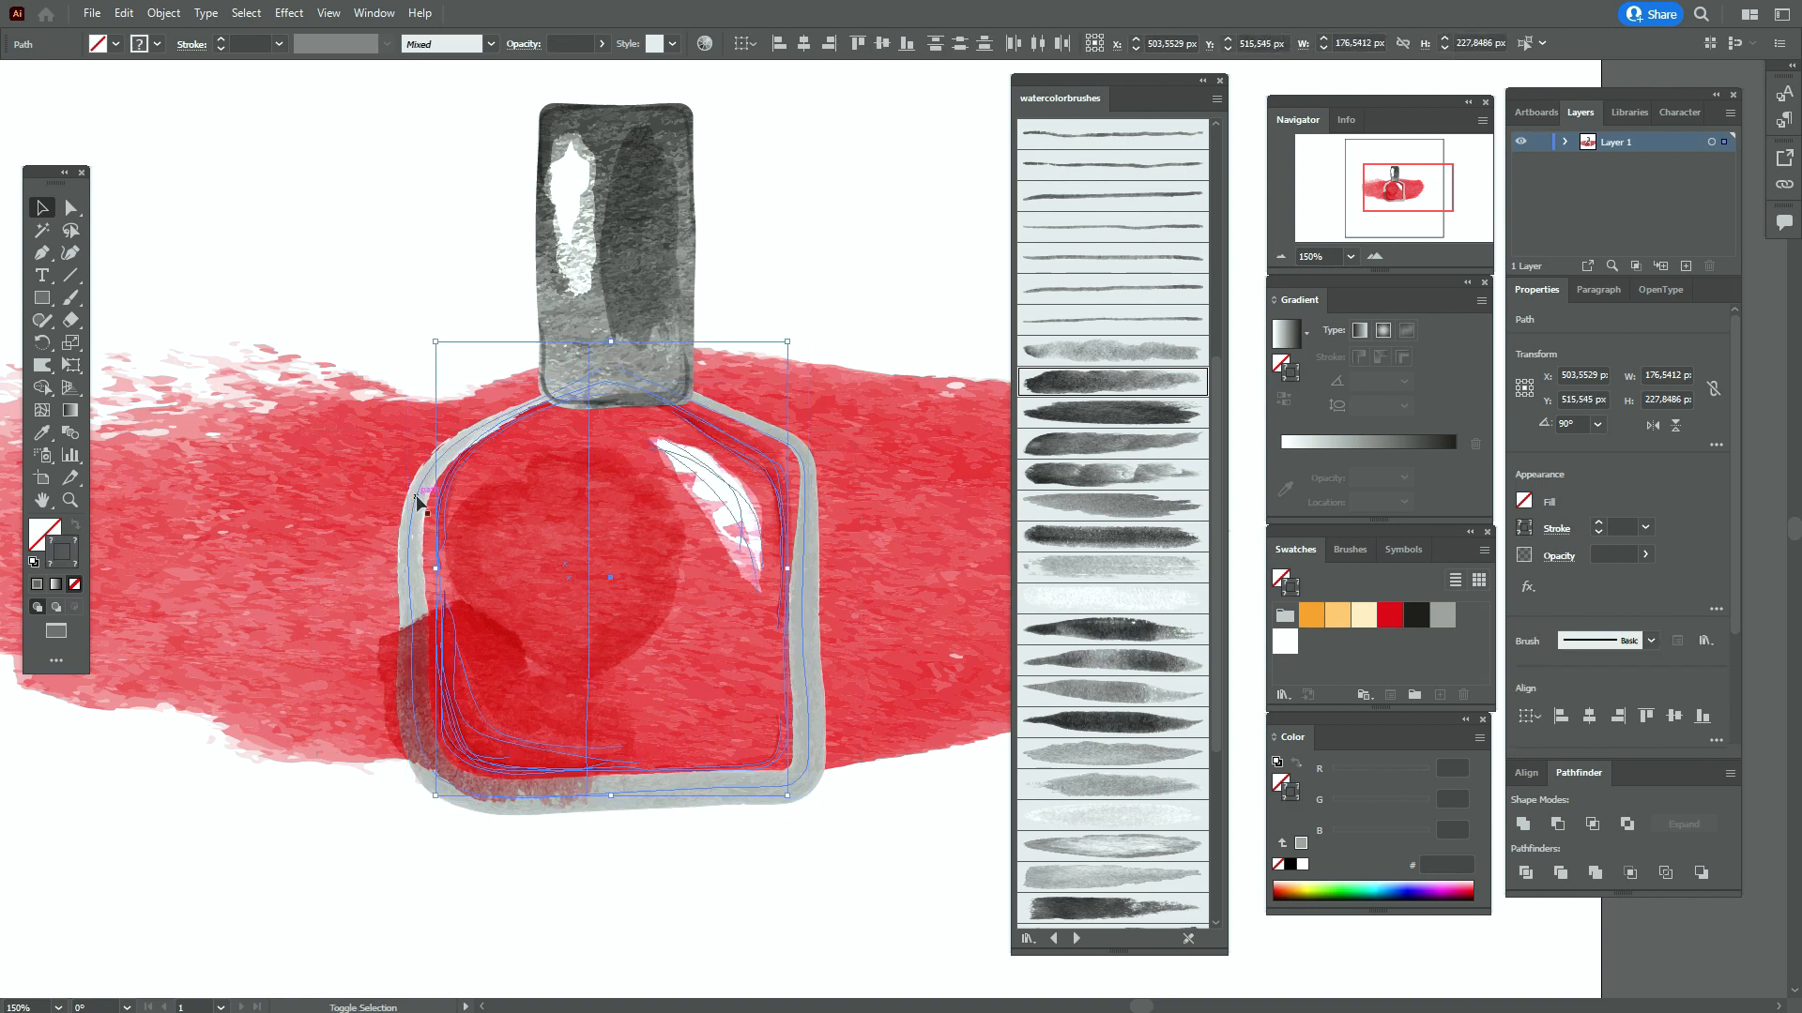
pyautogui.rightClick(706, 528)
pyautogui.click(788, 732)
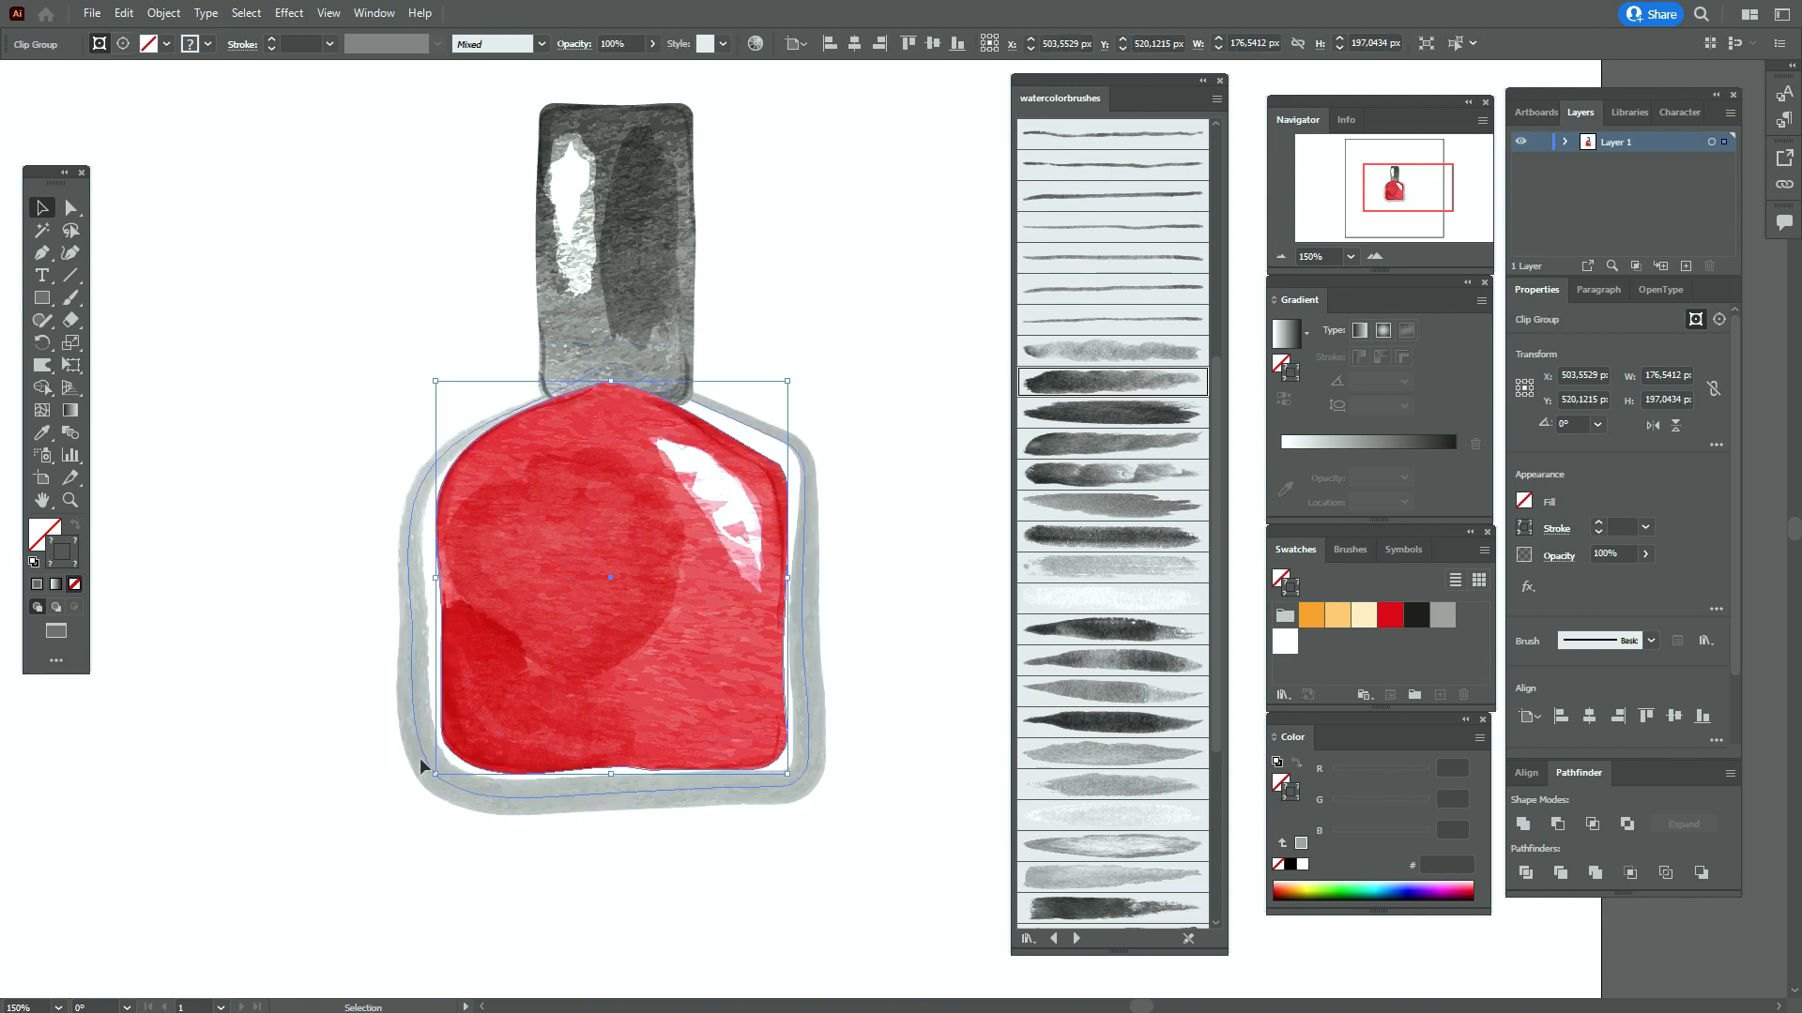
# Send the clipped red body and the grey bottle outline to the back, behind the cap
pyautogui.moveTo(288, 518); pyautogui.dragTo(836, 791)
pyautogui.rightClick(837, 687)
pyautogui.moveTo(938, 588)
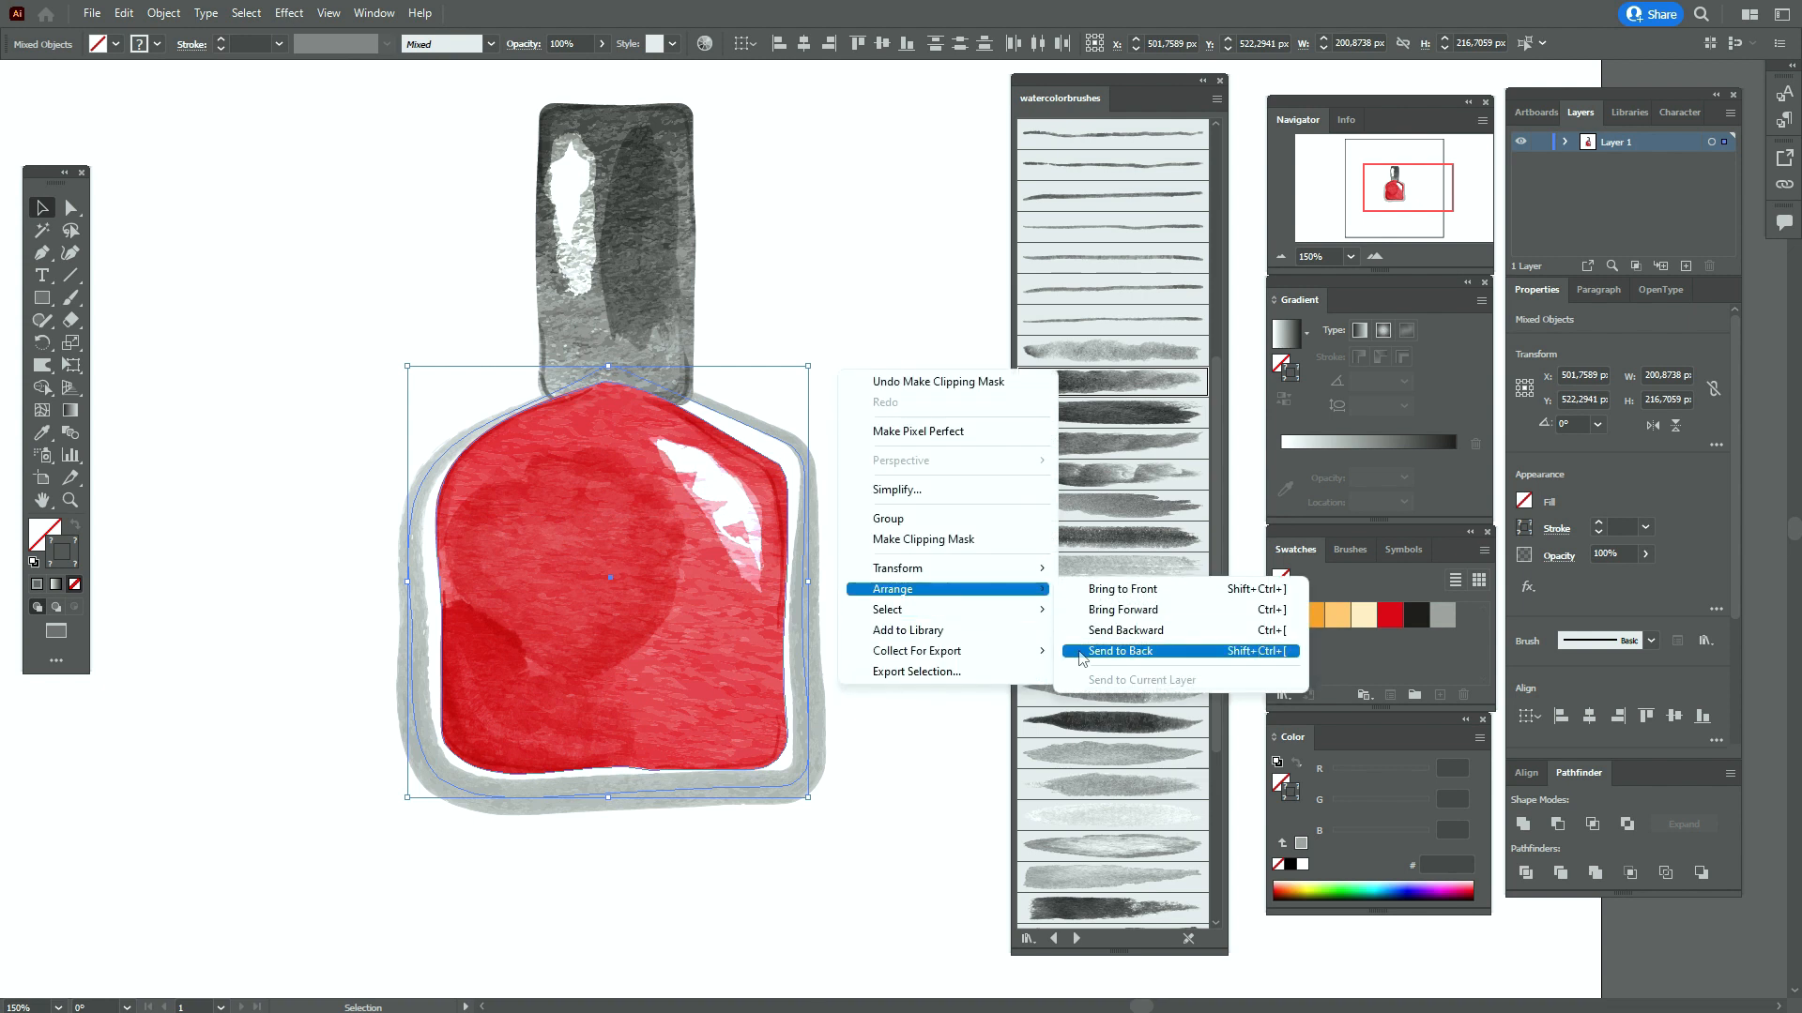
pyautogui.click(1126, 652)
pyautogui.click(915, 725)
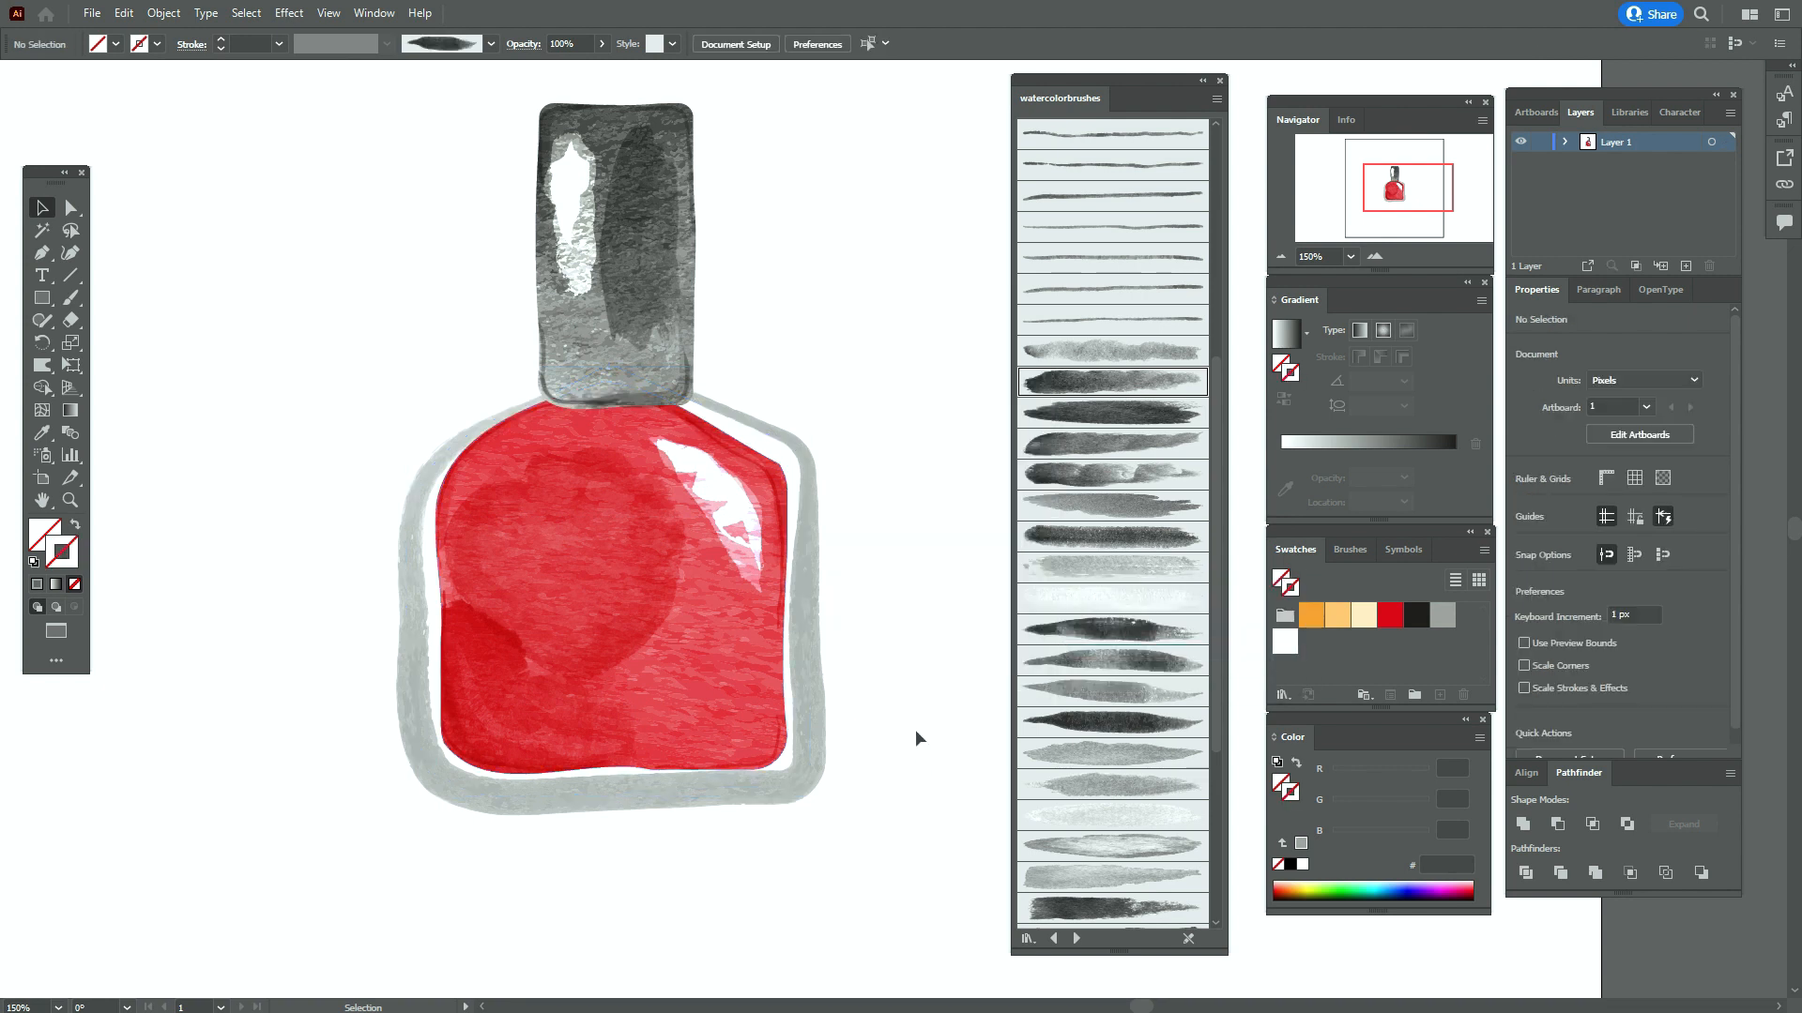
# Select all the cap's paths without the grey bottle outline and move the cap down about 13 px
pyautogui.hotkey('ctrl', '+')
pyautogui.moveTo(371, 187); pyautogui.dragTo(849, 584)
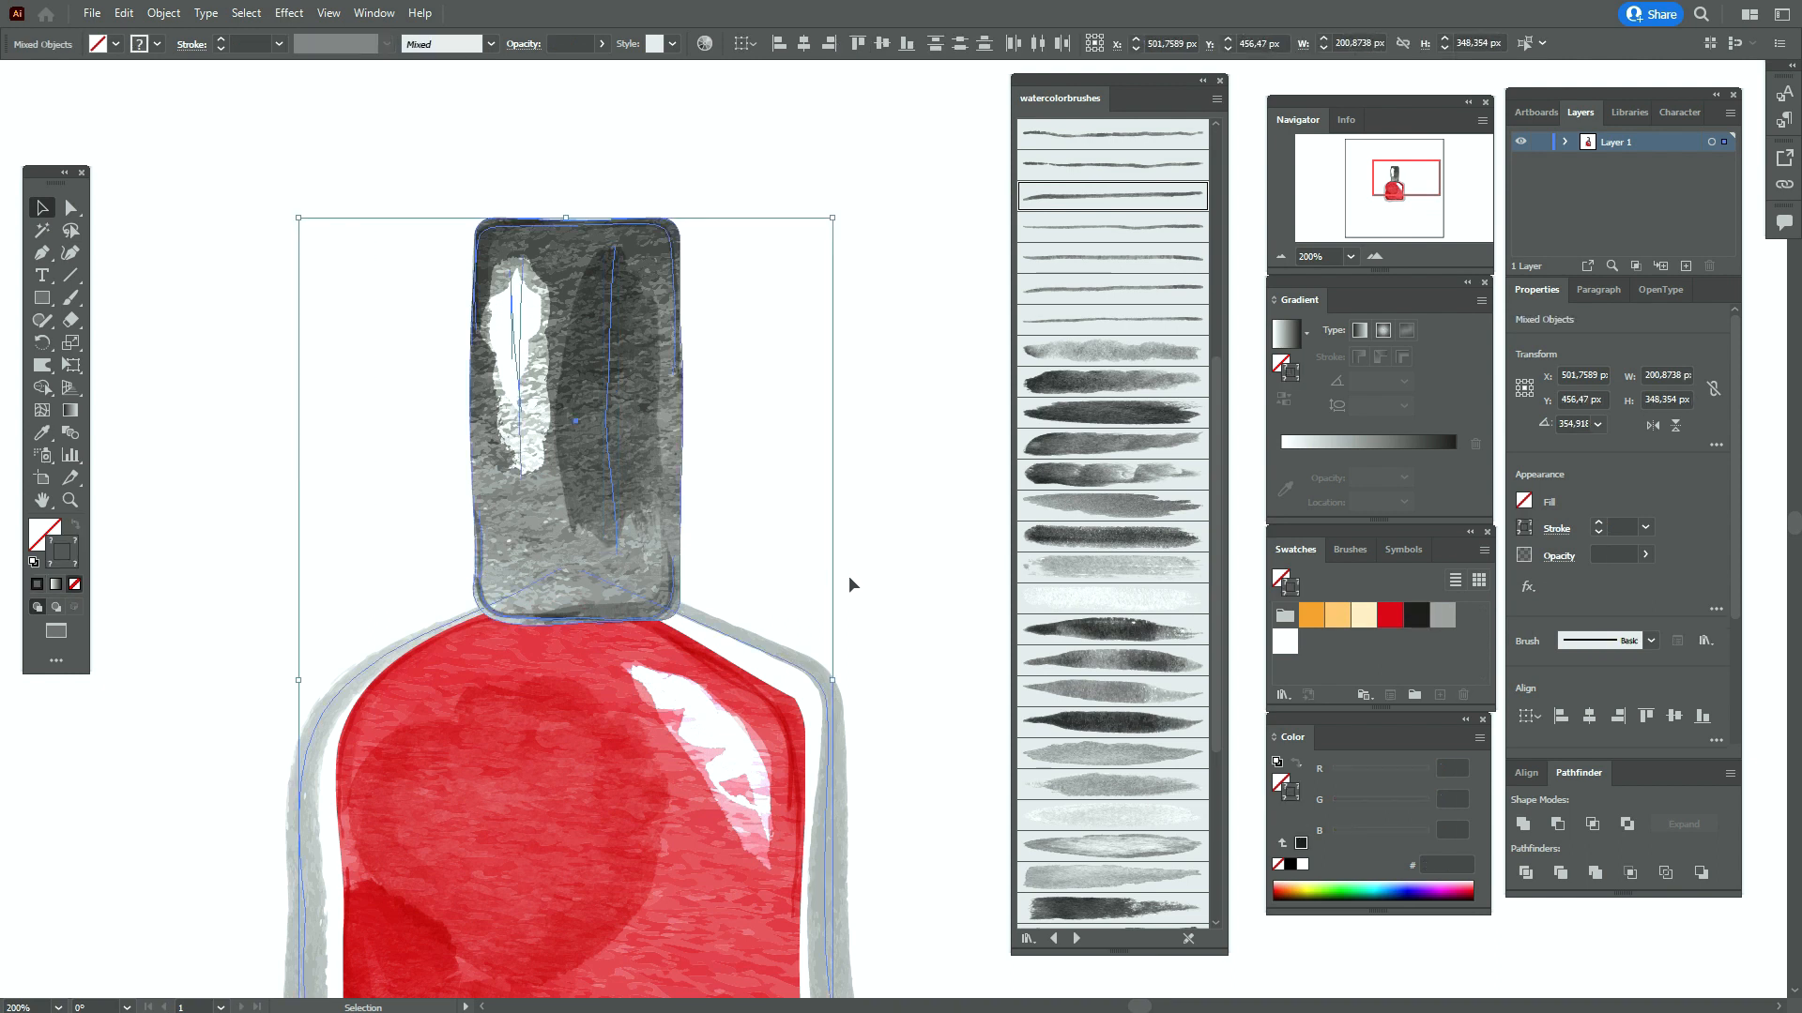
pyautogui.keyDown('shift'); pyautogui.click(310, 748); pyautogui.keyUp('shift')
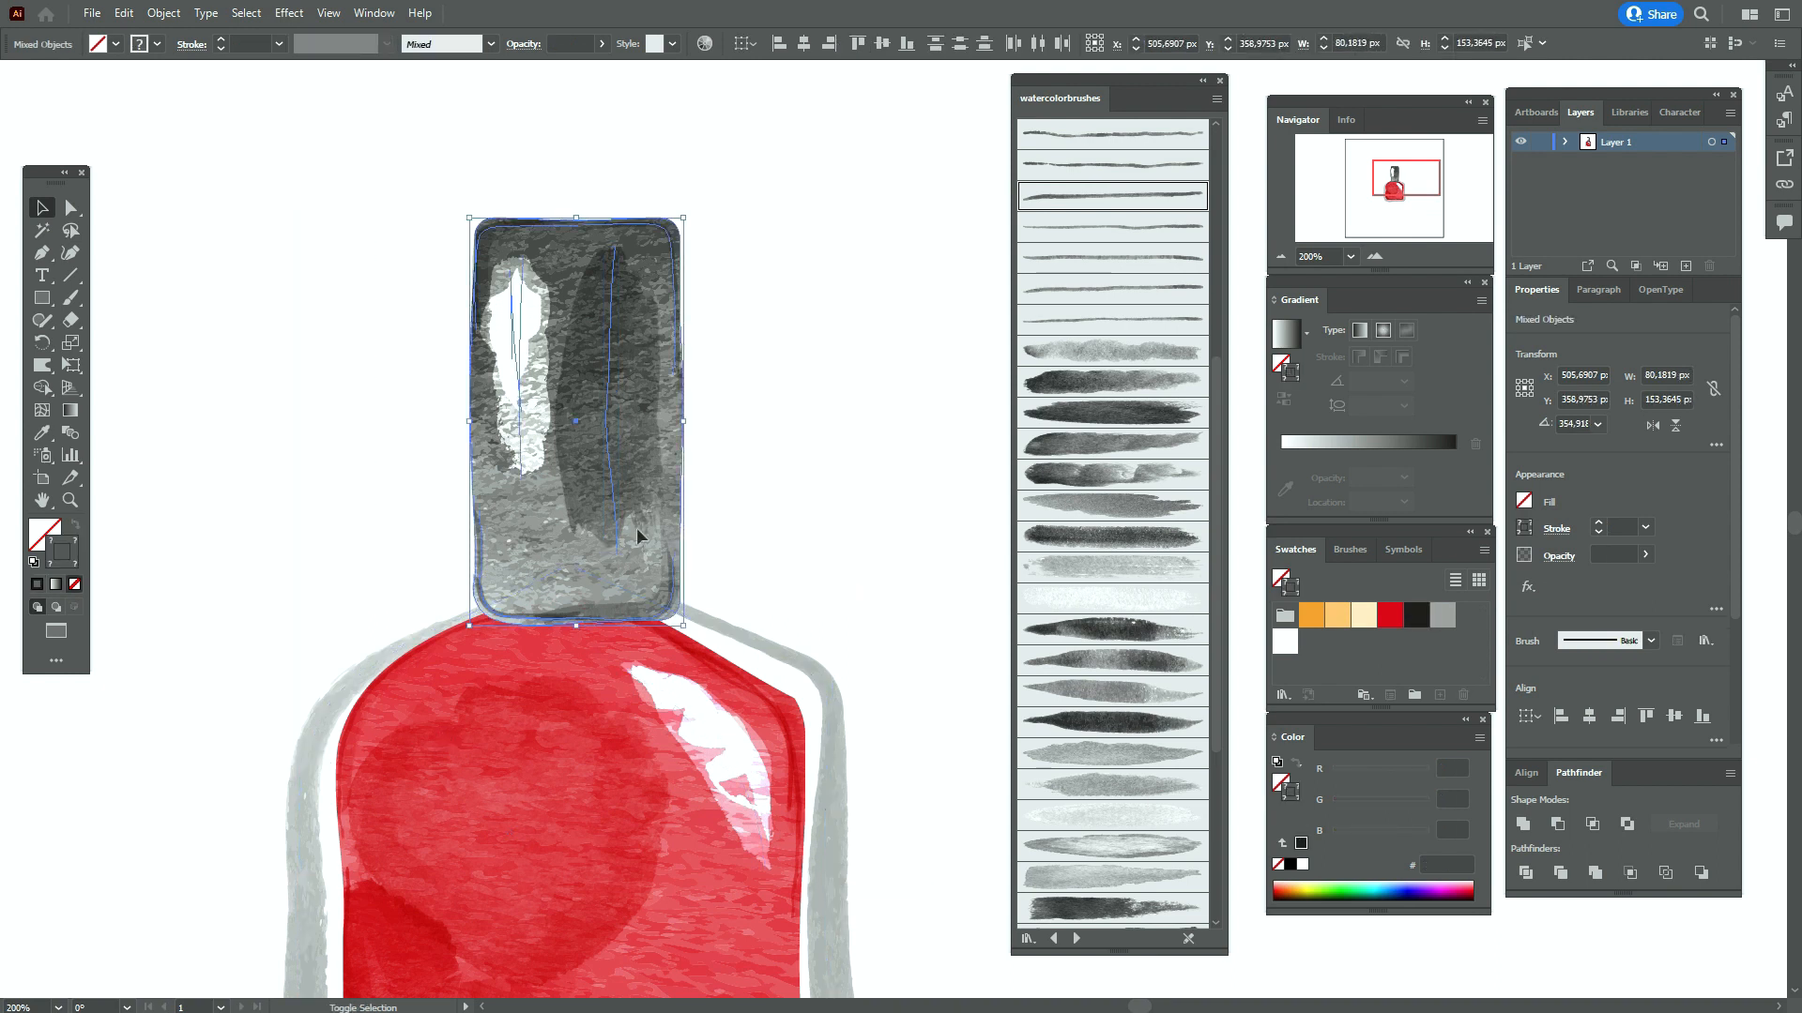
pyautogui.moveTo(651, 407); pyautogui.dragTo(649, 430)
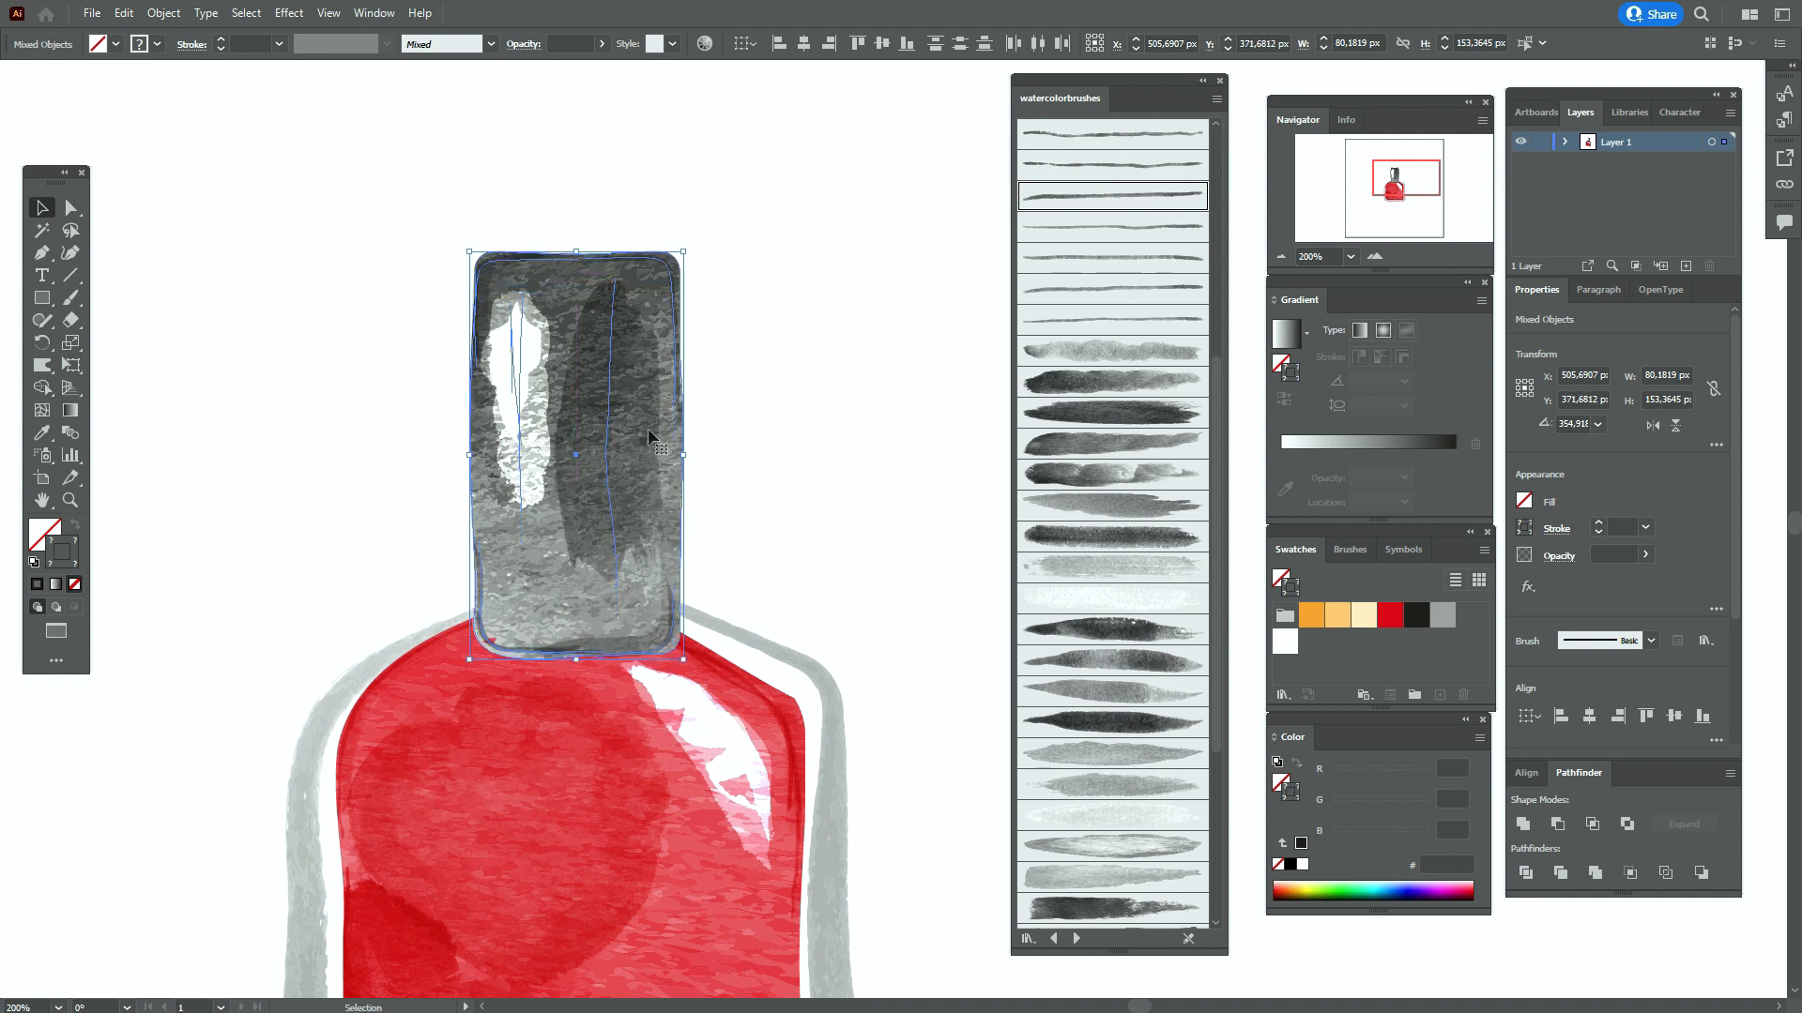
pyautogui.click(779, 442)
# Move the top anchor point of the grey bottle outline slightly down behind the cap
pyautogui.click(752, 643)
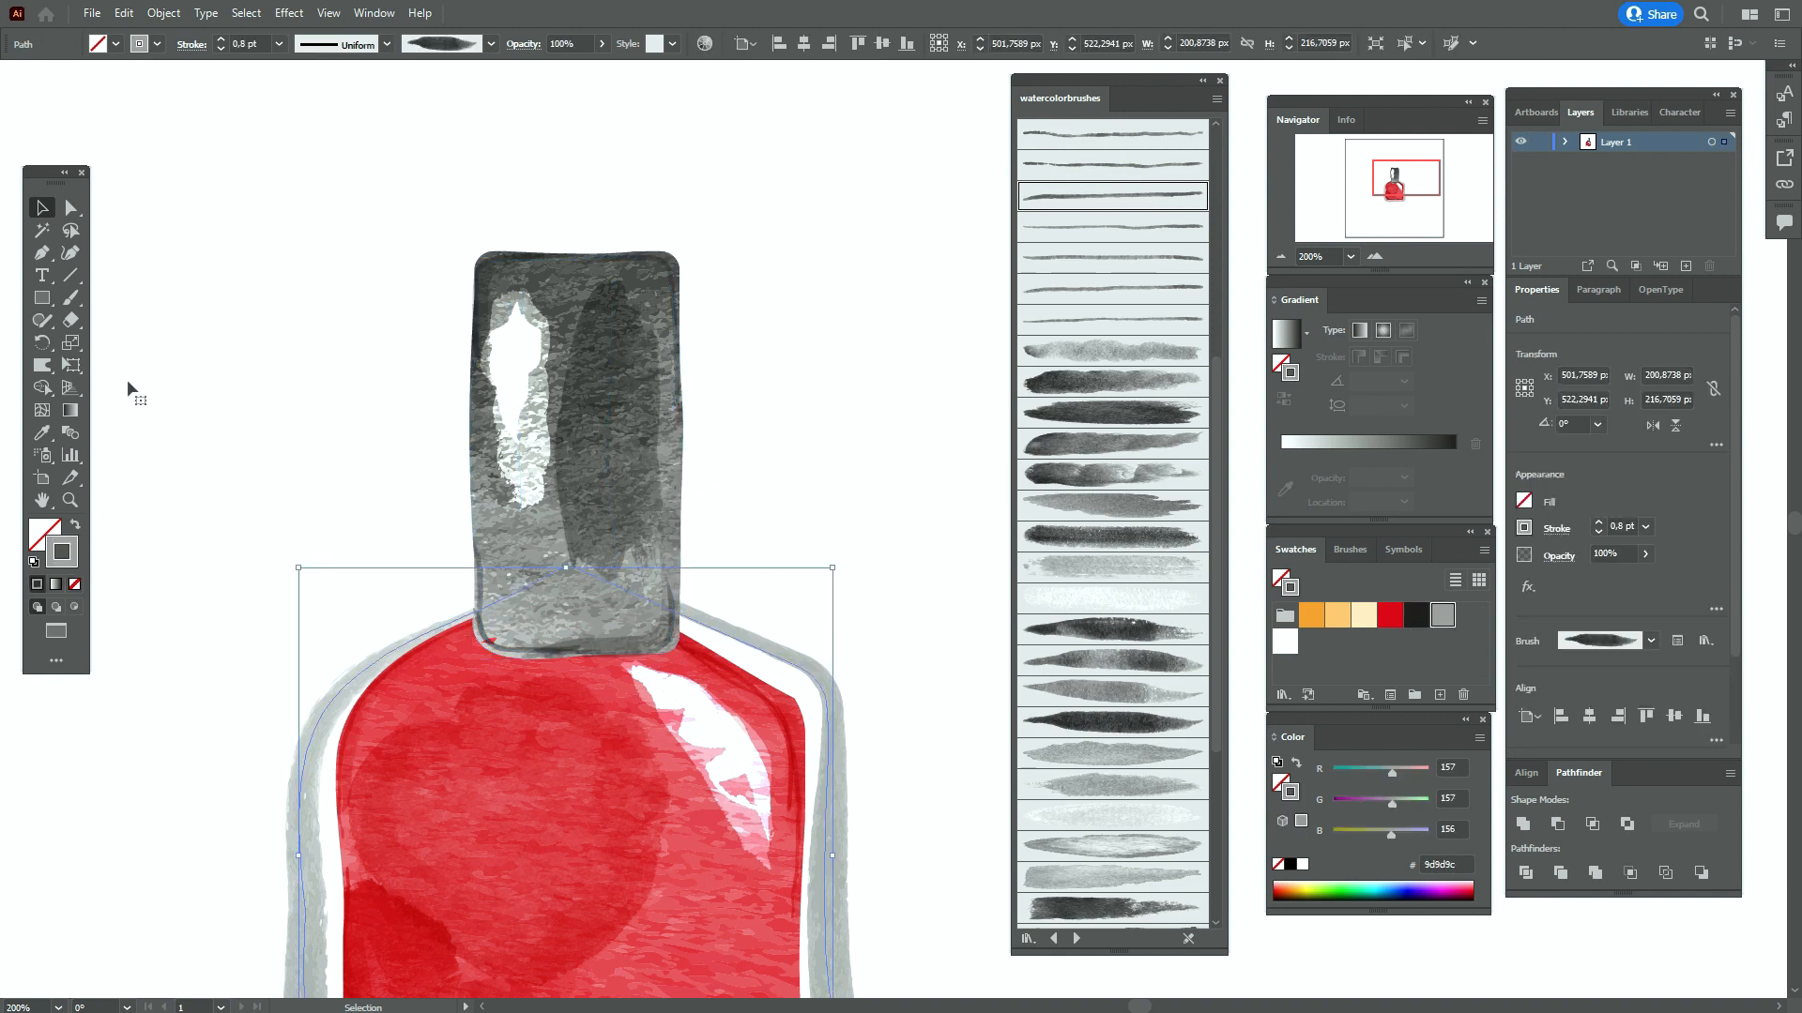
pyautogui.click(70, 208)
pyautogui.moveTo(579, 569); pyautogui.dragTo(578, 593)
pyautogui.click(742, 515)
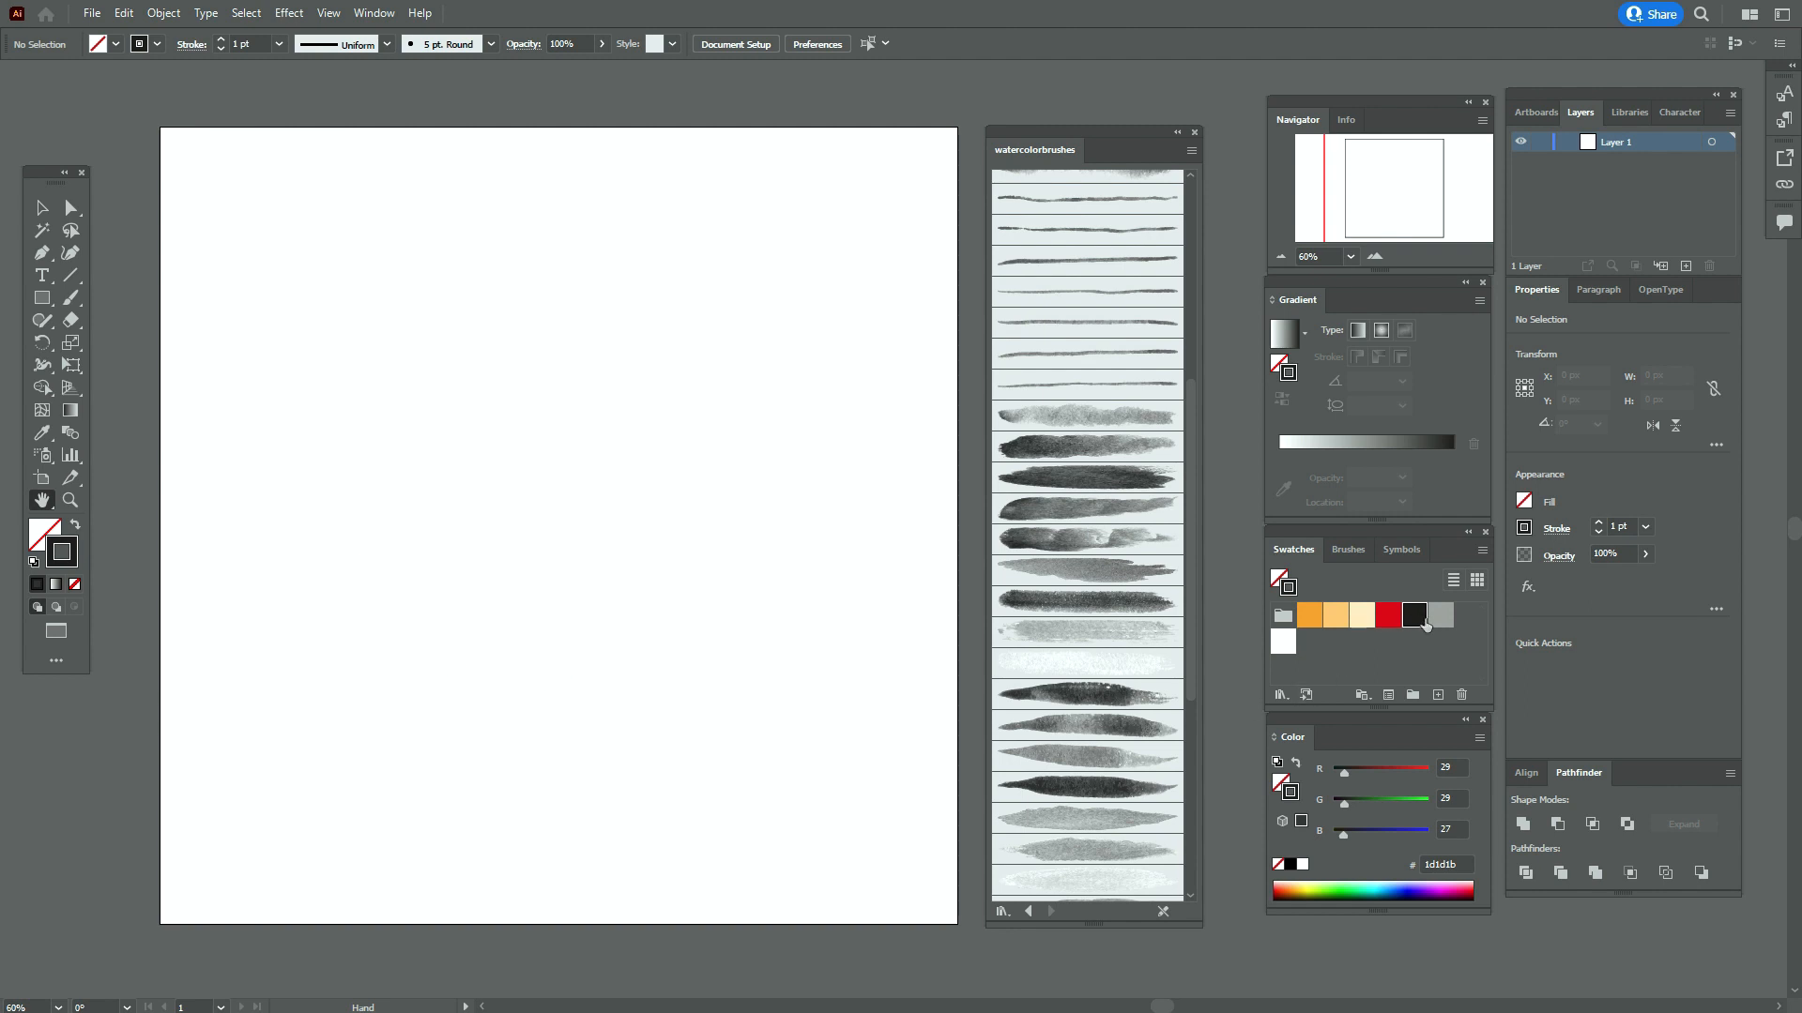
# On the blank artboard, draw a 174 px line at 90° and centre it horizontally at X 500 px
pyautogui.click(71, 275)
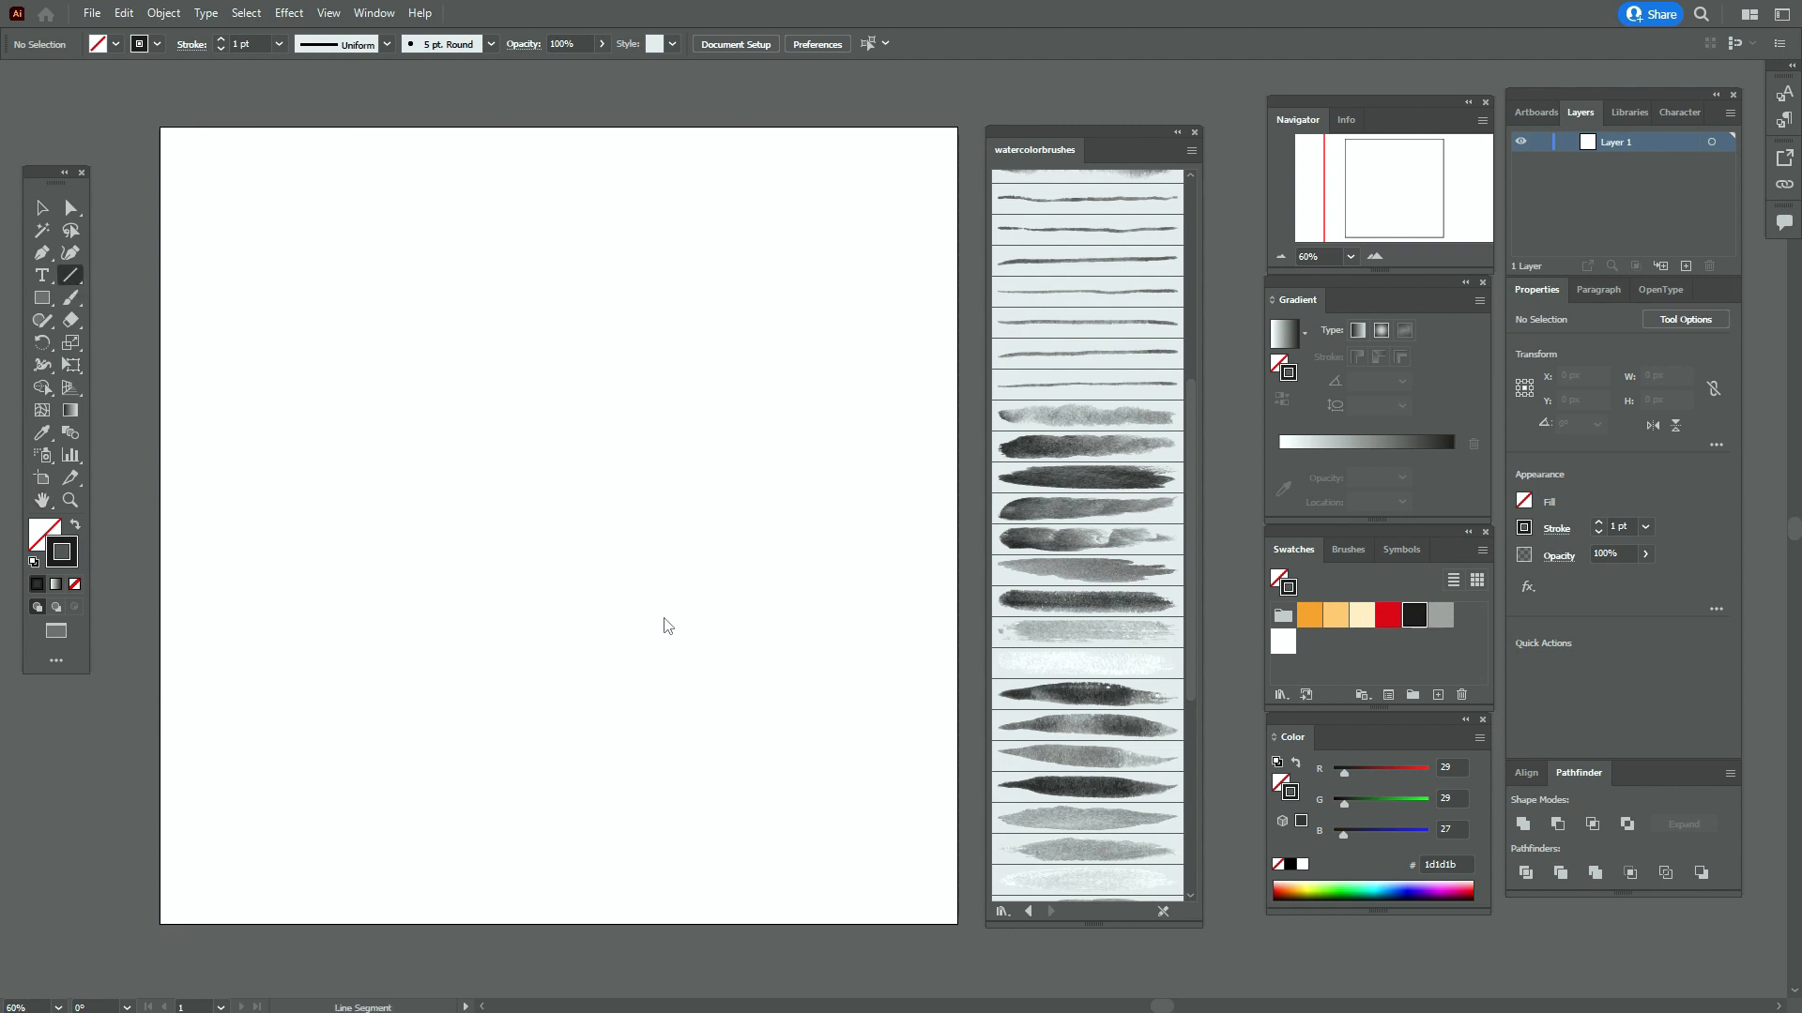
pyautogui.click(663, 623)
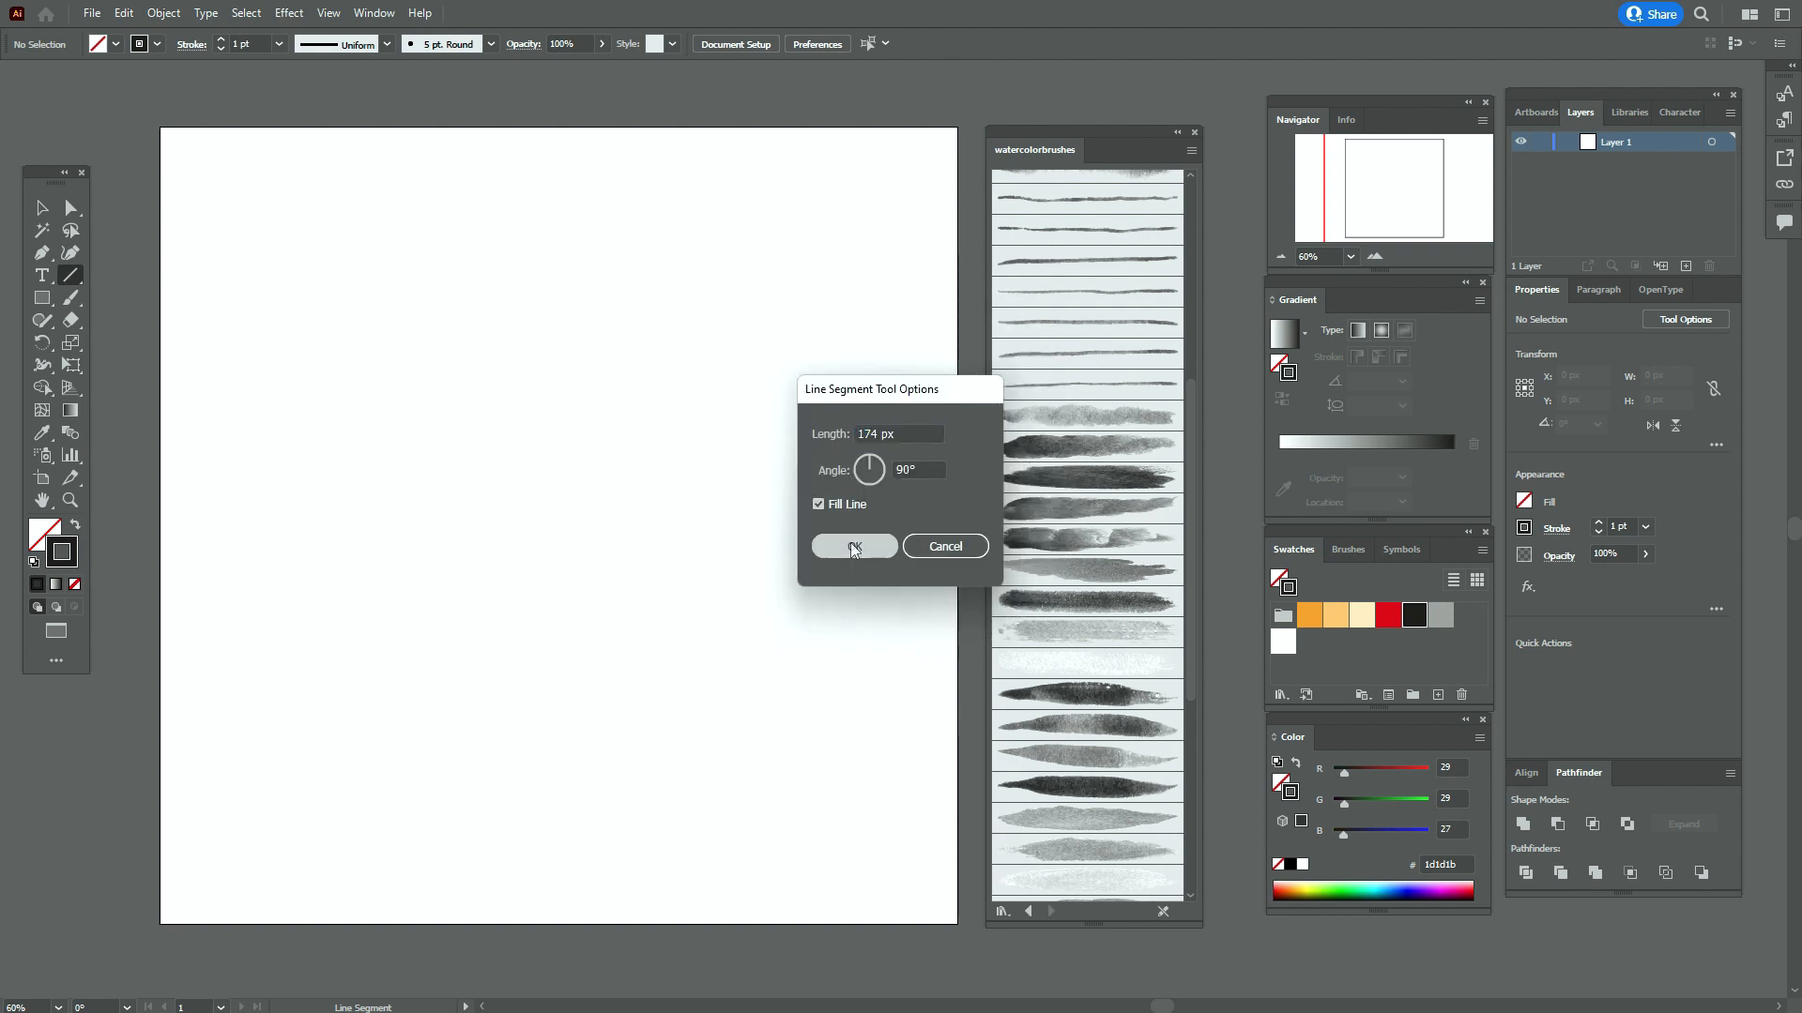
pyautogui.click(850, 543)
pyautogui.press('v')
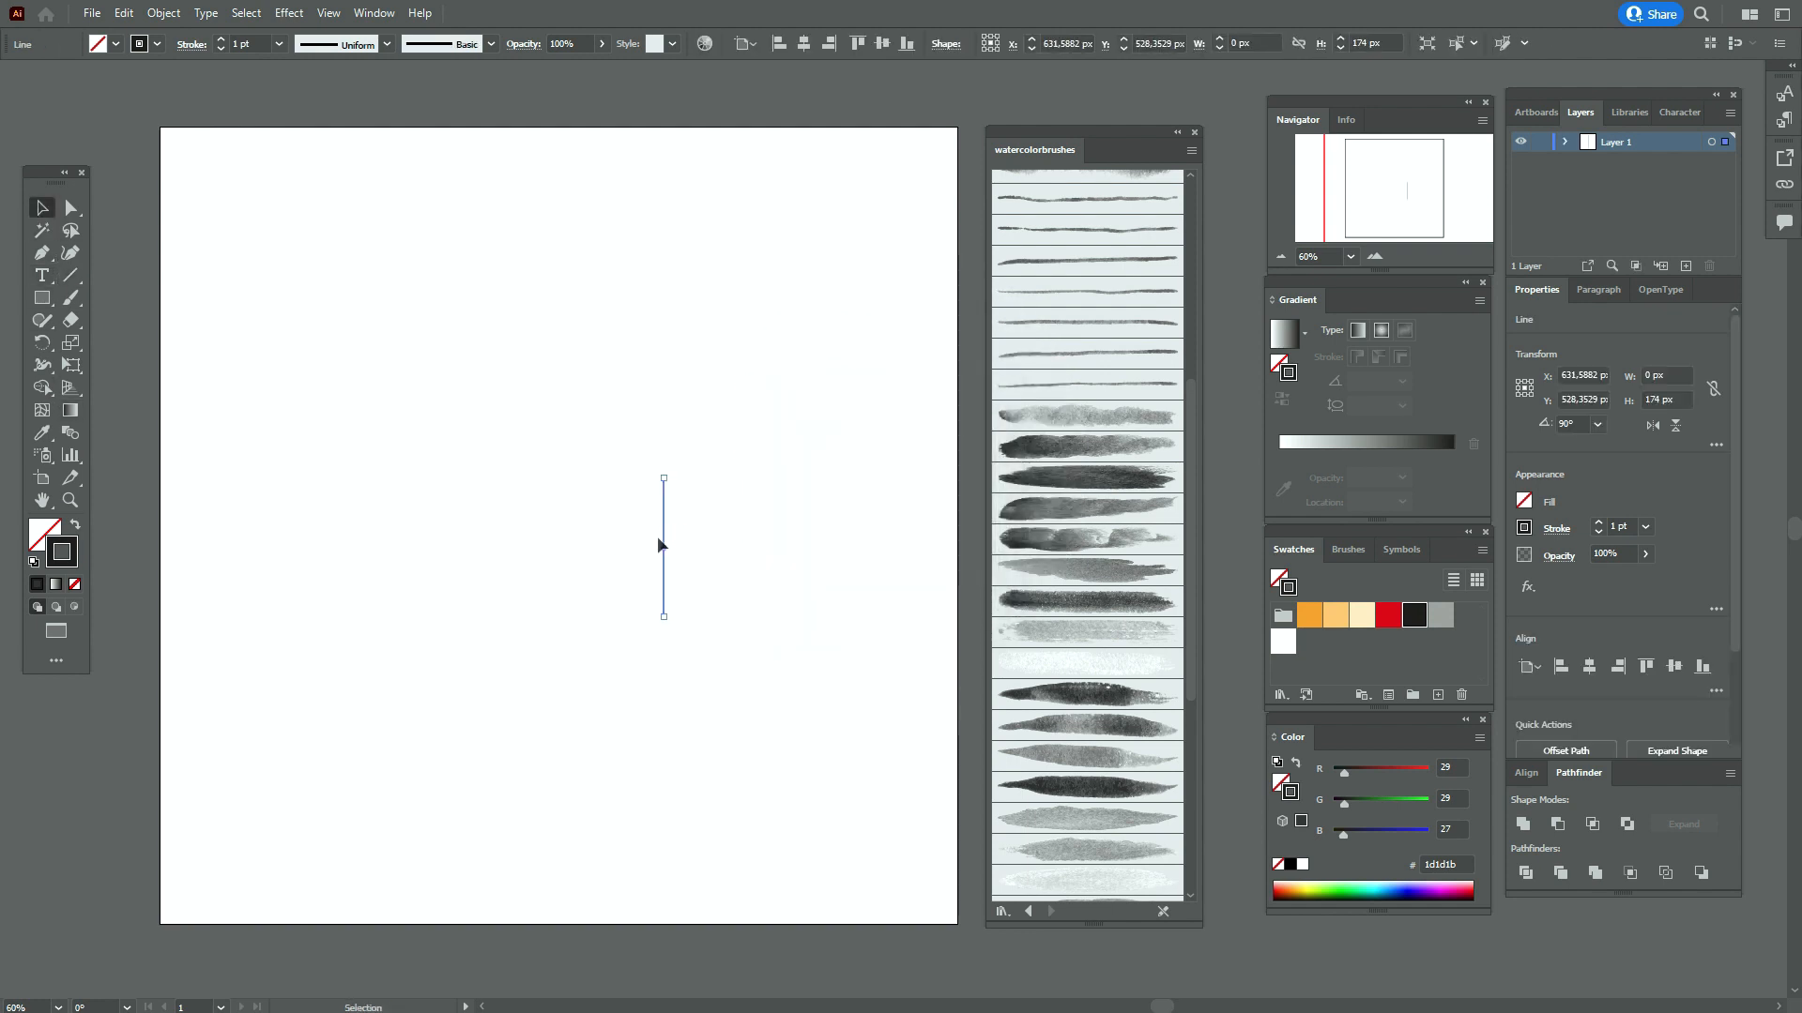
pyautogui.moveTo(663, 542); pyautogui.dragTo(561, 549)
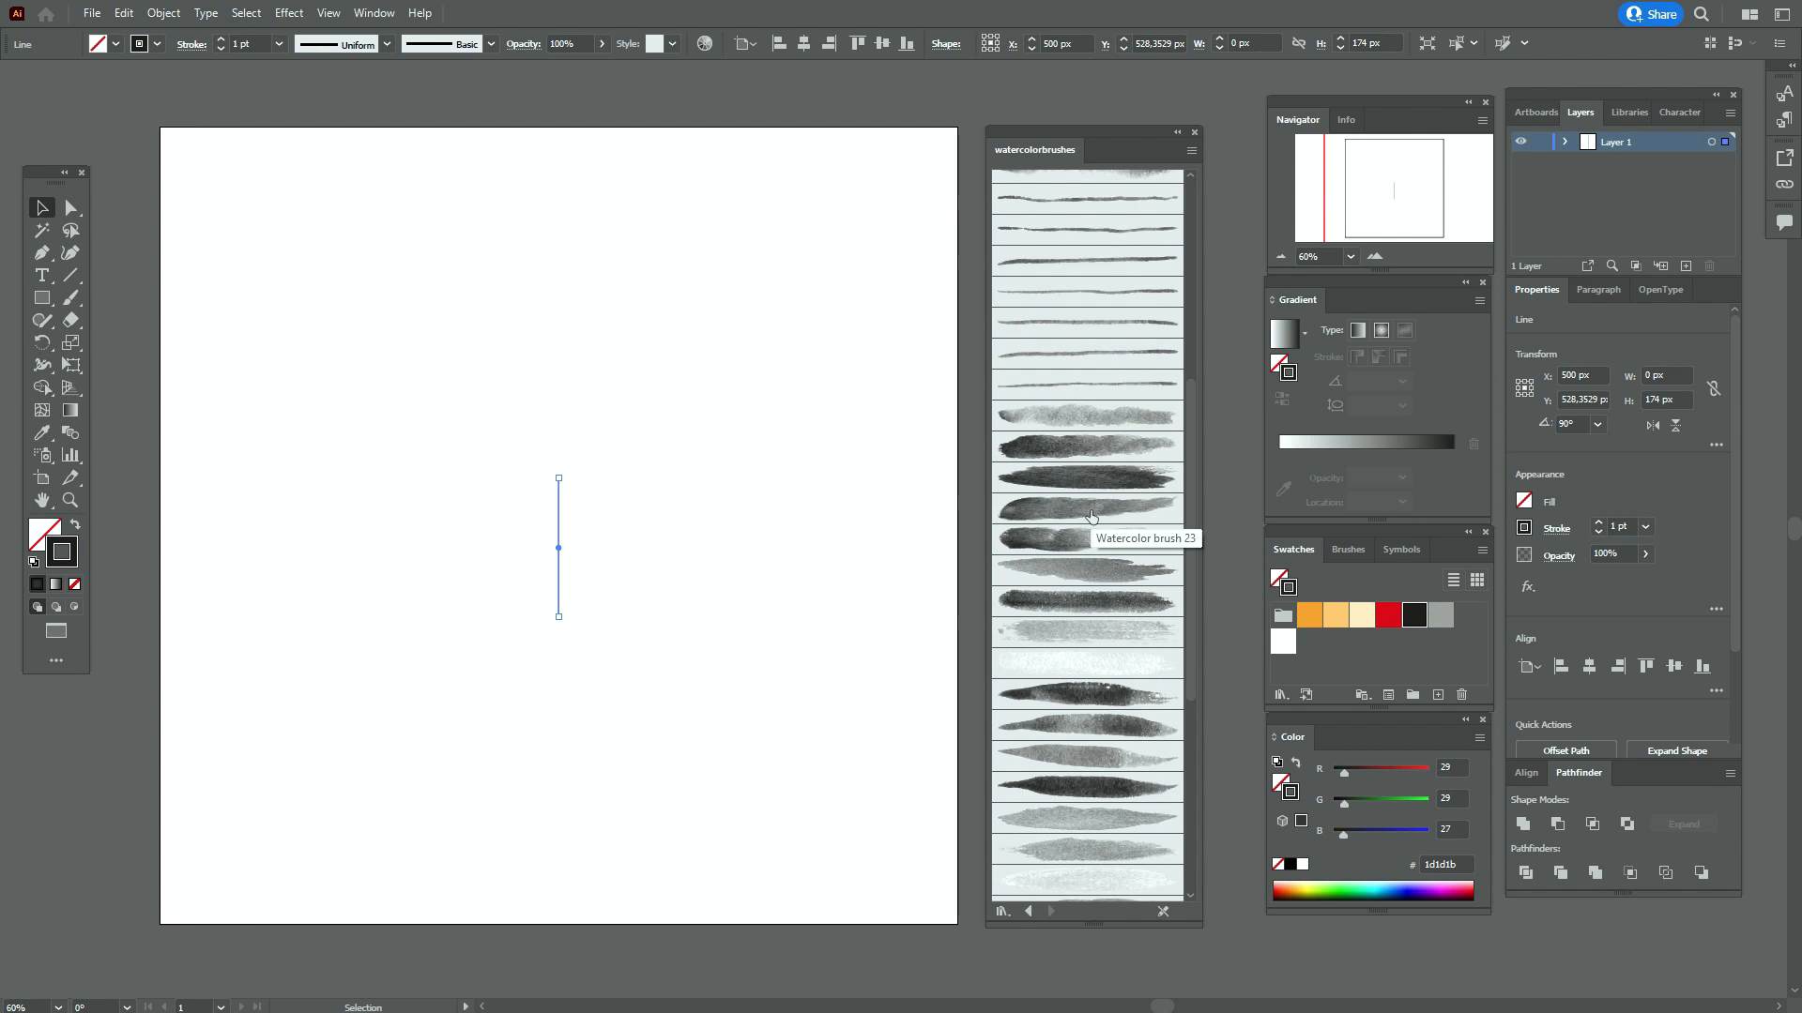
# Apply the wide, evenly dark watercolor brush to the vertical line and set its stroke weight to 1.2 pt
pyautogui.scroll(-1, 1090, 515)
pyautogui.click(1089, 551)
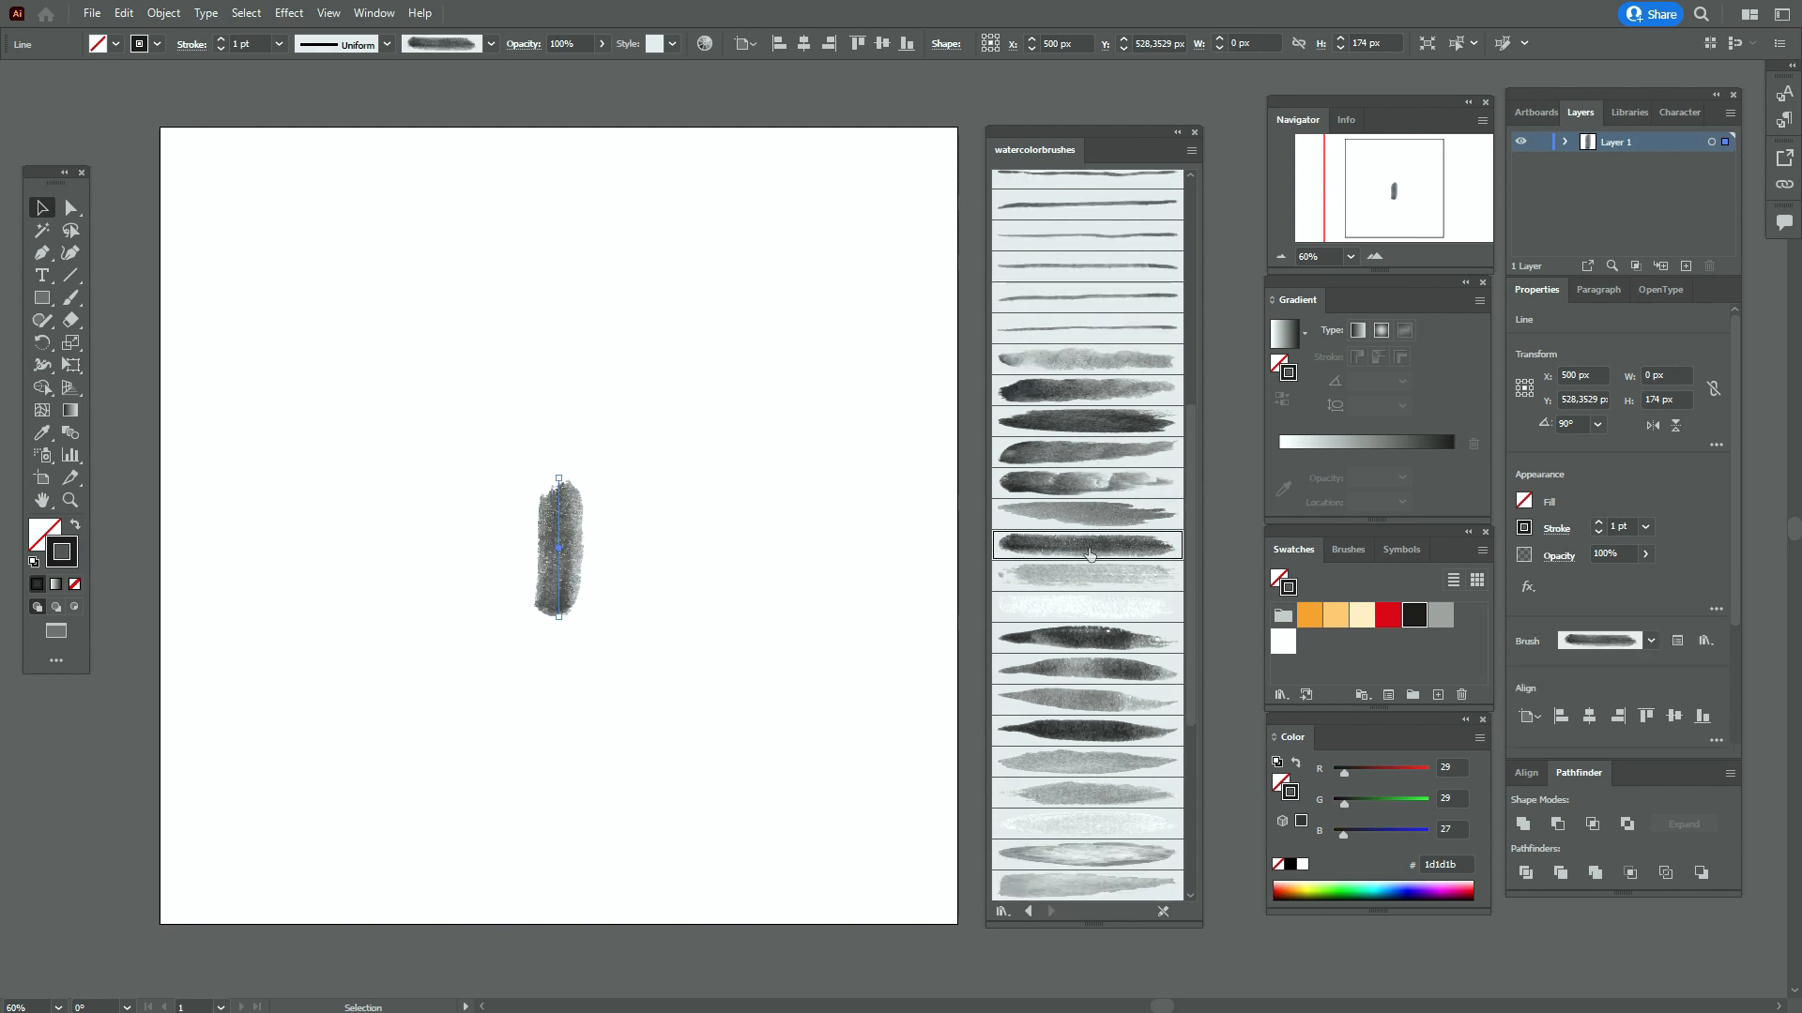
pyautogui.doubleClick(1614, 527)
pyautogui.press('Return')
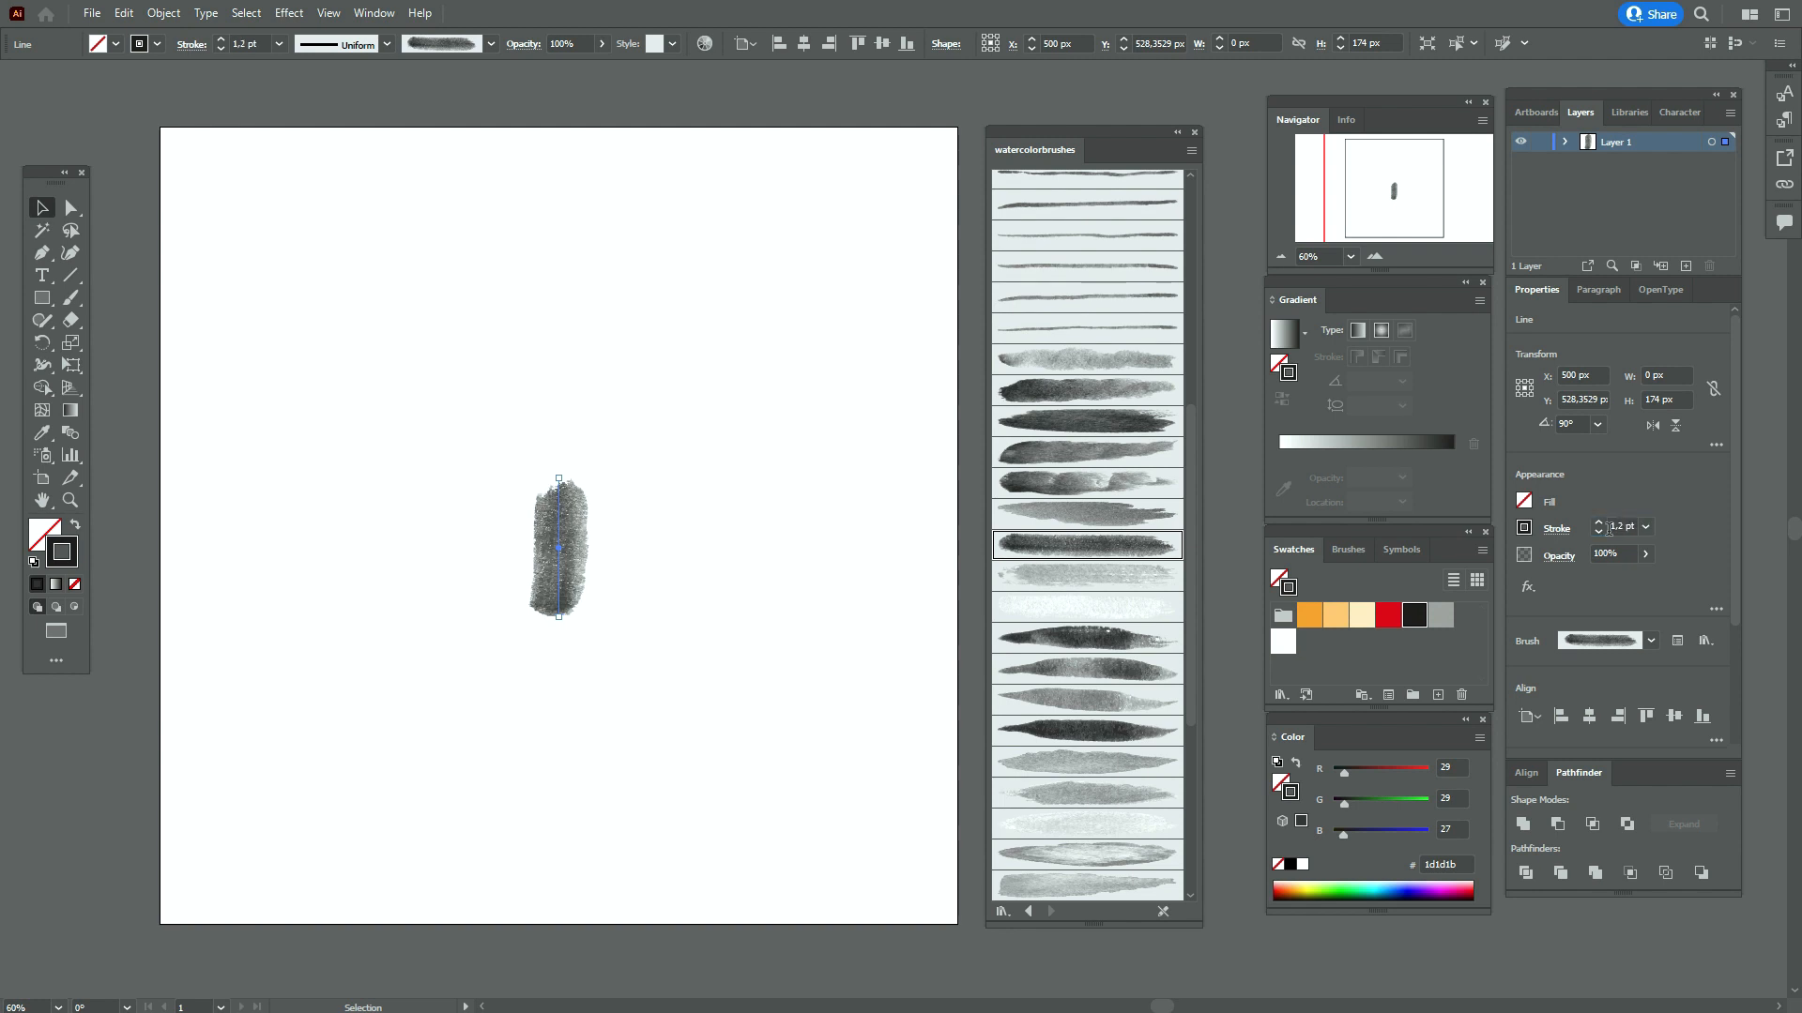
# Draw a rectangle about 50 × 119 px over the dark brush stroke and widen it to about 54 px
pyautogui.click(70, 500)
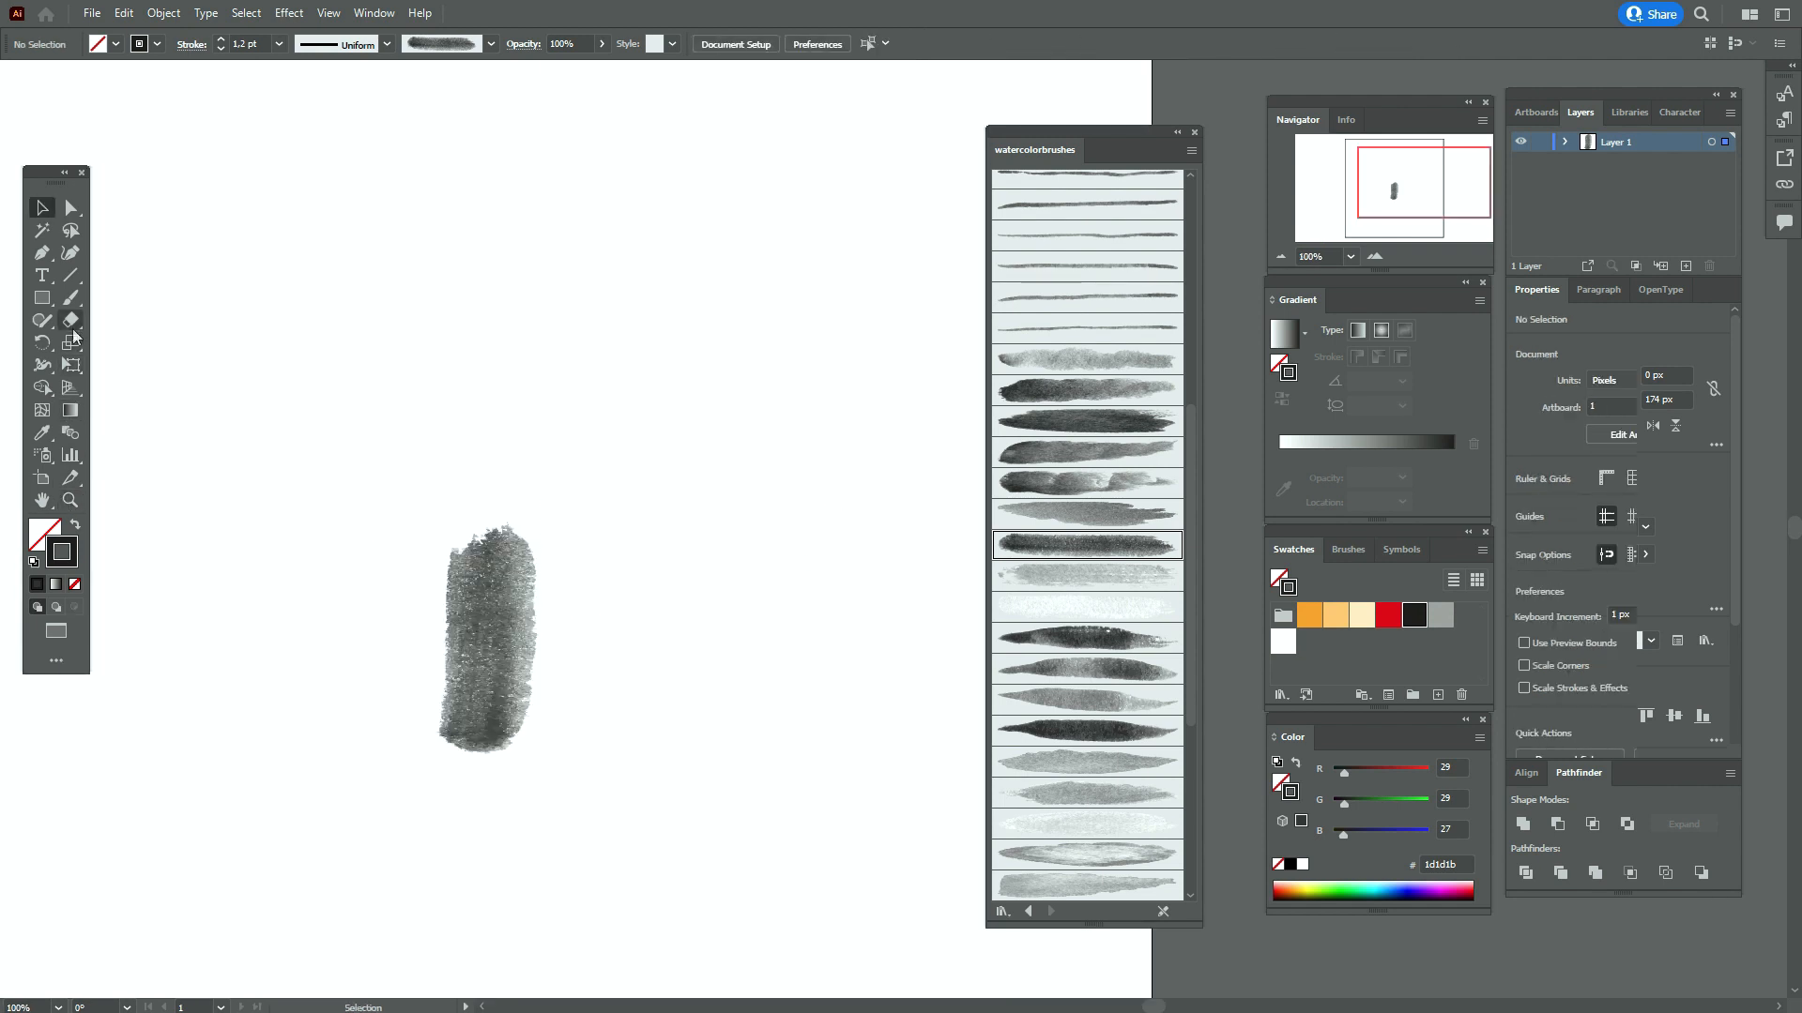
pyautogui.click(41, 298)
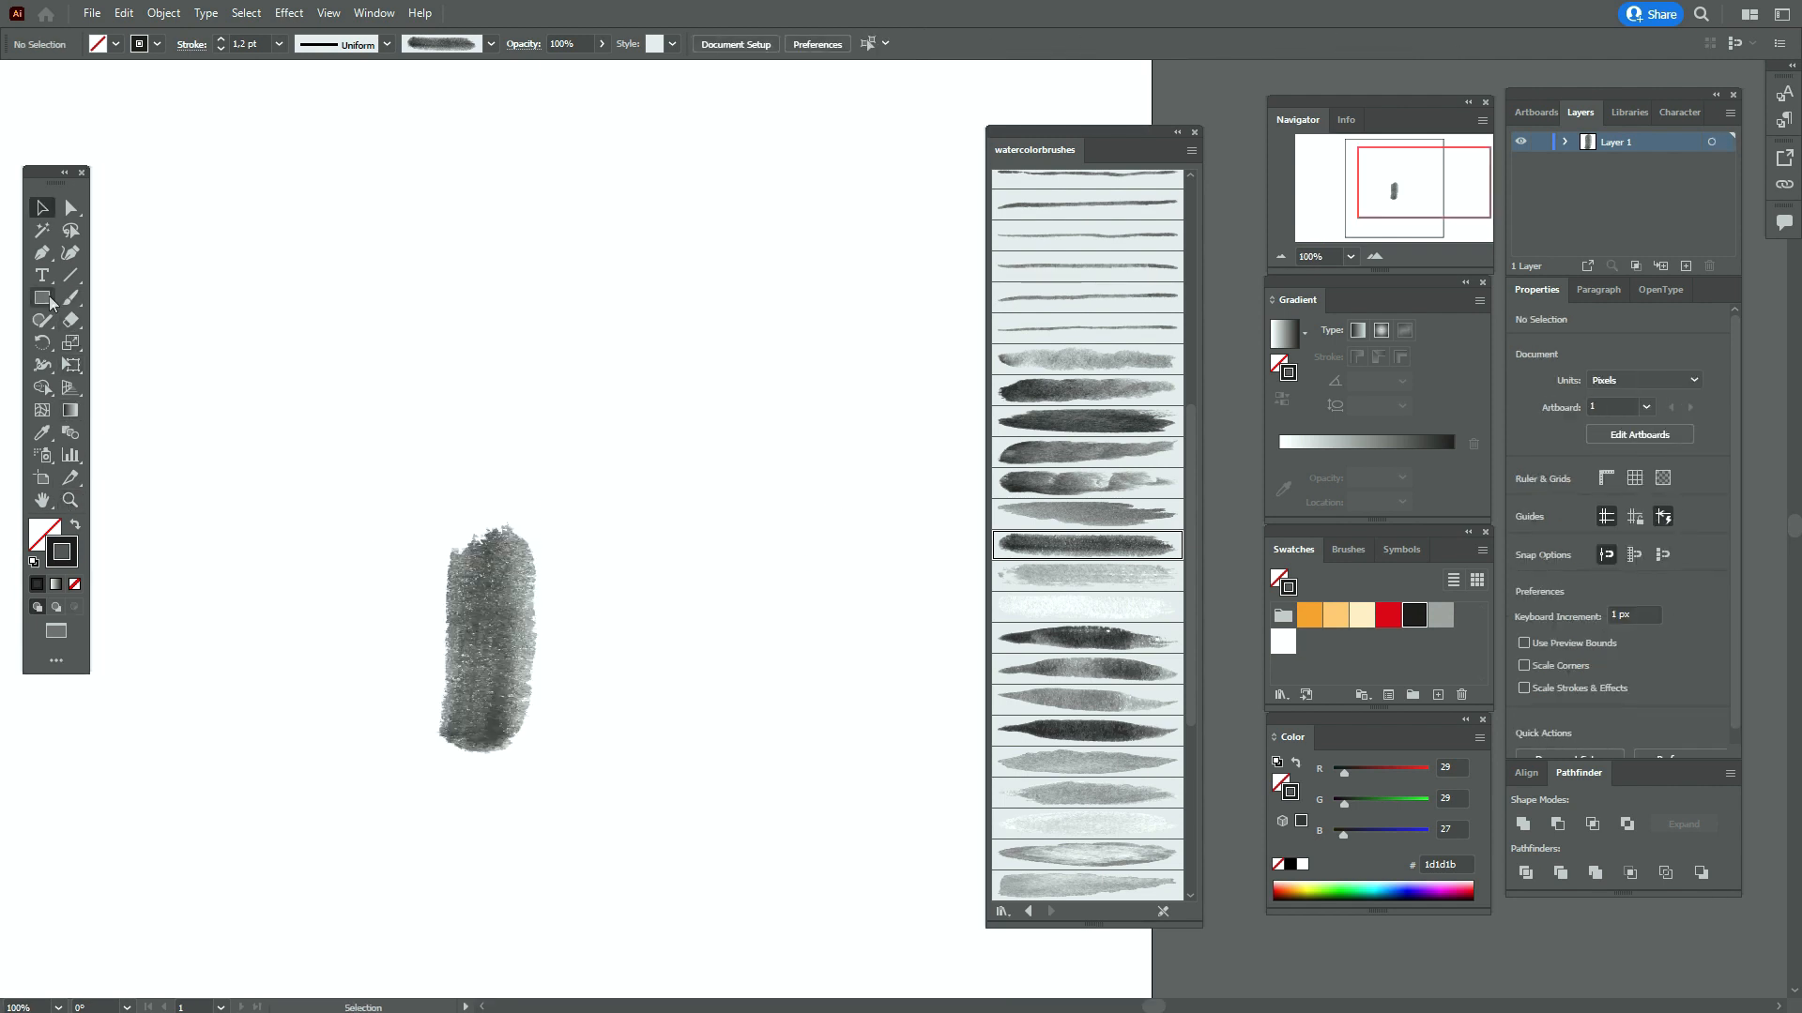
pyautogui.moveTo(454, 561)
pyautogui.mouseDown()
pyautogui.moveTo(504, 721)
pyautogui.moveTo(520, 718)
pyautogui.mouseUp()
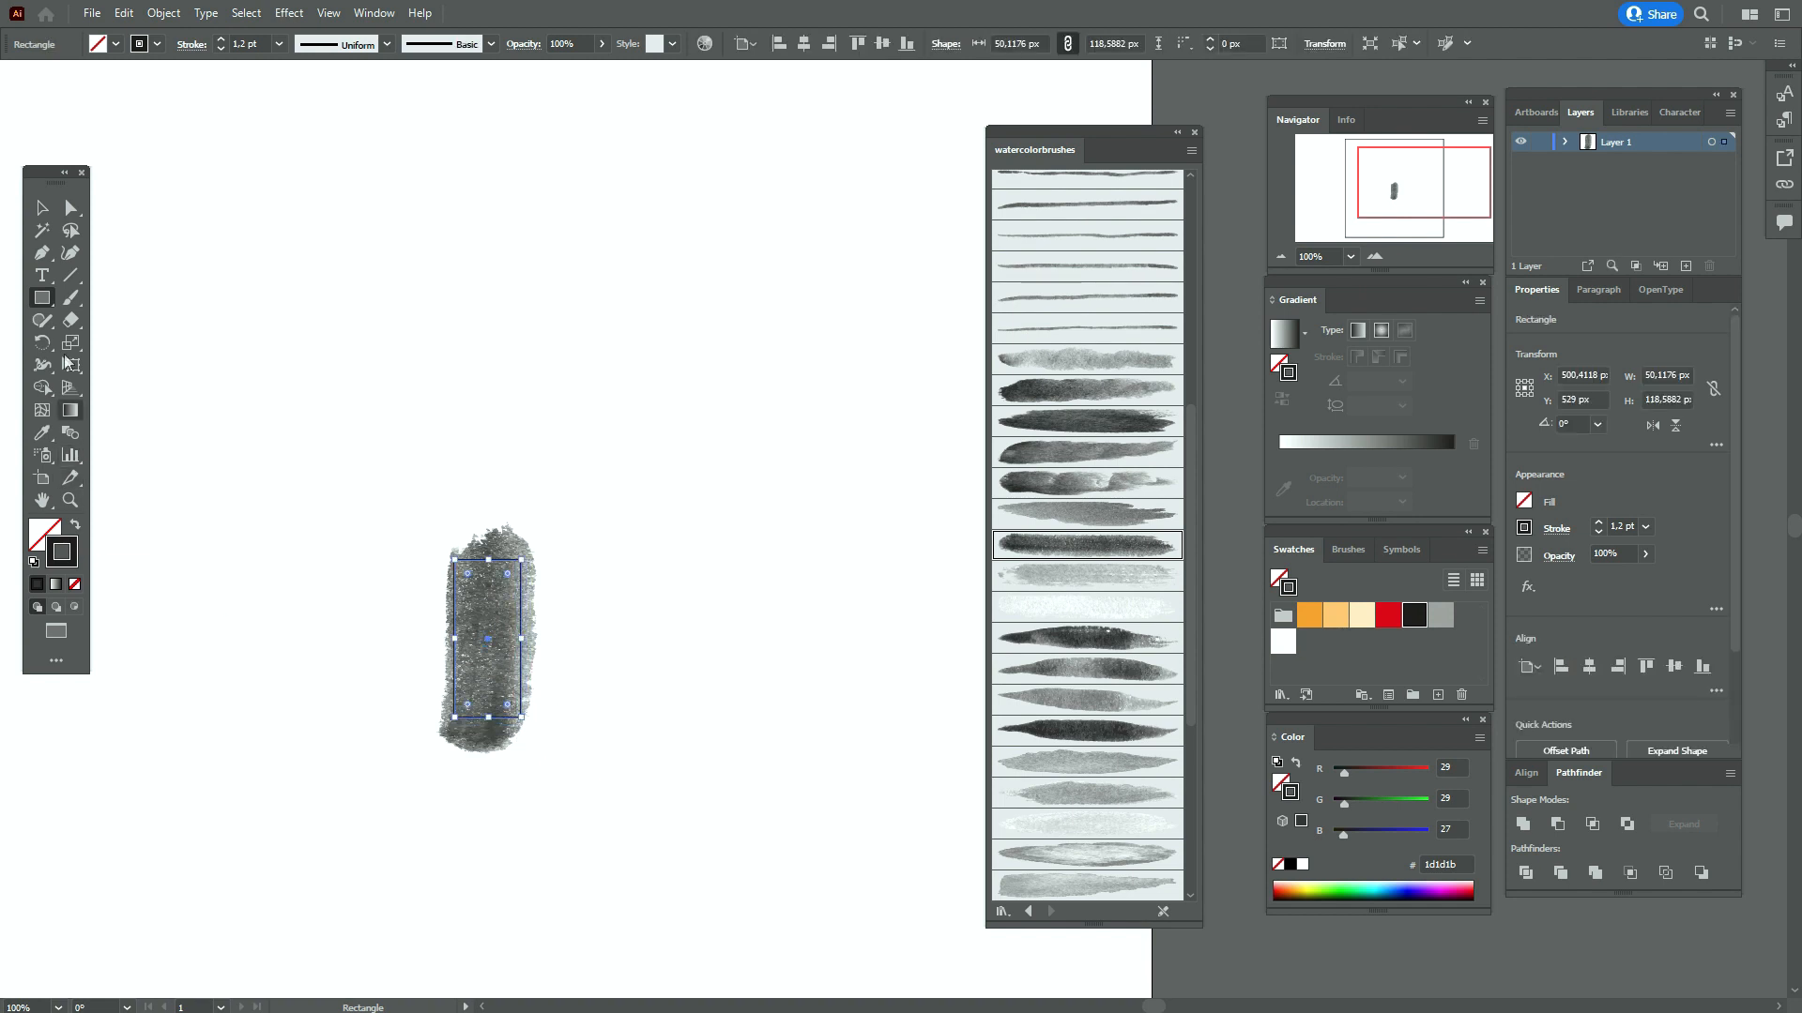
pyautogui.click(41, 207)
pyautogui.moveTo(454, 639); pyautogui.dragTo(451, 641)
pyautogui.press('Right')
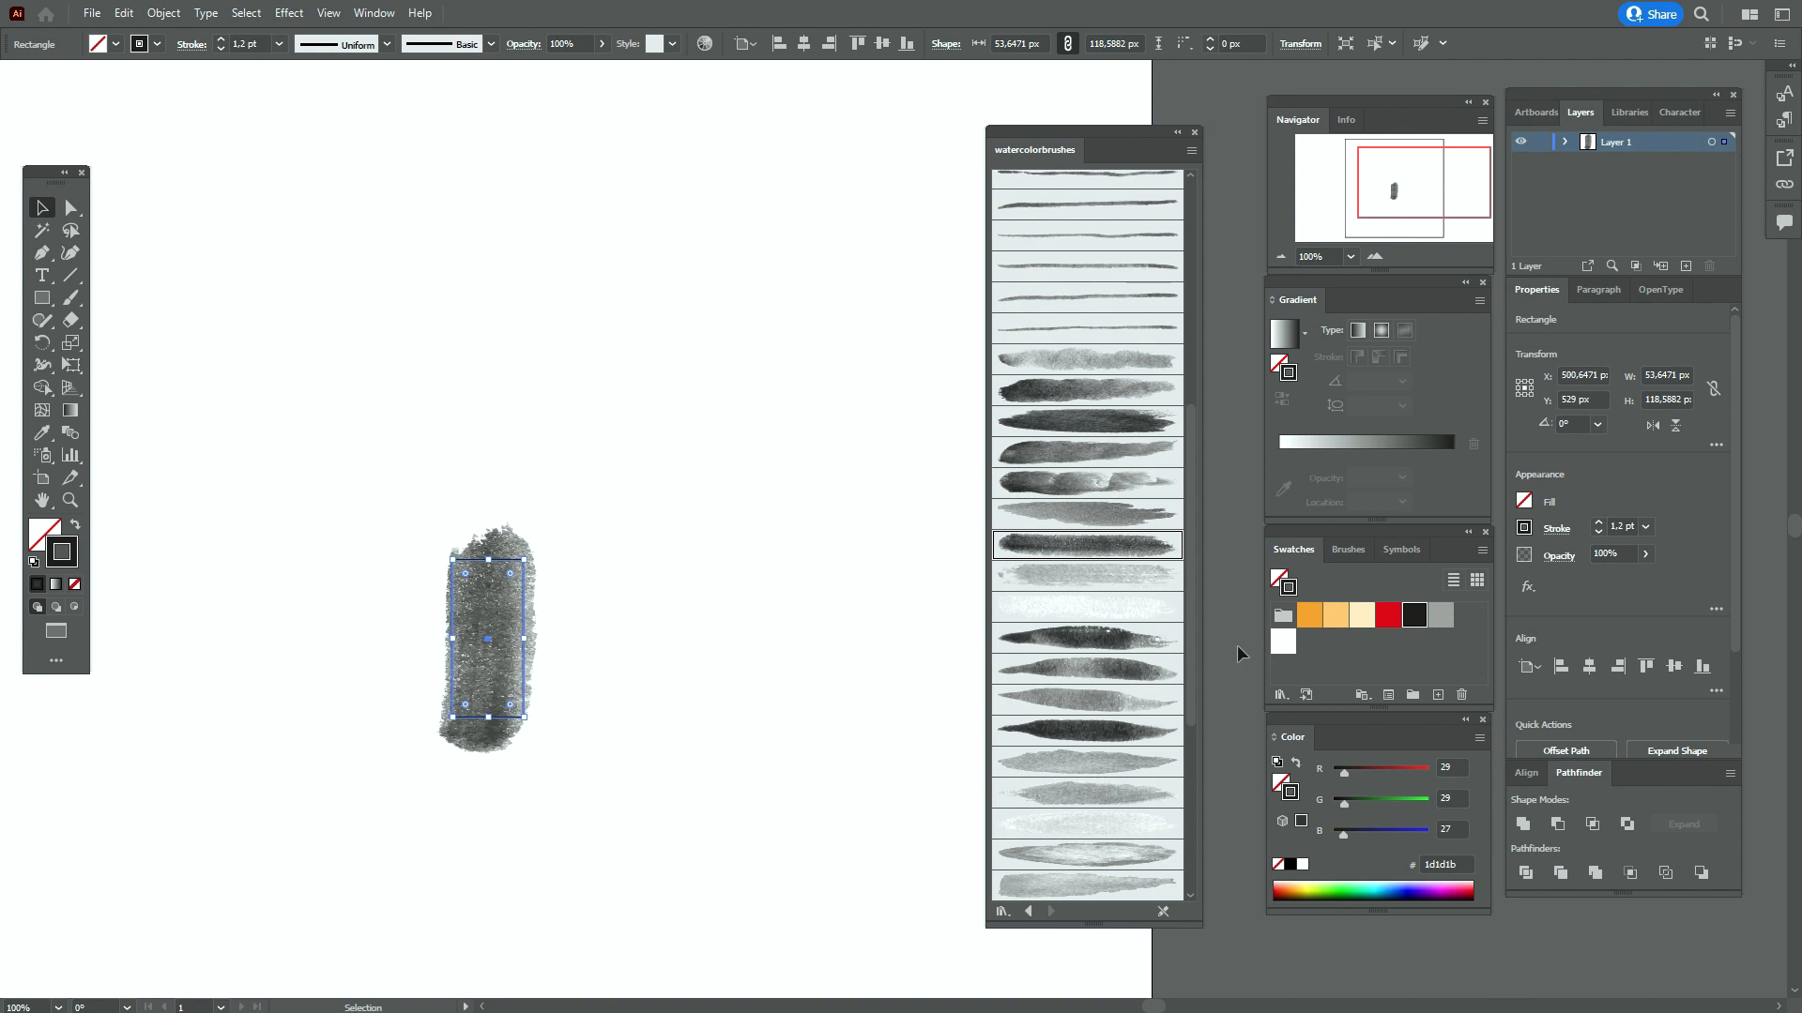
# Round all corners of the rectangle to a radius of about 5.7 px
pyautogui.click(71, 208)
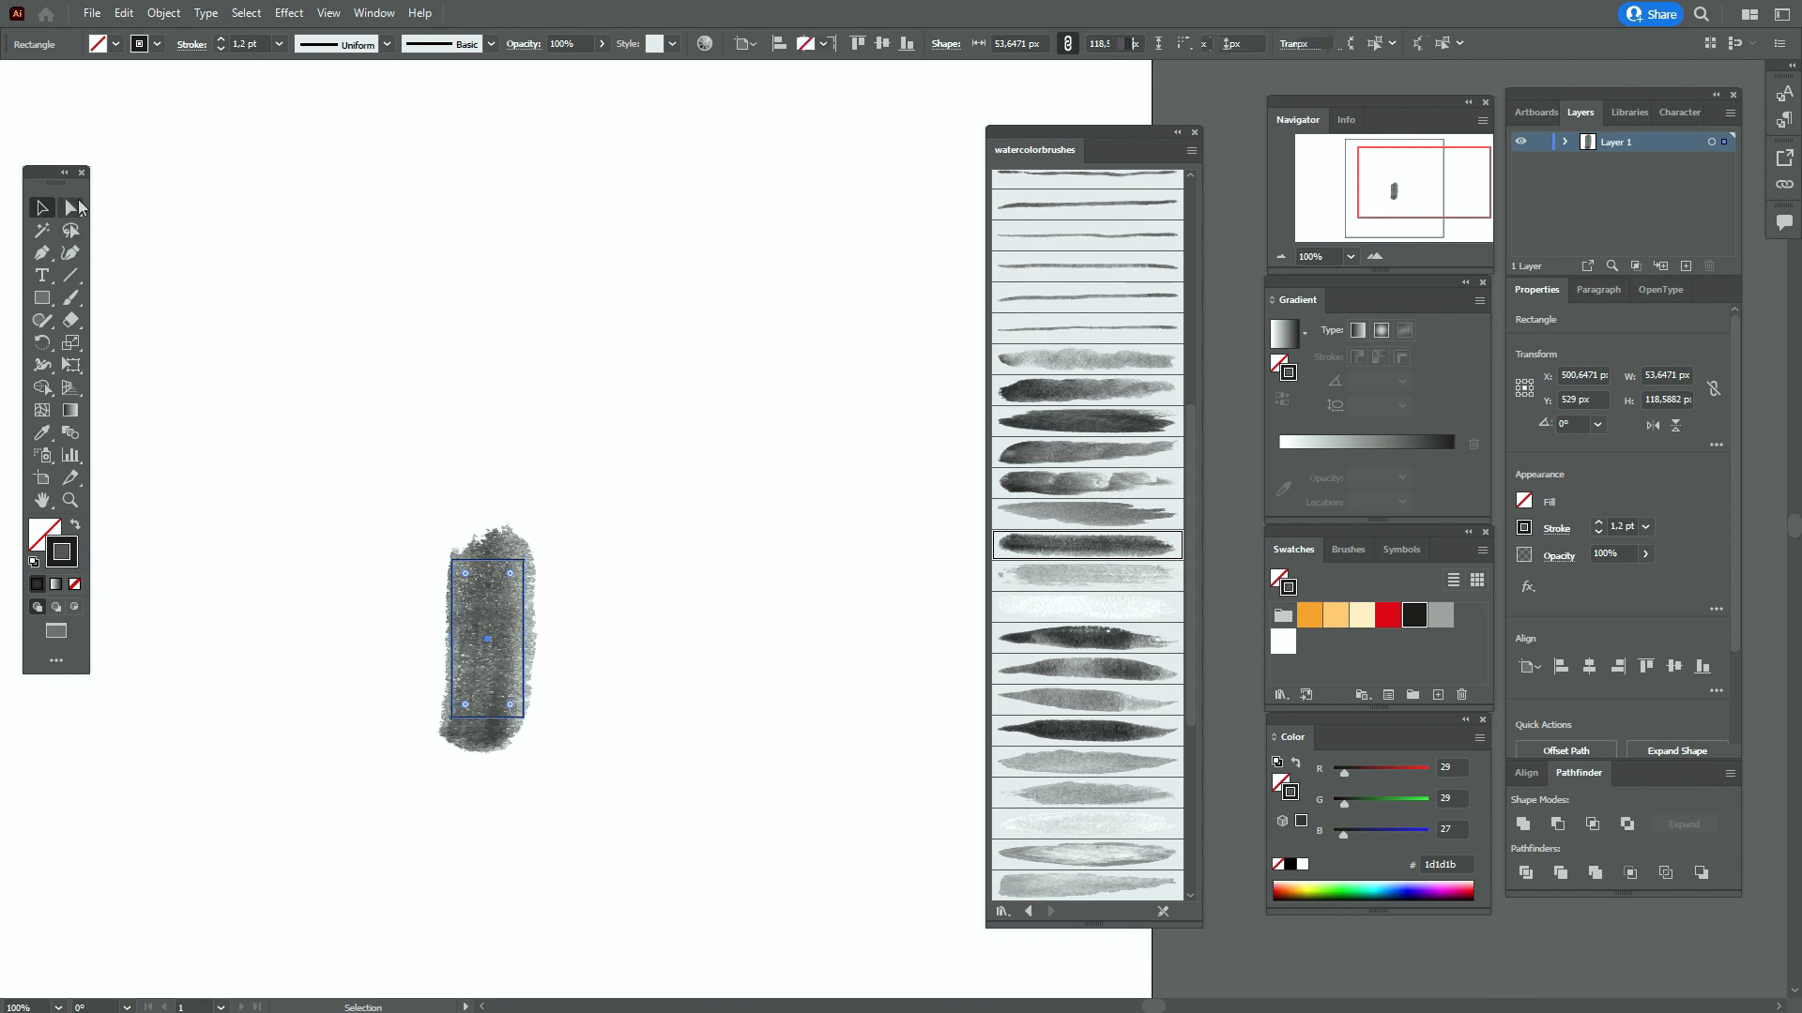
pyautogui.moveTo(467, 582); pyautogui.dragTo(458, 580)
pyautogui.click(42, 207)
pyautogui.click(269, 319)
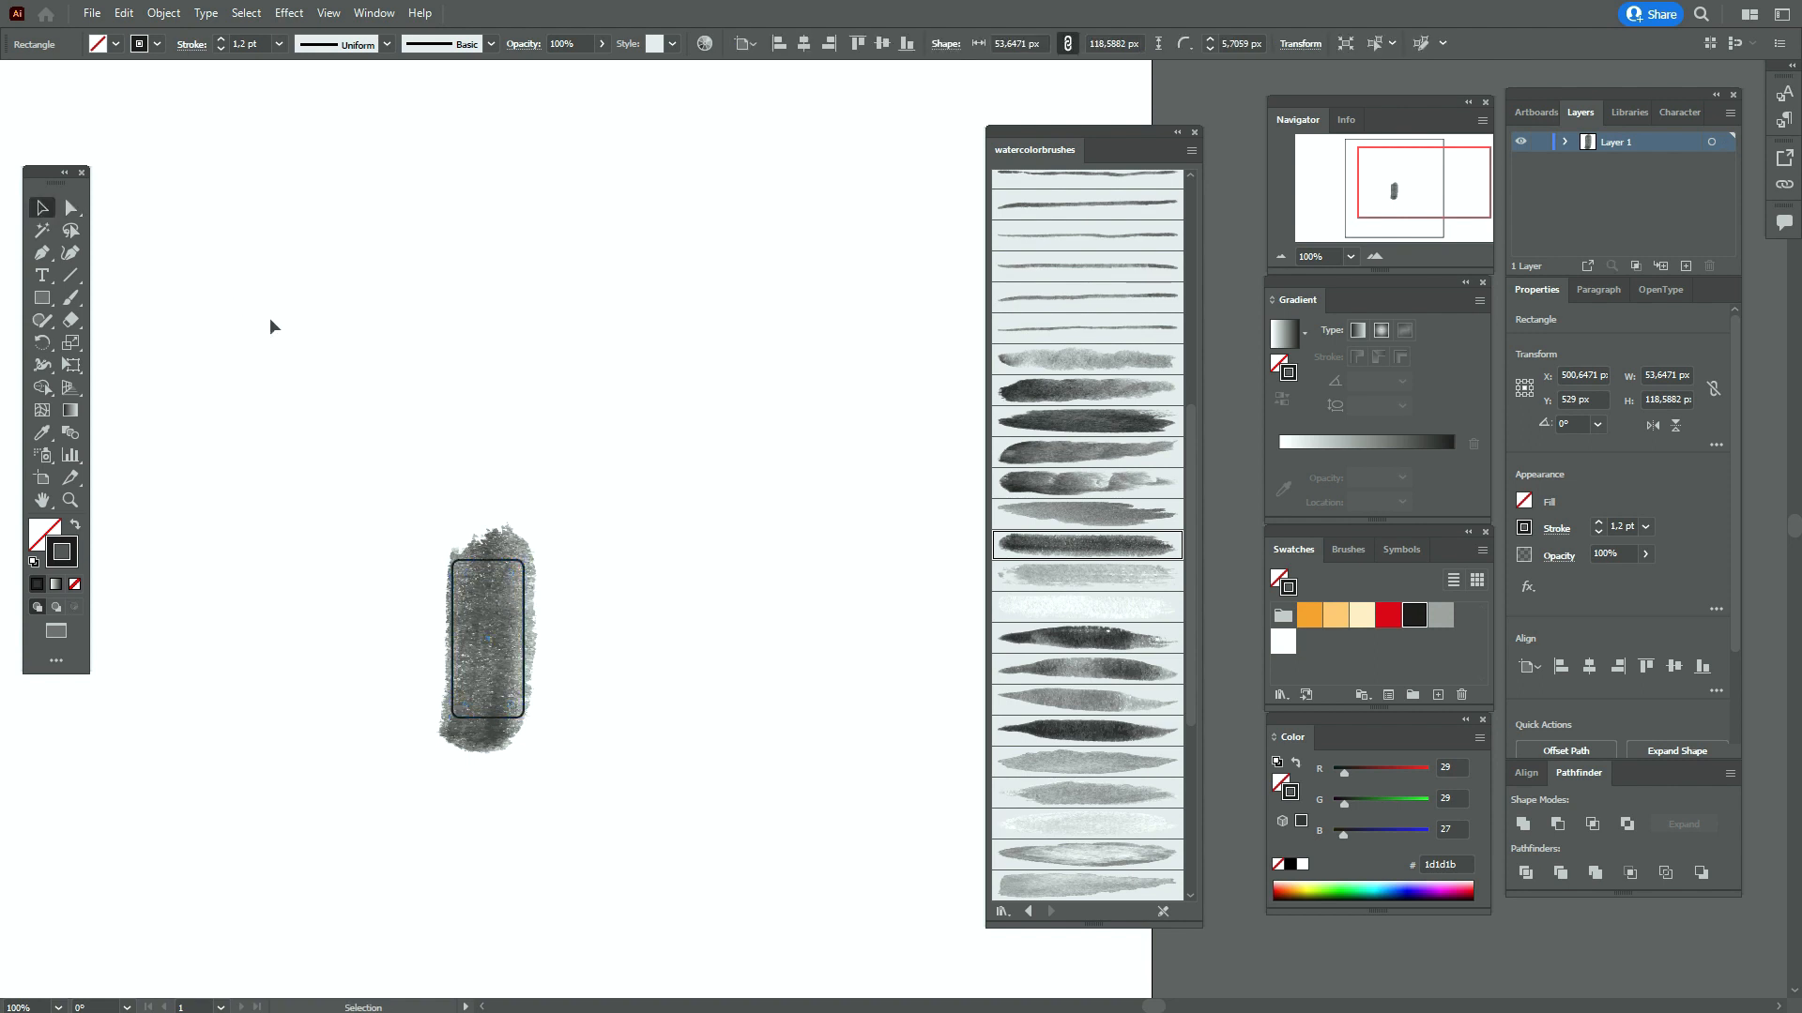
# Select the rounded rectangle and activate the Warp tool for reshaping it
pyautogui.click(478, 567)
pyautogui.click(470, 561)
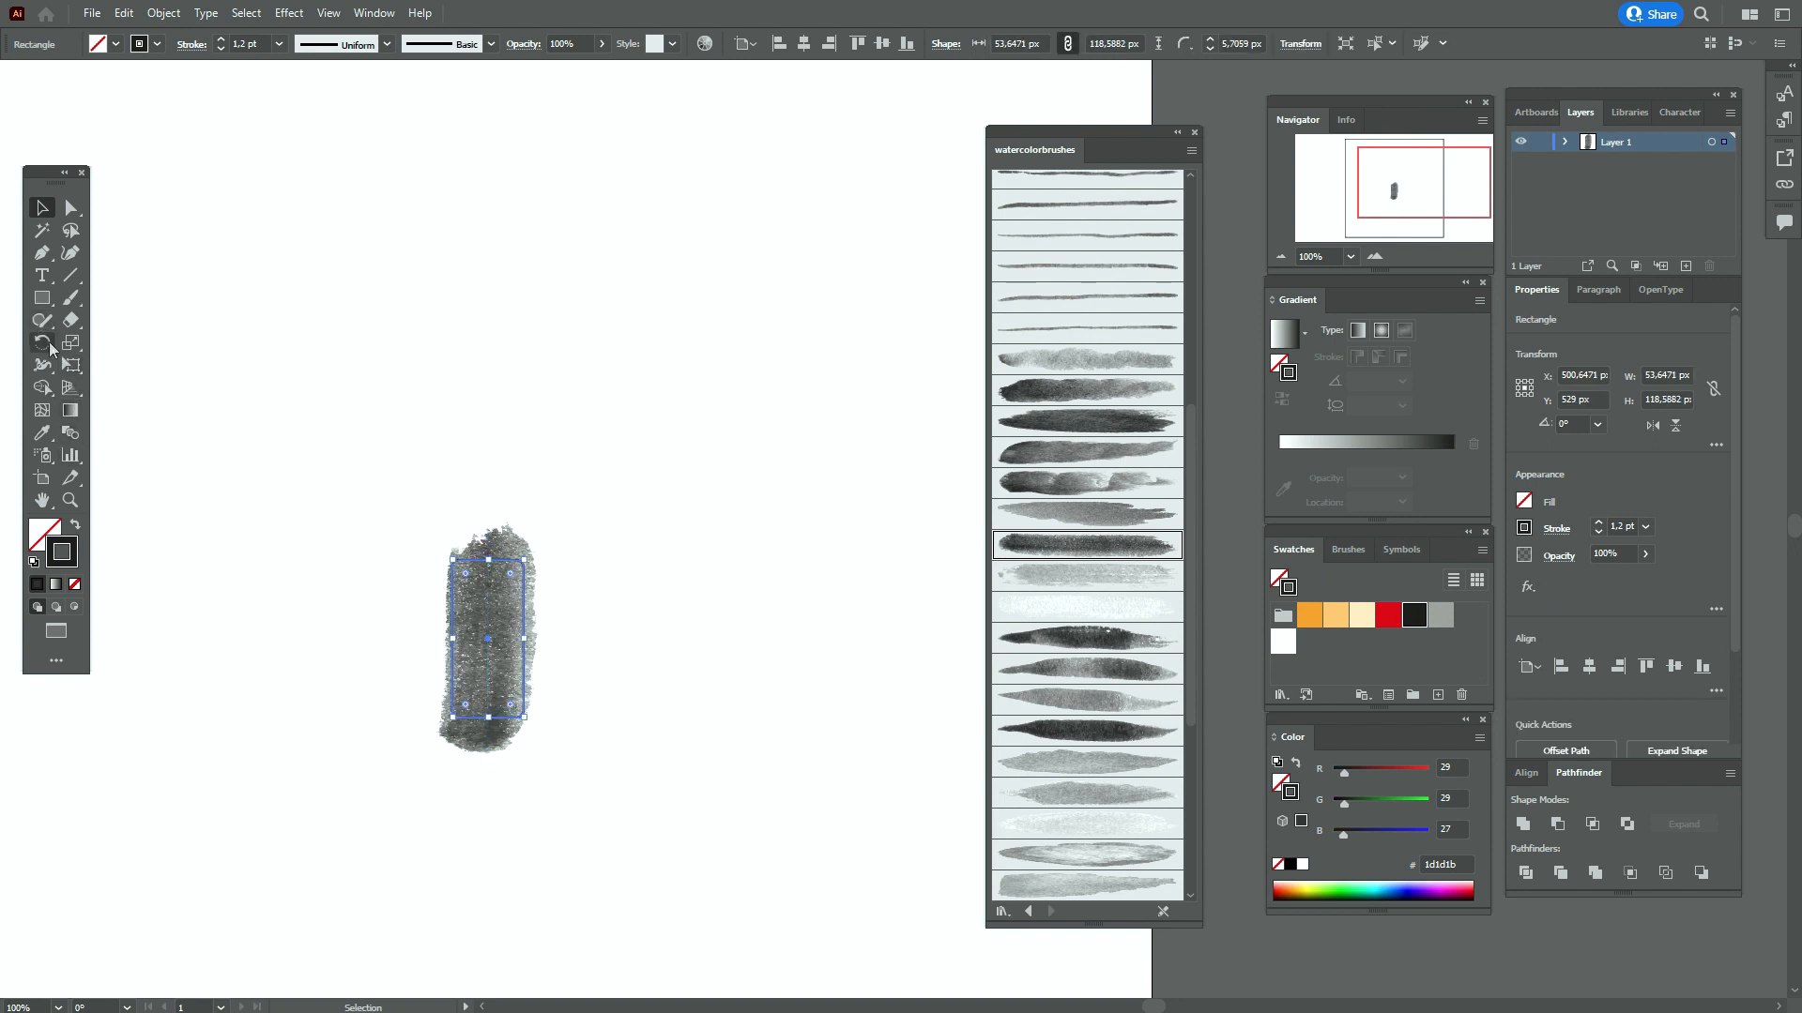
pyautogui.moveTo(53, 369); pyautogui.dragTo(132, 386)
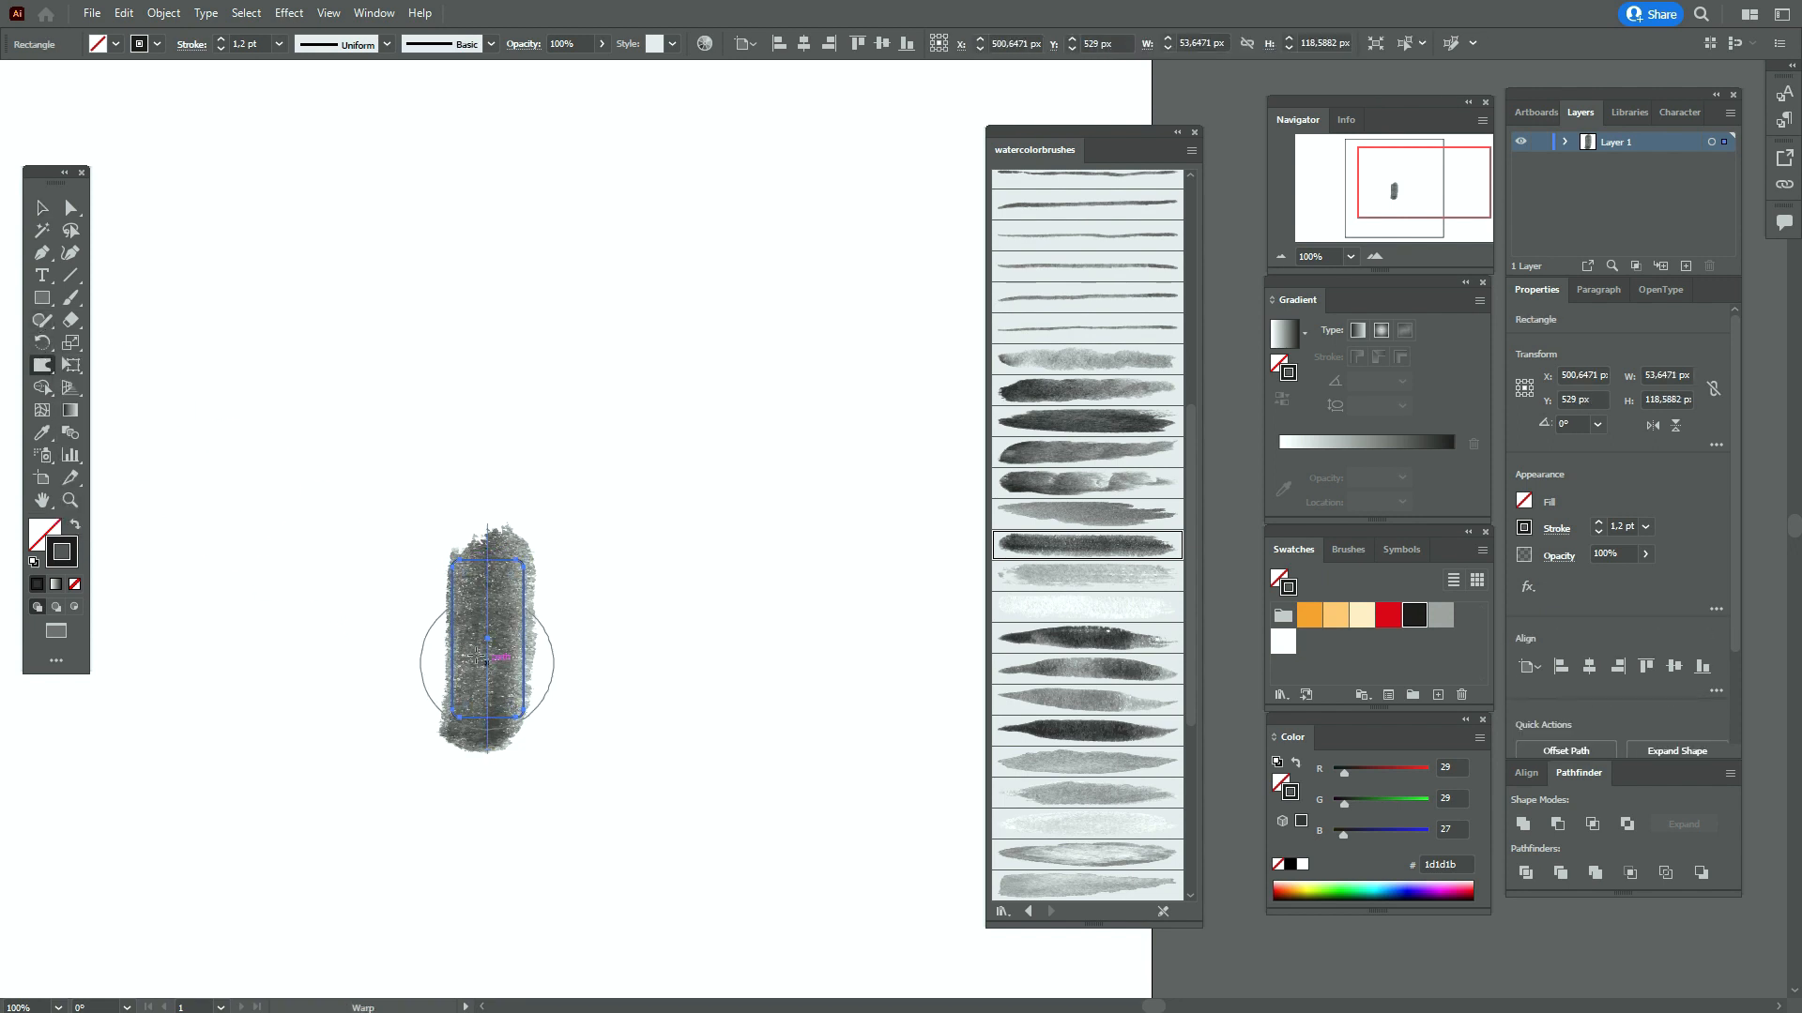
pyautogui.moveTo(470, 654)
pyautogui.mouseDown()
pyautogui.moveTo(523, 651)
pyautogui.moveTo(447, 673)
pyautogui.mouseUp()
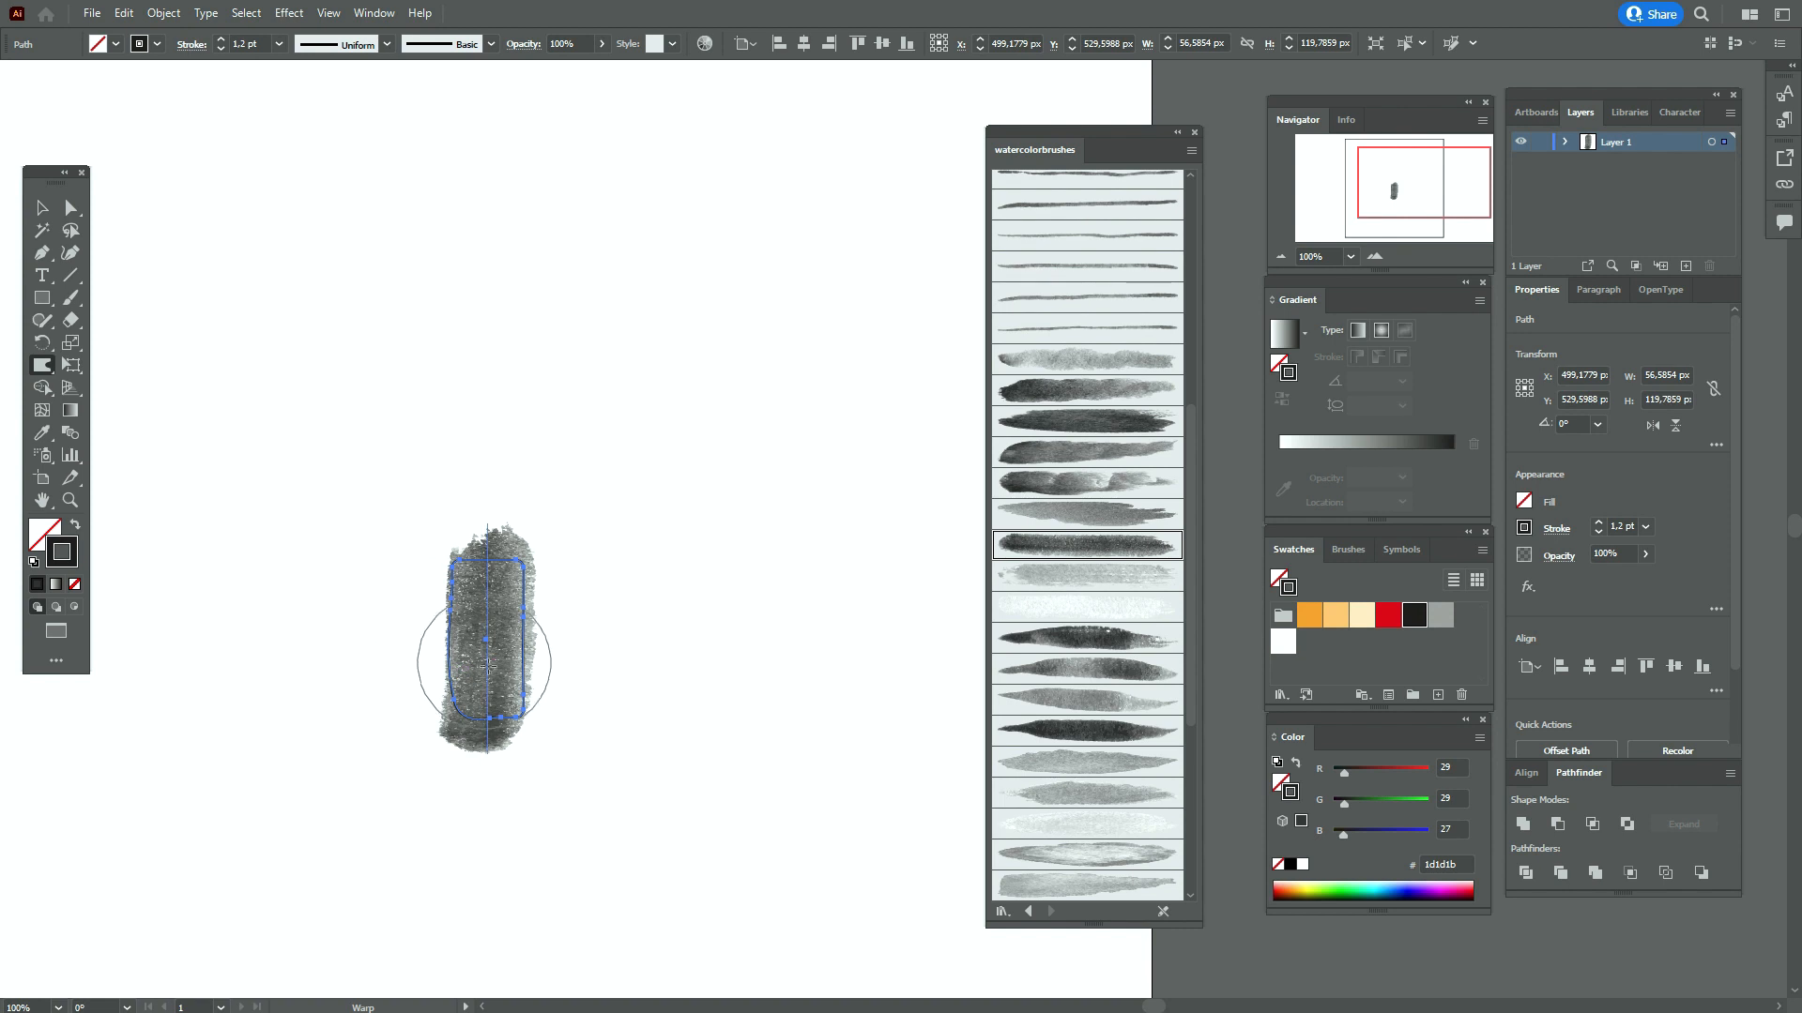
pyautogui.hotkey('ctrl', 'z')
pyautogui.hotkey('ctrl', 'z')
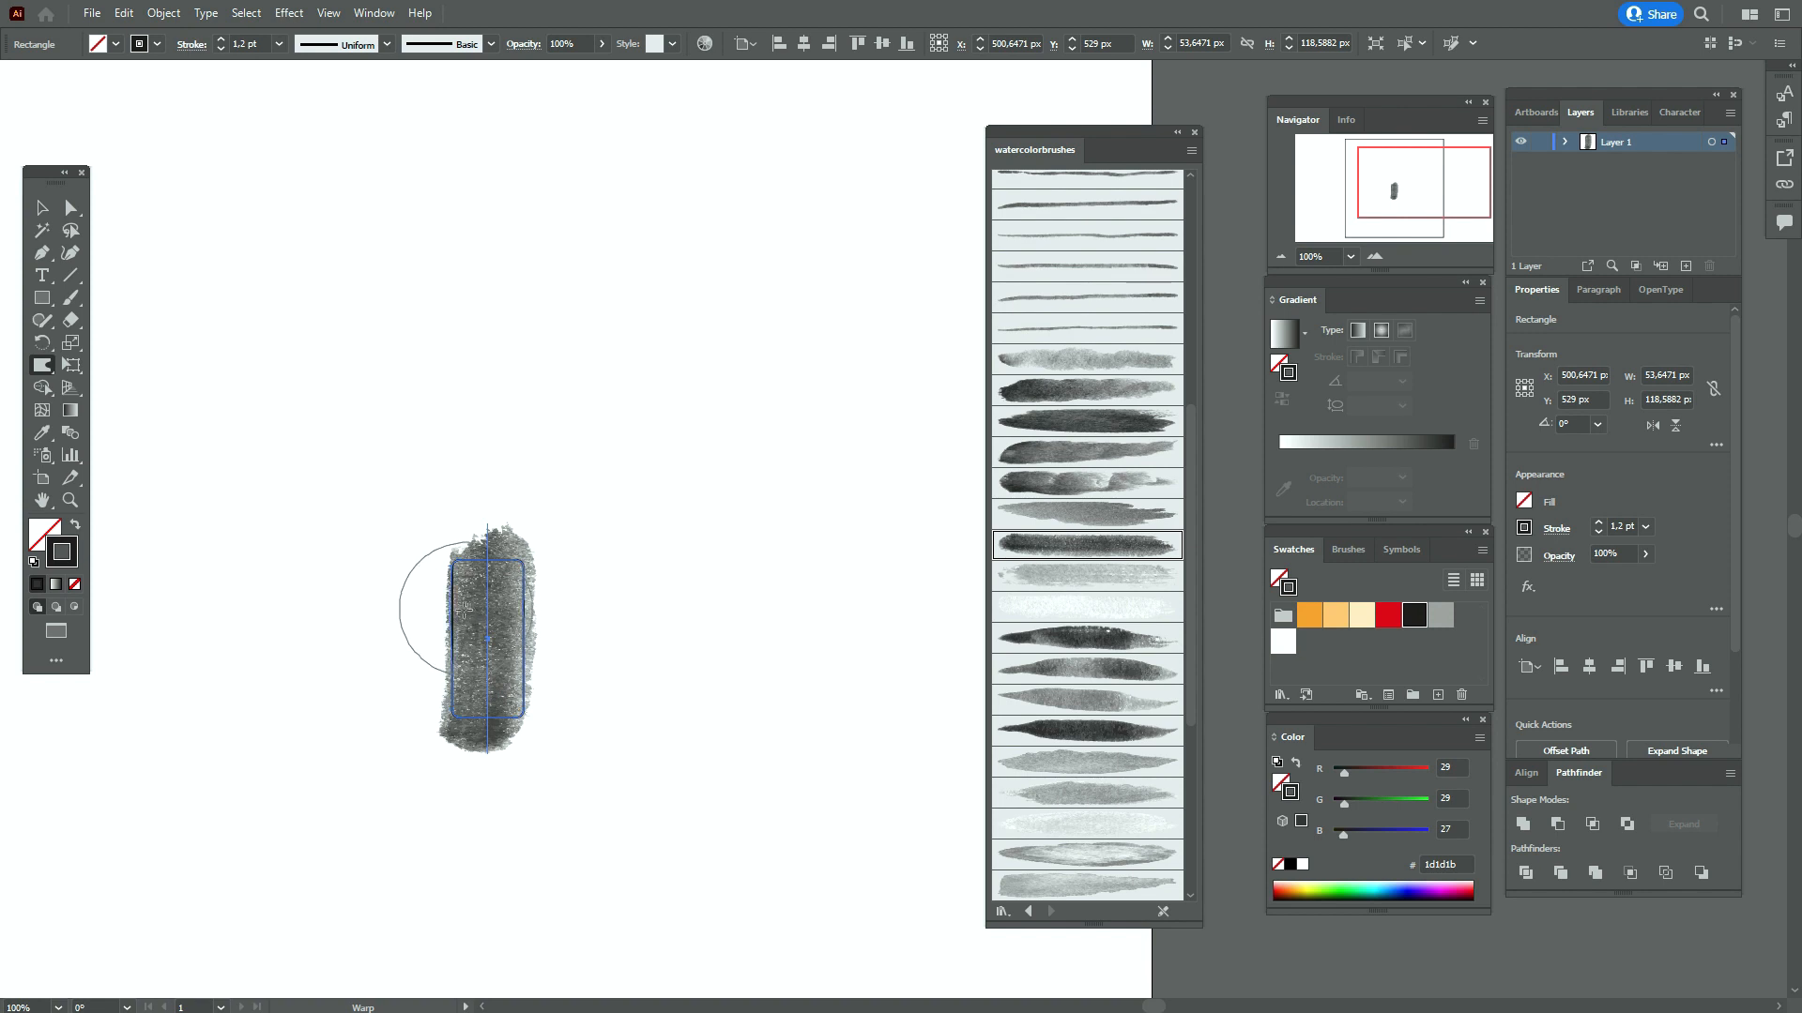
# Warp the two long sides of the rounded rectangle slightly outwards, making it about 58 px wide
pyautogui.moveTo(467, 610)
pyautogui.mouseDown()
pyautogui.moveTo(509, 631)
pyautogui.moveTo(457, 640)
pyautogui.mouseUp()
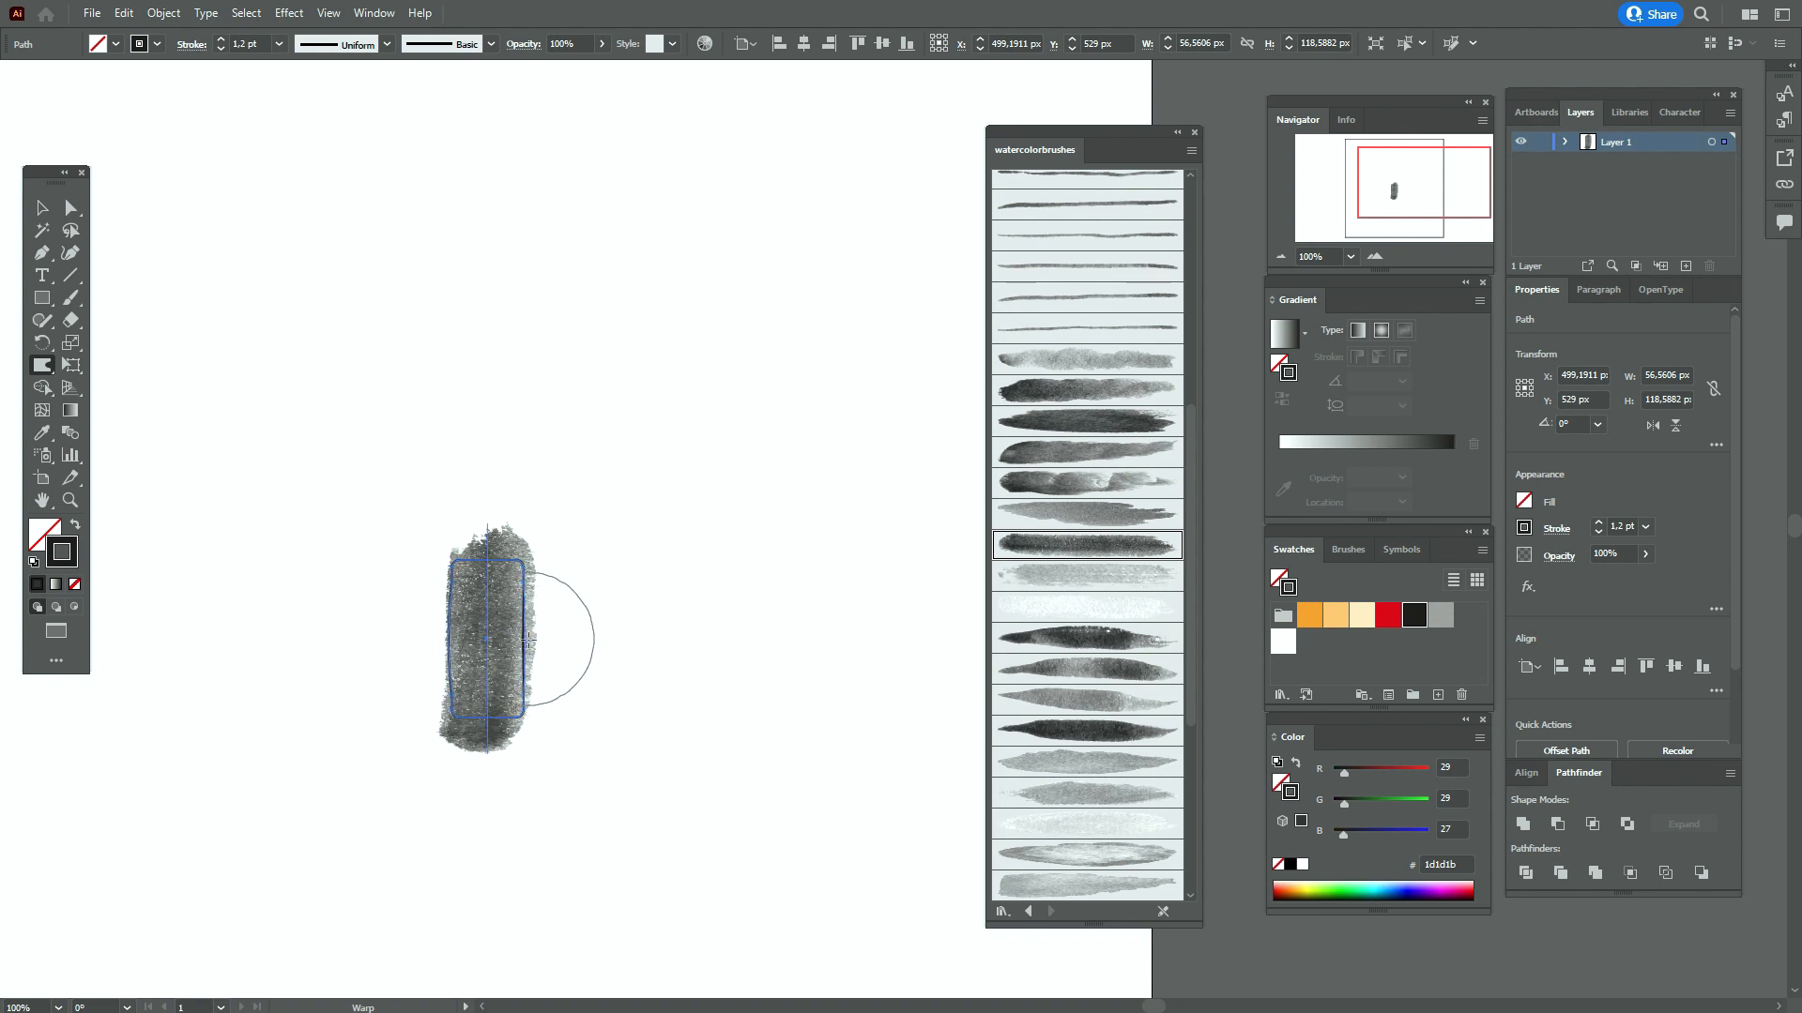
pyautogui.moveTo(527, 640); pyautogui.dragTo(531, 636)
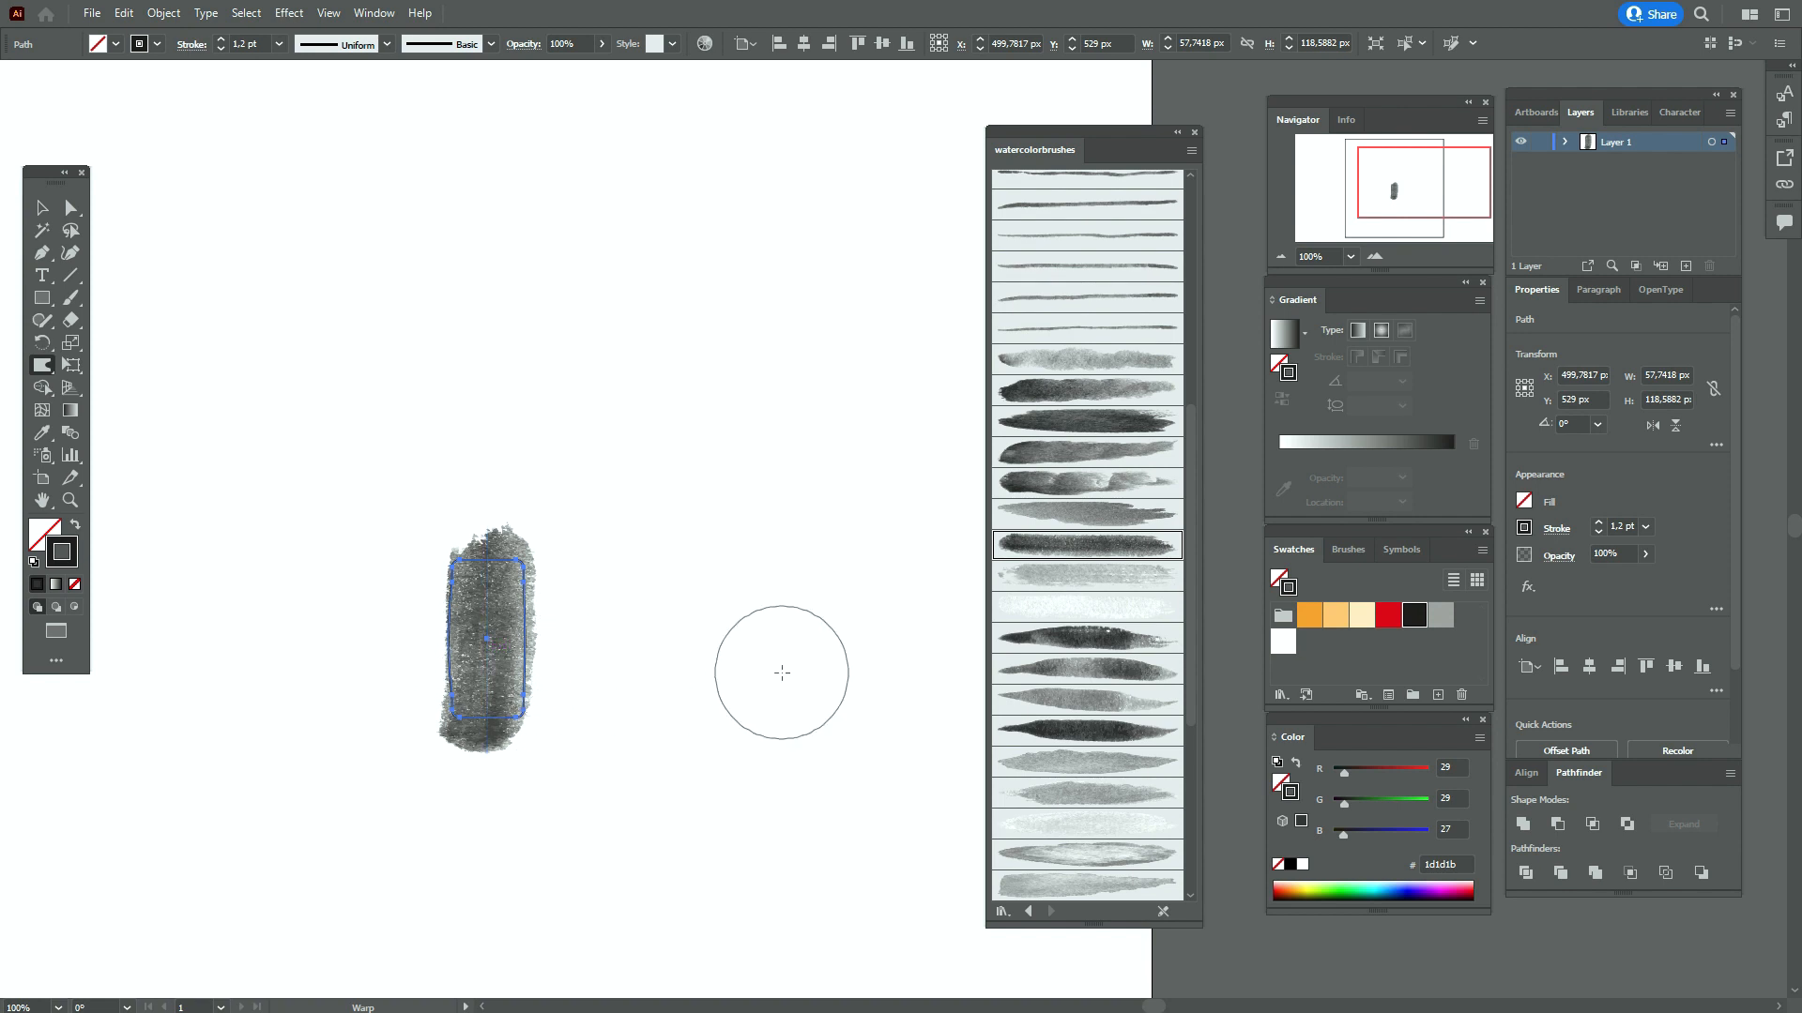
# Select the dark brush stroke together with the warped rounded rectangle and clip the stroke to that shape with a clipping mask
pyautogui.click(42, 208)
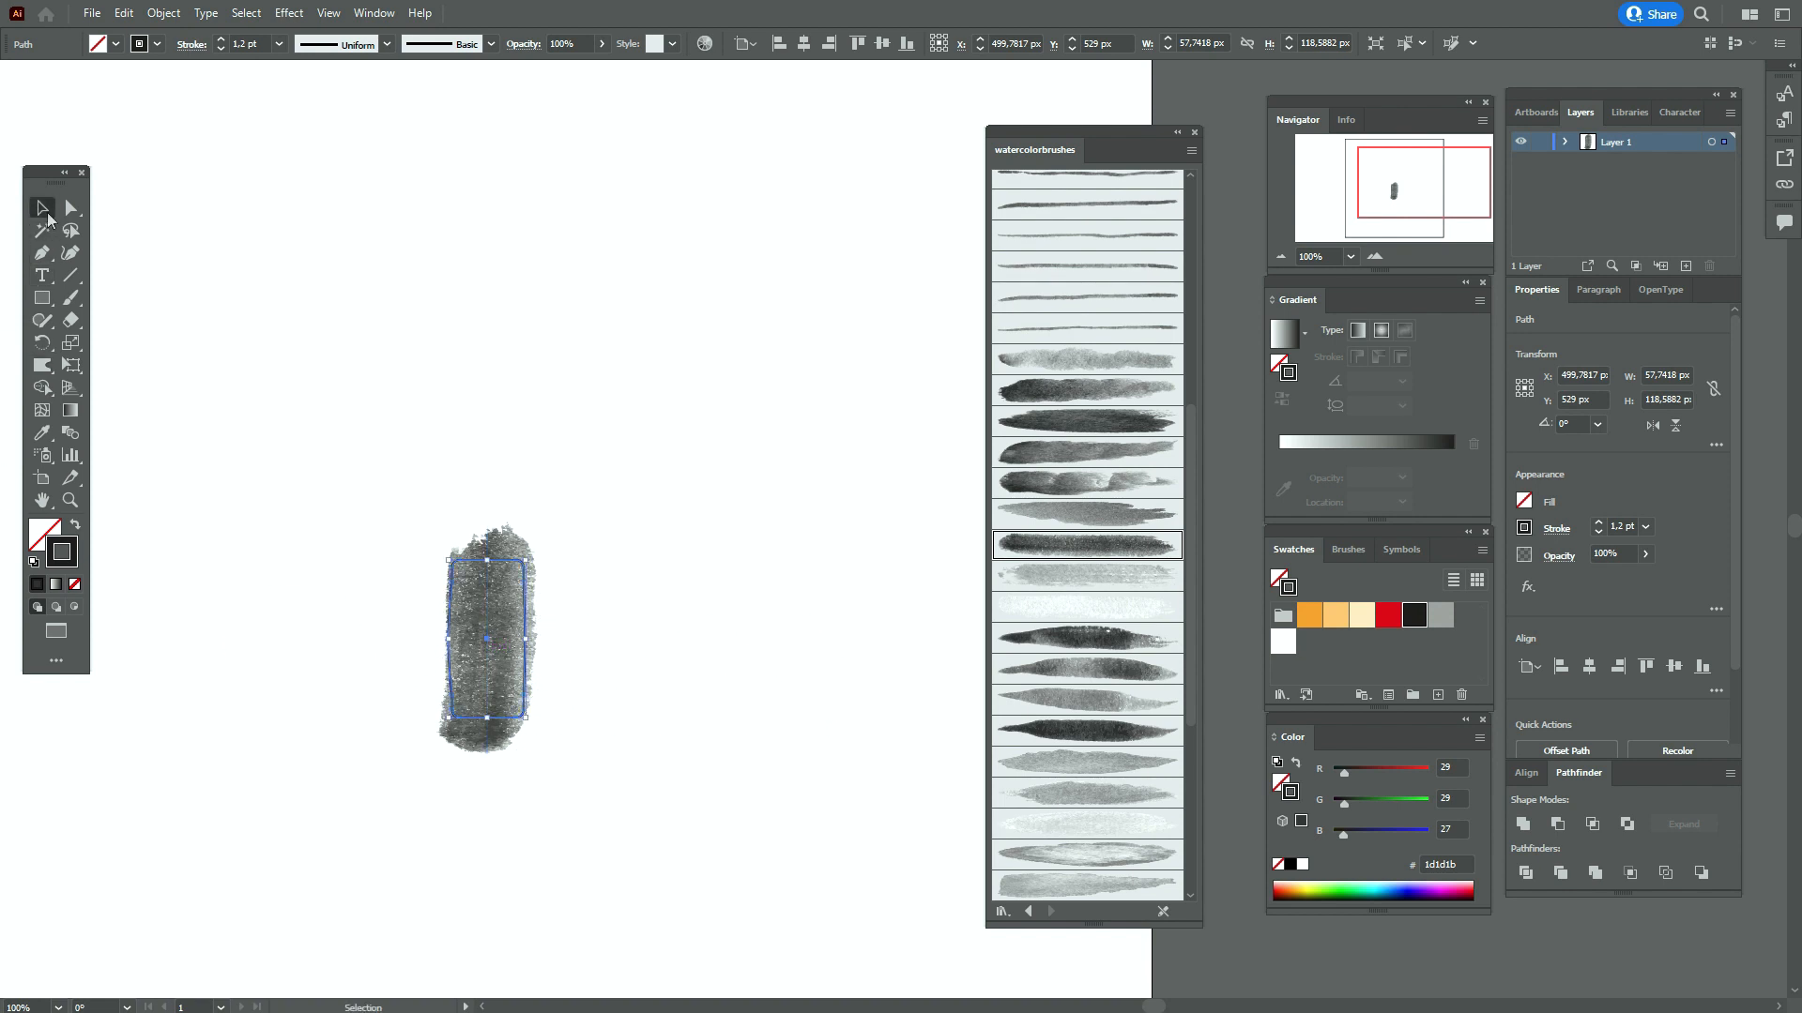
pyautogui.click(229, 402)
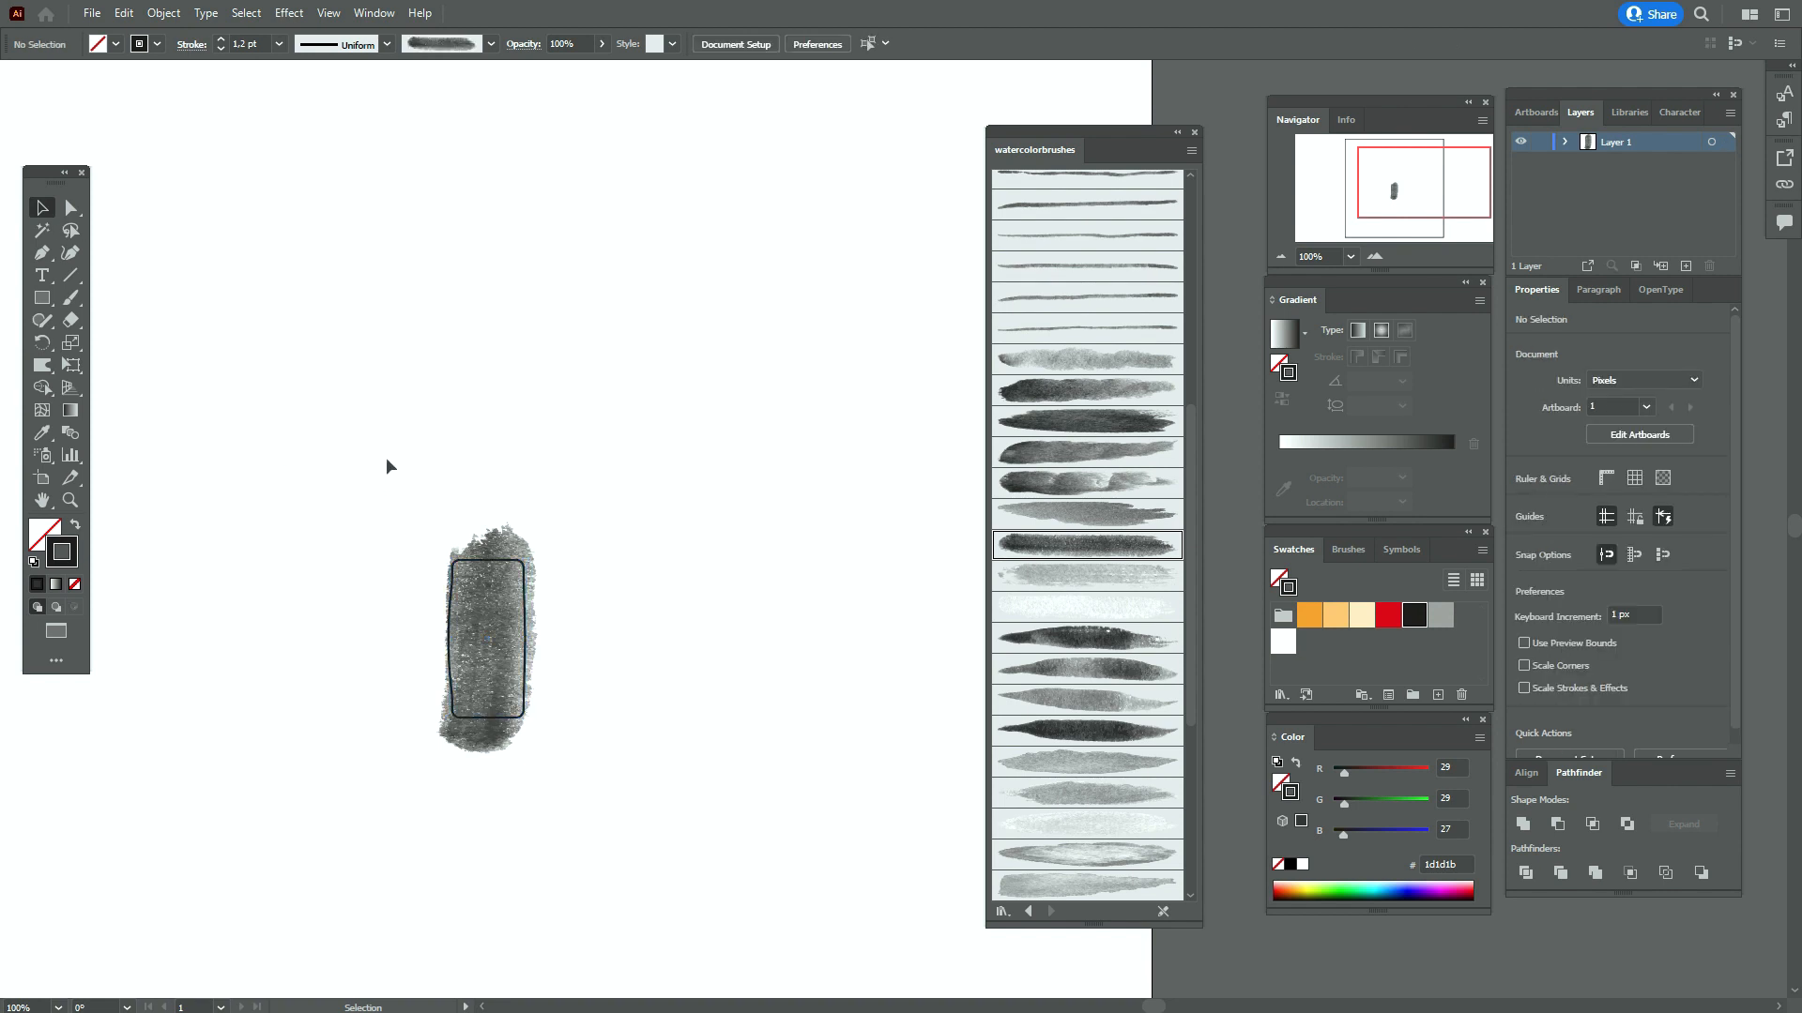
pyautogui.moveTo(387, 459)
pyautogui.mouseDown()
pyautogui.moveTo(615, 759)
pyautogui.moveTo(619, 797)
pyautogui.mouseUp()
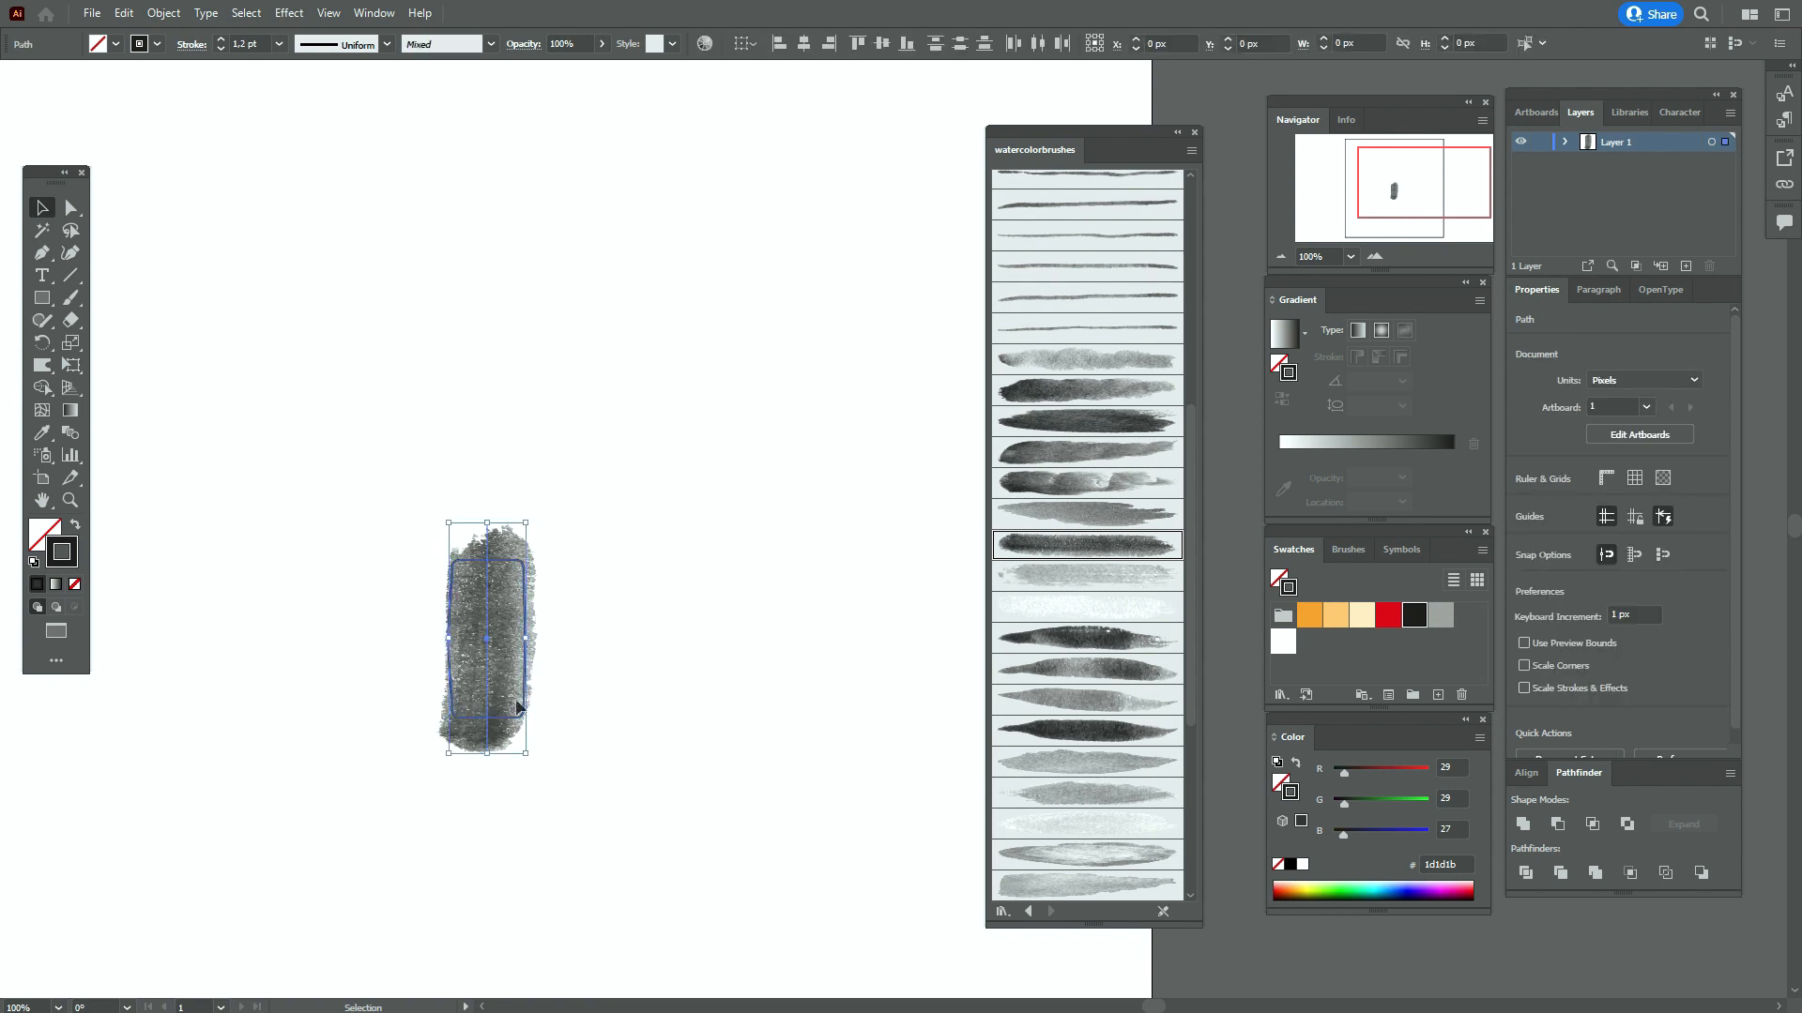
pyautogui.rightClick(497, 636)
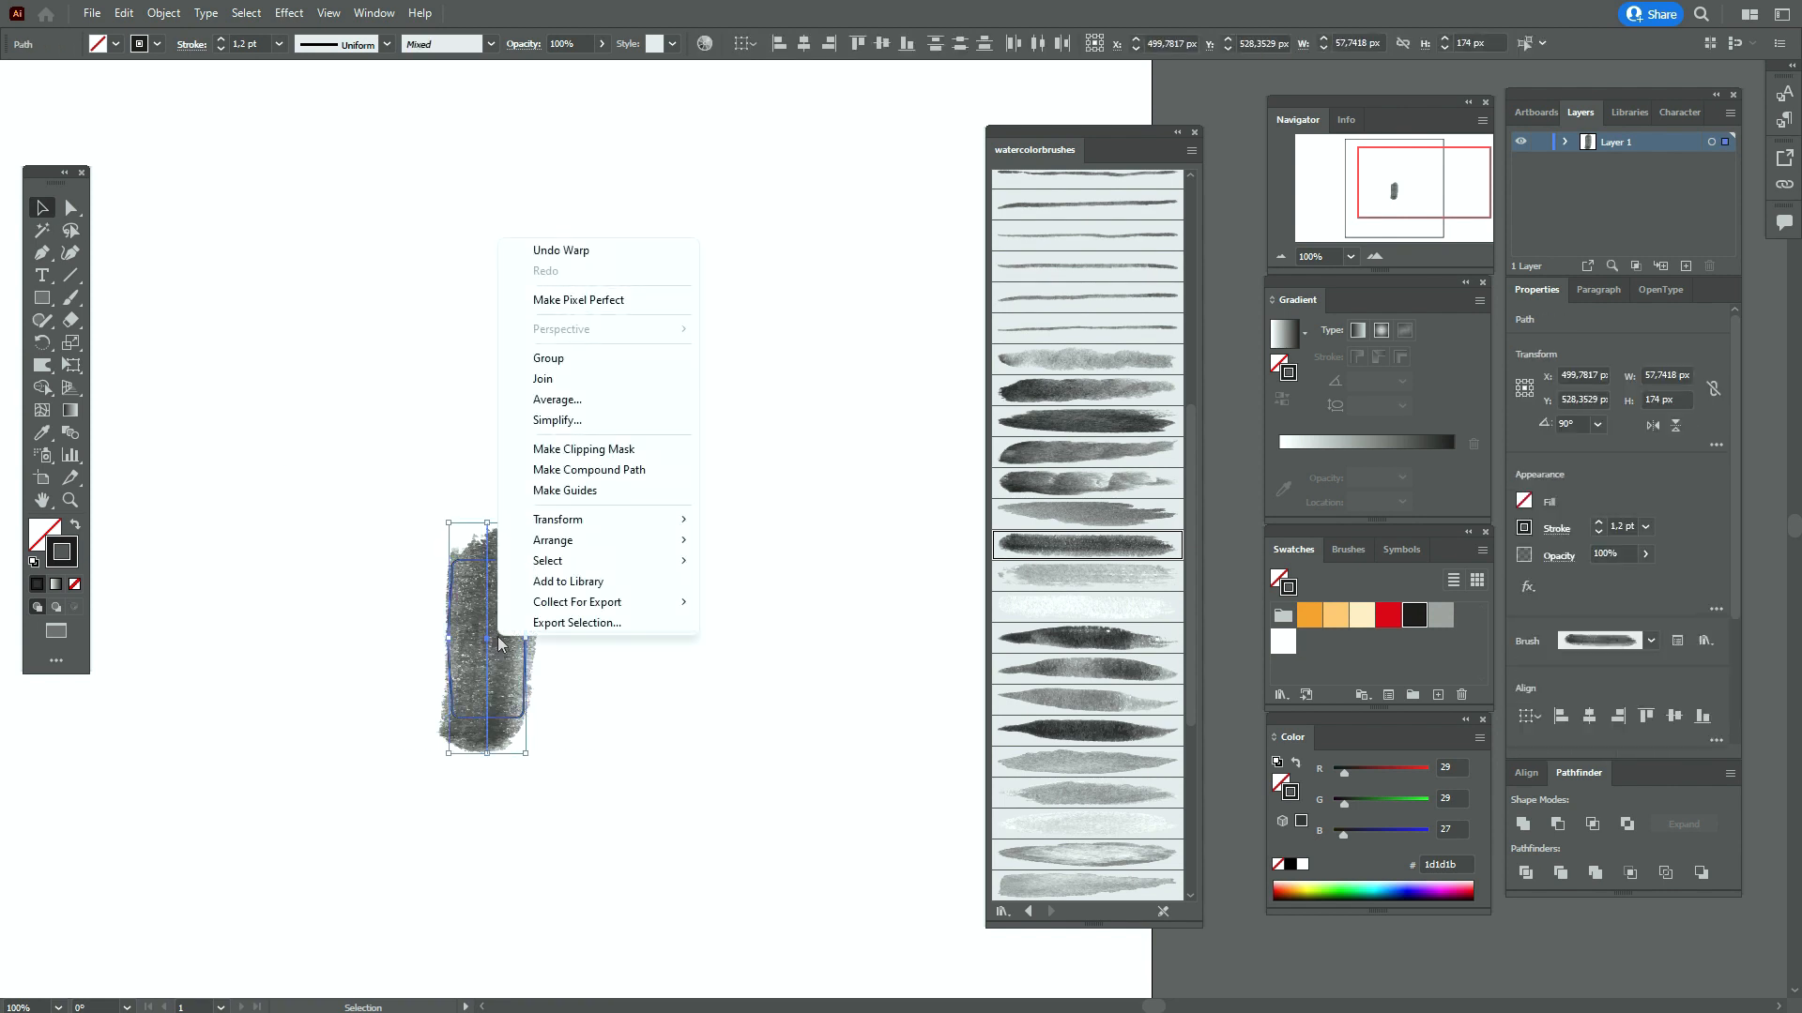
pyautogui.click(582, 448)
pyautogui.click(731, 560)
# Choose the dark watercolor brush with a tapering tail for the Paintbrush tool and set its stroke weight to 0,5 pt
pyautogui.press('z')
pyautogui.press('x')
pyautogui.moveTo(751, 759); pyautogui.dragTo(390, 479)
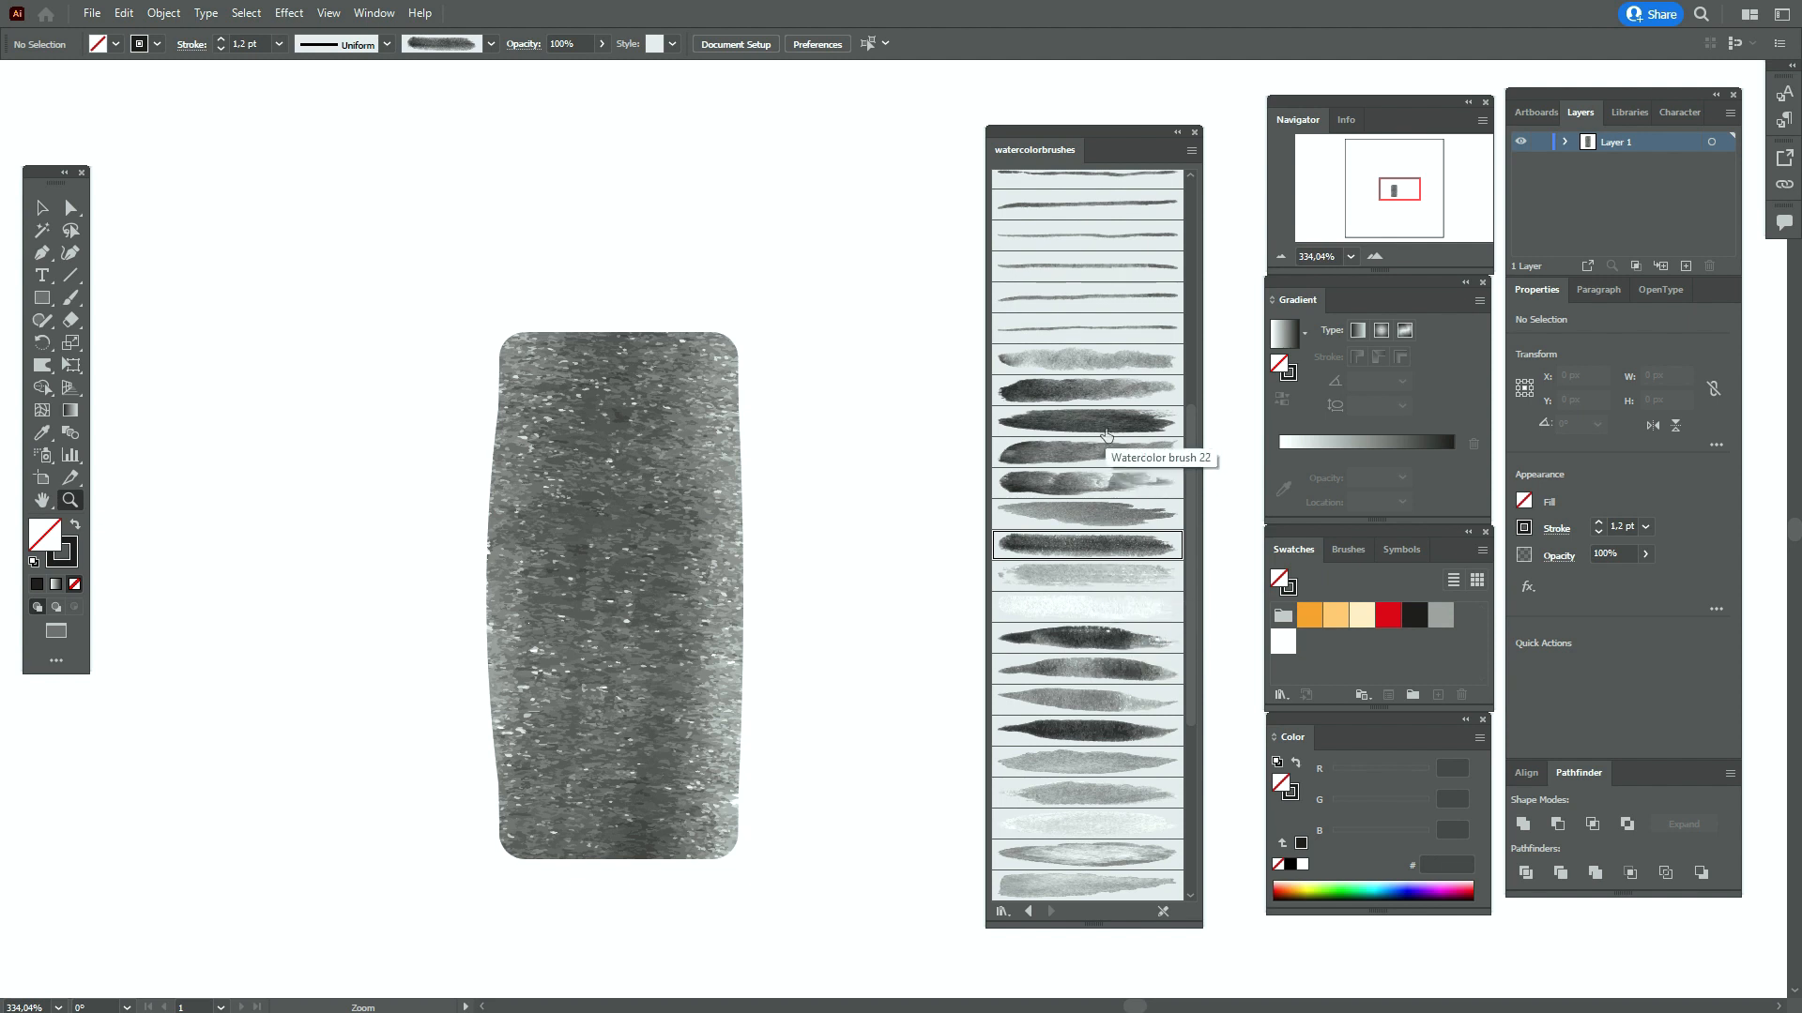
pyautogui.click(1107, 391)
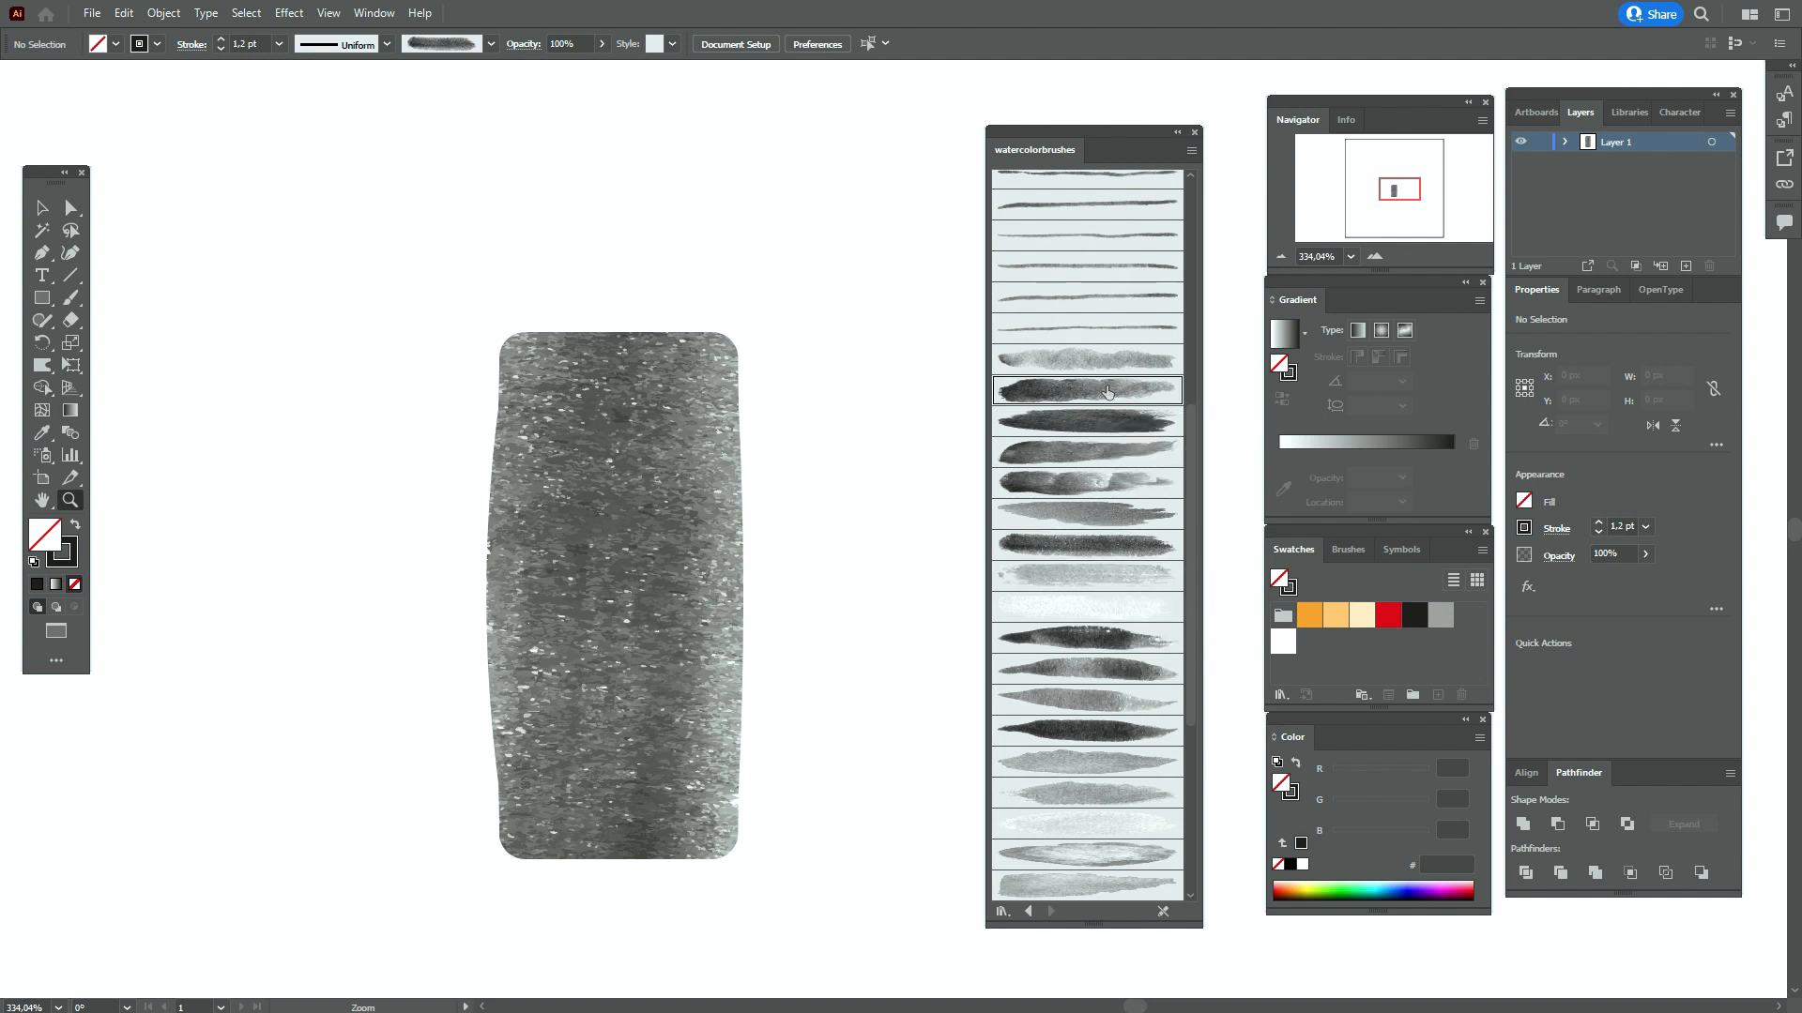
pyautogui.click(69, 302)
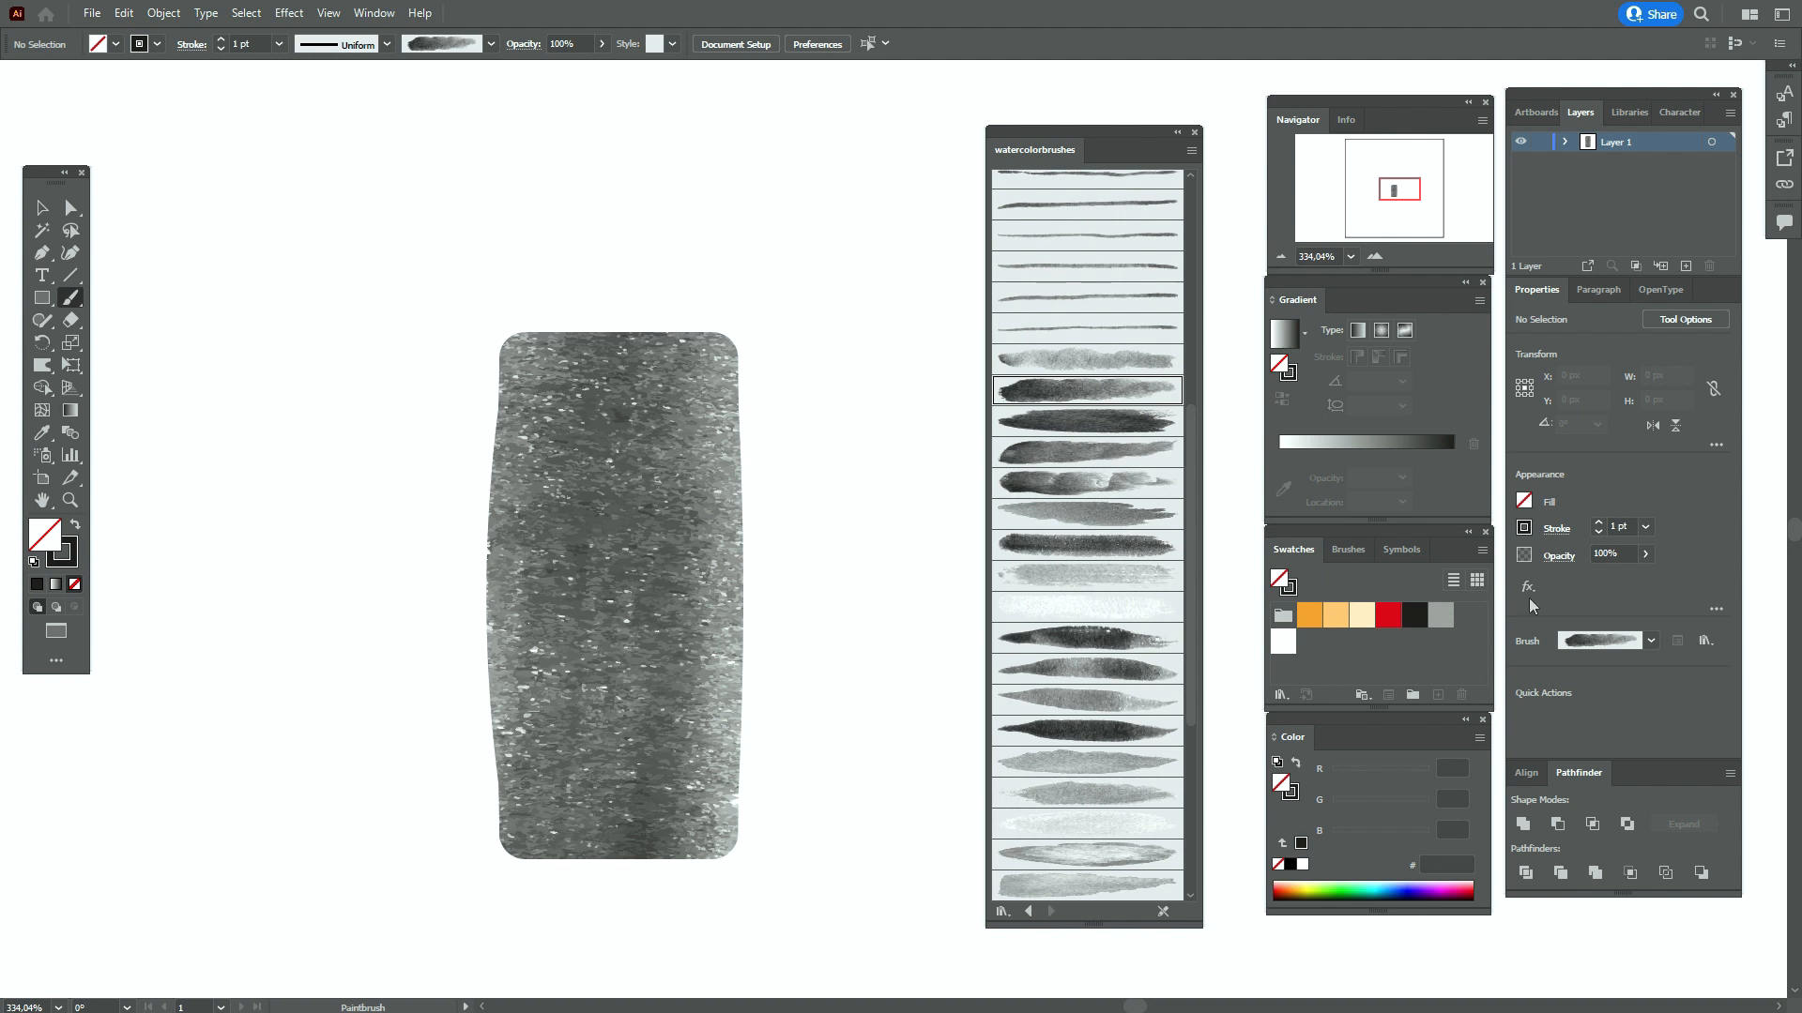
pyautogui.click(1616, 527)
pyautogui.write('0,5')
# Set the paintbrush opacity to 70% and its blend mode to Multiply
pyautogui.click(1606, 555)
pyautogui.write('7')
pyautogui.click(1554, 560)
pyautogui.click(1415, 590)
pyautogui.click(1411, 657)
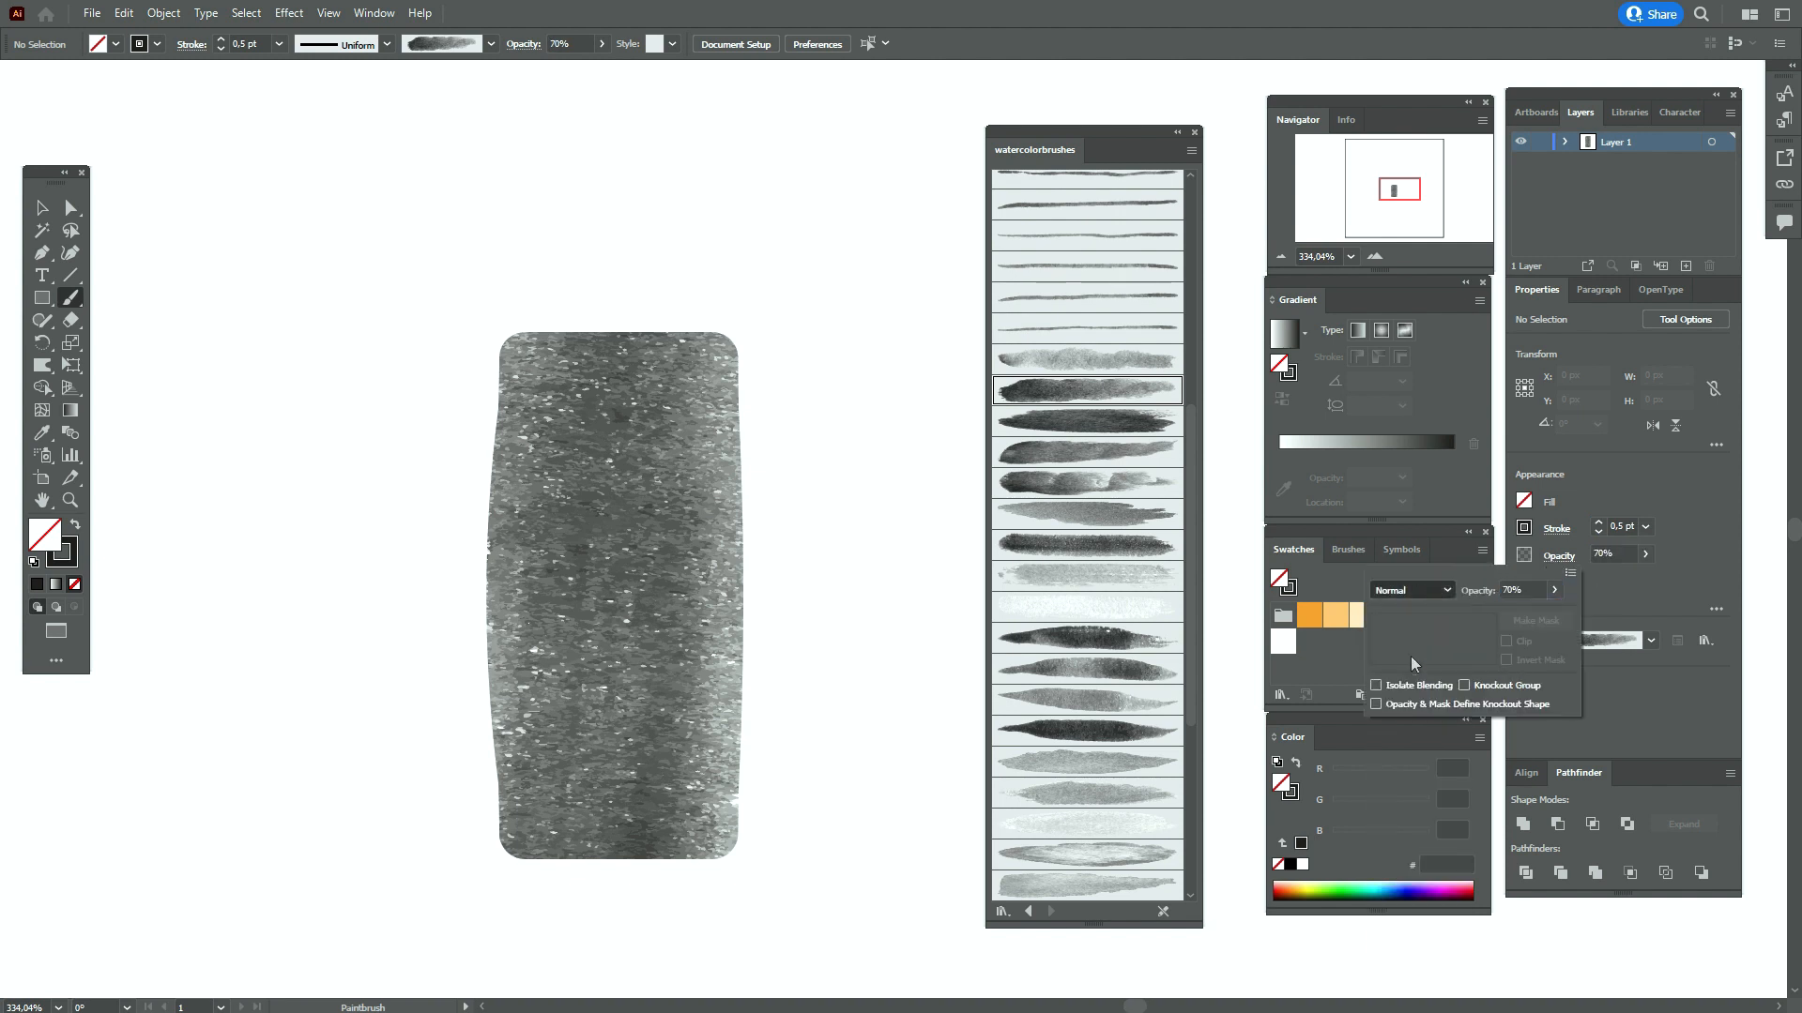
pyautogui.click(684, 547)
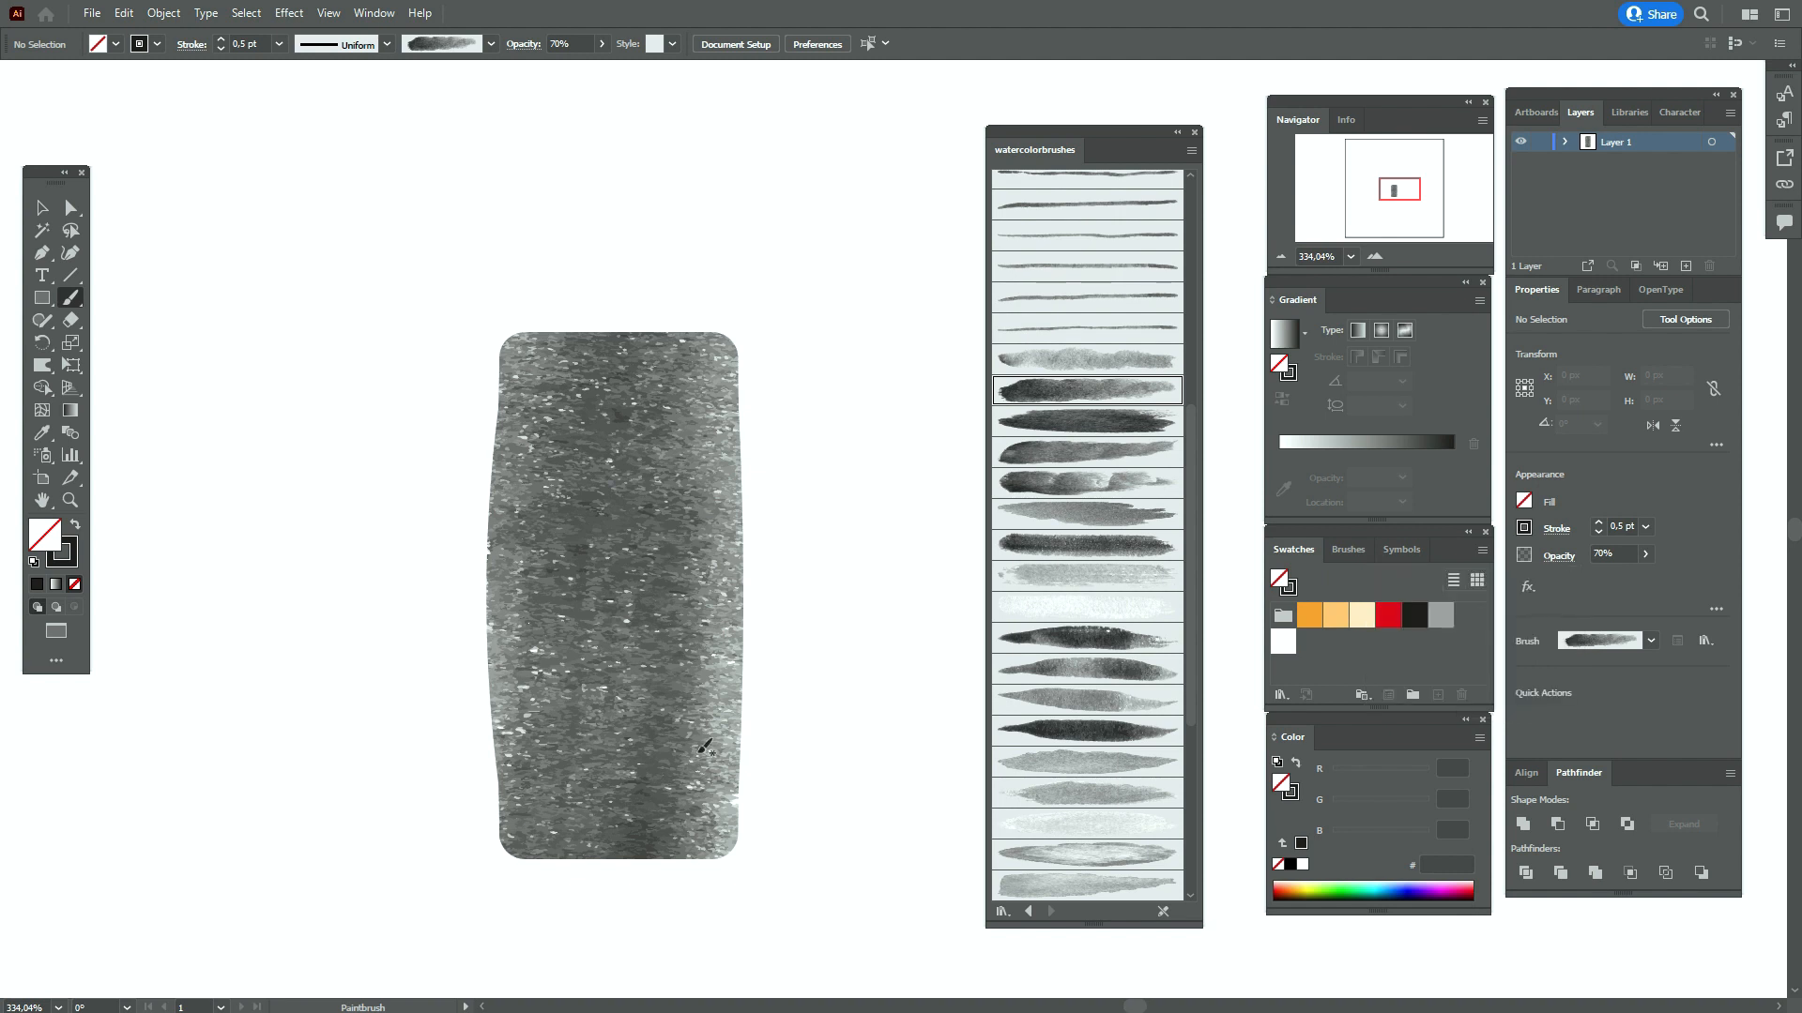
# Paint a vertical shading stroke about 78 px long over the clipped shape, turn its dark end upwards and position it inside the shape
pyautogui.moveTo(668, 774)
pyautogui.mouseDown()
pyautogui.moveTo(663, 569)
pyautogui.moveTo(689, 414)
pyautogui.mouseUp()
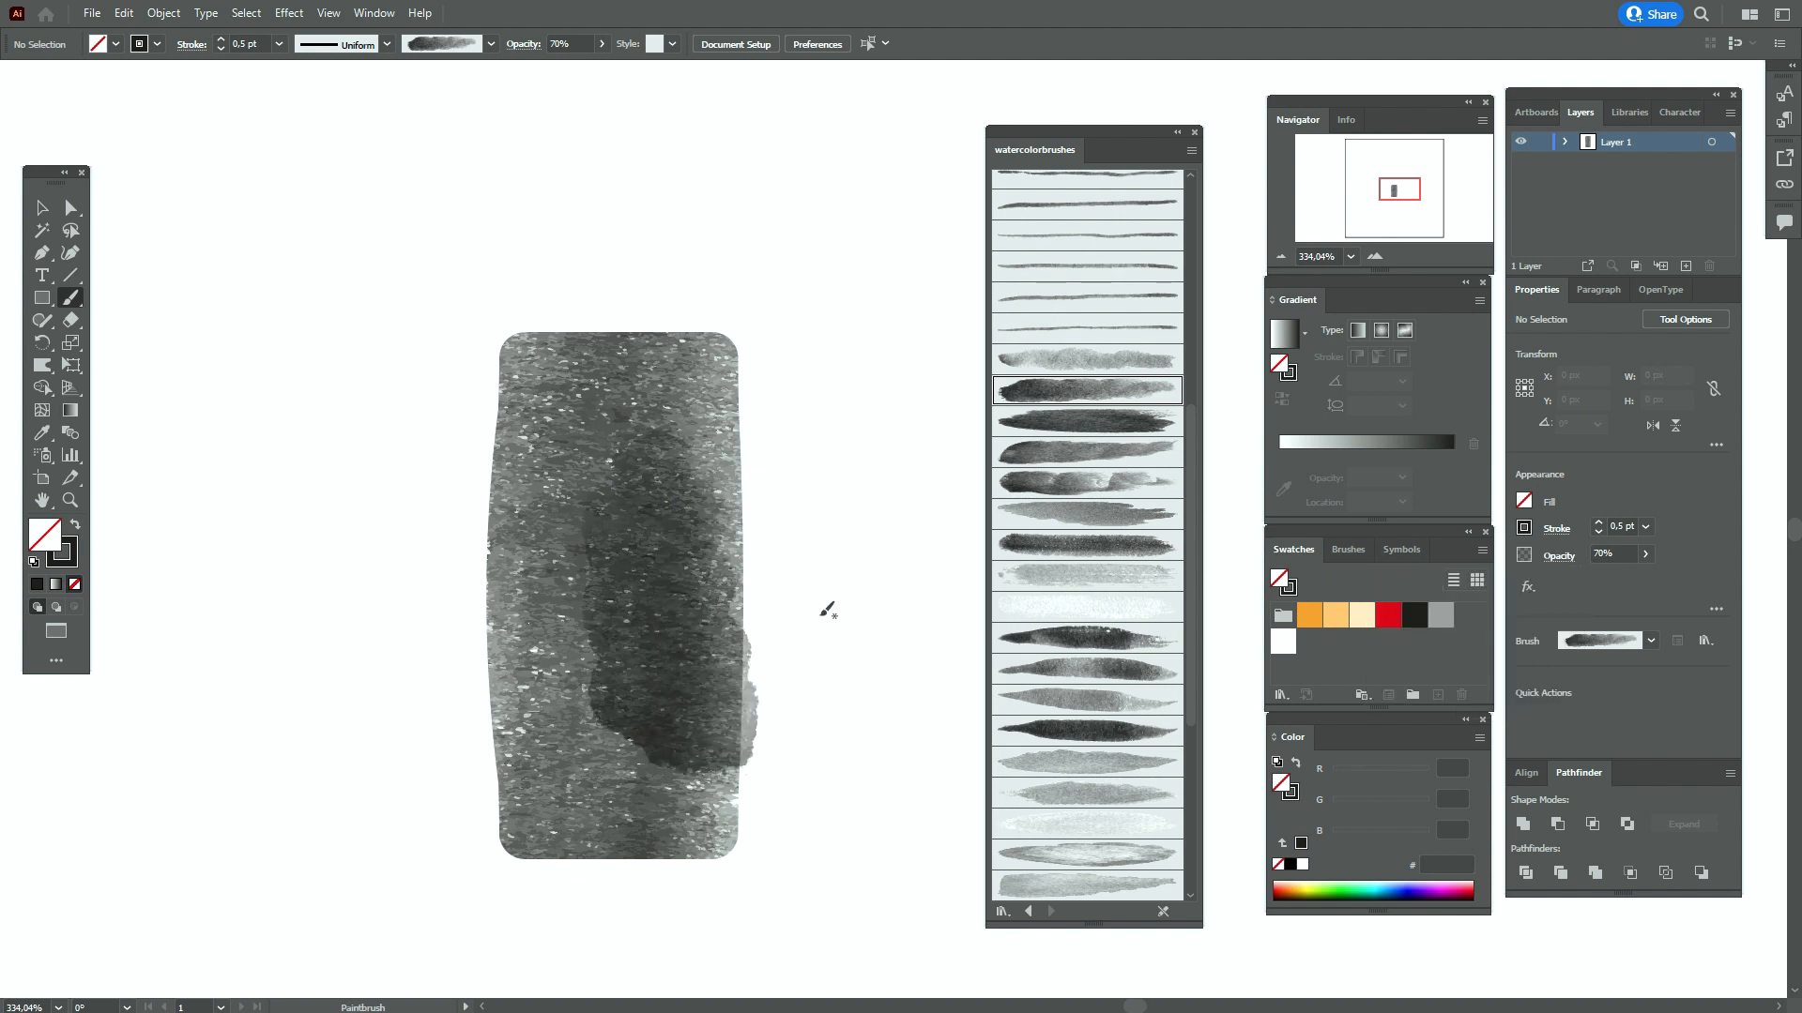
pyautogui.click(41, 209)
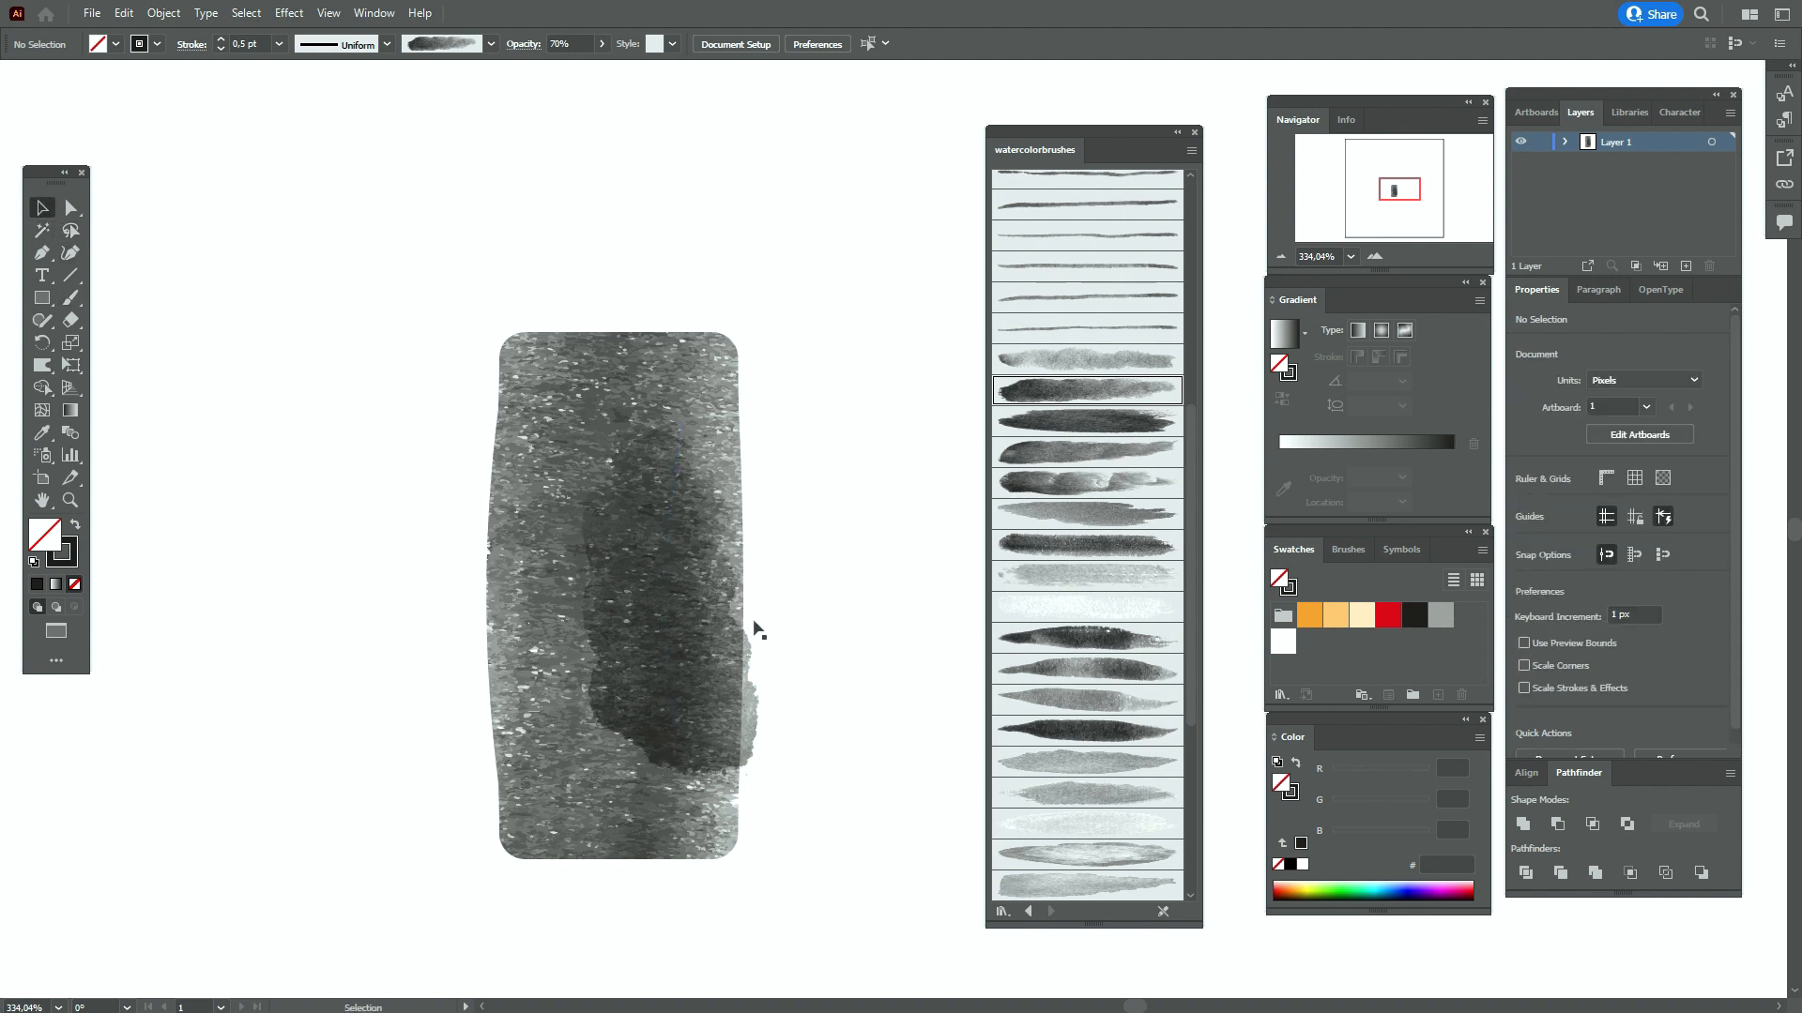
pyautogui.moveTo(693, 621)
pyautogui.mouseDown()
pyautogui.moveTo(673, 617)
pyautogui.moveTo(673, 652)
pyautogui.moveTo(525, 605)
pyautogui.moveTo(552, 689)
pyautogui.moveTo(499, 648)
pyautogui.moveTo(518, 640)
pyautogui.mouseUp()
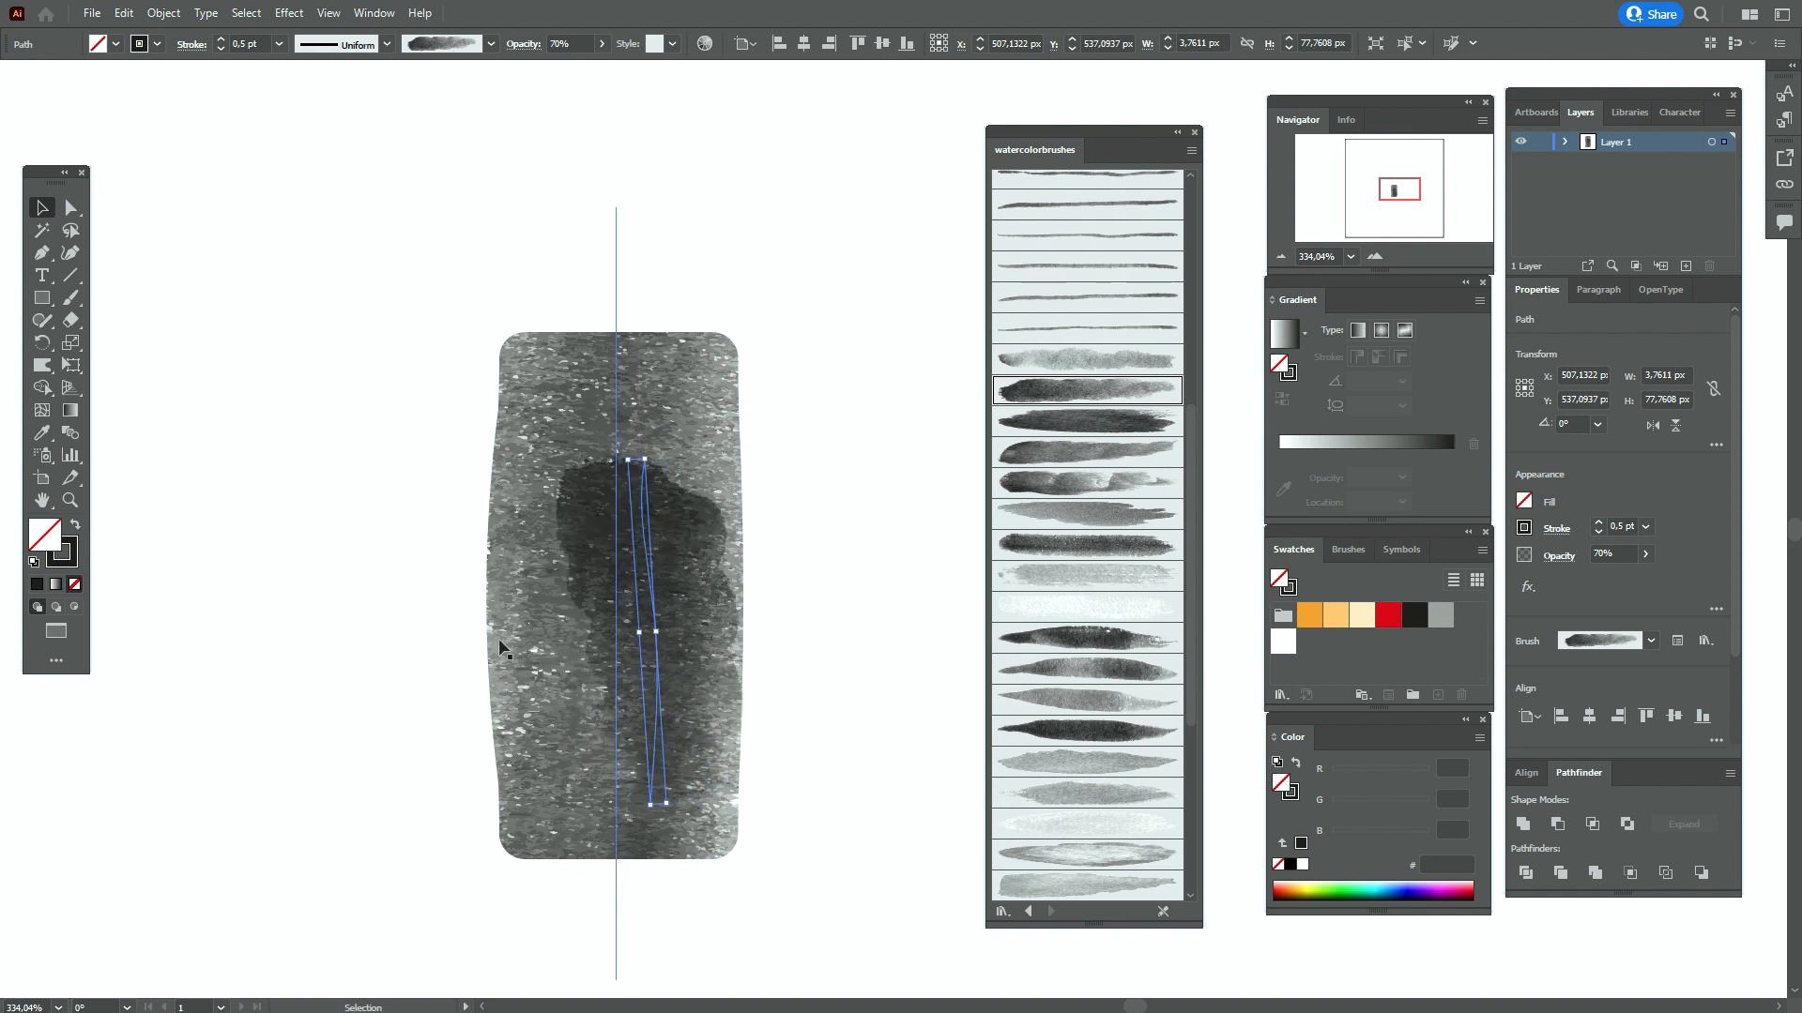
pyautogui.moveTo(684, 559); pyautogui.dragTo(661, 547)
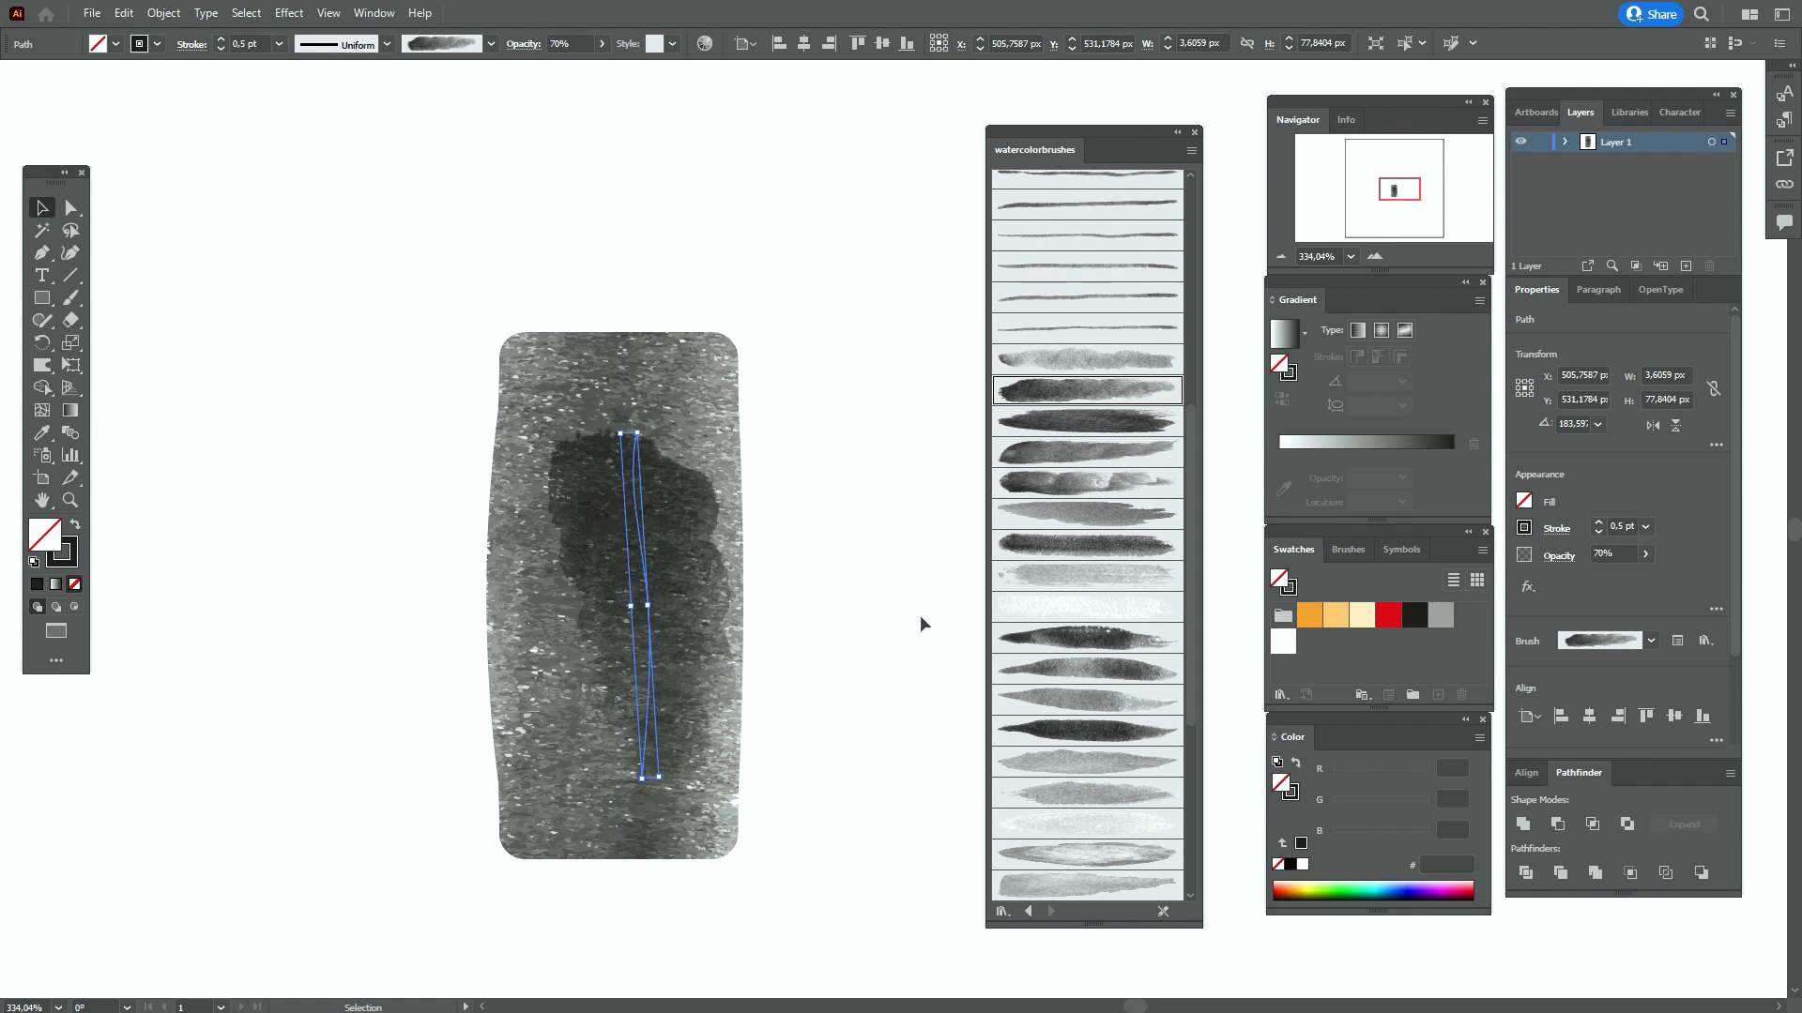
pyautogui.click(857, 615)
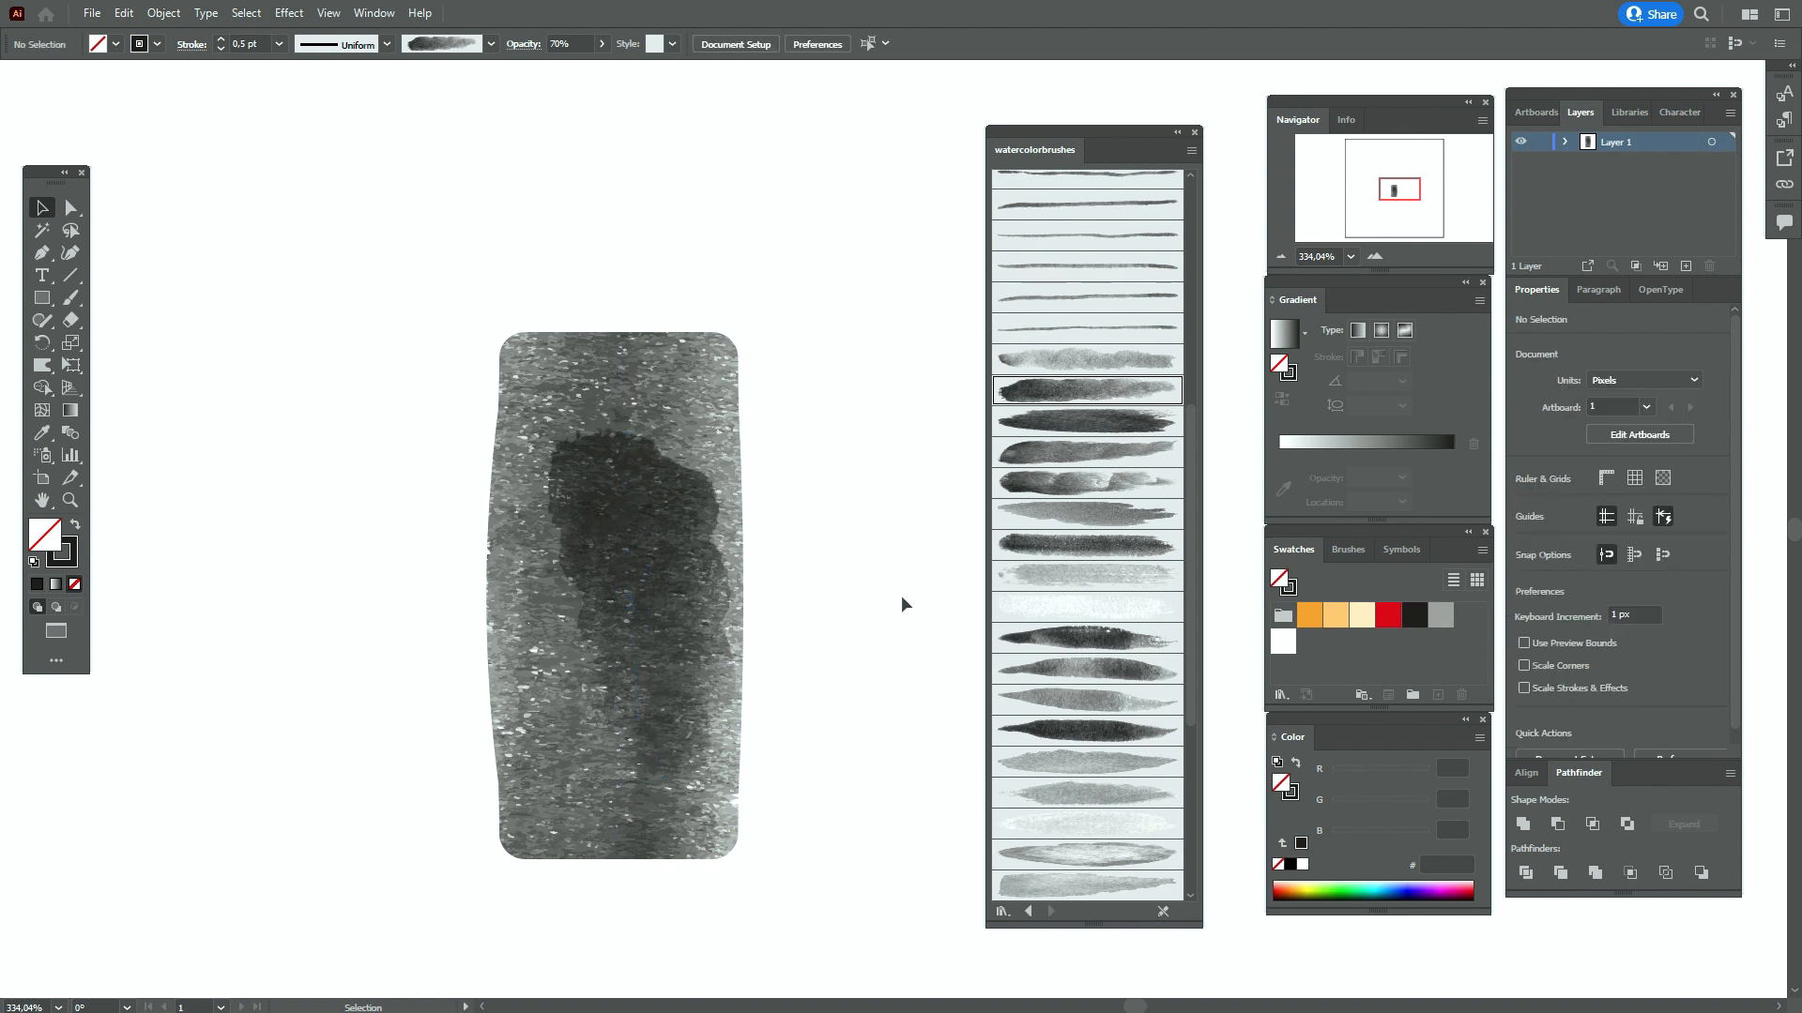
# Lengthen the dark shading stroke to about 93 px and shift it slightly towards the shape's right side
pyautogui.click(625, 441)
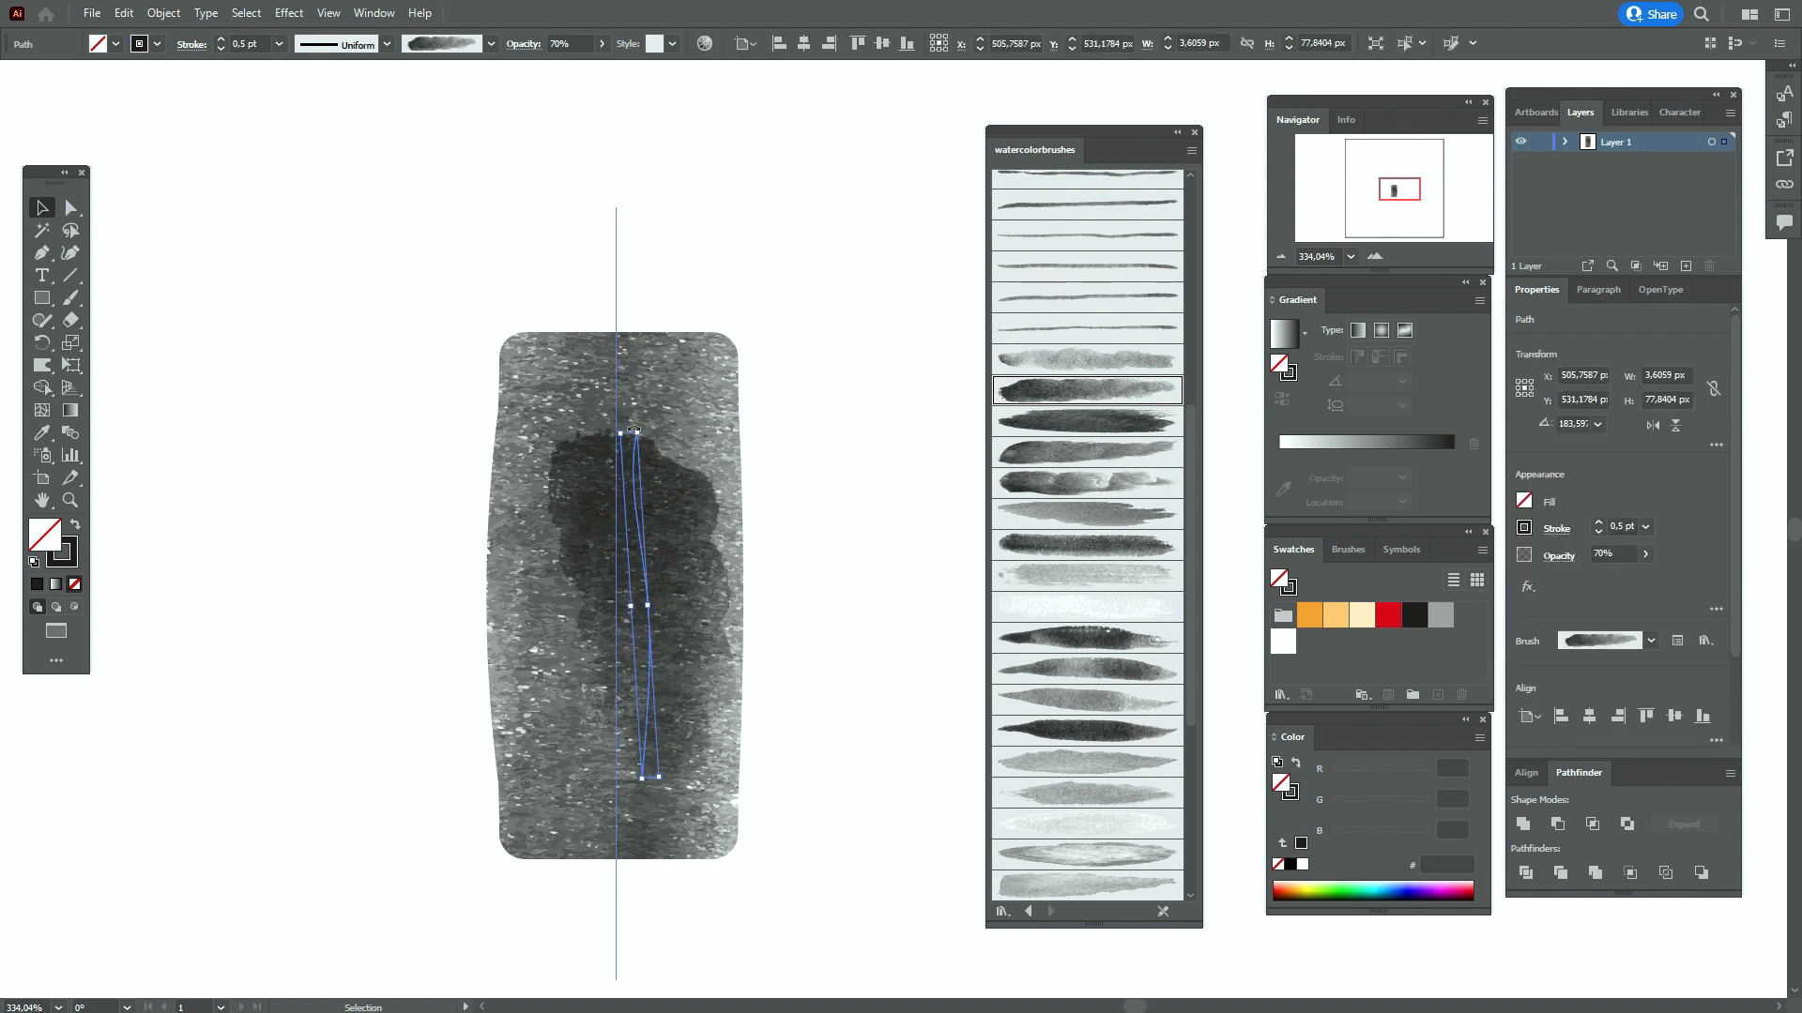
pyautogui.moveTo(626, 439); pyautogui.dragTo(629, 367)
pyautogui.moveTo(677, 531); pyautogui.dragTo(685, 565)
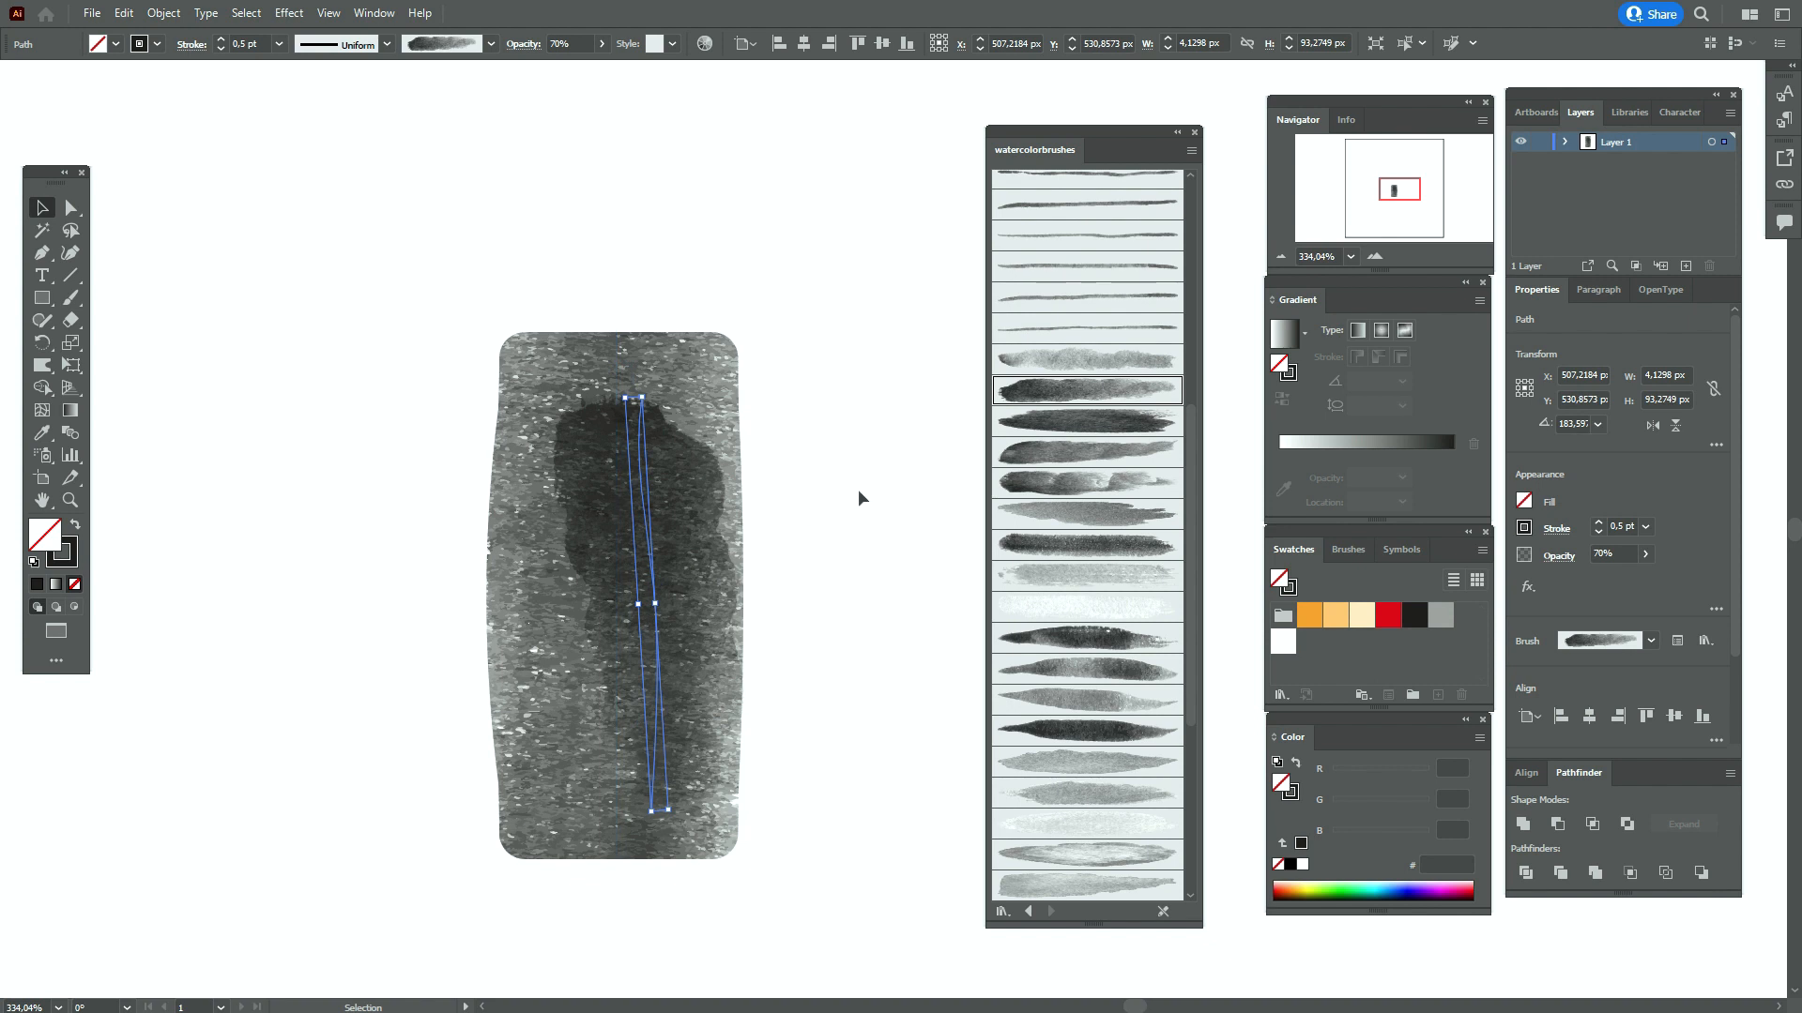
pyautogui.click(859, 492)
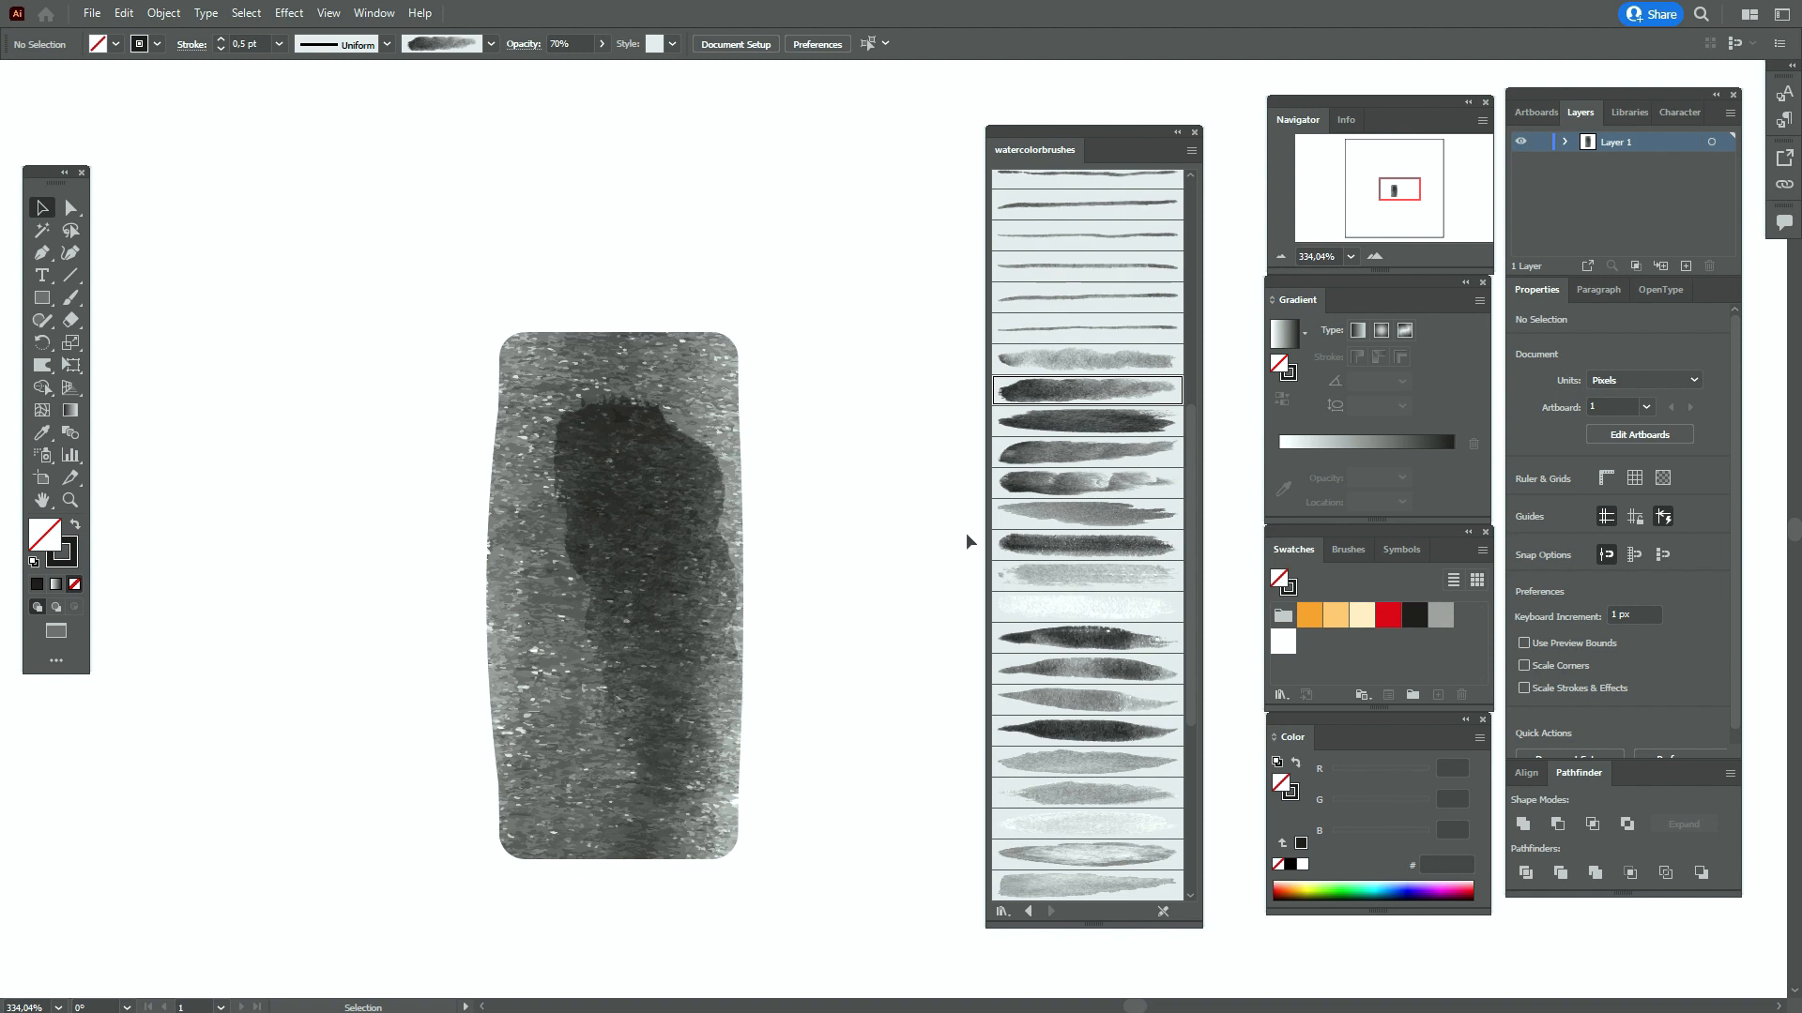
# Choose a thin line watercolor brush for the Paintbrush tool and set its opacity to 50%
pyautogui.scroll(3, 1070, 555)
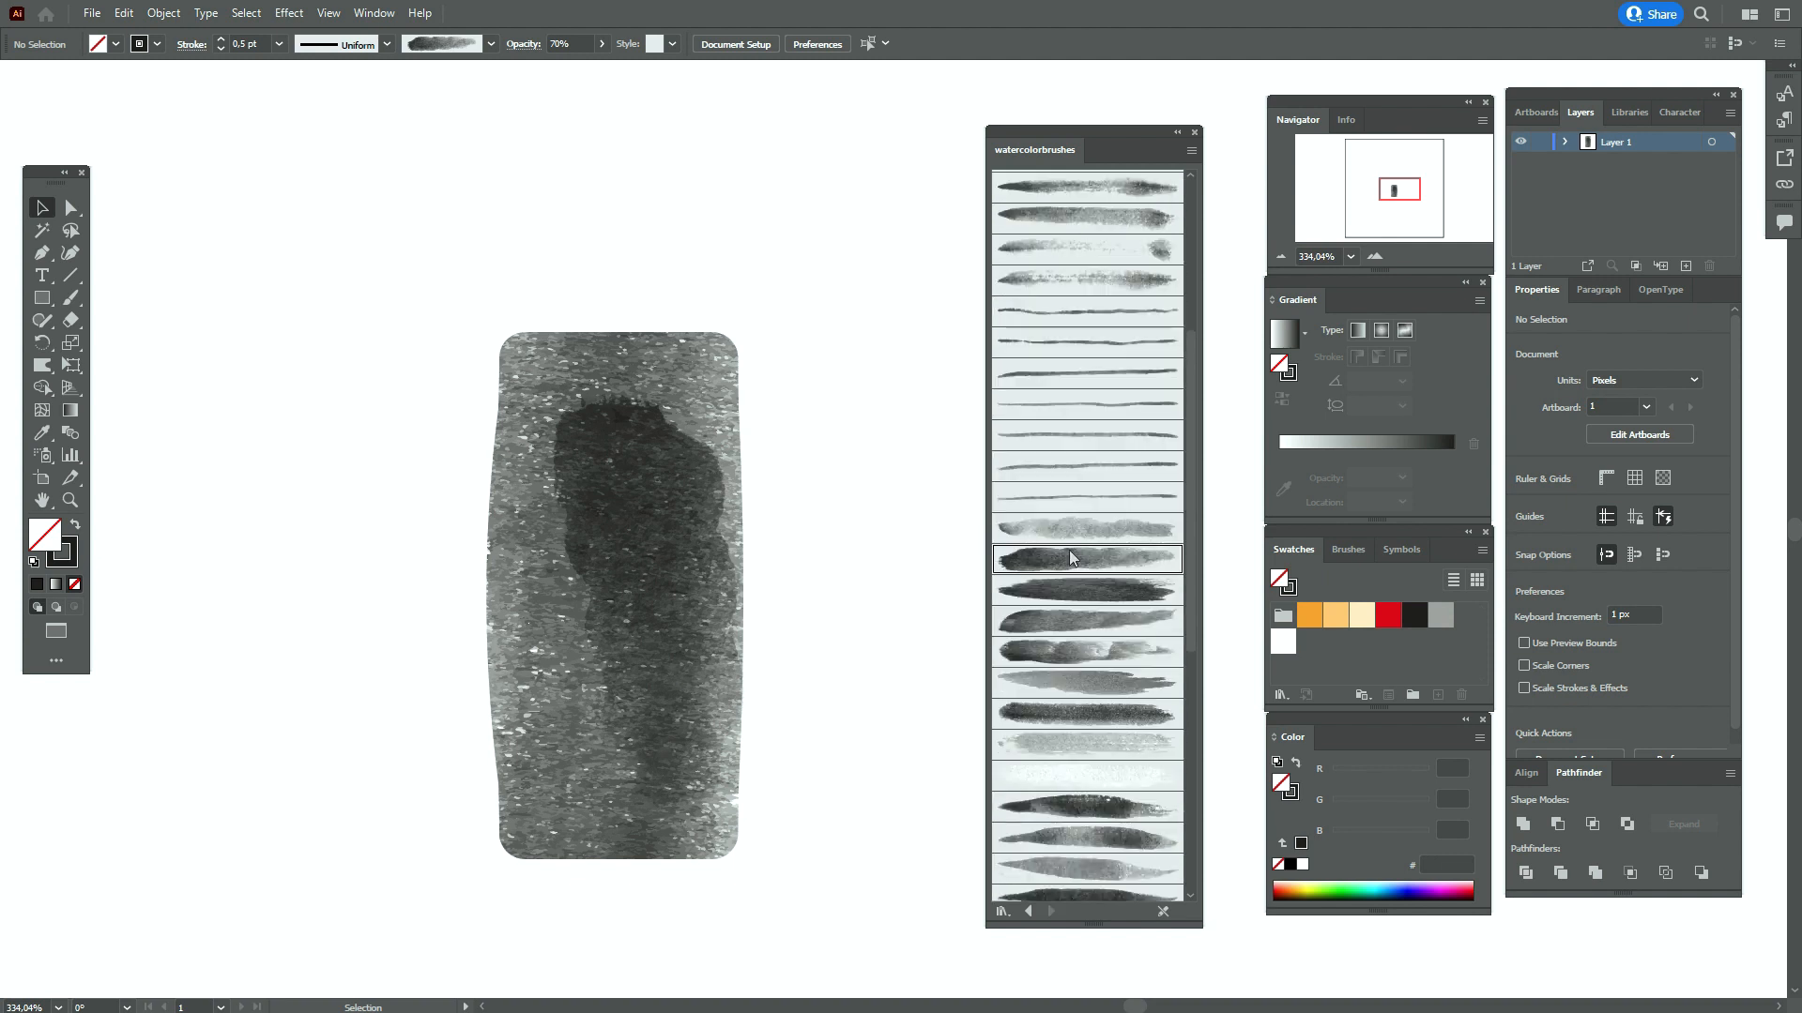
pyautogui.click(1073, 377)
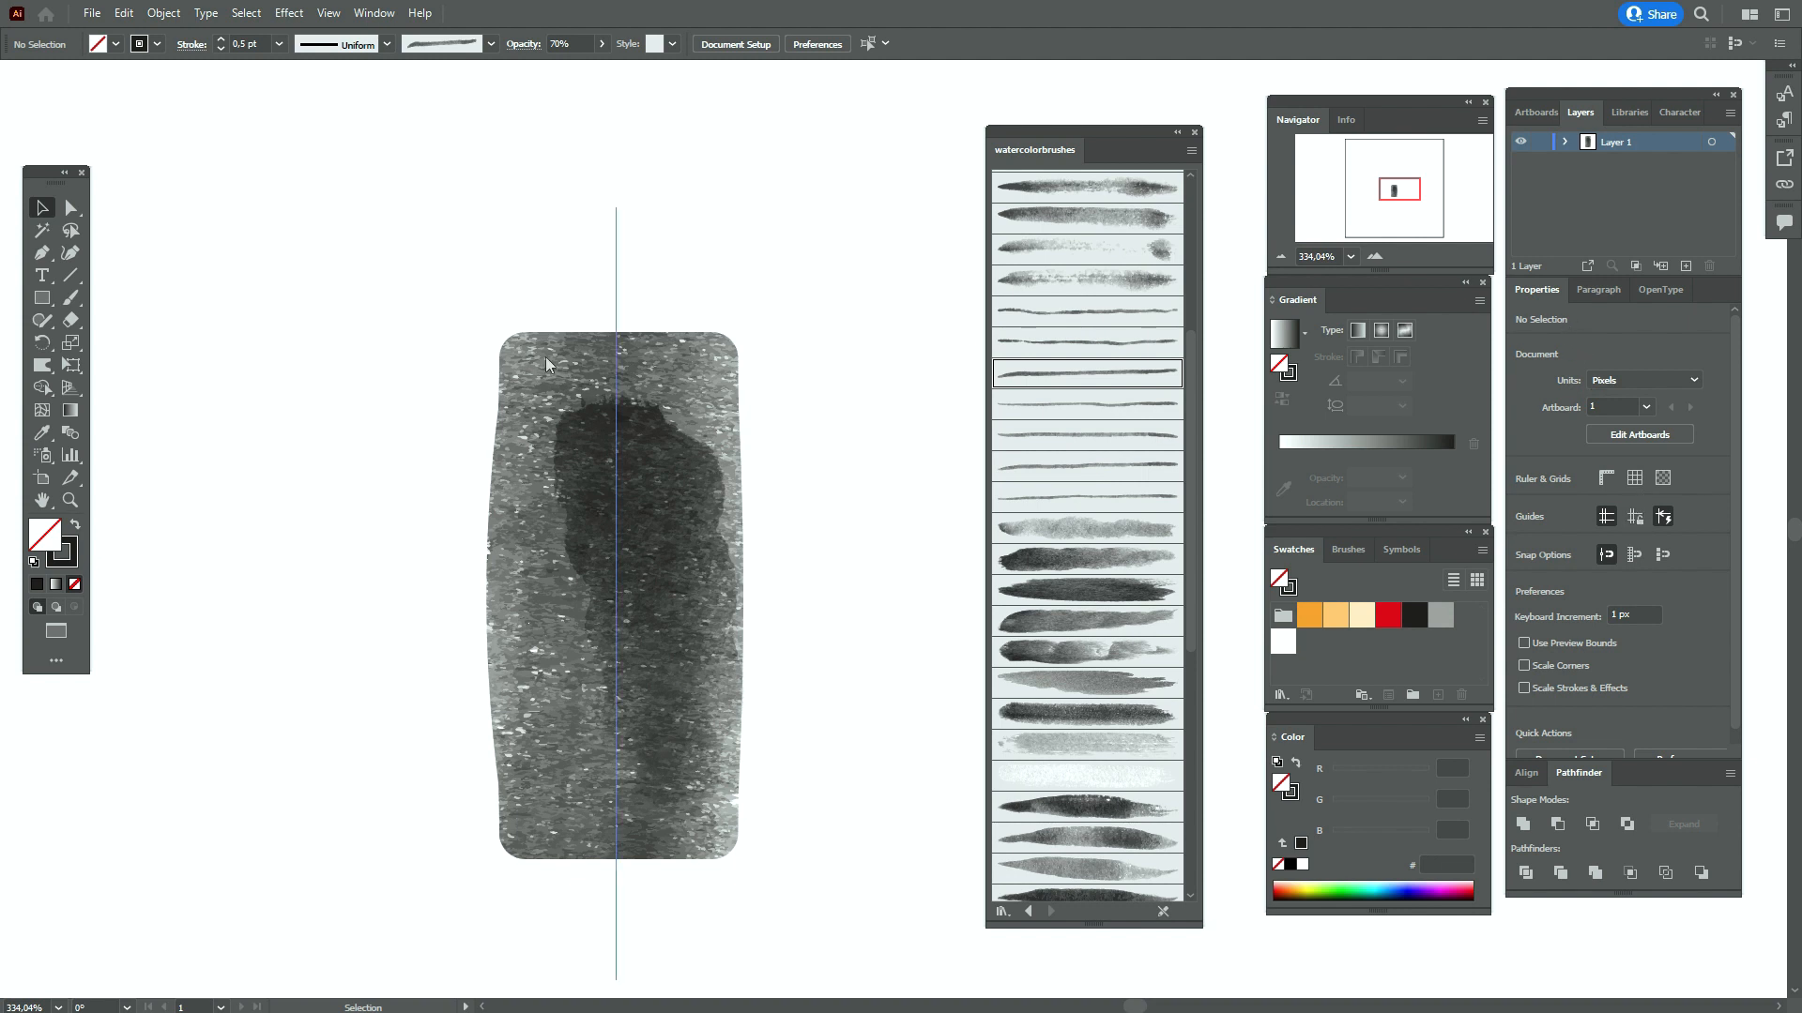
pyautogui.click(73, 299)
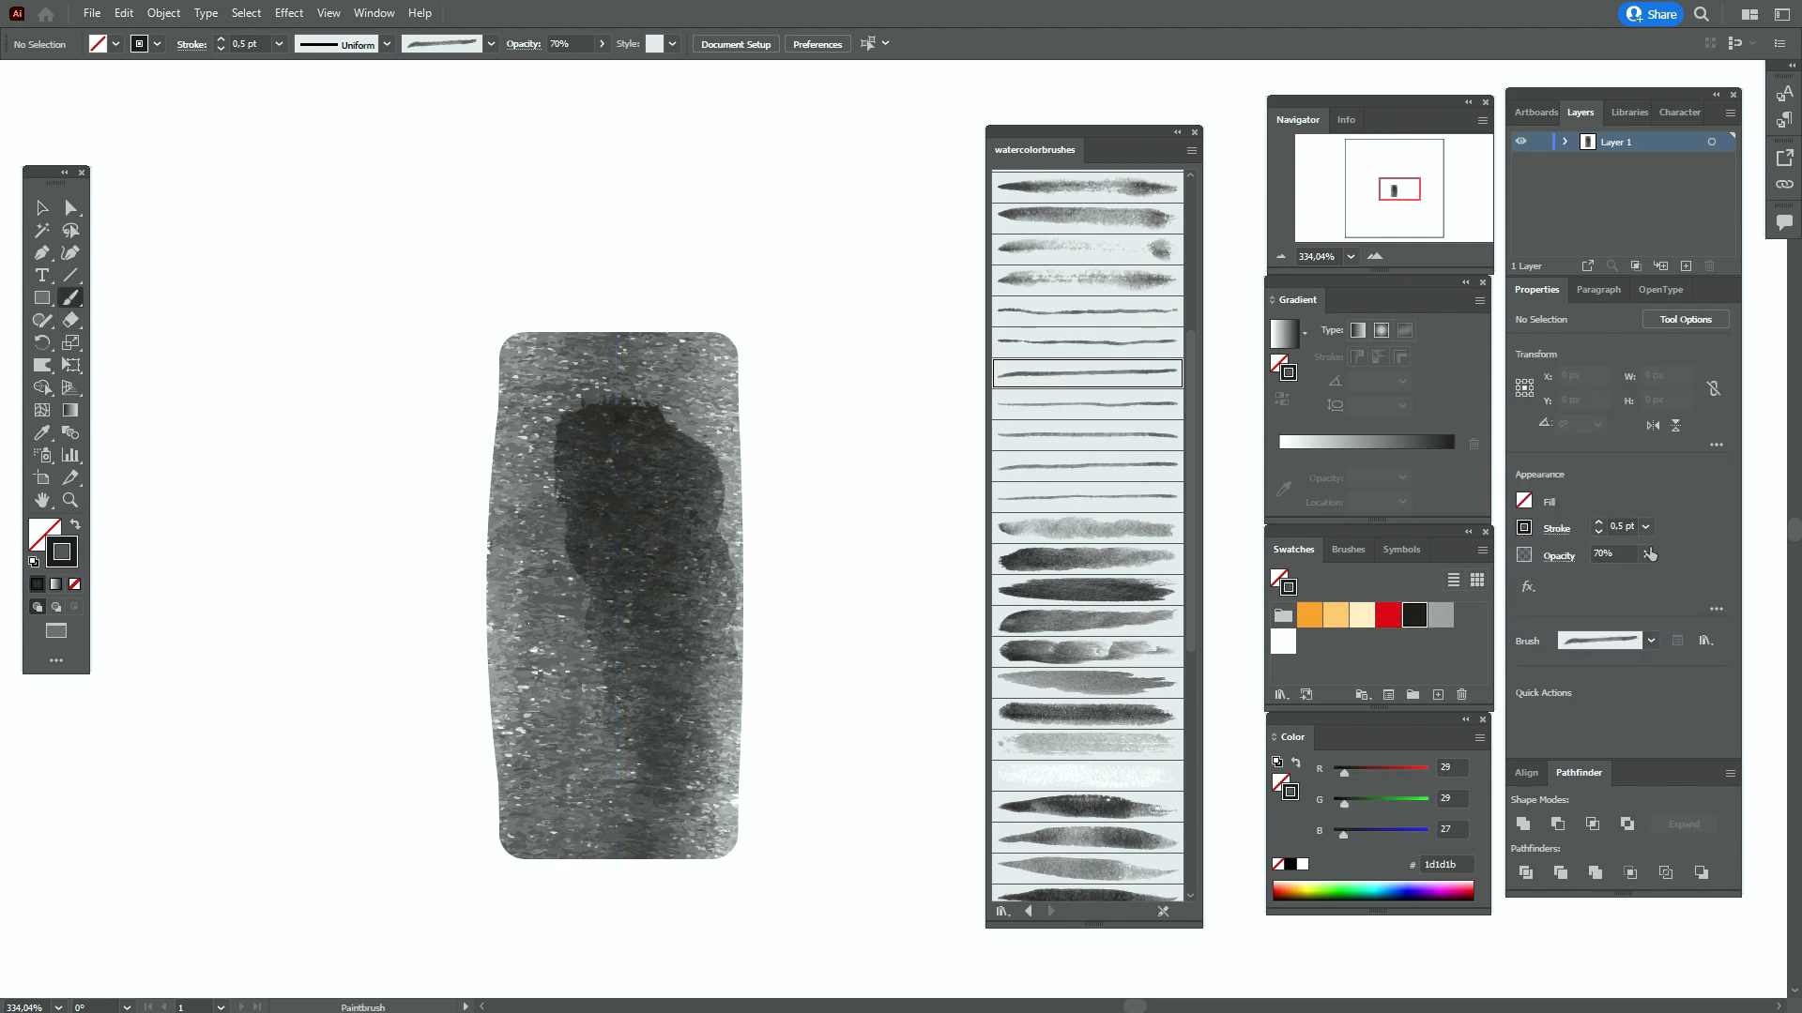
pyautogui.click(1605, 555)
pyautogui.doubleClick(1592, 554)
pyautogui.write('50')
pyautogui.click(1557, 556)
pyautogui.click(1642, 588)
# Paint thin dark outline strokes along the top, left and bottom edges of the clipped shape
pyautogui.click(70, 500)
pyautogui.click(843, 581)
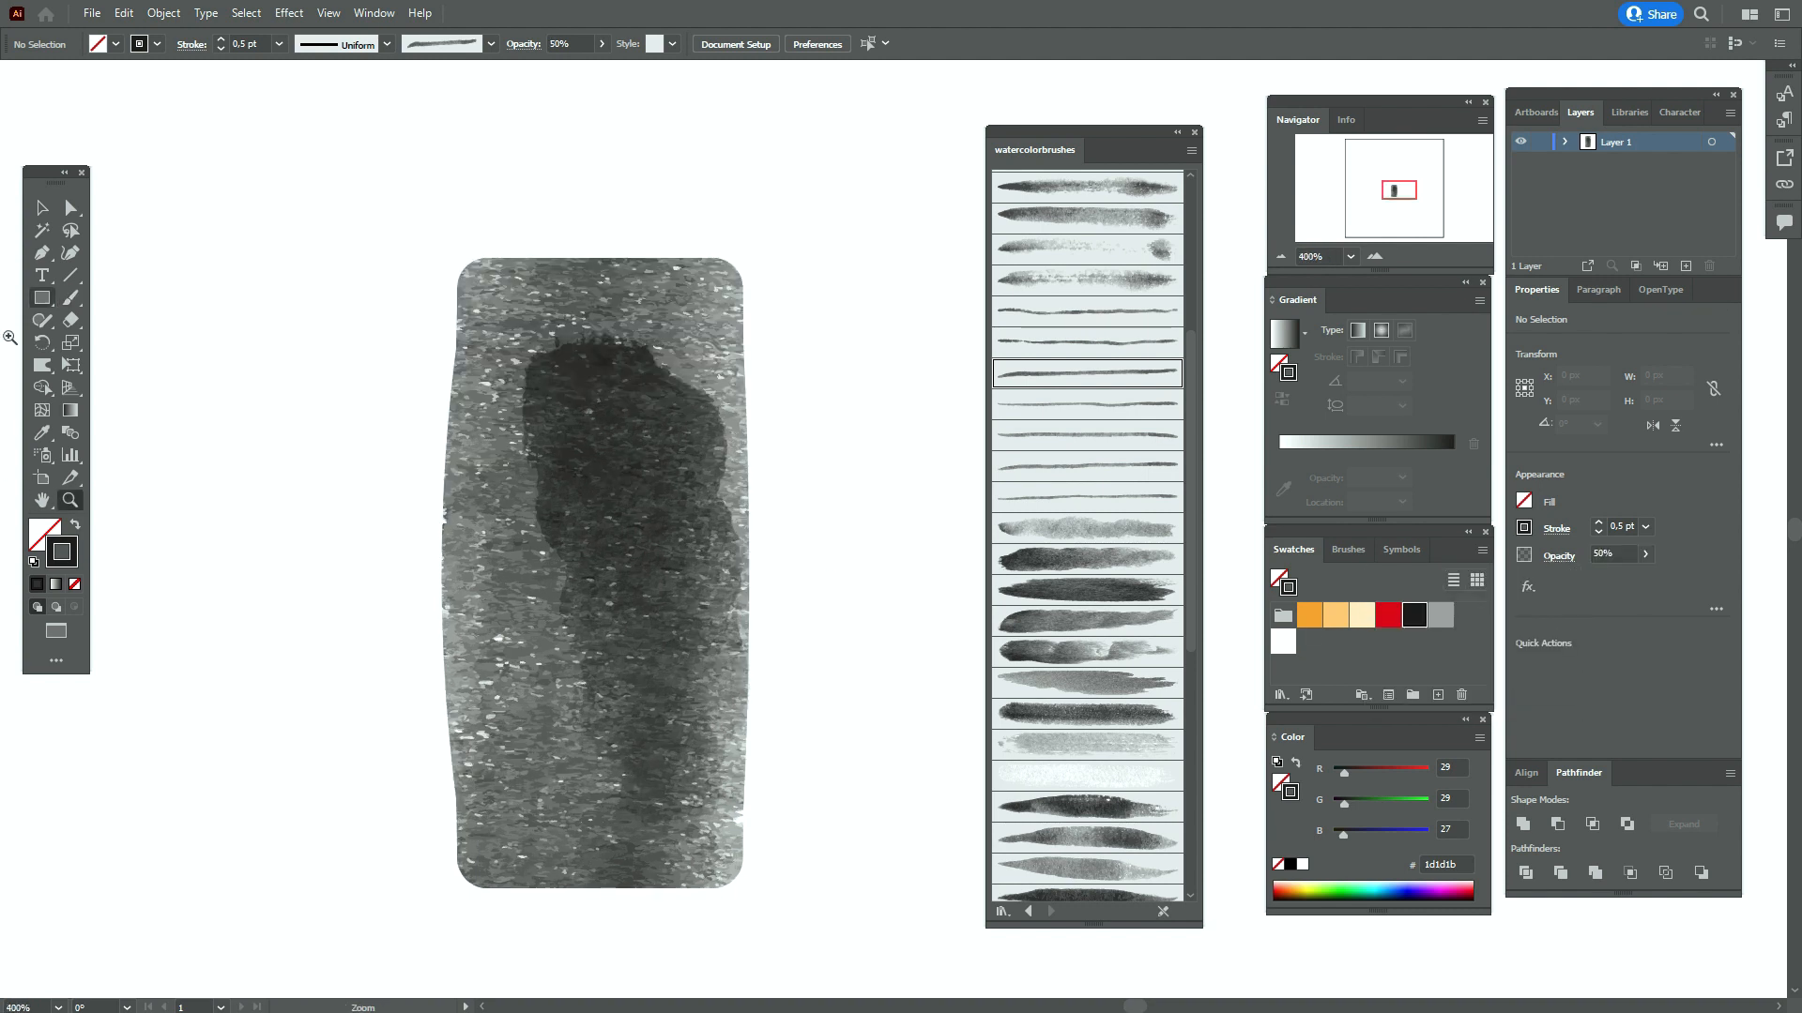
pyautogui.click(70, 297)
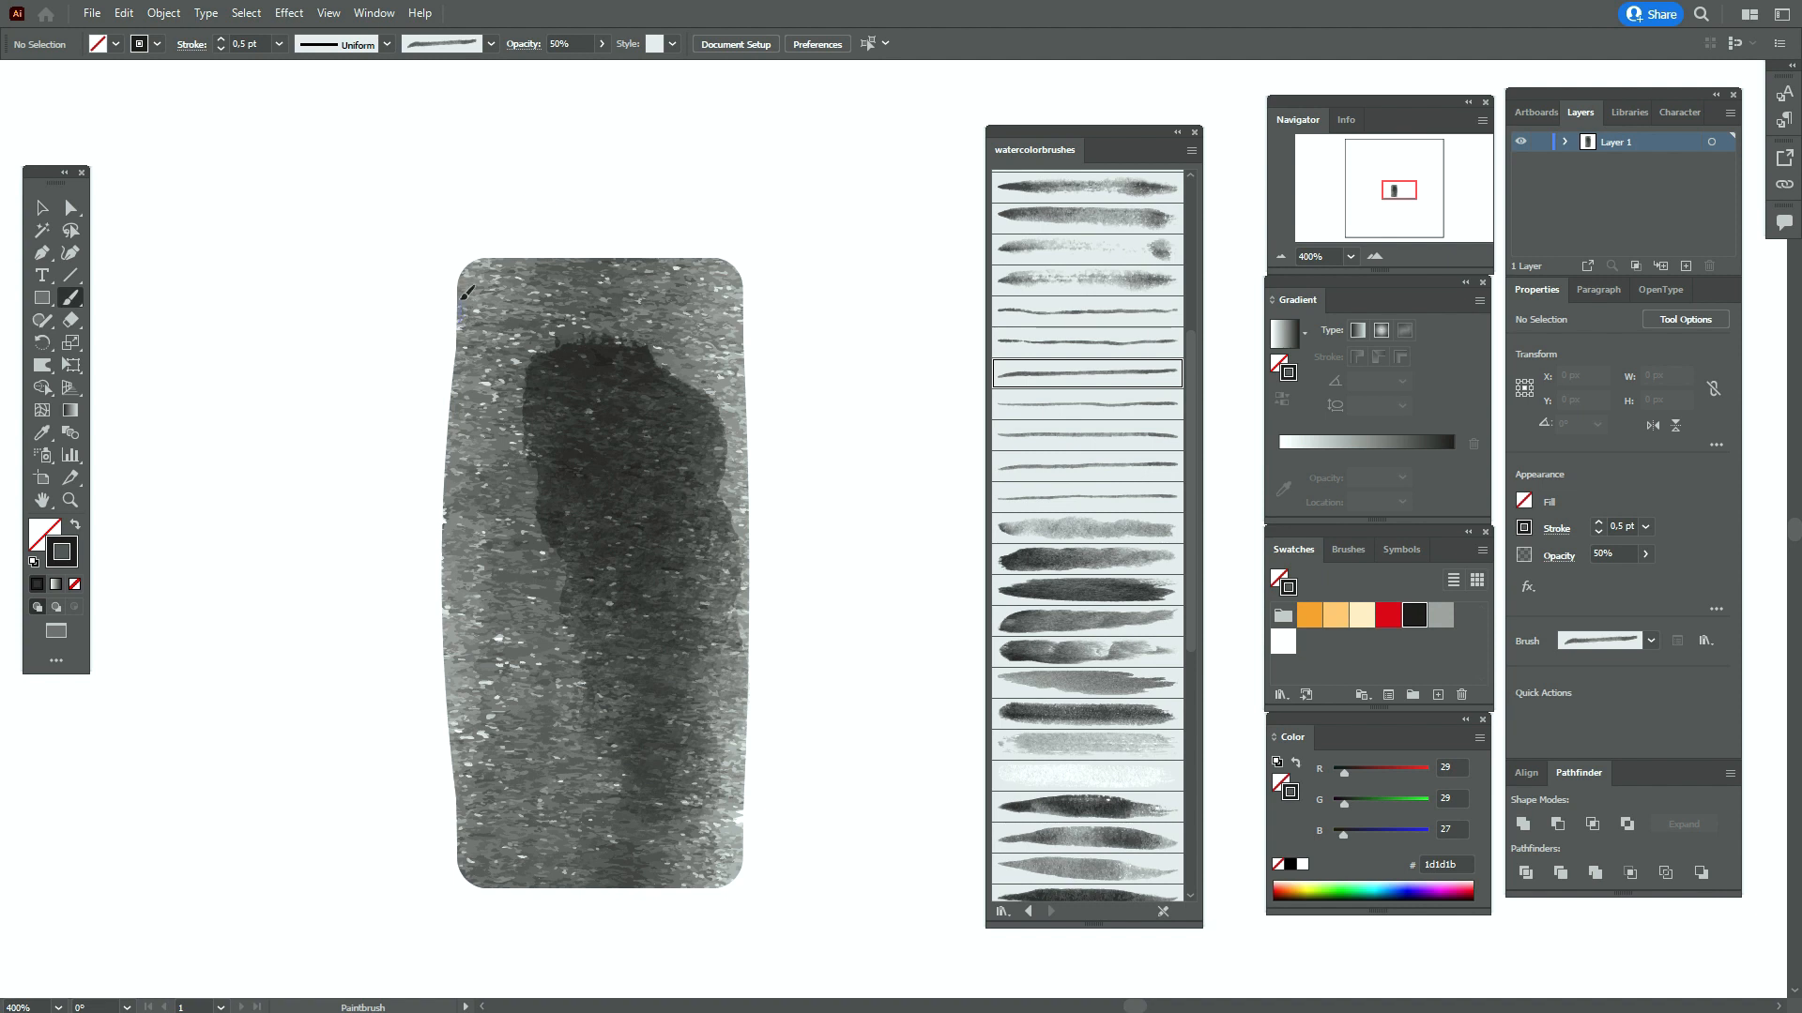
pyautogui.moveTo(489, 264); pyautogui.dragTo(580, 263)
pyautogui.moveTo(709, 265); pyautogui.dragTo(715, 268)
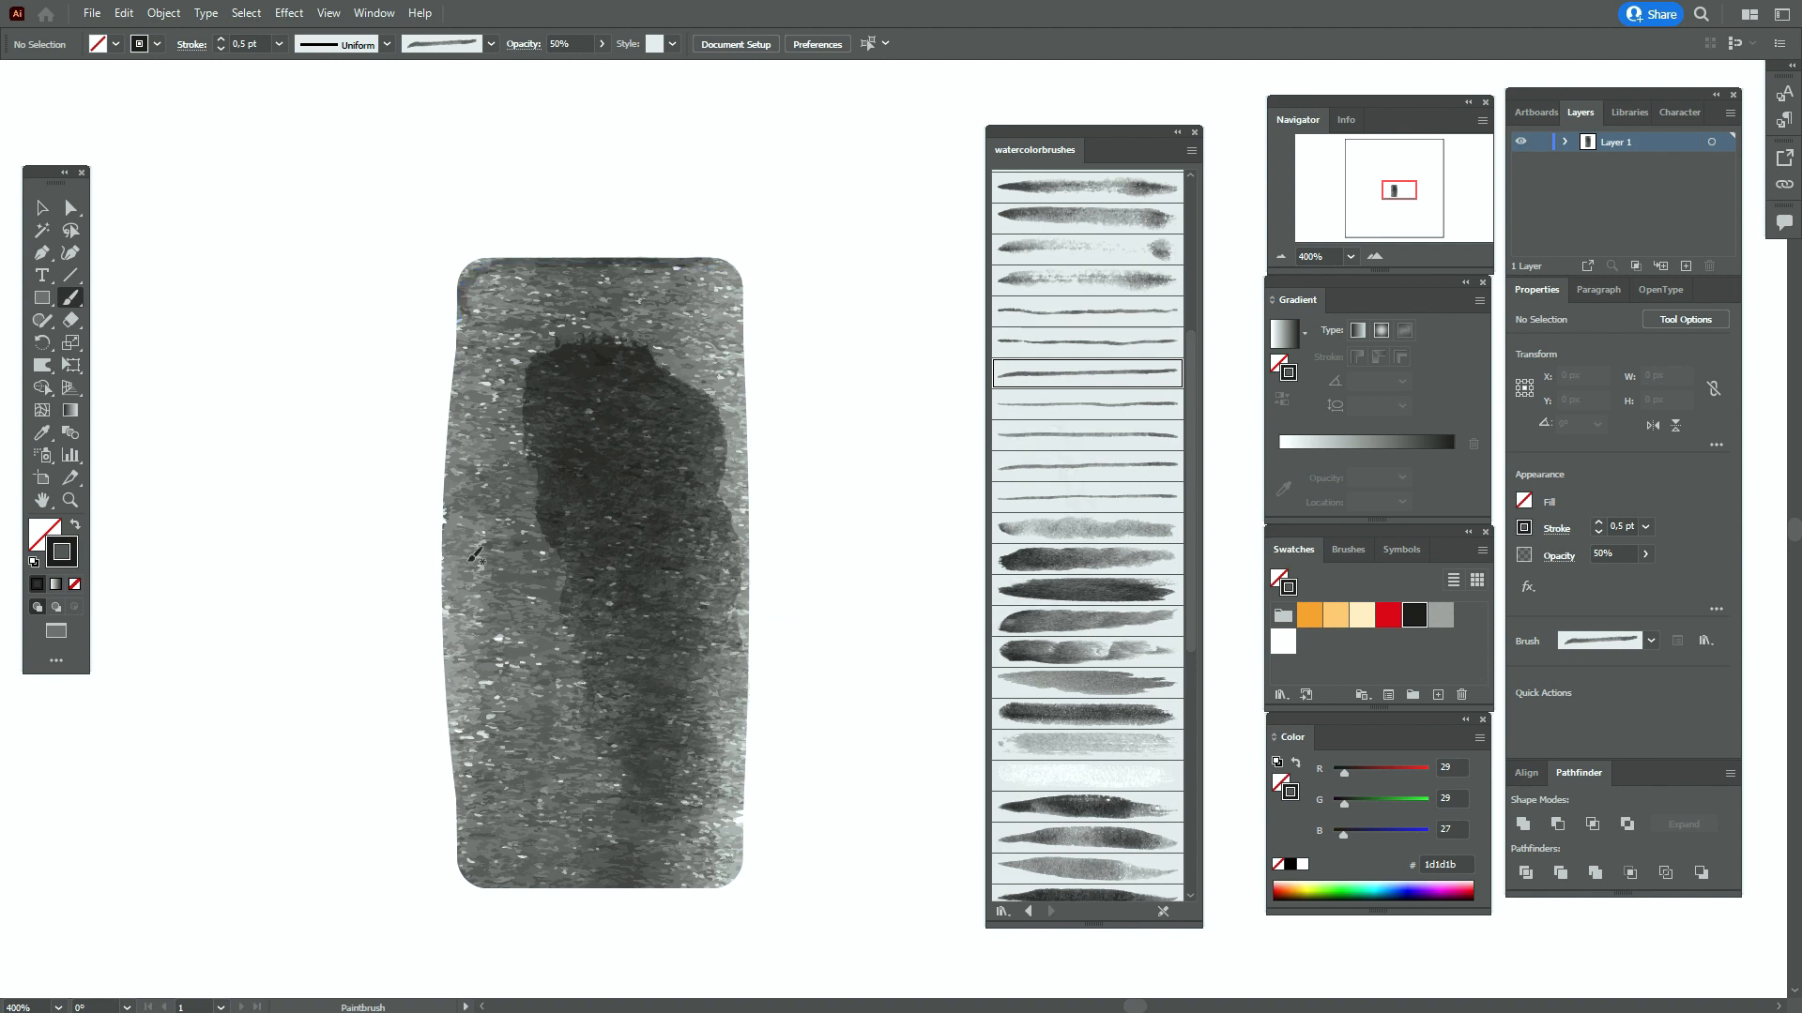
pyautogui.moveTo(463, 352); pyautogui.dragTo(460, 363)
pyautogui.moveTo(453, 543)
pyautogui.mouseDown()
pyautogui.moveTo(457, 765)
pyautogui.moveTo(708, 882)
pyautogui.mouseUp()
pyautogui.press('v')
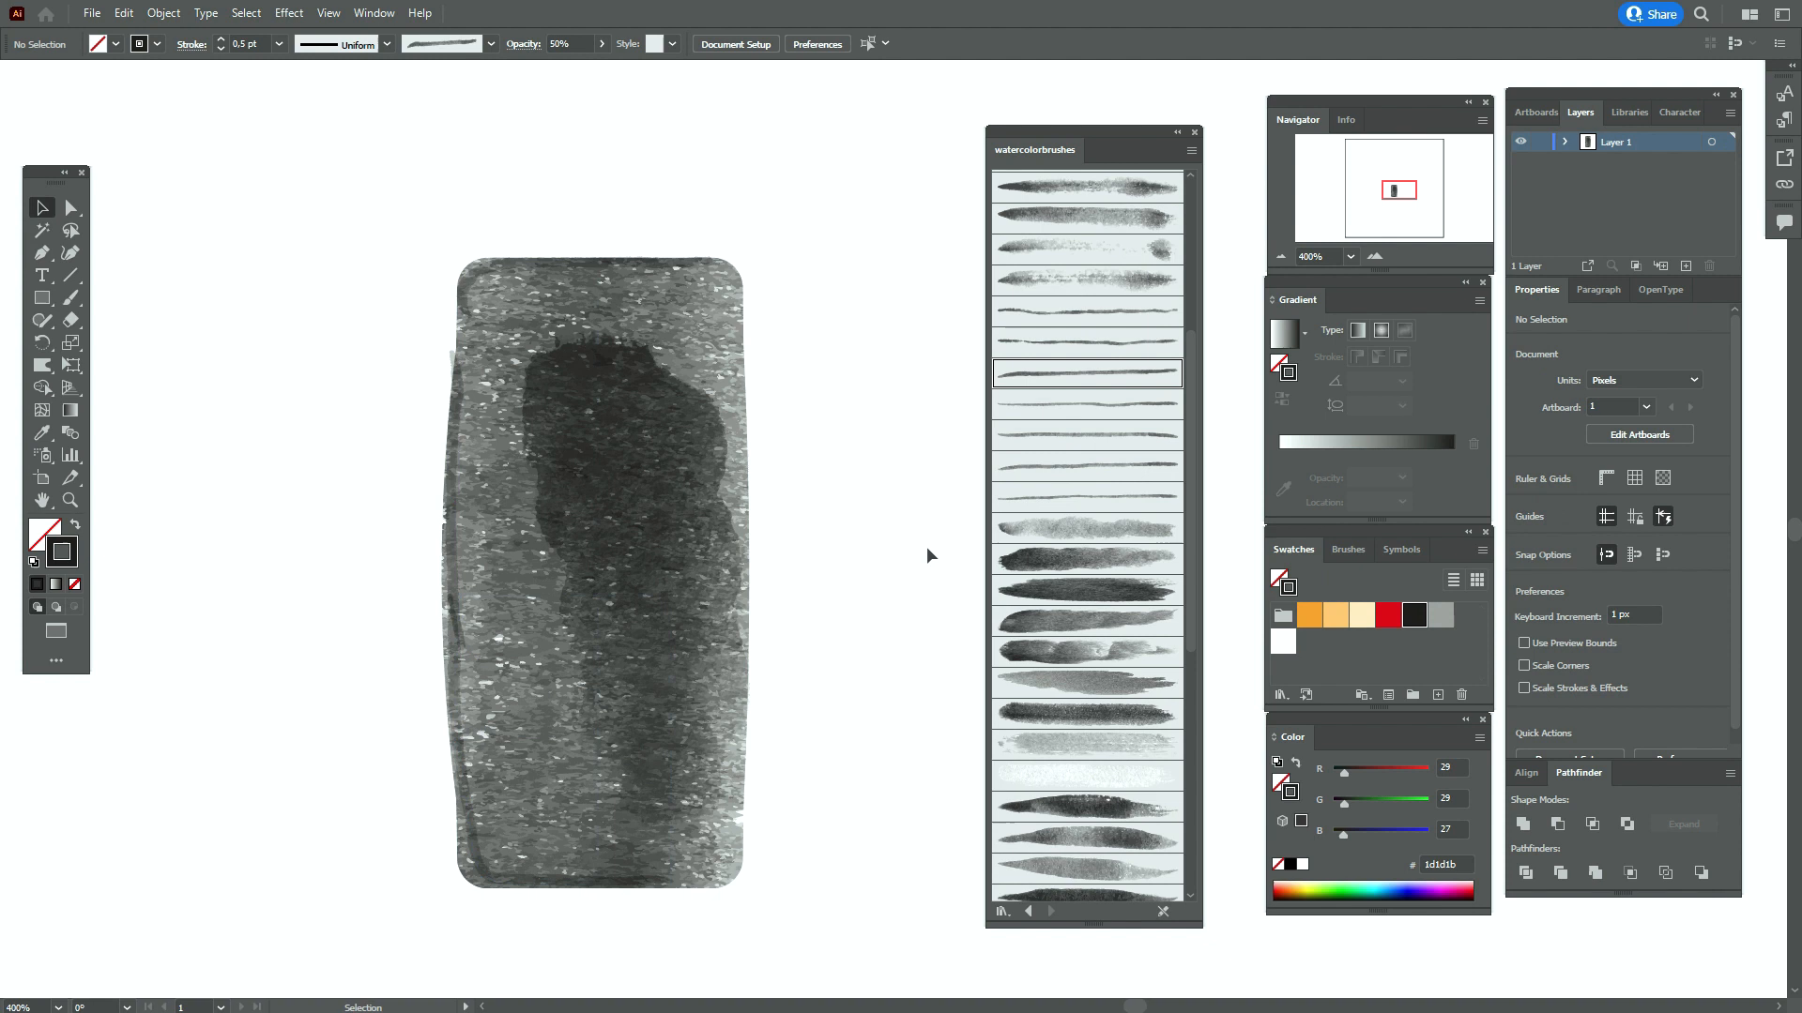
# Paint thin dark strokes around the shape's upper right and lower right corners to continue the outline
pyautogui.press('b')
pyautogui.moveTo(663, 269); pyautogui.dragTo(736, 271)
pyautogui.moveTo(617, 876); pyautogui.dragTo(697, 871)
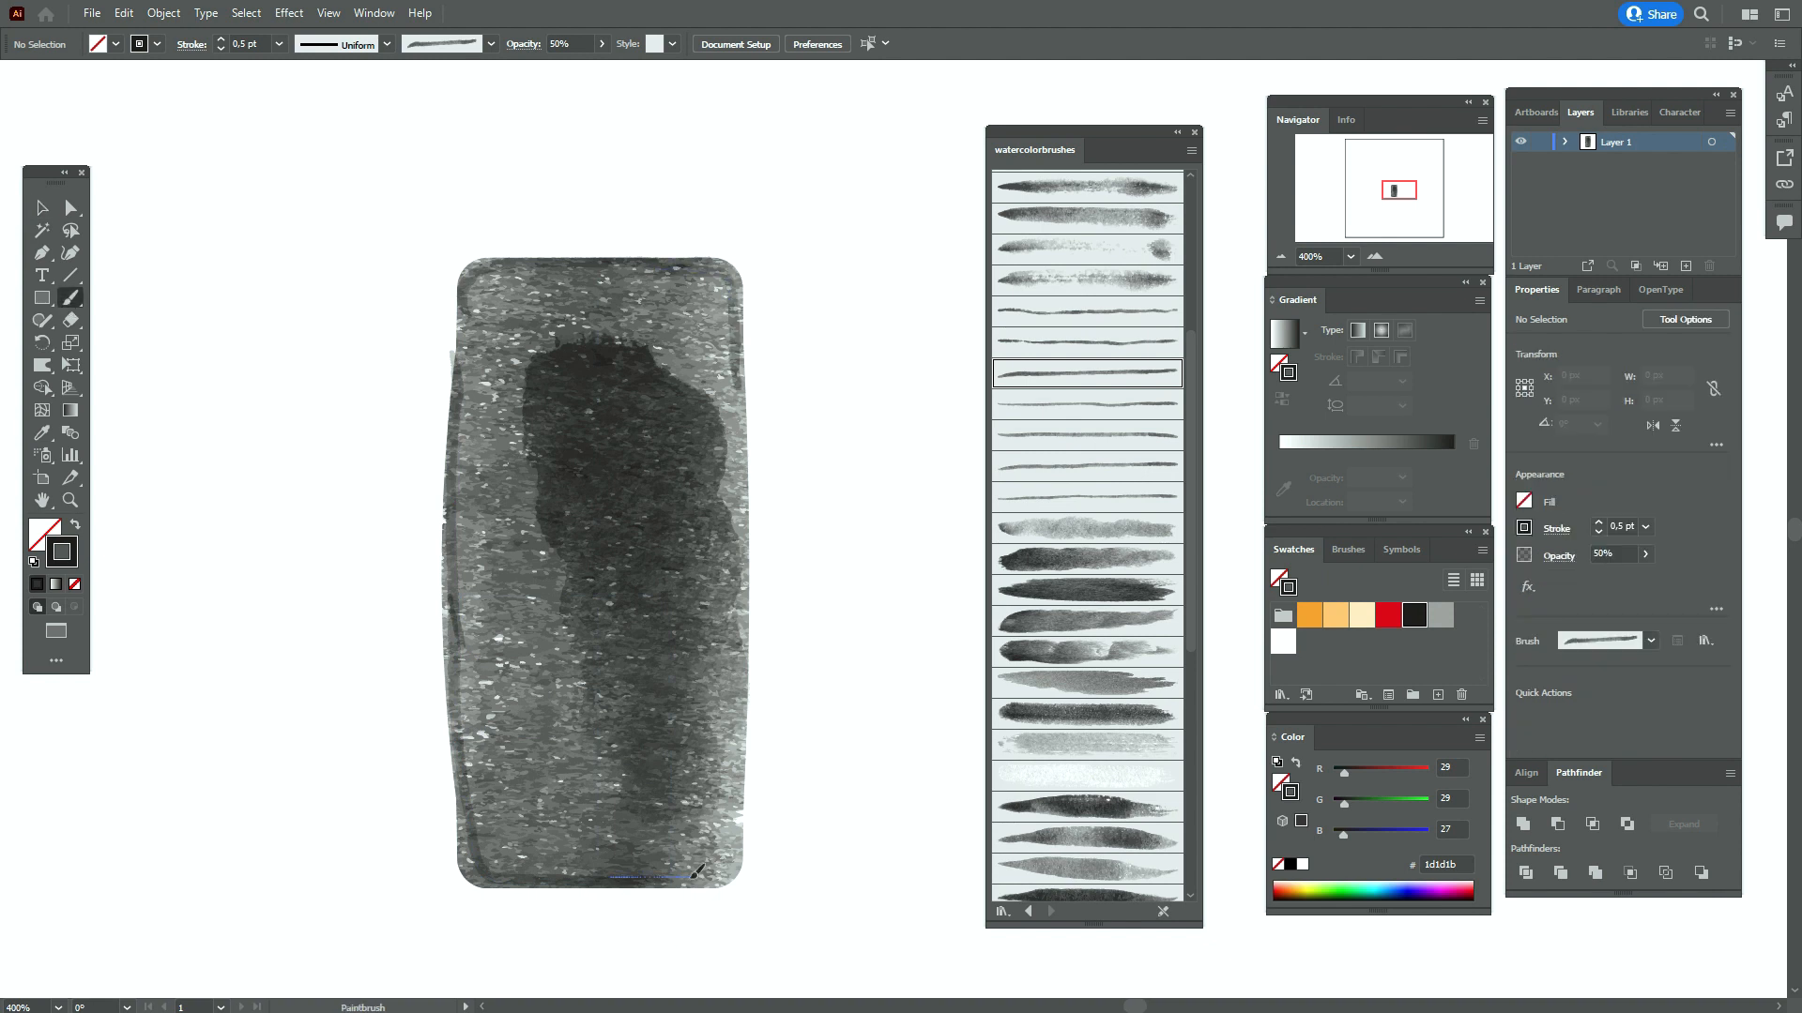
pyautogui.moveTo(742, 778); pyautogui.dragTo(736, 722)
# Pull the upper end of the left outline stroke inside the shape and paint another thin stroke along the middle of the right edge
pyautogui.press('a')
pyautogui.moveTo(453, 353); pyautogui.dragTo(467, 350)
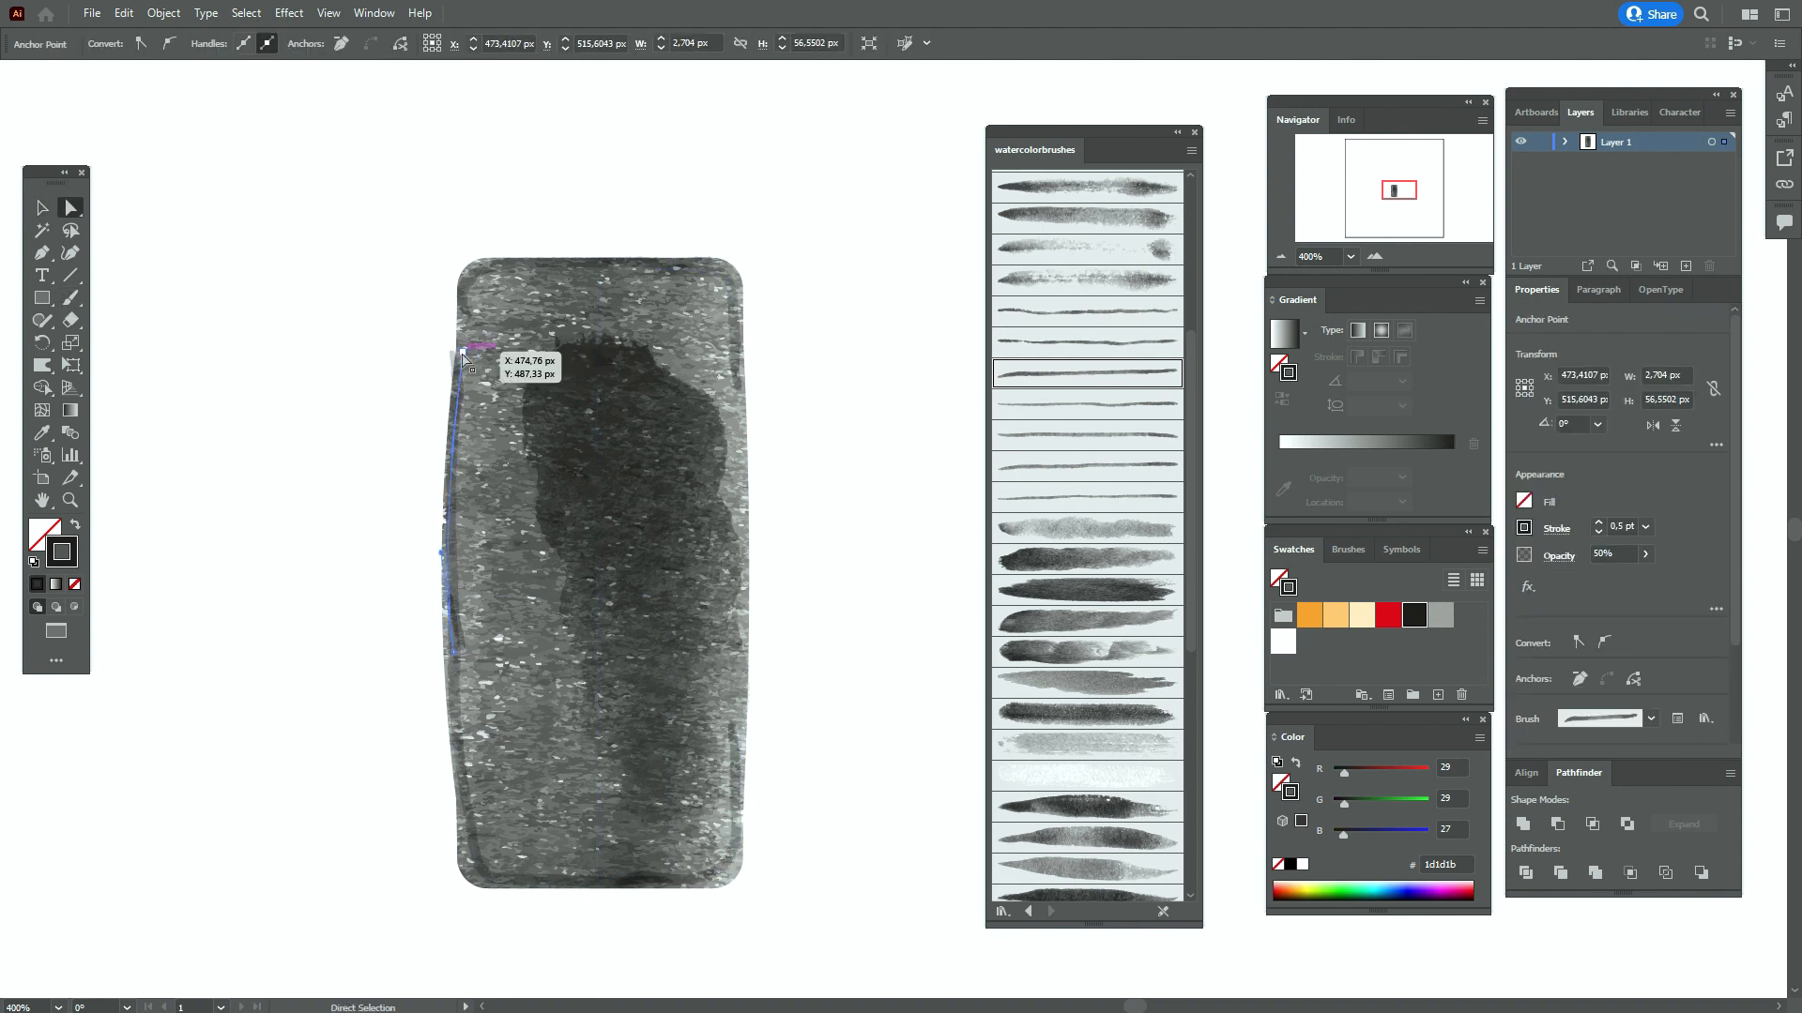
pyautogui.click(401, 364)
pyautogui.press('b')
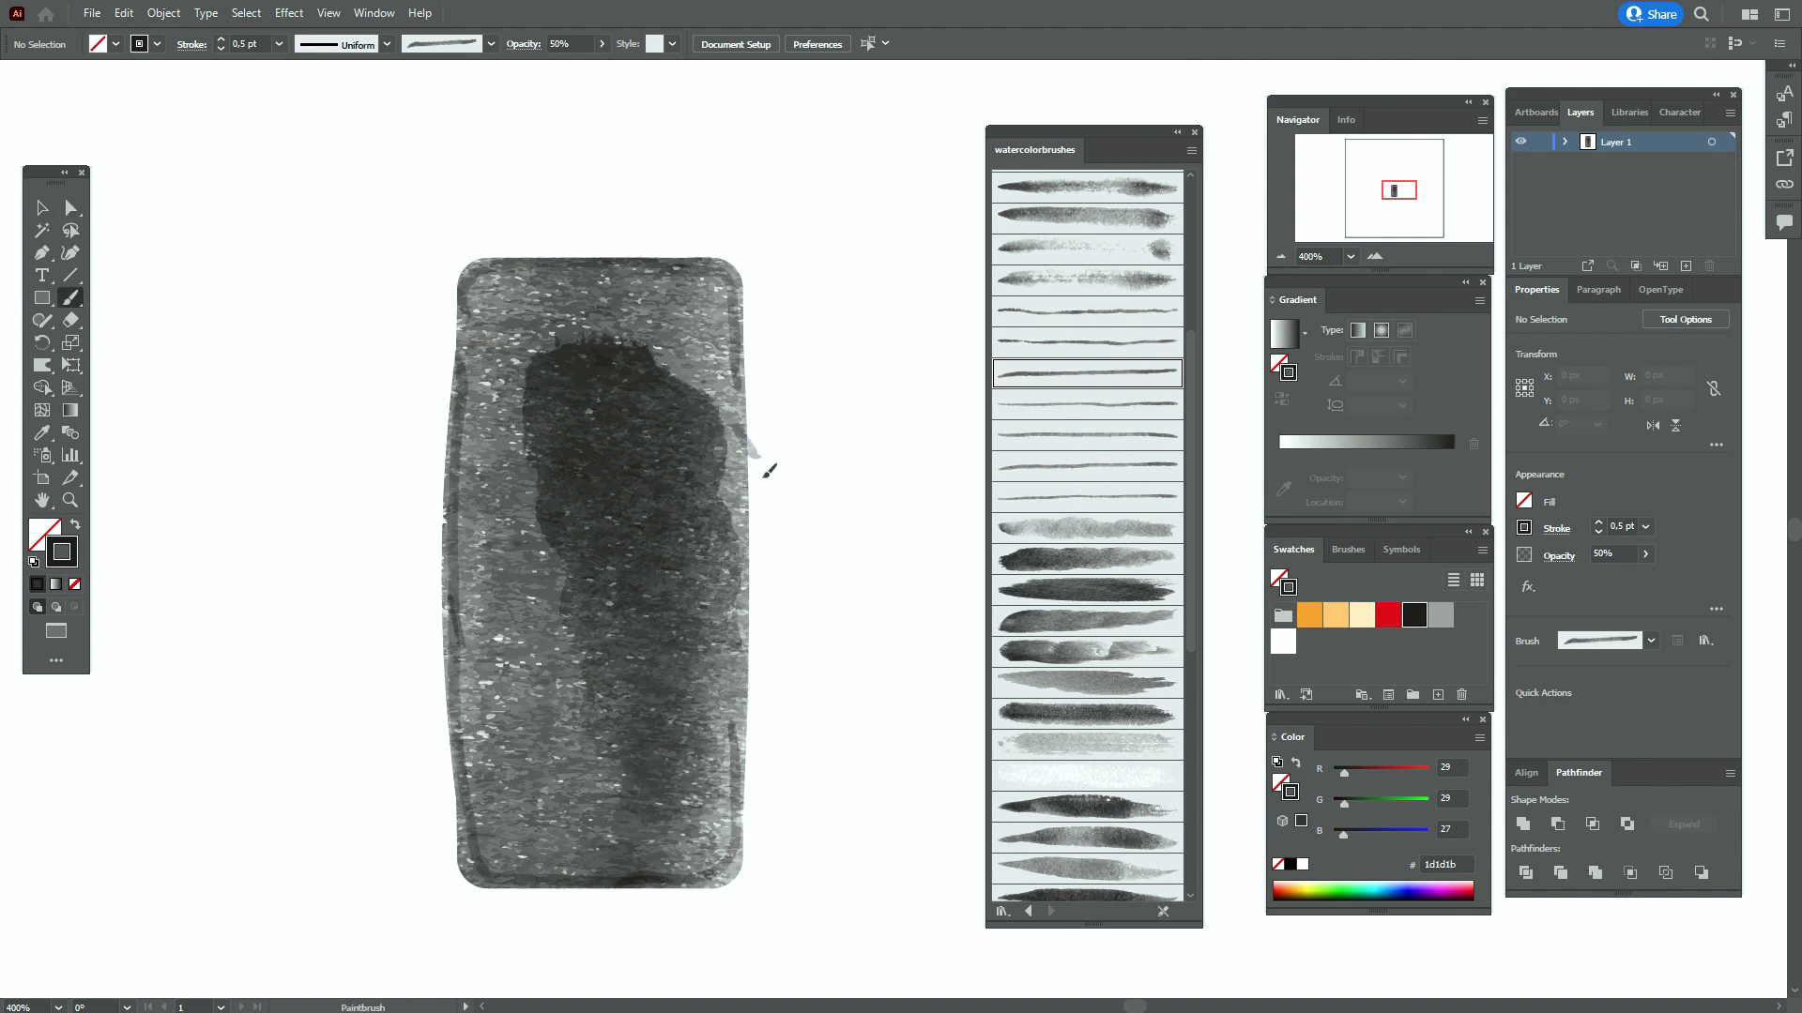
pyautogui.moveTo(742, 438); pyautogui.dragTo(734, 718)
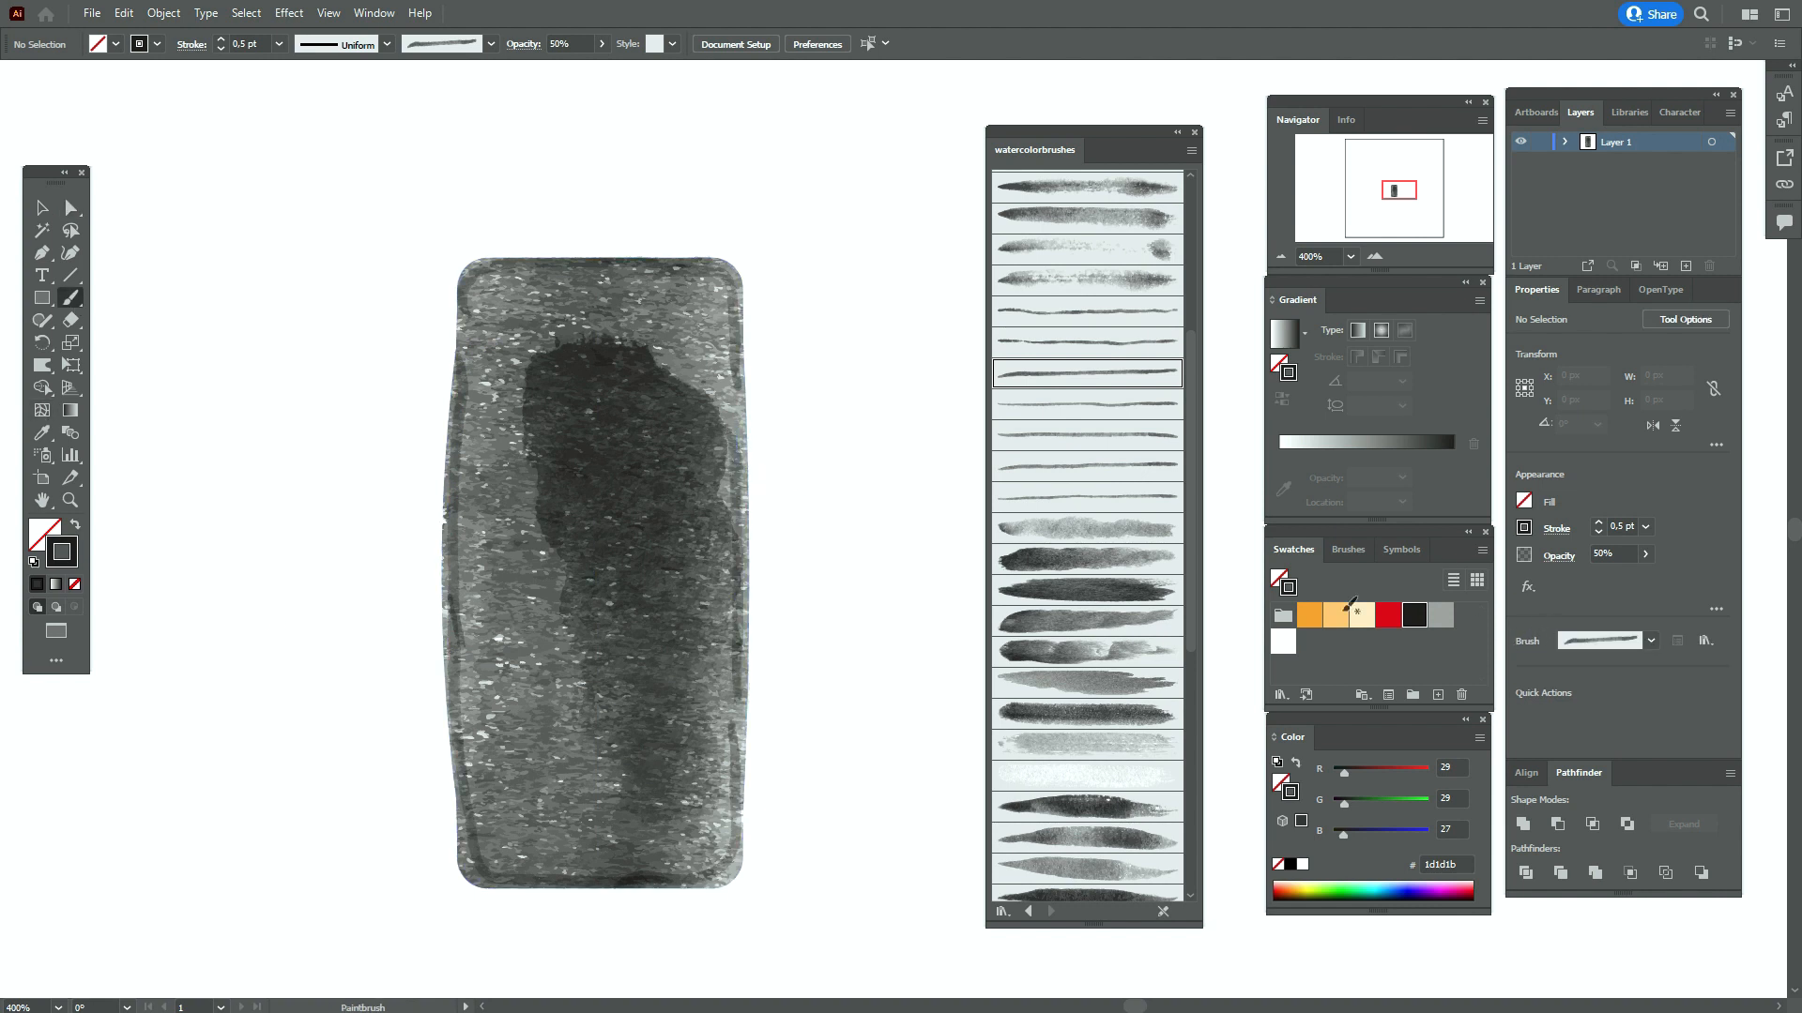
# Set the thin paintbrush stroke color to white and its blend mode to Overlay
pyautogui.click(1282, 646)
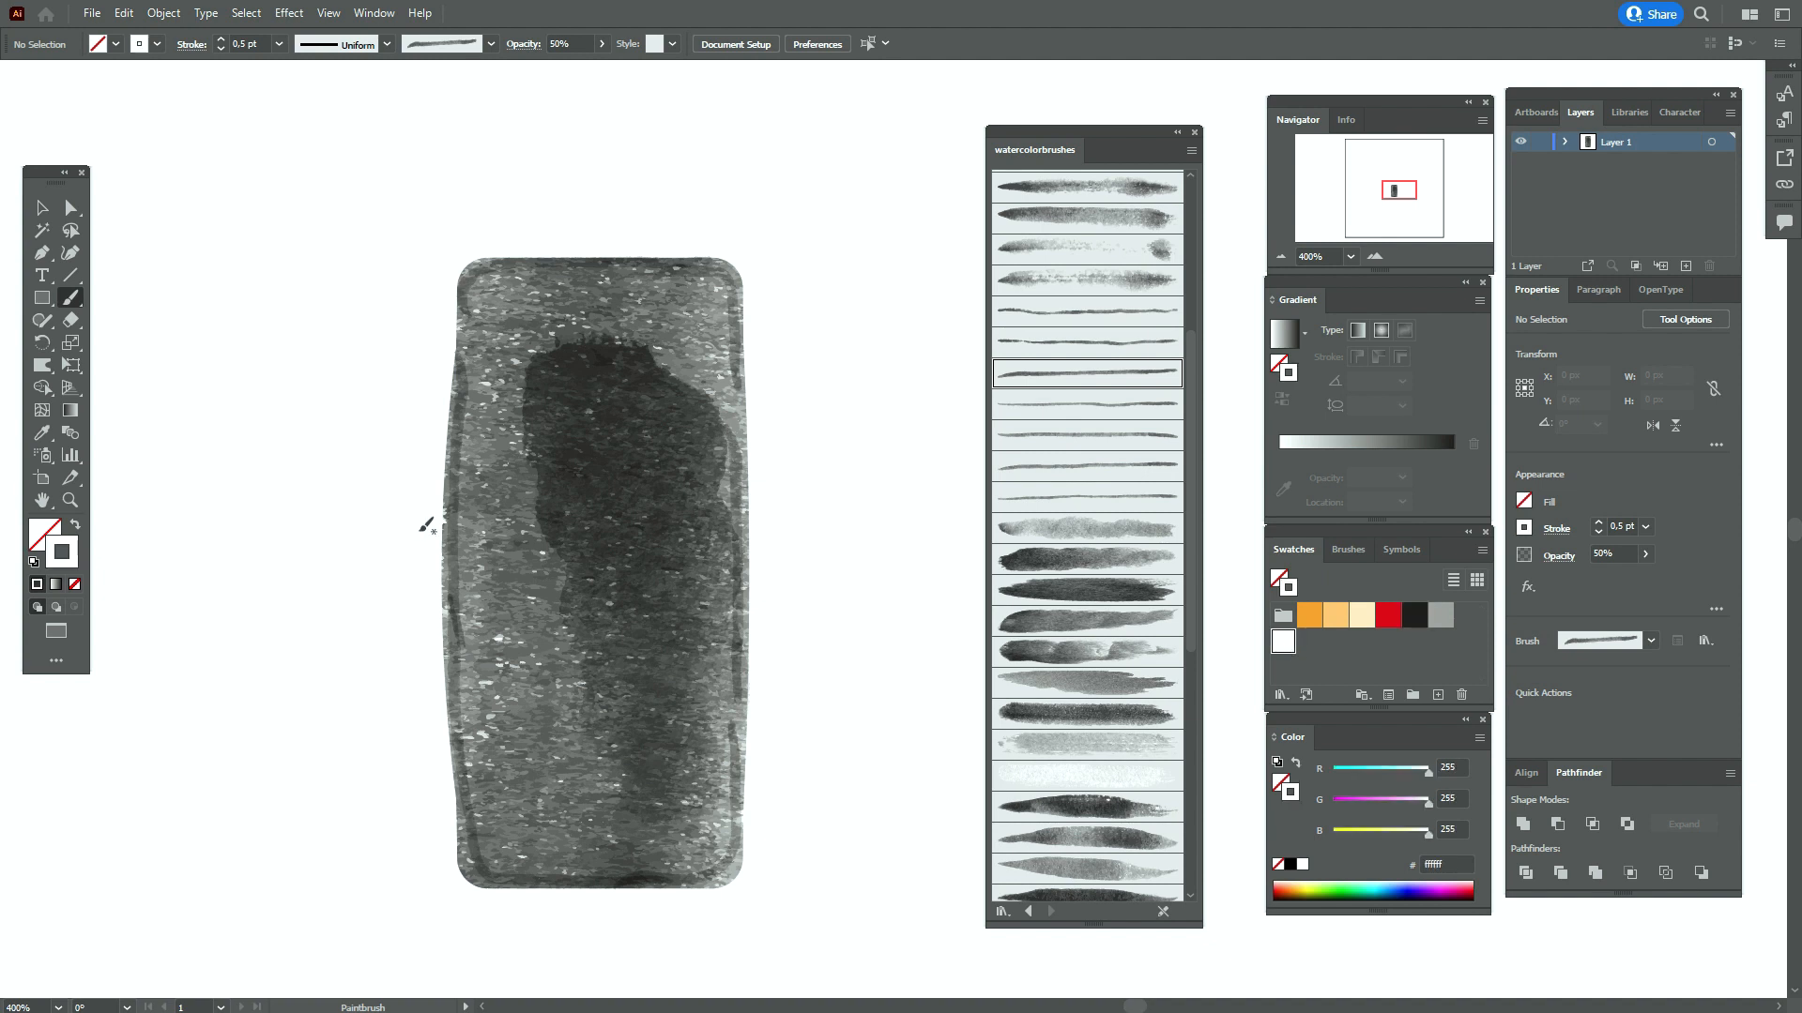
pyautogui.click(1558, 556)
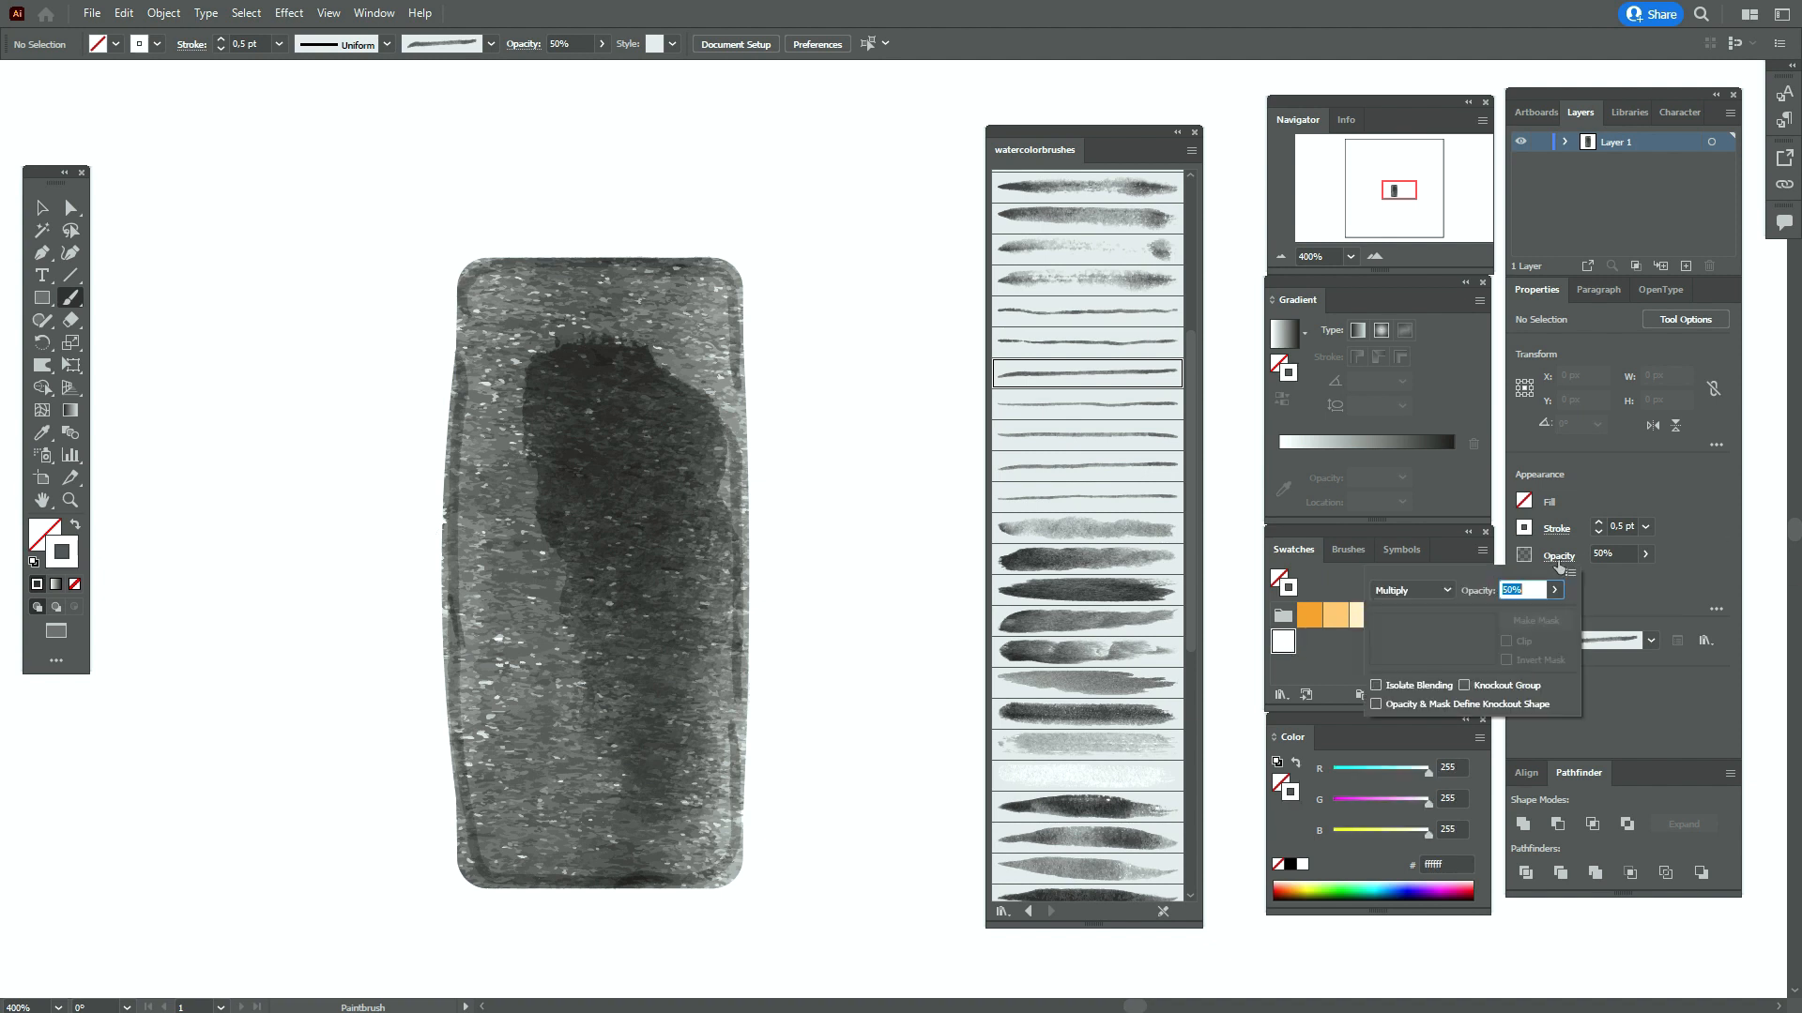
pyautogui.click(1425, 592)
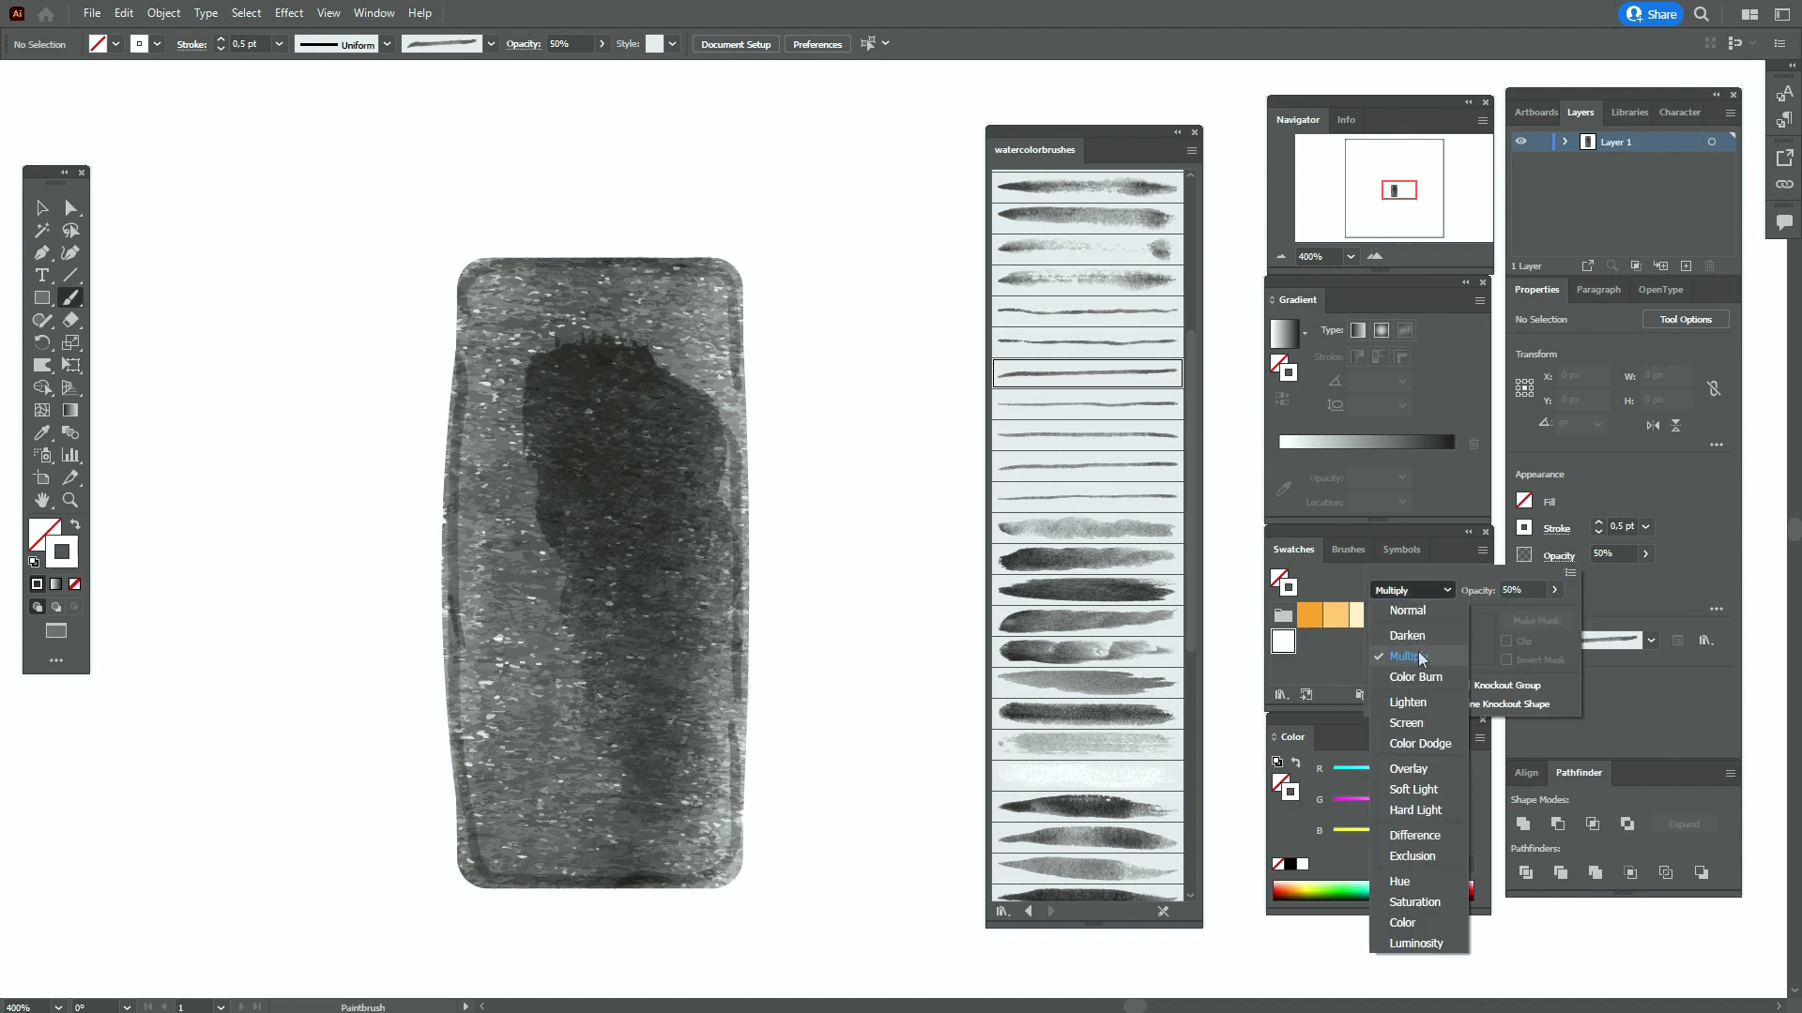
pyautogui.click(1414, 767)
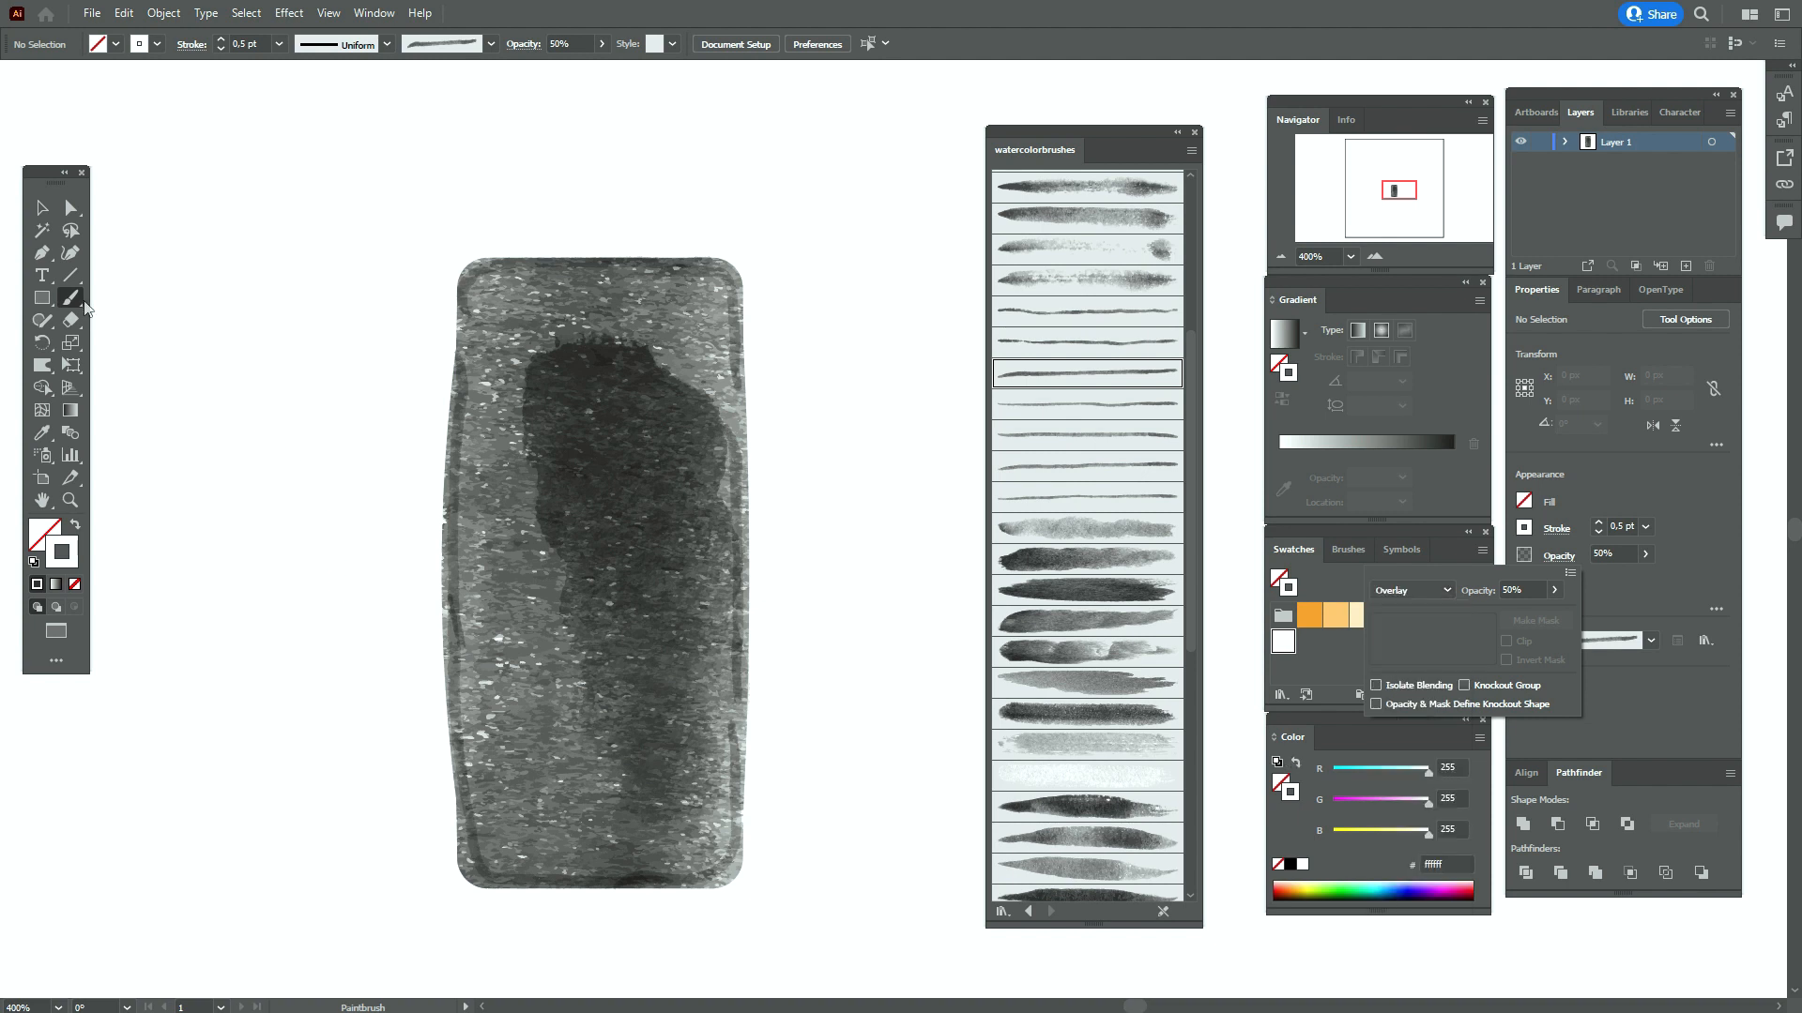
pyautogui.click(73, 299)
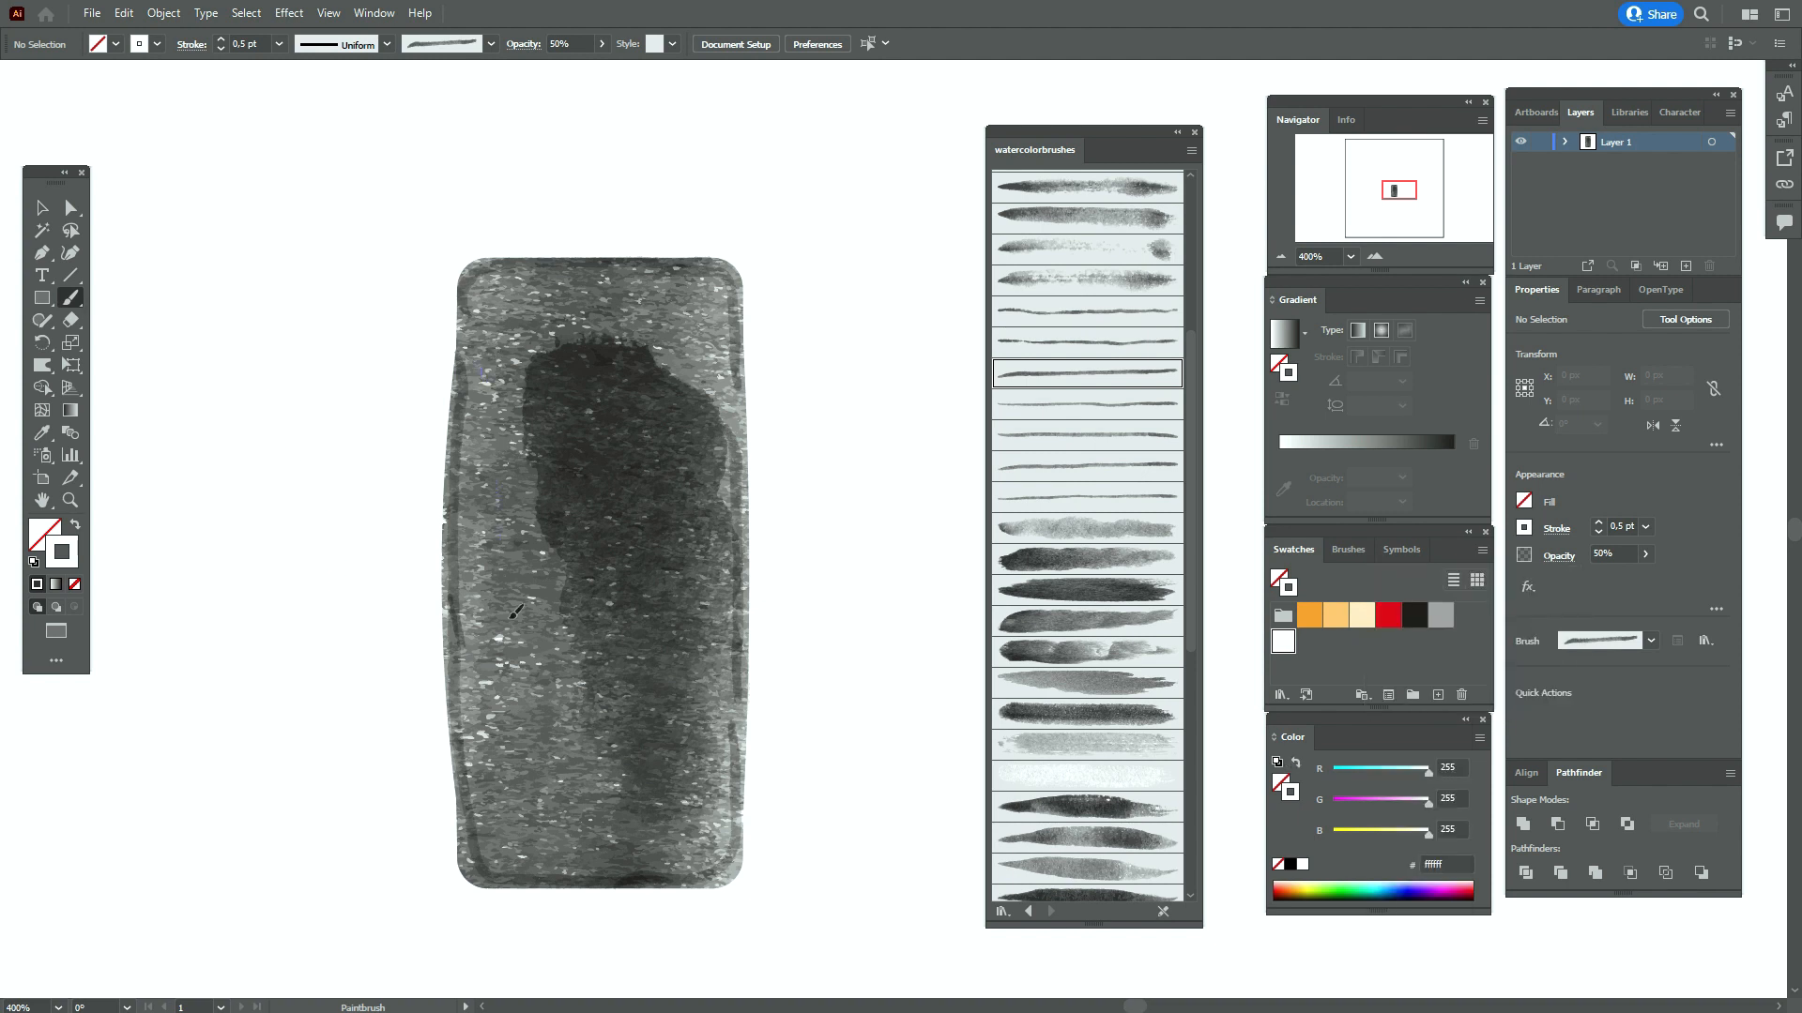
# Paint several long vertical white highlight strokes down the left side of the shape
pyautogui.moveTo(511, 619); pyautogui.dragTo(514, 666)
pyautogui.moveTo(468, 358)
pyautogui.mouseDown()
pyautogui.moveTo(508, 580)
pyautogui.moveTo(489, 741)
pyautogui.mouseUp()
pyautogui.moveTo(498, 406); pyautogui.dragTo(504, 702)
pyautogui.moveTo(498, 356)
pyautogui.mouseDown()
pyautogui.moveTo(536, 724)
pyautogui.moveTo(518, 738)
pyautogui.mouseUp()
# Reposition one white highlight stroke closer to the shape's left edge with a slight tilt
pyautogui.click(43, 209)
pyautogui.click(526, 671)
pyautogui.moveTo(517, 429); pyautogui.dragTo(494, 428)
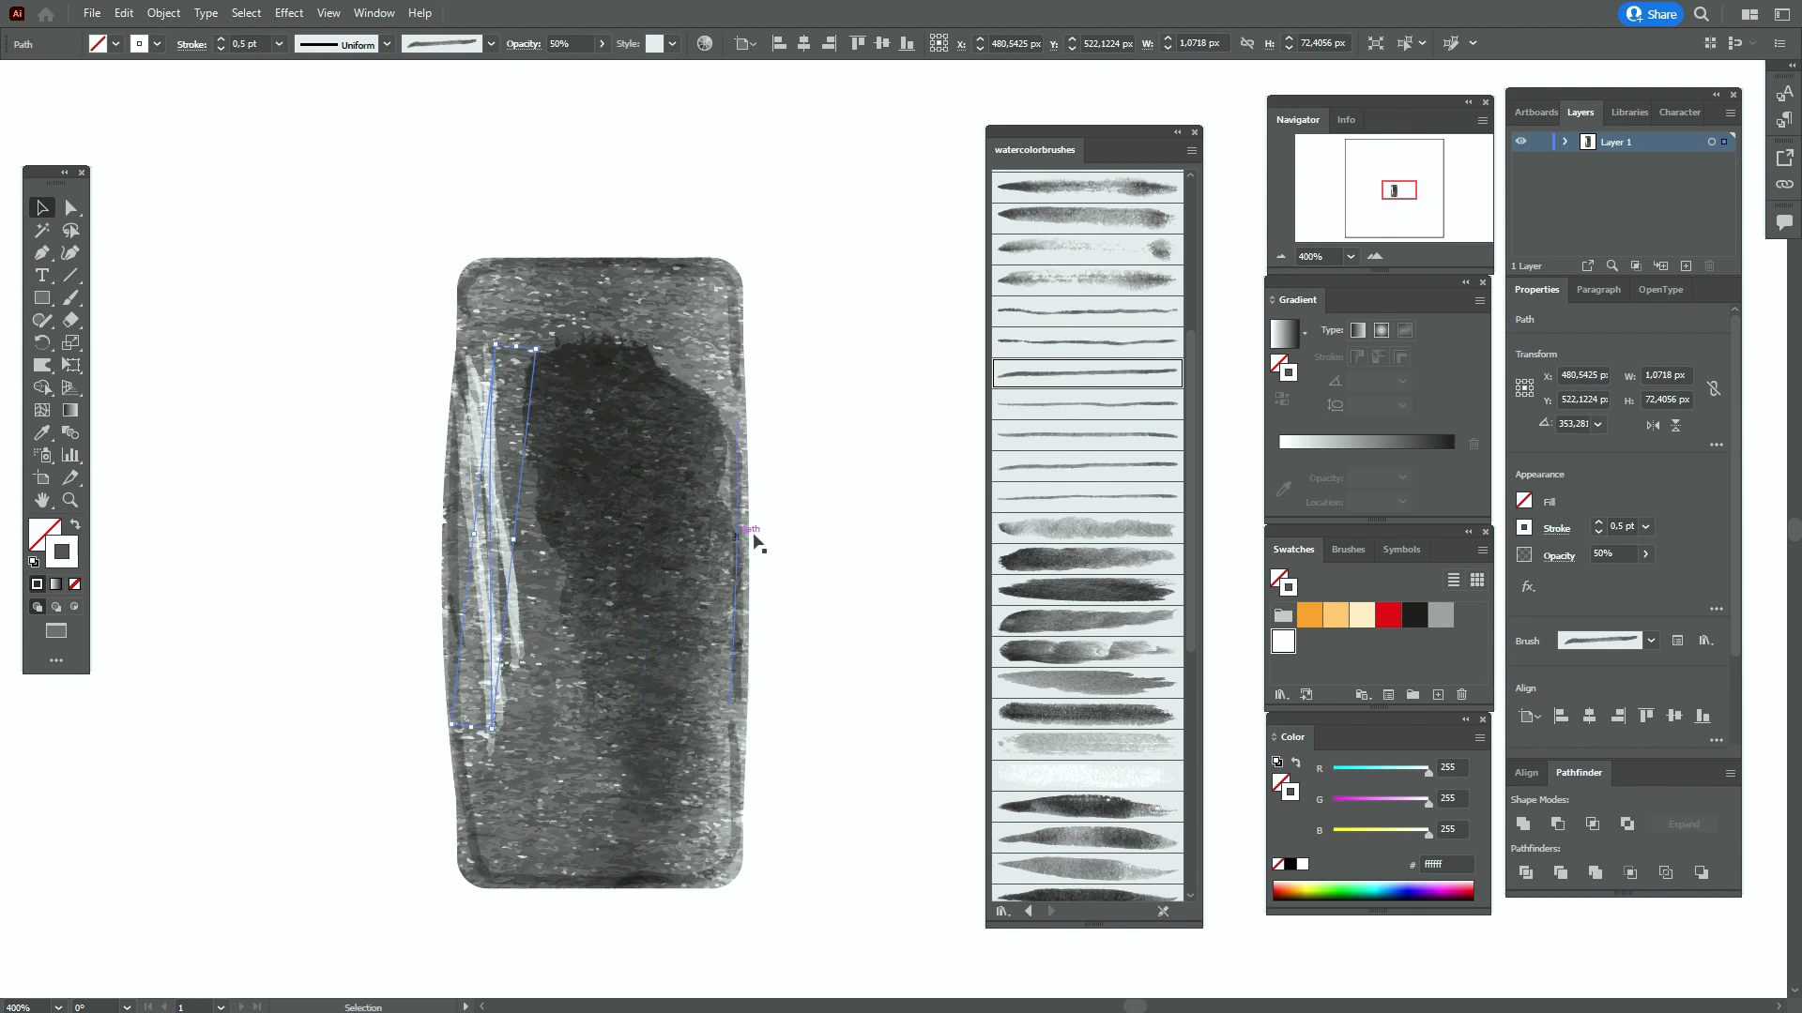
pyautogui.click(875, 464)
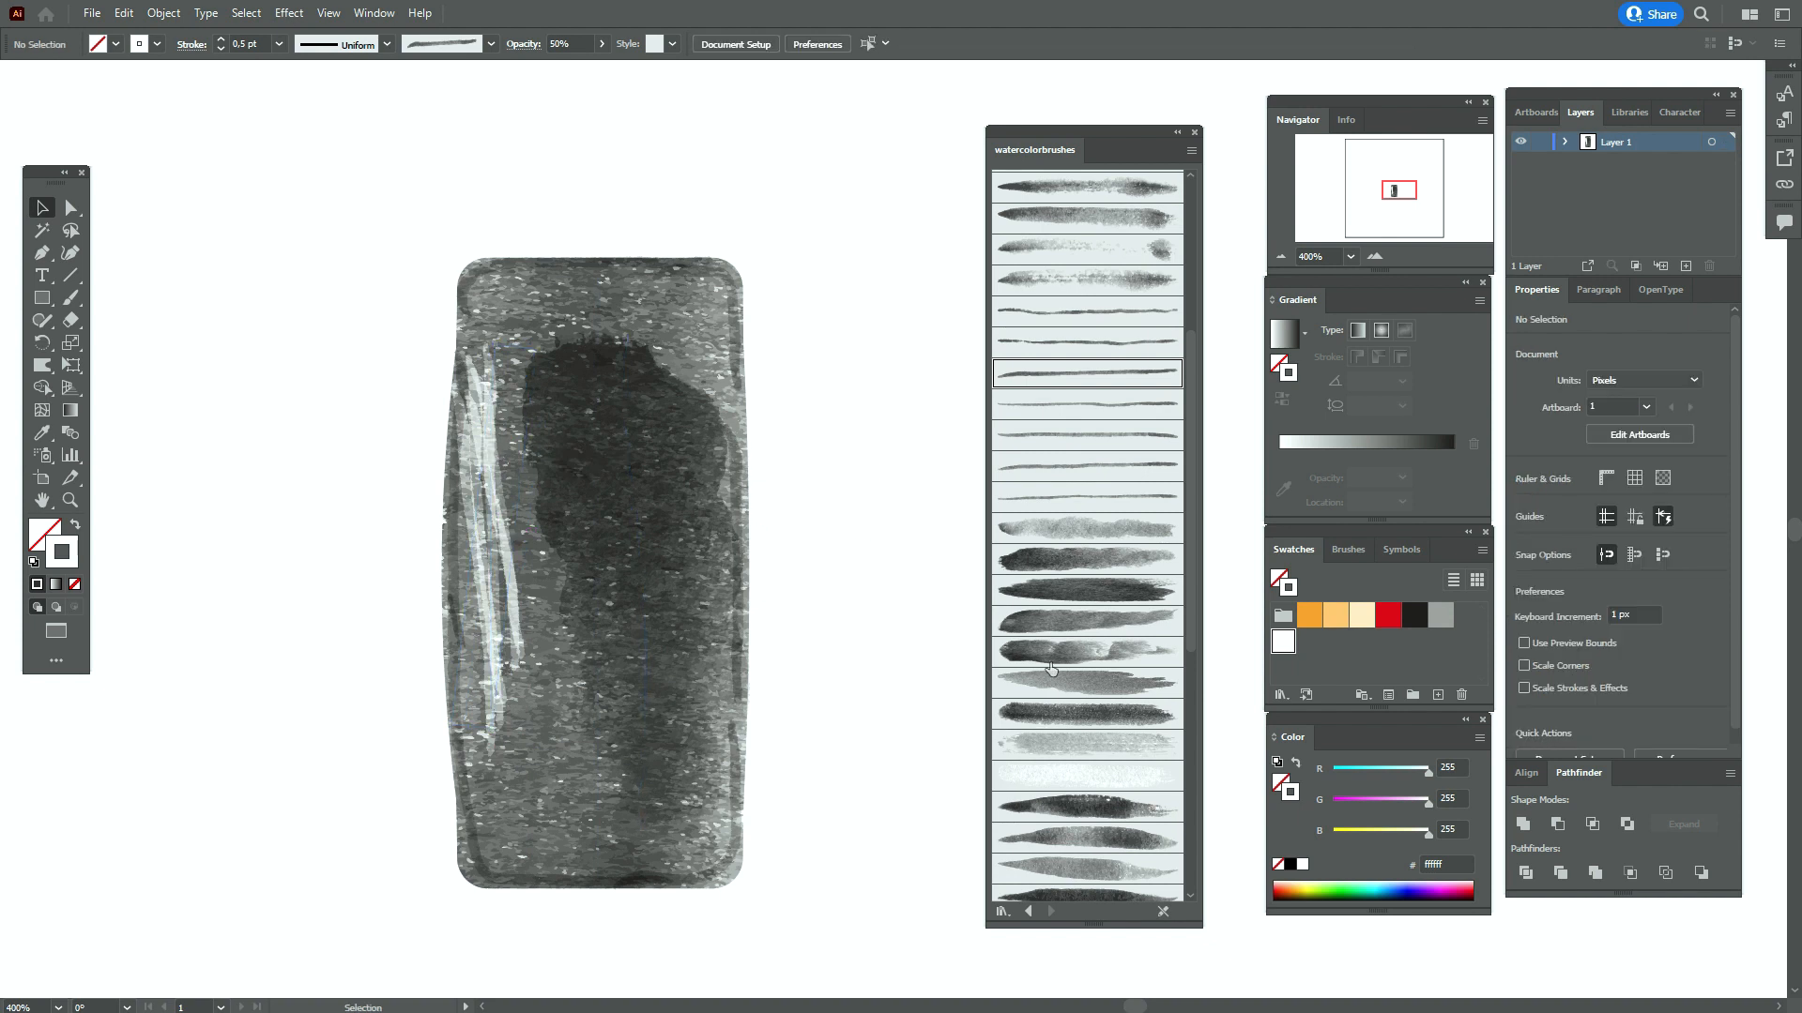
# Paint a solid white highlight down the shape's left side using the dark tapered watercolor brush at 0.3 pt and 100% opacity
pyautogui.scroll(-5, 1051, 668)
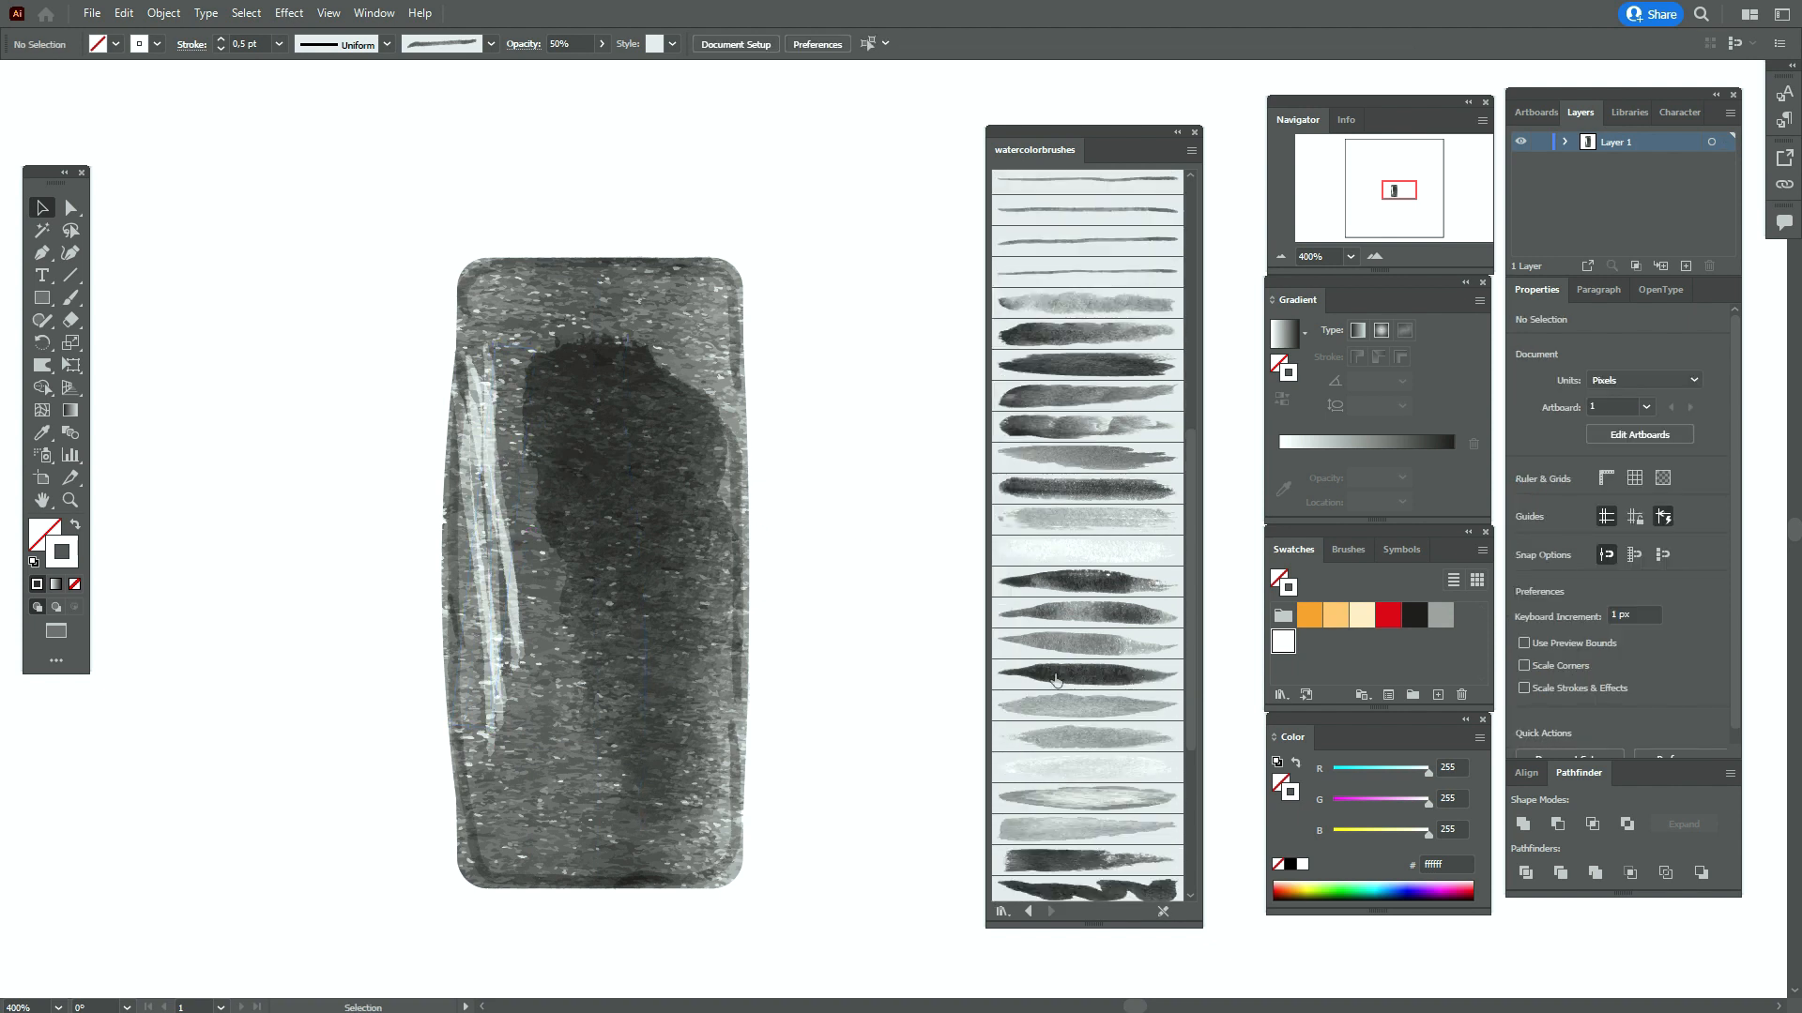
pyautogui.click(1056, 686)
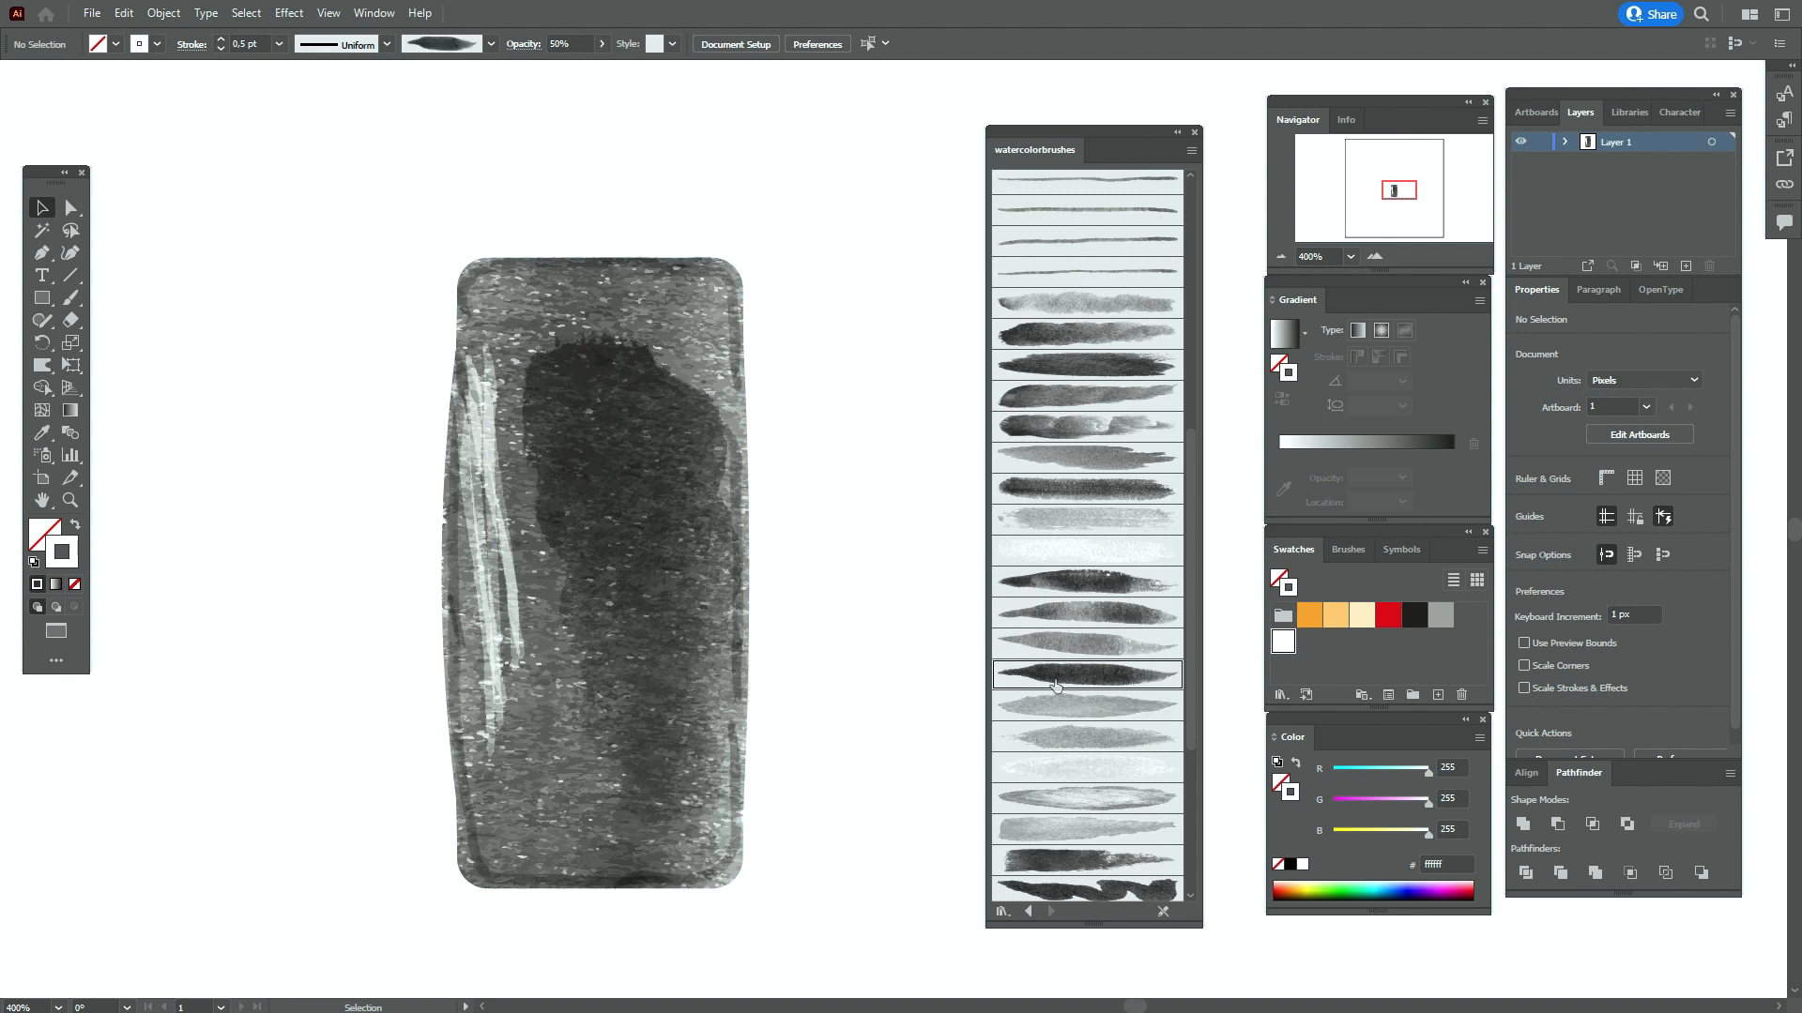
pyautogui.click(68, 302)
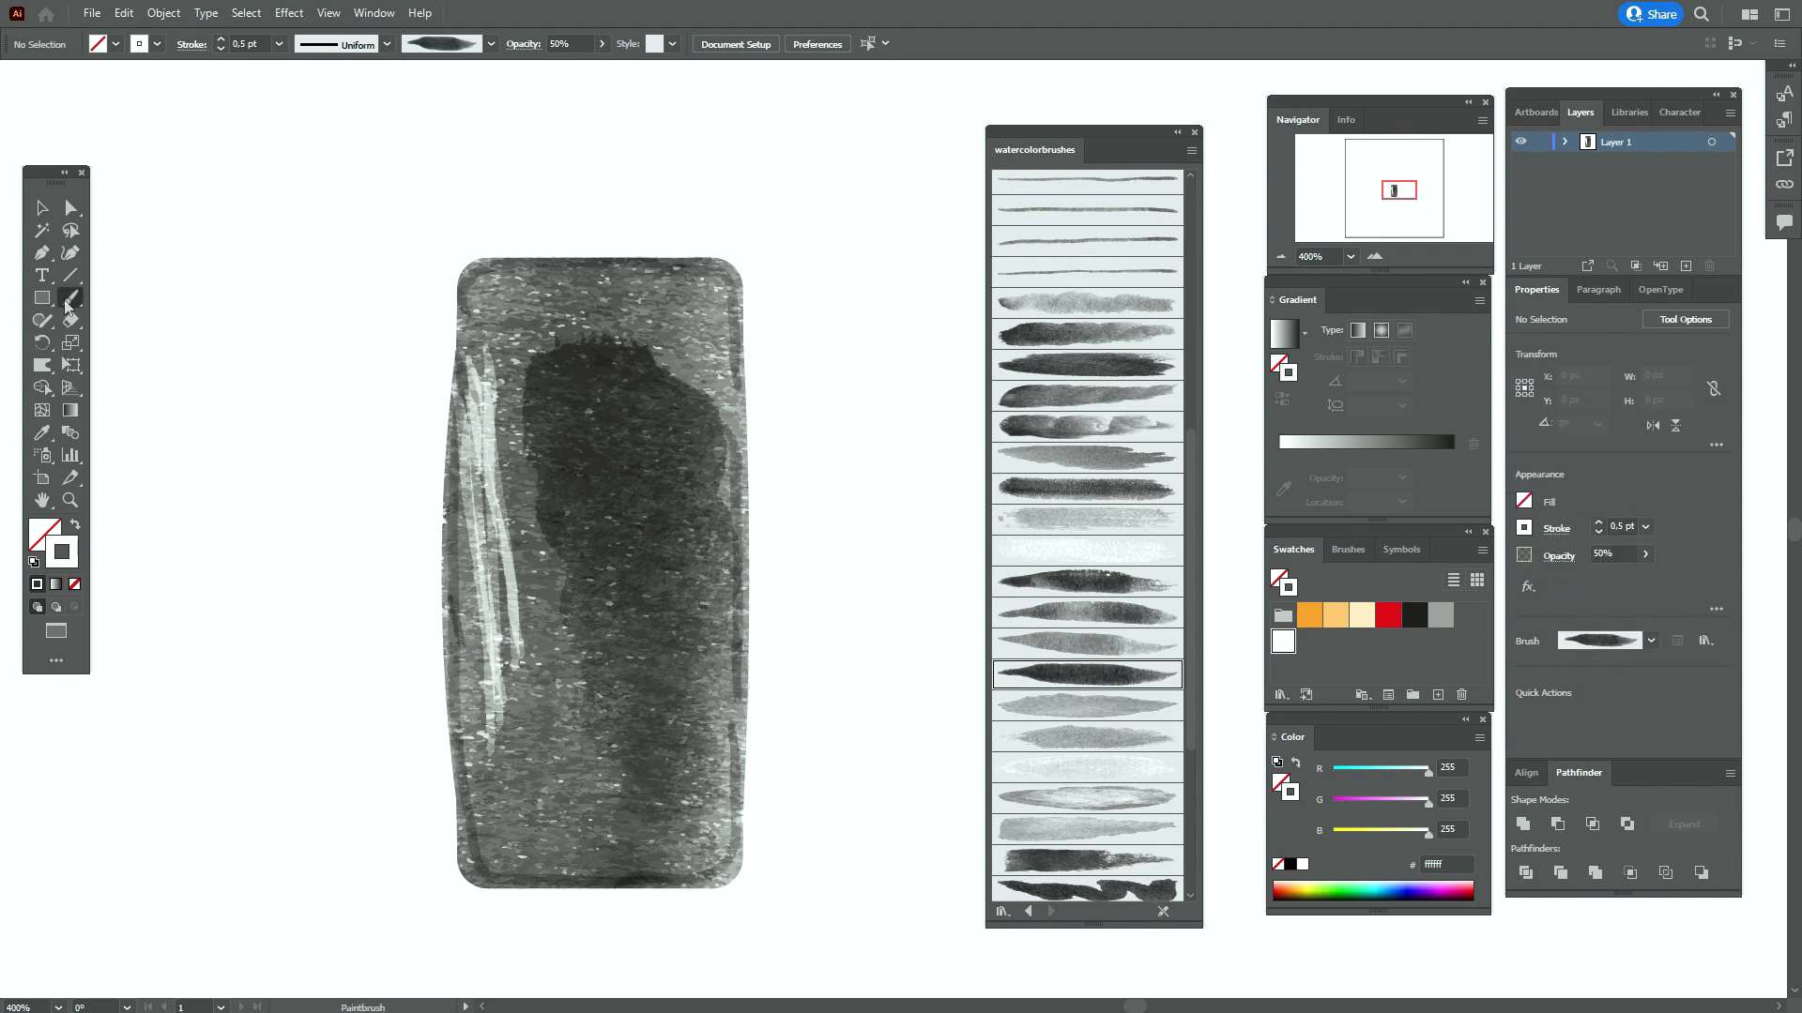
pyautogui.click(1623, 528)
pyautogui.write('100')
pyautogui.press('Return')
pyautogui.moveTo(479, 378); pyautogui.dragTo(480, 414)
pyautogui.moveTo(495, 543); pyautogui.dragTo(499, 593)
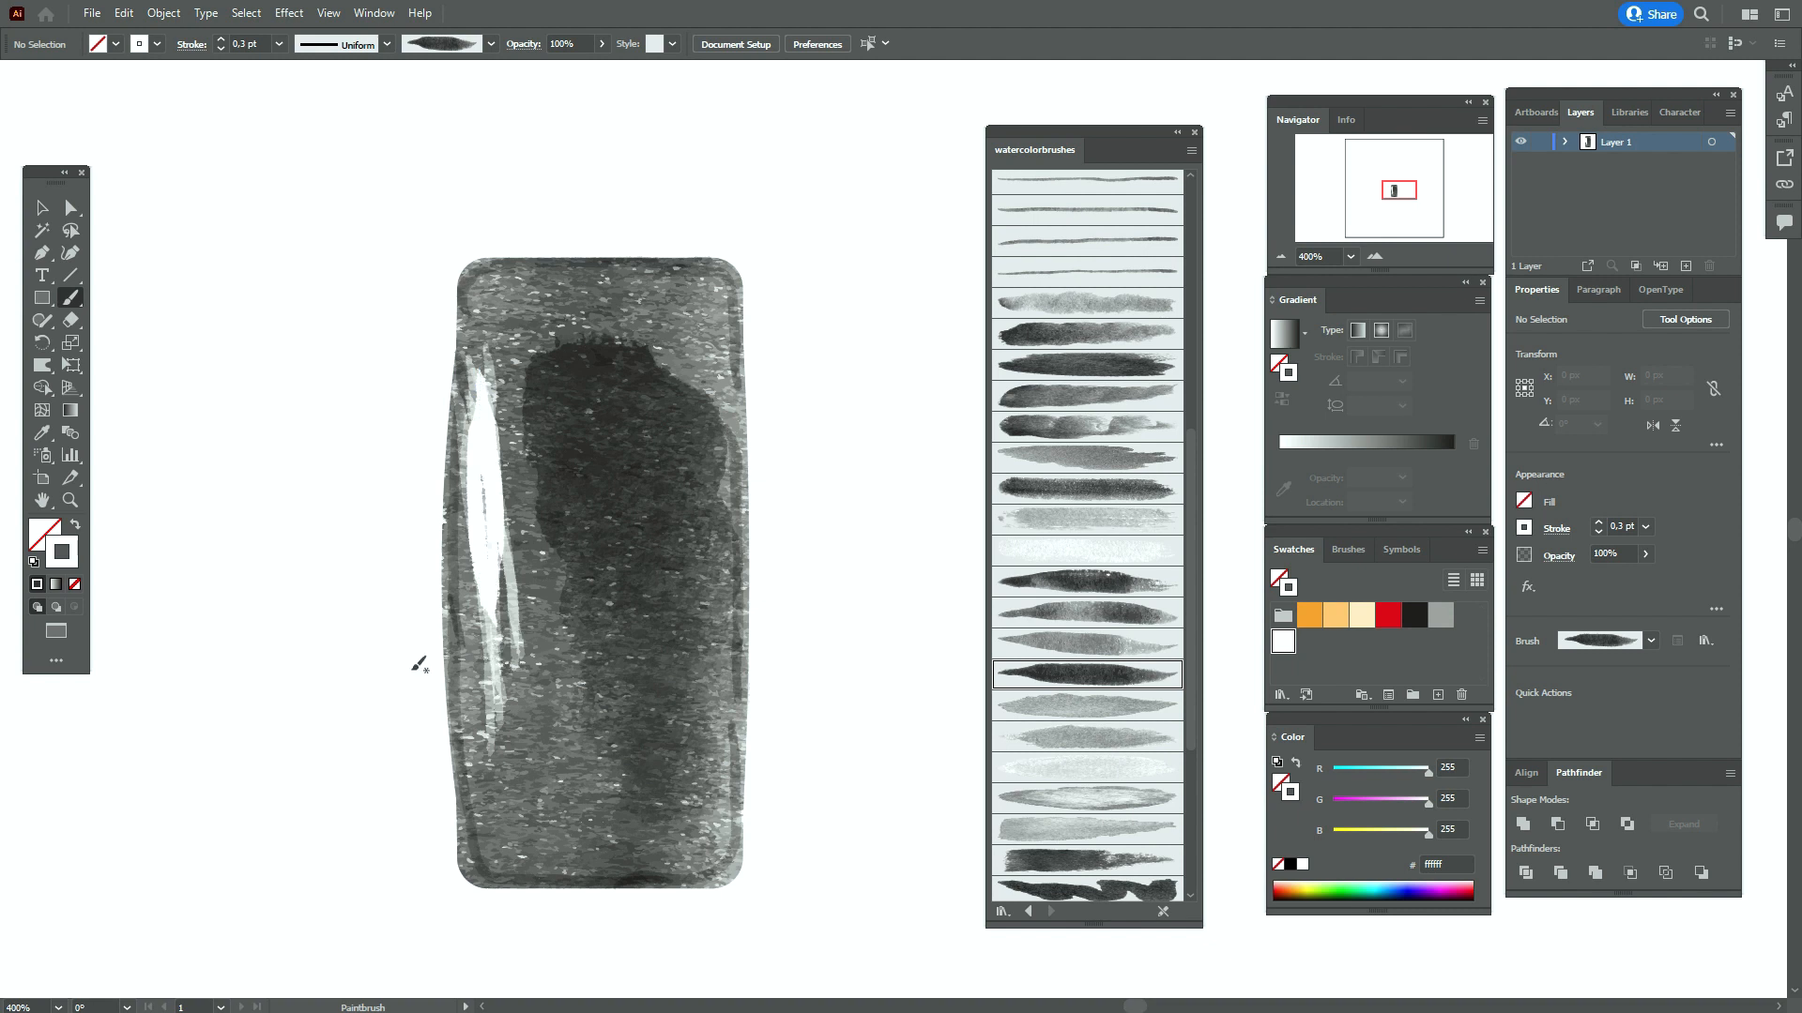
# Move the solid white highlight slightly upward along the shape's left side
pyautogui.click(41, 208)
pyautogui.moveTo(490, 494); pyautogui.dragTo(492, 459)
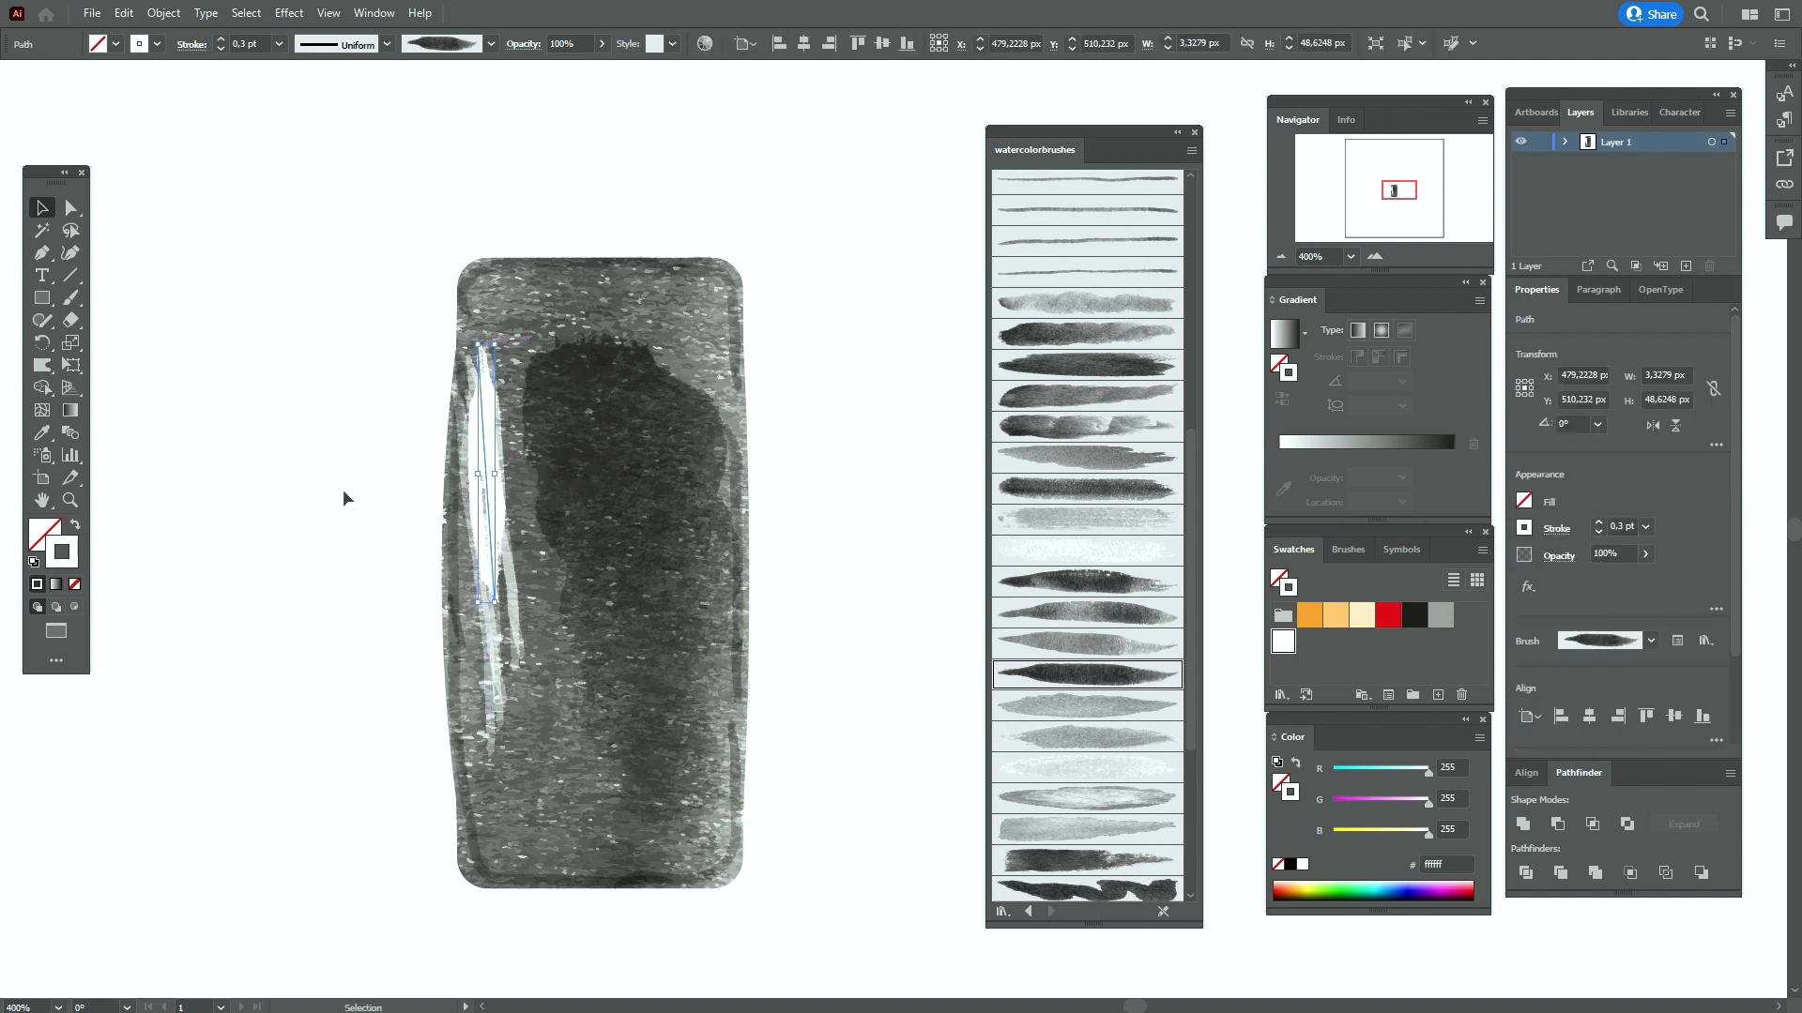
pyautogui.click(324, 514)
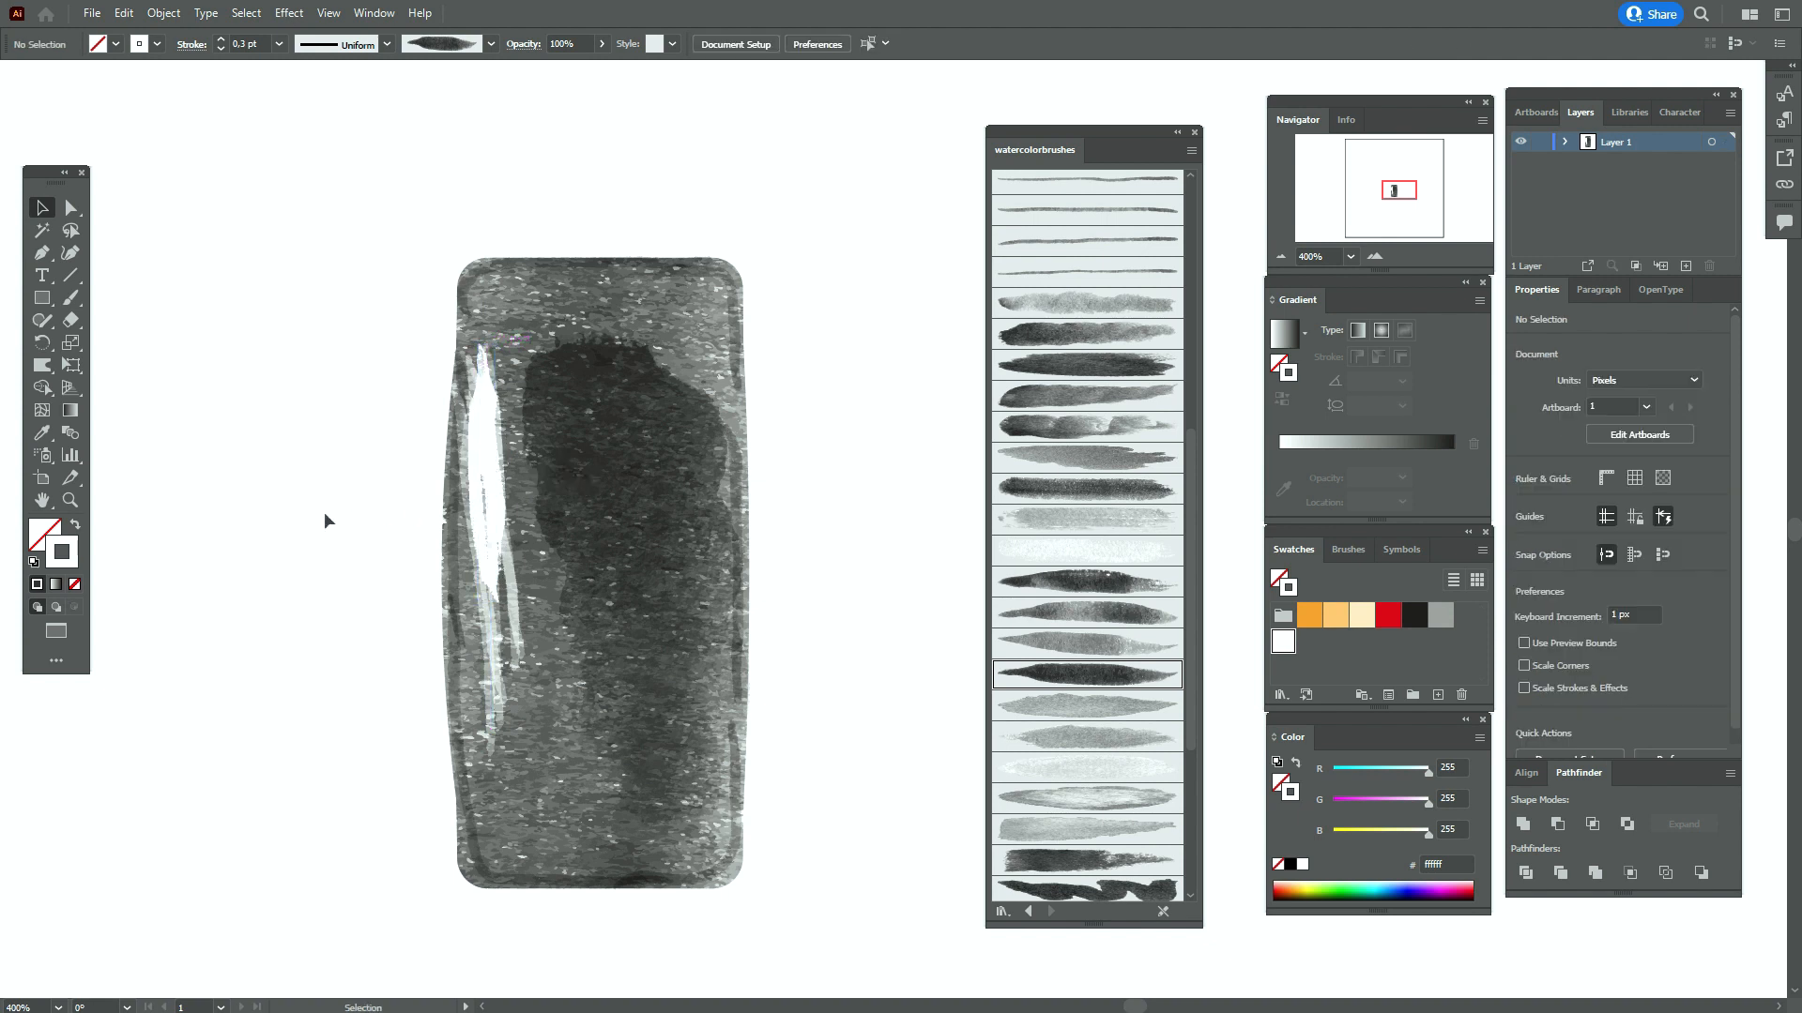
# Paint a straight vertical black stem from well above the dark shape down into it, using the thin watercolor line brush
pyautogui.click(42, 500)
pyautogui.moveTo(595, 451); pyautogui.dragTo(555, 500)
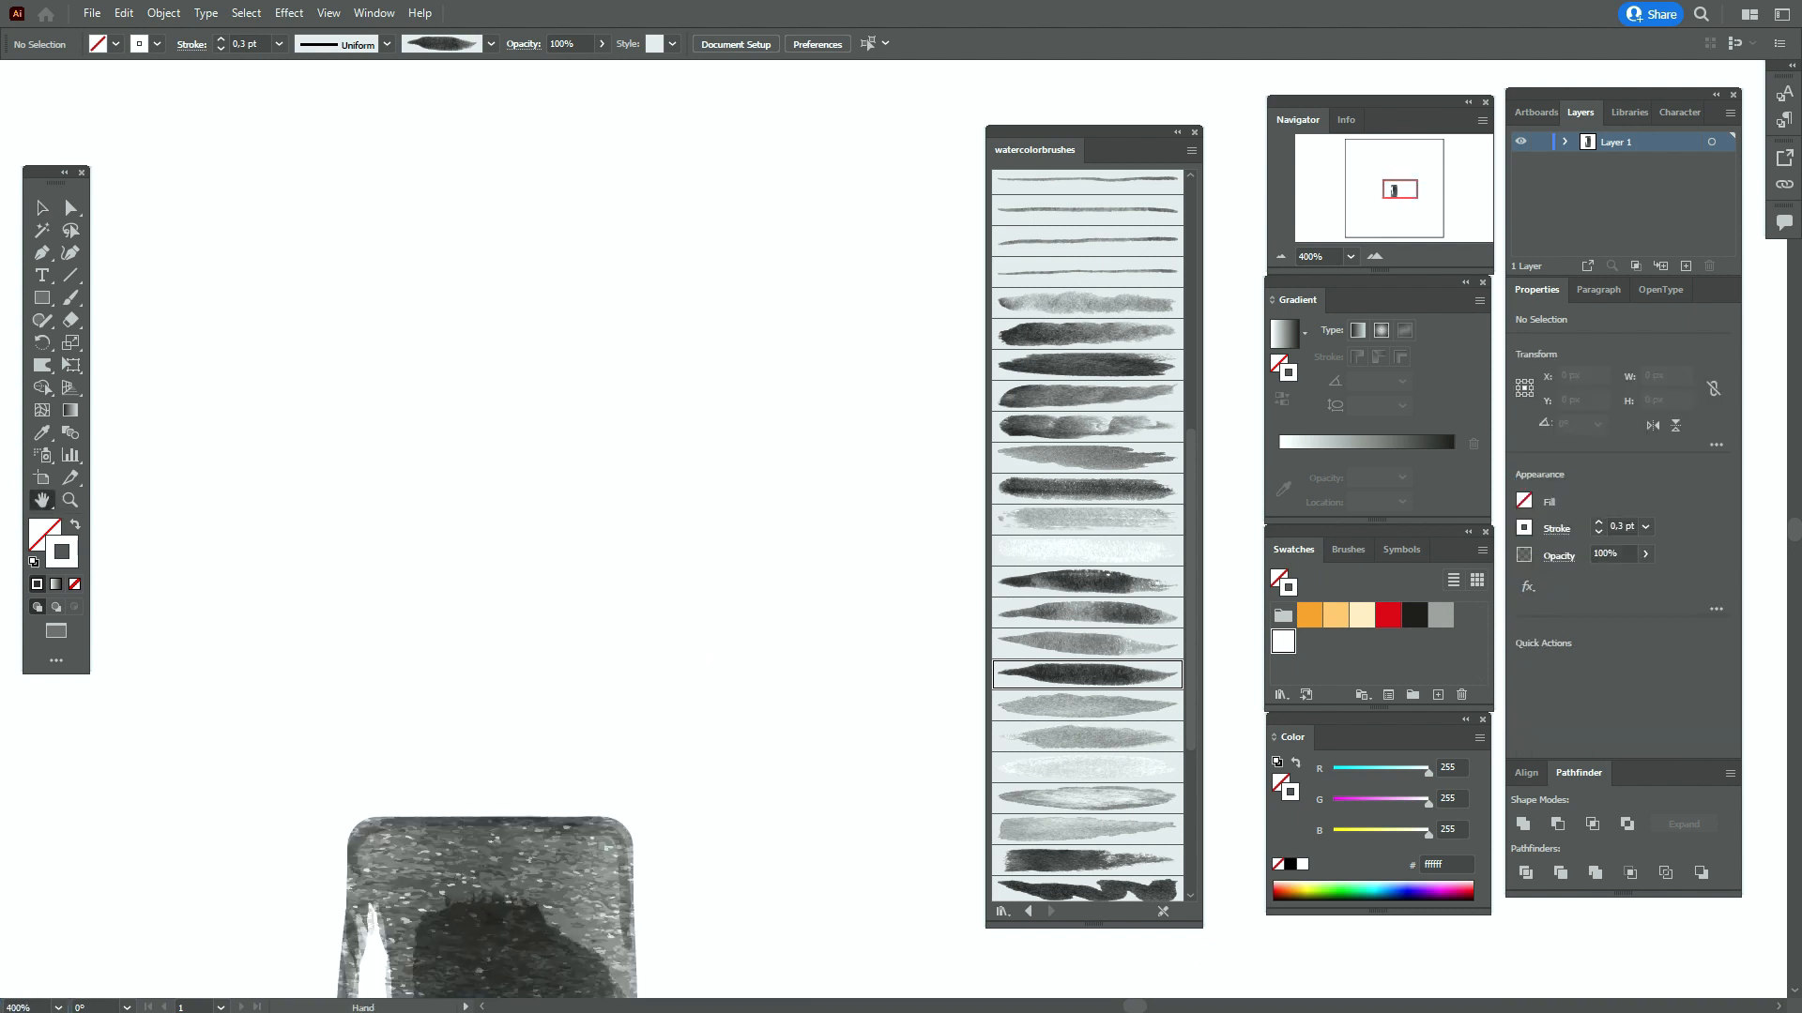
pyautogui.click(1414, 618)
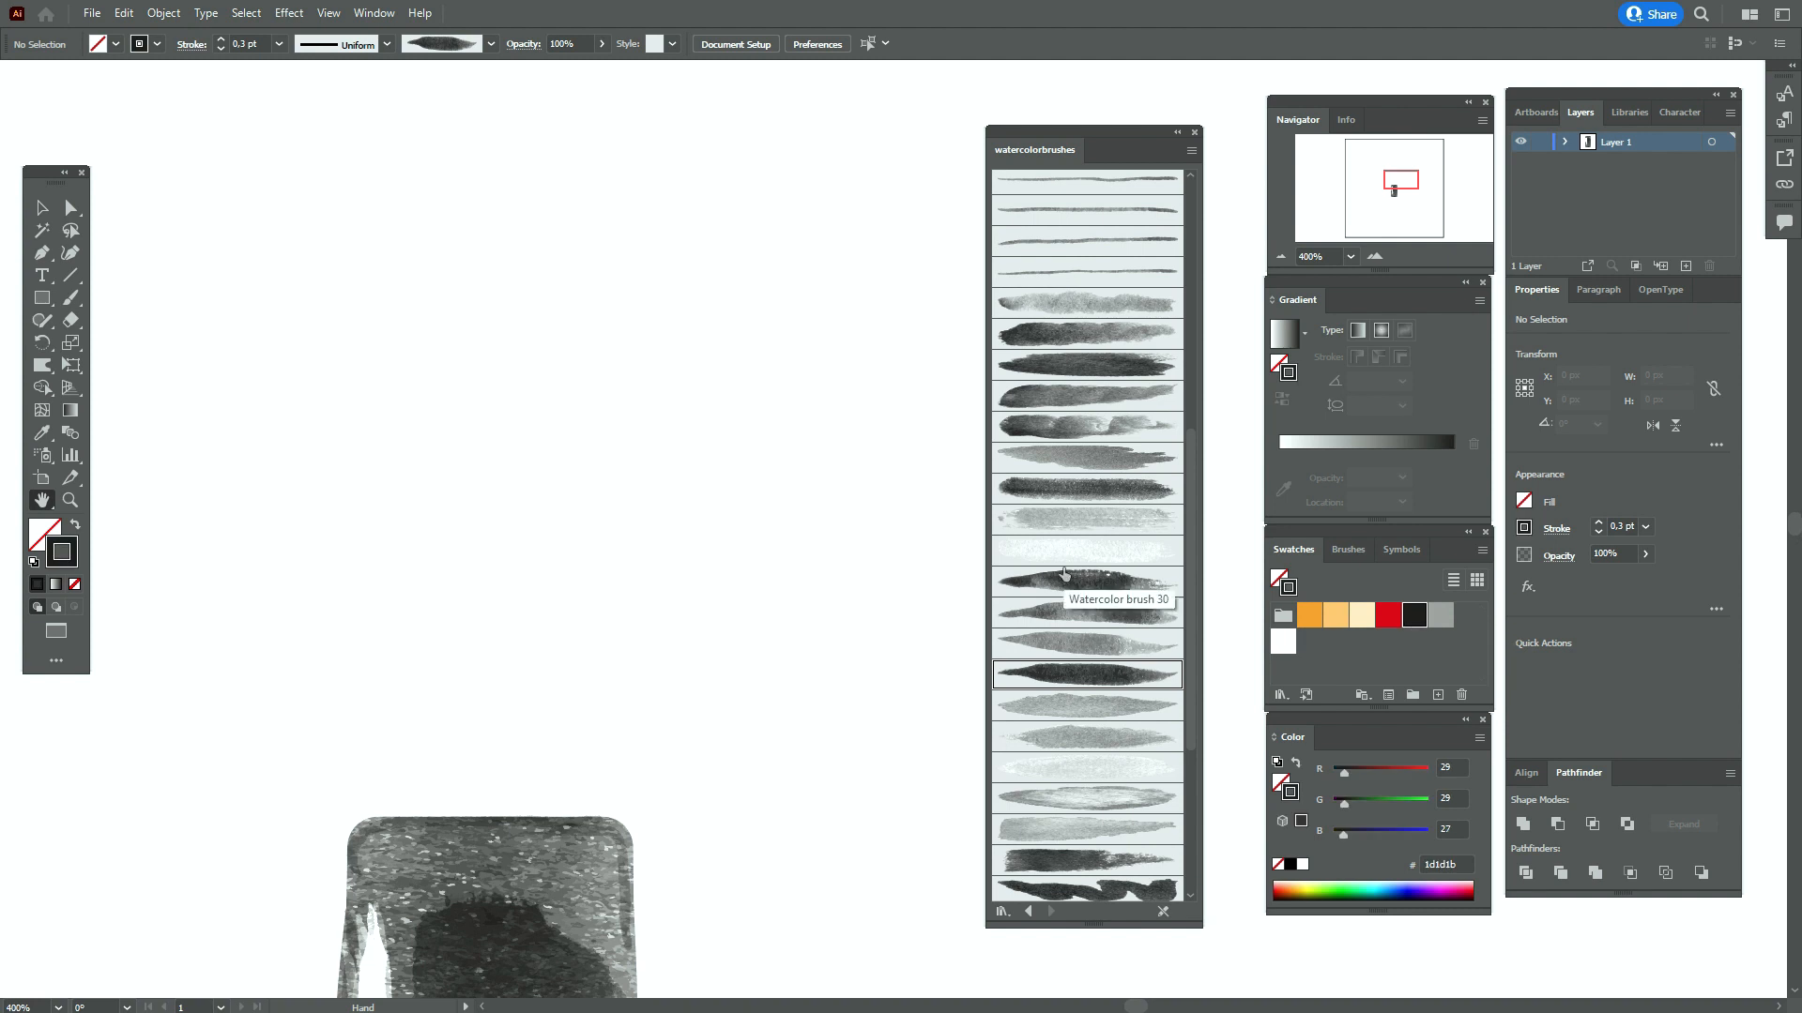
pyautogui.scroll(3, 1075, 330)
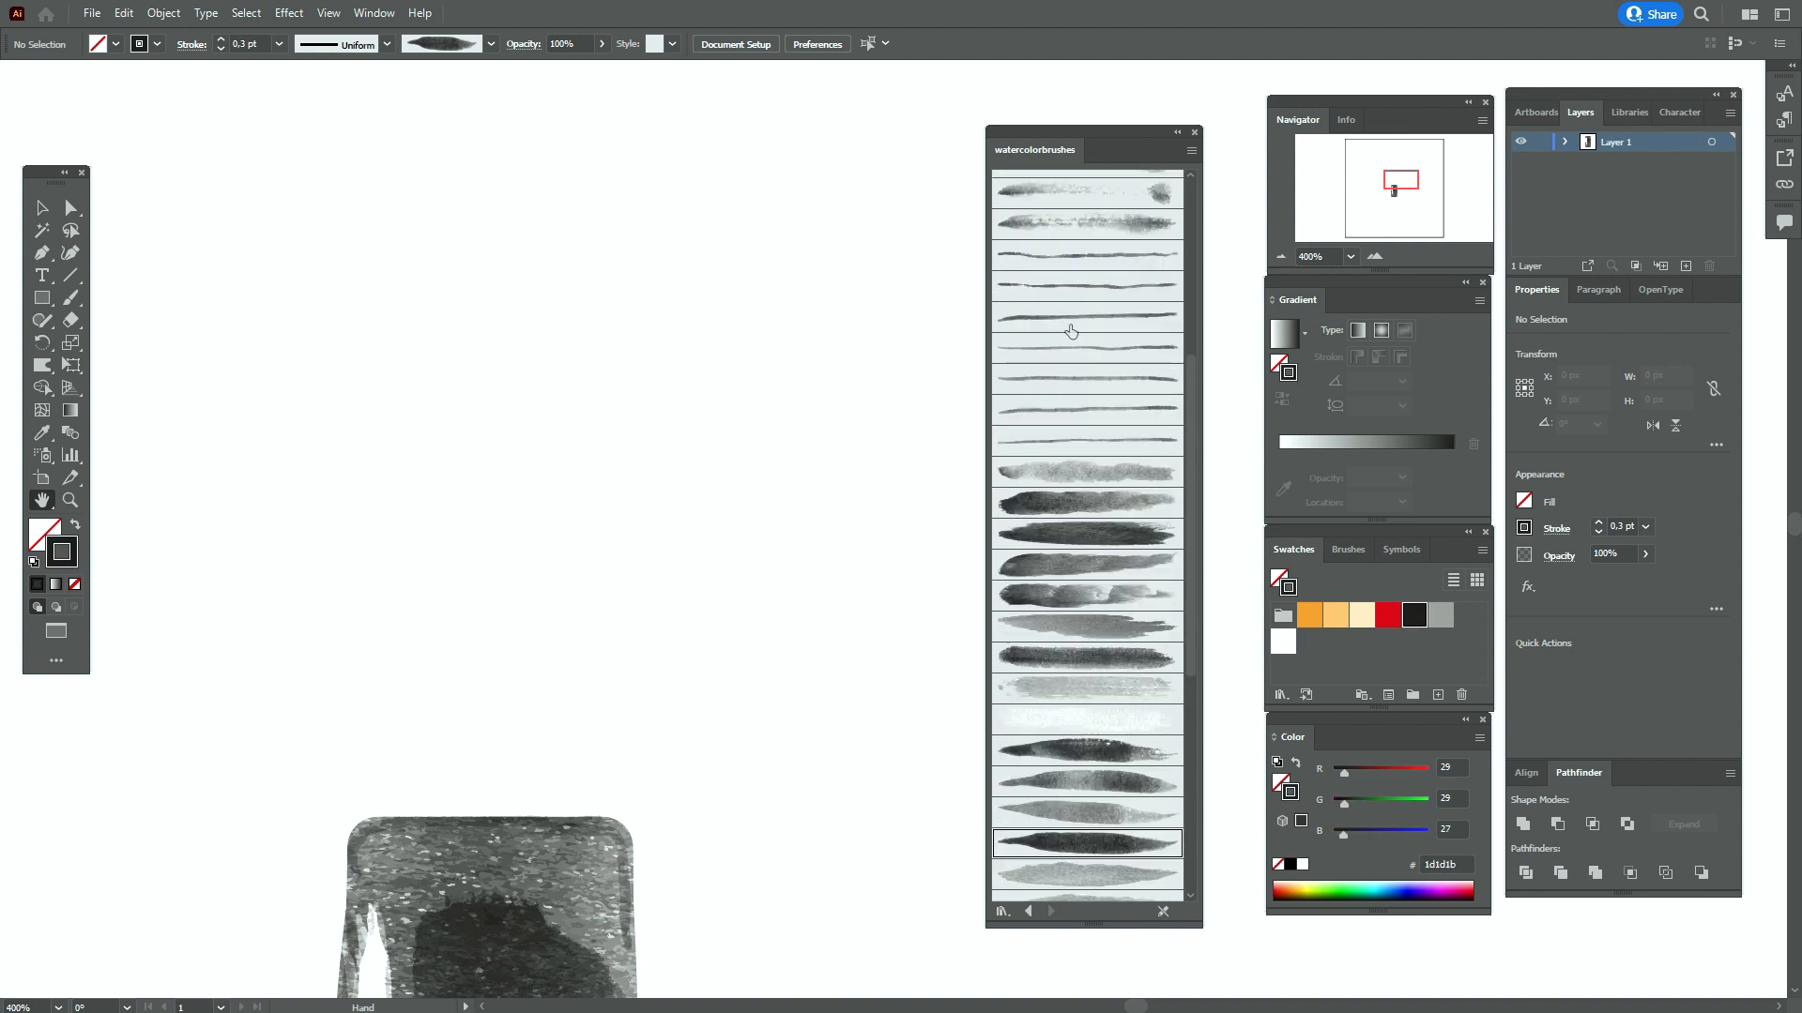
pyautogui.click(1070, 321)
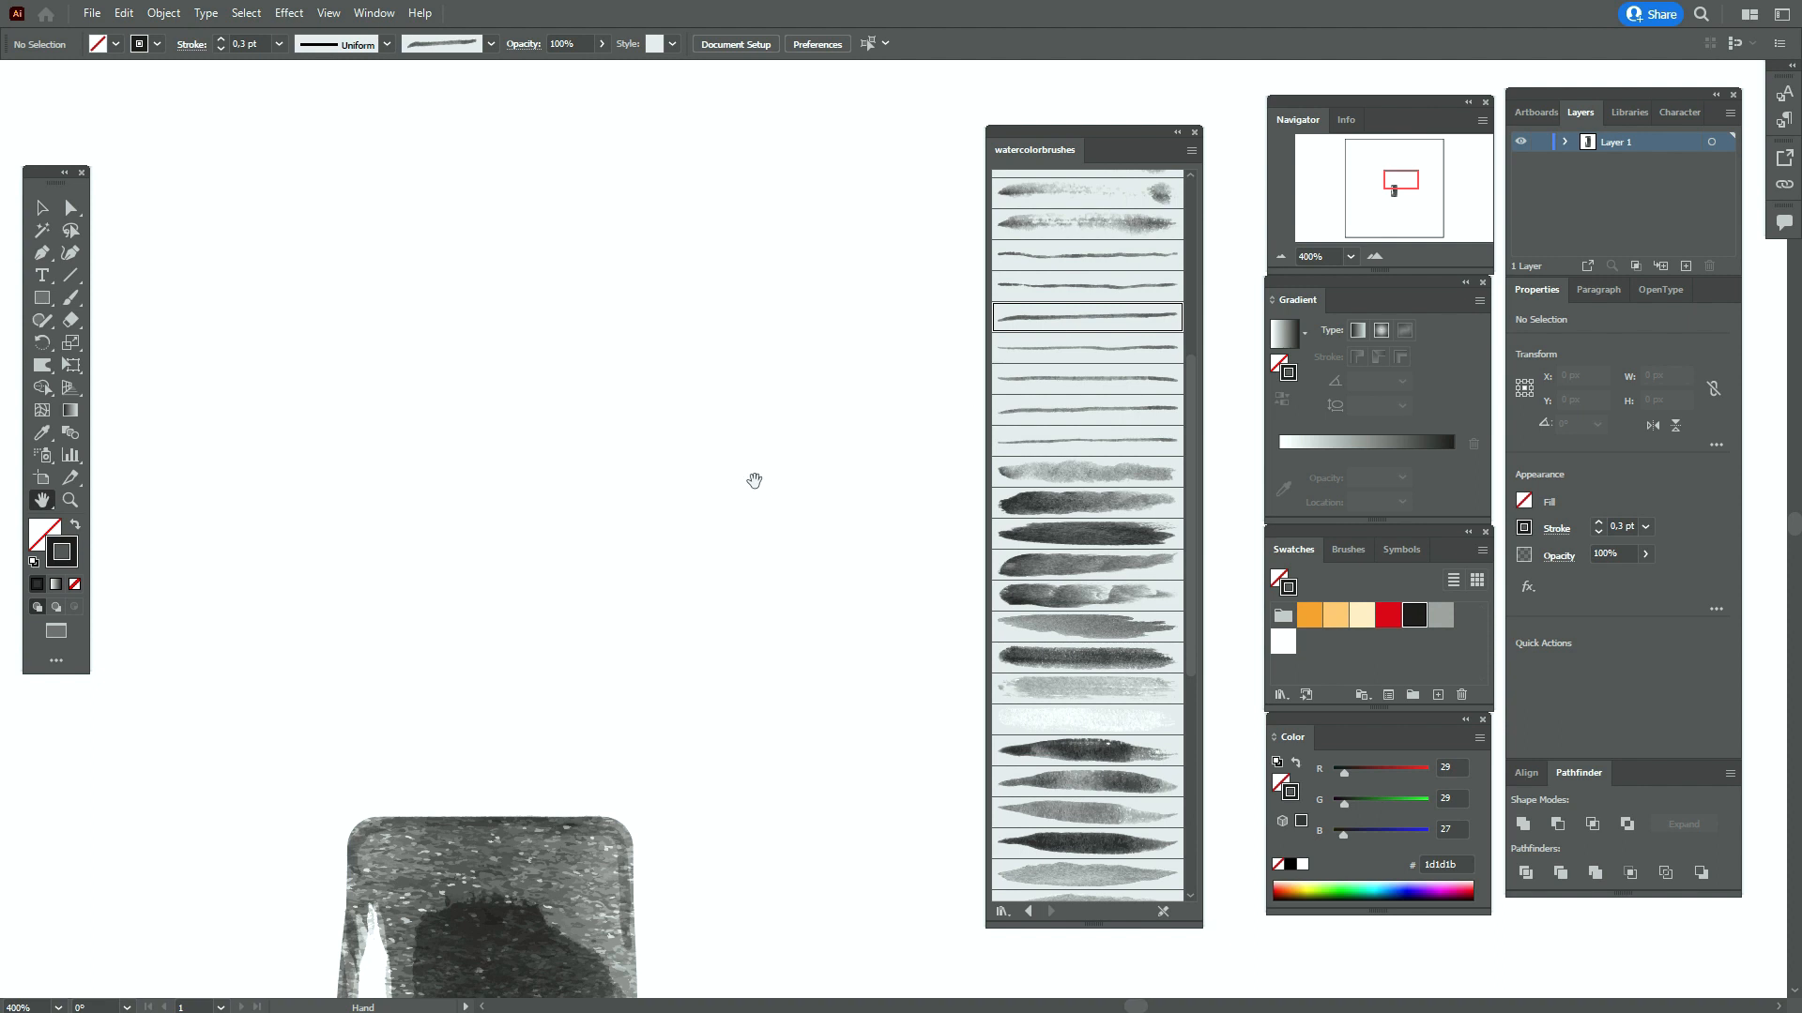
pyautogui.click(71, 298)
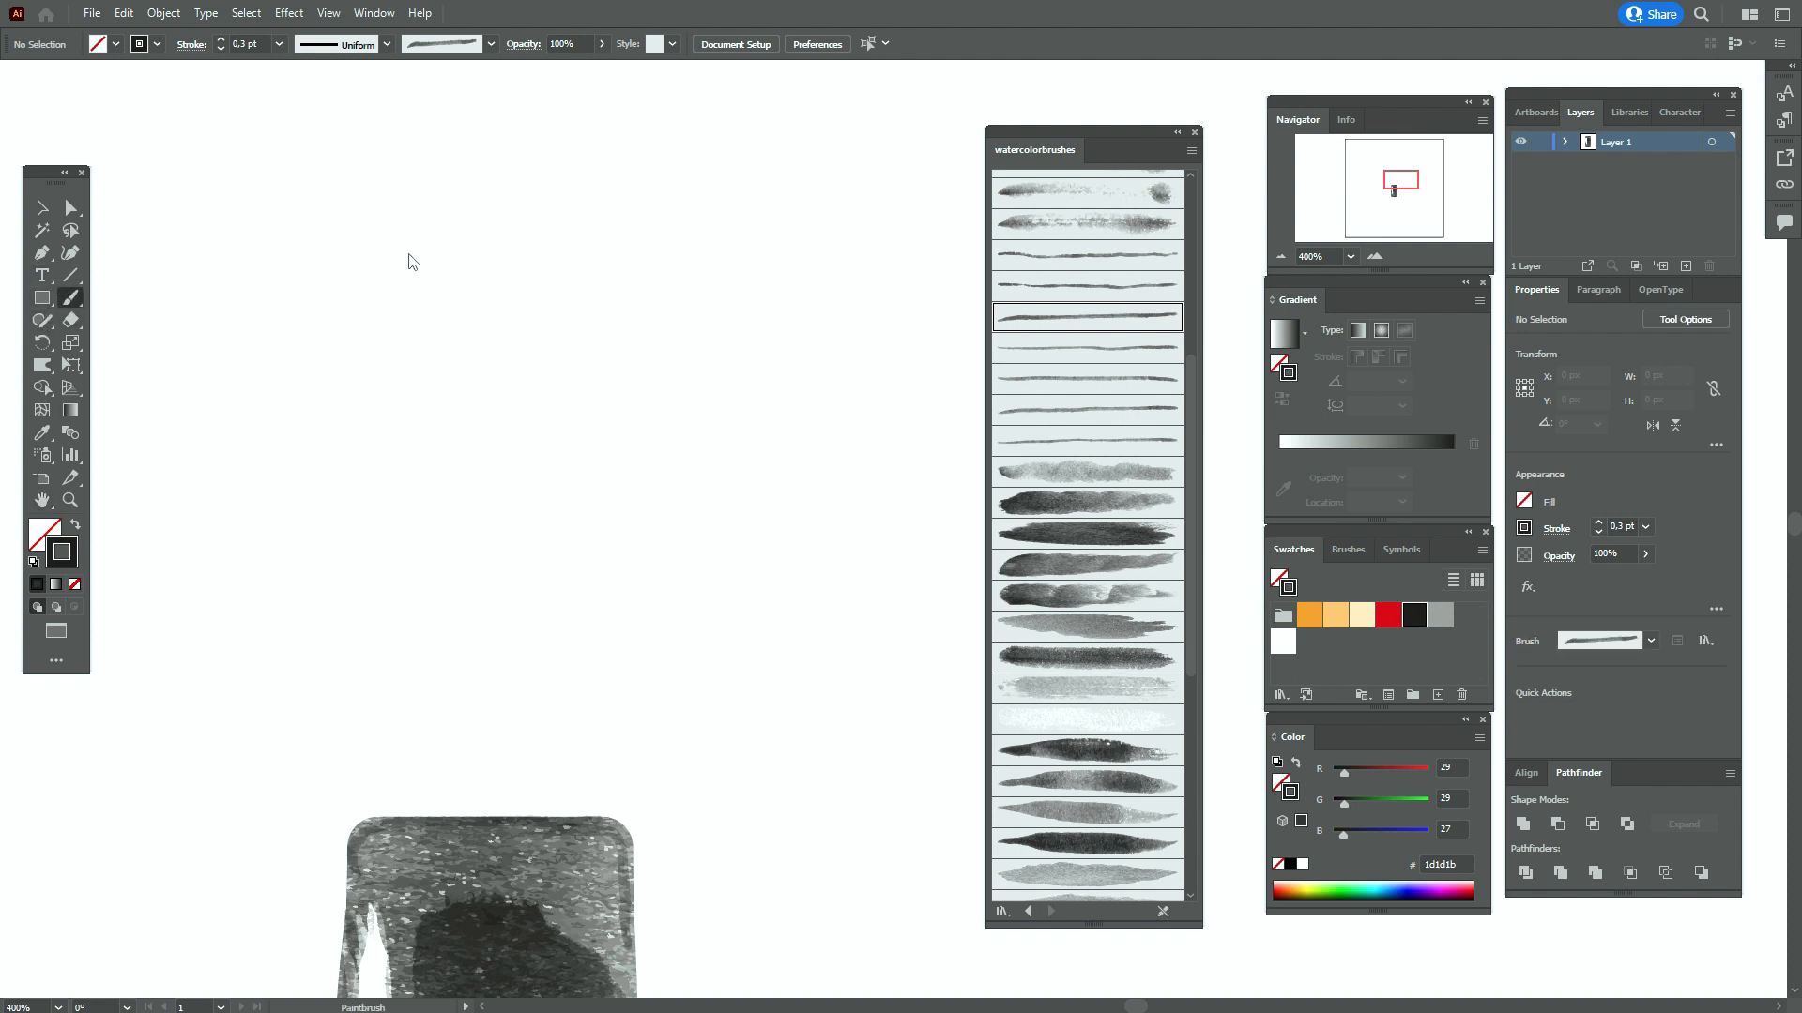
pyautogui.hotkey('ctrl', '1')
pyautogui.moveTo(505, 449); pyautogui.dragTo(542, 786)
pyautogui.press('v')
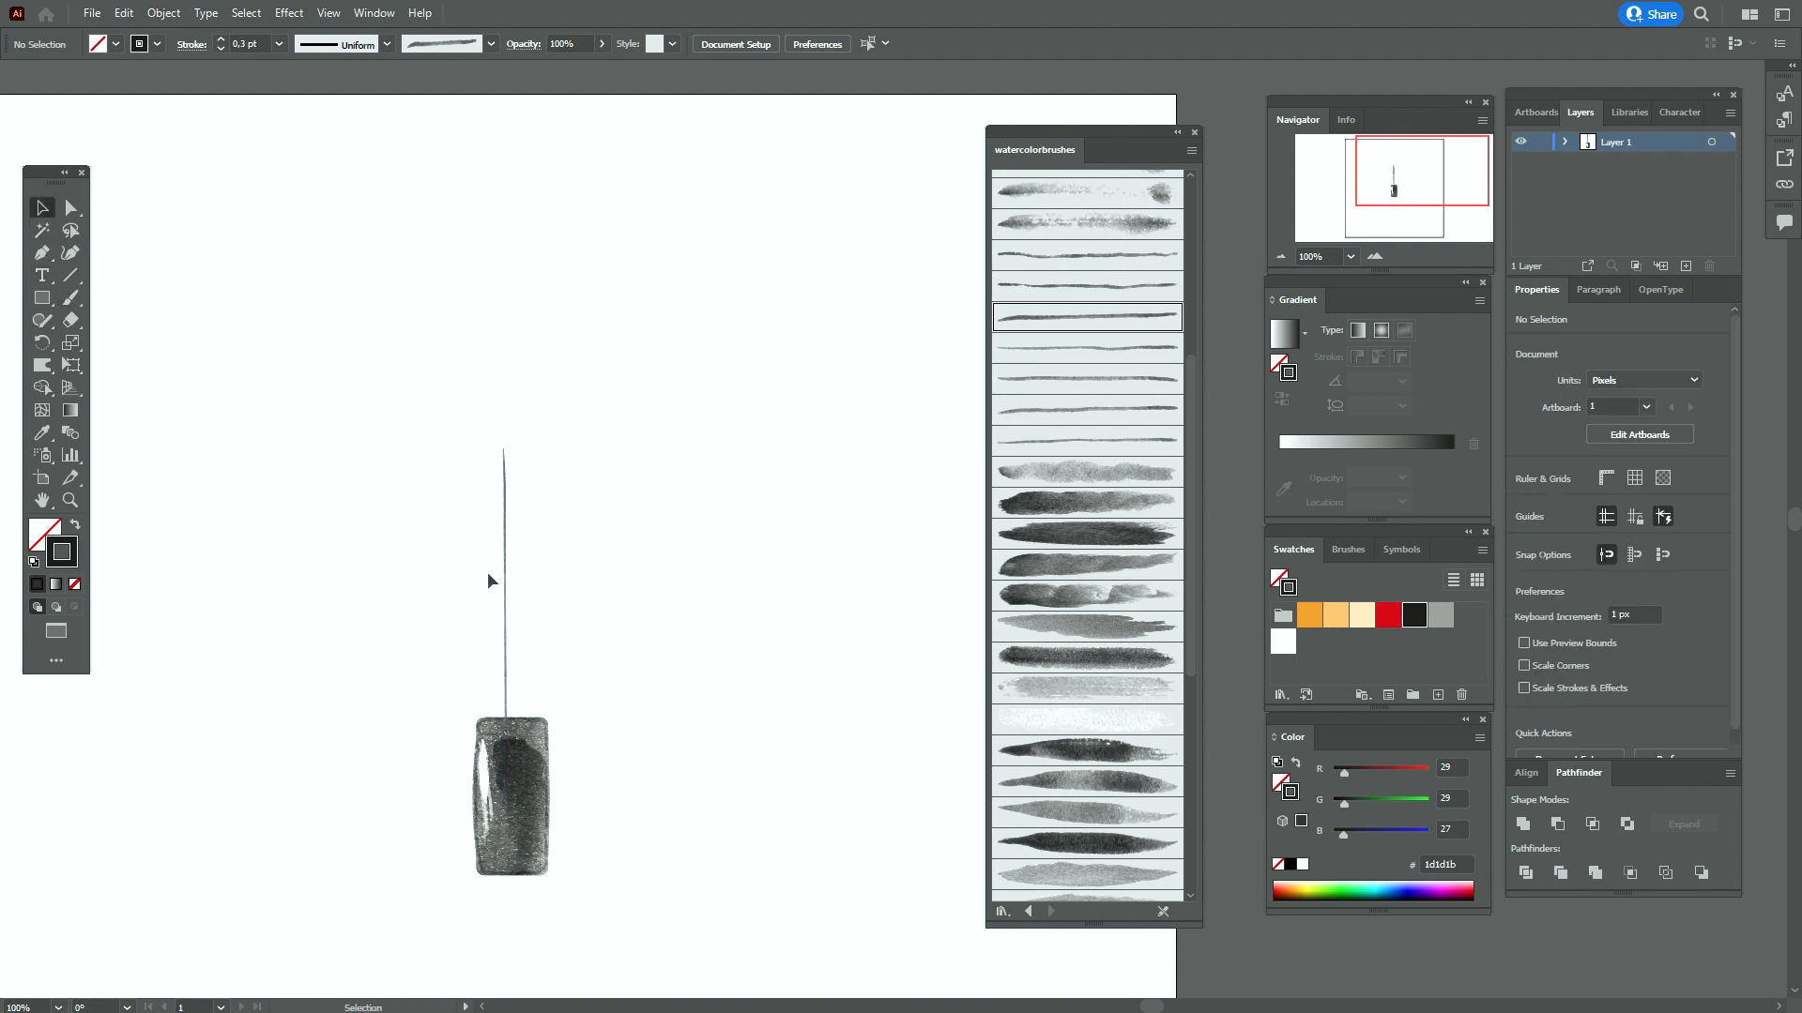
# Set the vertical stem stroke's weight to 3 pt and center it above the dark shape with its lower end overlapping
pyautogui.moveTo(503, 580); pyautogui.dragTo(513, 615)
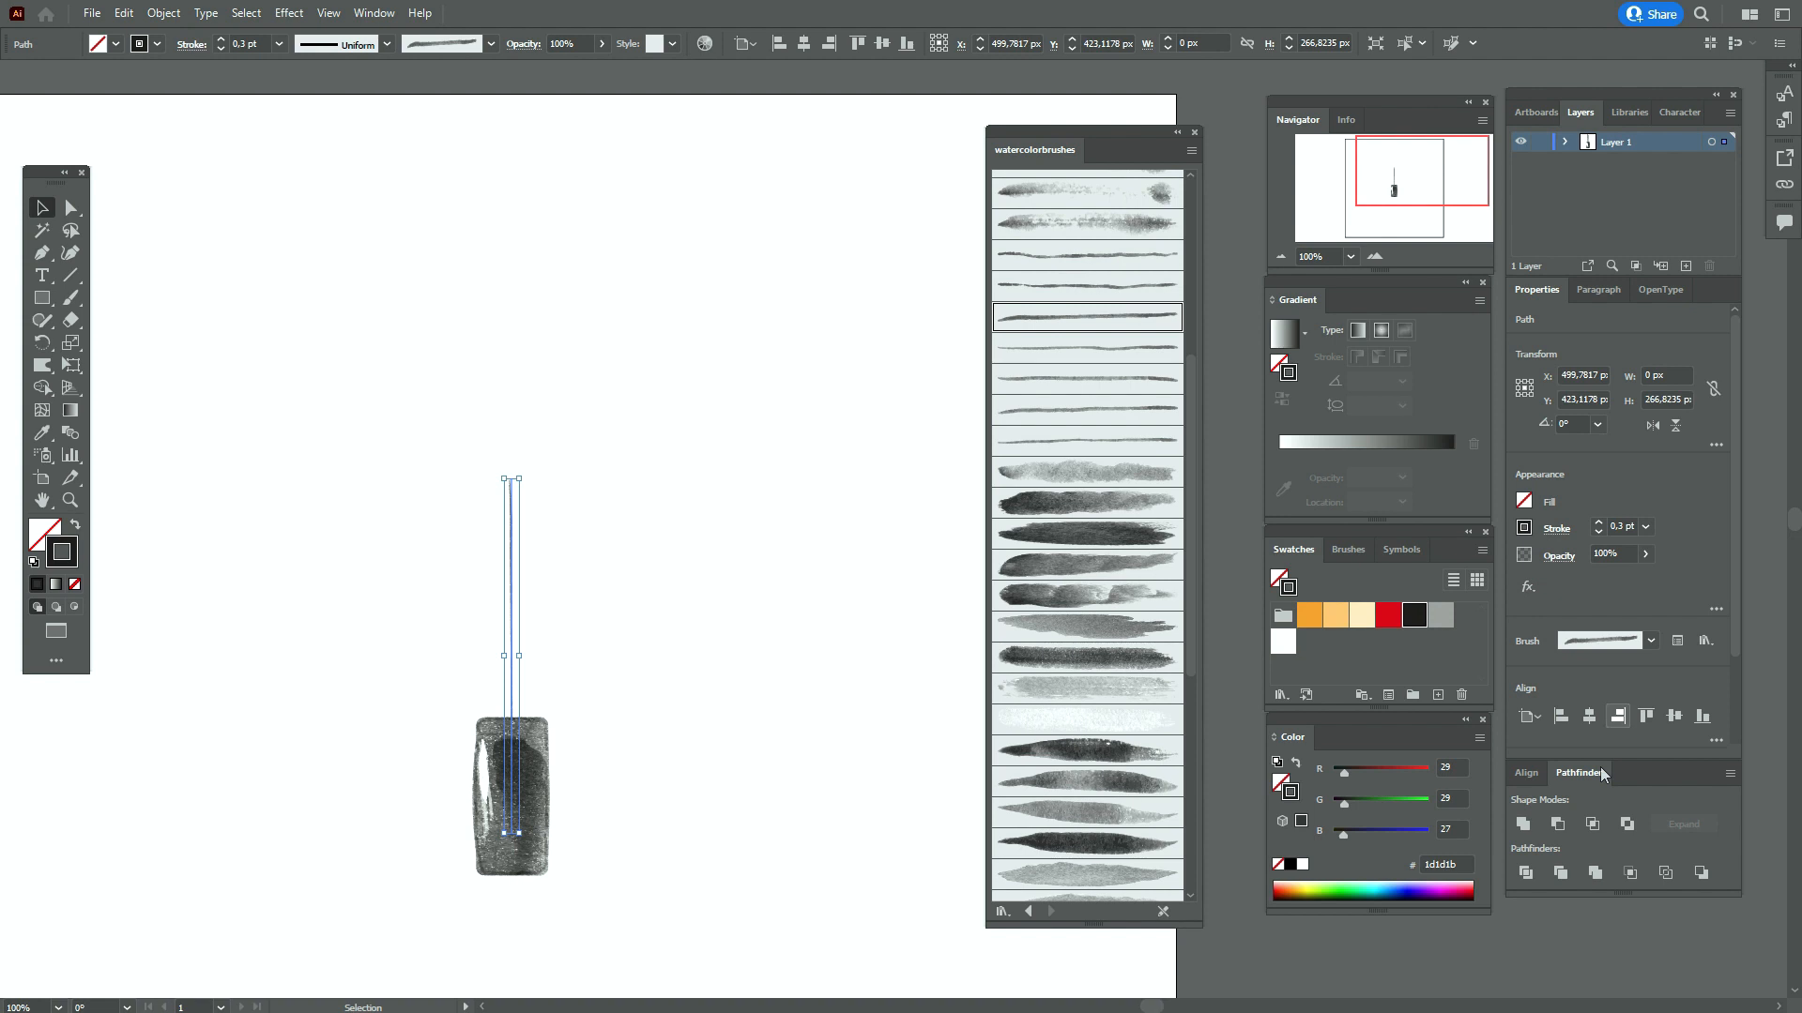
pyautogui.click(1613, 525)
pyautogui.write('3')
pyautogui.press('Return')
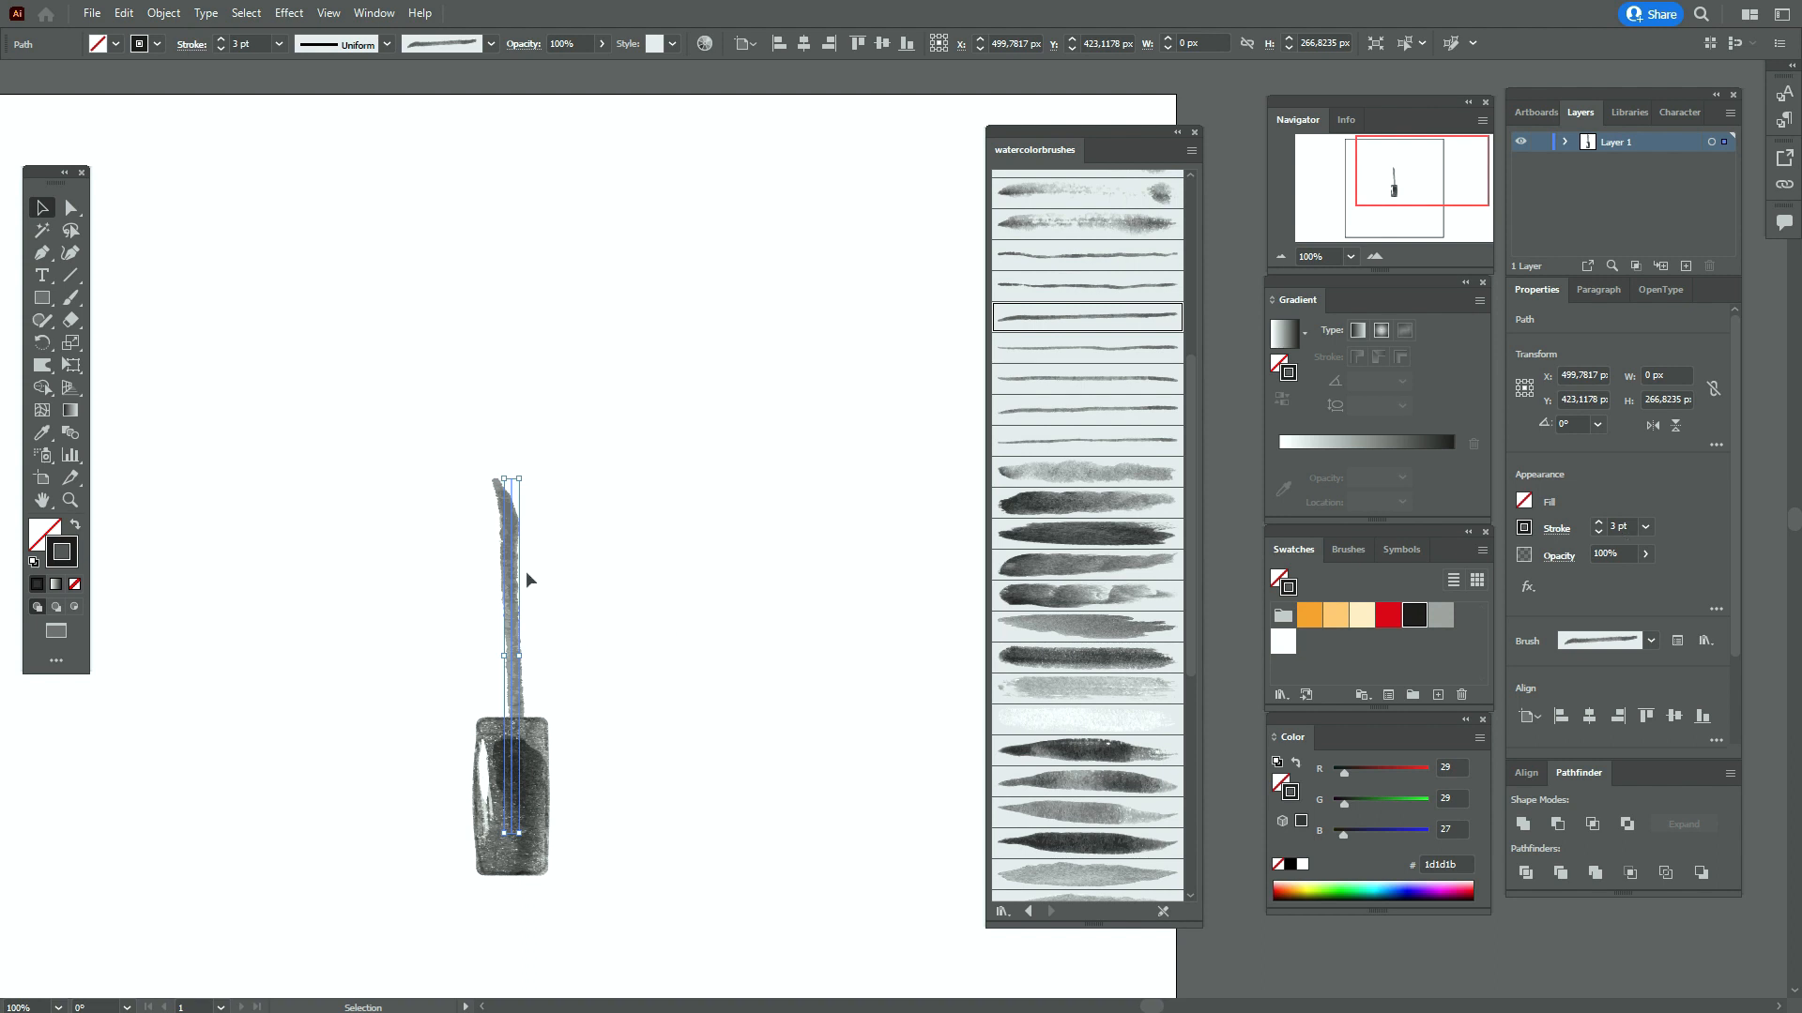
pyautogui.moveTo(502, 572); pyautogui.dragTo(500, 549)
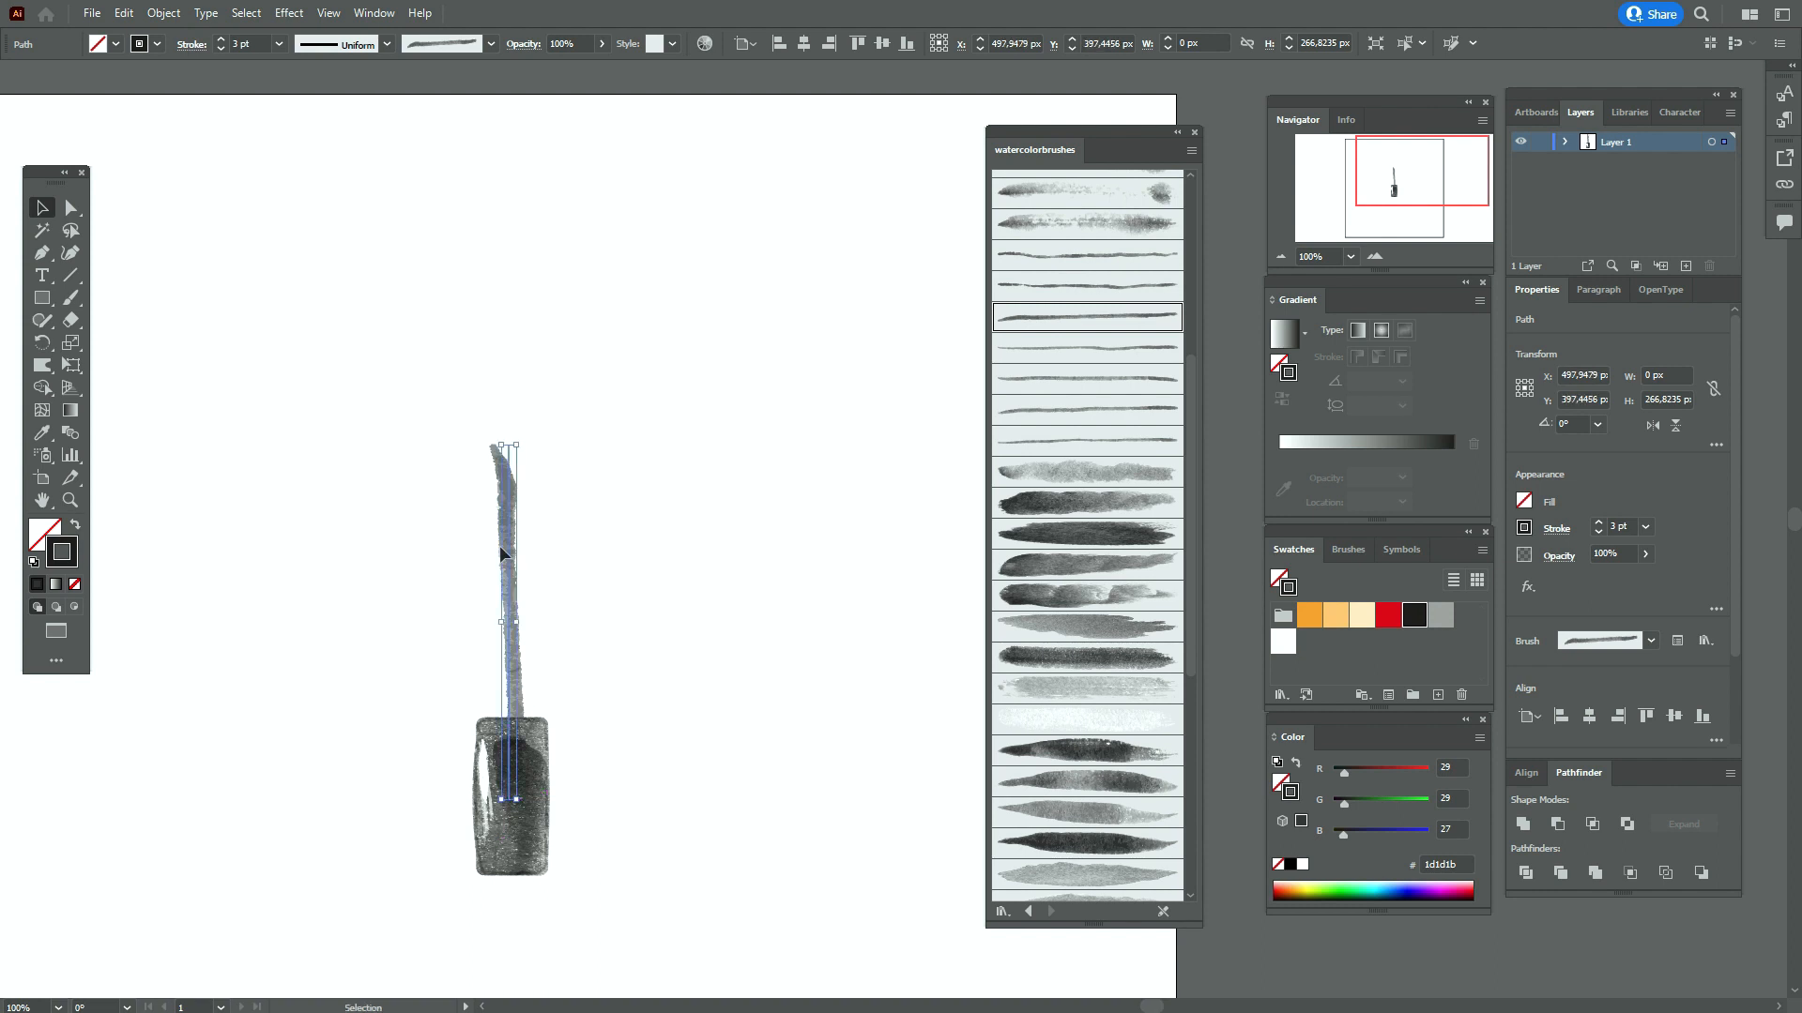
pyautogui.click(670, 552)
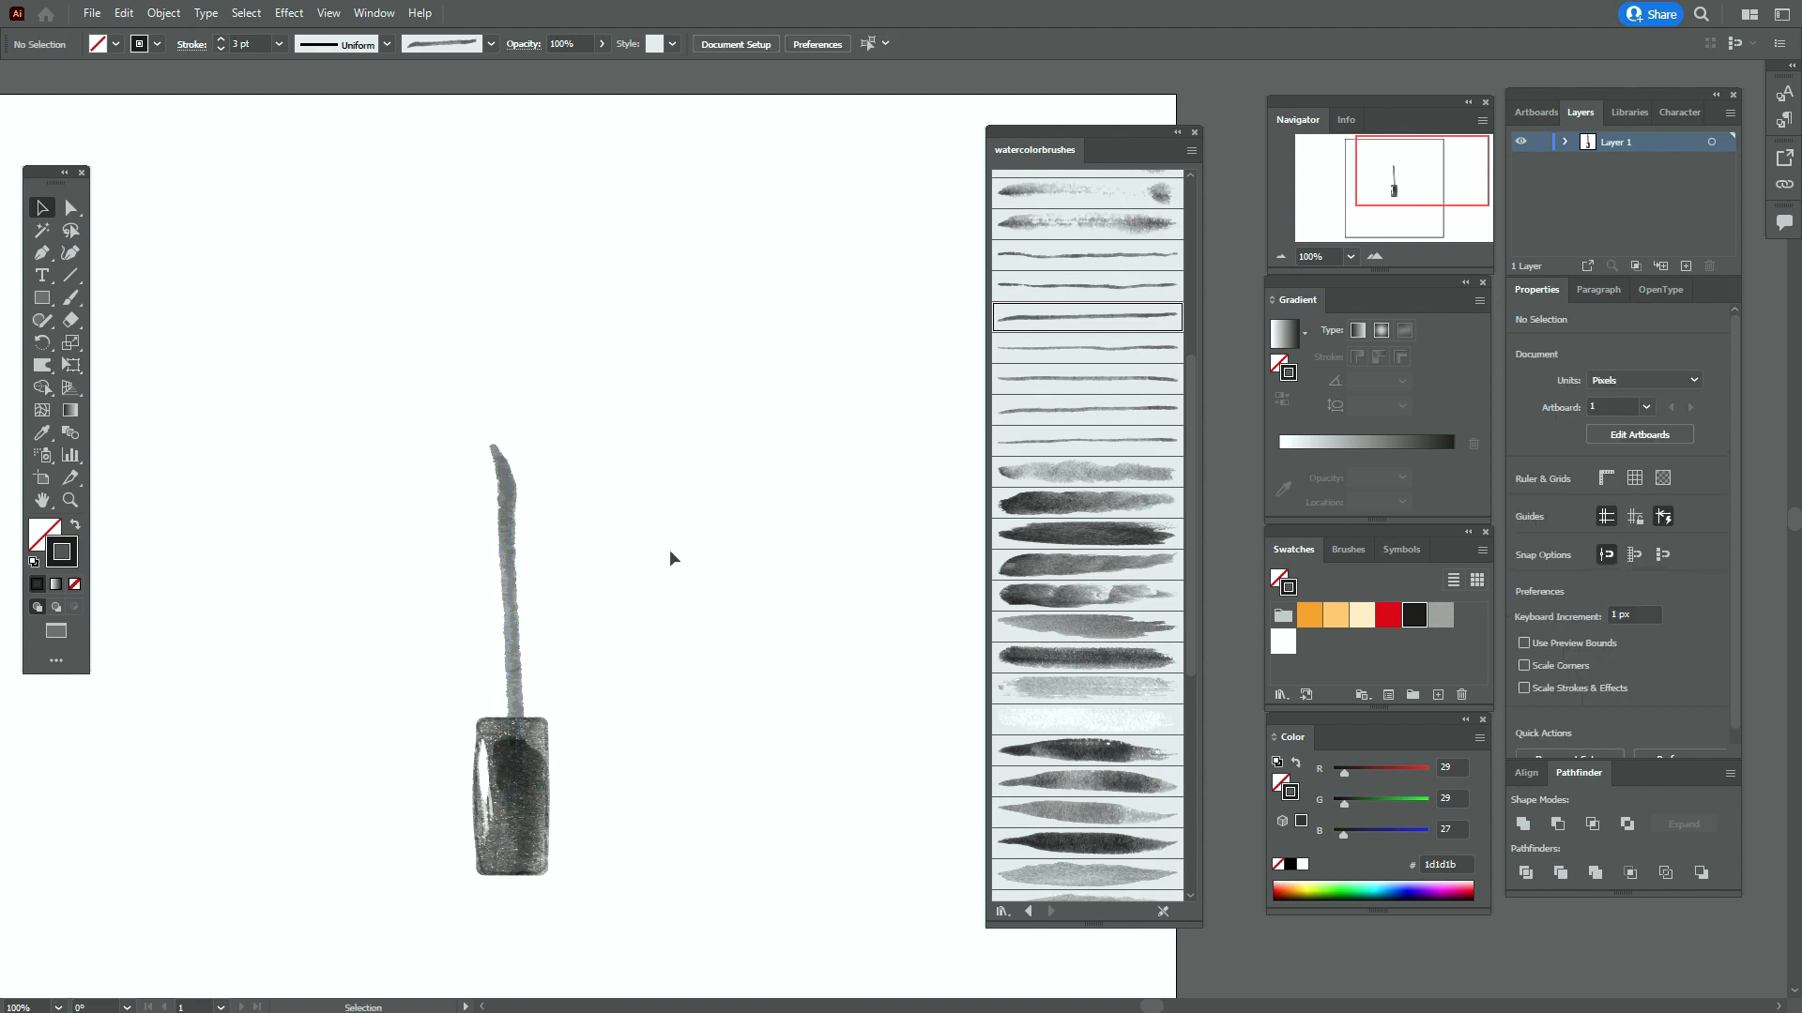
# Expand the appearance of the stem's brush stroke into editable shapes
pyautogui.click(69, 500)
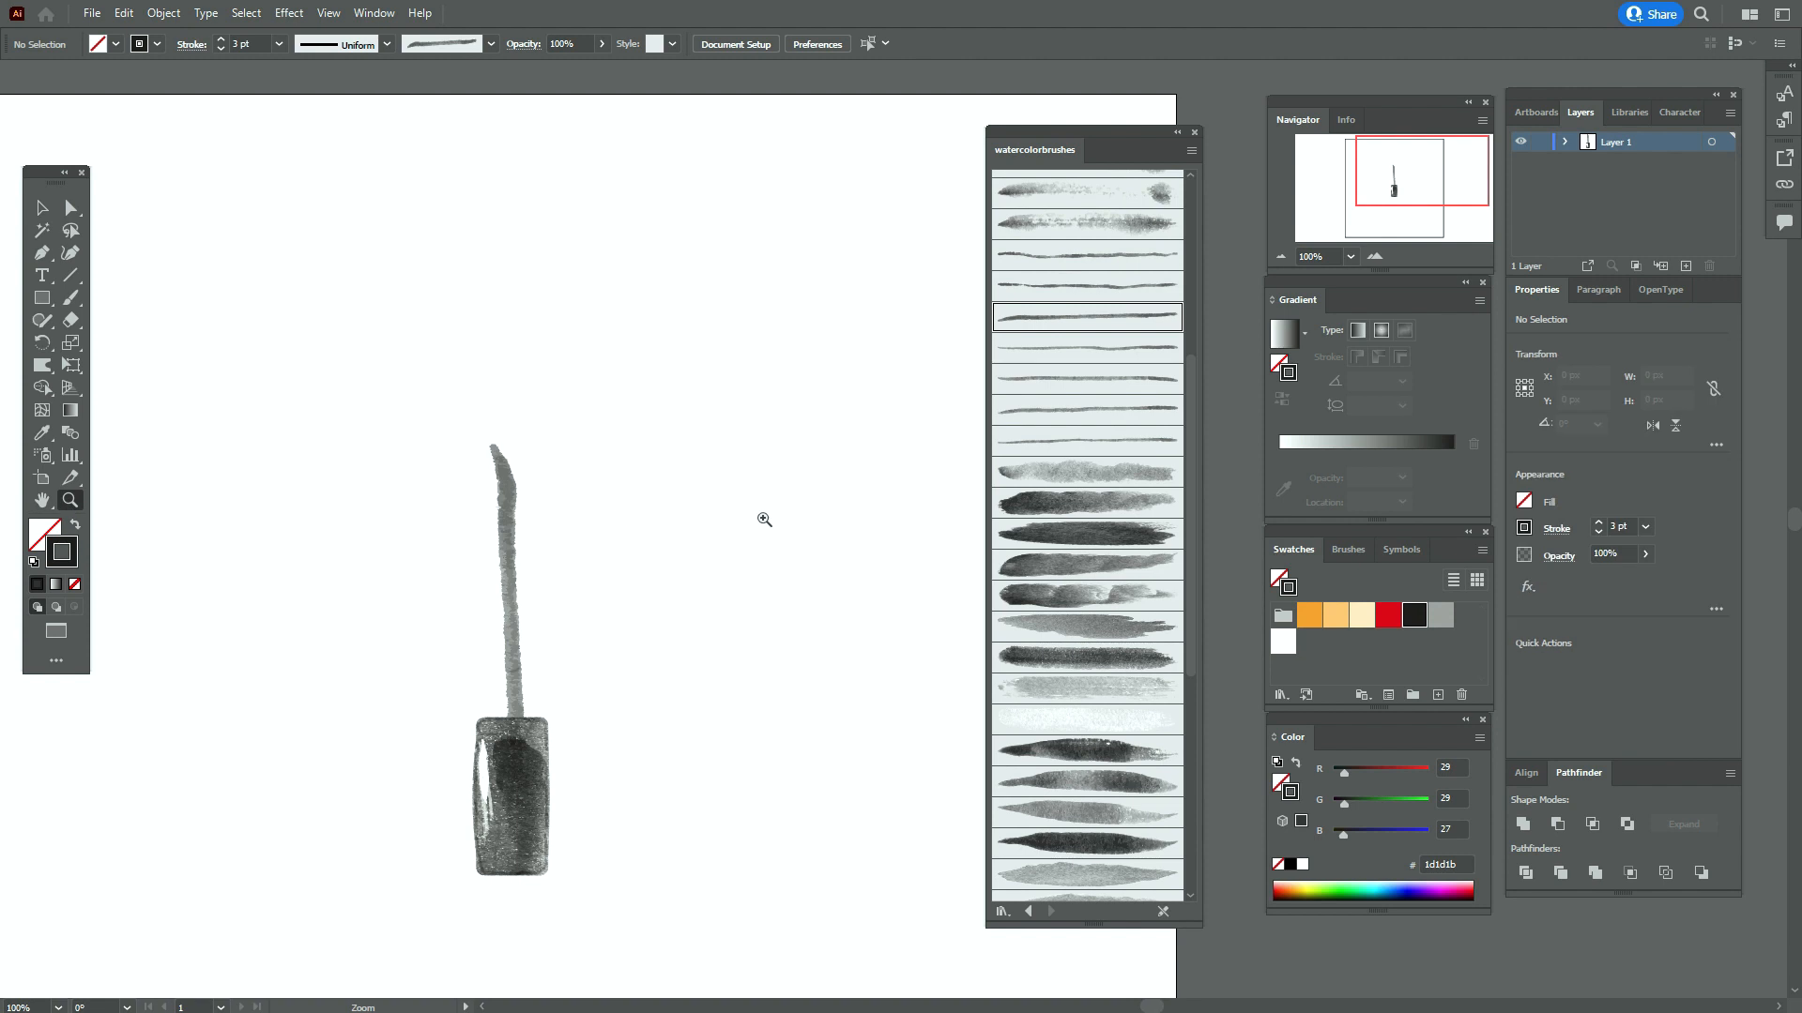
pyautogui.click(764, 519)
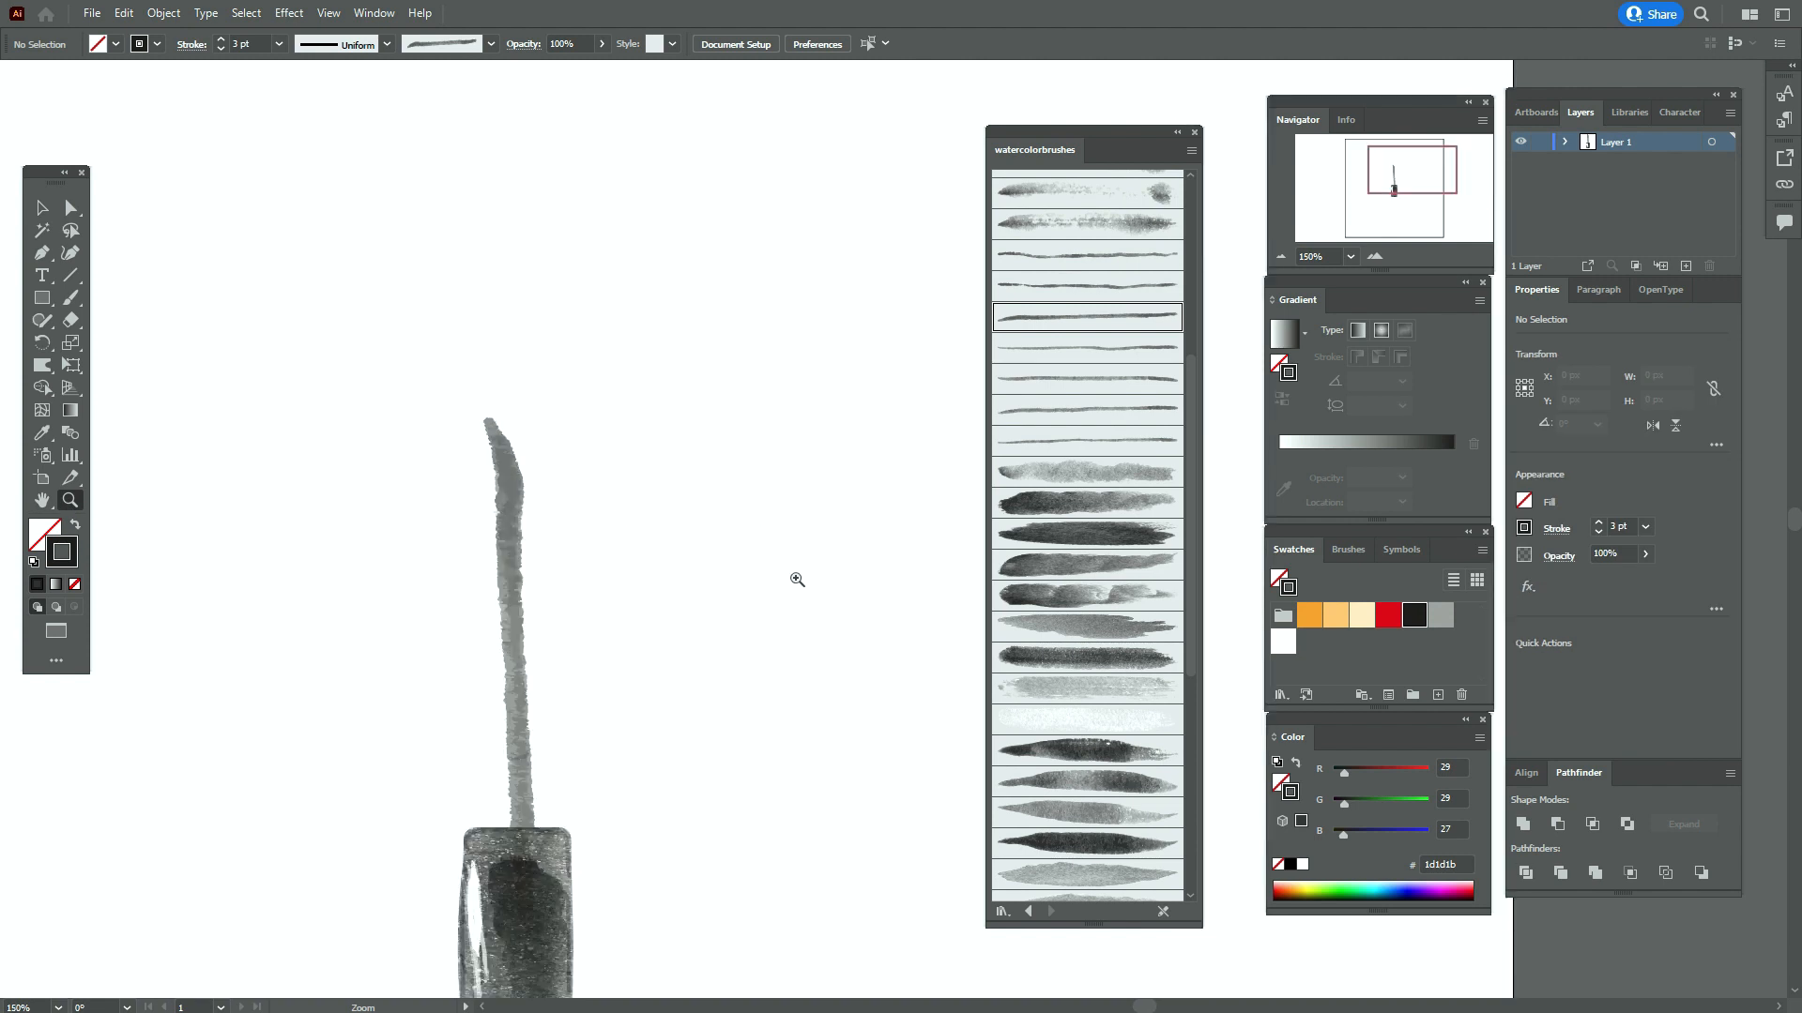
pyautogui.click(42, 208)
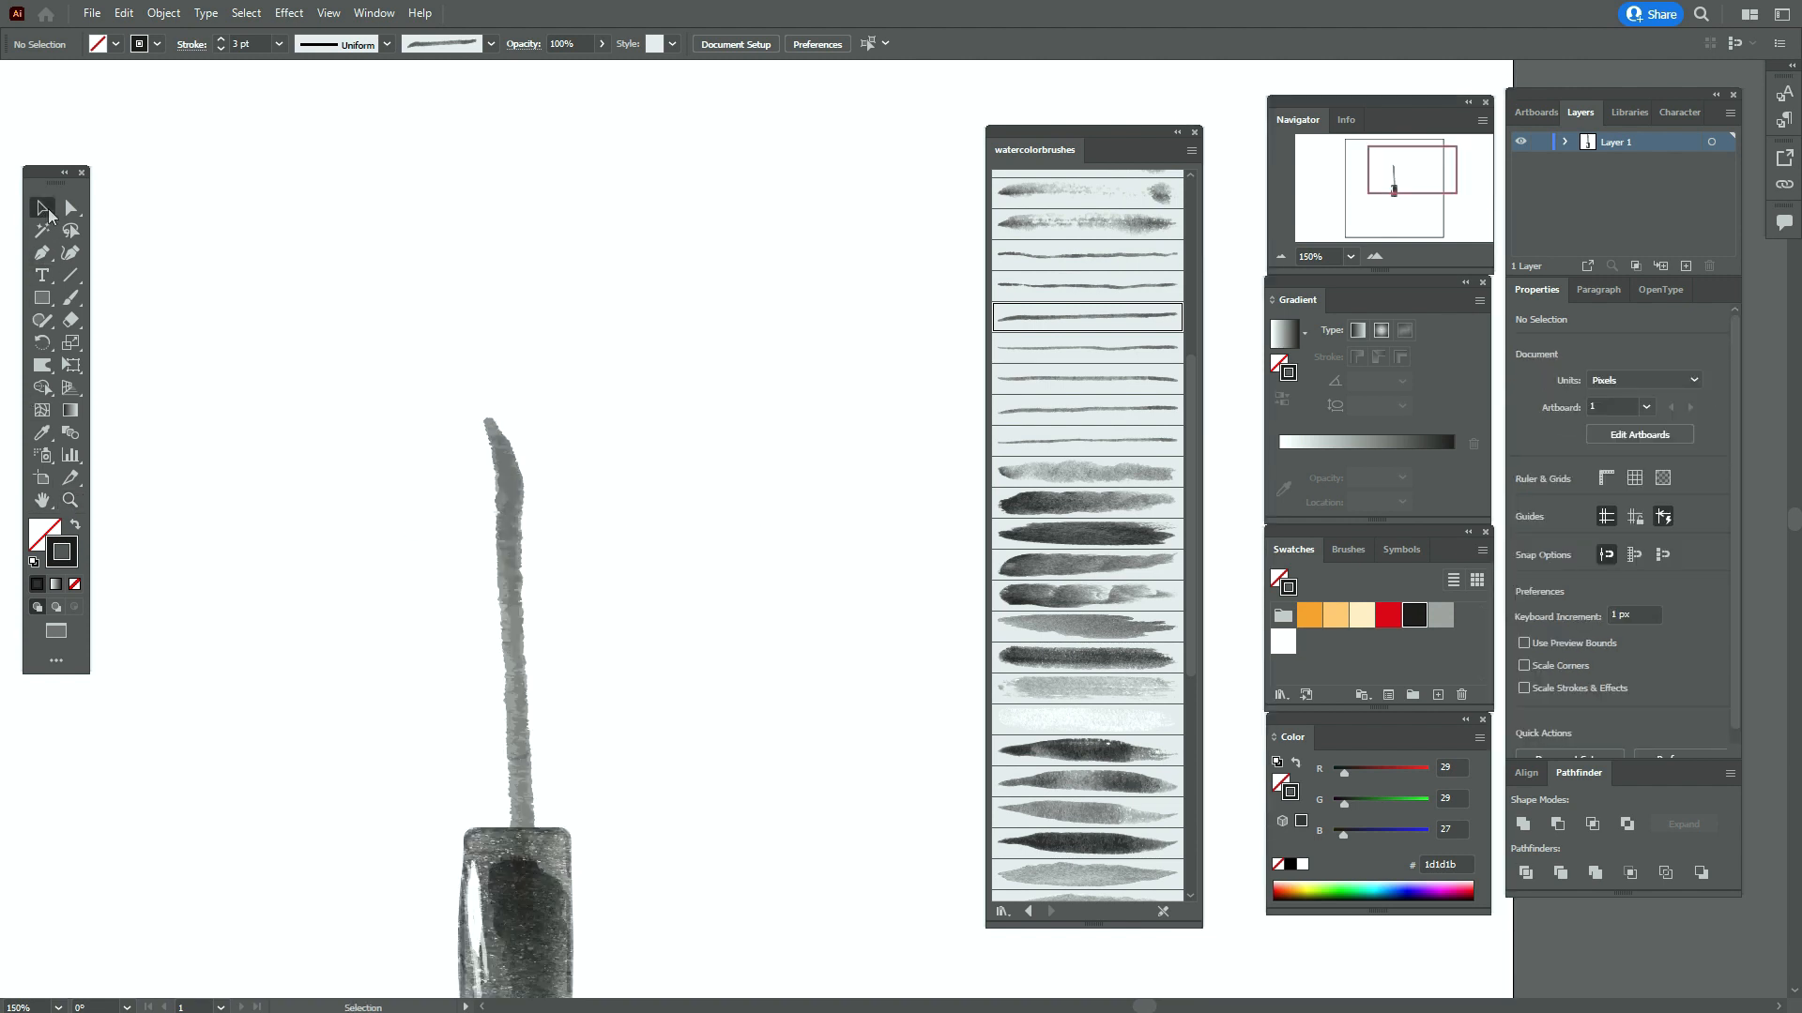
pyautogui.click(515, 495)
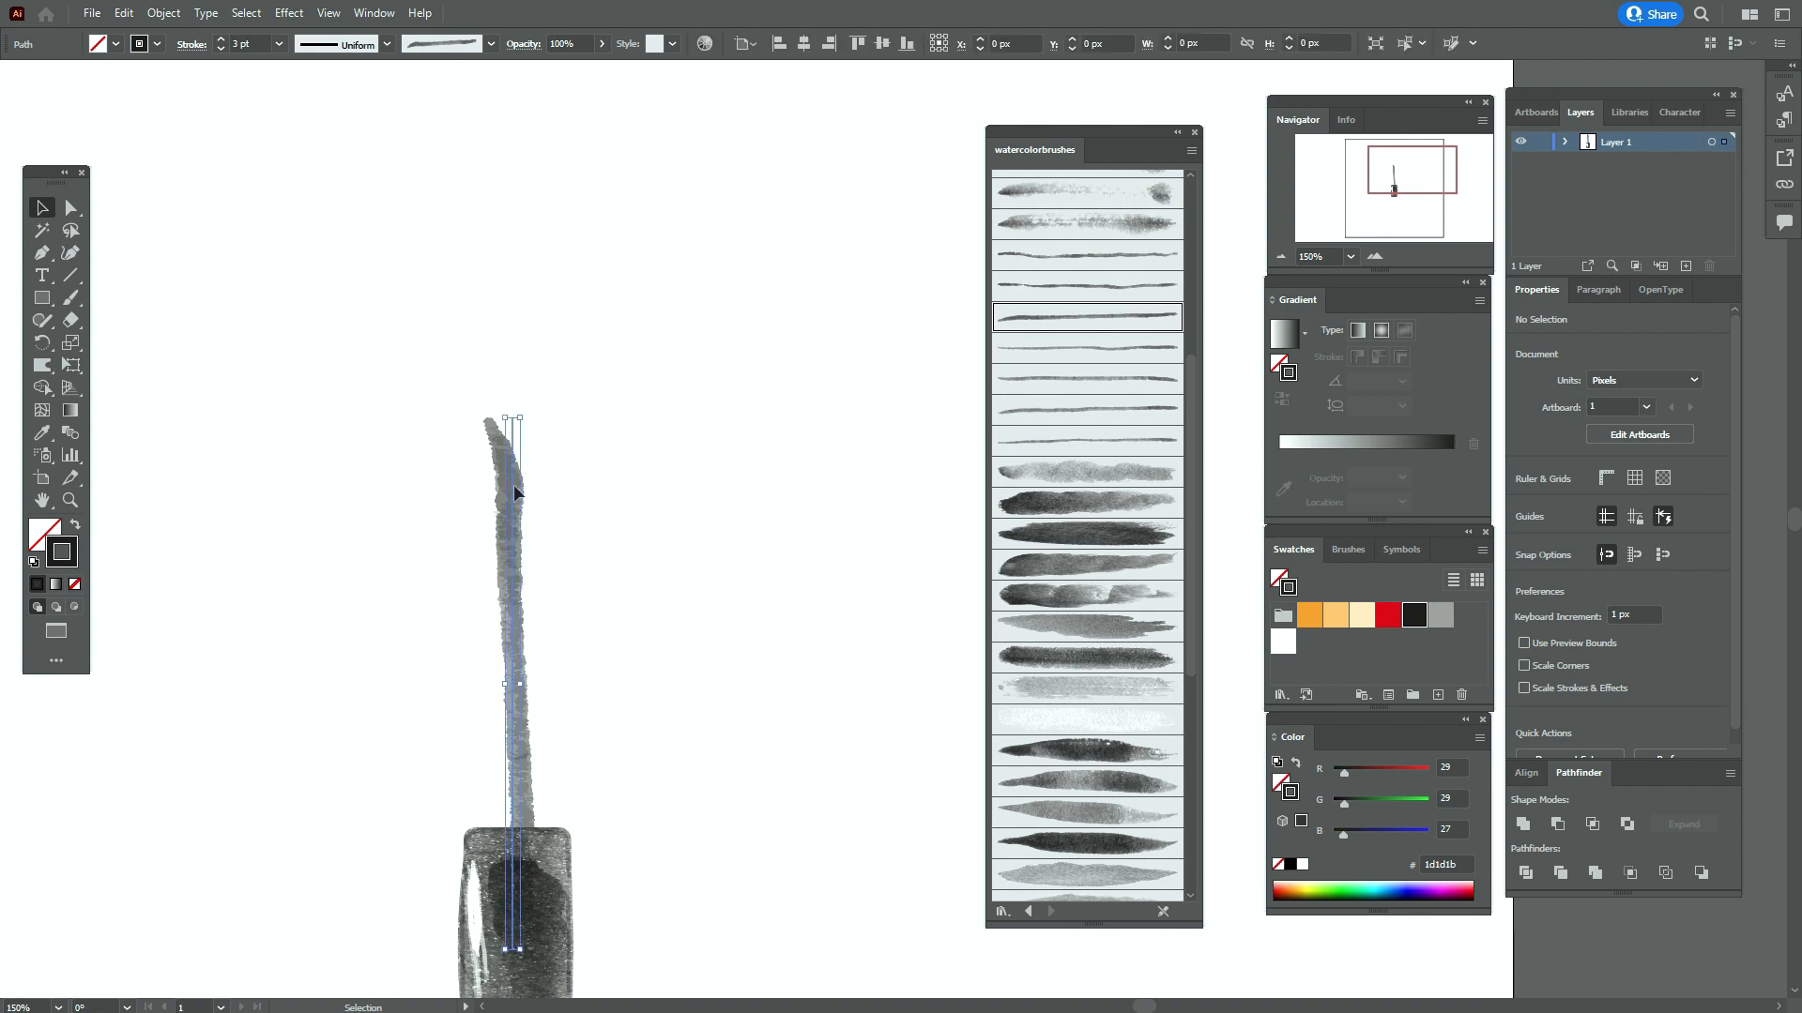
pyautogui.click(164, 13)
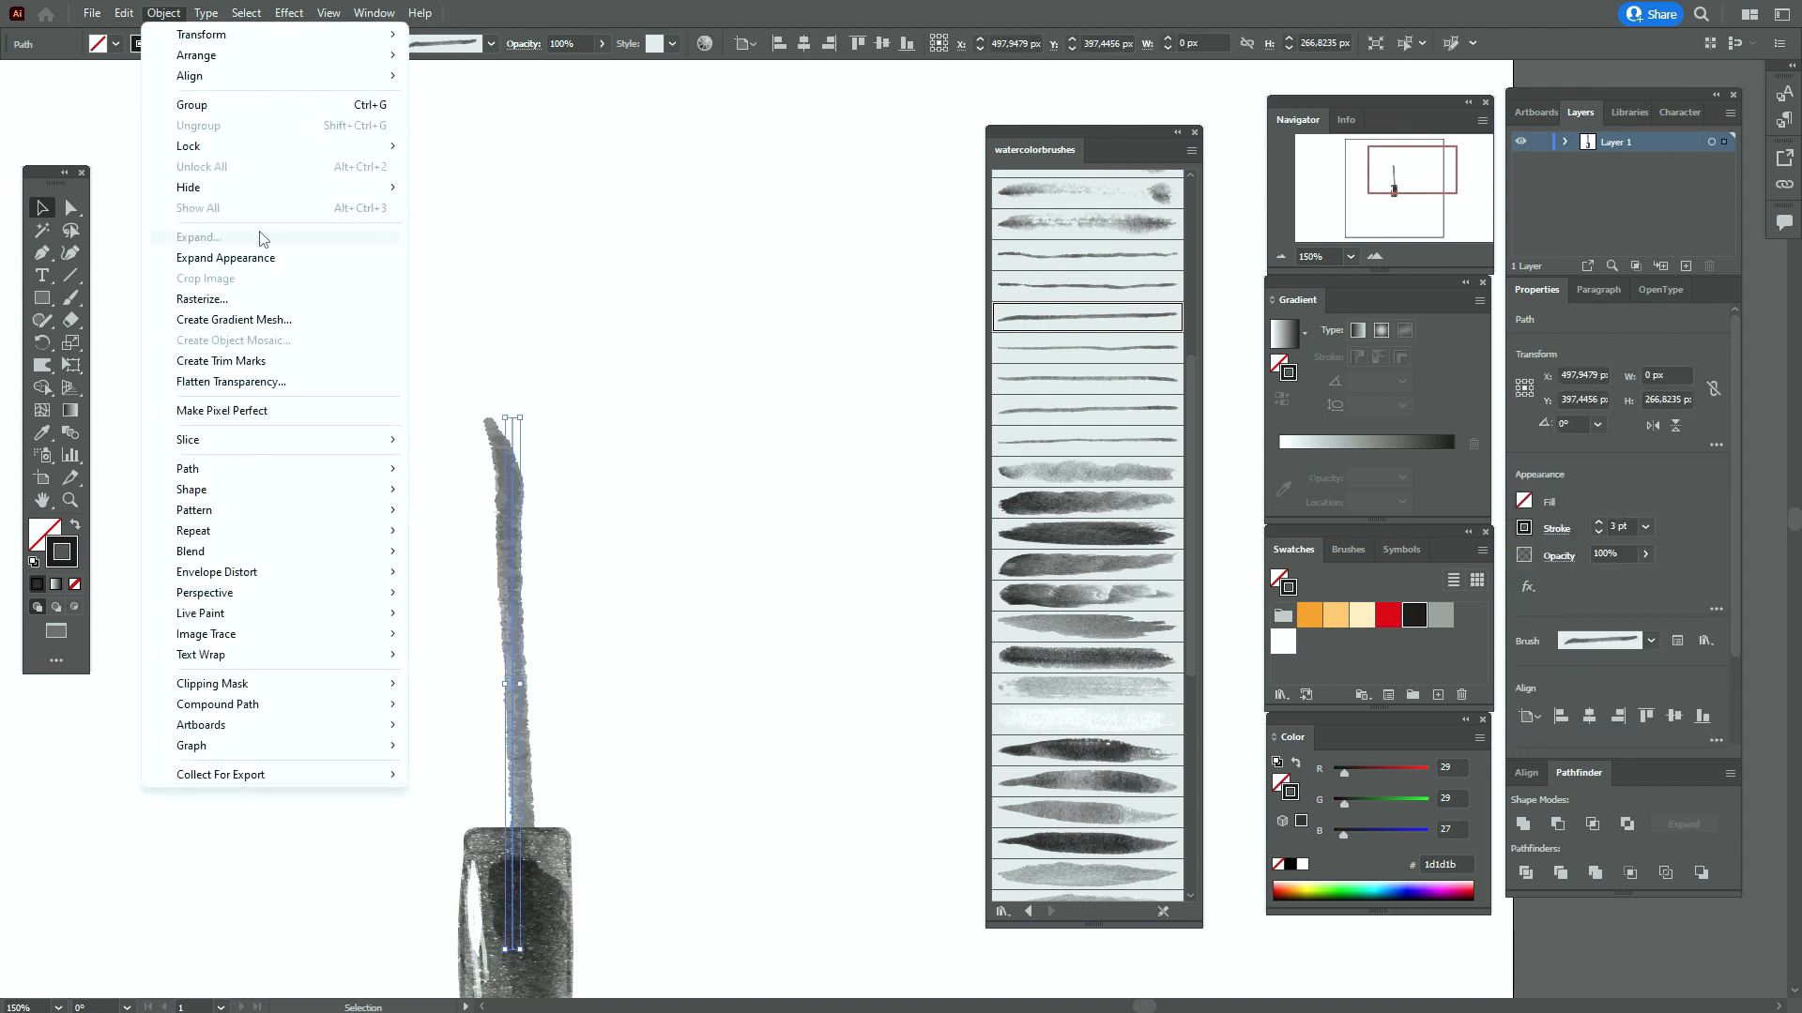
pyautogui.click(206, 258)
pyautogui.click(646, 419)
pyautogui.click(522, 497)
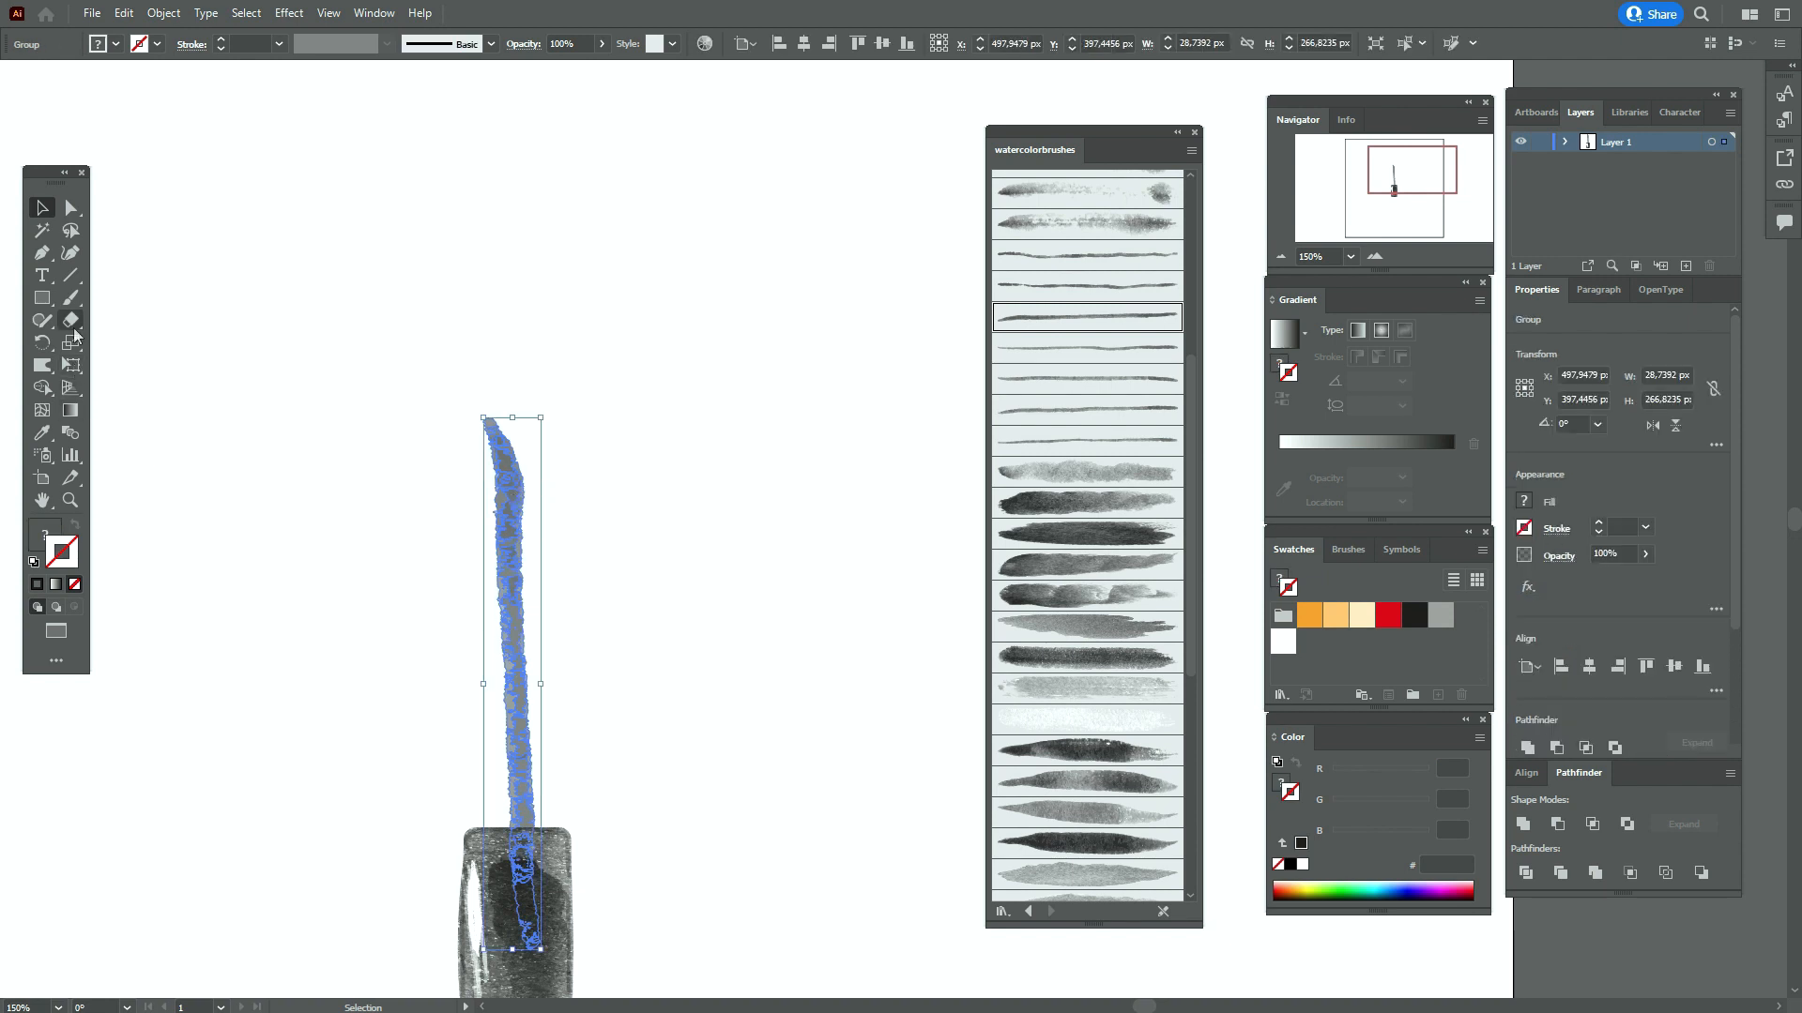
# Erase the thin bent tip at the upper end of the expanded stem
pyautogui.click(73, 326)
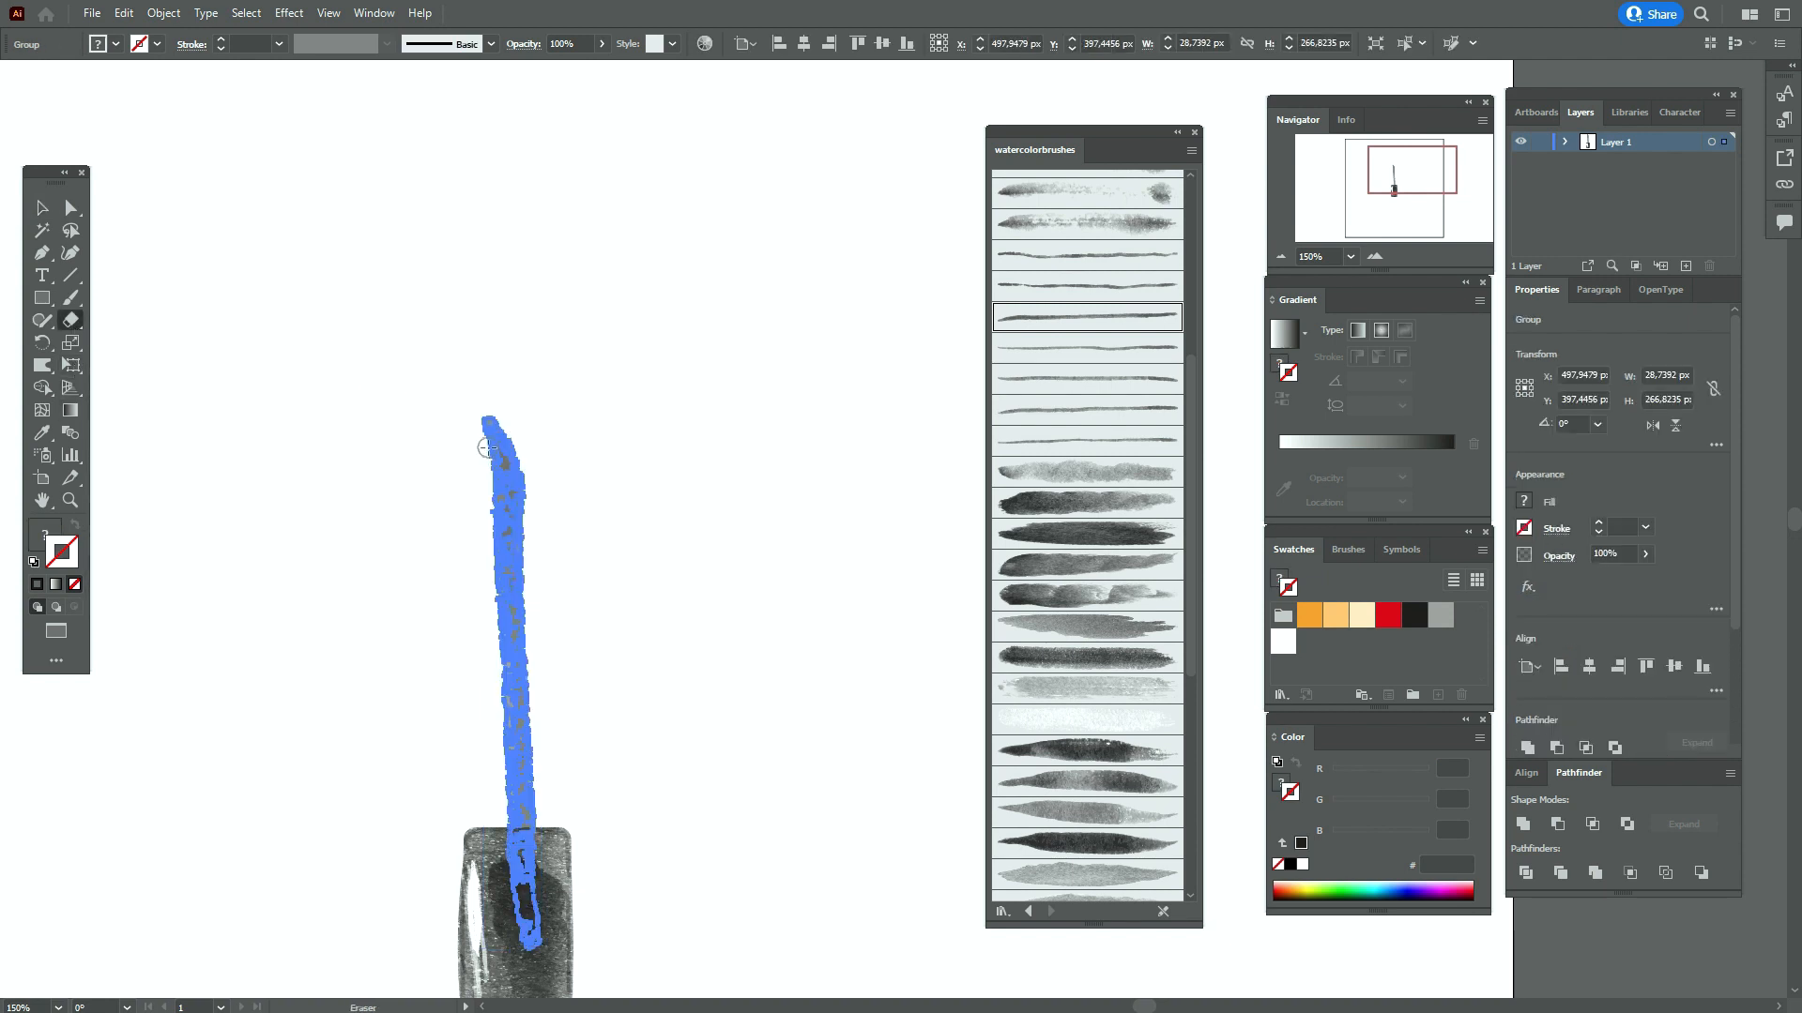
pyautogui.moveTo(490, 425)
pyautogui.mouseDown()
pyautogui.moveTo(520, 428)
pyautogui.moveTo(454, 435)
pyautogui.moveTo(515, 411)
pyautogui.mouseUp()
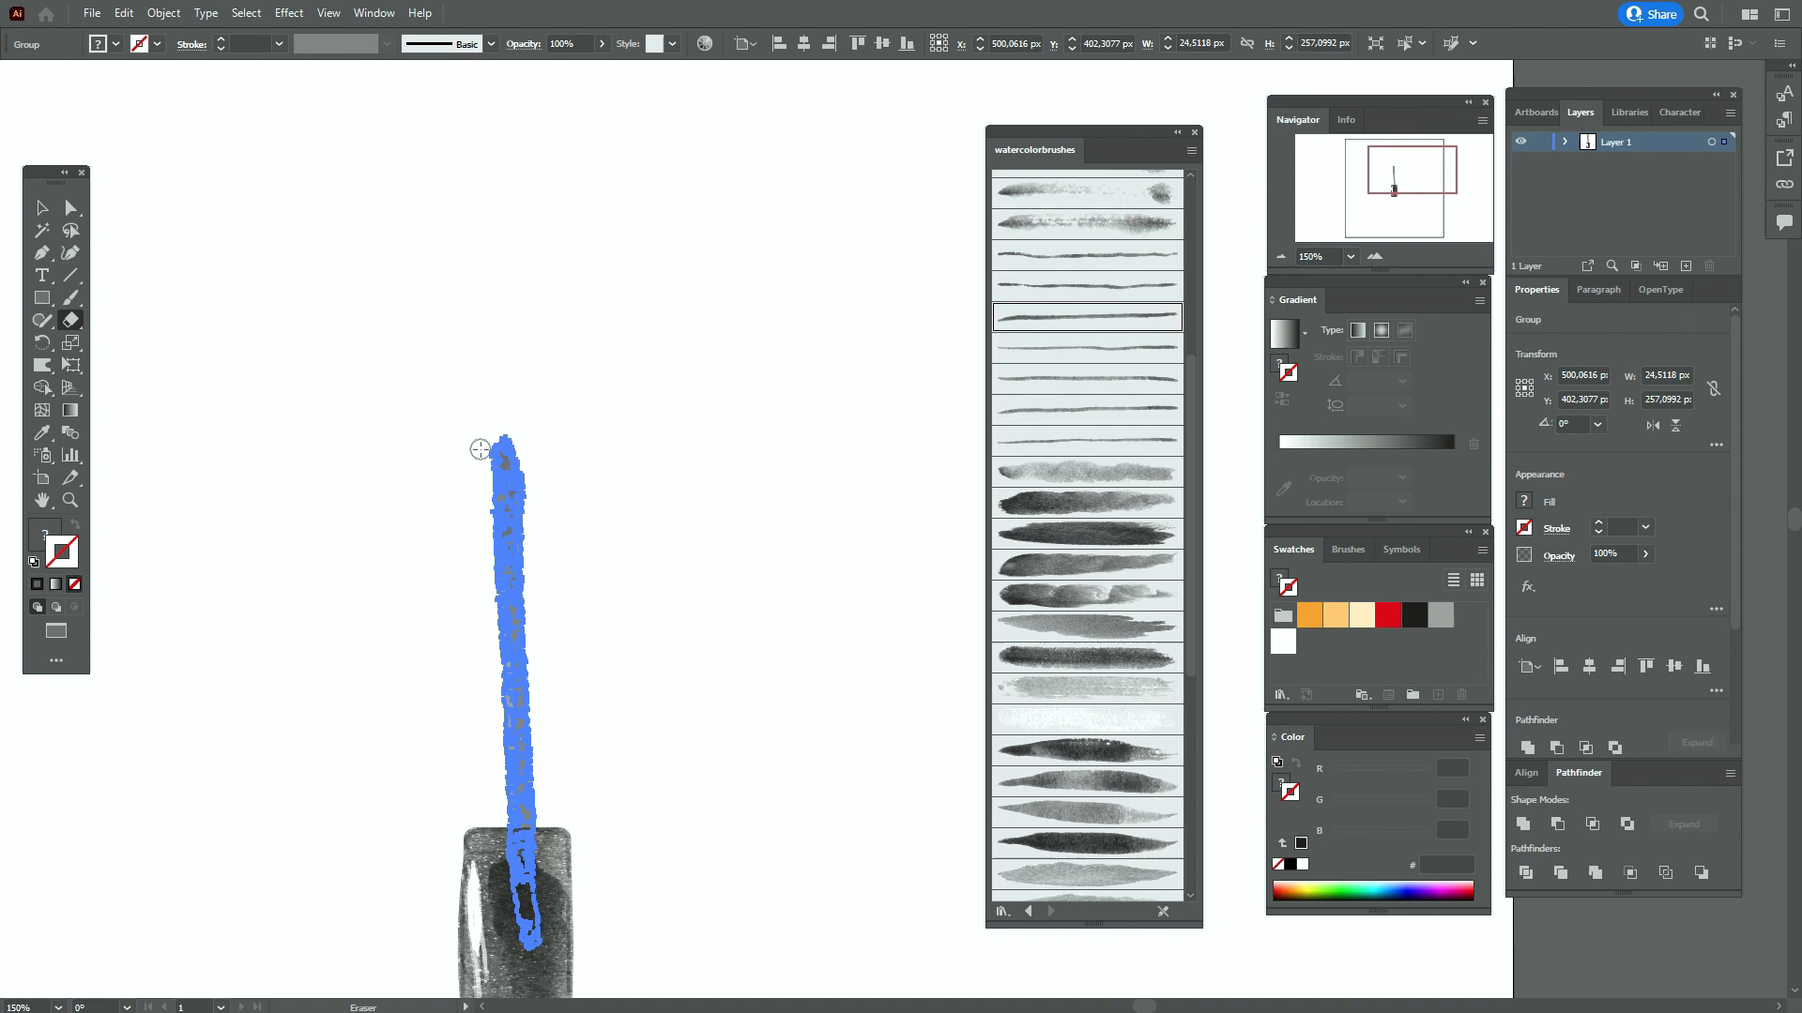
pyautogui.click(41, 207)
pyautogui.click(394, 291)
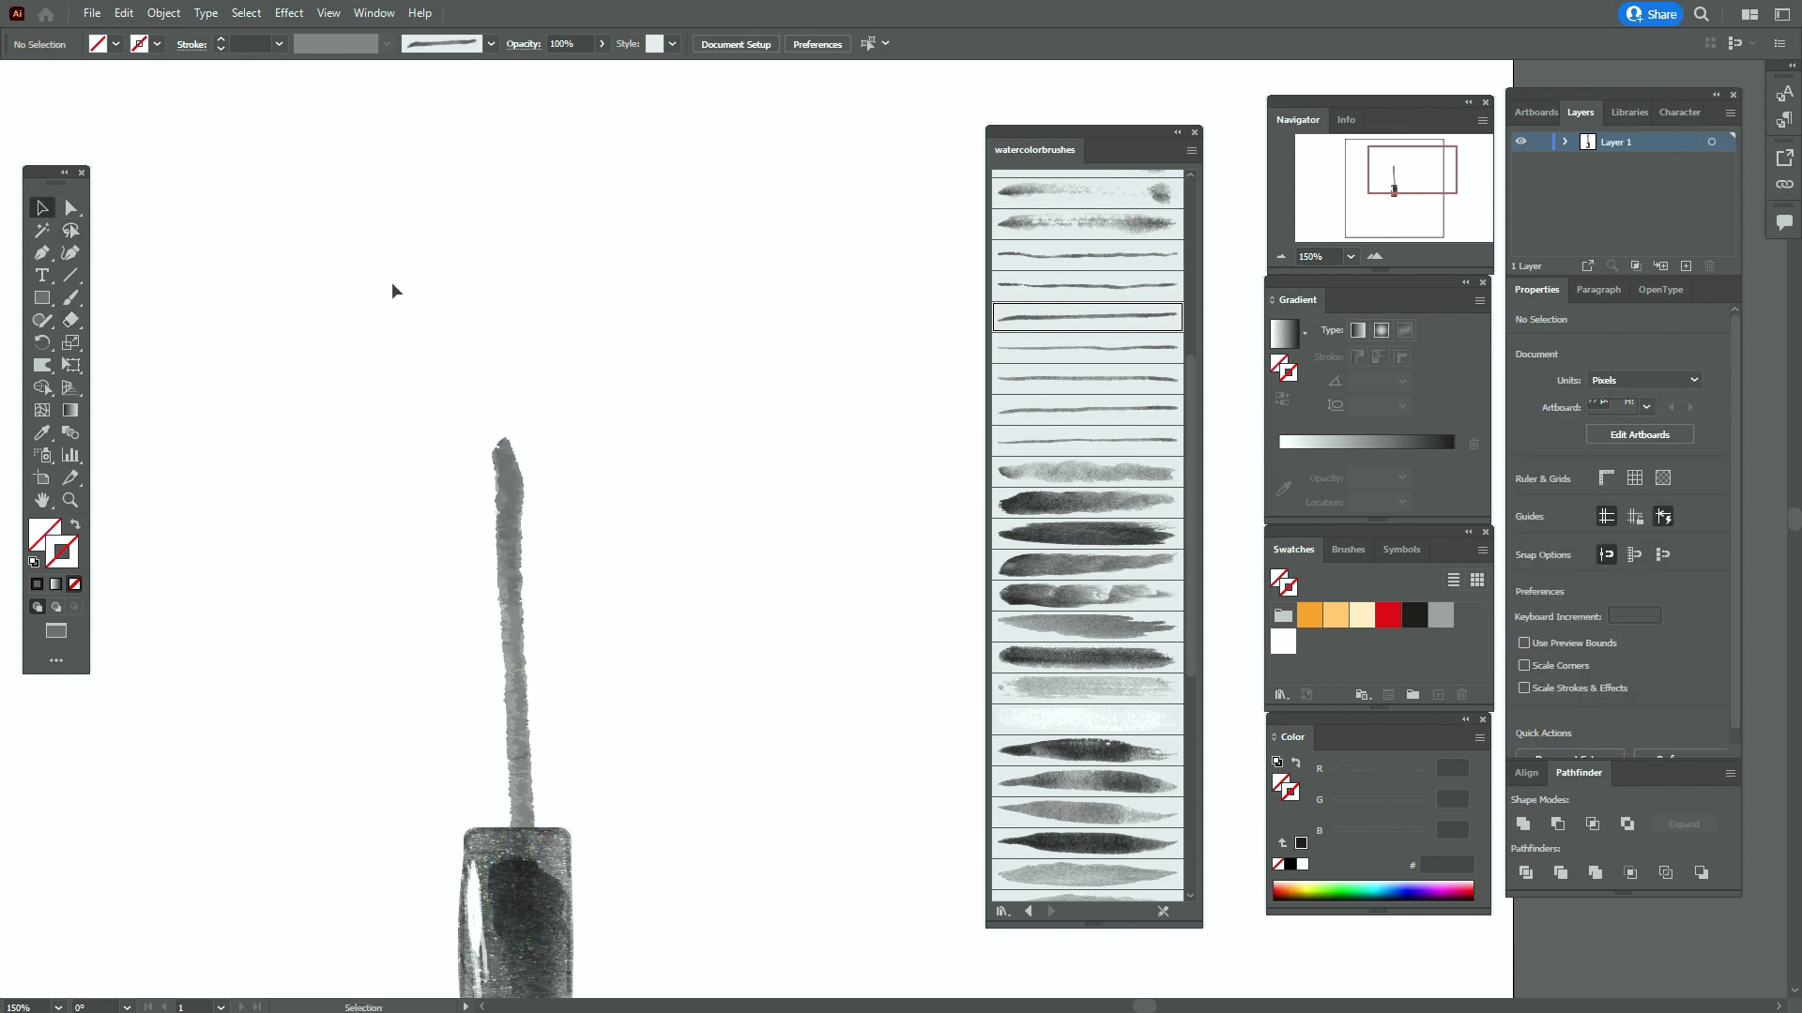
pyautogui.click(514, 604)
pyautogui.click(603, 587)
# Set up a white 0.5 pt stroke with 50% opacity and the Overlay blend mode for the thin line brush
pyautogui.click(43, 500)
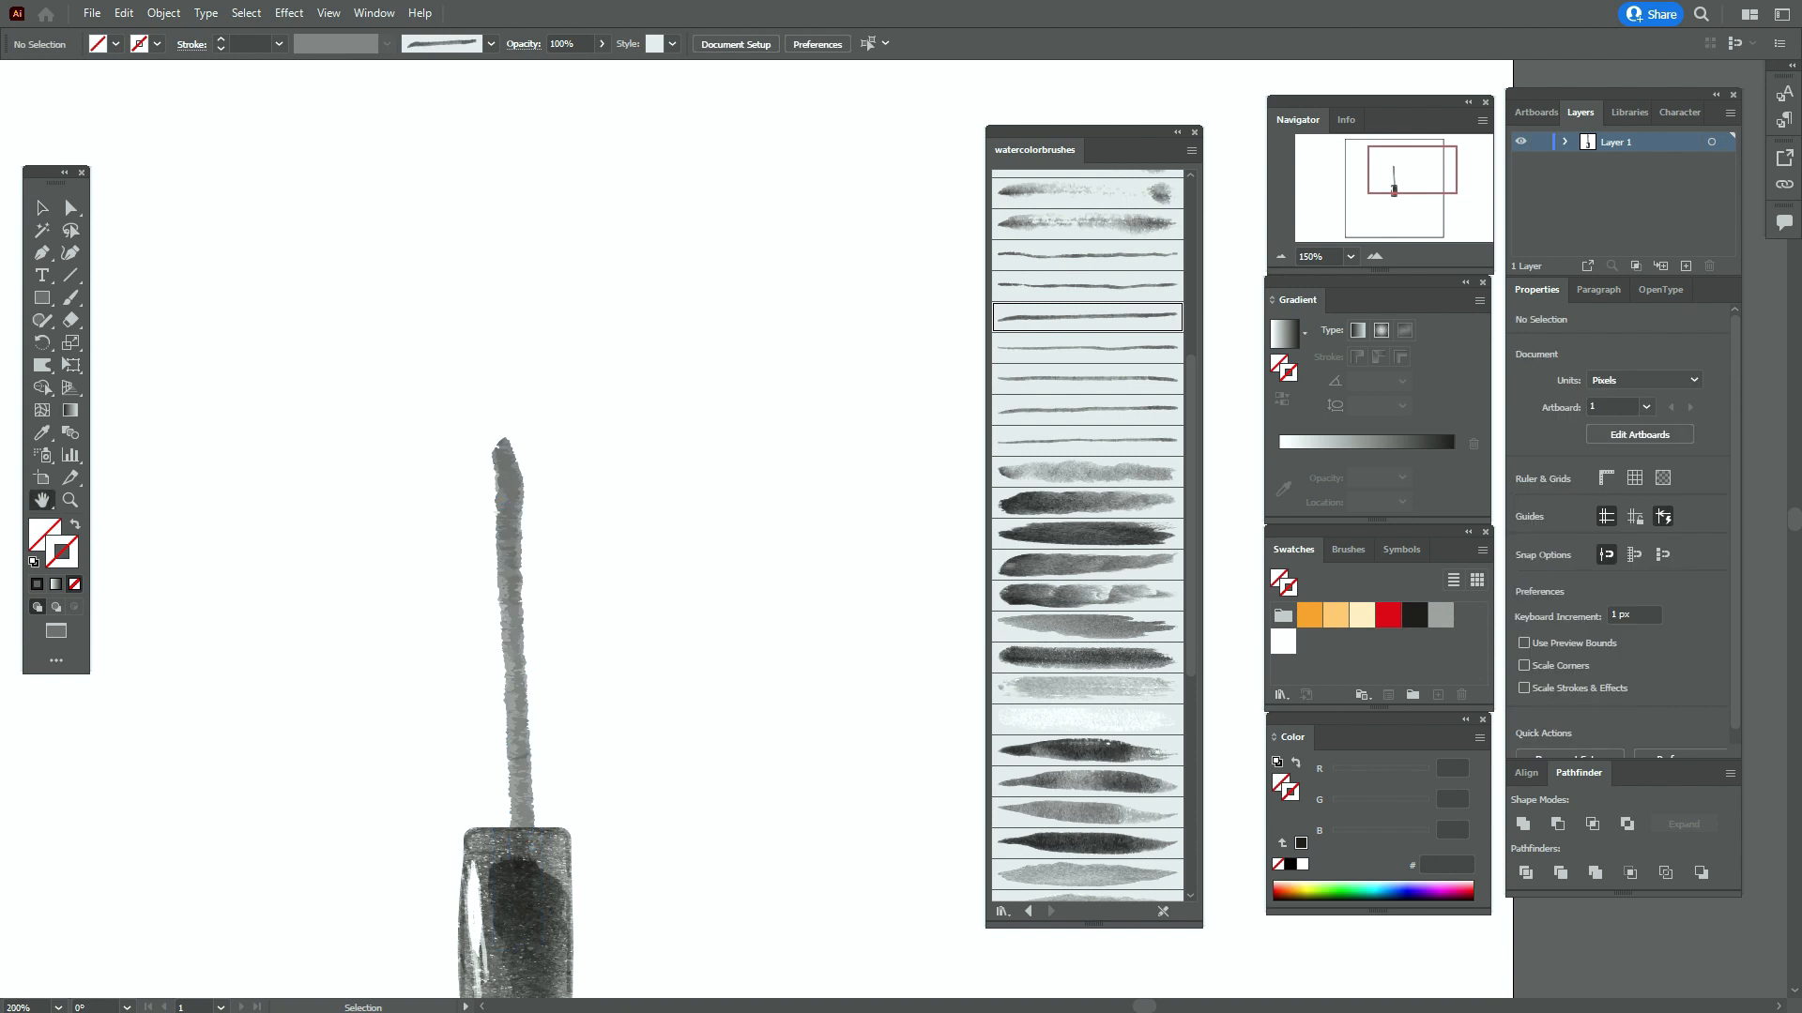
pyautogui.click(1126, 327)
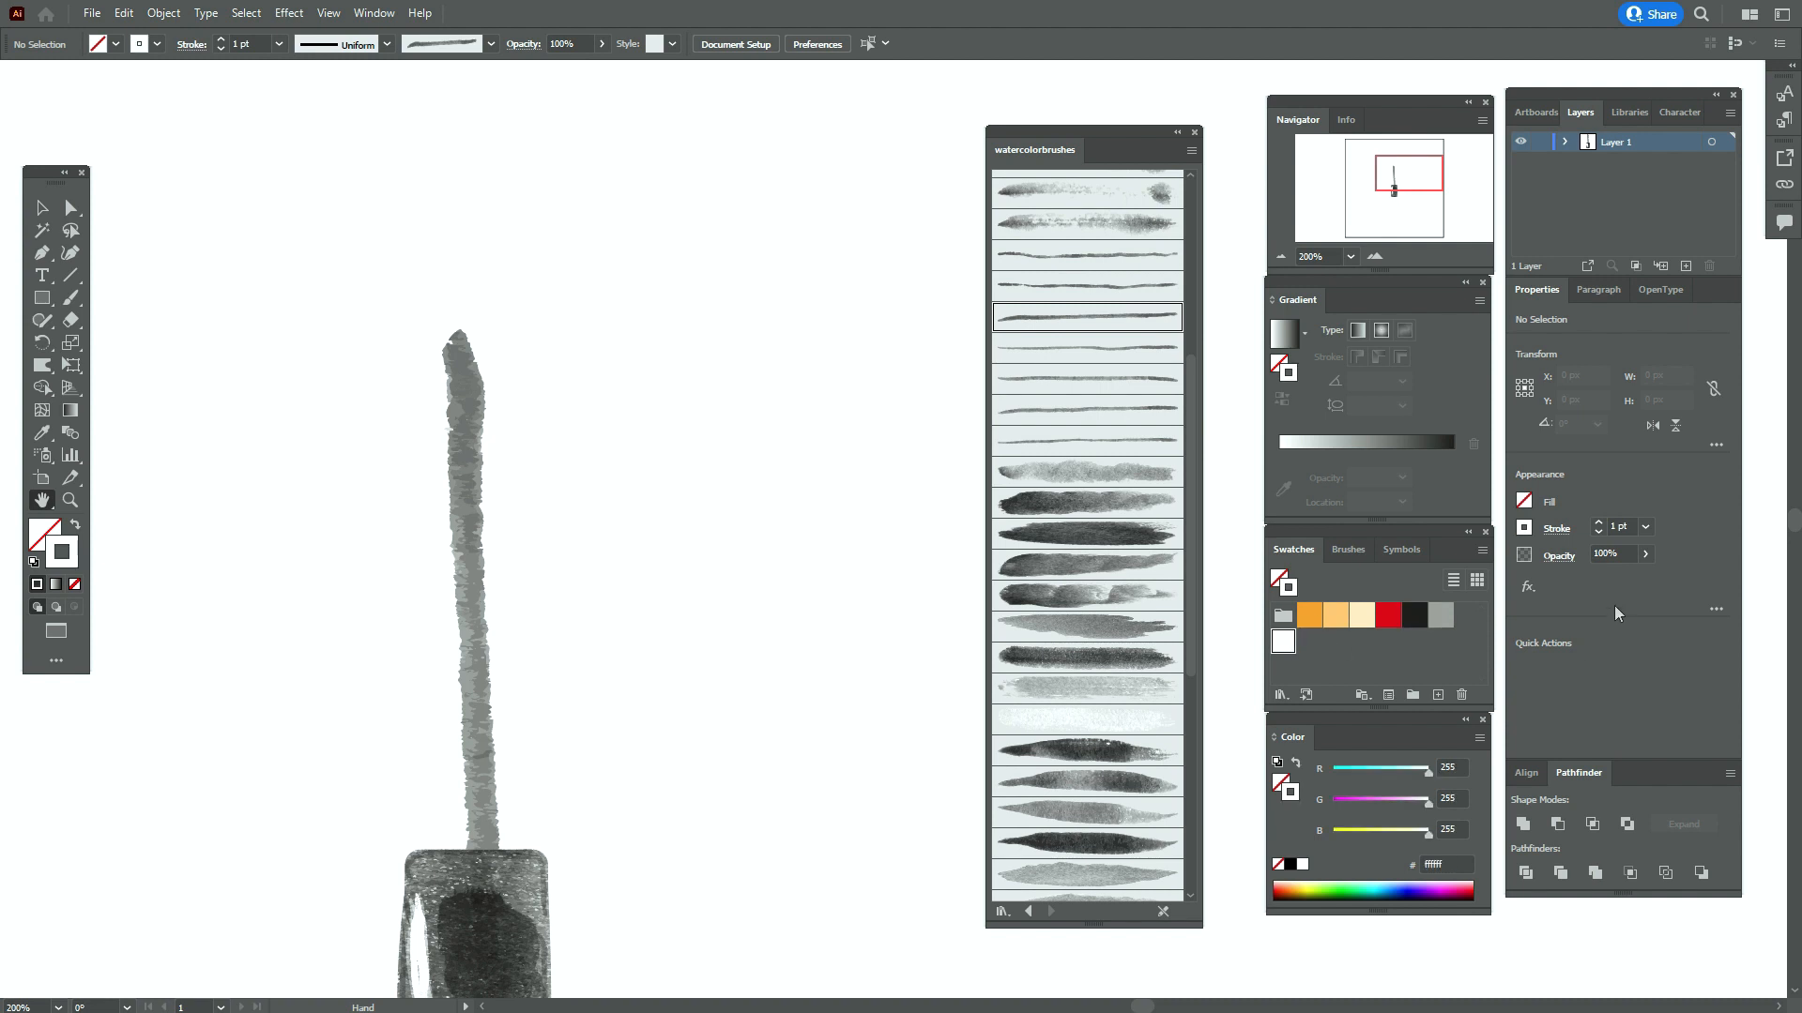
pyautogui.moveTo(1620, 527); pyautogui.dragTo(1603, 531)
pyautogui.click(1607, 554)
pyautogui.write('50')
pyautogui.click(1560, 557)
pyautogui.click(1412, 591)
pyautogui.click(1398, 779)
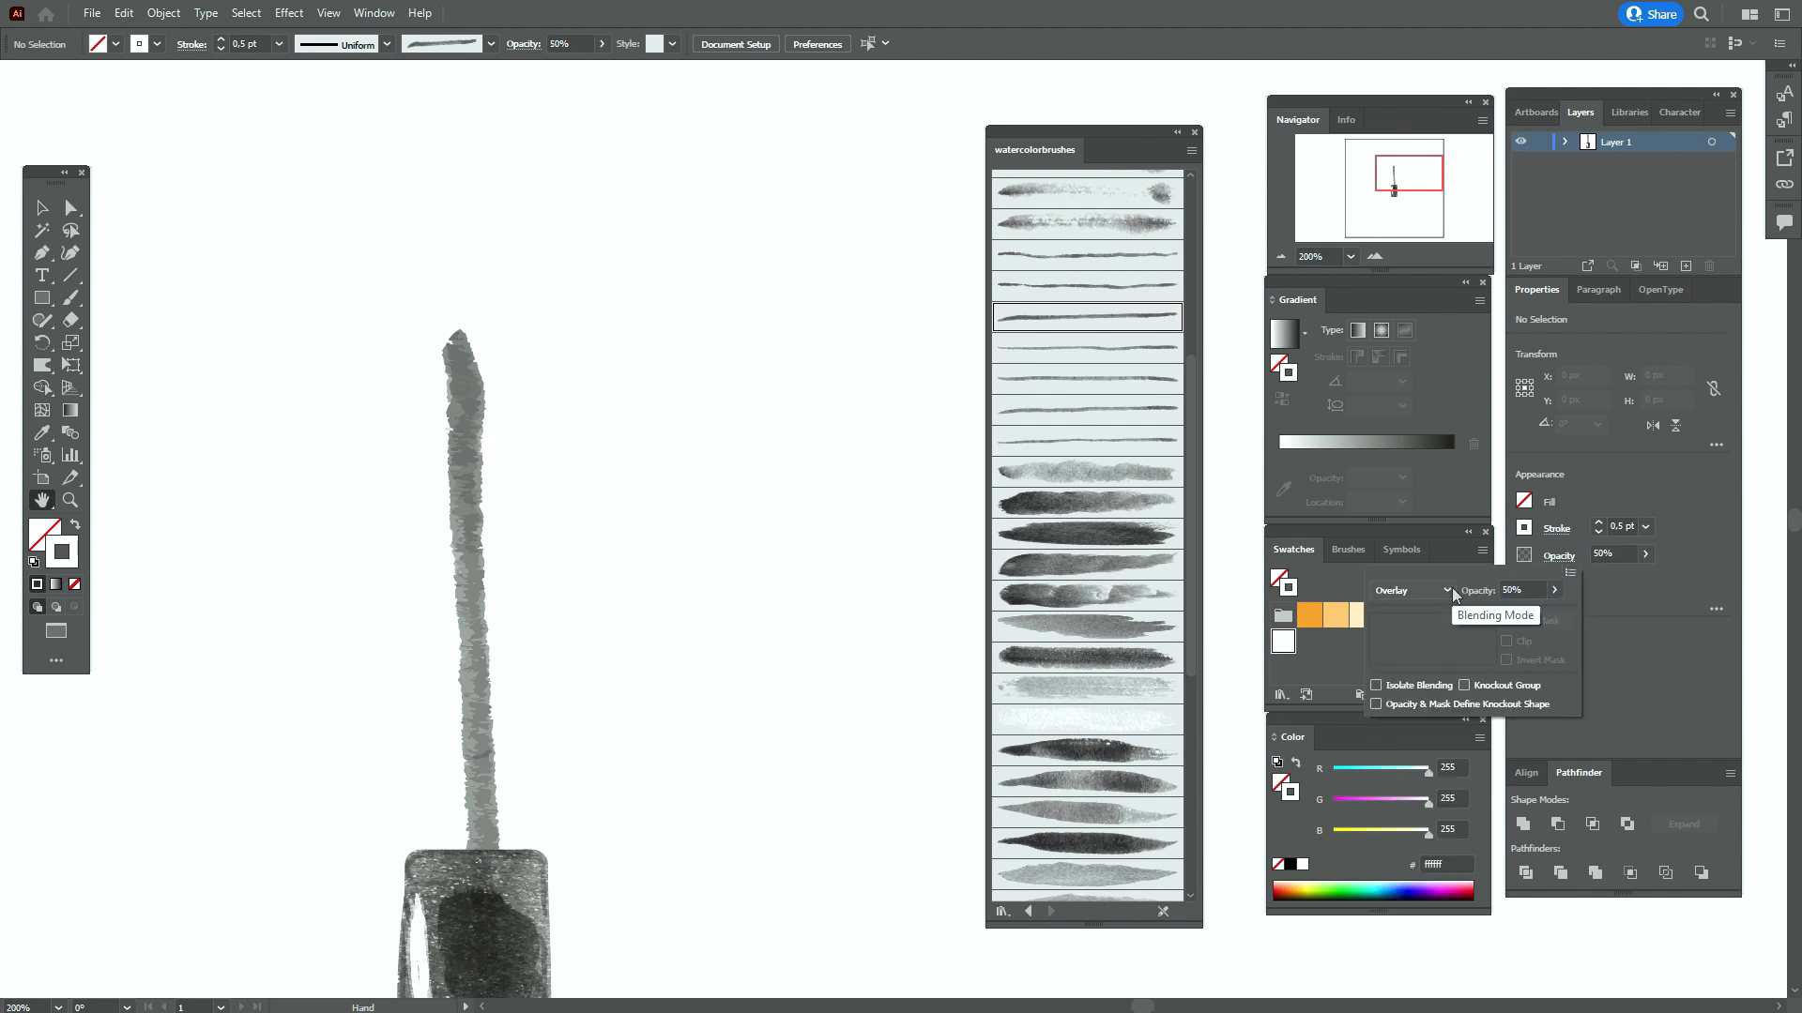
pyautogui.click(1644, 598)
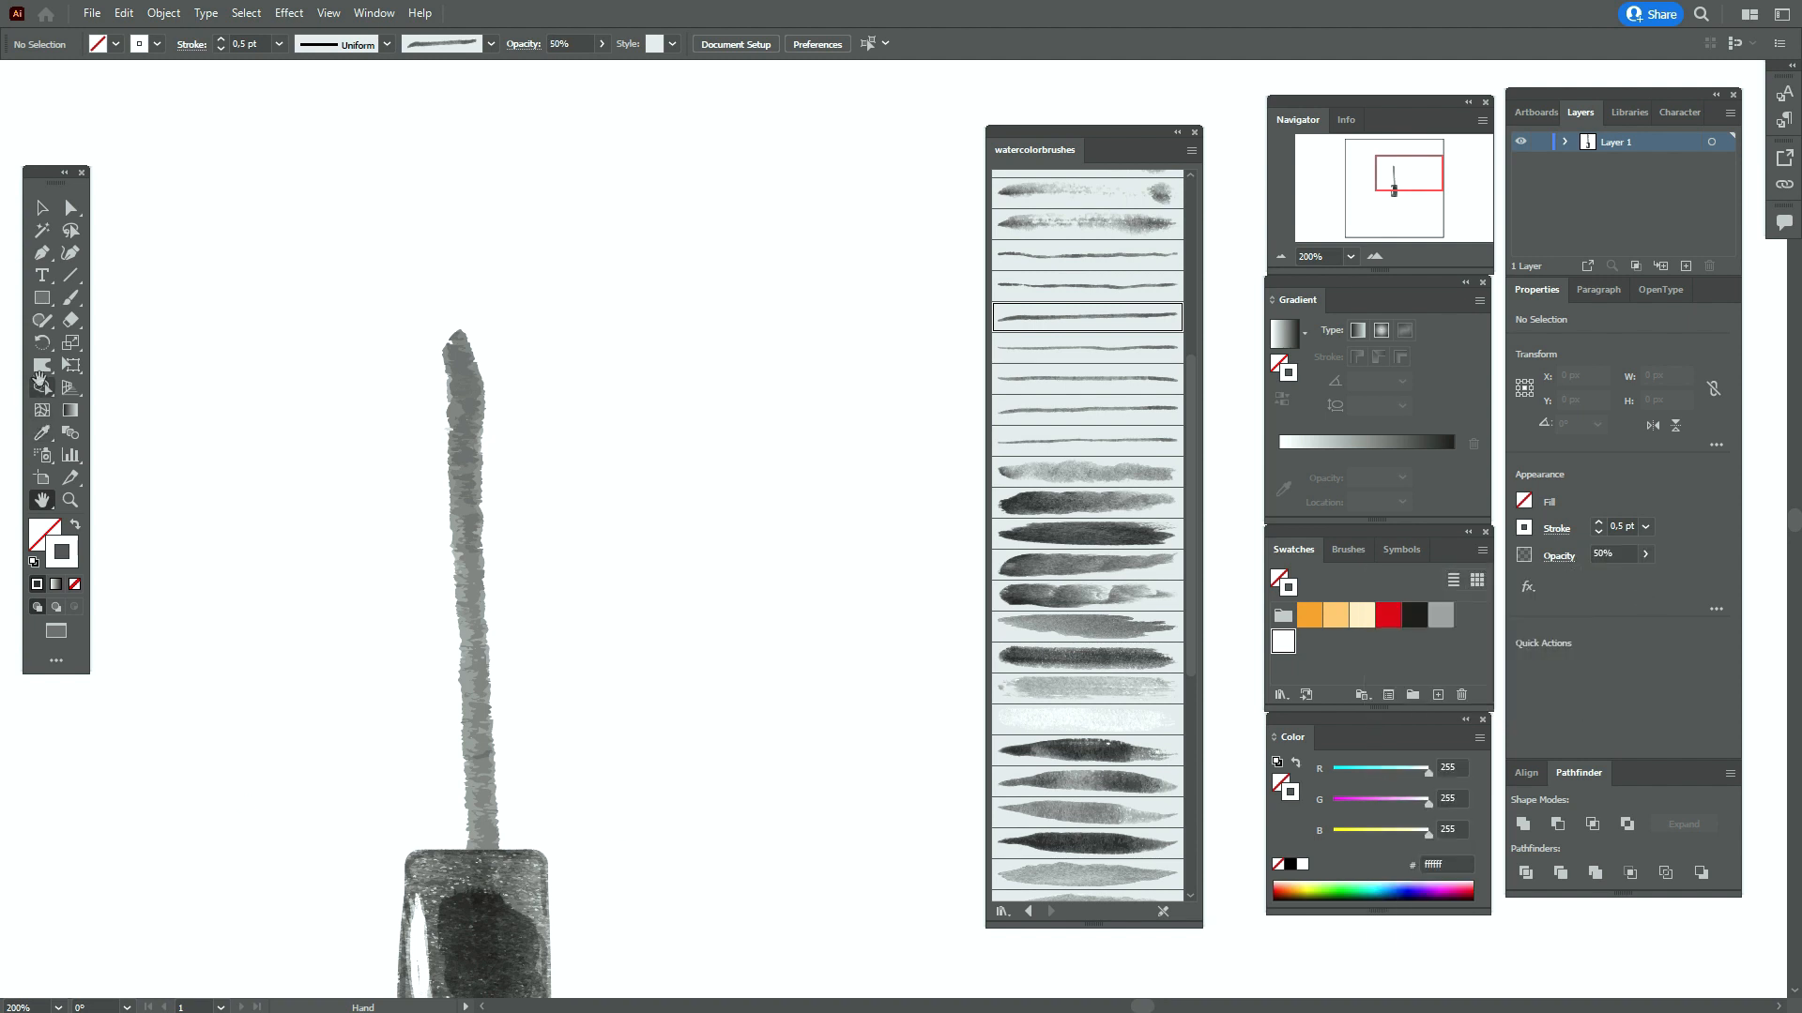
# Paint several long thin white highlight strokes down the left side of the stem
pyautogui.click(70, 298)
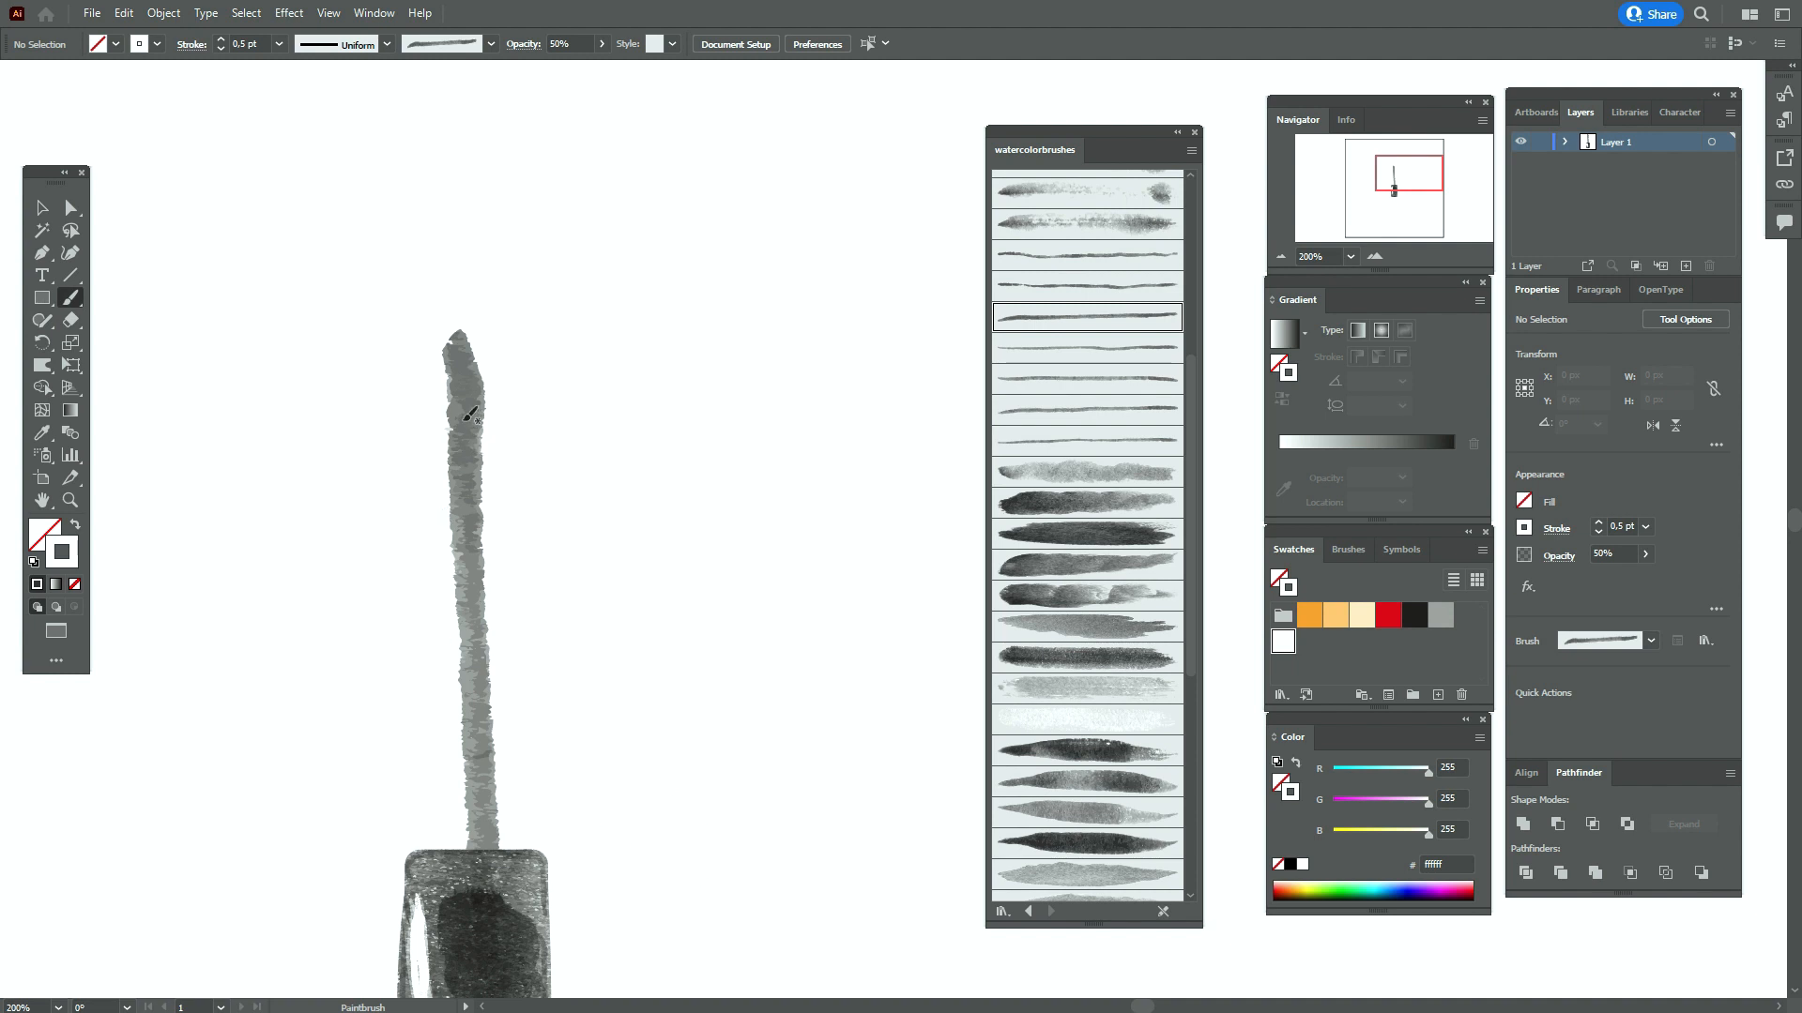
pyautogui.moveTo(463, 420); pyautogui.dragTo(464, 518)
pyautogui.moveTo(476, 727); pyautogui.dragTo(476, 731)
pyautogui.moveTo(463, 472); pyautogui.dragTo(470, 822)
pyautogui.moveTo(468, 522); pyautogui.dragTo(476, 741)
pyautogui.moveTo(481, 849); pyautogui.dragTo(479, 854)
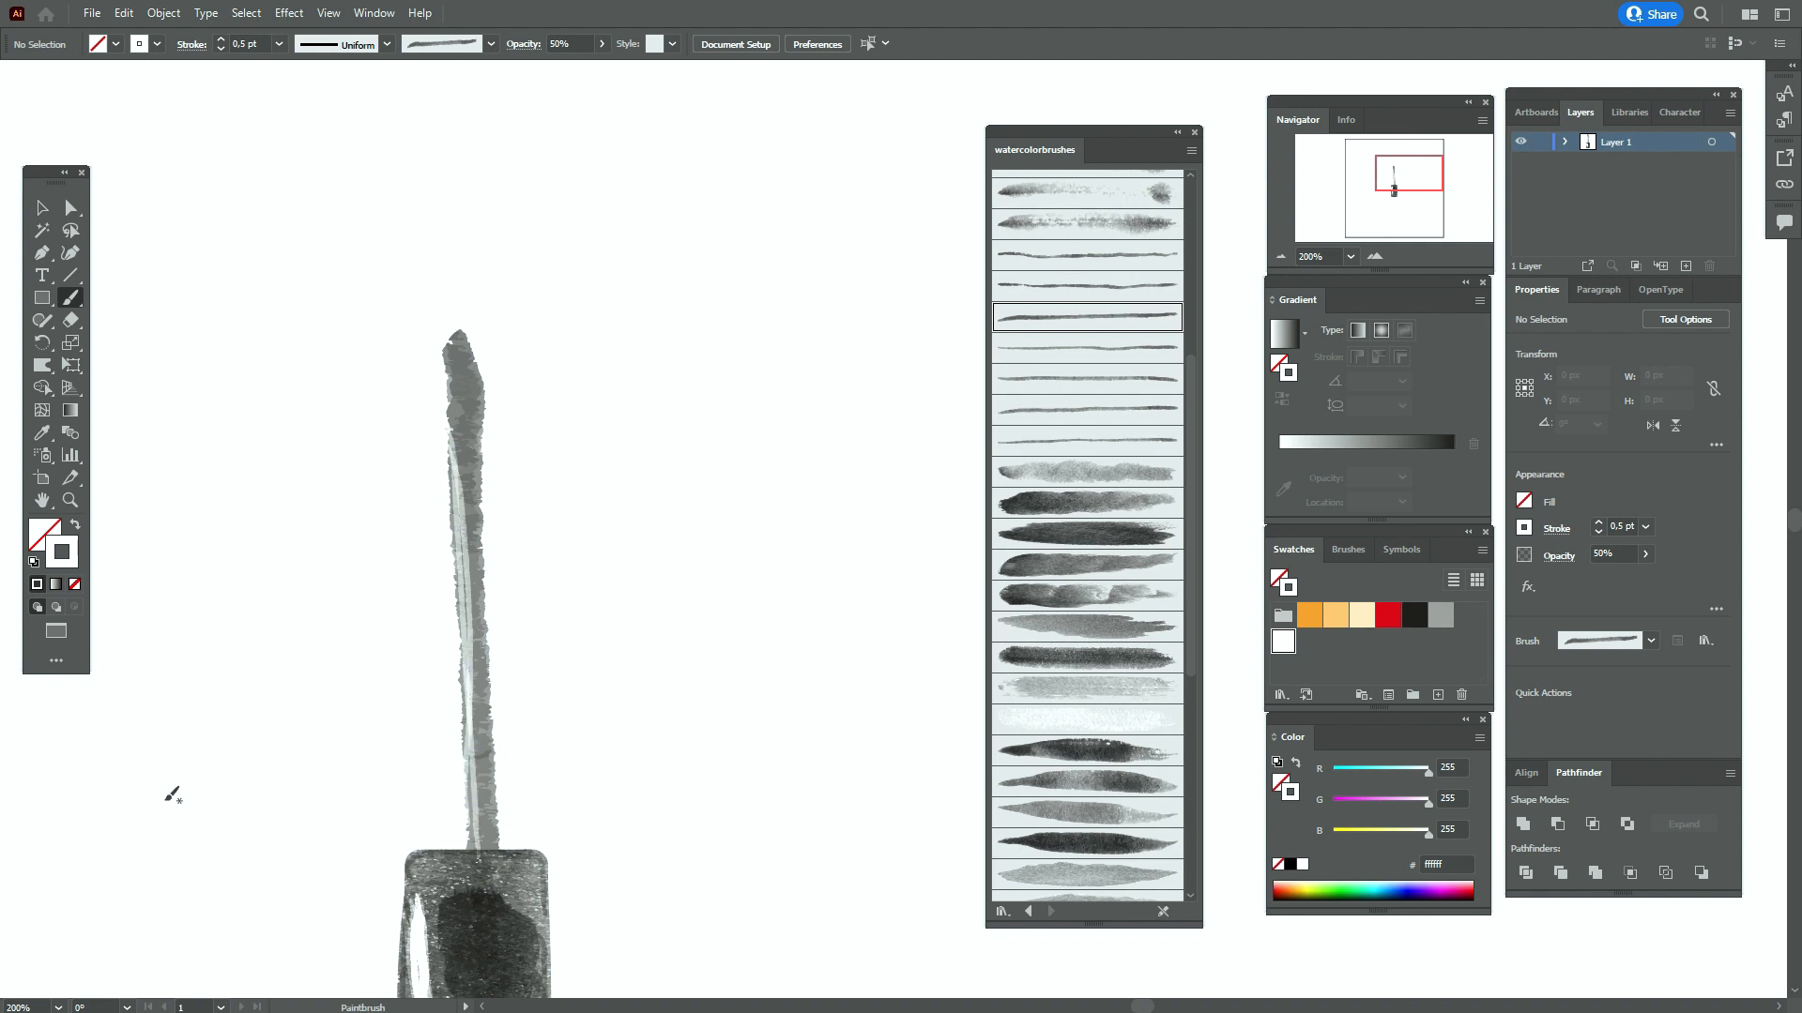
# Send the stem and its highlight strokes to the back, behind the dark shape
pyautogui.click(41, 207)
pyautogui.moveTo(406, 562); pyautogui.dragTo(526, 730)
pyautogui.rightClick(490, 635)
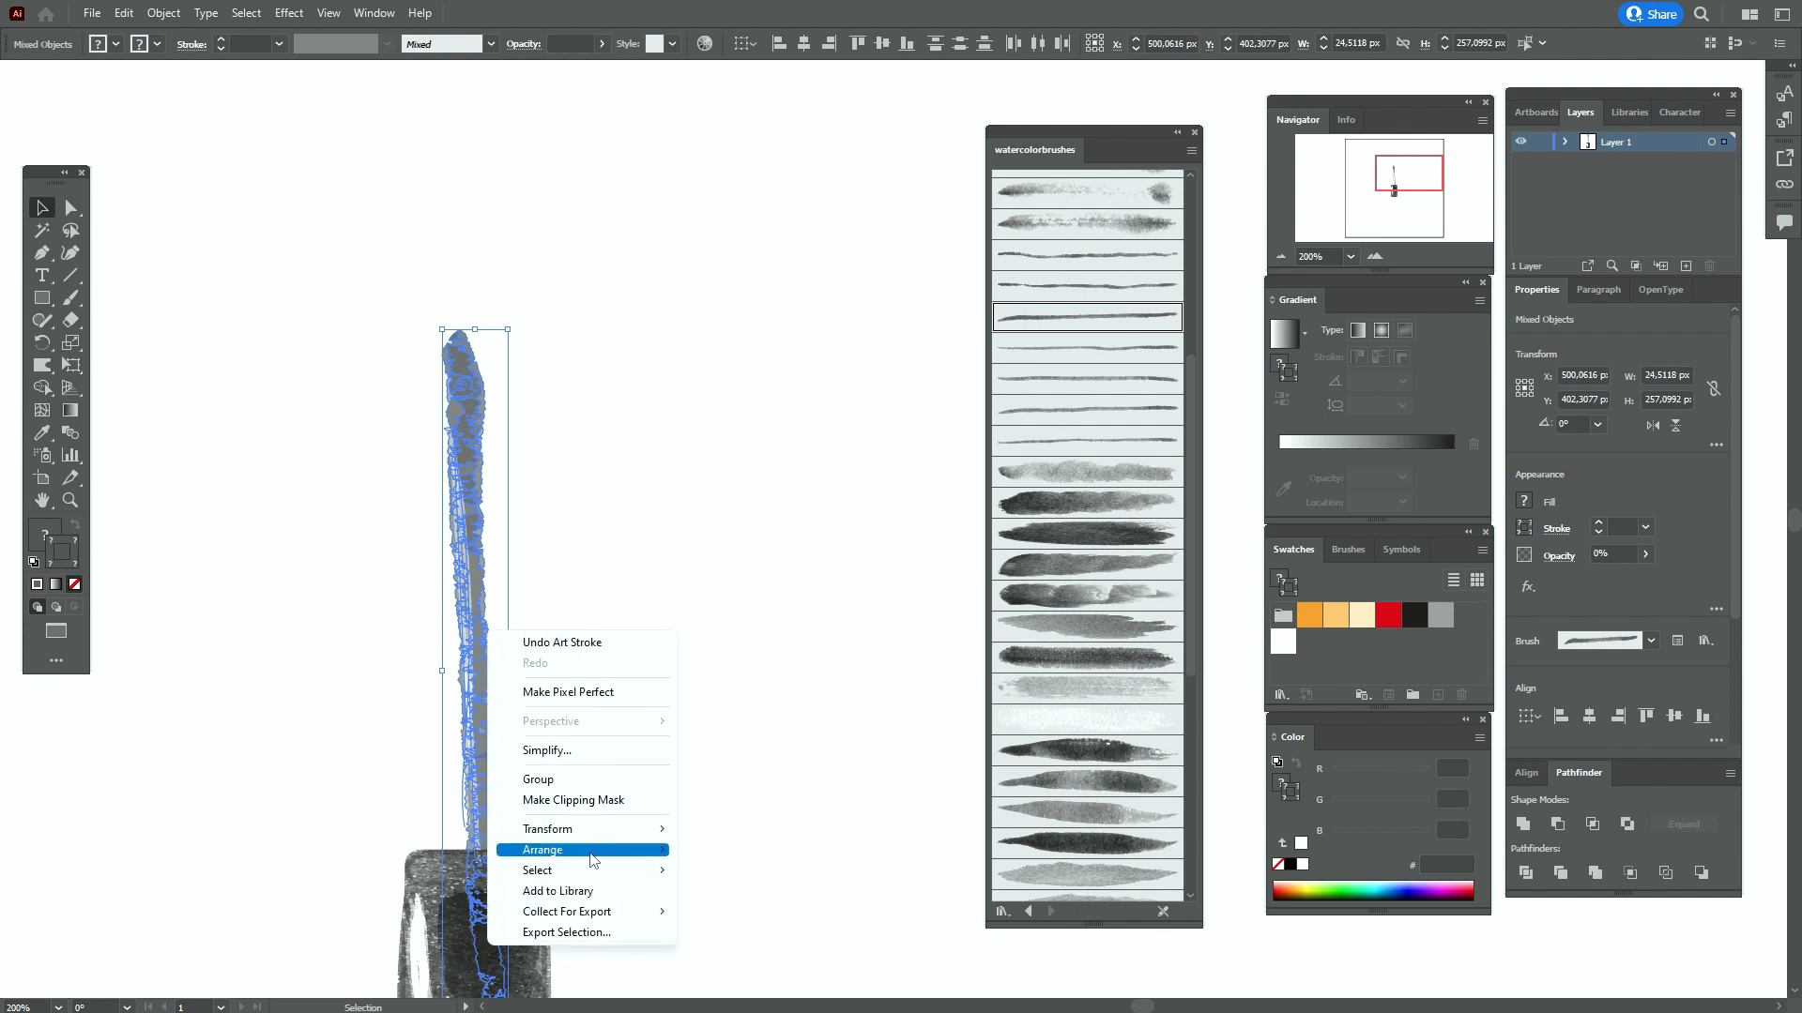
pyautogui.click(751, 911)
pyautogui.click(711, 742)
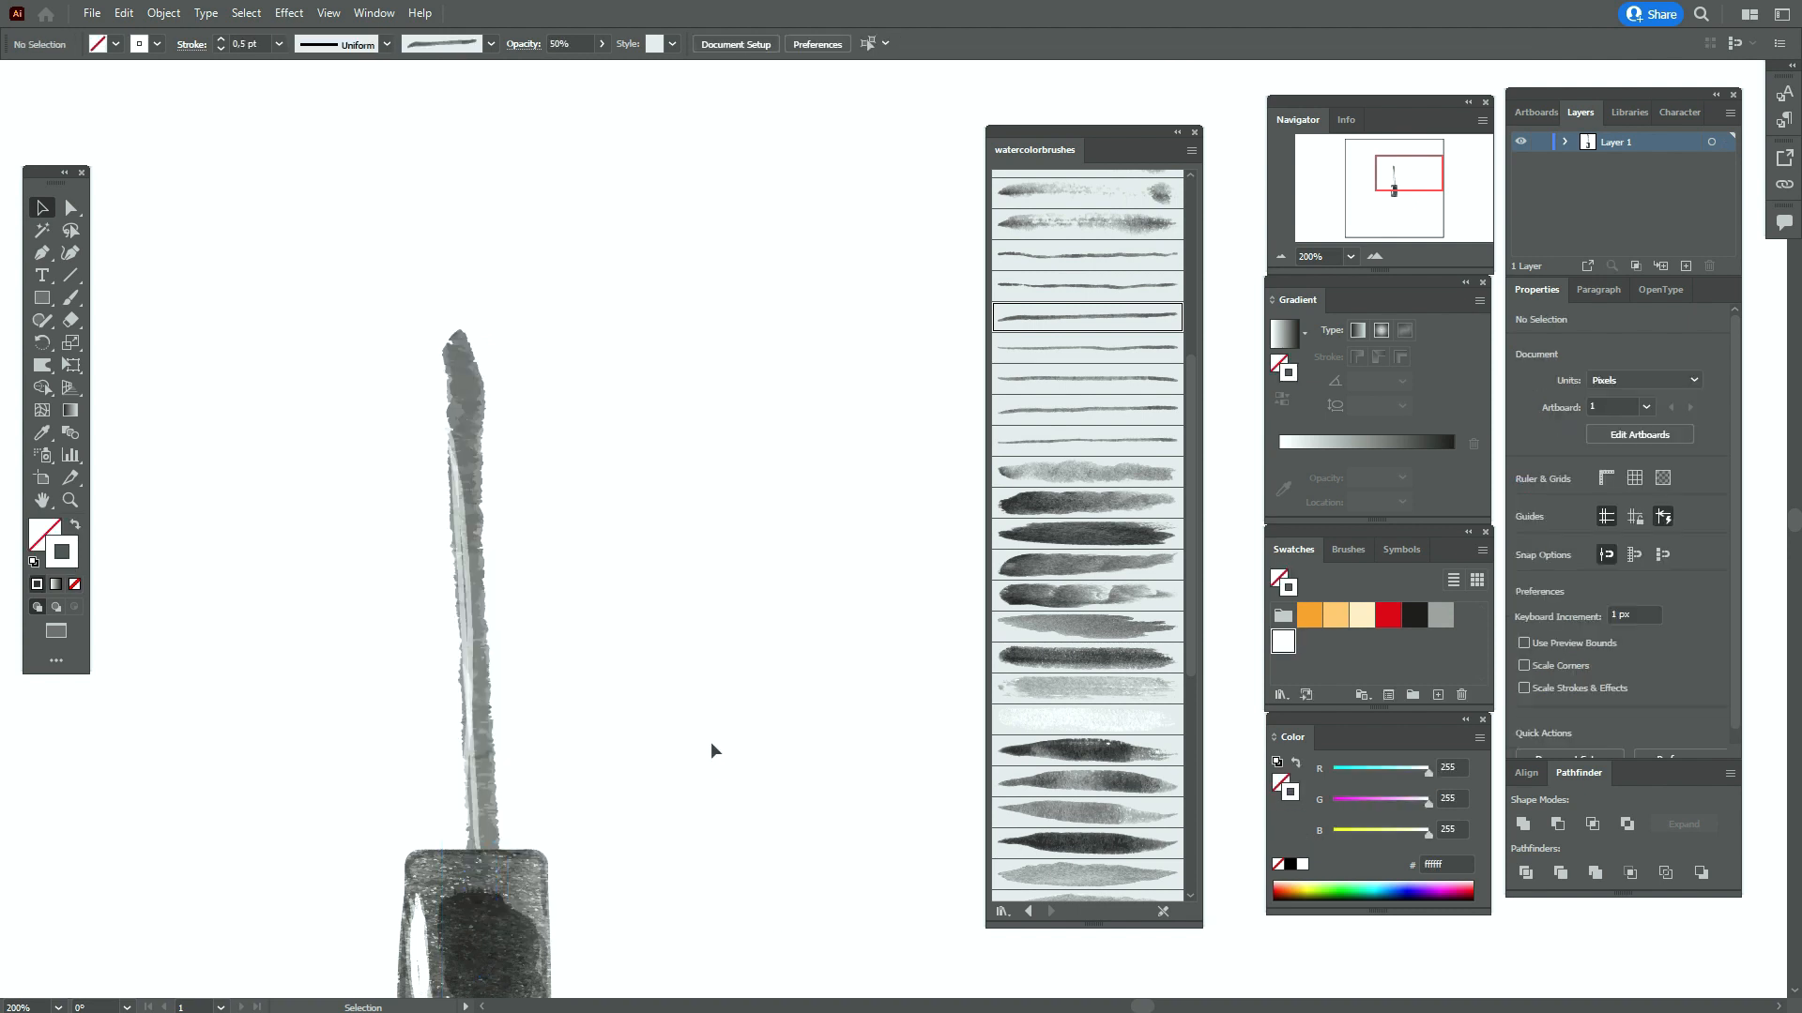
# Adjust one of the thin white highlight strokes along the left side of the stem
pyautogui.click(465, 757)
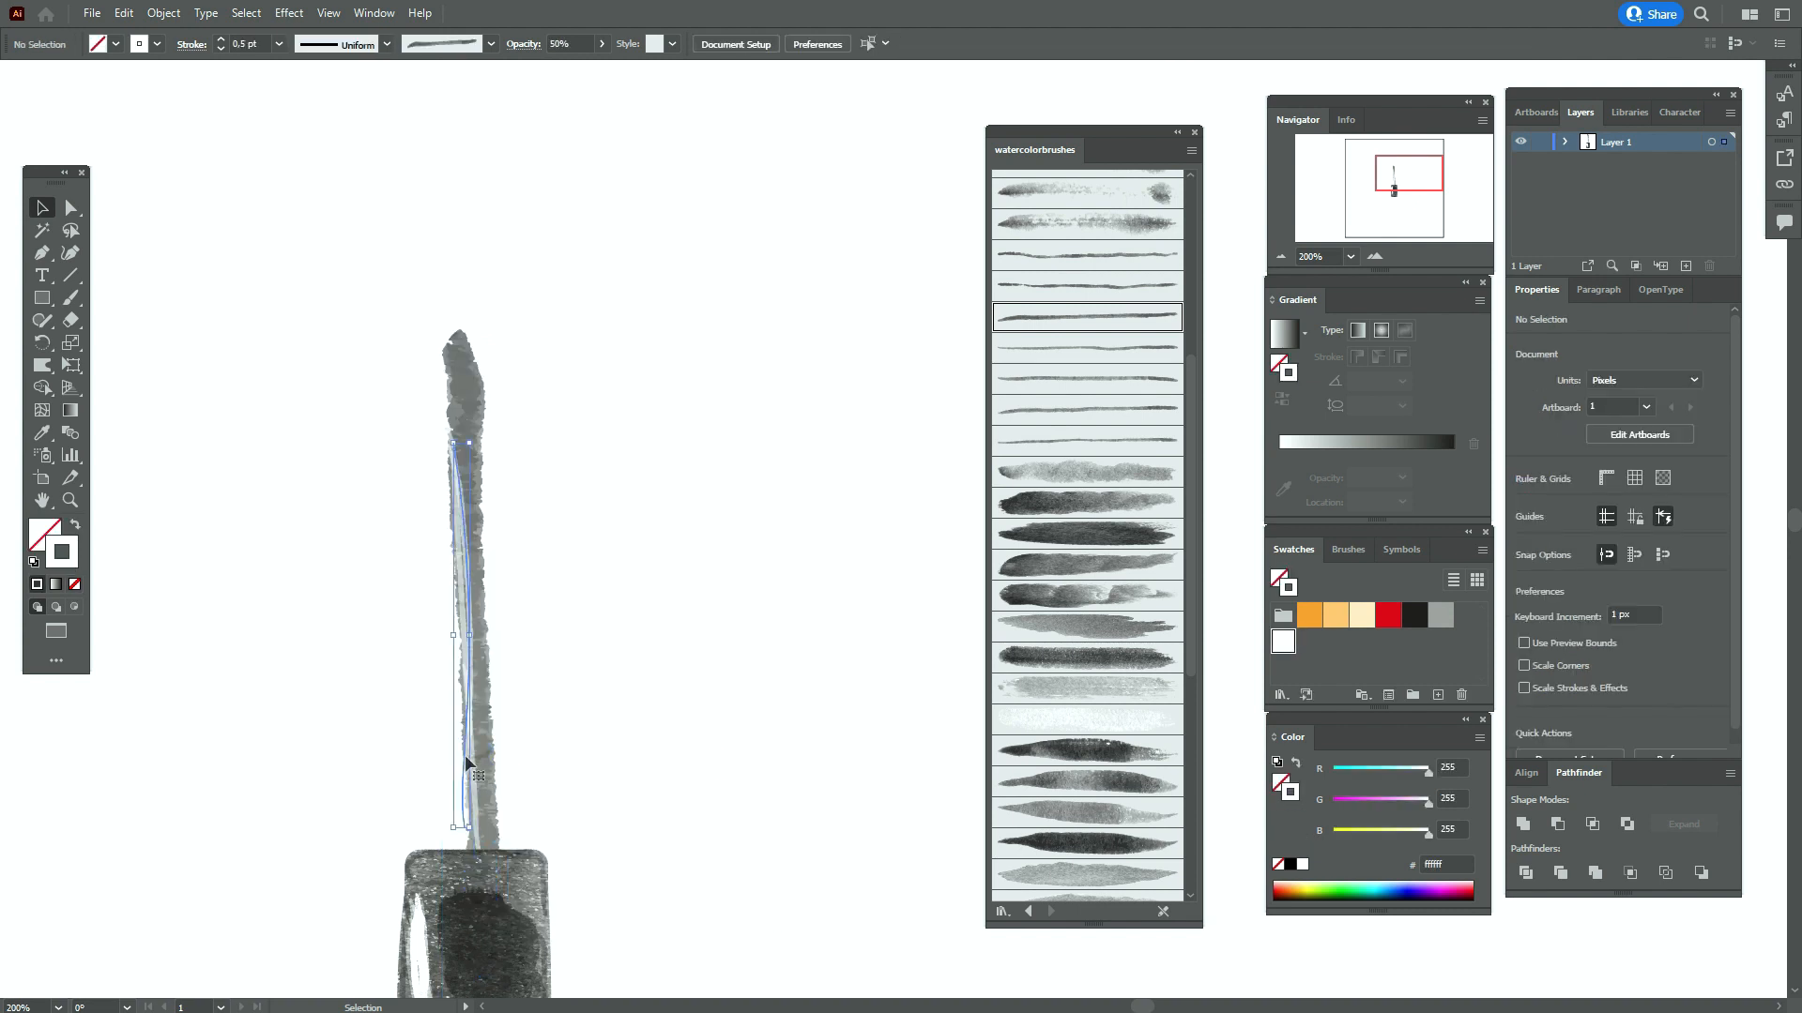
pyautogui.moveTo(459, 830); pyautogui.dragTo(458, 787)
pyautogui.click(840, 797)
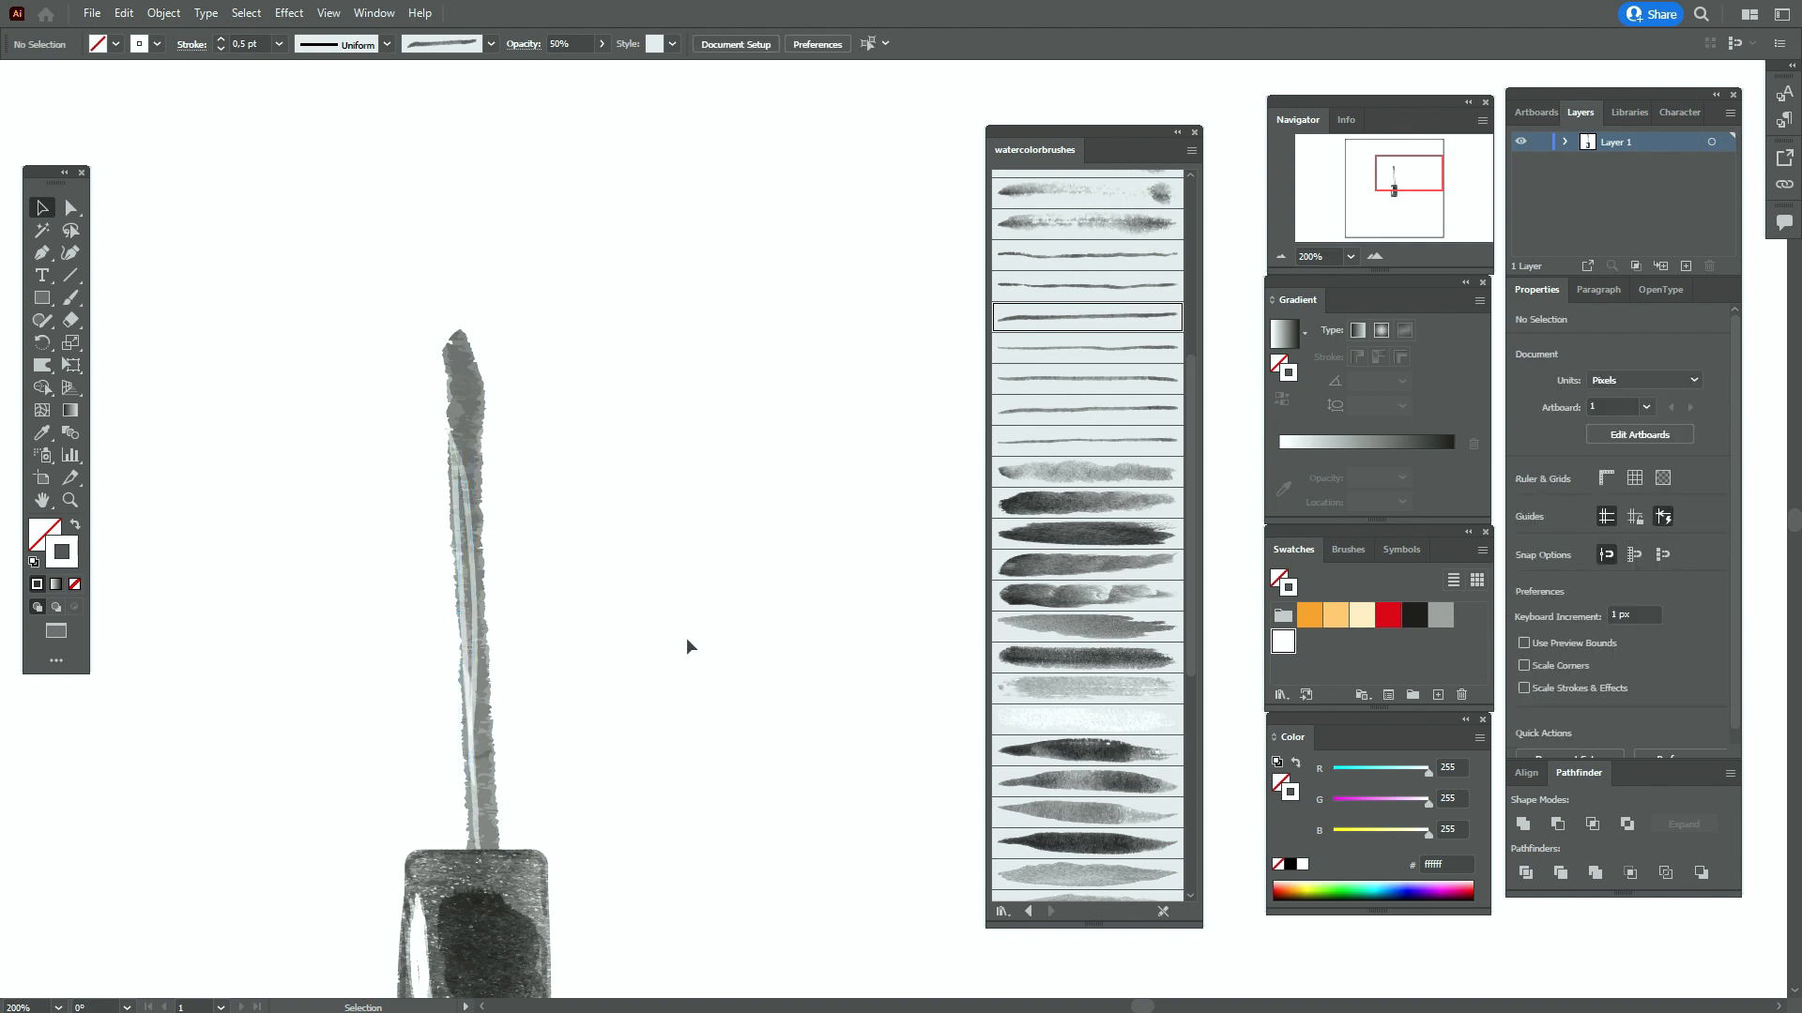
# Try to repaint the thin white highlight stroke down the middle of the stem
pyautogui.click(473, 573)
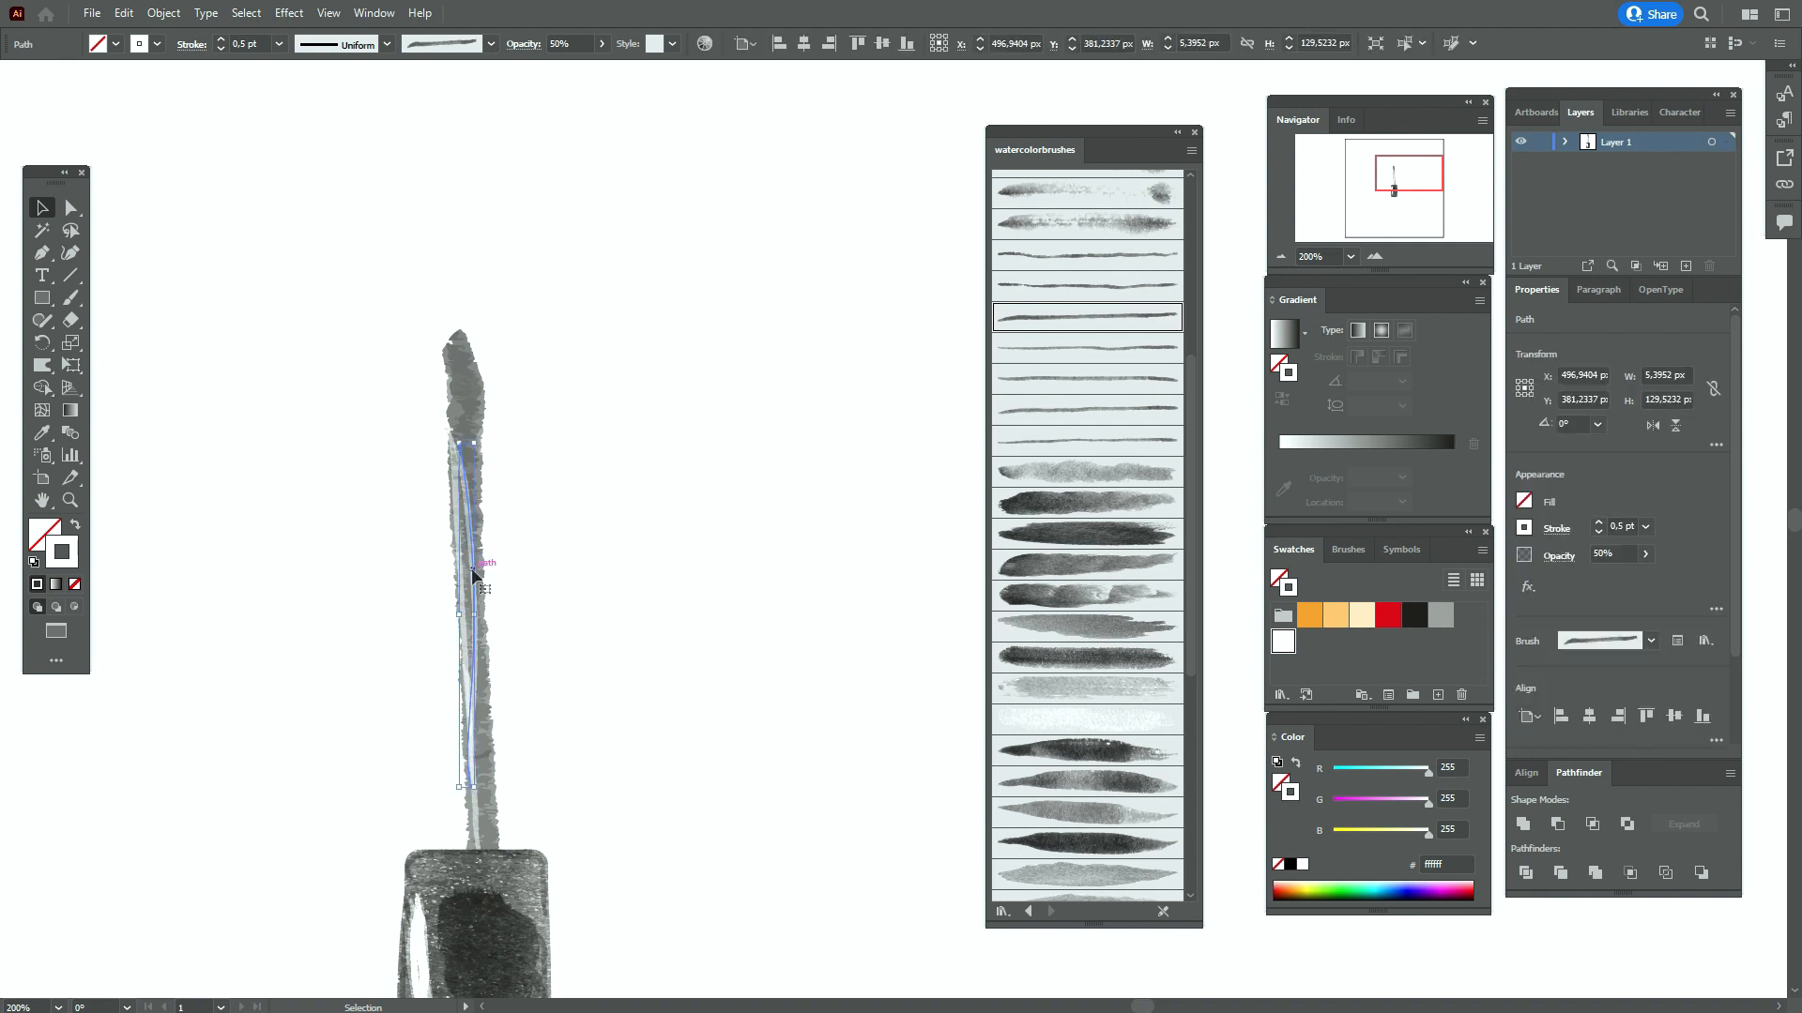
pyautogui.hotkey('ctrl', 'shift', 'a')
pyautogui.click(70, 297)
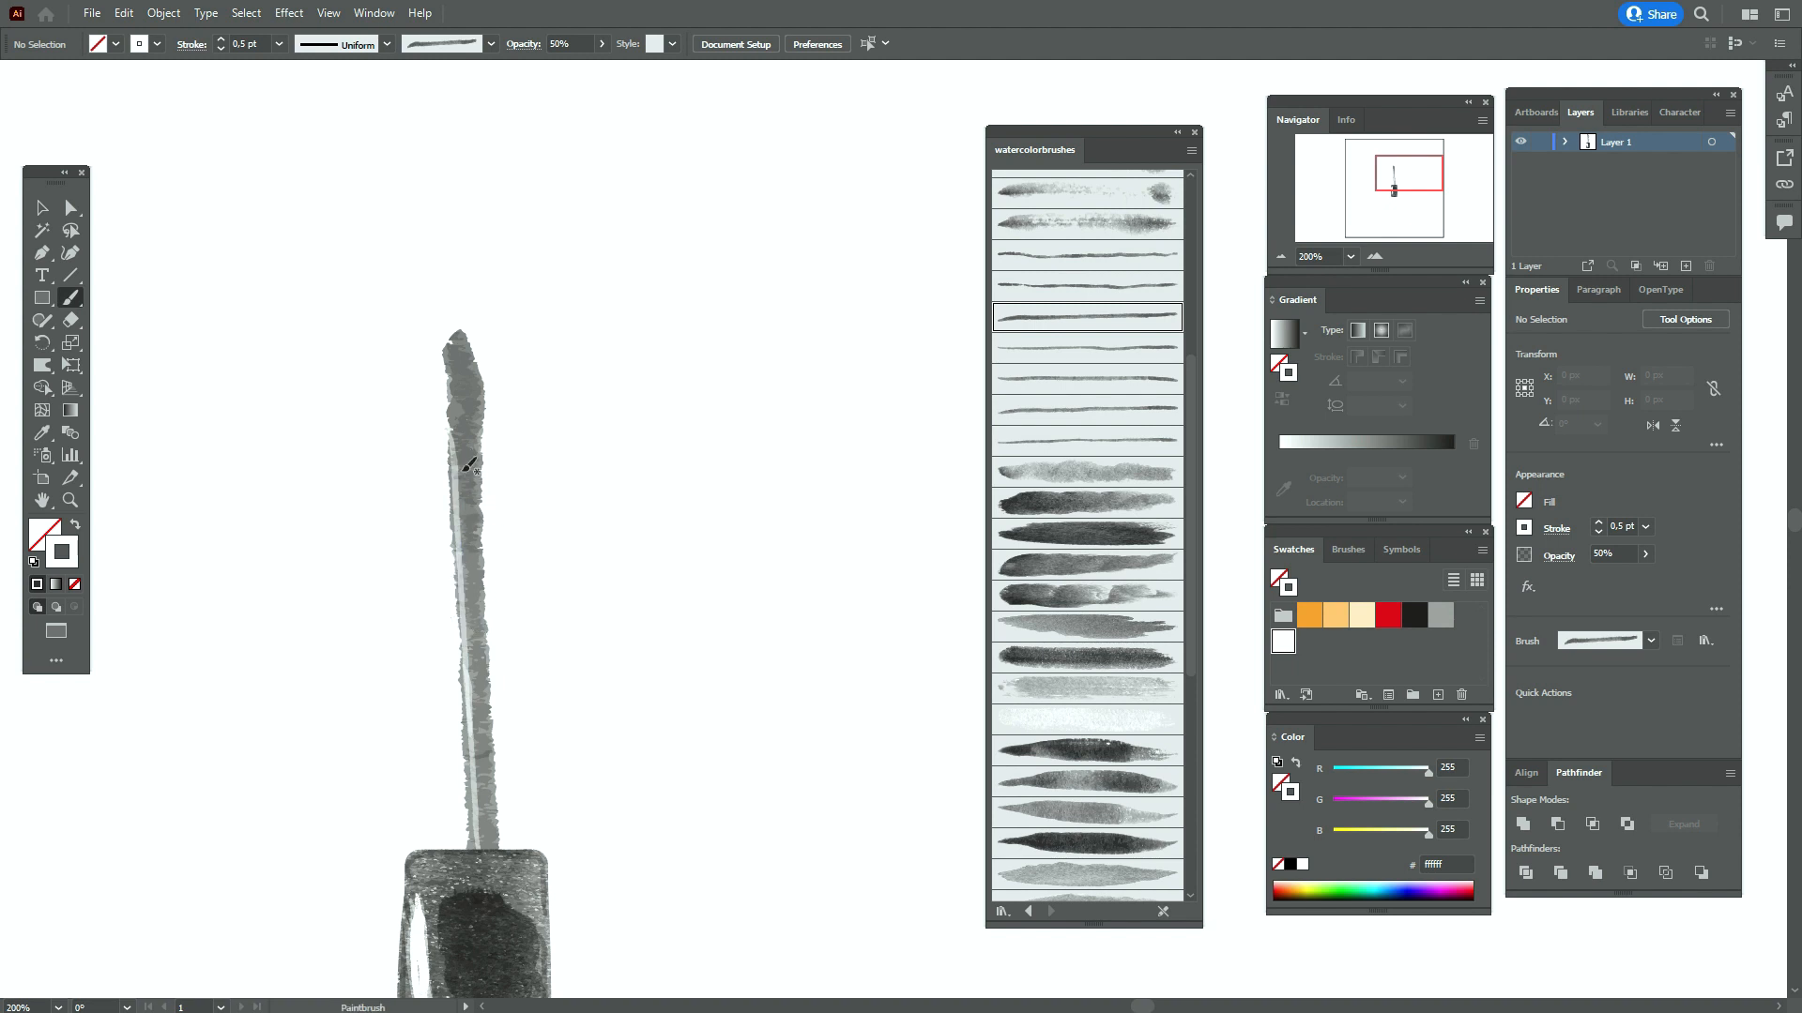
pyautogui.moveTo(470, 602)
pyautogui.mouseDown()
pyautogui.moveTo(458, 587)
pyautogui.moveTo(479, 651)
pyautogui.moveTo(476, 766)
pyautogui.mouseUp()
pyautogui.hotkey('ctrl', 'z')
pyautogui.hotkey('ctrl', 'z')
pyautogui.moveTo(460, 455); pyautogui.dragTo(470, 620)
pyautogui.moveTo(472, 617); pyautogui.dragTo(481, 743)
pyautogui.hotkey('ctrl', 'z')
pyautogui.click(42, 207)
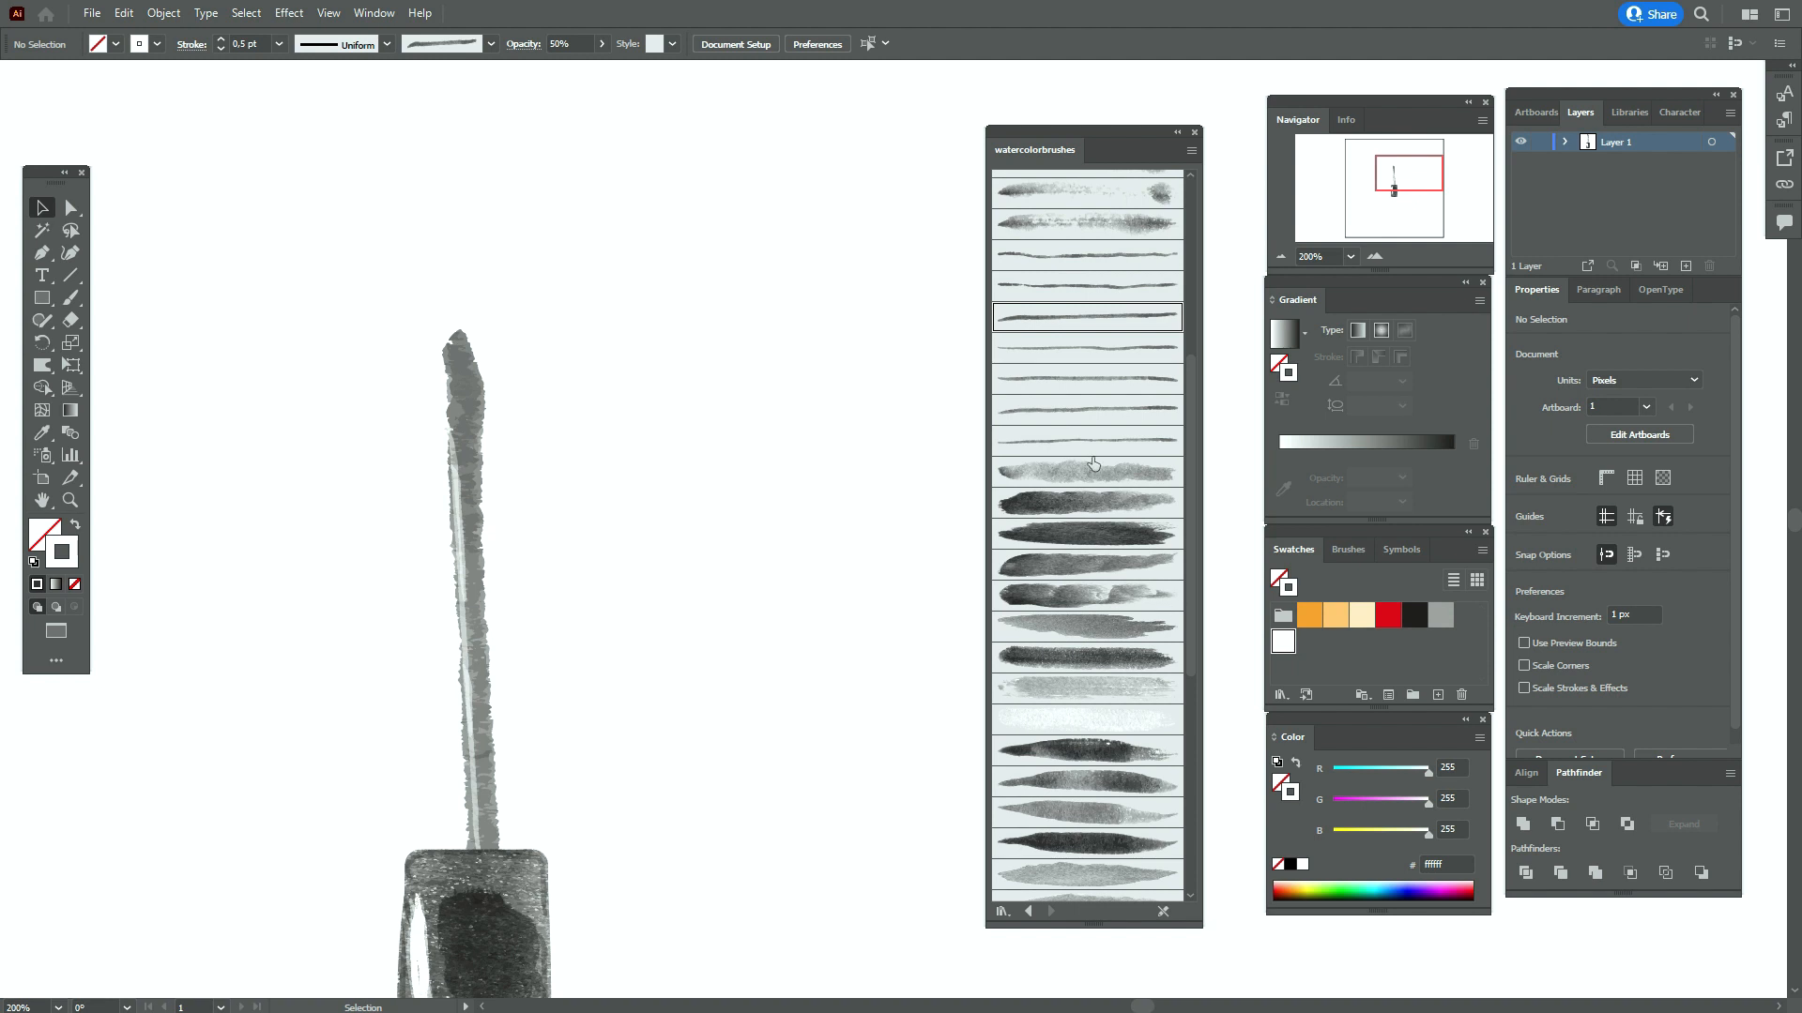
# Set up a different thin line brush with a black 0.5 pt stroke, 50% opacity and the Multiply blend mode
pyautogui.click(1091, 413)
pyautogui.click(1414, 617)
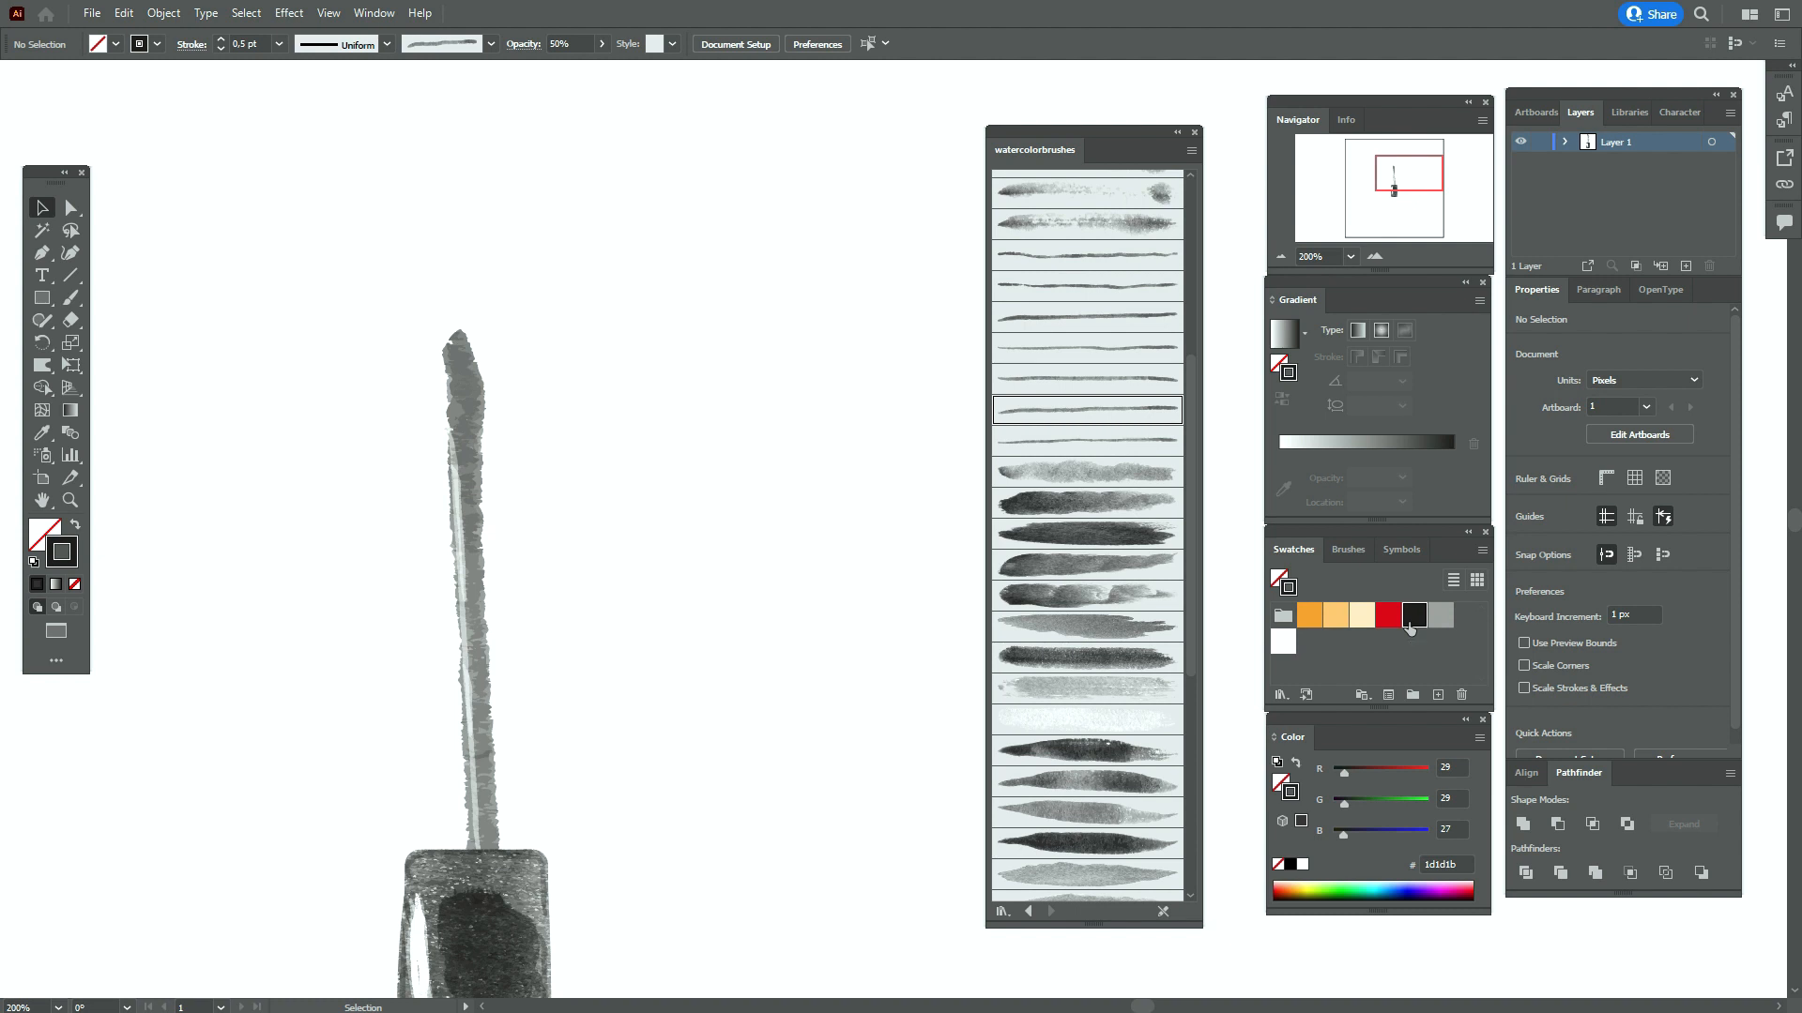
pyautogui.click(71, 297)
pyautogui.click(1620, 528)
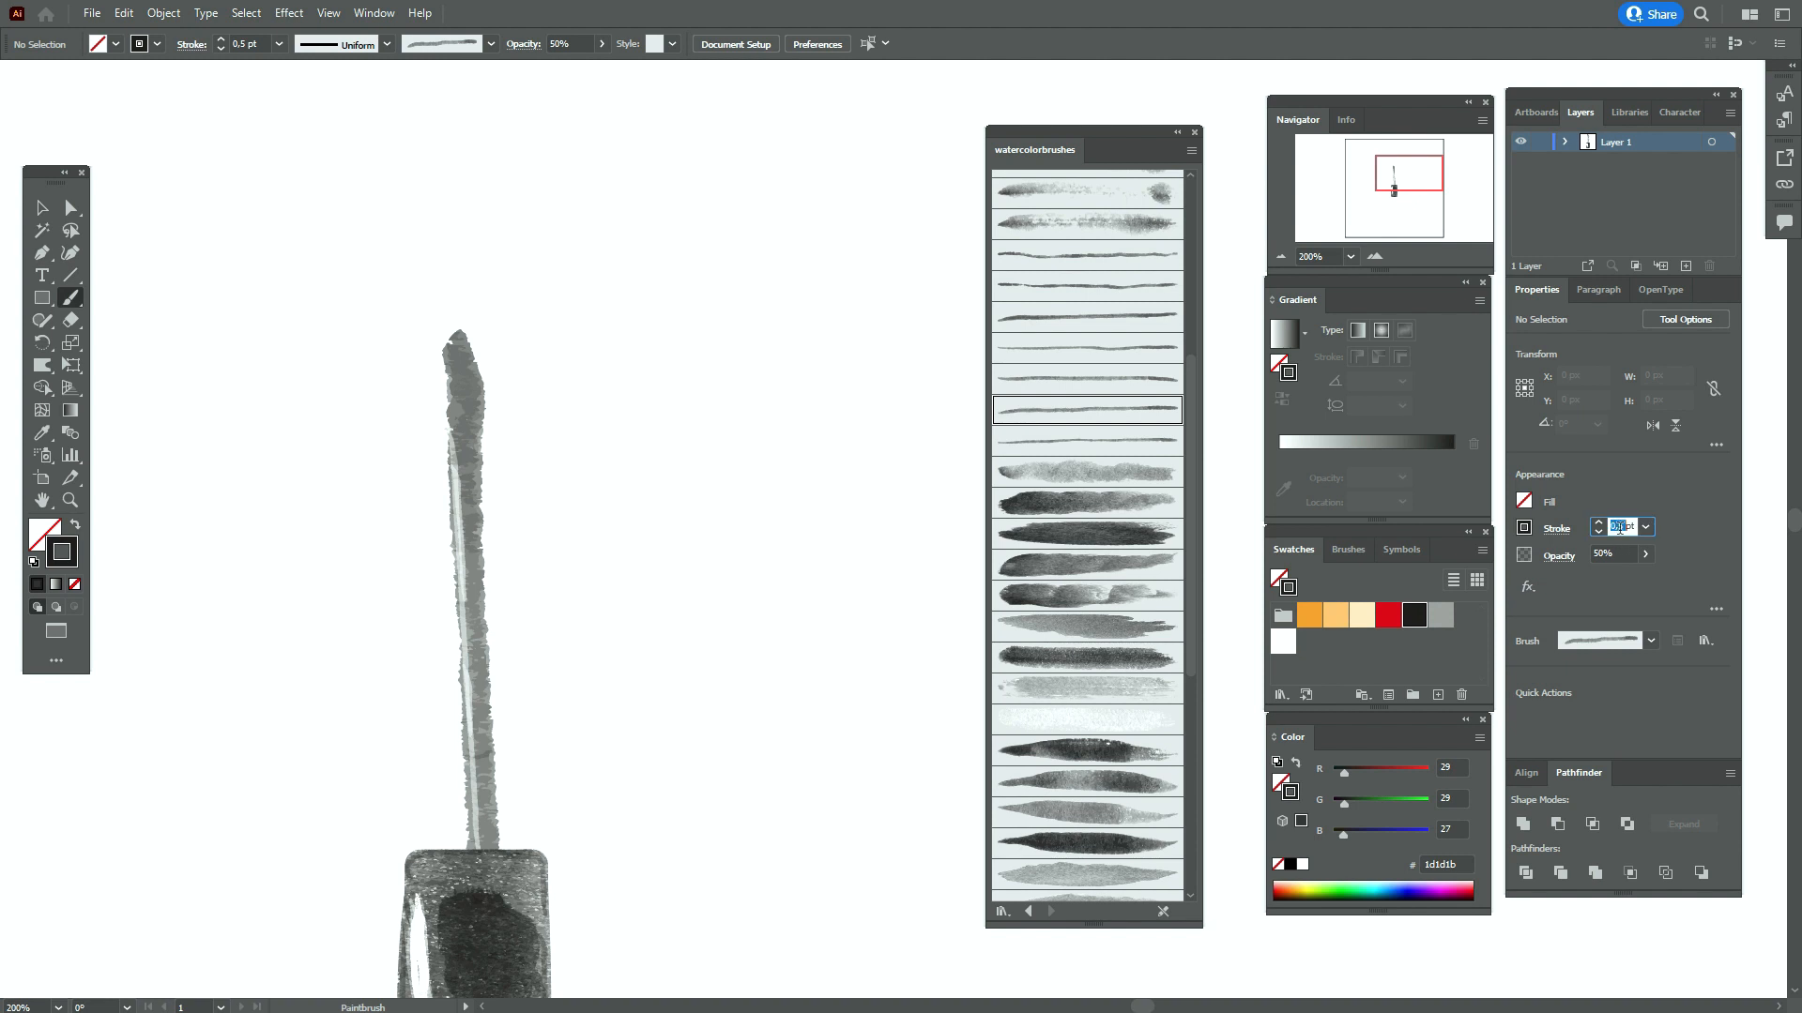
pyautogui.write('0,')
pyautogui.click(1559, 556)
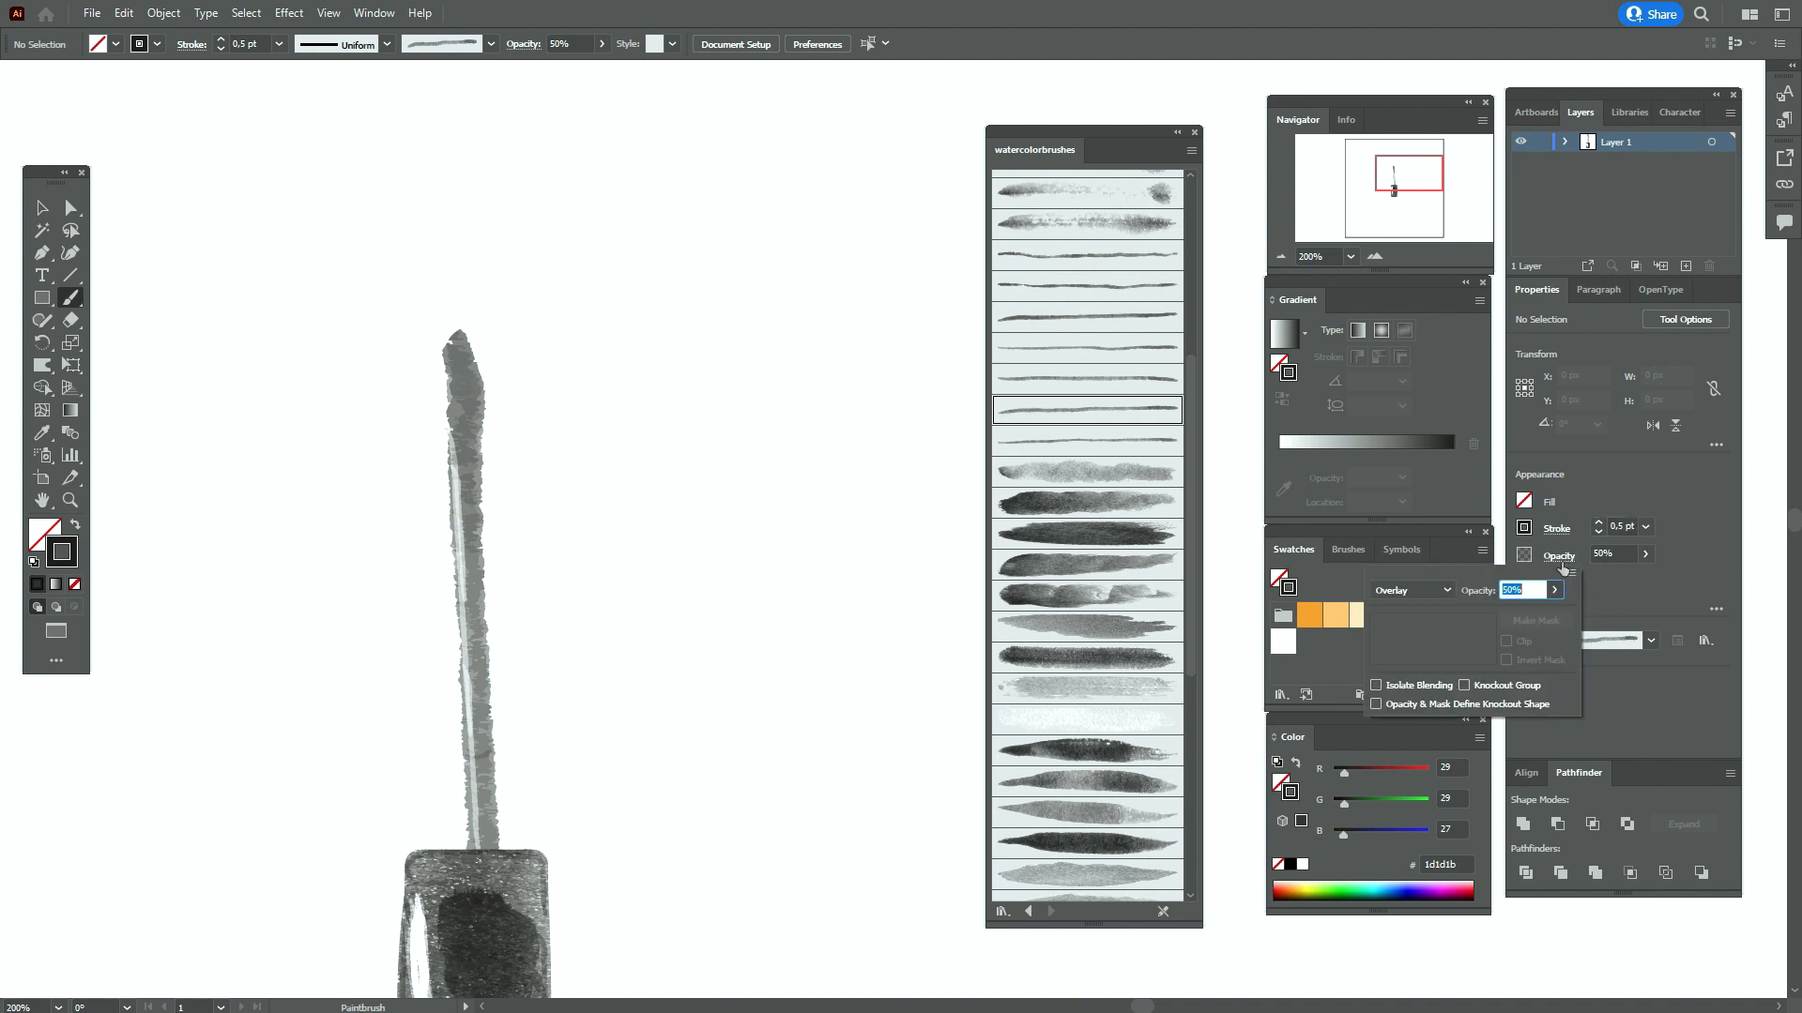
pyautogui.click(1413, 591)
pyautogui.click(1398, 657)
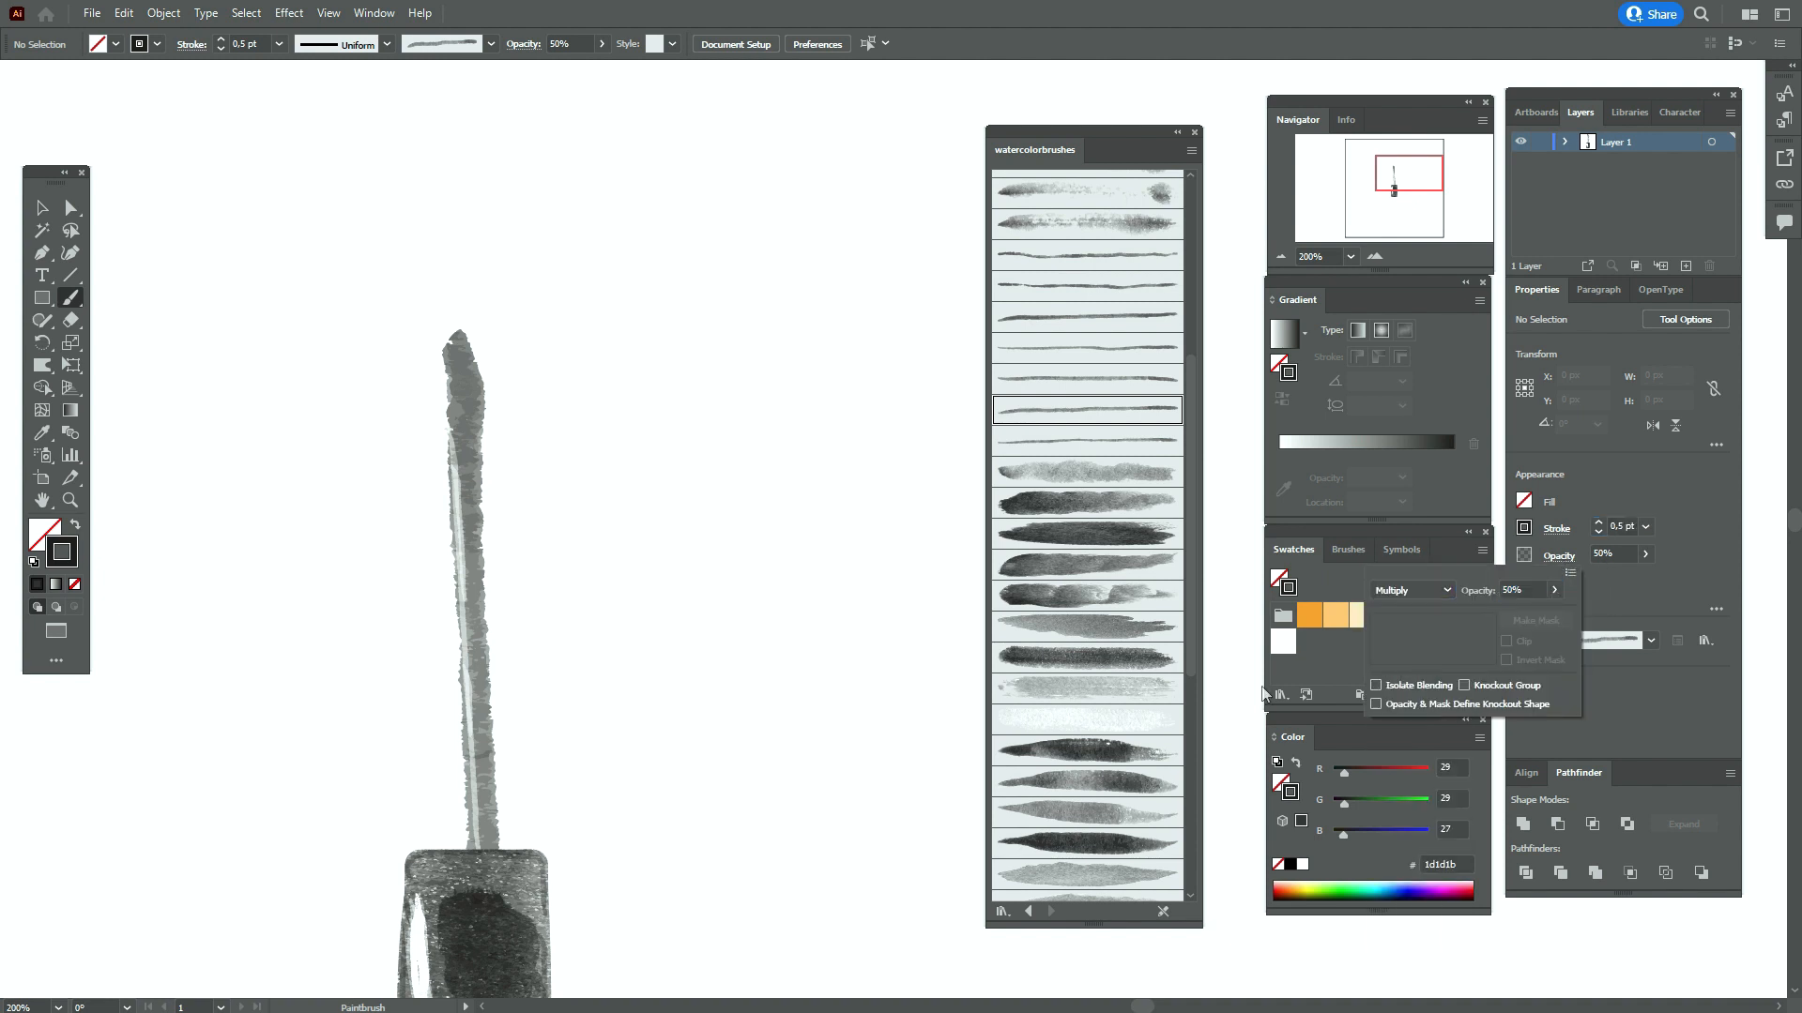
pyautogui.click(72, 506)
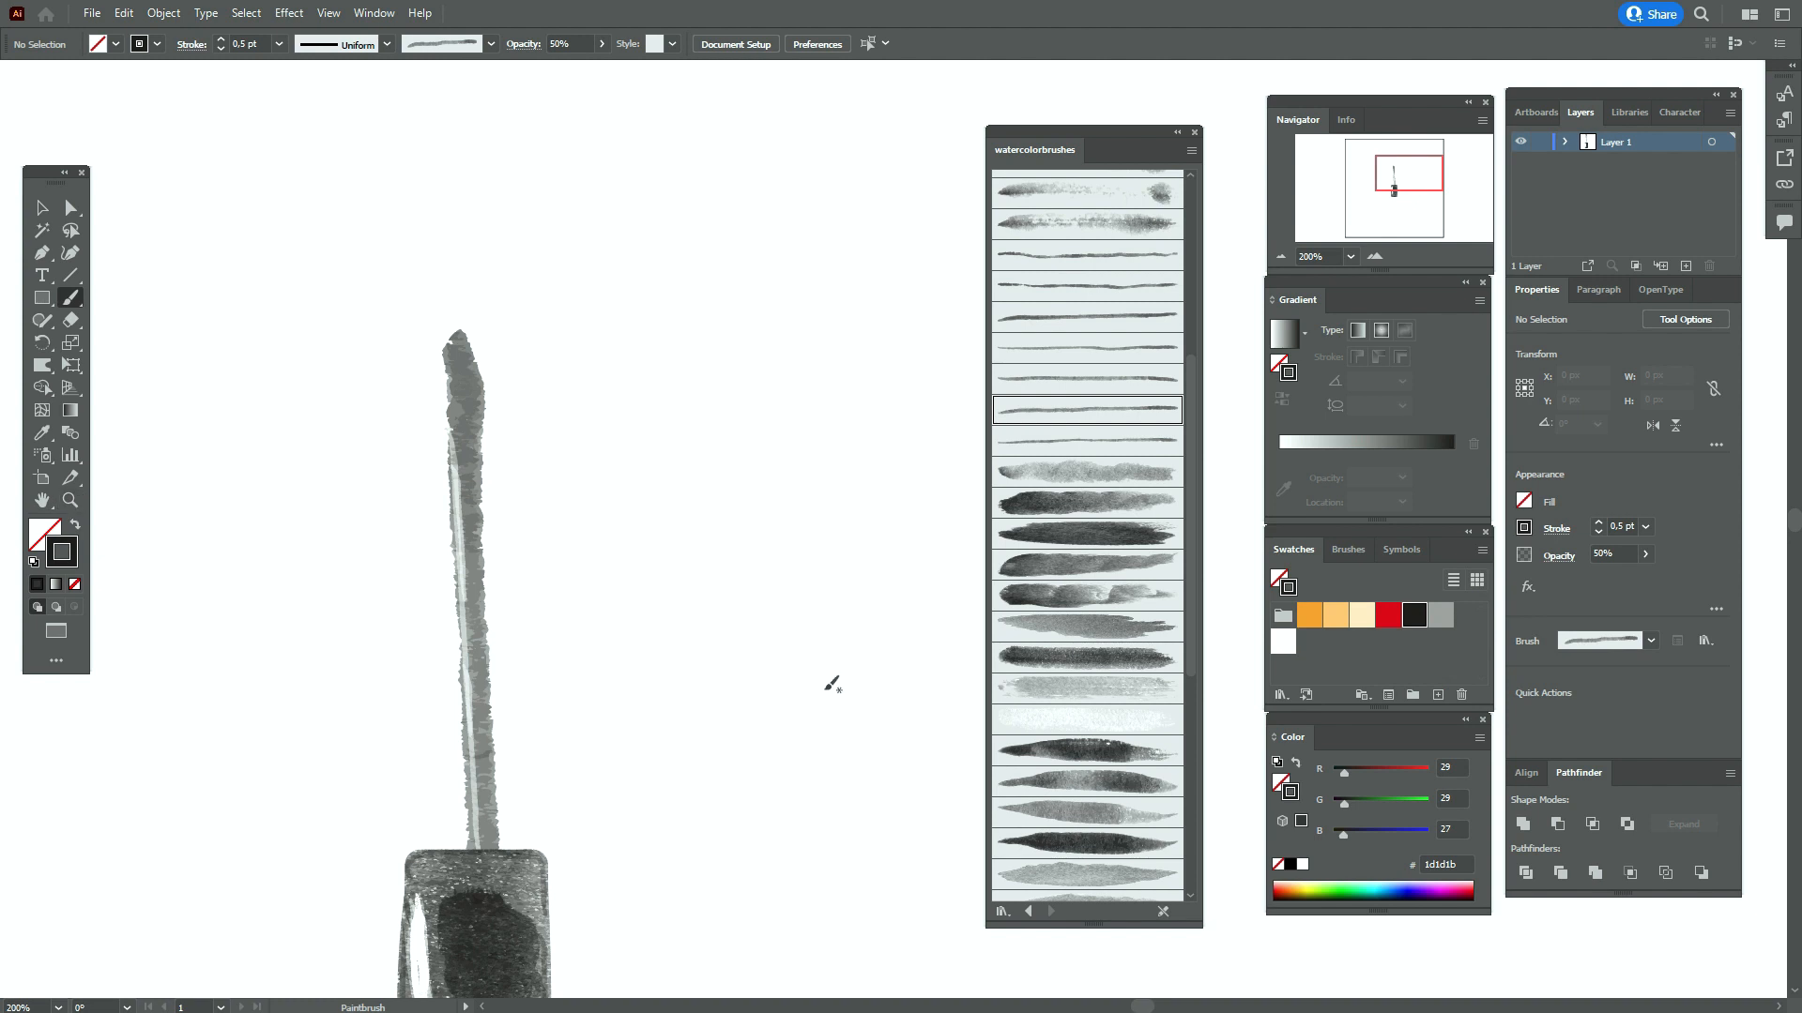
# Paint several thin dark shading strokes down the right side of the stem, undoing the unwanted one
pyautogui.click(71, 500)
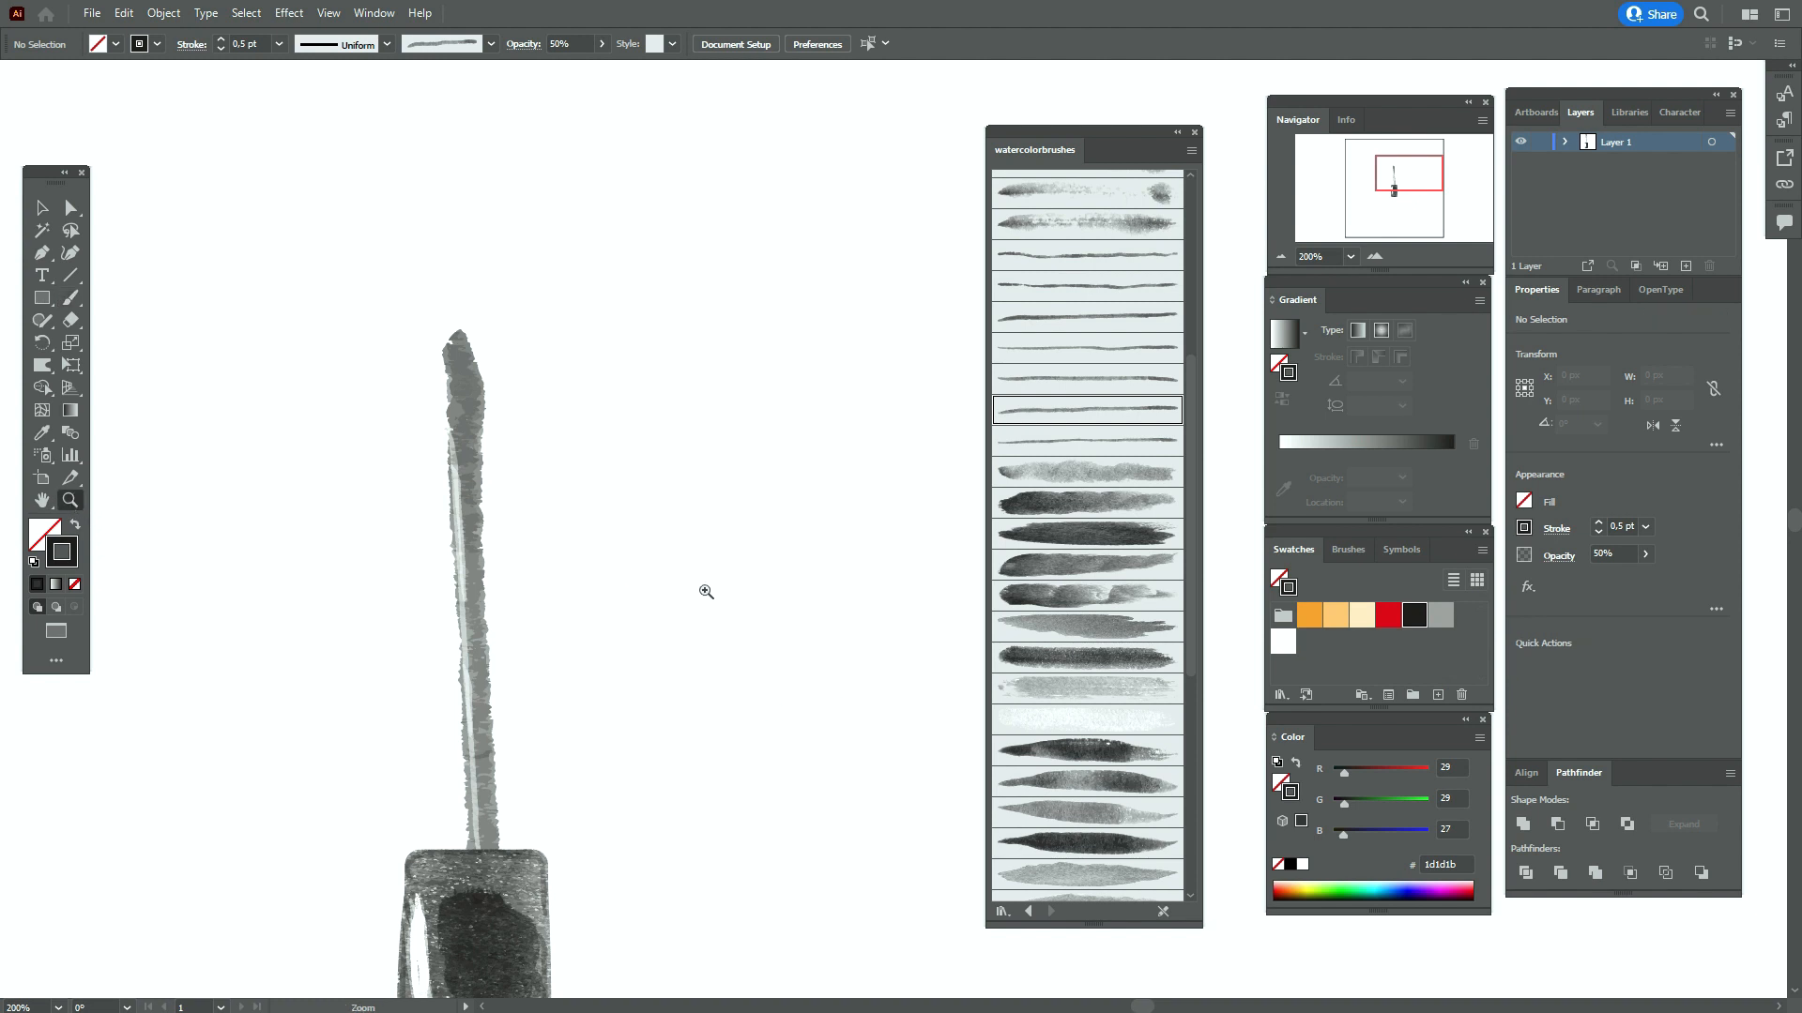
pyautogui.click(705, 591)
pyautogui.click(41, 500)
pyautogui.moveTo(837, 608); pyautogui.dragTo(573, 590)
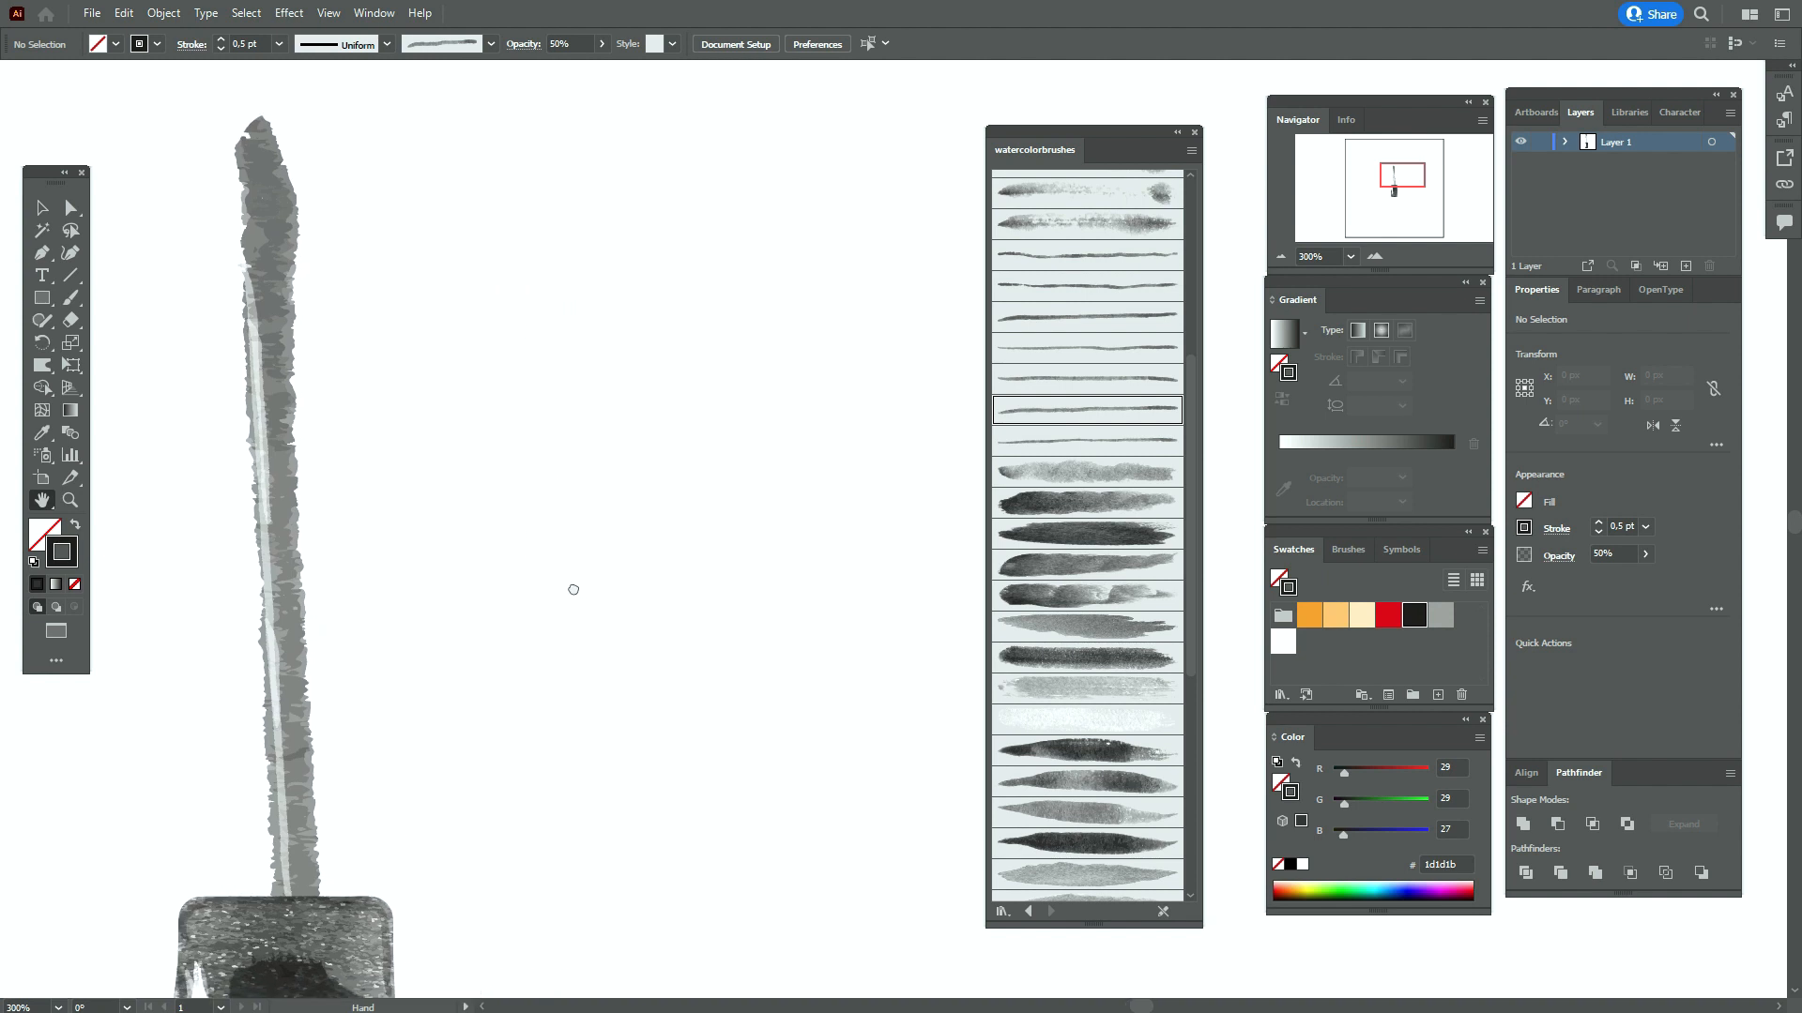
pyautogui.click(72, 300)
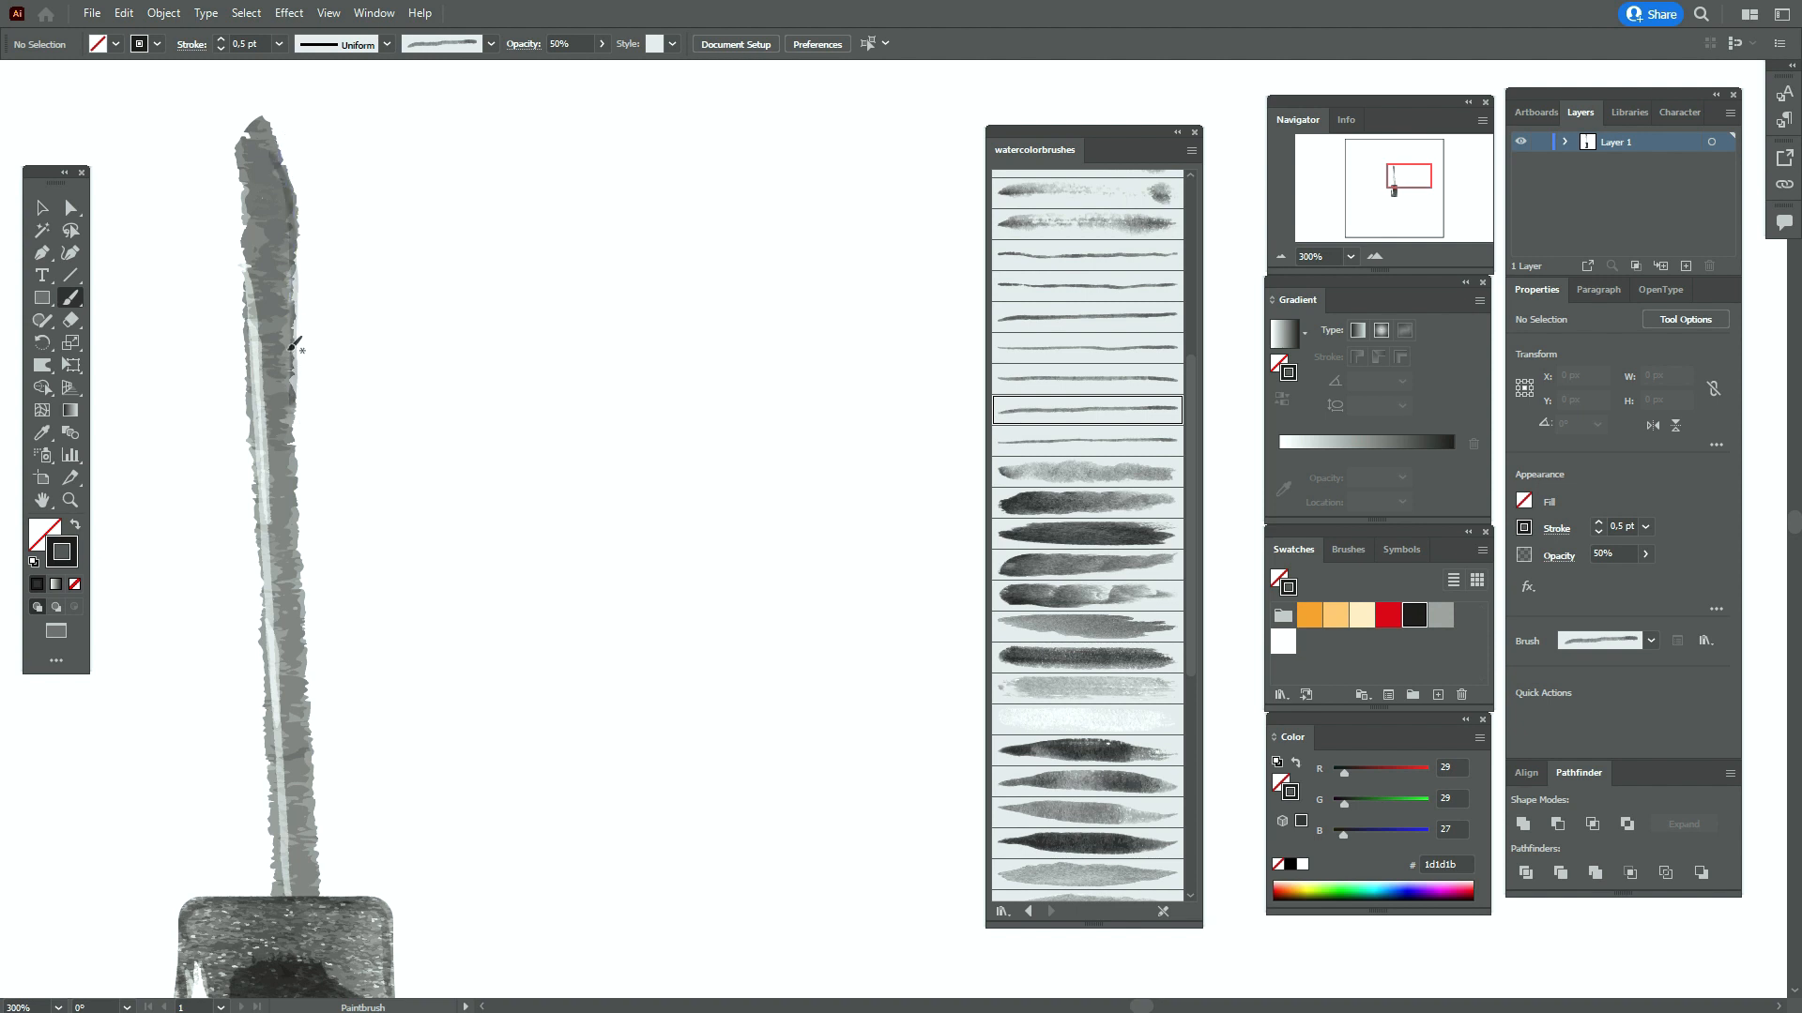
pyautogui.moveTo(291, 576); pyautogui.dragTo(293, 692)
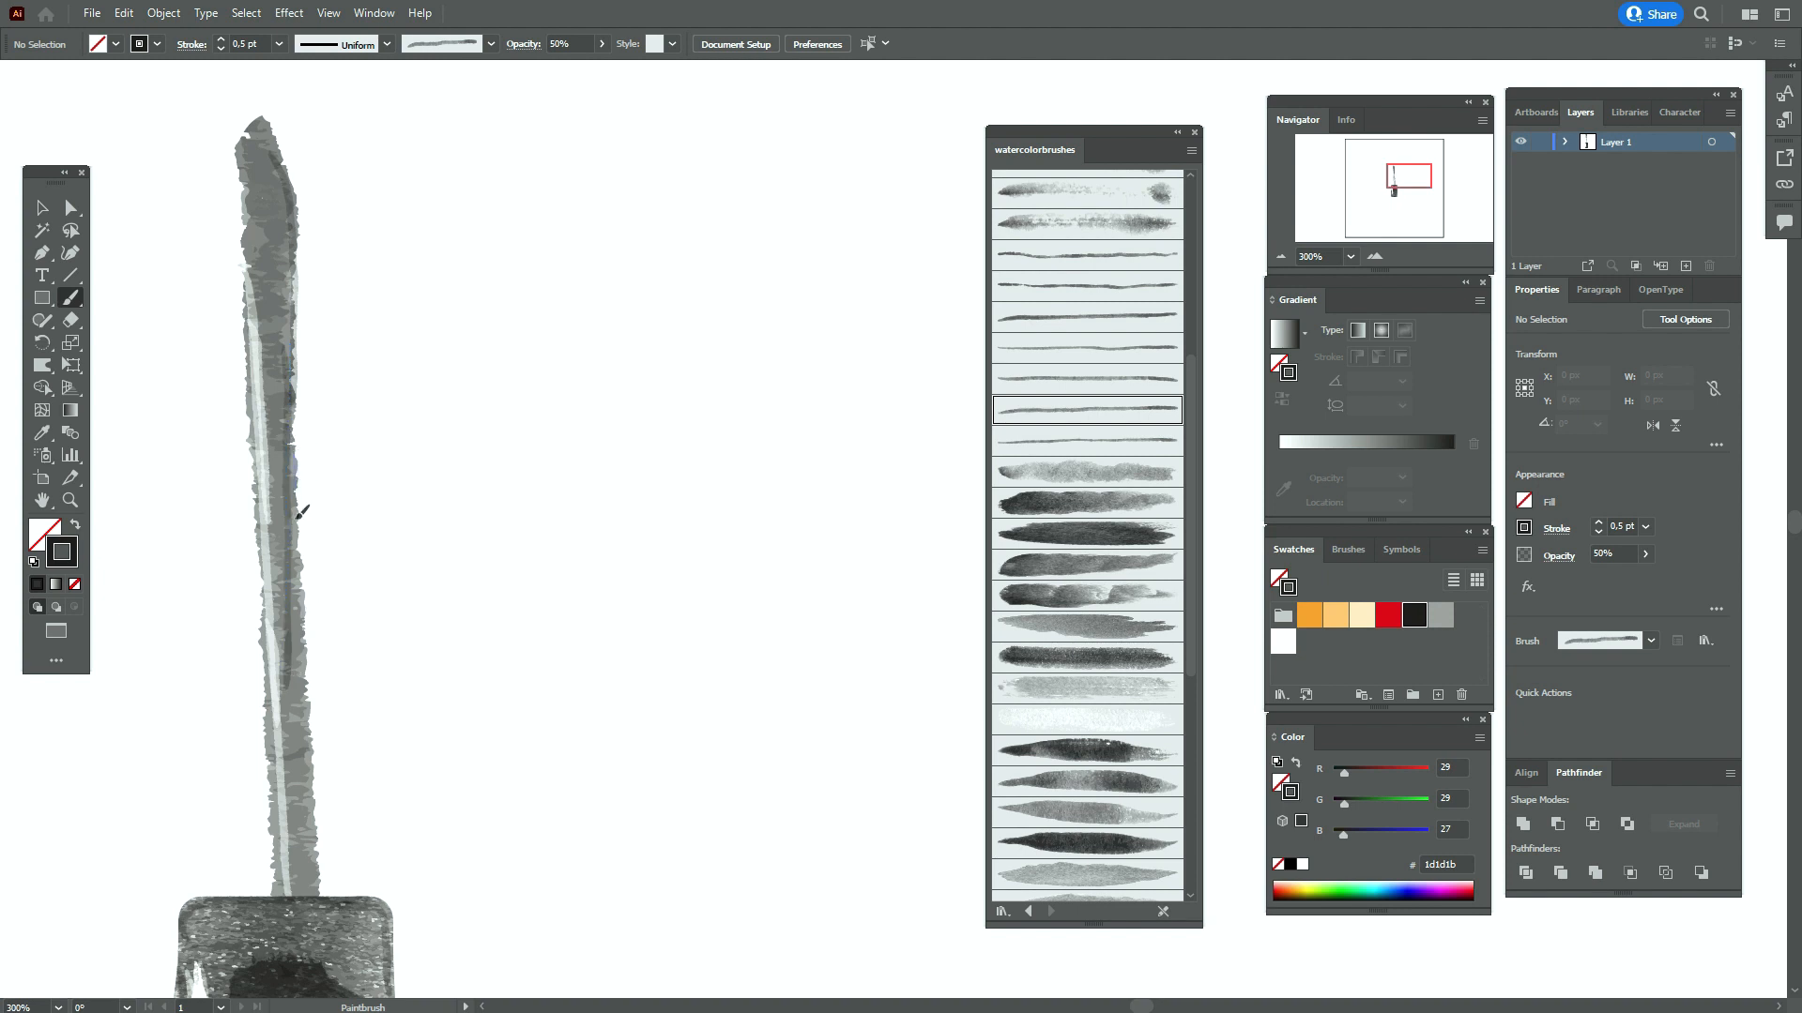
pyautogui.moveTo(300, 752); pyautogui.dragTo(301, 803)
pyautogui.moveTo(308, 593); pyautogui.dragTo(298, 682)
pyautogui.moveTo(306, 799); pyautogui.dragTo(312, 868)
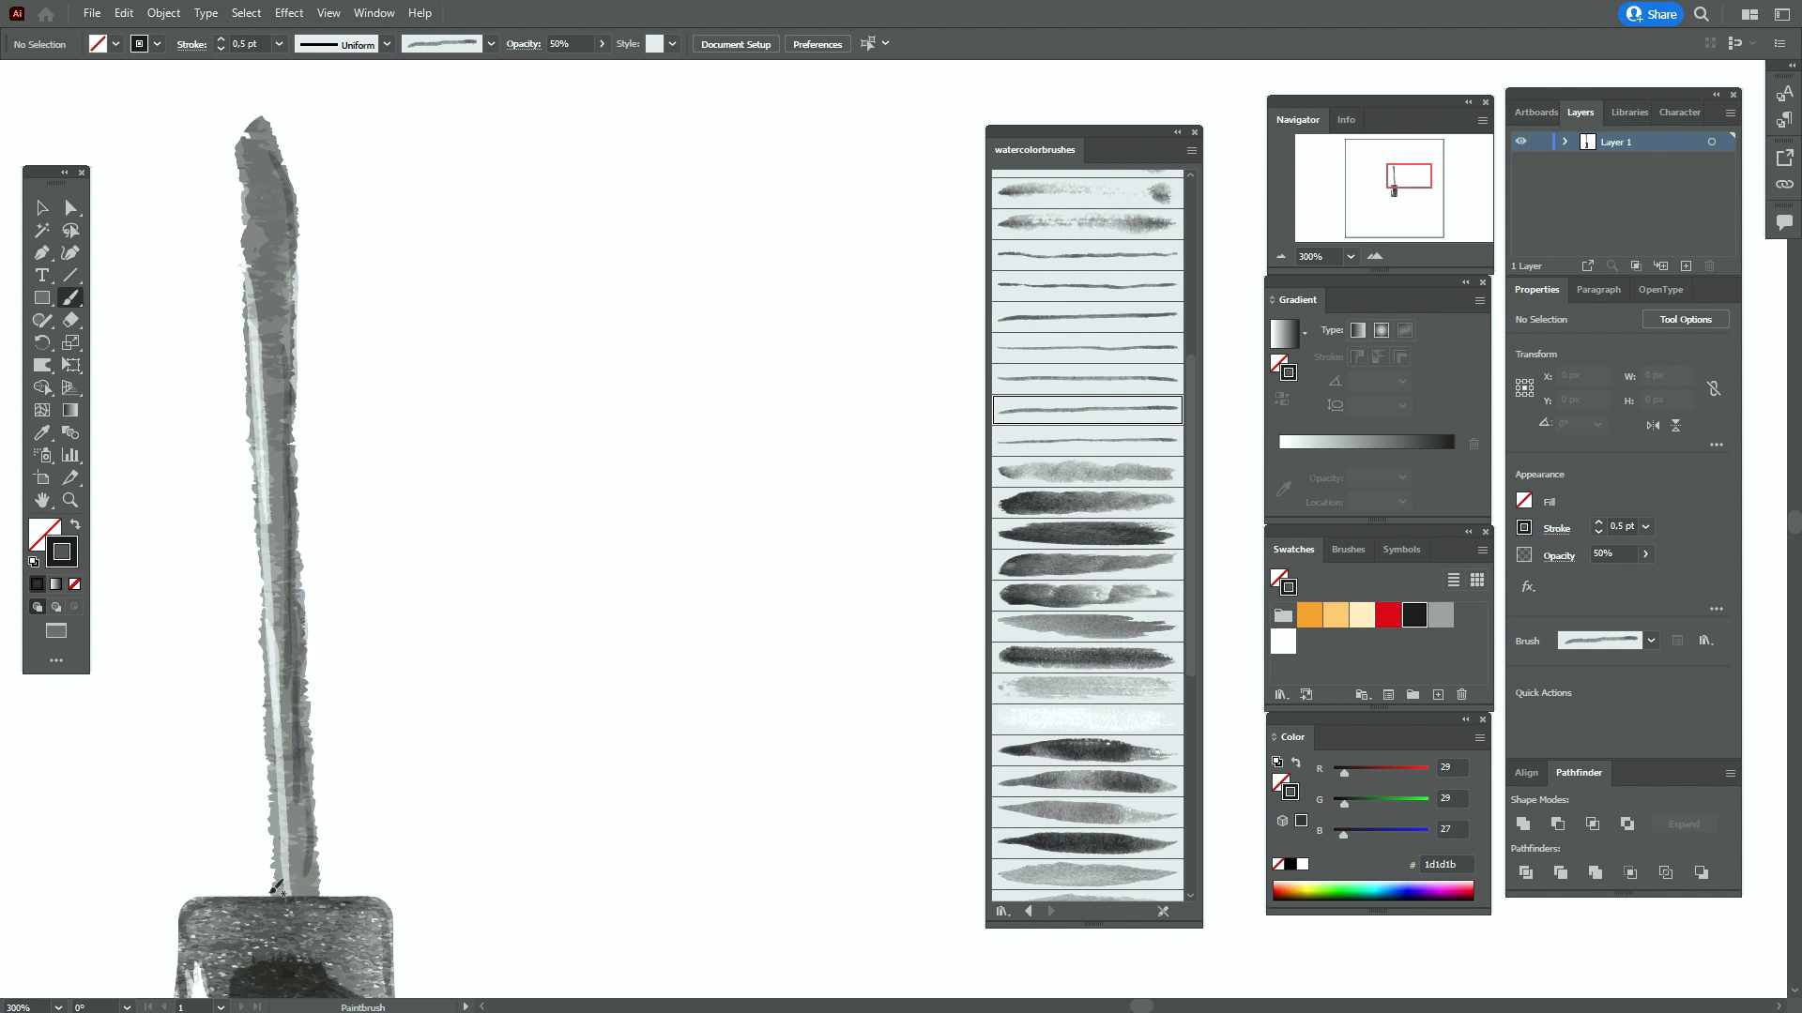
pyautogui.hotkey('ctrl', 'z')
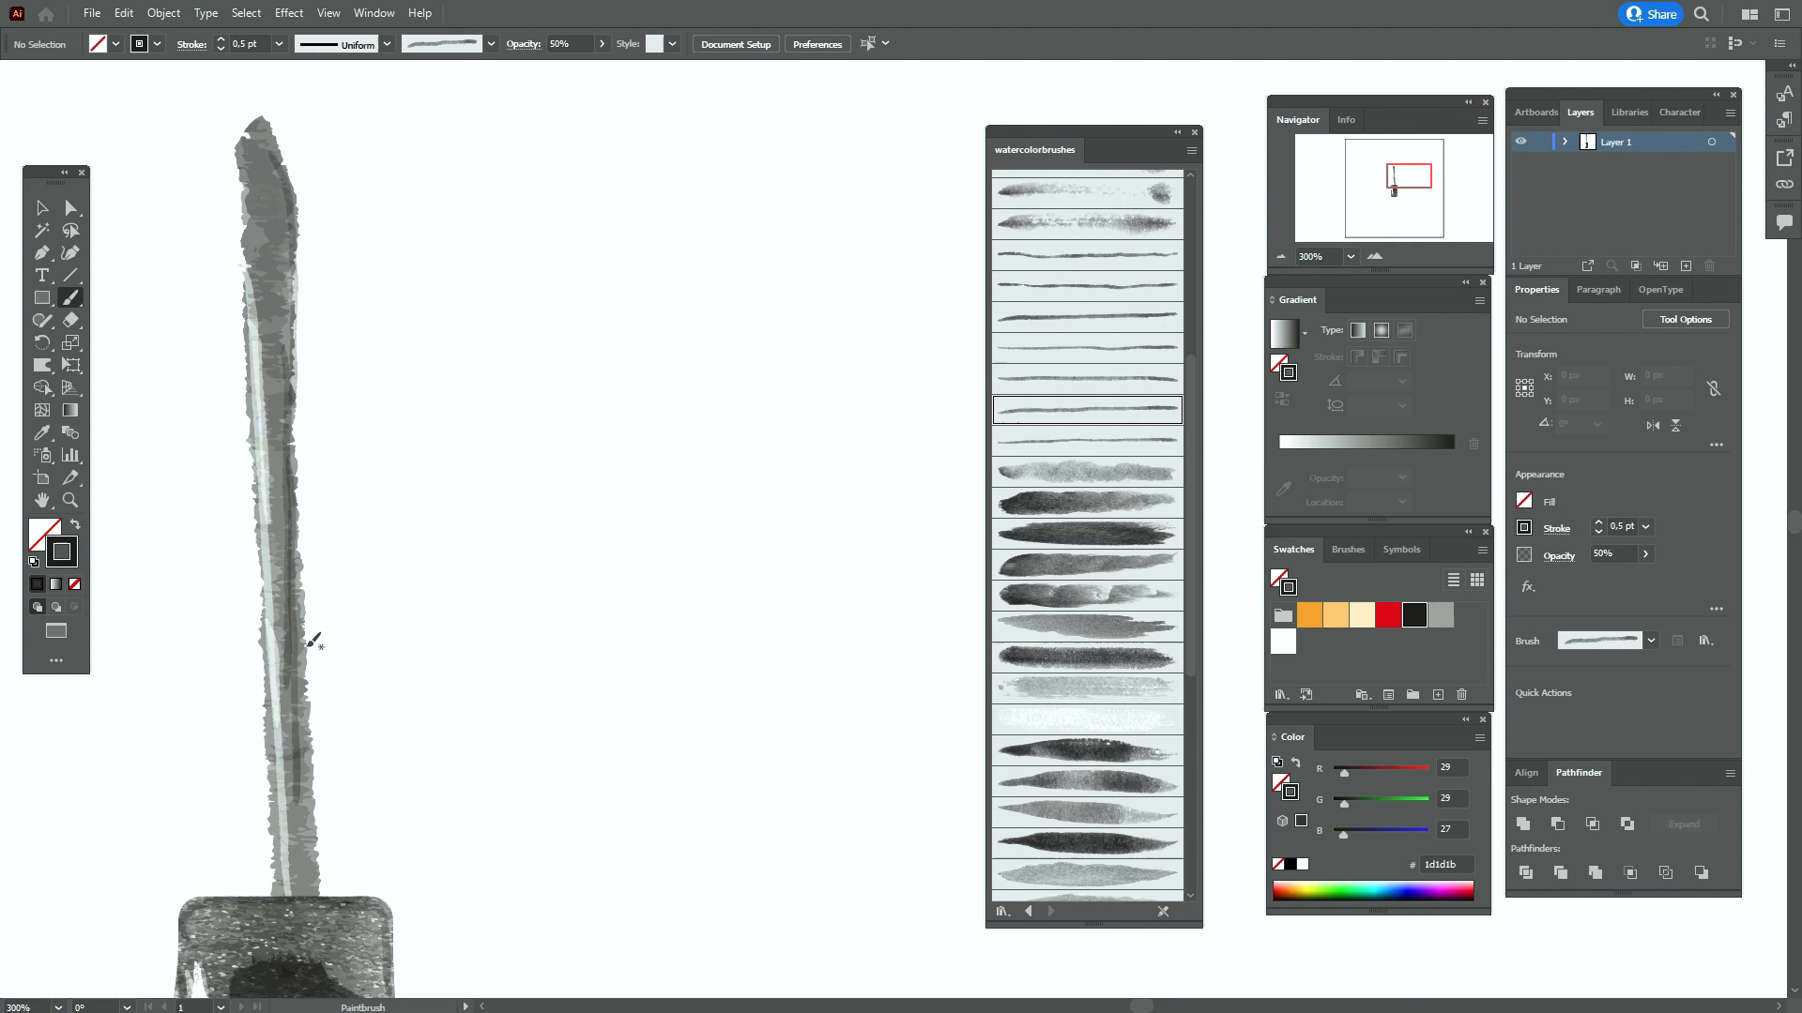
pyautogui.moveTo(312, 660); pyautogui.dragTo(315, 723)
# Paint thin dark strokes along the stem's left edge, beside the white highlight and at the upper tip
pyautogui.moveTo(322, 800)
pyautogui.mouseDown()
pyautogui.moveTo(313, 900)
pyautogui.moveTo(275, 881)
pyautogui.moveTo(281, 834)
pyautogui.mouseUp()
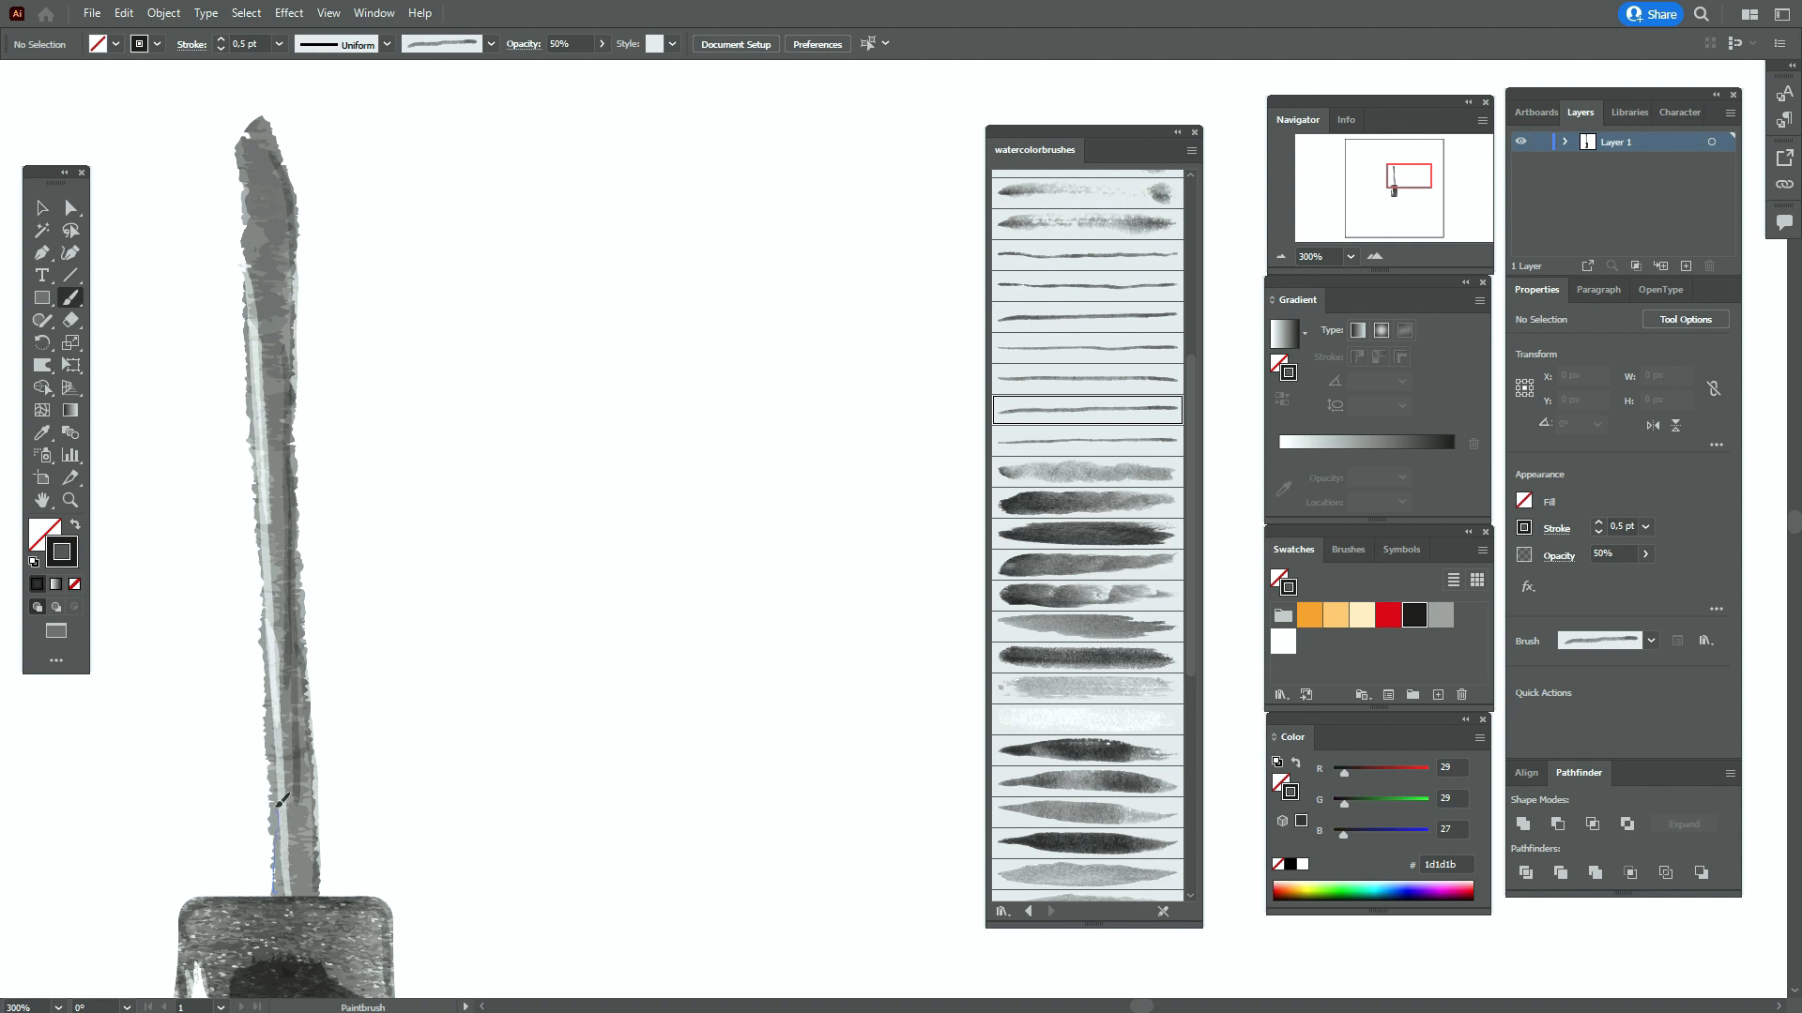
pyautogui.moveTo(270, 710); pyautogui.dragTo(269, 658)
pyautogui.hotkey('ctrl', 'z')
pyautogui.moveTo(284, 890); pyautogui.dragTo(287, 865)
pyautogui.moveTo(278, 731); pyautogui.dragTo(278, 615)
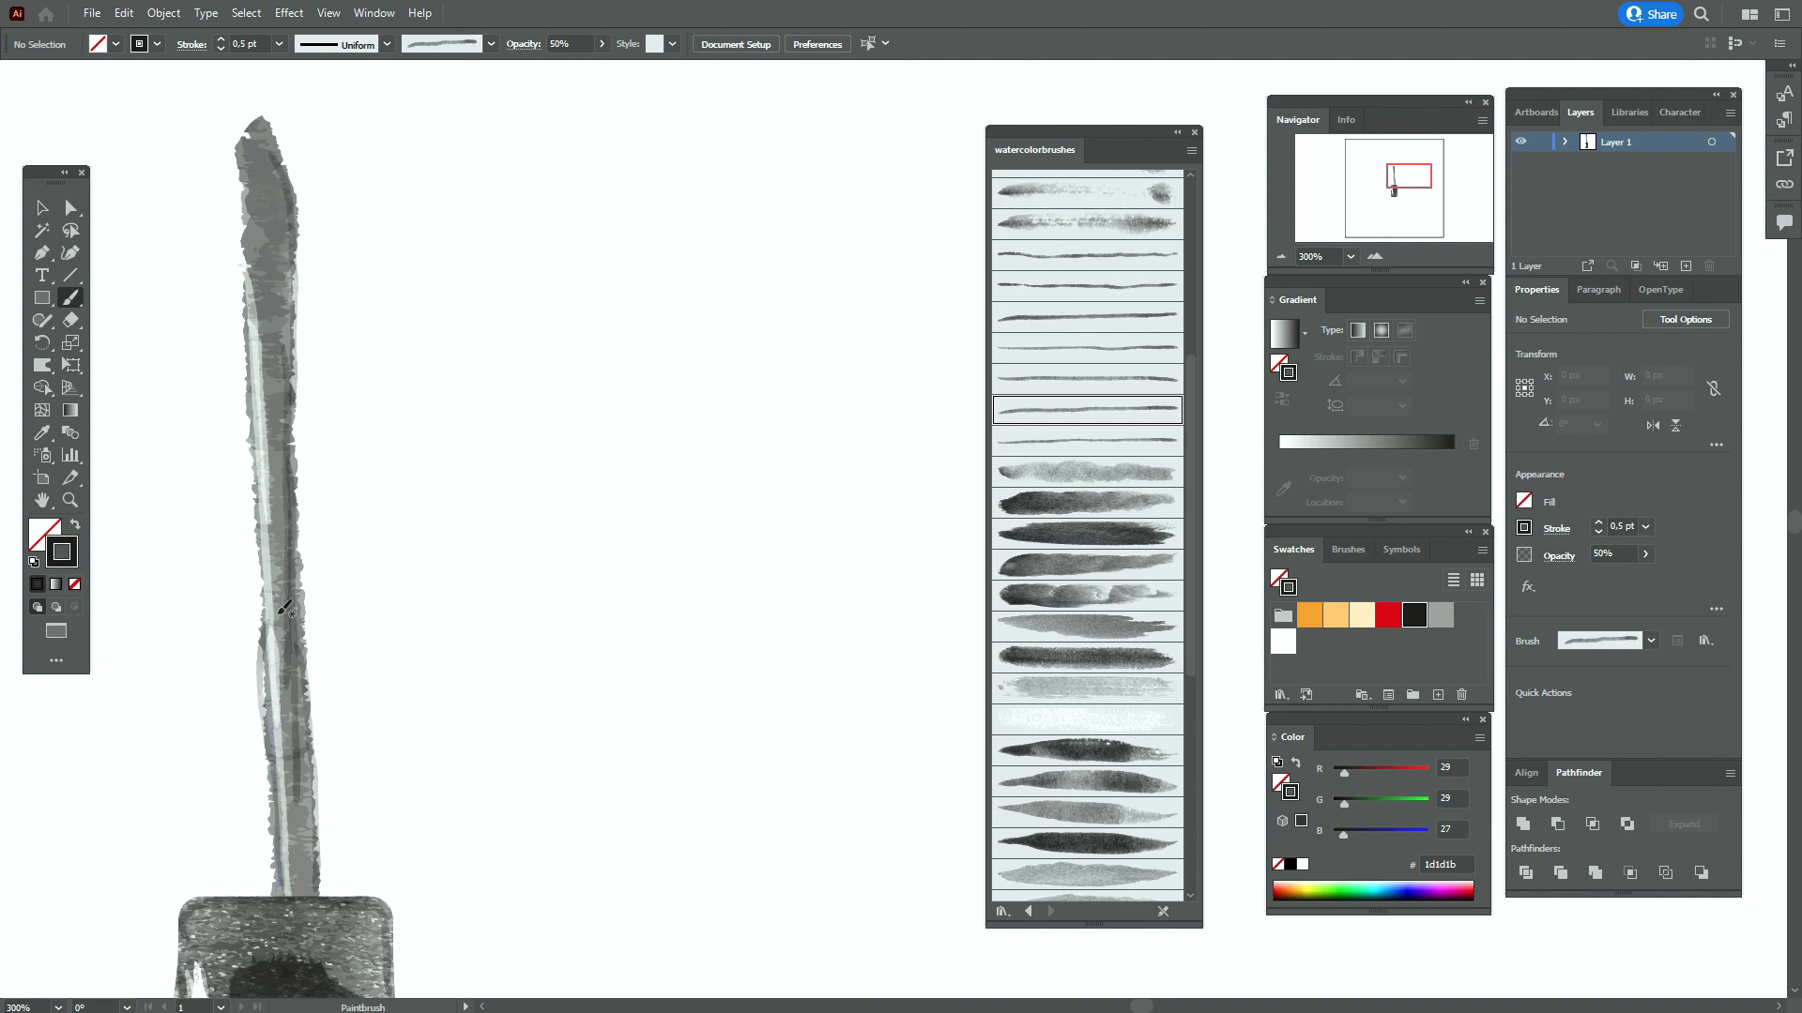
pyautogui.moveTo(249, 267); pyautogui.dragTo(288, 898)
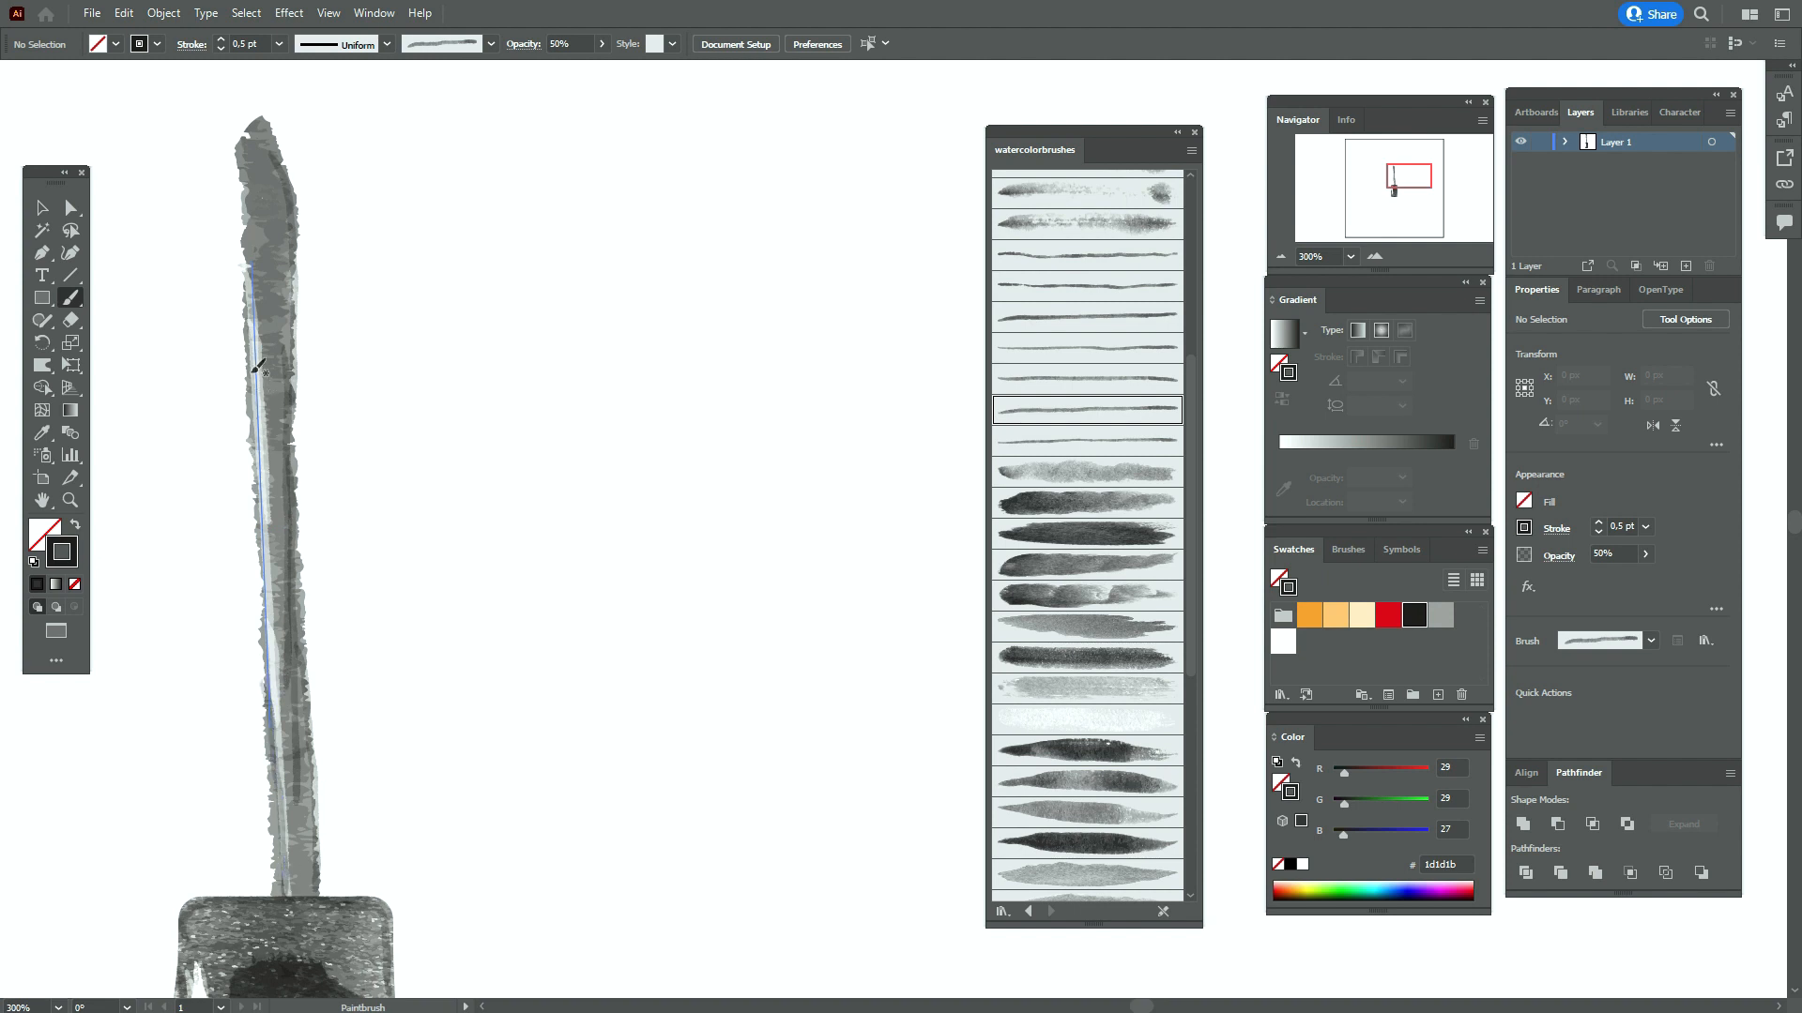
pyautogui.moveTo(255, 453); pyautogui.dragTo(270, 645)
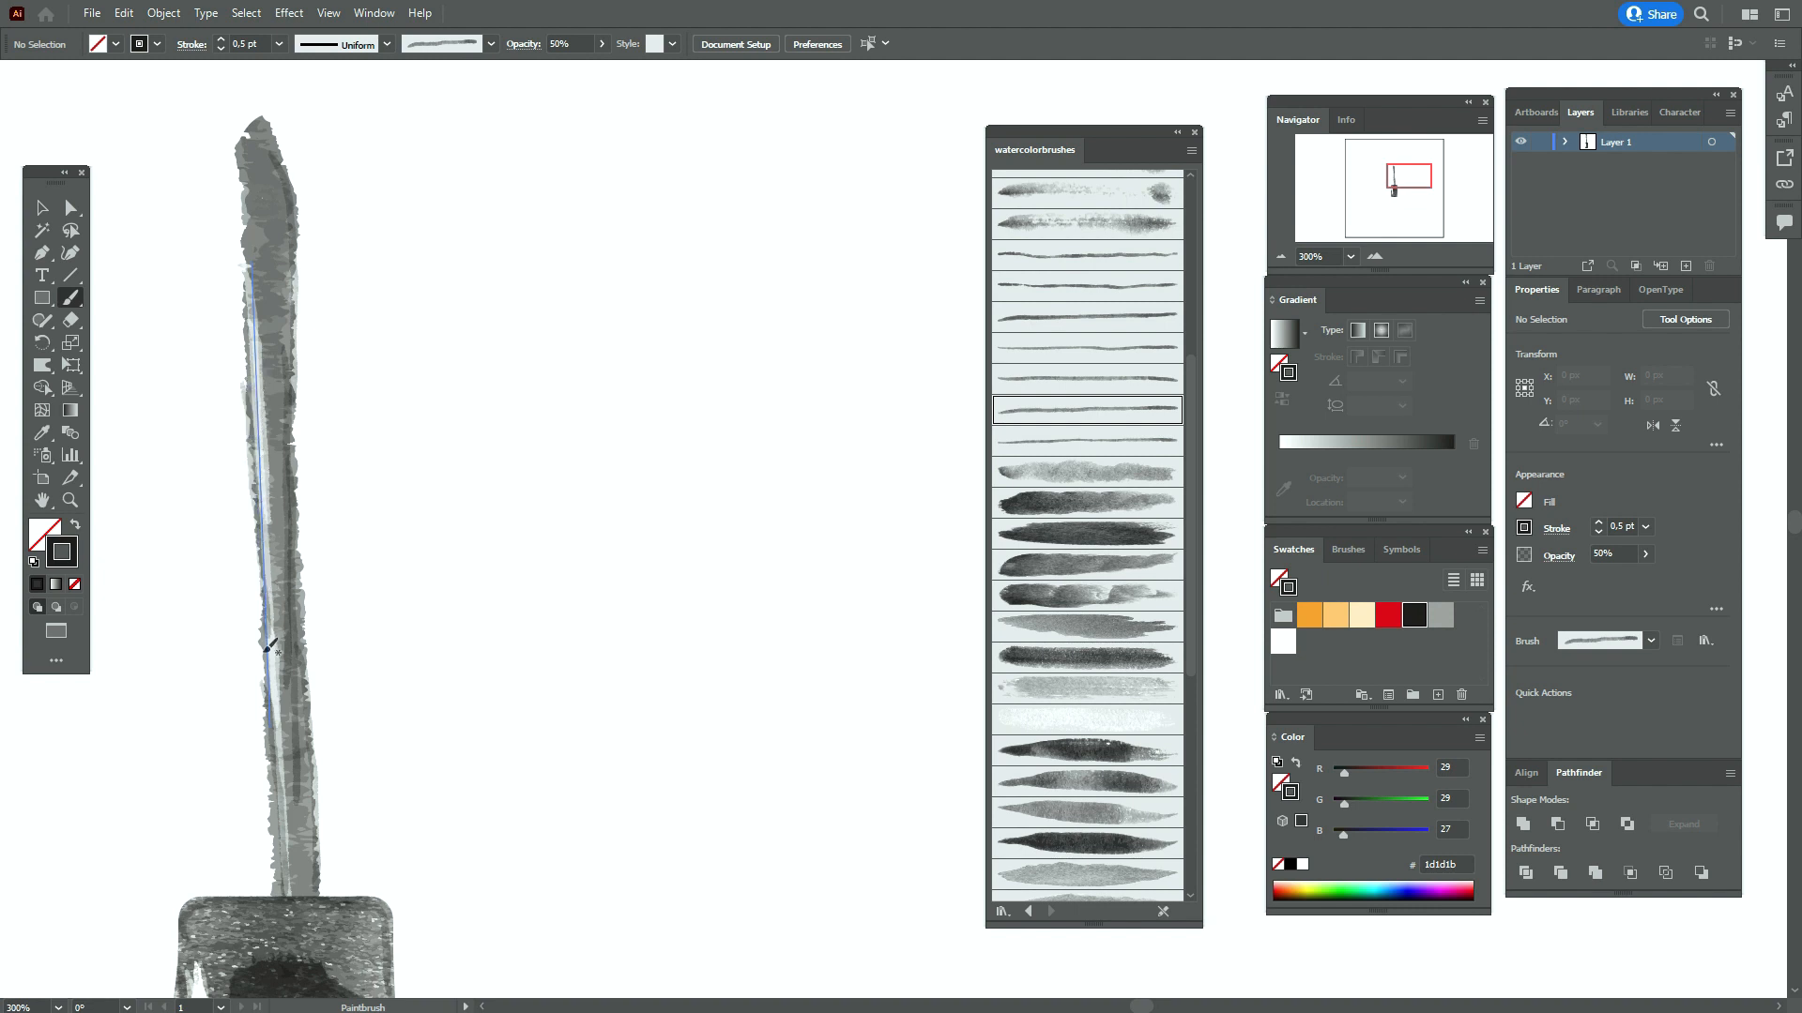
pyautogui.moveTo(242, 160)
pyautogui.mouseDown()
pyautogui.moveTo(251, 209)
pyautogui.moveTo(272, 188)
pyautogui.moveTo(246, 141)
pyautogui.mouseUp()
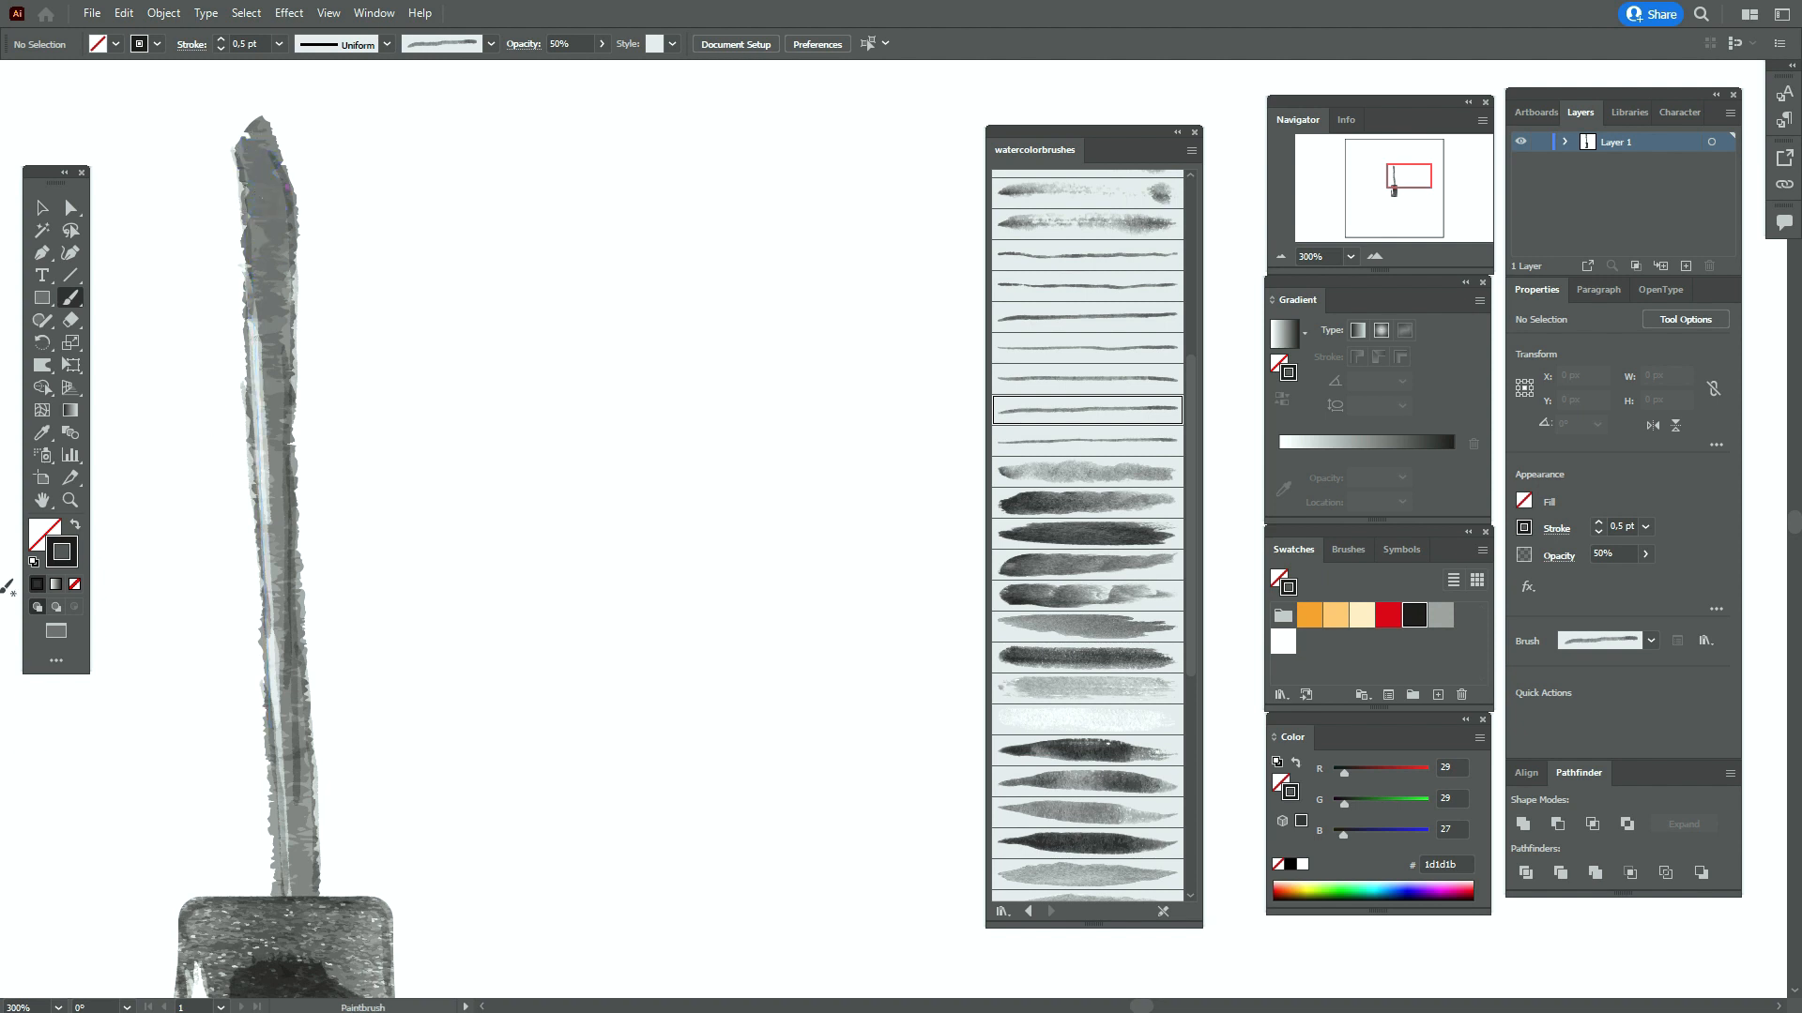
# Paint a short vertical stroke rising from the stem's tip with a dark watercolor brush tapered at both ends
pyautogui.click(43, 500)
pyautogui.moveTo(398, 281); pyautogui.dragTo(427, 648)
pyautogui.click(44, 207)
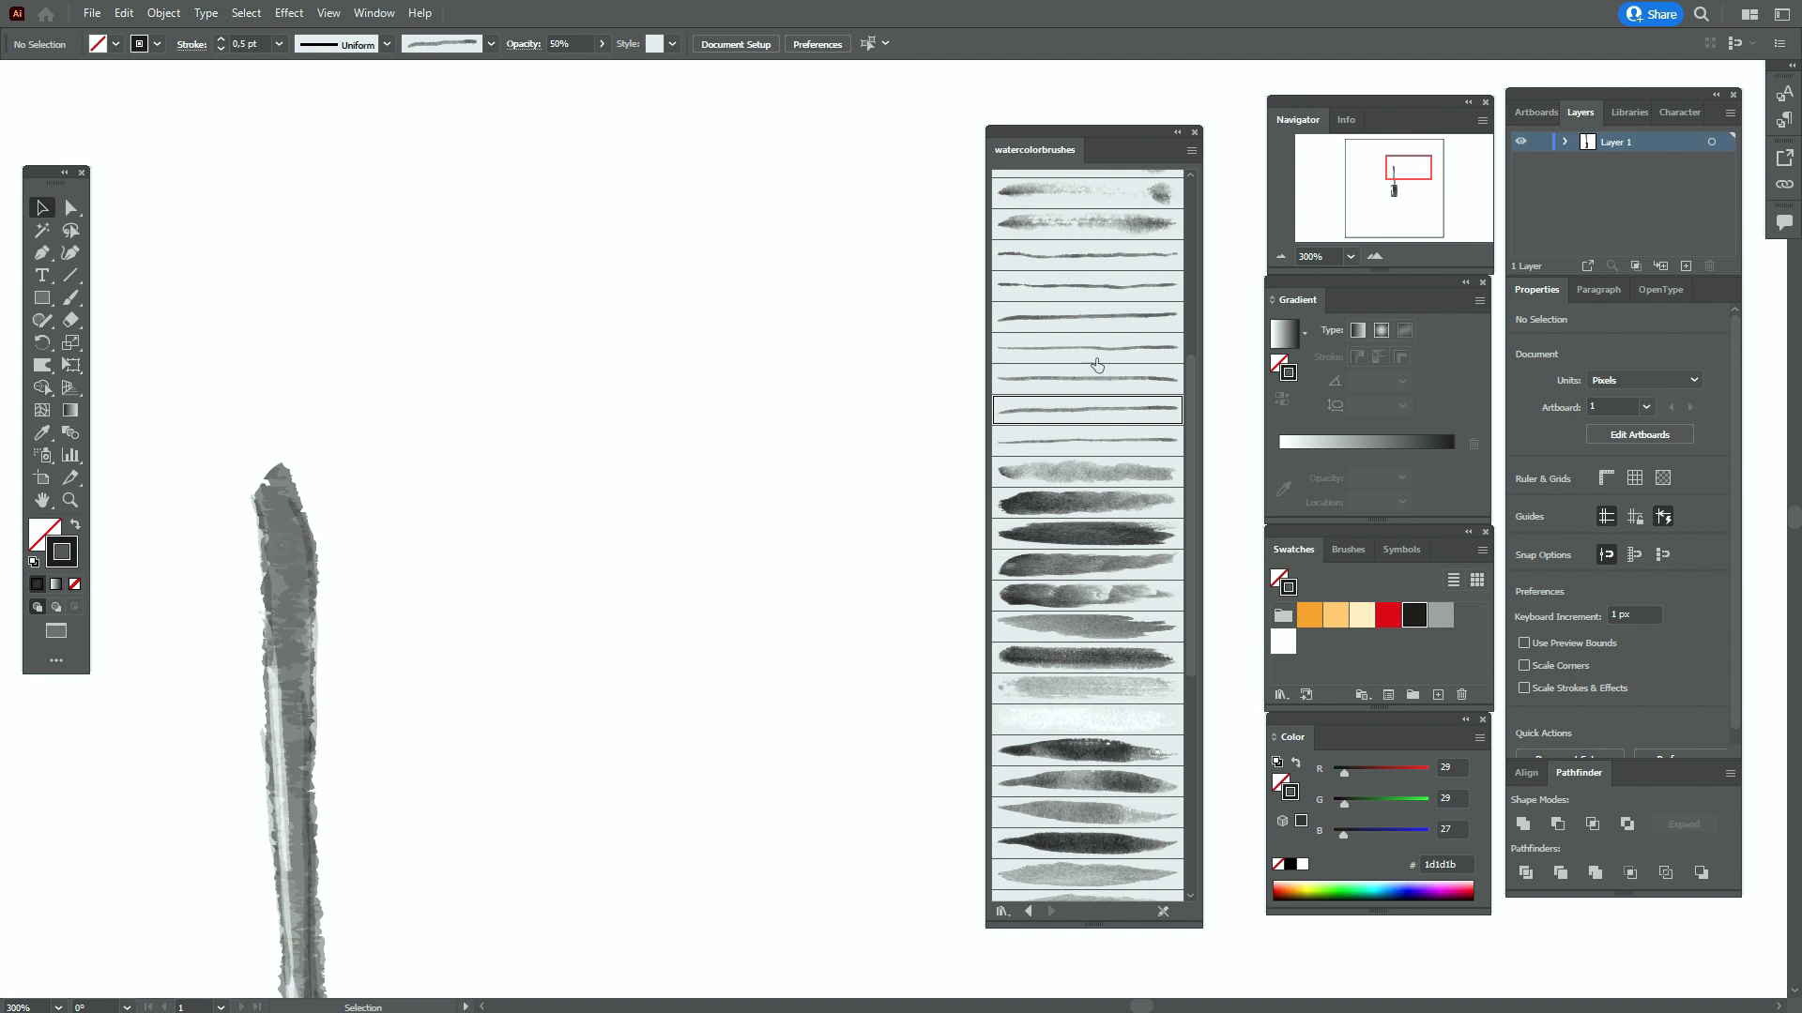
pyautogui.scroll(-7, 1116, 484)
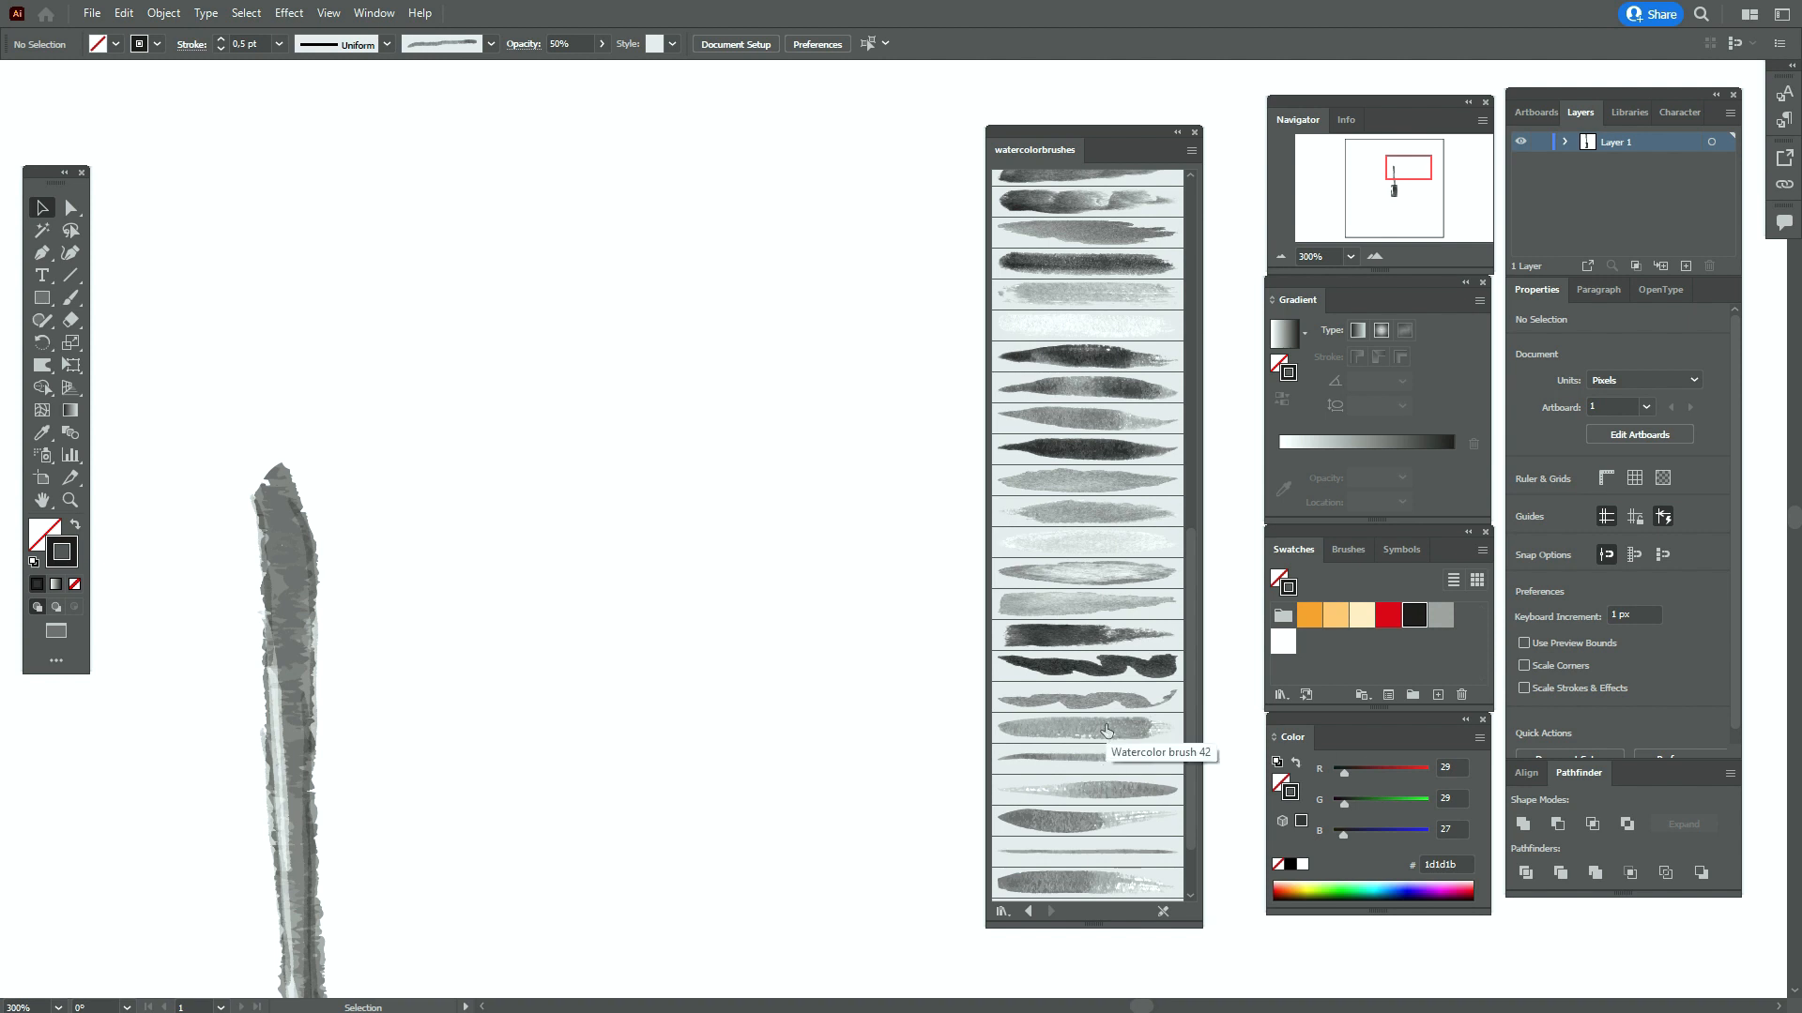
pyautogui.click(1067, 451)
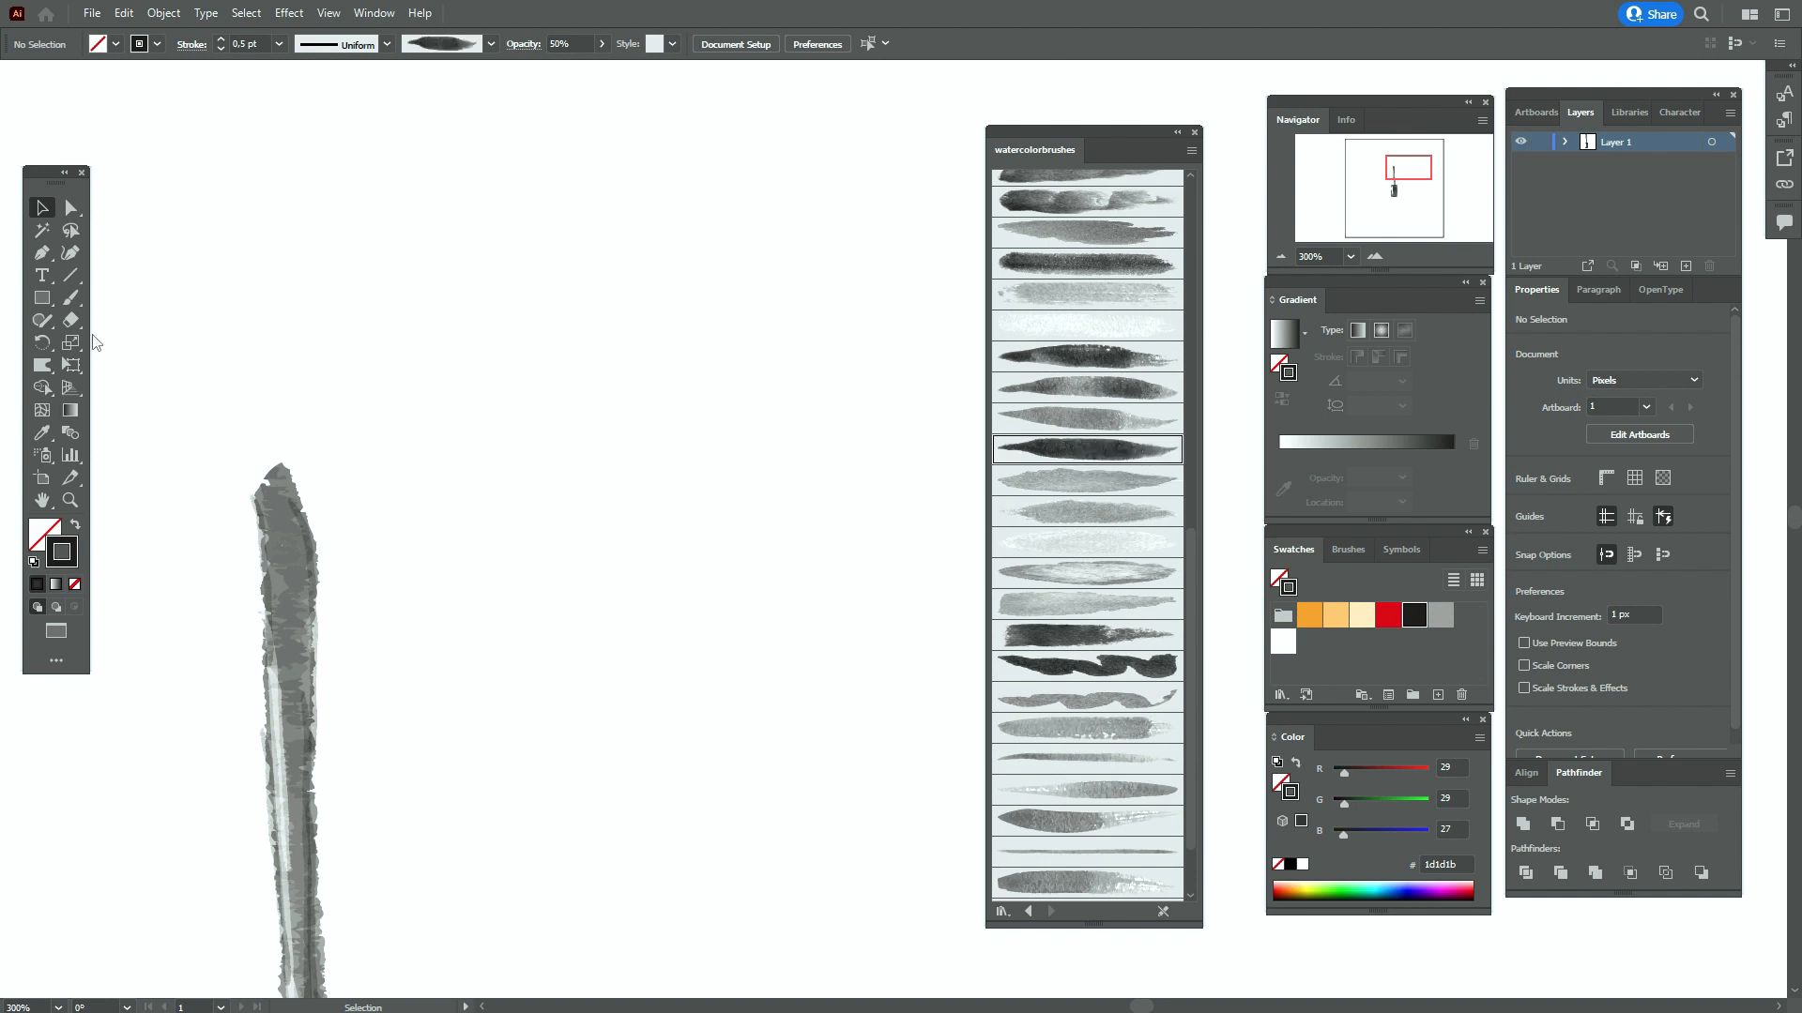
pyautogui.click(71, 298)
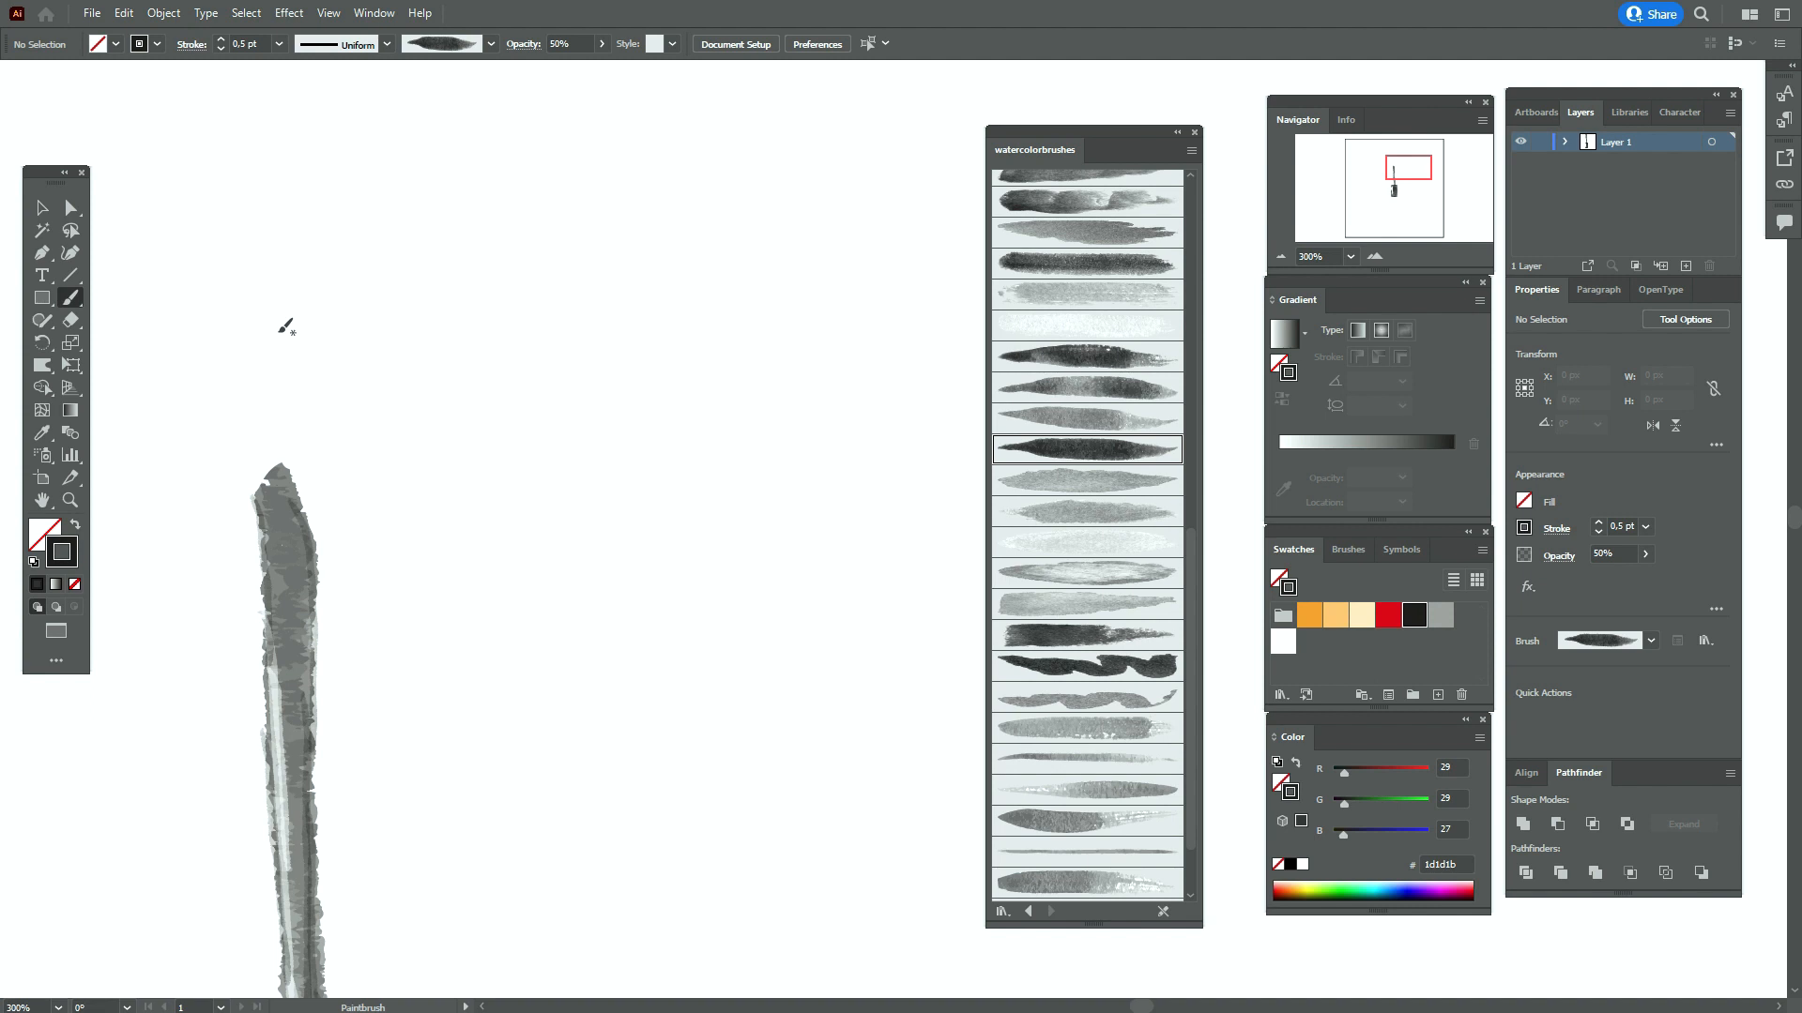
pyautogui.moveTo(276, 282); pyautogui.dragTo(279, 302)
pyautogui.hotkey('ctrl', 'z')
pyautogui.moveTo(285, 421); pyautogui.dragTo(293, 537)
pyautogui.click(40, 211)
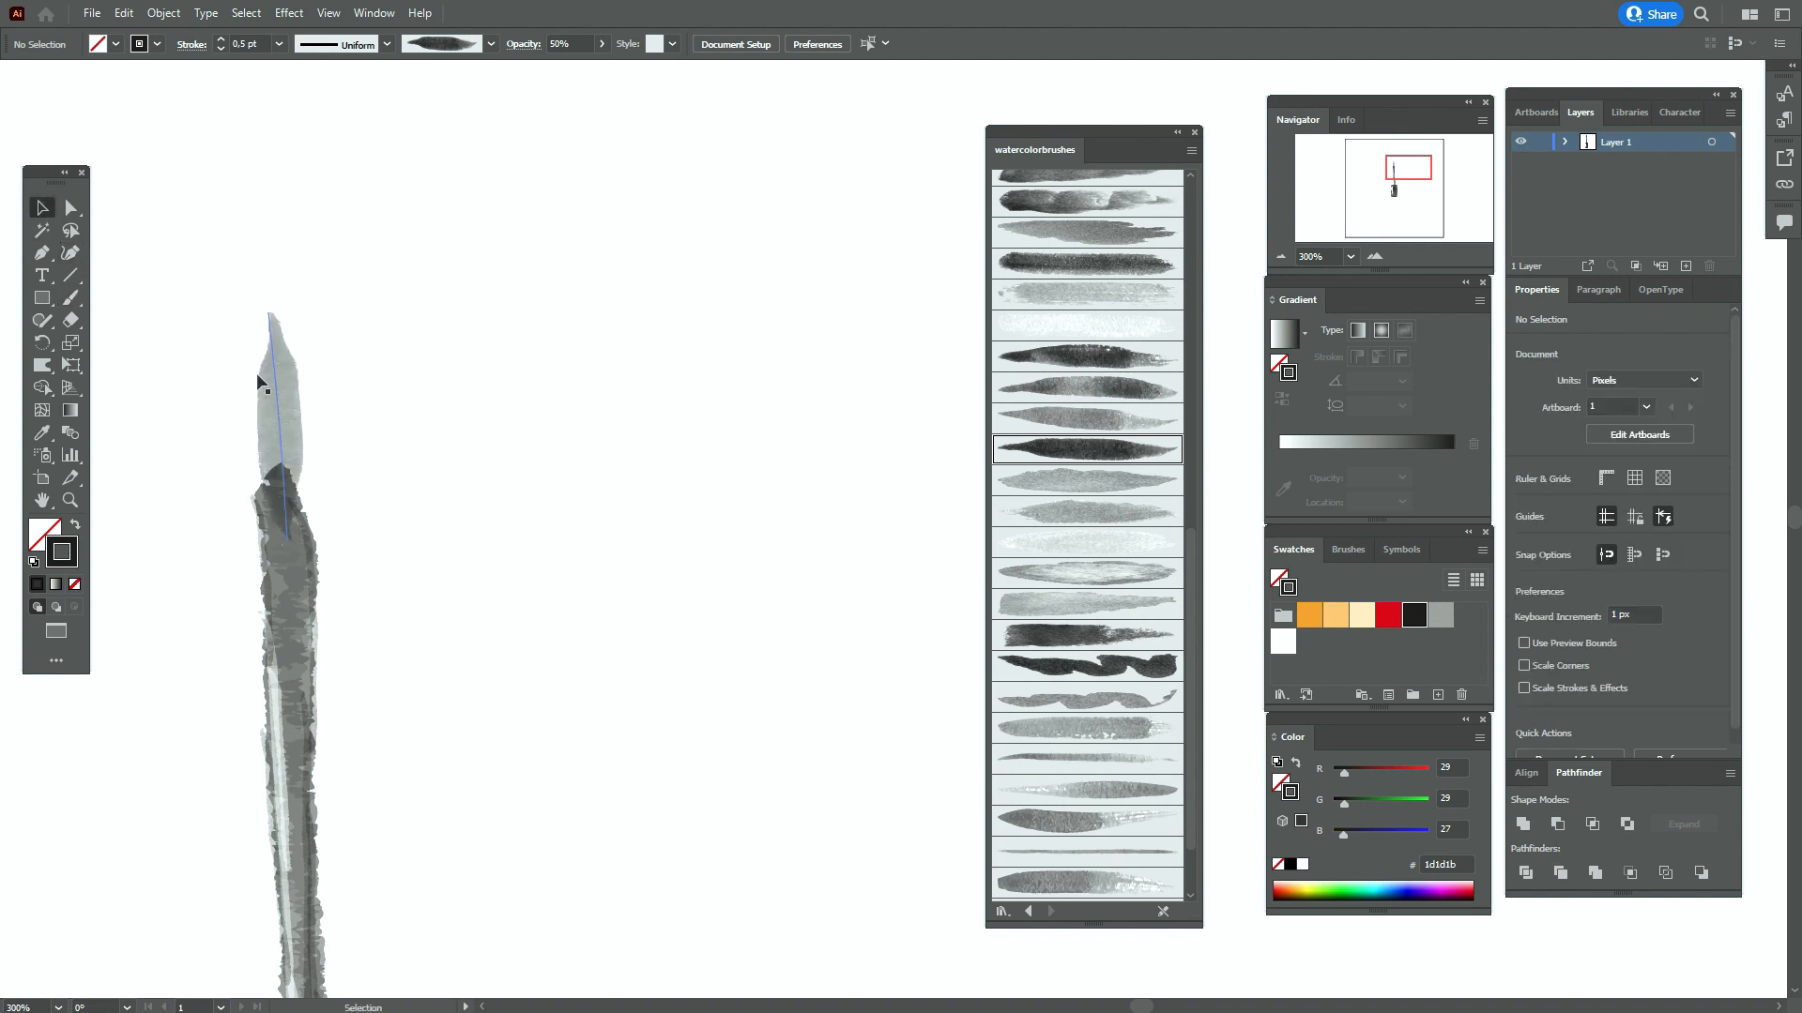
# Raise the tapered stroke slightly above the stem and send it to the back
pyautogui.moveTo(279, 389); pyautogui.dragTo(284, 348)
pyautogui.rightClick(283, 348)
pyautogui.moveTo(441, 701)
pyautogui.click(554, 763)
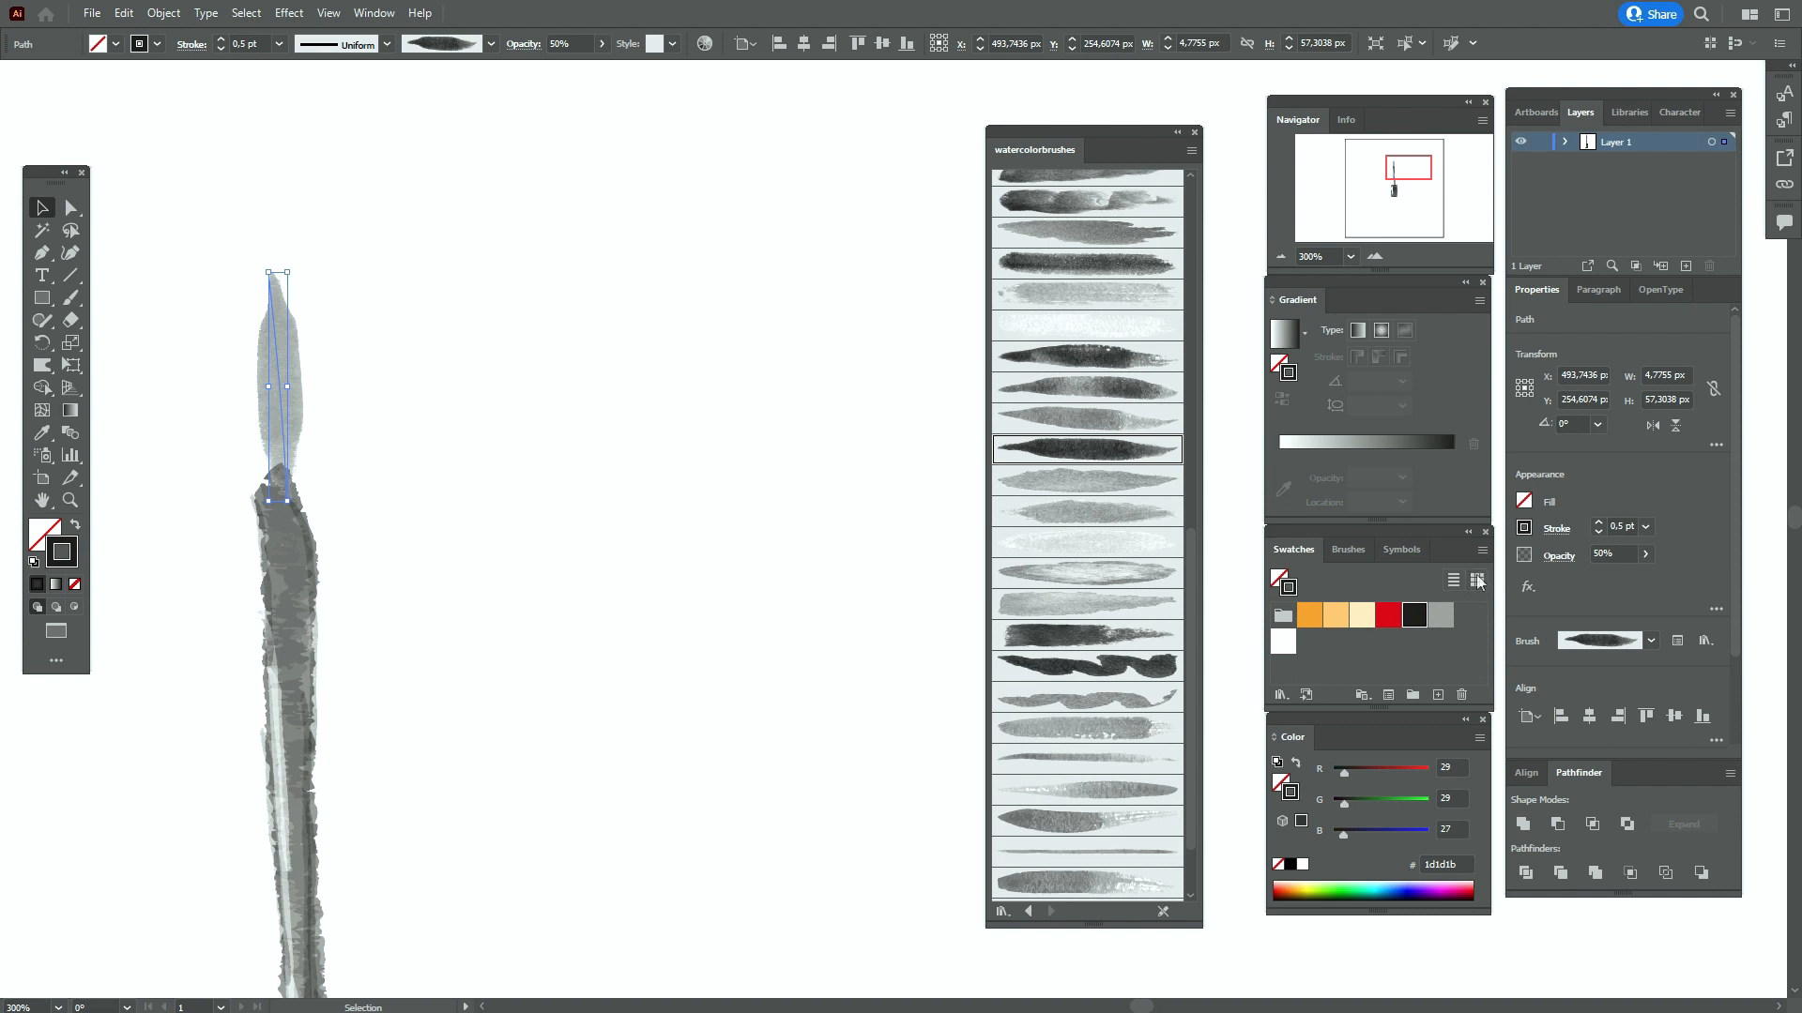
# Set the tapered stroke's weight to 0.1 pt and its opacity to 100%
pyautogui.click(1615, 526)
pyautogui.write('0,')
pyautogui.click(1601, 552)
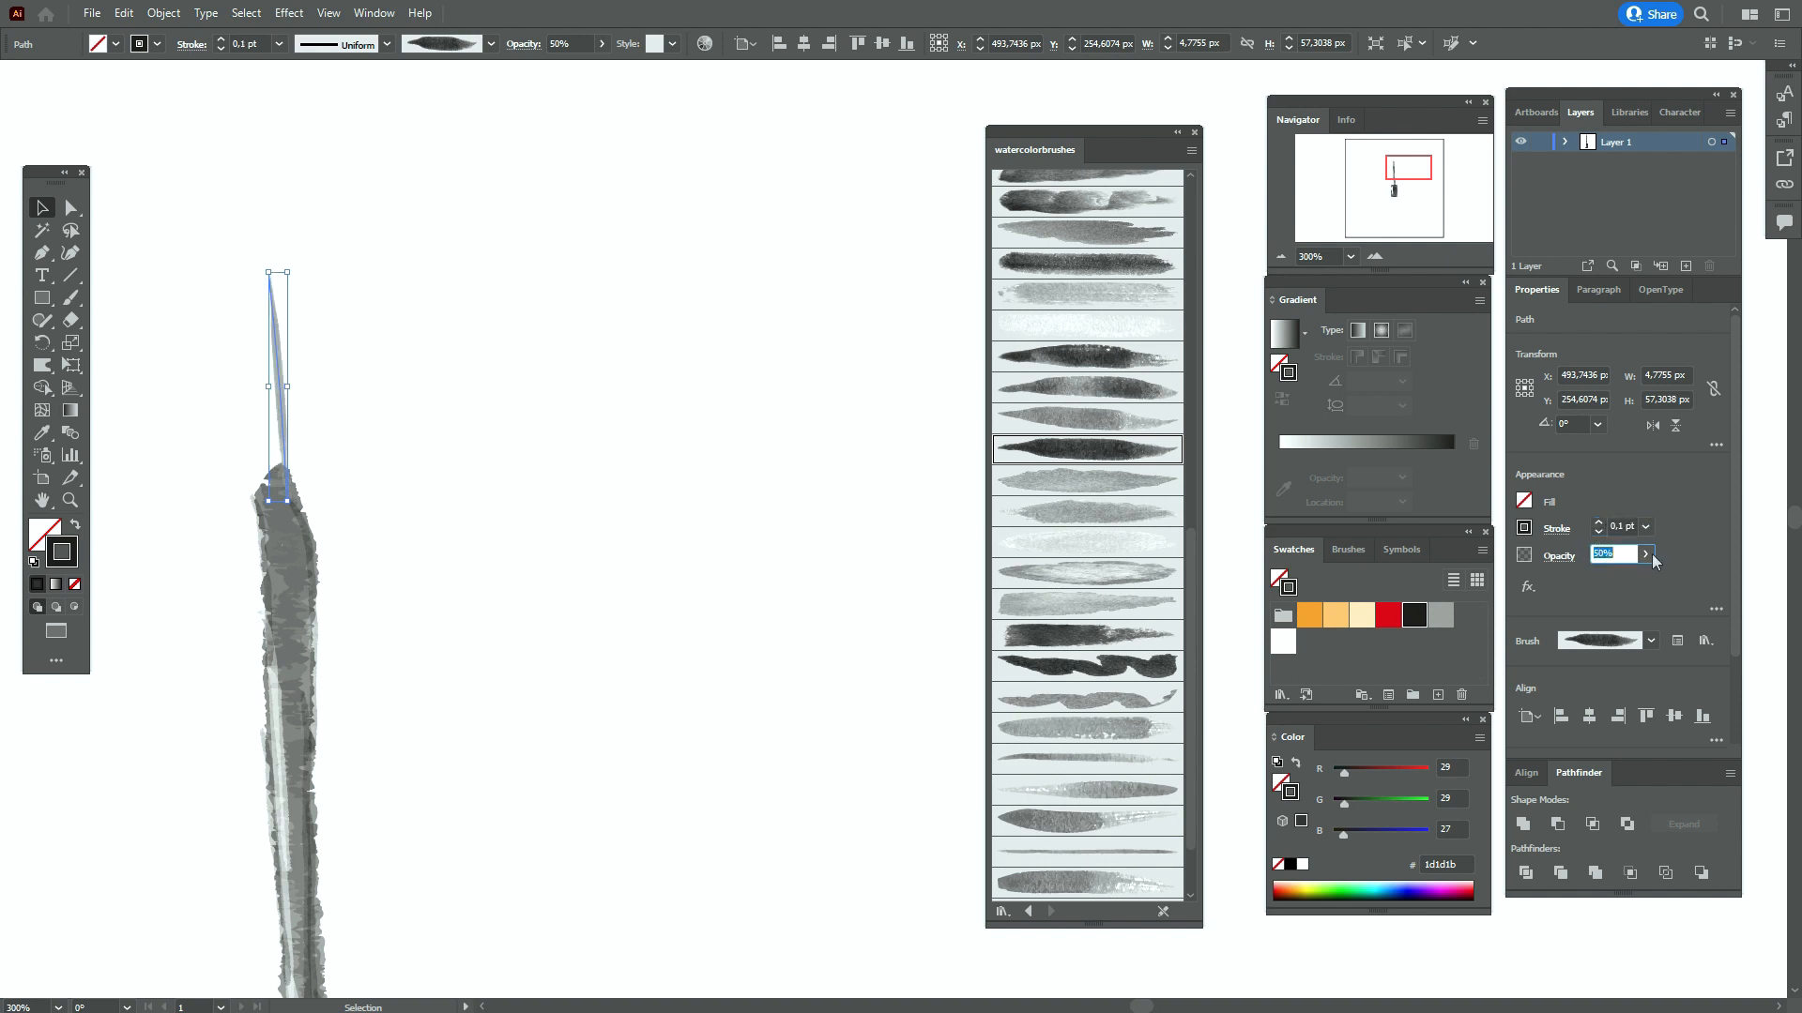
pyautogui.click(1645, 553)
pyautogui.moveTo(1609, 580); pyautogui.dragTo(1642, 578)
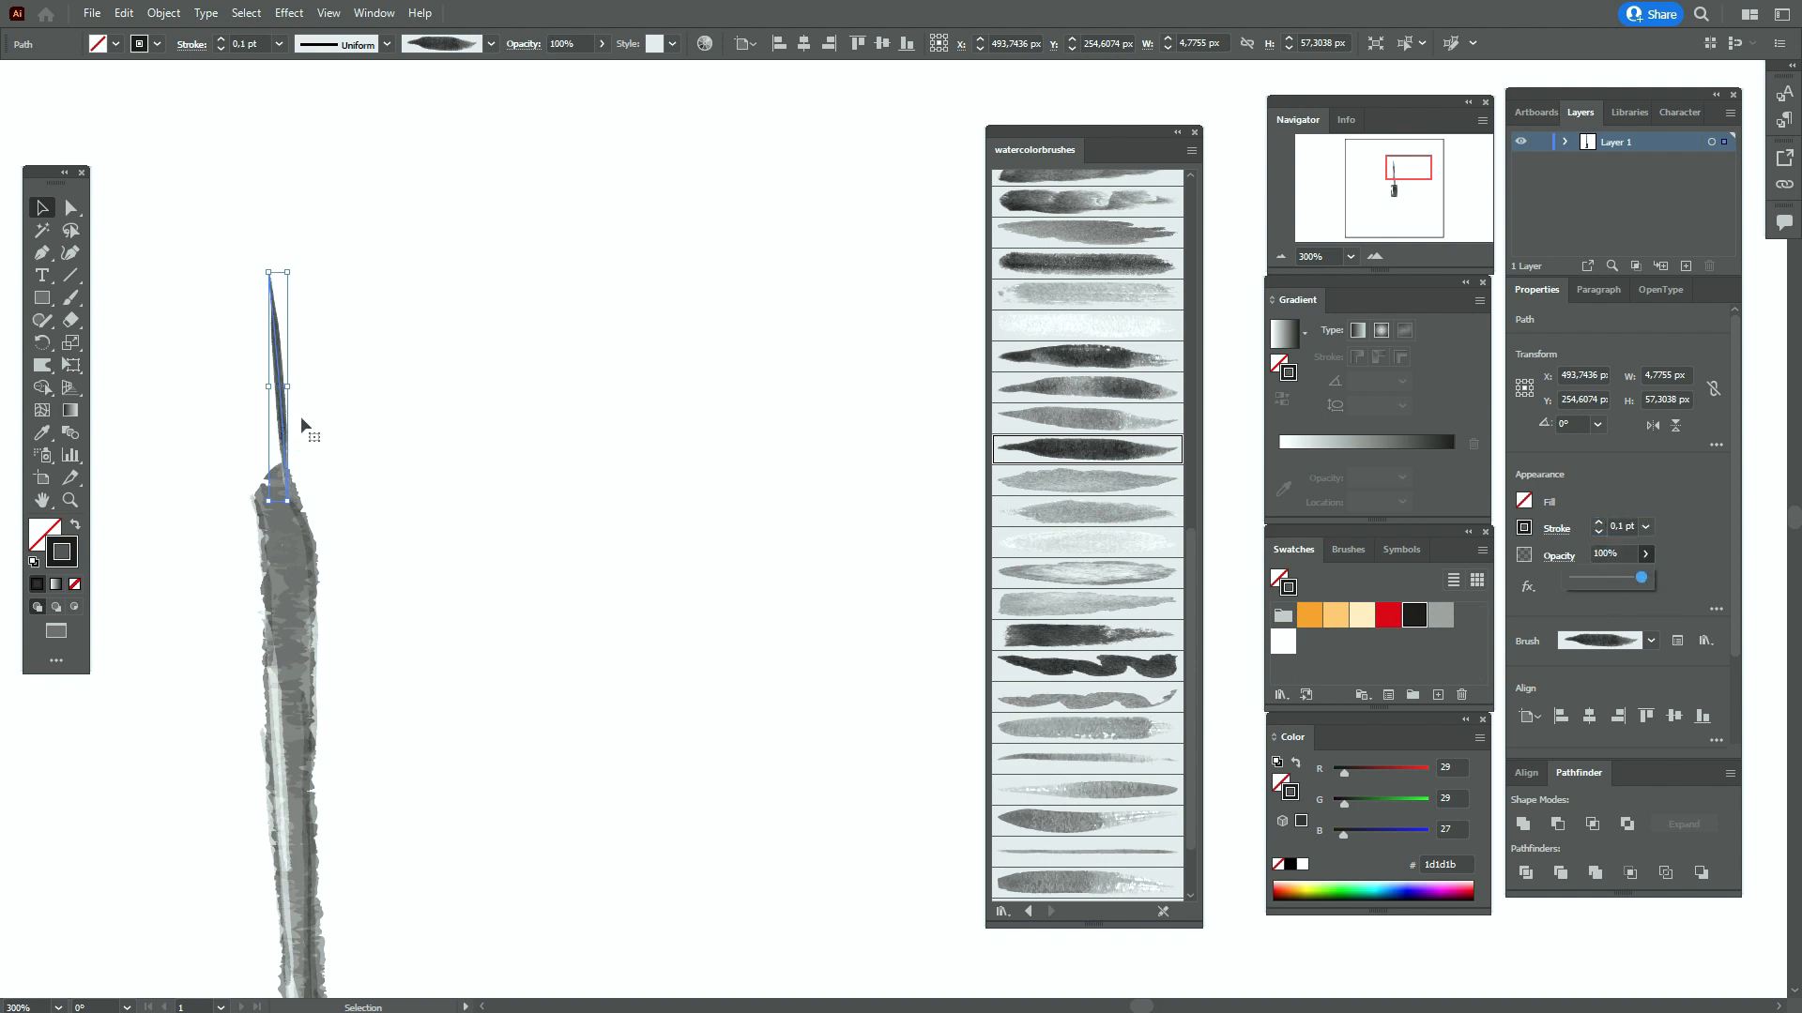
# Rotate the thin tapered stroke slightly, align it with the stem's tip and send it to the back
pyautogui.moveTo(282, 409); pyautogui.dragTo(275, 409)
pyautogui.moveTo(290, 280); pyautogui.dragTo(294, 281)
pyautogui.moveTo(274, 380); pyautogui.dragTo(282, 378)
pyautogui.rightClick(282, 377)
pyautogui.moveTo(451, 731)
pyautogui.click(546, 787)
pyautogui.click(537, 586)
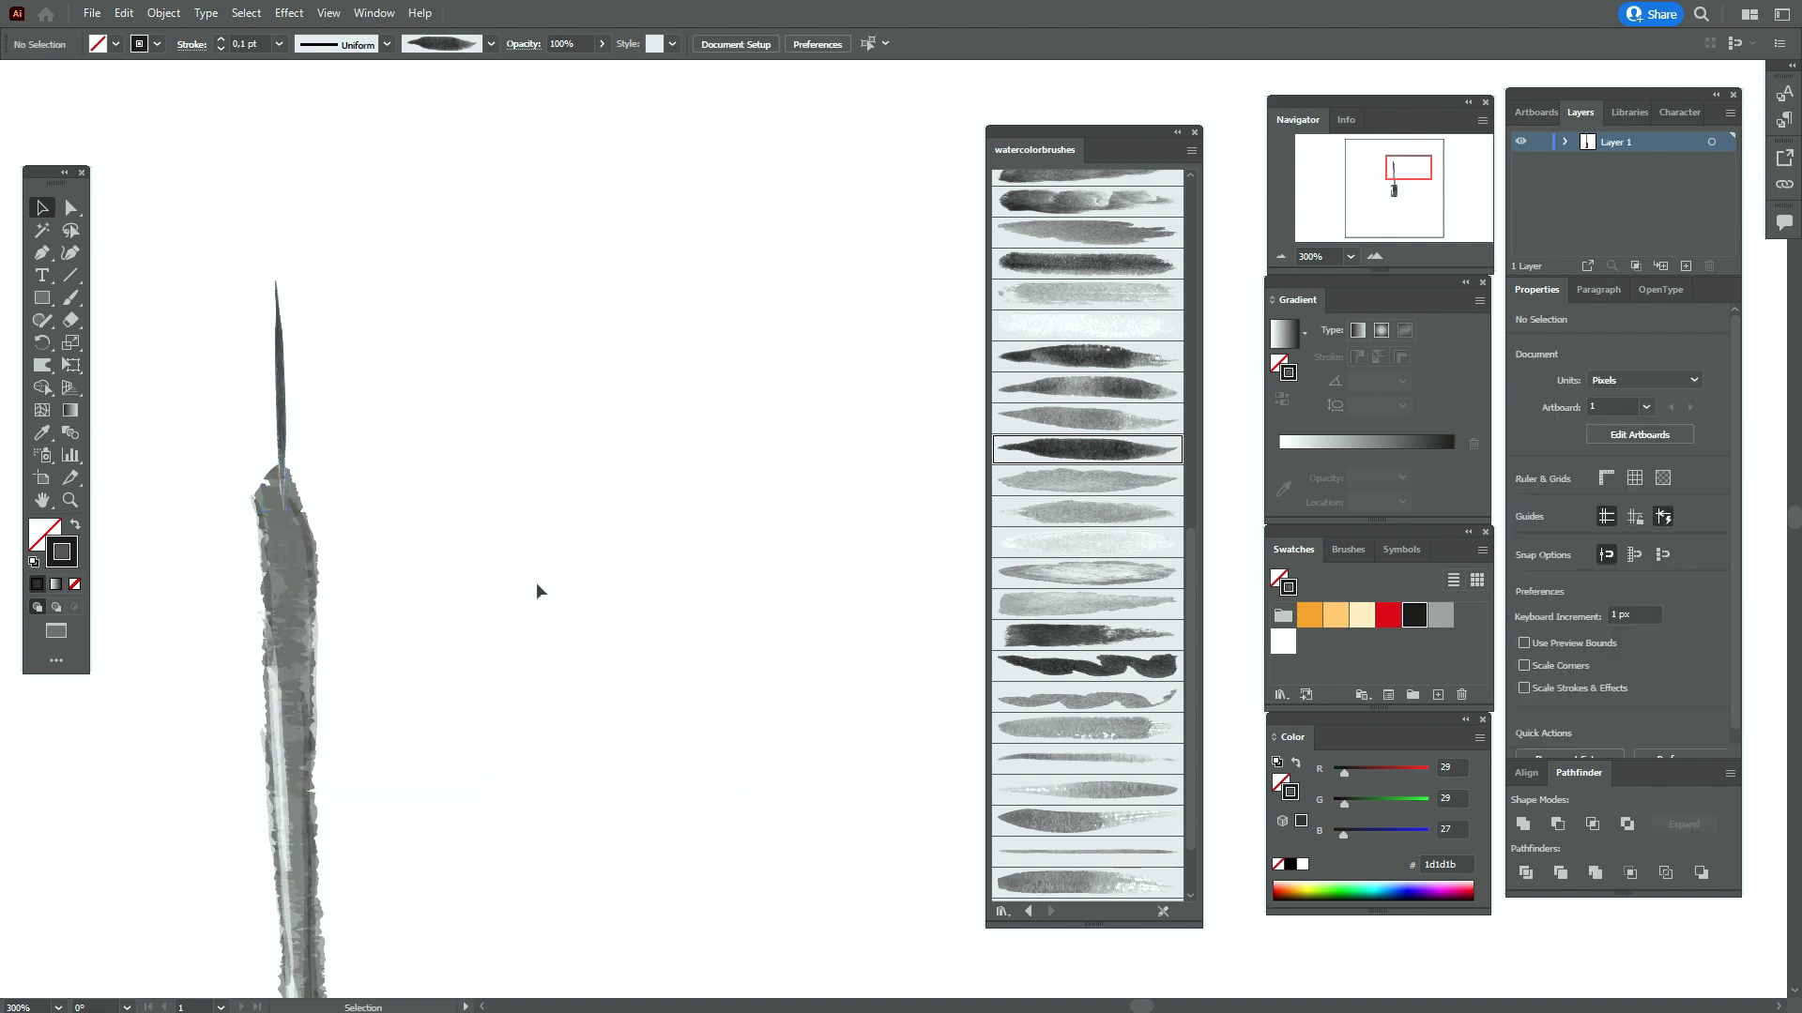
pyautogui.moveTo(287, 430); pyautogui.dragTo(284, 428)
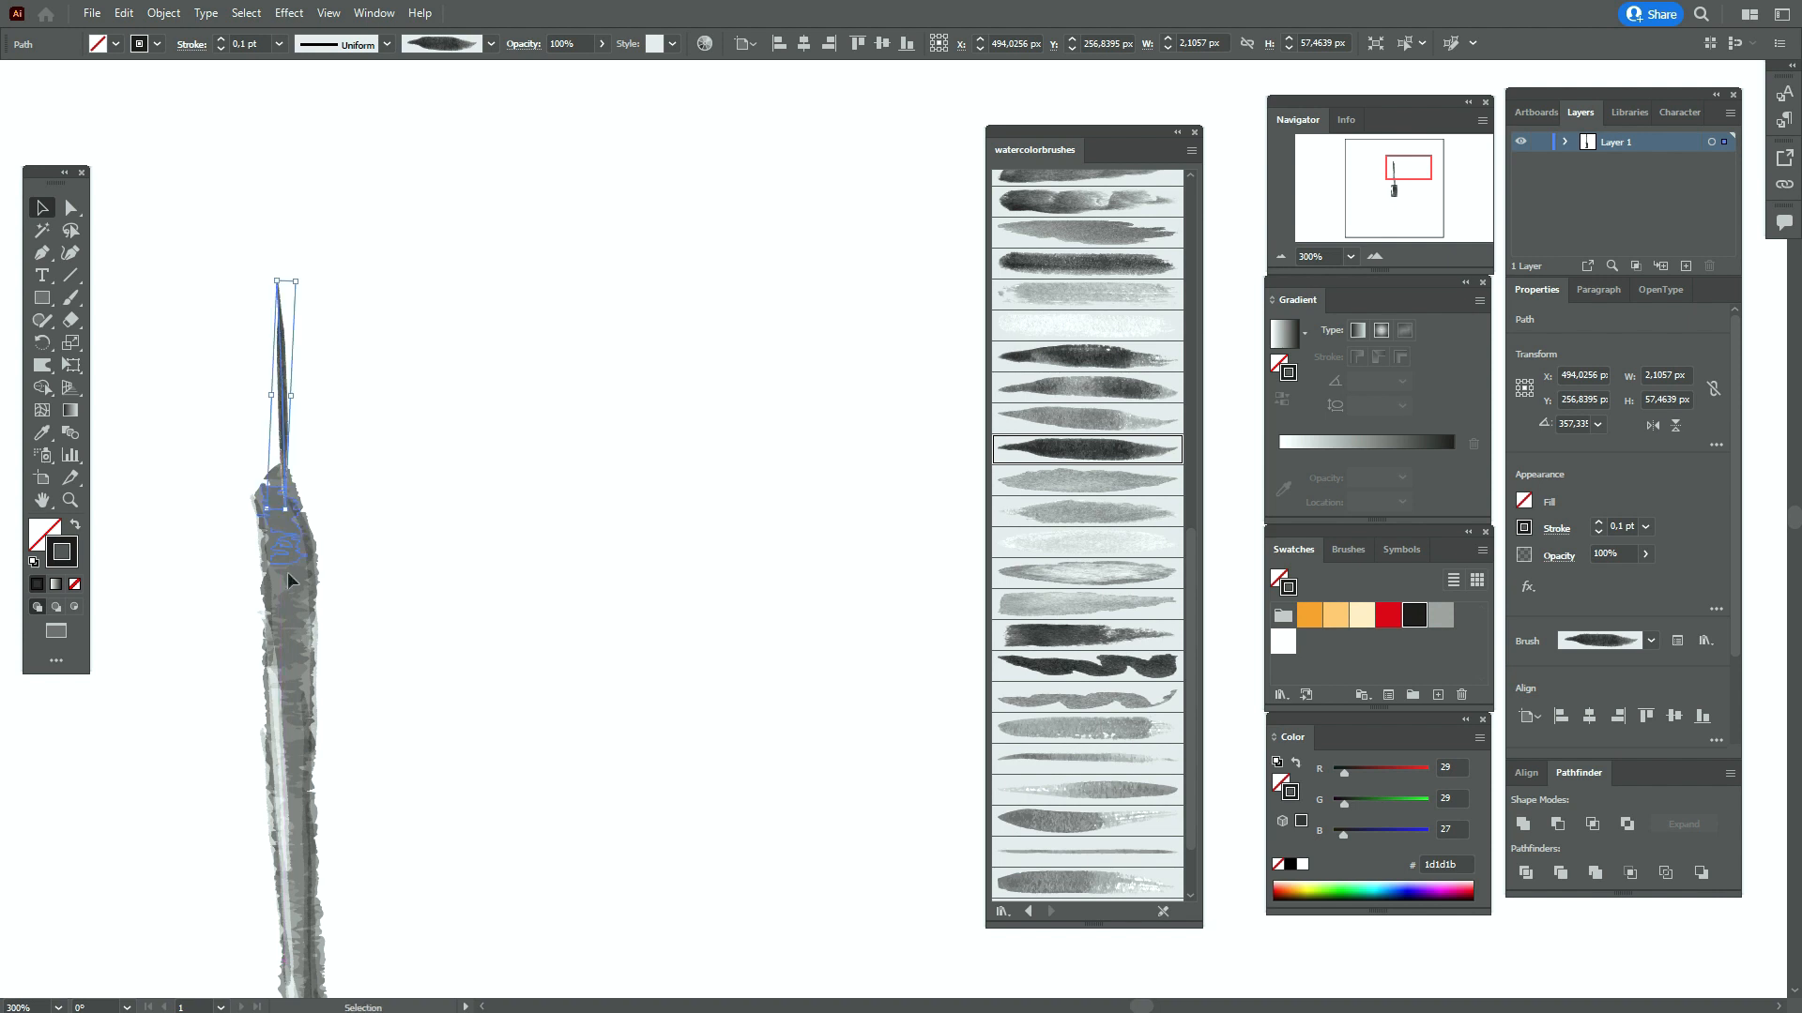
# Set the stem group's blend mode to Normal
pyautogui.click(287, 571)
pyautogui.click(1557, 557)
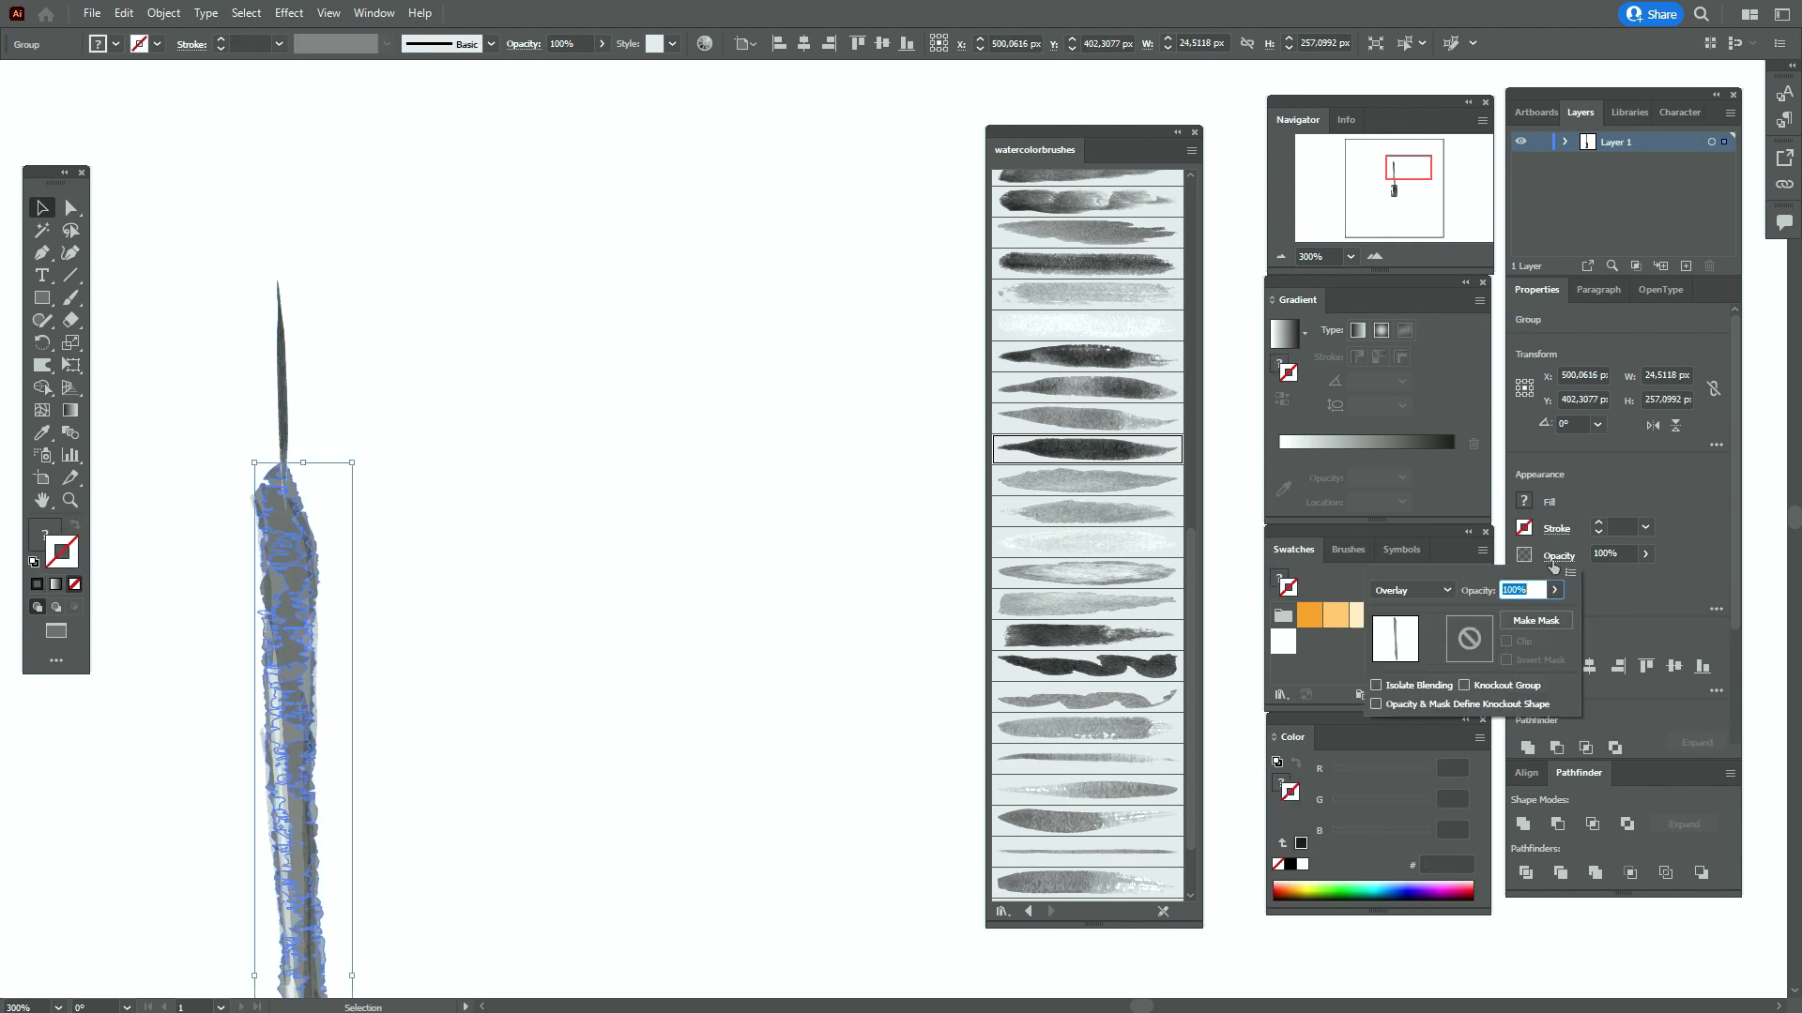
pyautogui.click(1443, 591)
pyautogui.click(1426, 608)
pyautogui.click(425, 483)
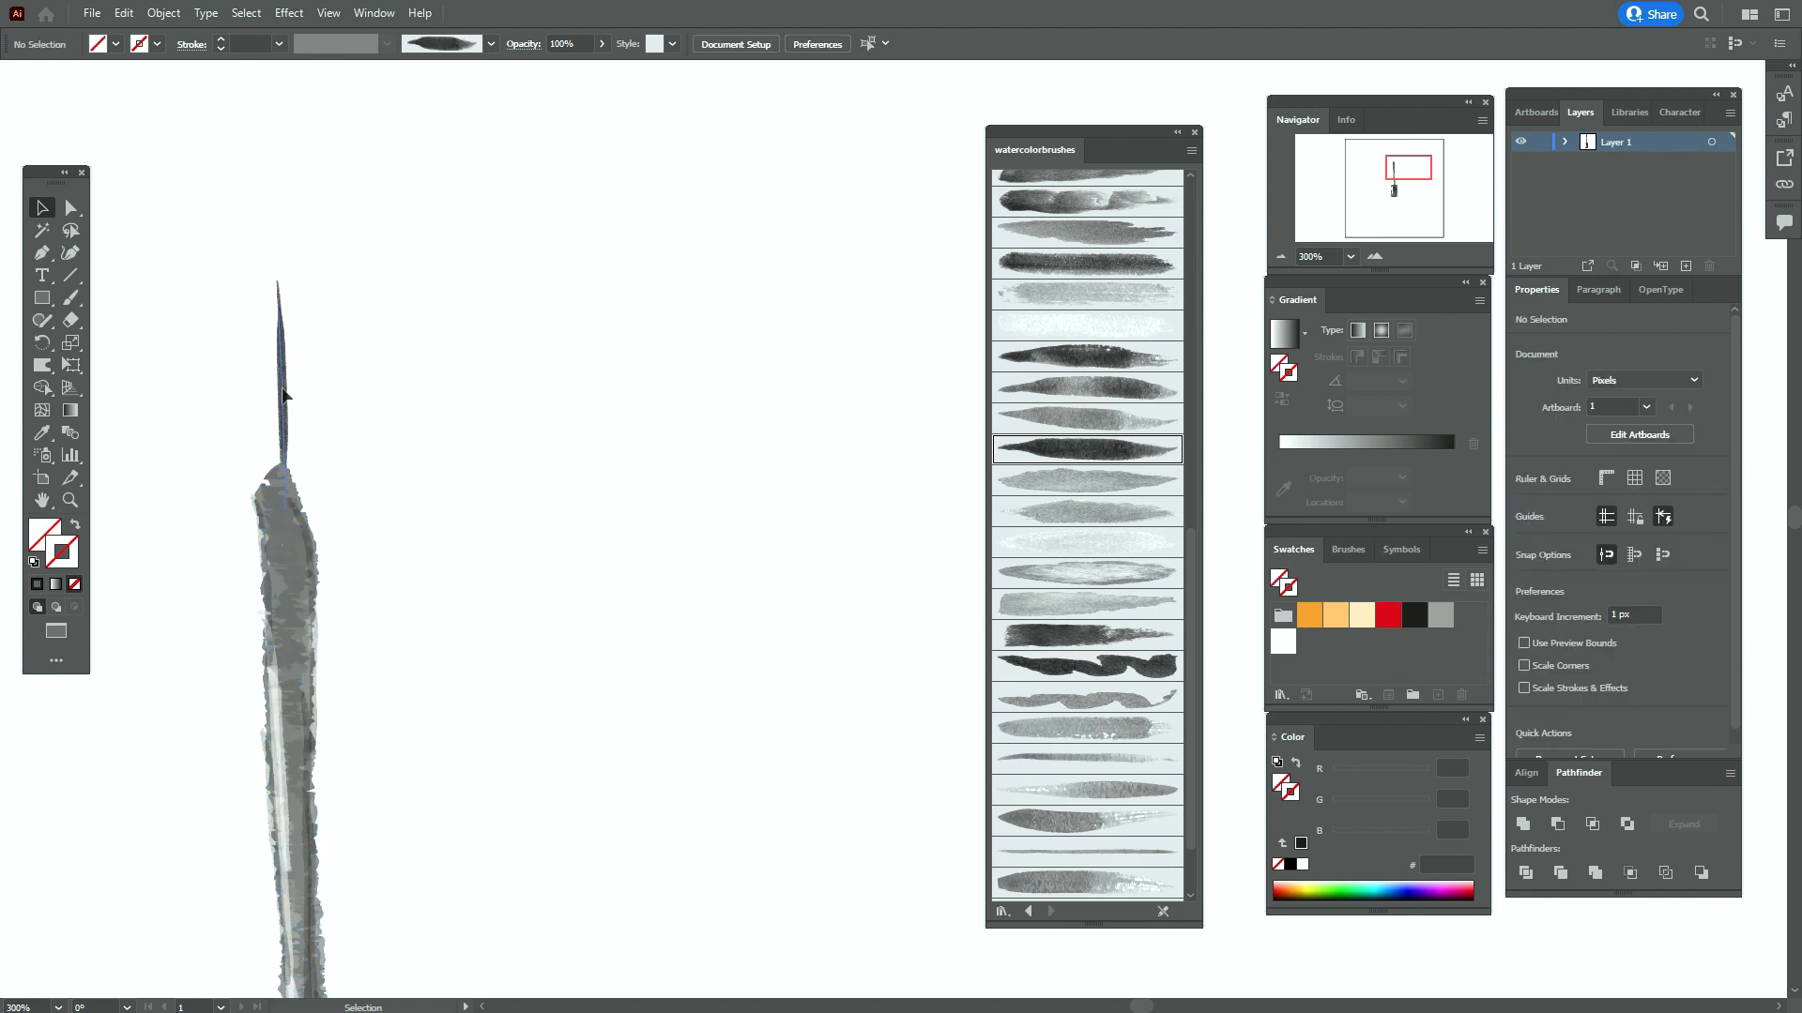
# Shift the thin tapered stroke slightly left above the stem's tip and duplicate it in place
pyautogui.moveTo(280, 388); pyautogui.dragTo(279, 389)
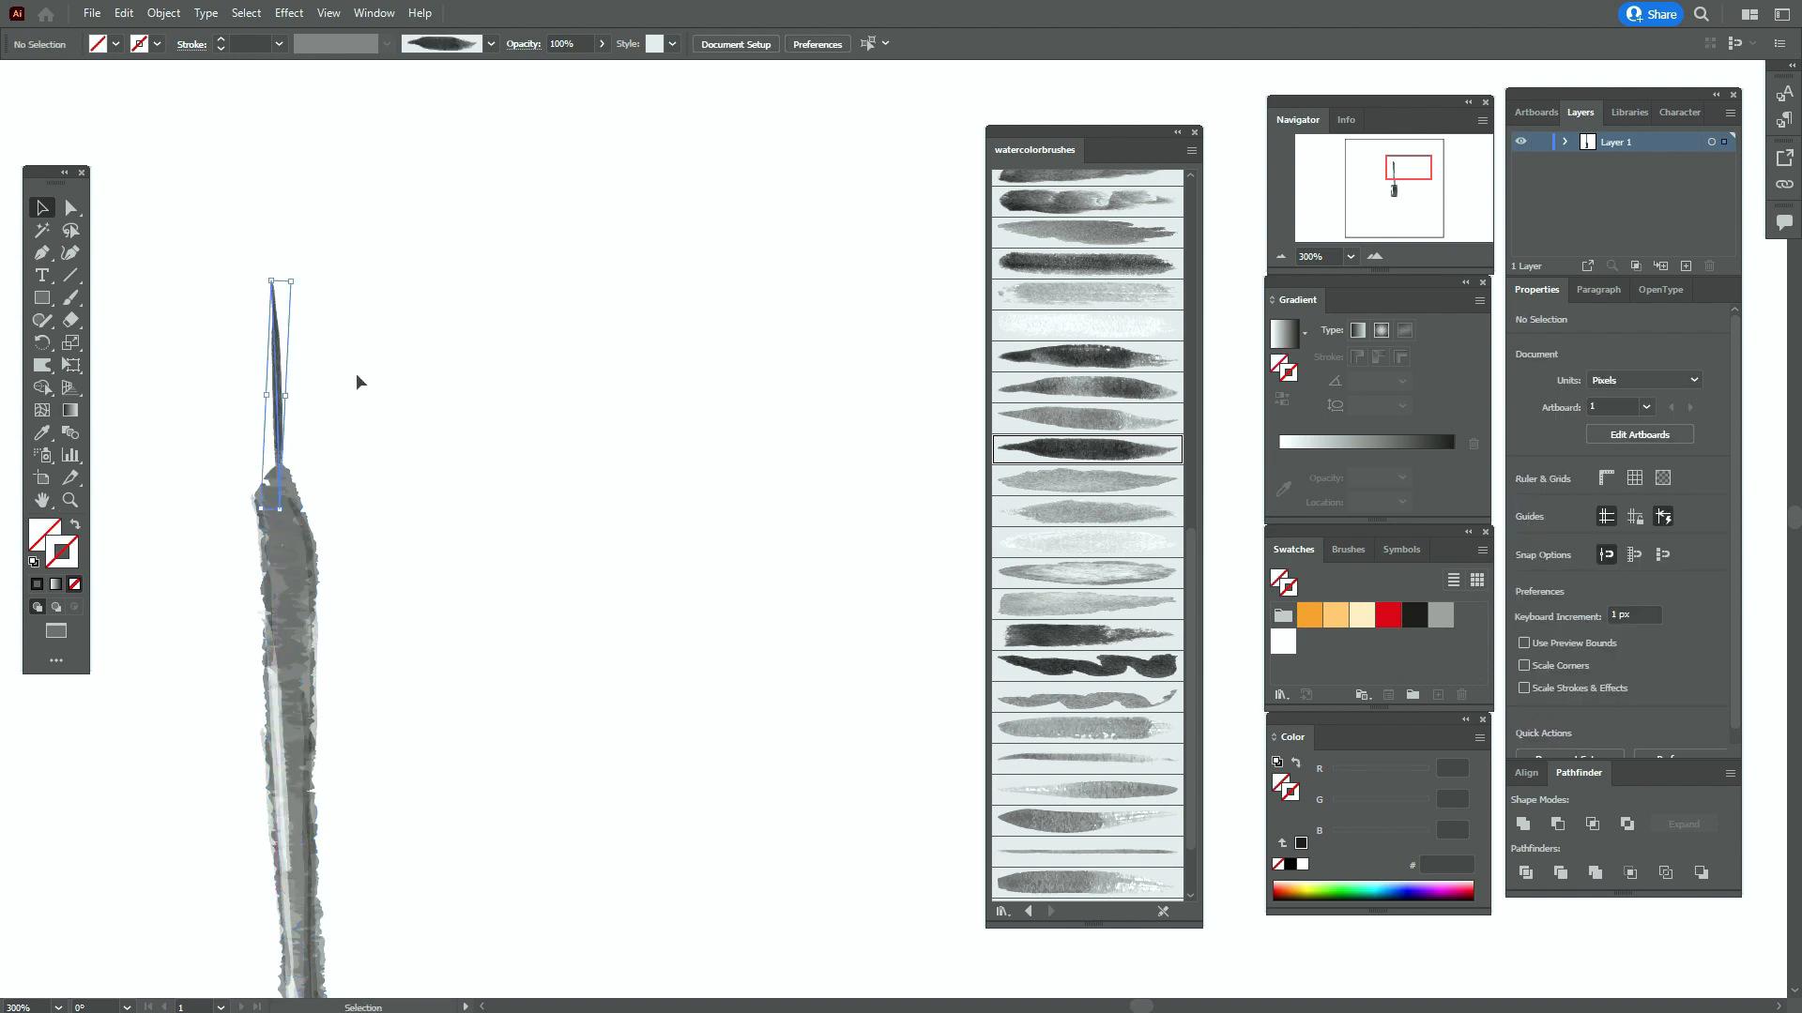
pyautogui.click(386, 371)
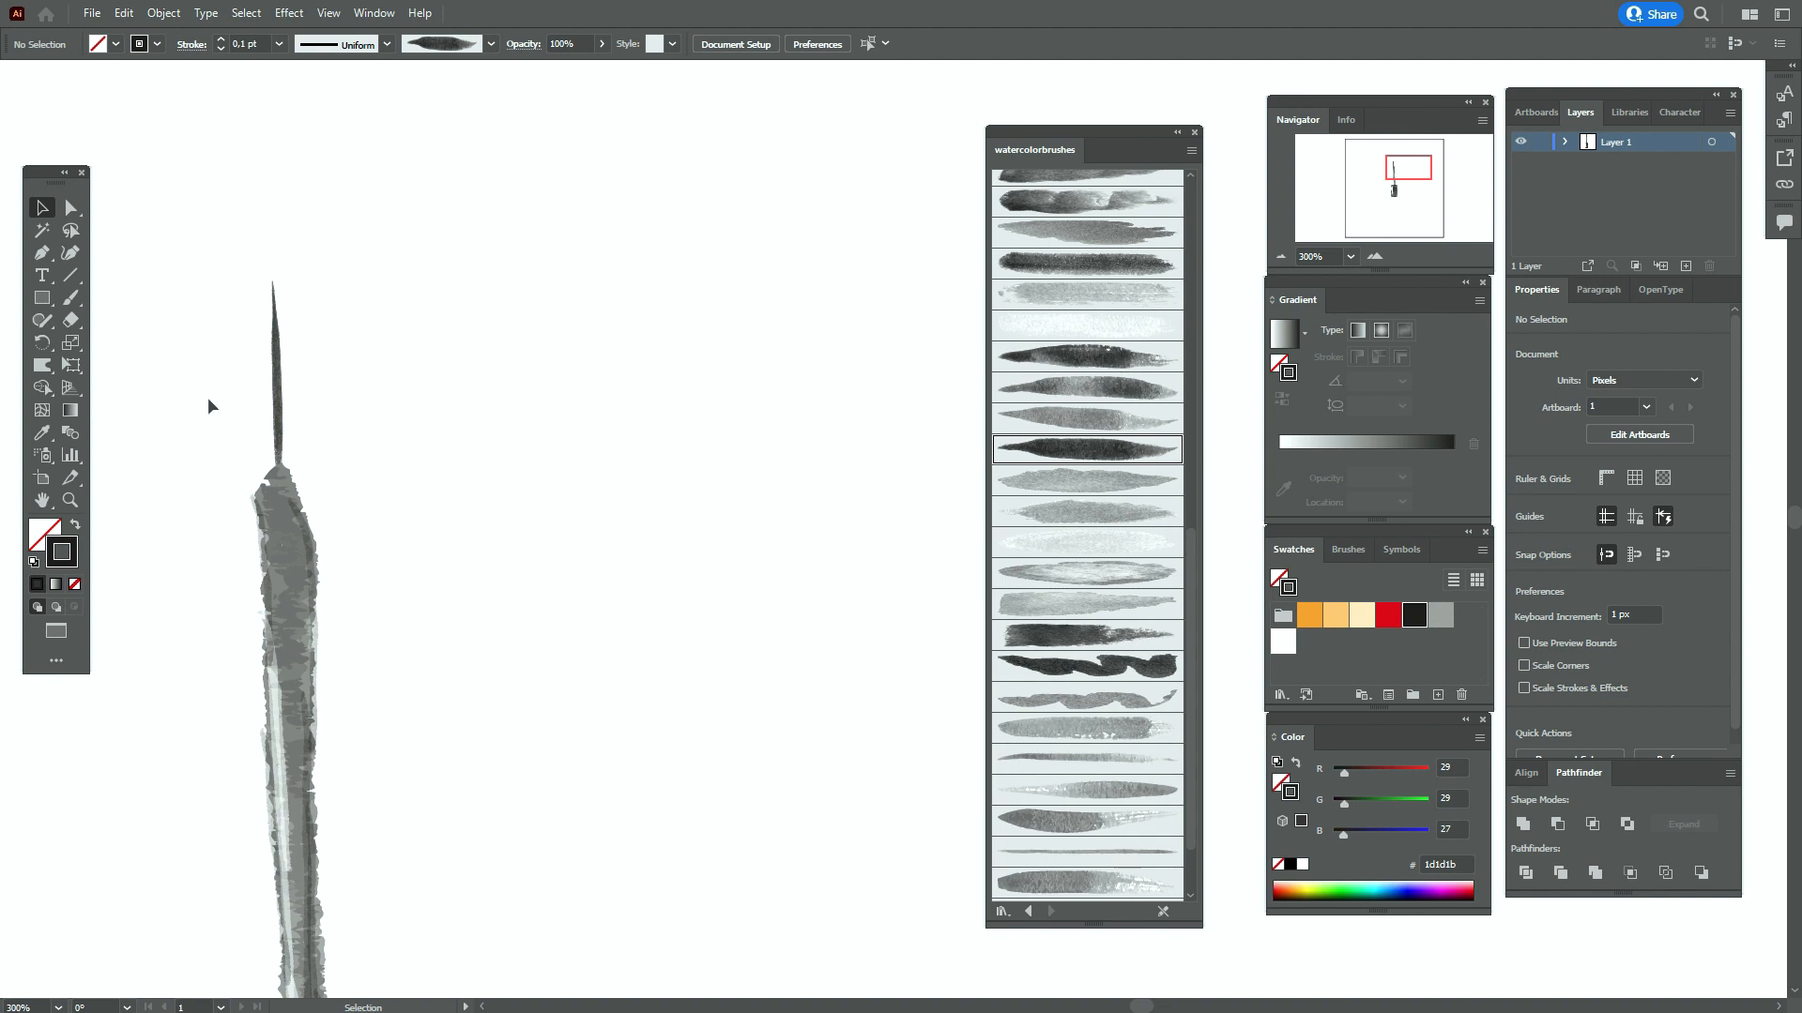
pyautogui.click(280, 387)
pyautogui.press('ctrl')
pyautogui.press('ctrl')
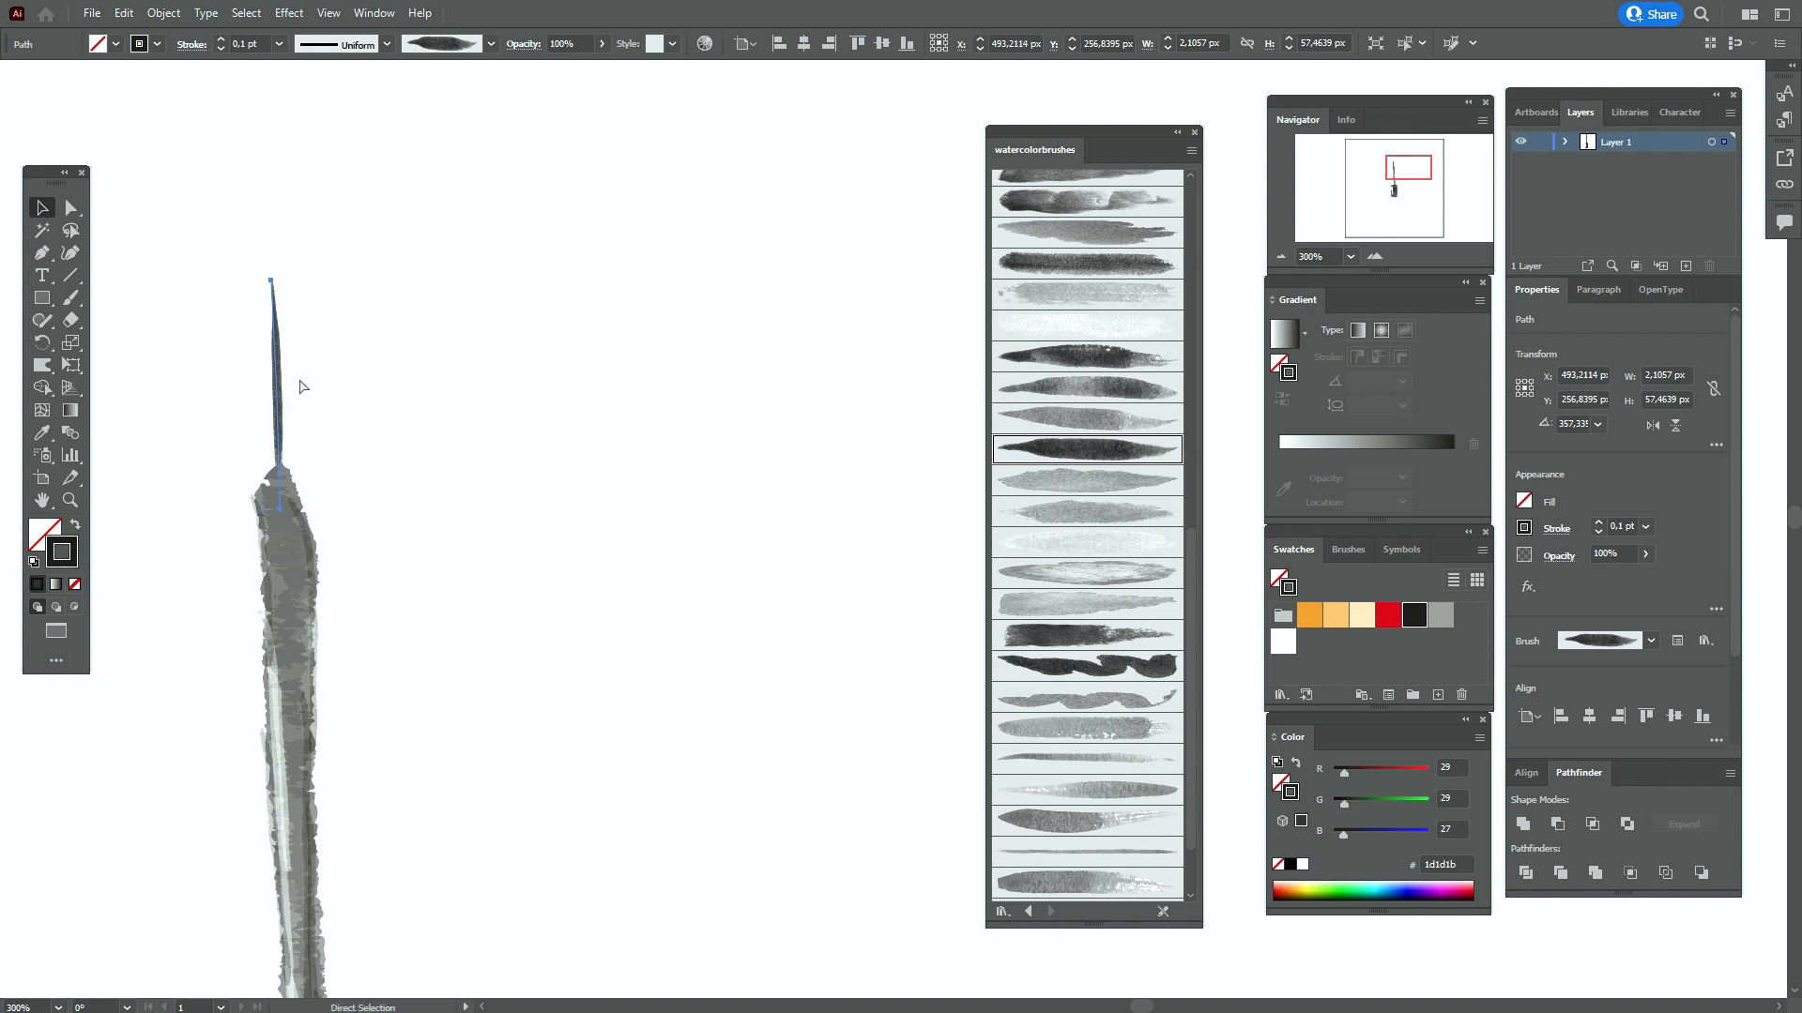
pyautogui.press('ctrl')
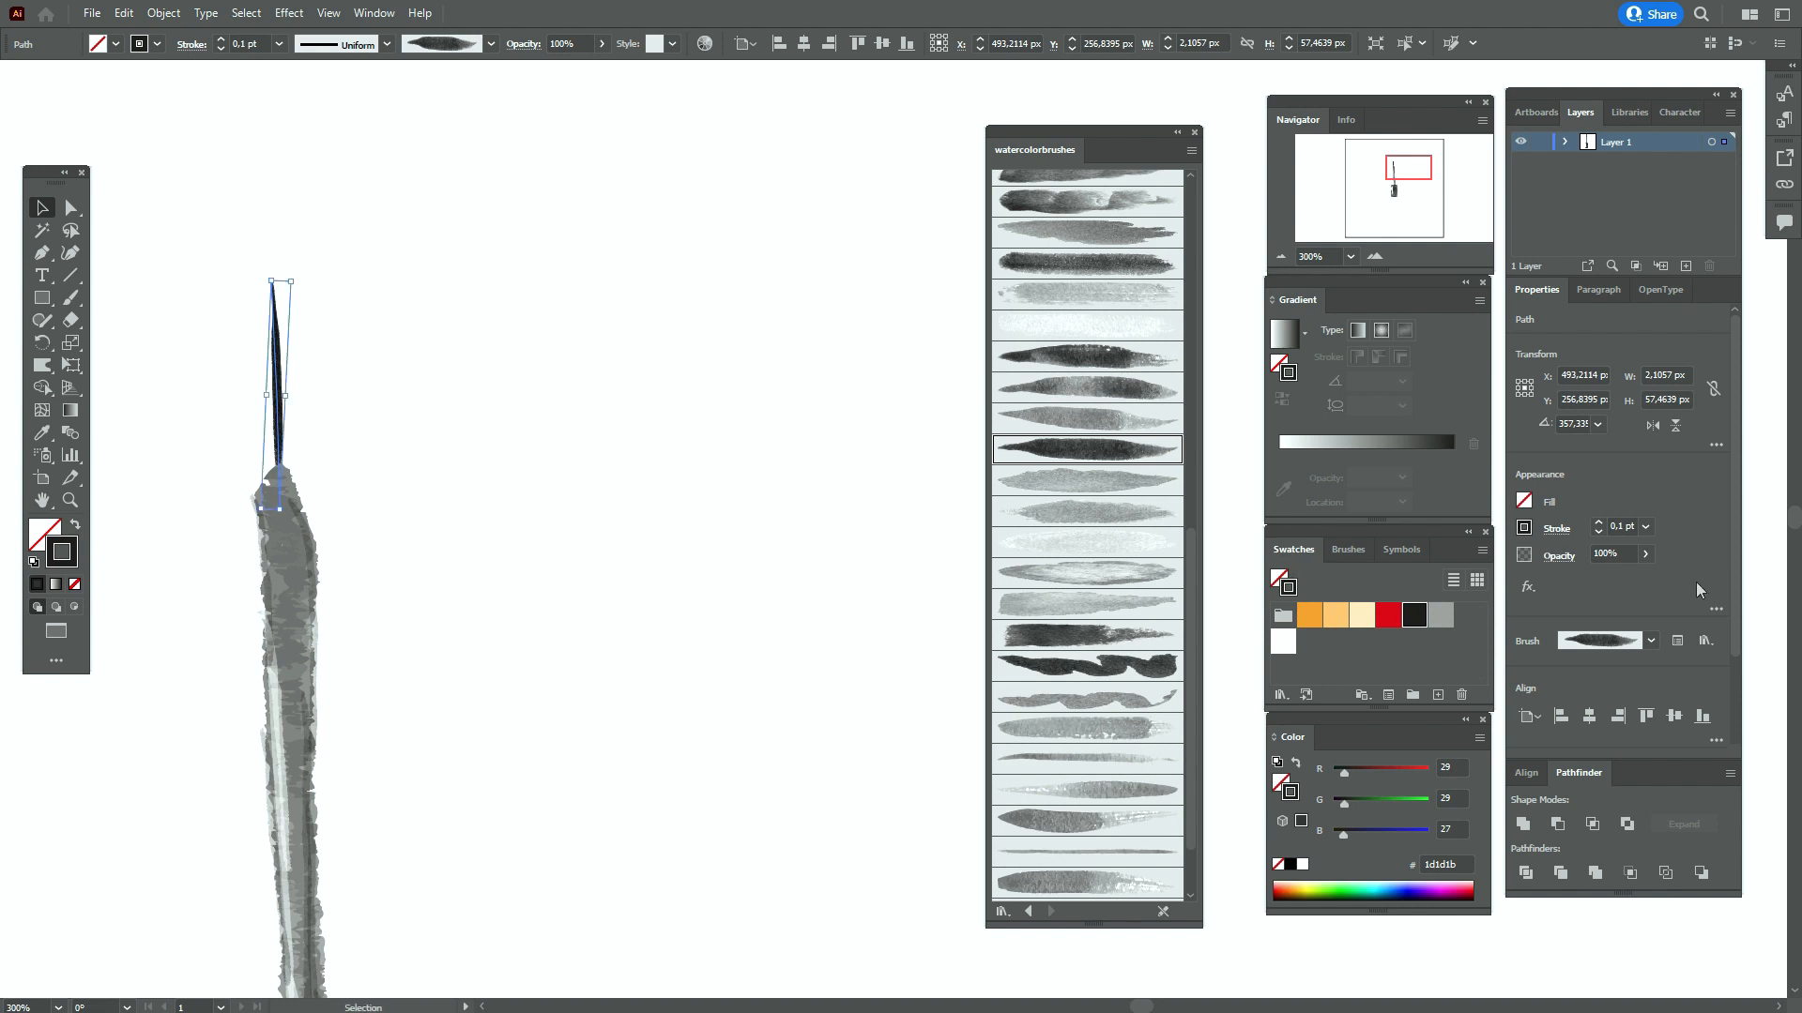
# Draw a horizontal line about 13 px wide, centred across the lower part of the thin dark stroke above the stem
pyautogui.click(1559, 557)
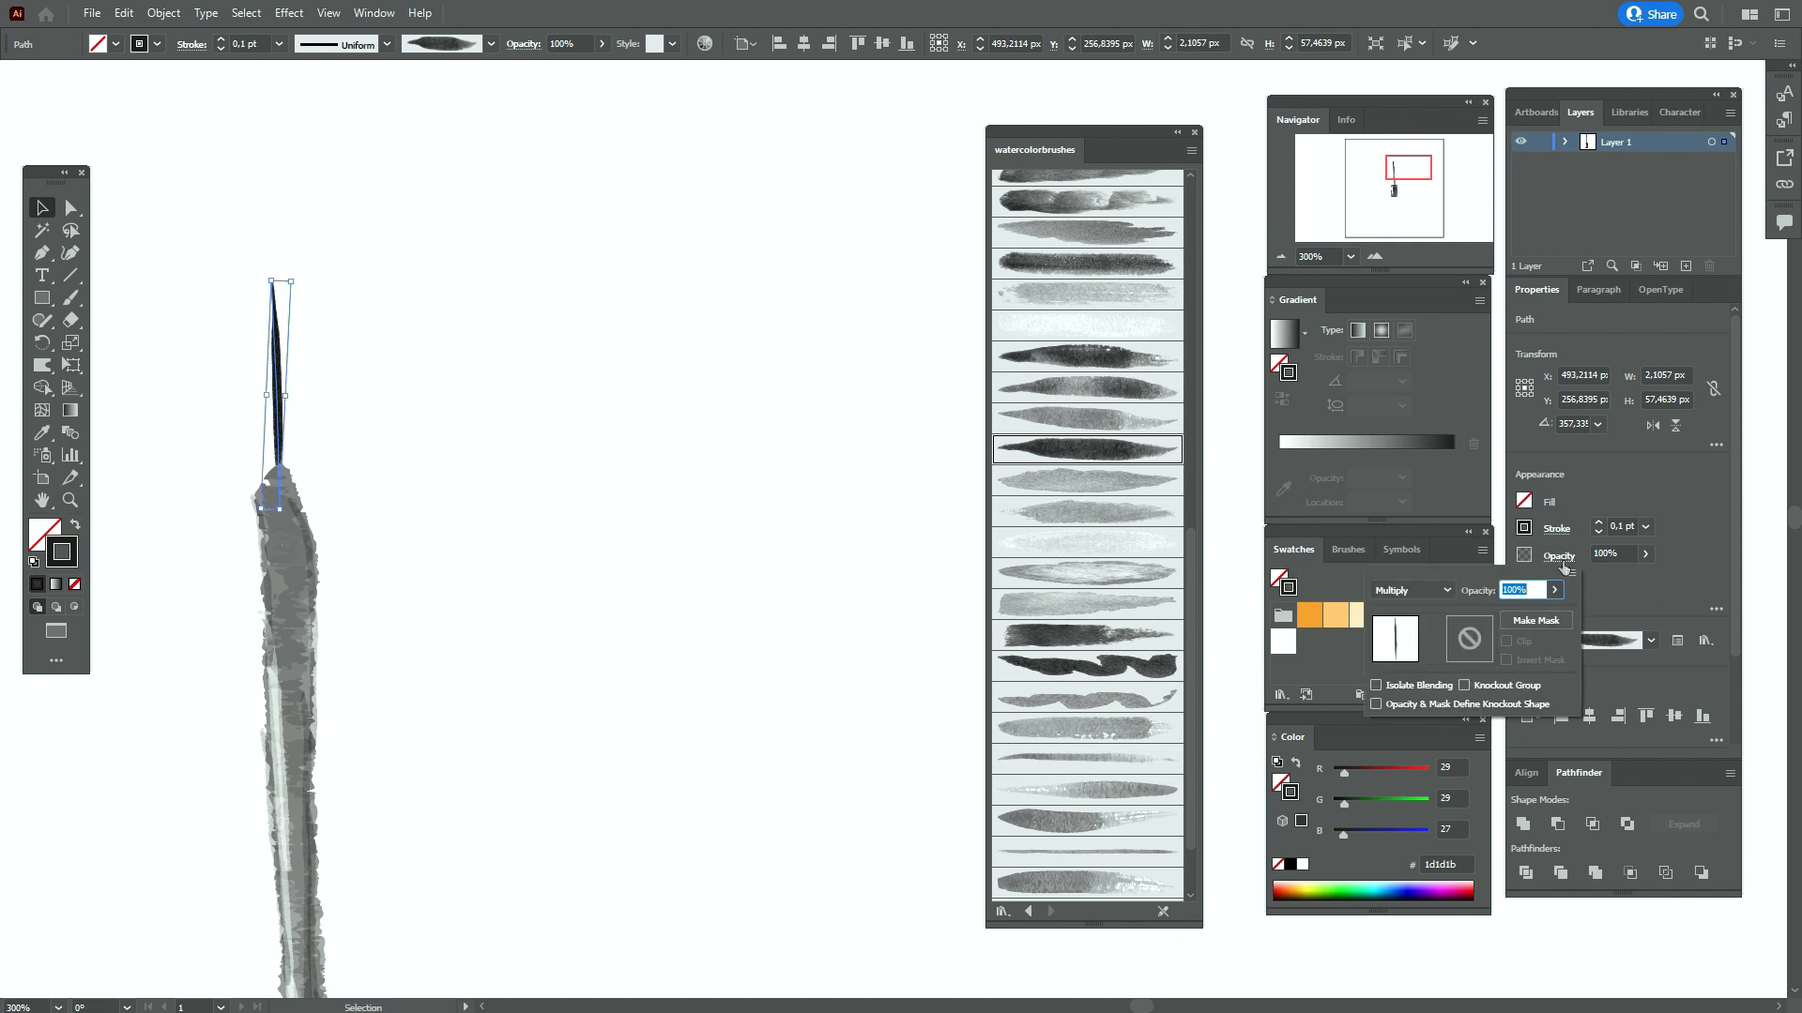
pyautogui.click(422, 424)
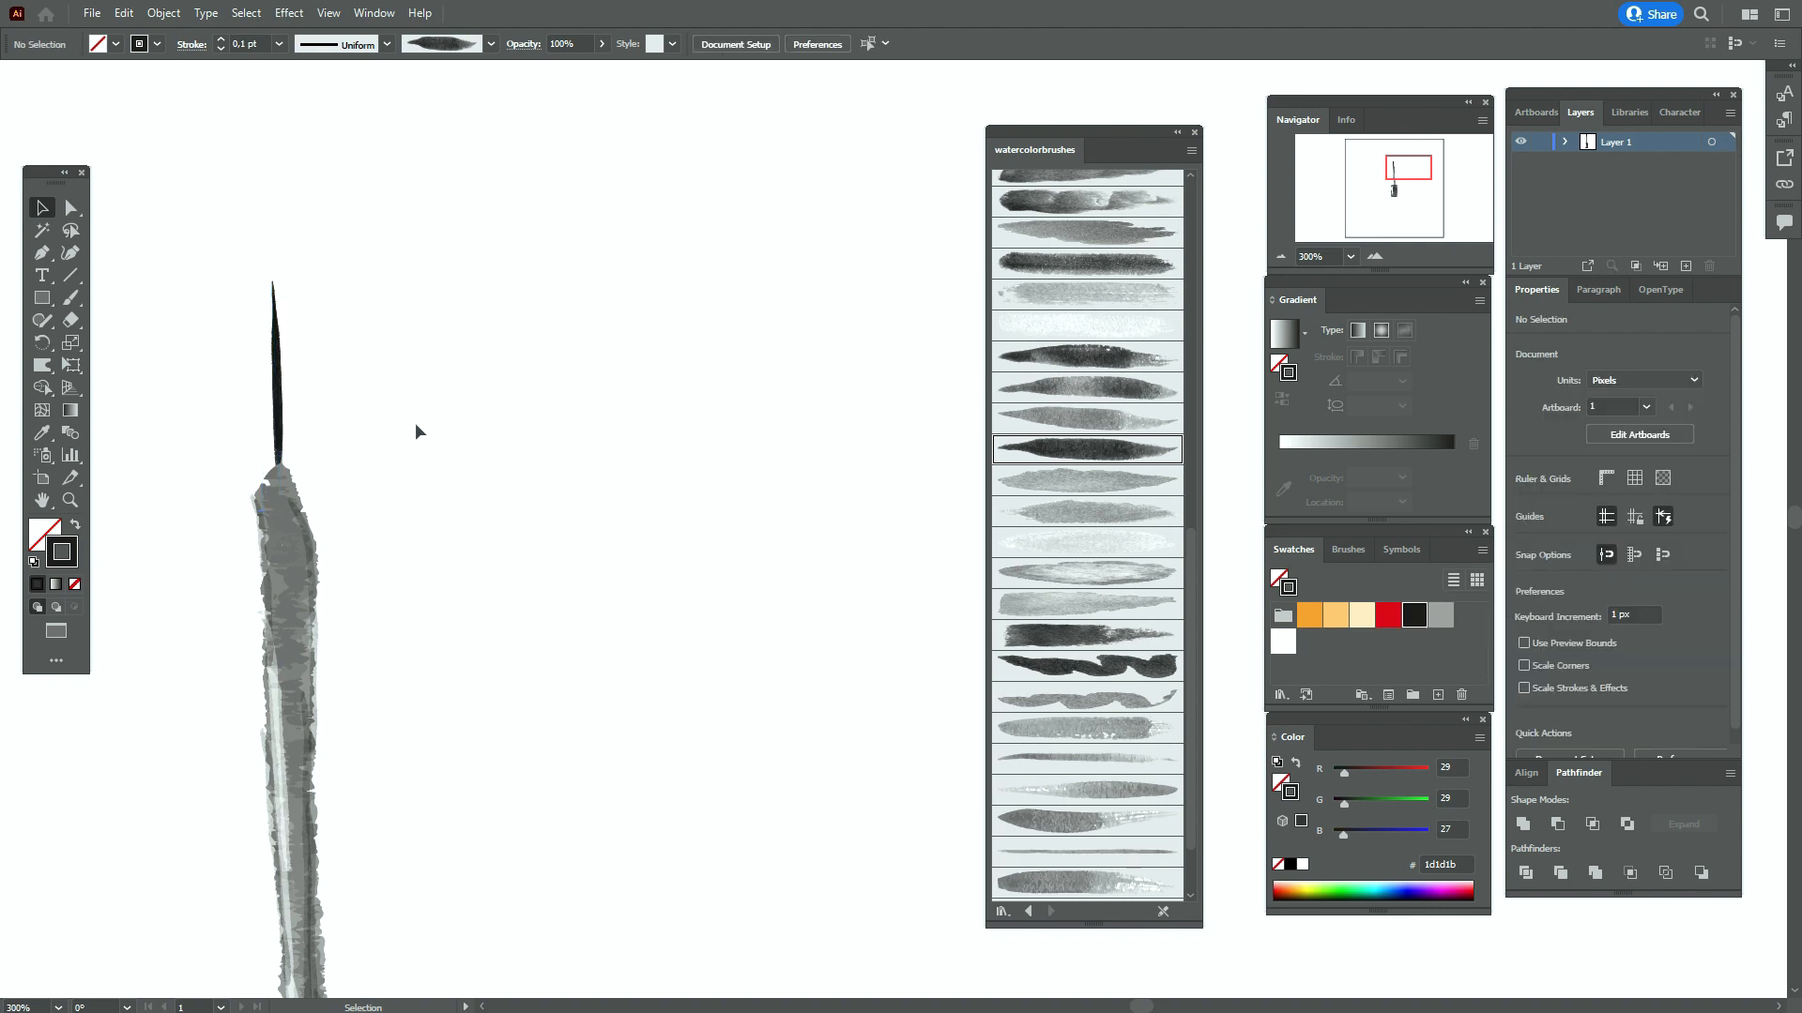
pyautogui.click(71, 275)
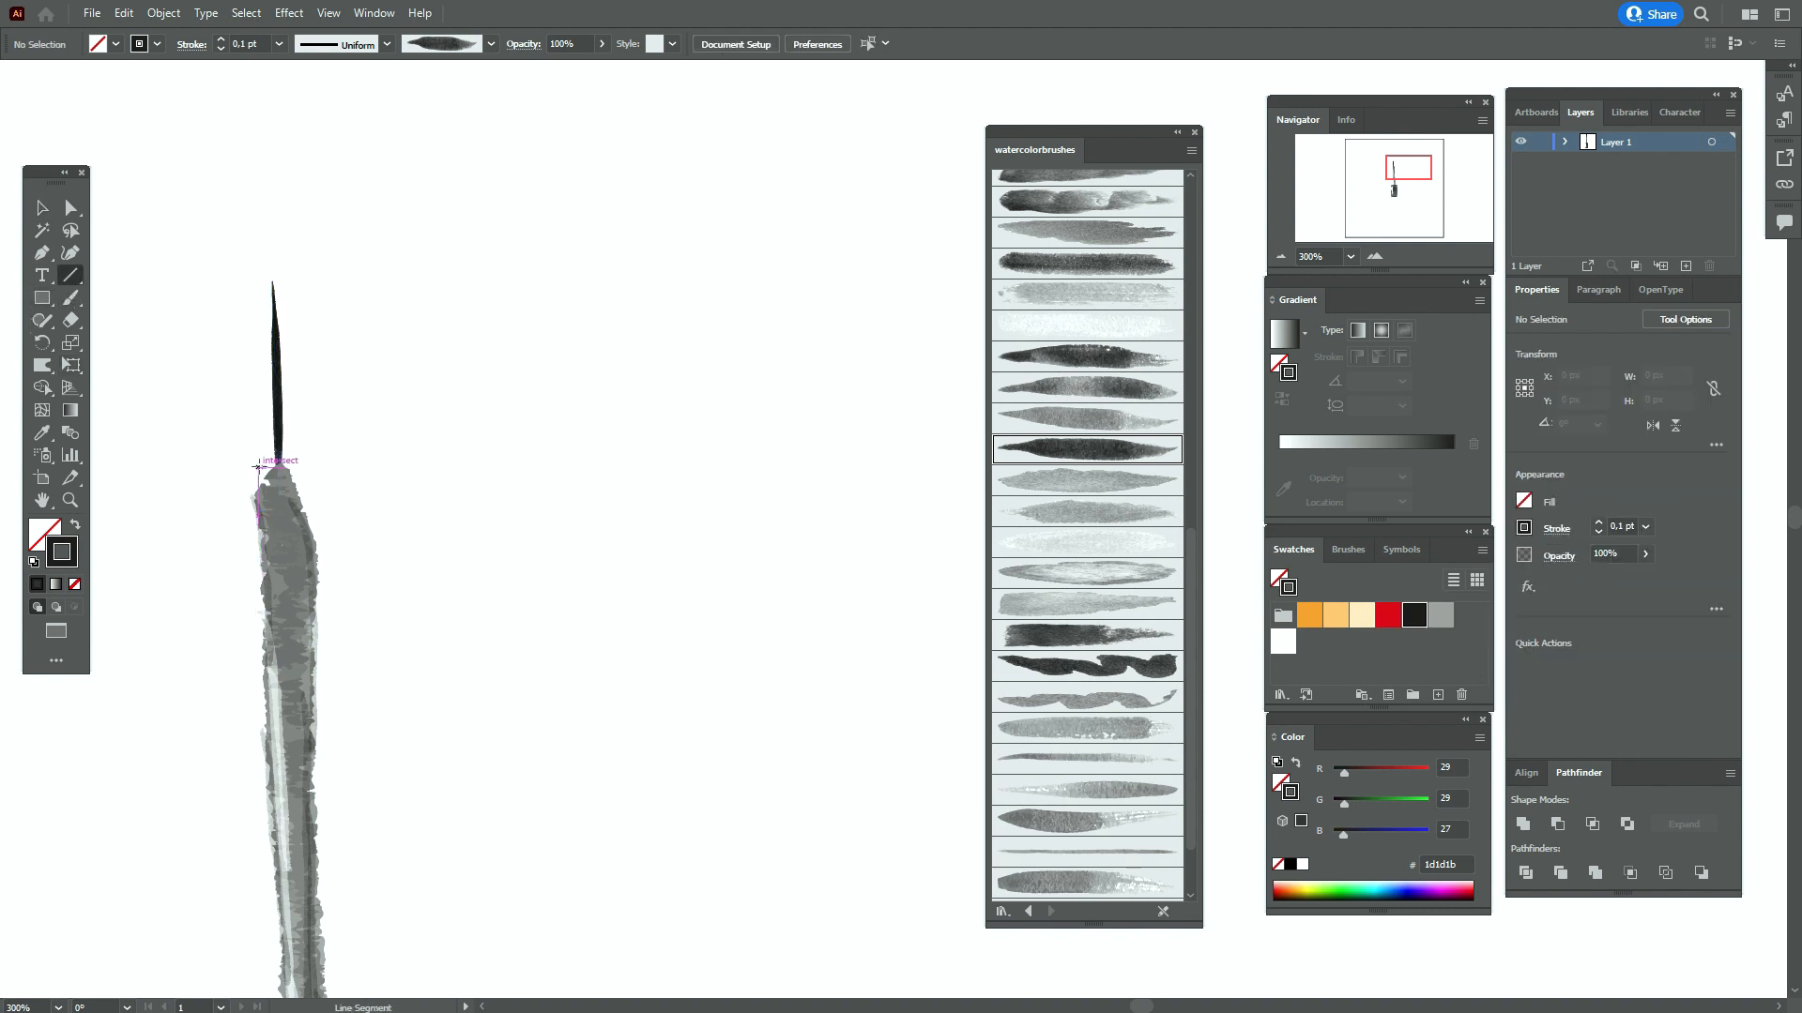
pyautogui.moveTo(256, 442); pyautogui.dragTo(298, 441)
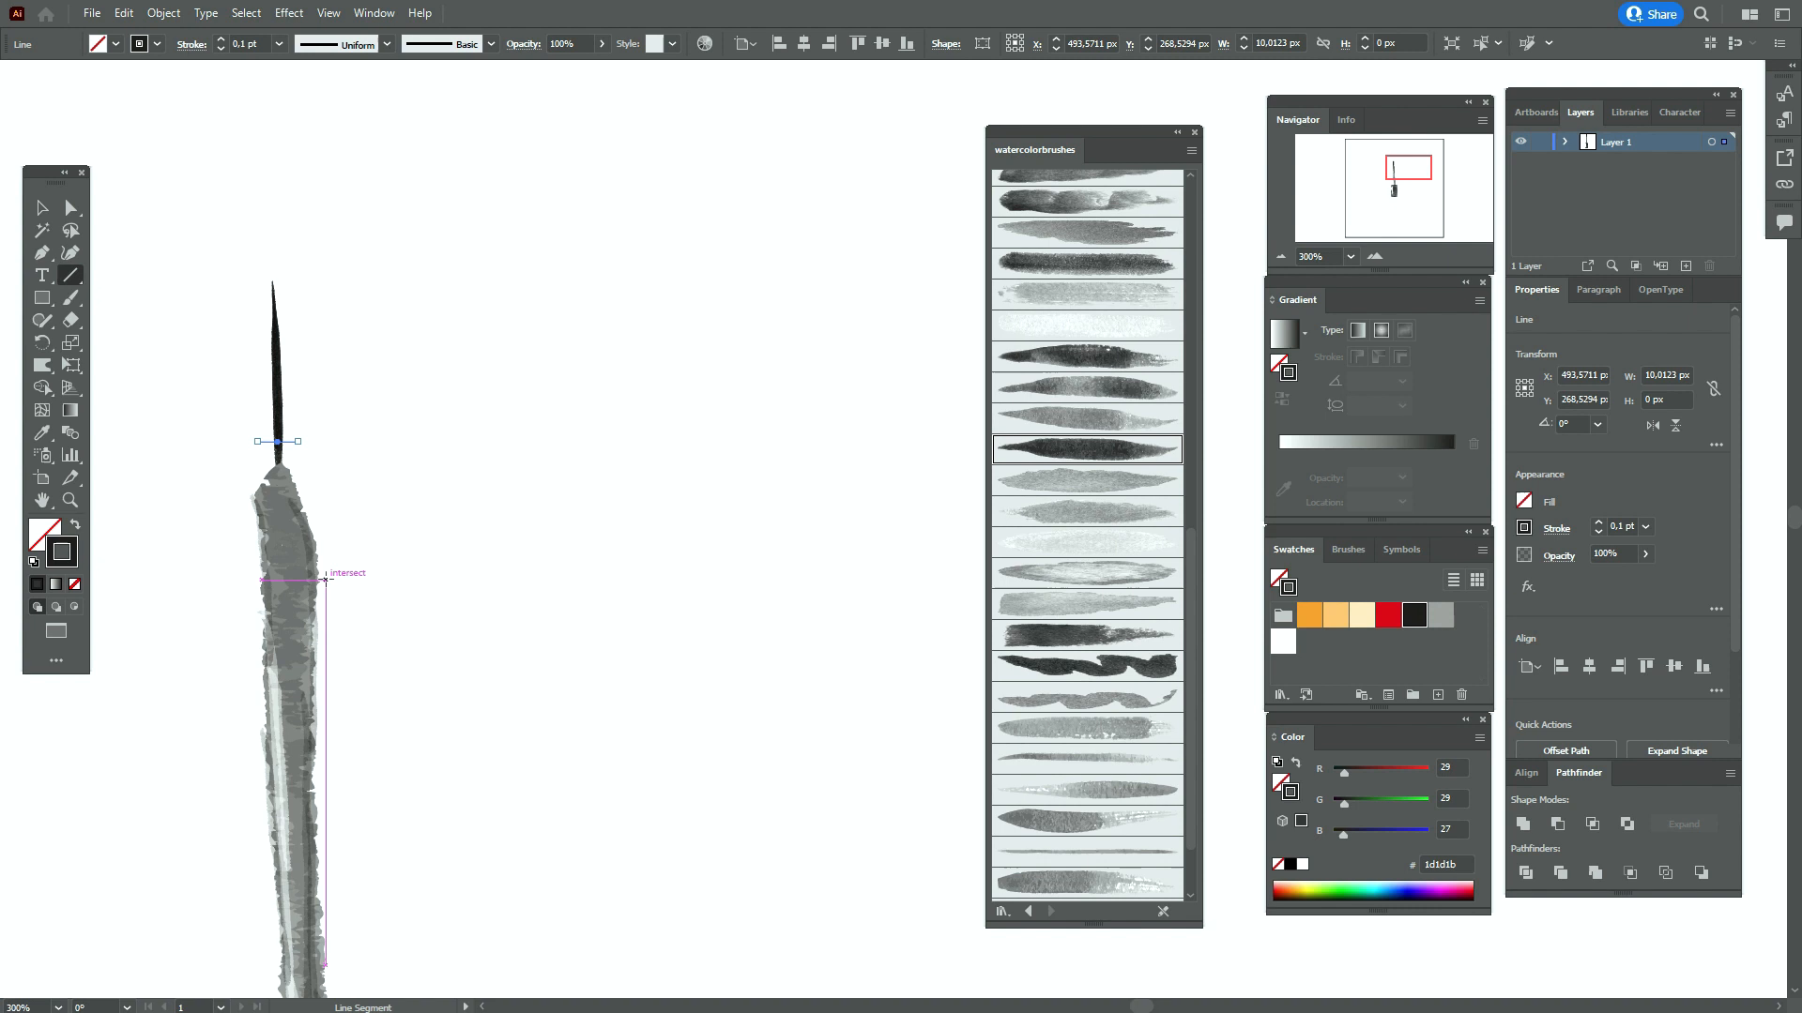
pyautogui.press('v')
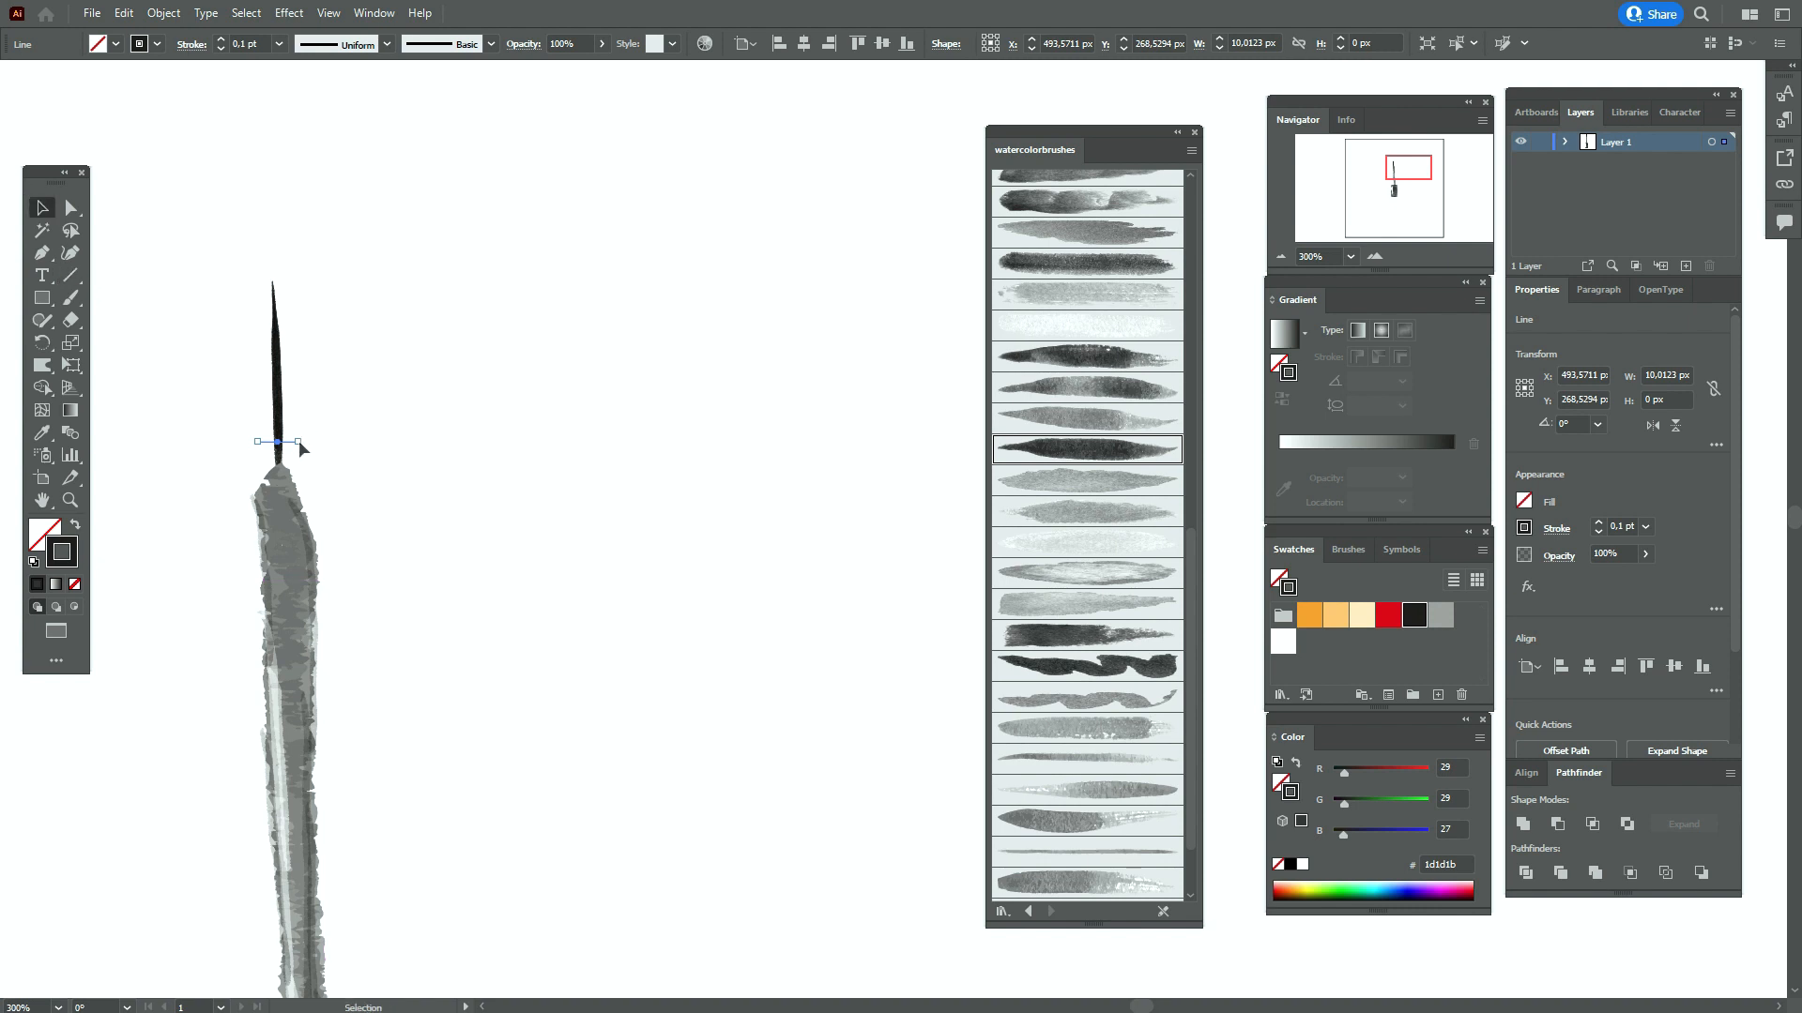
pyautogui.moveTo(299, 441); pyautogui.dragTo(309, 441)
pyautogui.press('Left')
# Apply the dark tapered watercolor brush to the horizontal line and set its stroke weight to 0.14 pt
pyautogui.click(1095, 368)
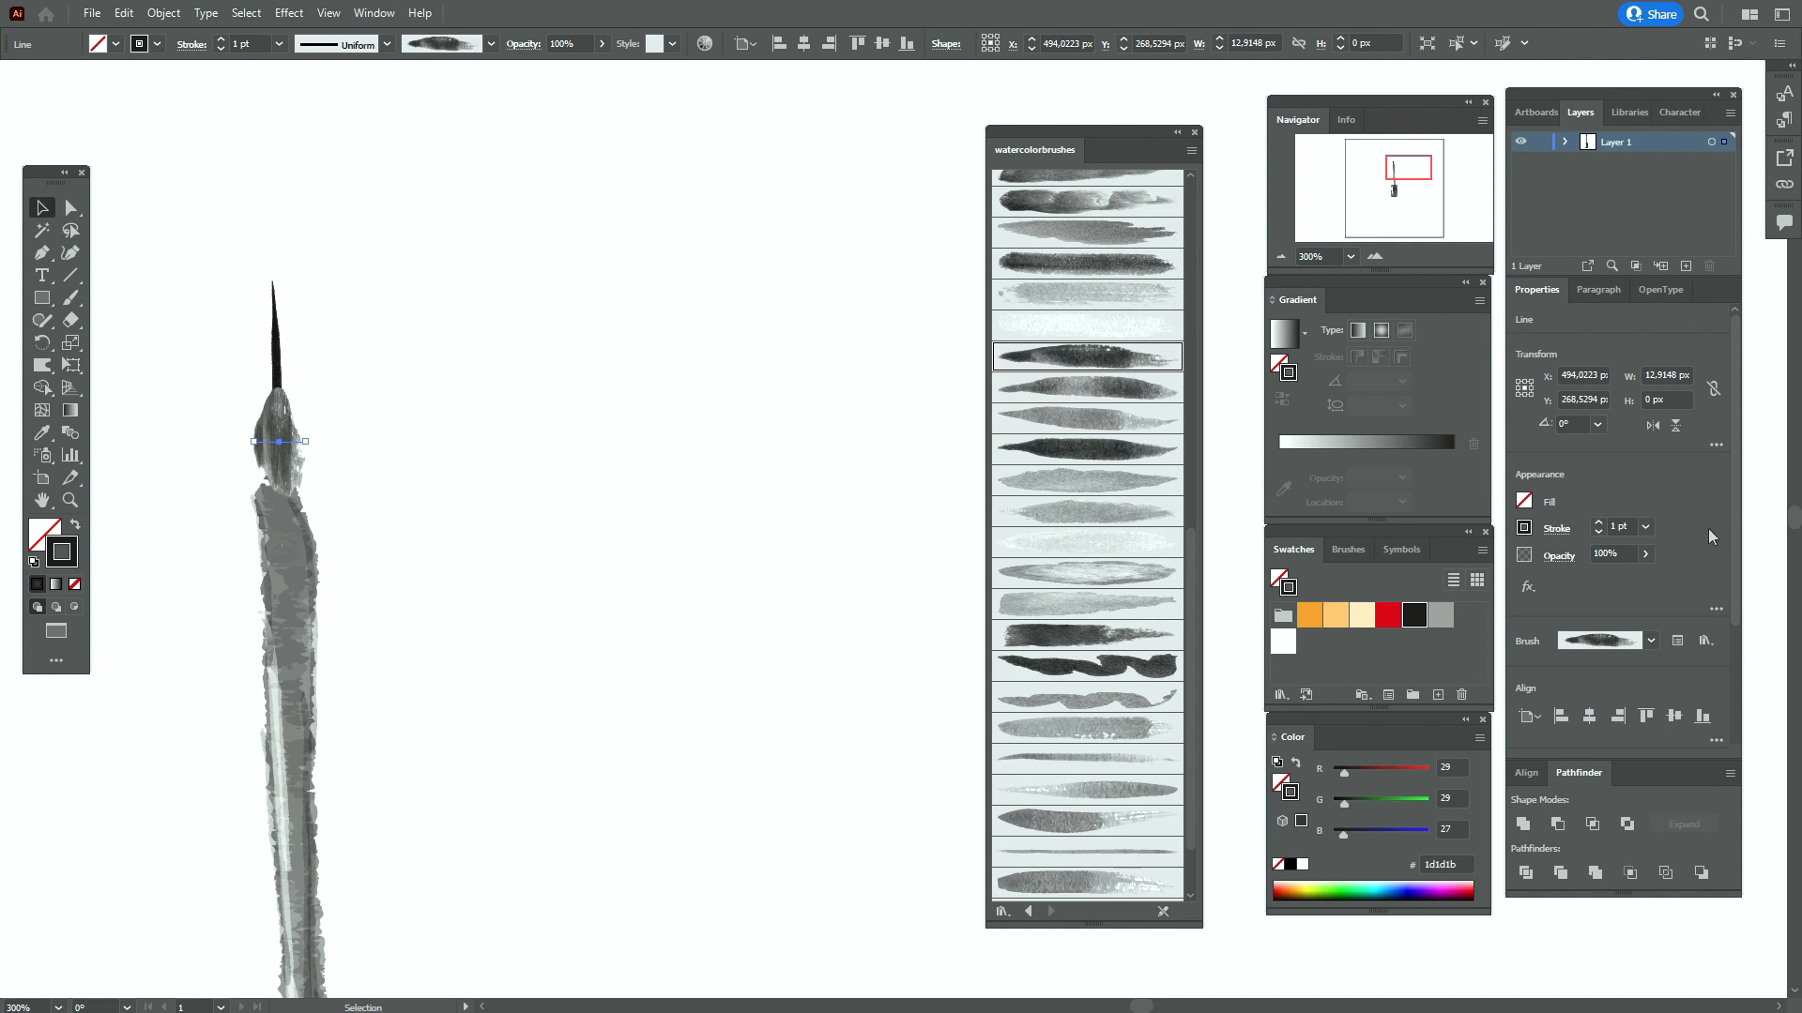
pyautogui.doubleClick(1612, 528)
pyautogui.write('0,14')
pyautogui.press('Return')
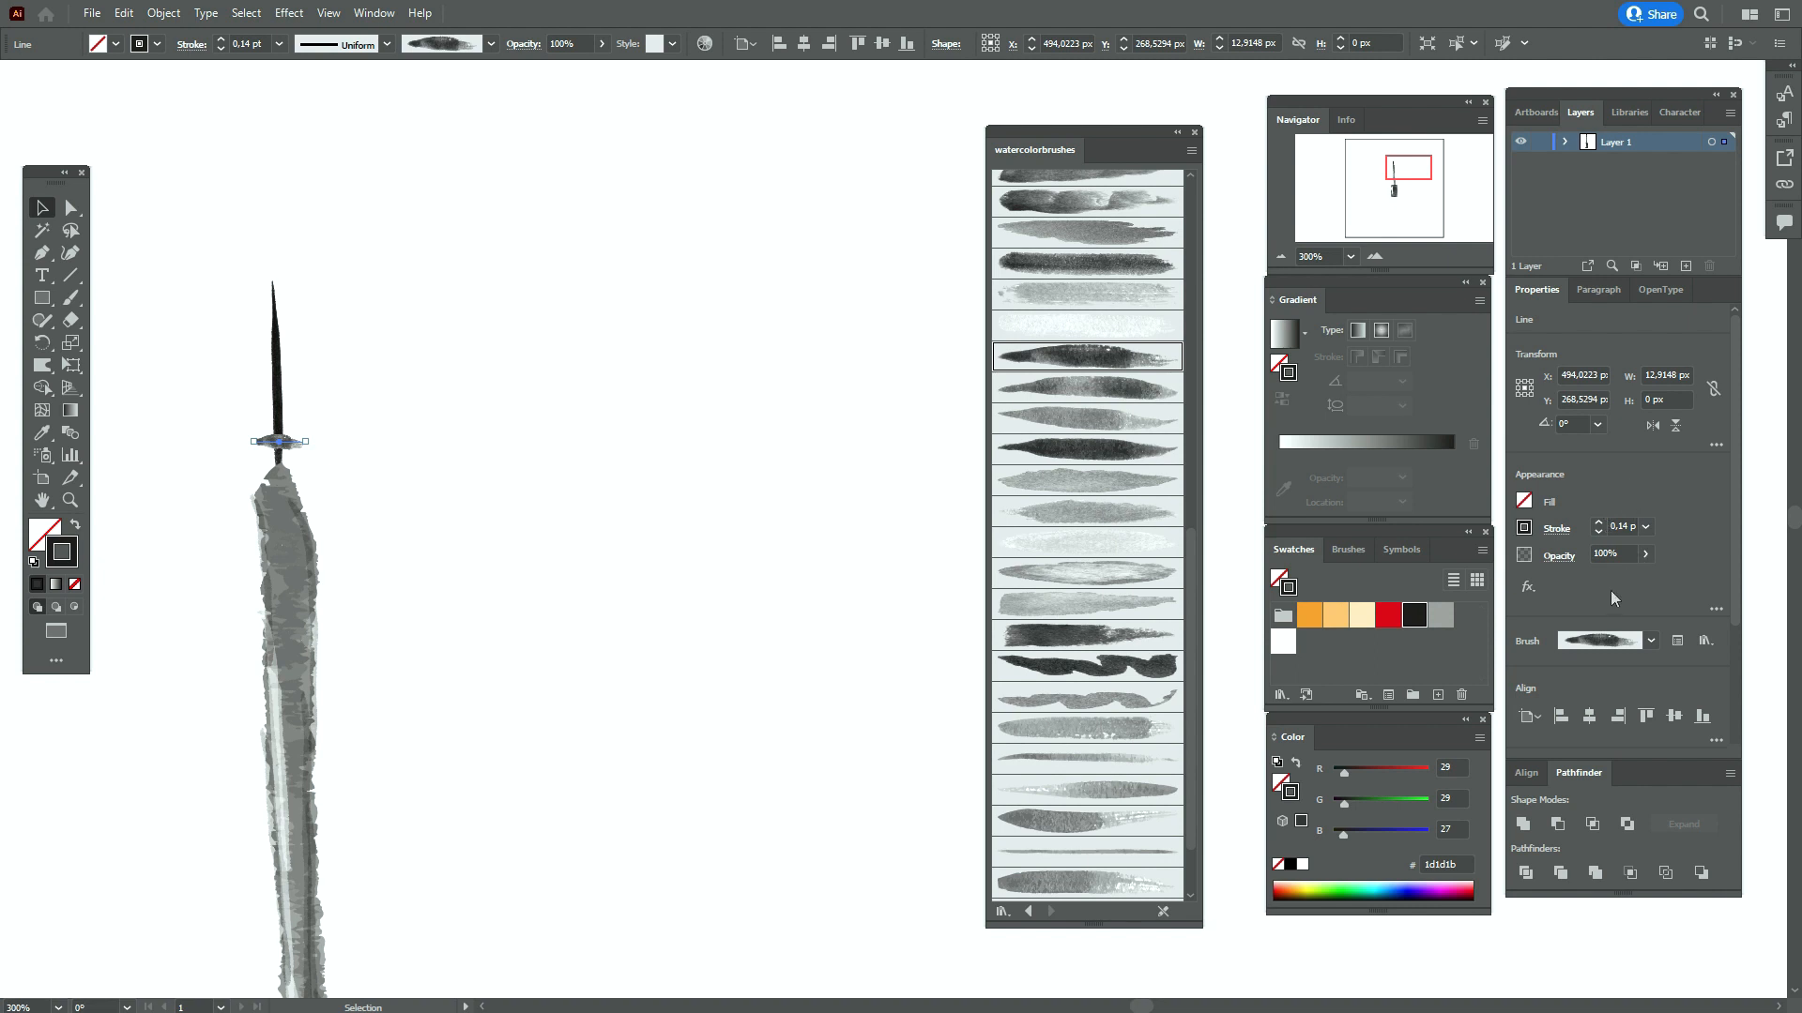
pyautogui.click(370, 480)
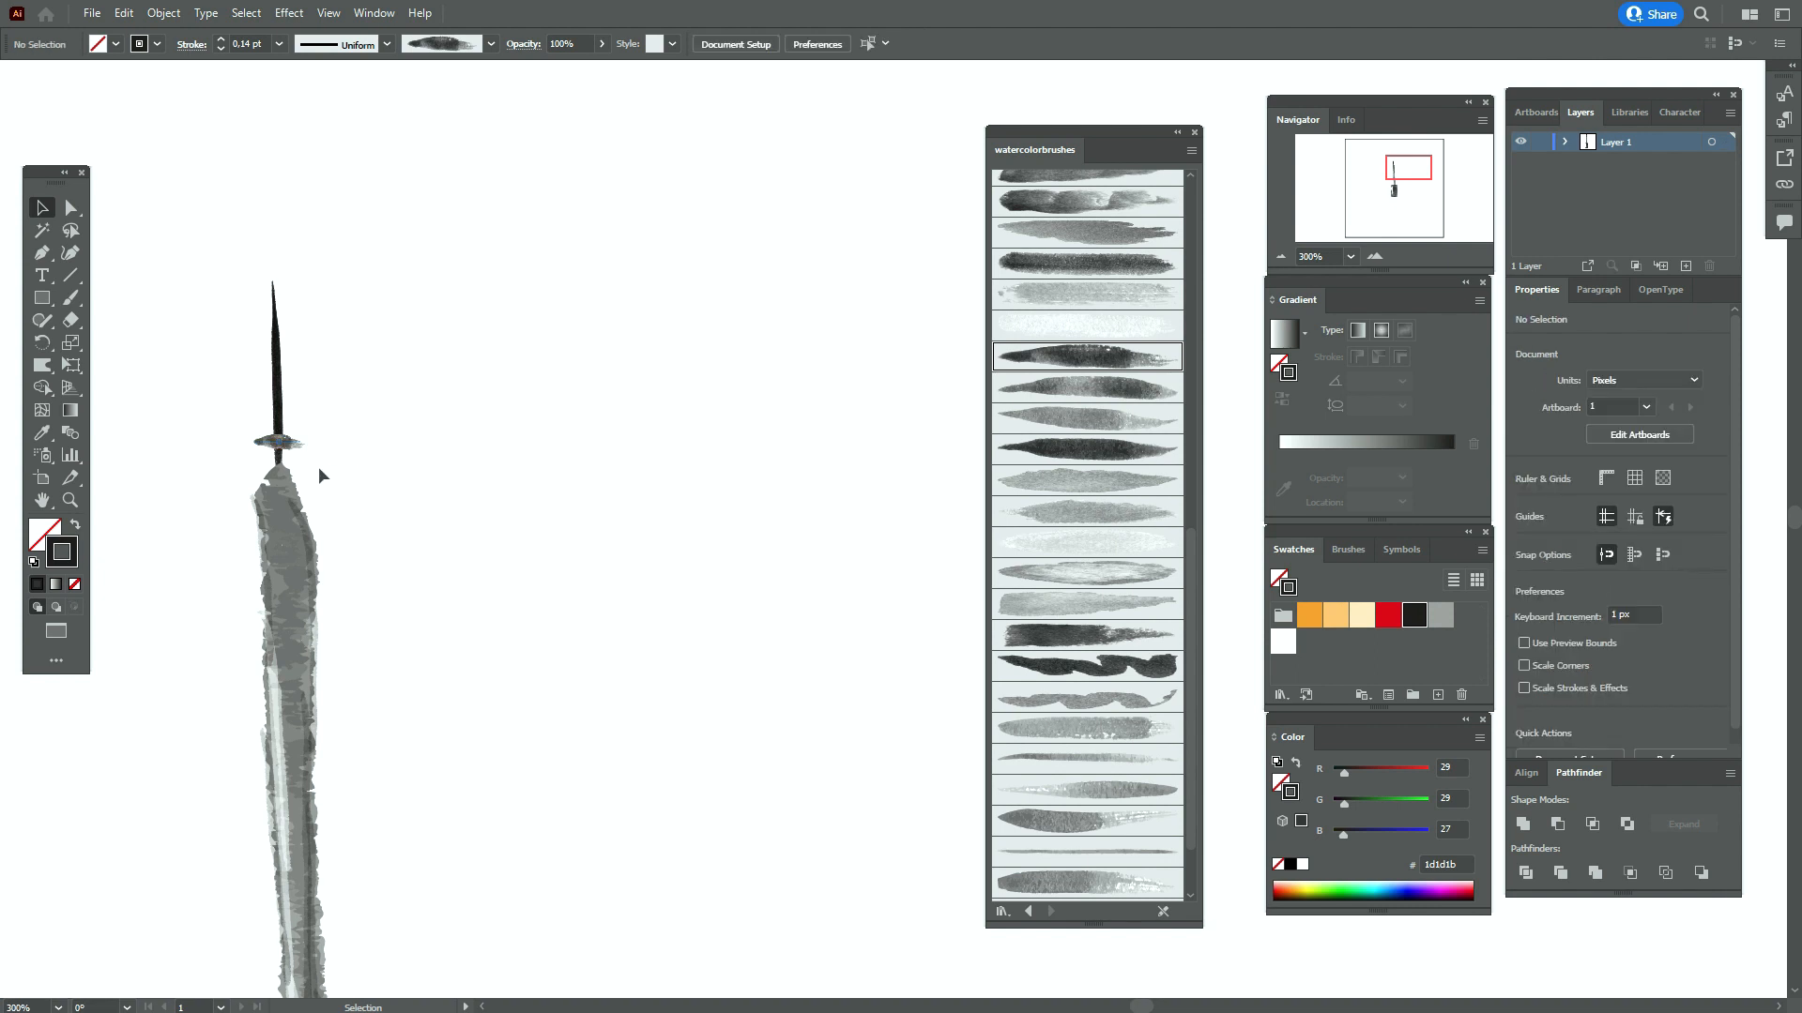
# Copy the horizontal bristle upward to make five spaced bristles narrowing toward the tip, widening the lower ones to about 21 px
pyautogui.click(297, 446)
pyautogui.scroll(3, 136, 502)
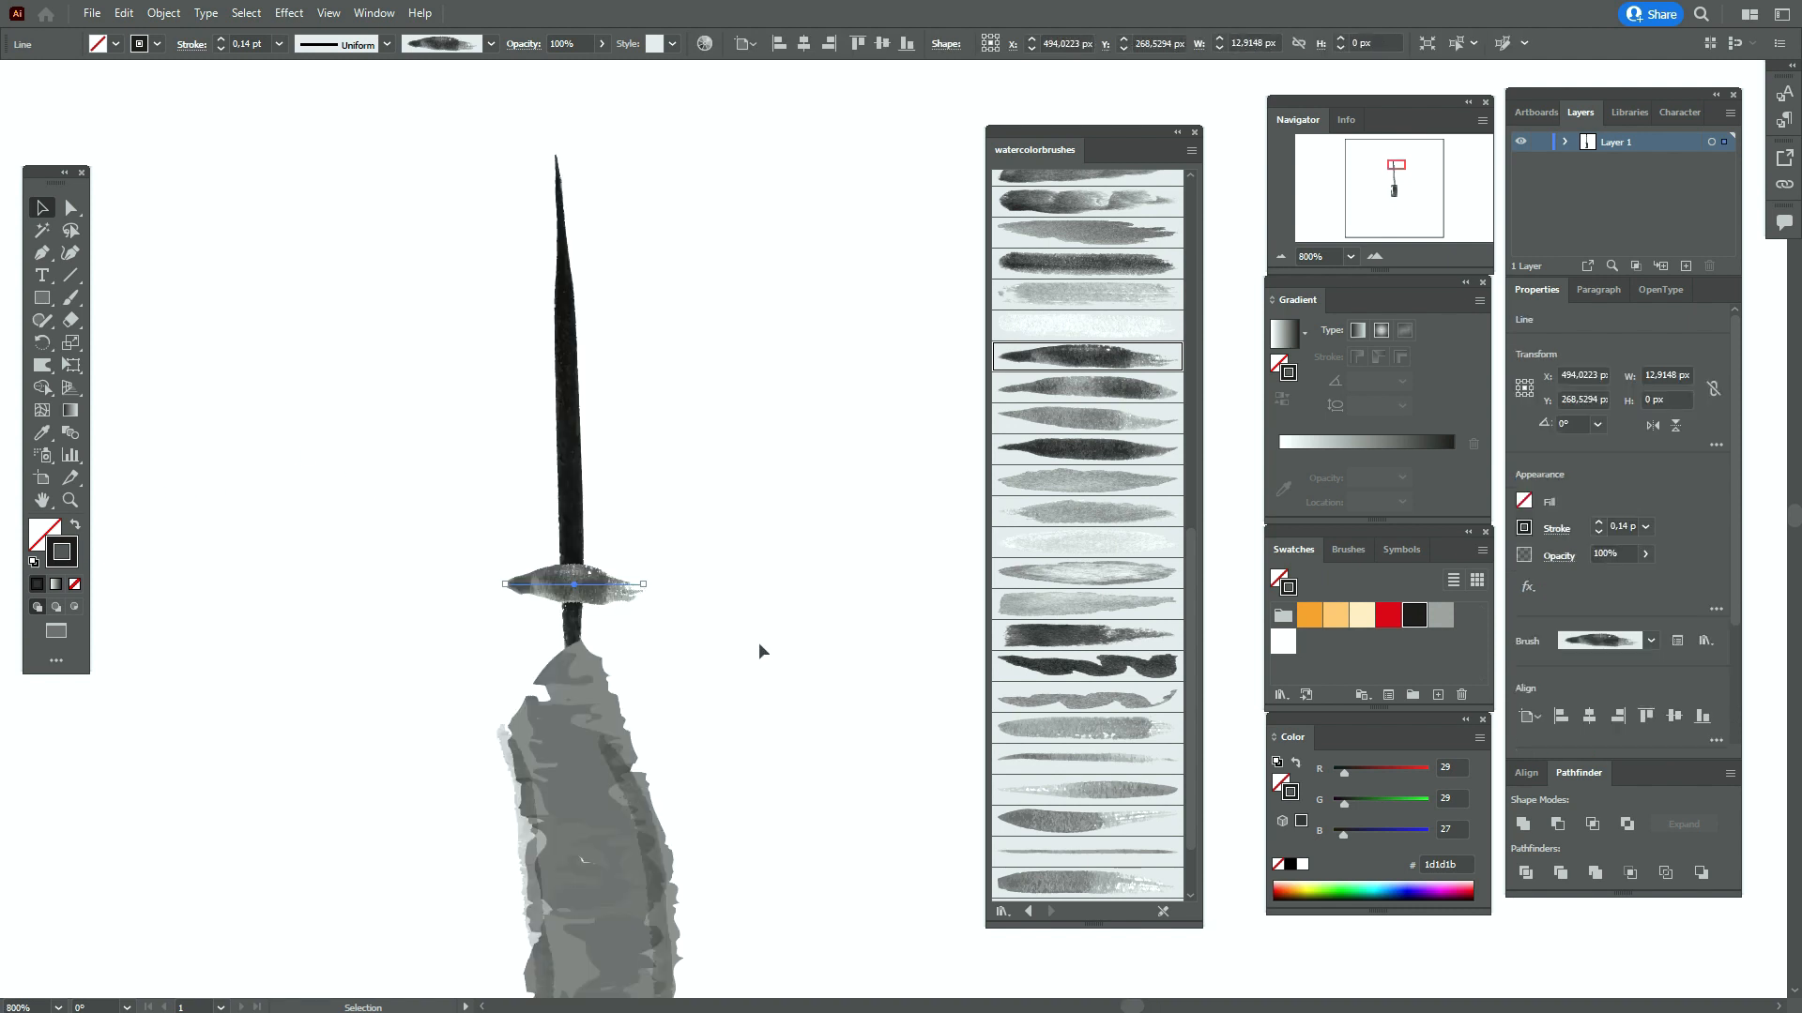
pyautogui.moveTo(643, 583)
pyautogui.mouseDown()
pyautogui.moveTo(718, 588)
pyautogui.moveTo(638, 595)
pyautogui.moveTo(636, 411)
pyautogui.moveTo(658, 330)
pyautogui.moveTo(627, 338)
pyautogui.moveTo(630, 245)
pyautogui.moveTo(584, 272)
pyautogui.mouseUp()
pyautogui.press('alt')
pyautogui.press('alt')
pyautogui.press('alt')
pyautogui.moveTo(594, 417); pyautogui.dragTo(592, 430)
pyautogui.moveTo(653, 223)
pyautogui.mouseDown()
pyautogui.moveTo(659, 524)
pyautogui.moveTo(618, 608)
pyautogui.moveTo(640, 601)
pyautogui.mouseUp()
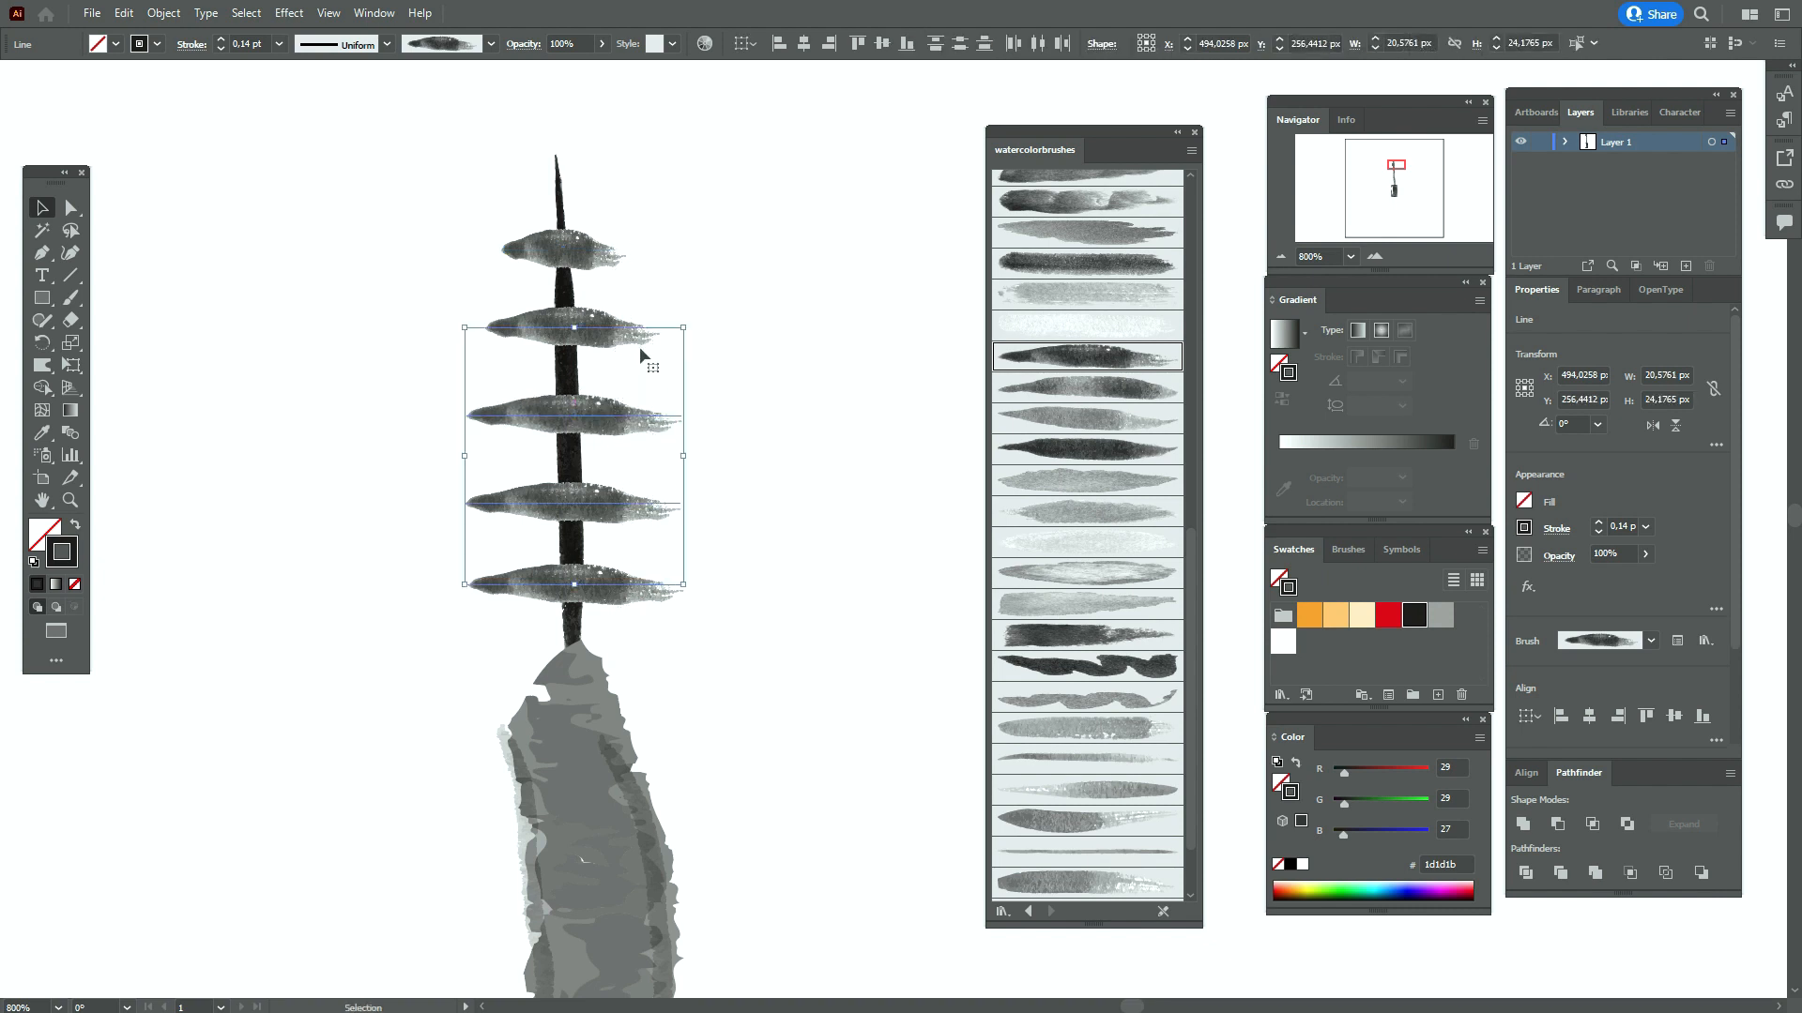
# Group the five horizontal bristles and duplicate the group in place
pyautogui.keyDown('shift'); pyautogui.click(610, 259); pyautogui.keyUp('shift')
pyautogui.rightClick(611, 260)
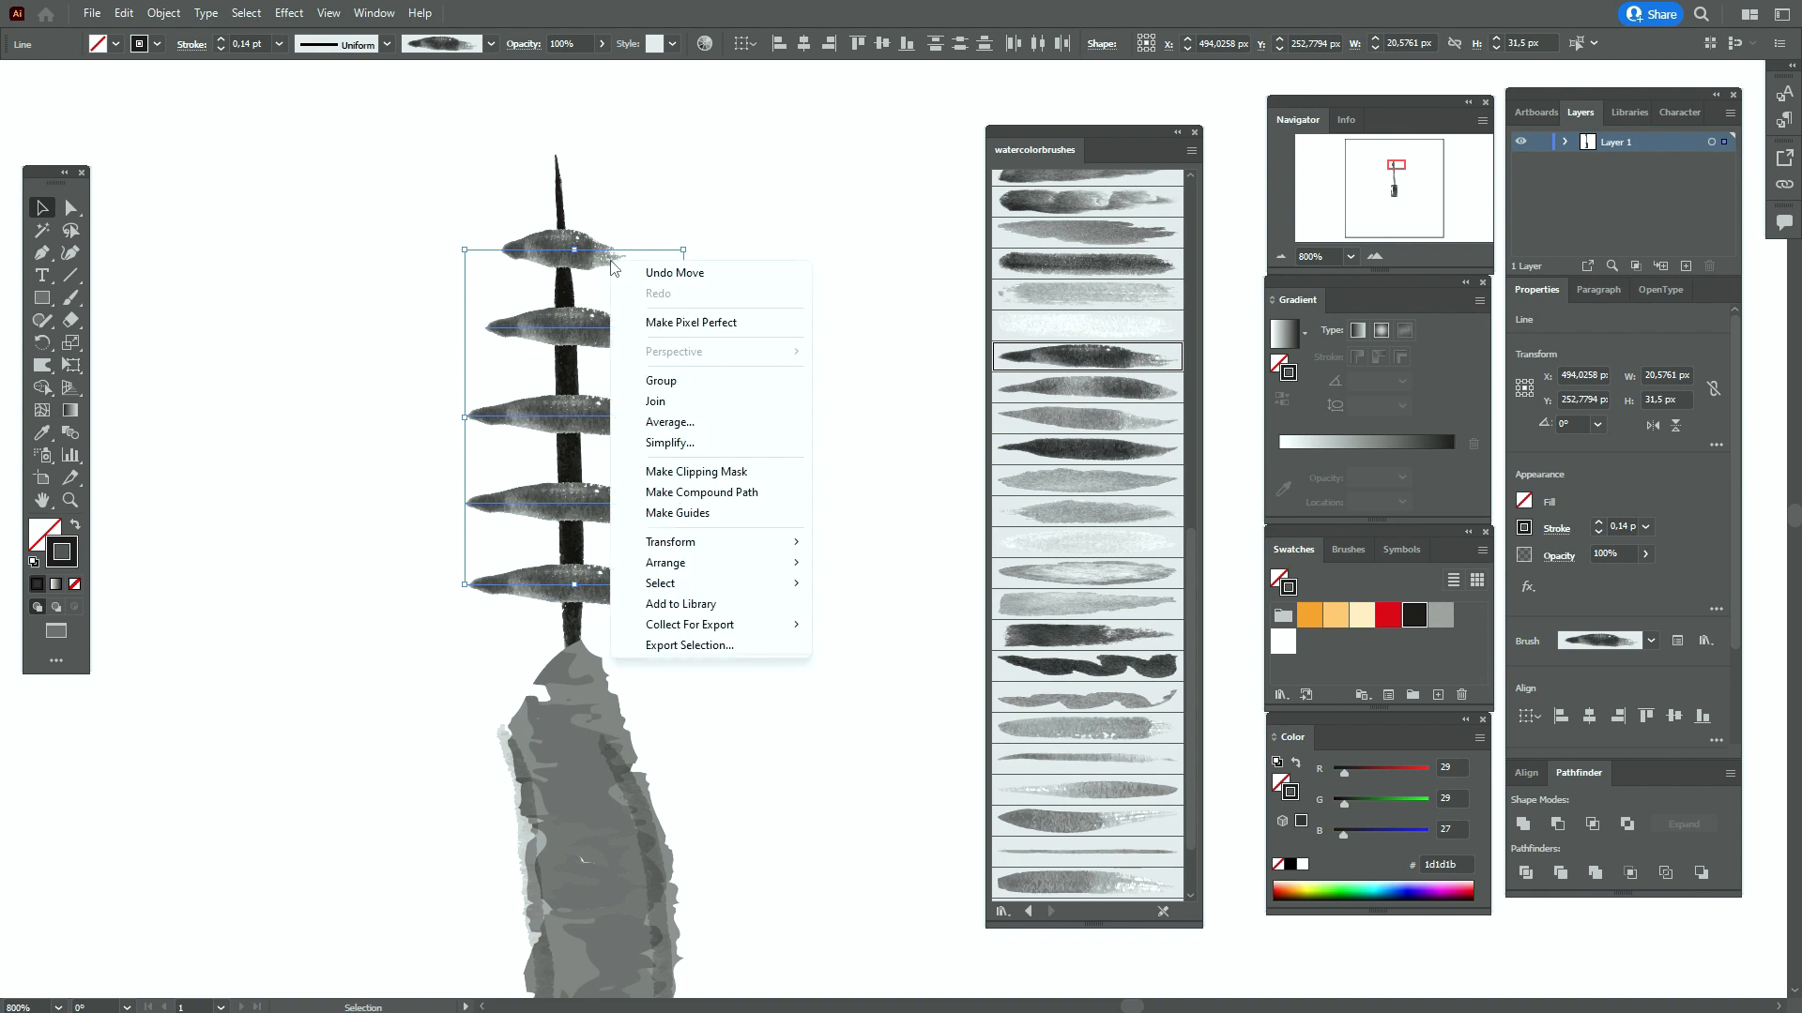
pyautogui.click(688, 383)
pyautogui.hotkey('ctrl', 'c')
pyautogui.hotkey('ctrl', 'f')
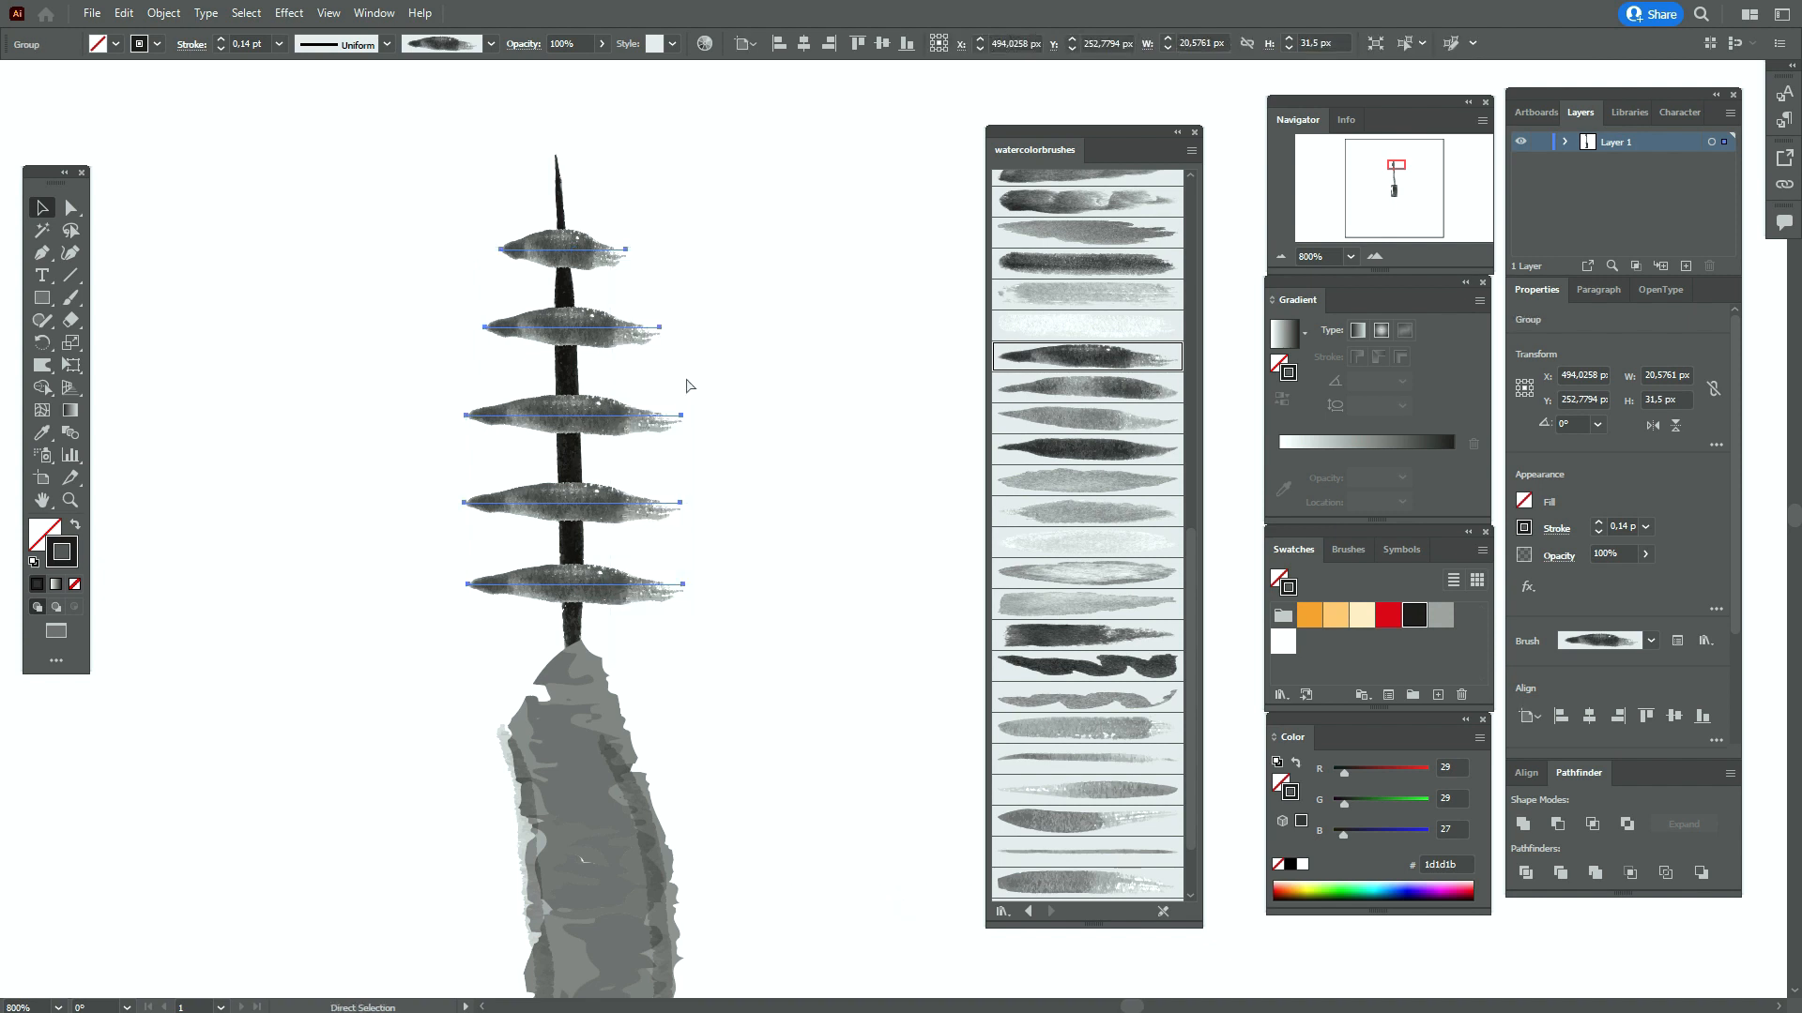
# Set the duplicated bristle group's blend mode to Multiply
pyautogui.click(1559, 556)
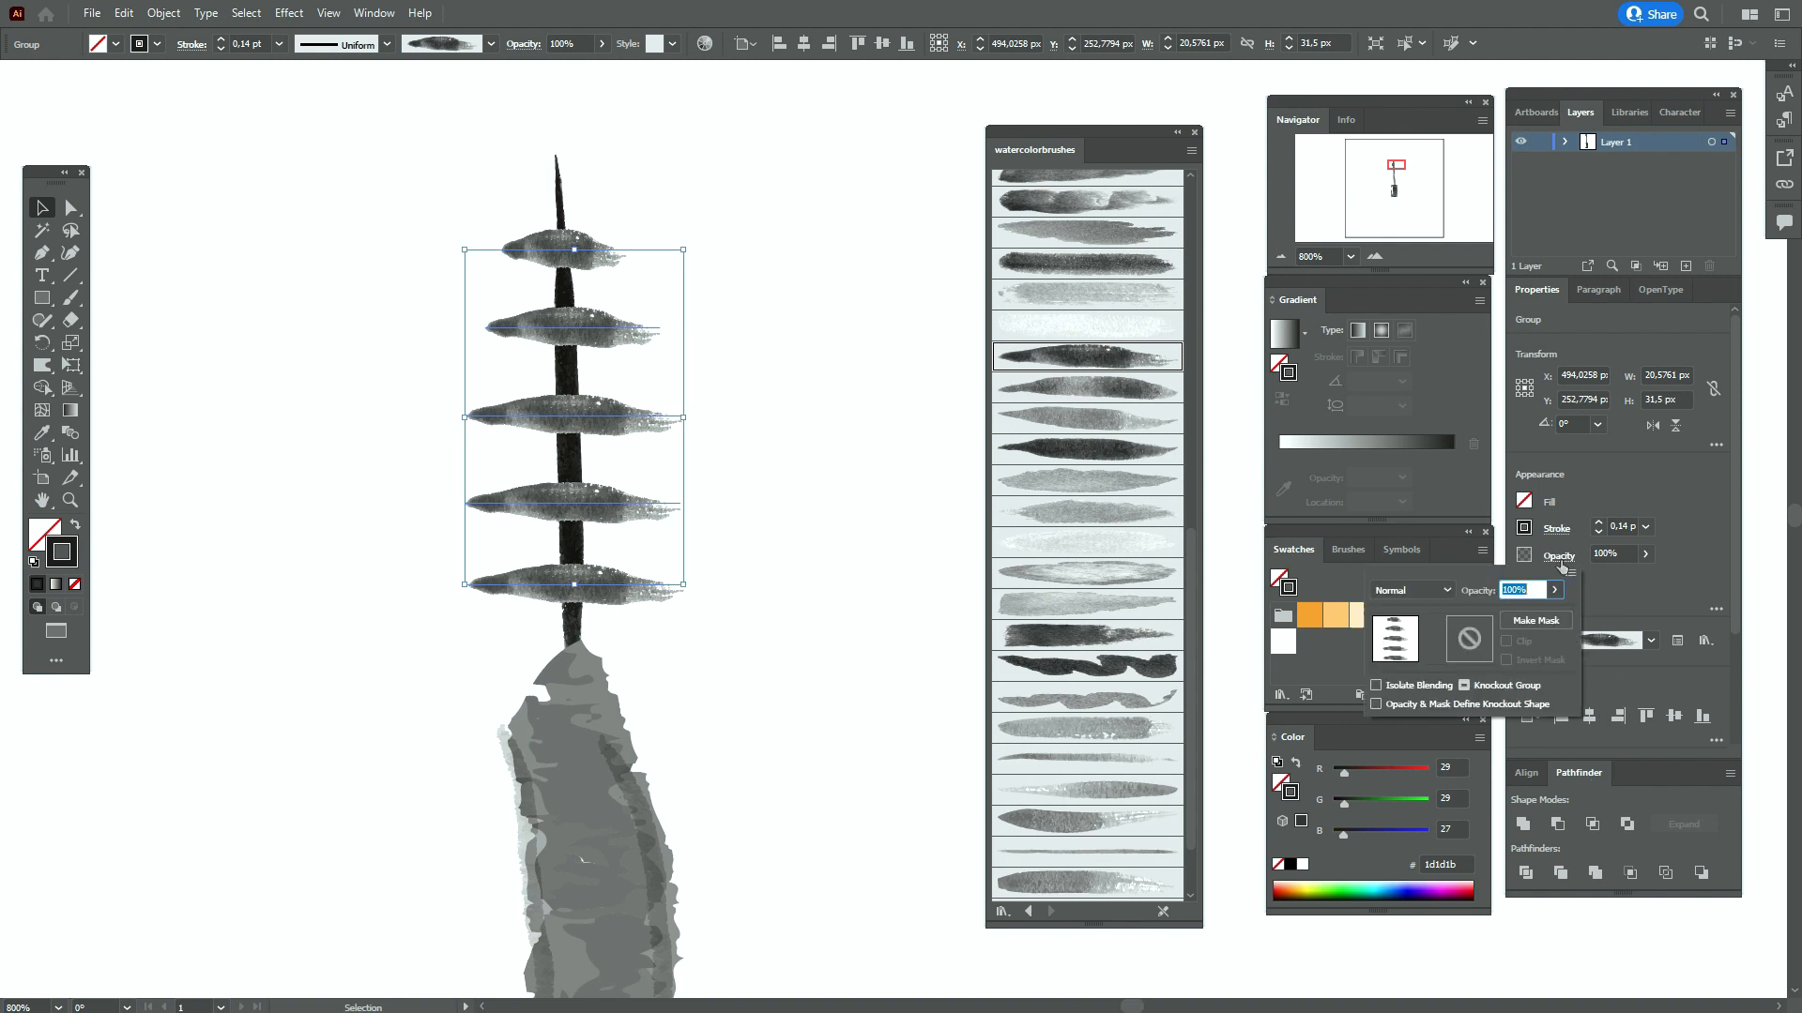
pyautogui.click(1420, 656)
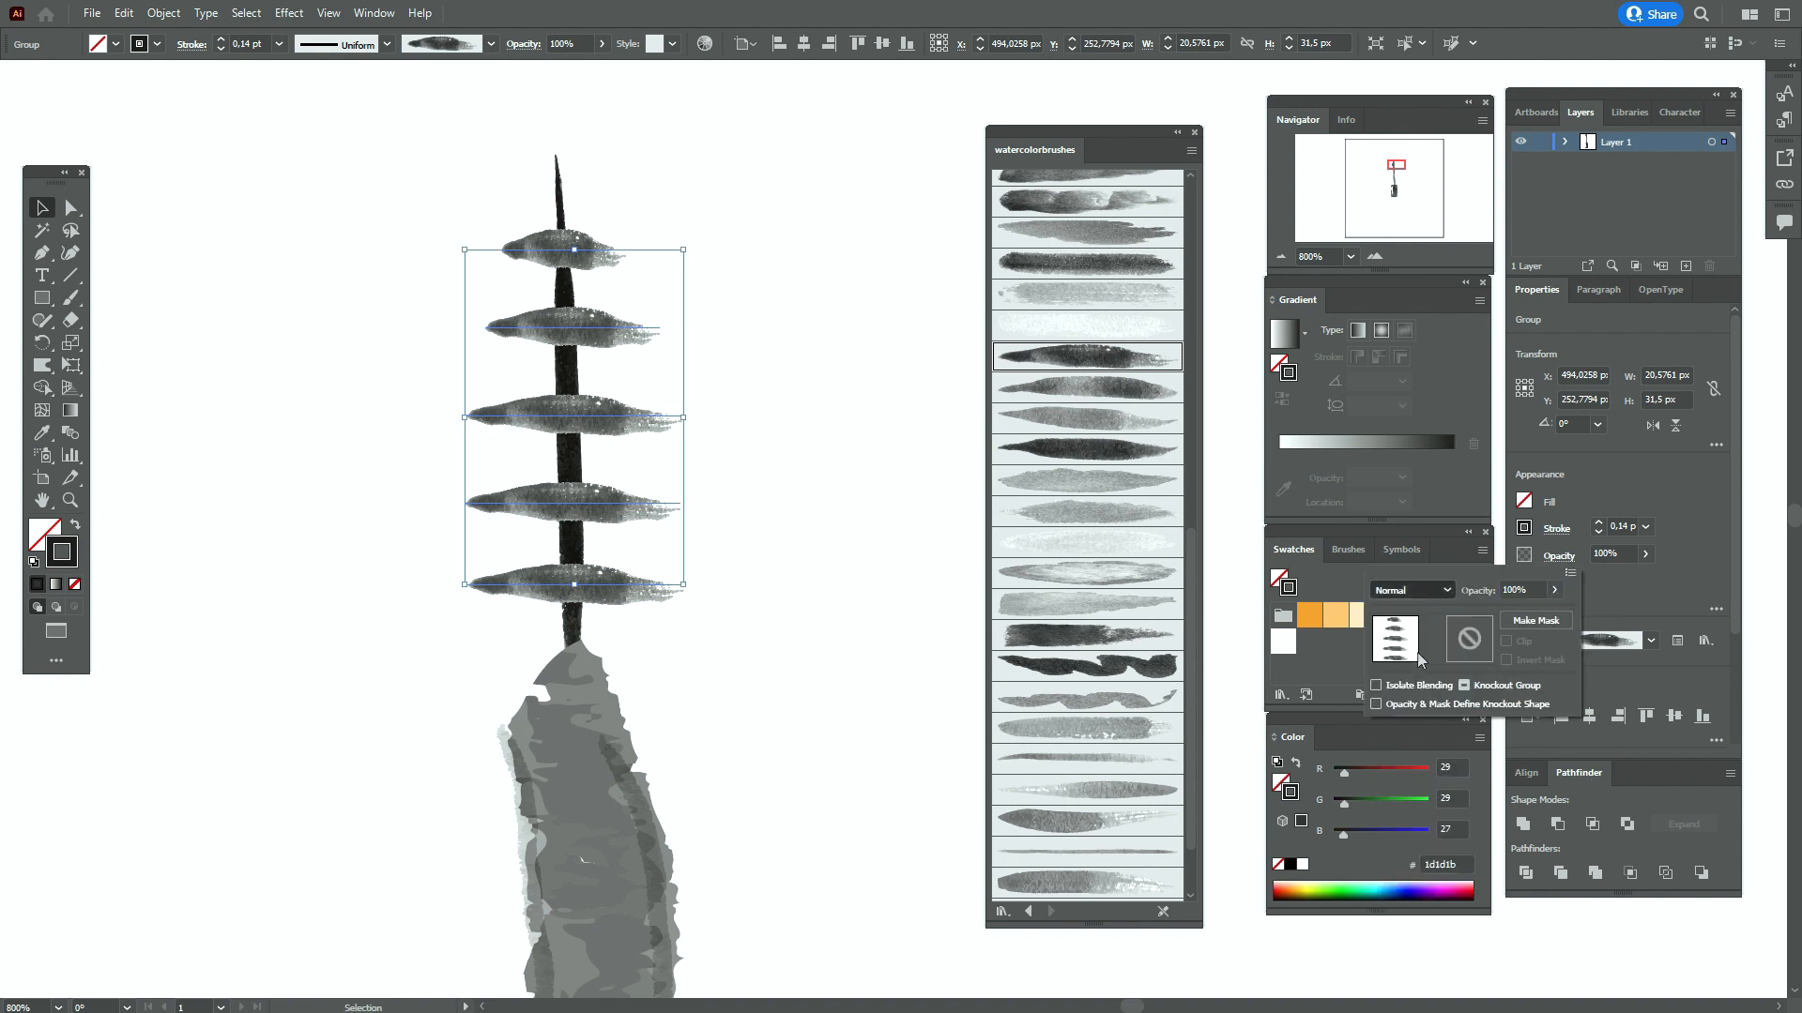
pyautogui.click(863, 559)
pyautogui.click(826, 501)
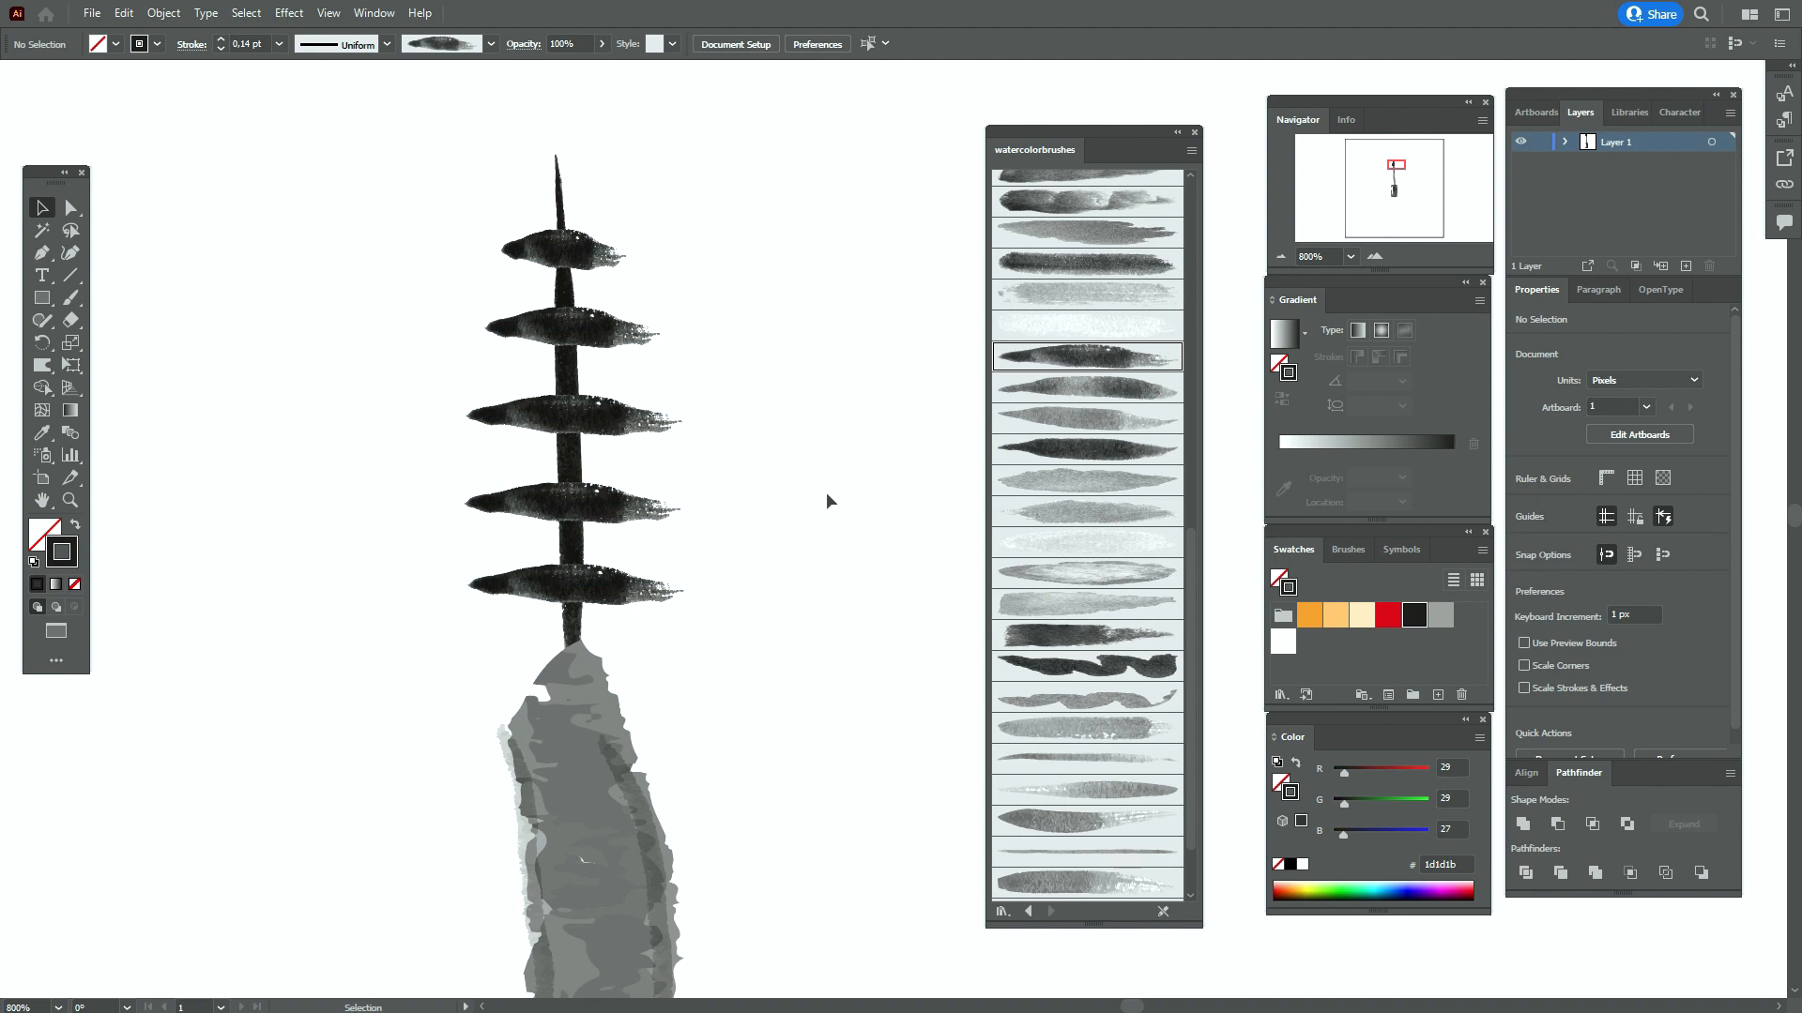
# Enlarge the bristles and thin stroke together to about 24 × 67 px and nudge them down onto the stem's tip
pyautogui.moveTo(551, 407)
pyautogui.mouseDown()
pyautogui.moveTo(641, 497)
pyautogui.moveTo(601, 438)
pyautogui.moveTo(603, 454)
pyautogui.mouseUp()
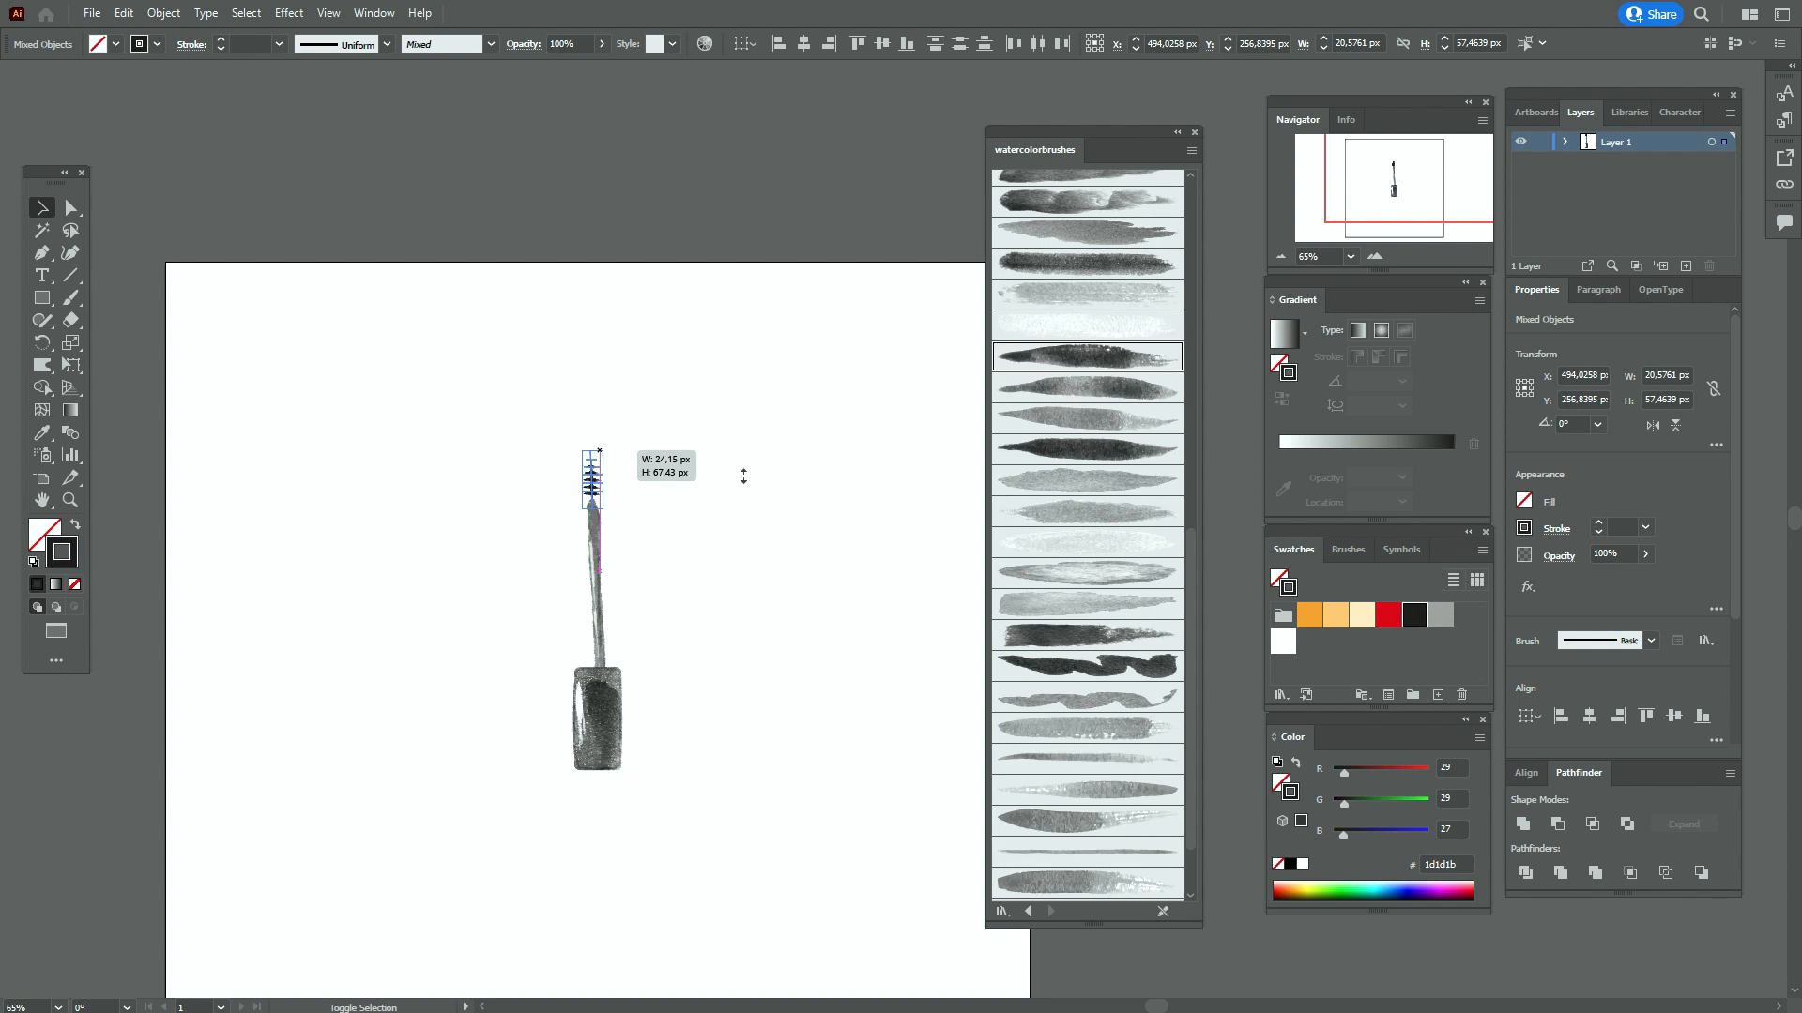
pyautogui.press('Down')
pyautogui.press('Down')
pyautogui.press('Down')
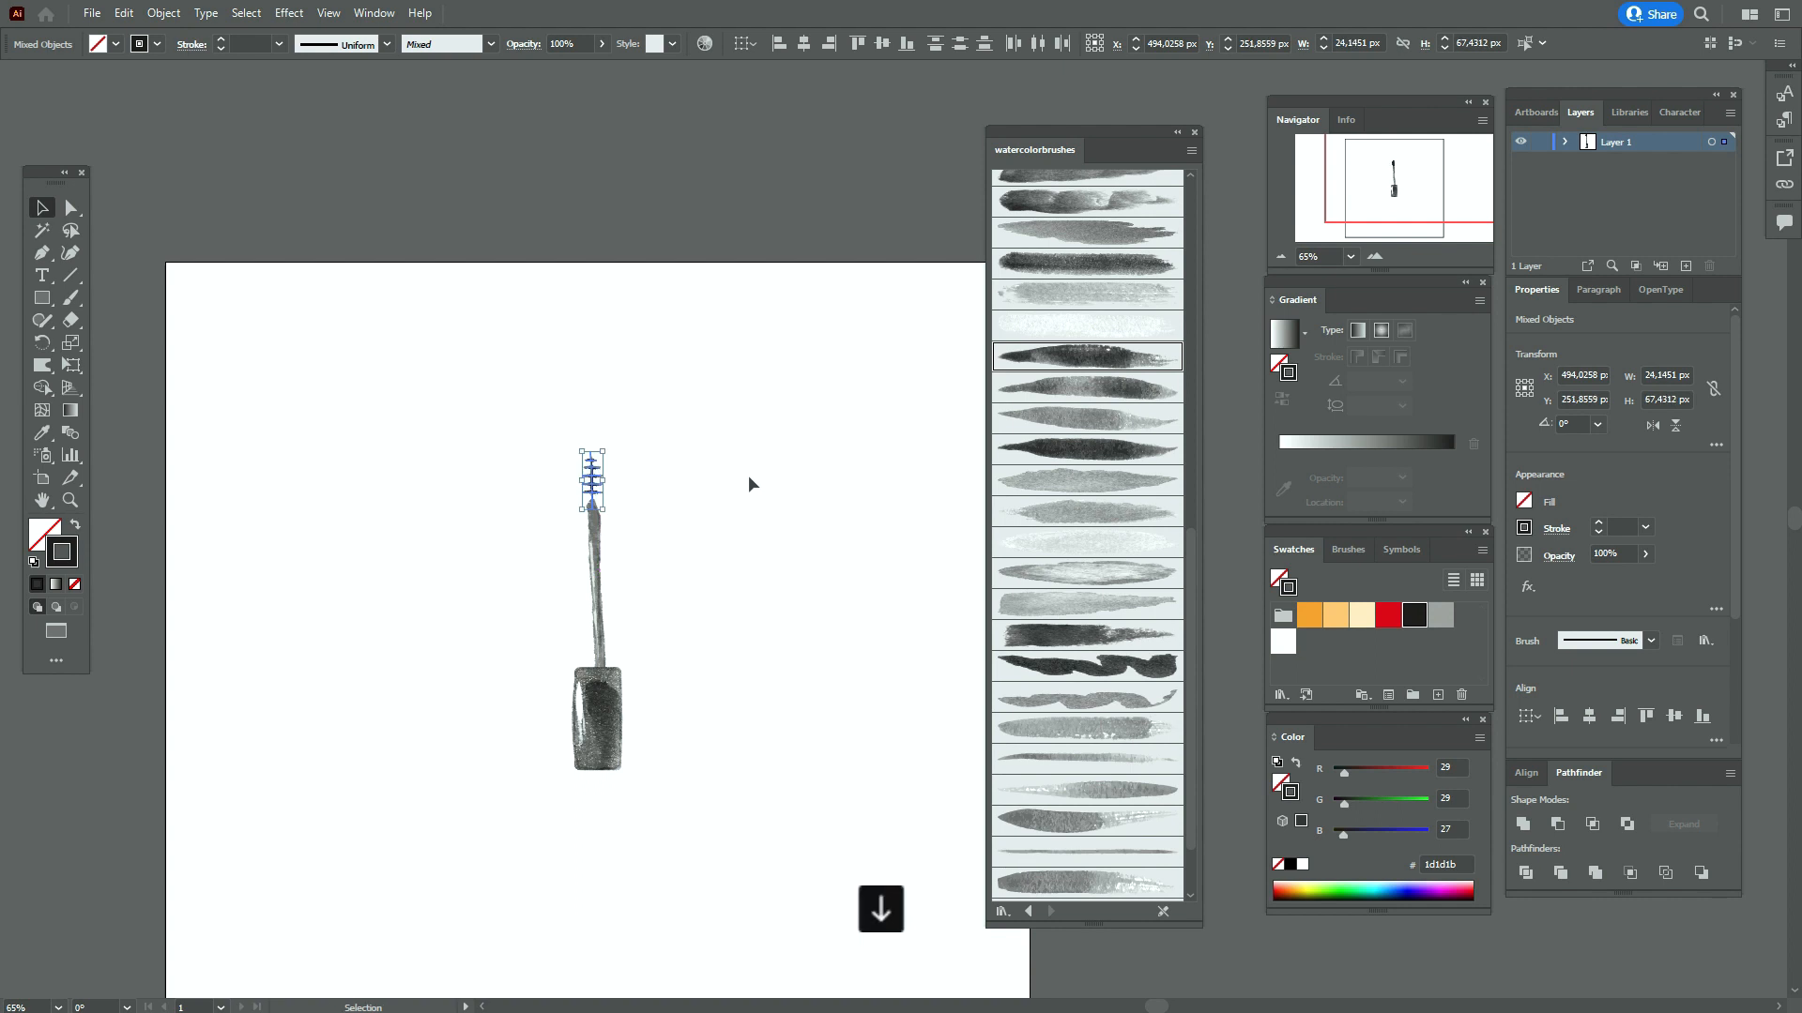
pyautogui.click(749, 477)
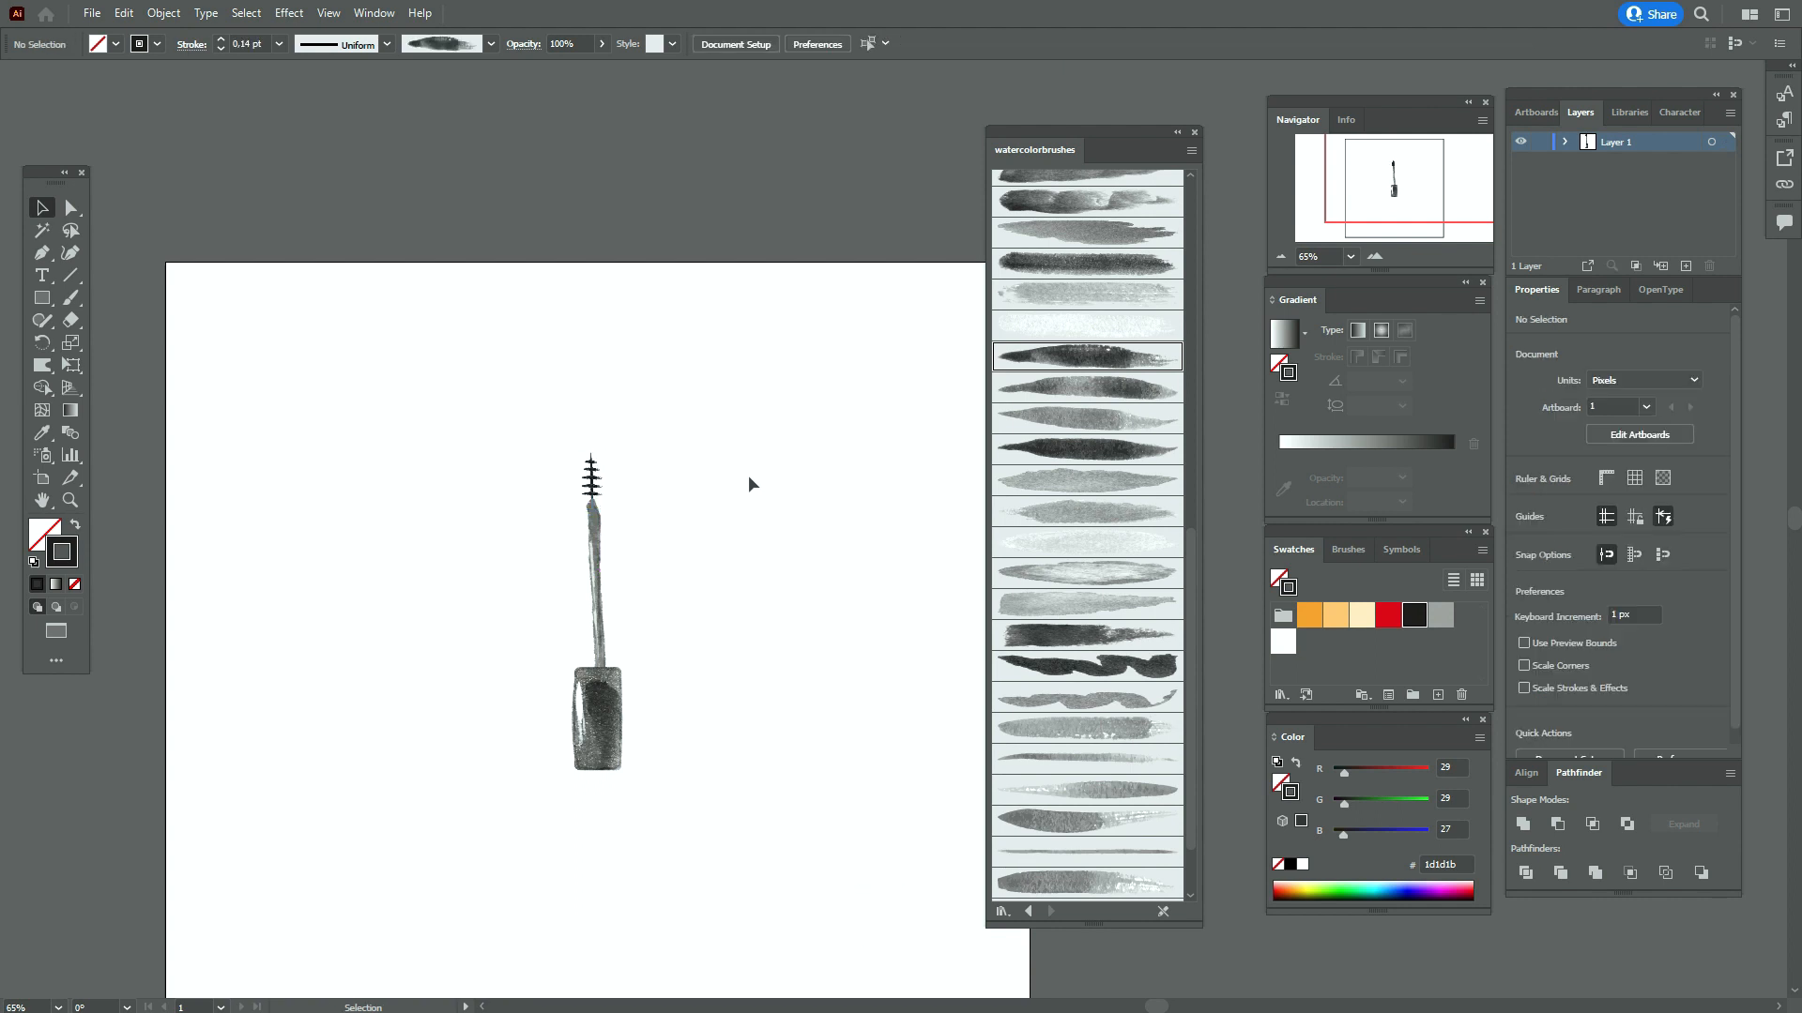
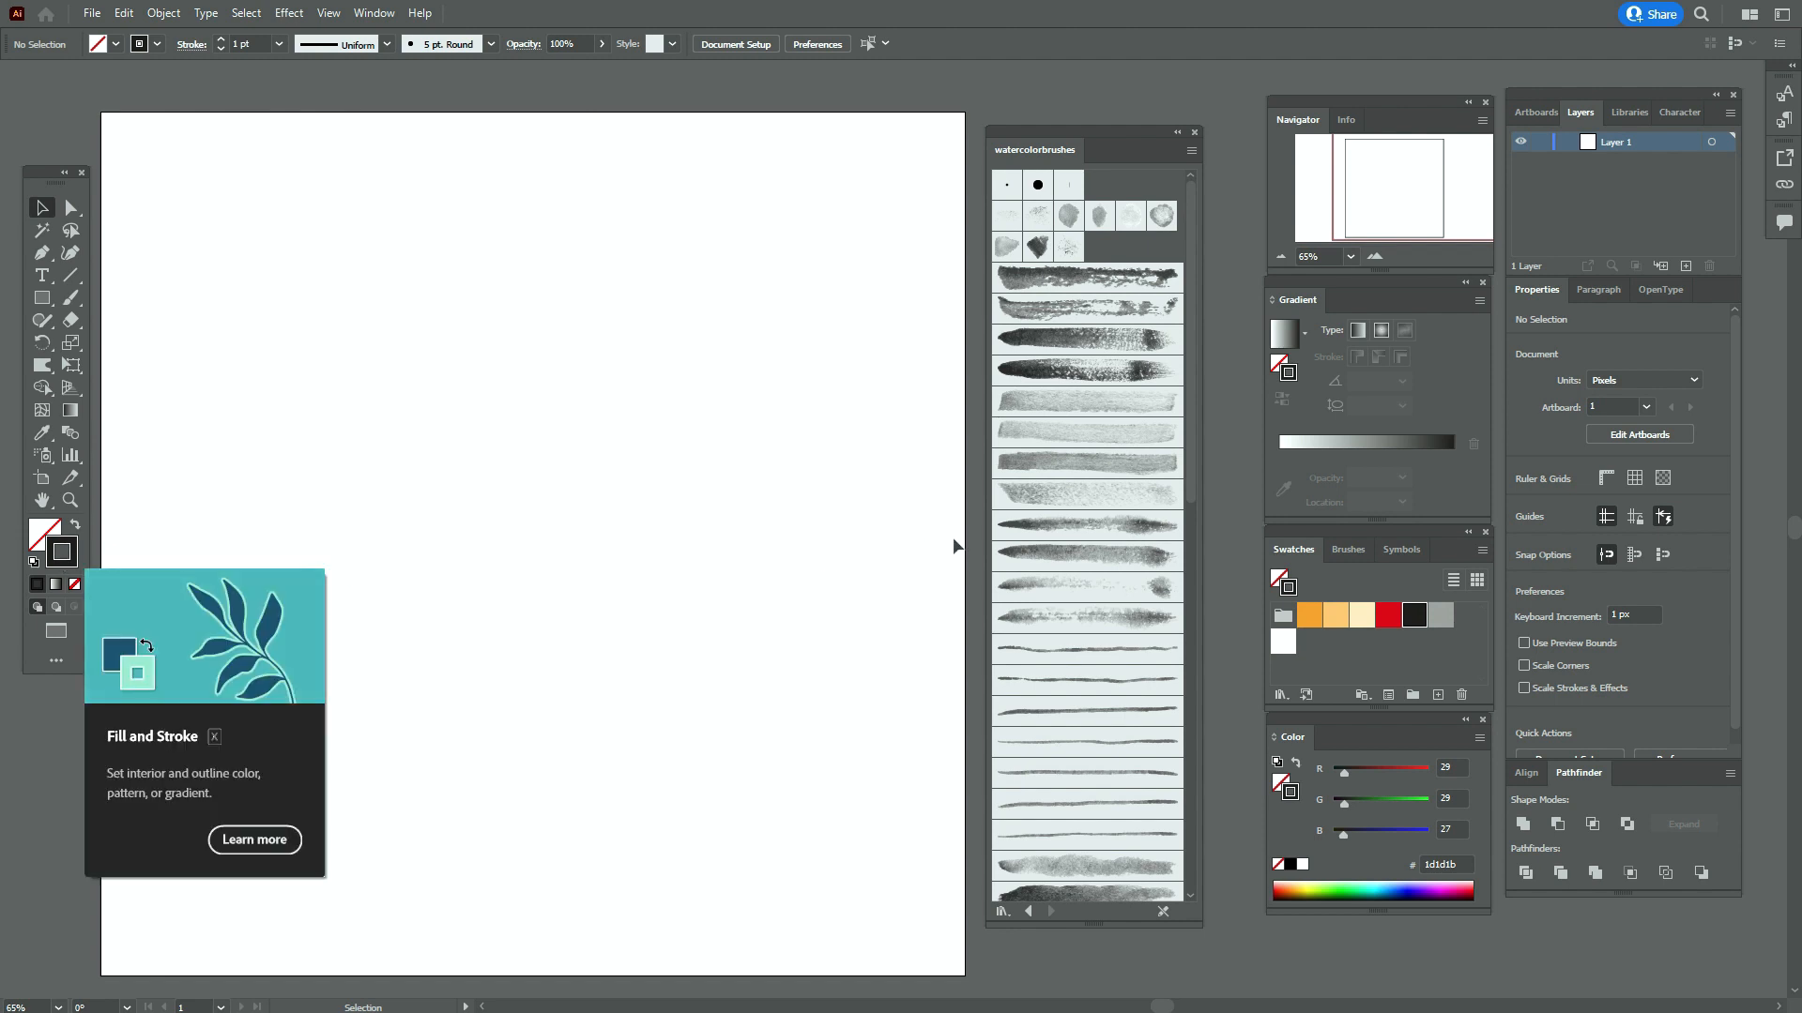
# Paint a single dab with Scatter Brush 5 at 1.5 pt near the middle of the blank artboard
pyautogui.click(1160, 218)
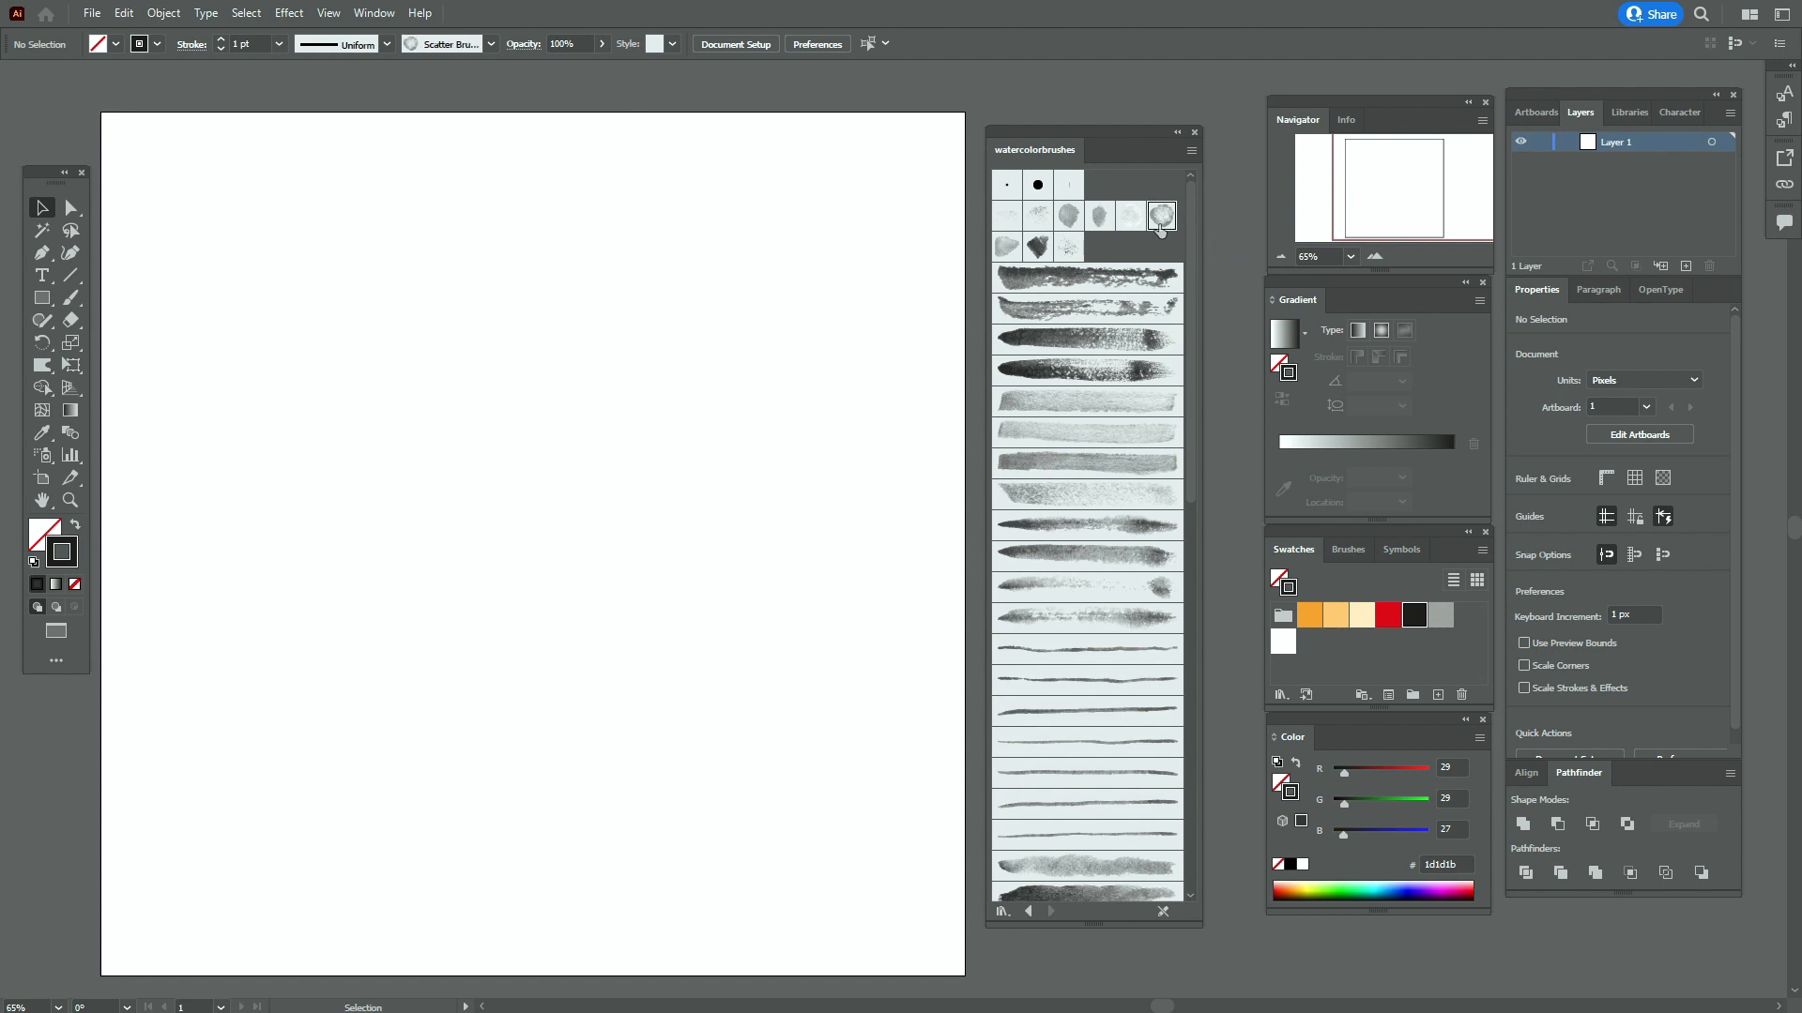
pyautogui.click(70, 298)
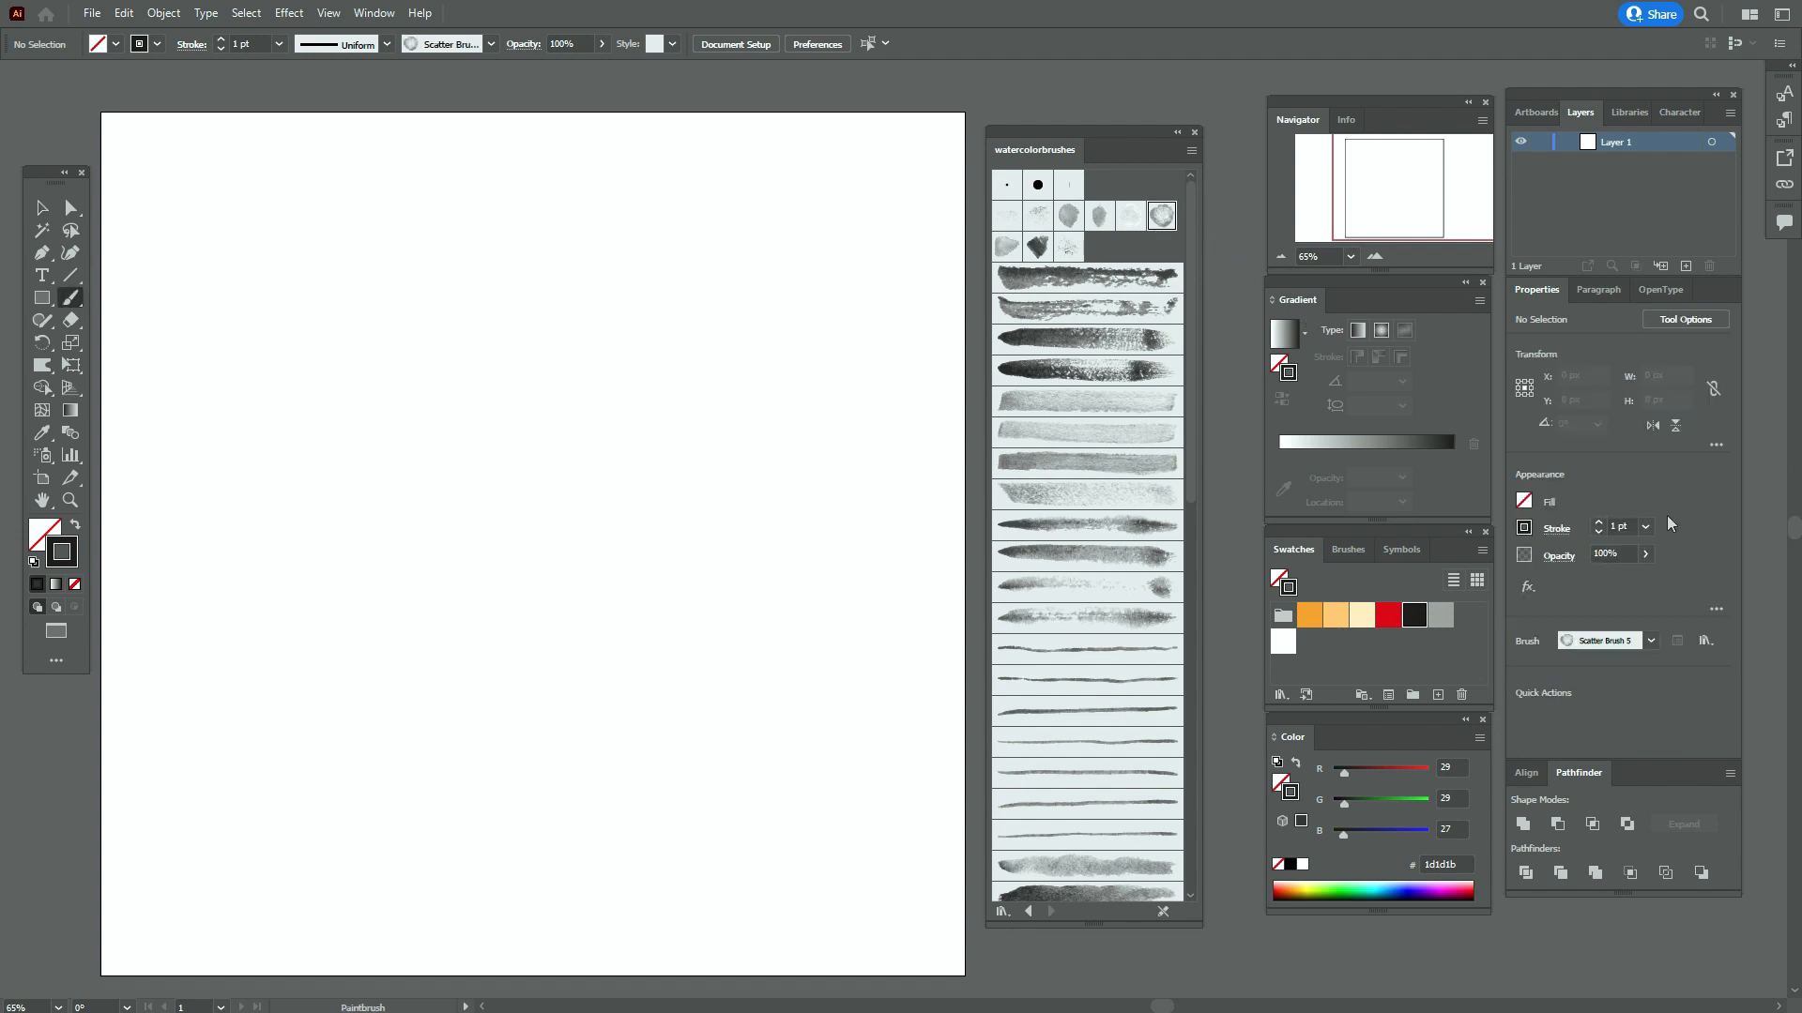
pyautogui.click(1611, 527)
pyautogui.write('.5')
pyautogui.press('Return')
pyautogui.click(542, 465)
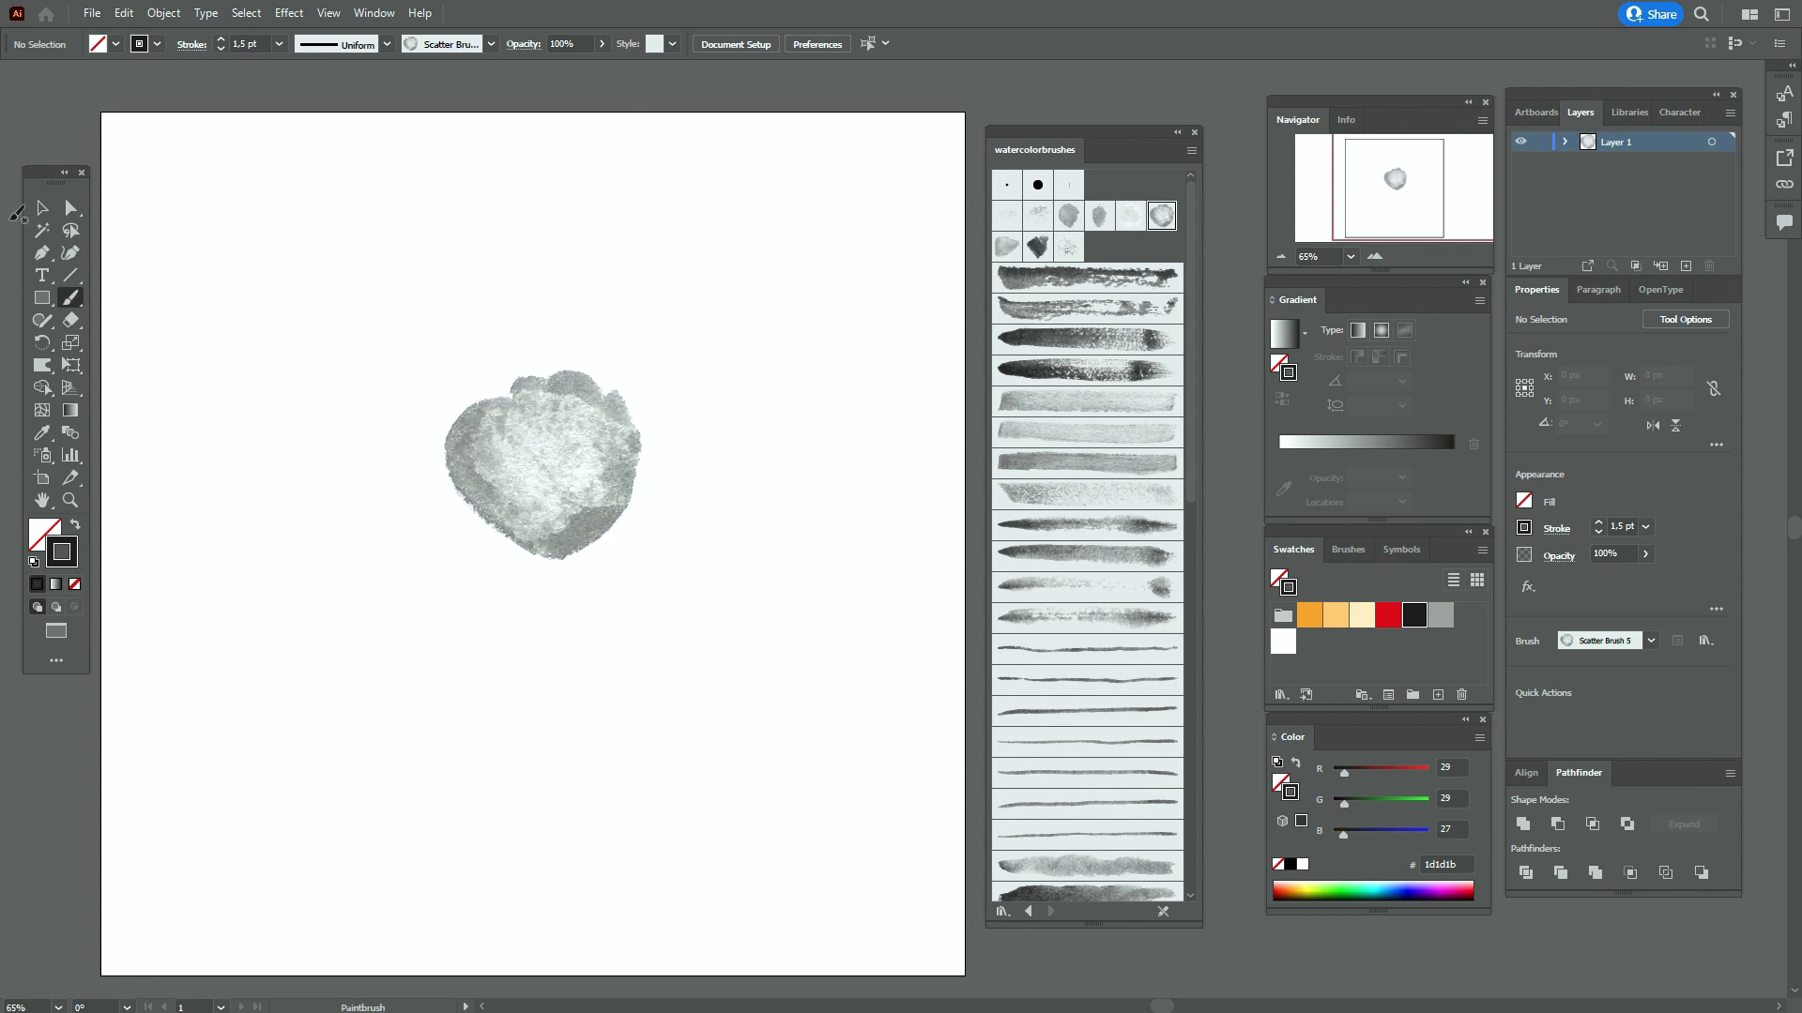
# Move the watercolor dab slightly down on the artboard
pyautogui.click(38, 210)
pyautogui.moveTo(546, 470); pyautogui.dragTo(552, 531)
pyautogui.click(729, 470)
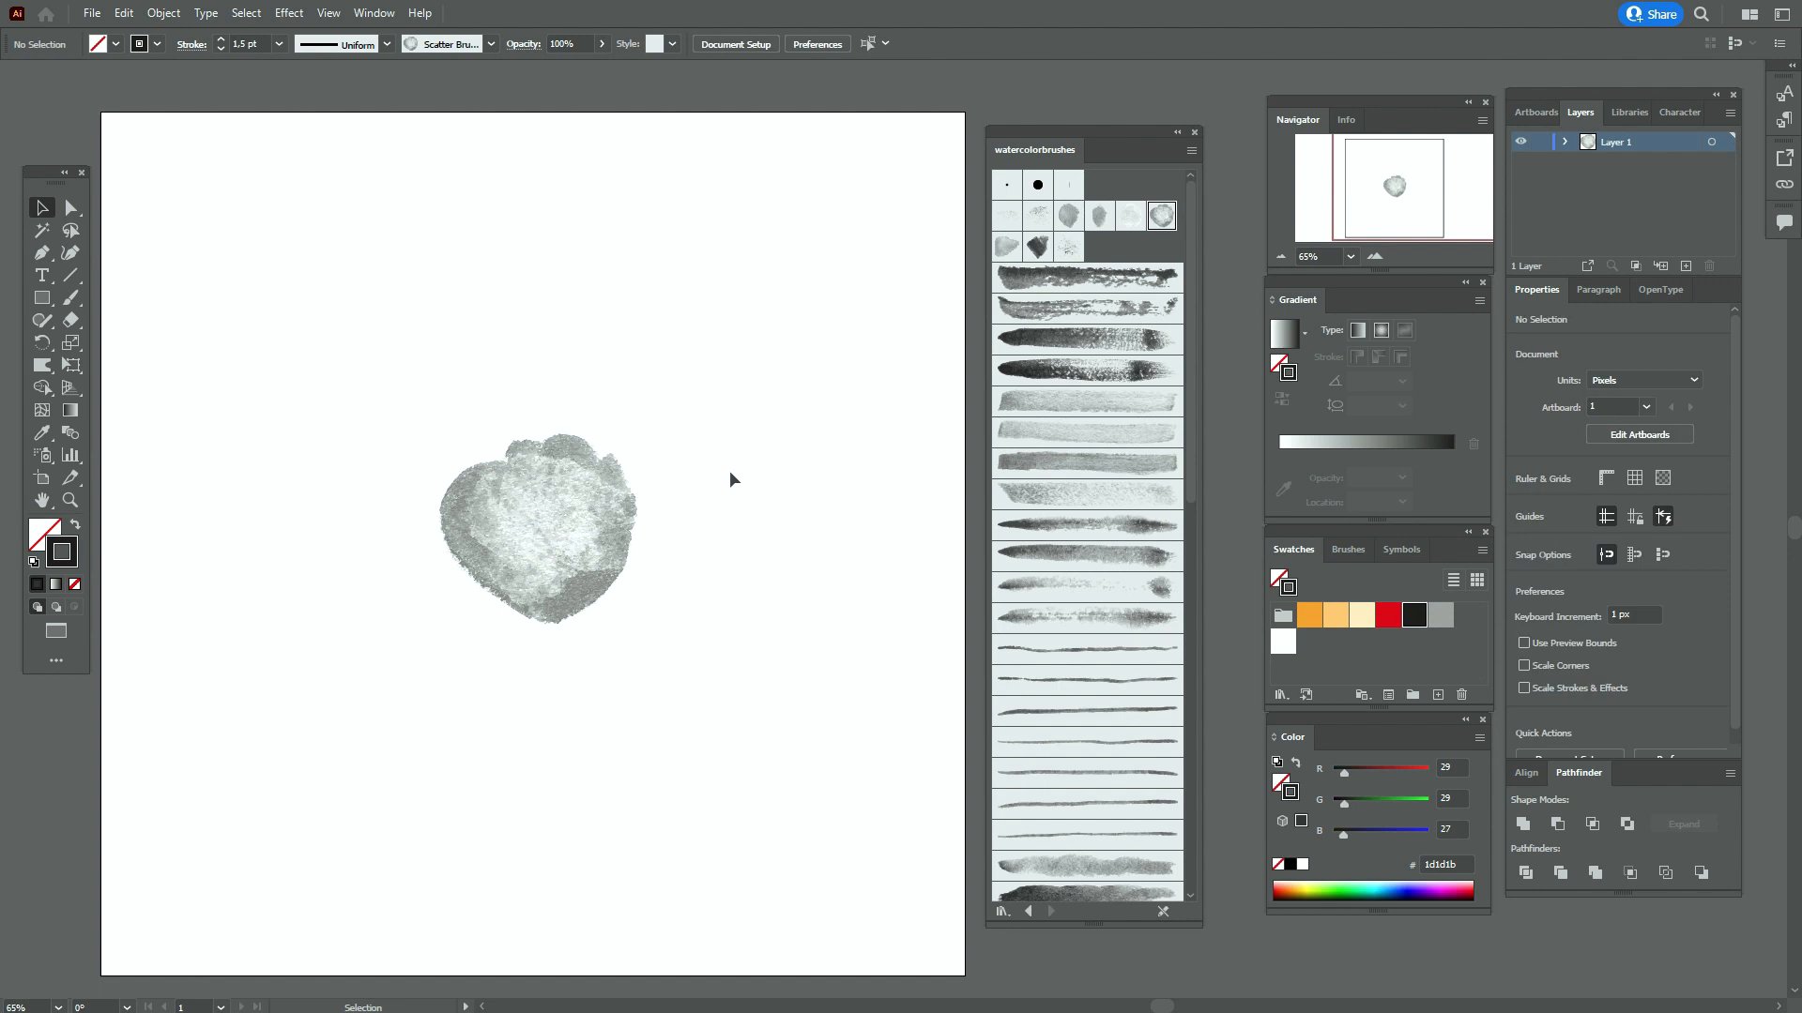
# Create a 189 × 189 px circle with the Ellipse tool
pyautogui.moveTo(42, 298); pyautogui.dragTo(112, 343)
pyautogui.click(313, 344)
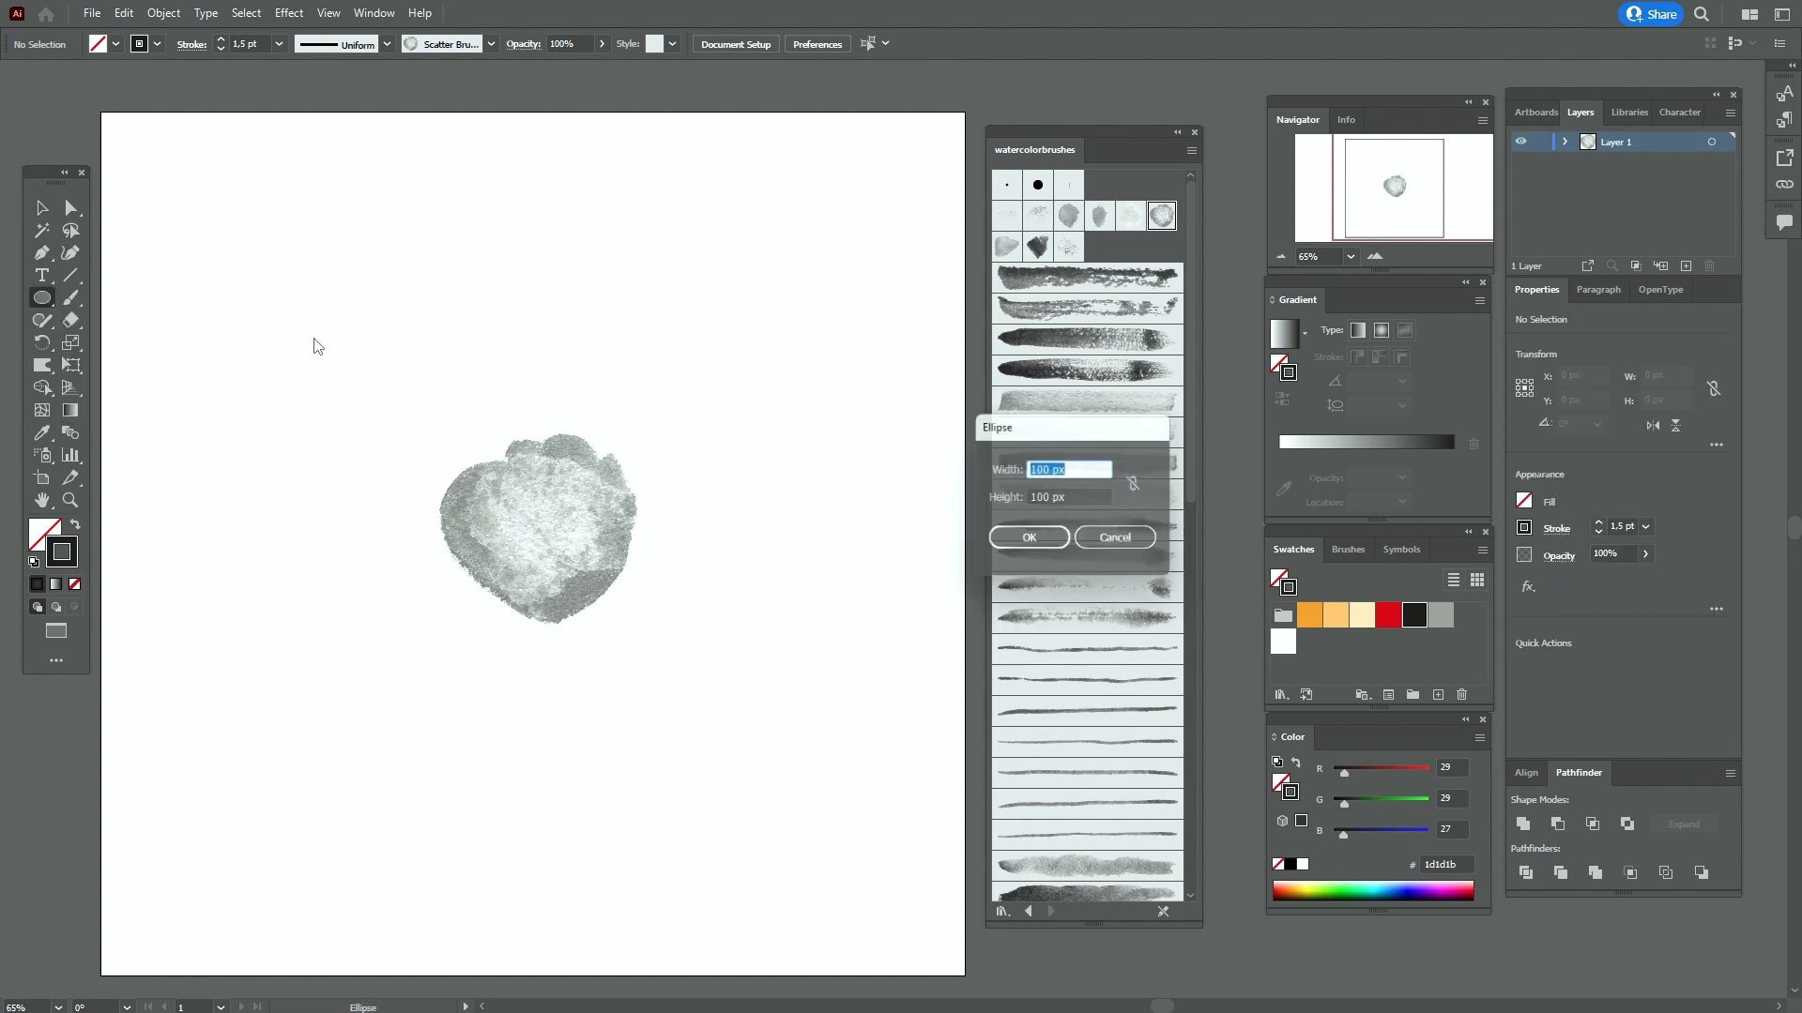
pyautogui.write('189')
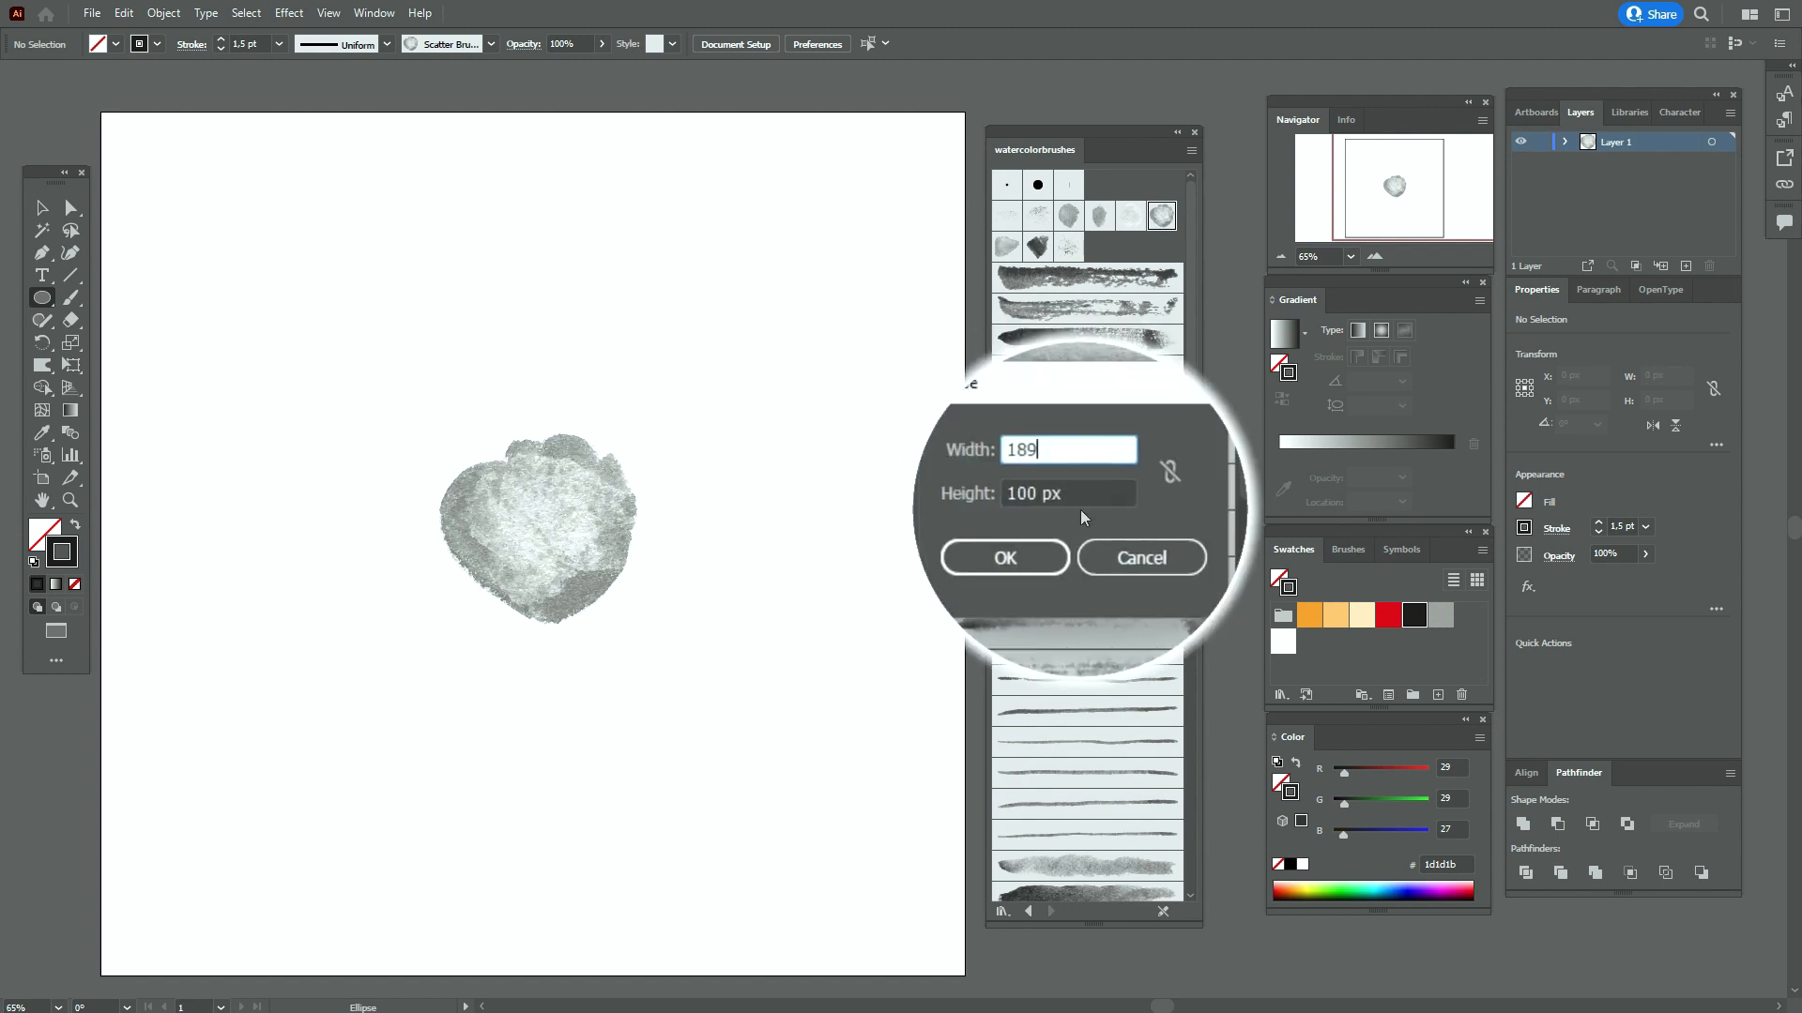
pyautogui.press('Tab')
pyautogui.write('1')
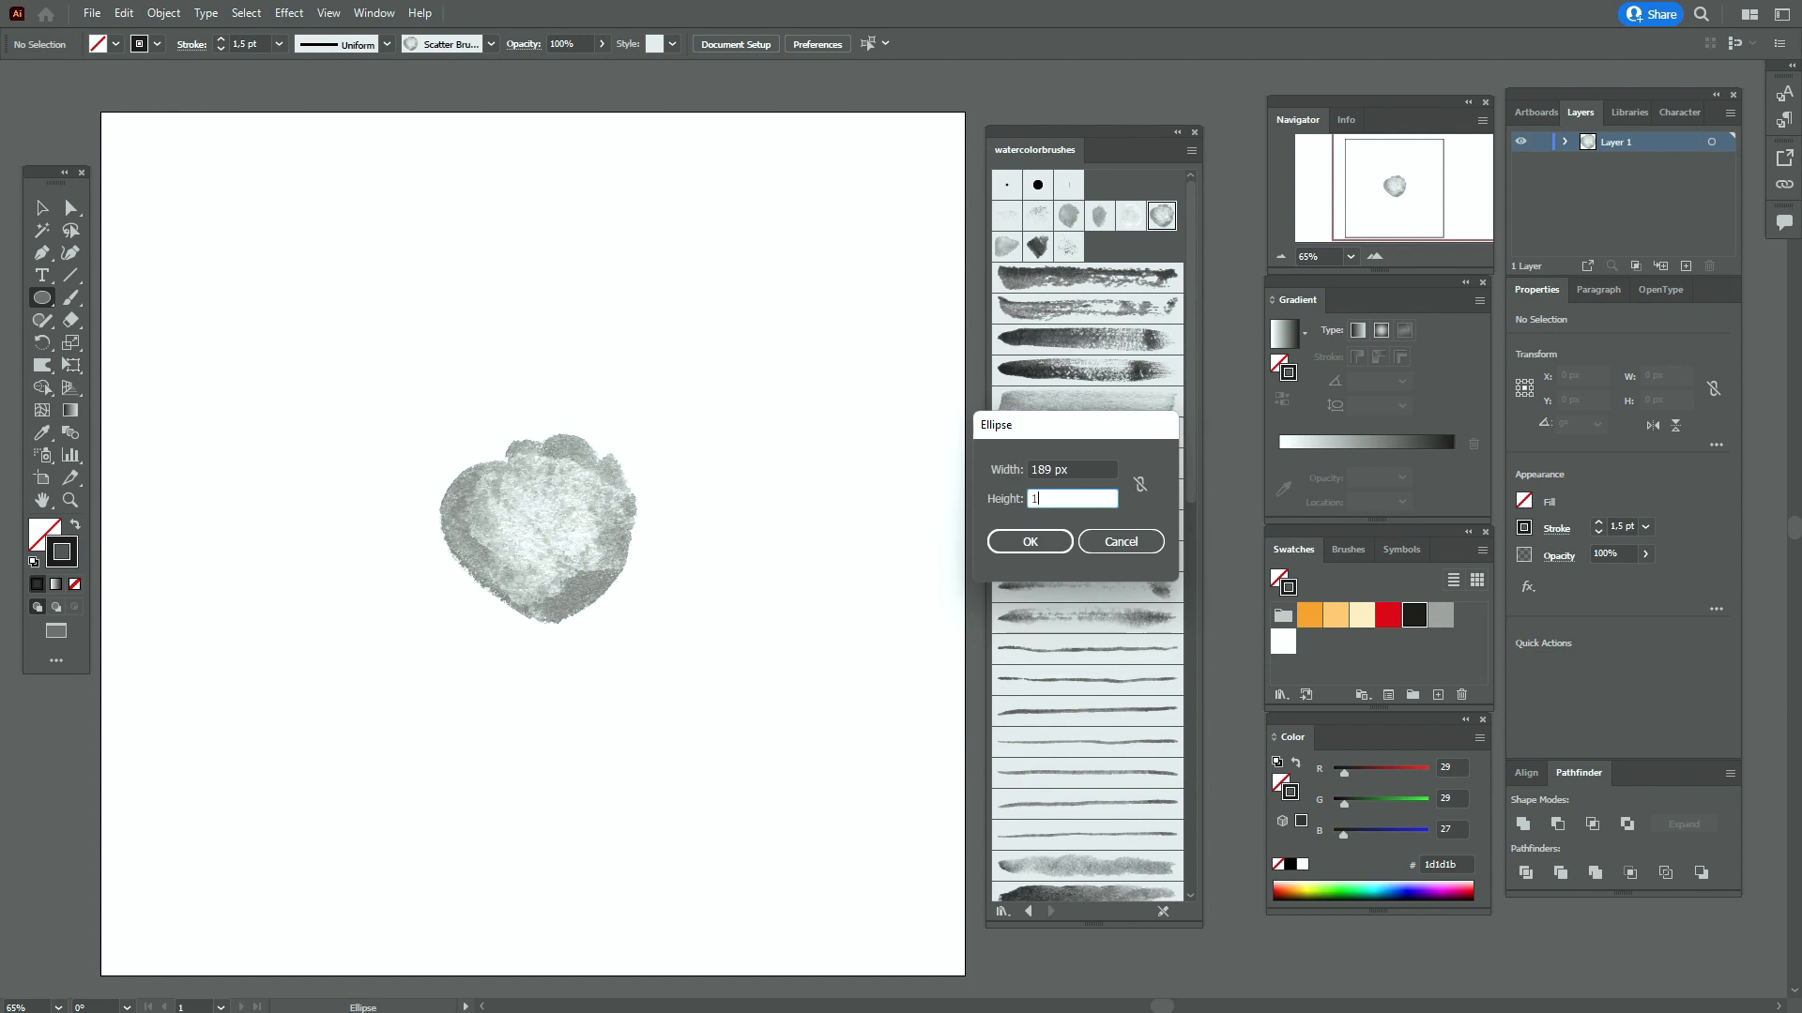
pyautogui.write('89')
pyautogui.click(1033, 542)
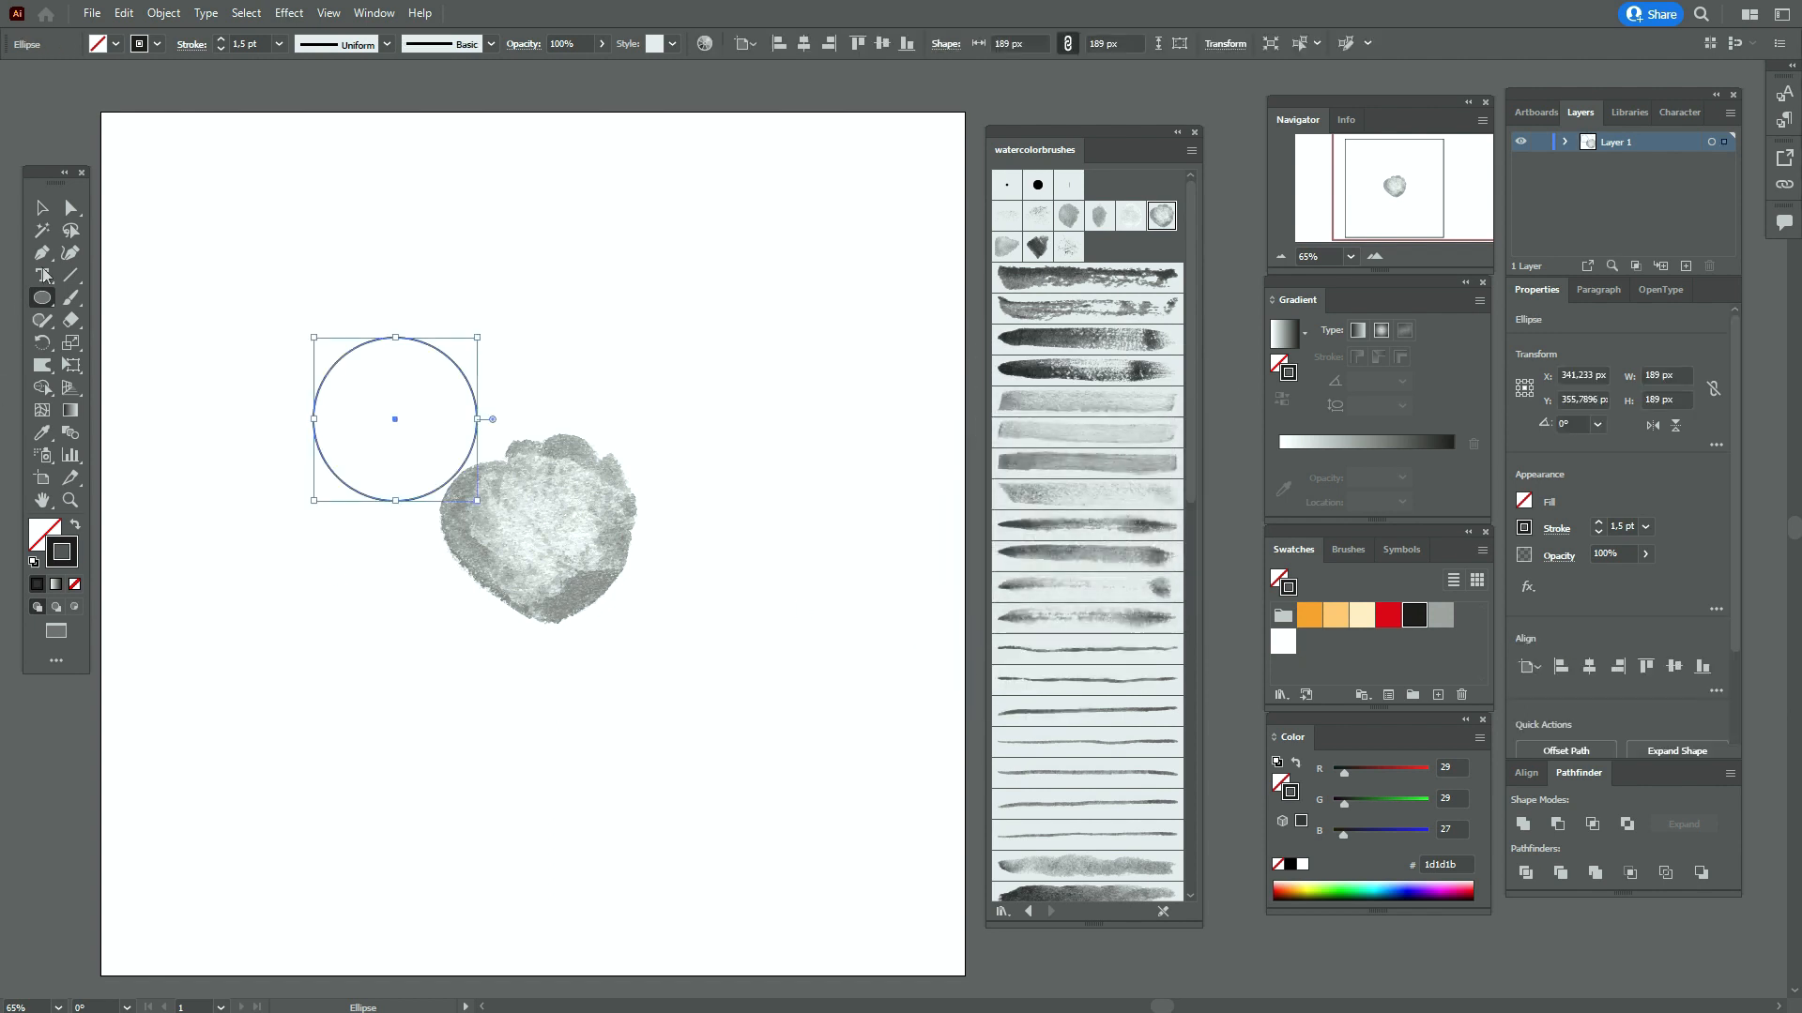
# Move the circle over the watercolor dab and nudge it until it sits within the dab's outline
pyautogui.click(43, 216)
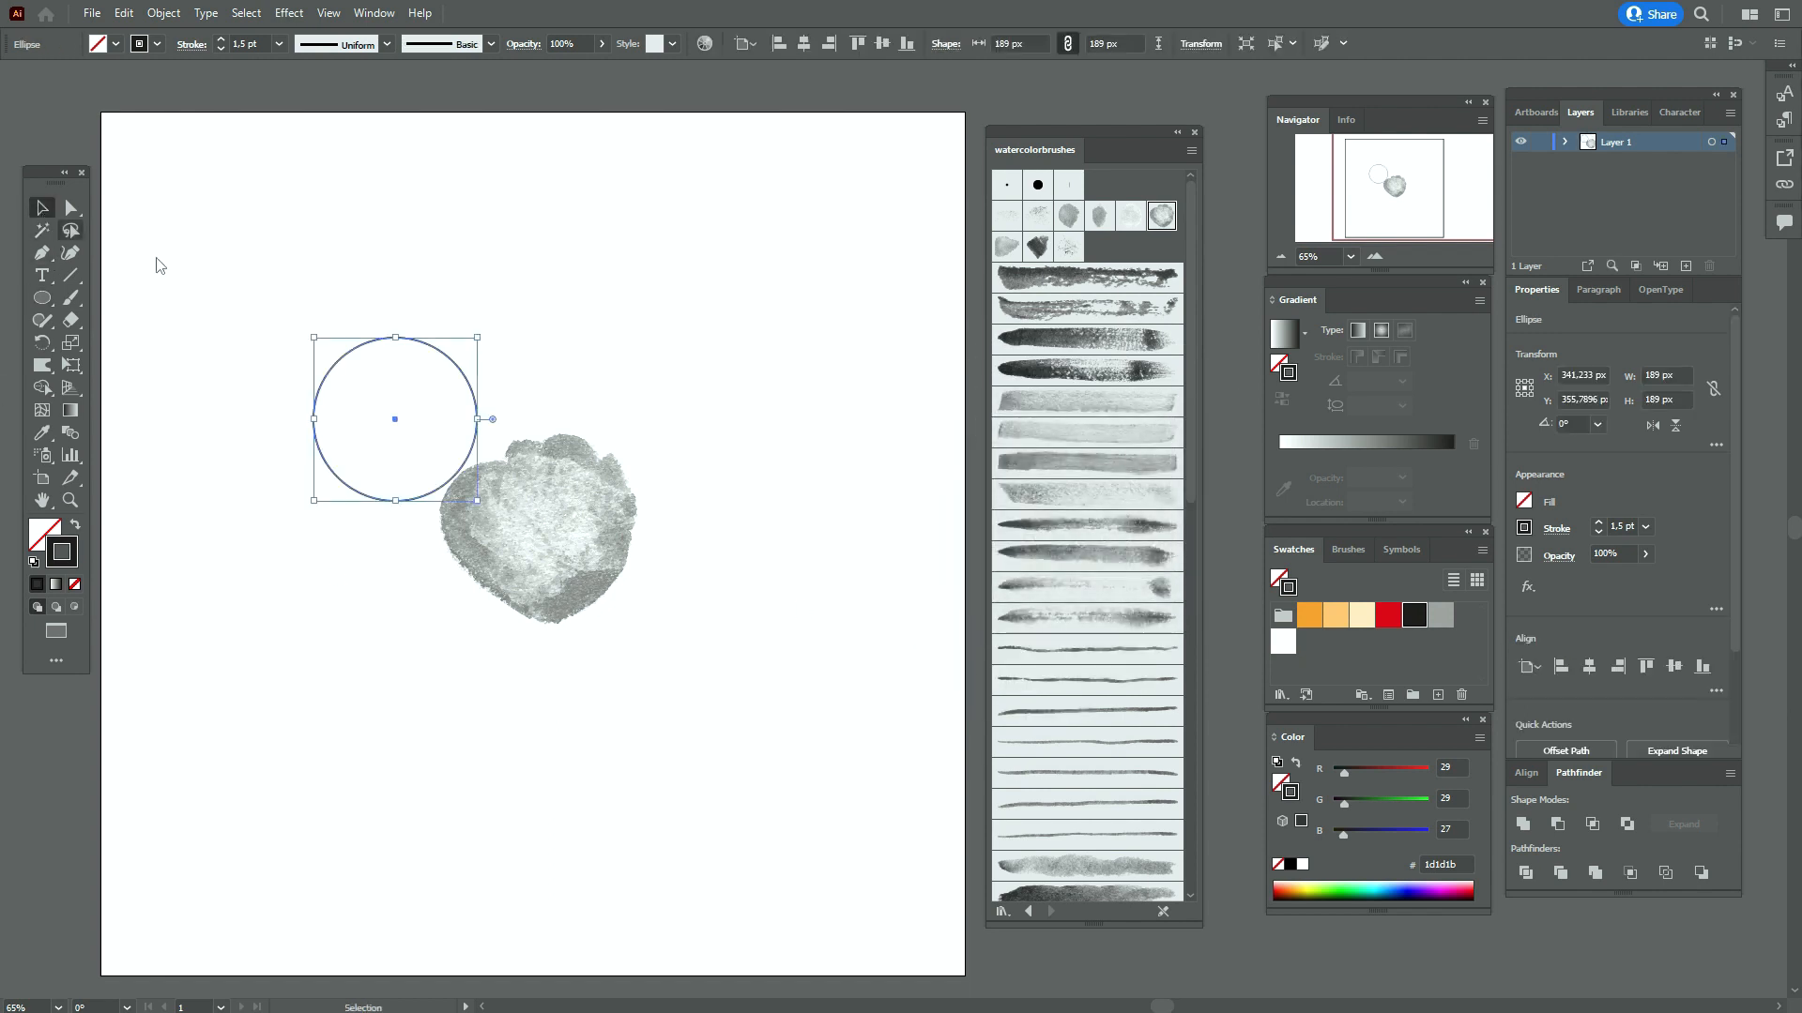
pyautogui.moveTo(397, 422); pyautogui.dragTo(548, 525)
pyautogui.press('Down')
pyautogui.press('Down')
pyautogui.press('Down')
pyautogui.press('Down')
pyautogui.press('Down')
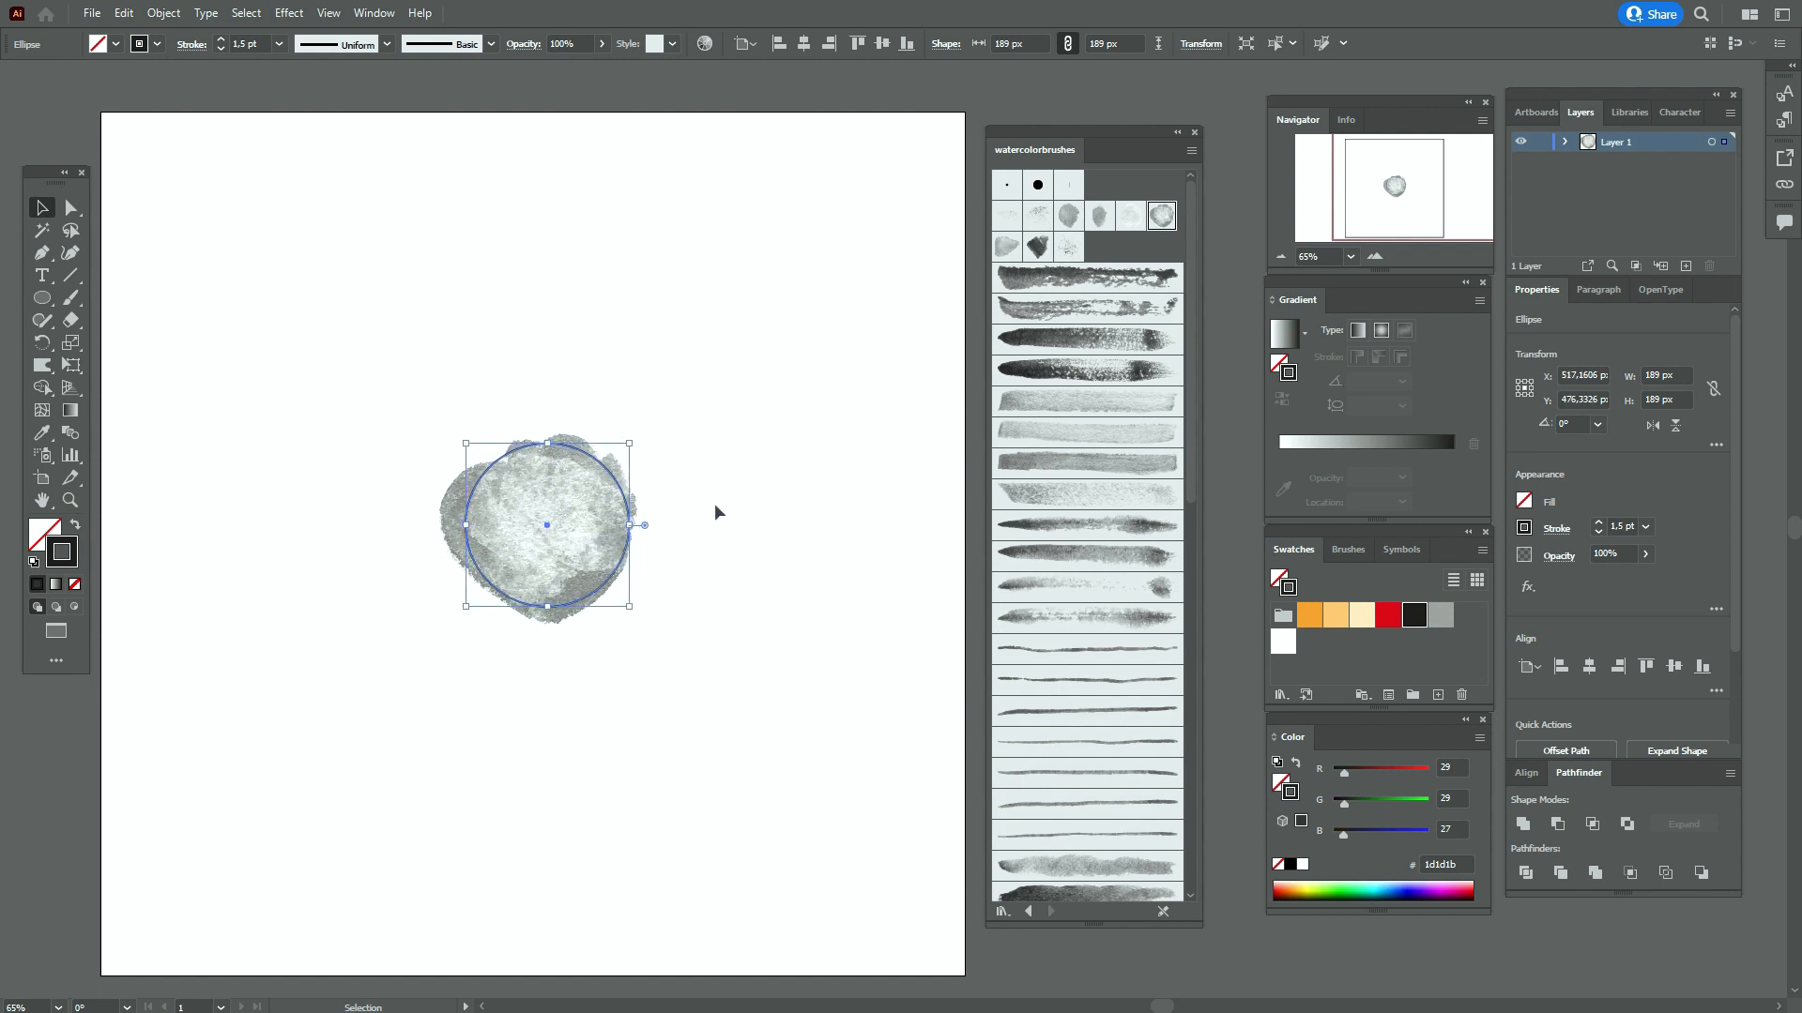
pyautogui.press('Left')
pyautogui.press('Down')
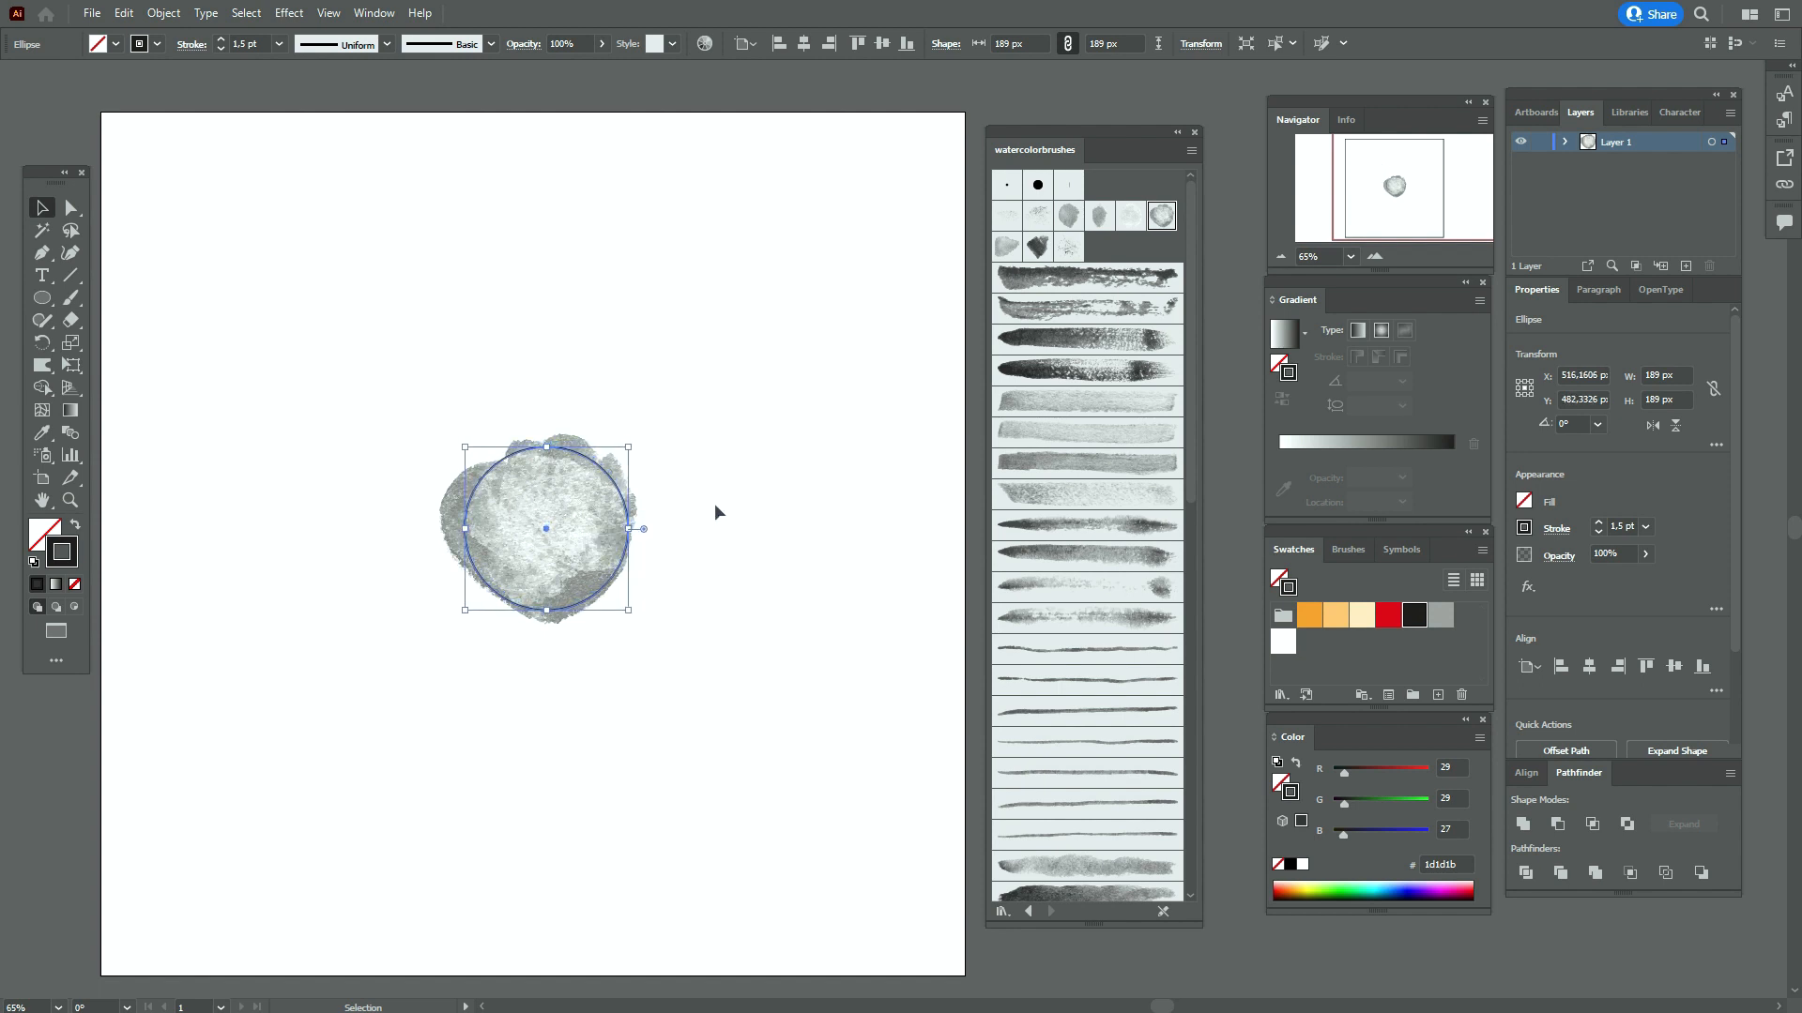
# Duplicate the circle and set the copy aside on the empty area above the dab
pyautogui.press('a')
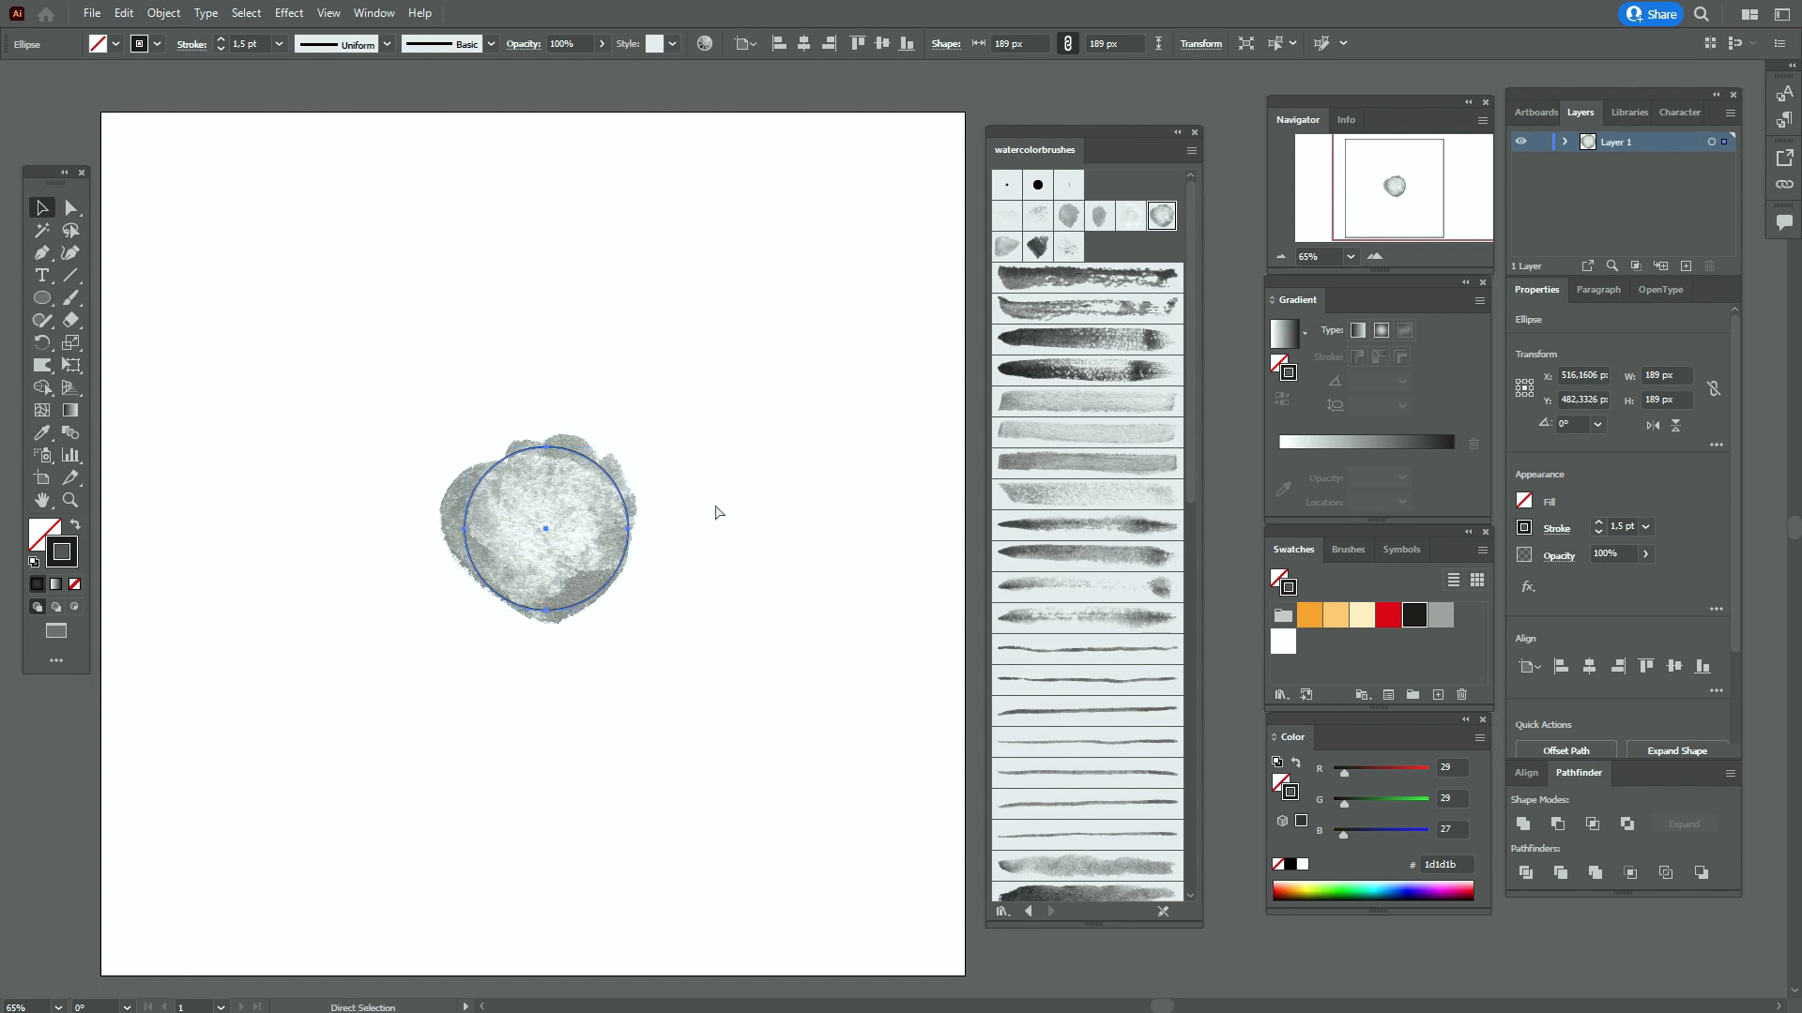
pyautogui.hotkey('ctrl', 'v')
pyautogui.press('v')
pyautogui.moveTo(933, 459); pyautogui.dragTo(695, 284)
# Make a clipping mask from the original circle and the watercolor dab
pyautogui.moveTo(393, 463); pyautogui.dragTo(742, 666)
pyautogui.rightClick(568, 566)
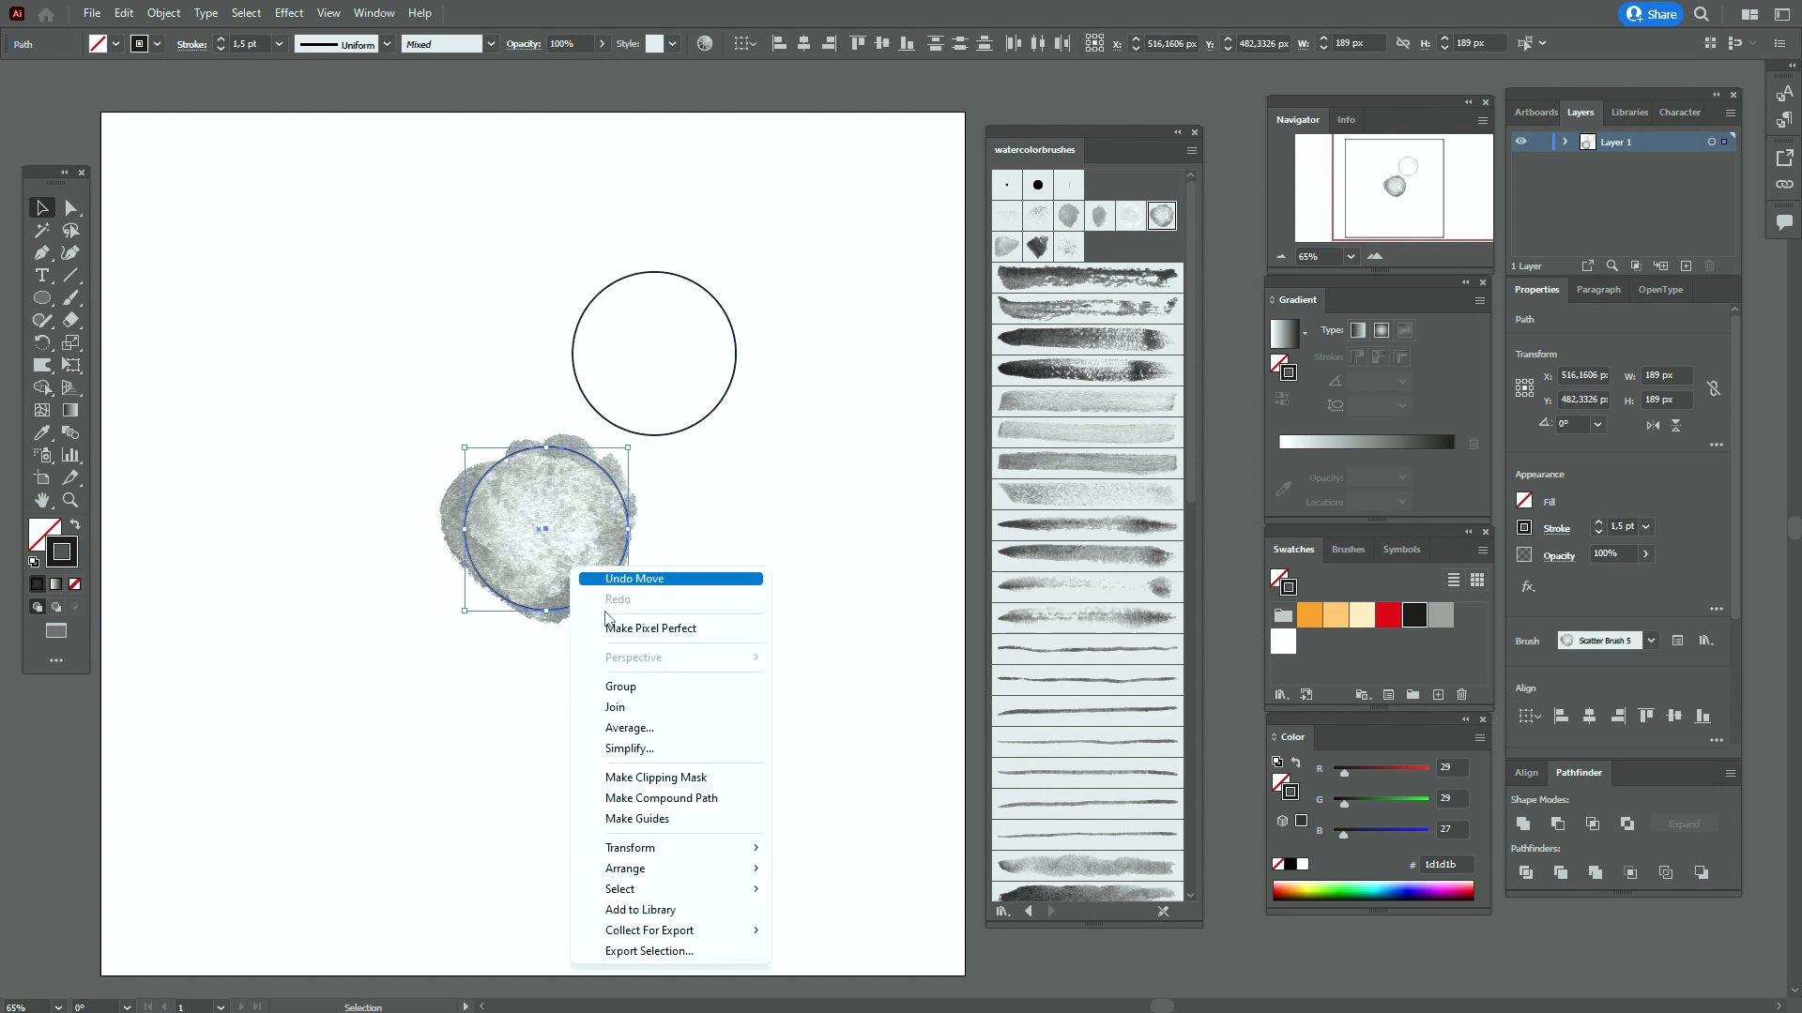
pyautogui.click(669, 781)
# Move the circle copy back over the clipped dab and create a smaller inner circle with an Offset Path of -10 px
pyautogui.moveTo(690, 433); pyautogui.dragTo(582, 613)
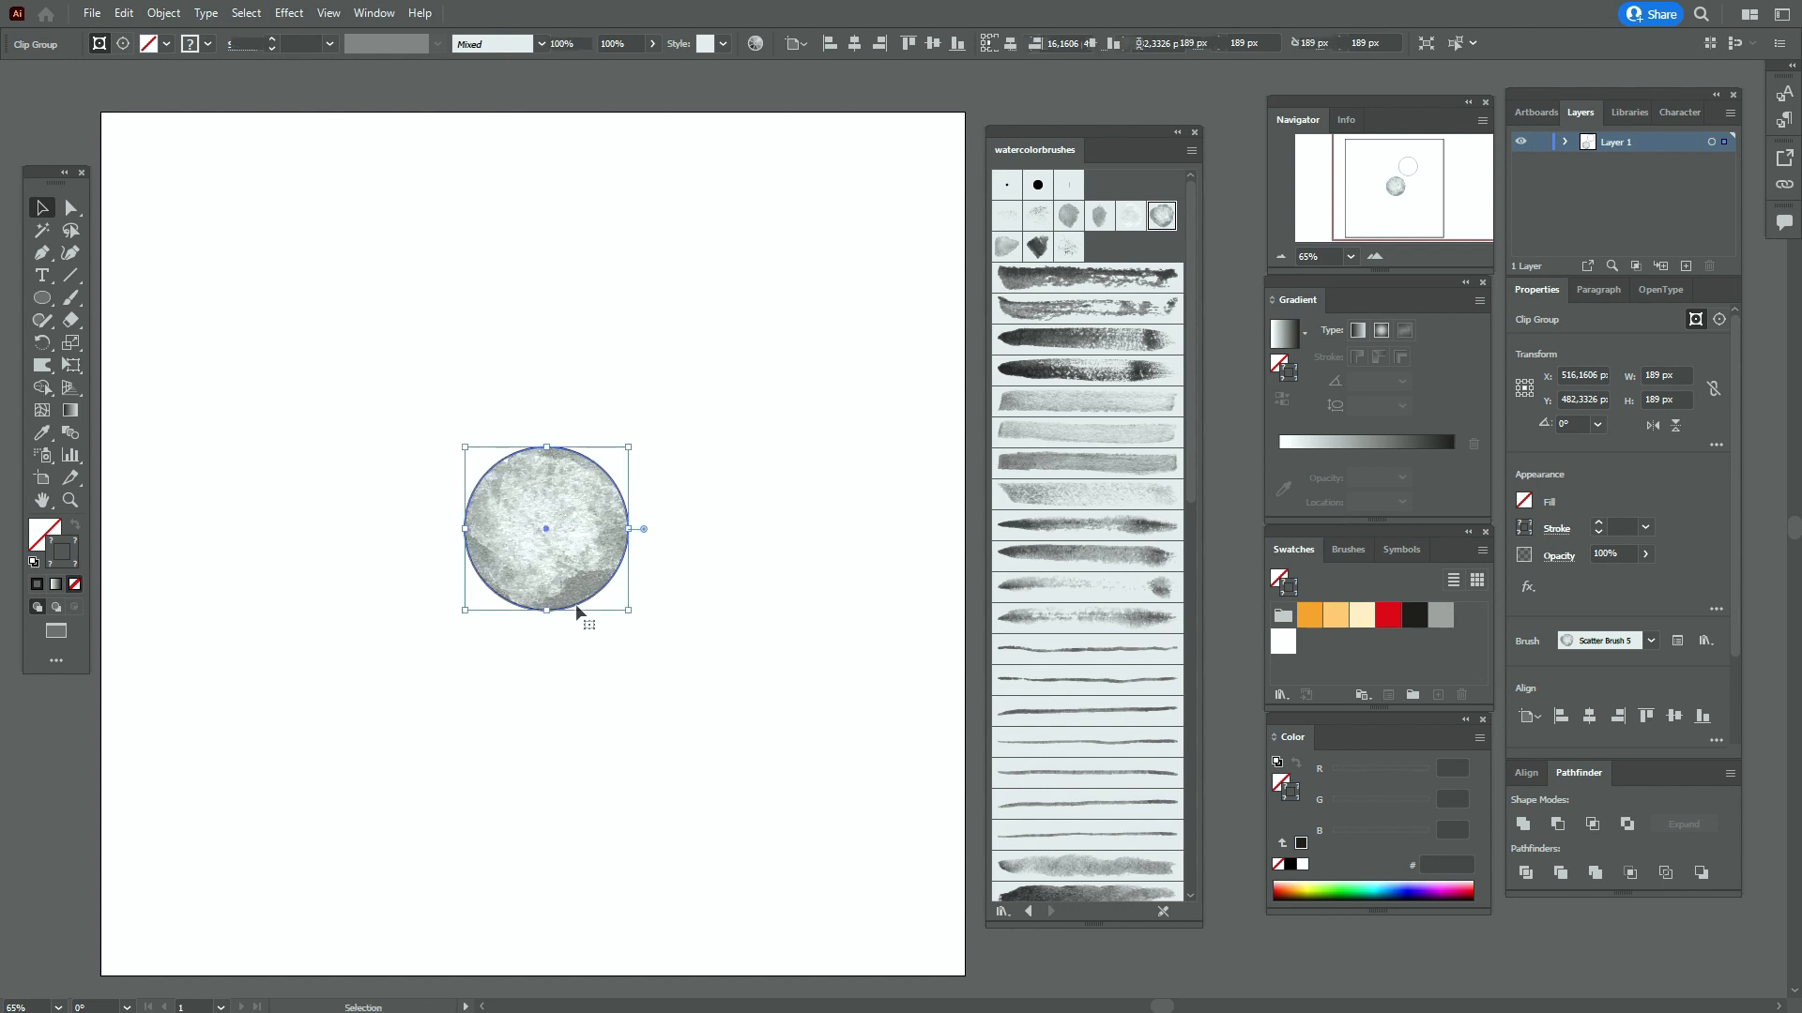
pyautogui.click(164, 14)
pyautogui.moveTo(373, 469)
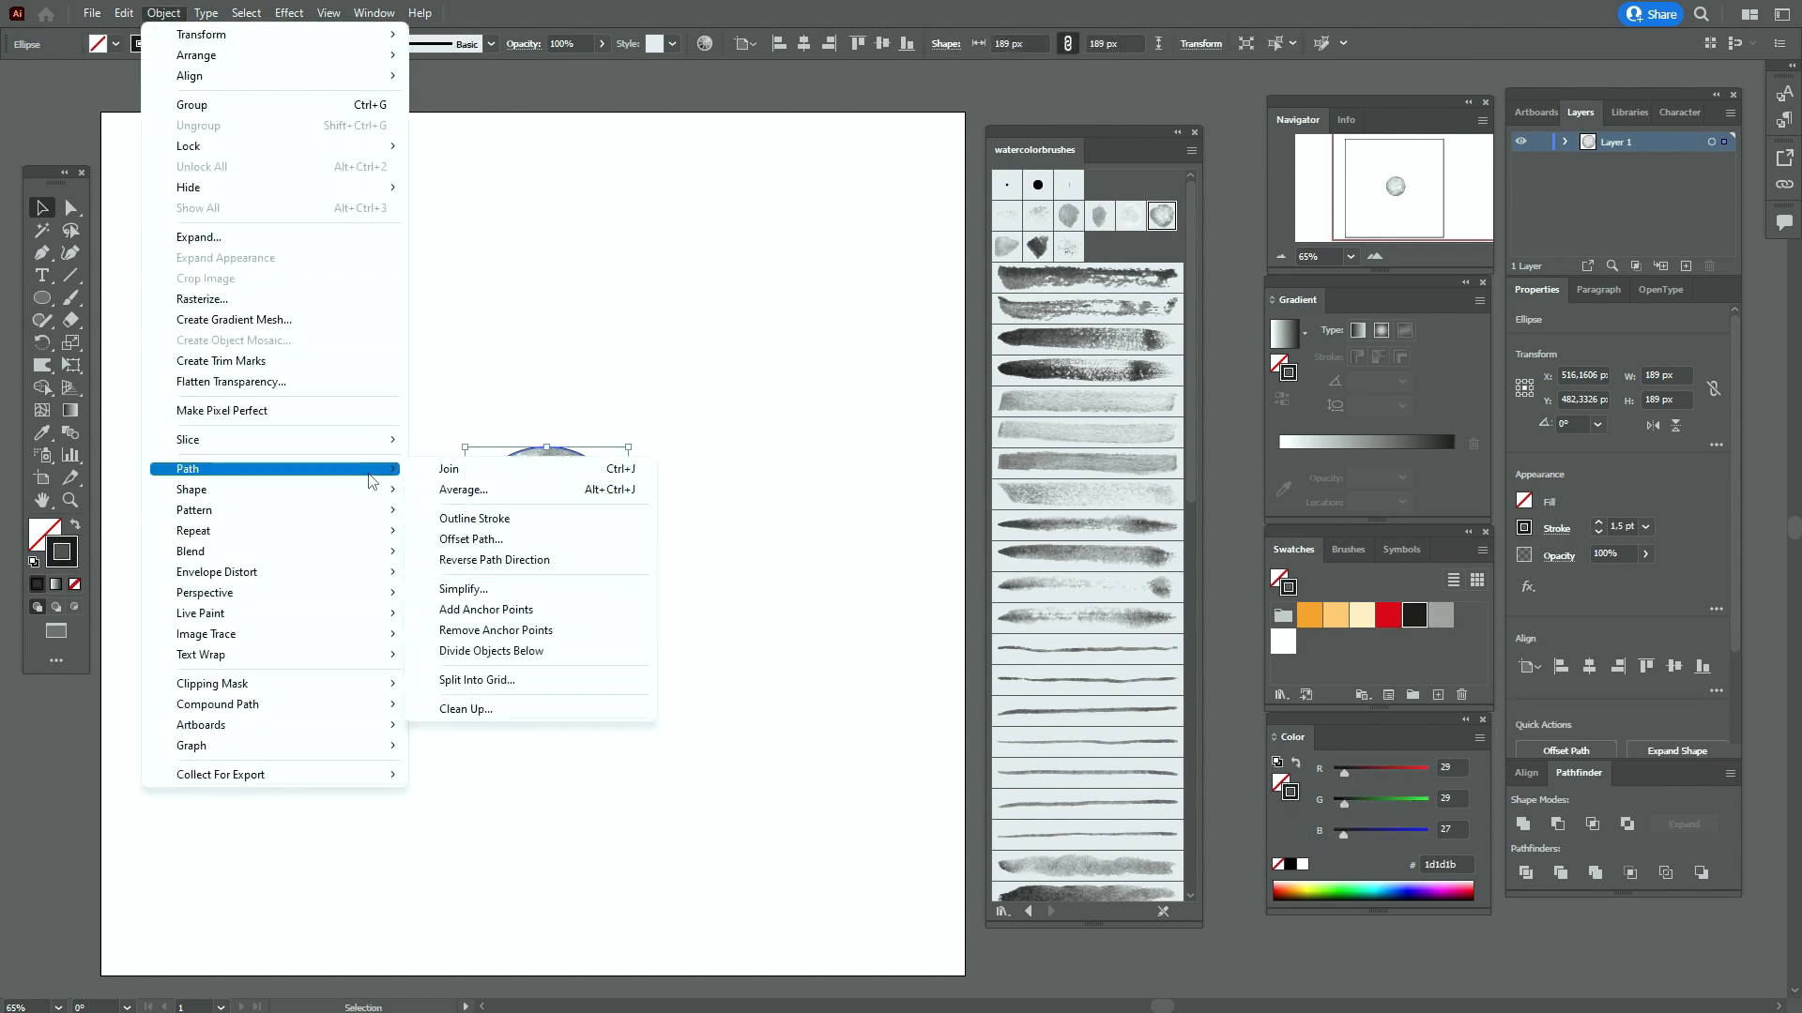
pyautogui.click(497, 540)
pyautogui.write('-10')
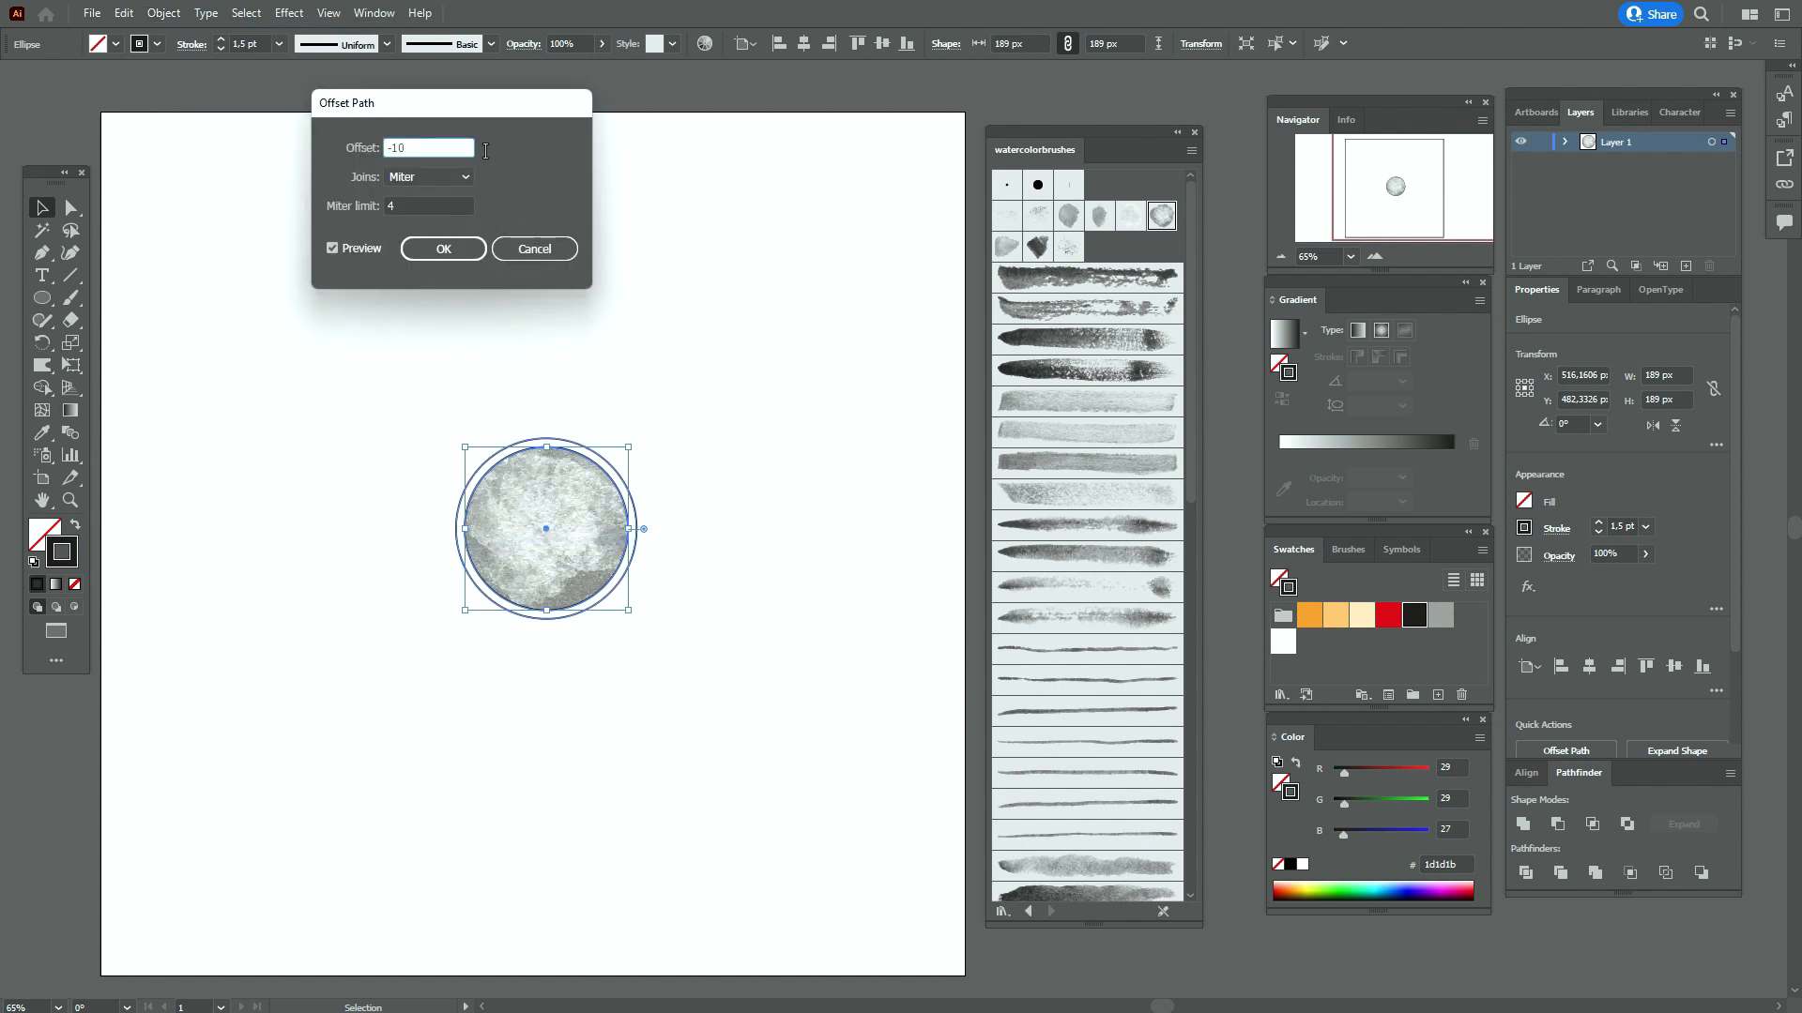
pyautogui.click(467, 260)
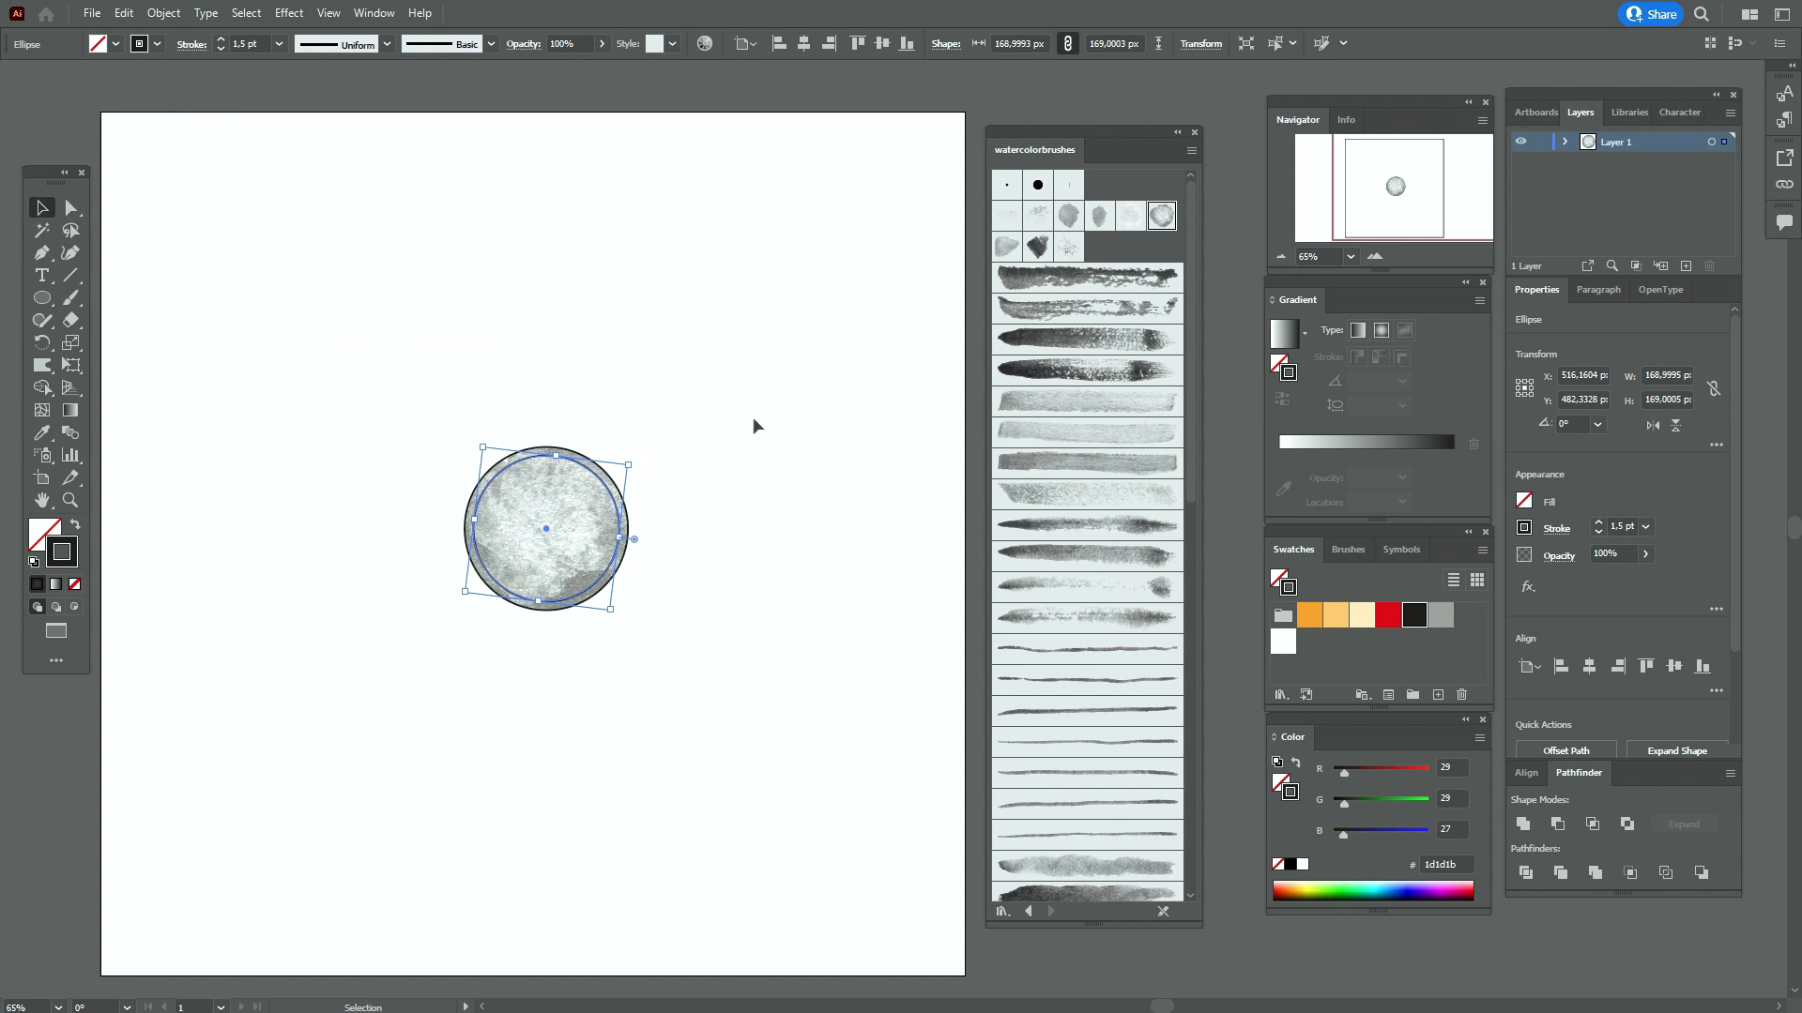
pyautogui.click(792, 510)
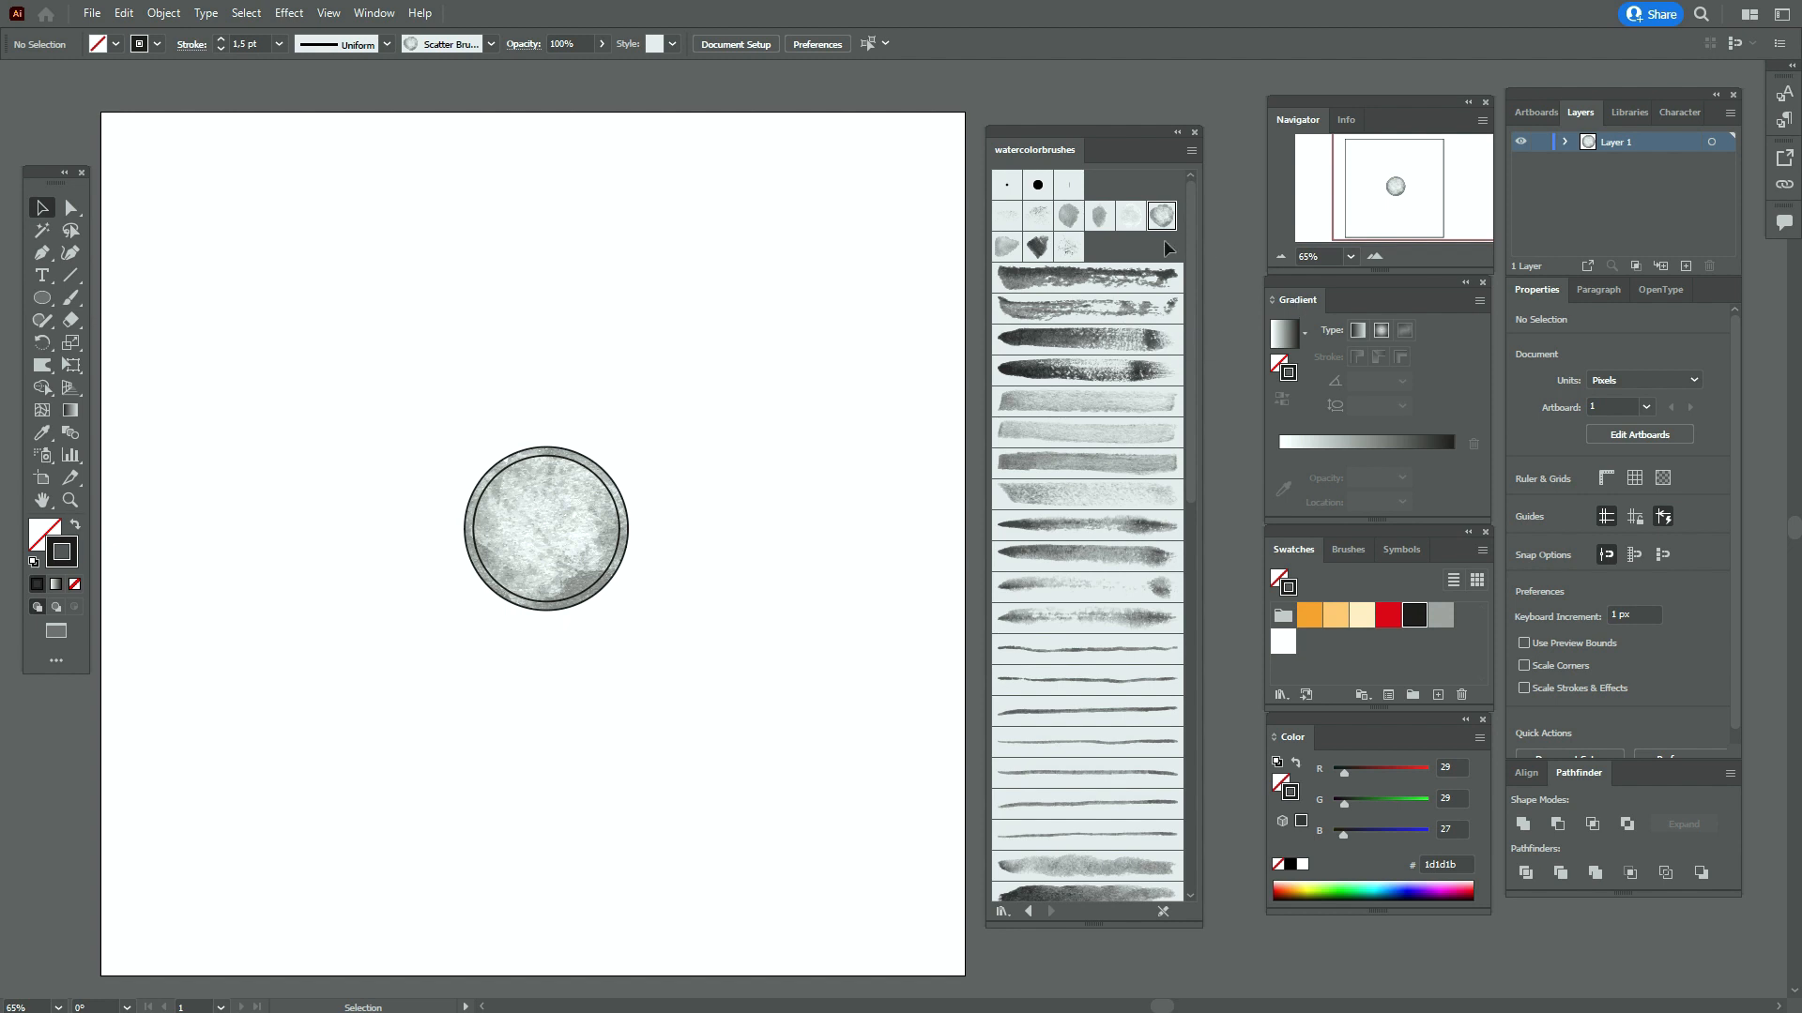
# Paint a cream (R=255 G=229 B=183) Scatter Brush 5 dab beside the round object and set its stroke to 1.5 pt
pyautogui.click(1362, 615)
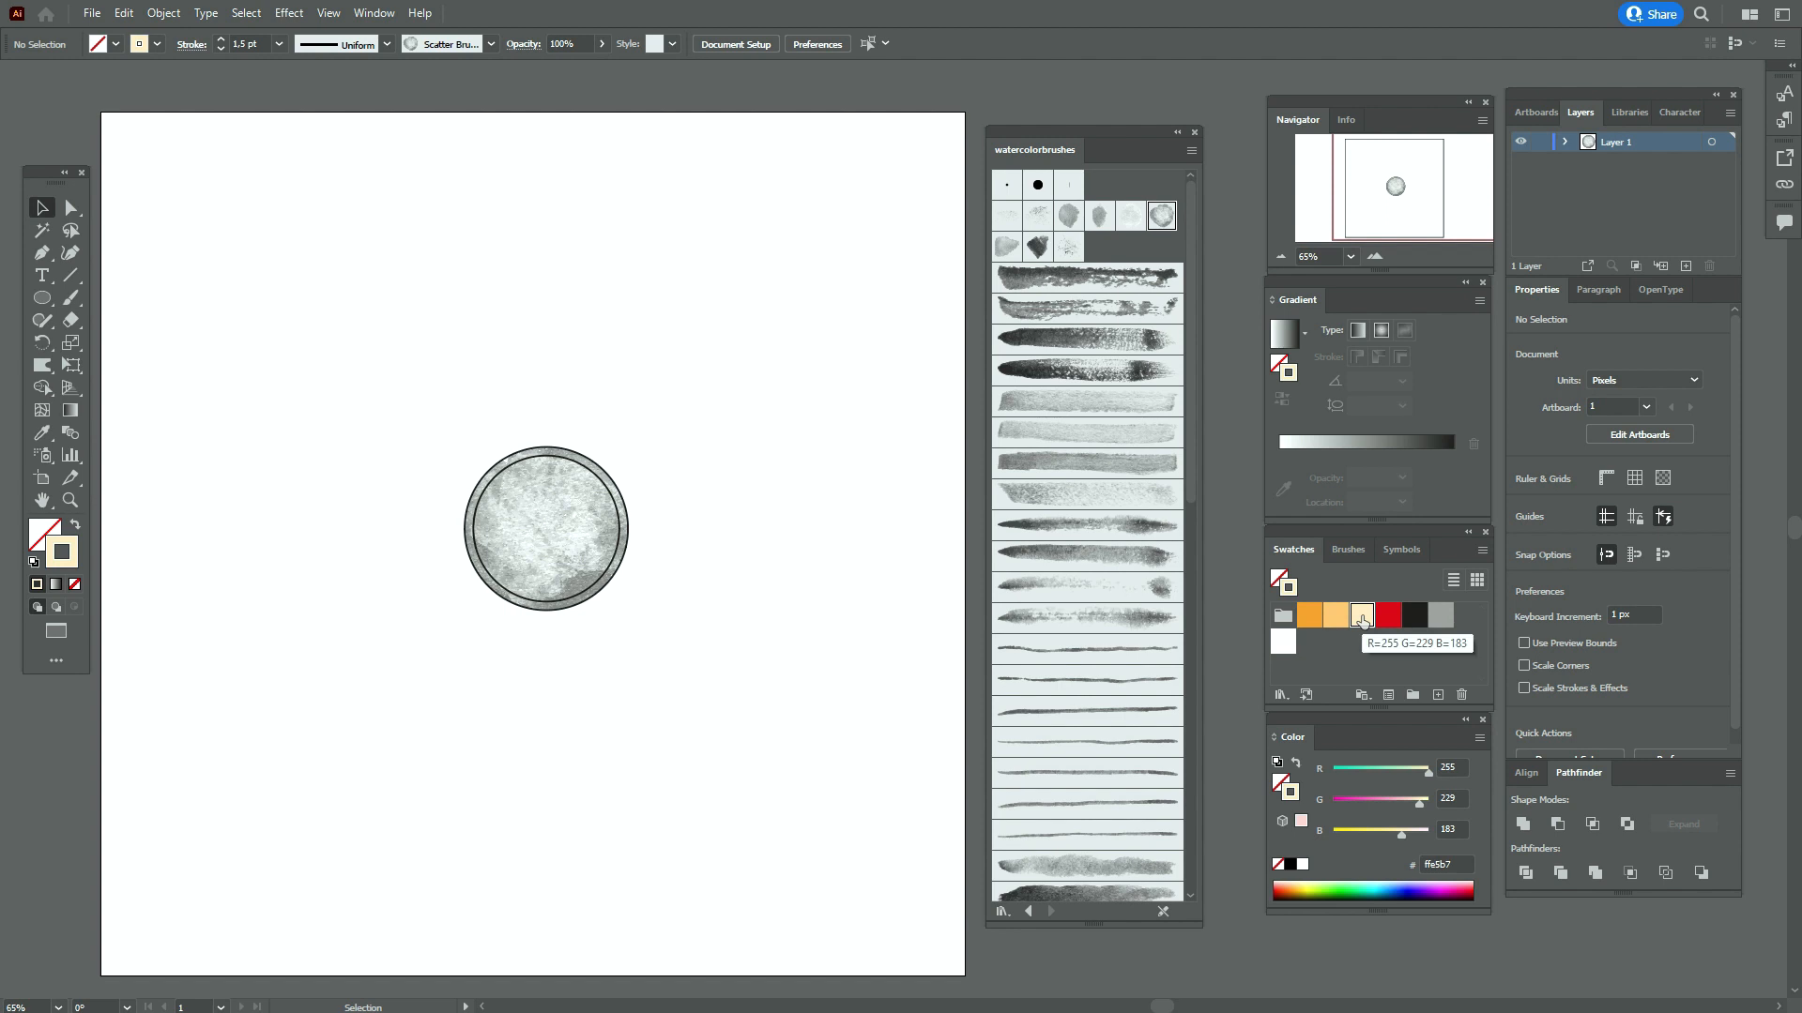
pyautogui.click(70, 299)
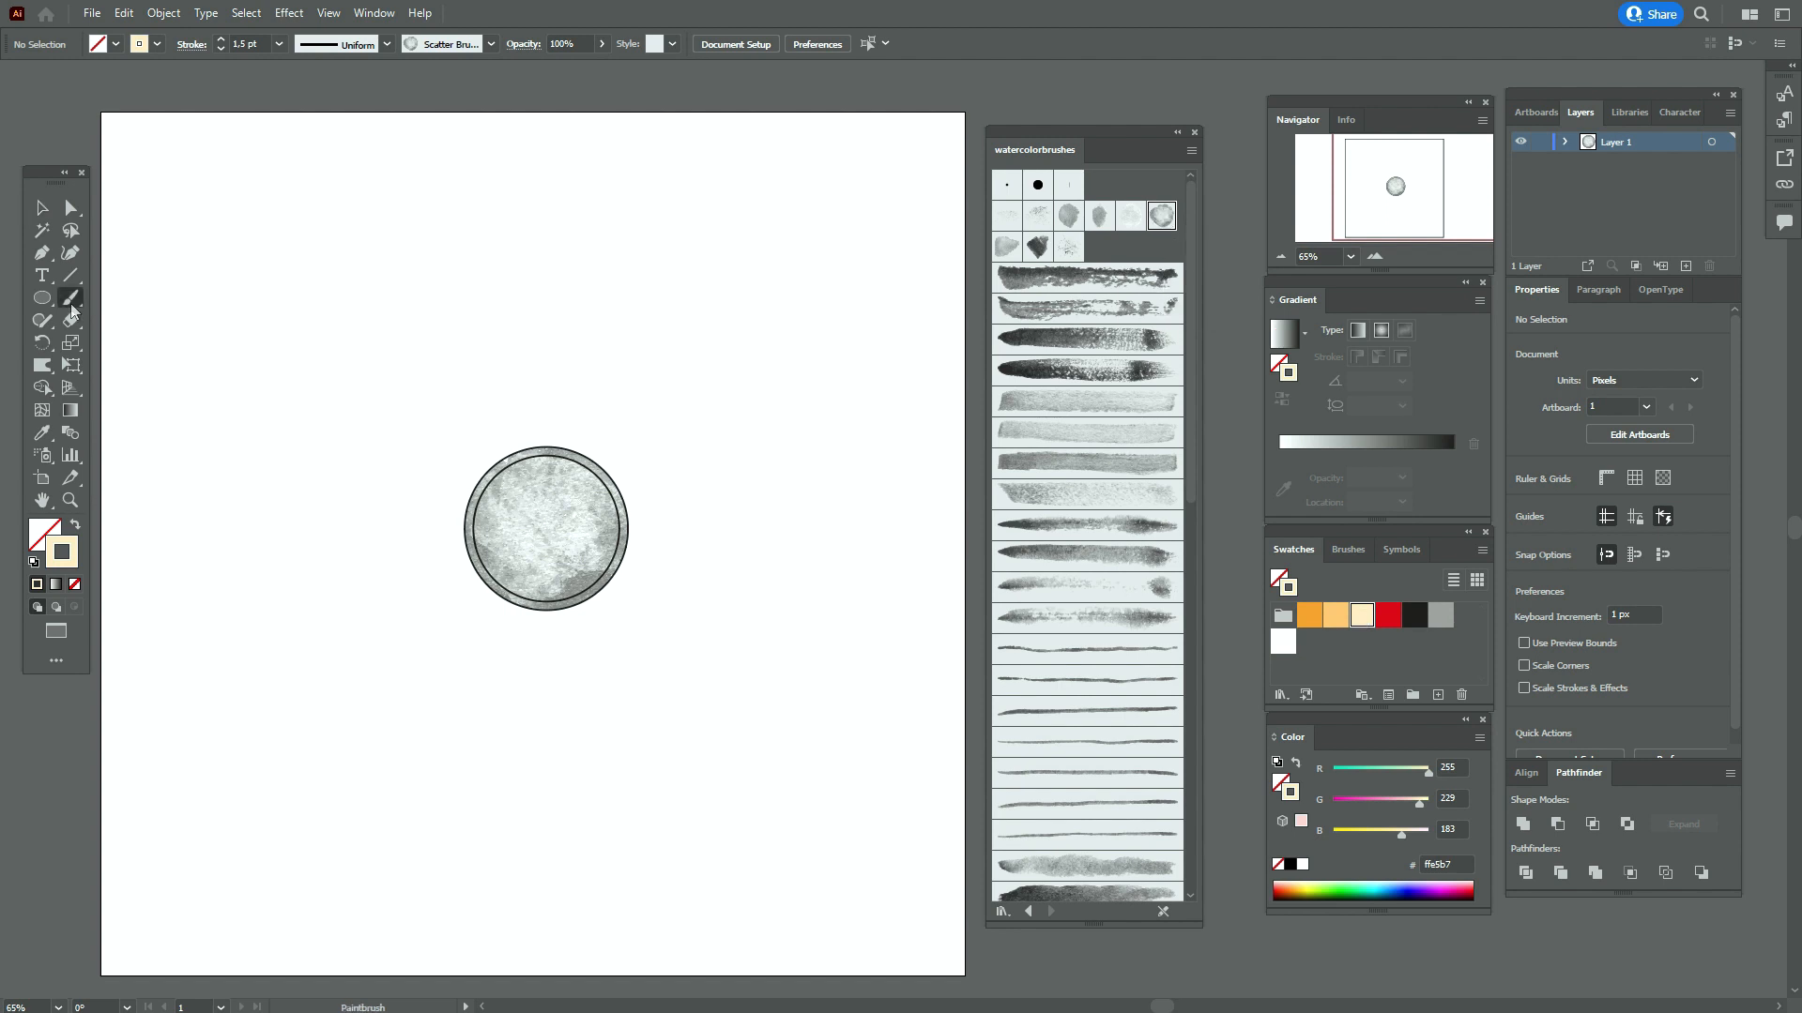
pyautogui.click(740, 514)
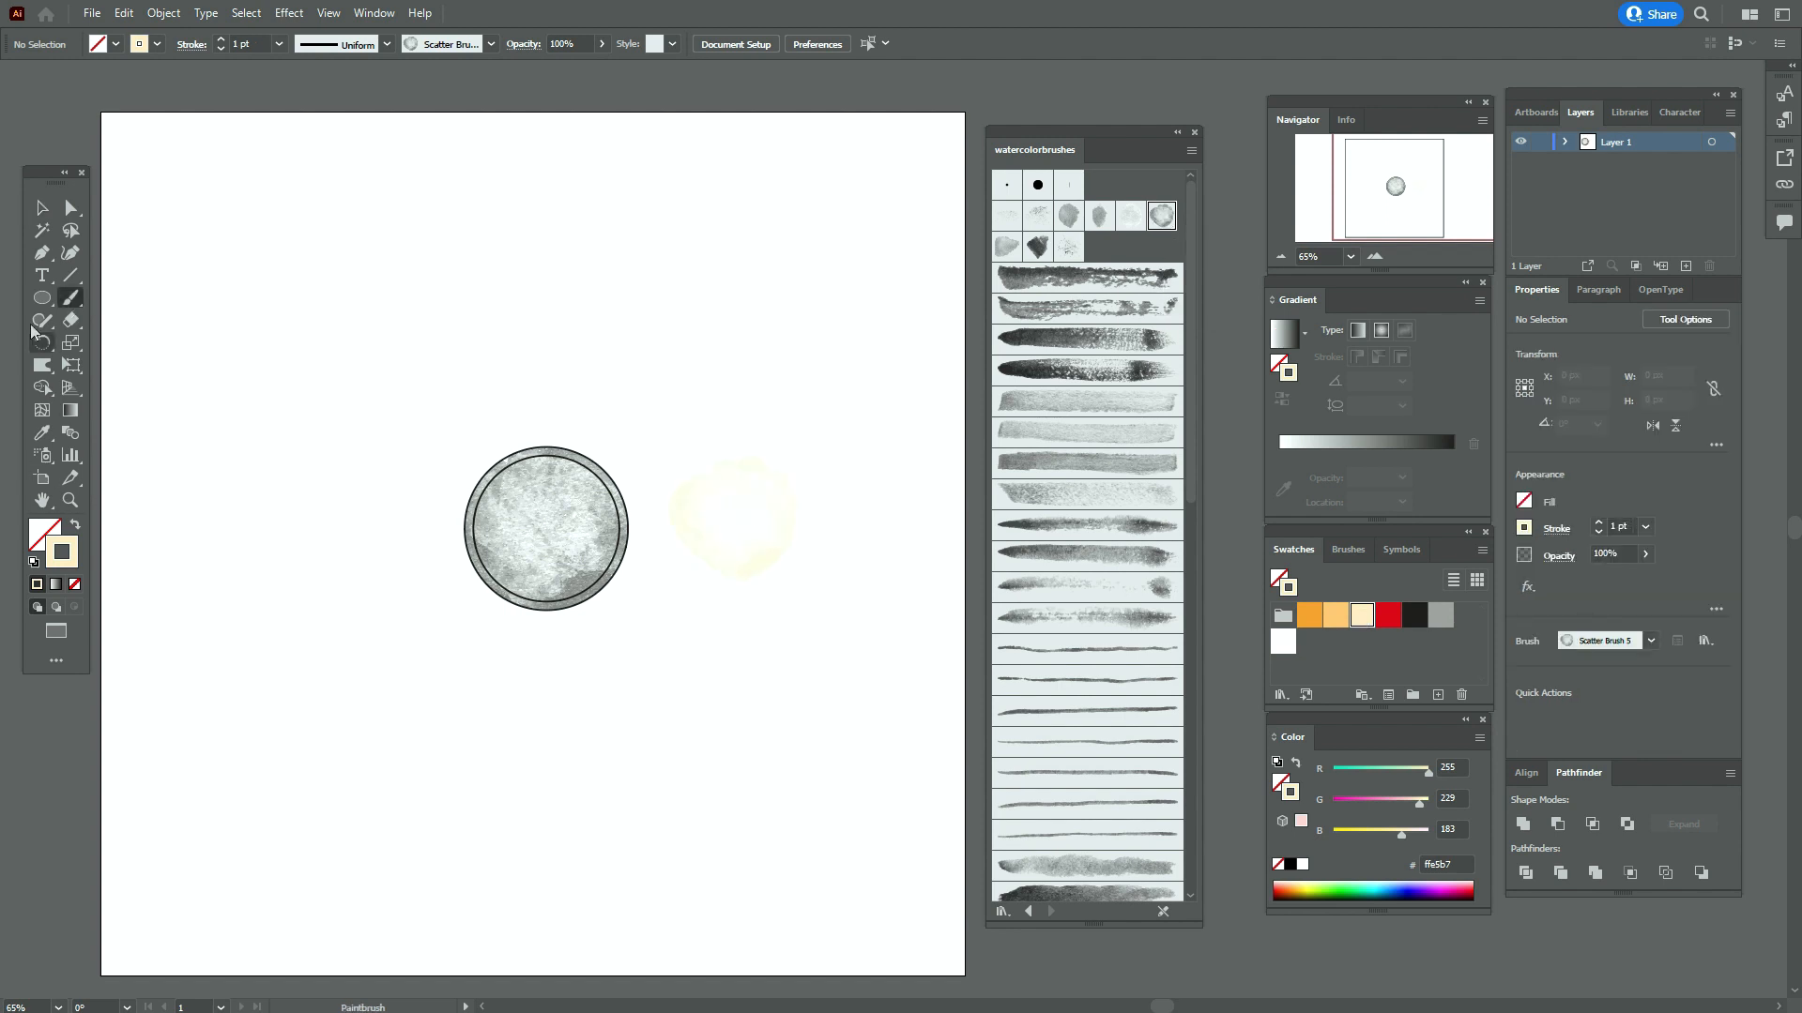
pyautogui.click(44, 214)
pyautogui.click(733, 517)
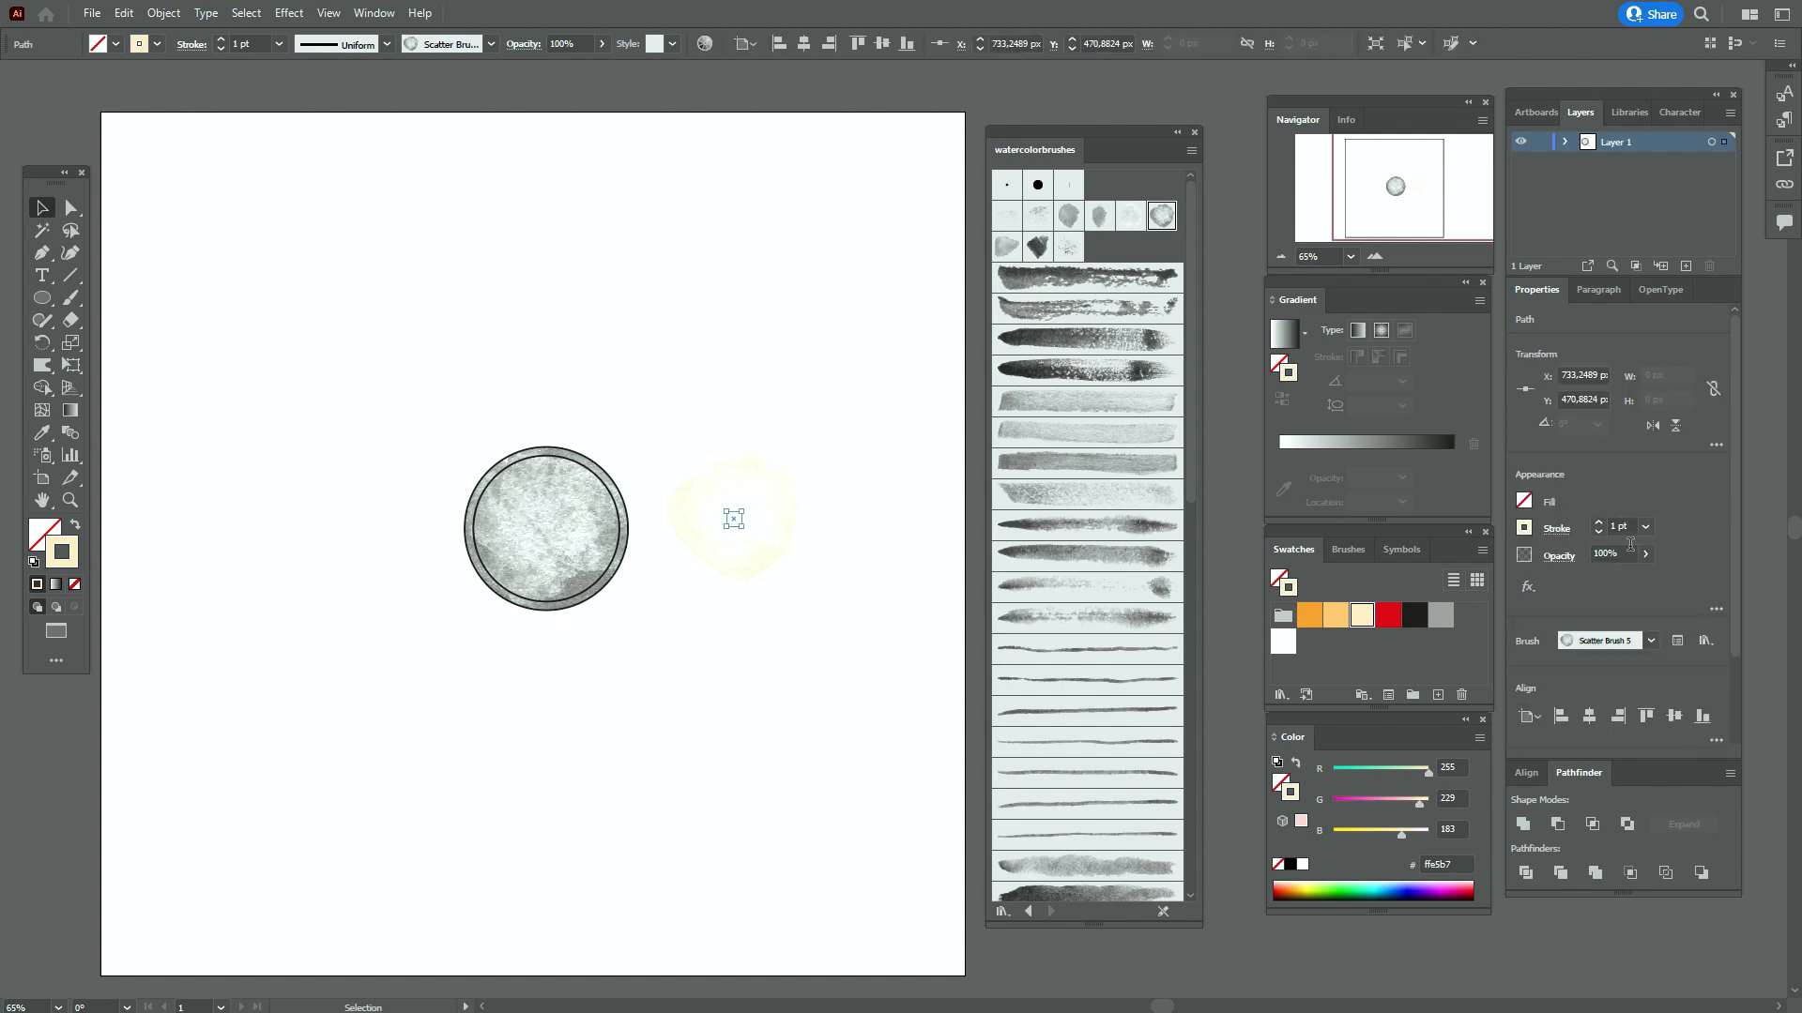
pyautogui.doubleClick(1611, 528)
pyautogui.write('1')
pyautogui.press('Return')
# Bring the inner circle to the front and center the cream dab beneath it over the round object
pyautogui.moveTo(797, 531)
pyautogui.mouseDown()
pyautogui.moveTo(652, 538)
pyautogui.moveTo(738, 538)
pyautogui.mouseUp()
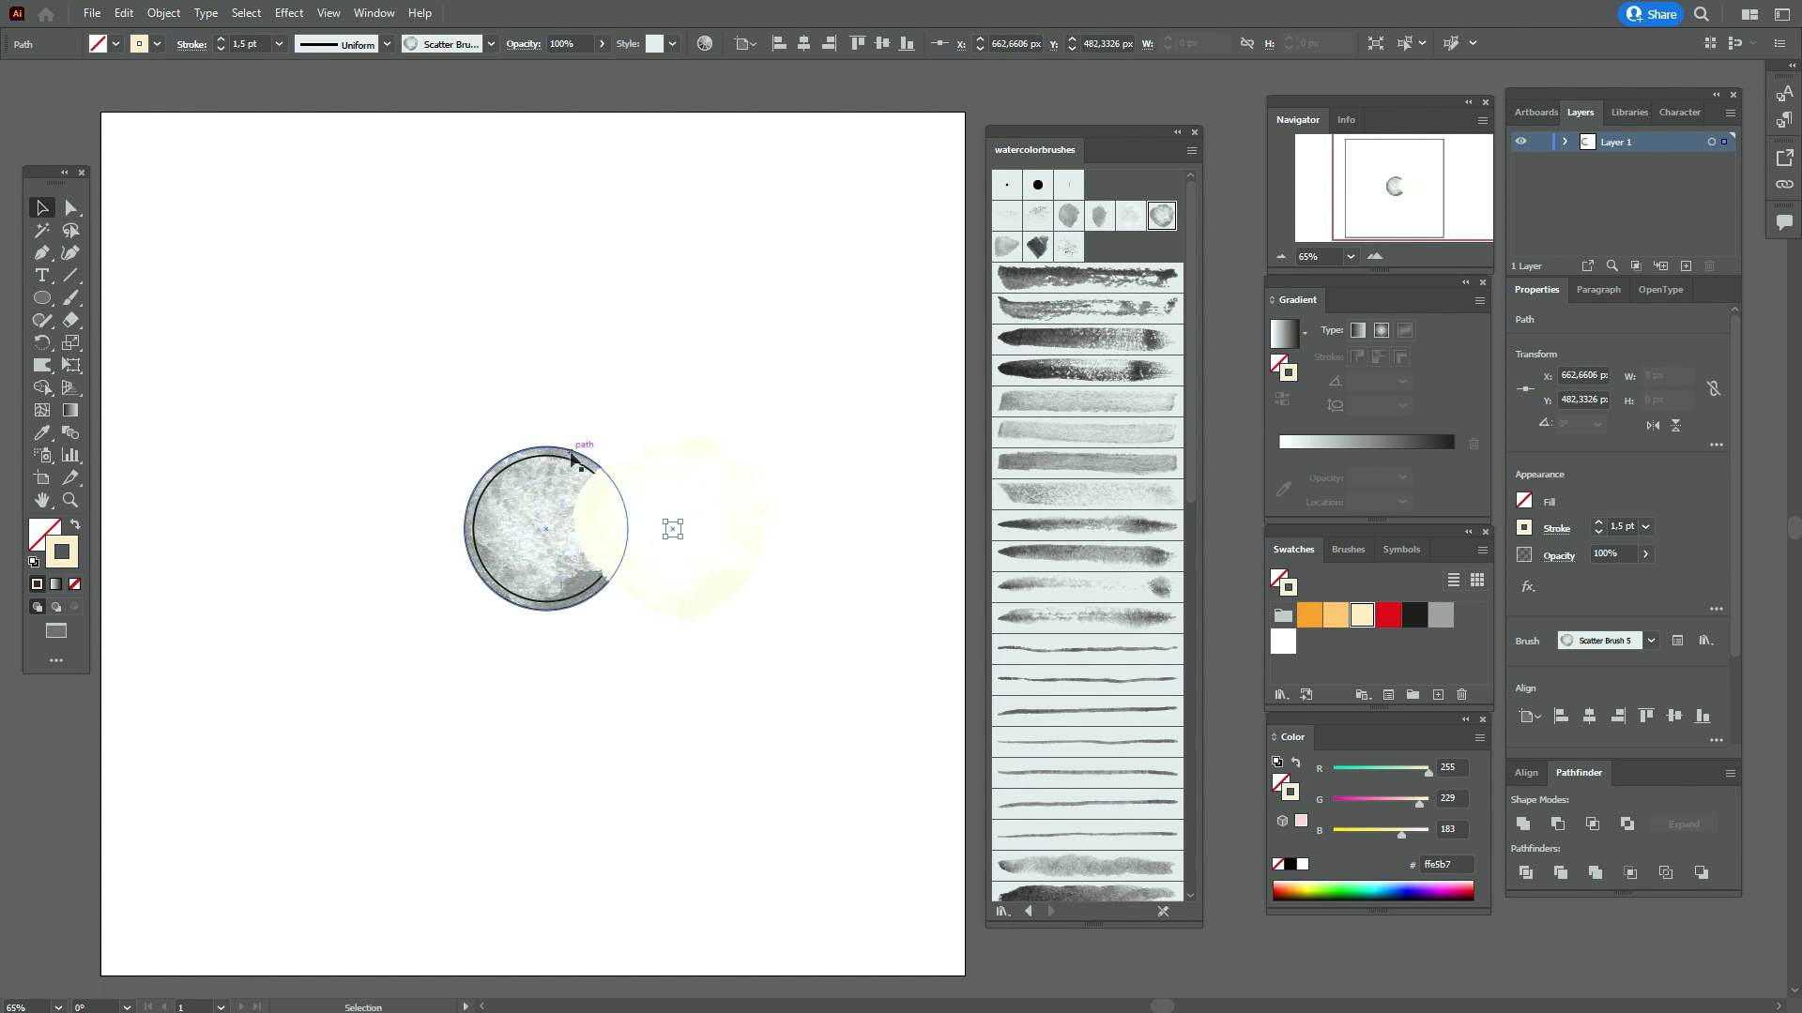
pyautogui.click(568, 461)
pyautogui.rightClick(569, 459)
pyautogui.moveTo(732, 808)
pyautogui.click(805, 811)
pyautogui.moveTo(735, 554); pyautogui.dragTo(587, 543)
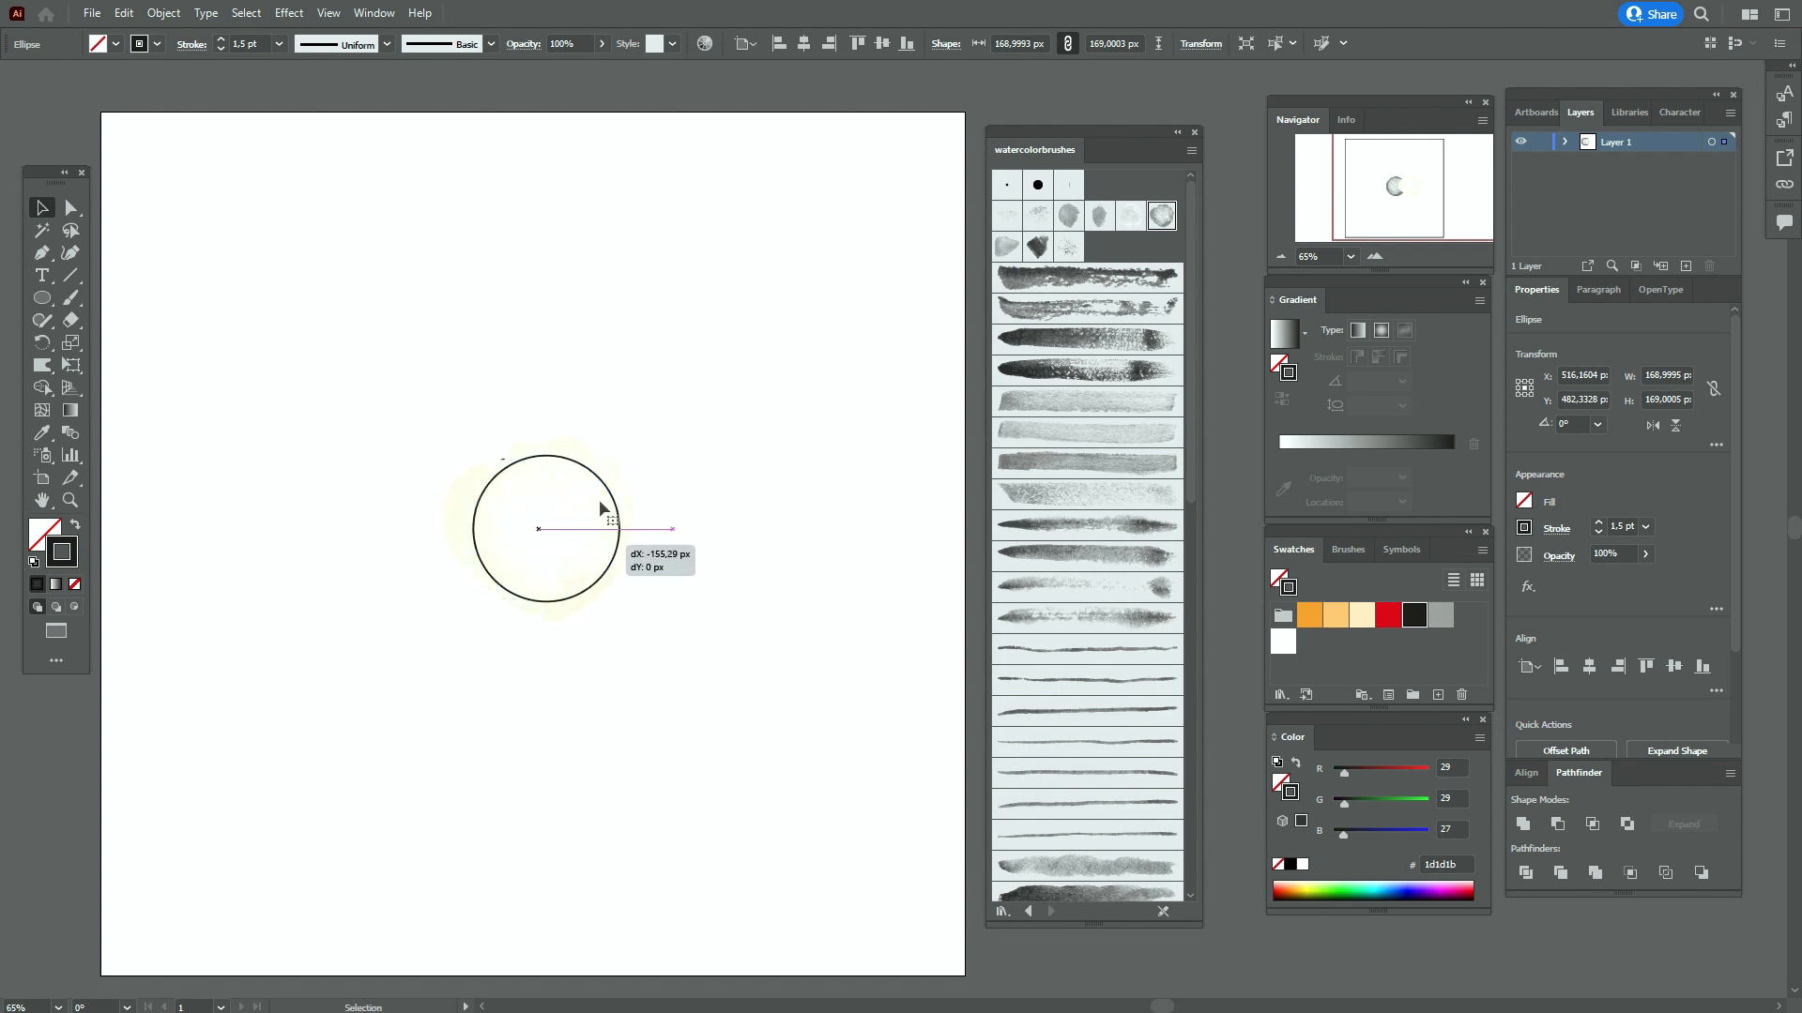
# Make a clipping mask from the inner circle and the cream dab
pyautogui.click(601, 483)
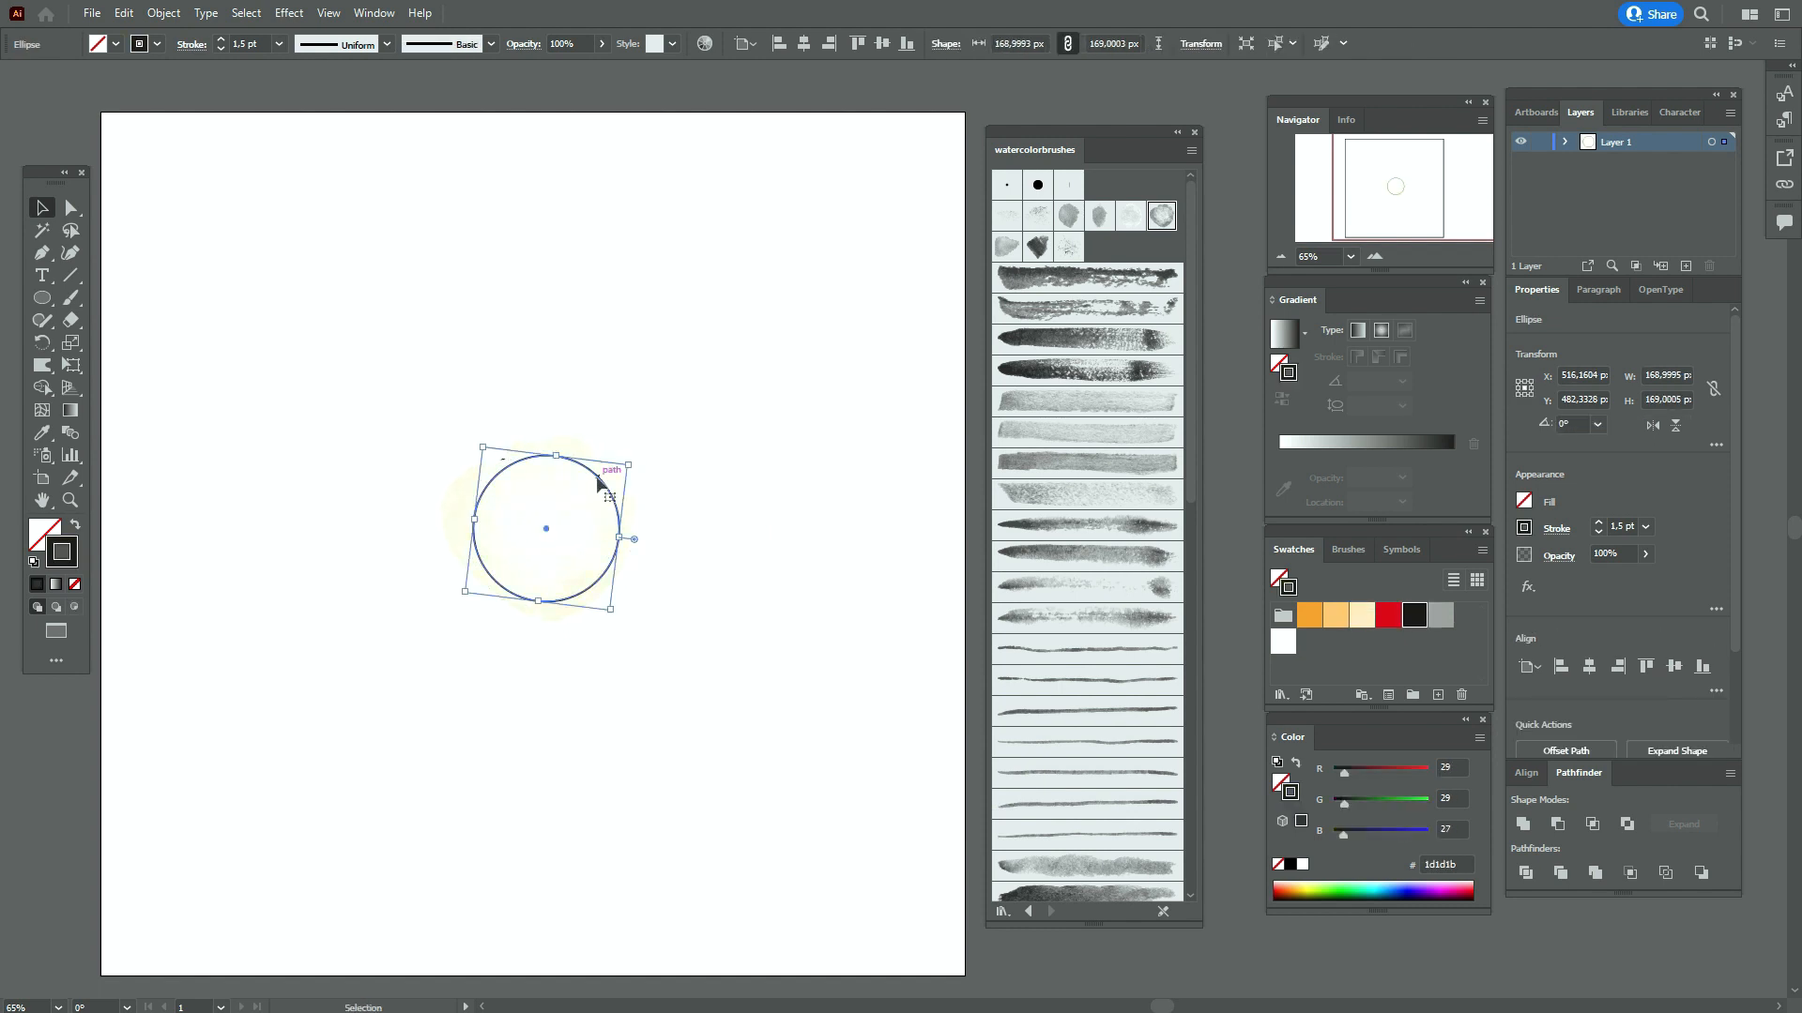
pyautogui.click(601, 483)
pyautogui.keyDown('shift'); pyautogui.click(444, 503); pyautogui.keyUp('shift')
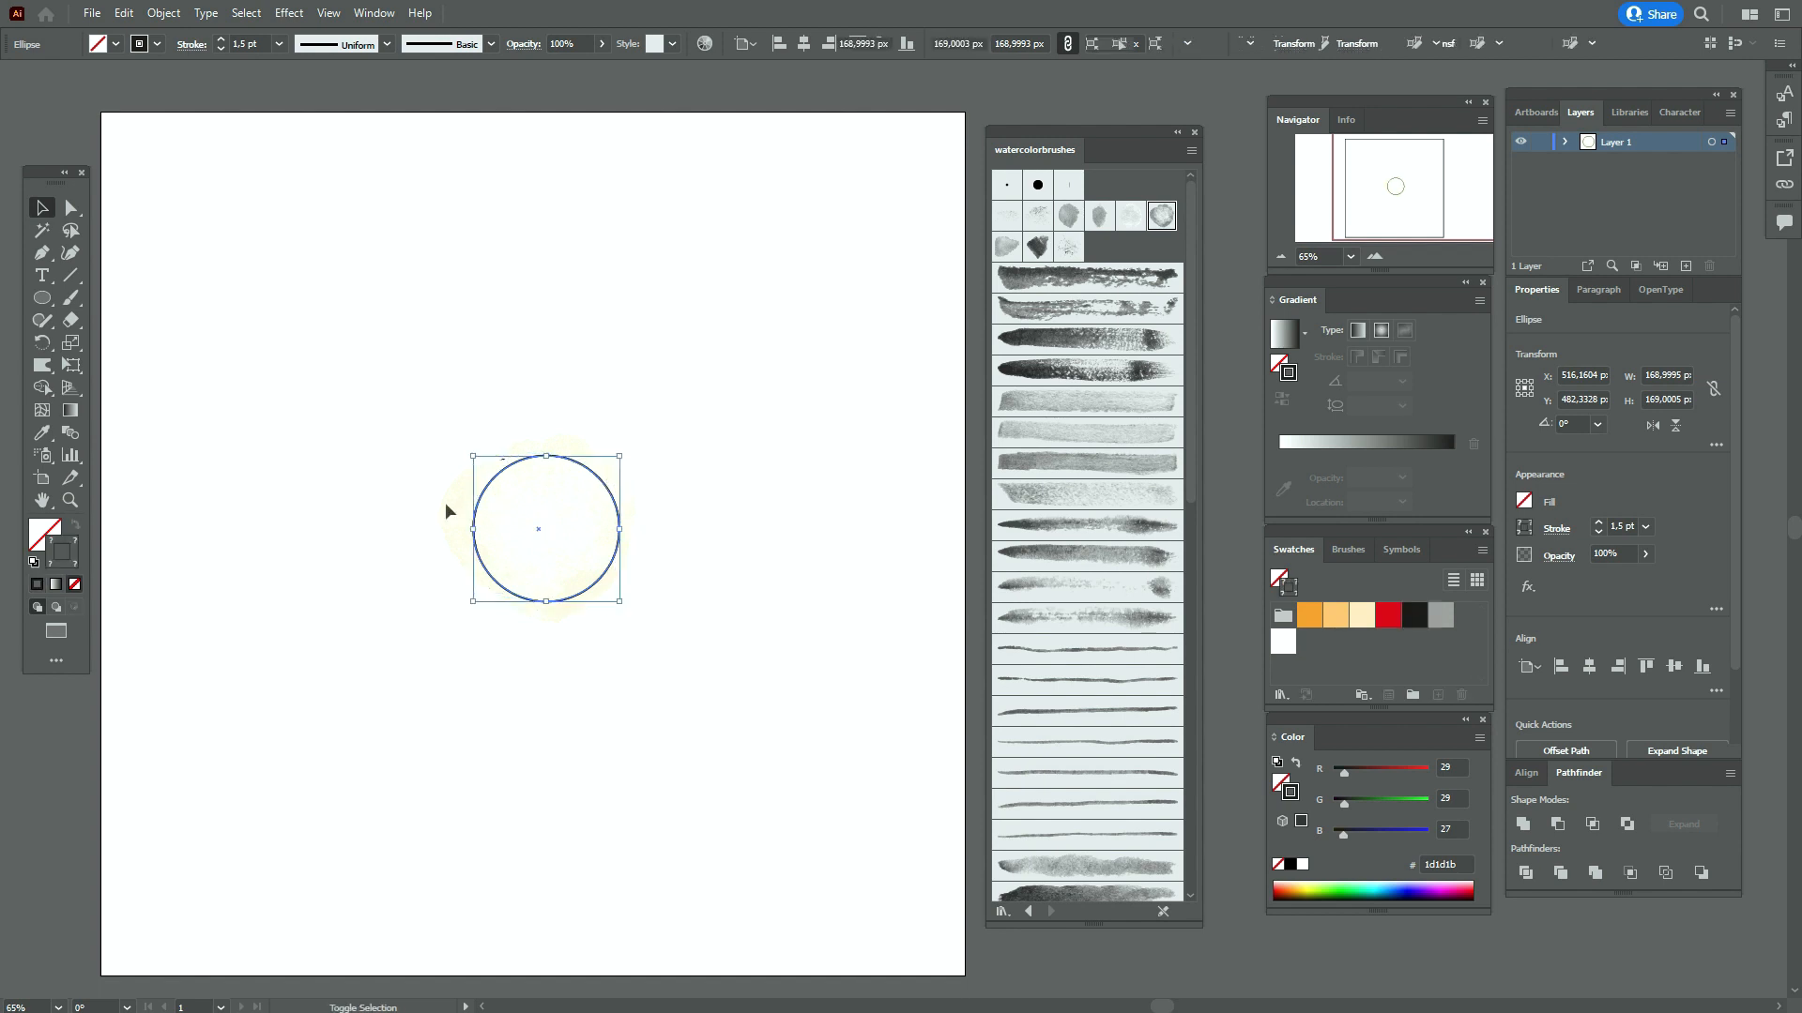
pyautogui.rightClick(445, 503)
pyautogui.click(601, 722)
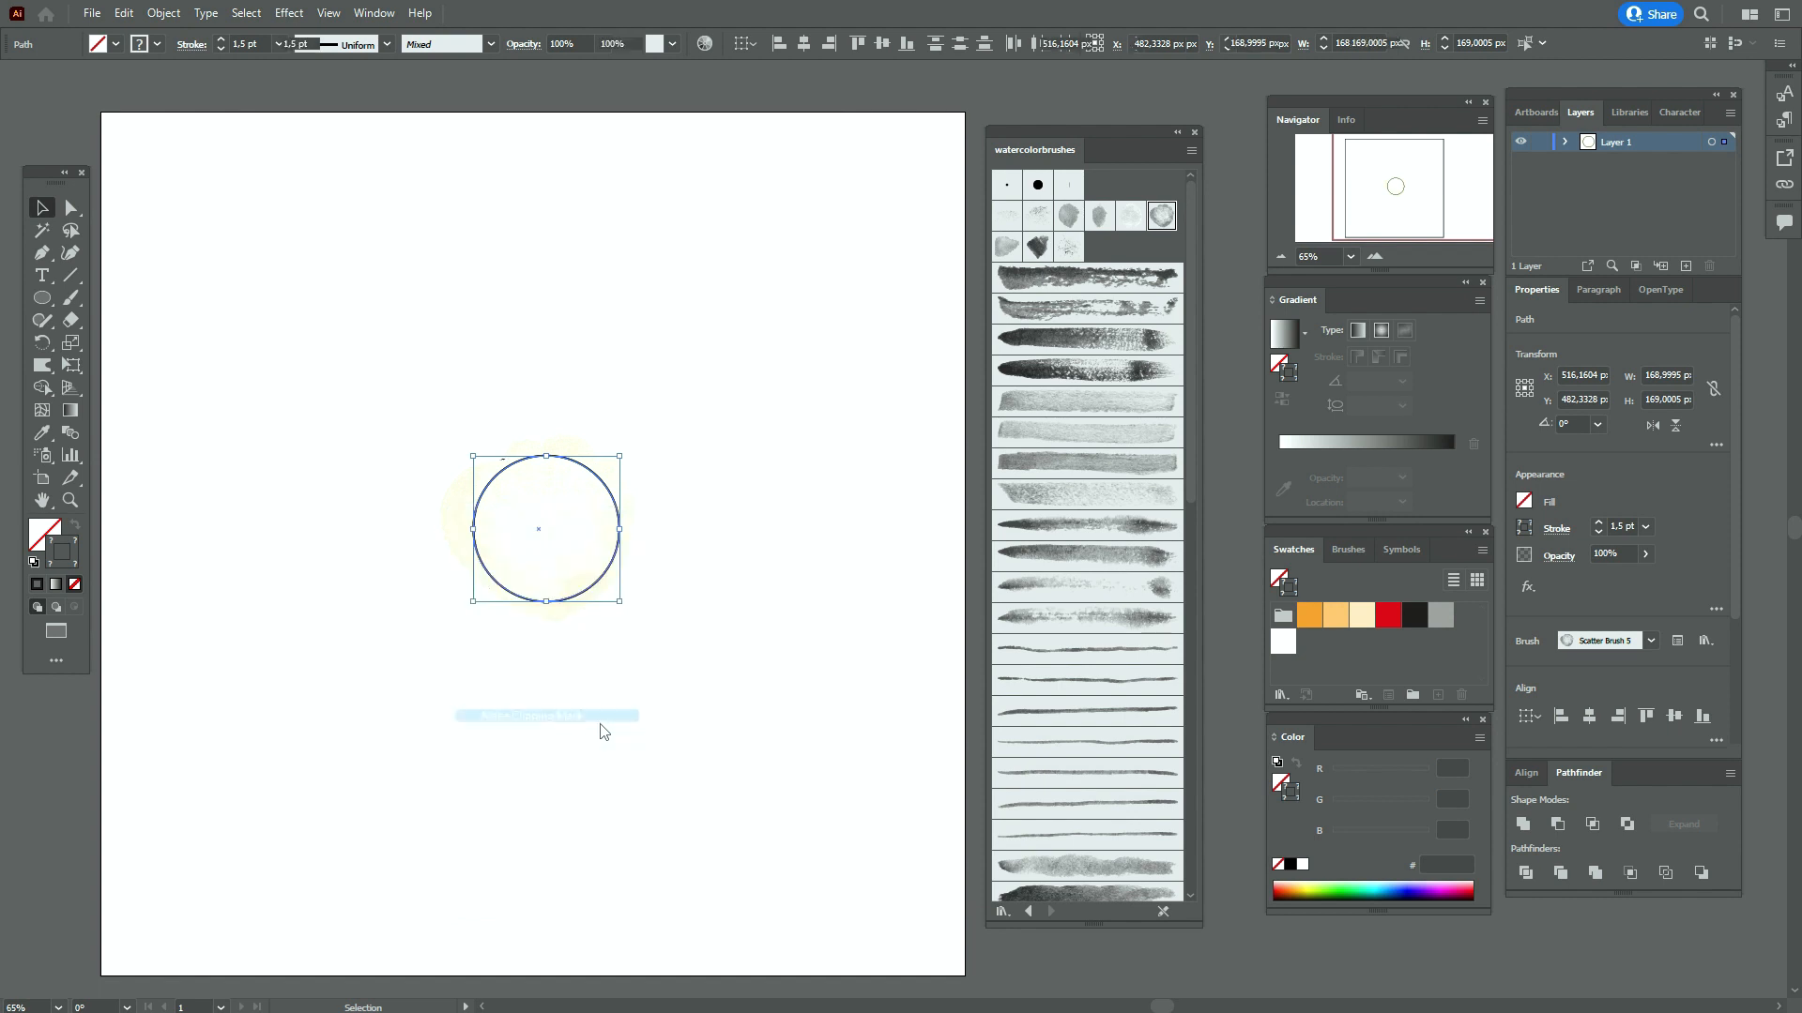
pyautogui.click(729, 649)
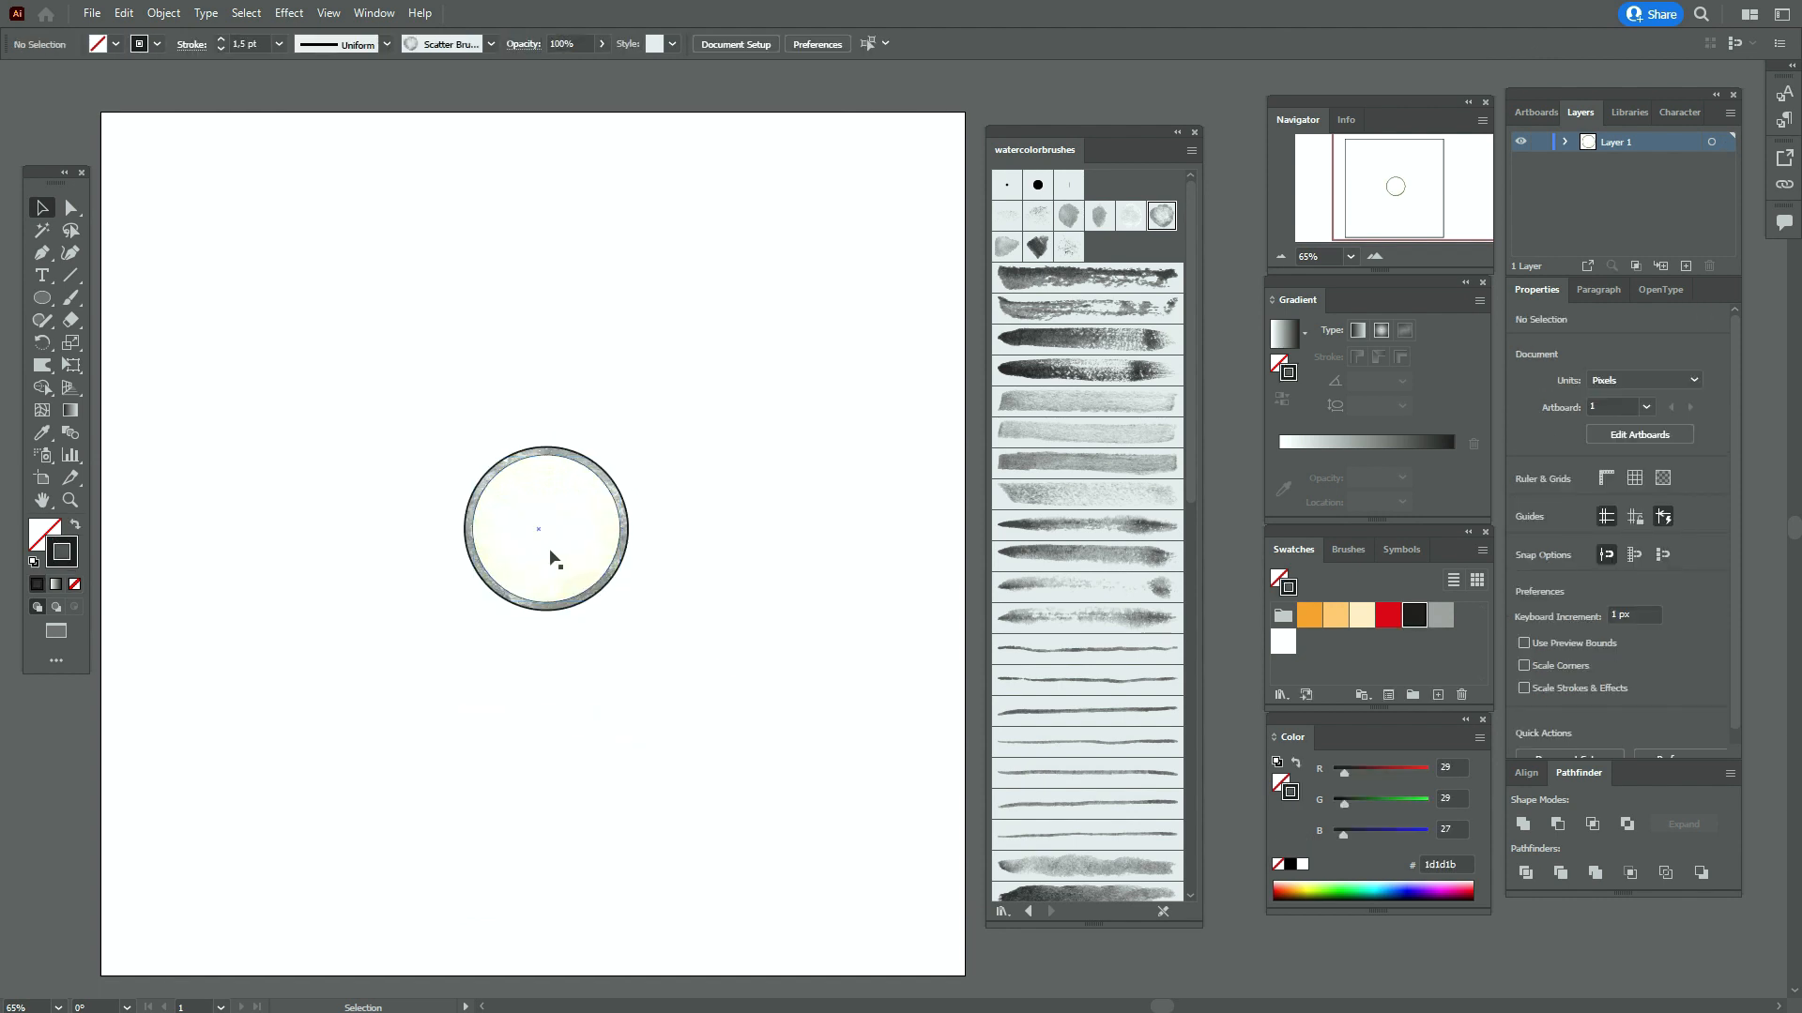
# Bring the inner circle's outline in front of the clipped cream dab, keeping both centered on the round object
pyautogui.click(594, 521)
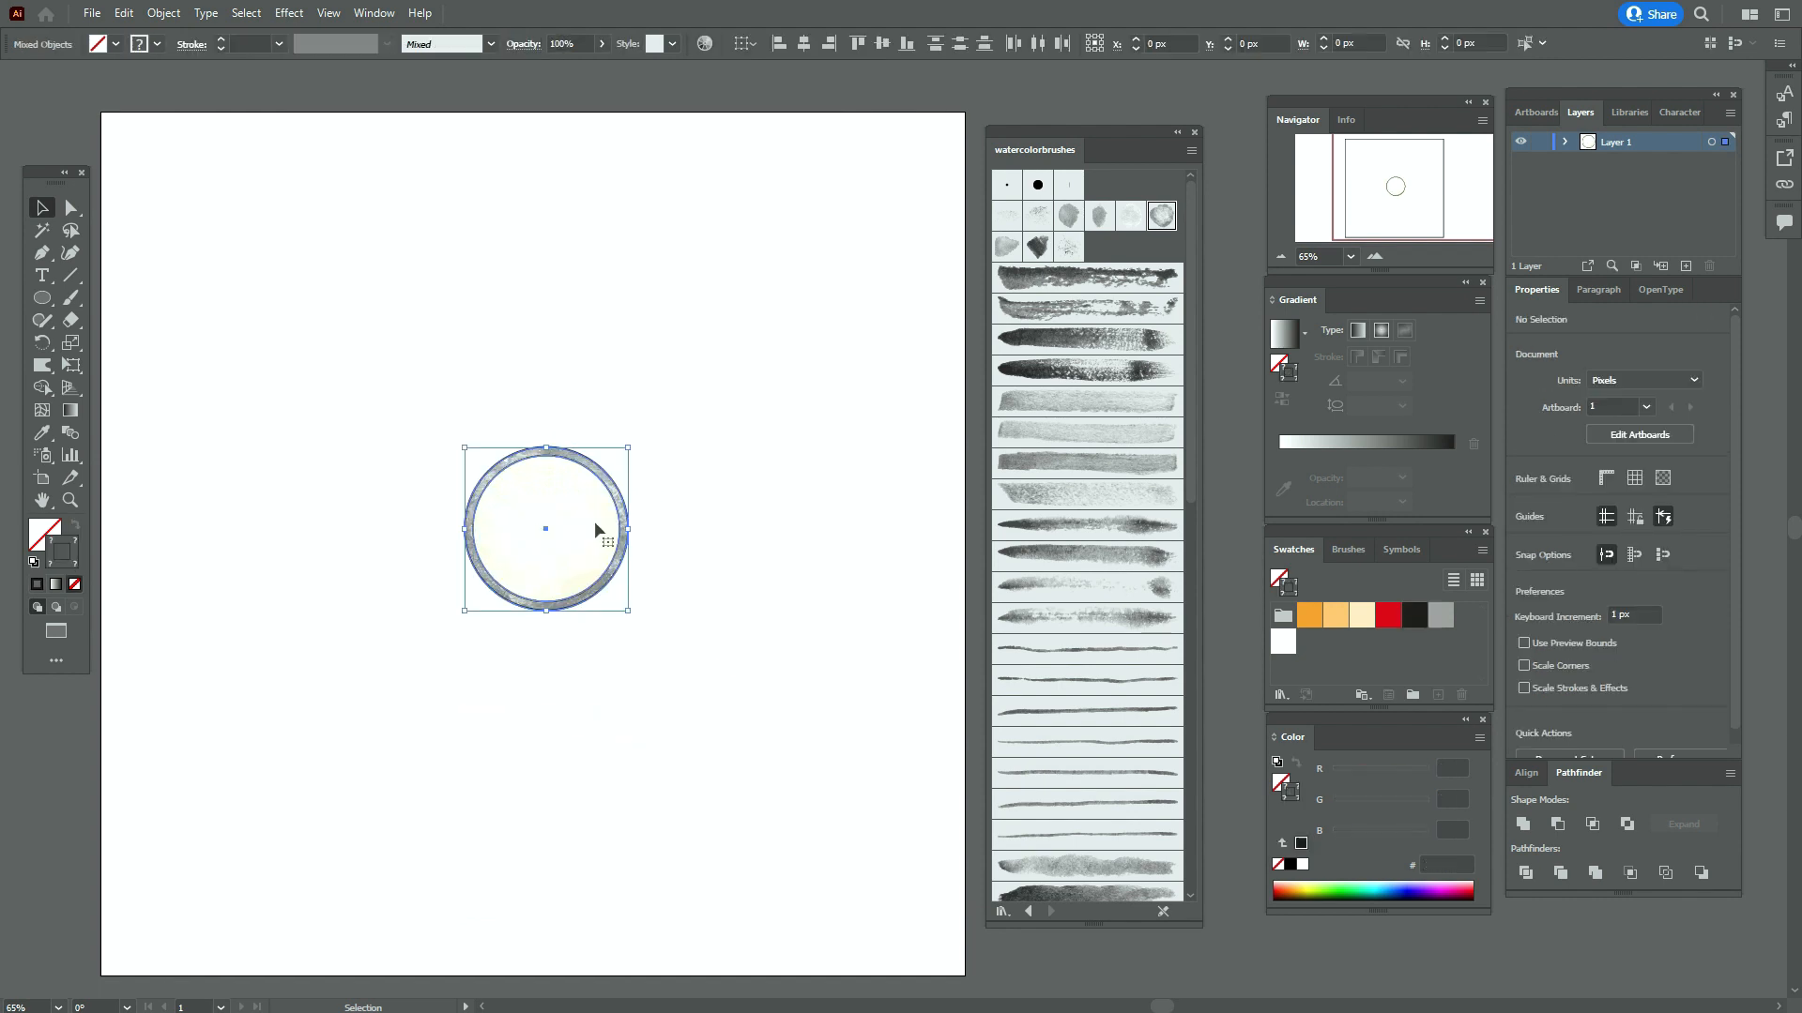
pyautogui.click(666, 506)
pyautogui.moveTo(575, 517); pyautogui.dragTo(572, 537)
pyautogui.rightClick(588, 476)
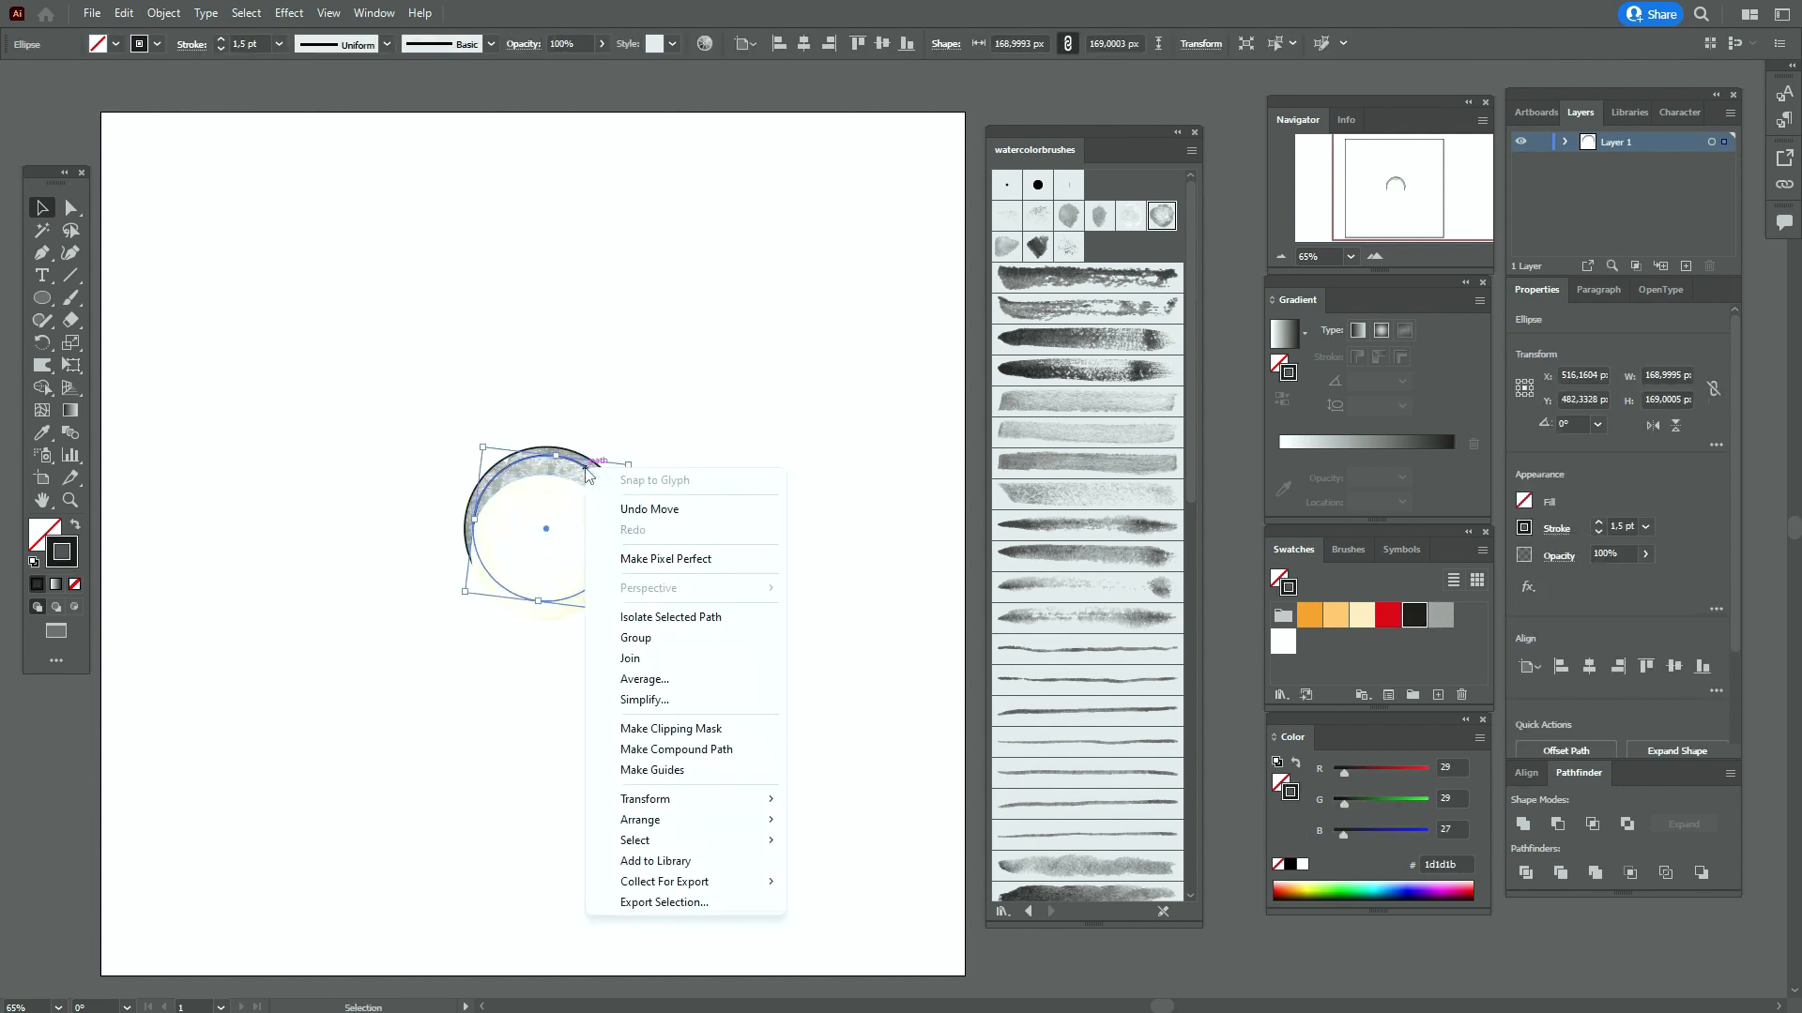
pyautogui.moveTo(713, 828)
pyautogui.click(879, 821)
pyautogui.moveTo(582, 530); pyautogui.dragTo(579, 513)
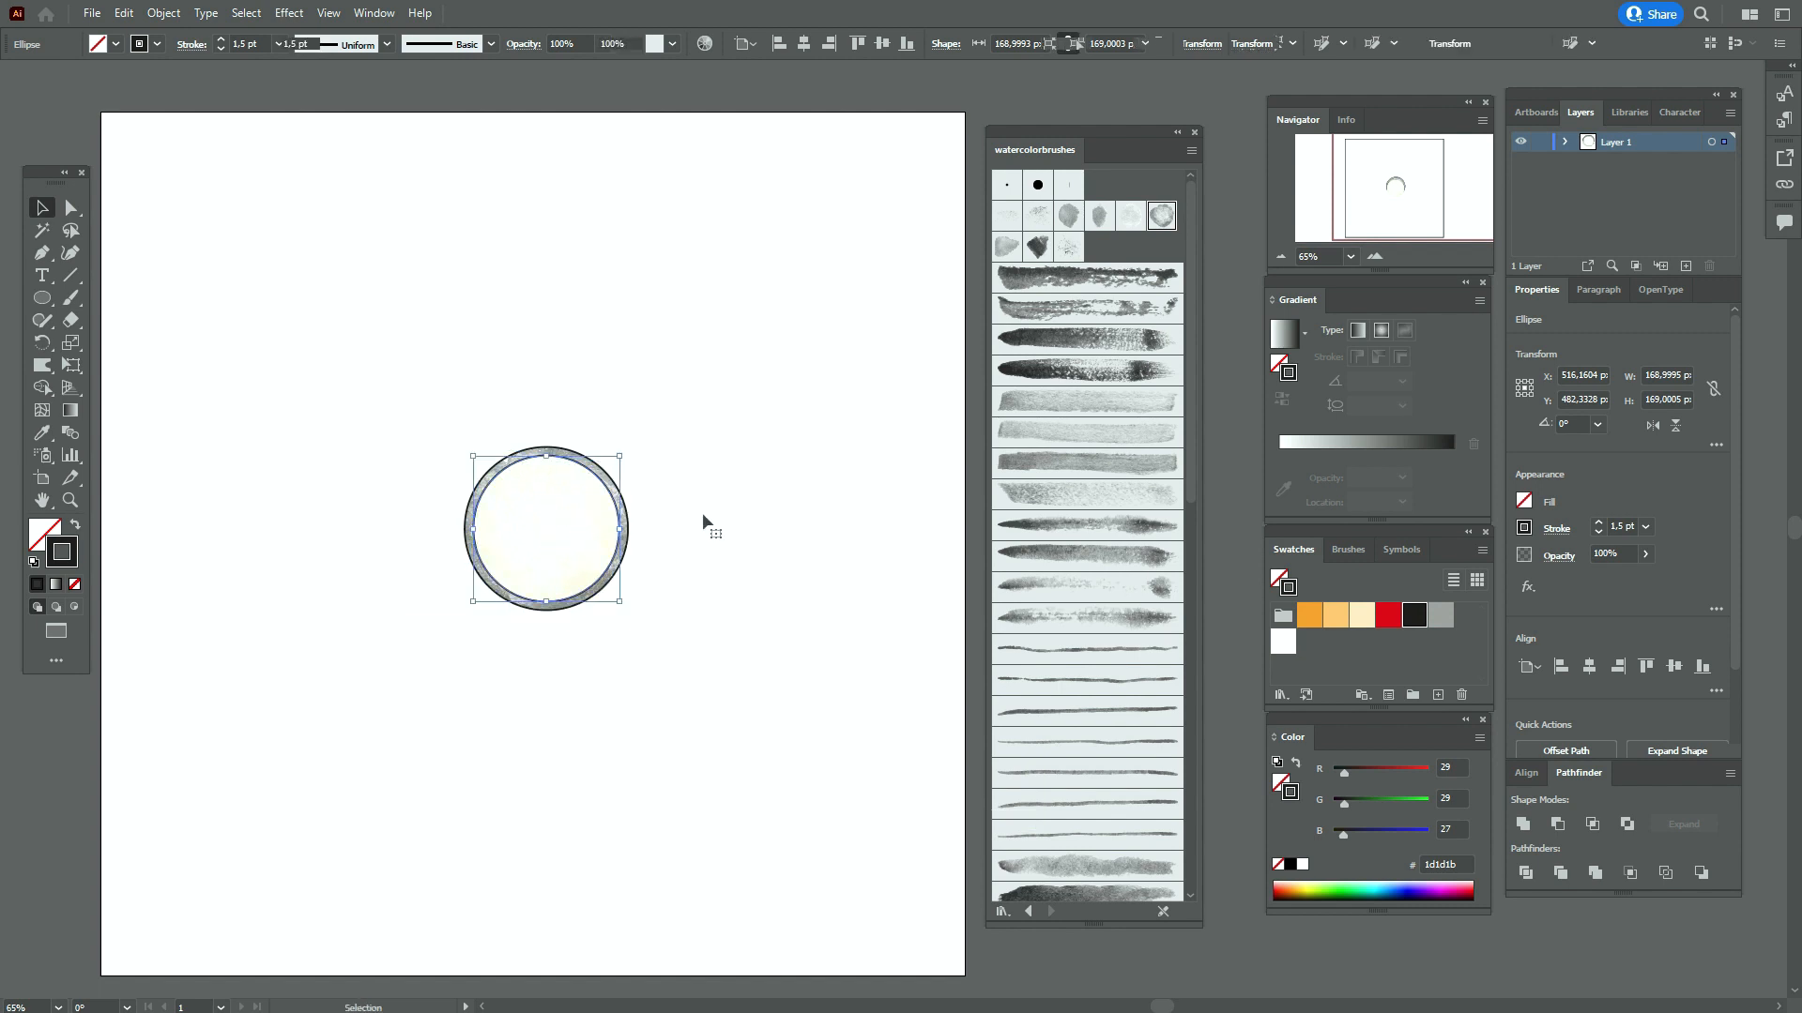
pyautogui.click(731, 533)
# Apply a thin watercolor line brush to the outer circle's outline with a 1 pt stroke
pyautogui.scroll(4, 537, 508)
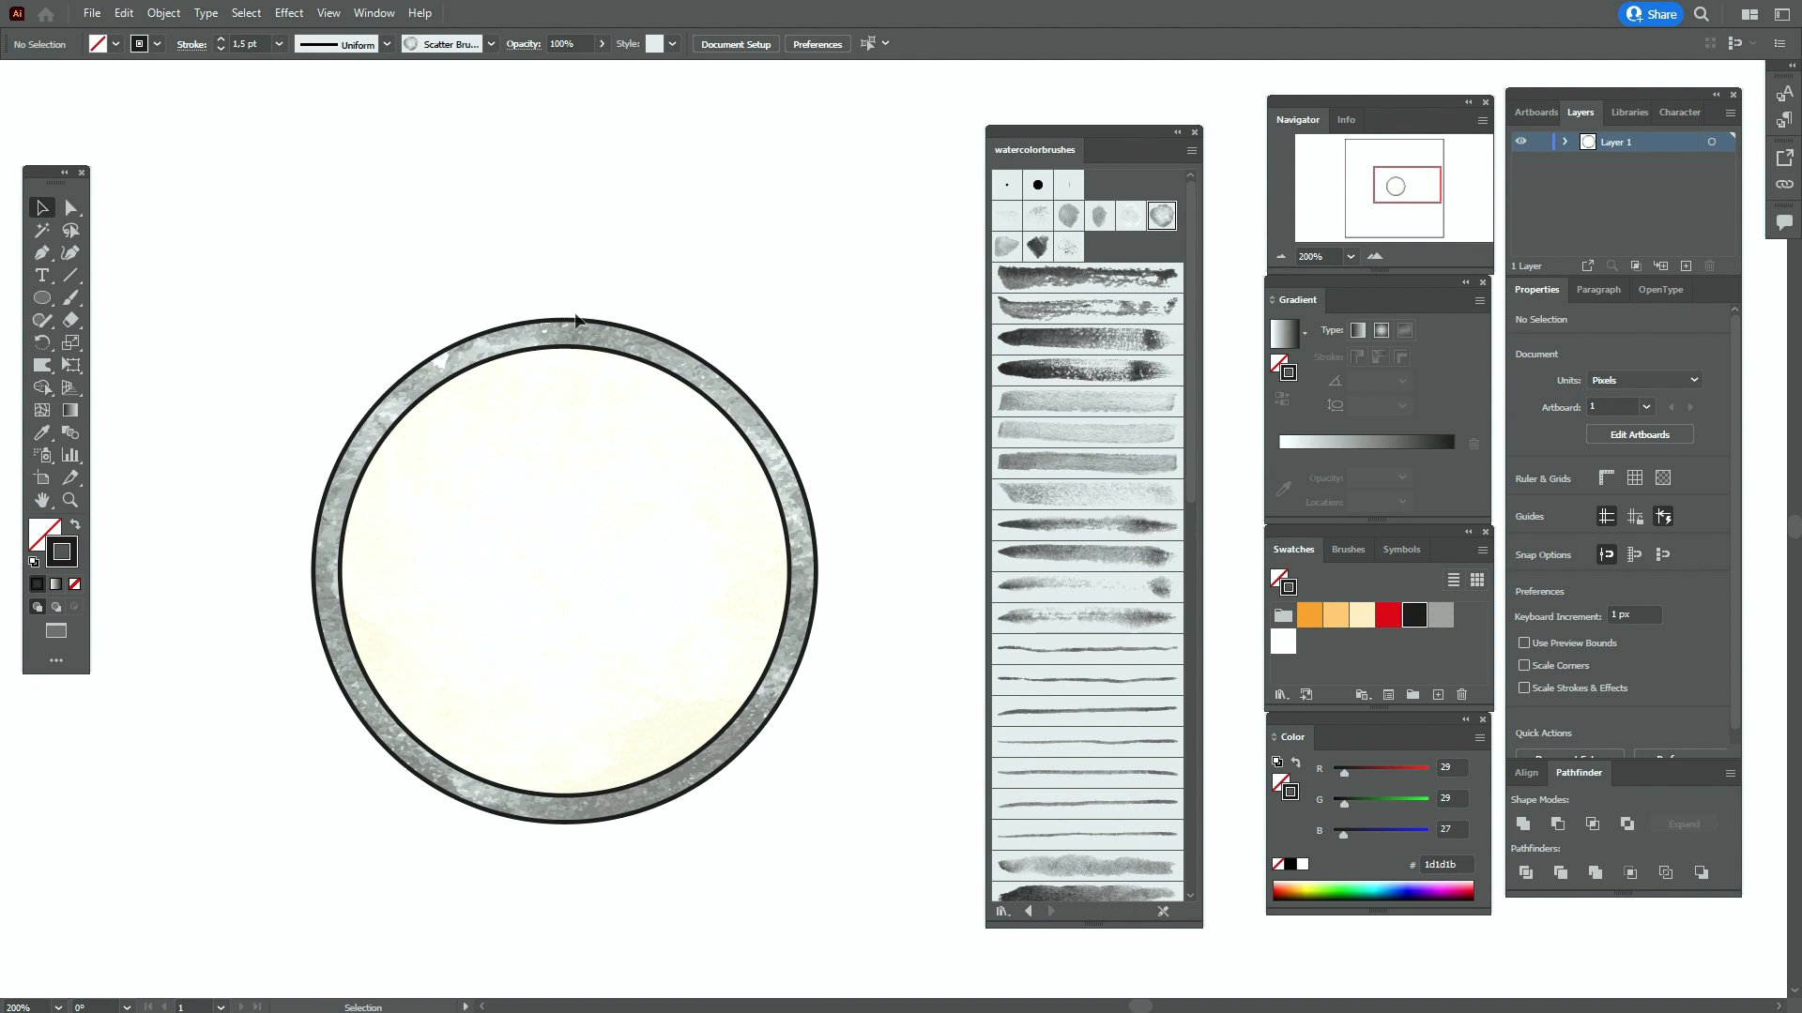
pyautogui.click(576, 320)
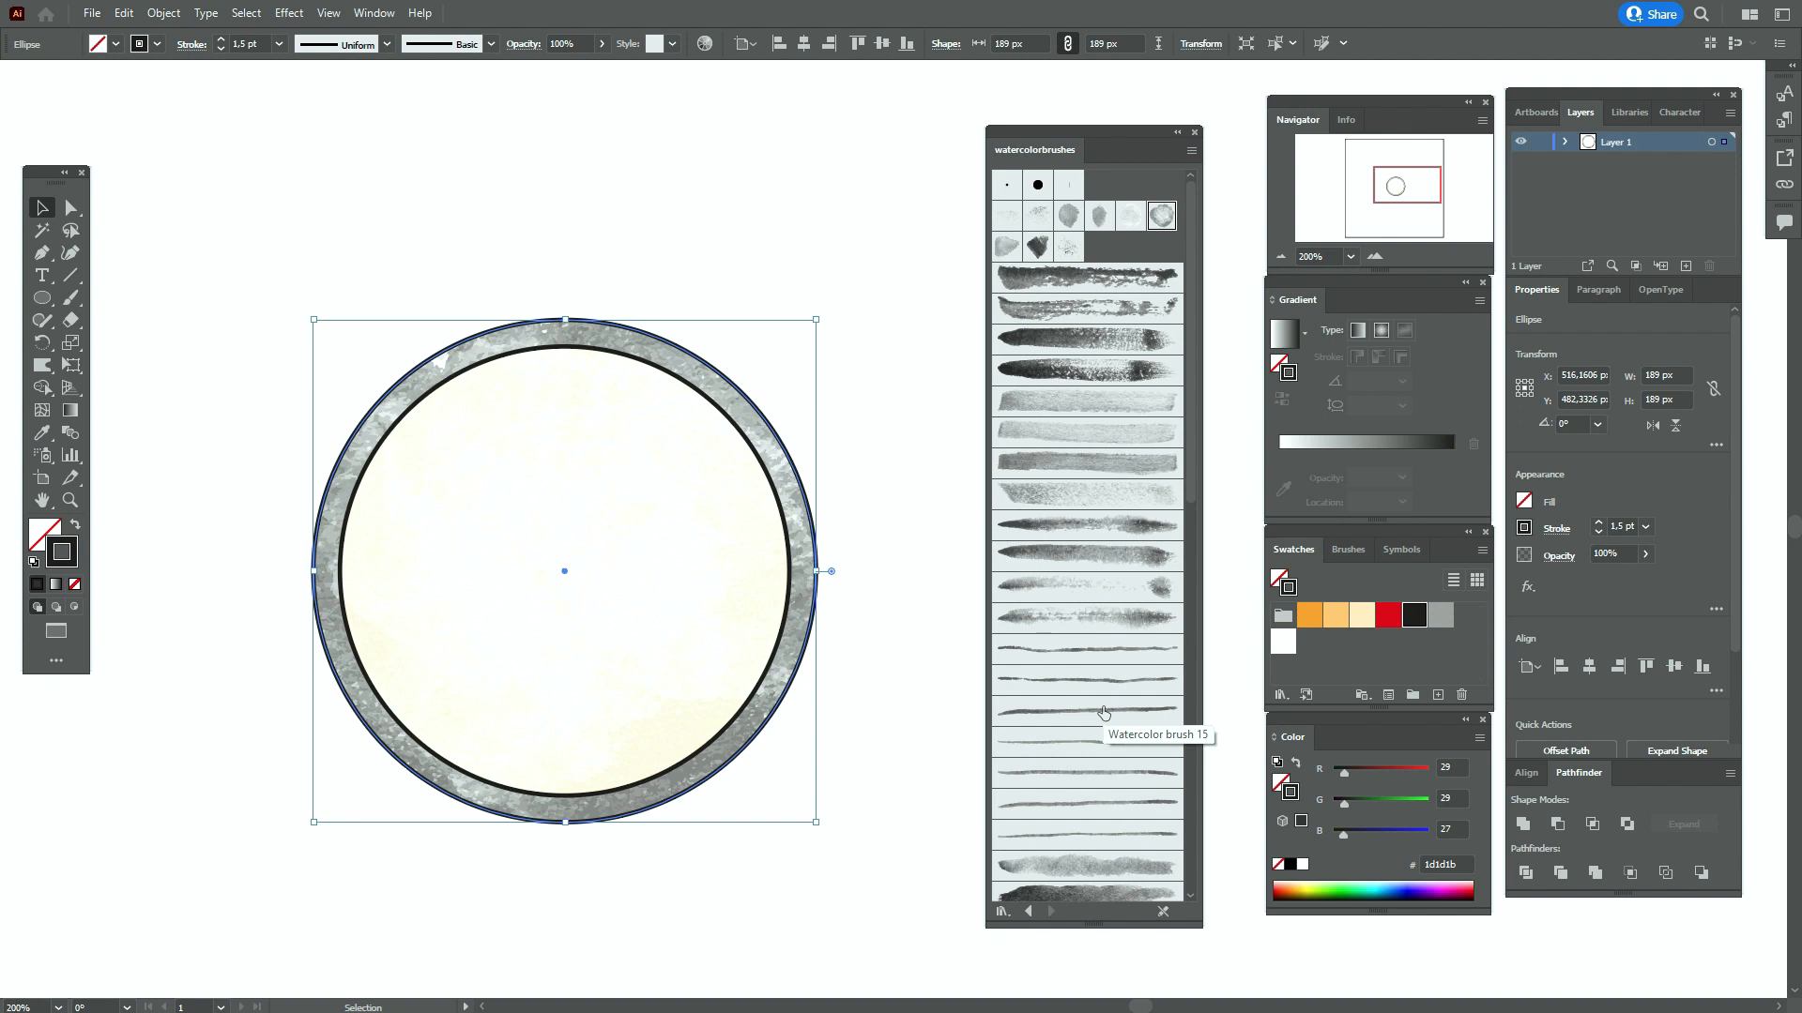
pyautogui.click(1097, 649)
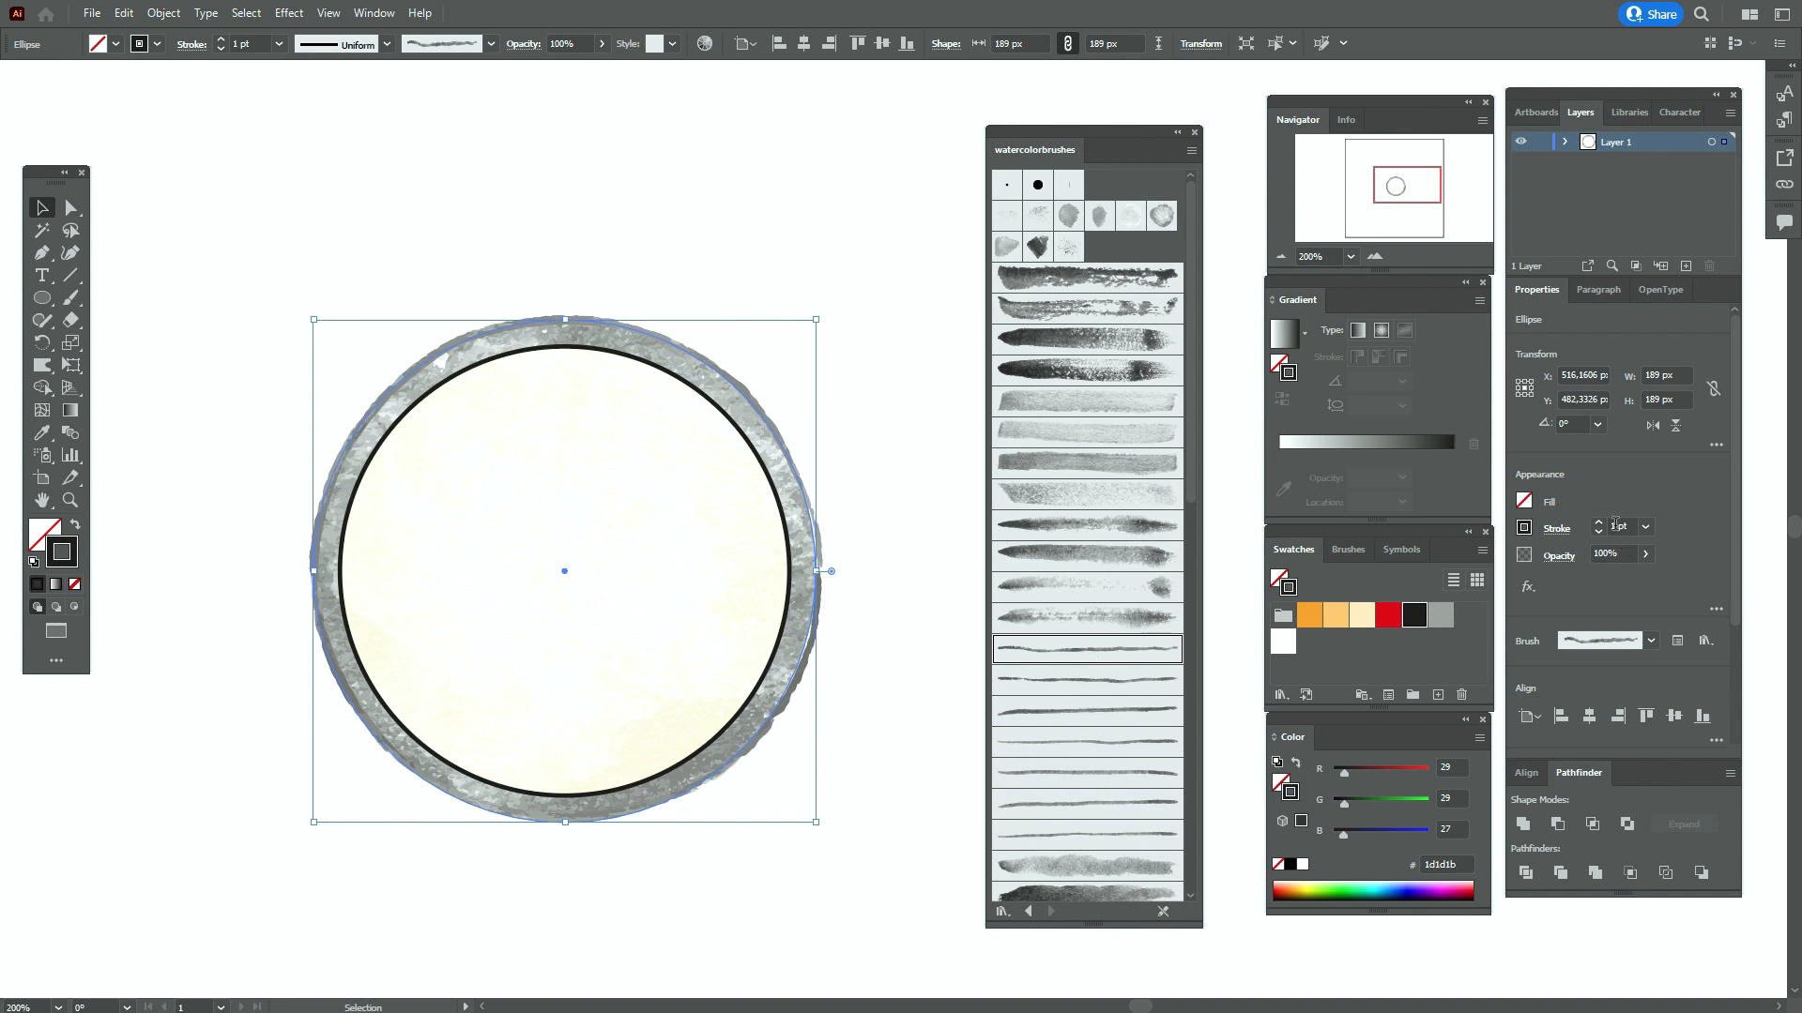
pyautogui.click(918, 507)
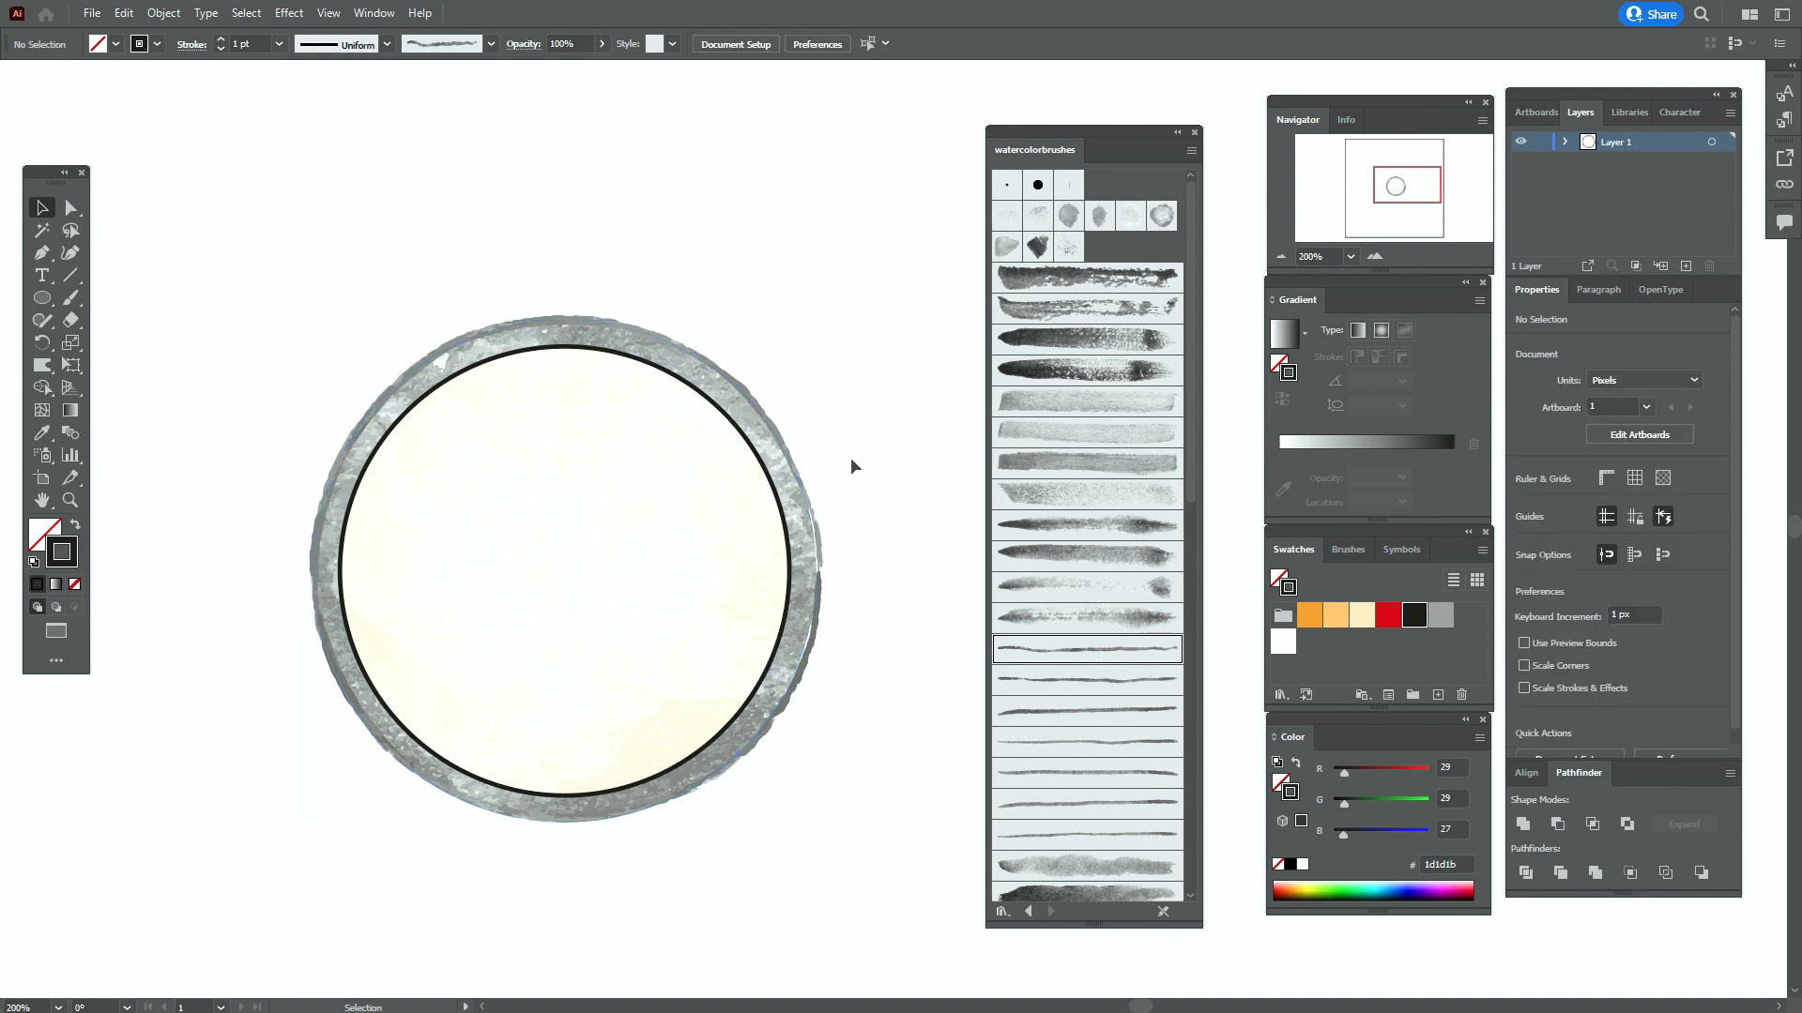
pyautogui.click(746, 390)
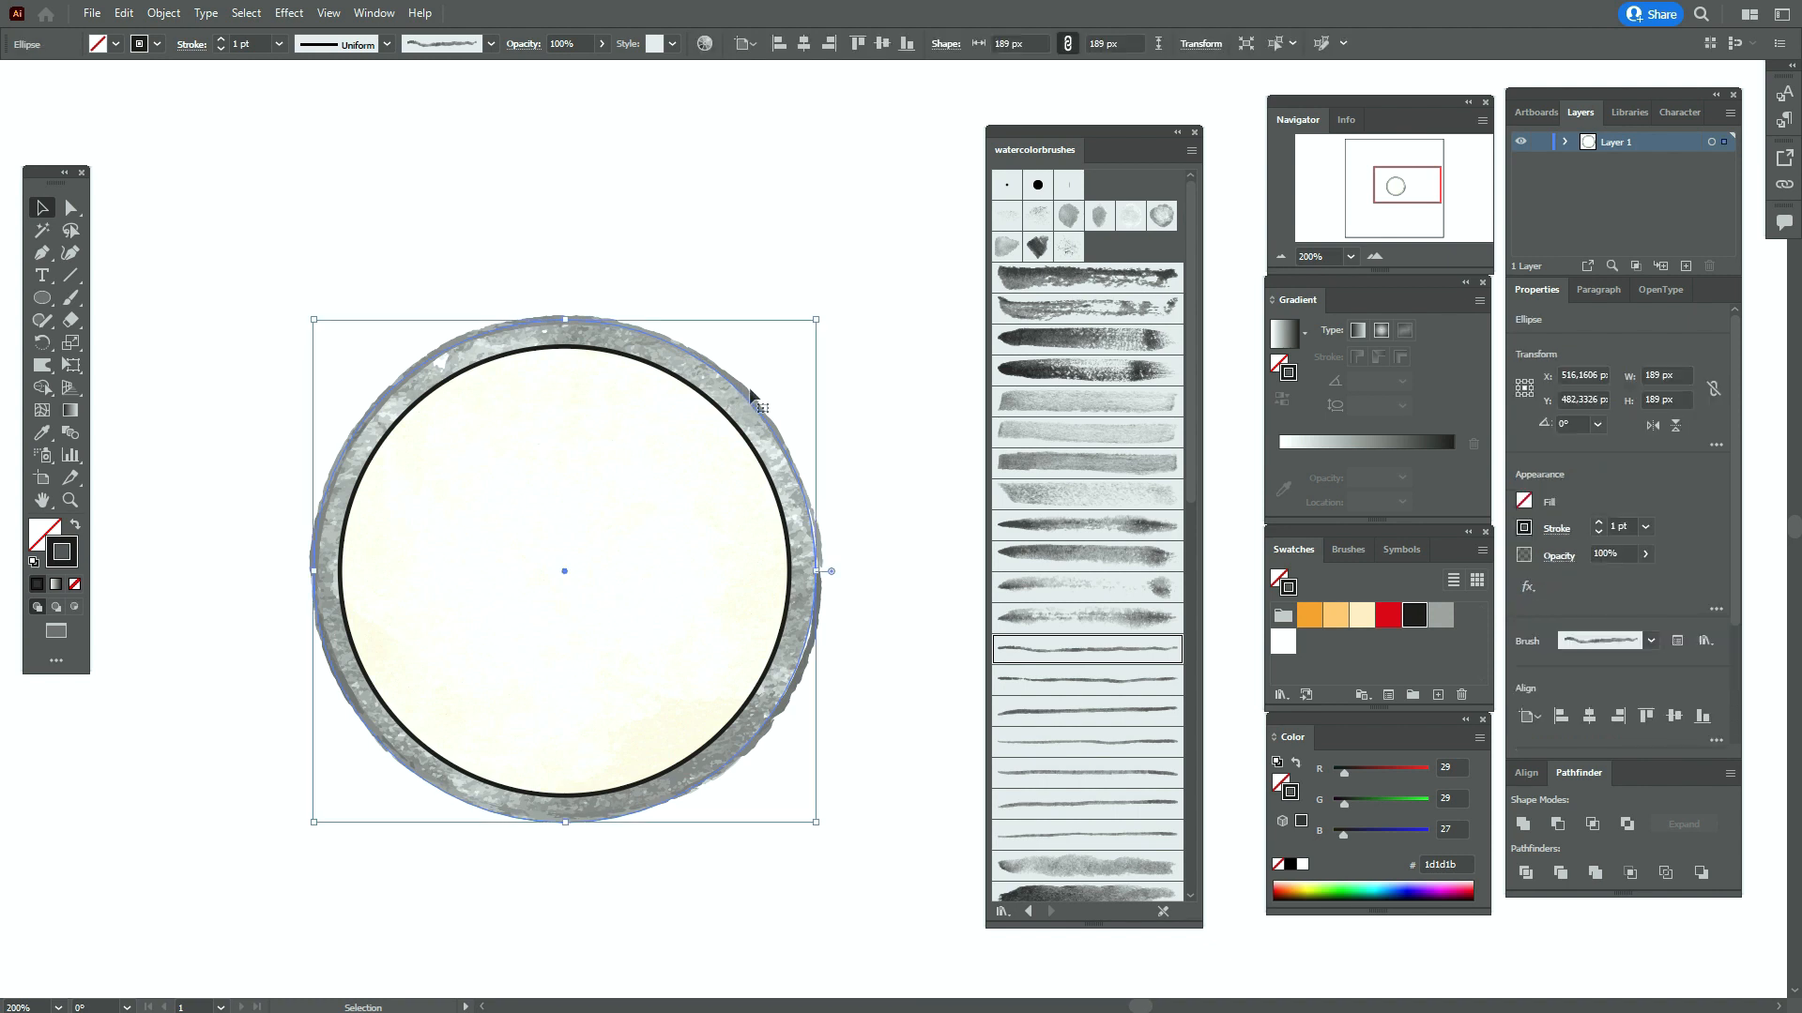
pyautogui.click(849, 433)
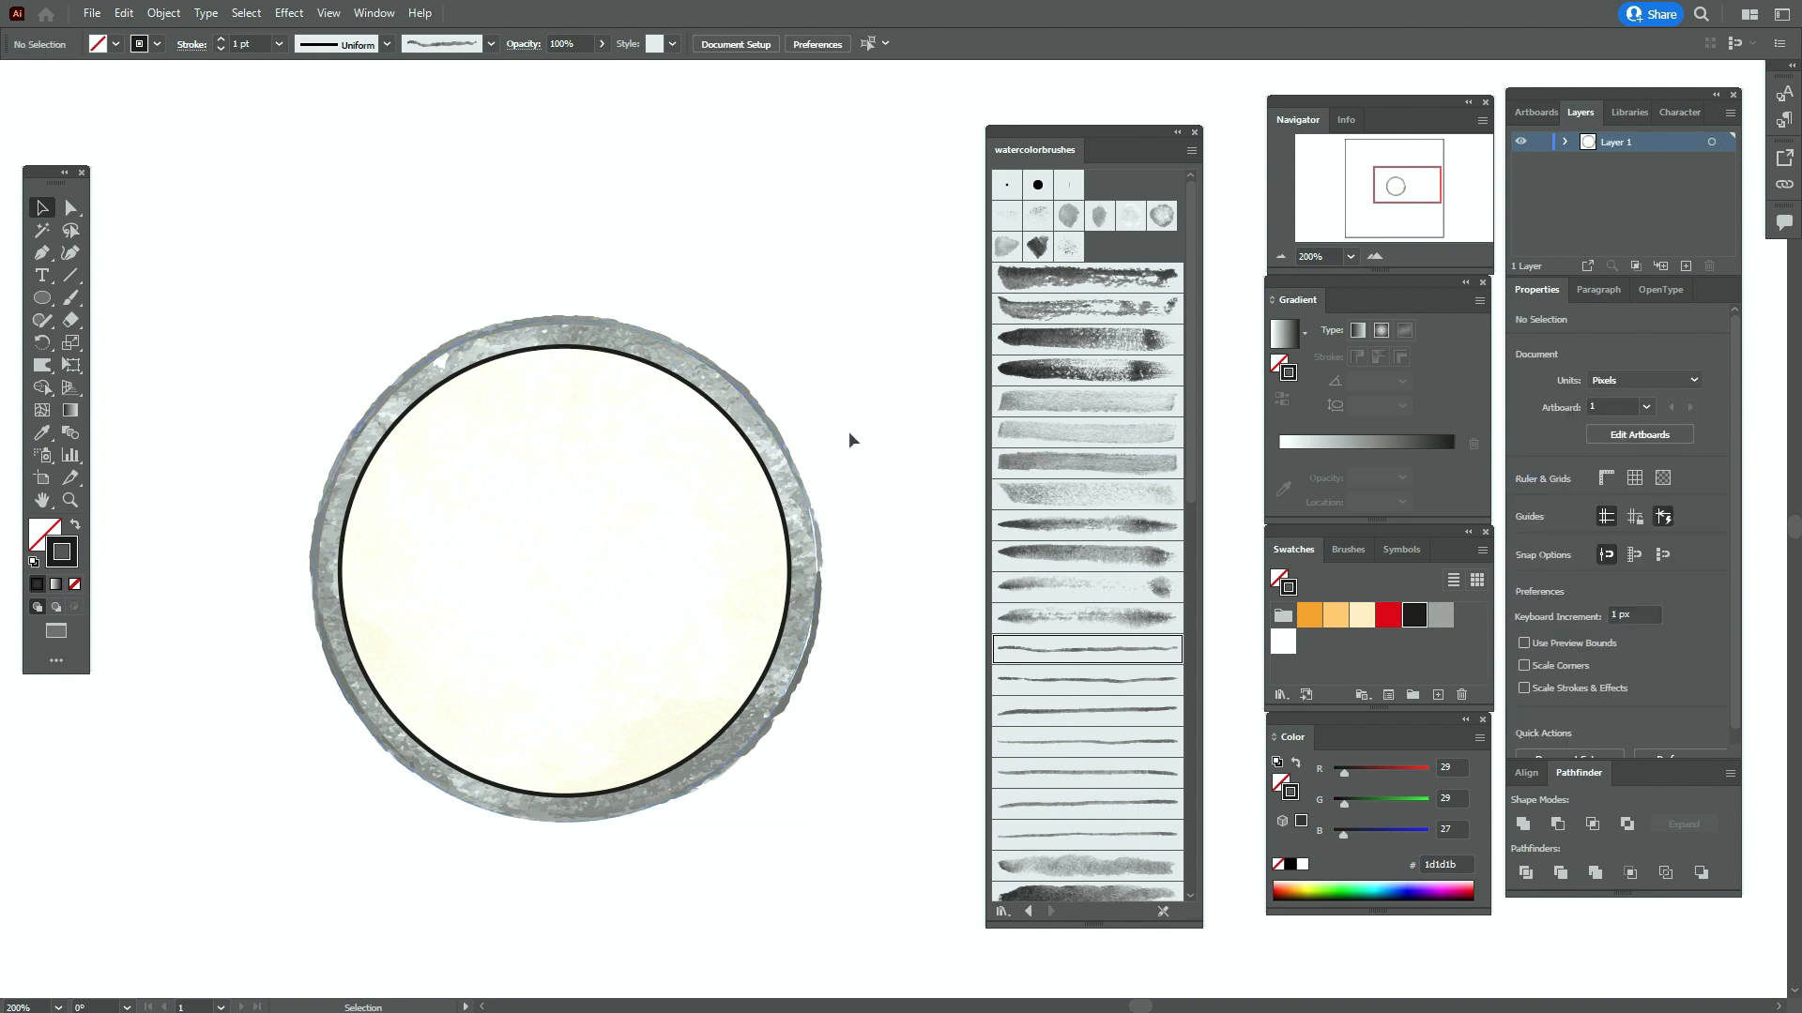
# Apply the same thin watercolor line brush to the inner circle's outline with a 1 pt stroke
pyautogui.click(761, 475)
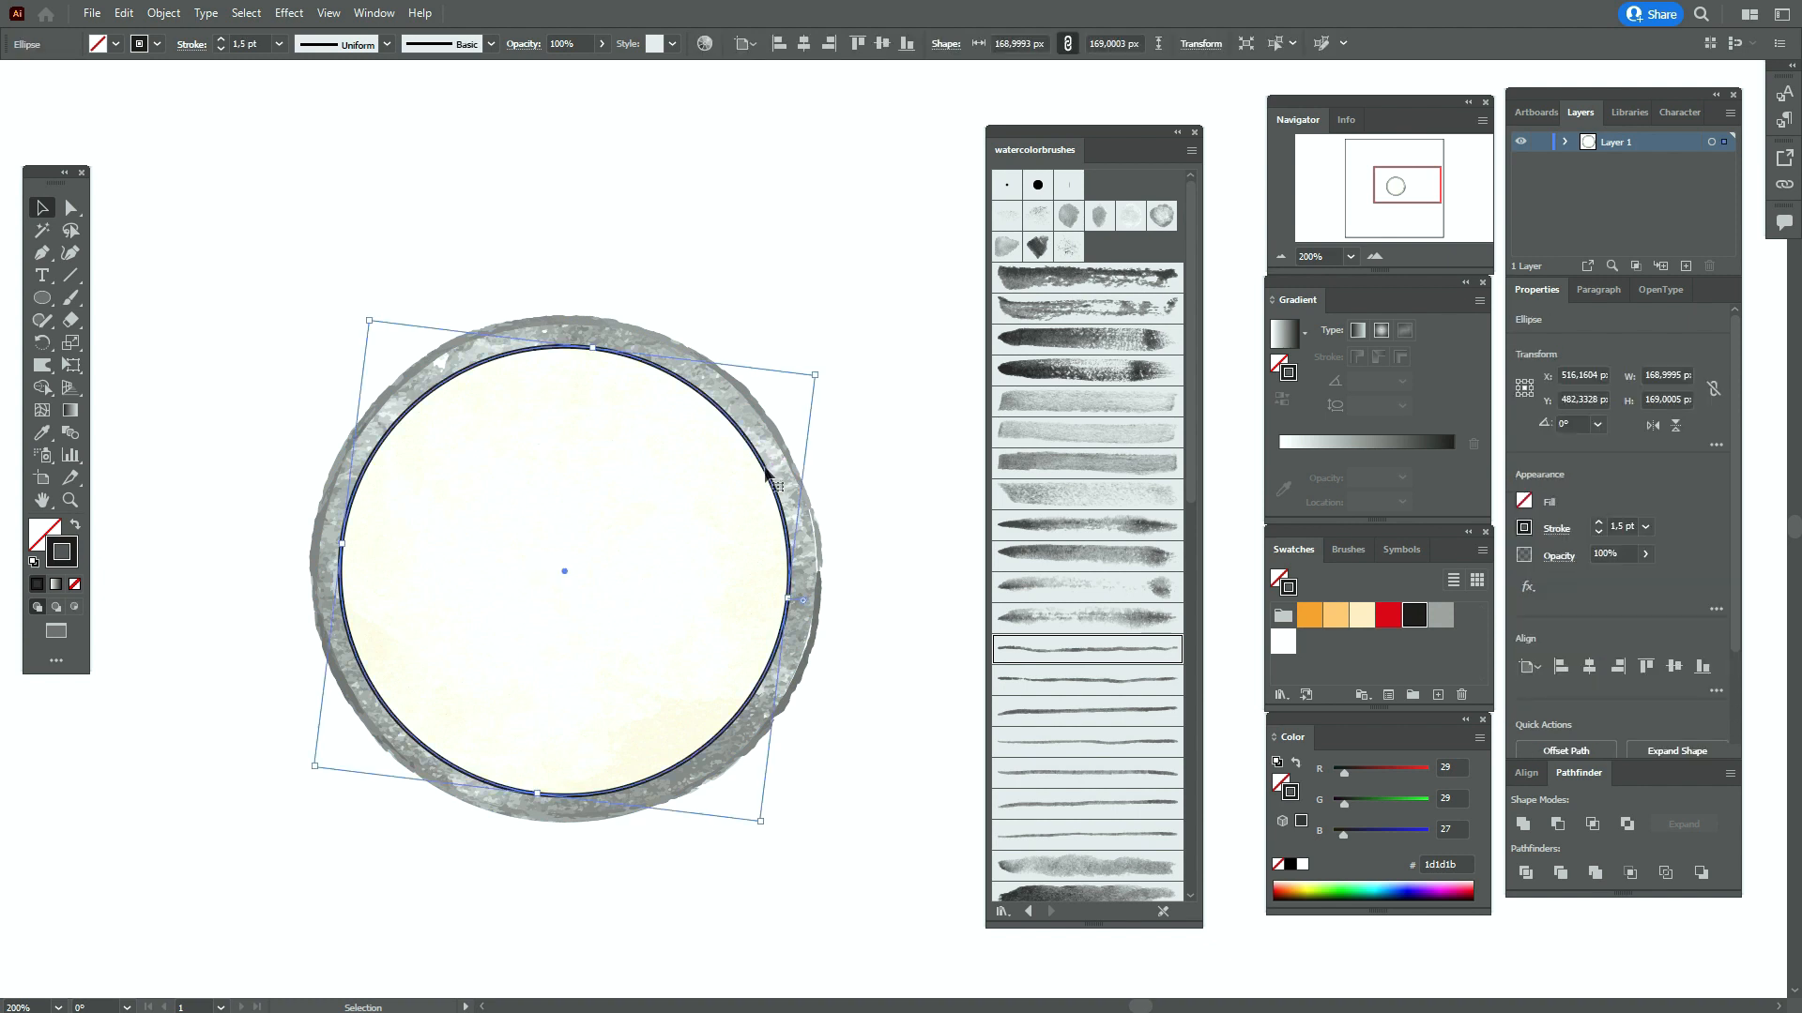
pyautogui.click(1117, 657)
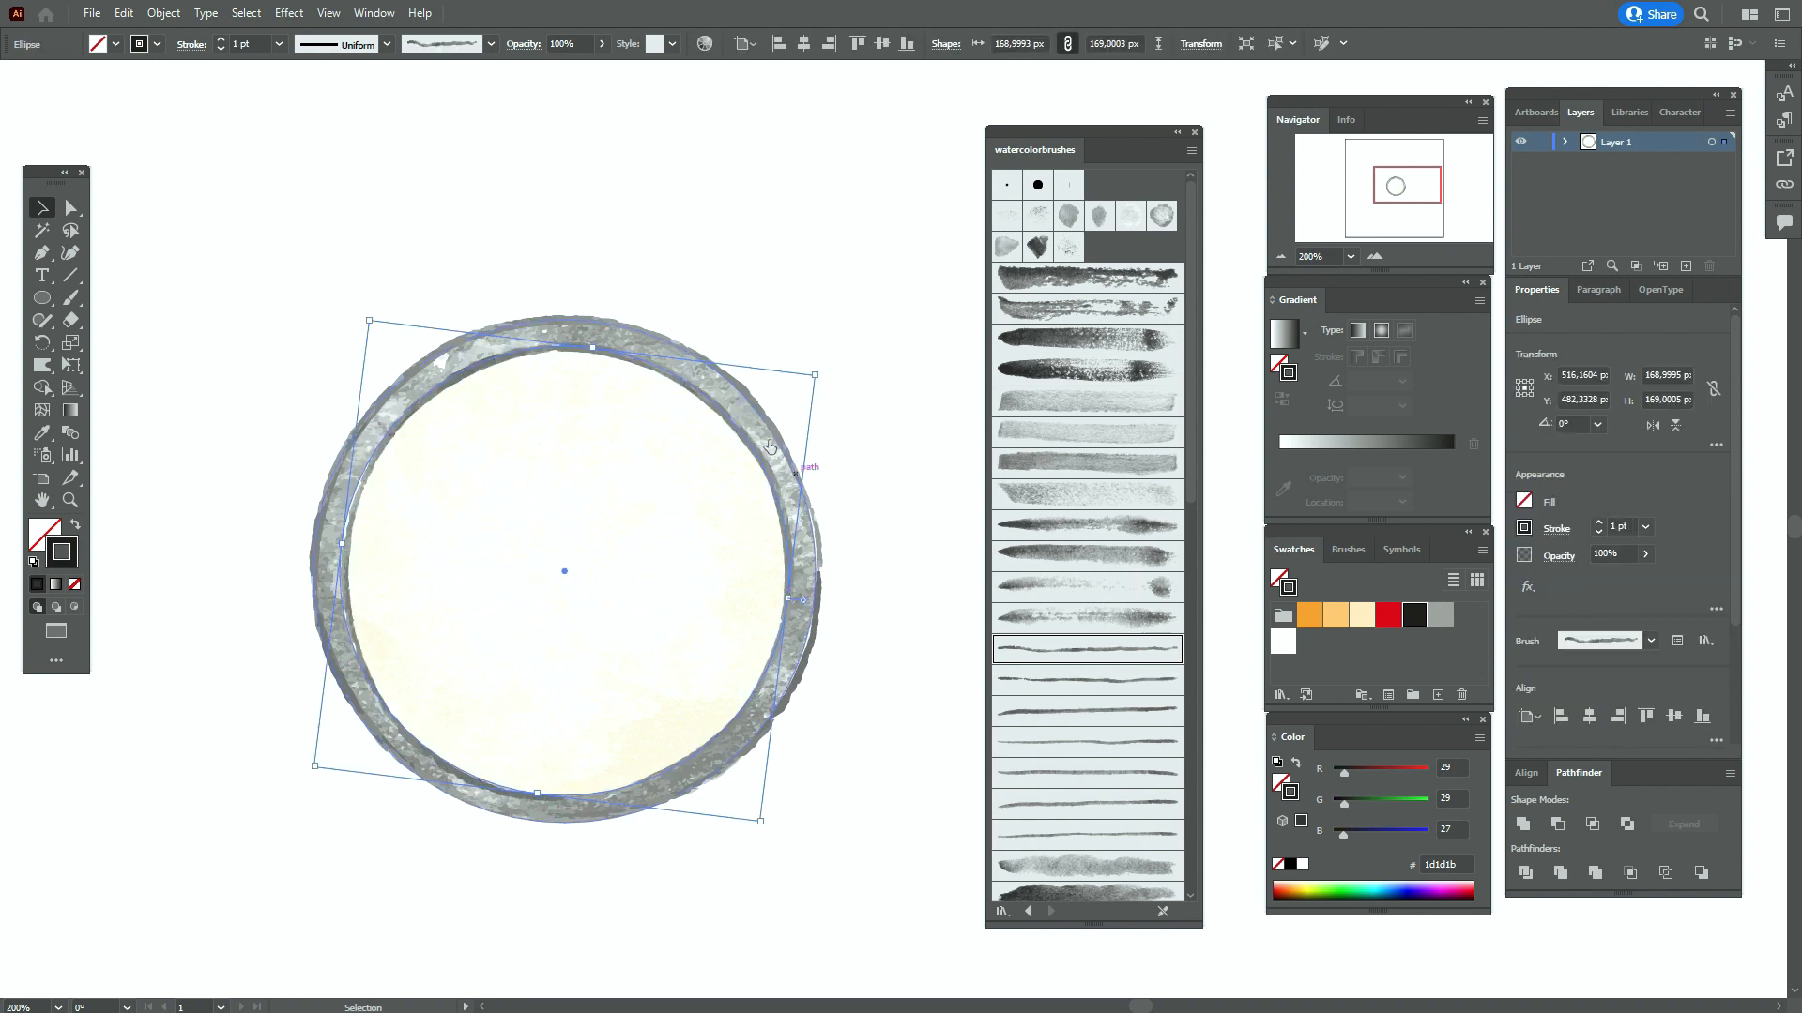
pyautogui.click(835, 365)
pyautogui.click(486, 515)
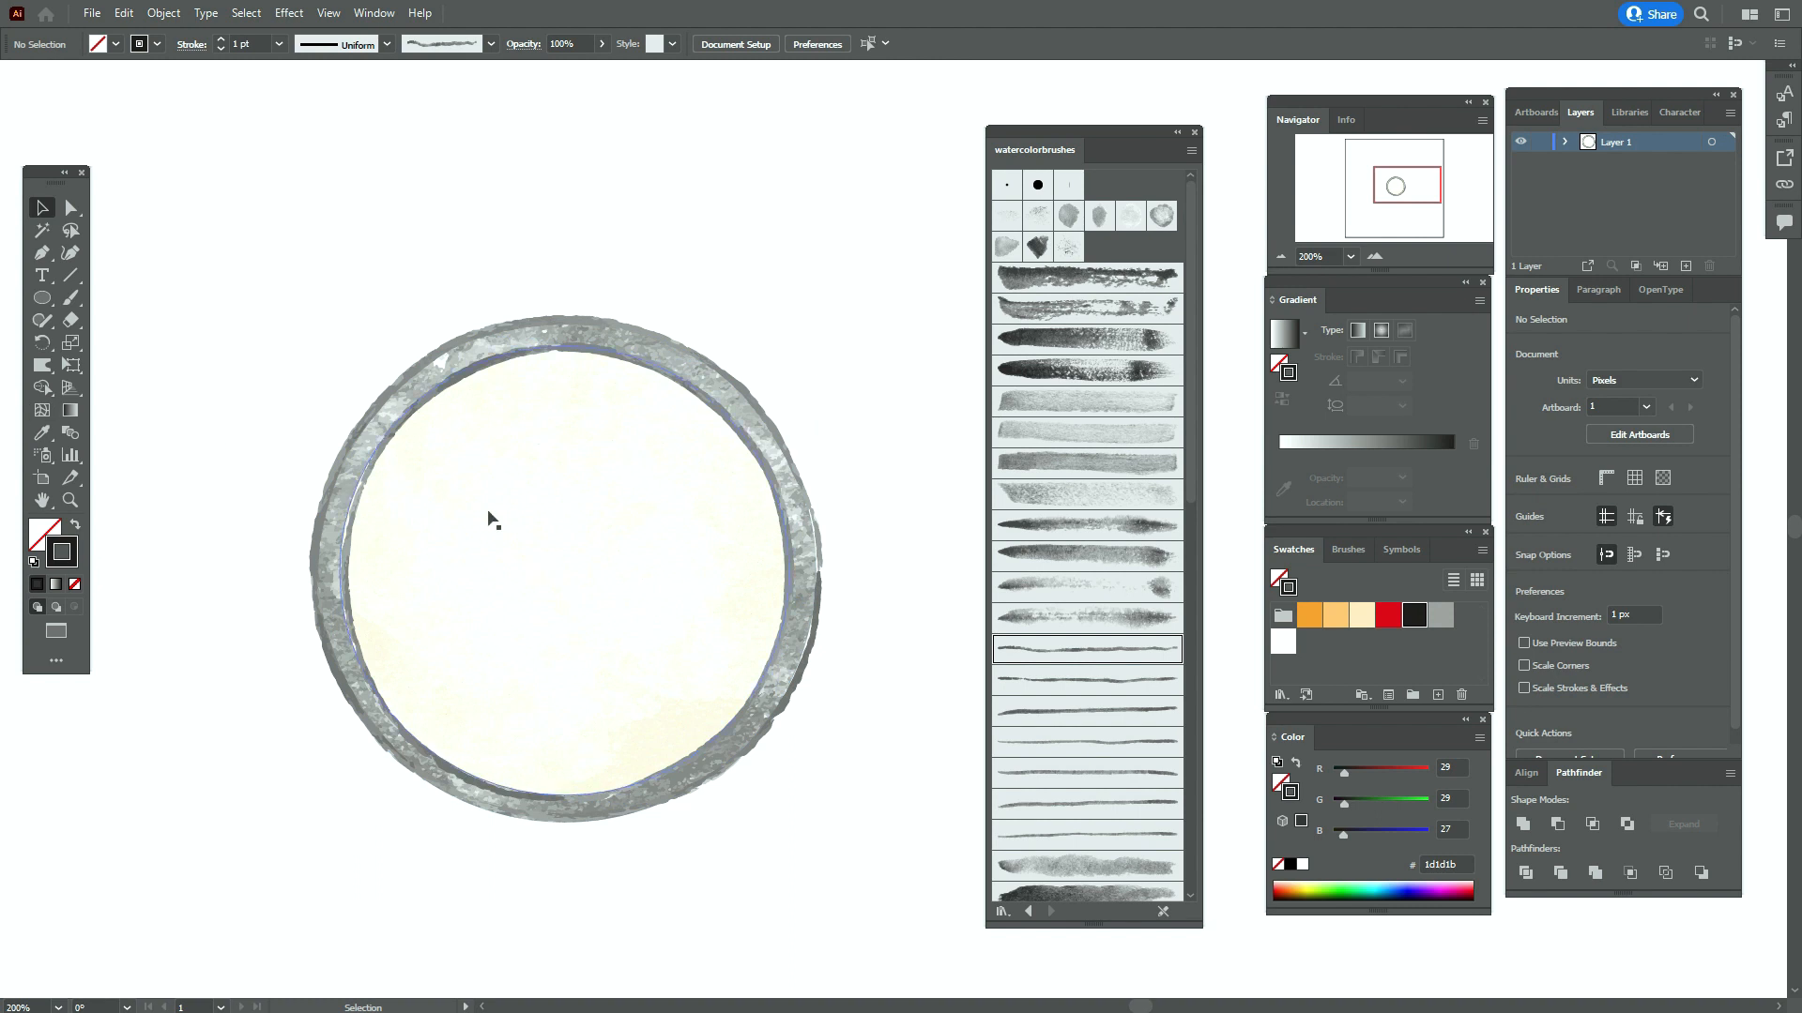
pyautogui.click(916, 511)
# Paint a light orange (#ffc064) Scatter Brush 4 dab over the cream center, with the blending mode changed from Normal
pyautogui.click(43, 500)
pyautogui.moveTo(651, 542); pyautogui.dragTo(579, 514)
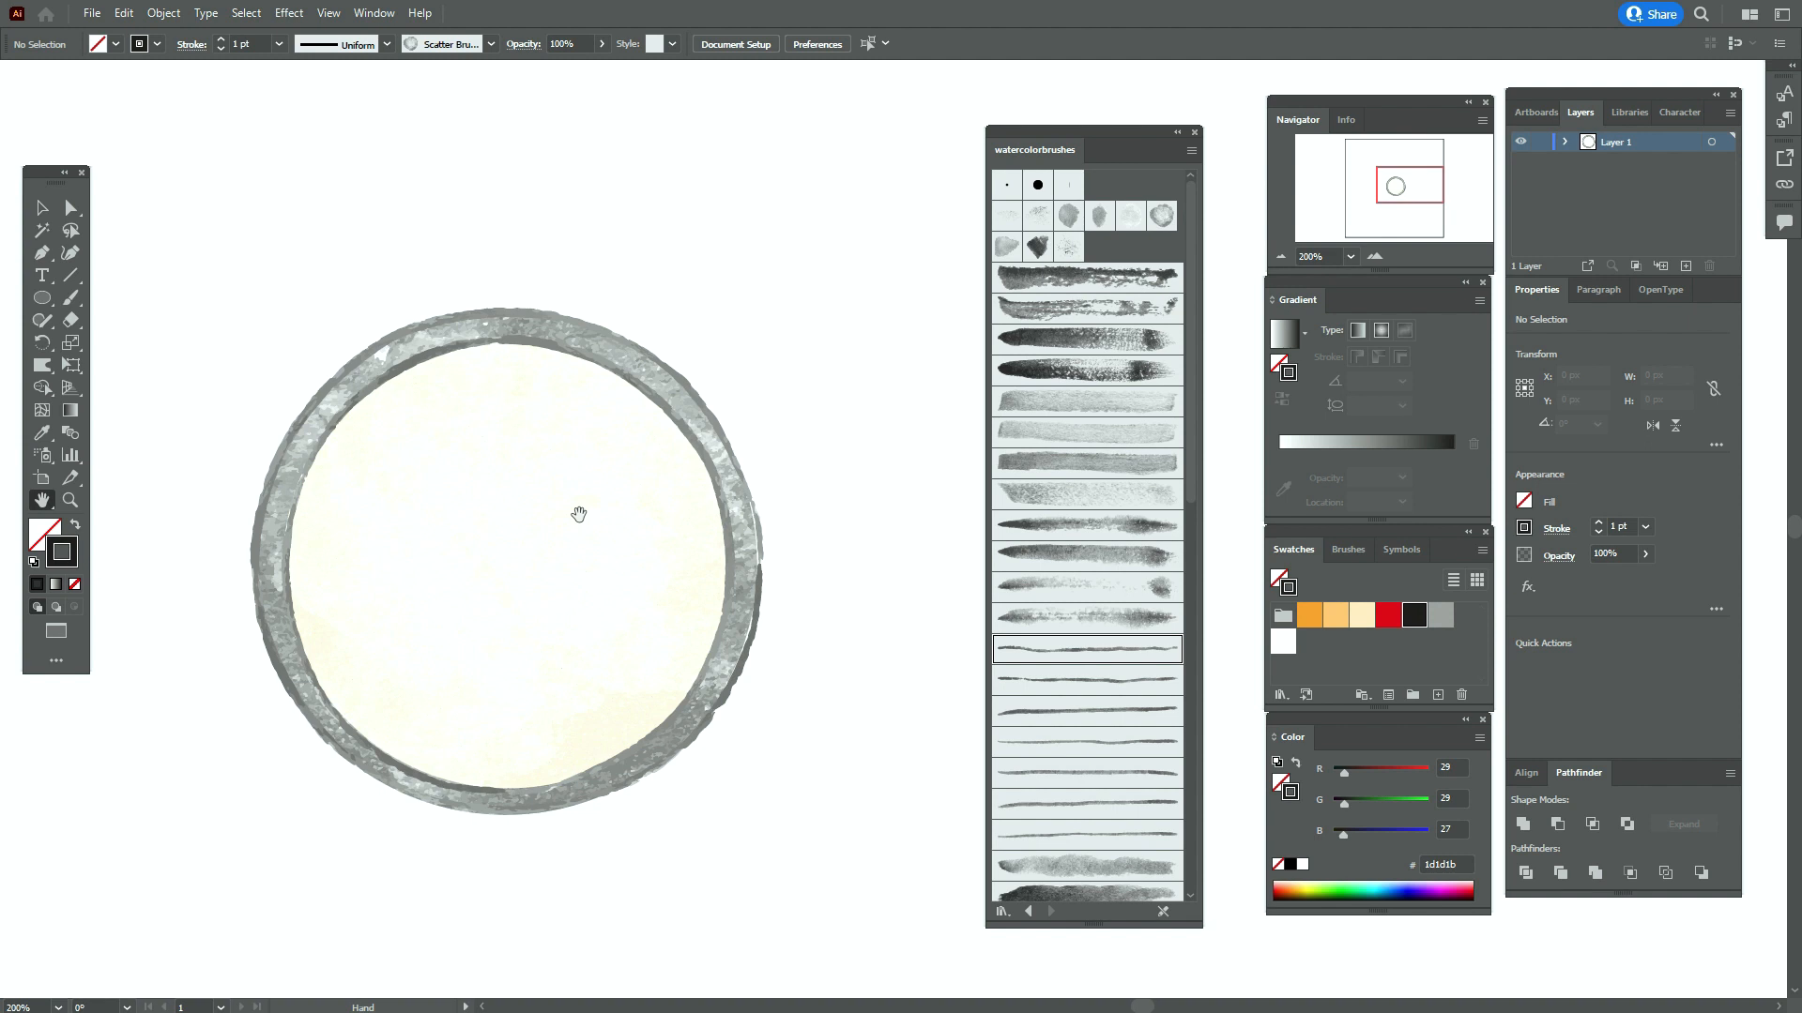
pyautogui.click(1131, 230)
pyautogui.click(1339, 617)
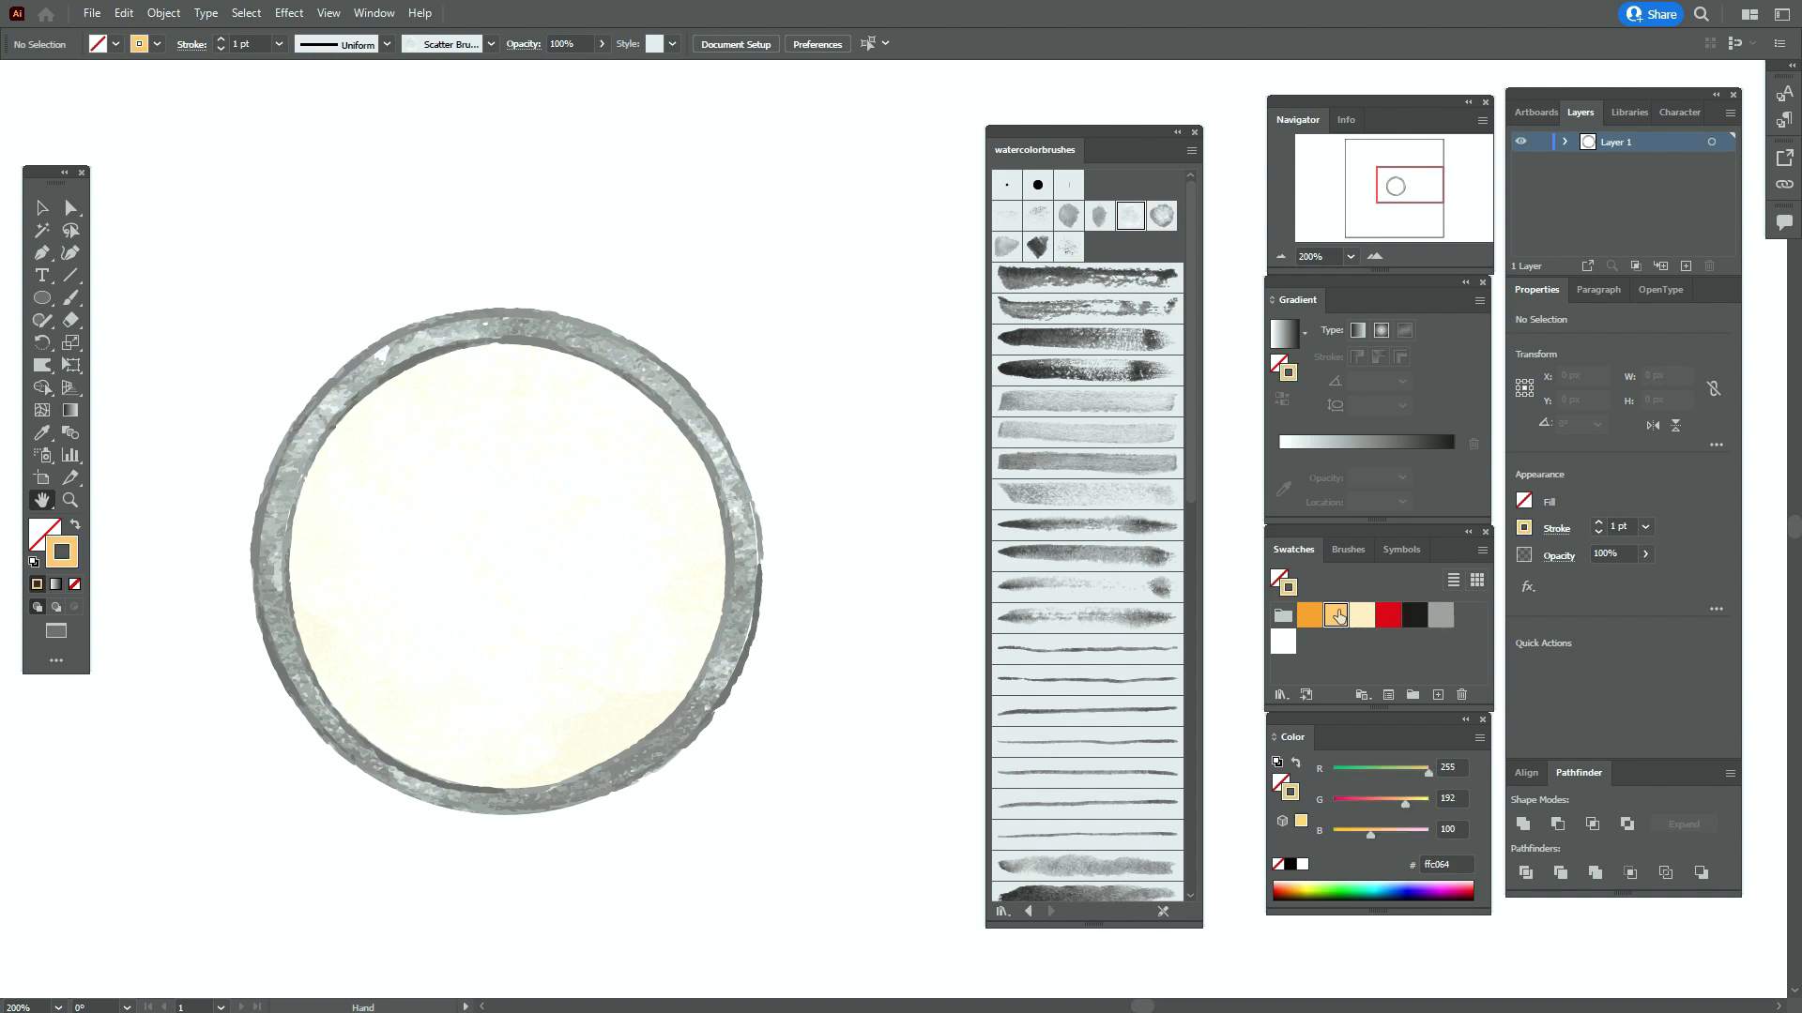
pyautogui.click(1558, 555)
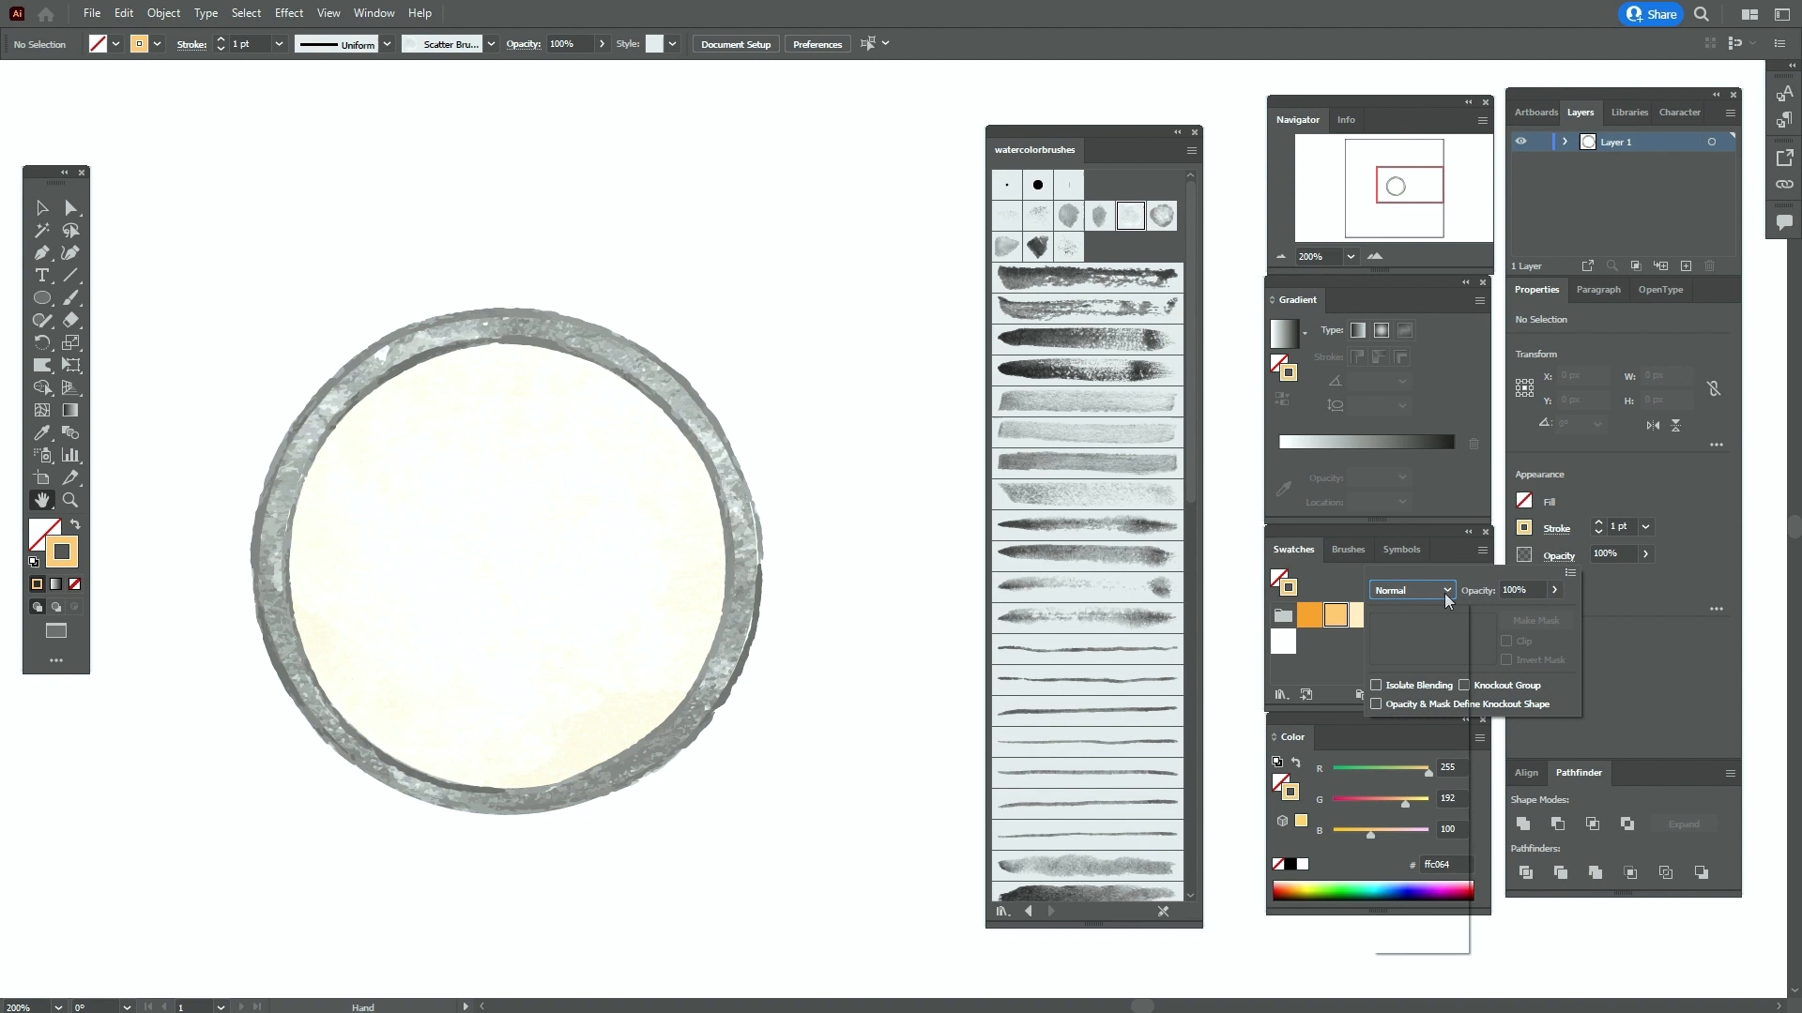
pyautogui.click(1444, 591)
pyautogui.click(1427, 655)
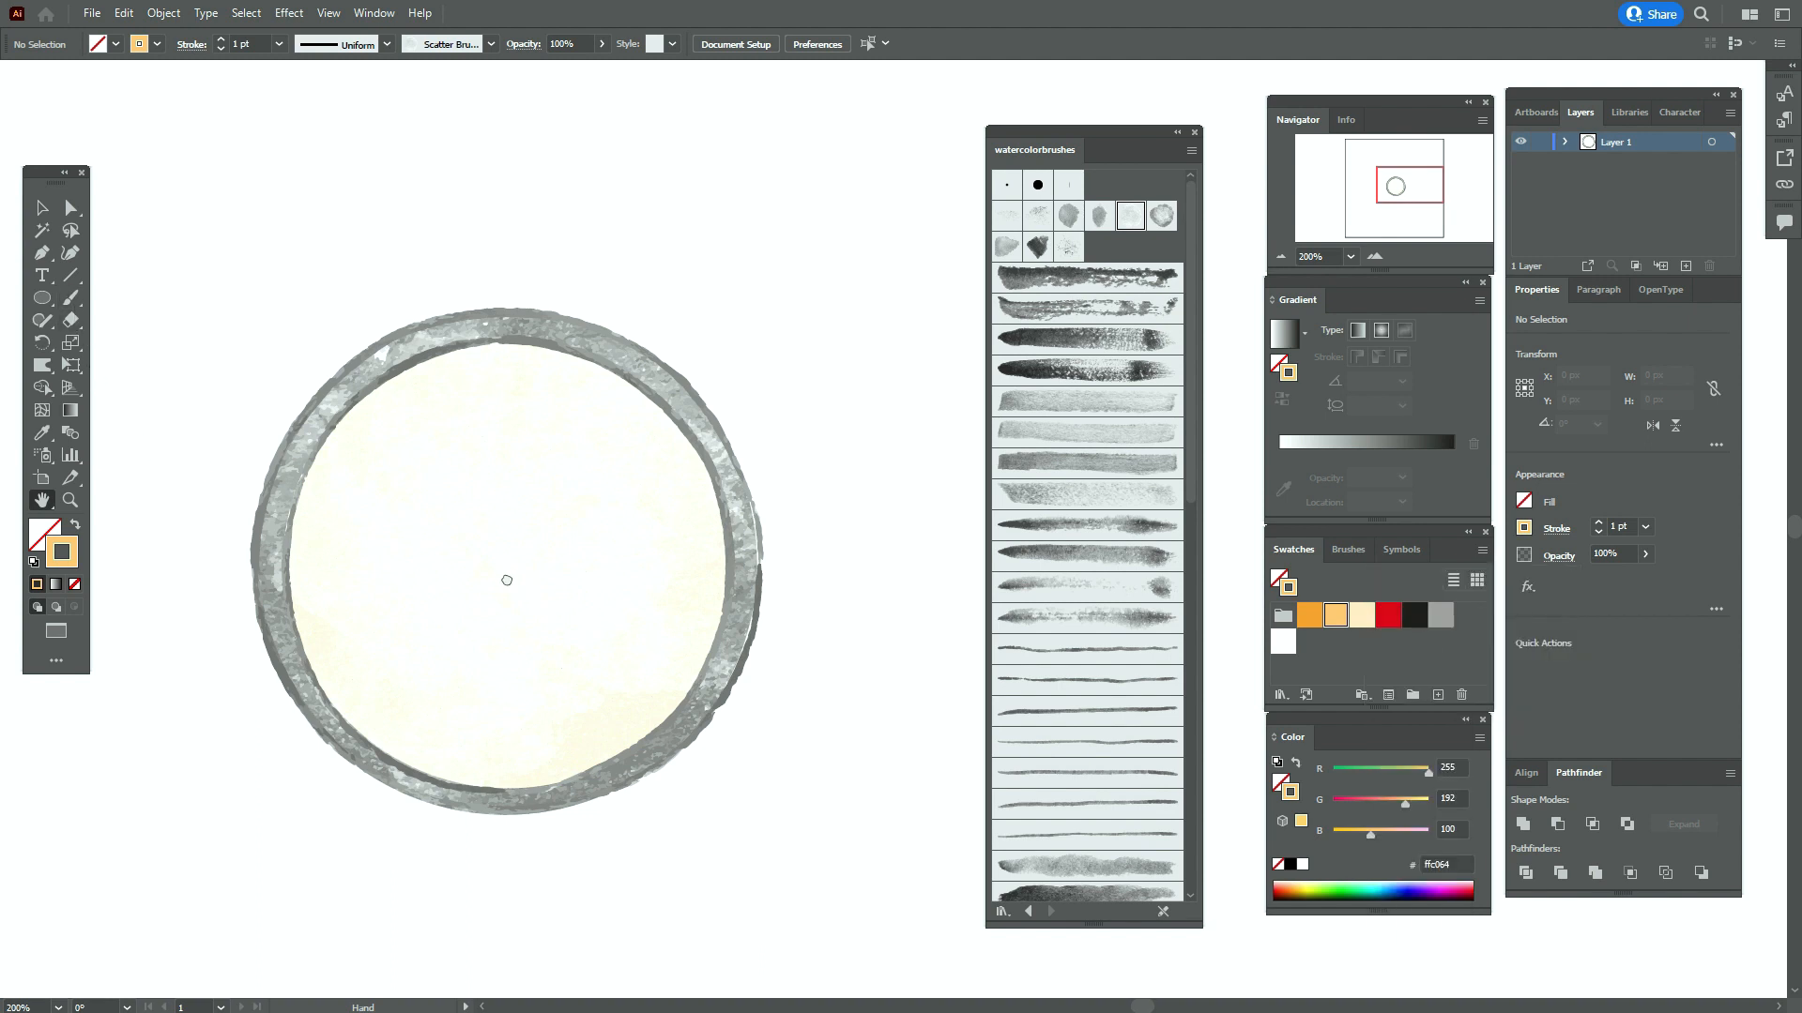
pyautogui.click(70, 297)
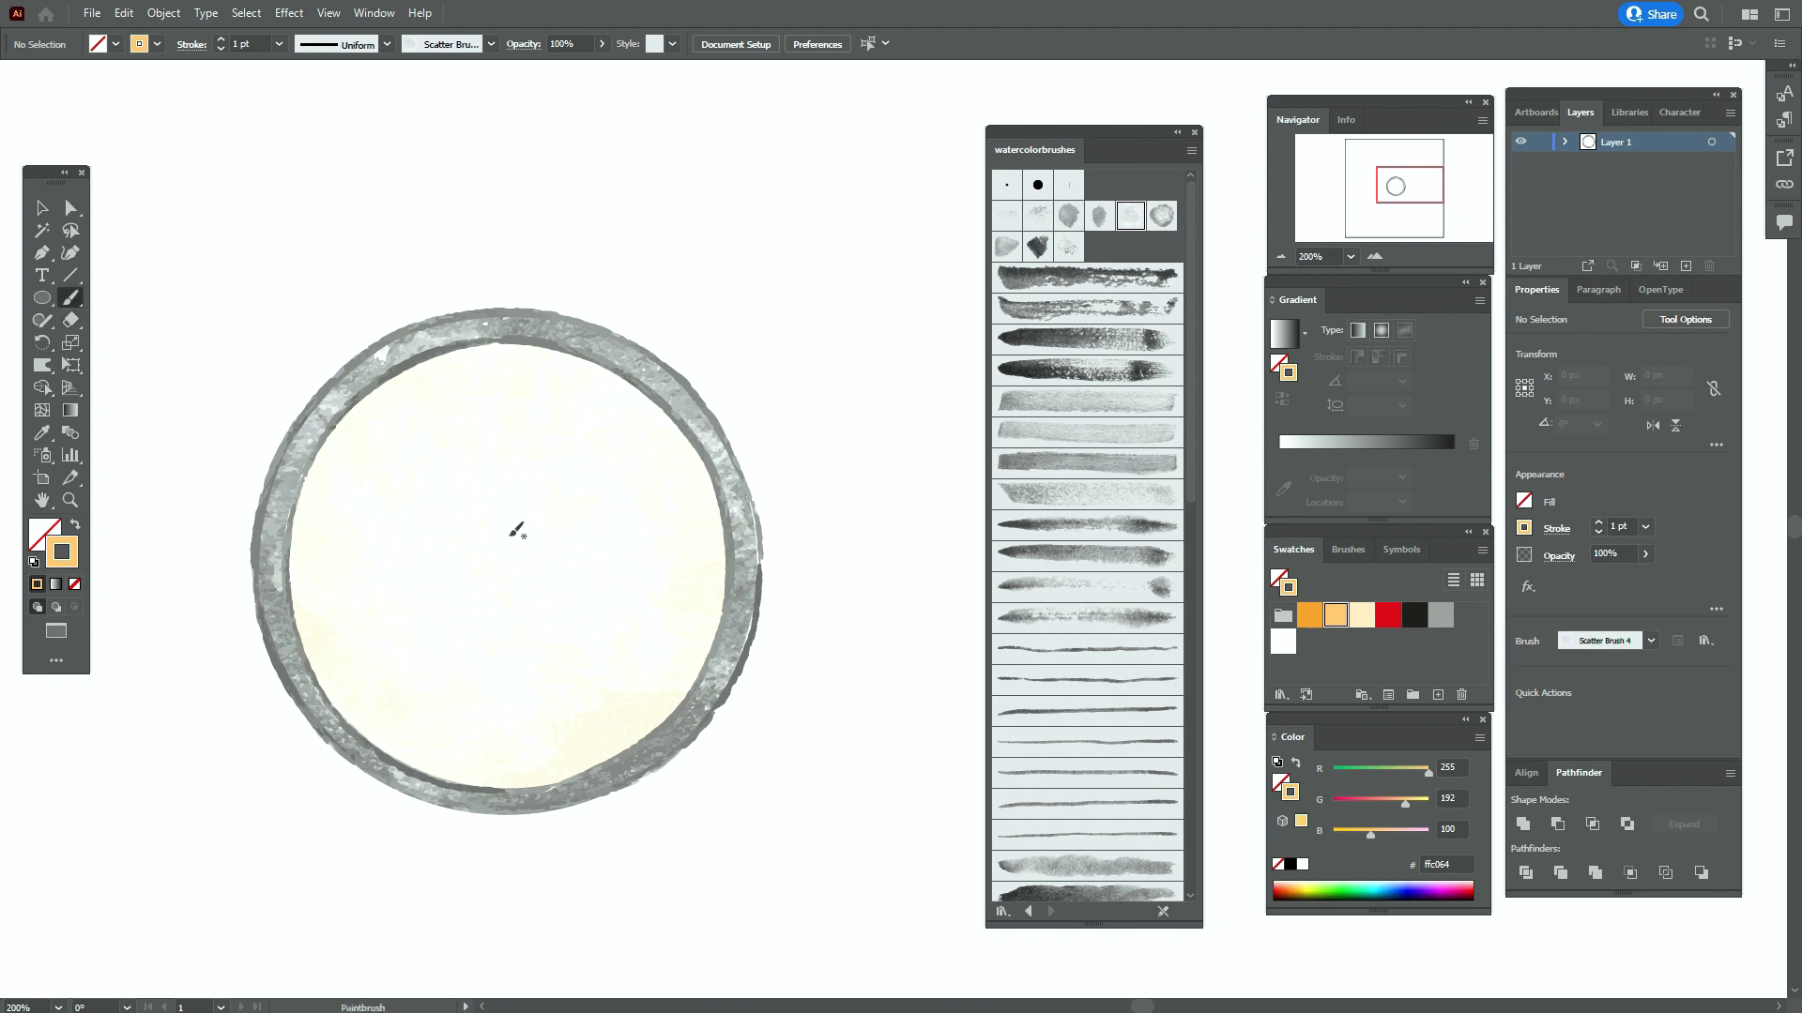
# Set the light orange dab's stroke to 0.9 pt and reposition it within the inner circle
pyautogui.click(41, 208)
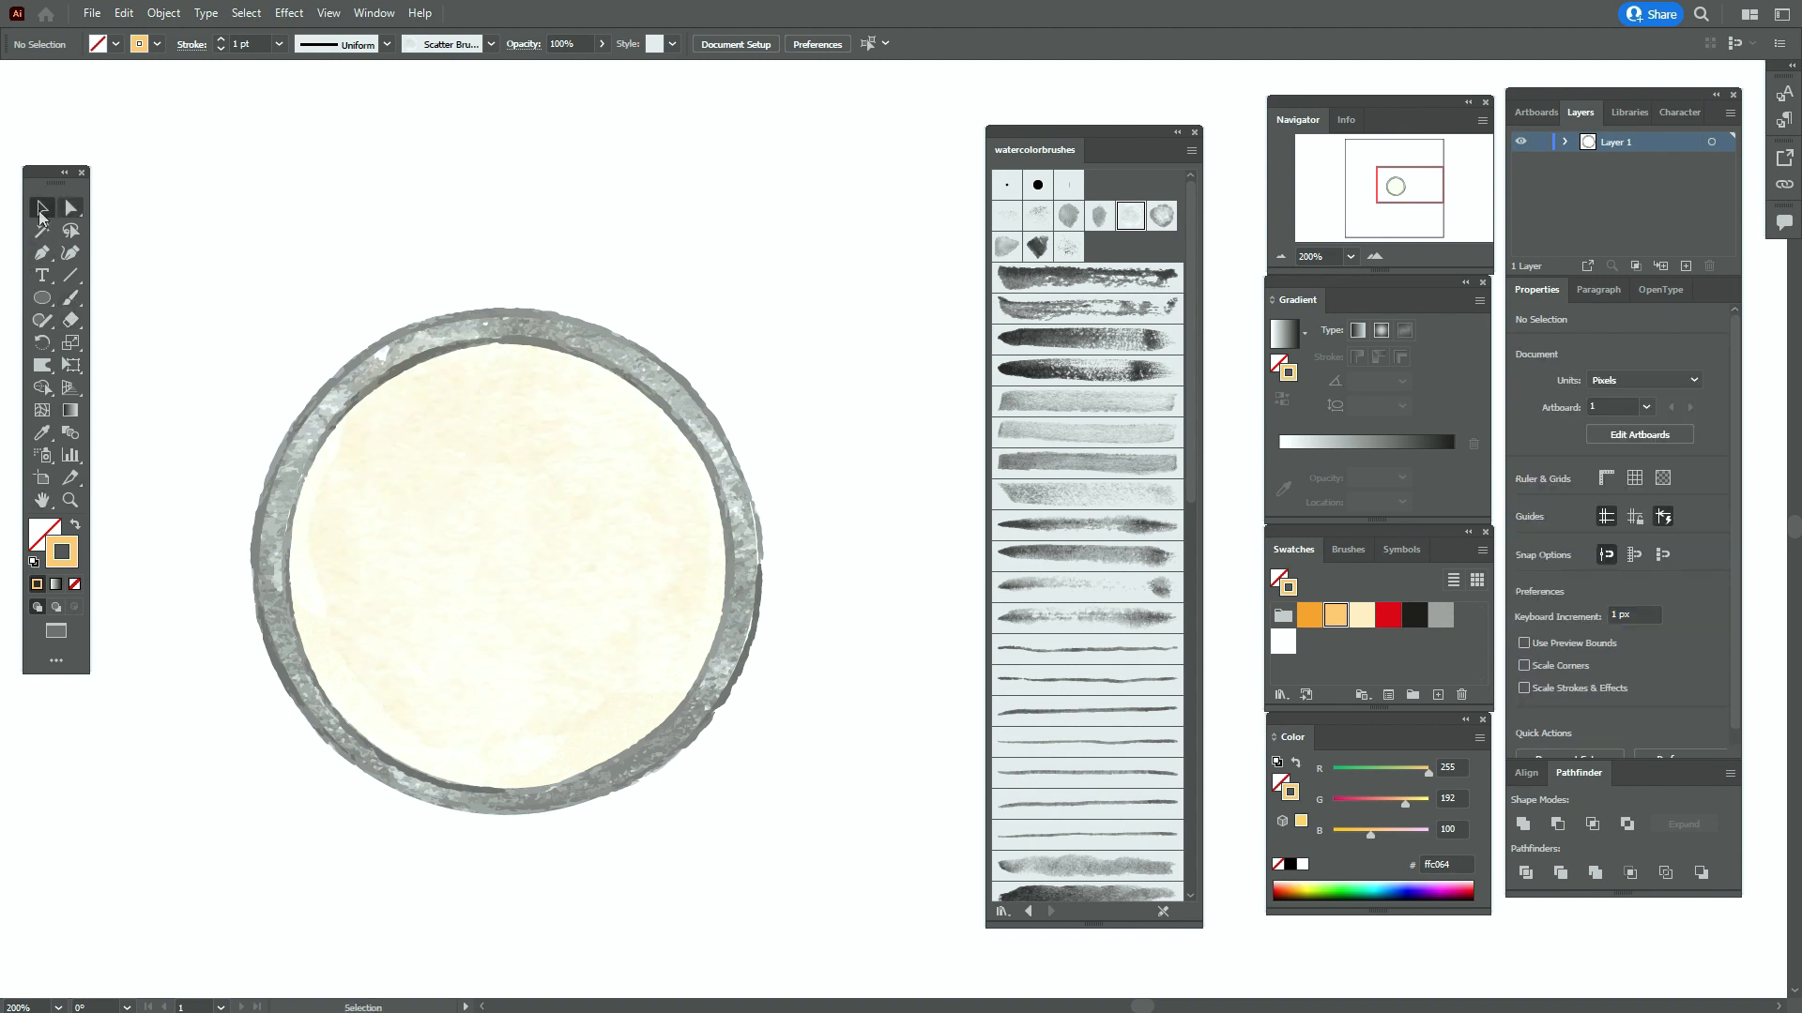
pyautogui.moveTo(535, 469); pyautogui.dragTo(535, 494)
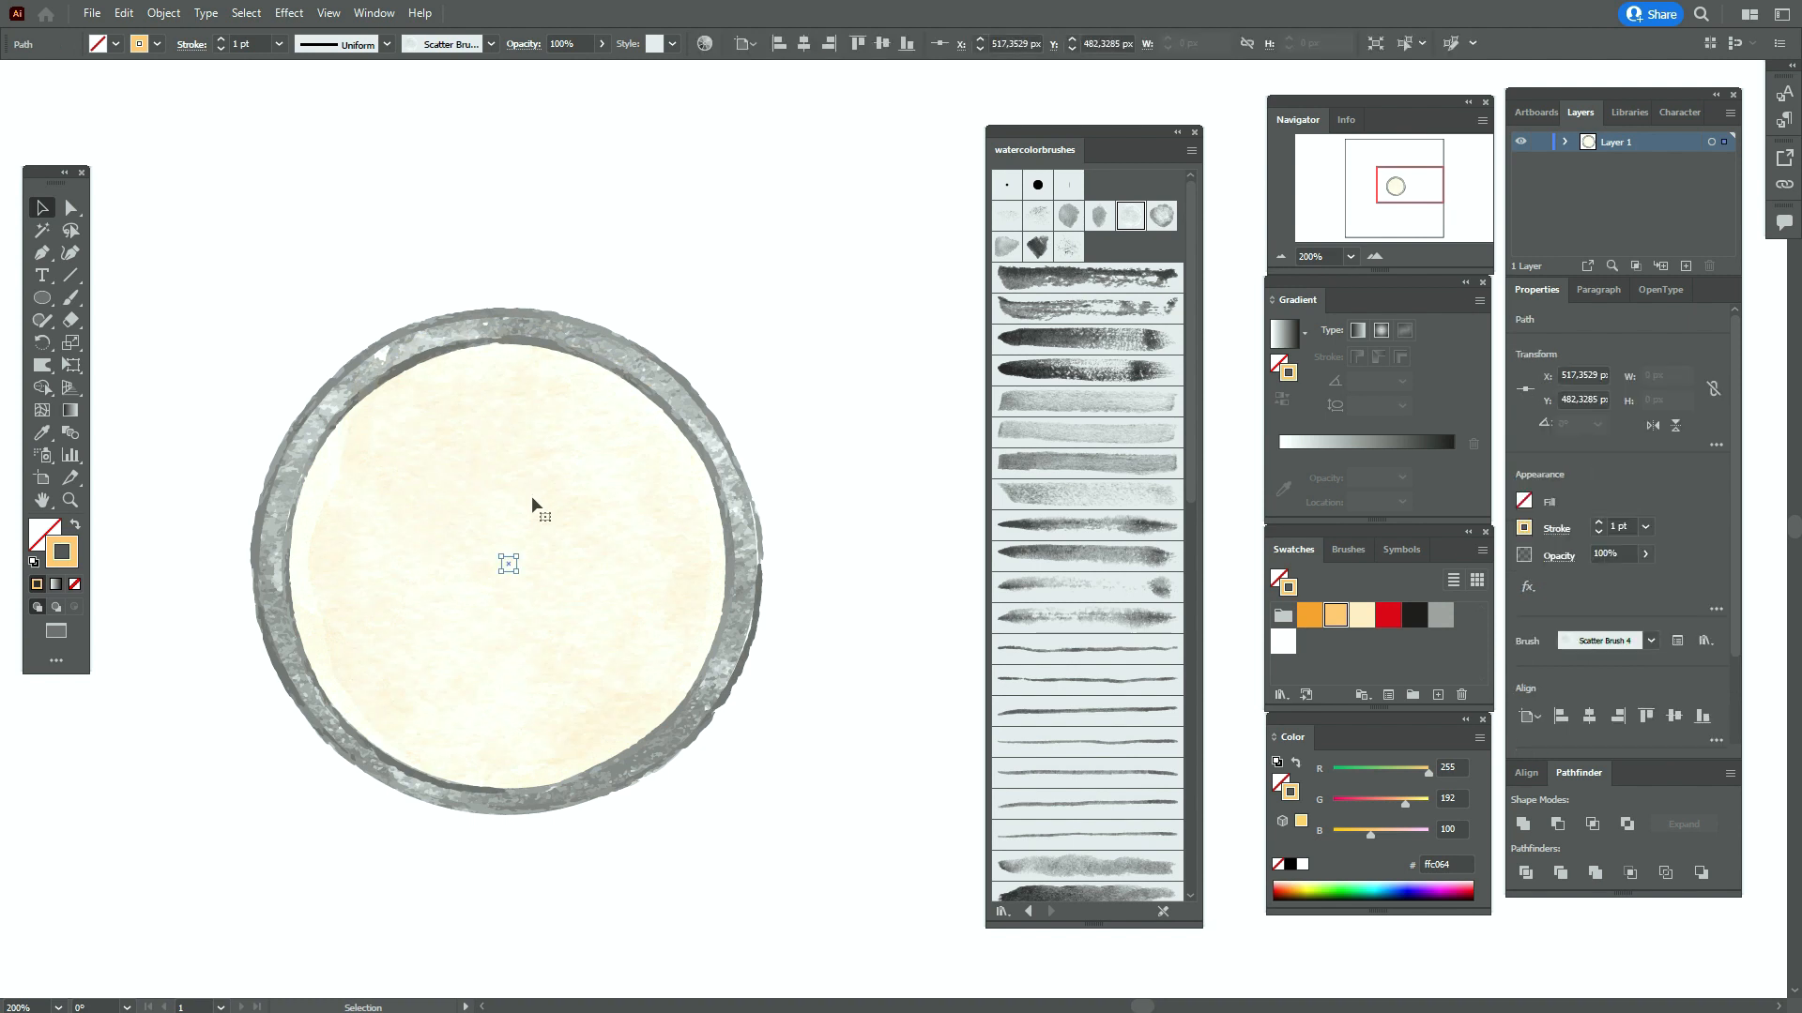
pyautogui.click(1612, 527)
pyautogui.write('0,8')
pyautogui.press('Return')
pyautogui.doubleClick(1614, 524)
pyautogui.write('0,')
pyautogui.press('Return')
pyautogui.moveTo(617, 558); pyautogui.dragTo(627, 558)
pyautogui.click(776, 416)
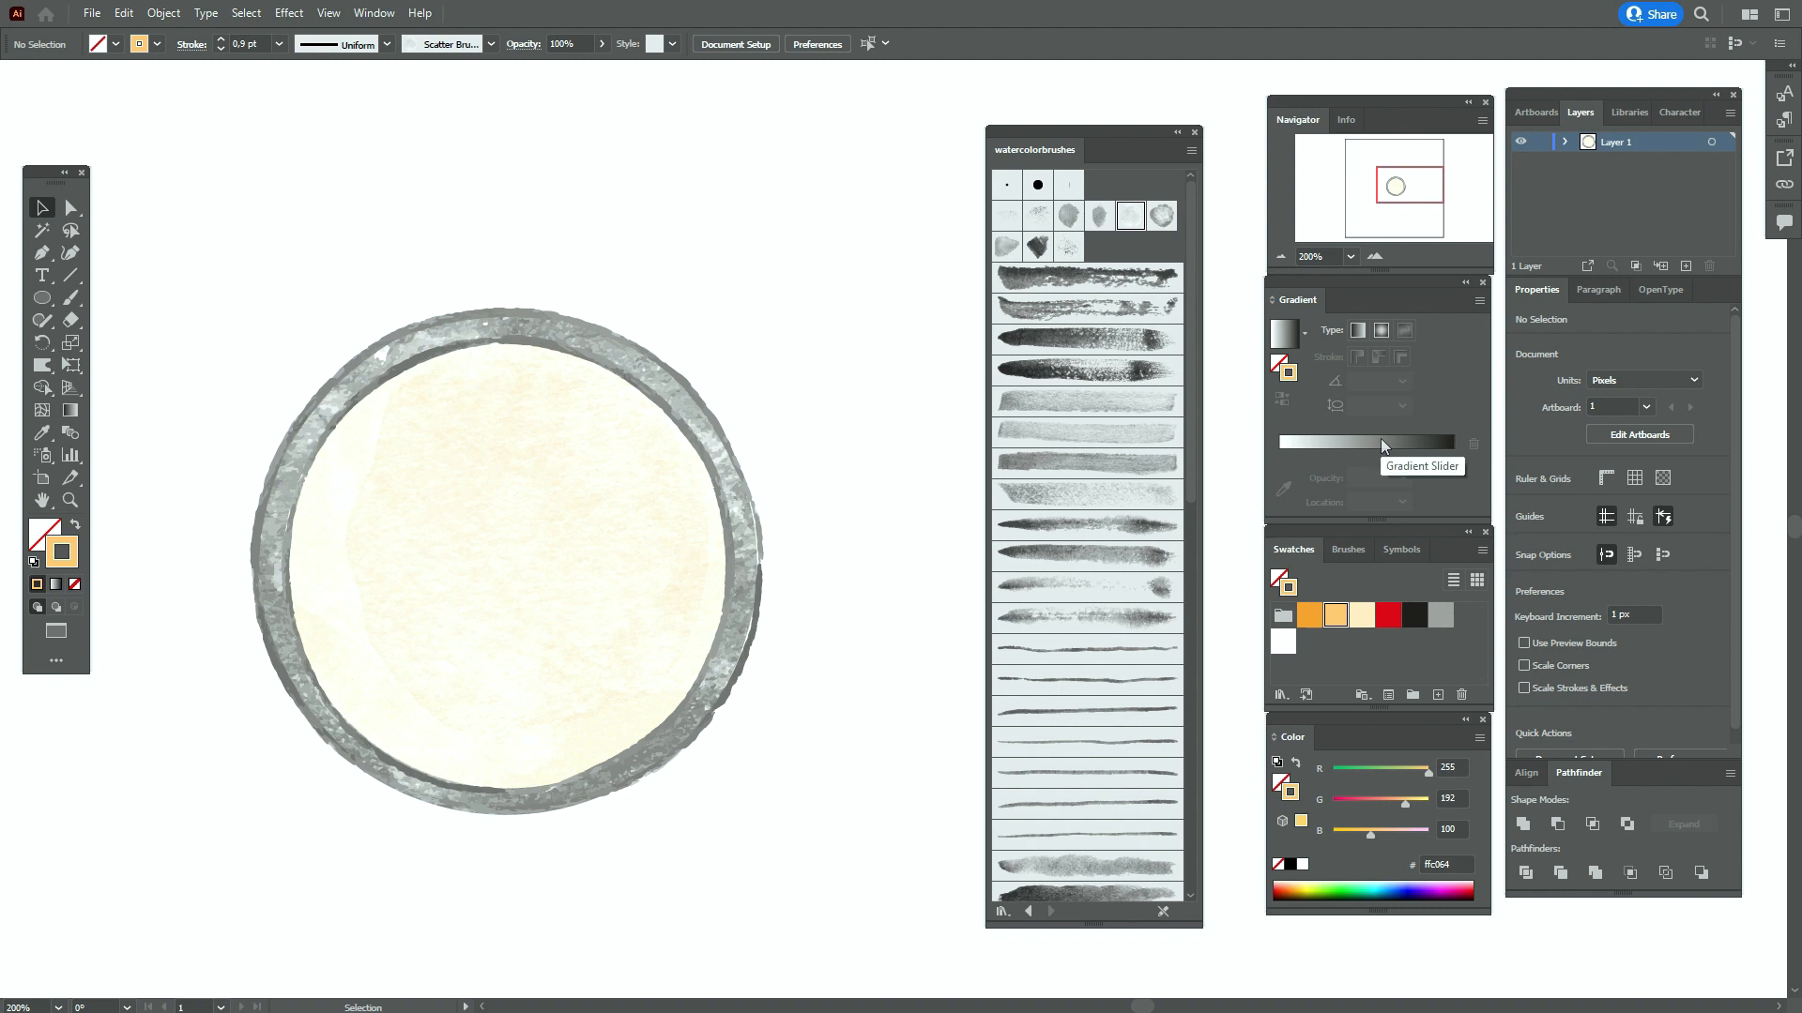
# Paint an orange (#f99c21) Scatter Brush 5 dab on the cream center's upper right at 0.8 pt, 30% opacity and Multiply blending
pyautogui.click(1161, 217)
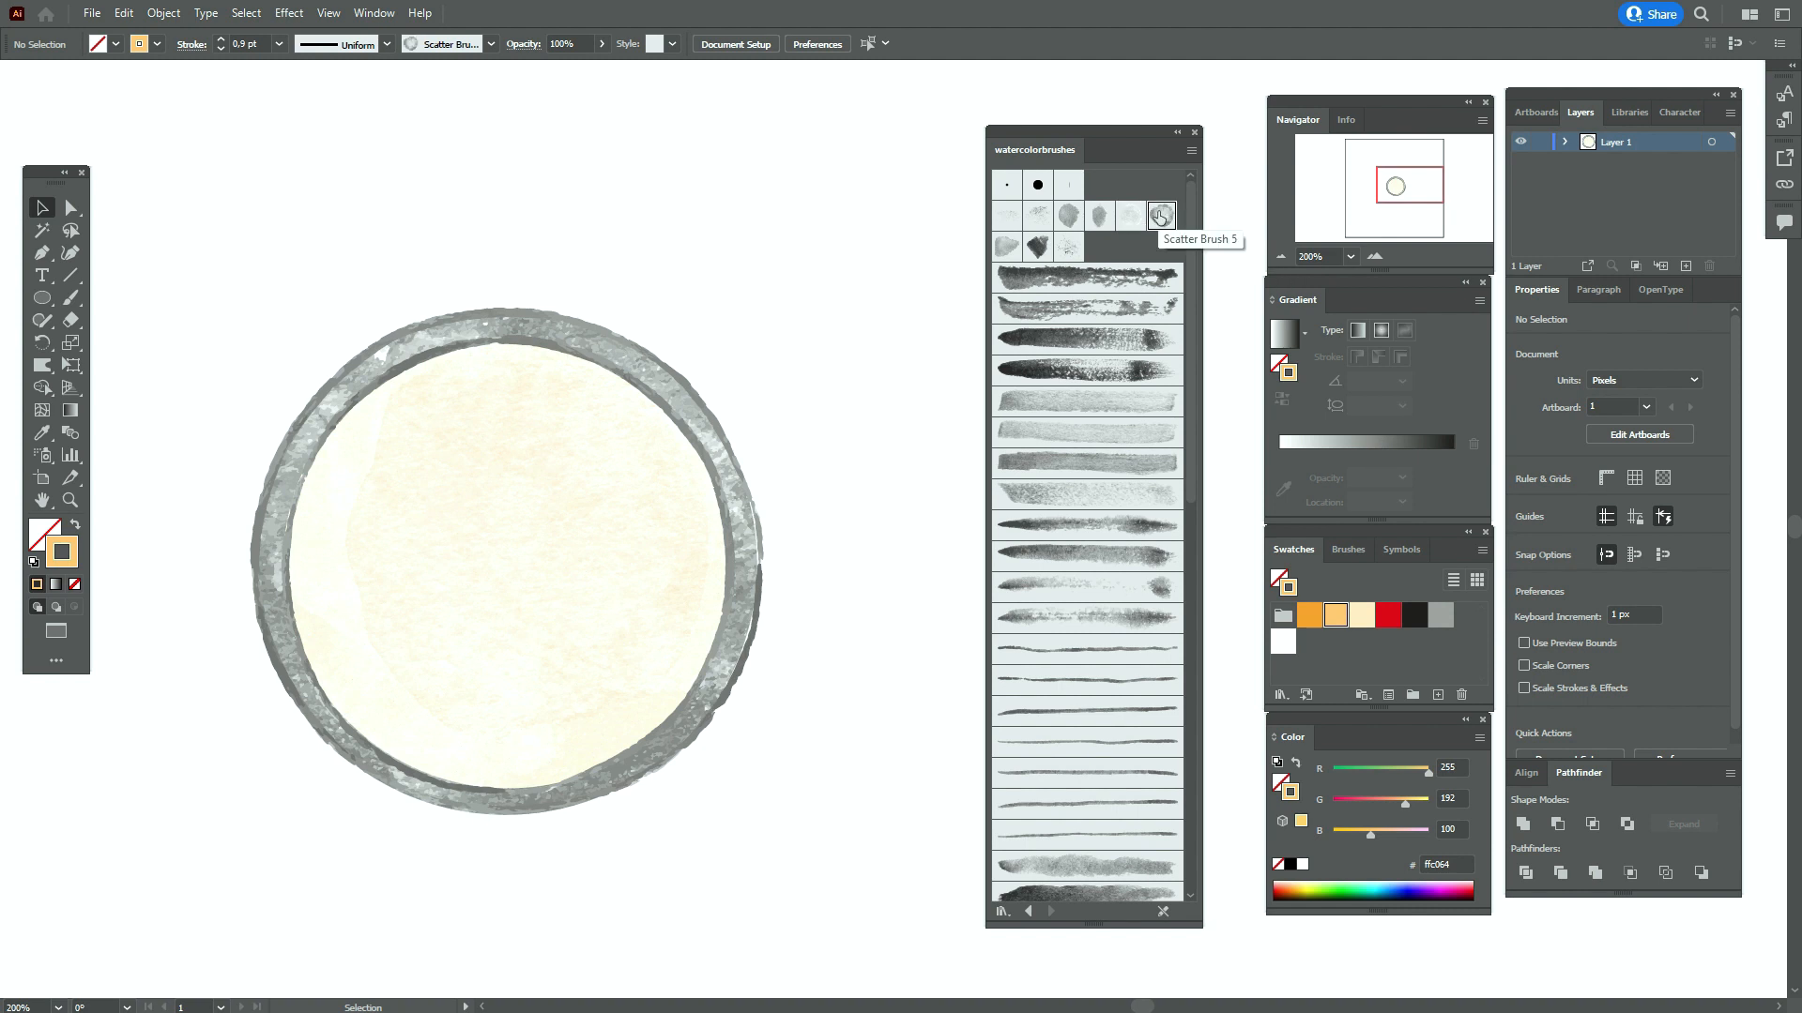
pyautogui.click(1309, 616)
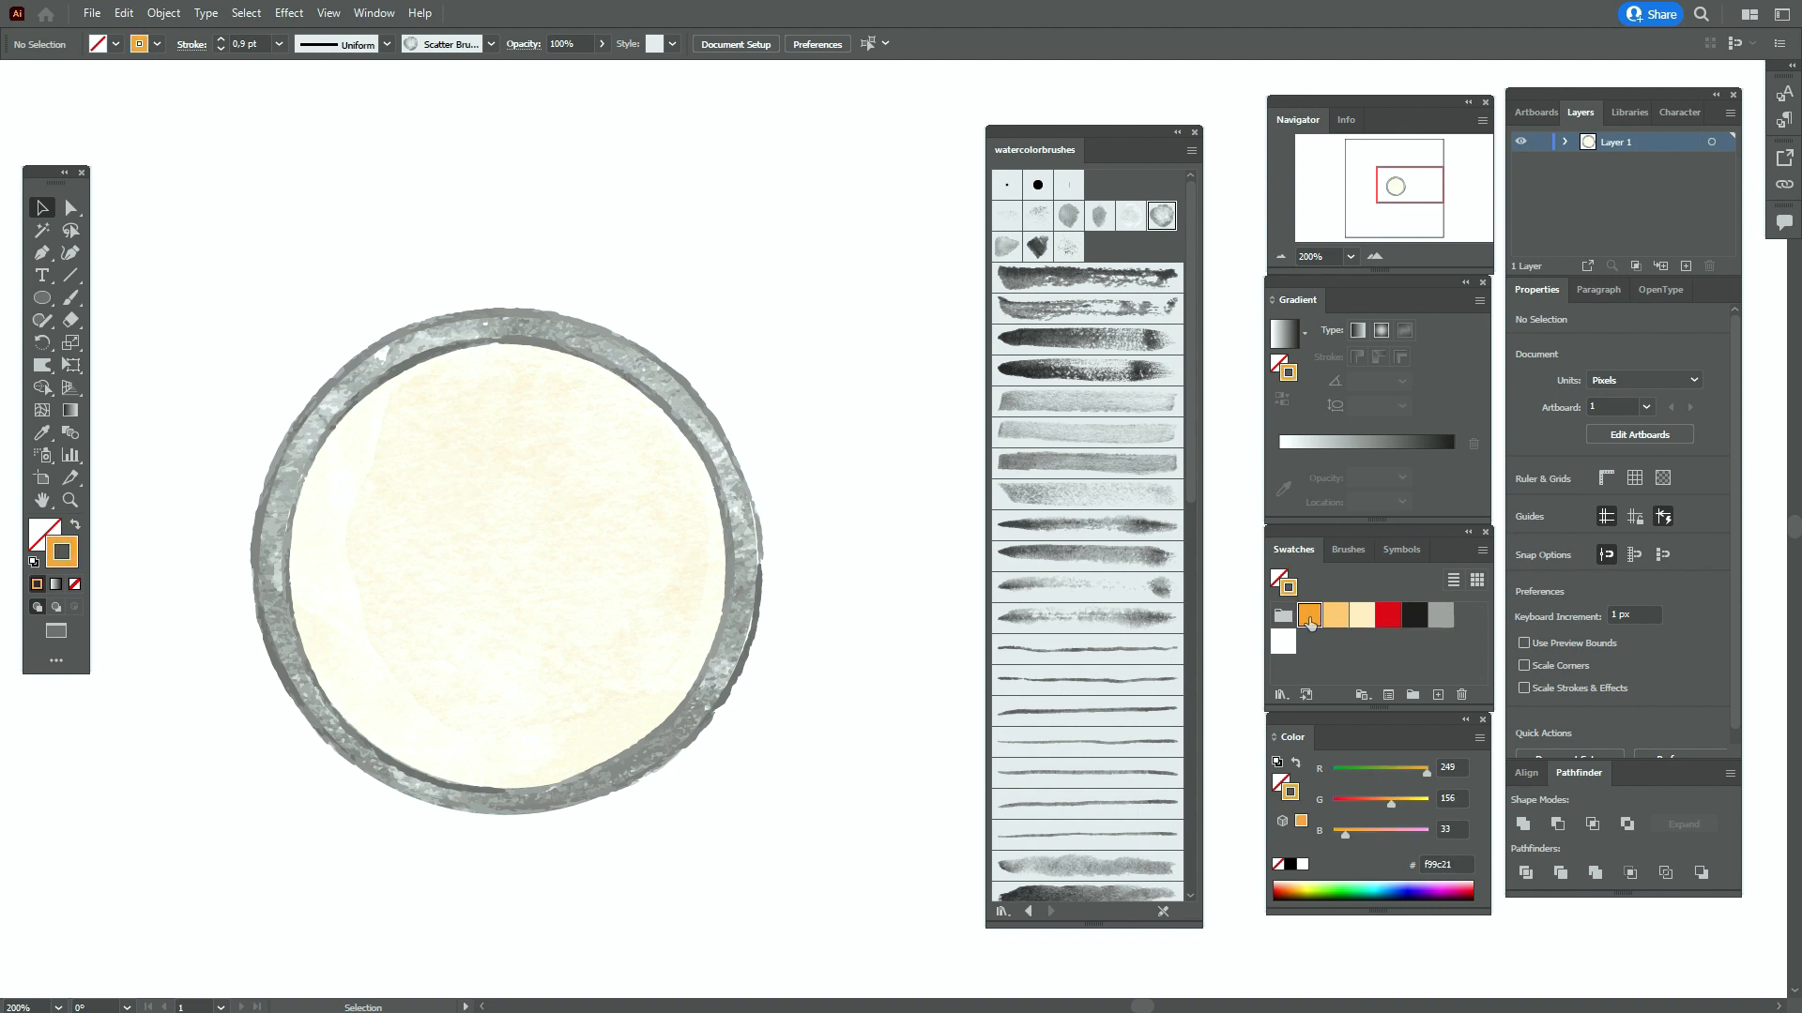
pyautogui.press('b')
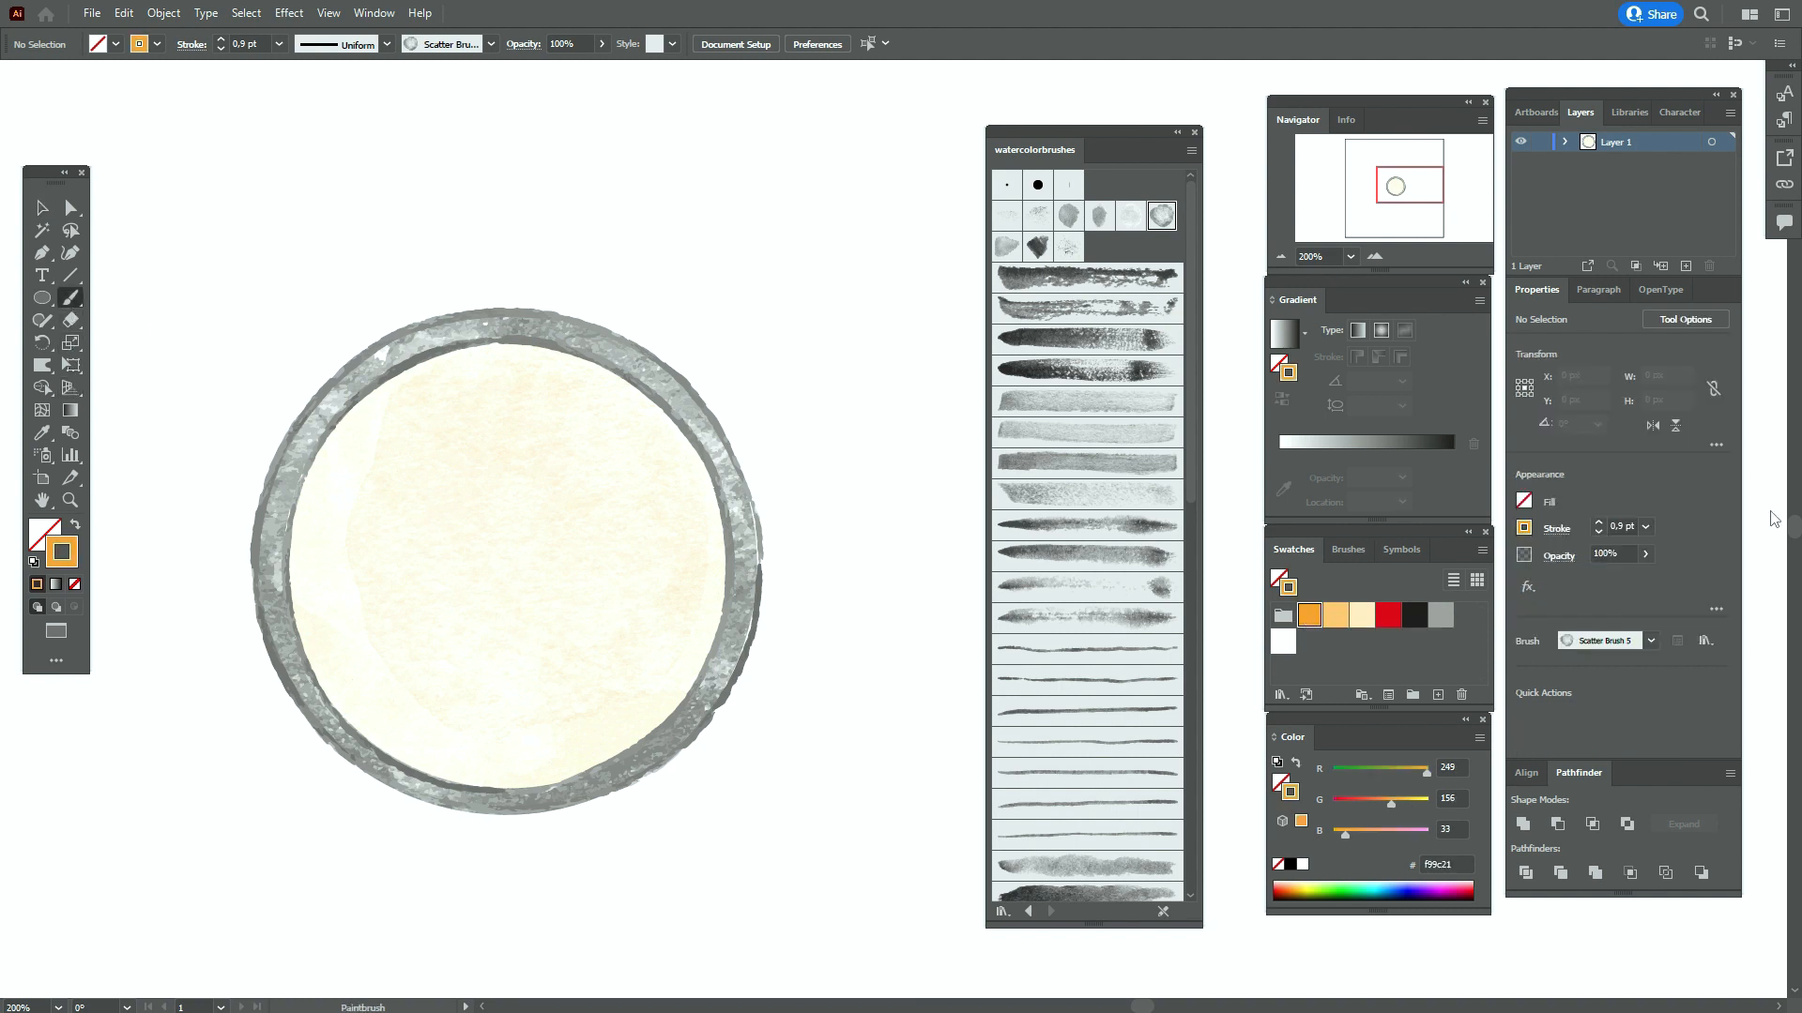
pyautogui.doubleClick(1616, 527)
pyautogui.write('0,8')
pyautogui.press('Return')
pyautogui.click(1599, 554)
pyautogui.write('30')
pyautogui.click(1559, 560)
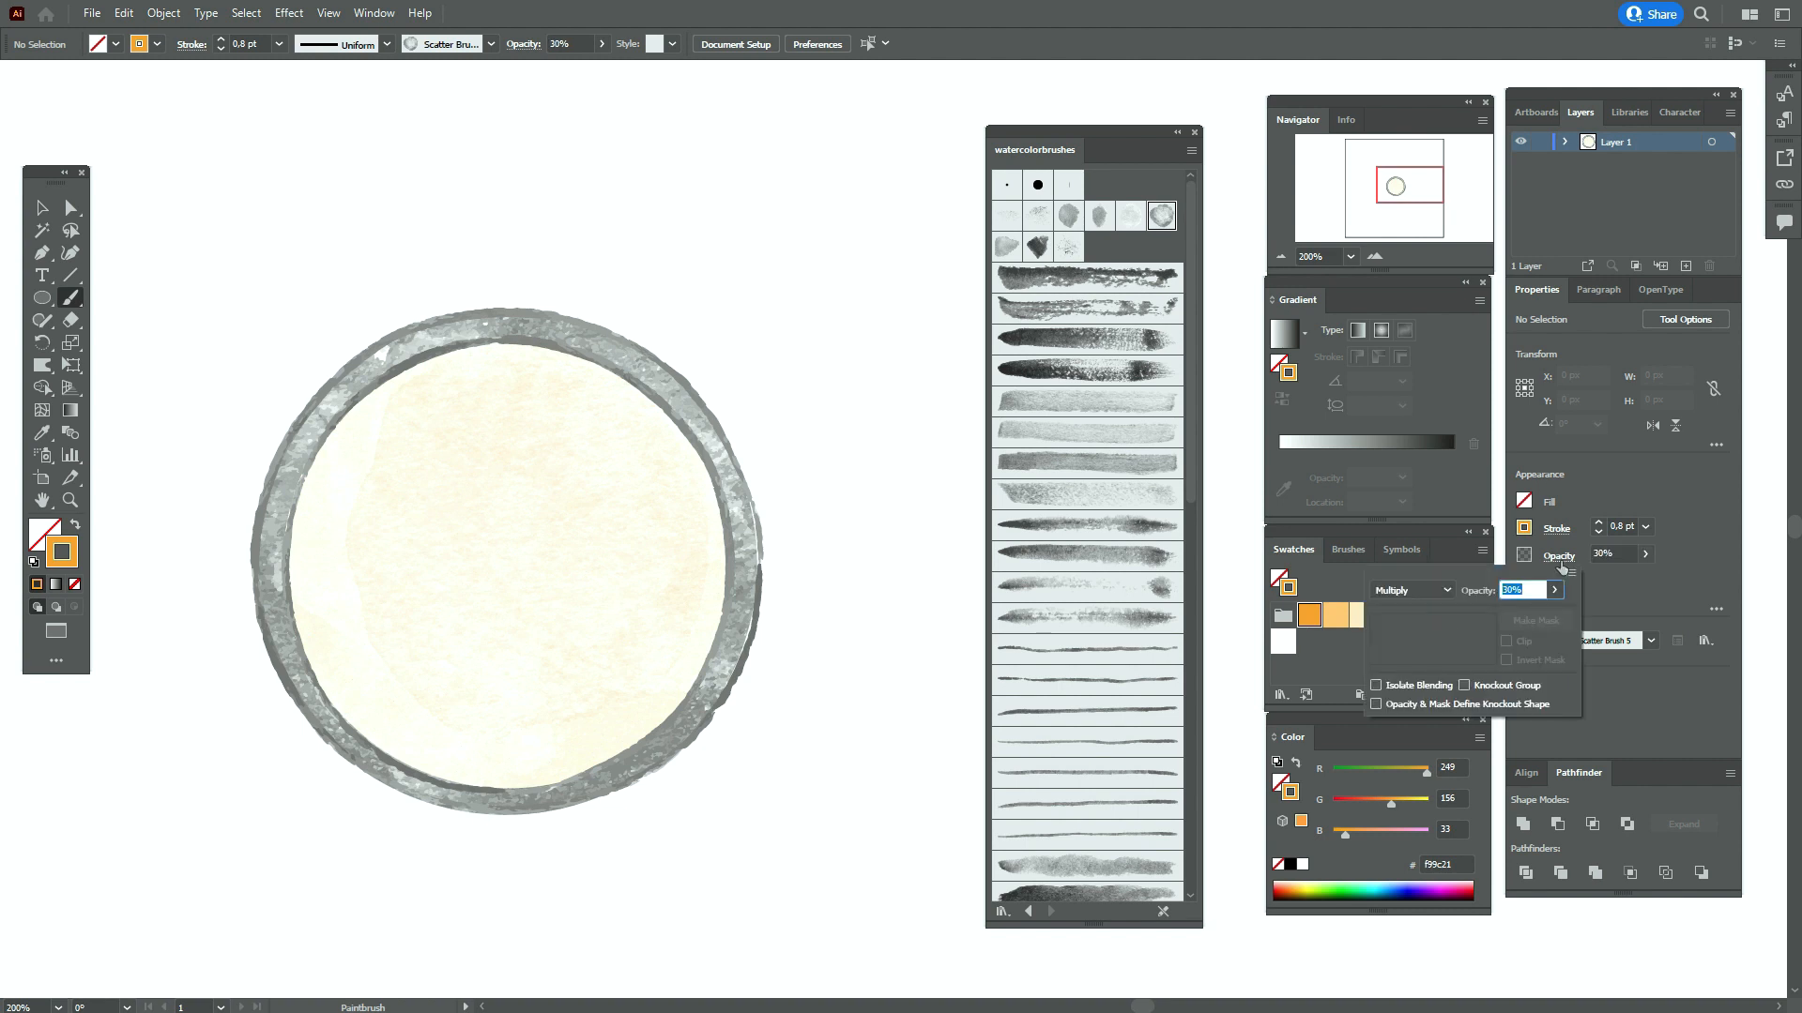
pyautogui.click(600, 483)
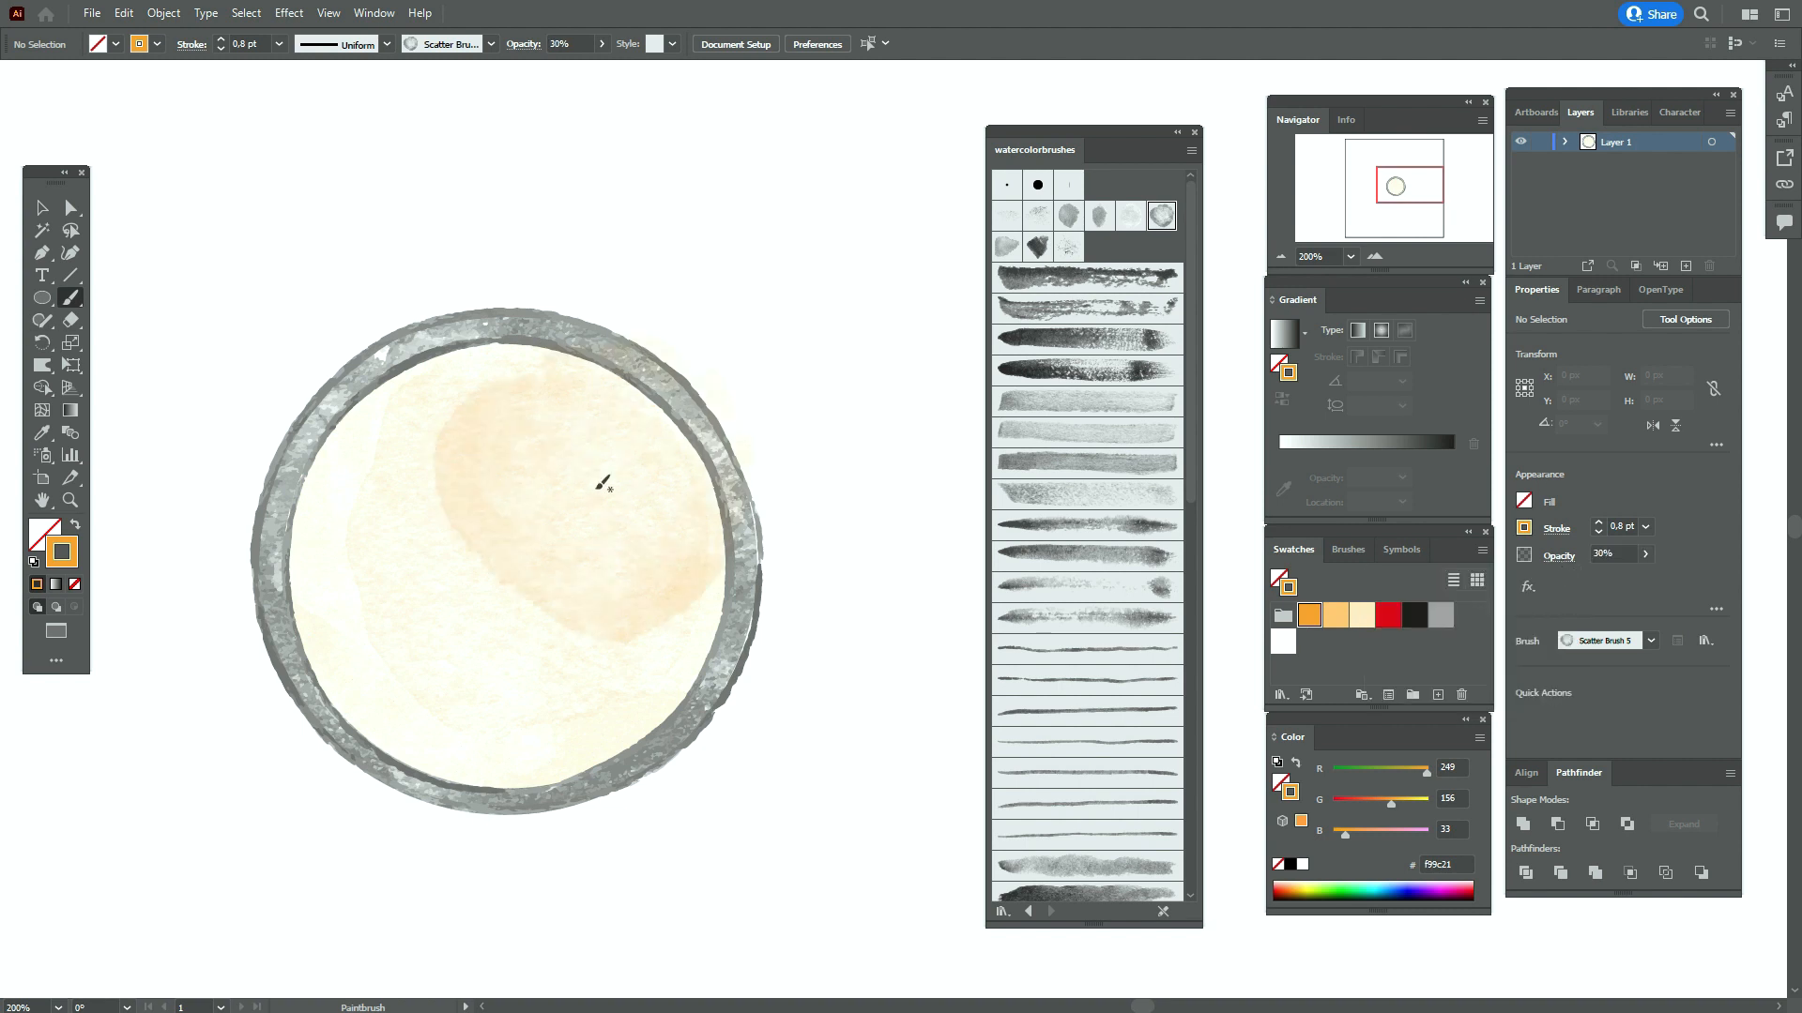
# Reposition the orange dab closer to the middle of the cream center
pyautogui.press('v')
pyautogui.moveTo(649, 532)
pyautogui.mouseDown()
pyautogui.moveTo(596, 556)
pyautogui.moveTo(631, 551)
pyautogui.moveTo(616, 542)
pyautogui.mouseUp()
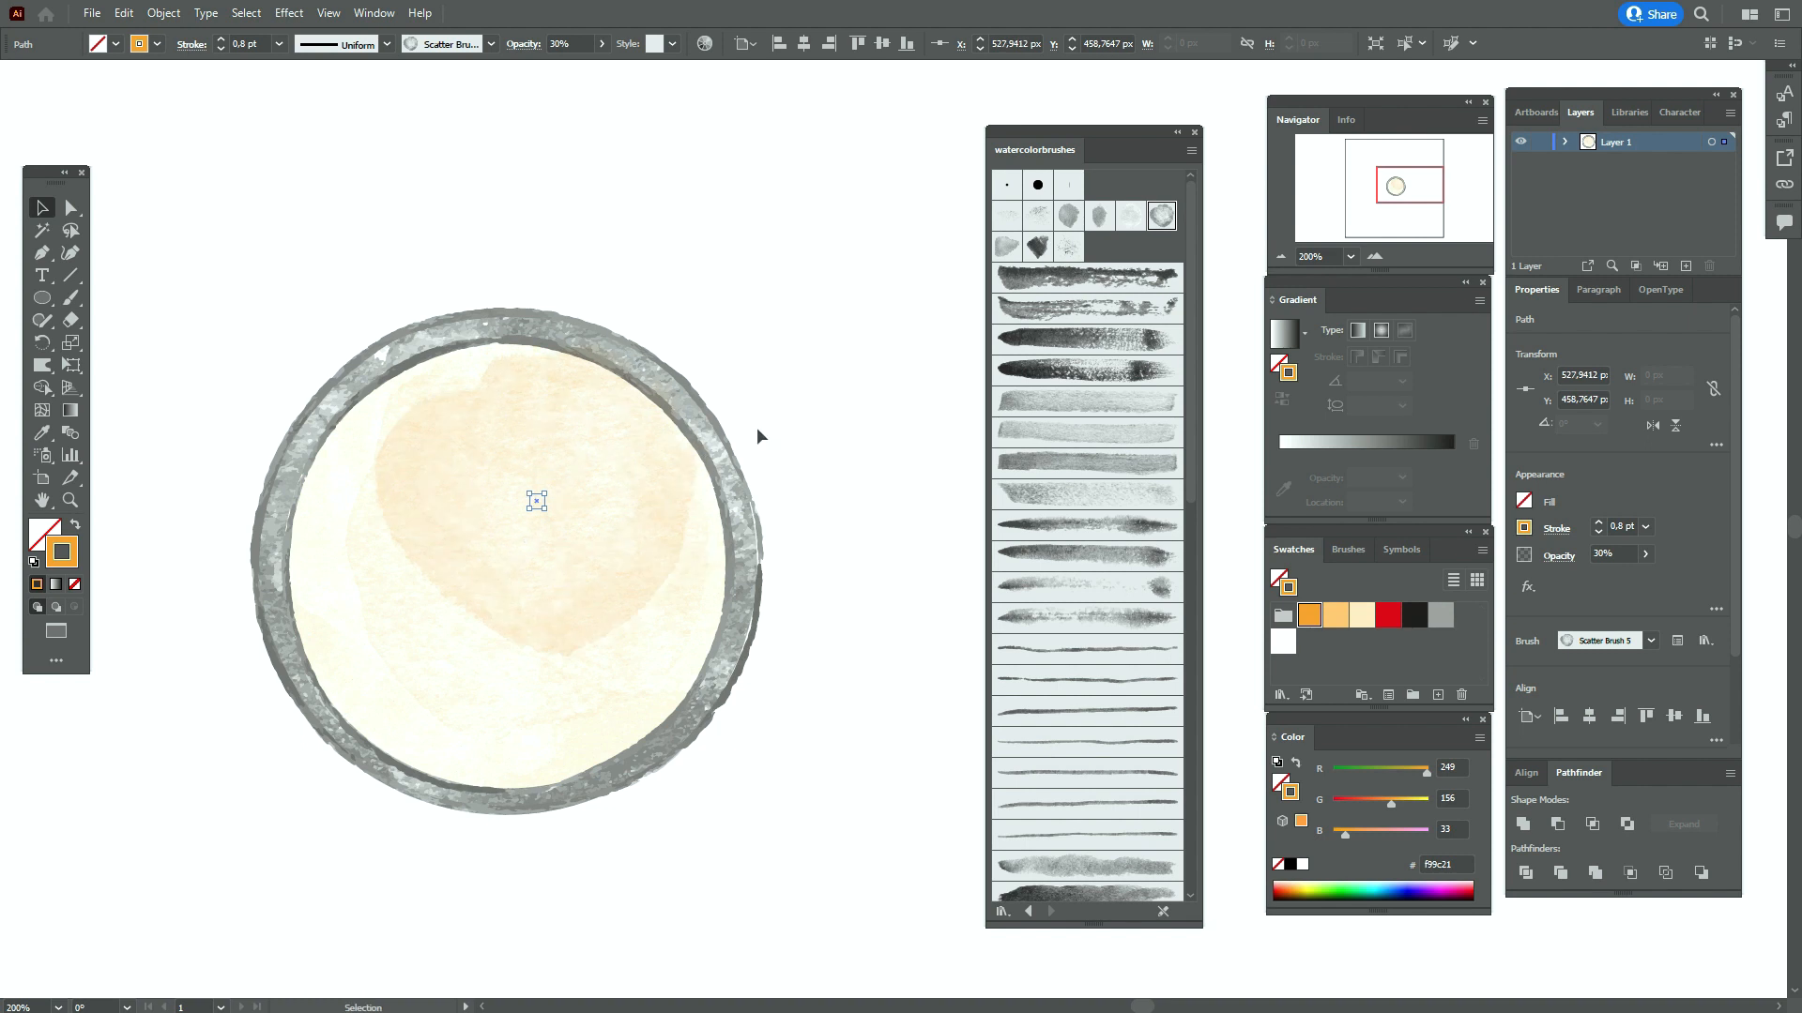
pyautogui.click(816, 396)
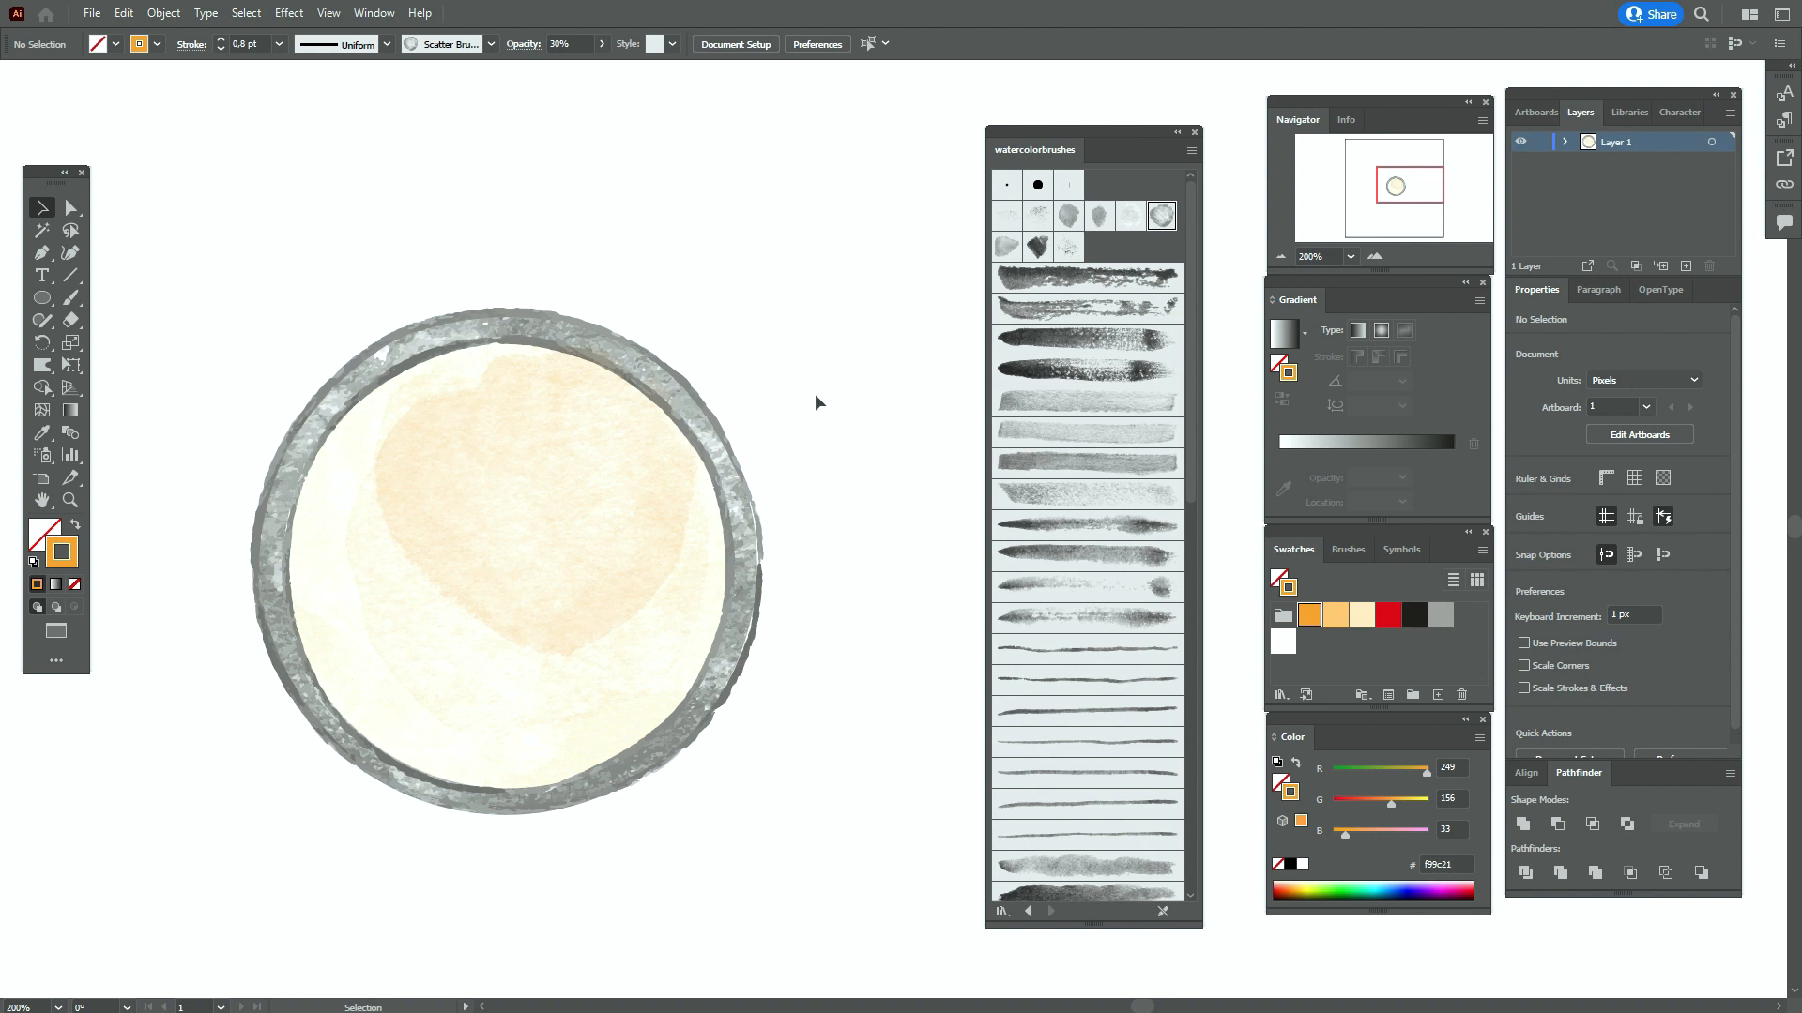
# Paint a broad white arc about 89 × 63 px over the orange dab with the oval watercolor brush, 0.4 pt, Soft Light blending and 30% opacity
pyautogui.click(1291, 650)
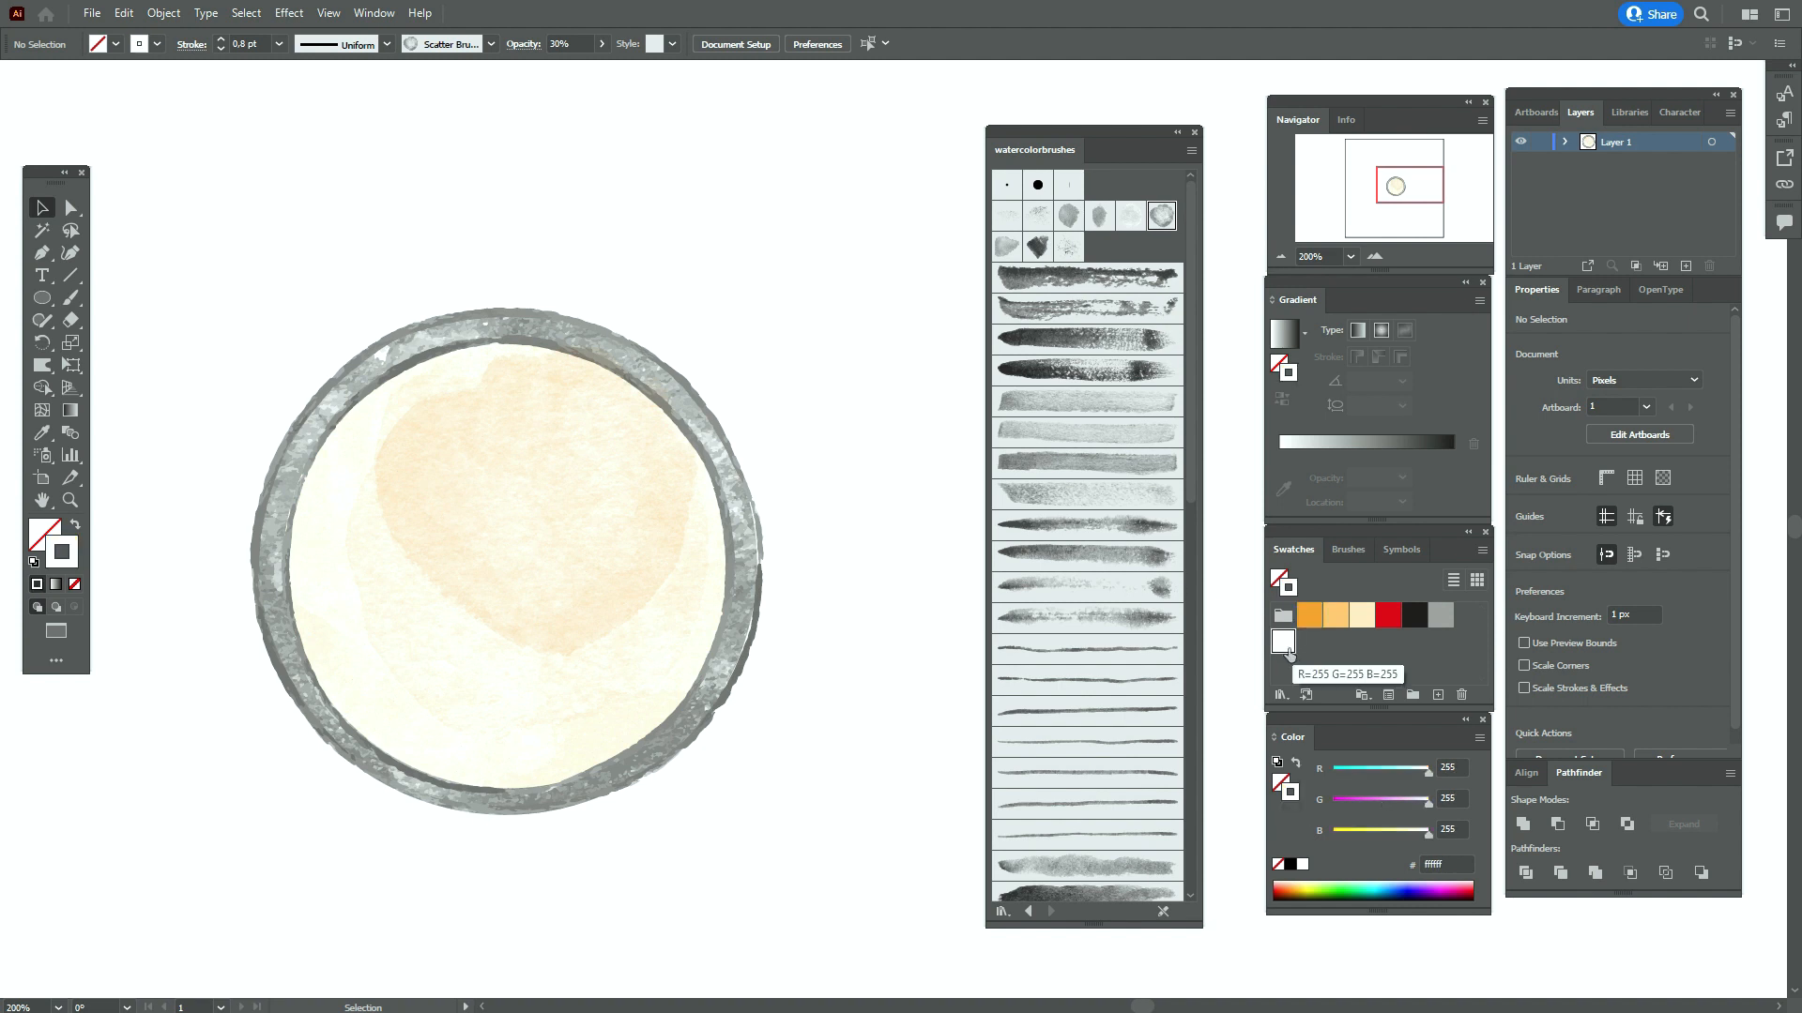
pyautogui.scroll(-10, 1075, 561)
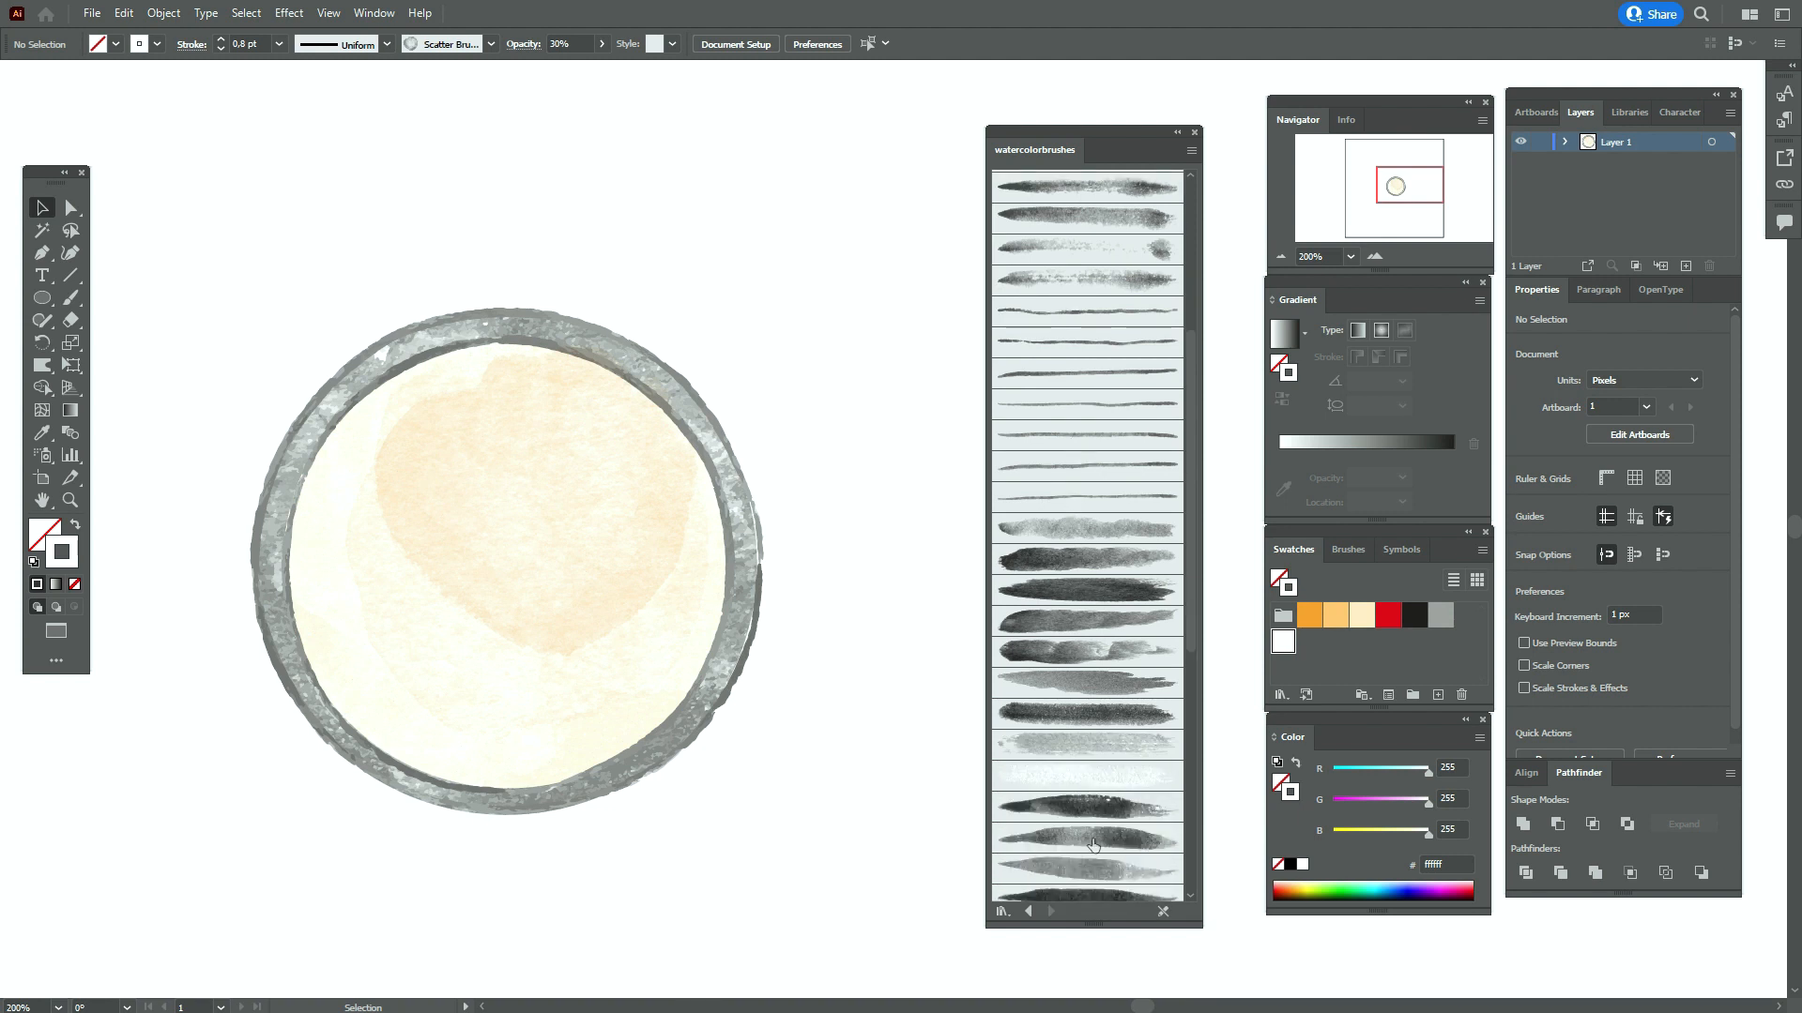
pyautogui.scroll(-3, 1093, 846)
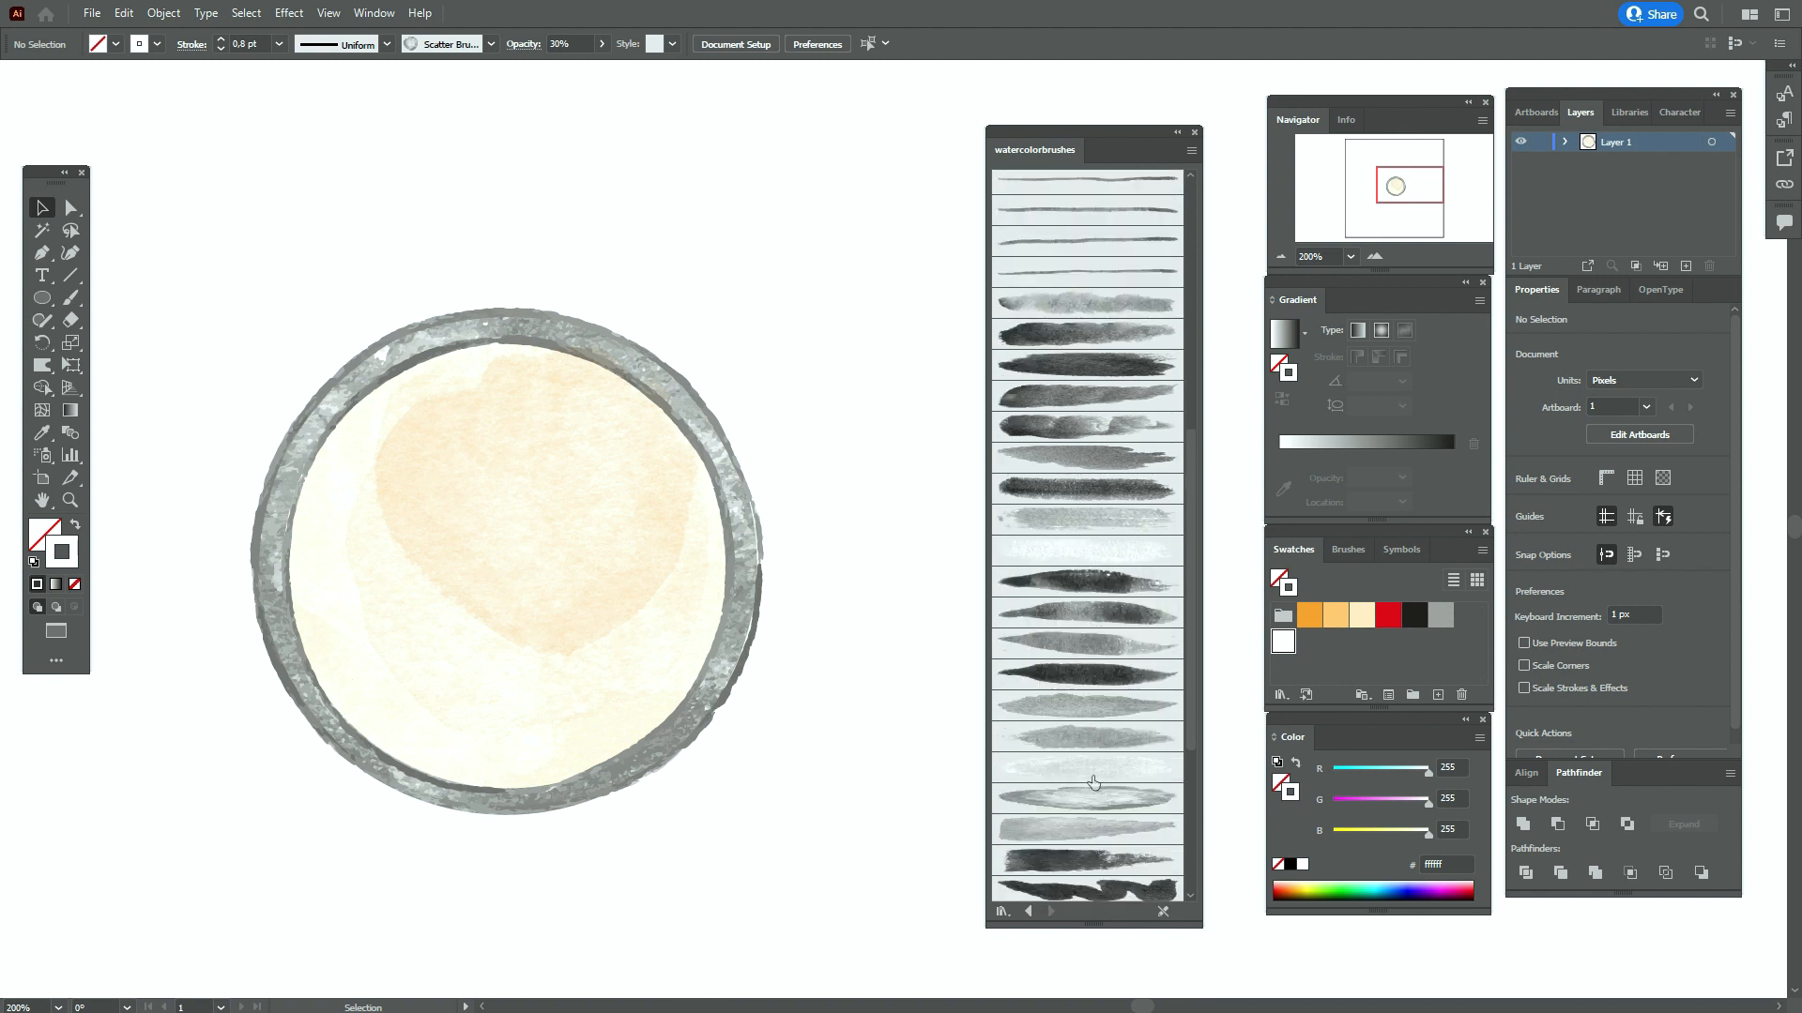
pyautogui.click(1087, 809)
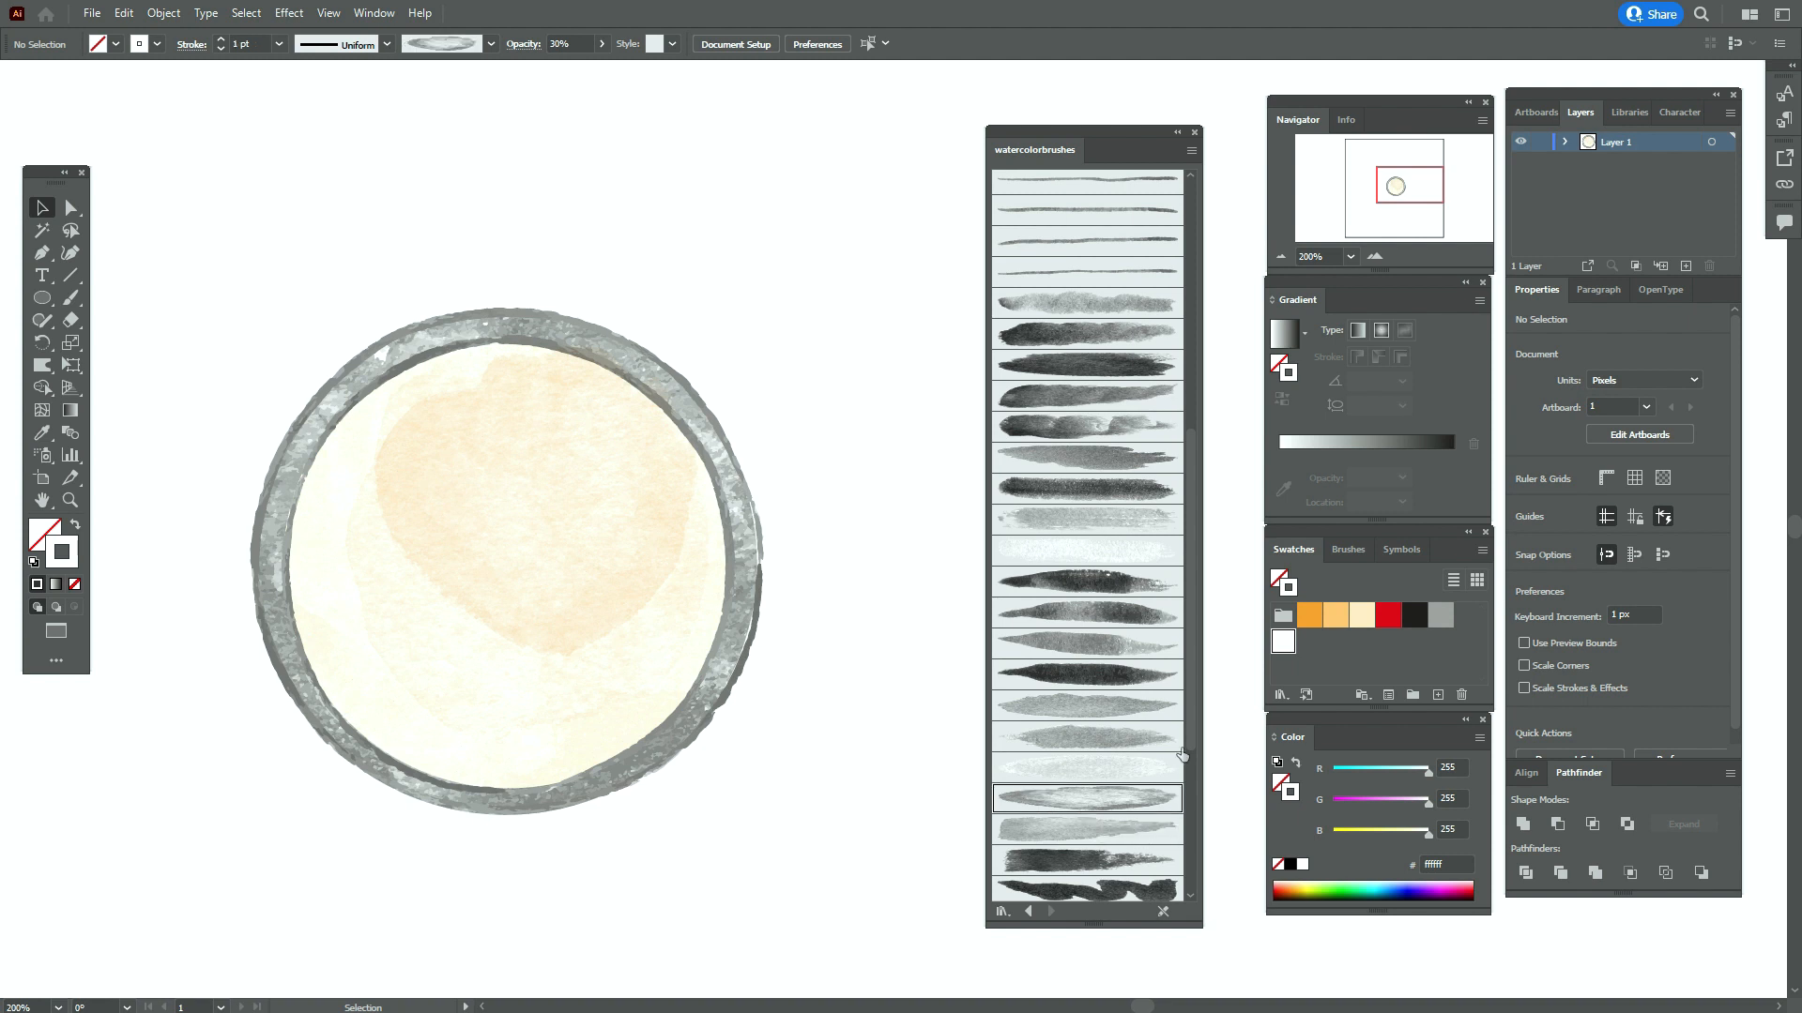
pyautogui.click(67, 307)
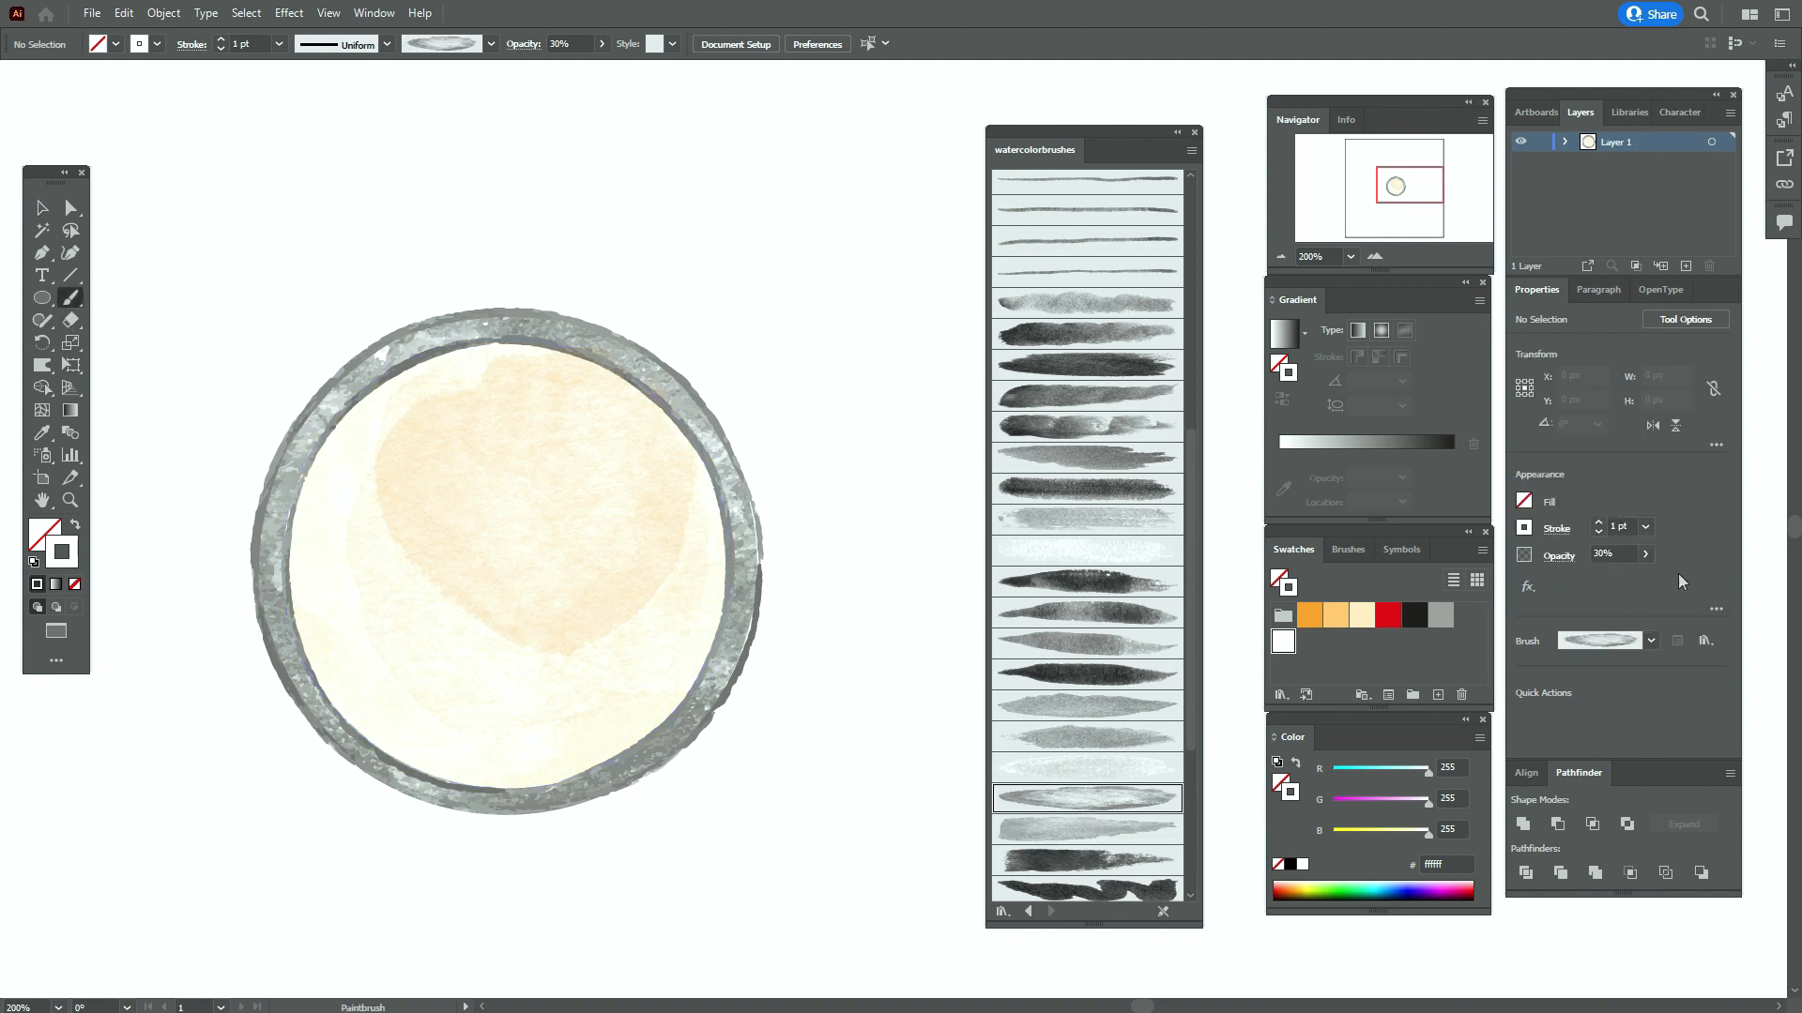
pyautogui.click(1616, 525)
pyautogui.click(1559, 556)
pyautogui.click(1412, 591)
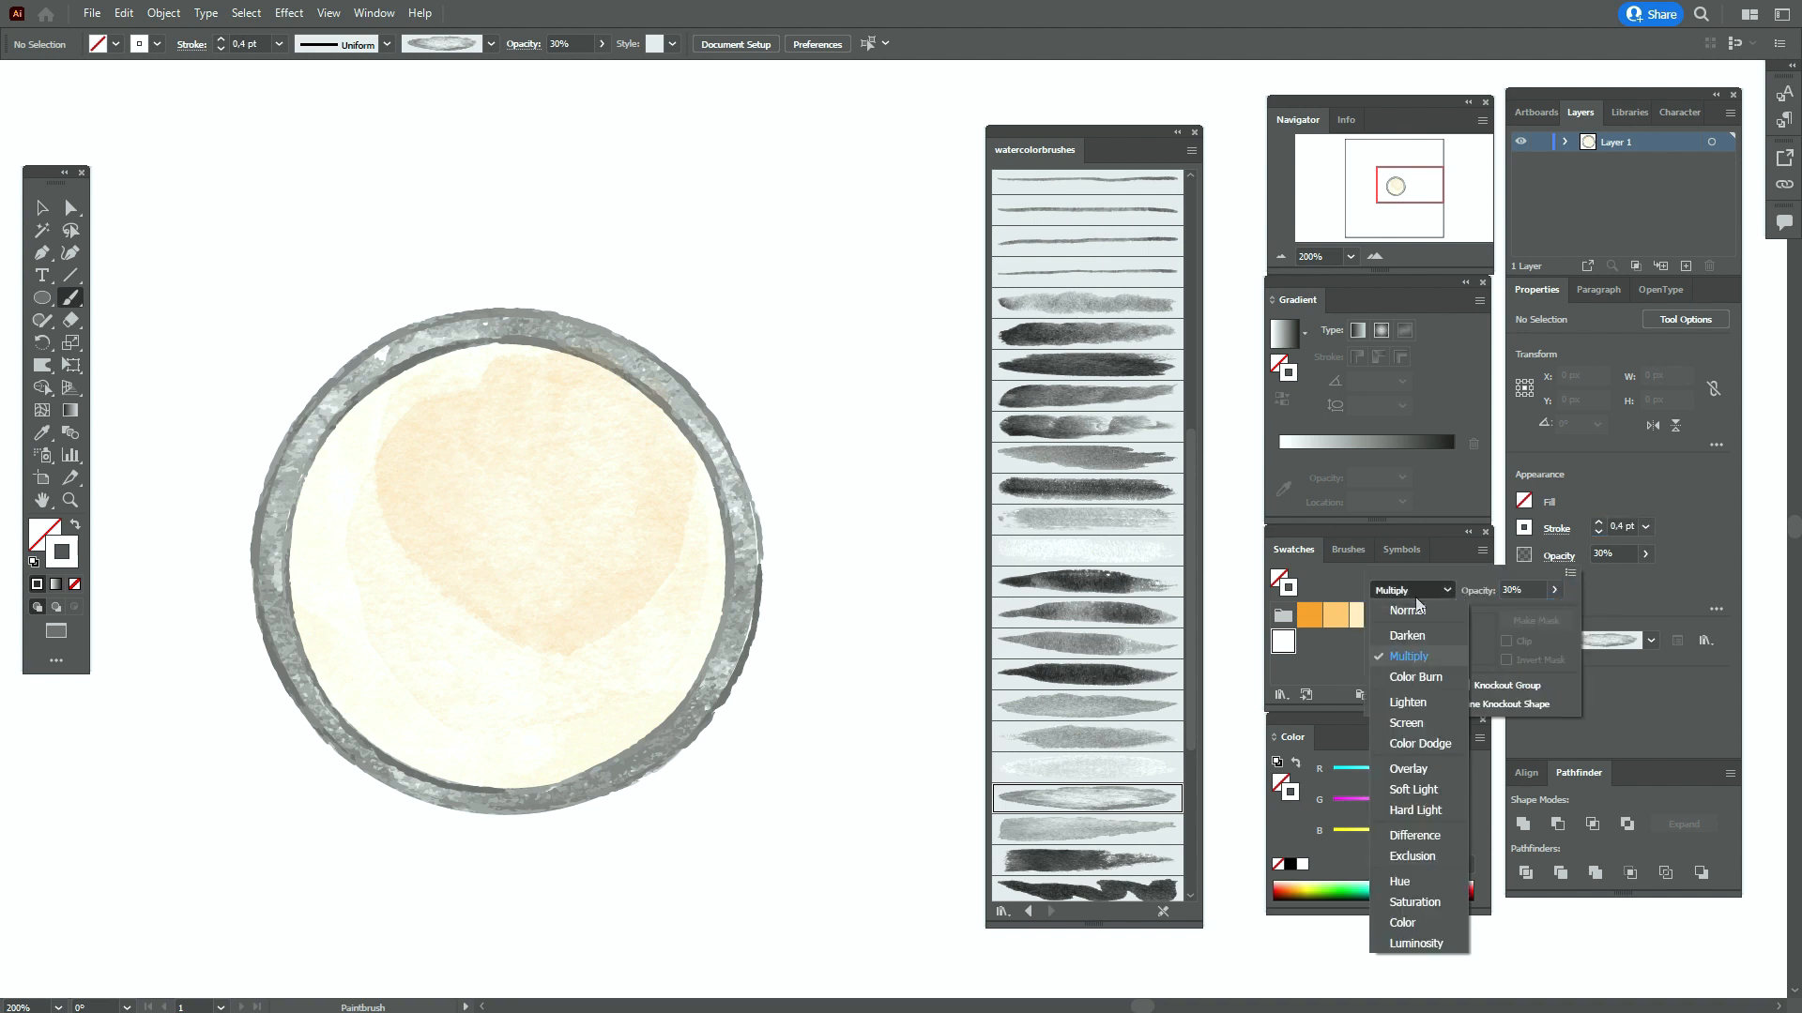
pyautogui.click(1412, 789)
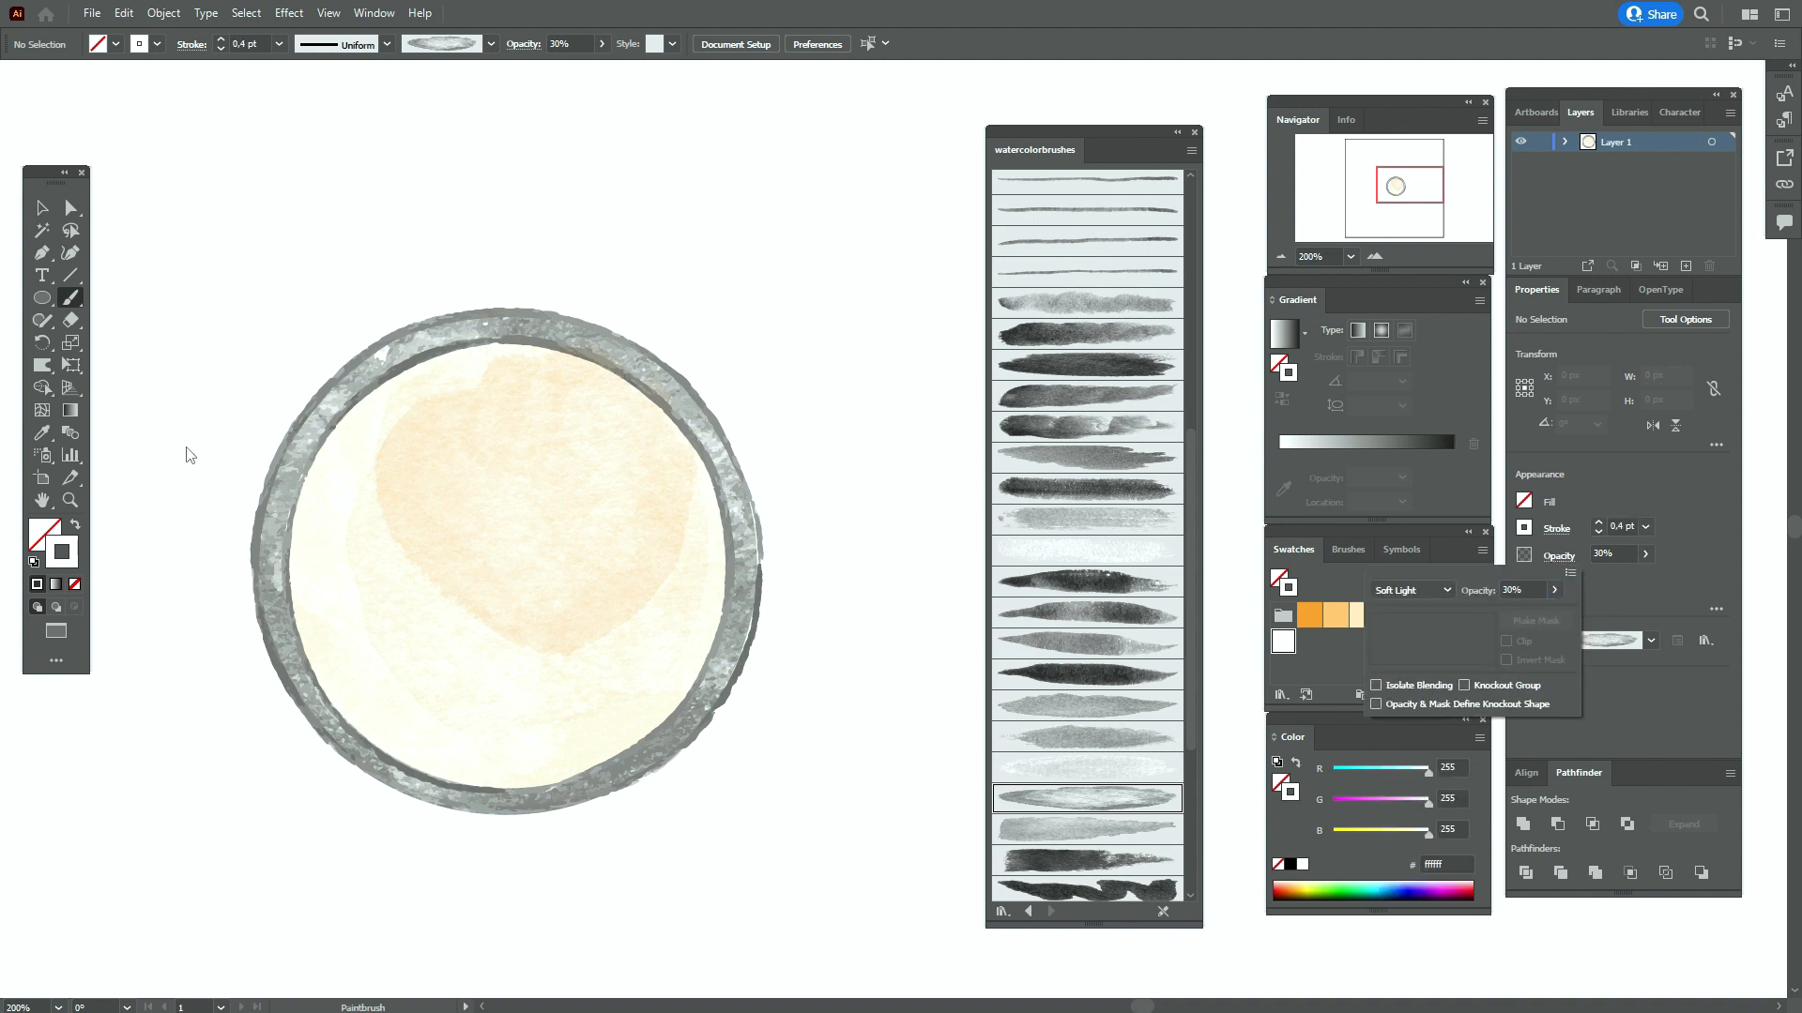
pyautogui.click(74, 310)
pyautogui.moveTo(454, 399)
pyautogui.mouseDown()
pyautogui.moveTo(550, 400)
pyautogui.moveTo(634, 461)
pyautogui.moveTo(702, 577)
pyautogui.mouseUp()
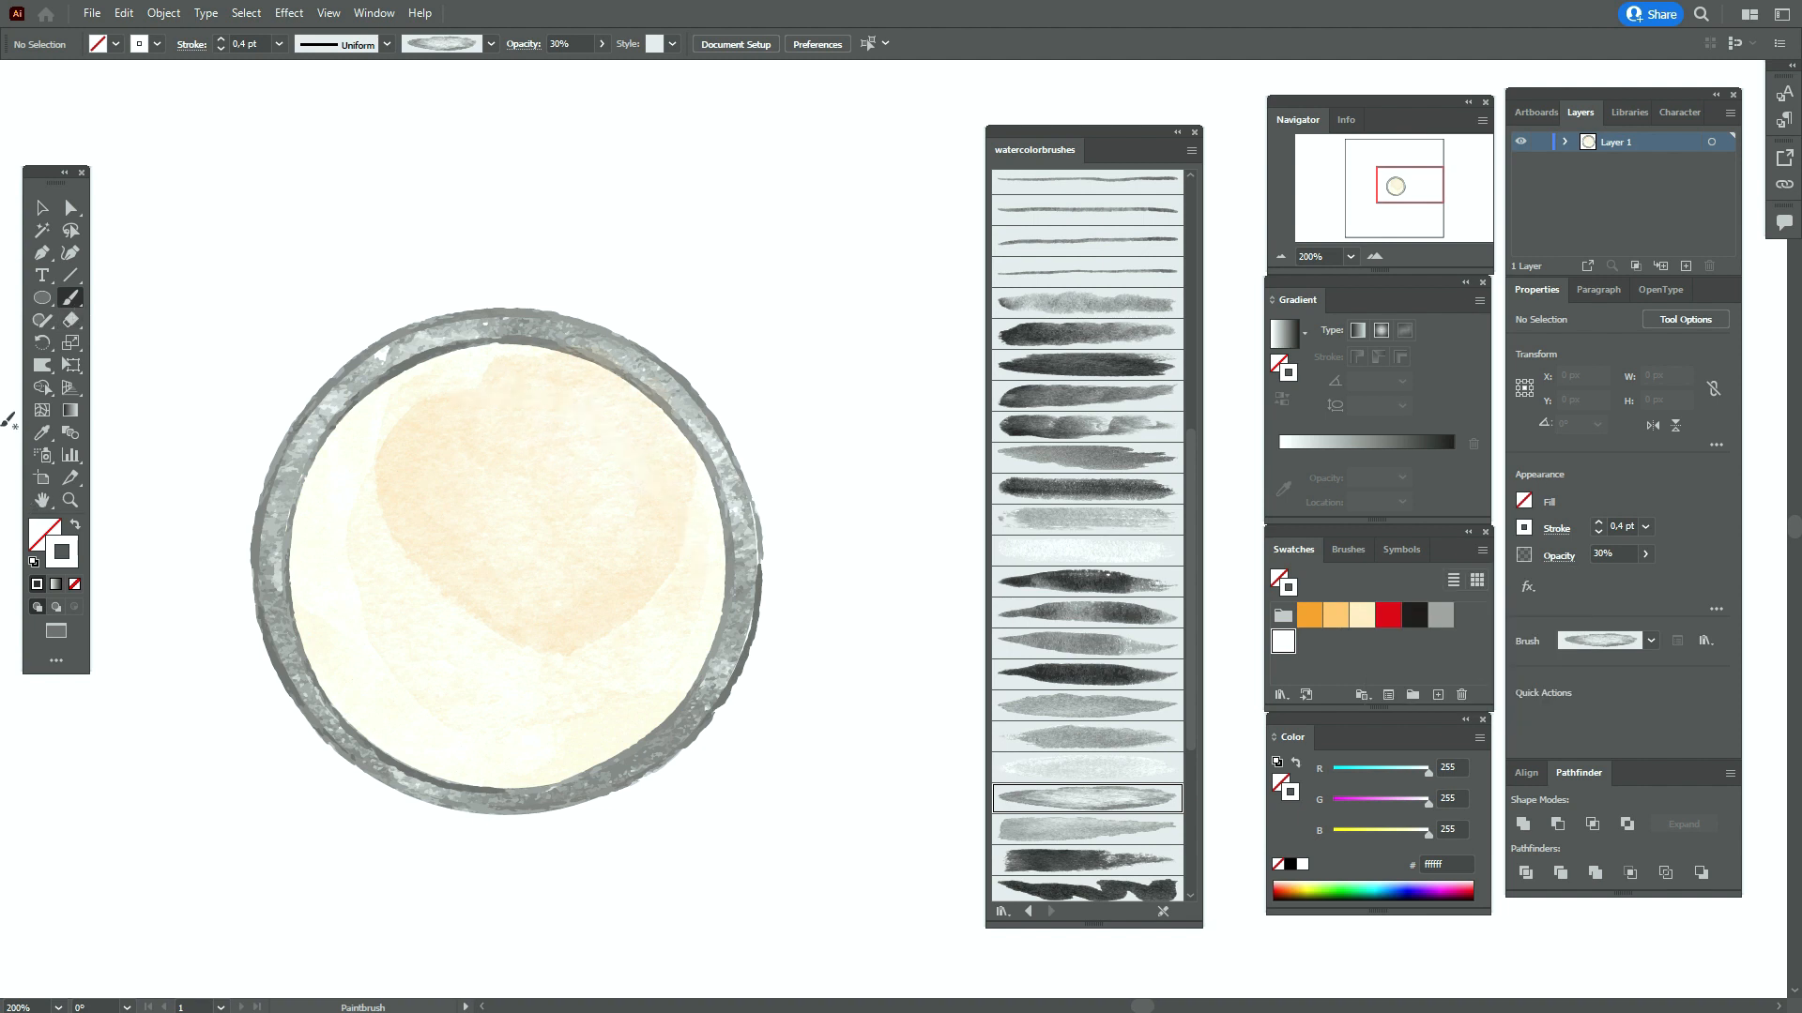
# Shift the broad white arc slightly over the orange dab and raise its opacity to 80%
pyautogui.click(44, 206)
pyautogui.moveTo(553, 438); pyautogui.dragTo(517, 448)
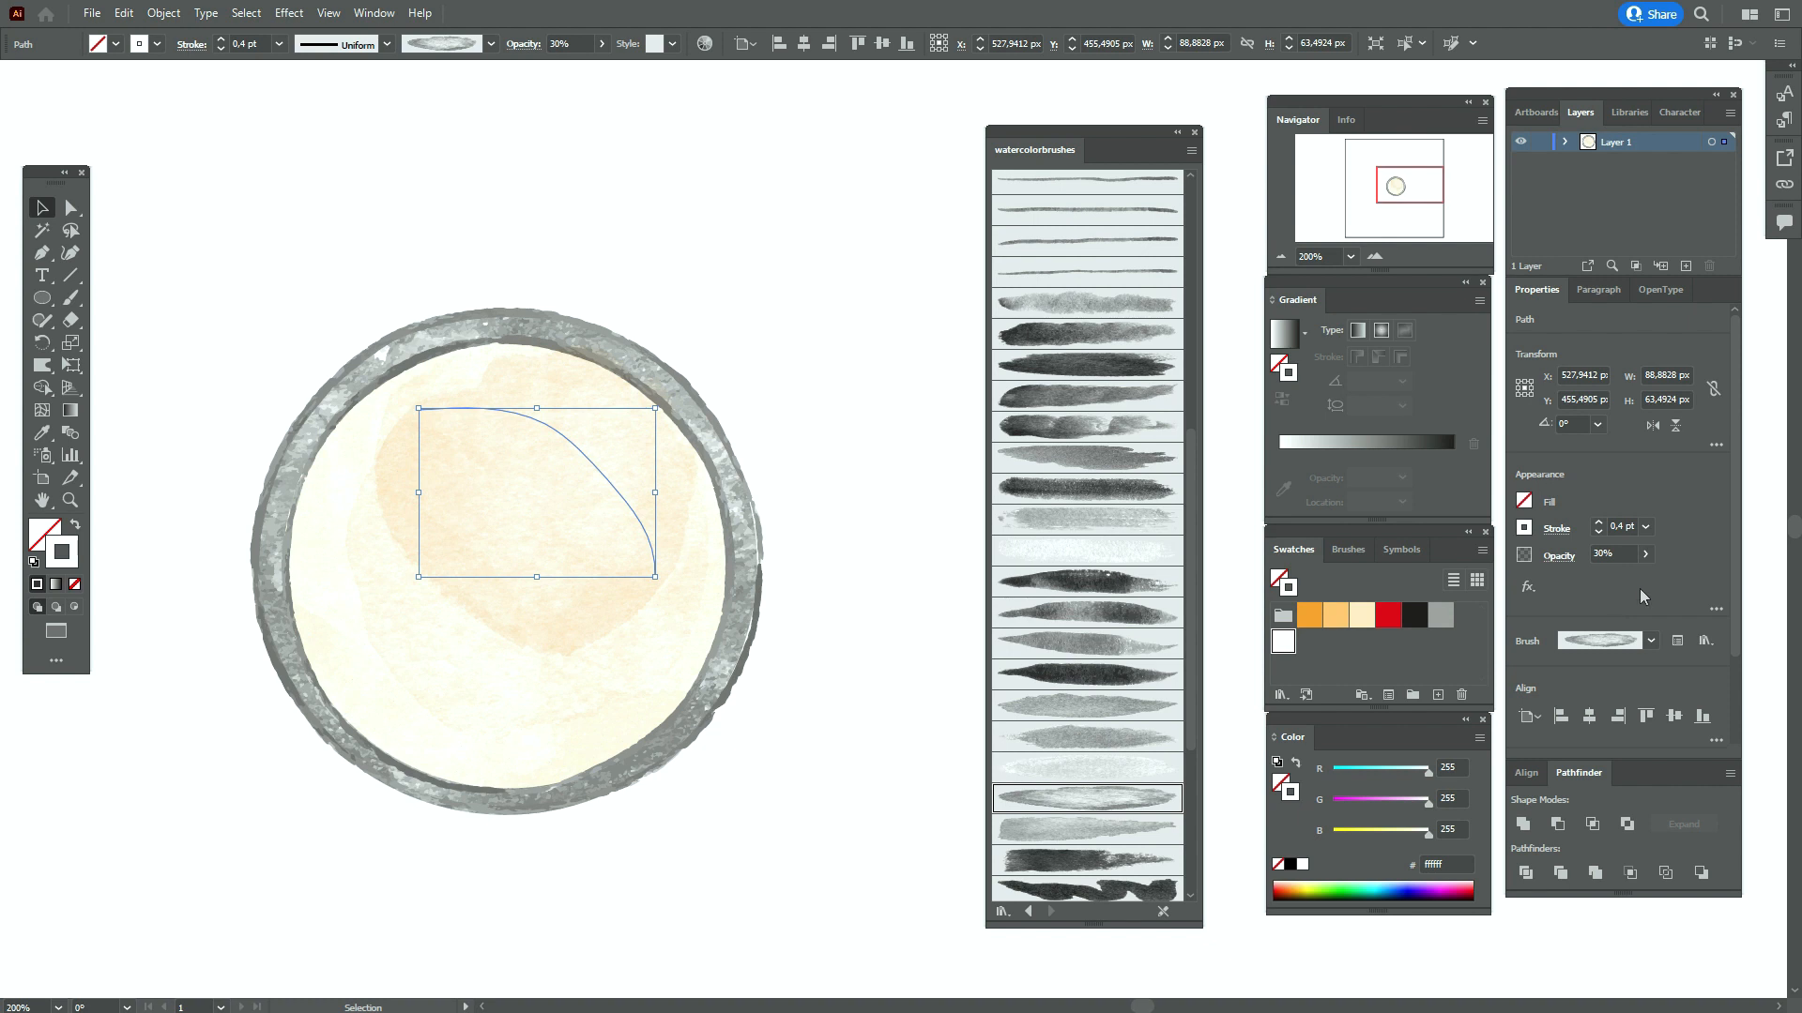
pyautogui.click(1646, 555)
pyautogui.click(795, 371)
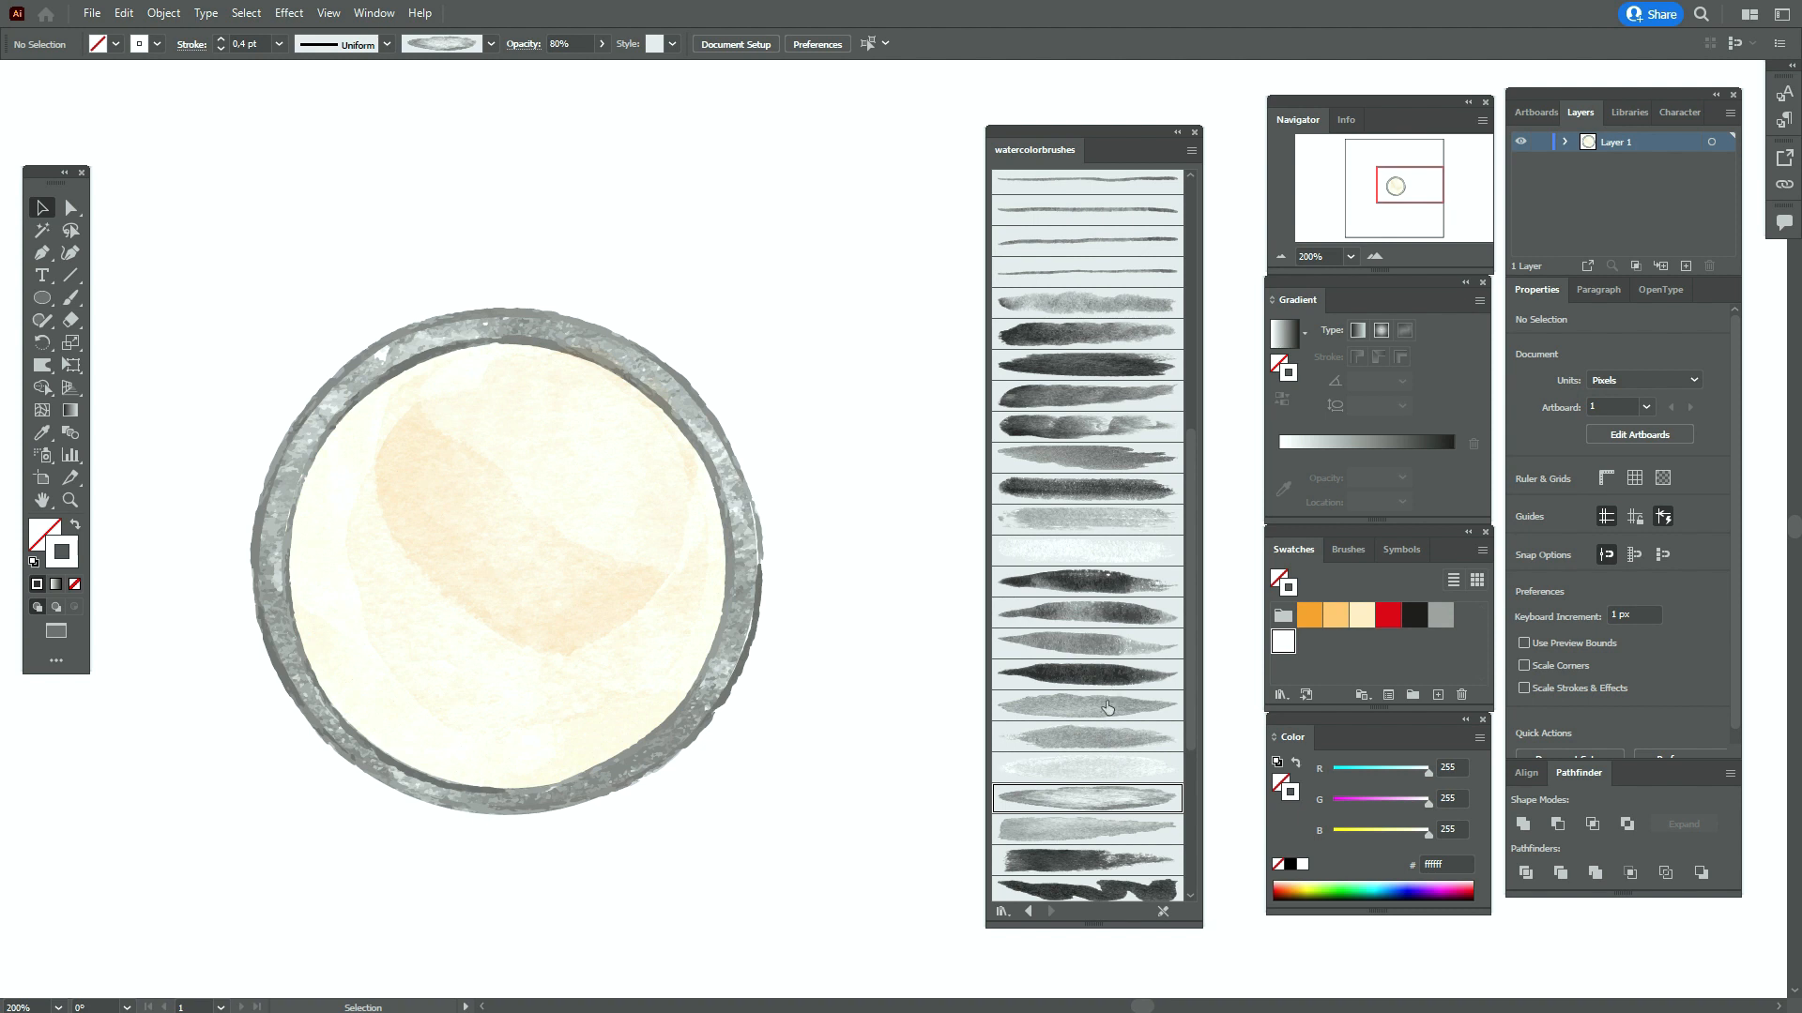
# Choose Watercolor brush 43 and try a 0.4 pt white arc across the cream center's upper right, undoing the stroke
pyautogui.scroll(-3, 1106, 706)
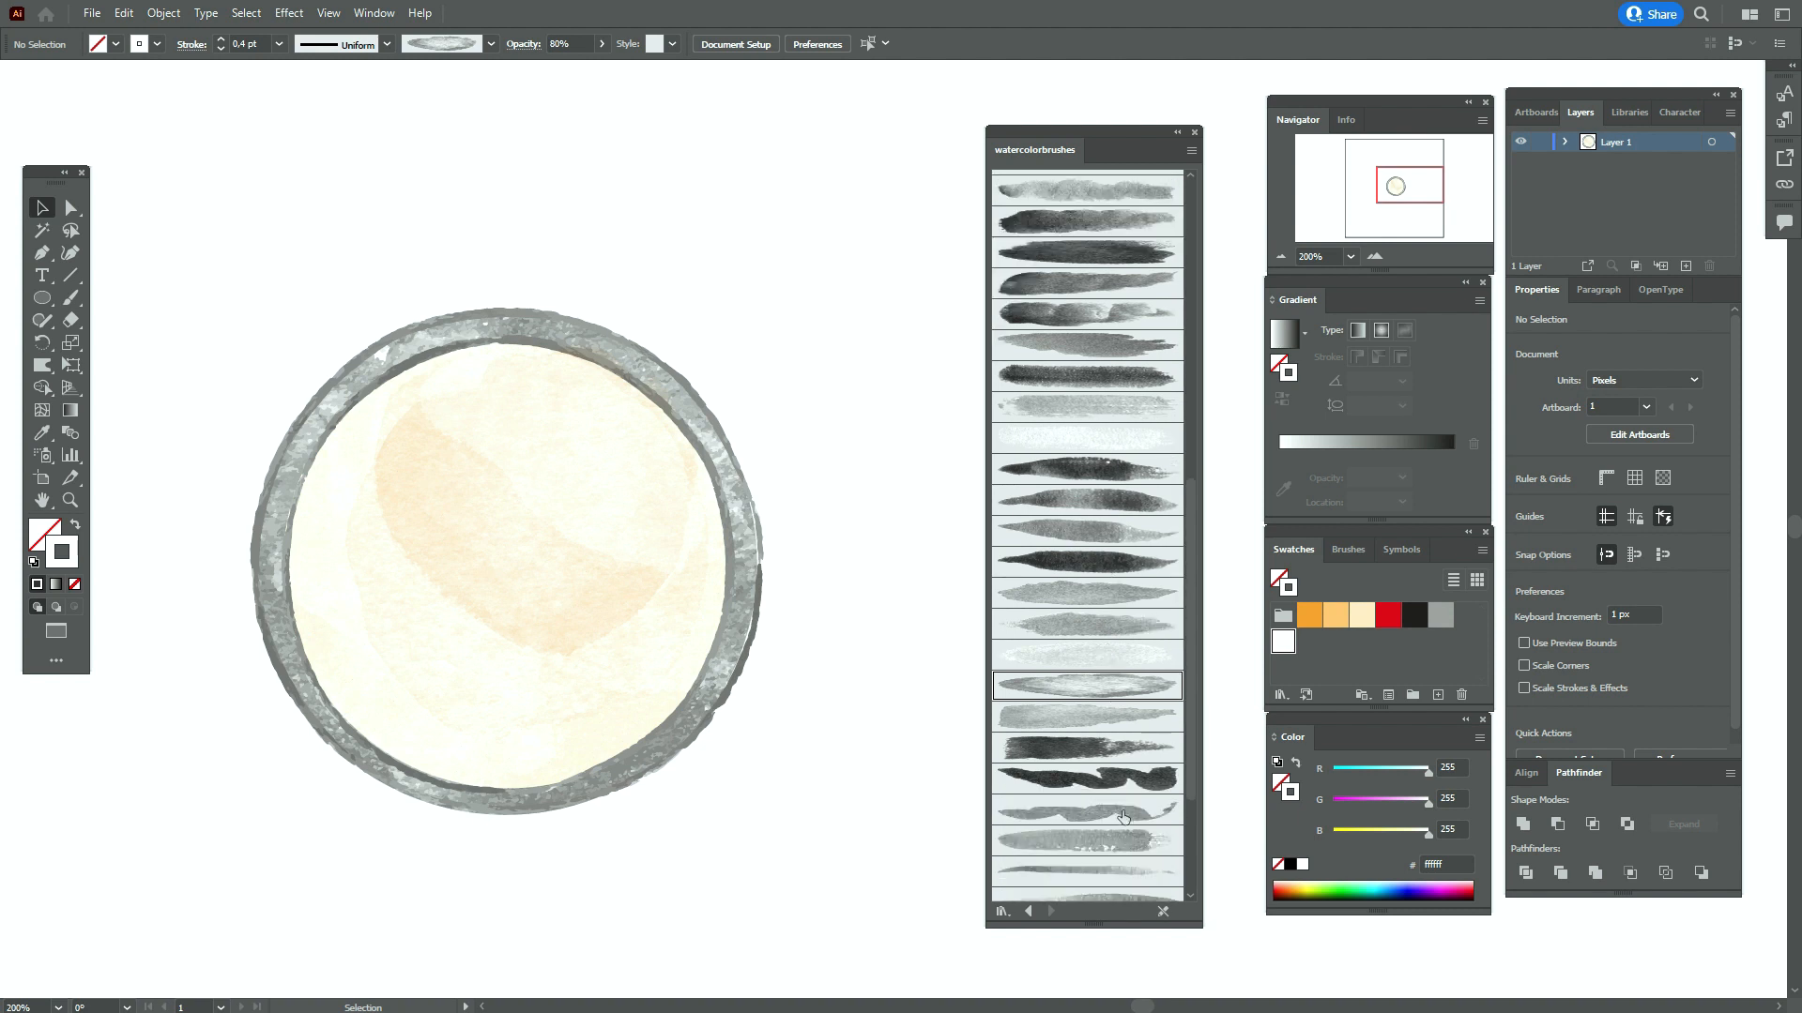
pyautogui.scroll(-3, 1122, 755)
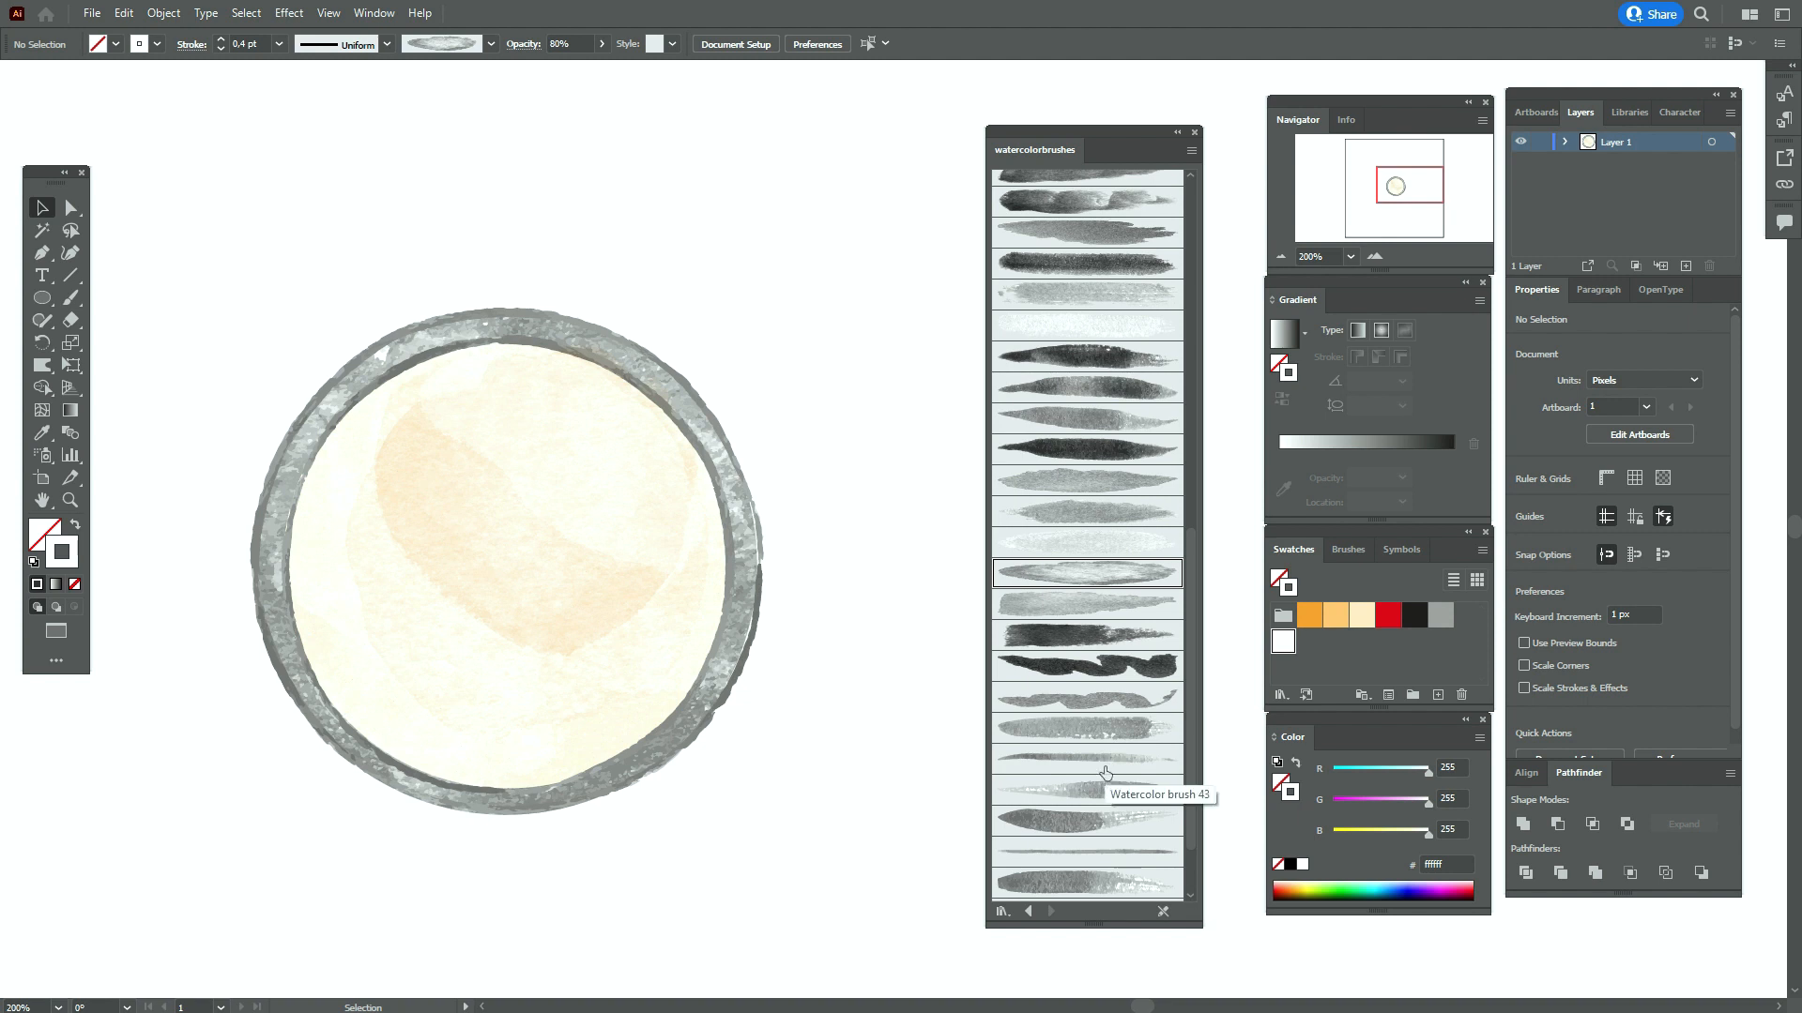
pyautogui.click(1105, 767)
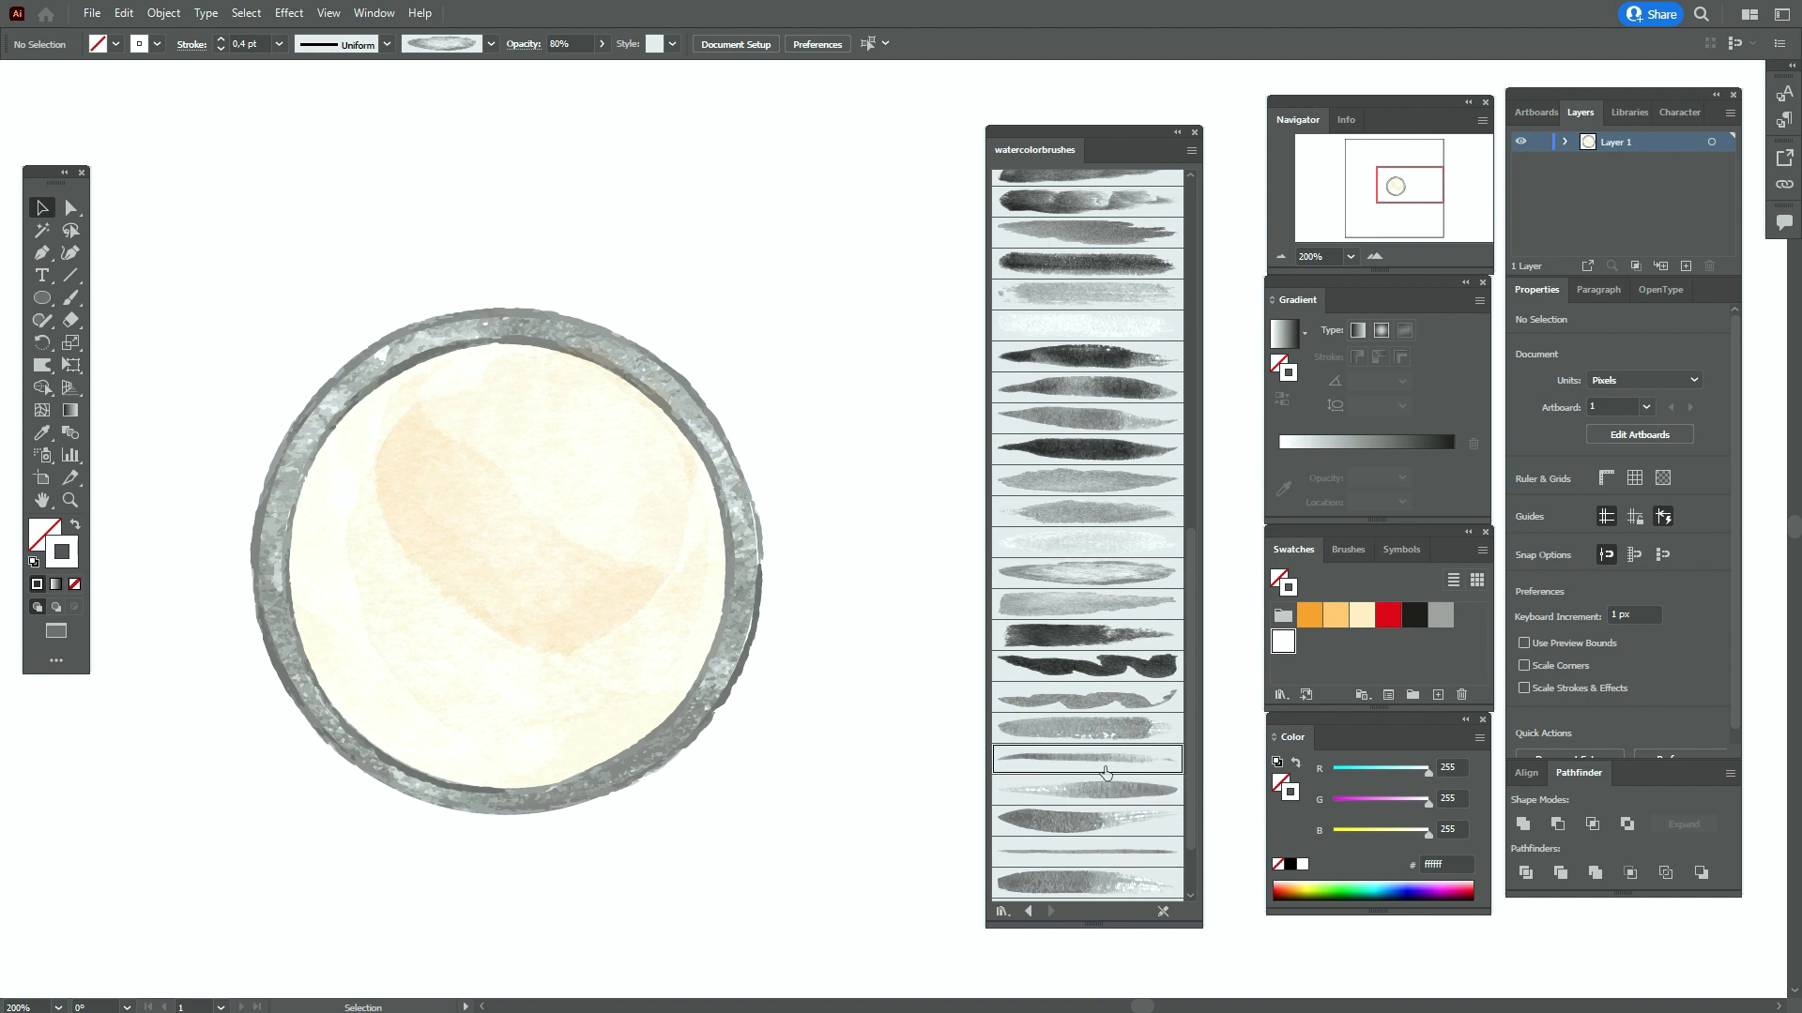
pyautogui.click(72, 298)
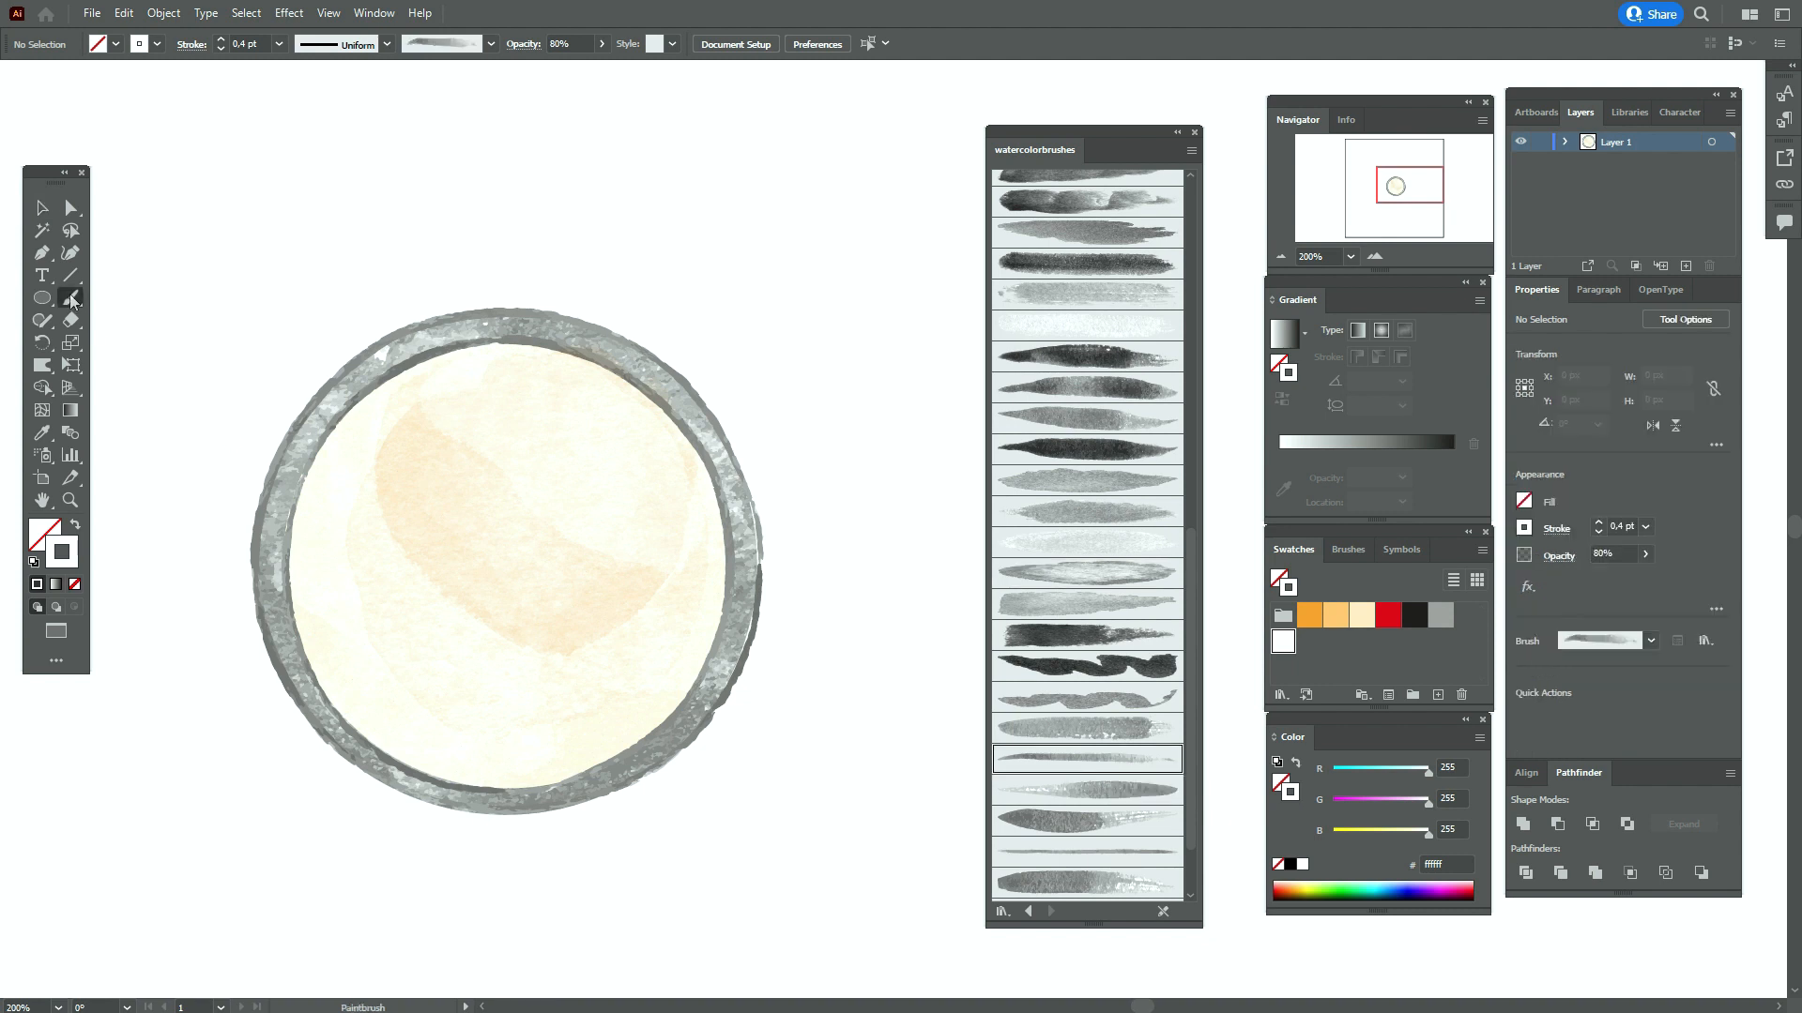
pyautogui.moveTo(512, 393)
pyautogui.mouseDown()
pyautogui.moveTo(539, 393)
pyautogui.moveTo(672, 501)
pyautogui.moveTo(682, 545)
pyautogui.mouseUp()
pyautogui.hotkey('ctrl', 'z')
# Paint a white Soft Light arc about 79 × 68 px along the cream center's upper-right edge at 1 pt and 100% opacity, nudging it into place
pyautogui.click(1615, 526)
pyautogui.write('1')
pyautogui.press('Return')
pyautogui.click(1644, 560)
pyautogui.moveTo(1627, 578); pyautogui.dragTo(1651, 580)
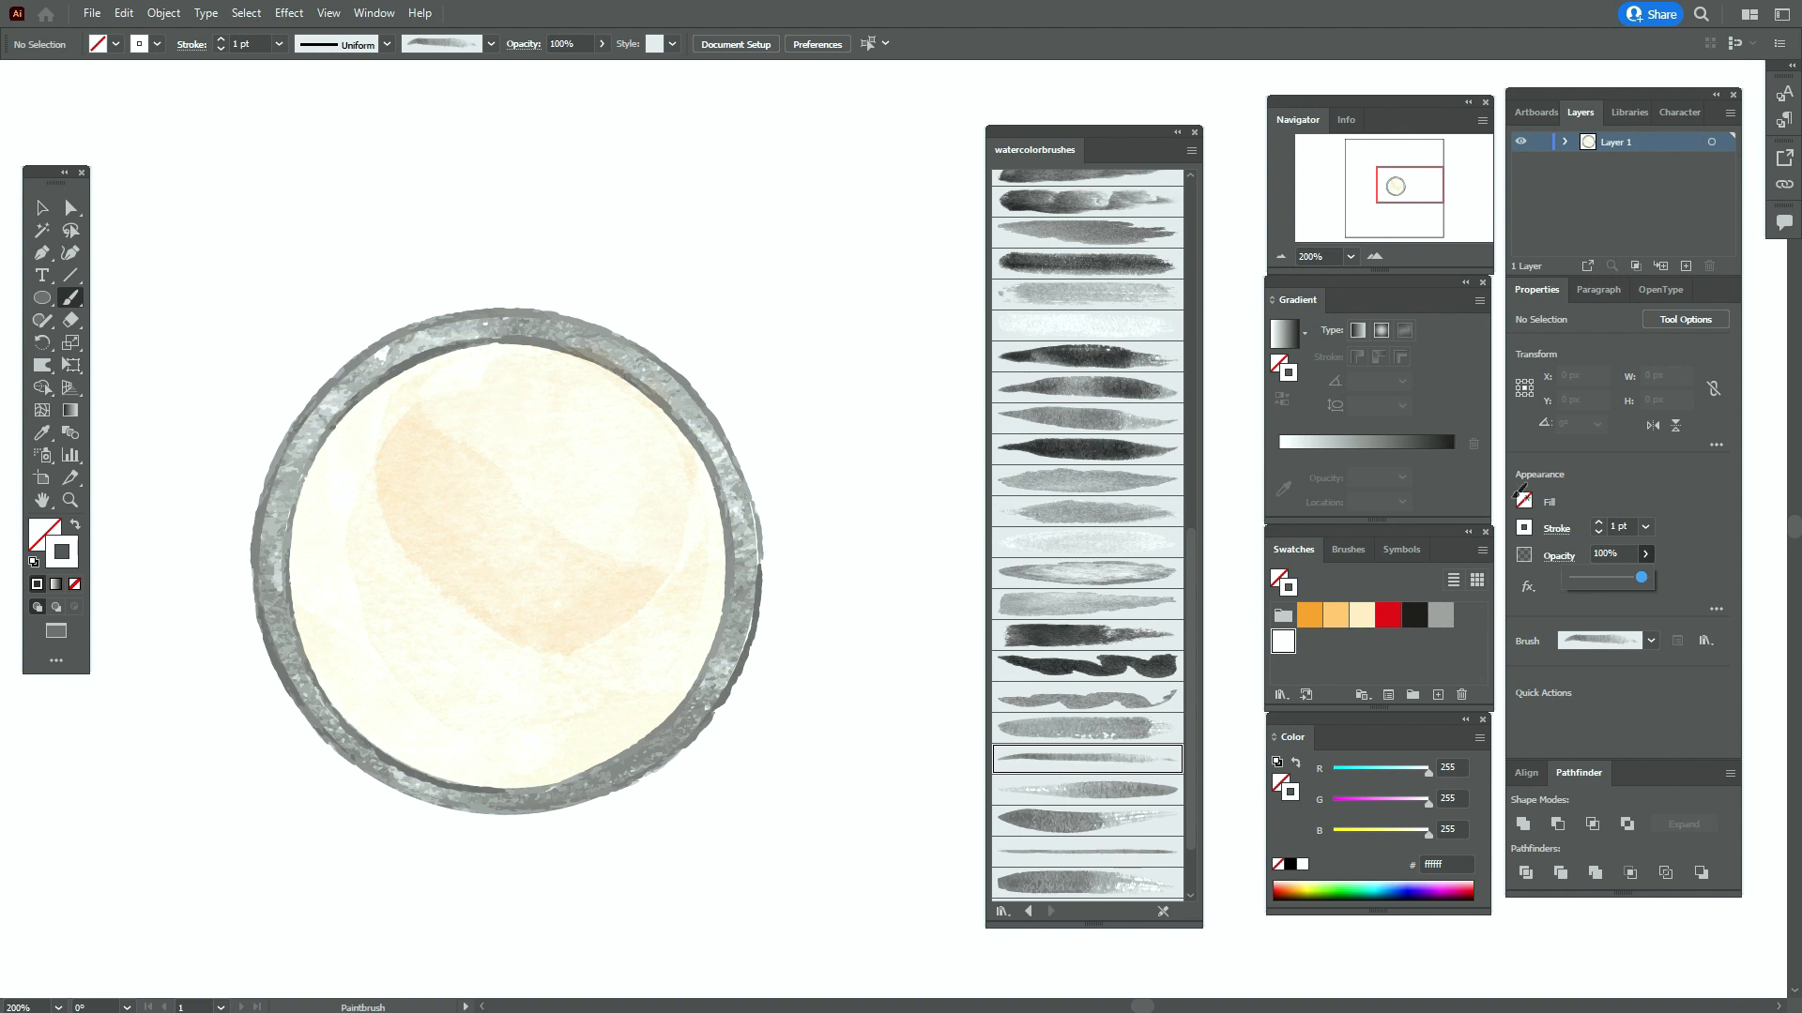
pyautogui.click(1560, 564)
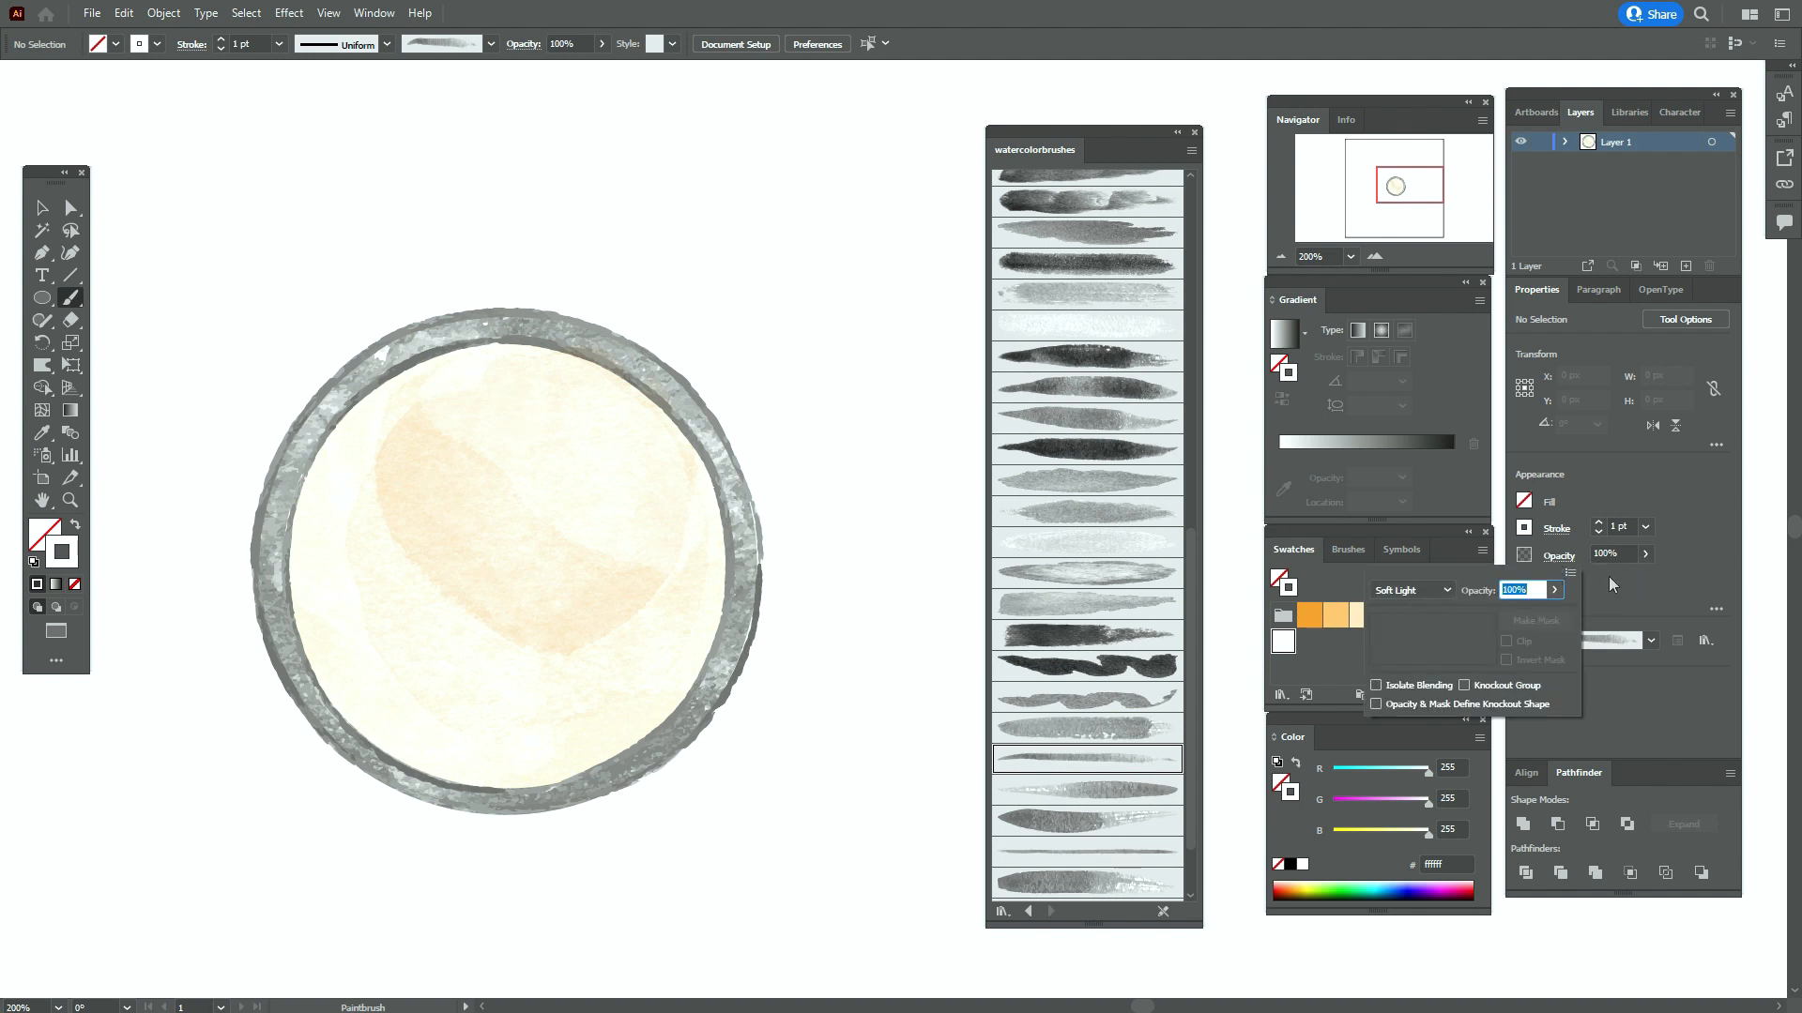
pyautogui.click(1568, 560)
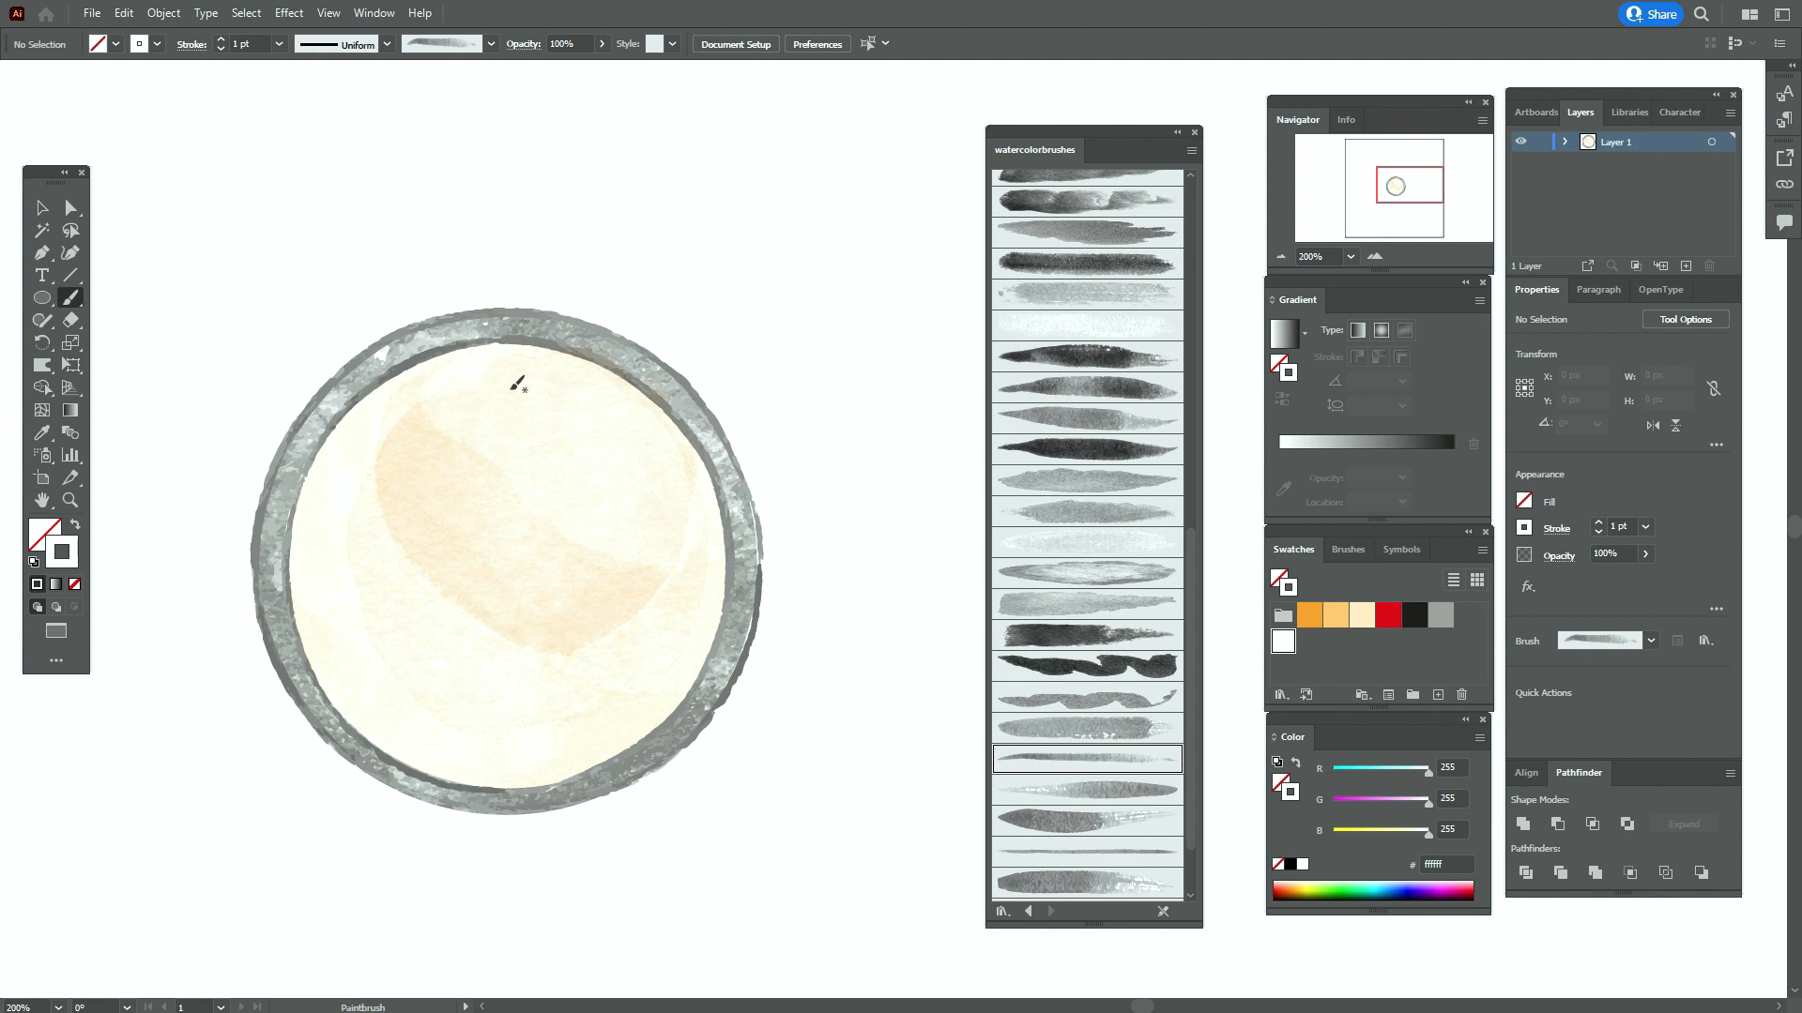
pyautogui.click(42, 208)
pyautogui.moveTo(643, 454); pyautogui.dragTo(637, 433)
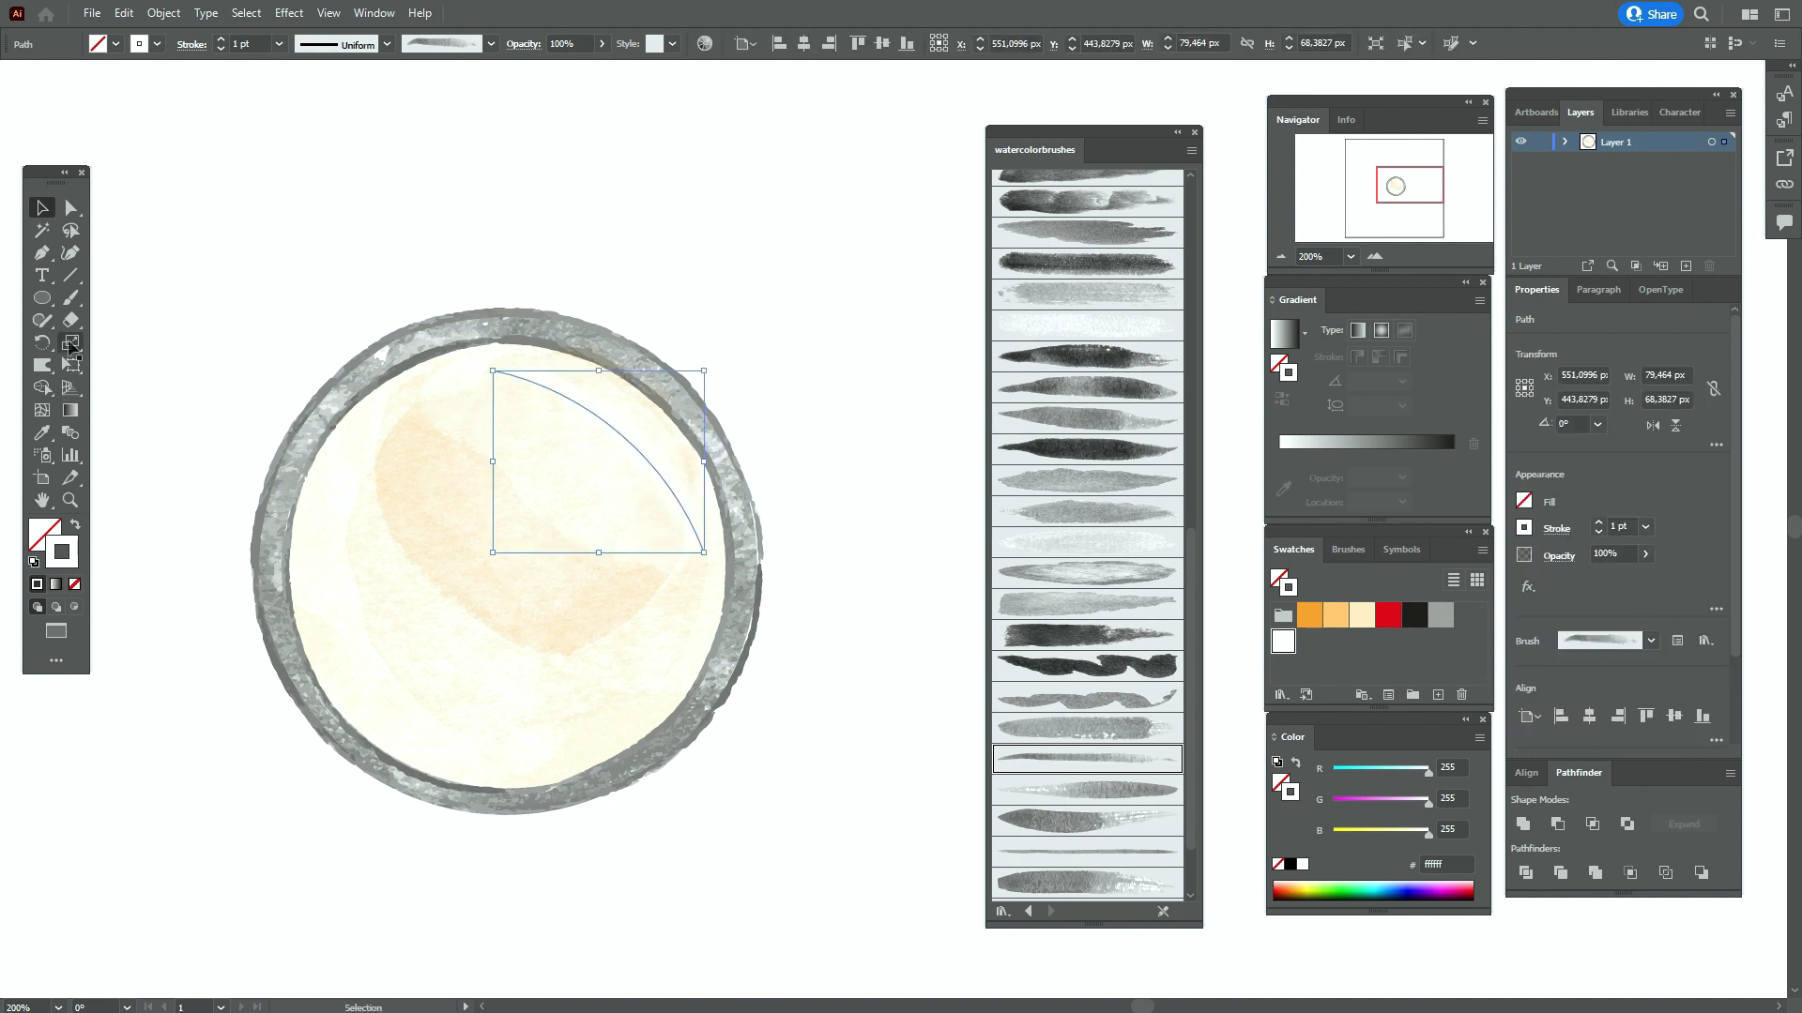
# Paint two more thin white arcs along the cream center's upper-right and lower edges, moving the lower one toward the rim
pyautogui.click(73, 301)
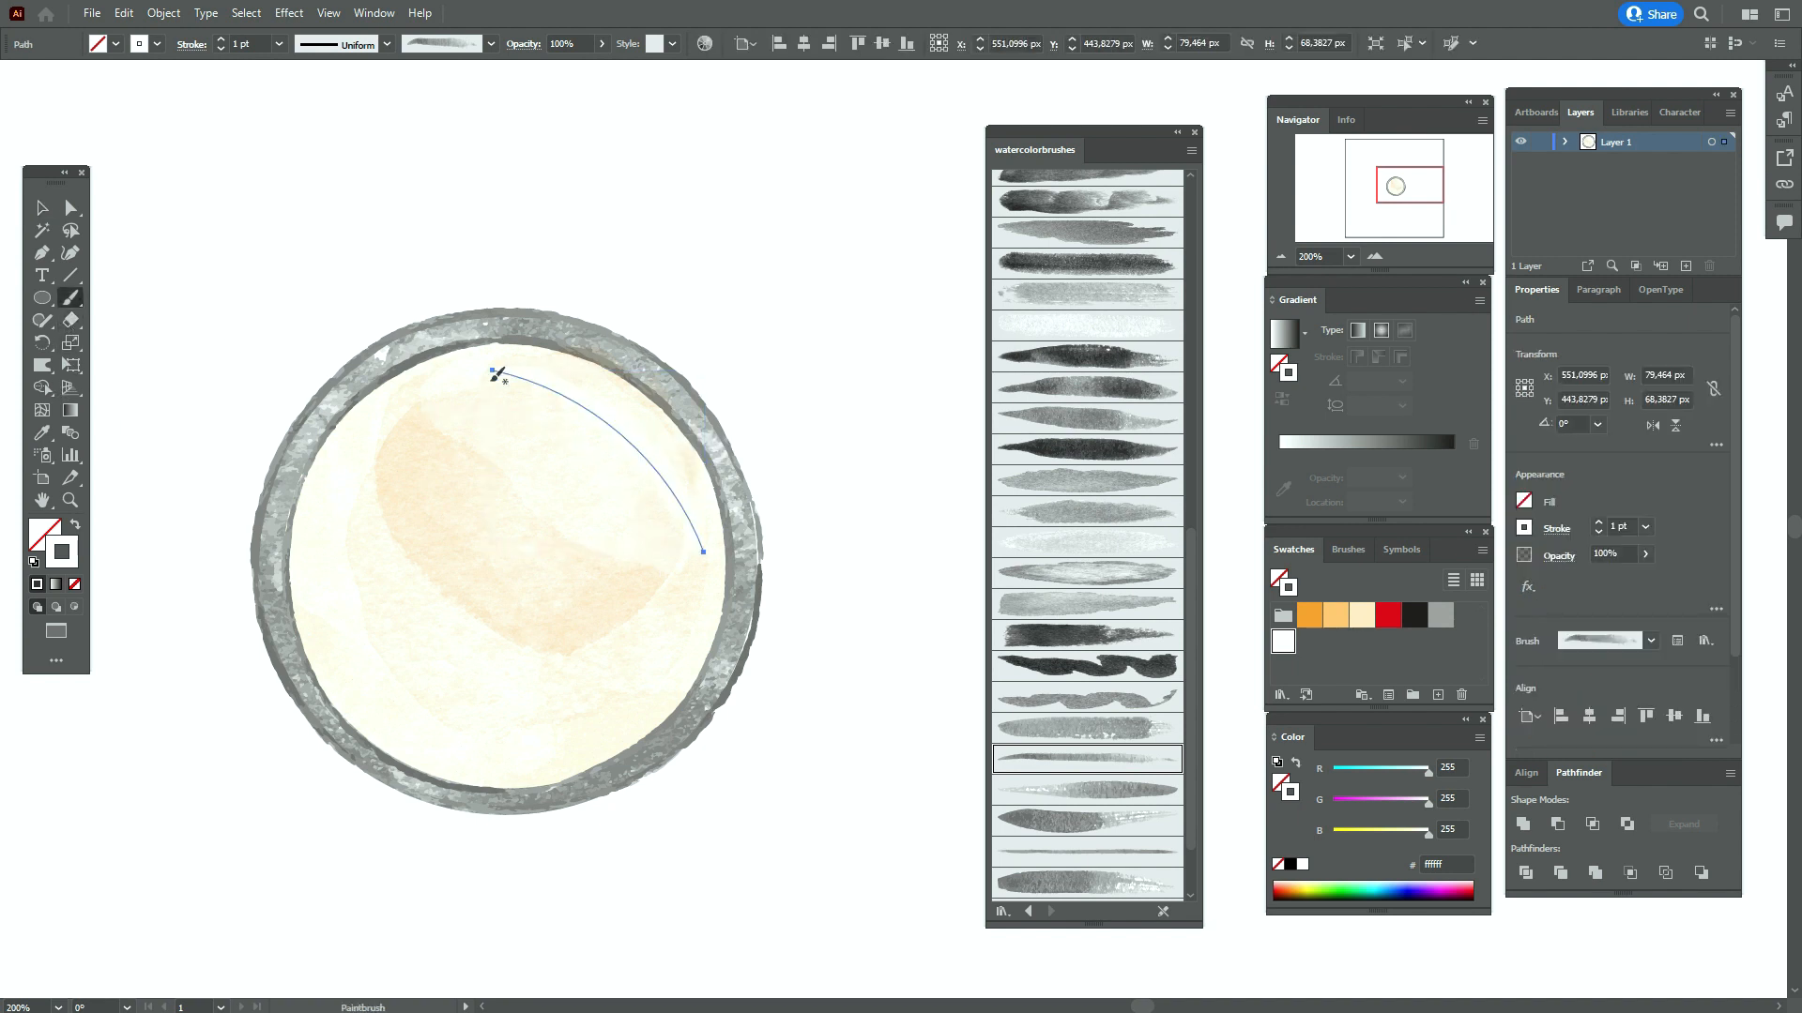
pyautogui.moveTo(450, 379)
pyautogui.mouseDown()
pyautogui.moveTo(620, 426)
pyautogui.moveTo(709, 510)
pyautogui.mouseUp()
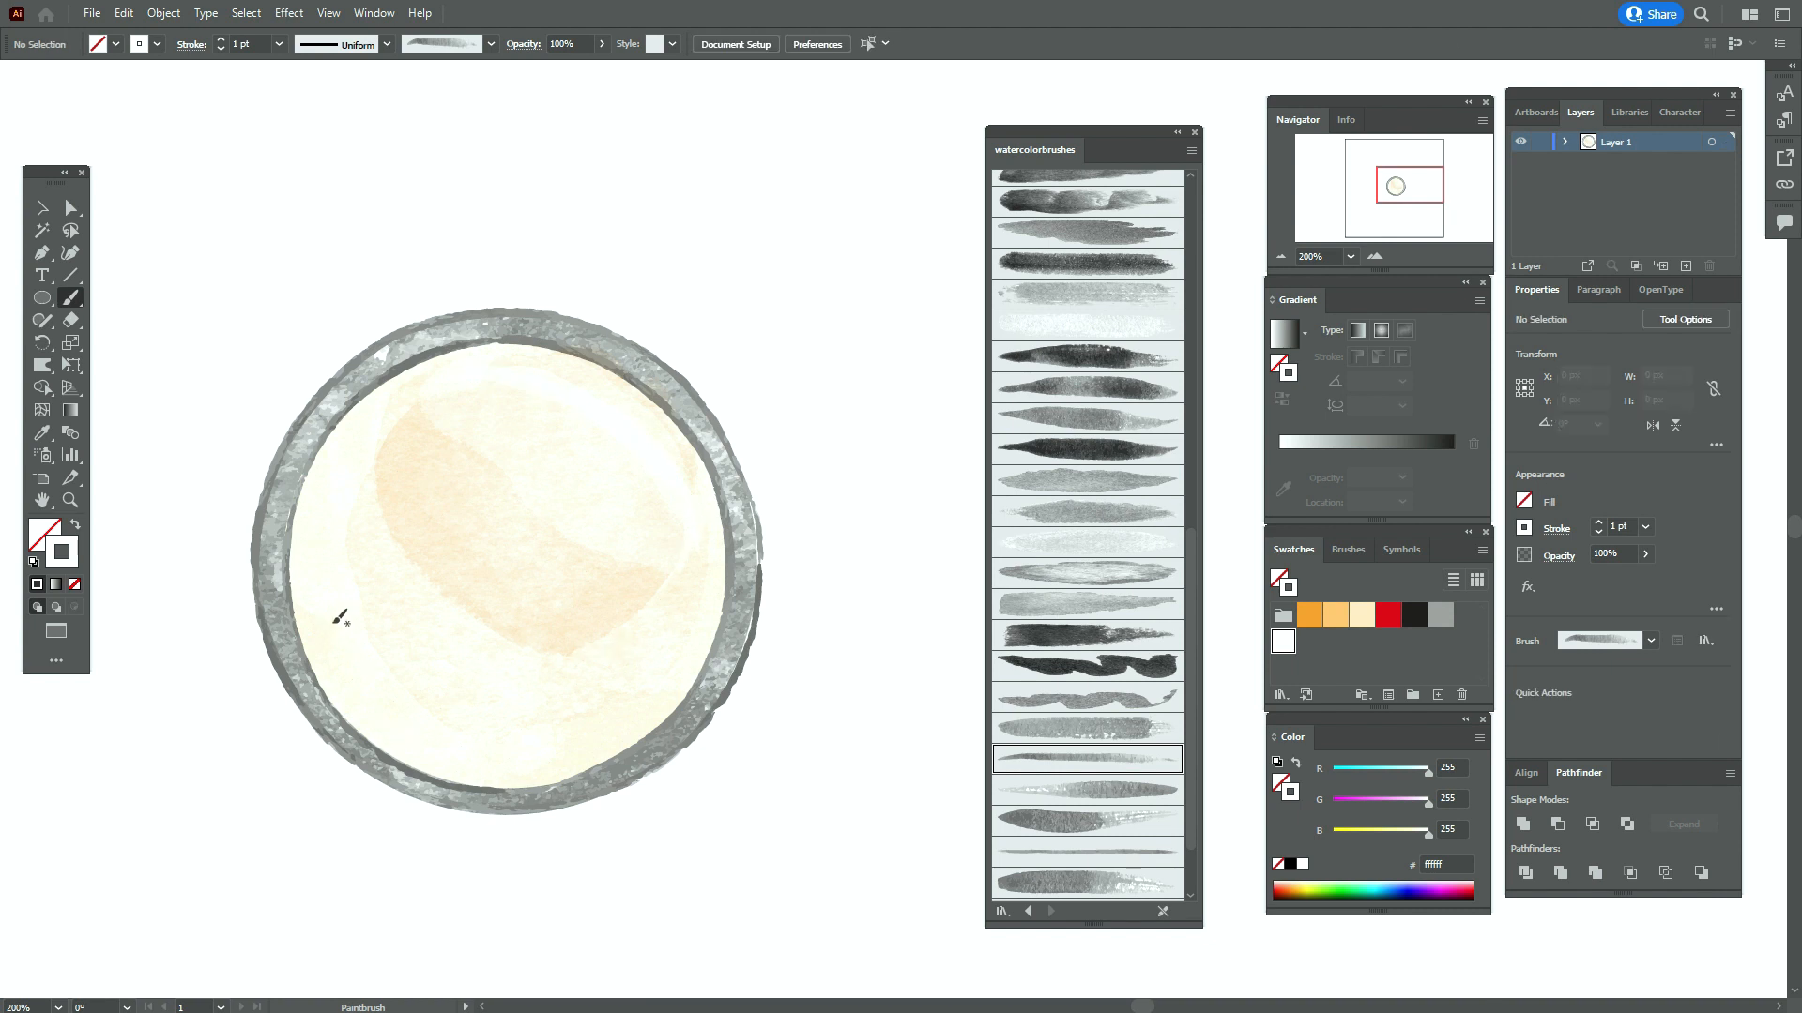
pyautogui.moveTo(323, 612)
pyautogui.mouseDown()
pyautogui.moveTo(404, 701)
pyautogui.moveTo(507, 744)
pyautogui.moveTo(646, 711)
pyautogui.mouseUp()
pyautogui.click(41, 208)
pyautogui.moveTo(485, 741); pyautogui.dragTo(464, 751)
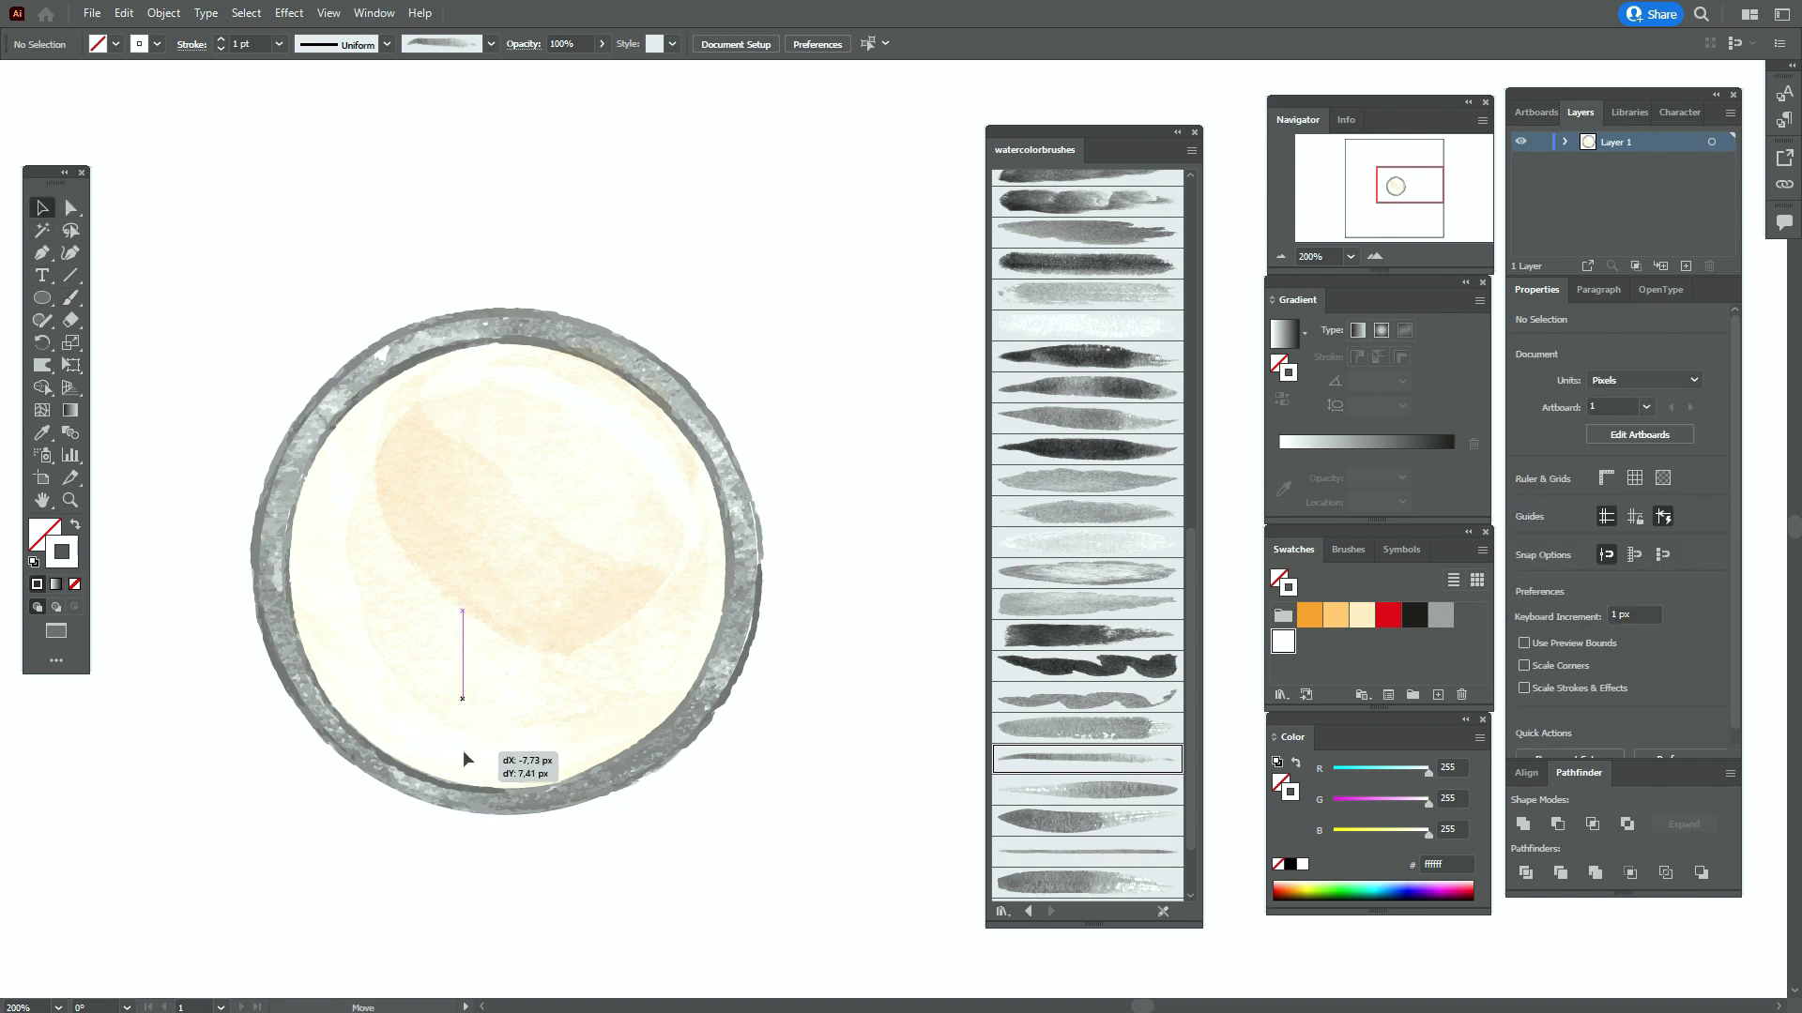
pyautogui.click(872, 761)
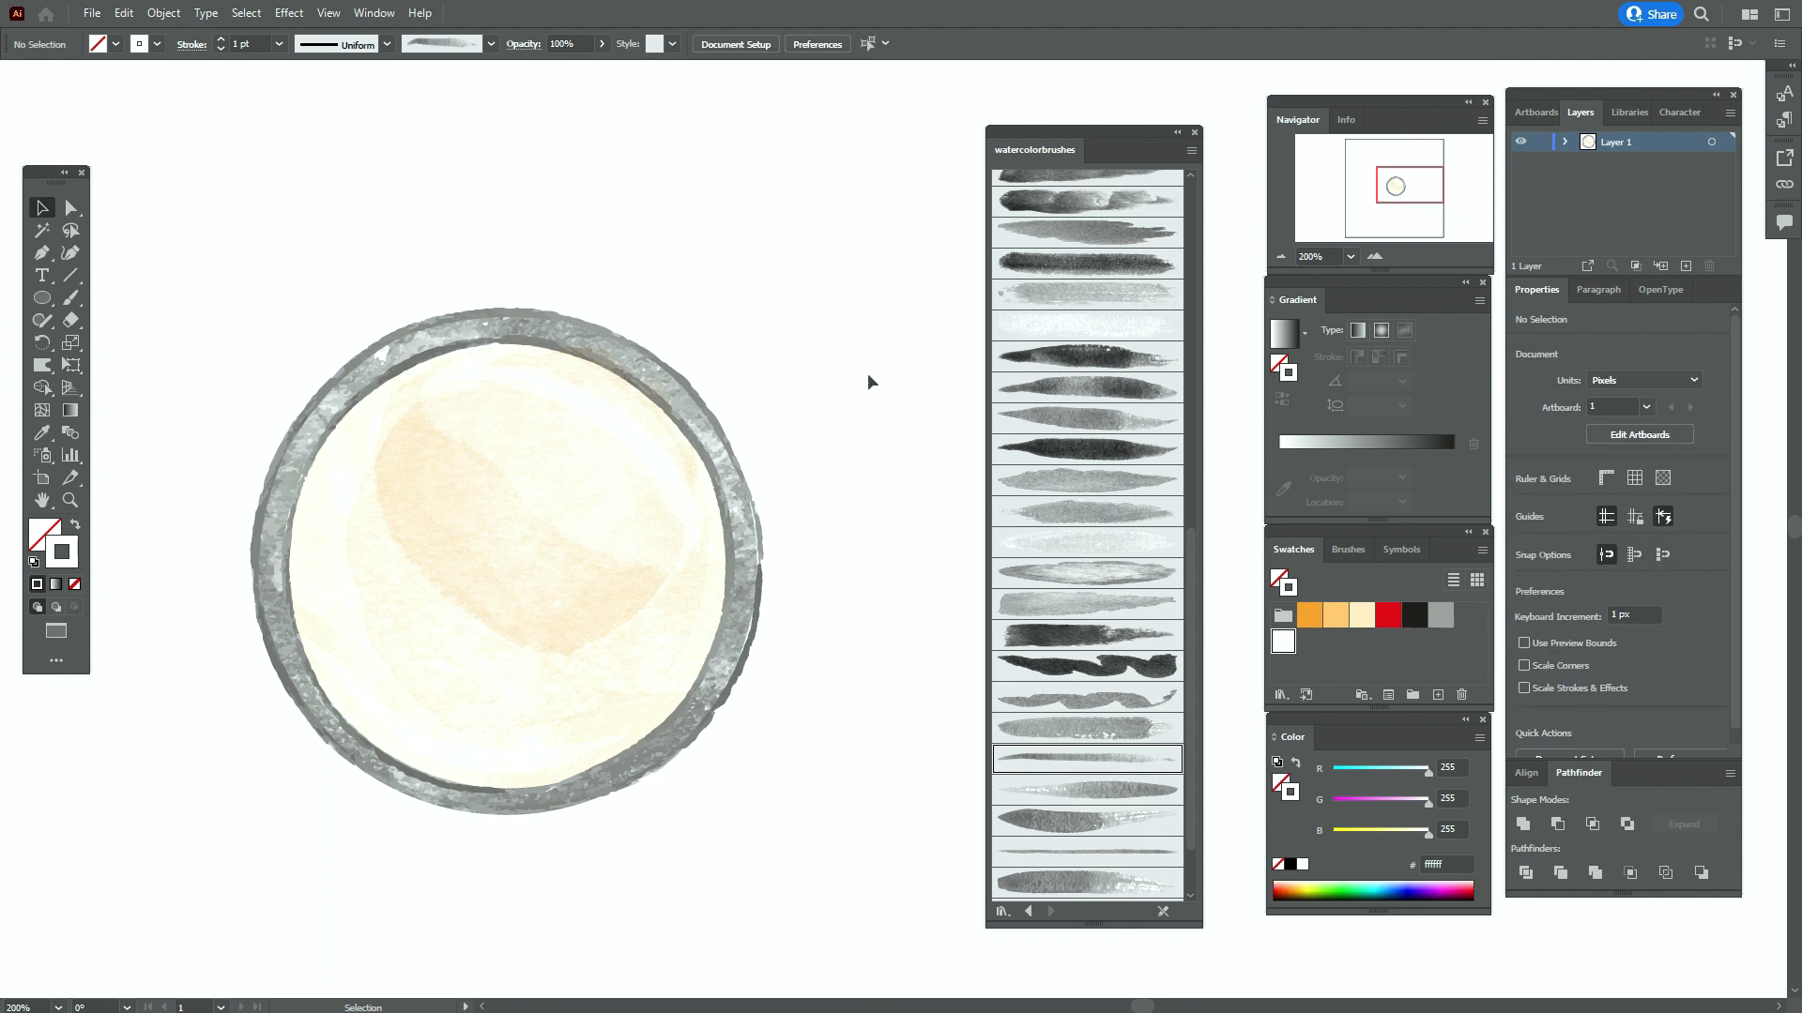
# Set the broad white arc's opacity to 100%
pyautogui.click(522, 467)
pyautogui.click(1645, 554)
pyautogui.moveTo(1628, 579); pyautogui.dragTo(1651, 591)
pyautogui.click(685, 293)
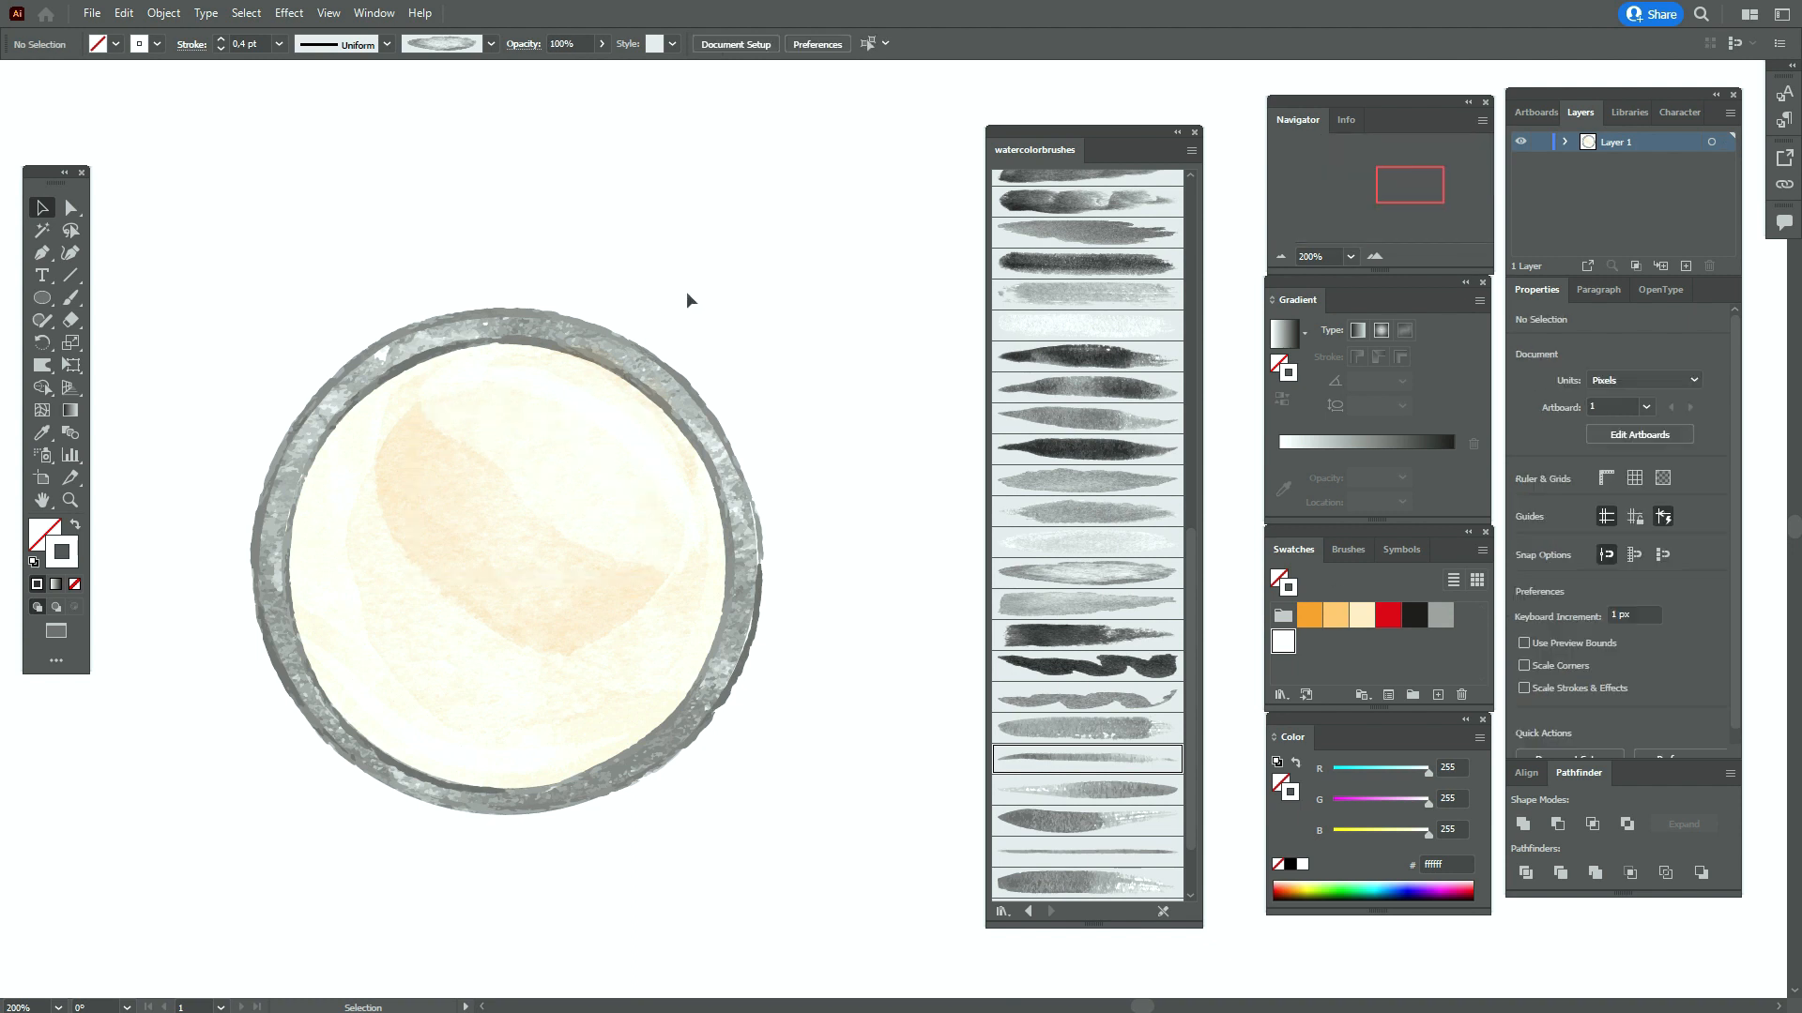
# Paint white splatter across the container with Scatter Brush 8 at 1 pt, Normal blending and 100% opacity
pyautogui.click(41, 501)
pyautogui.moveTo(544, 663)
pyautogui.mouseDown()
pyautogui.moveTo(554, 567)
pyautogui.moveTo(548, 592)
pyautogui.mouseUp()
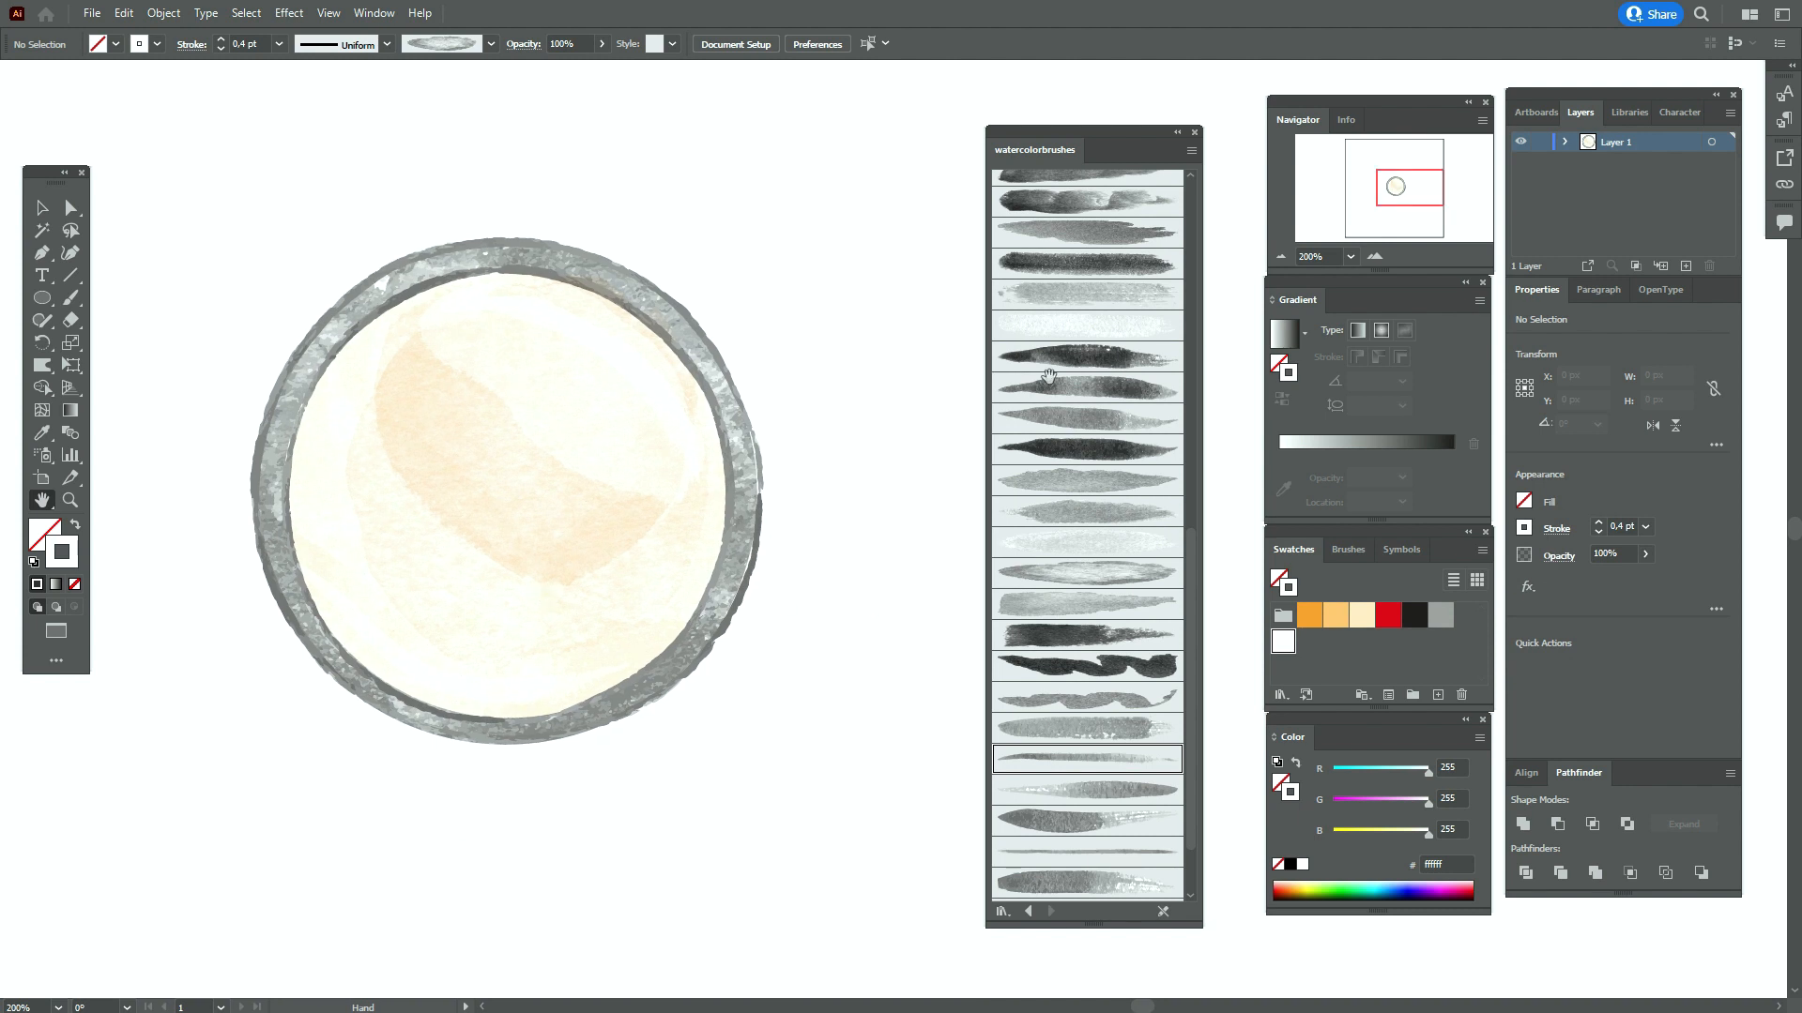
pyautogui.moveTo(1188, 638)
pyautogui.mouseDown()
pyautogui.moveTo(1204, 643)
pyautogui.moveTo(1219, 255)
pyautogui.mouseUp()
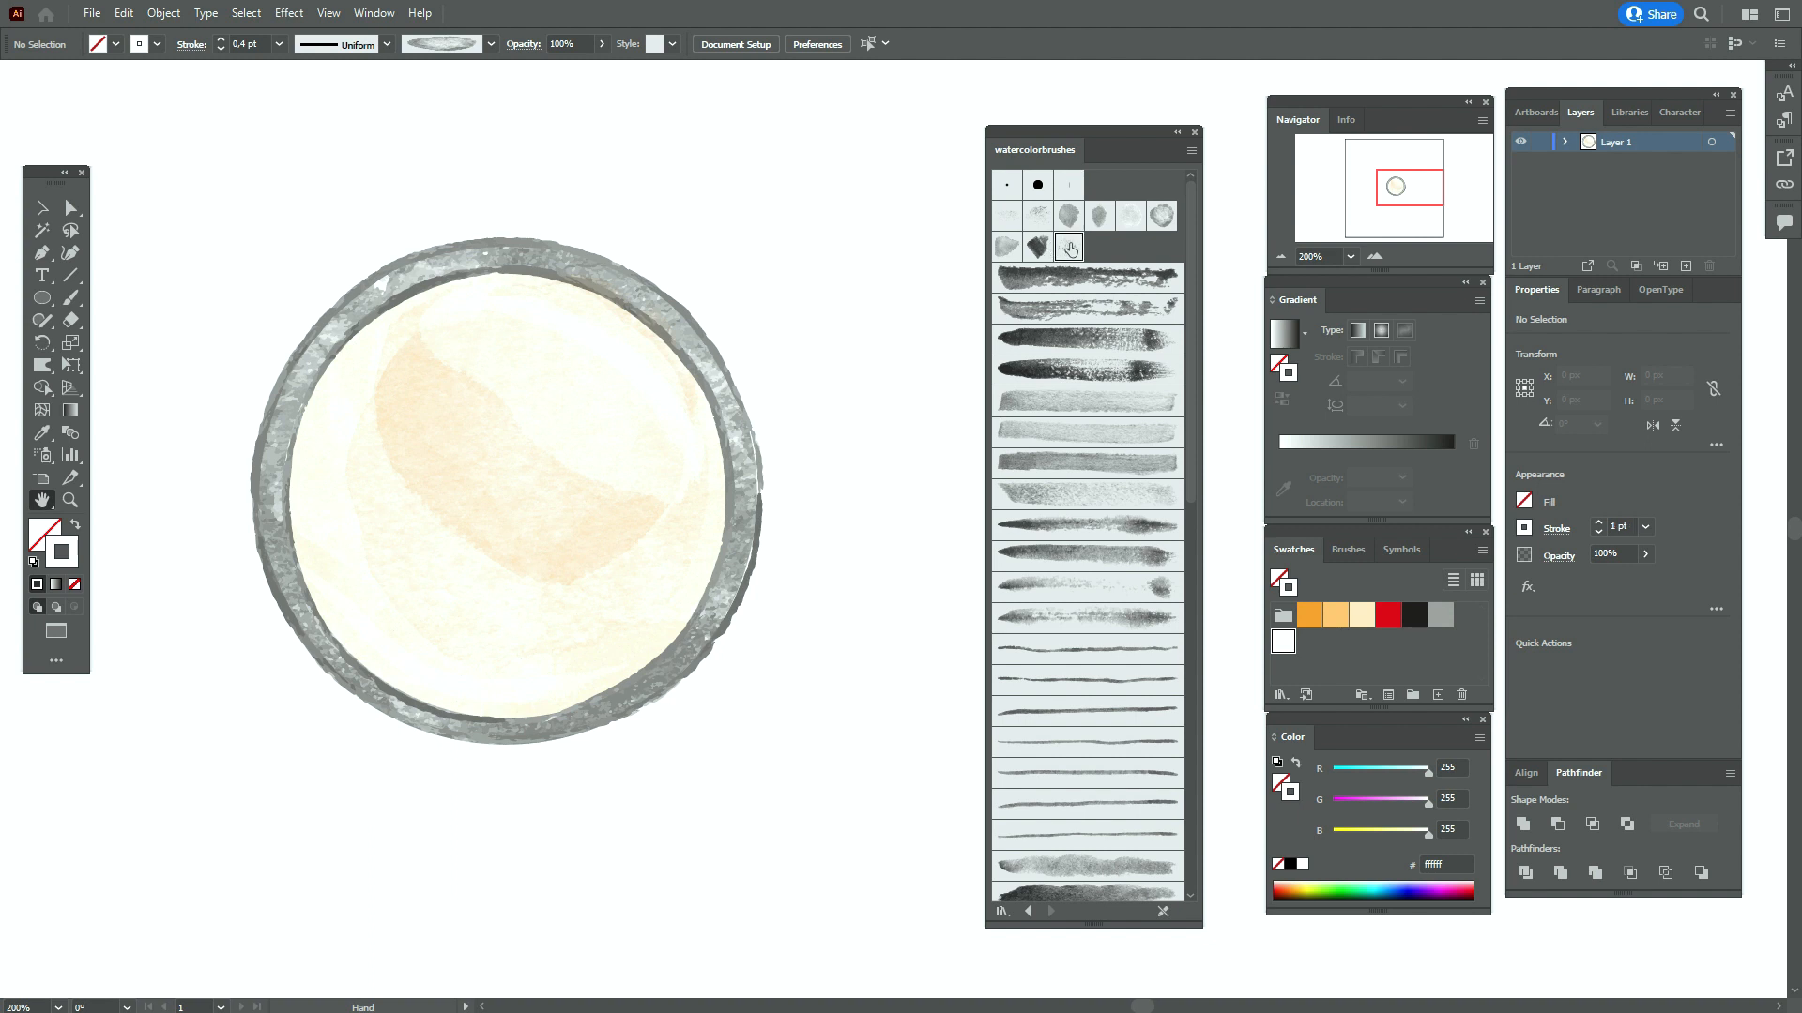
pyautogui.click(1070, 247)
pyautogui.click(1567, 568)
pyautogui.click(1427, 593)
pyautogui.click(1419, 599)
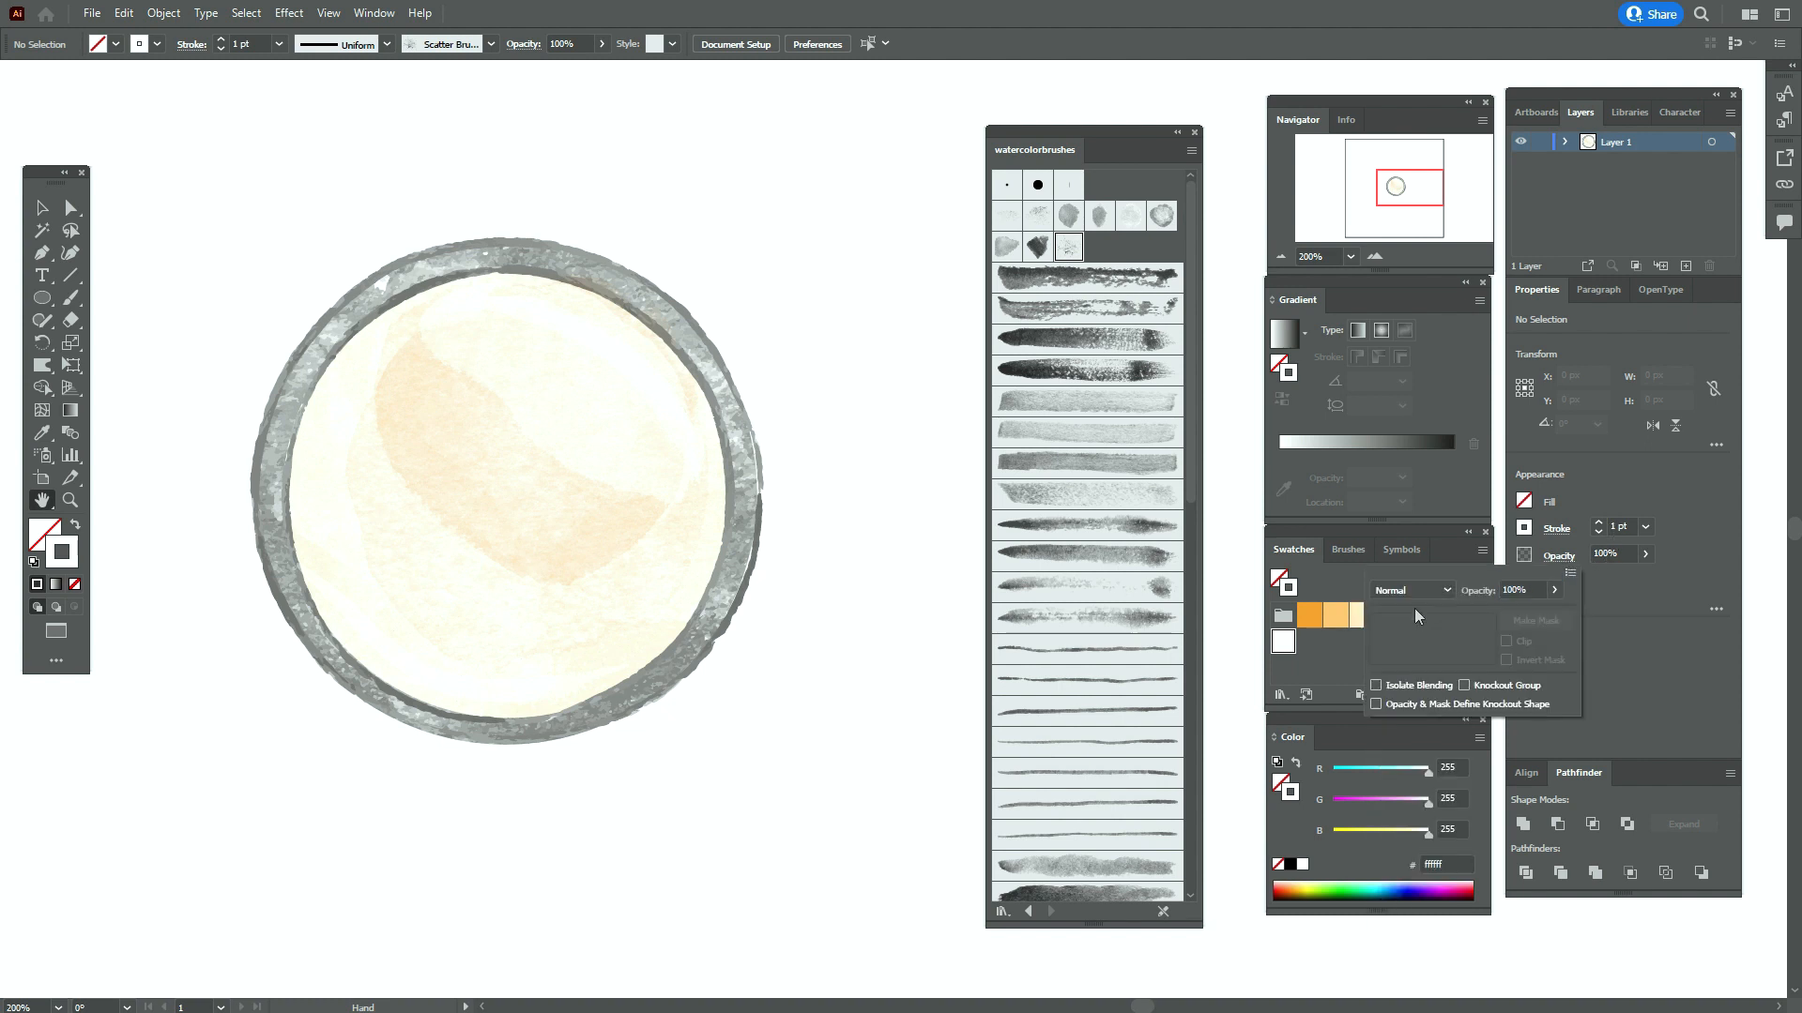
pyautogui.click(1593, 588)
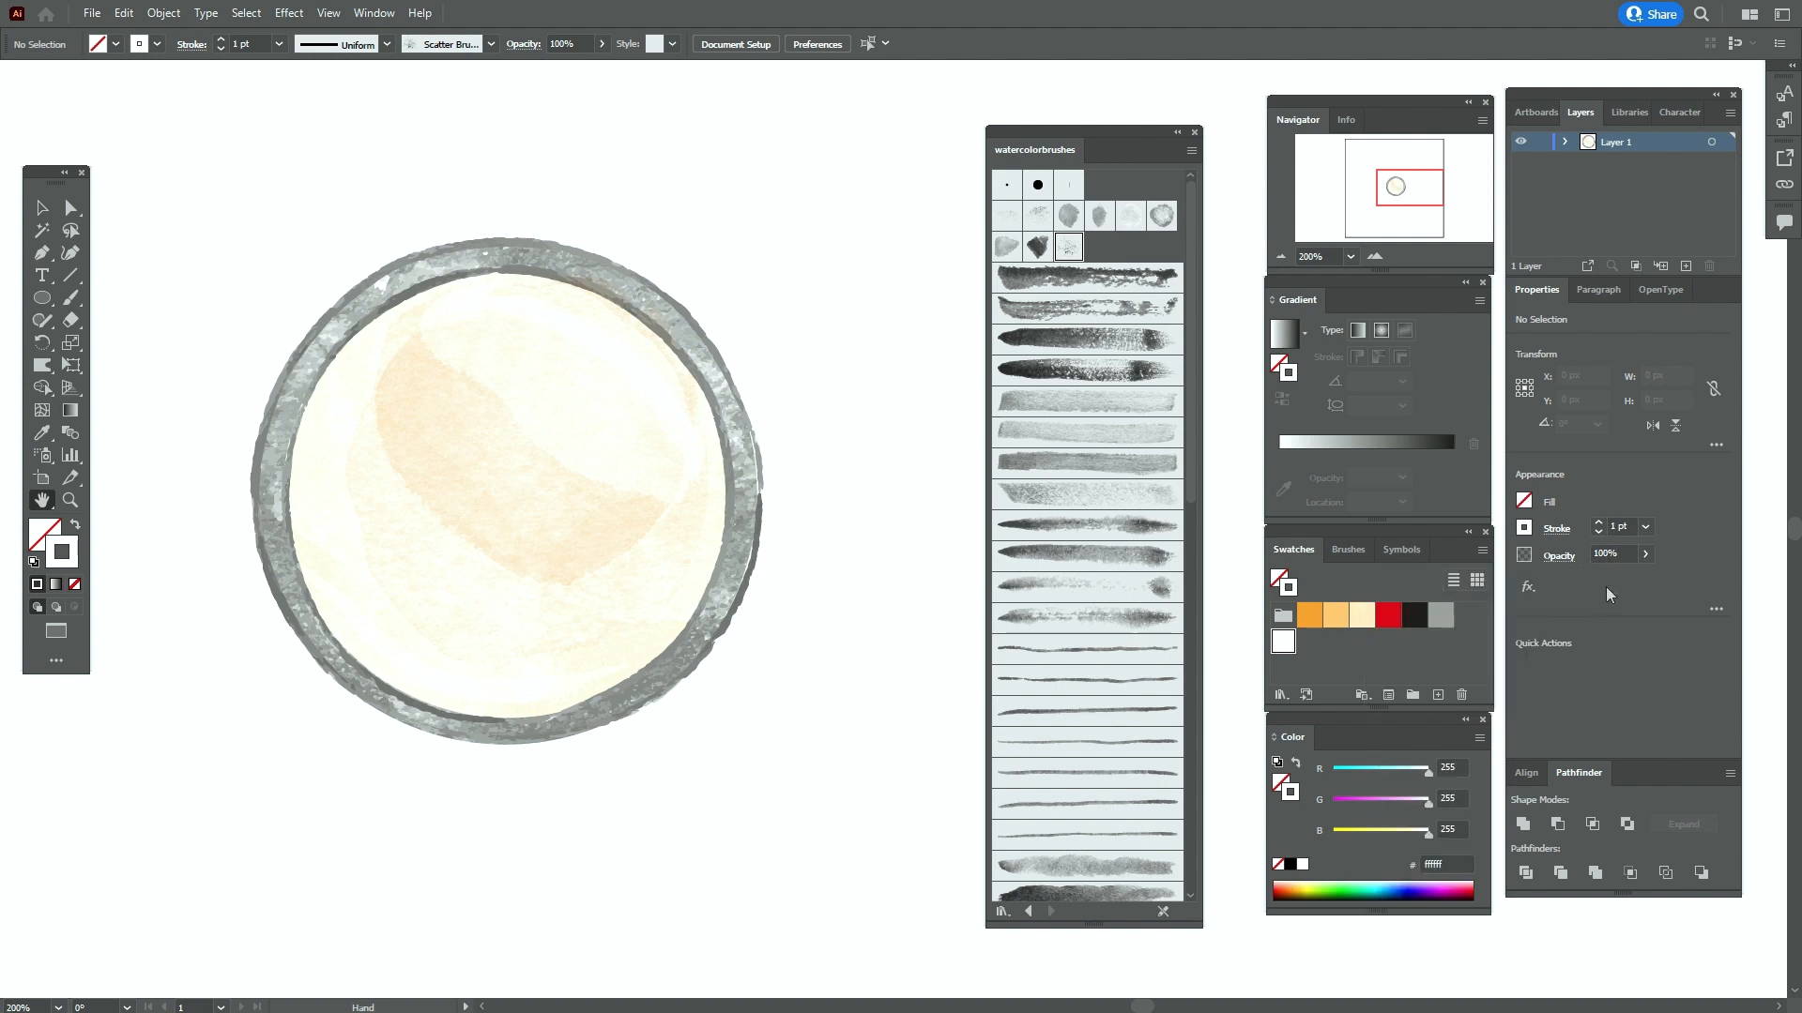
pyautogui.click(71, 301)
pyautogui.moveTo(459, 548); pyautogui.dragTo(443, 616)
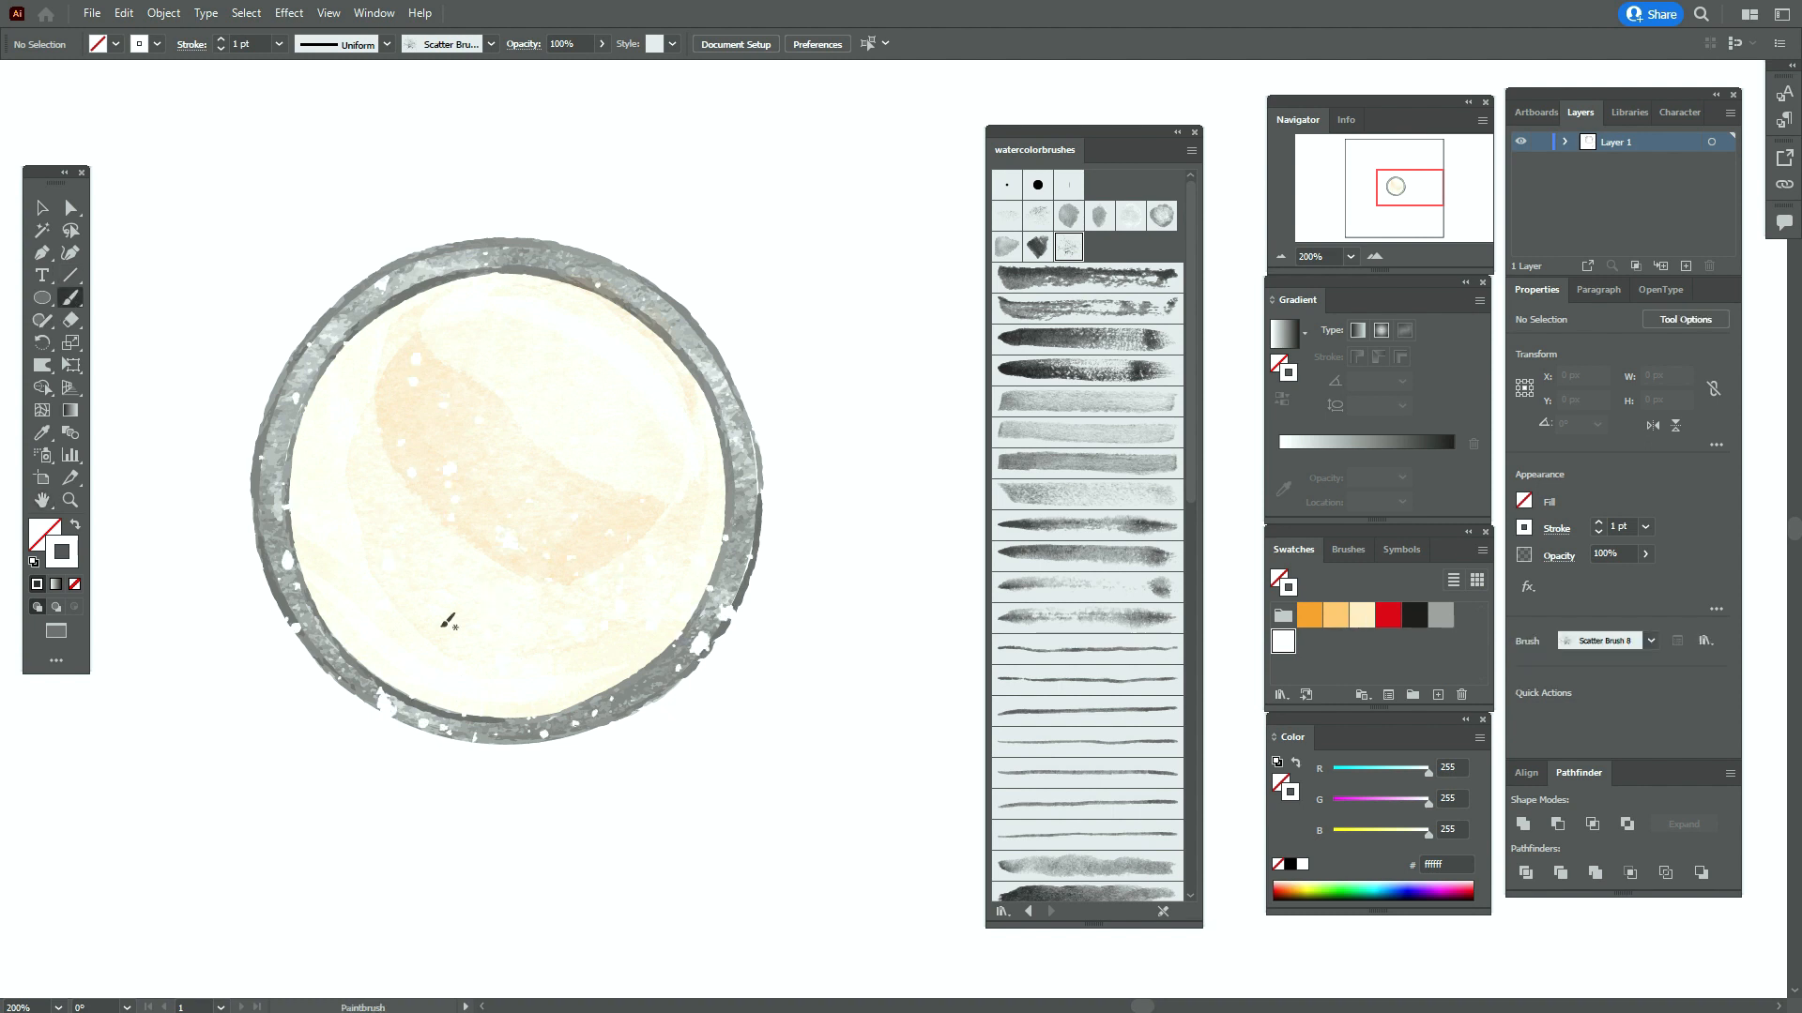
# Move the white splatter toward the container's lower left and recolor its stroke light orange (#ffc064)
pyautogui.click(42, 211)
pyautogui.moveTo(583, 639); pyautogui.dragTo(490, 784)
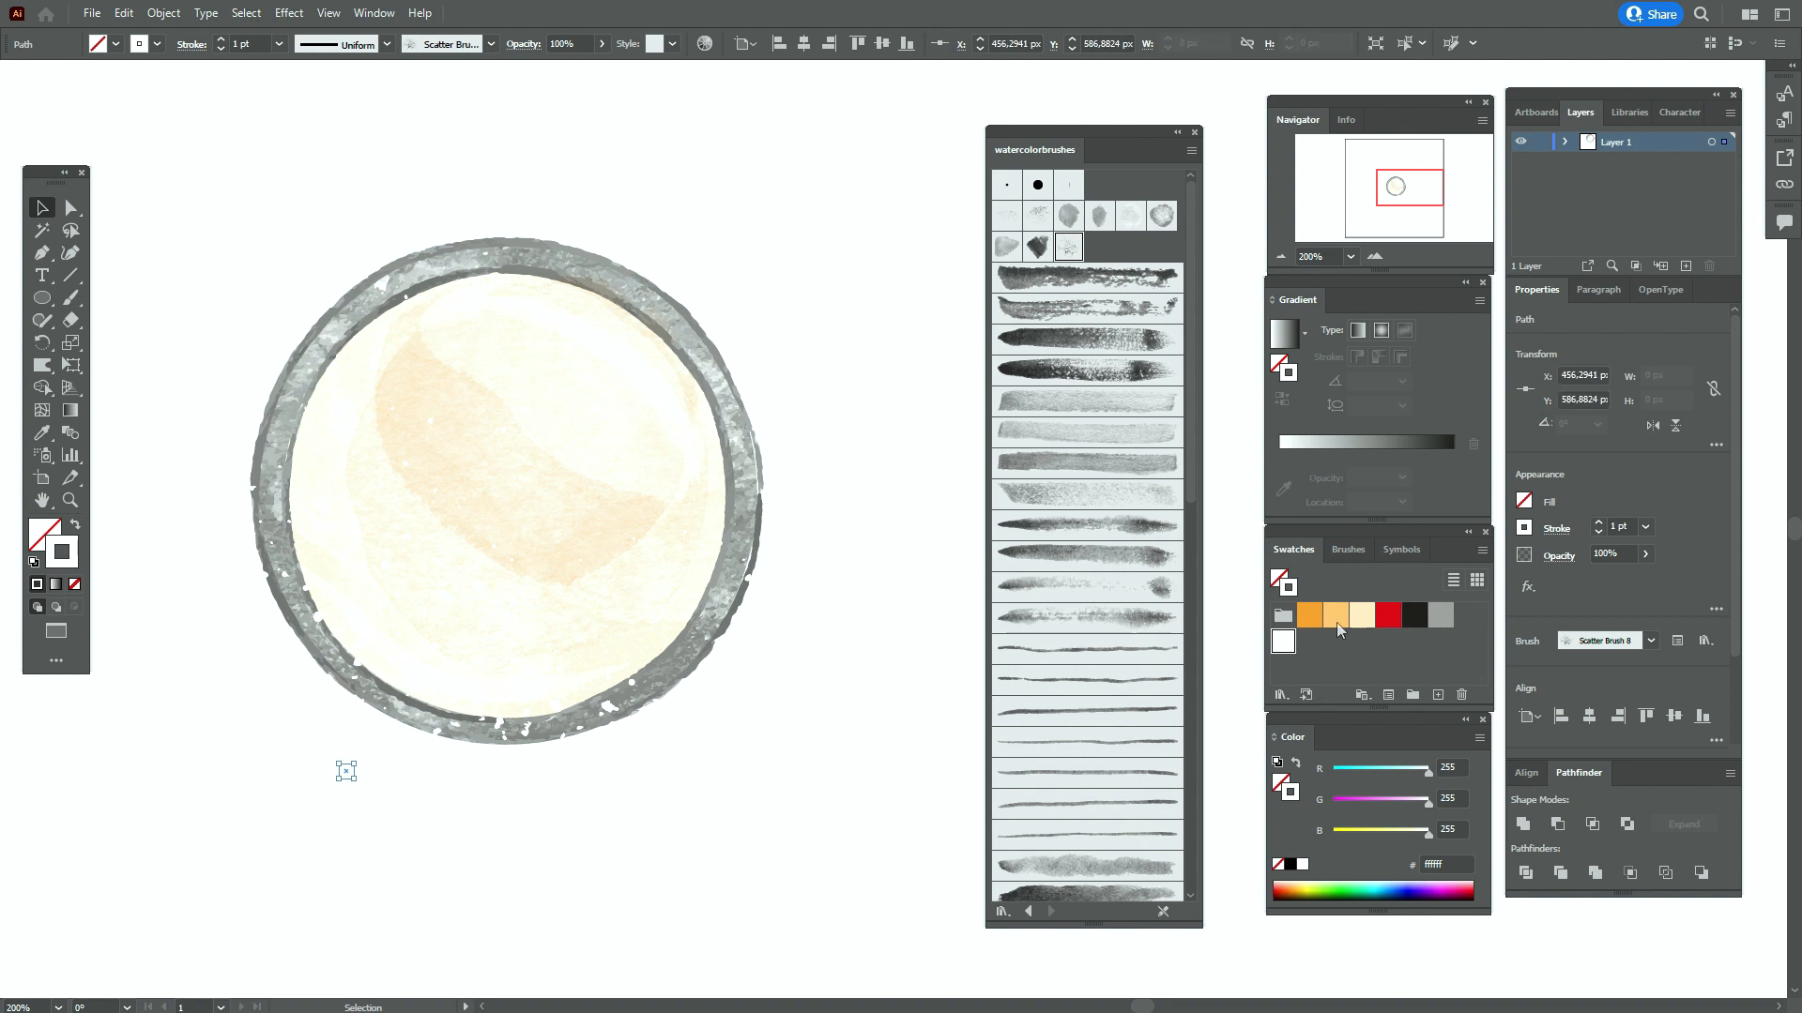
pyautogui.click(1337, 619)
pyautogui.moveTo(611, 792); pyautogui.dragTo(637, 771)
pyautogui.write('60')
pyautogui.press('Return')
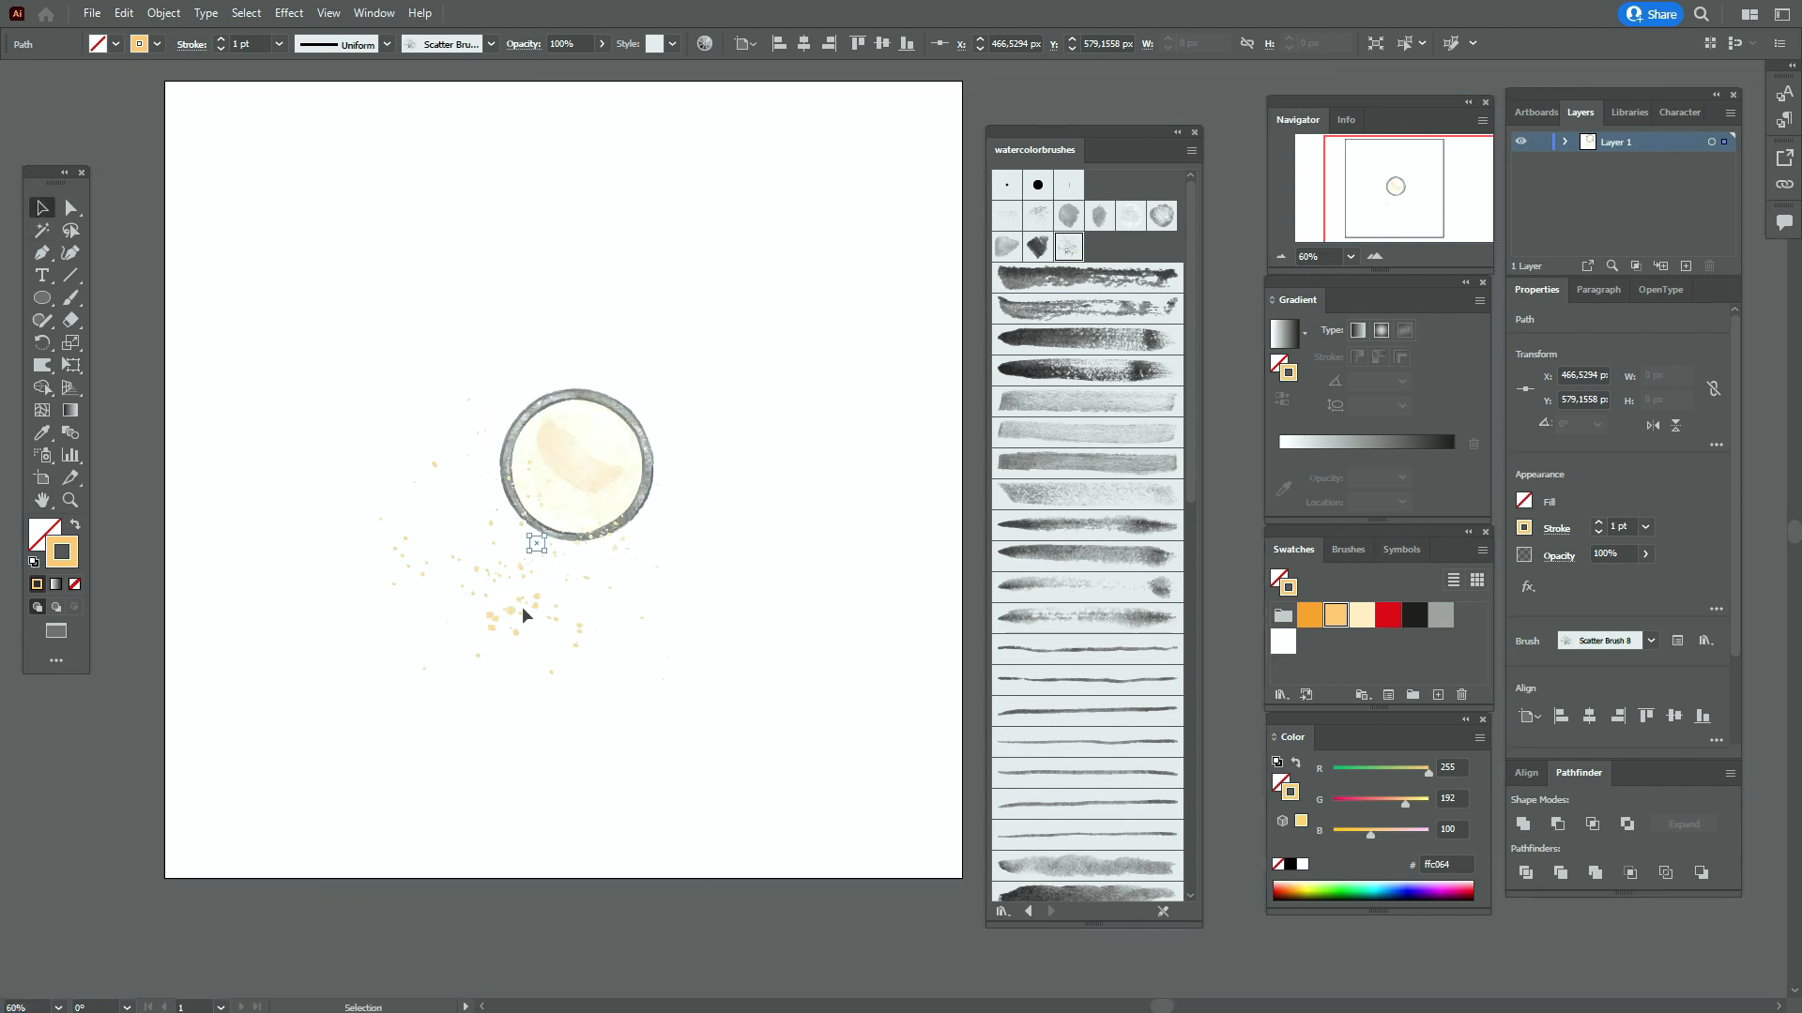
pyautogui.moveTo(537, 598)
pyautogui.mouseDown()
pyautogui.moveTo(545, 580)
pyautogui.moveTo(425, 584)
pyautogui.mouseUp()
pyautogui.click(295, 426)
# Place the lip-print photo "unnamed" as a linked image about 449 × 799 px, positioned near the middle of the artboard
pyautogui.click(42, 501)
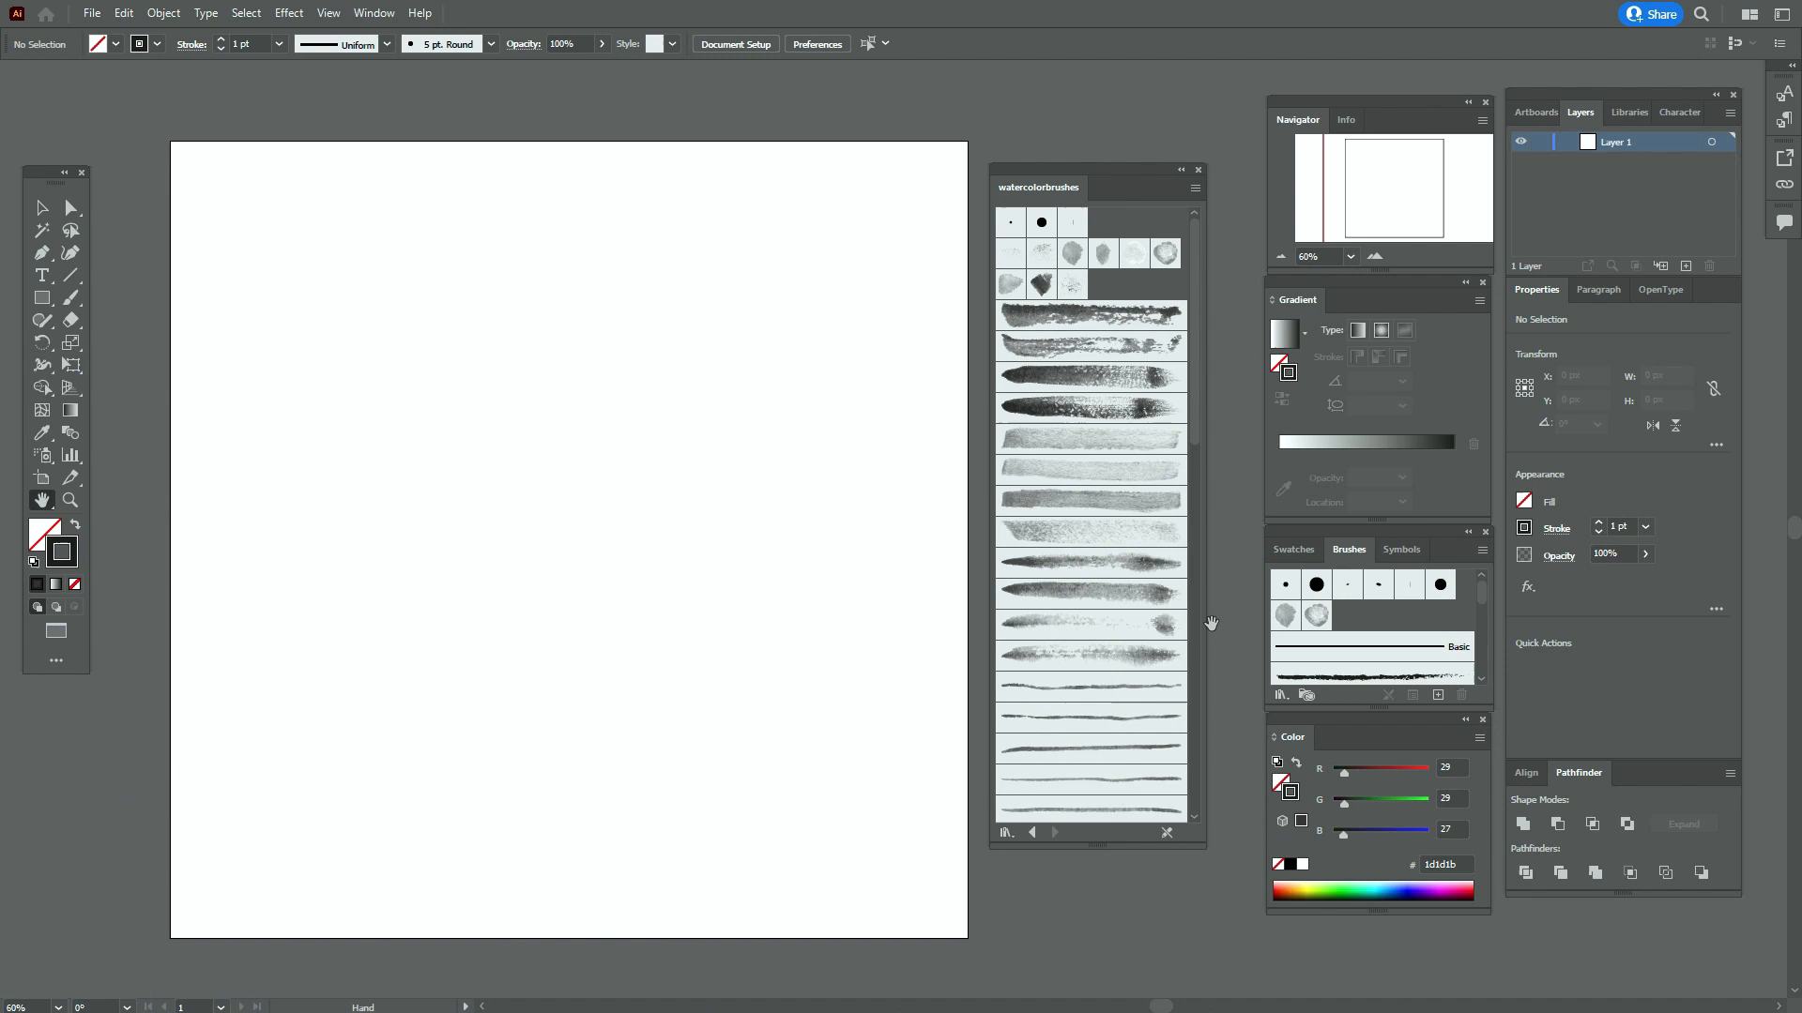
pyautogui.click(1293, 549)
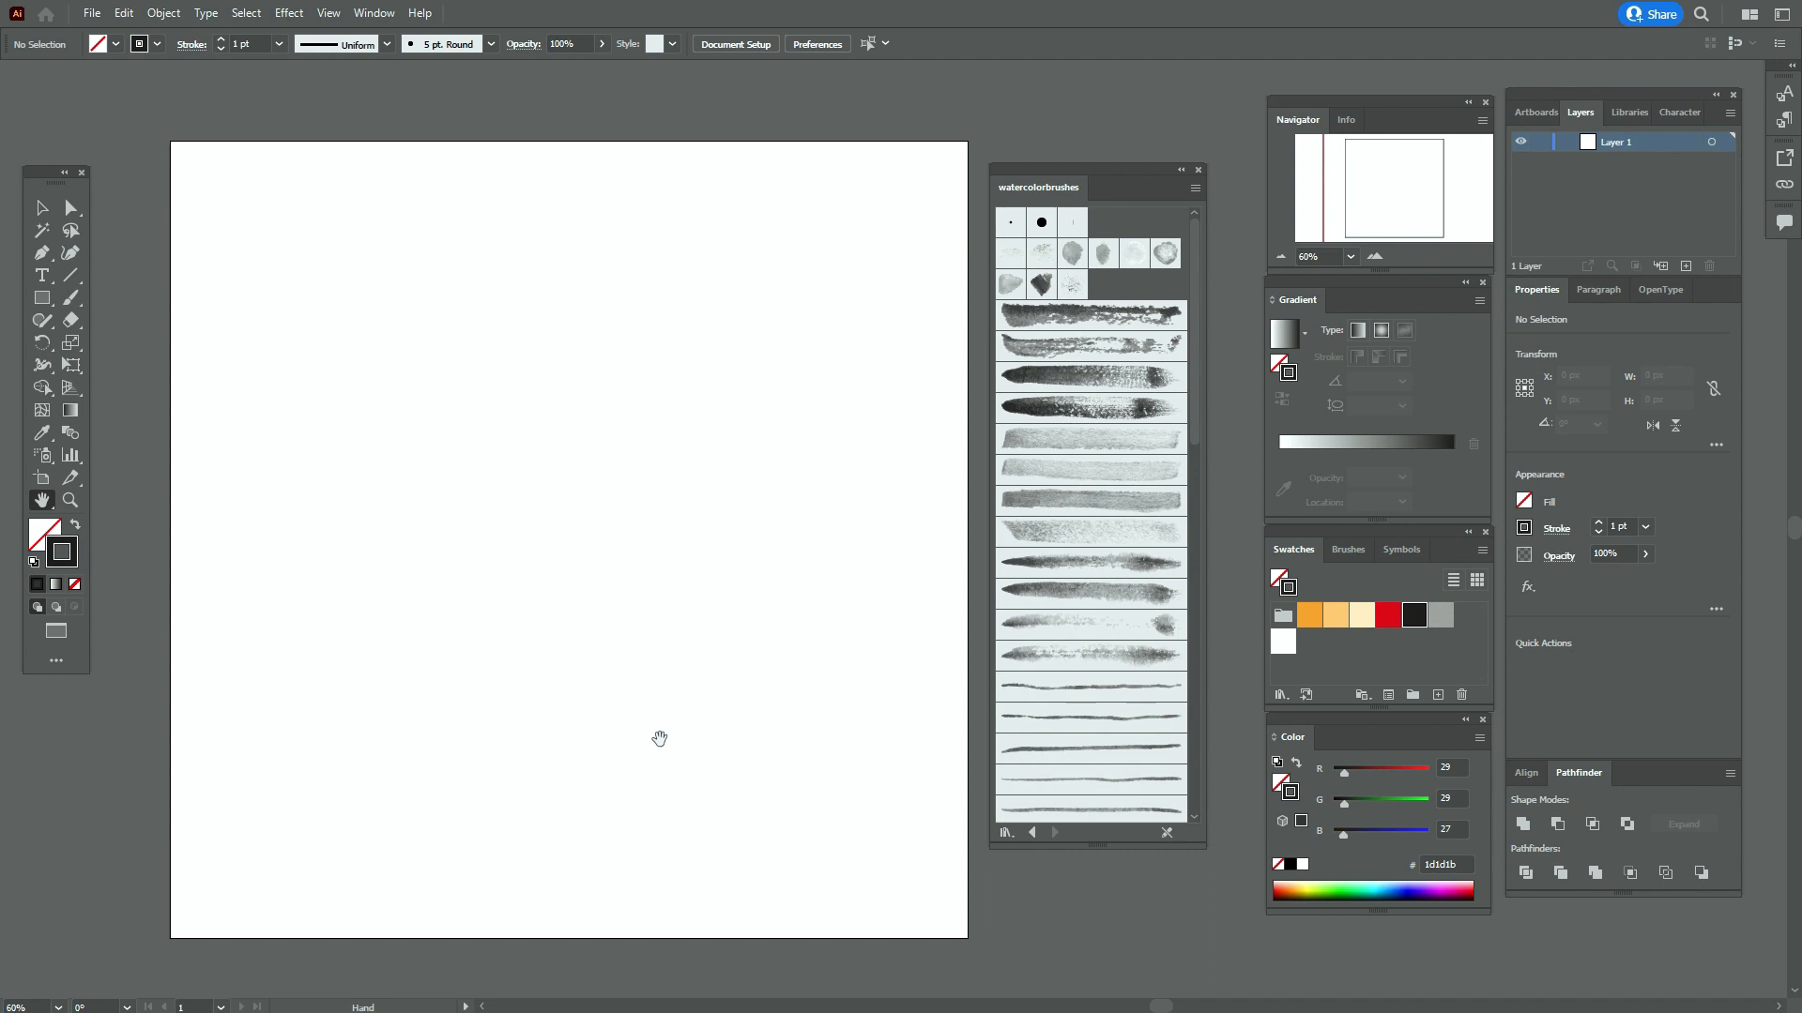
pyautogui.click(92, 13)
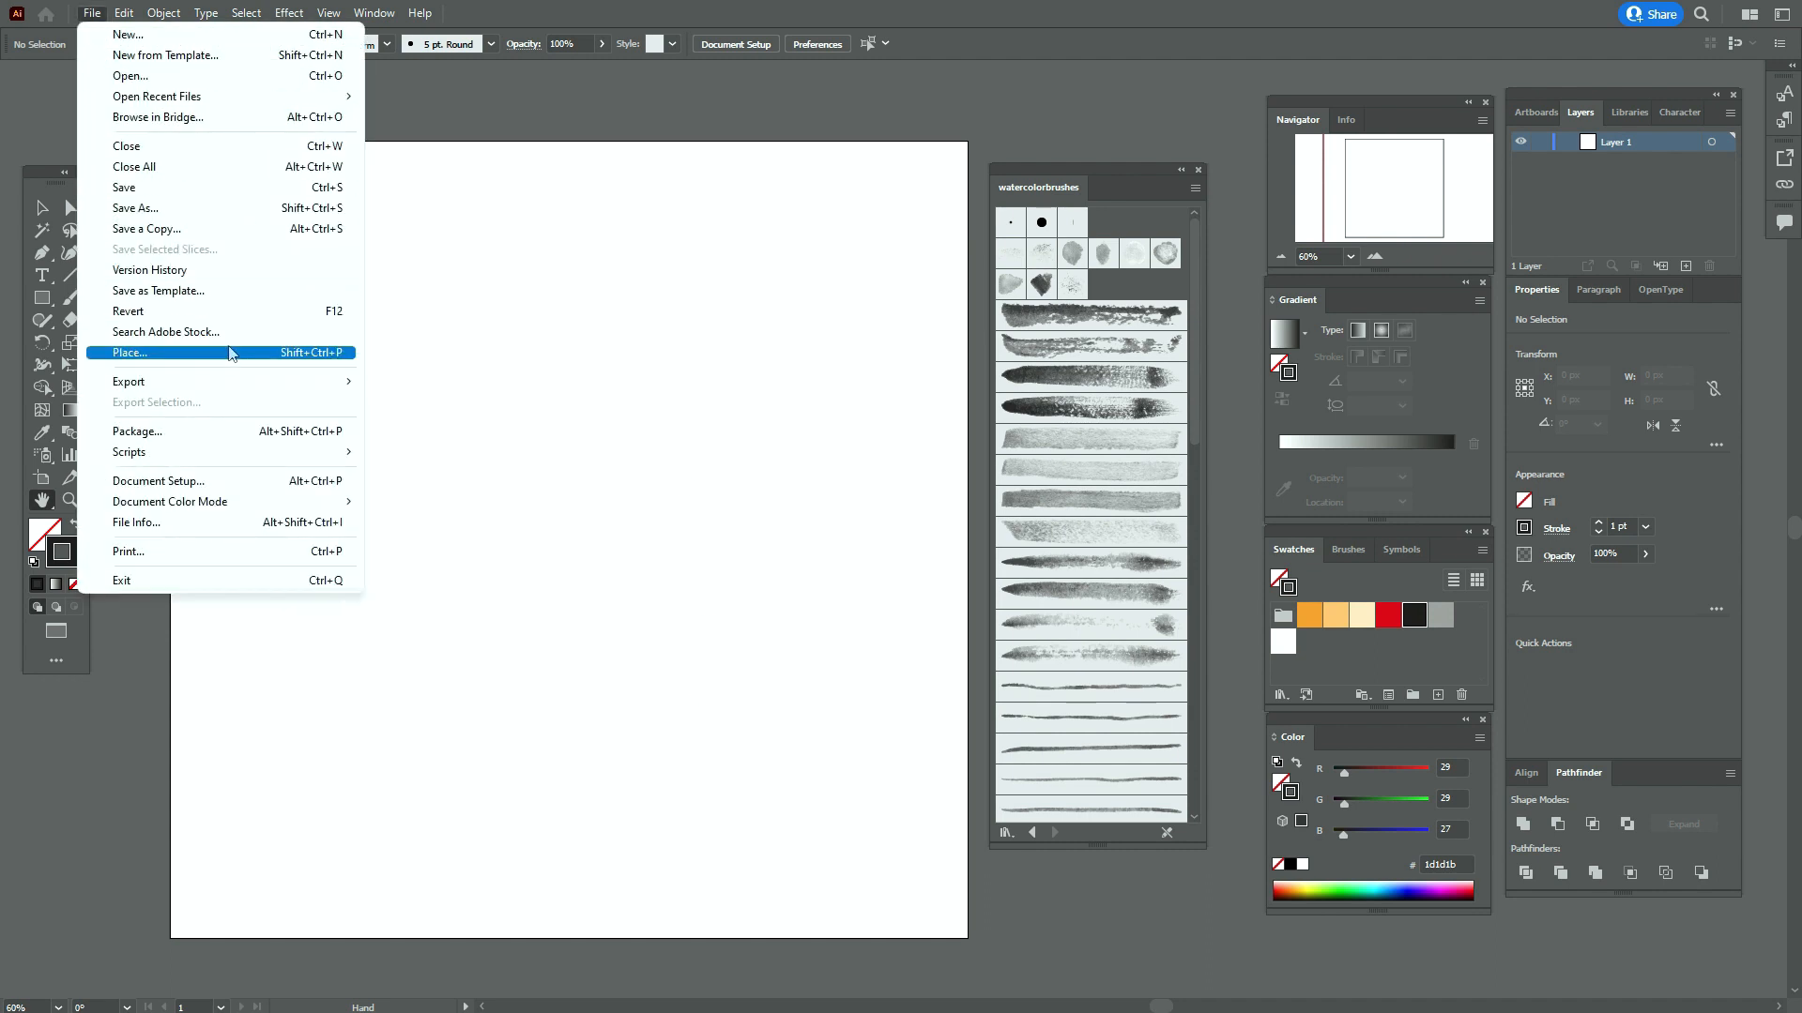
pyautogui.click(233, 353)
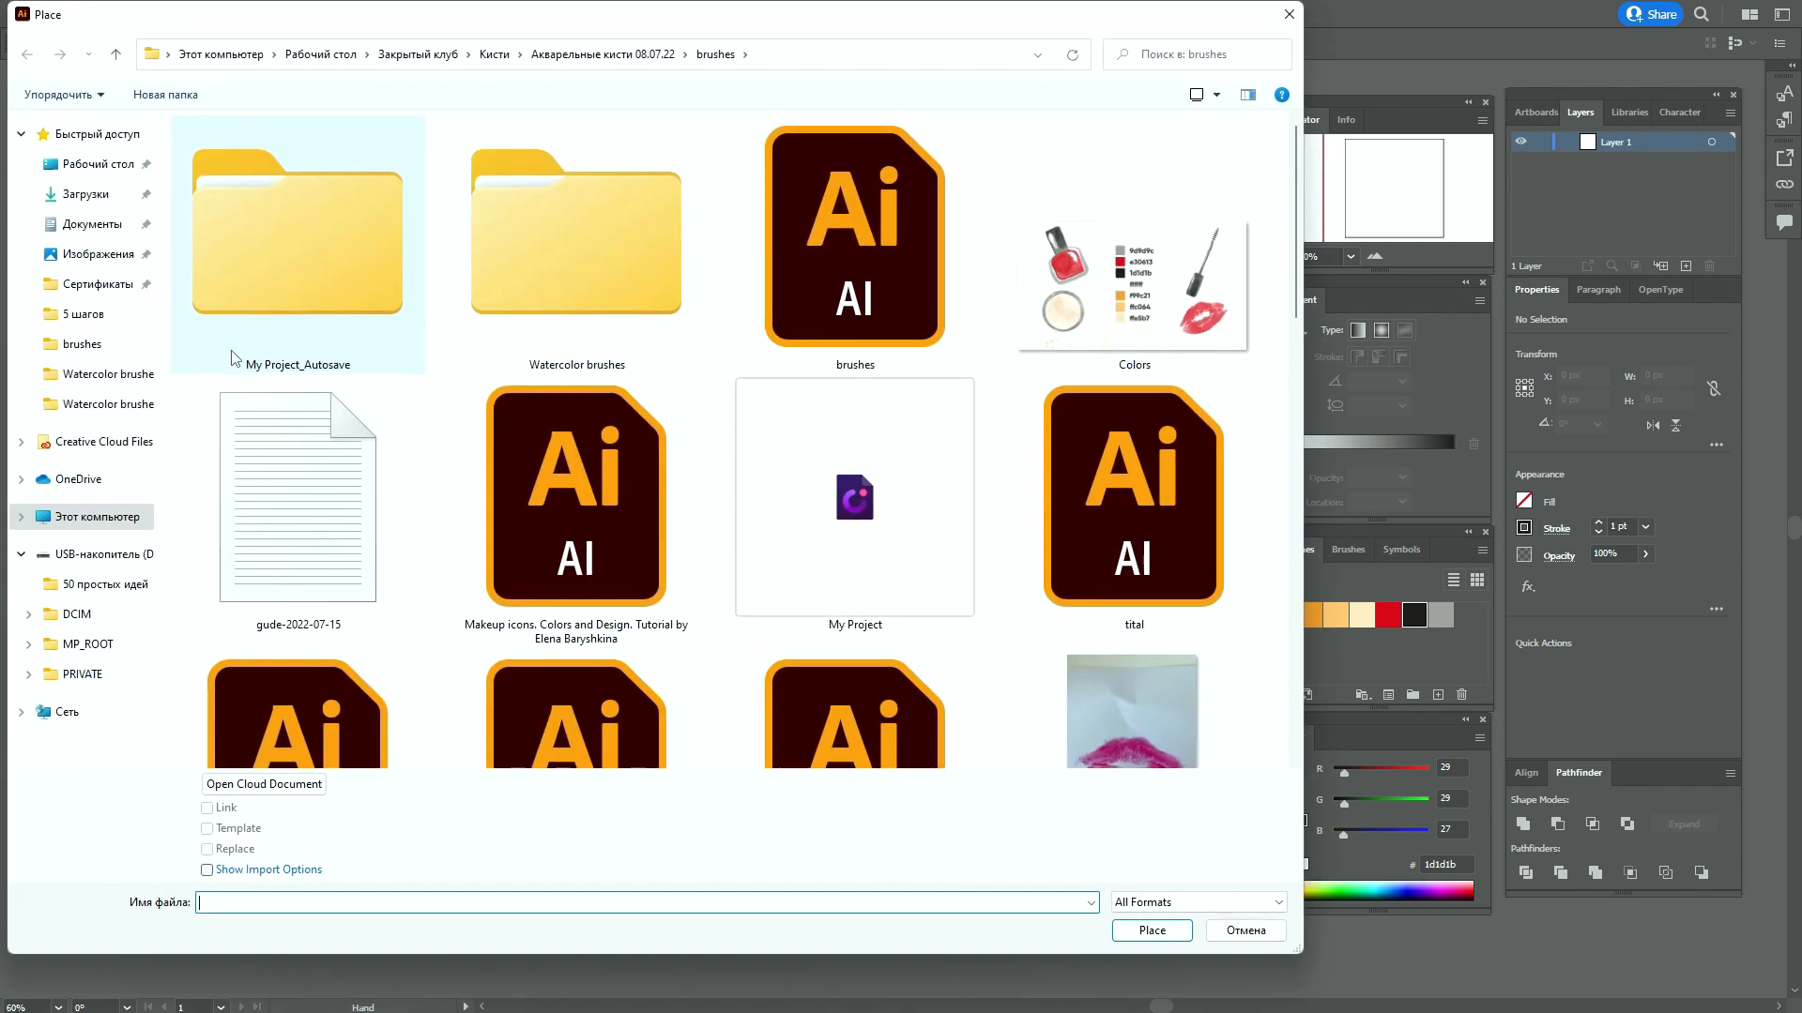
pyautogui.scroll(-1, 1146, 719)
pyautogui.scroll(-2, 1146, 719)
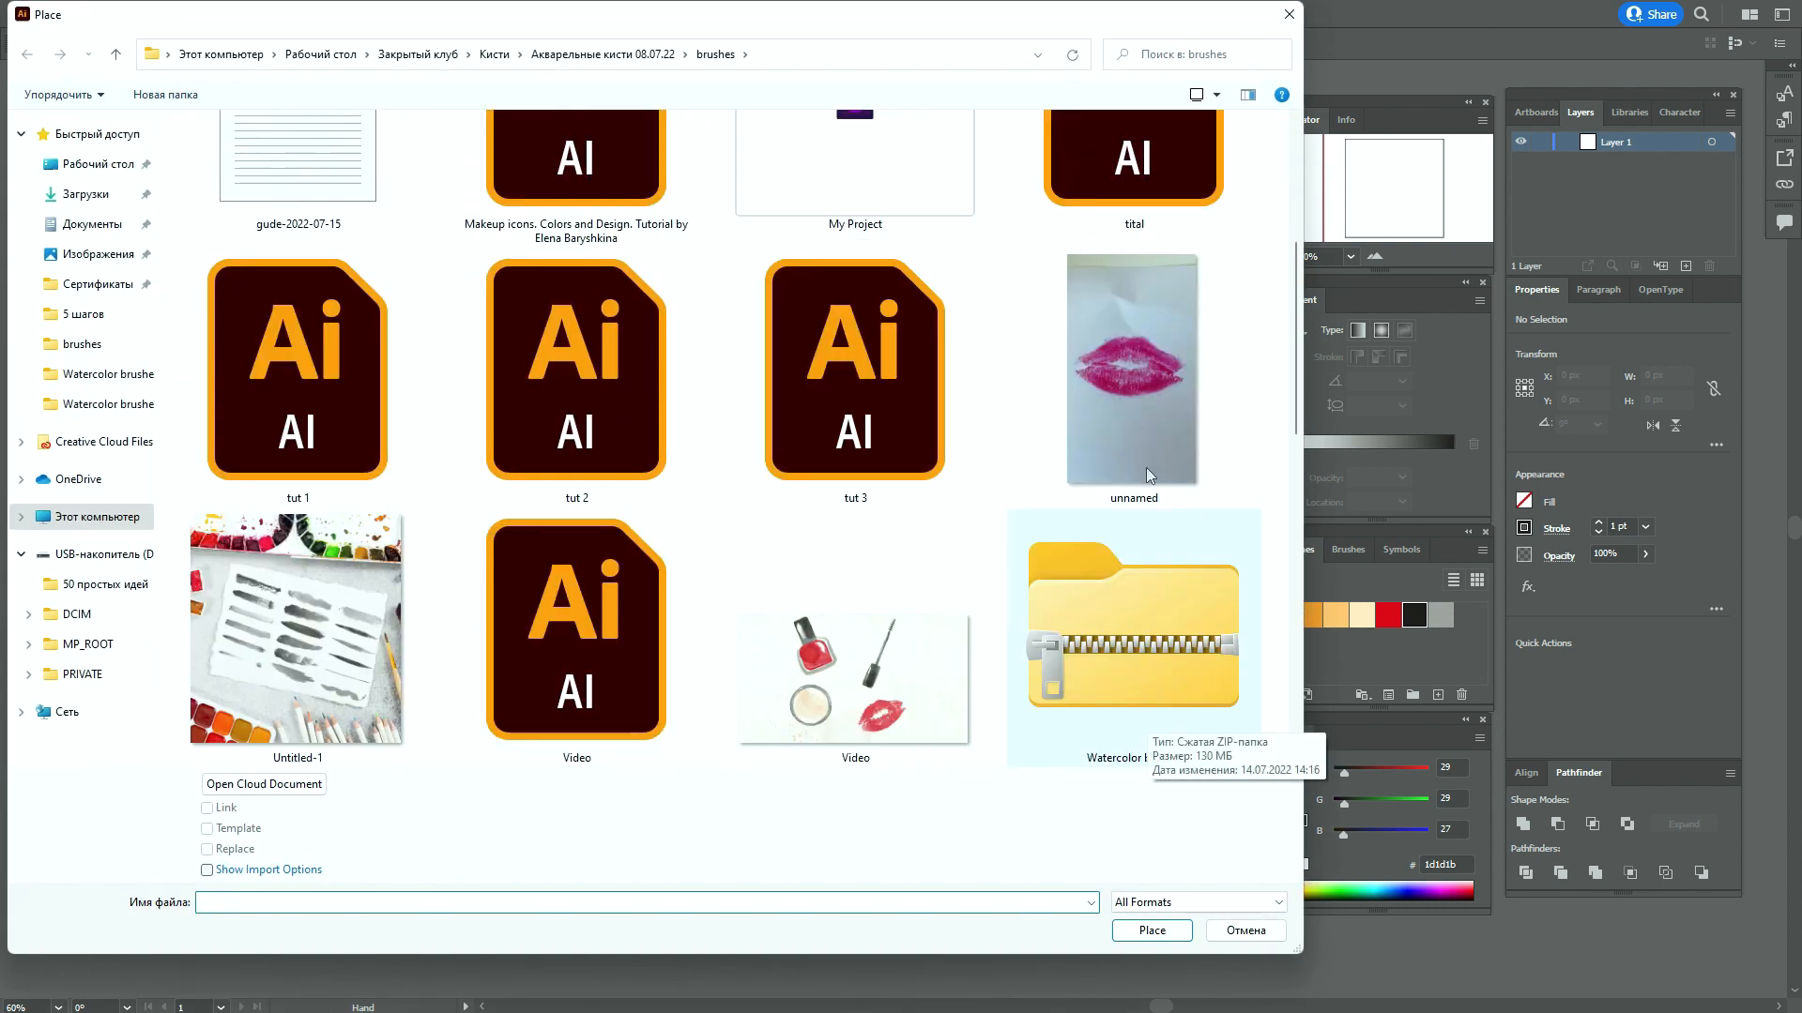
pyautogui.click(1145, 409)
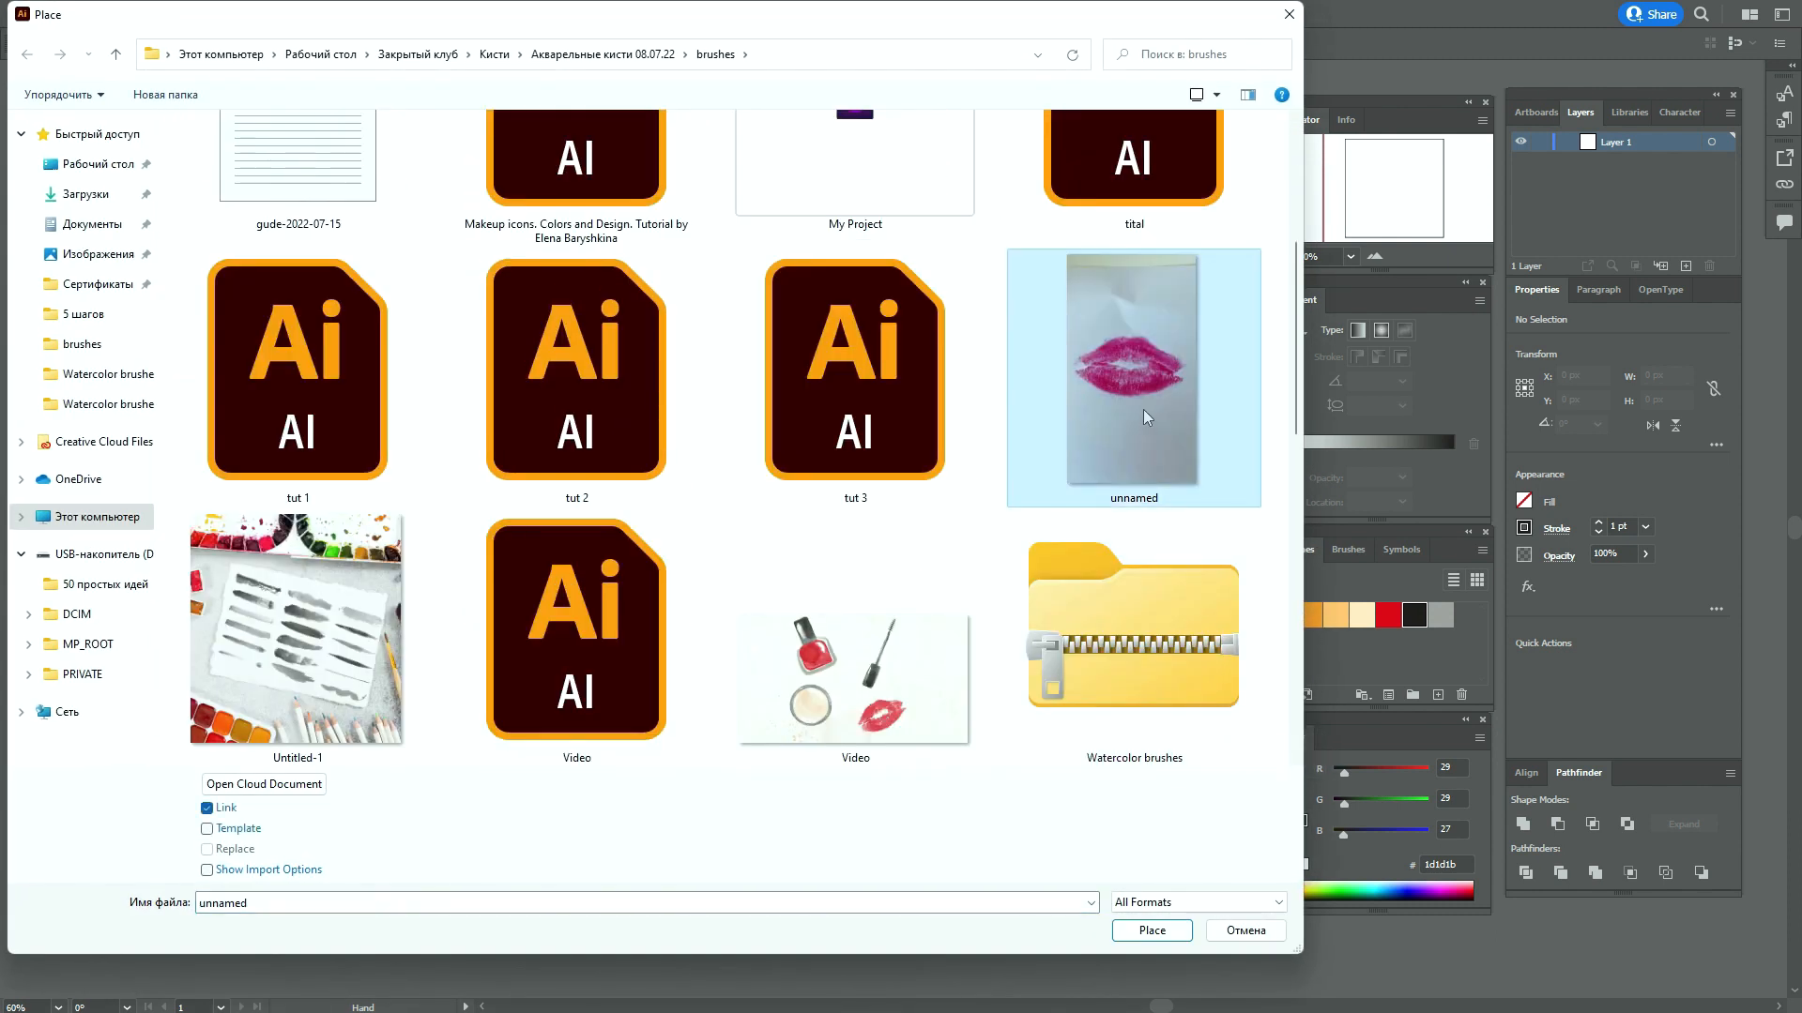
pyautogui.click(1152, 931)
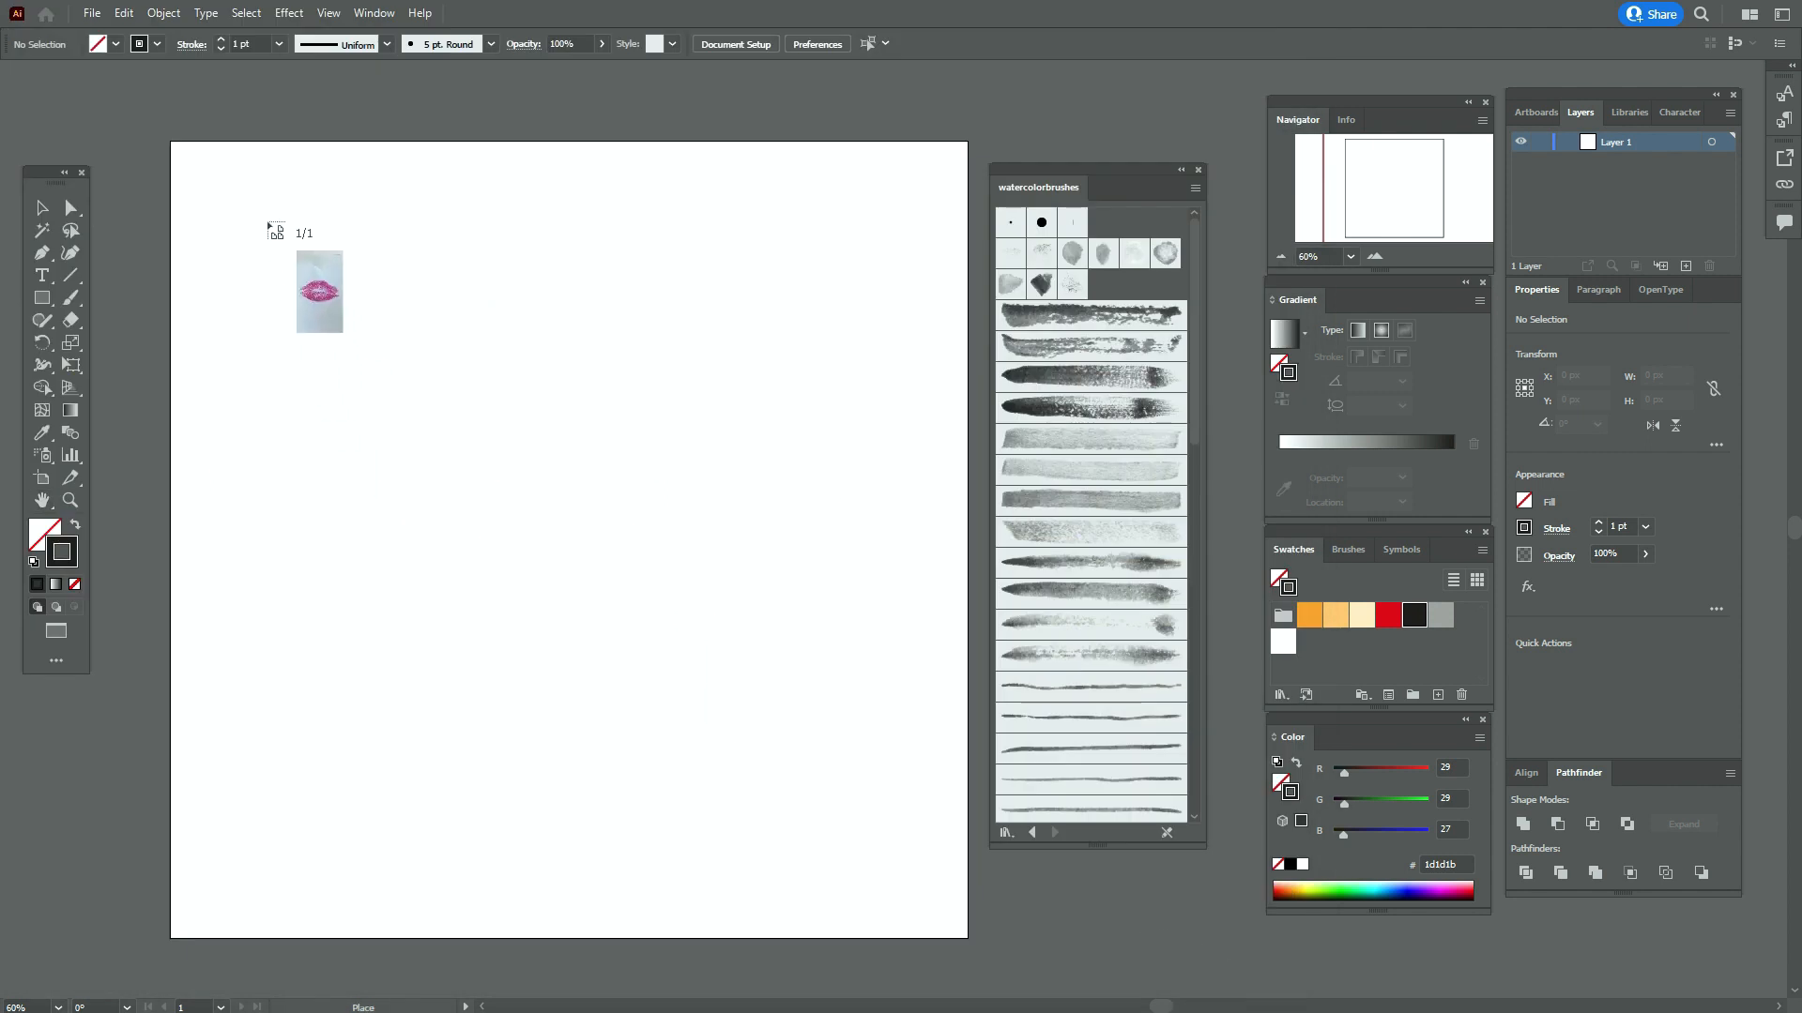
pyautogui.moveTo(511, 454); pyautogui.dragTo(934, 890)
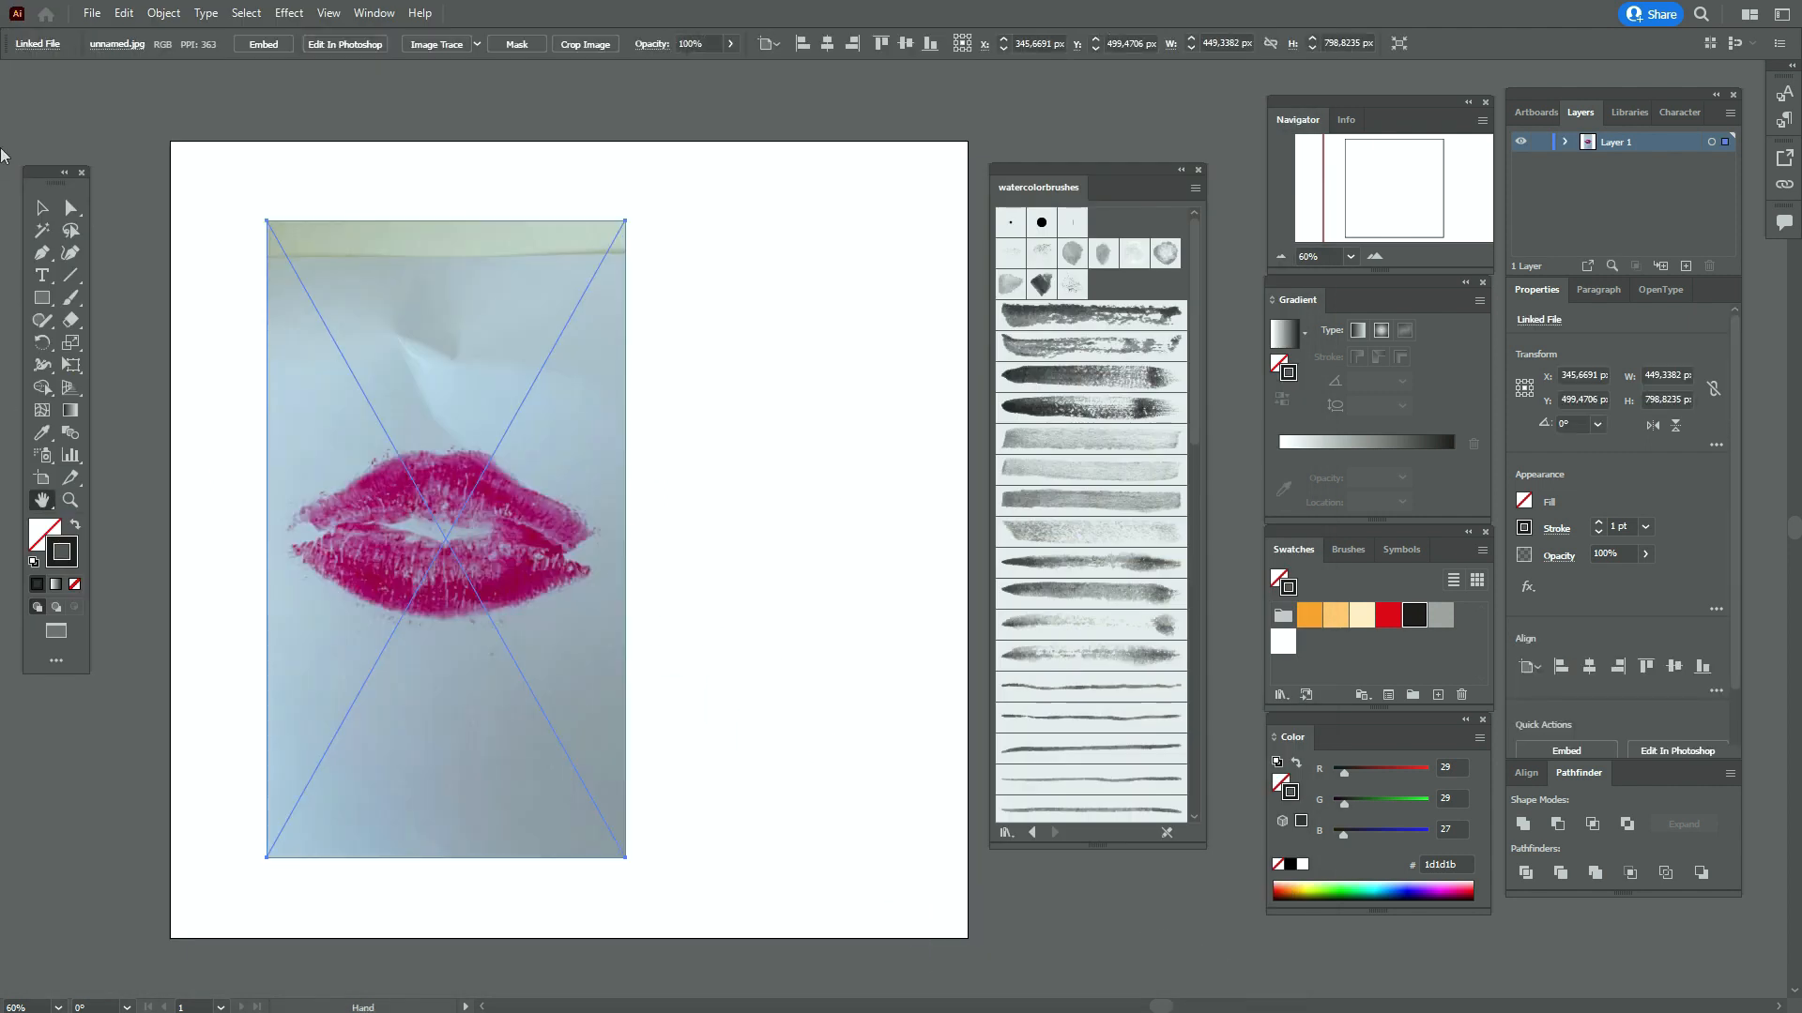
pyautogui.click(51, 206)
pyautogui.moveTo(537, 491); pyautogui.dragTo(625, 488)
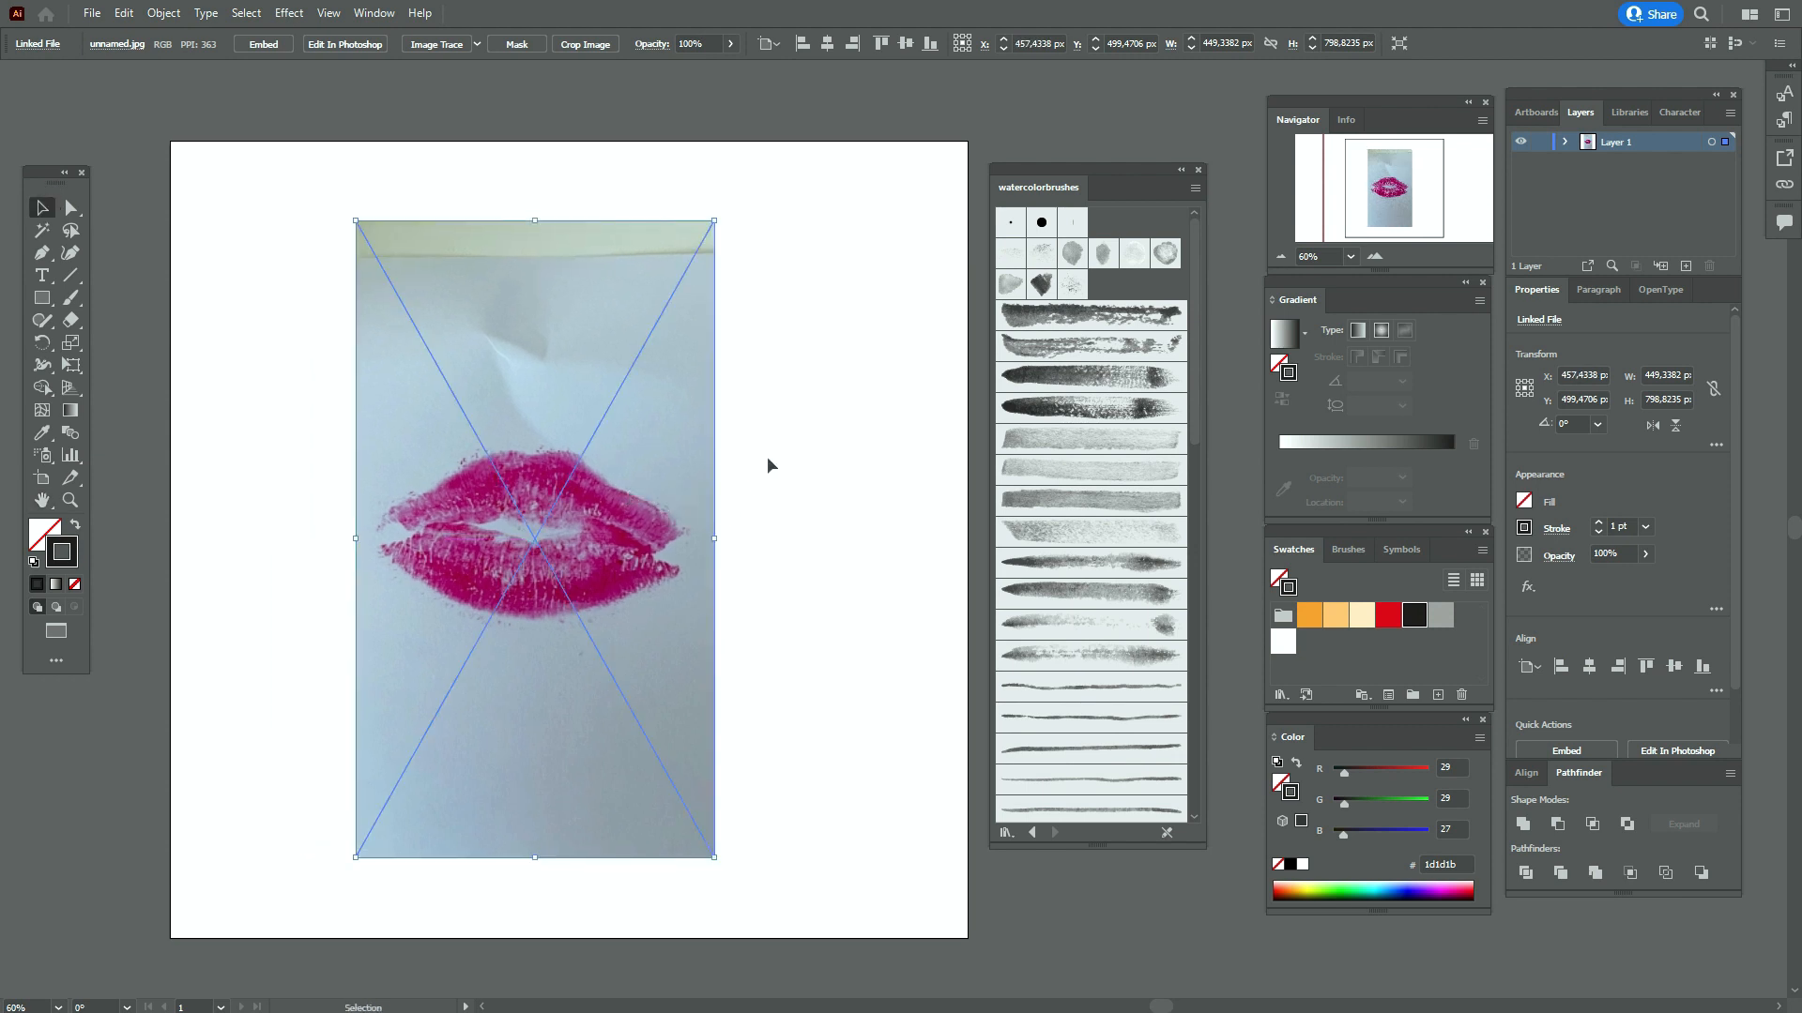
pyautogui.click(766, 459)
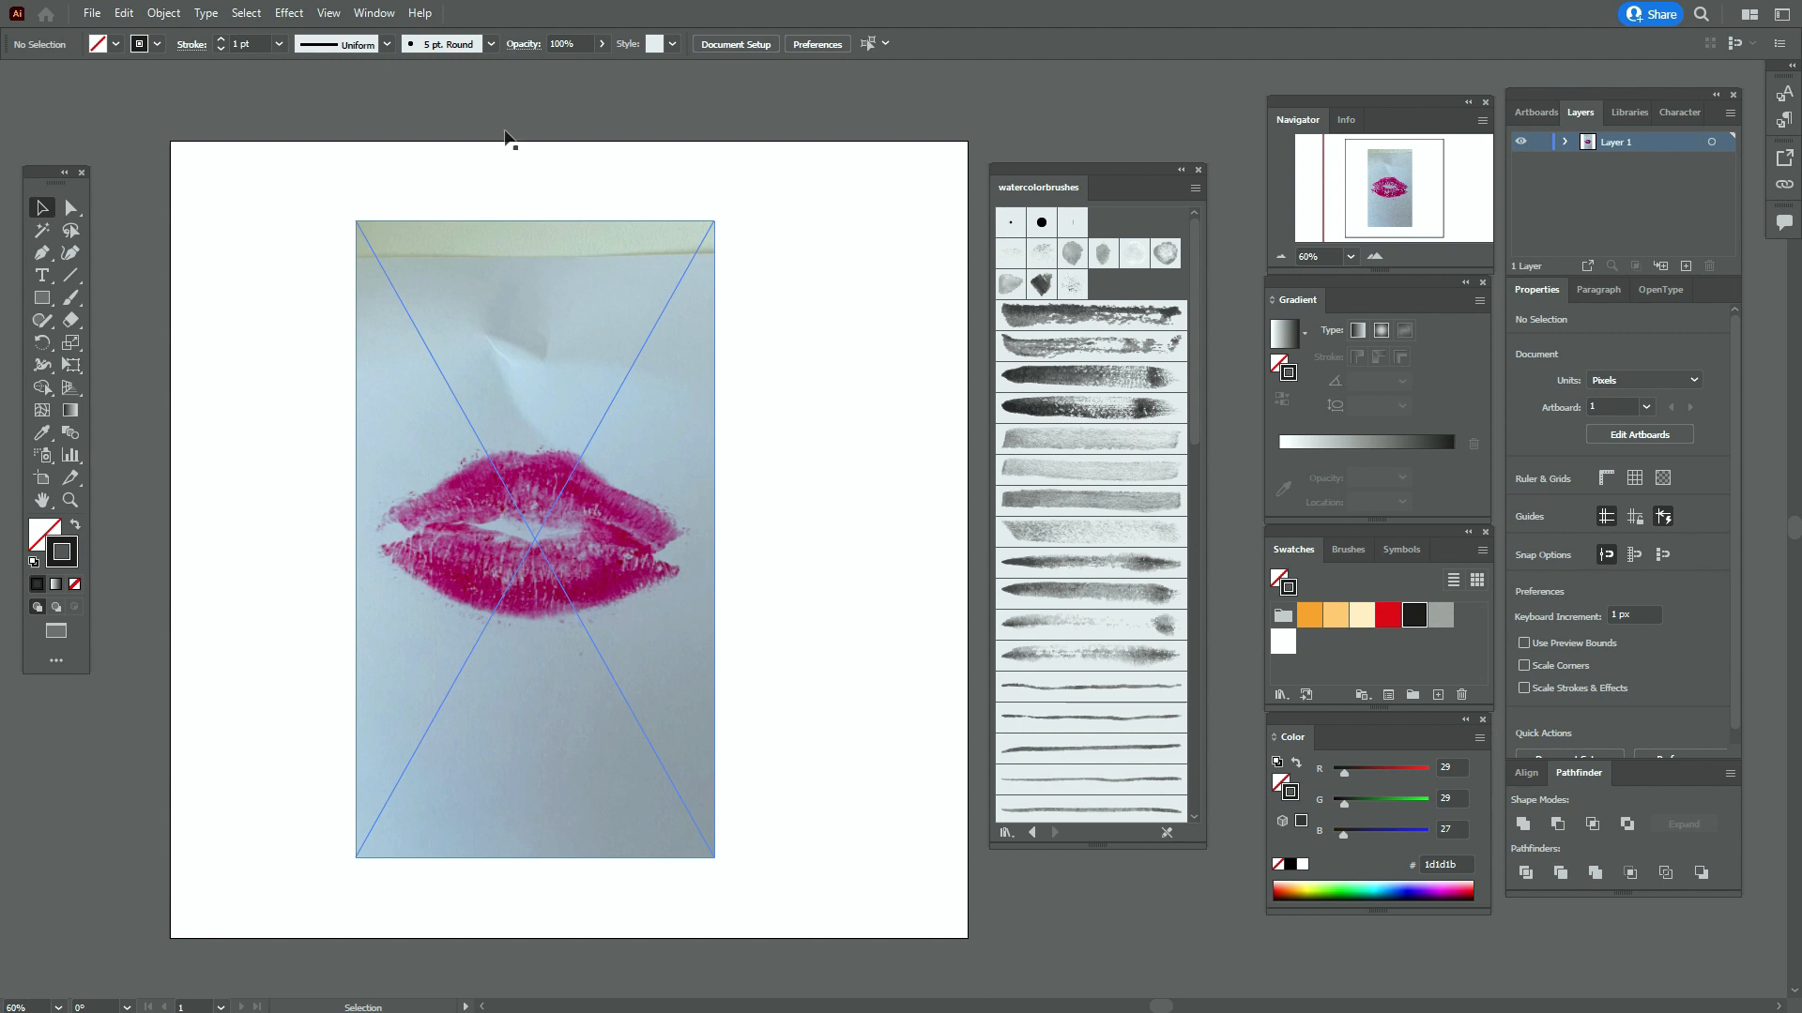
# Image Trace the lip-print photo in Black and White mode with Ignore White enabled and threshold 128
pyautogui.click(374, 12)
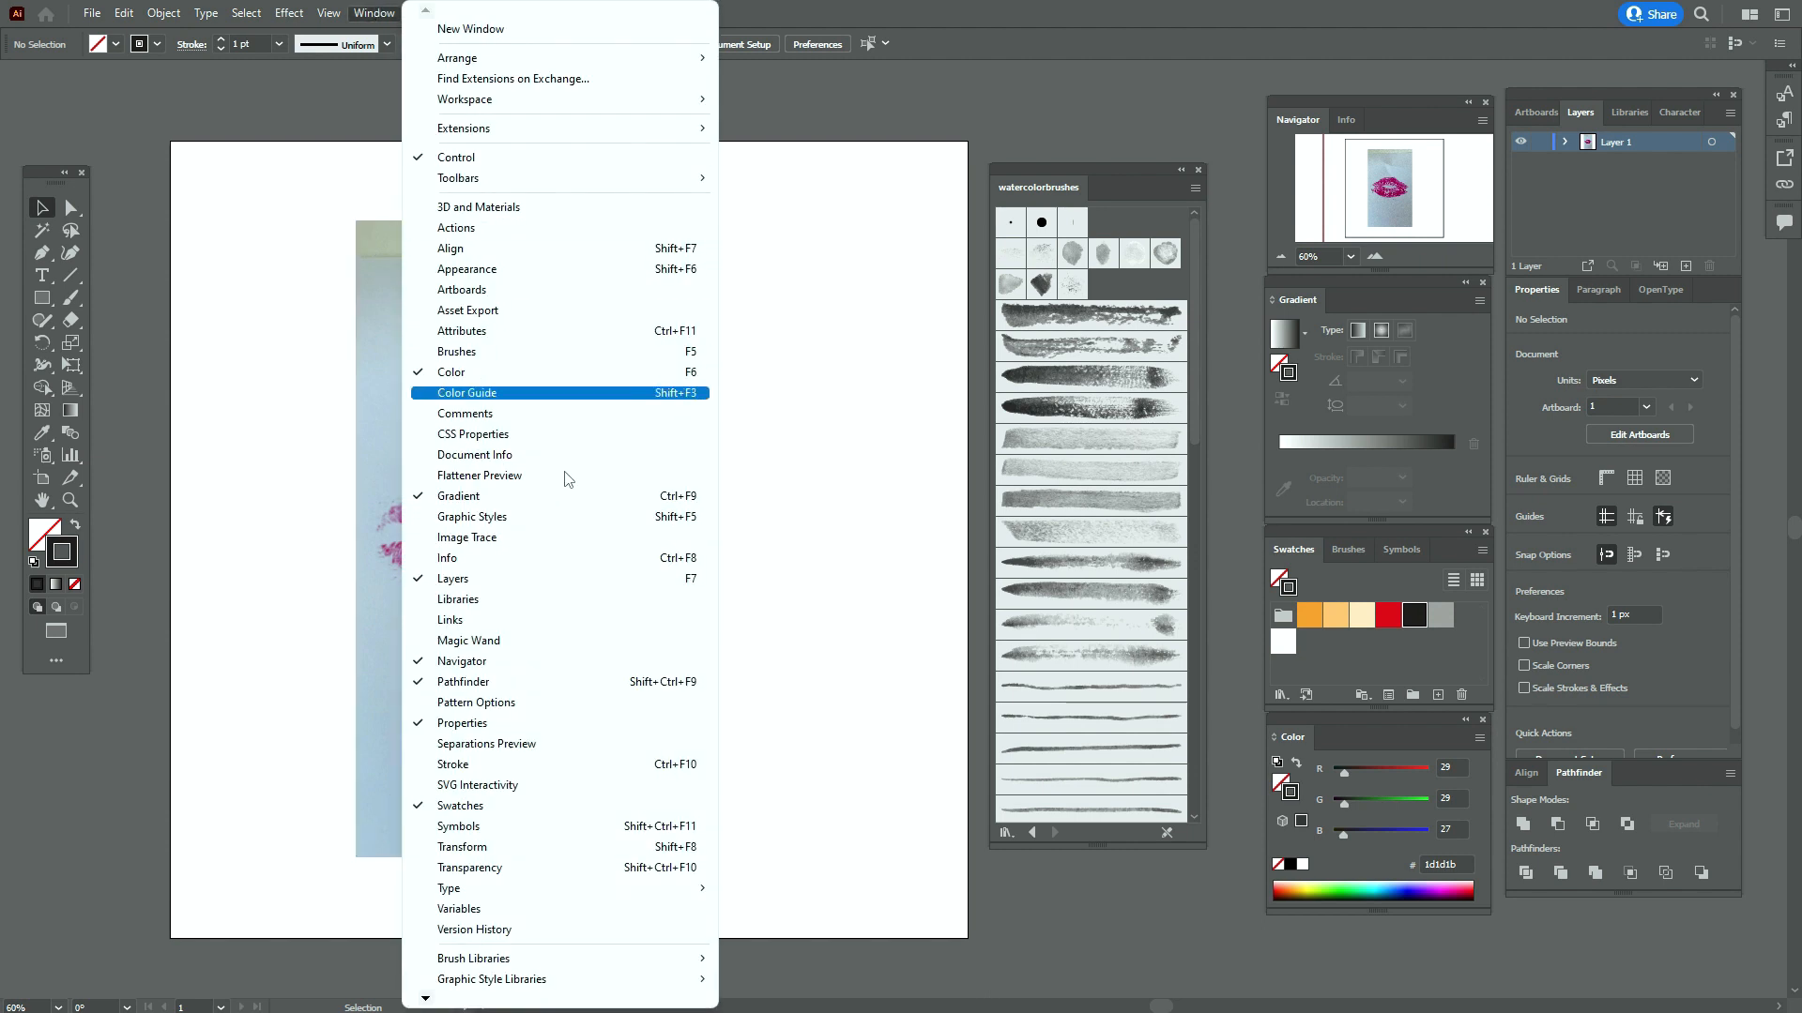
pyautogui.click(589, 538)
pyautogui.moveTo(224, 342); pyautogui.dragTo(805, 311)
pyautogui.click(673, 338)
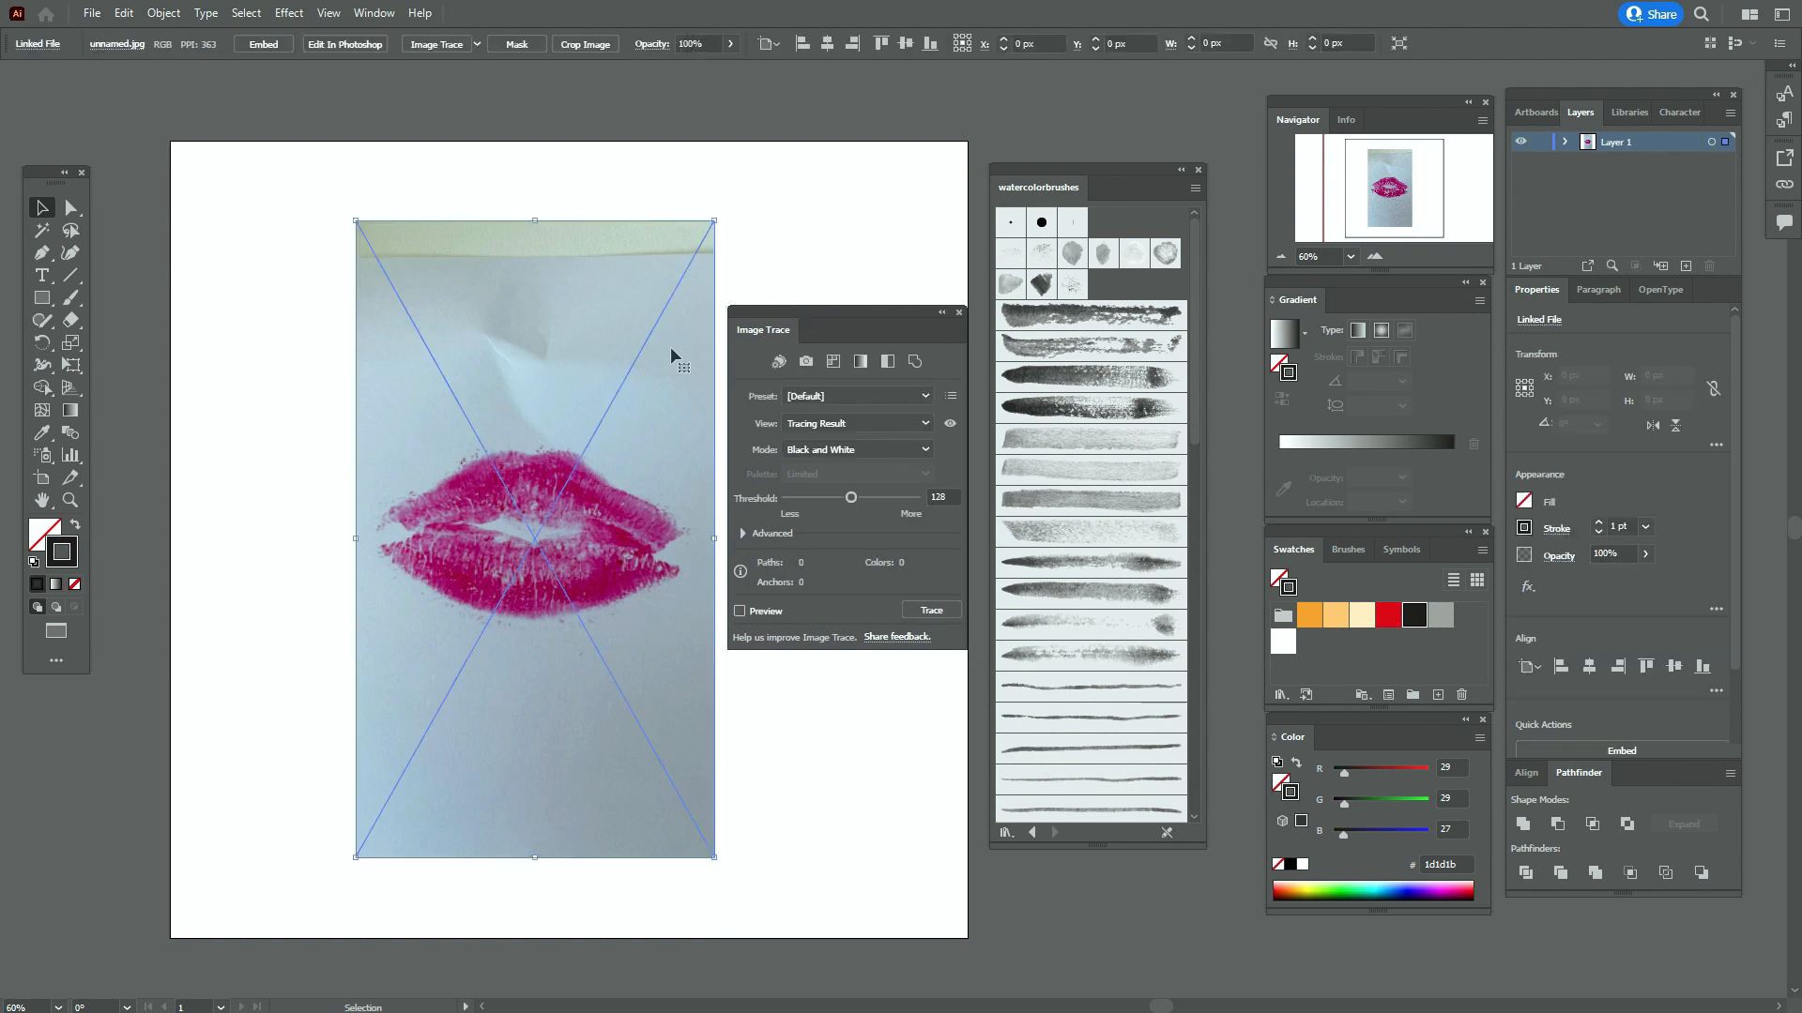
pyautogui.click(744, 534)
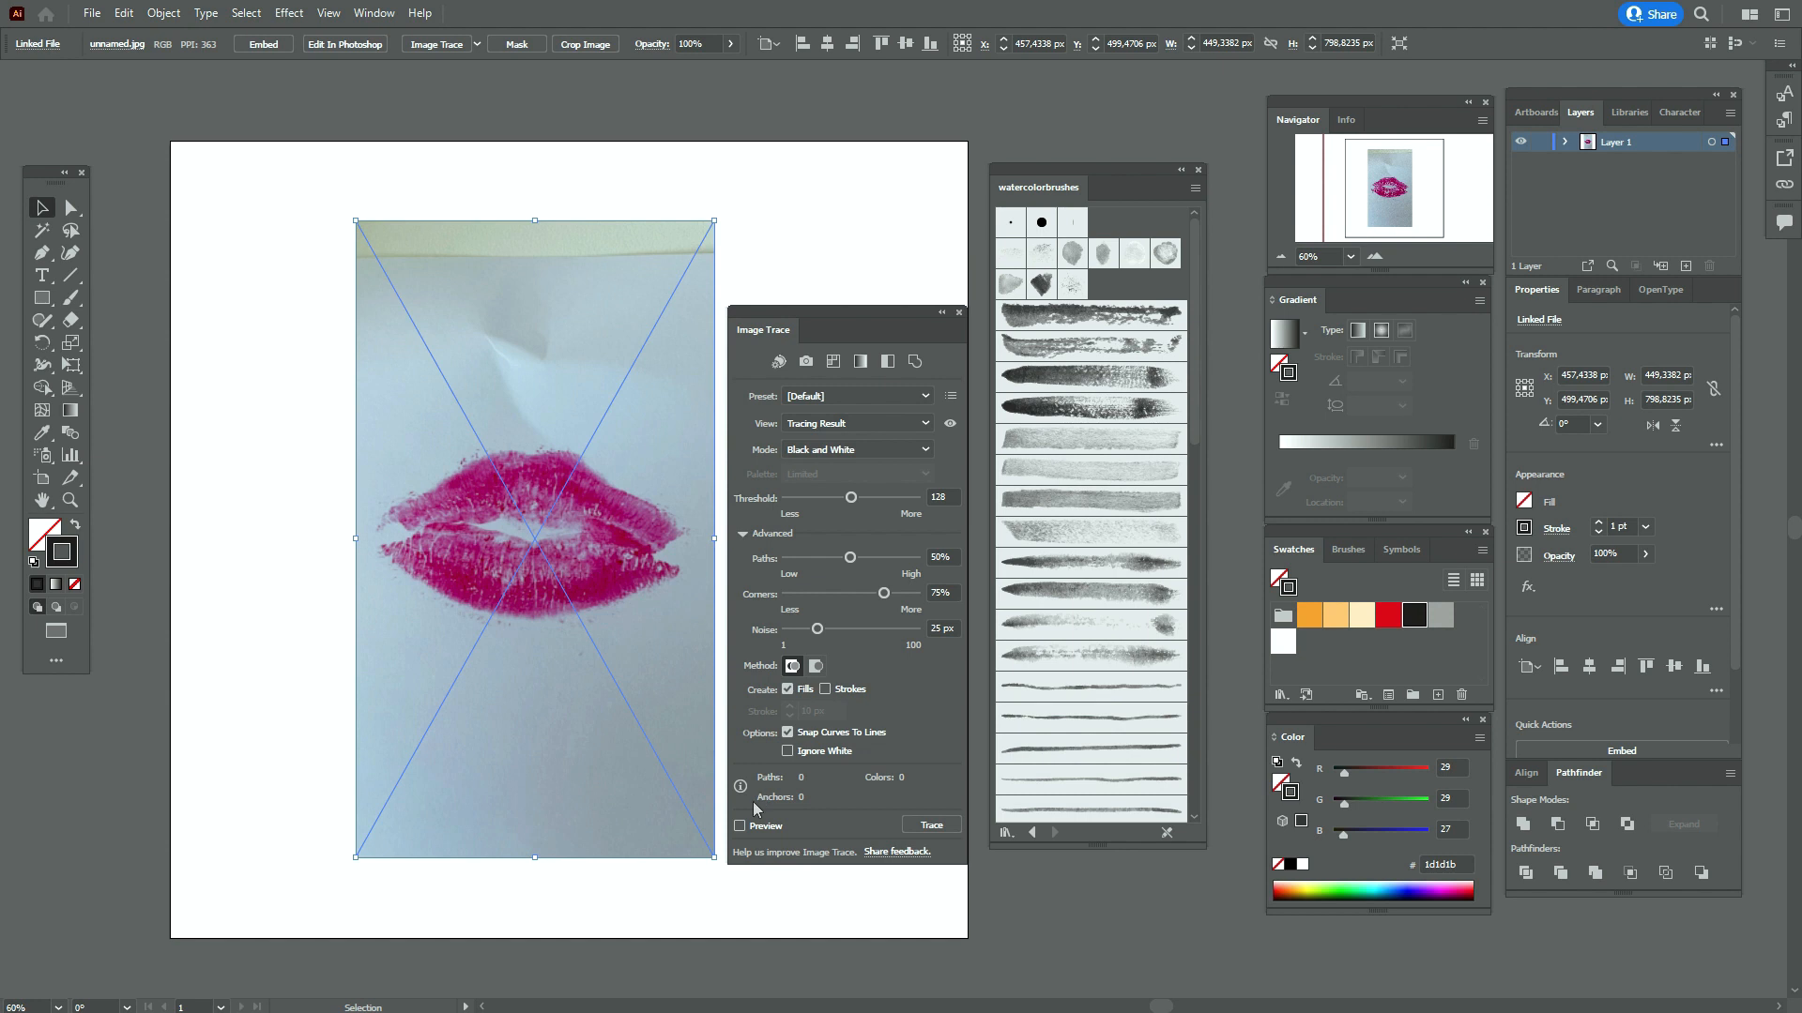
pyautogui.click(789, 754)
pyautogui.click(740, 827)
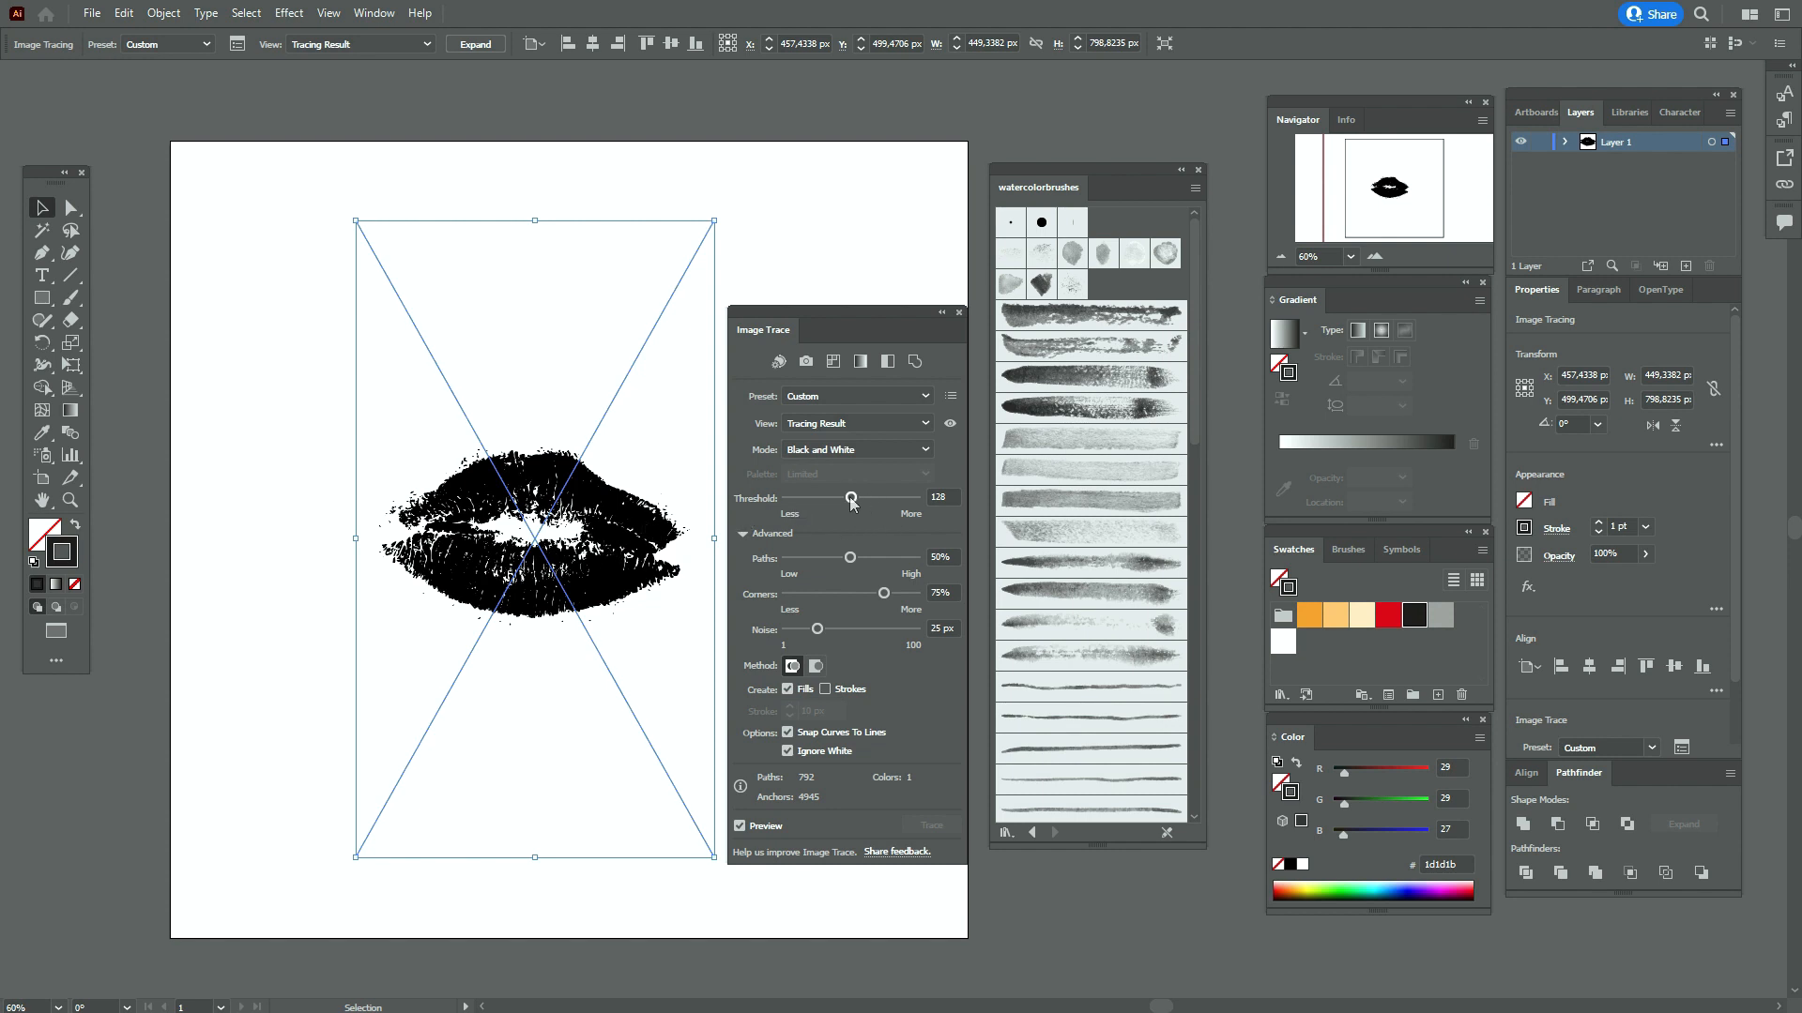
pyautogui.moveTo(869, 498); pyautogui.dragTo(847, 510)
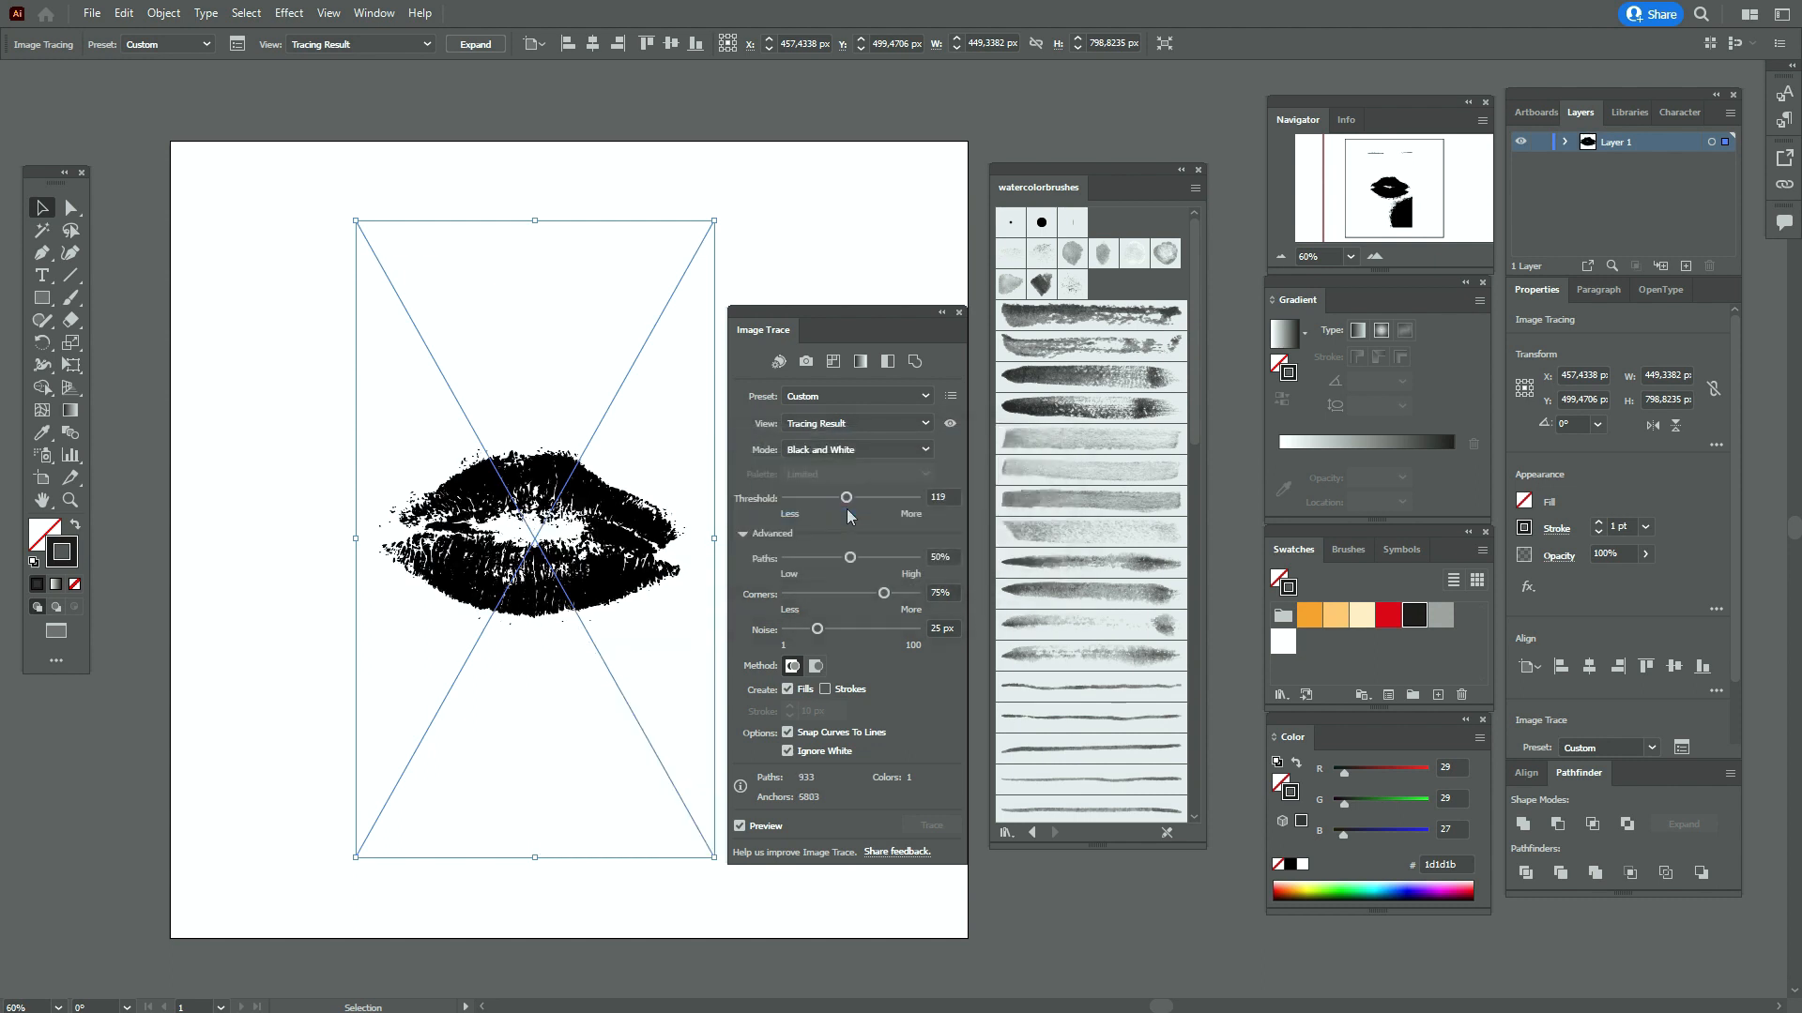
pyautogui.moveTo(847, 498); pyautogui.dragTo(860, 503)
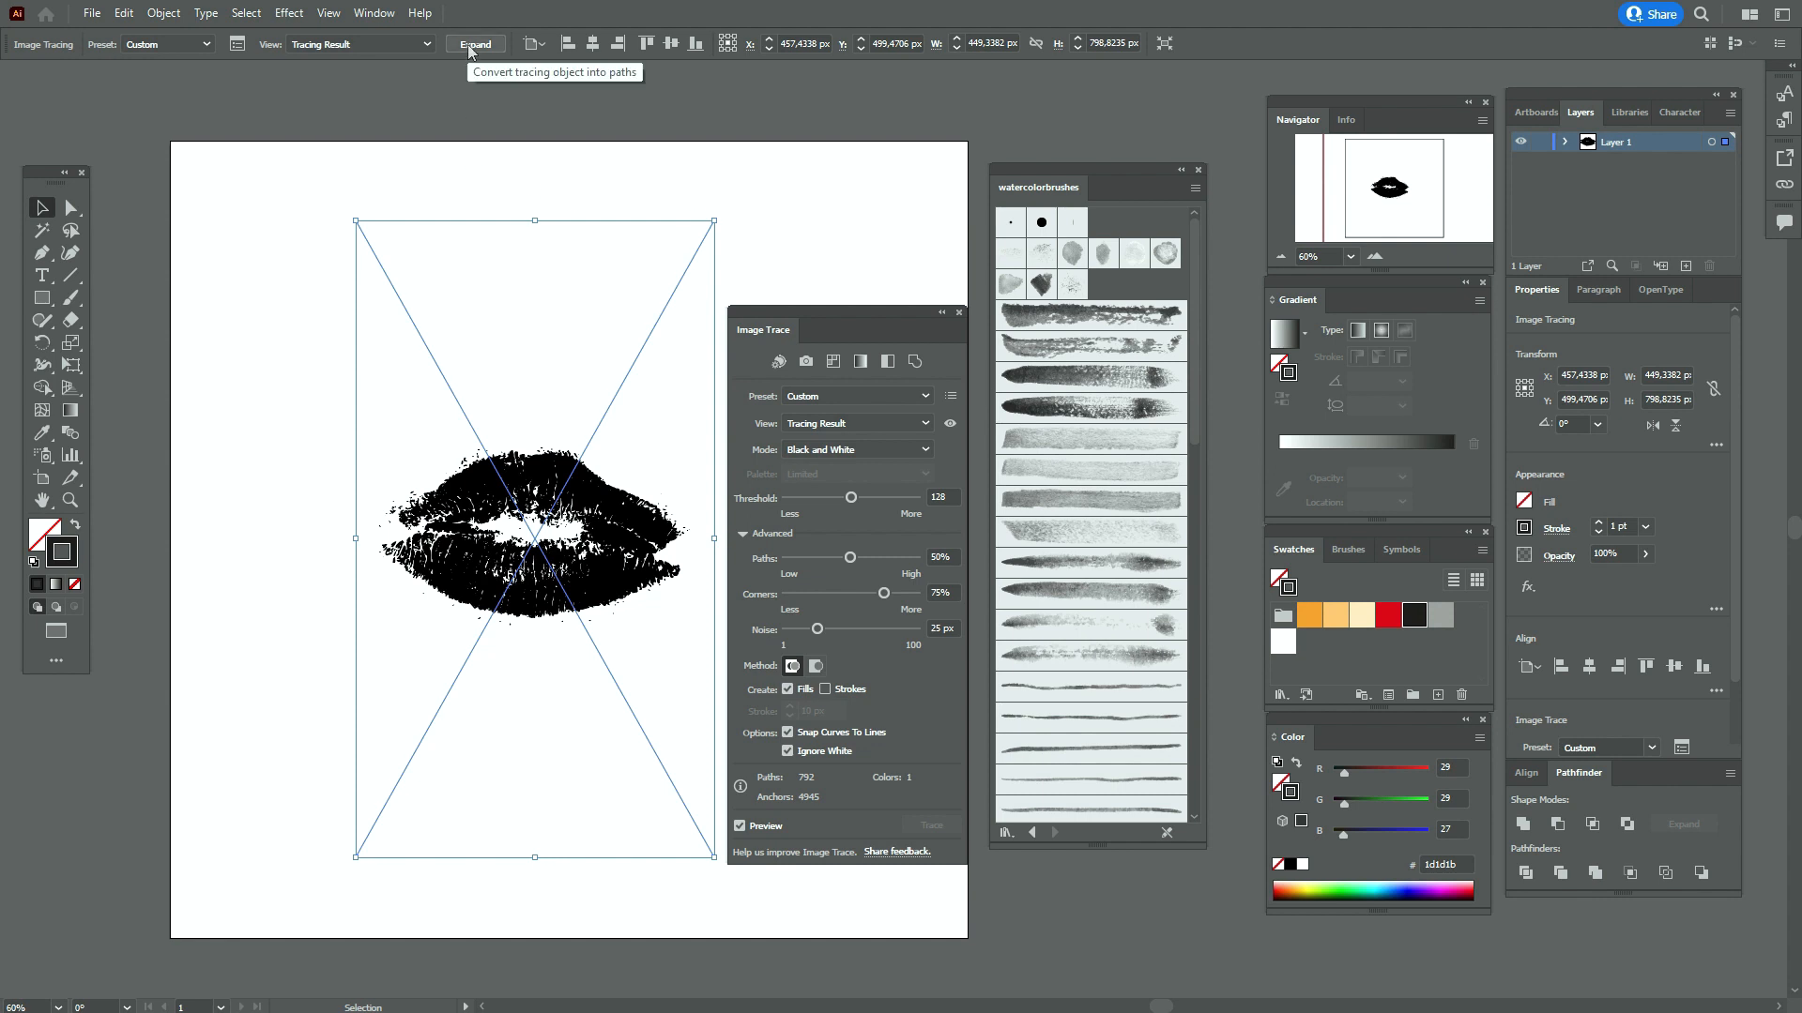
# Expand the lip tracing with Object and Fill enabled and move the resulting group up and left
pyautogui.click(165, 13)
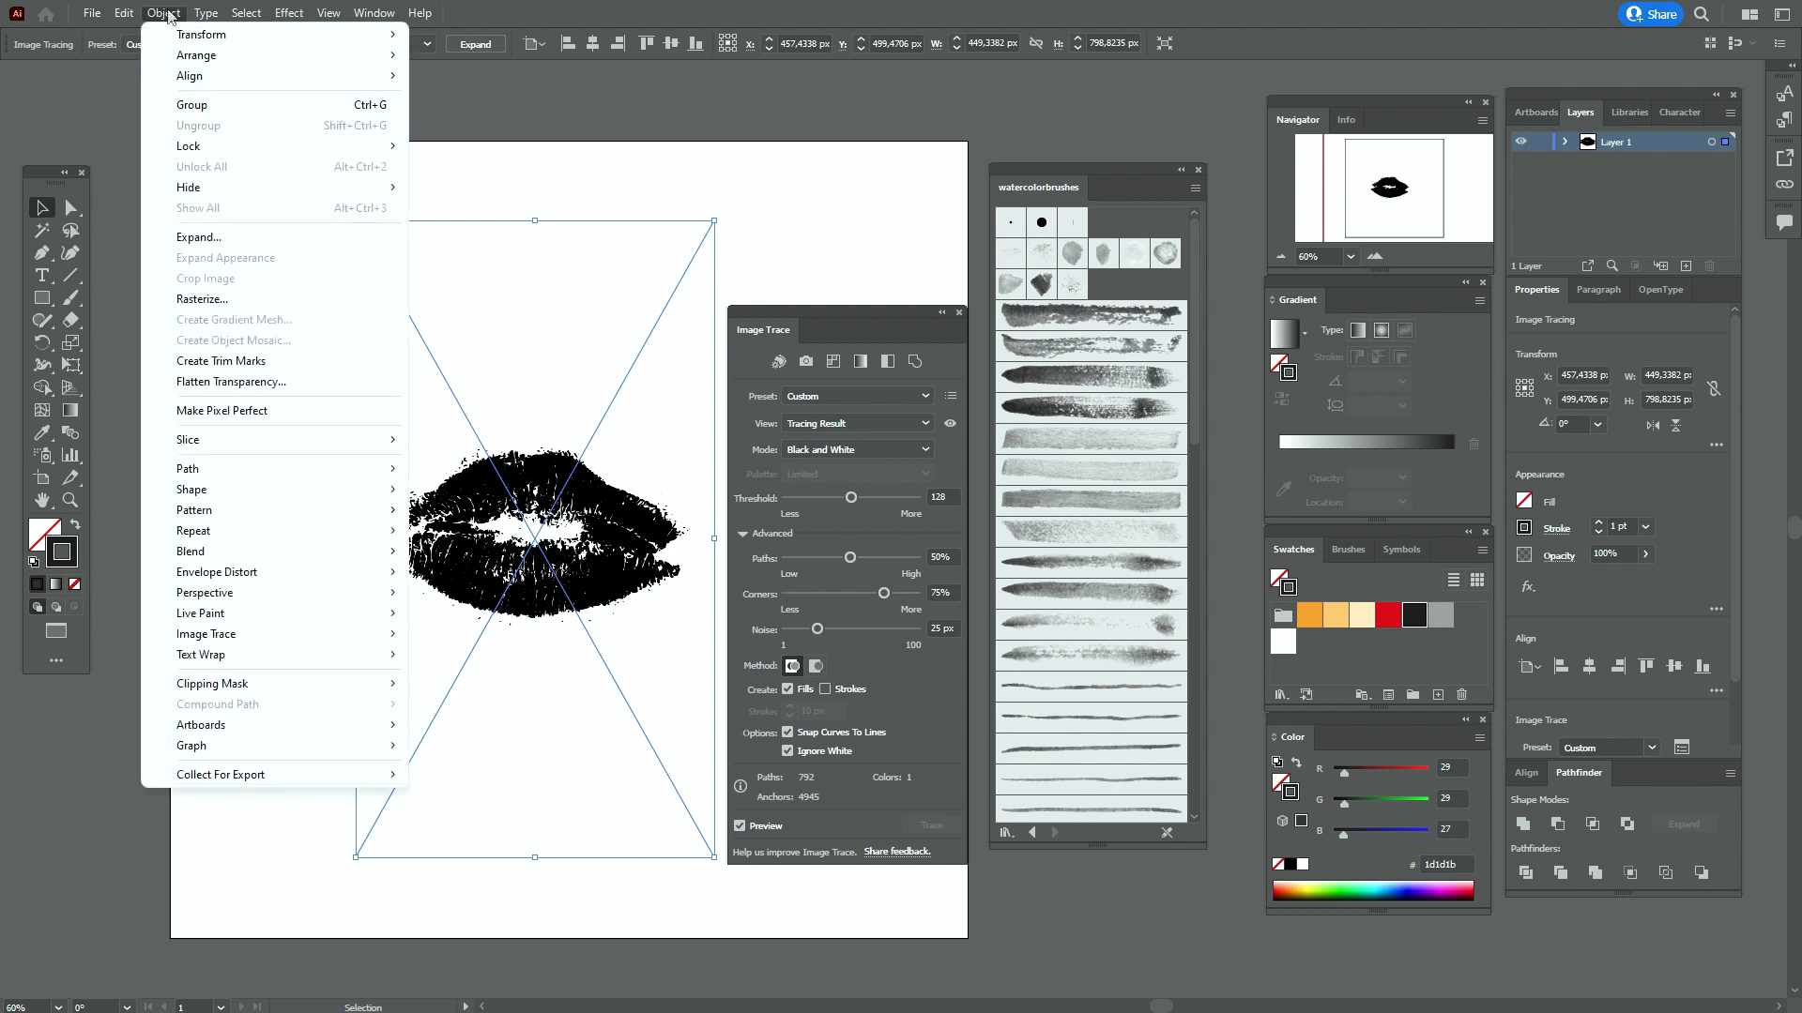
pyautogui.click(243, 238)
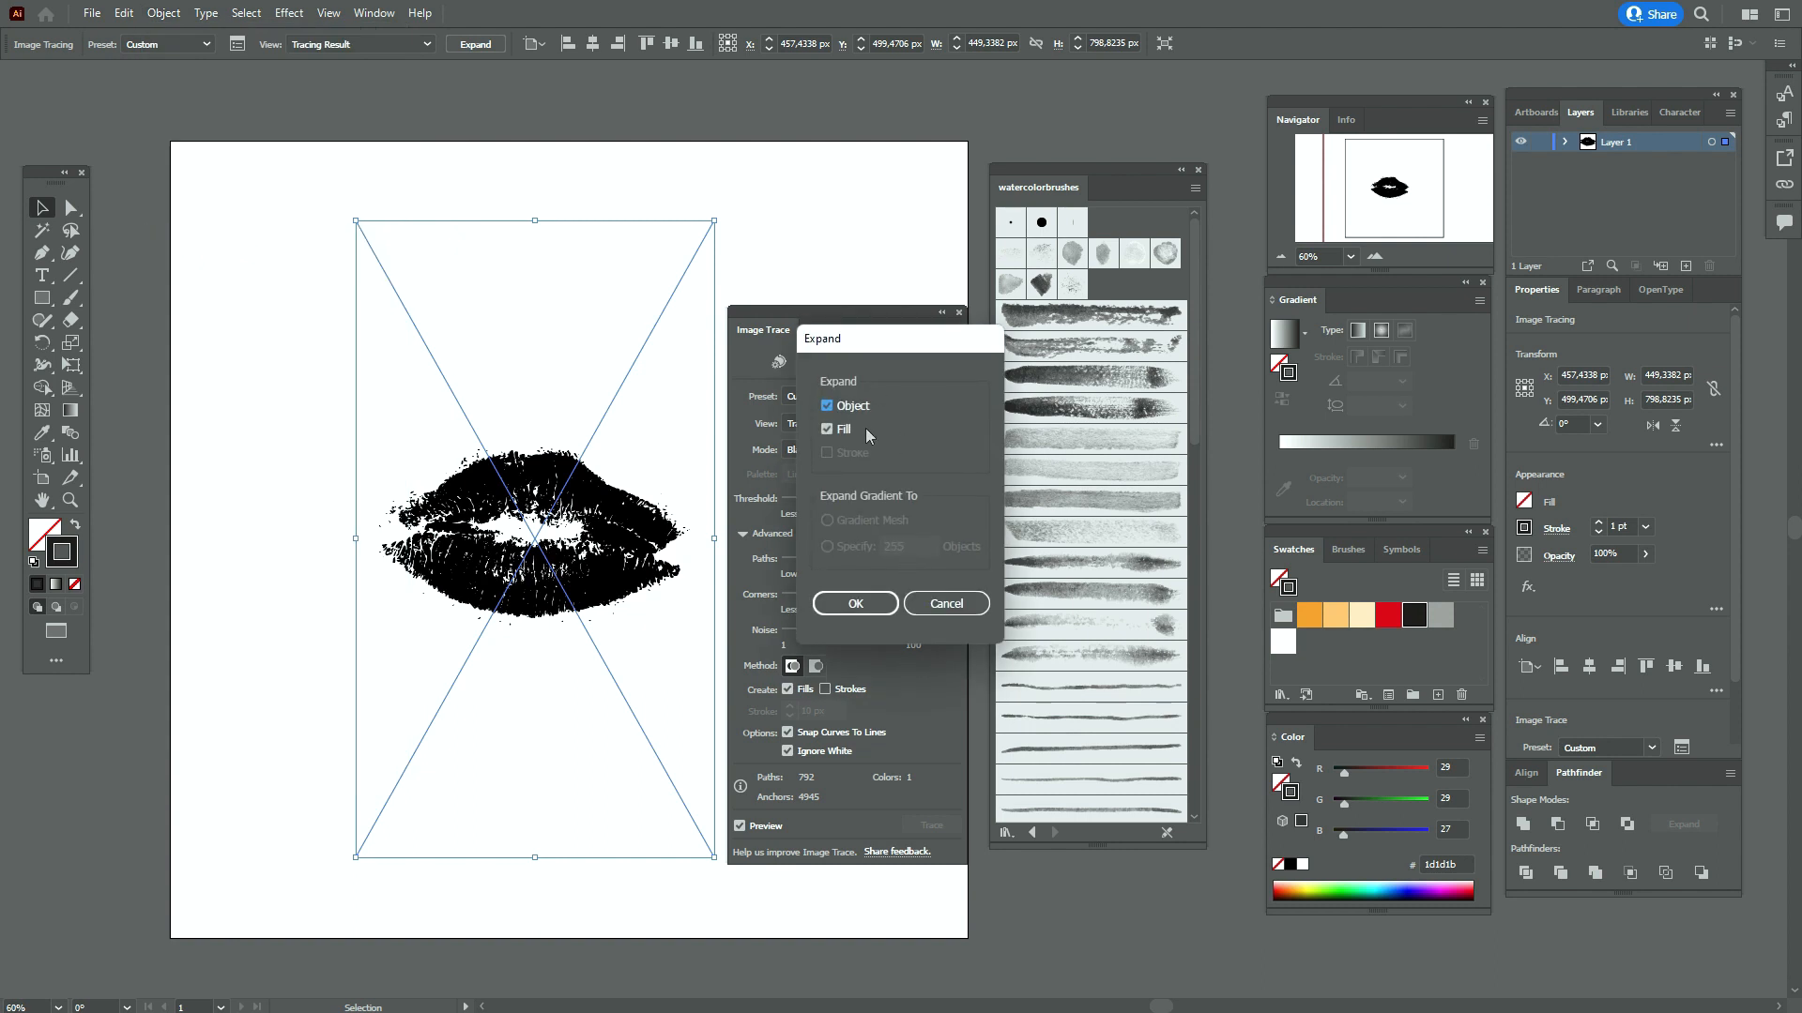
pyautogui.click(855, 603)
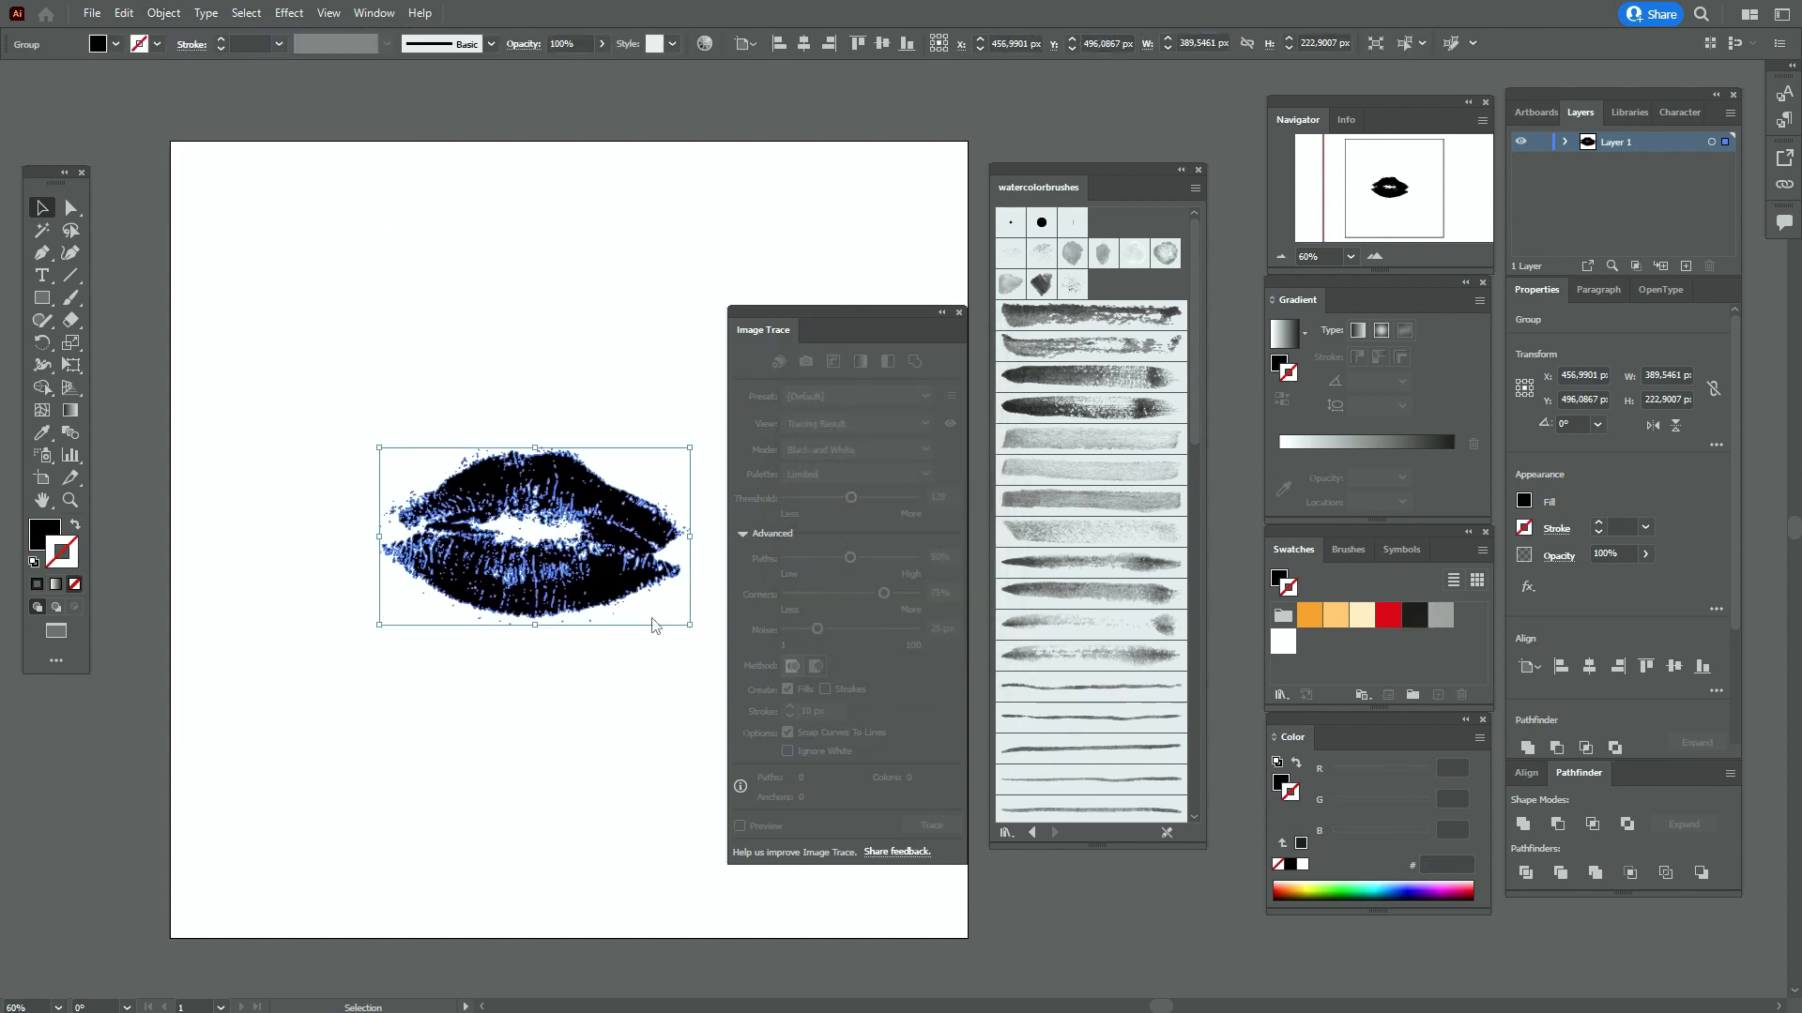
pyautogui.moveTo(630, 555); pyautogui.dragTo(528, 477)
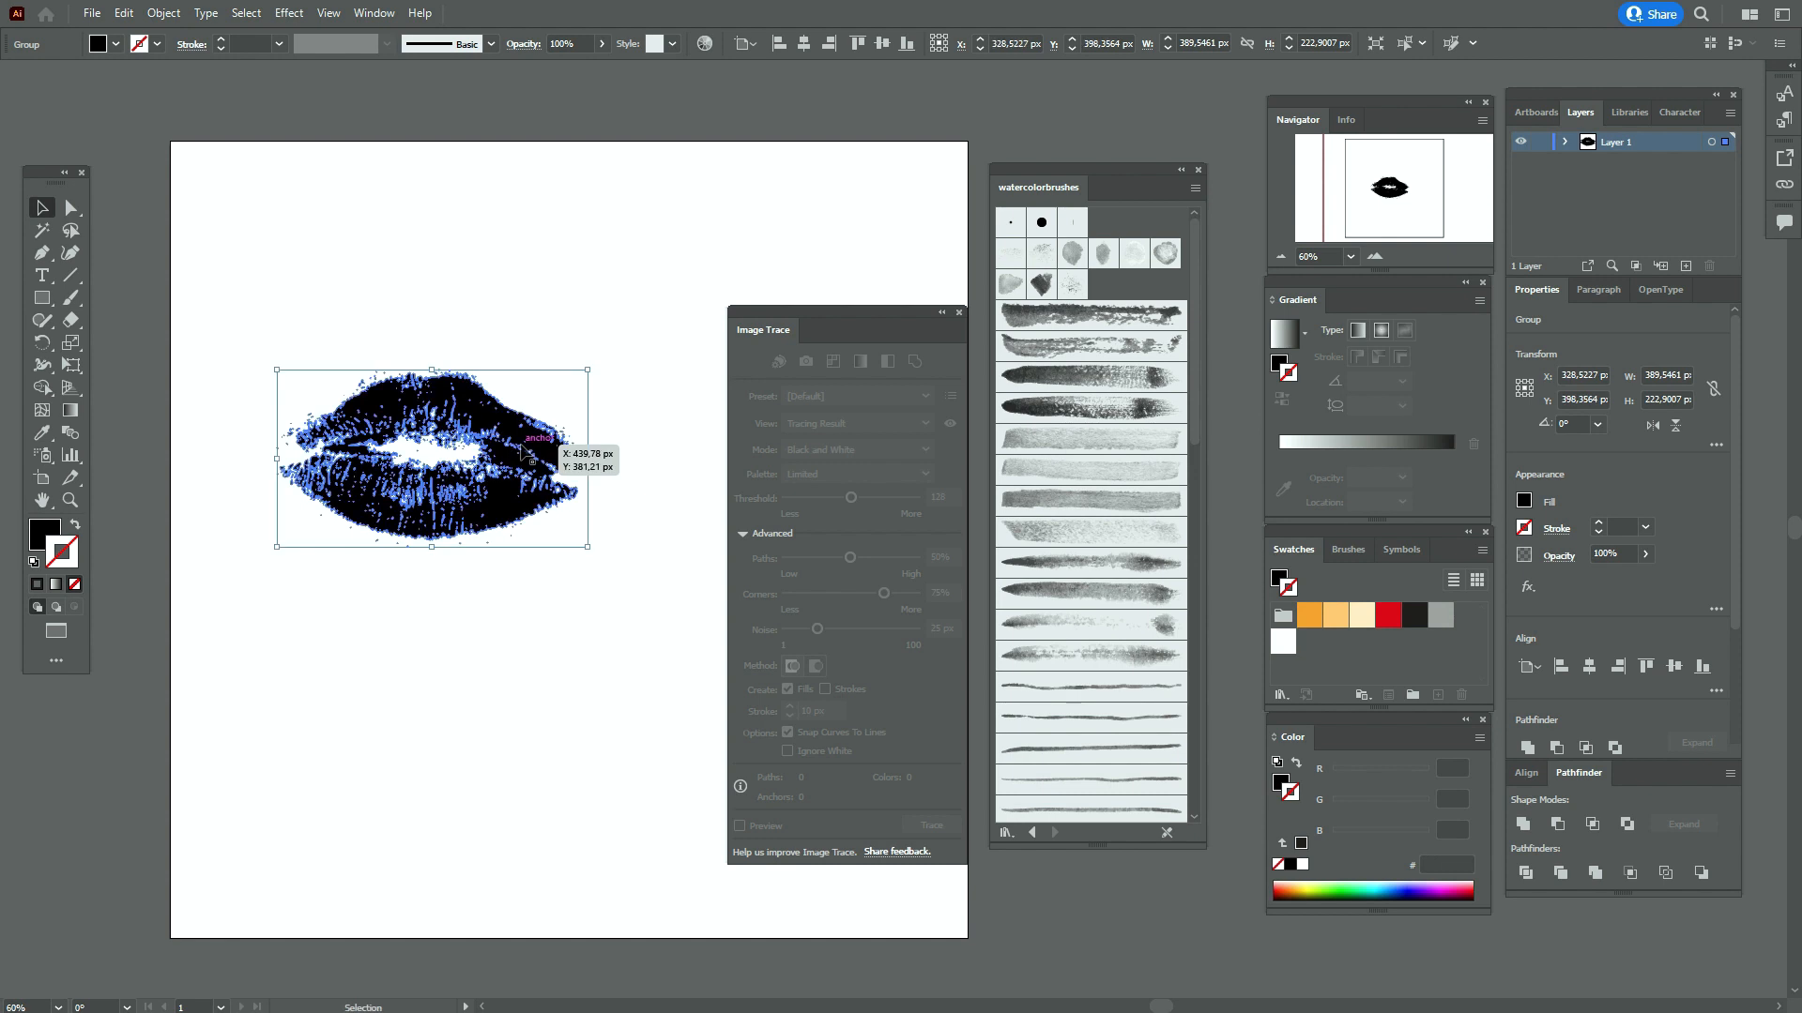
# Ungroup the expanded lip print fully so its main compound path can be selected separately
pyautogui.rightClick(523, 454)
pyautogui.click(615, 606)
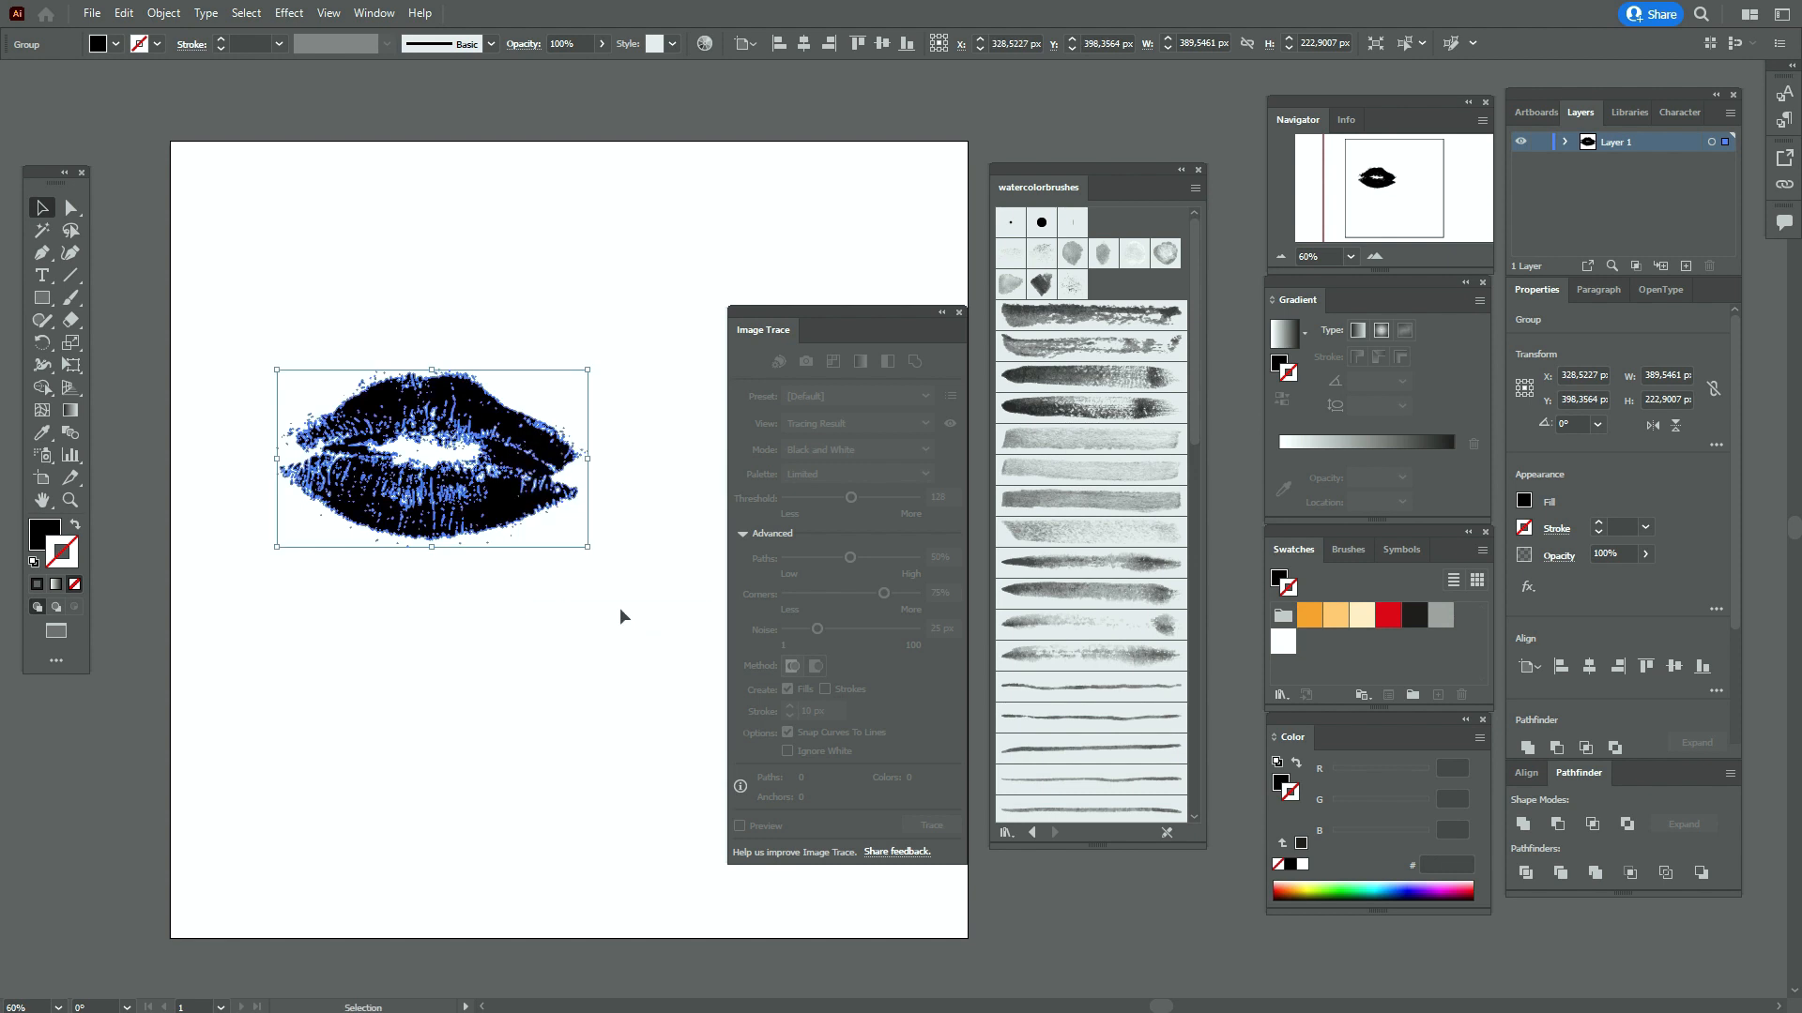
pyautogui.click(620, 607)
pyautogui.click(498, 535)
pyautogui.rightClick(495, 510)
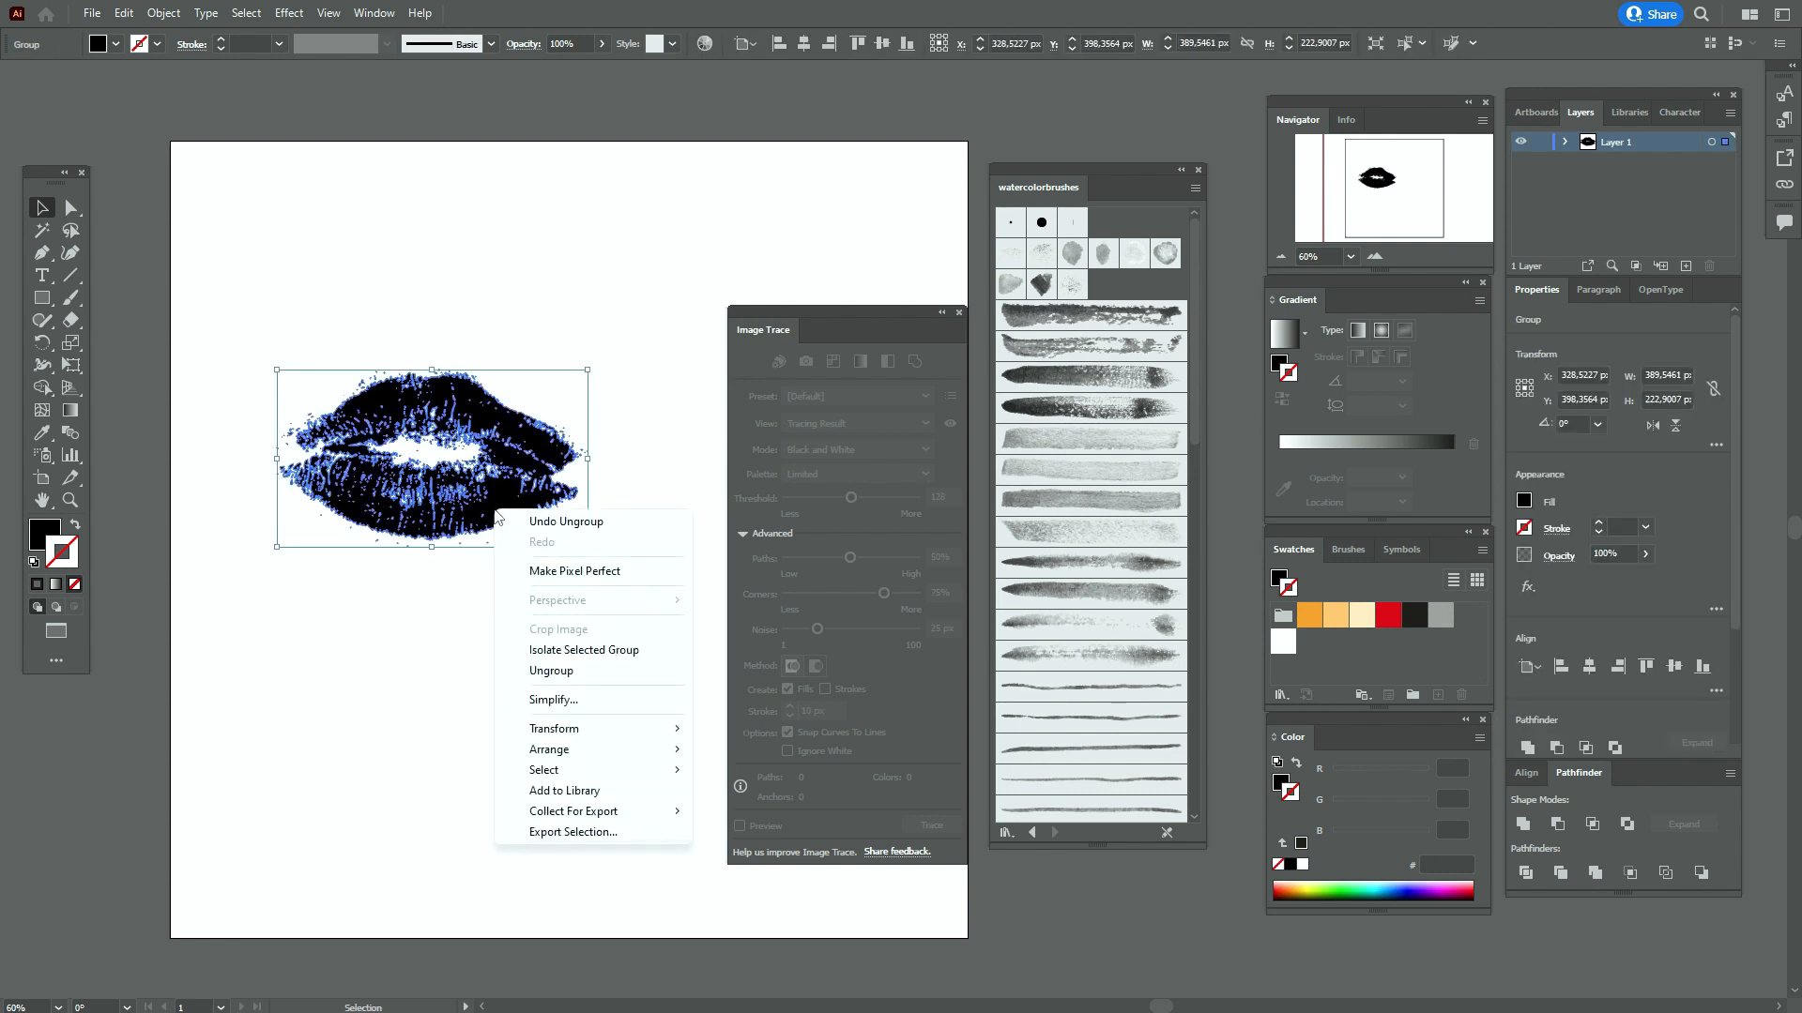
pyautogui.click(531, 669)
pyautogui.click(535, 664)
# Move the main lip shape up off the stray tracing specks and delete the specks
pyautogui.click(542, 525)
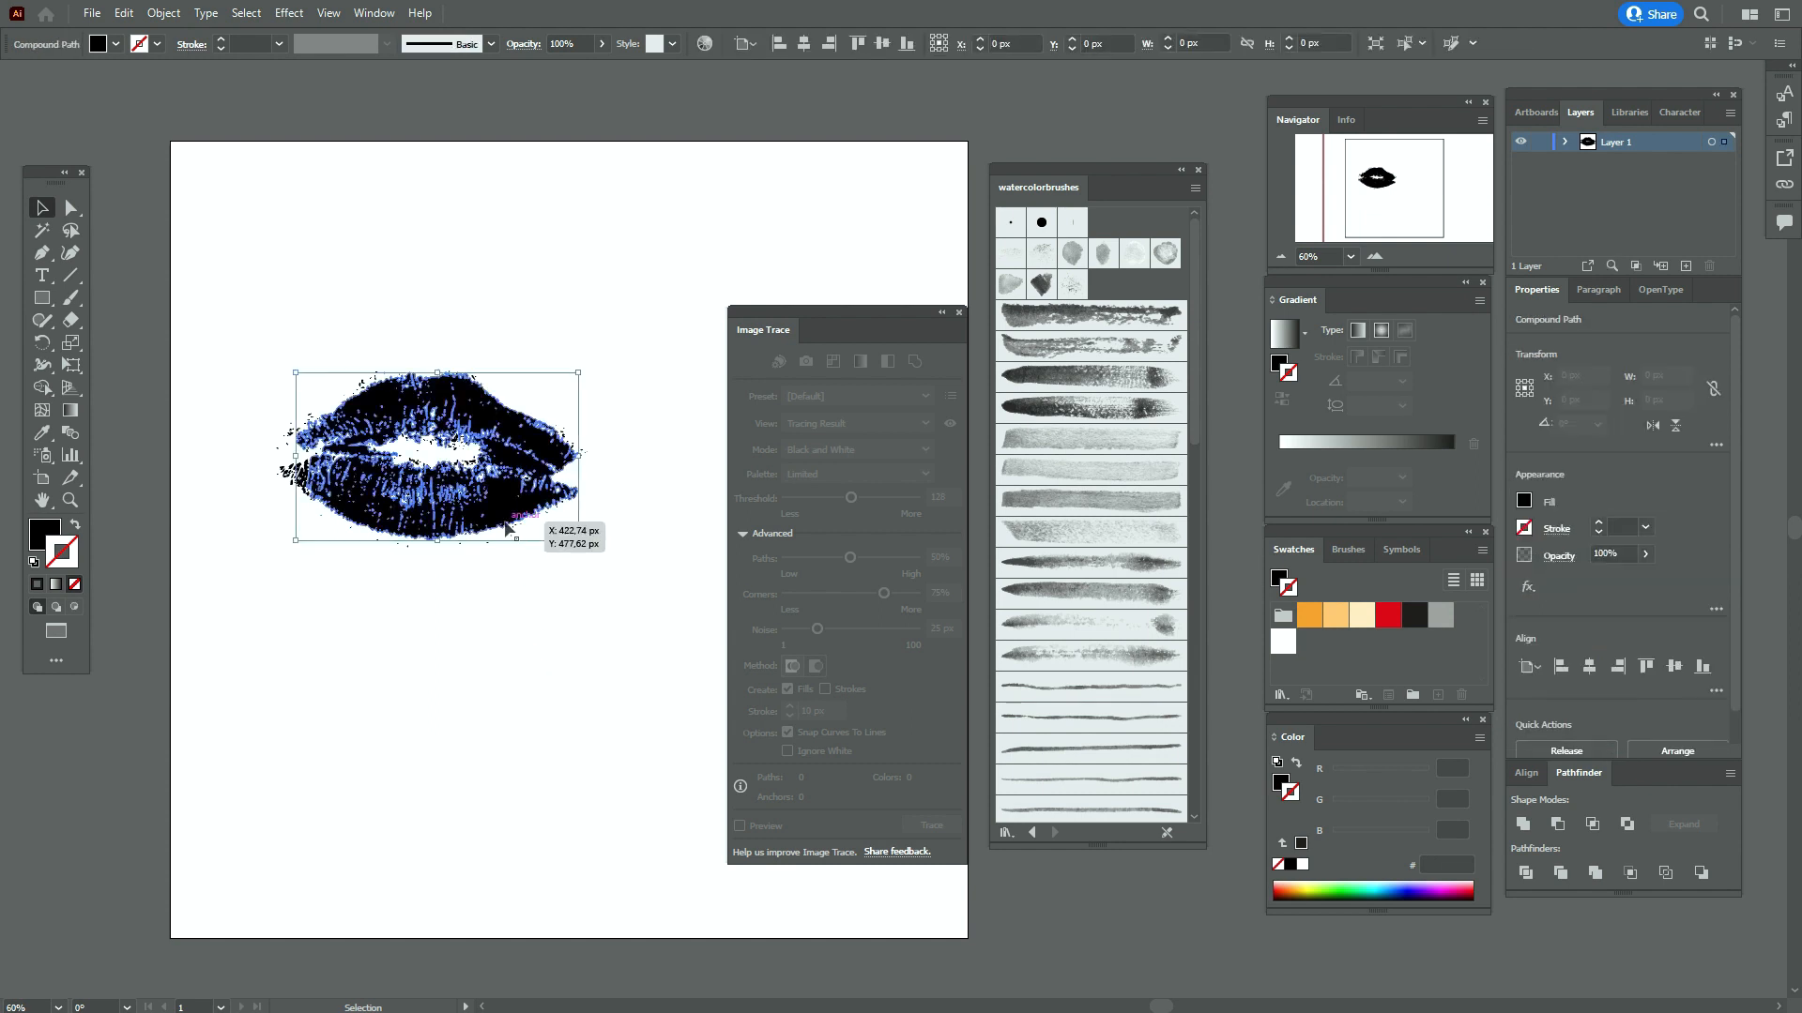
pyautogui.moveTo(499, 525); pyautogui.dragTo(597, 295)
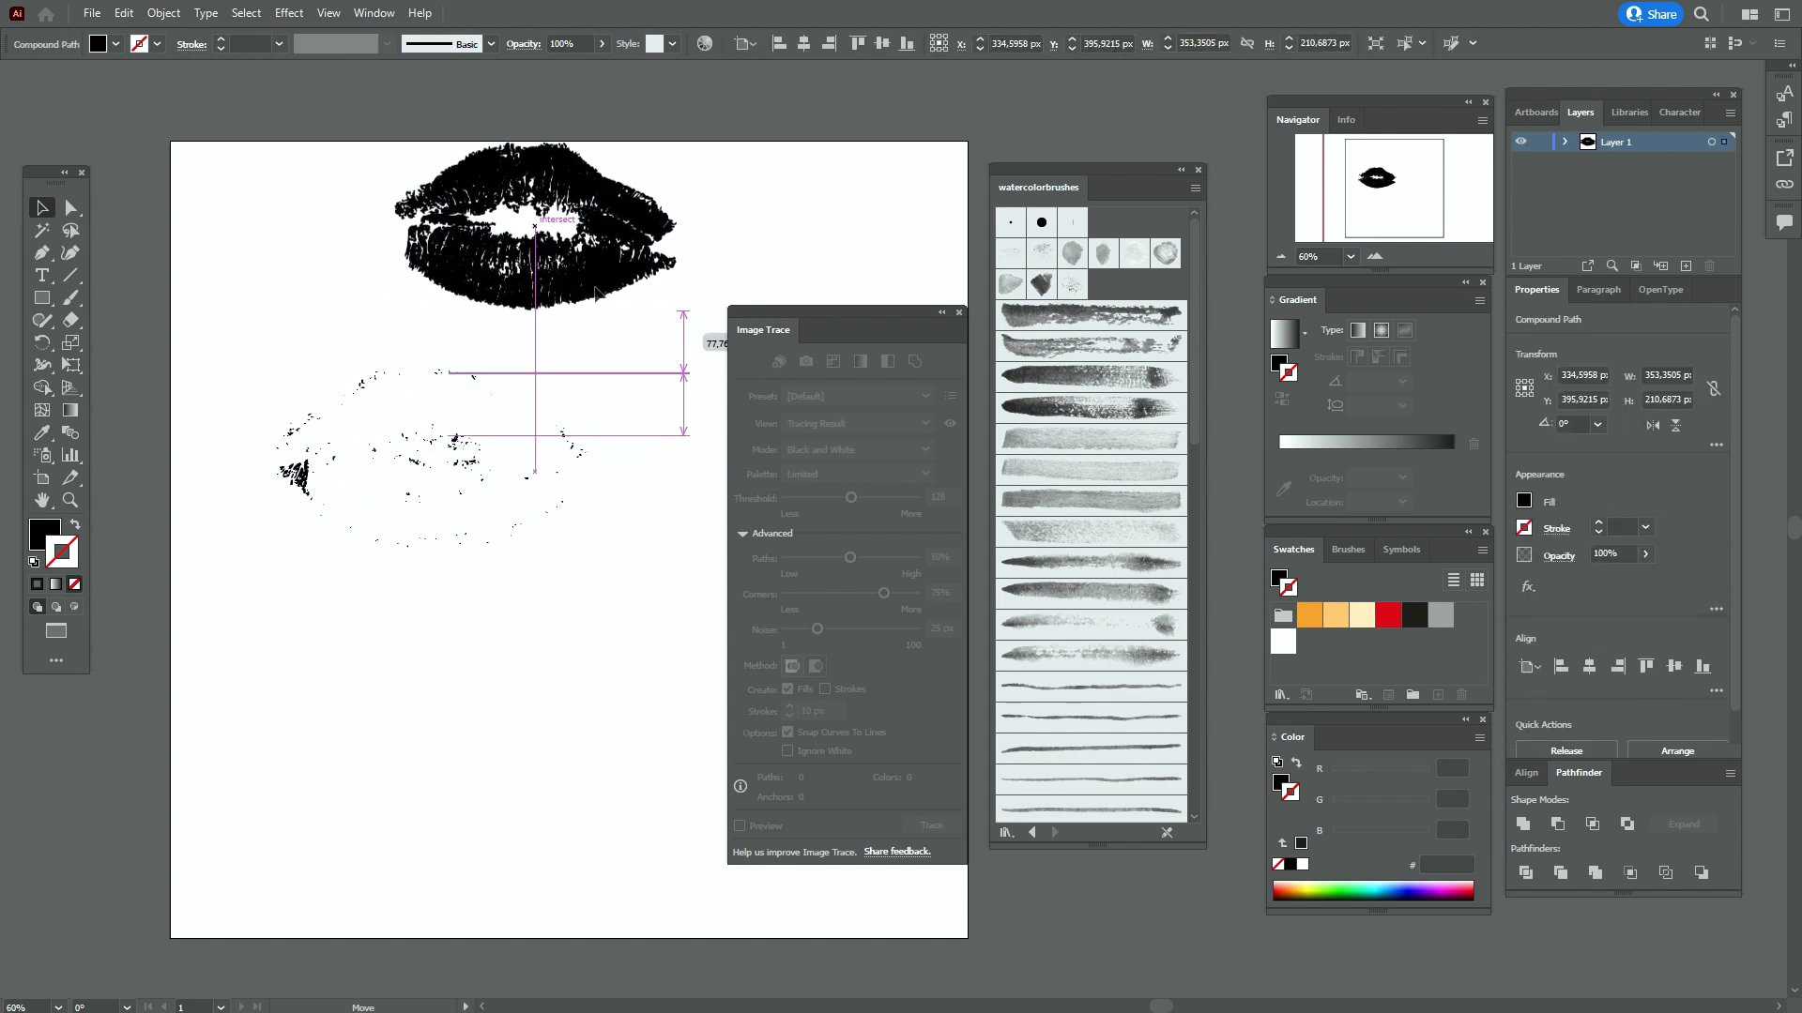
pyautogui.moveTo(197, 346); pyautogui.dragTo(653, 633)
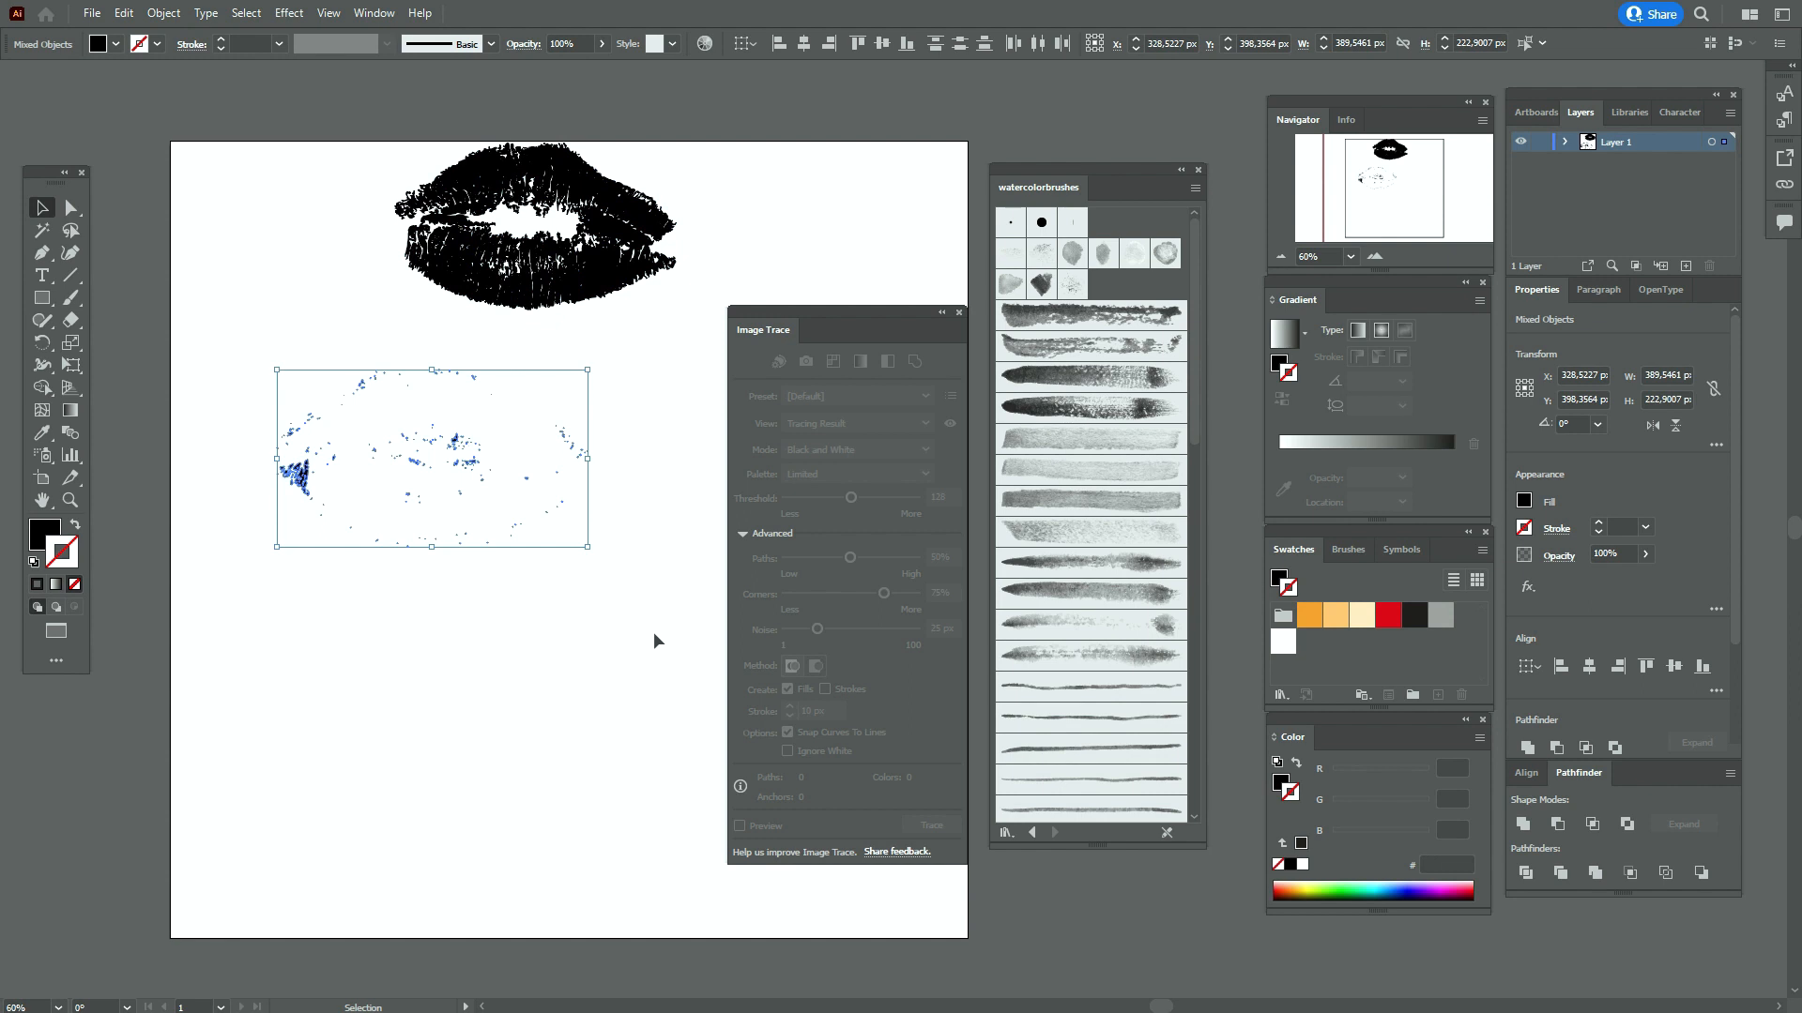
pyautogui.press('Delete')
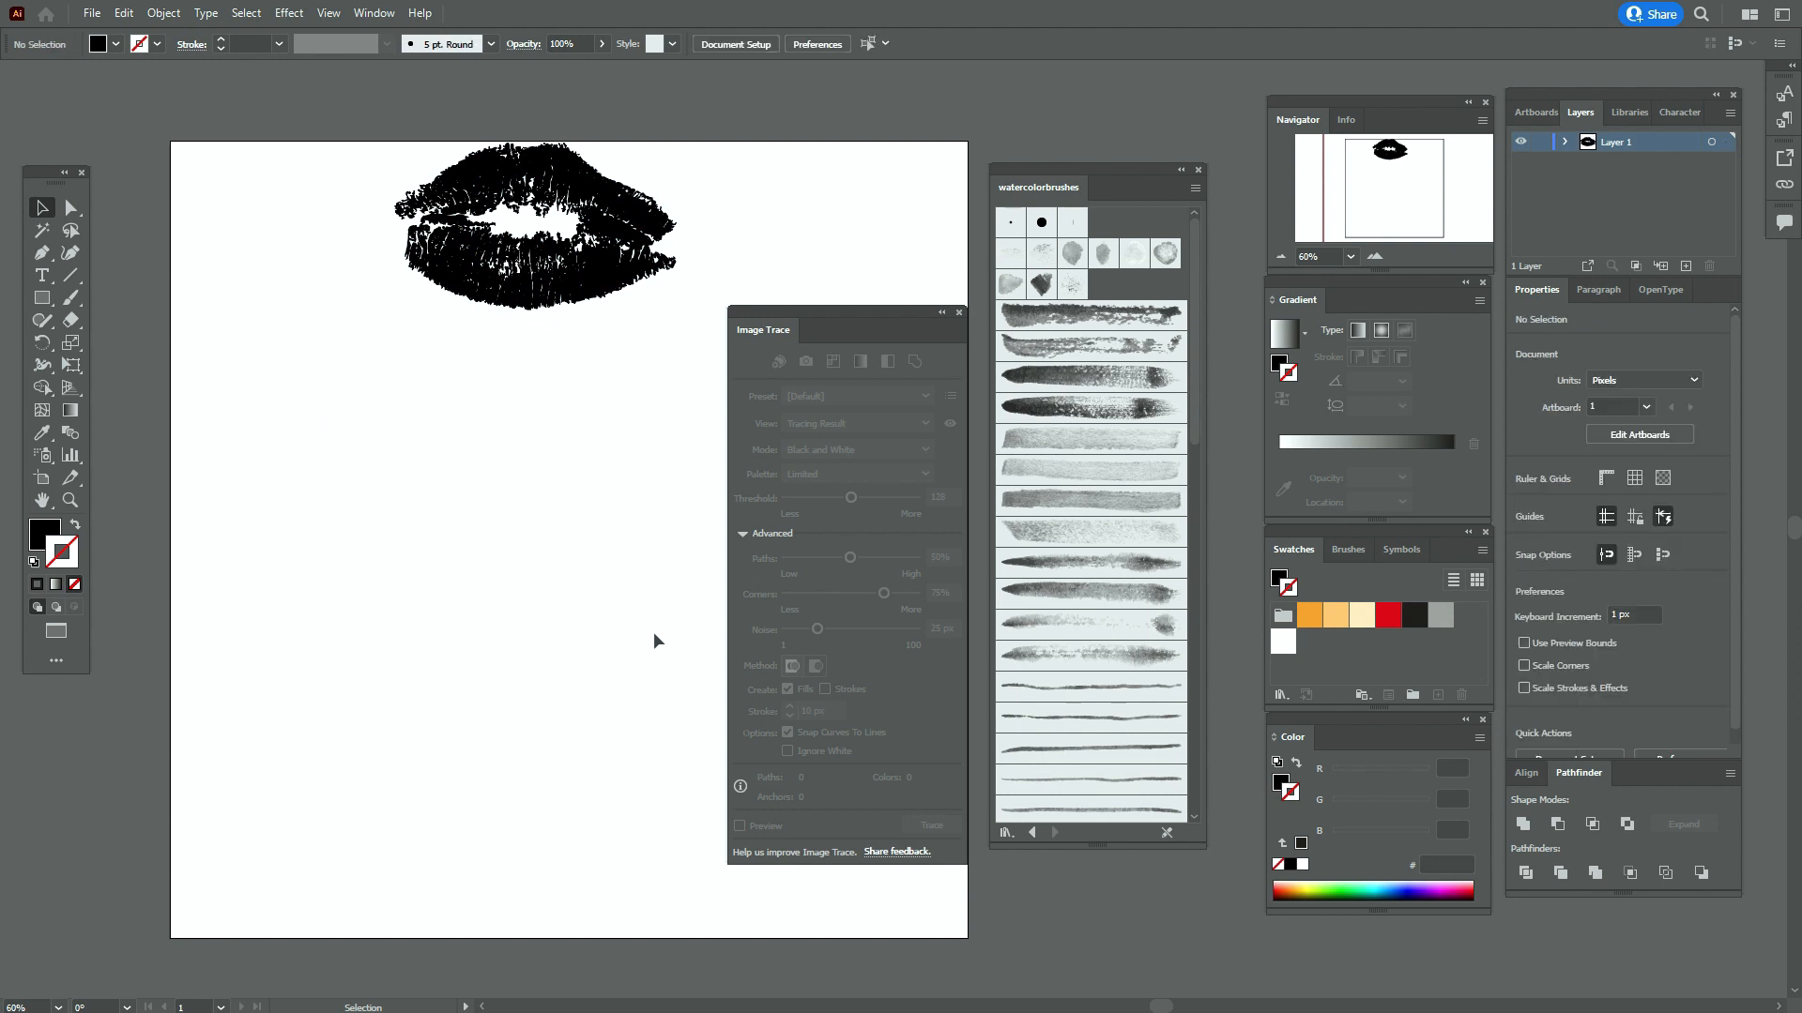
# Close Image Trace, then scale the lip print to about 308 × 184 px and position it on the artboard's upper right
pyautogui.click(959, 312)
pyautogui.moveTo(525, 249); pyautogui.dragTo(520, 349)
pyautogui.click(695, 355)
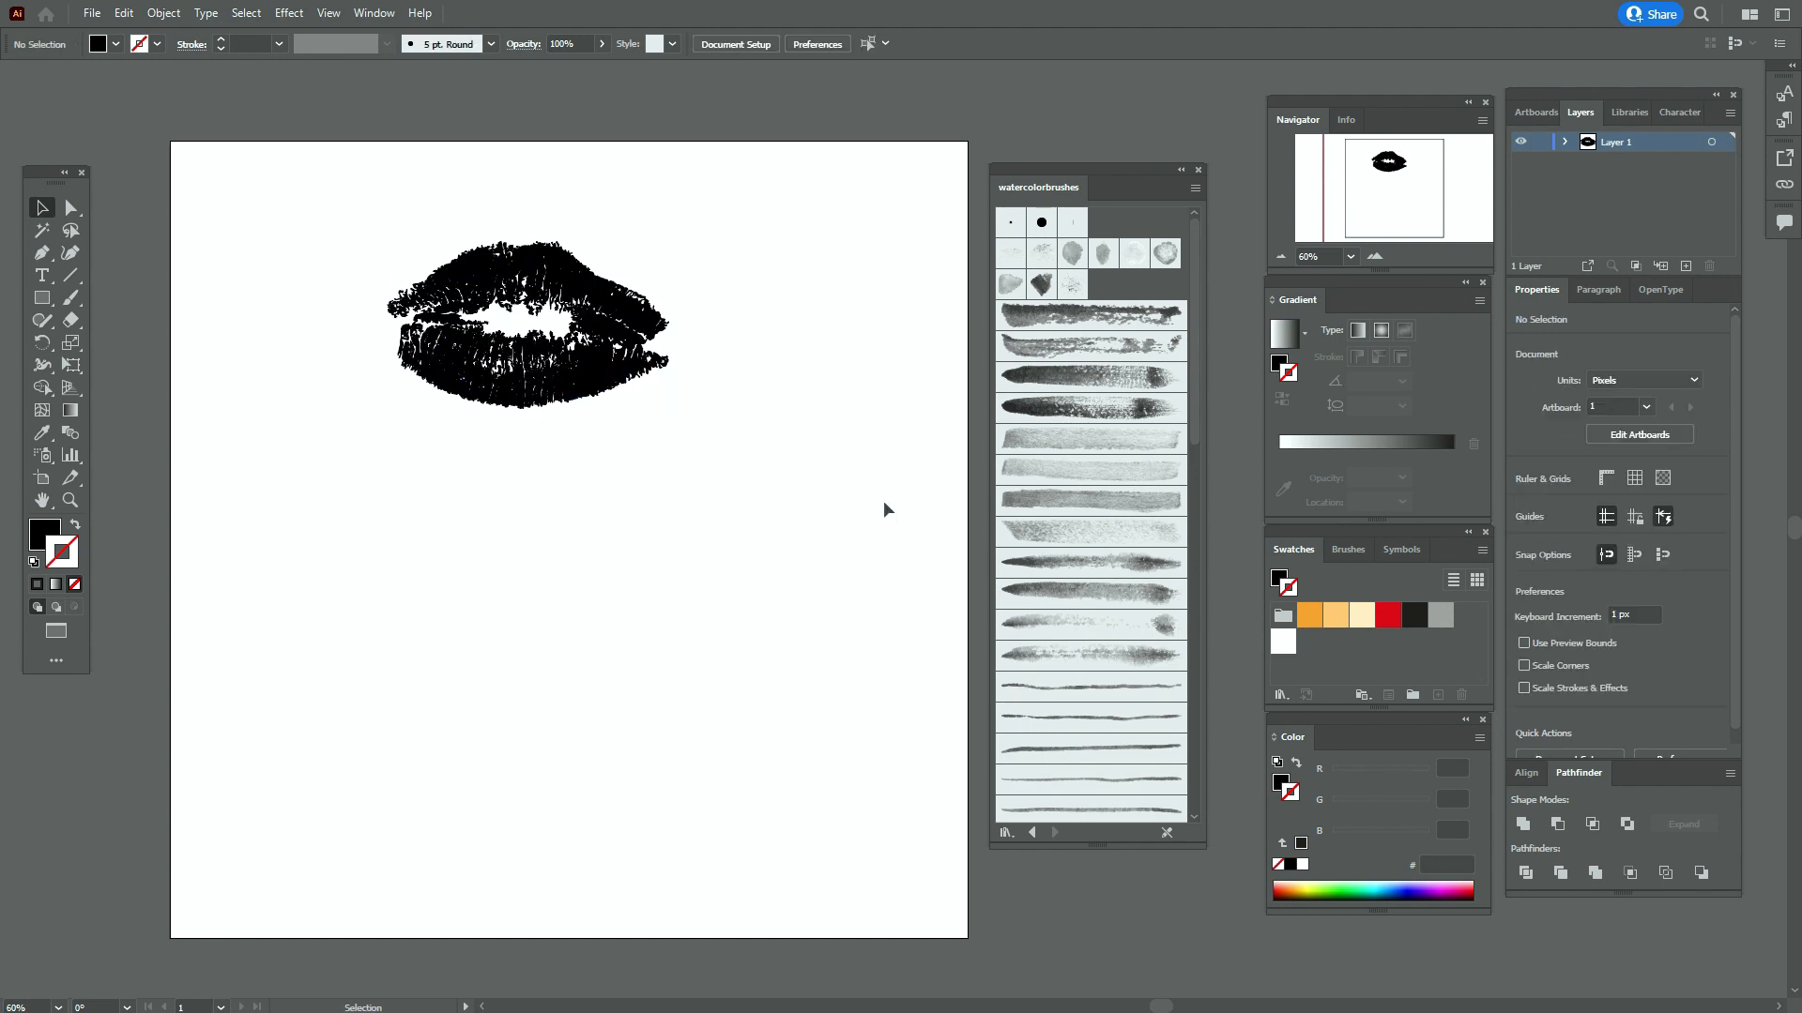
pyautogui.click(465, 405)
pyautogui.moveTo(610, 354); pyautogui.dragTo(662, 404)
pyautogui.moveTo(570, 447); pyautogui.dragTo(757, 400)
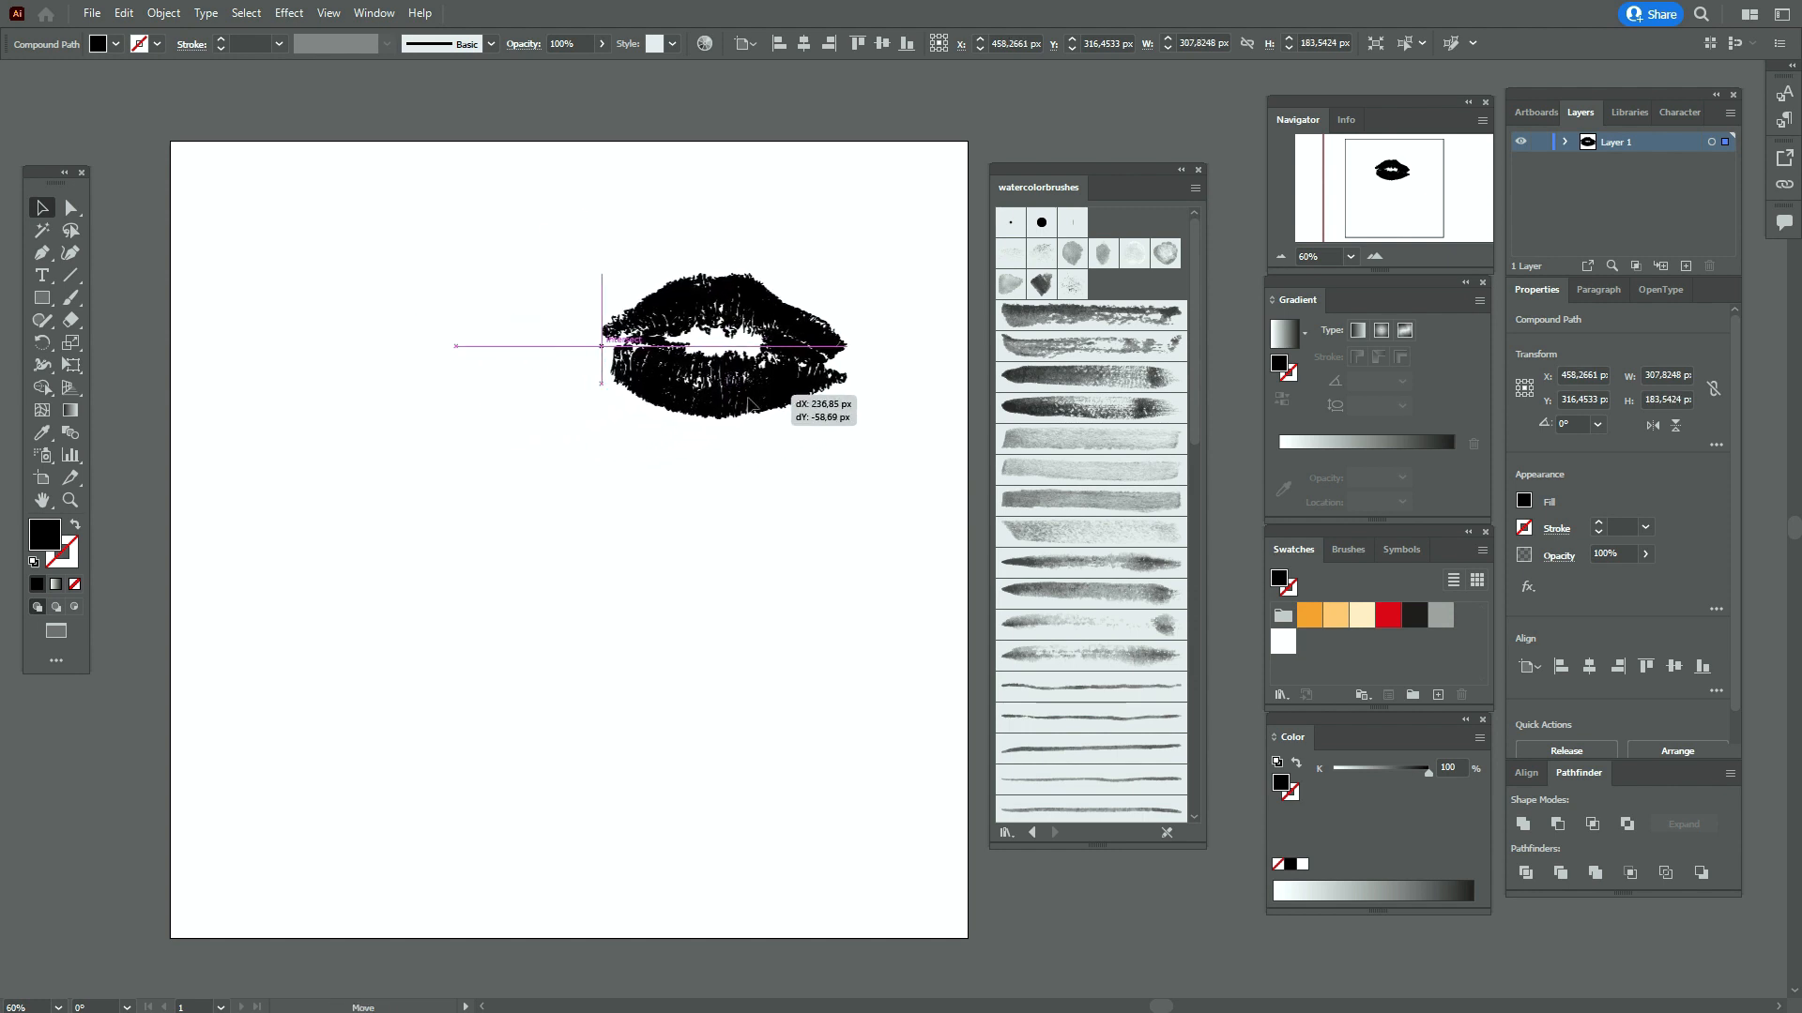
pyautogui.click(755, 526)
# Paint a red (#e30613) watercolor patch on the lower left of the artboard with Scatter Brush 7 at 2 pt
pyautogui.click(1395, 617)
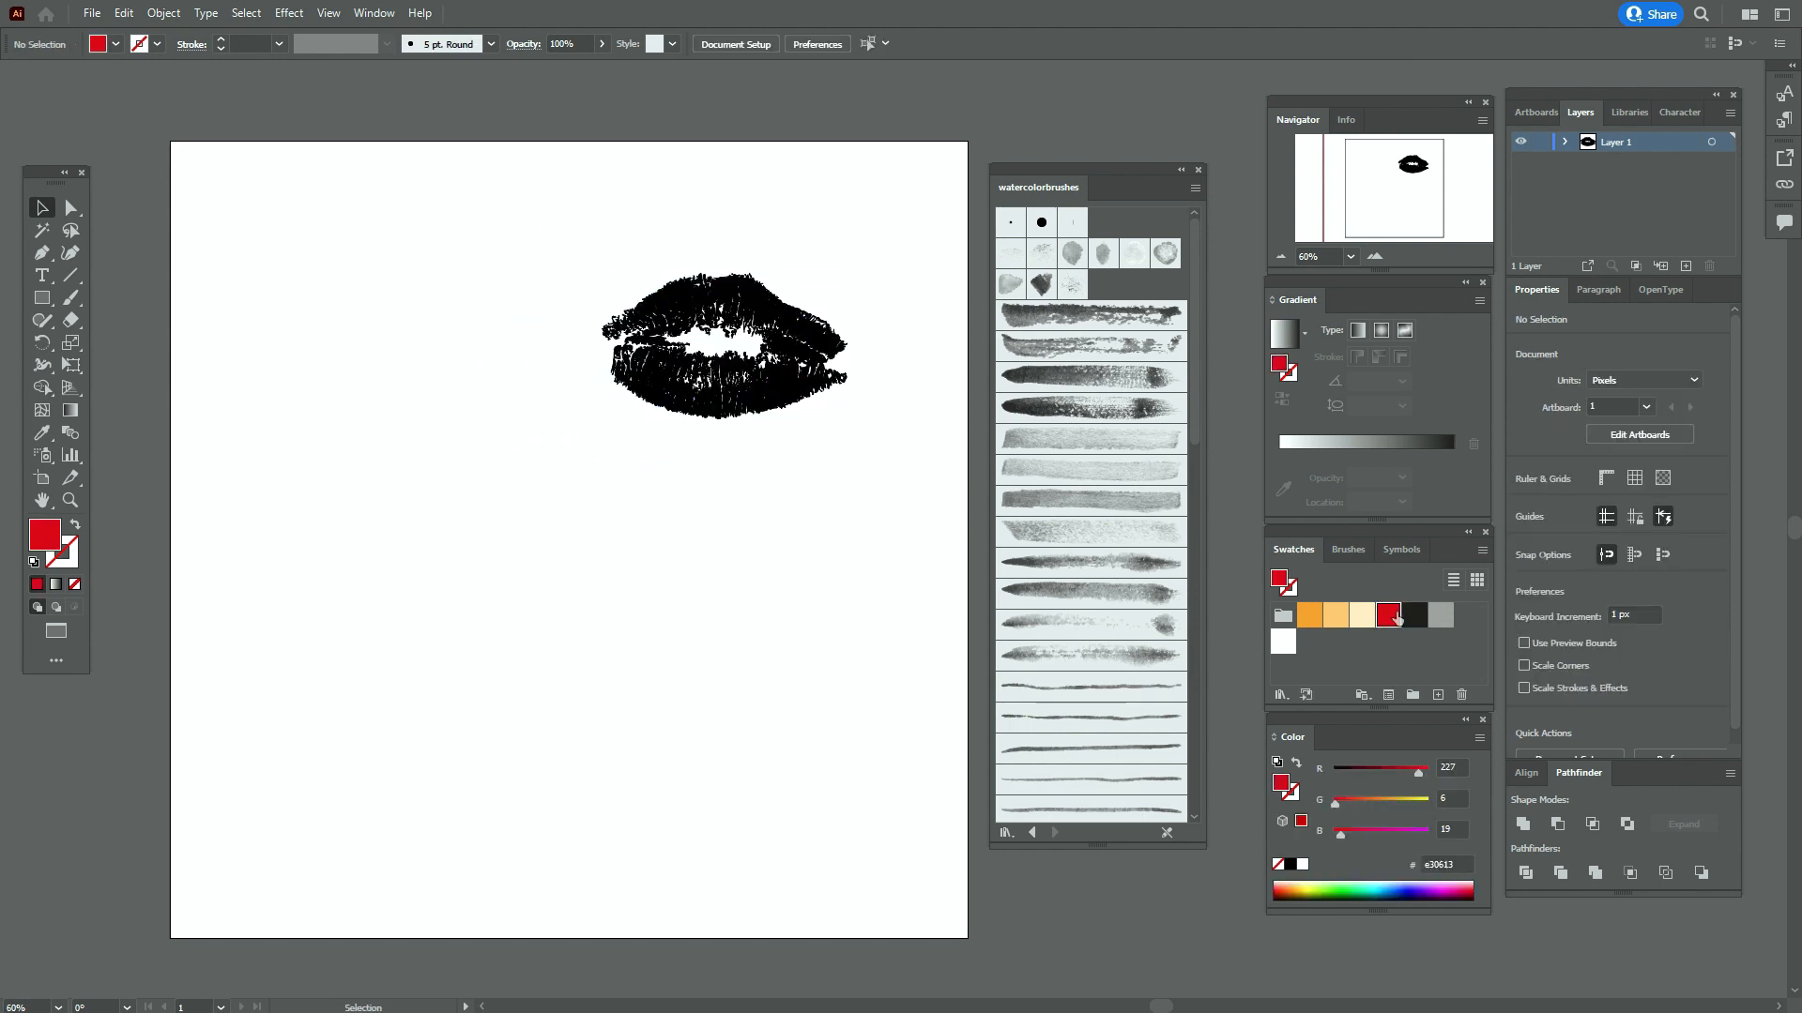
pyautogui.click(76, 526)
pyautogui.click(64, 560)
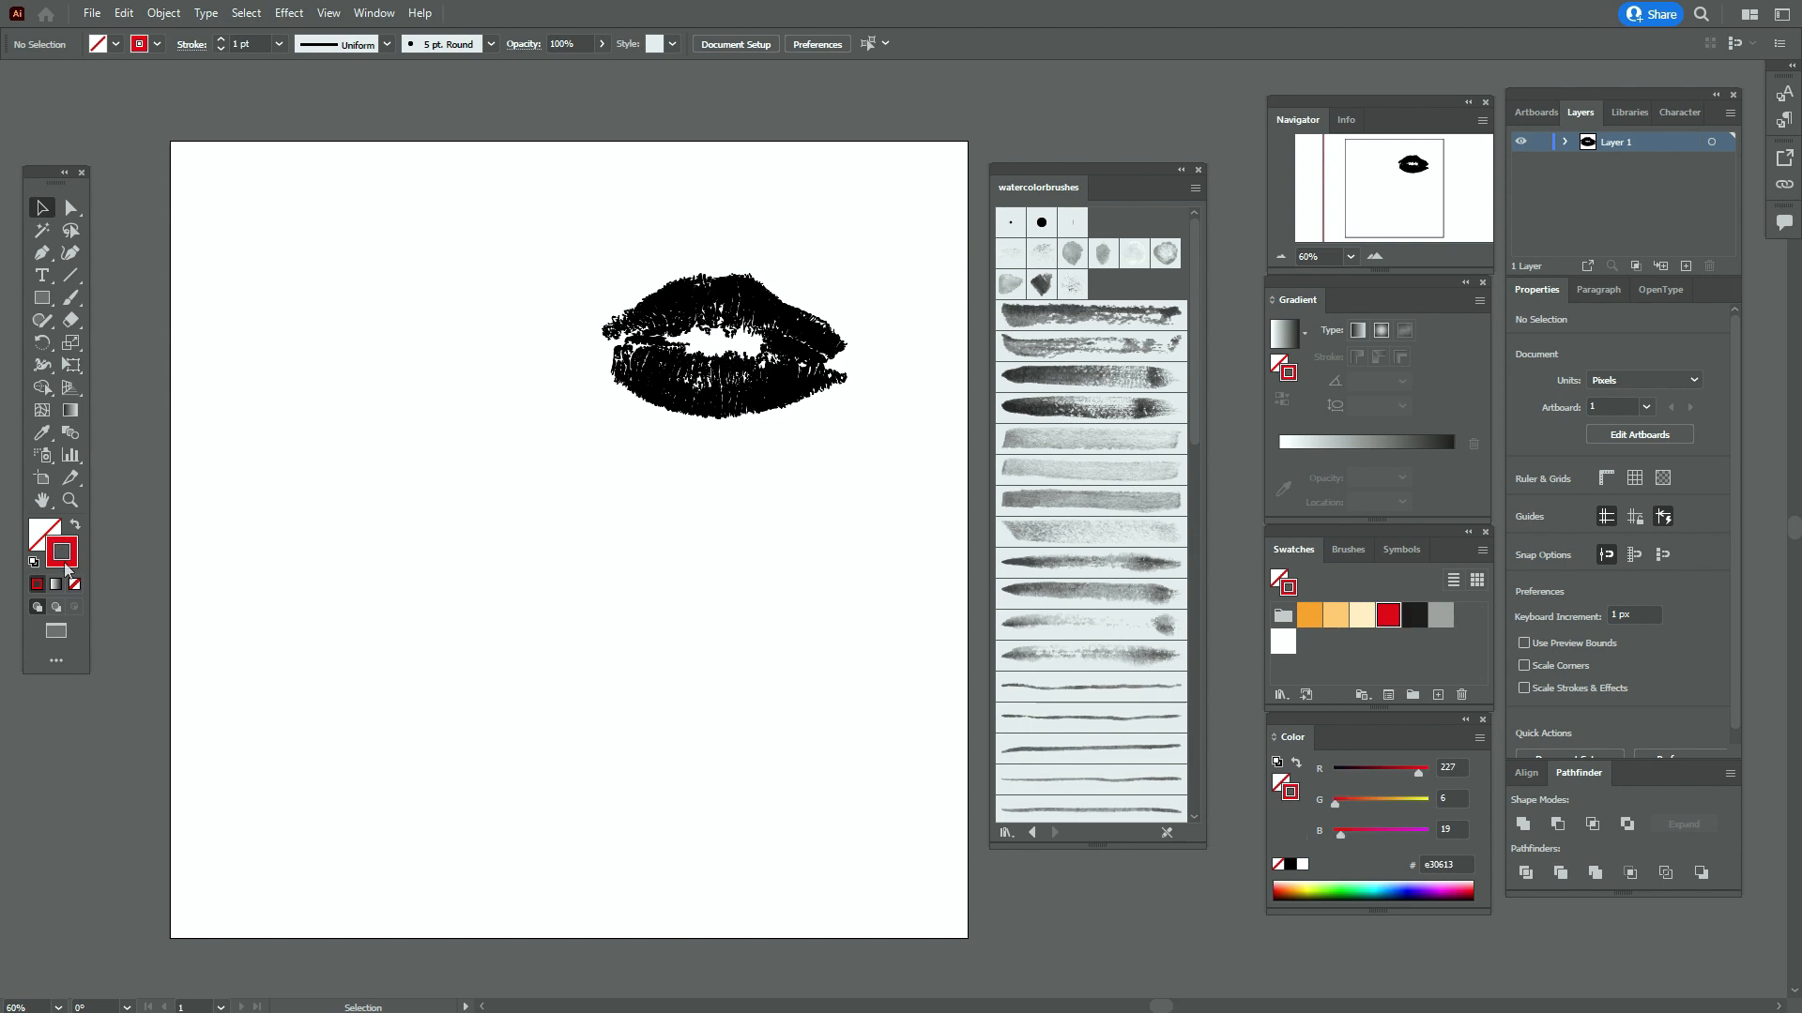
pyautogui.click(1046, 289)
pyautogui.click(71, 298)
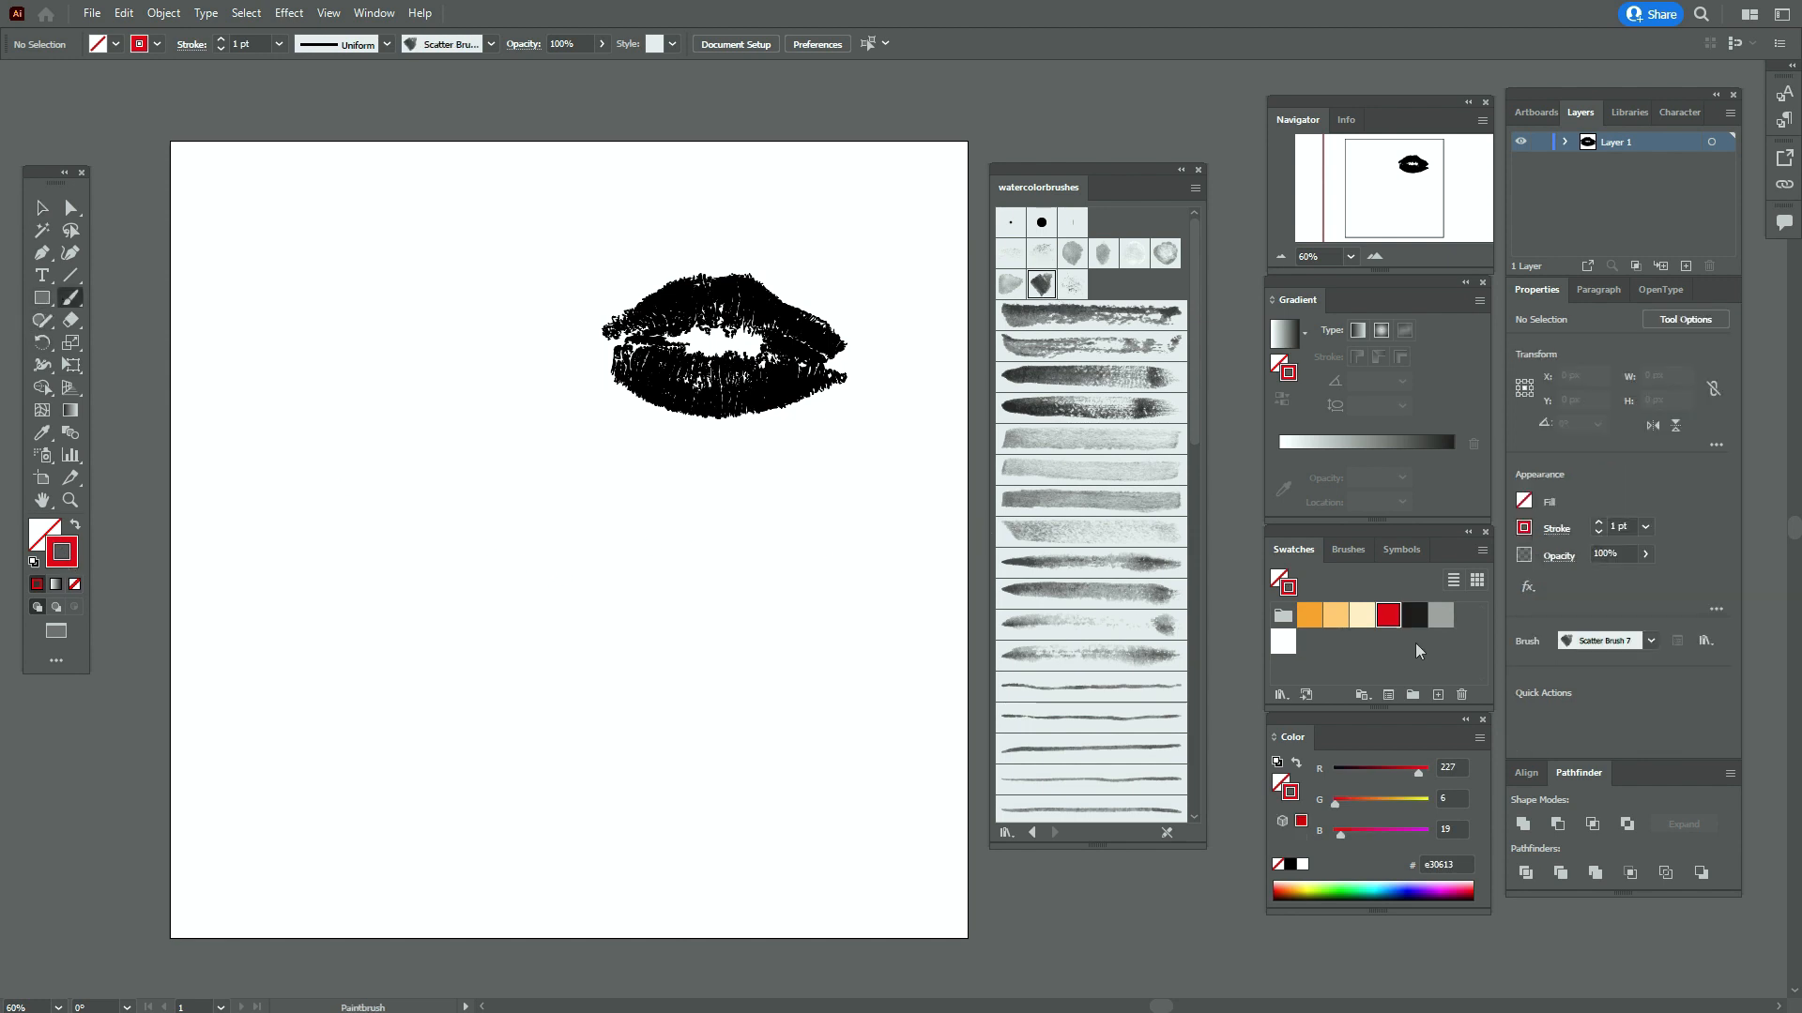
pyautogui.click(1611, 528)
pyautogui.write('2pt')
pyautogui.press('Return')
pyautogui.click(490, 598)
# Move the red patch up toward the artboard's center and the black lip print down beside it
pyautogui.click(53, 209)
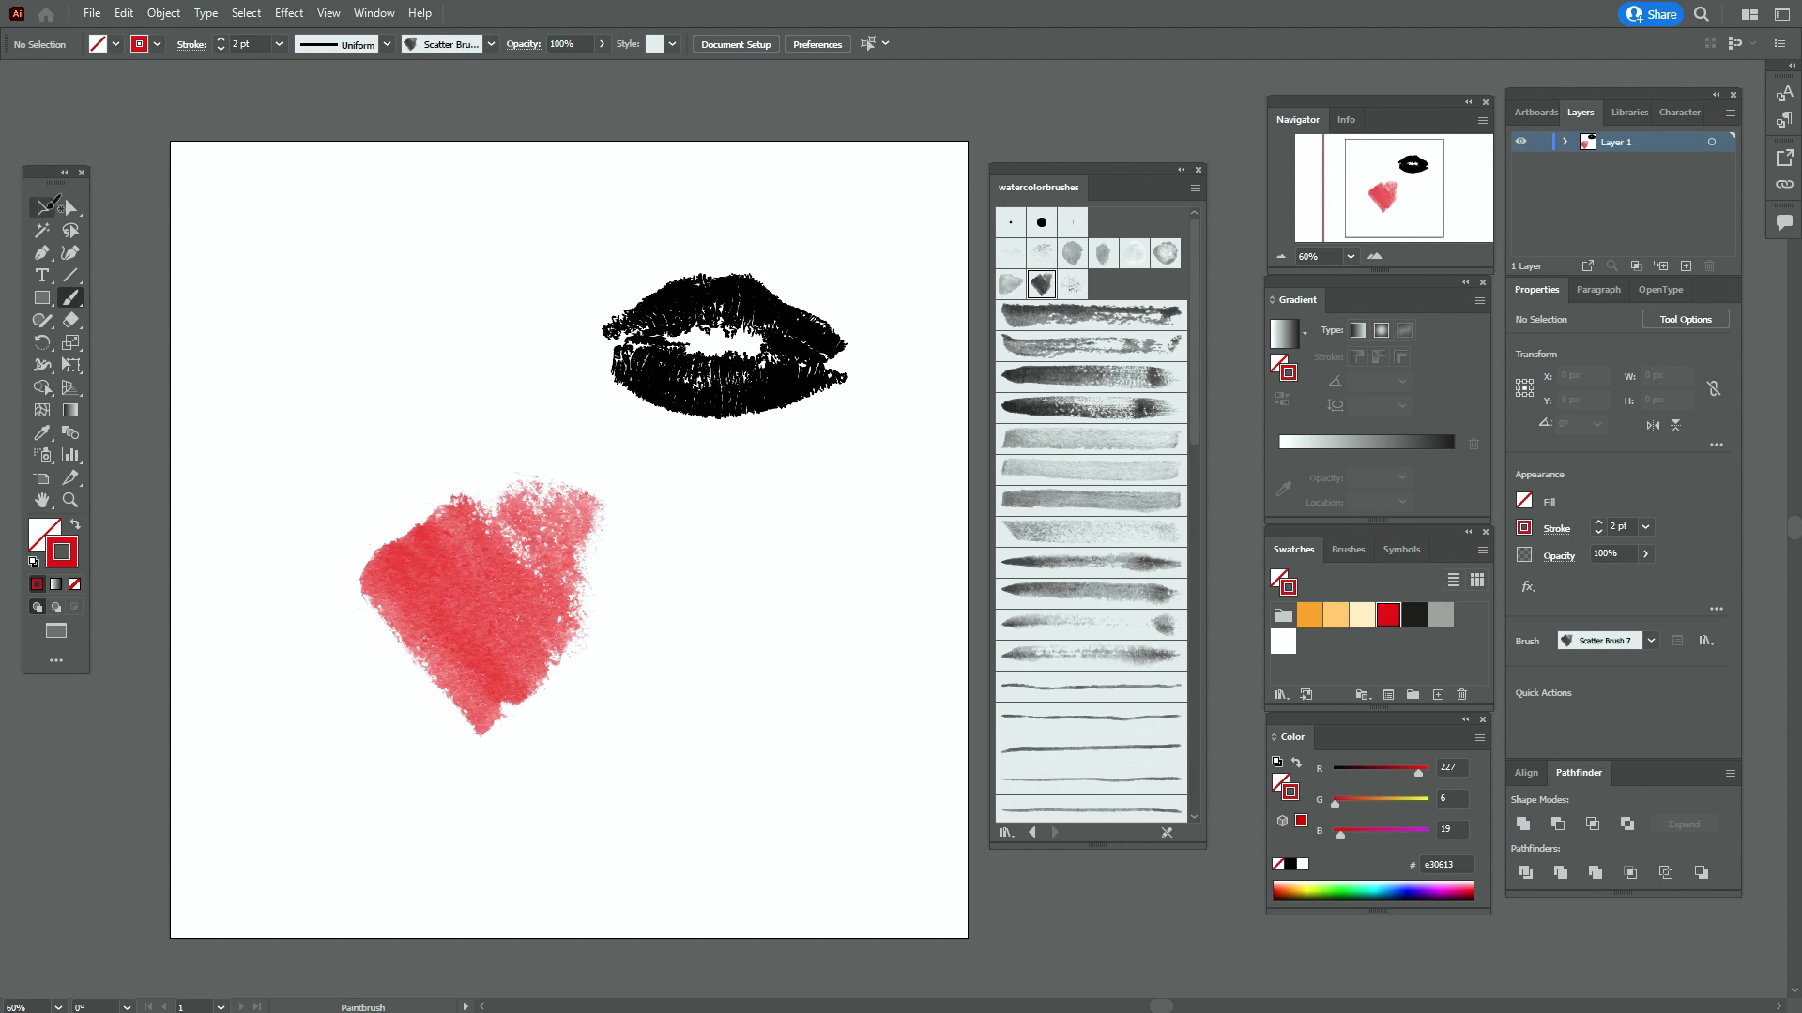
pyautogui.moveTo(510, 593); pyautogui.dragTo(621, 521)
pyautogui.moveTo(760, 398); pyautogui.dragTo(813, 569)
# Bring the black lip print to the front and fit it over the red patch at about 226 × 135 px
pyautogui.rightClick(813, 567)
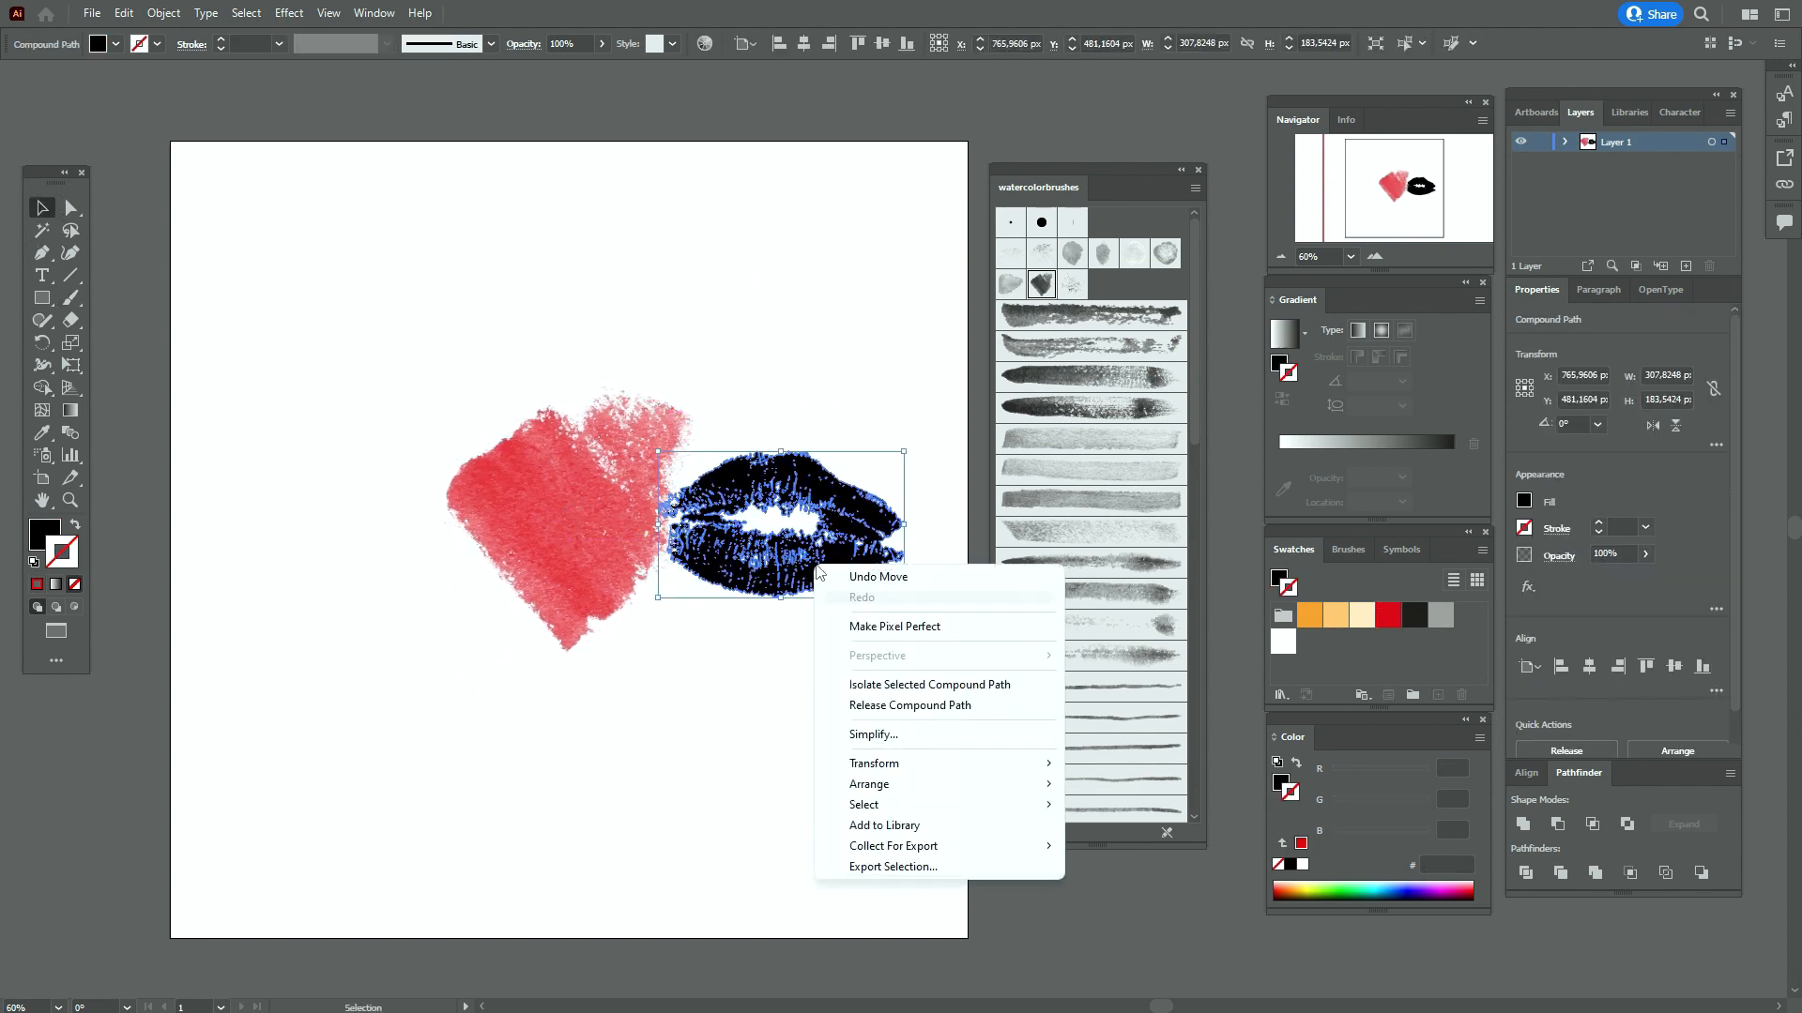
pyautogui.moveTo(985, 784)
pyautogui.click(1103, 785)
pyautogui.moveTo(904, 524); pyautogui.dragTo(837, 535)
pyautogui.moveTo(825, 542)
pyautogui.mouseDown()
pyautogui.moveTo(596, 530)
pyautogui.moveTo(601, 552)
pyautogui.mouseUp()
# Make a clipping mask from the lip print over the red patch and move the clipped lips slightly up and left
pyautogui.moveTo(438, 340); pyautogui.dragTo(749, 706)
pyautogui.rightClick(640, 515)
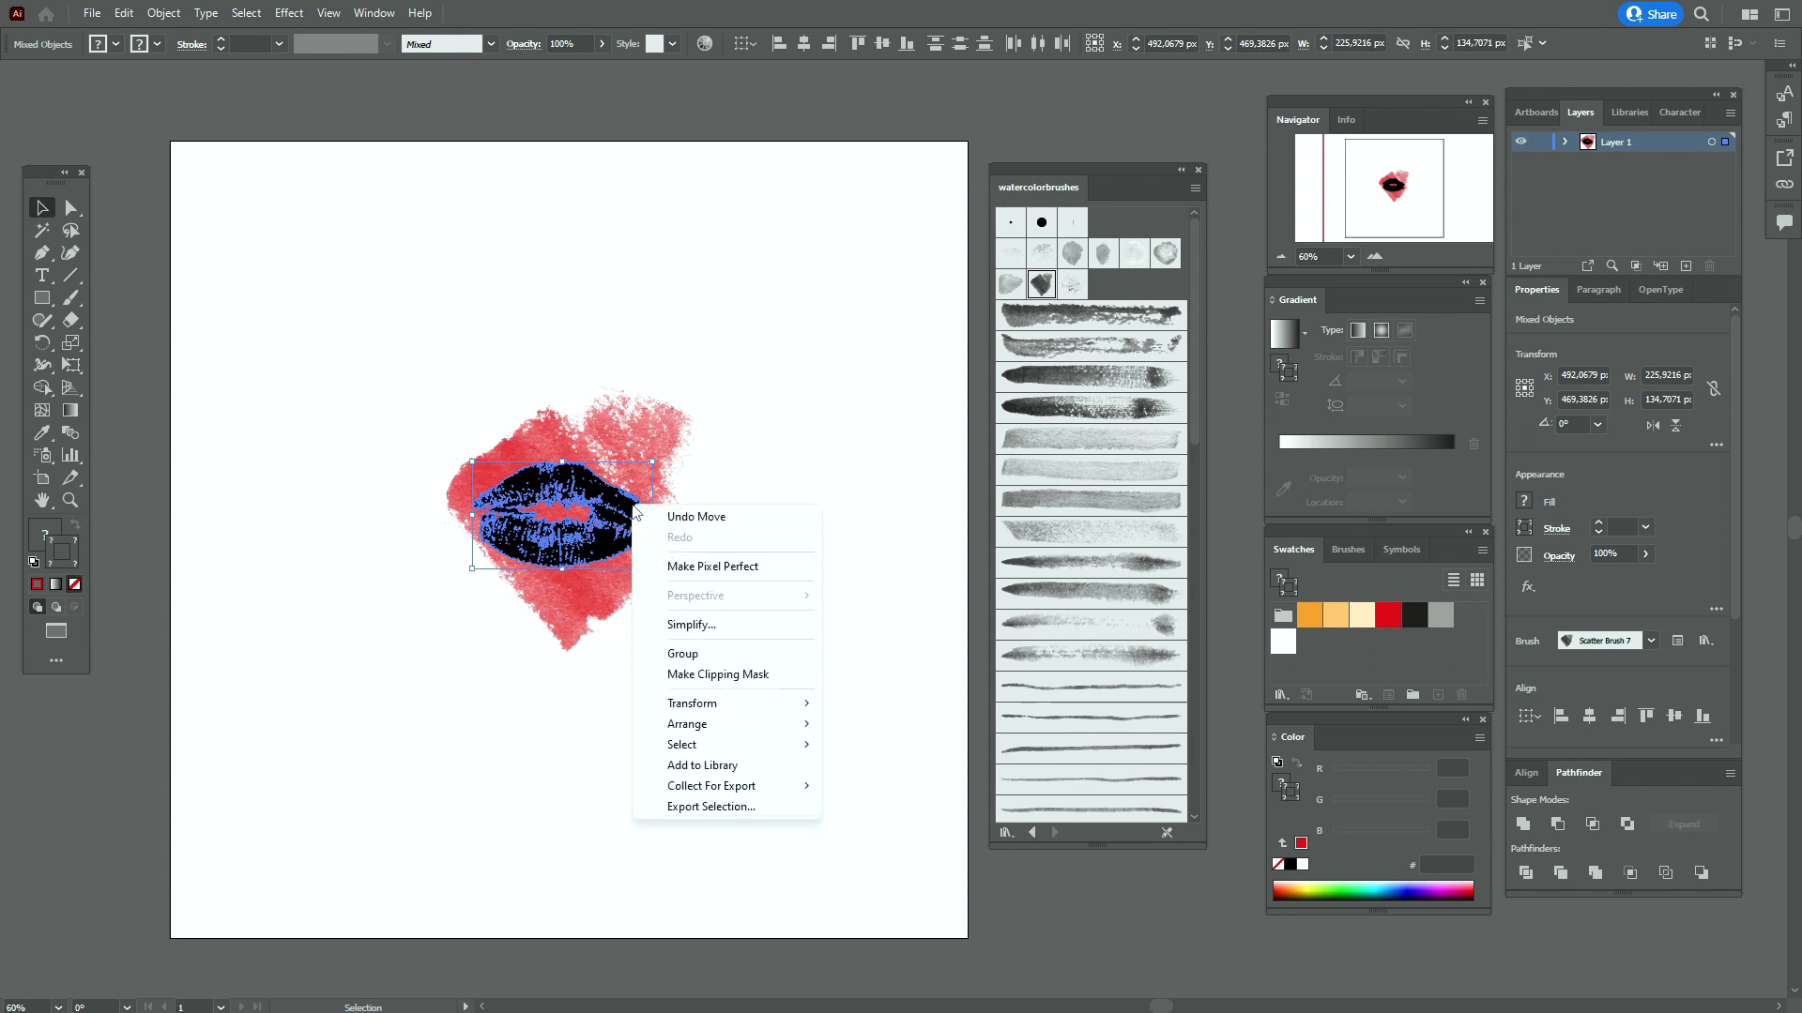
pyautogui.click(728, 675)
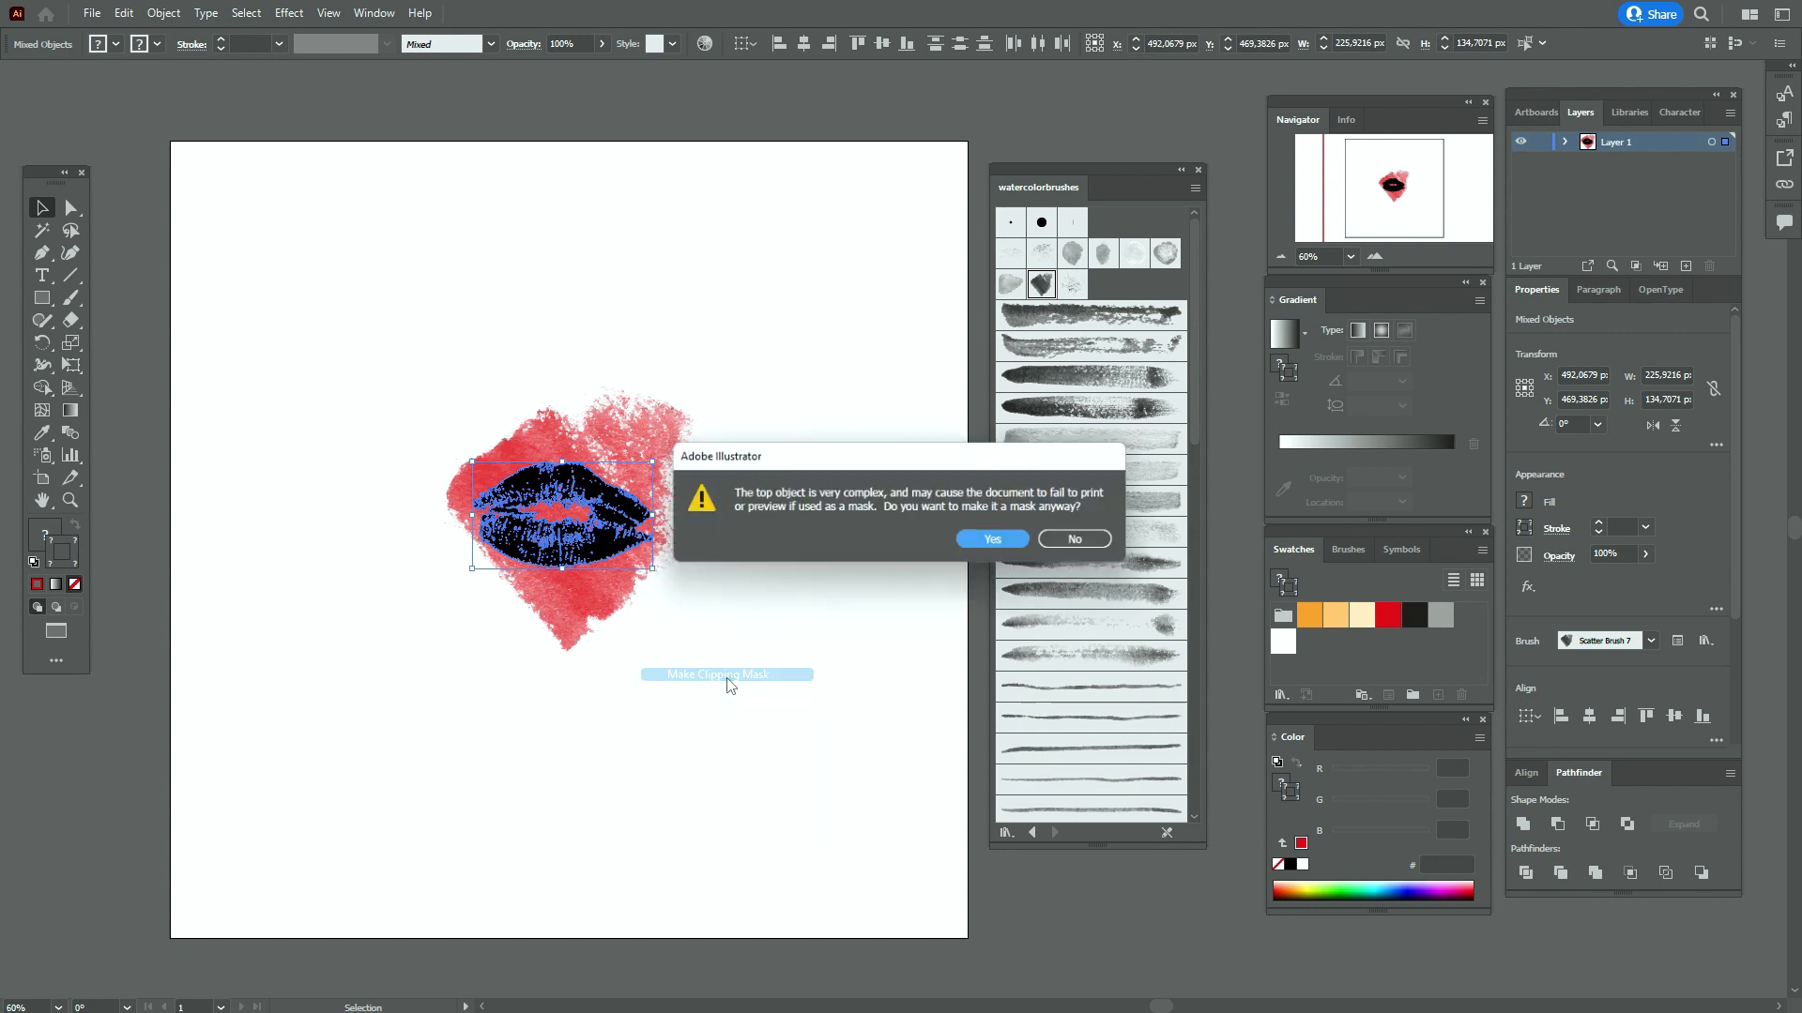
pyautogui.click(994, 542)
pyautogui.click(890, 605)
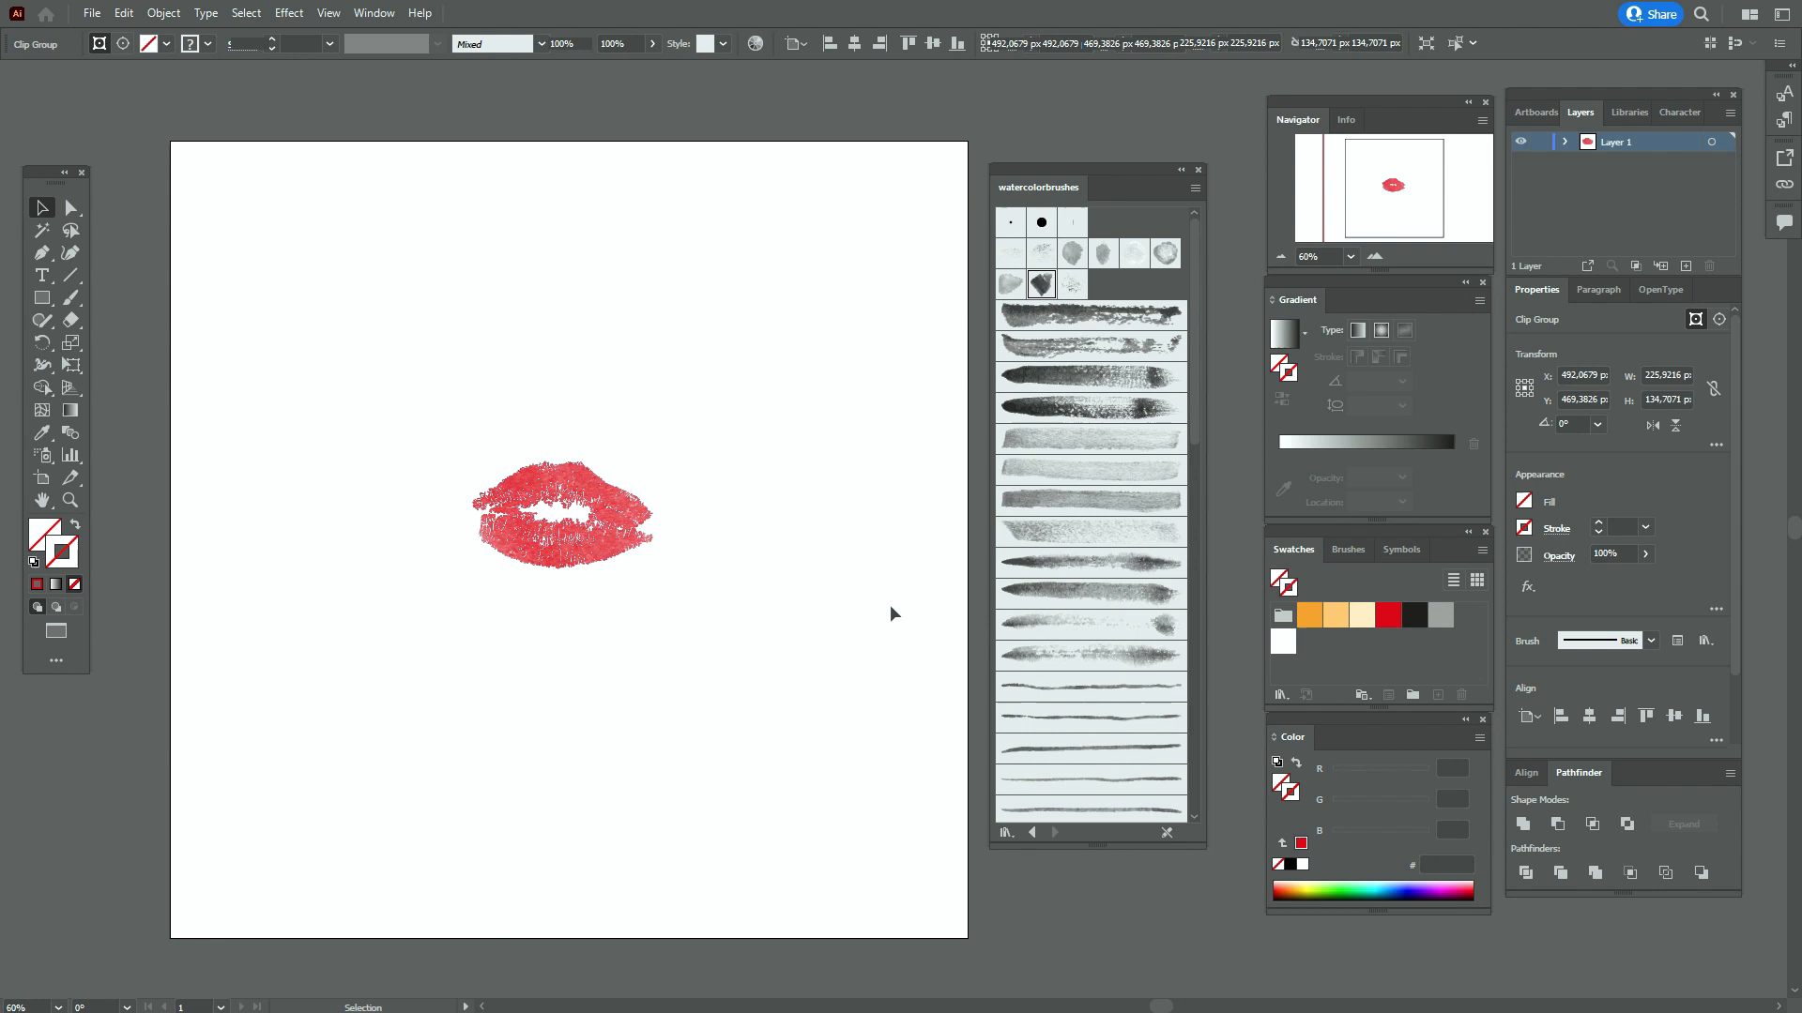
pyautogui.moveTo(590, 543); pyautogui.dragTo(626, 516)
pyautogui.click(668, 602)
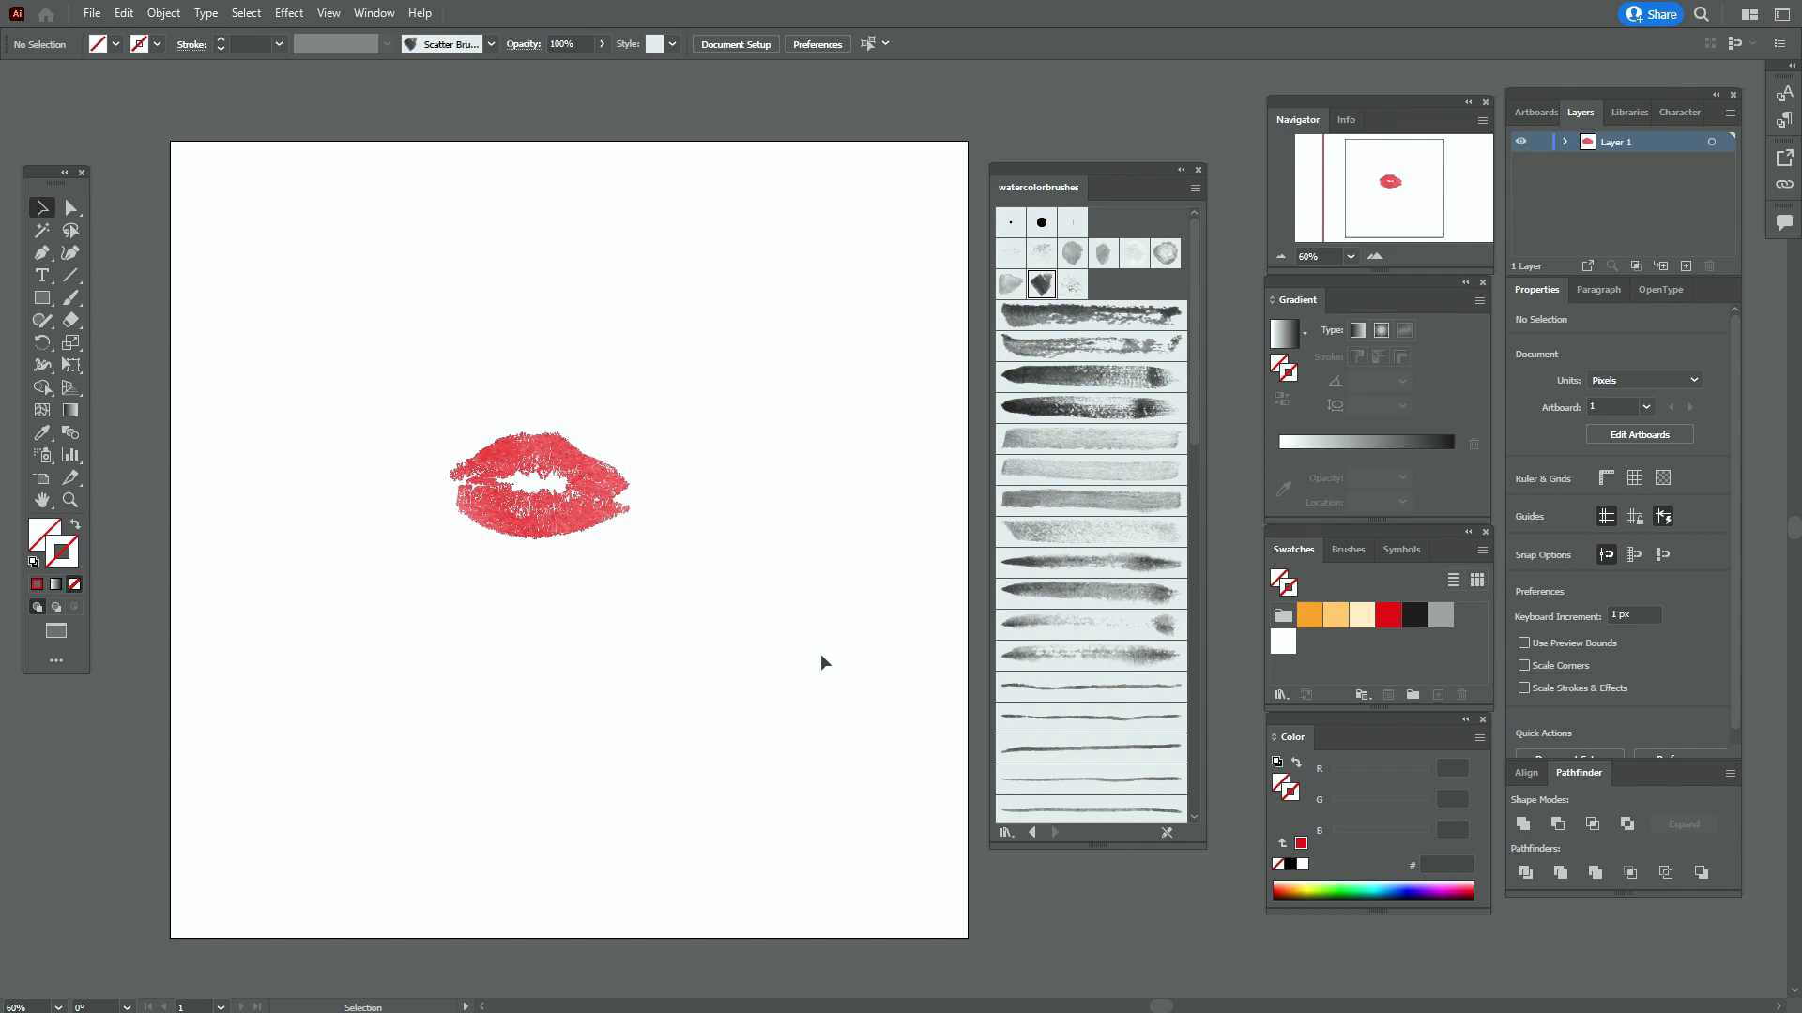